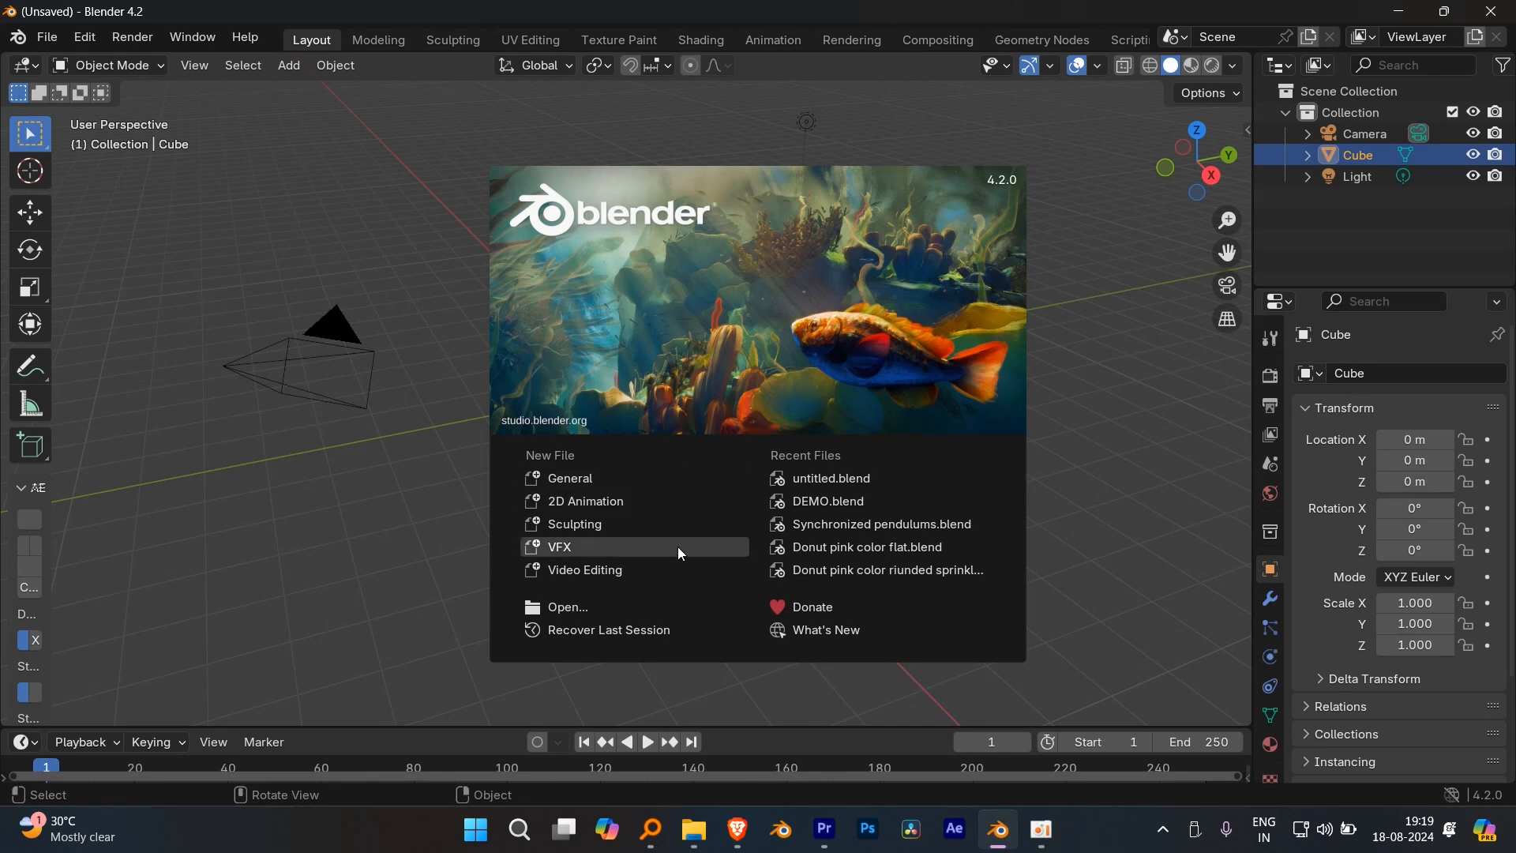
# - Create a new file from the VFX template
pyautogui.click(640, 558)
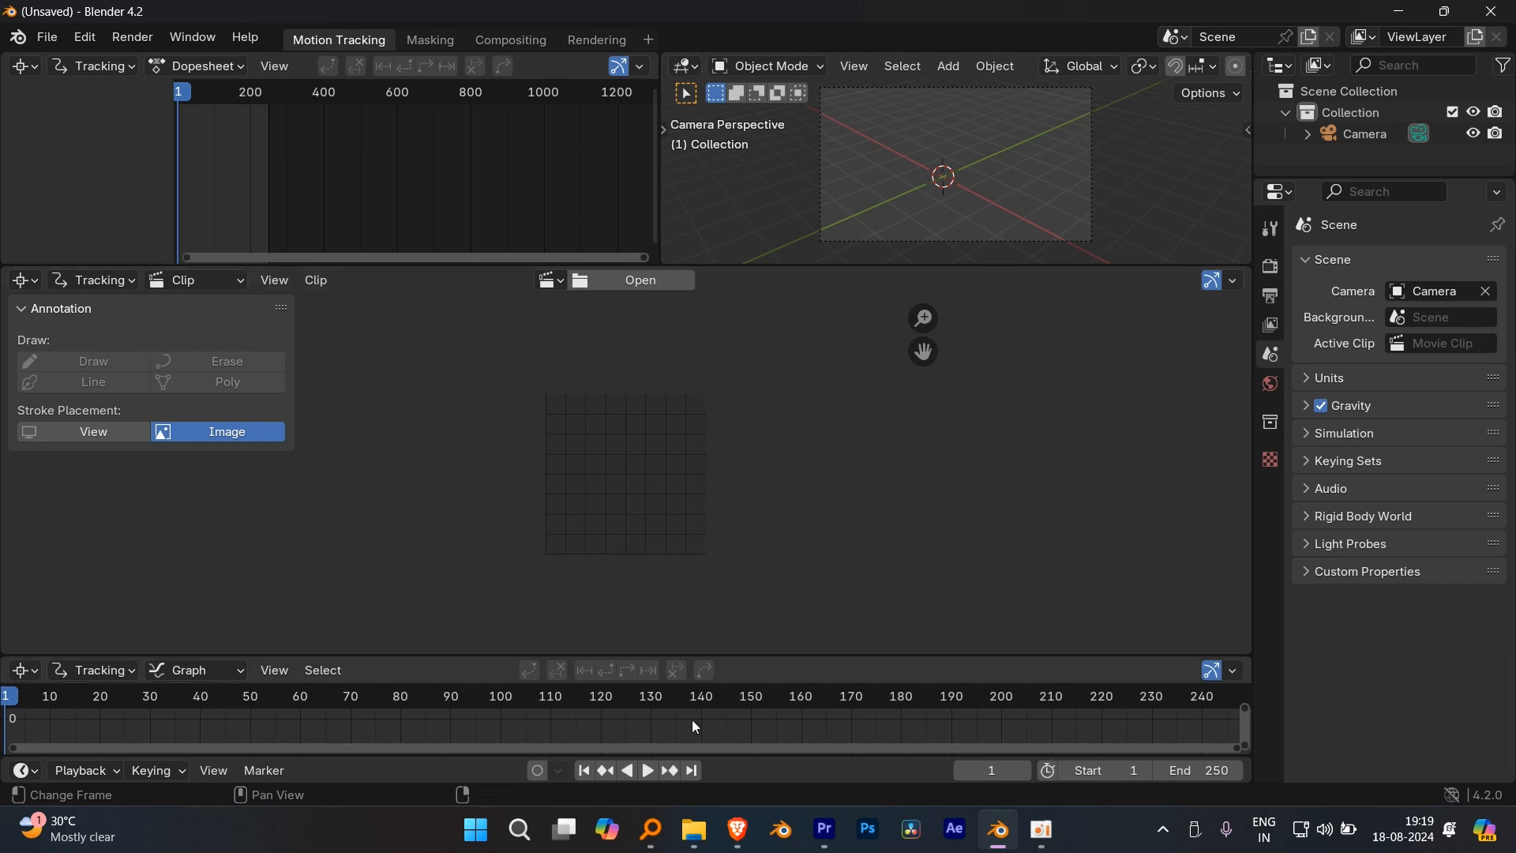
pyautogui.scroll(-2, 694, 718)
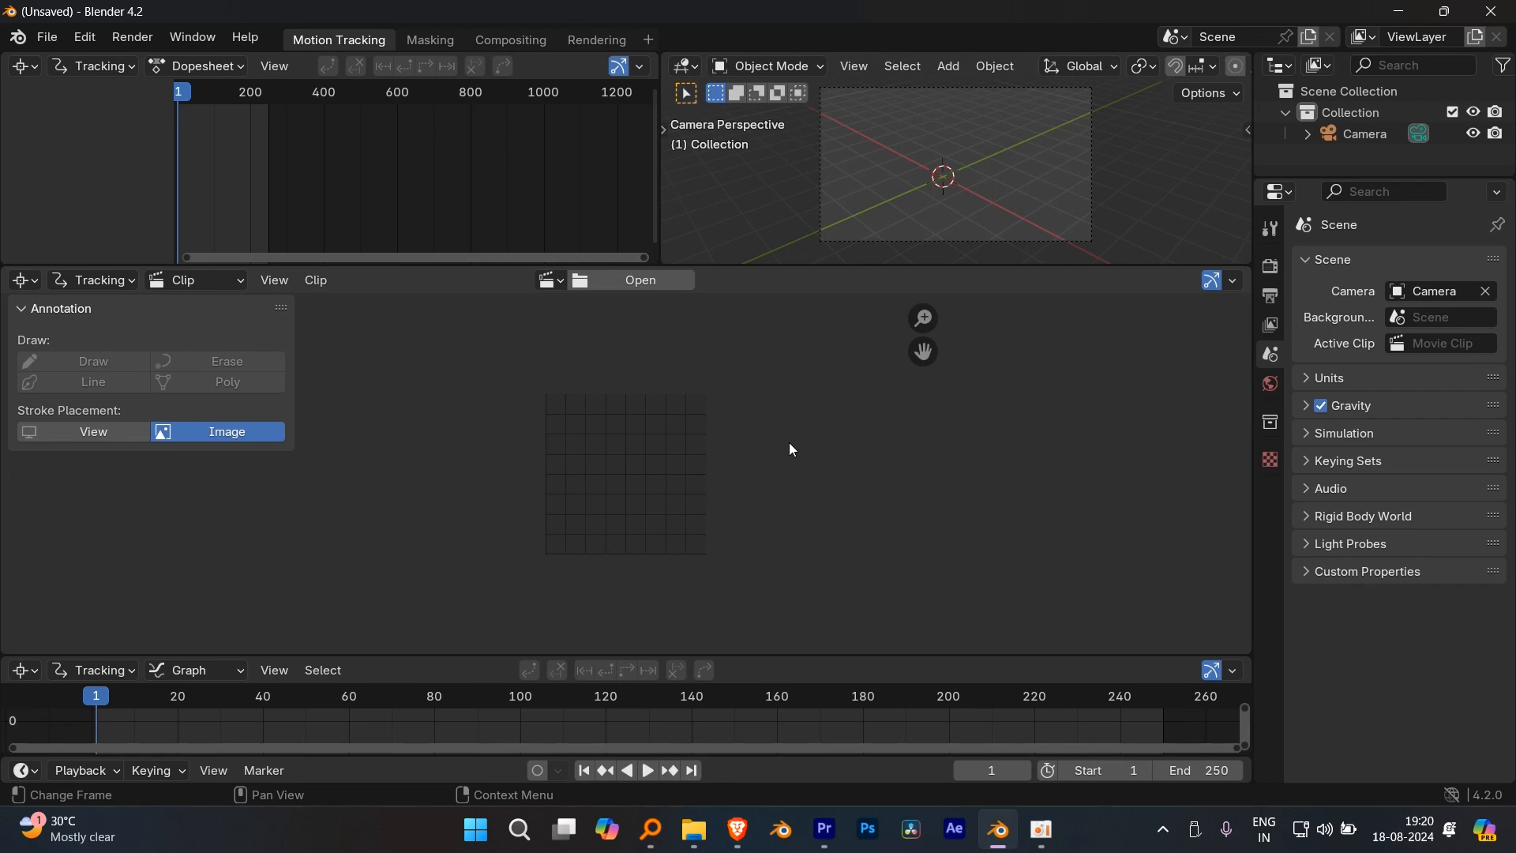
# - Switch to the browser and replay the Pexels city street video from near its beginning
pyautogui.hotkey('alt', 'Tab')
pyautogui.hotkey('alt', 'Tab')
pyautogui.hotkey('alt', 'Tab')
pyautogui.hotkey('alt', 'Tab')
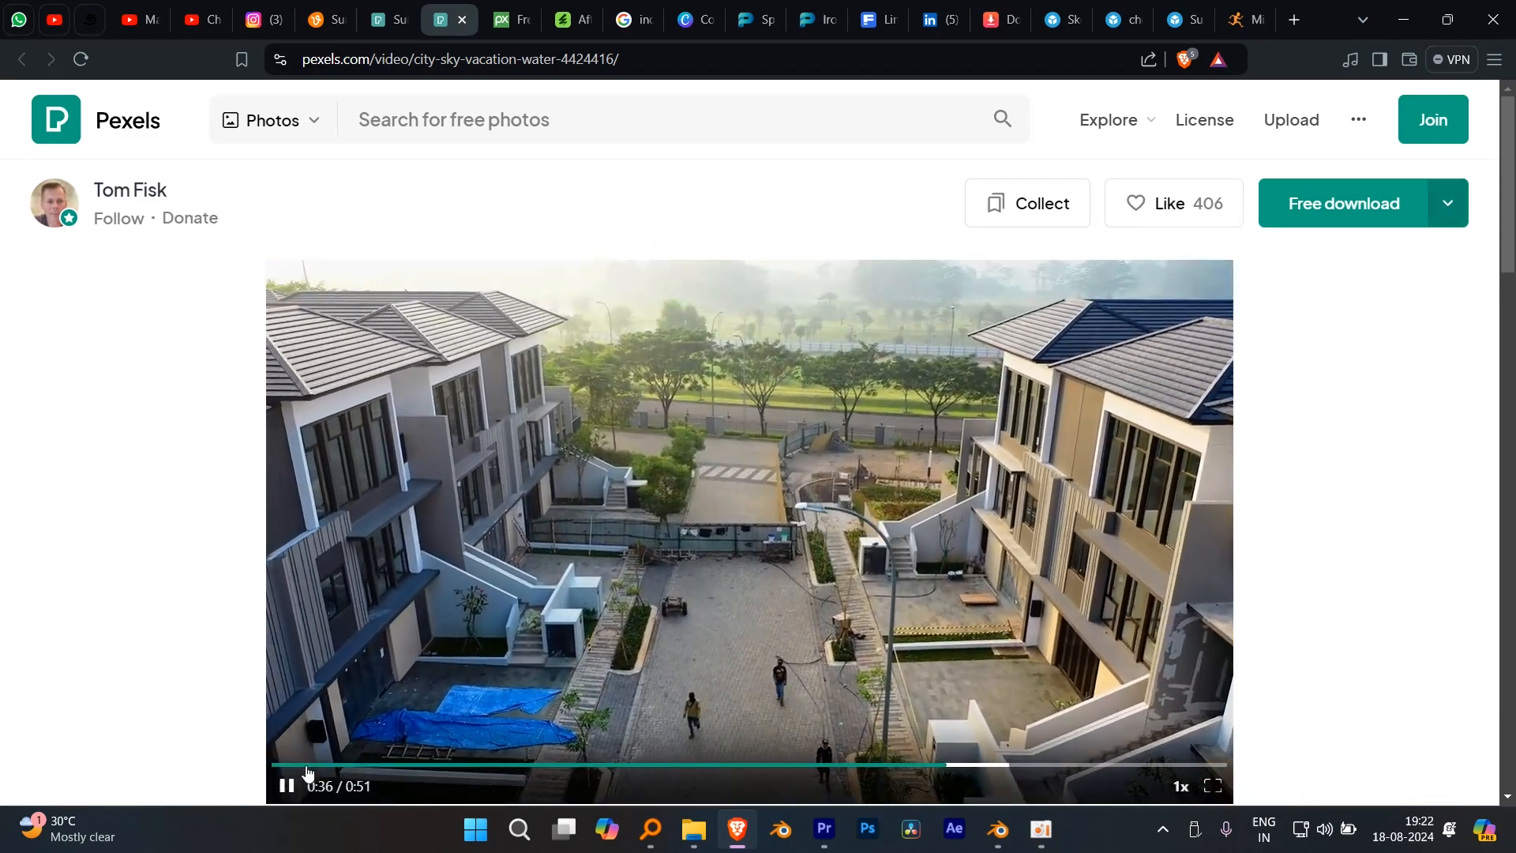
pyautogui.click(278, 764)
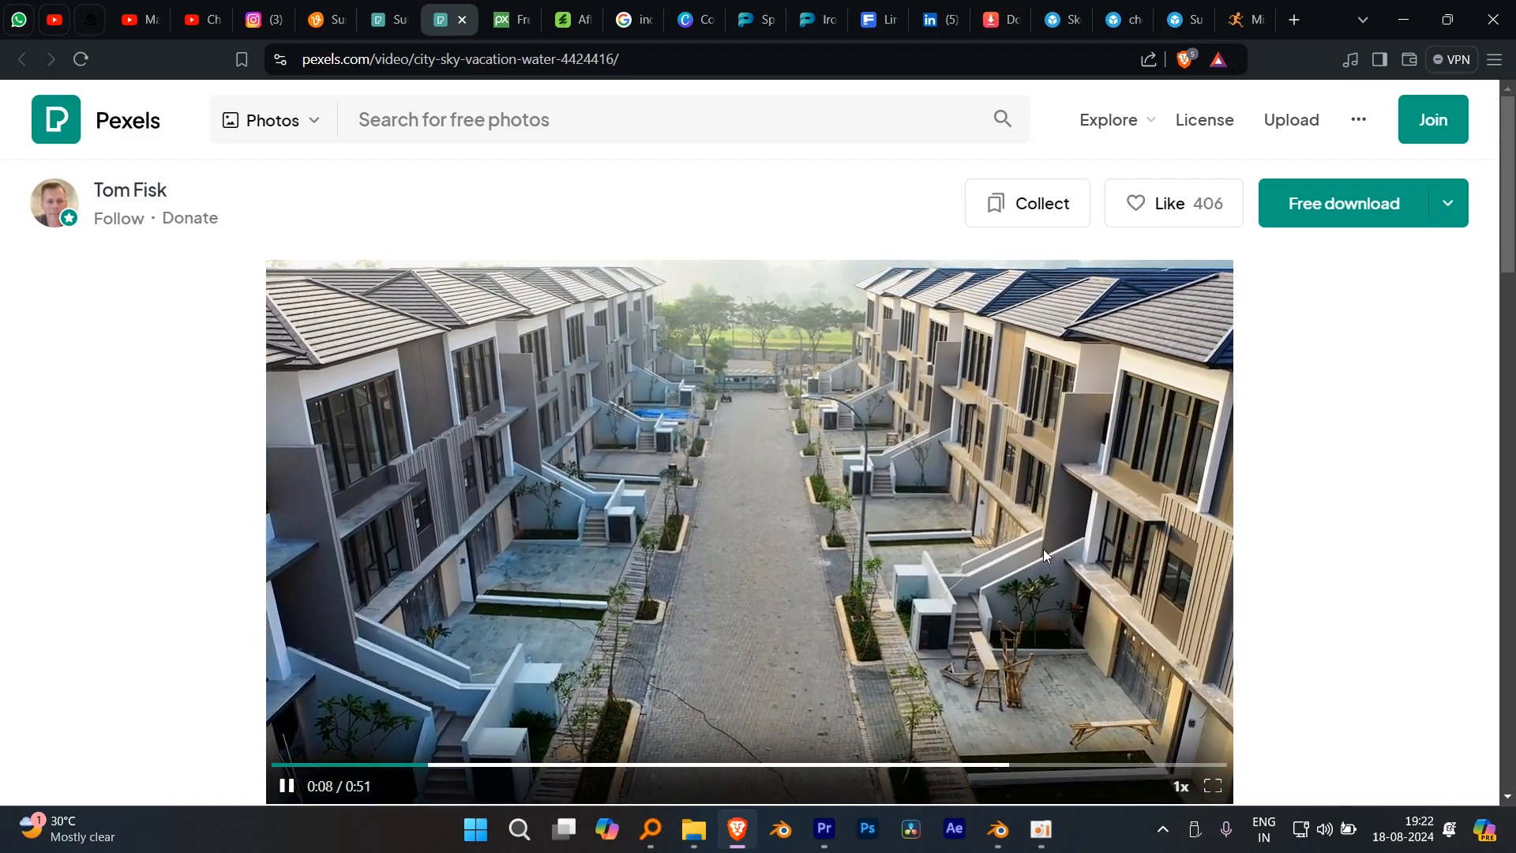
# - Switch to Premiere Pro and create a new sequence, Sequence 05, with the DSLR 1080p30 preset
pyautogui.hotkey('alt', 'Tab')
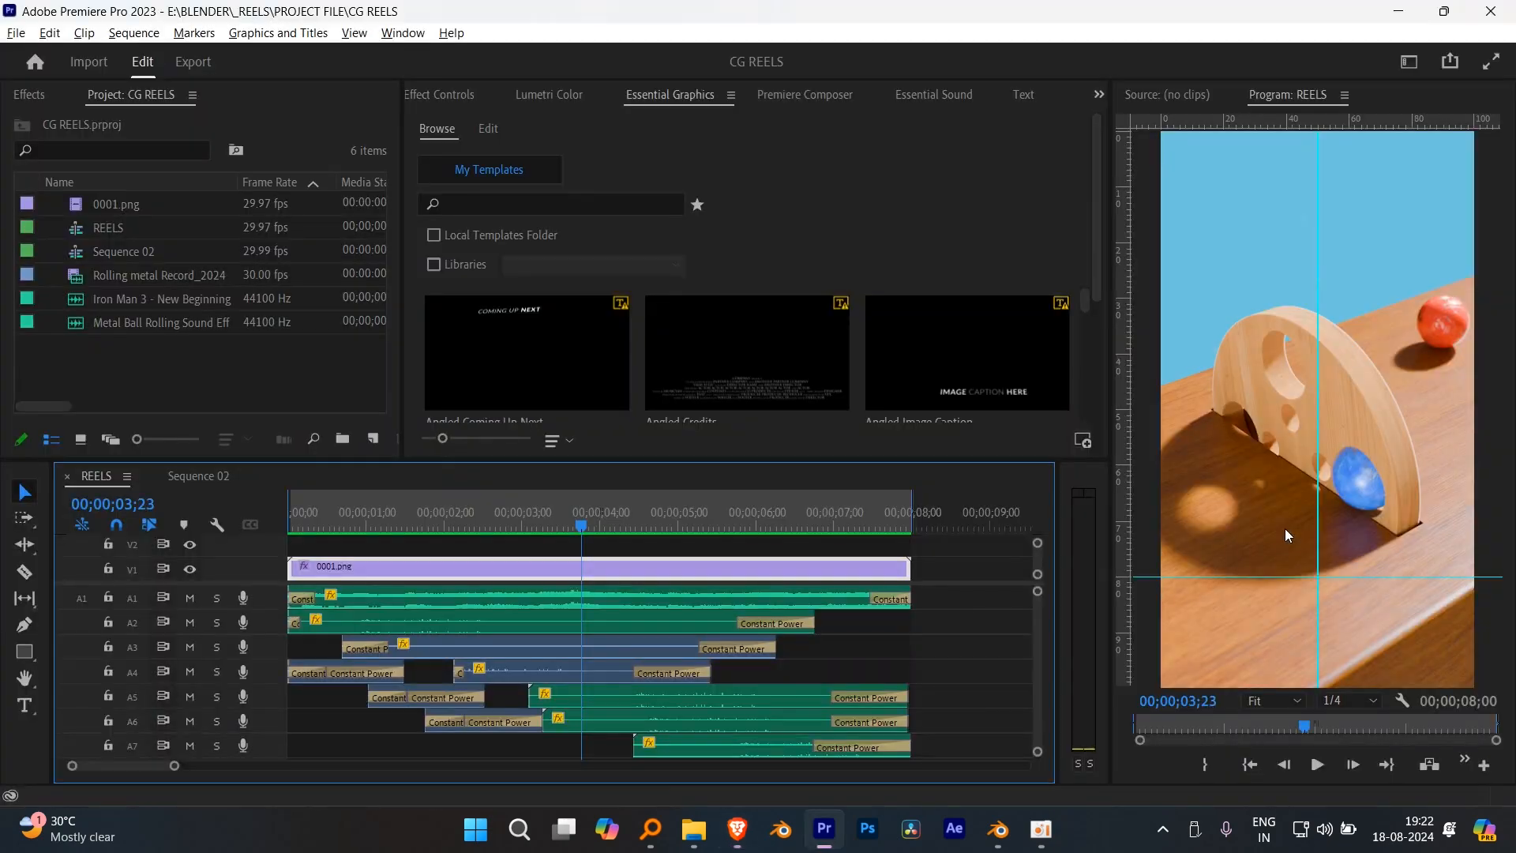
pyautogui.hotkey('ctrl', 'n')
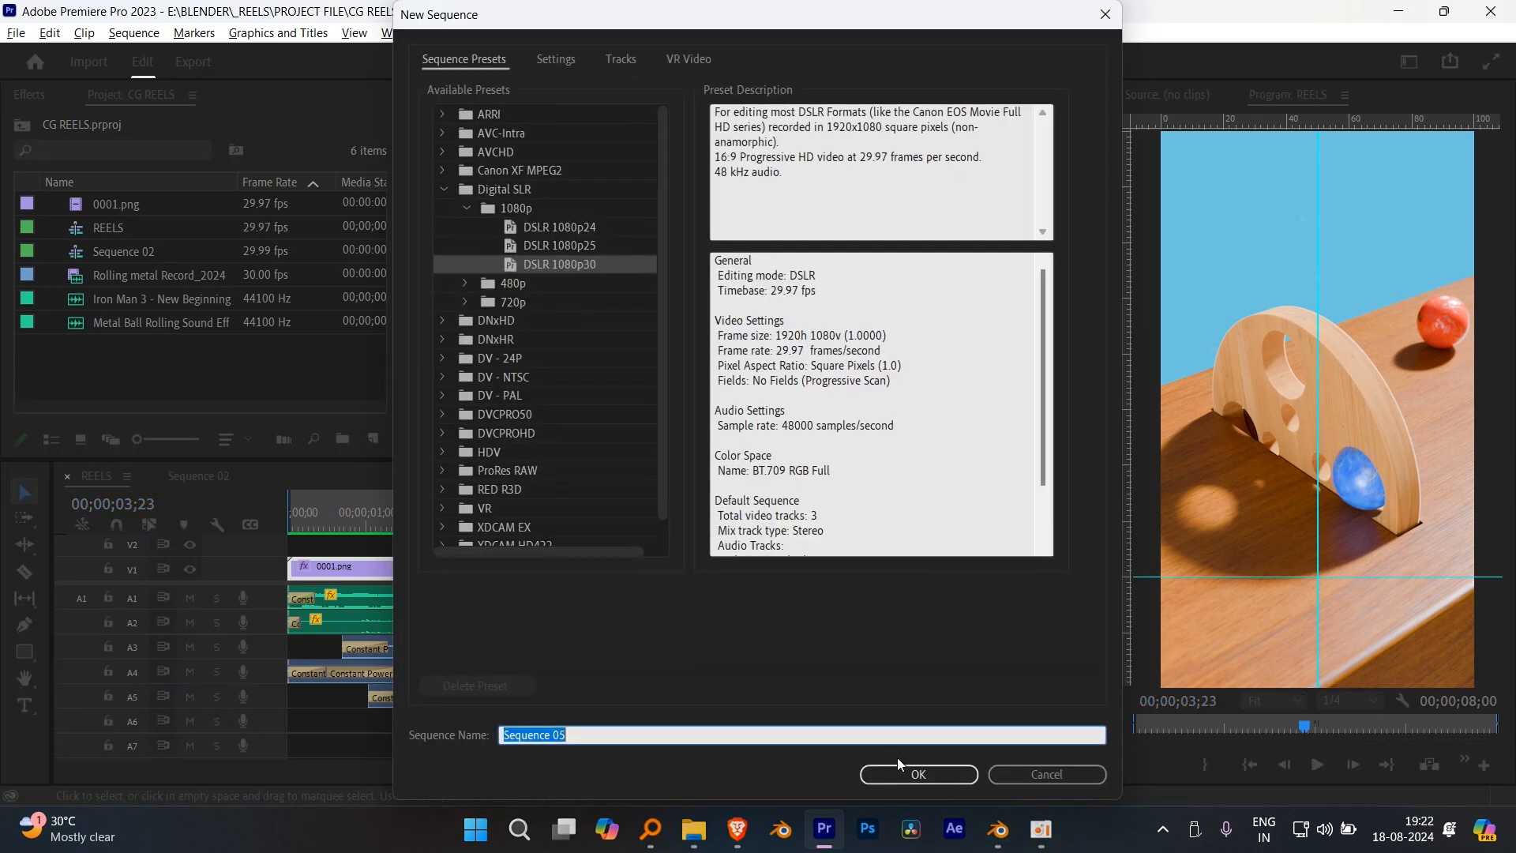
pyautogui.click(916, 775)
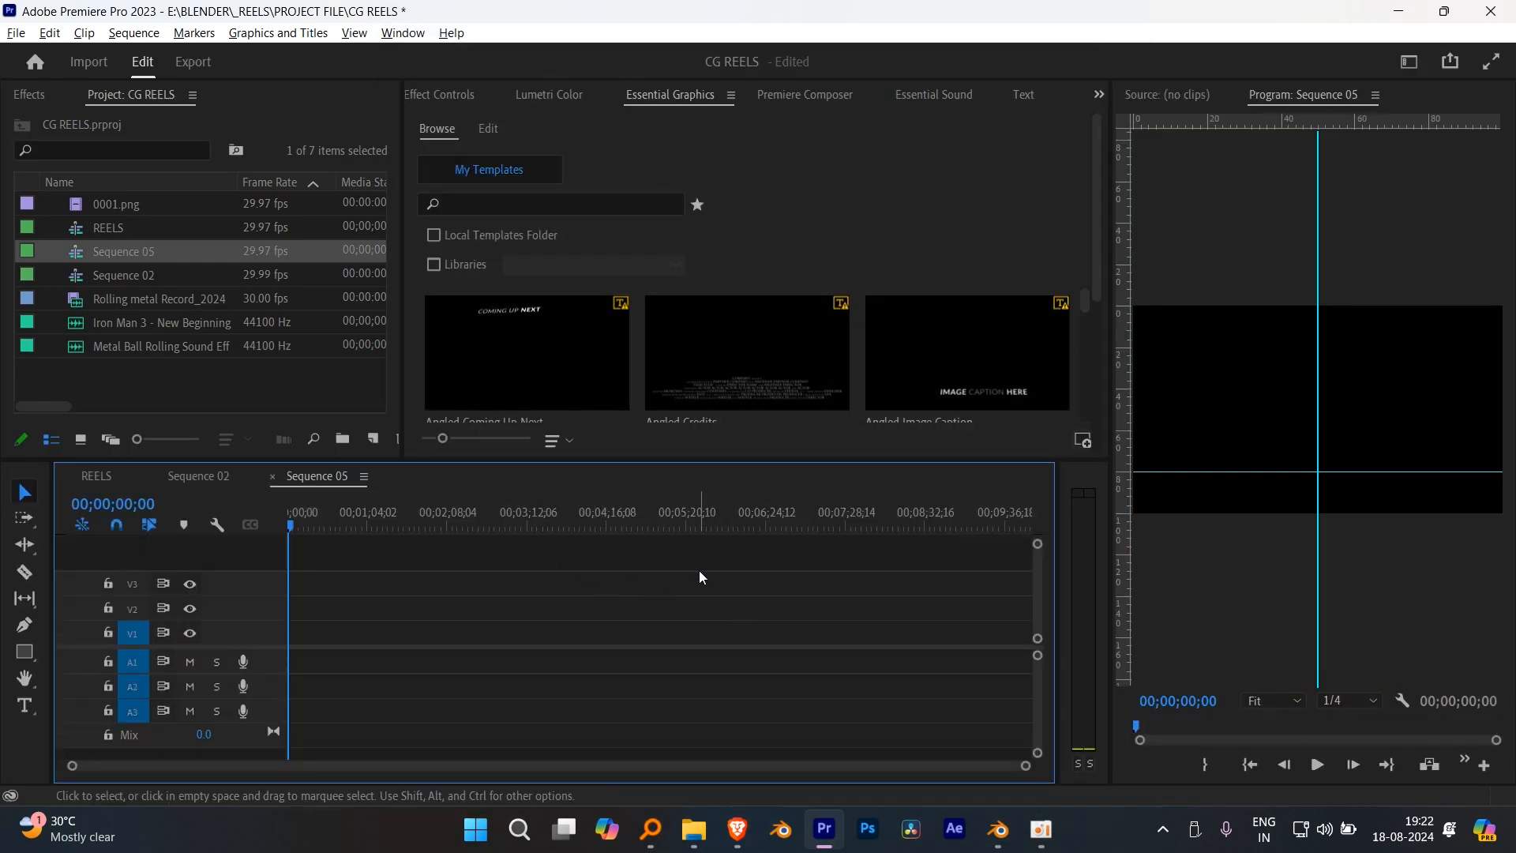
# - Place the 4424416-hd_1920_1080_30fps clip from the FOOTAGES folder at the start of track V1 and change the workspace layout
pyautogui.hotkey('alt', 'Tab')
pyautogui.hotkey('alt', 'Tab')
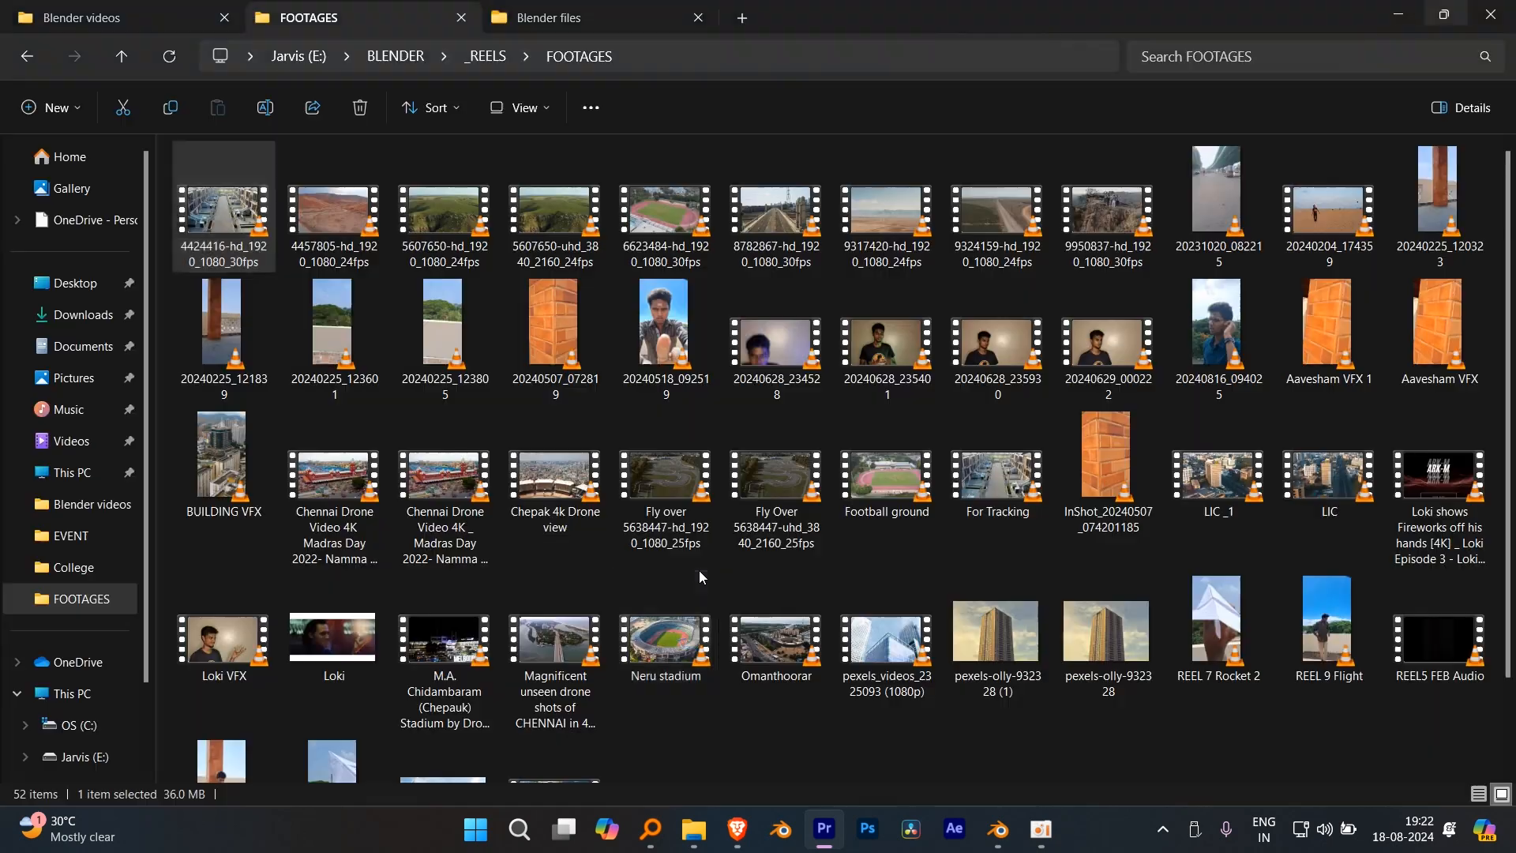
pyautogui.moveTo(221, 237); pyautogui.dragTo(292, 634)
pyautogui.hotkey('alt', 'Tab')
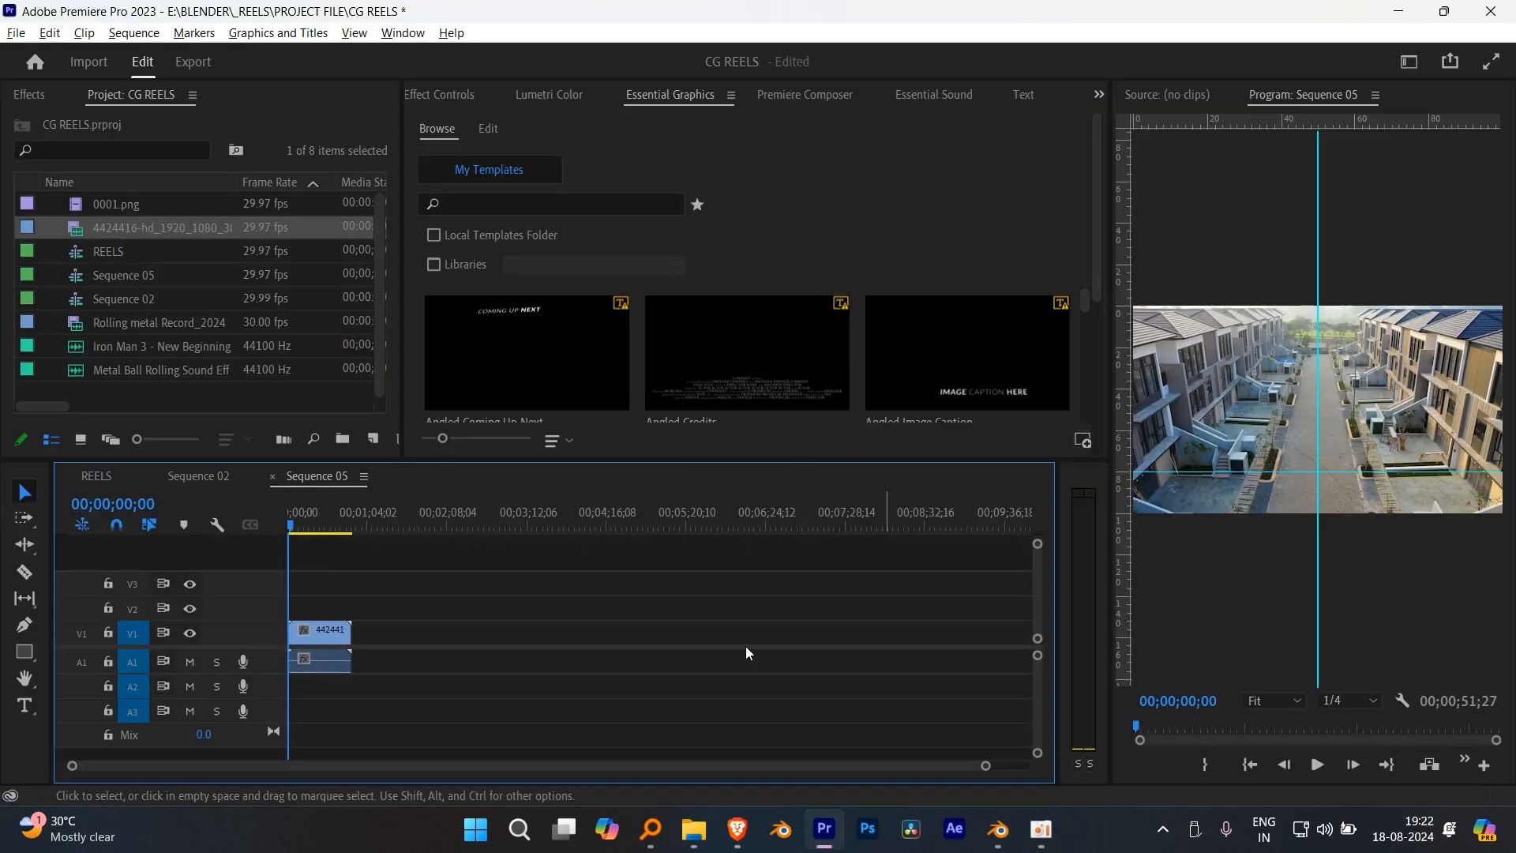
pyautogui.keyDown('alt'); pyautogui.scroll(3, 694, 667); pyautogui.keyUp('alt')
pyautogui.click(1420, 60)
pyautogui.click(1341, 93)
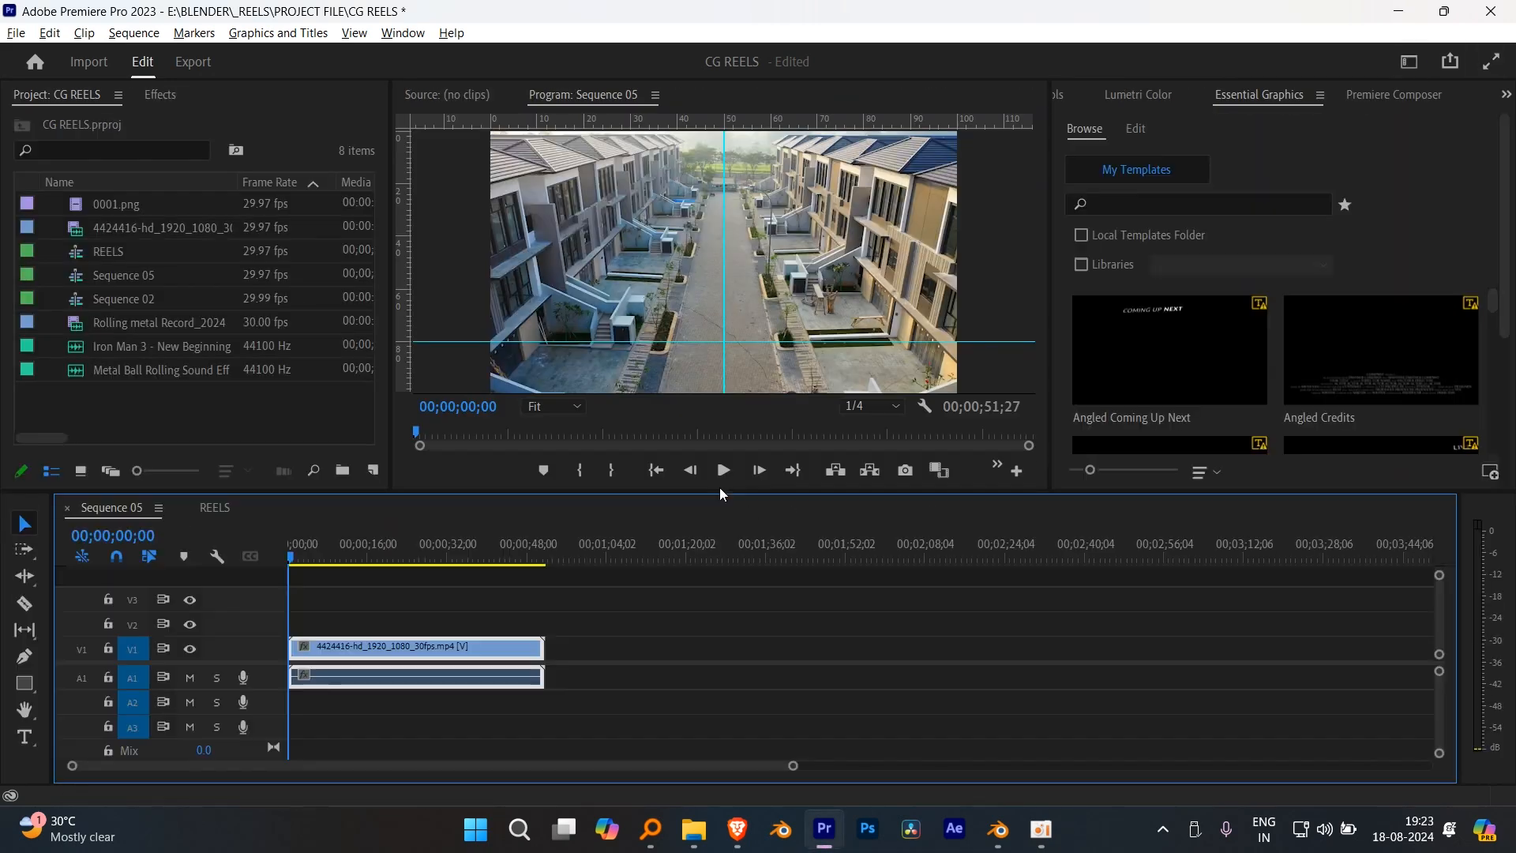
# - Trim away the beginning and end of the street clip in Sequence 05 so only a short section remains
pyautogui.press('=')
pyautogui.moveTo(360, 549)
pyautogui.mouseDown()
pyautogui.moveTo(392, 546)
pyautogui.moveTo(337, 567)
pyautogui.moveTo(369, 575)
pyautogui.moveTo(298, 567)
pyautogui.moveTo(464, 574)
pyautogui.moveTo(345, 557)
pyautogui.mouseUp()
pyautogui.press('q')
pyautogui.press('w')
pyautogui.click(404, 546)
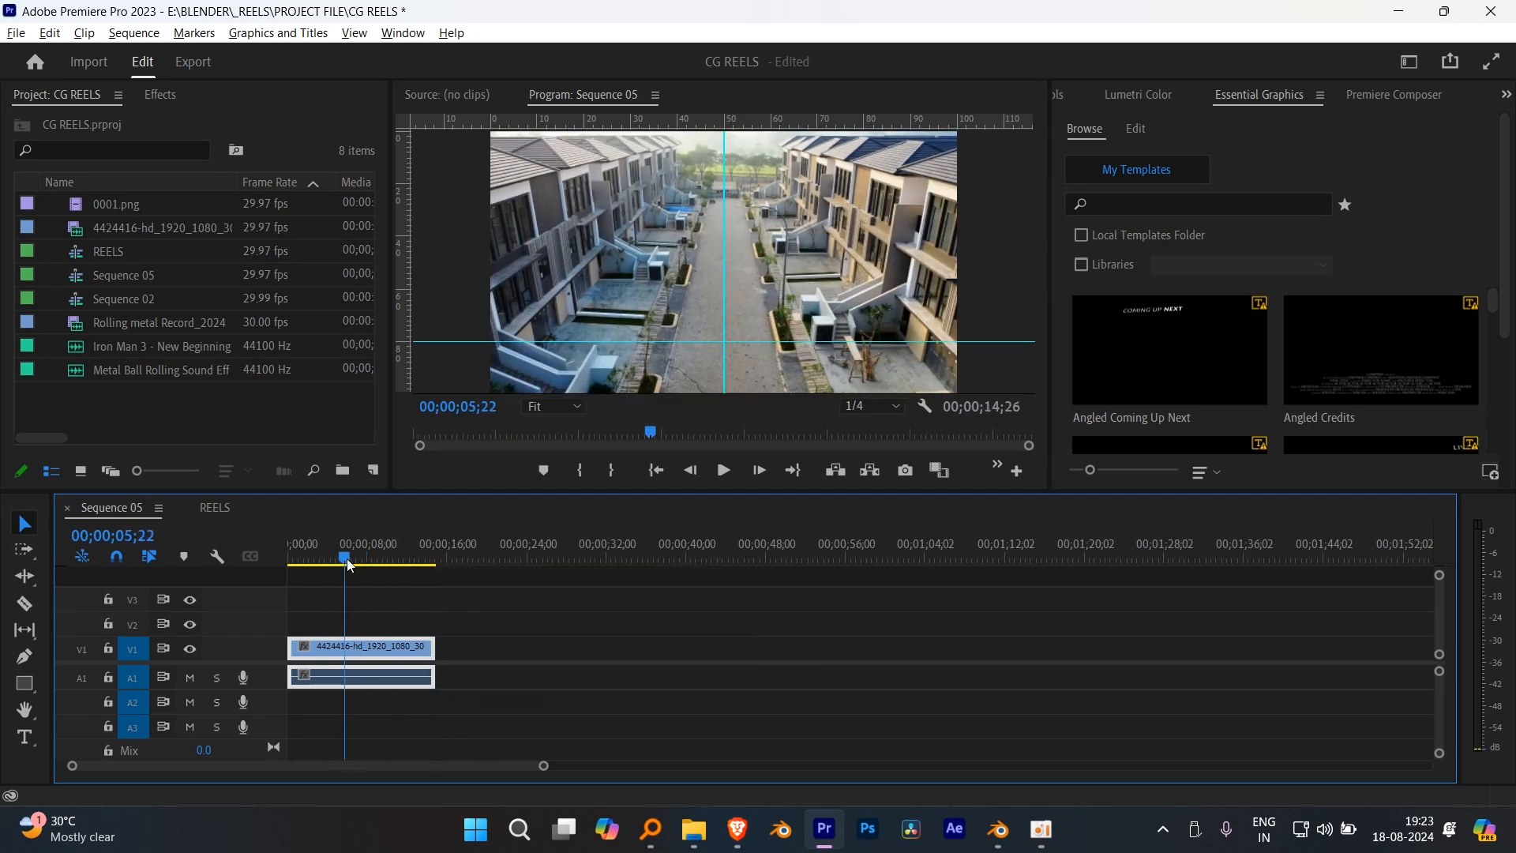
# - Open the export settings for the trimmed sequence, using H.264 format, and open its output location
pyautogui.press('=')
pyautogui.press('=')
pyautogui.hotkey('ctrl', 'm')
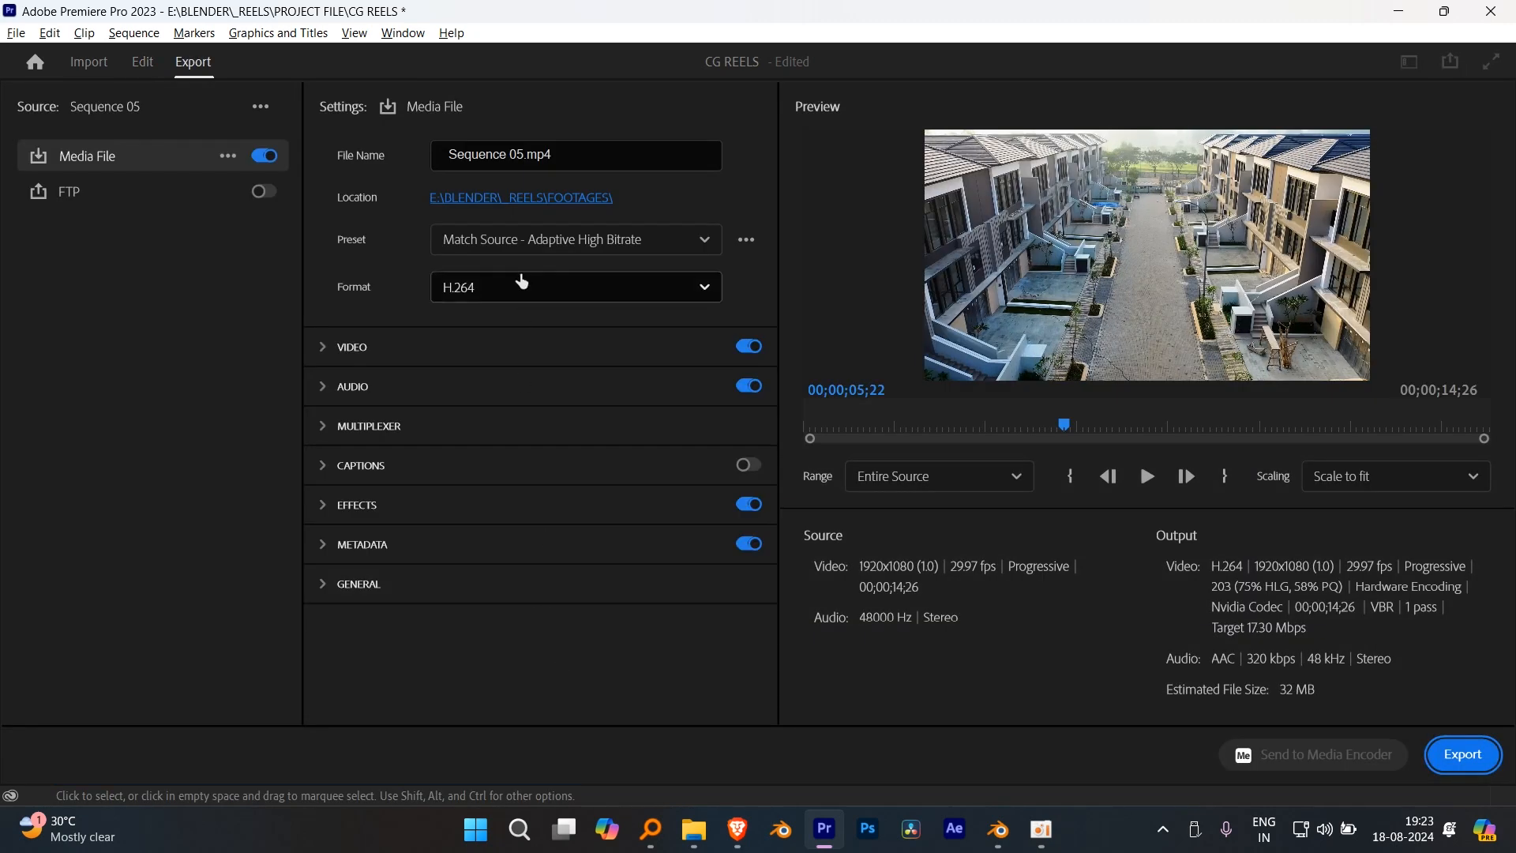
pyautogui.click(531, 199)
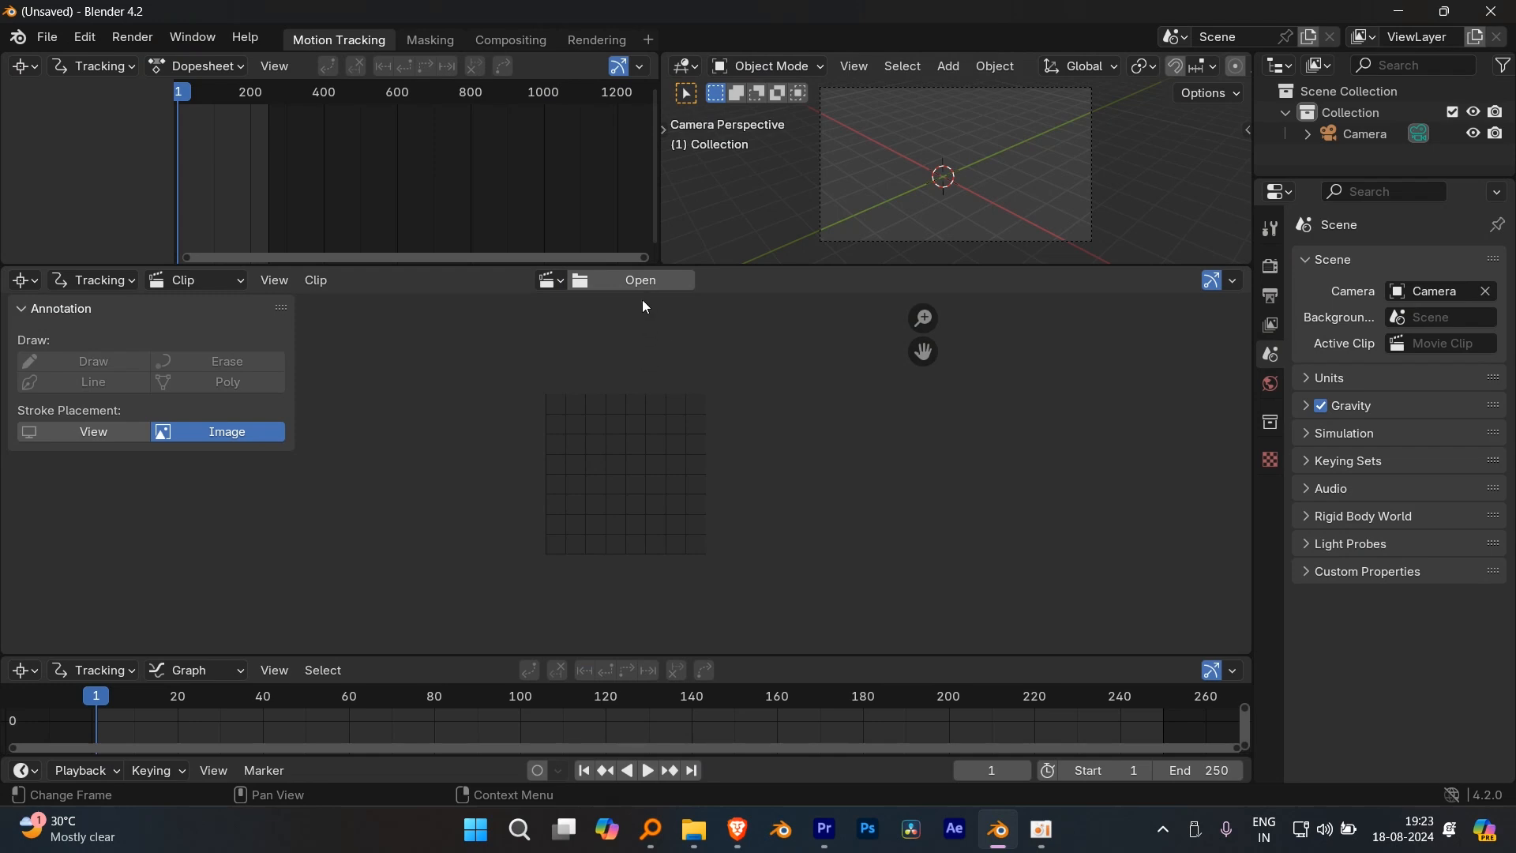
# - In Blender, open For Tracking.mp4 from the FOOTAGES folder as the clip to track
pyautogui.click(637, 284)
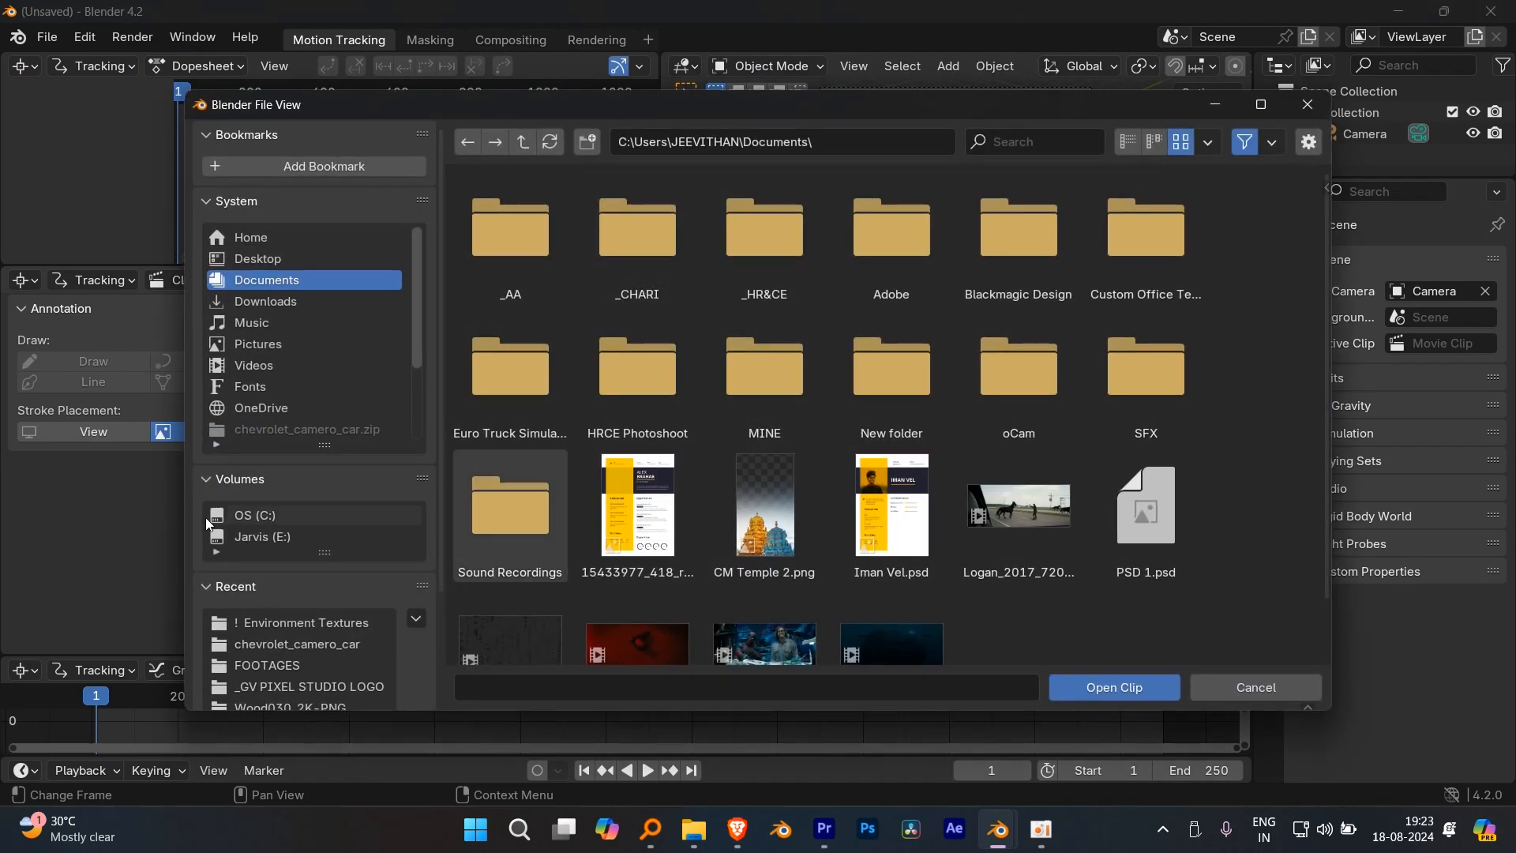
pyautogui.click(305, 665)
pyautogui.scroll(-10, 884, 439)
pyautogui.scroll(3, 928, 470)
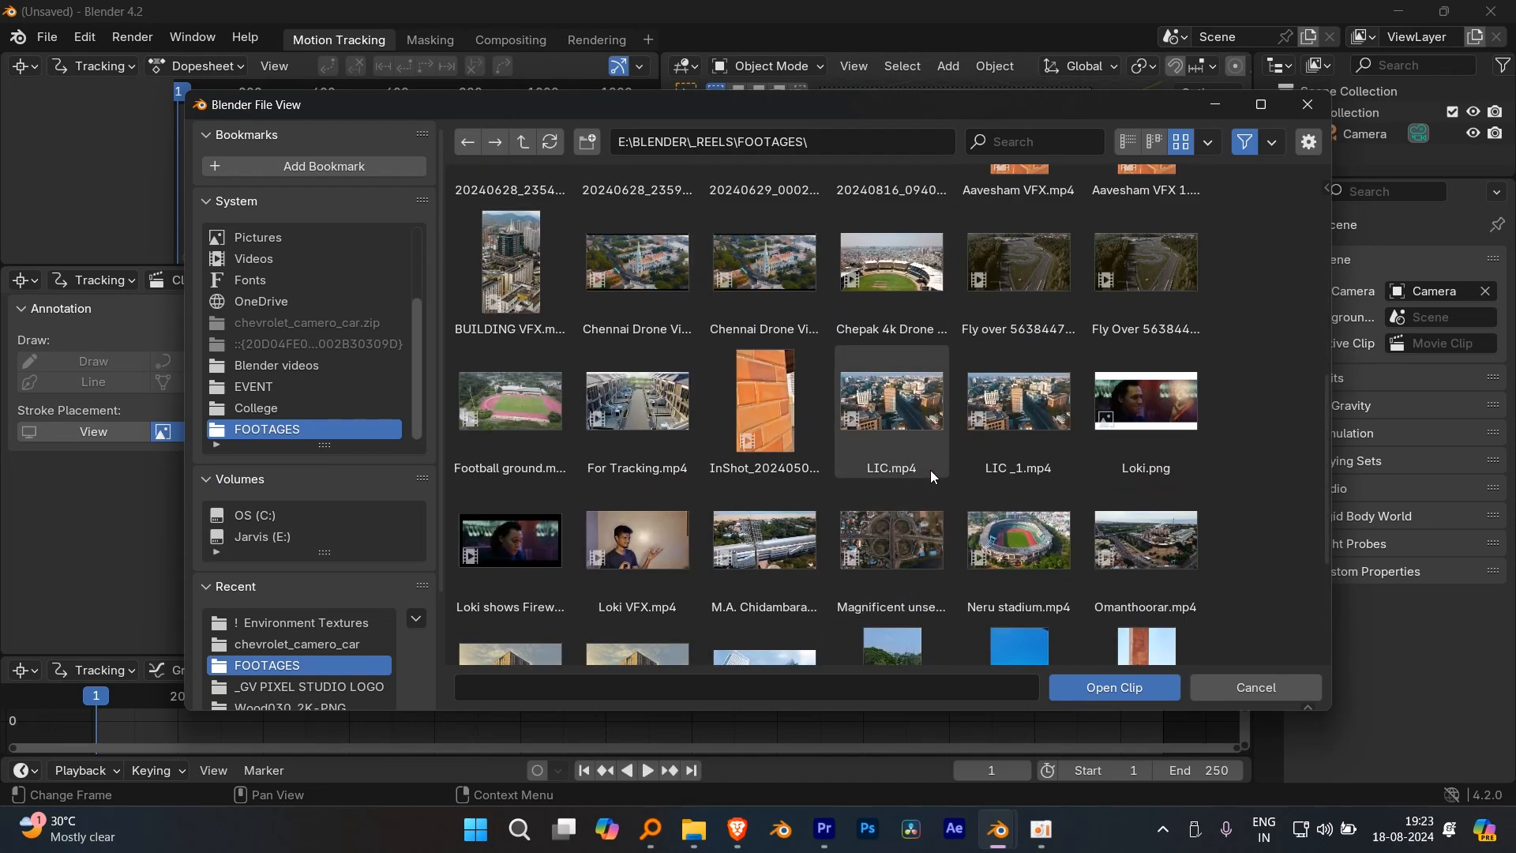
pyautogui.click(637, 407)
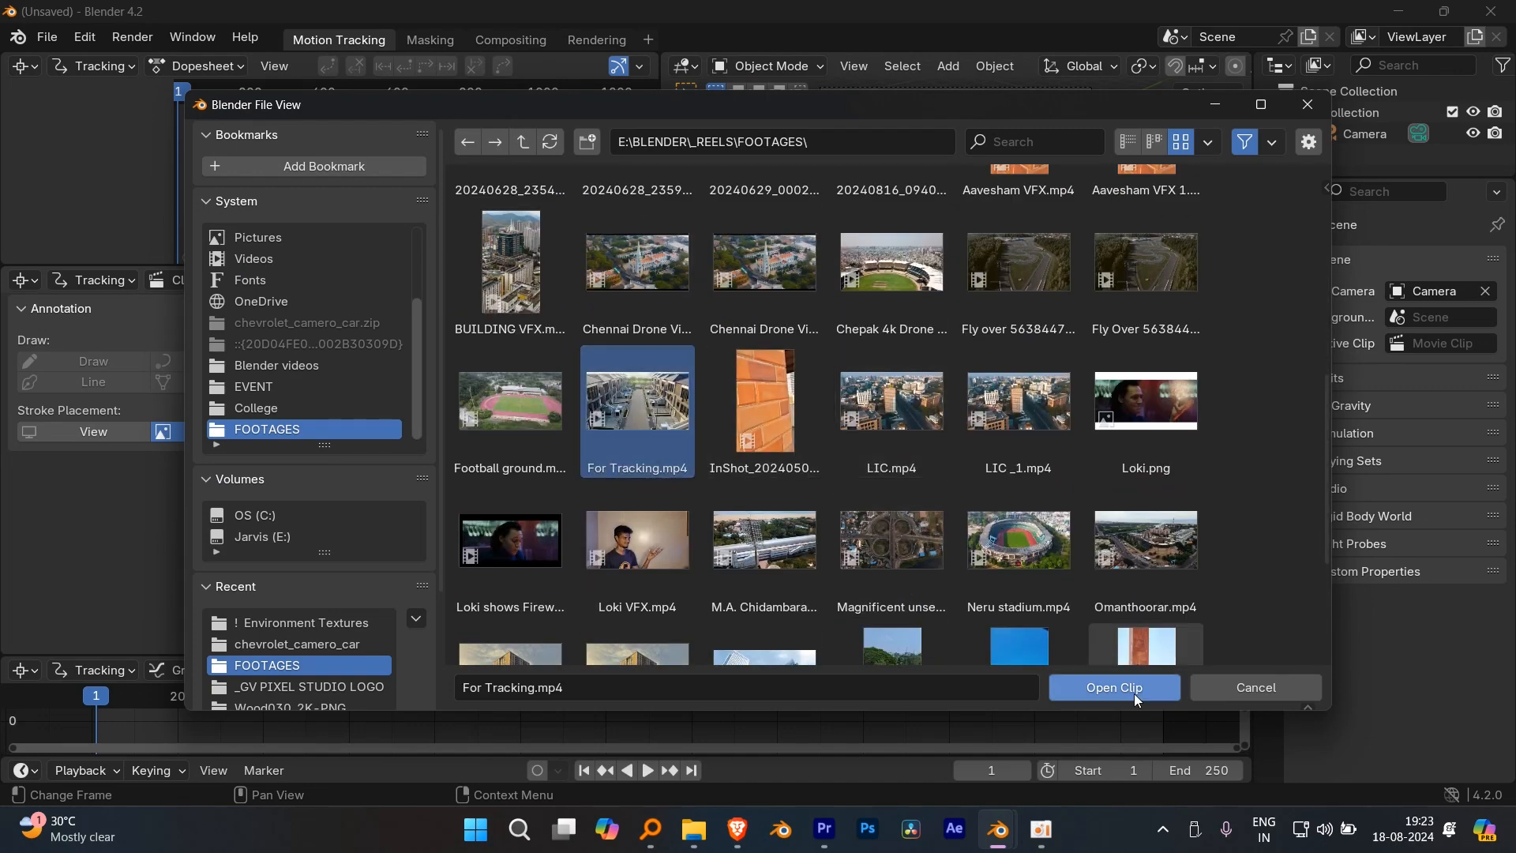
pyautogui.click(1129, 690)
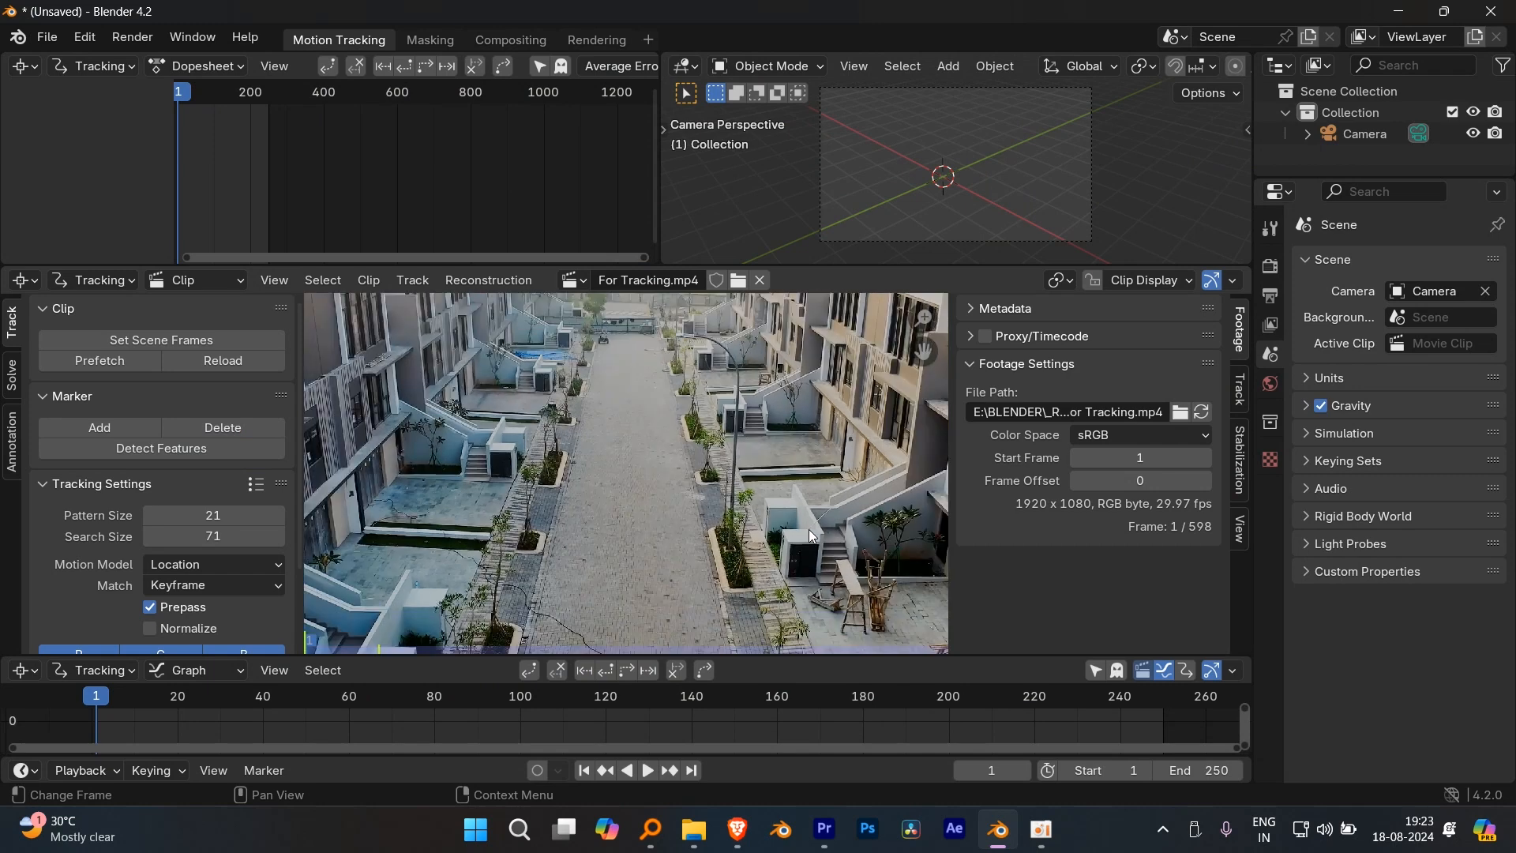
# - View the street footage at different zoom levels and fit it to the clip editor
pyautogui.scroll(-3, 809, 528)
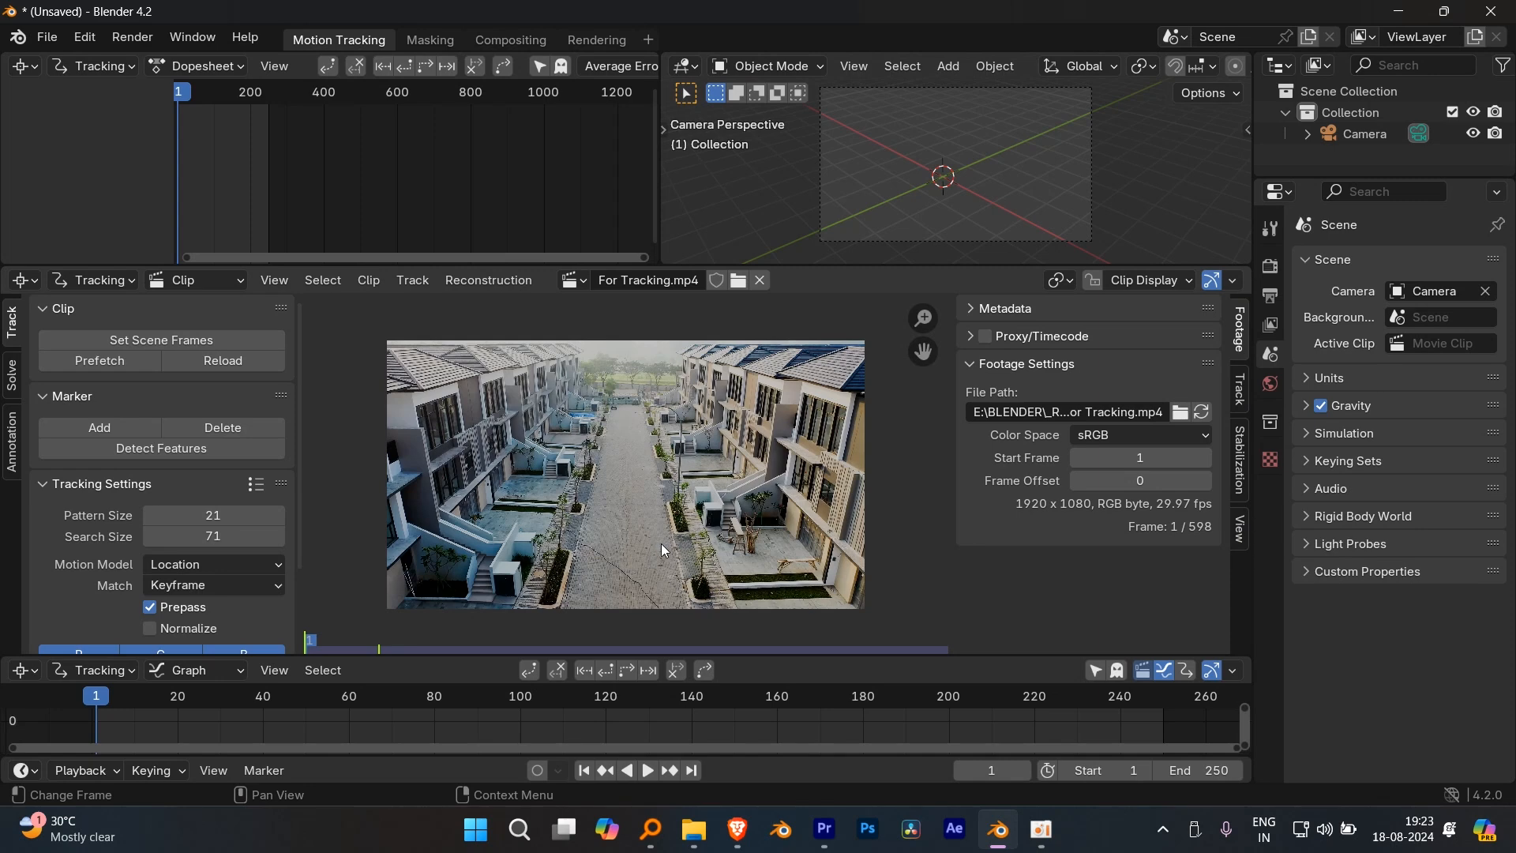
pyautogui.press('f')
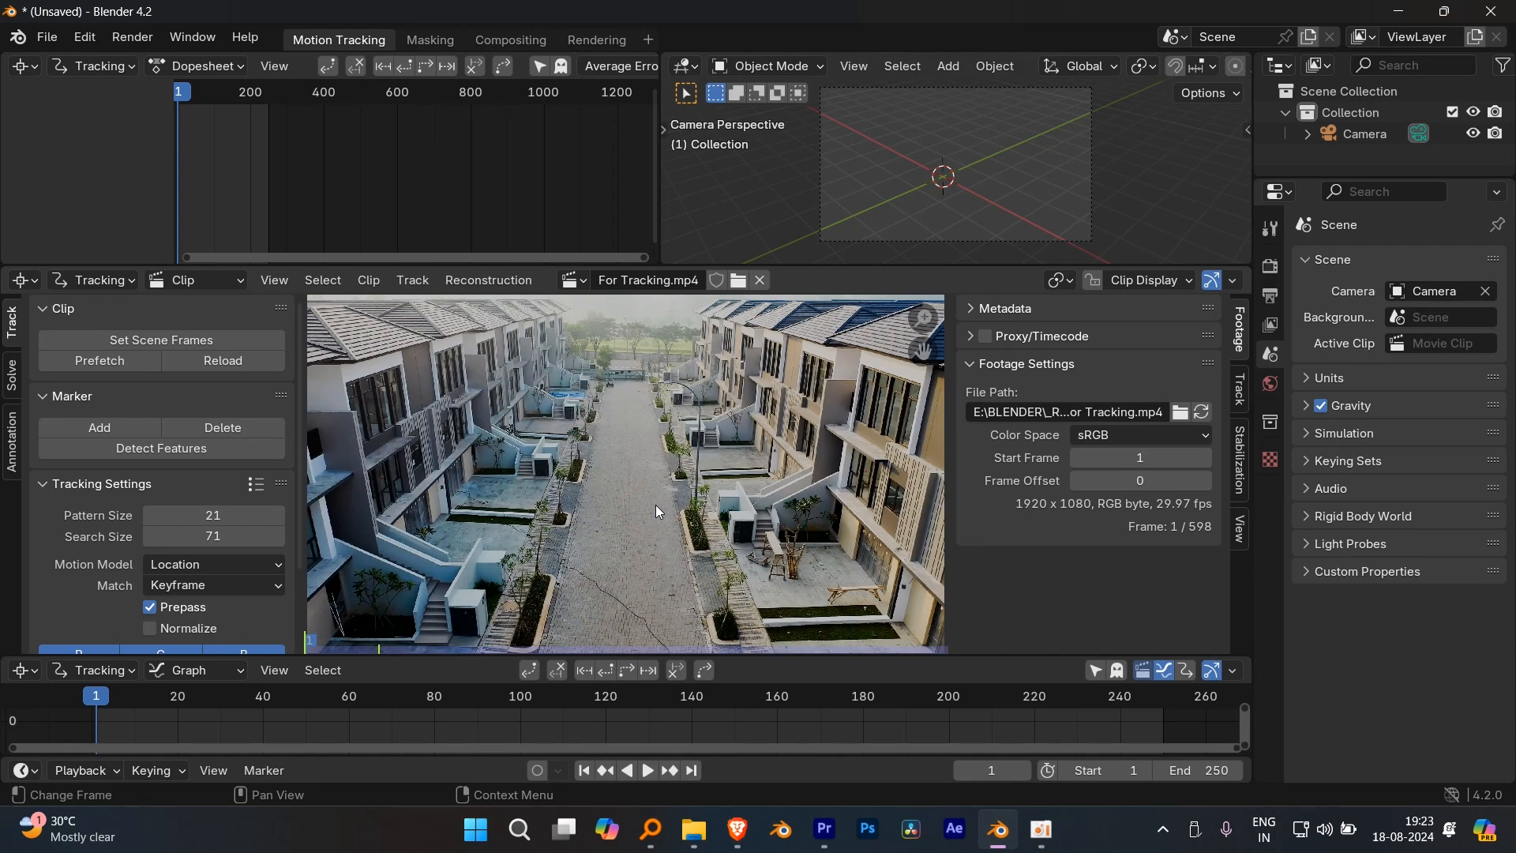
pyautogui.scroll(-5, 655, 504)
pyautogui.scroll(6, 671, 485)
pyautogui.scroll(-4, 671, 485)
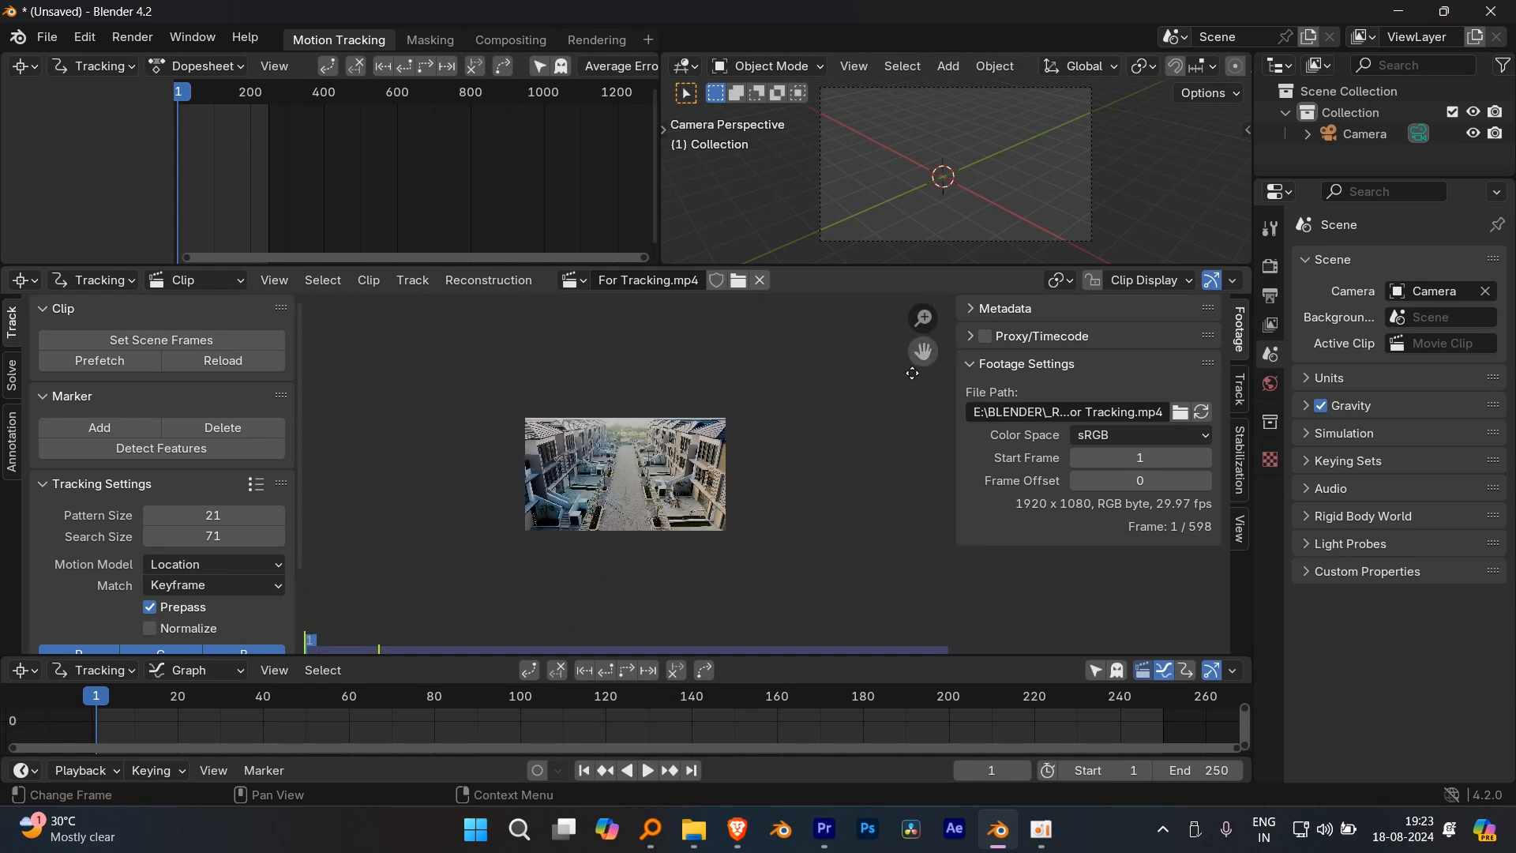
pyautogui.press('f')
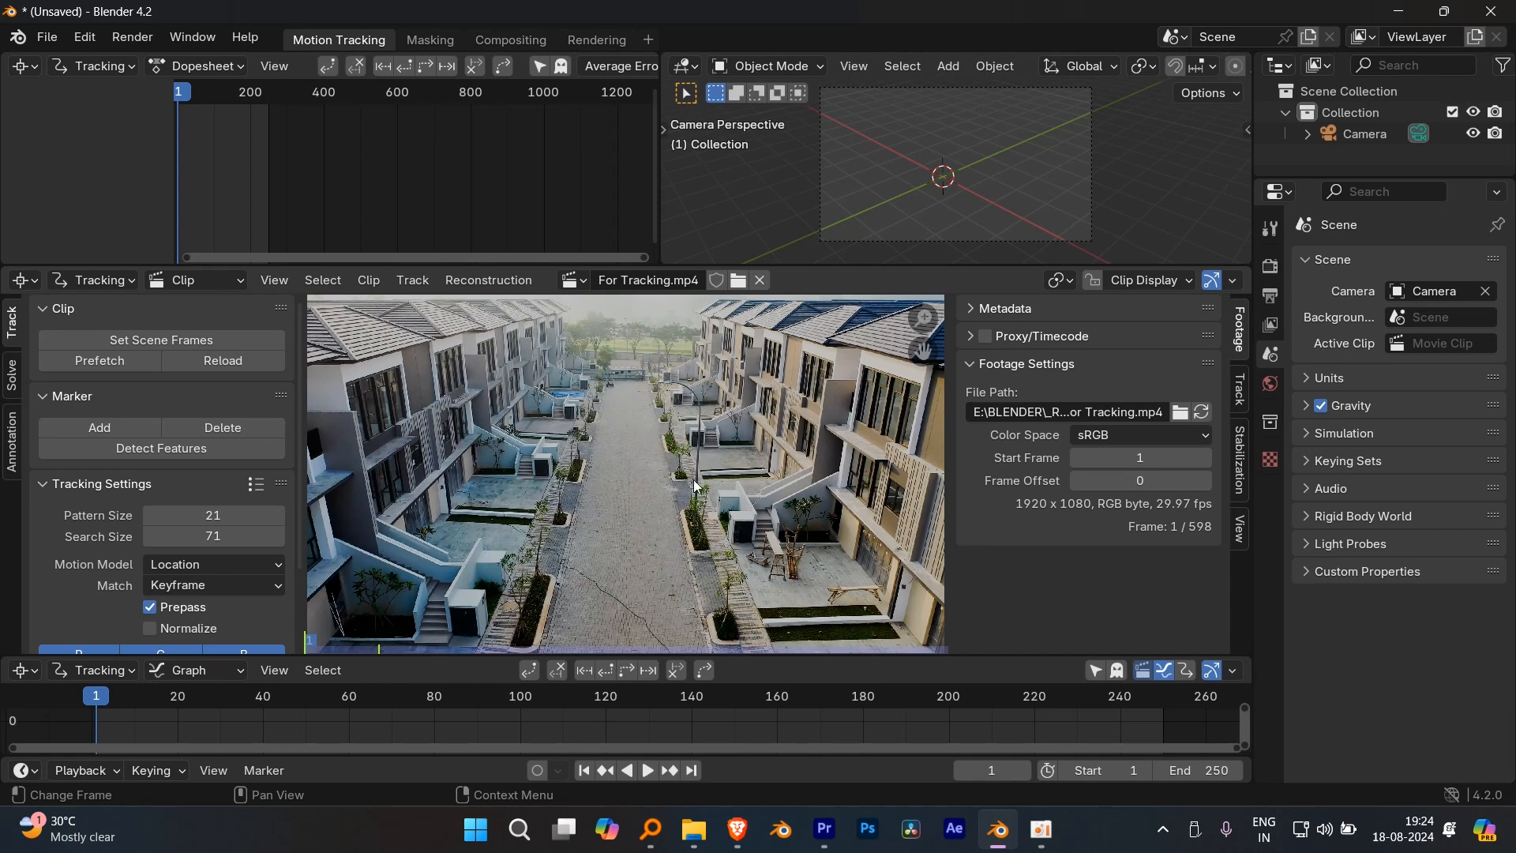
# - Set the scene's output frame rate to 29.97 fps to match the clip
pyautogui.click(1261, 296)
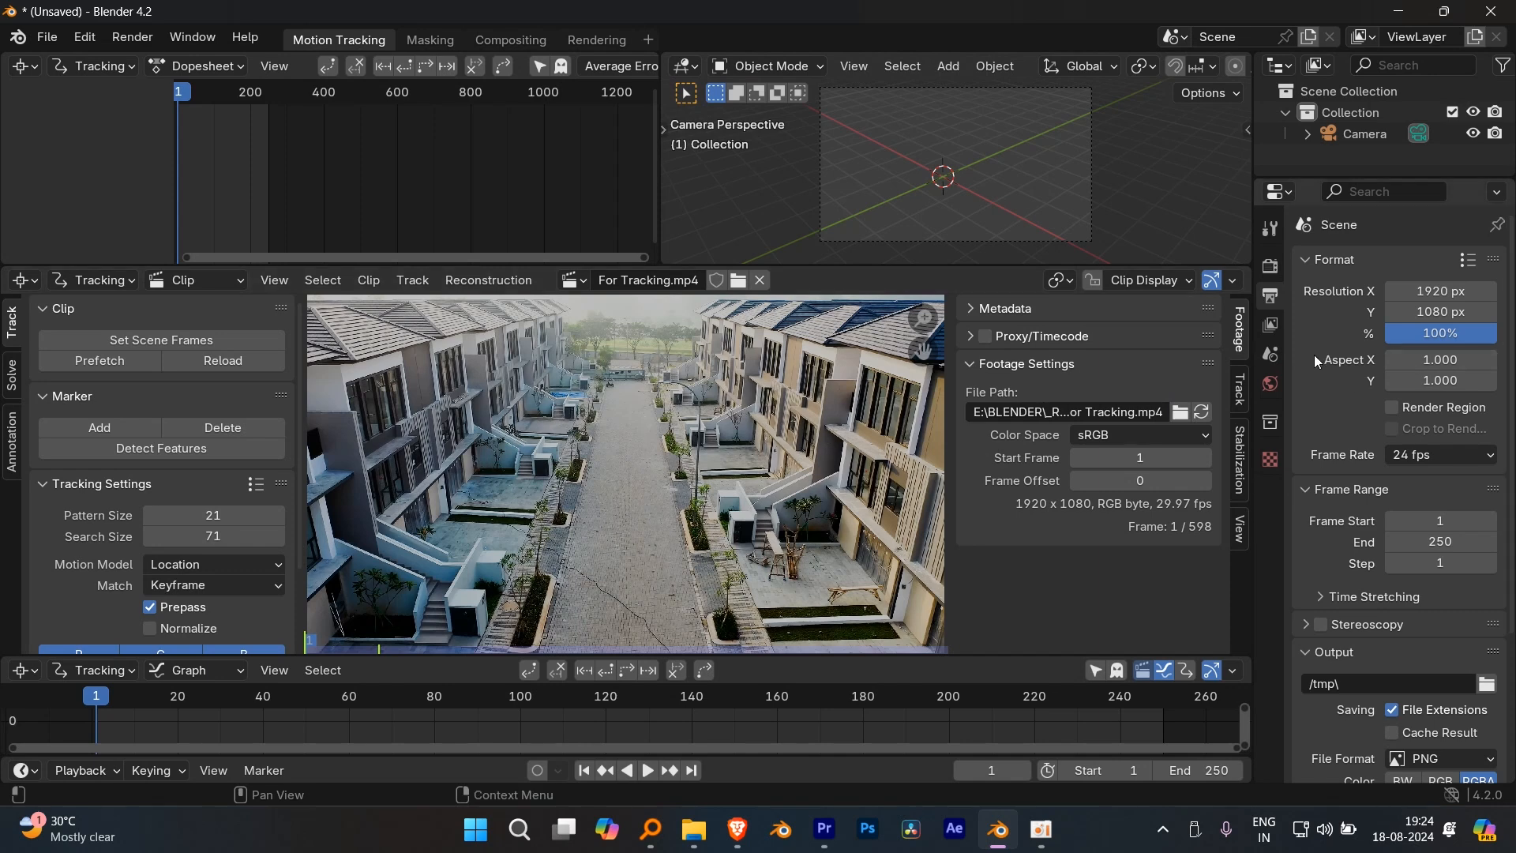
pyautogui.click(1430, 455)
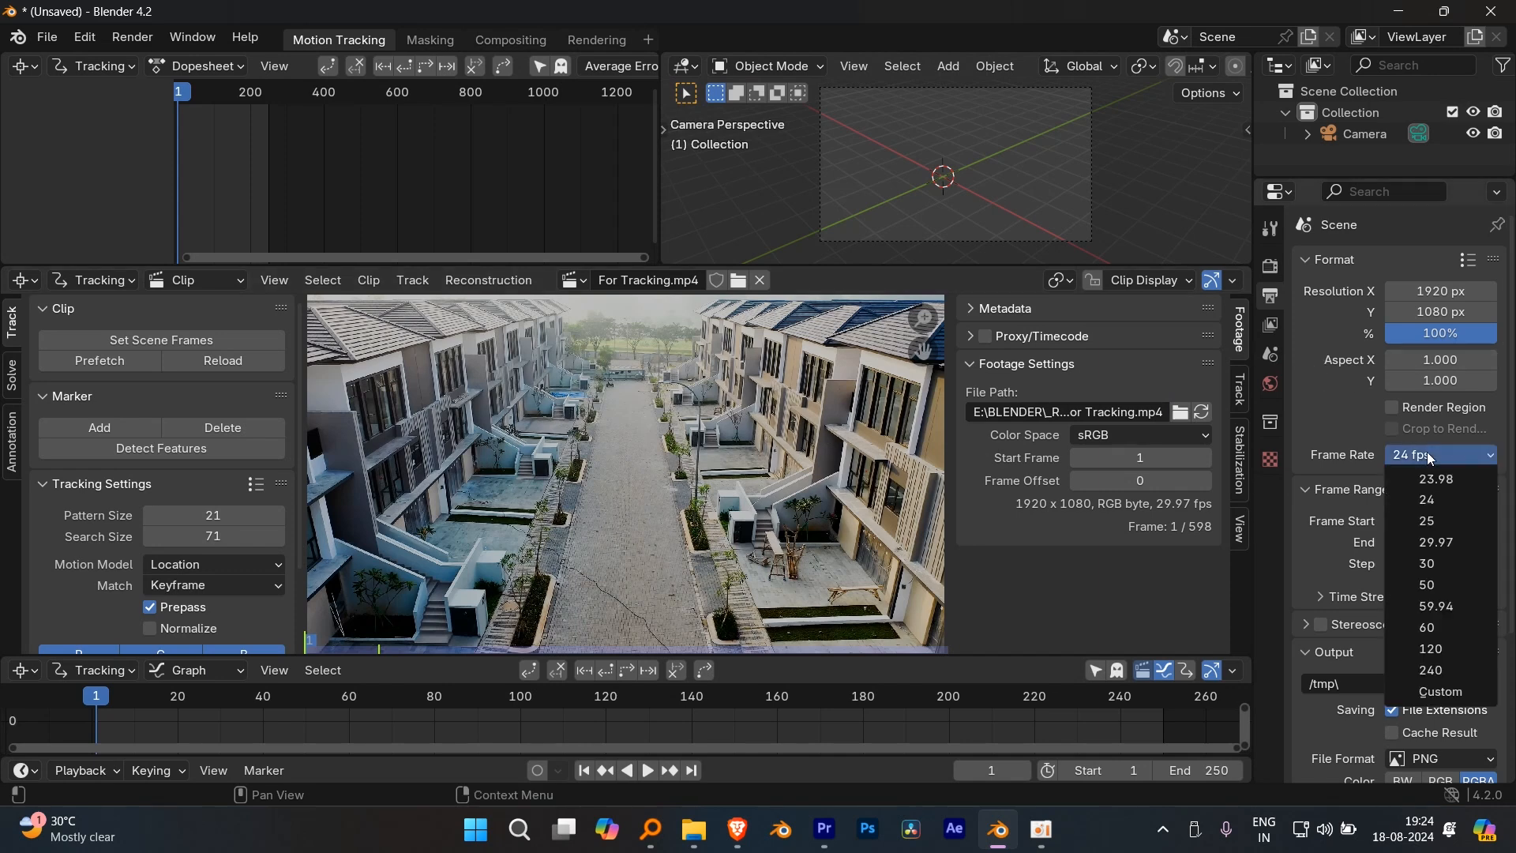
pyautogui.click(1427, 452)
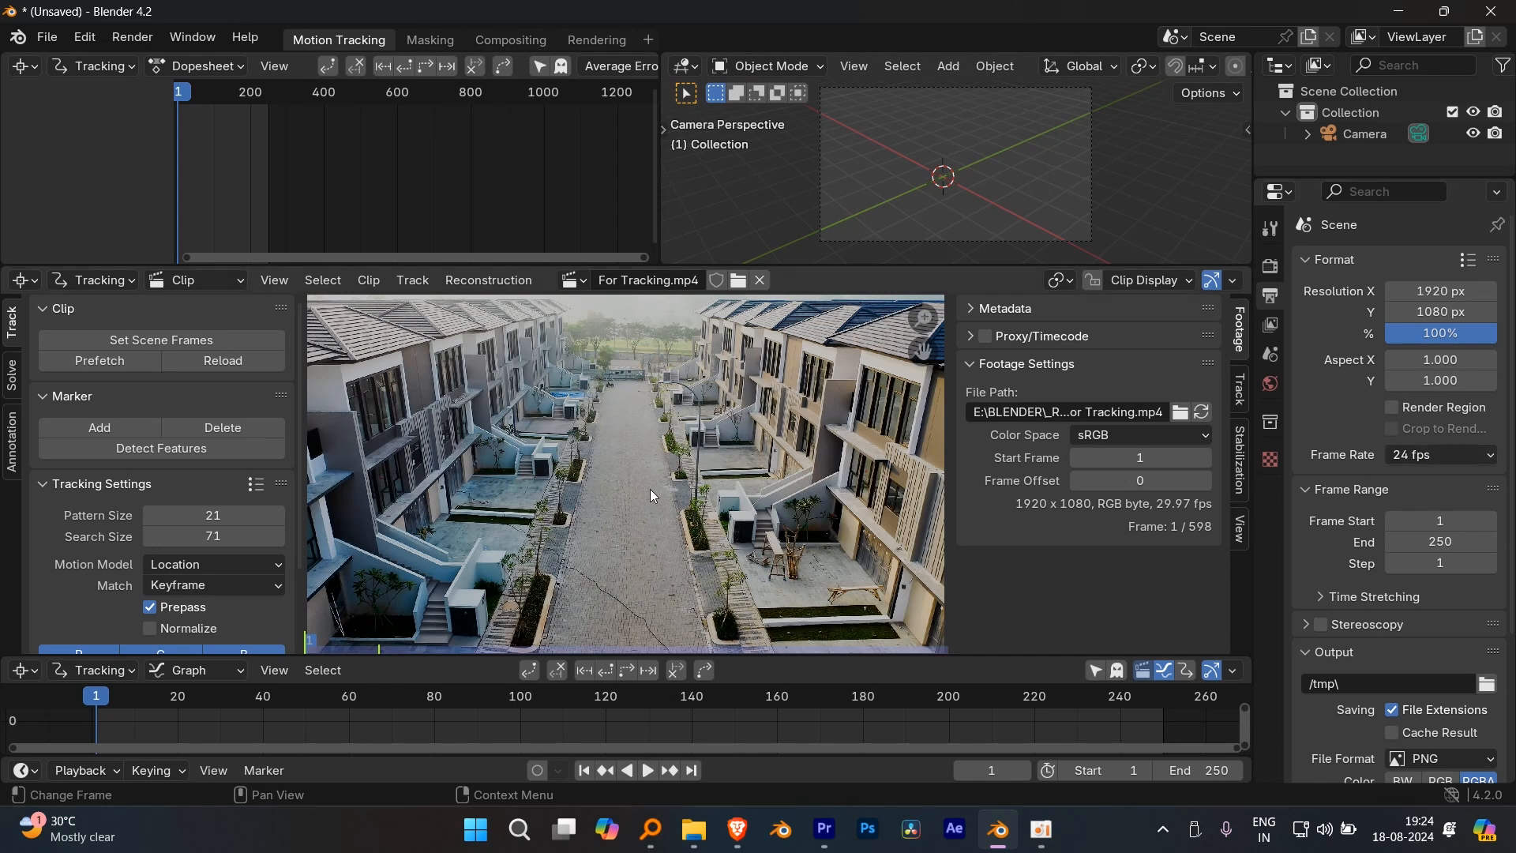
pyautogui.click(1409, 455)
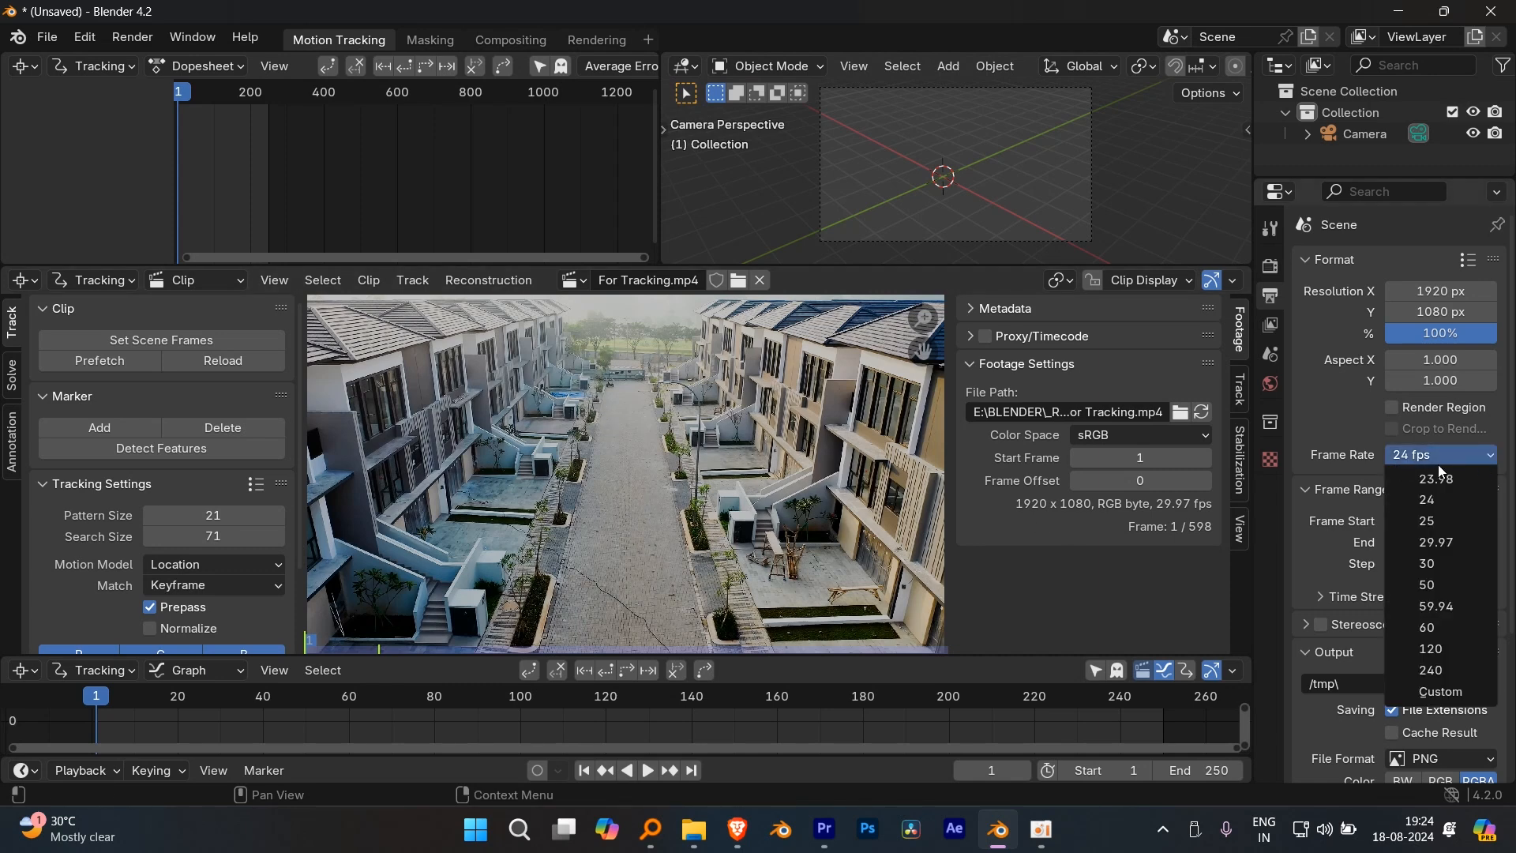
pyautogui.click(1443, 454)
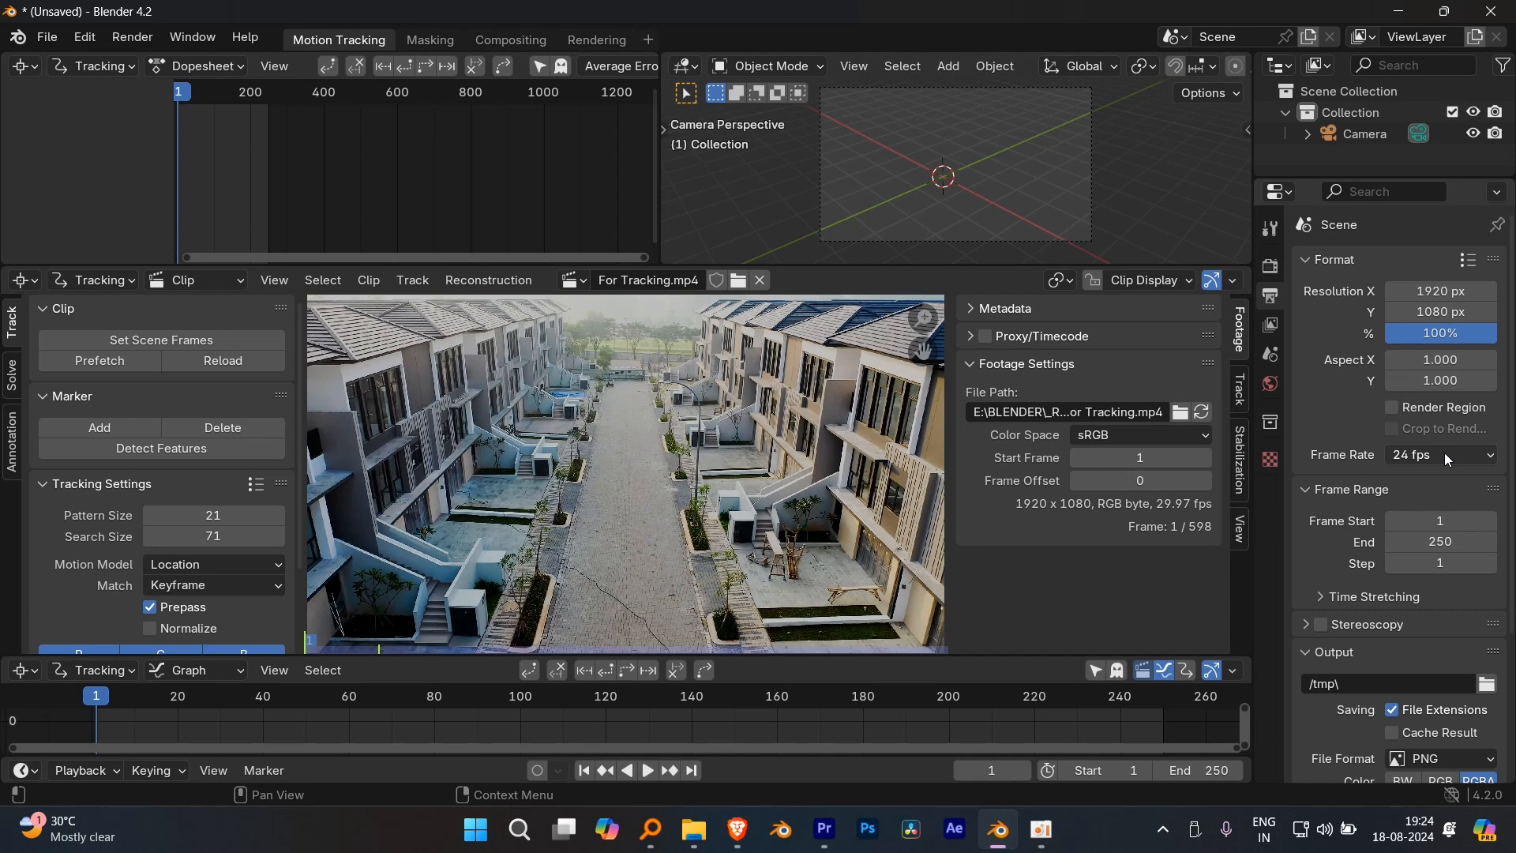
pyautogui.click(1444, 454)
pyautogui.click(1442, 456)
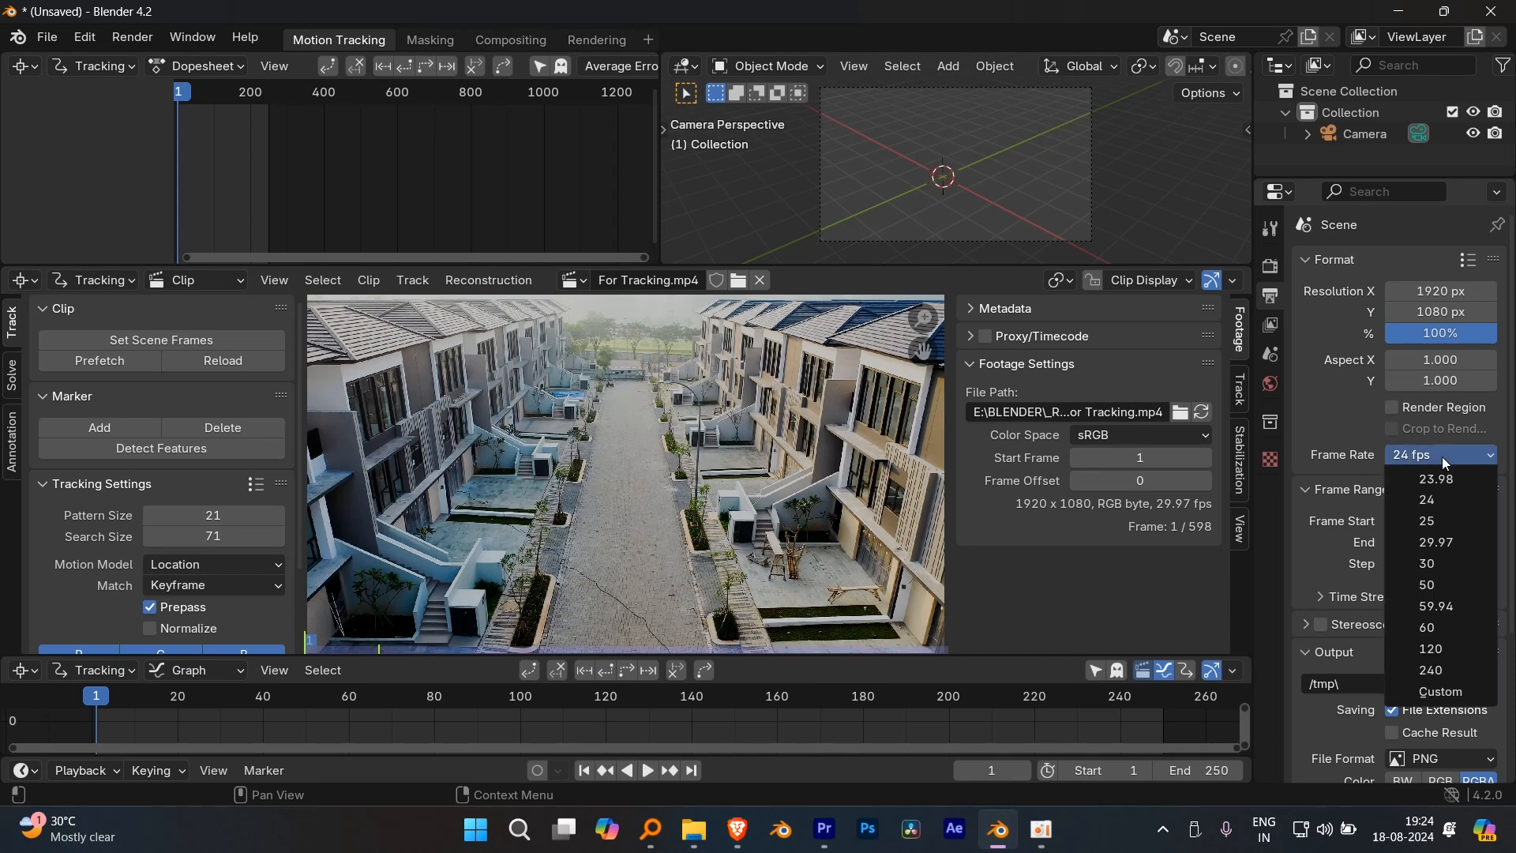
pyautogui.click(1447, 543)
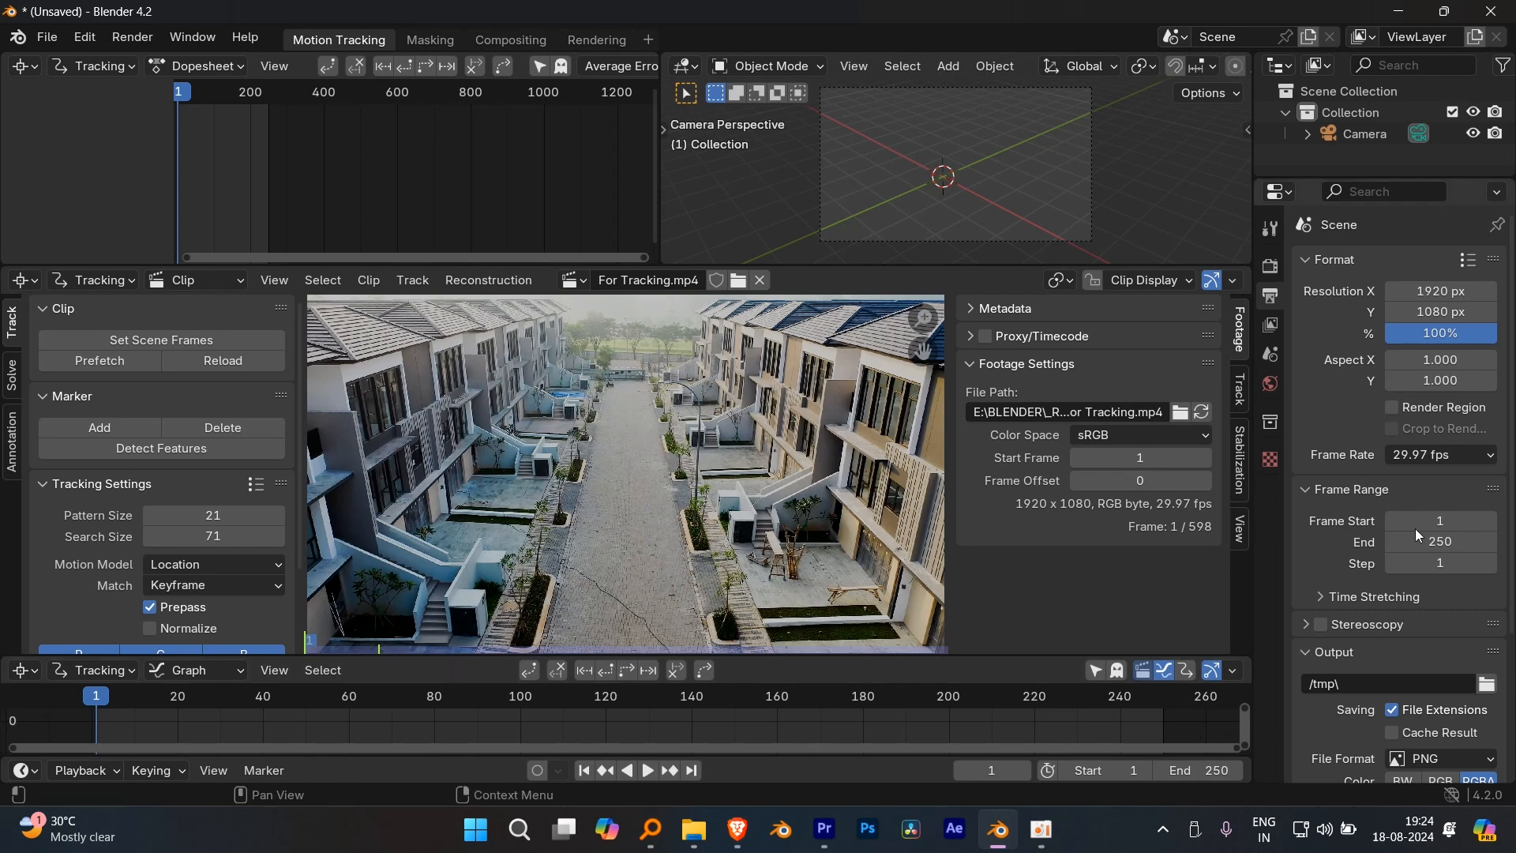
# - Set the scene's end frame to 300 and fit the frame range in the graph view
pyautogui.click(1448, 456)
pyautogui.click(1448, 456)
pyautogui.click(1223, 771)
pyautogui.write('300')
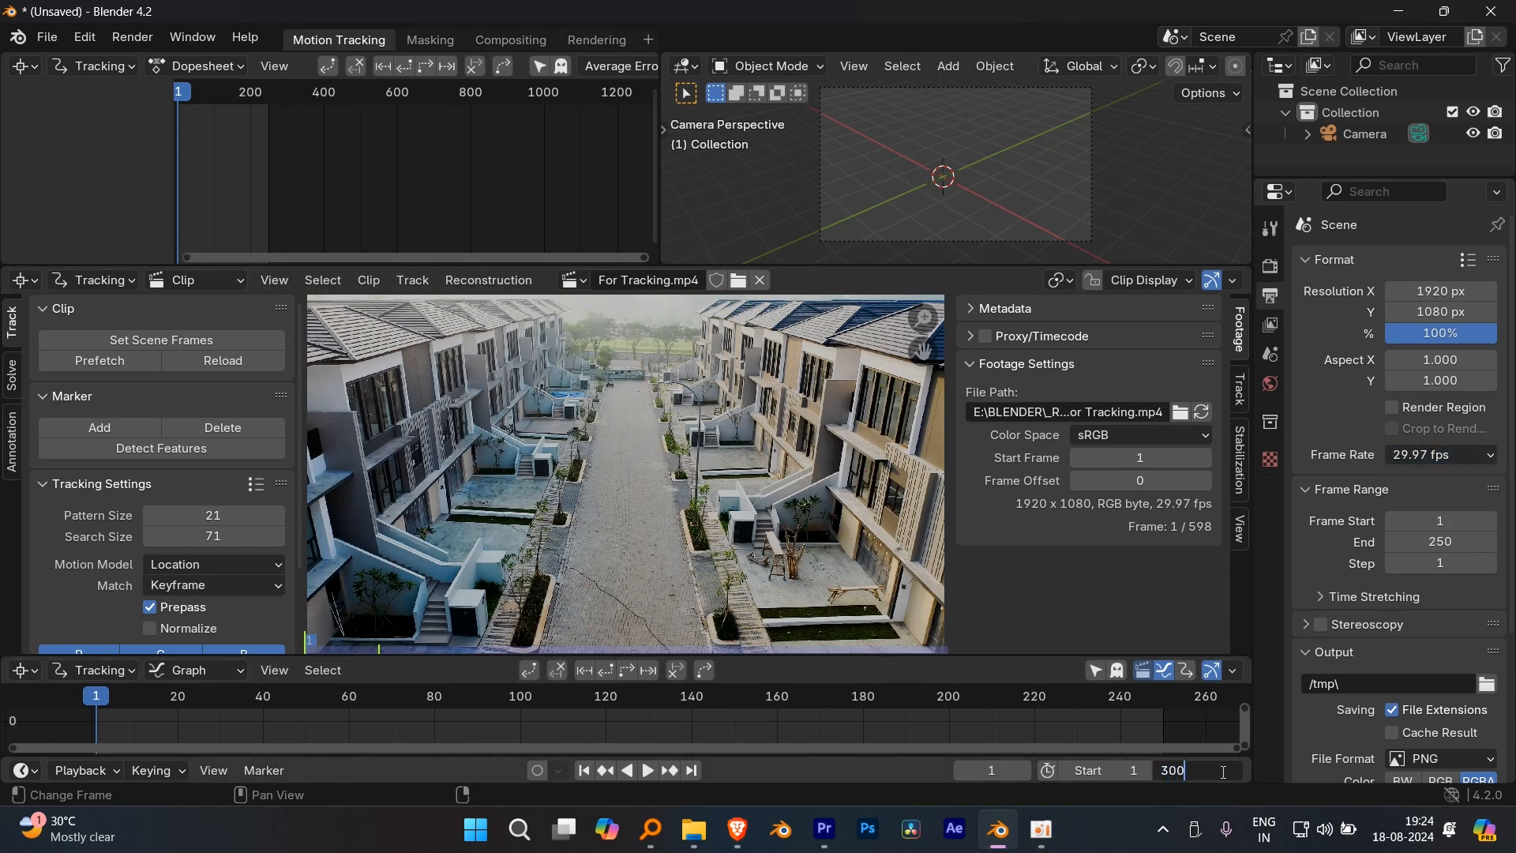
pyautogui.press('Return')
pyautogui.press('Home')
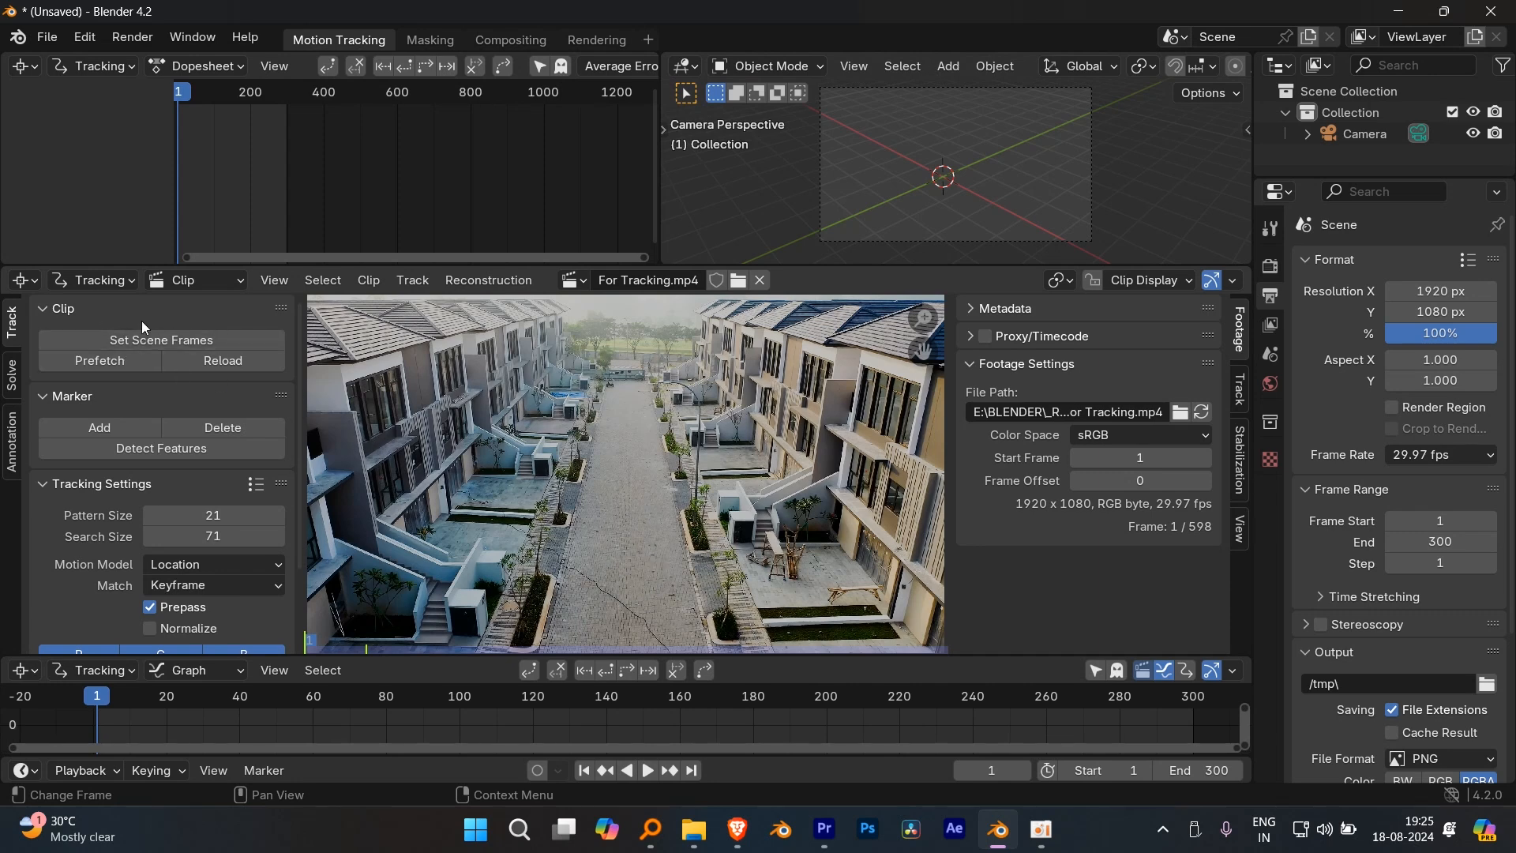
# - Set the scene frames from the clip, and undo the frame range and frame rate changes
pyautogui.click(205, 342)
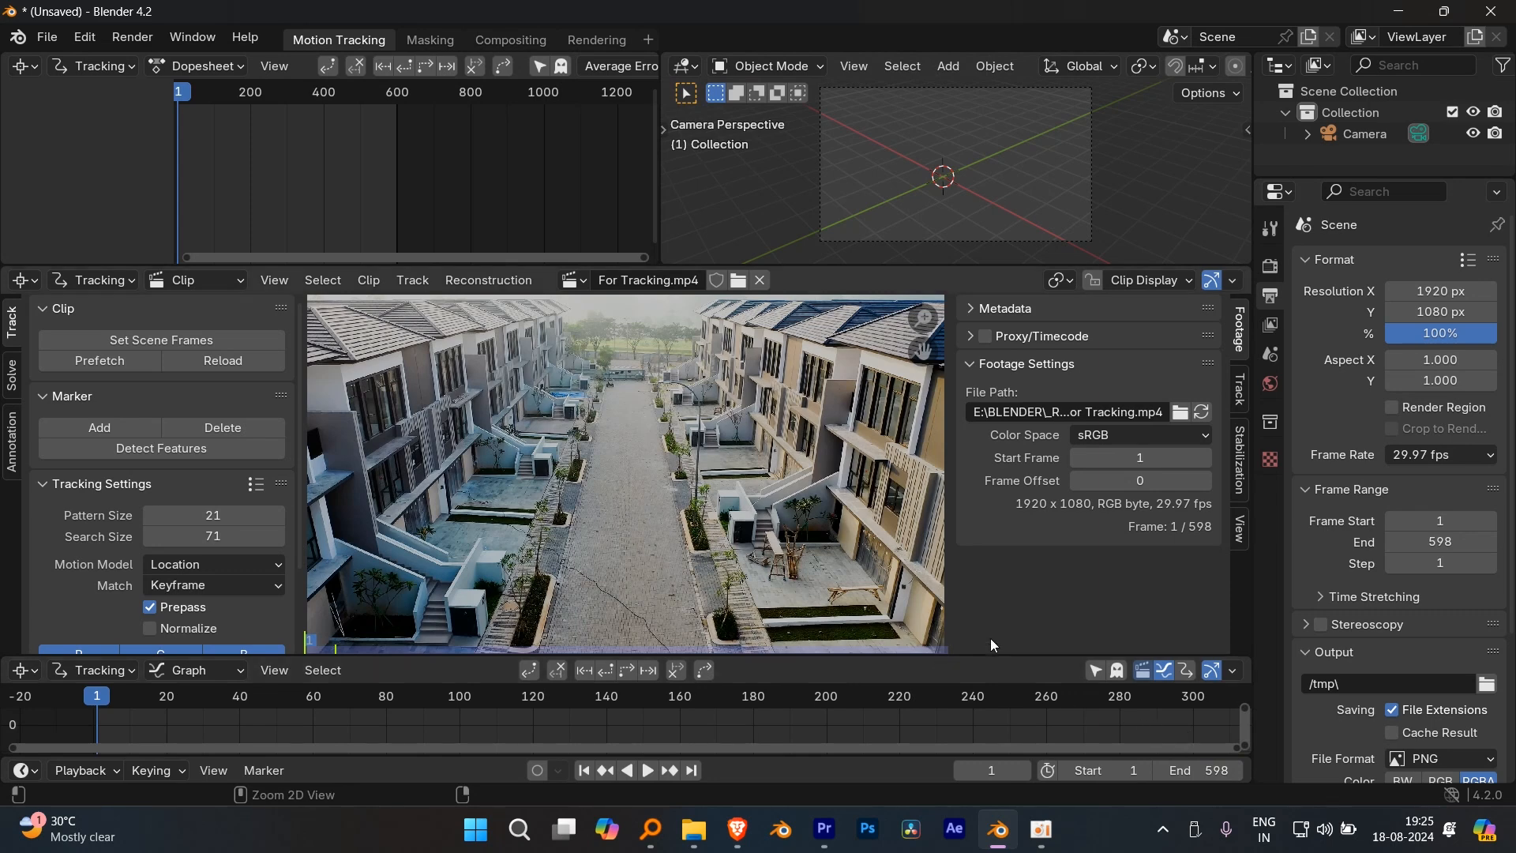
pyautogui.hotkey('ctrl', 'z')
pyautogui.moveTo(898, 710); pyautogui.dragTo(986, 715, button='middle')
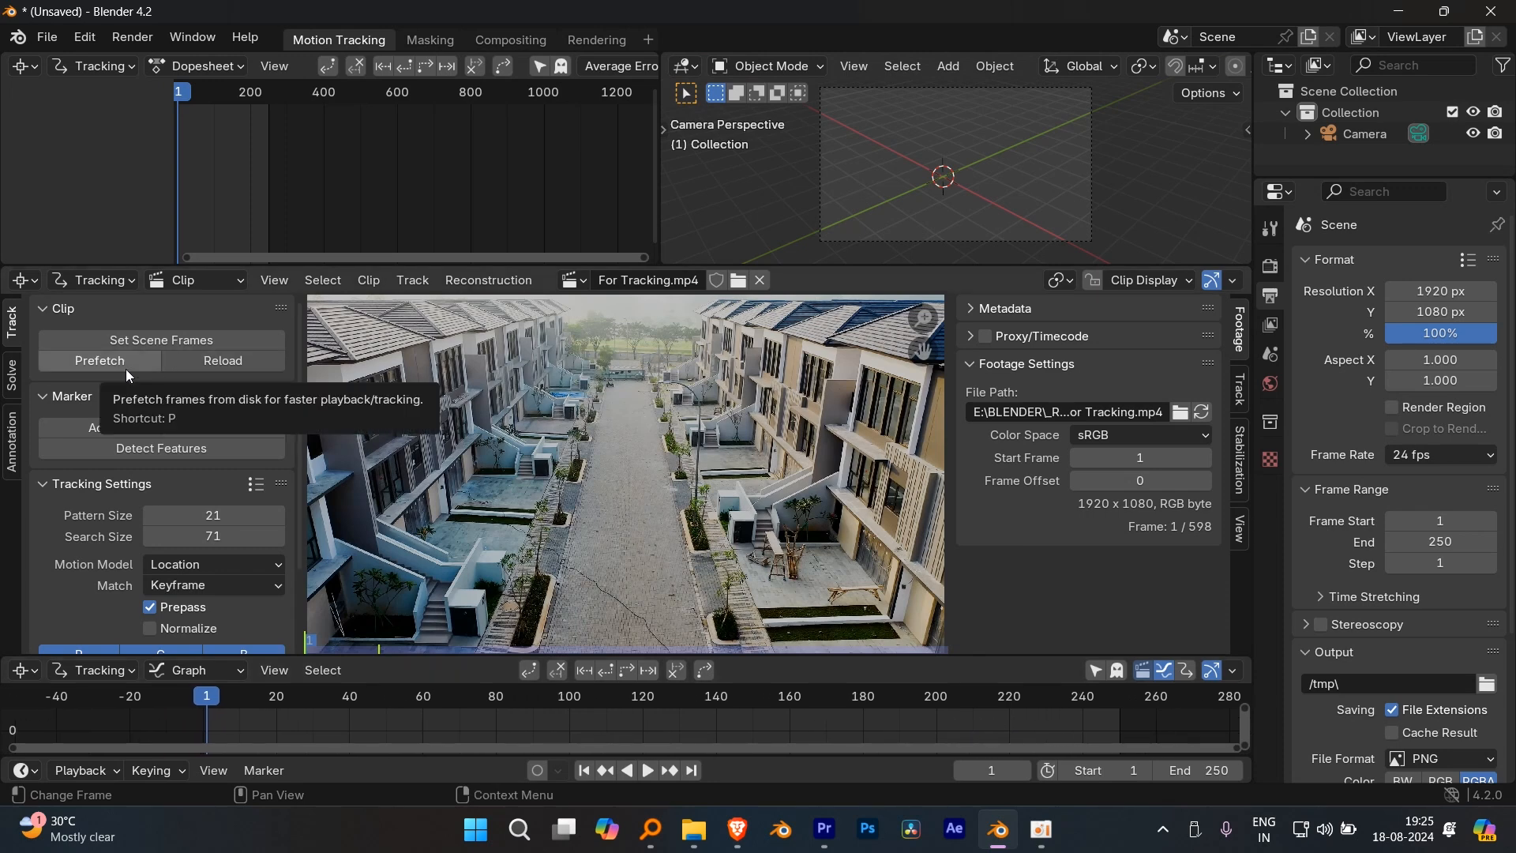
# - Play the clip briefly, stop it, and prefetch its frames for faster playback and tracking
pyautogui.press('space')
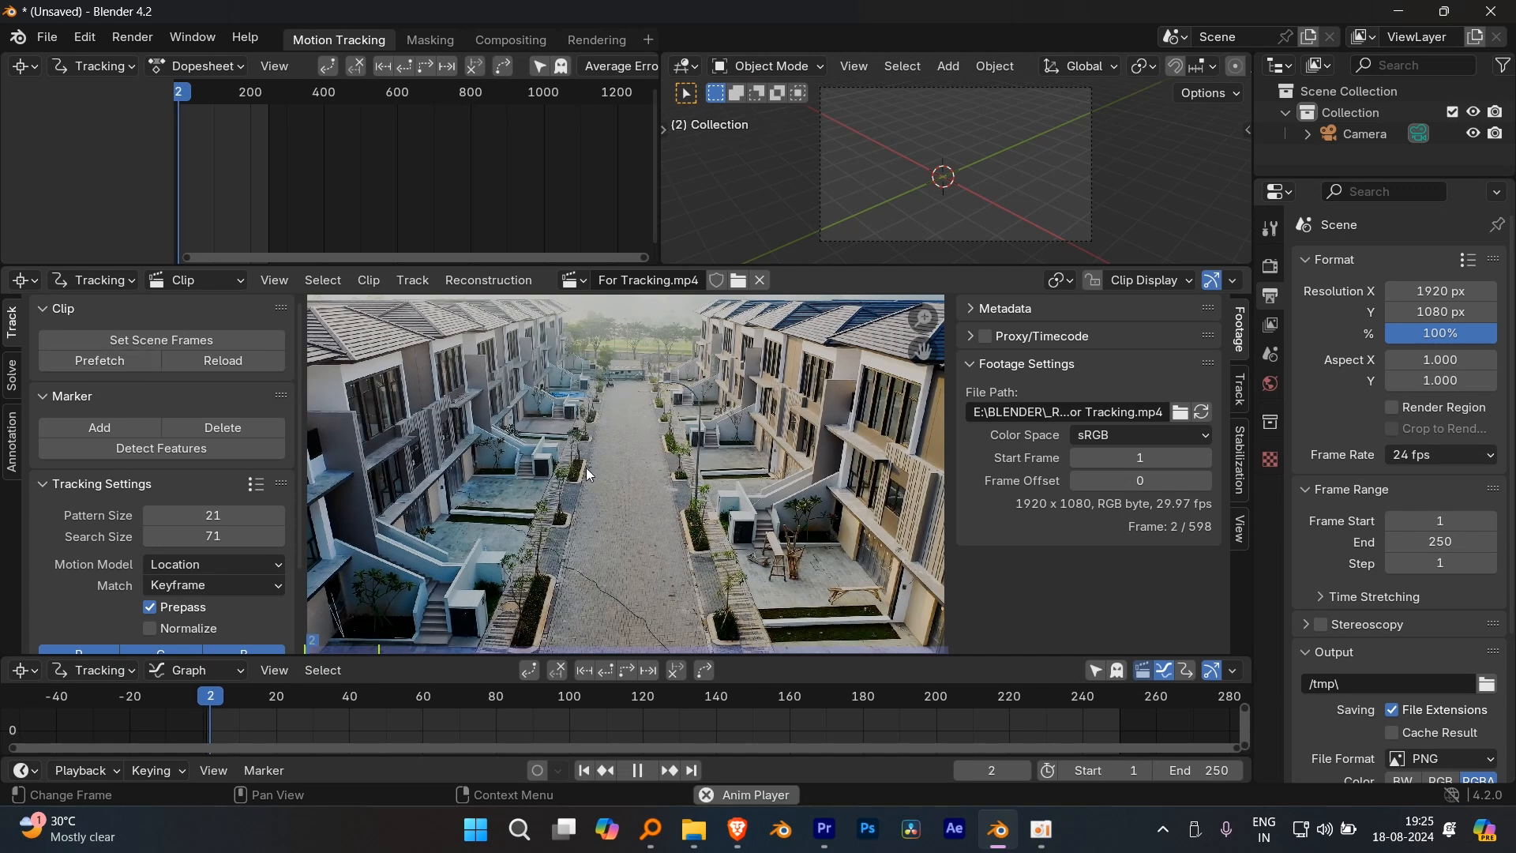
pyautogui.press('Escape')
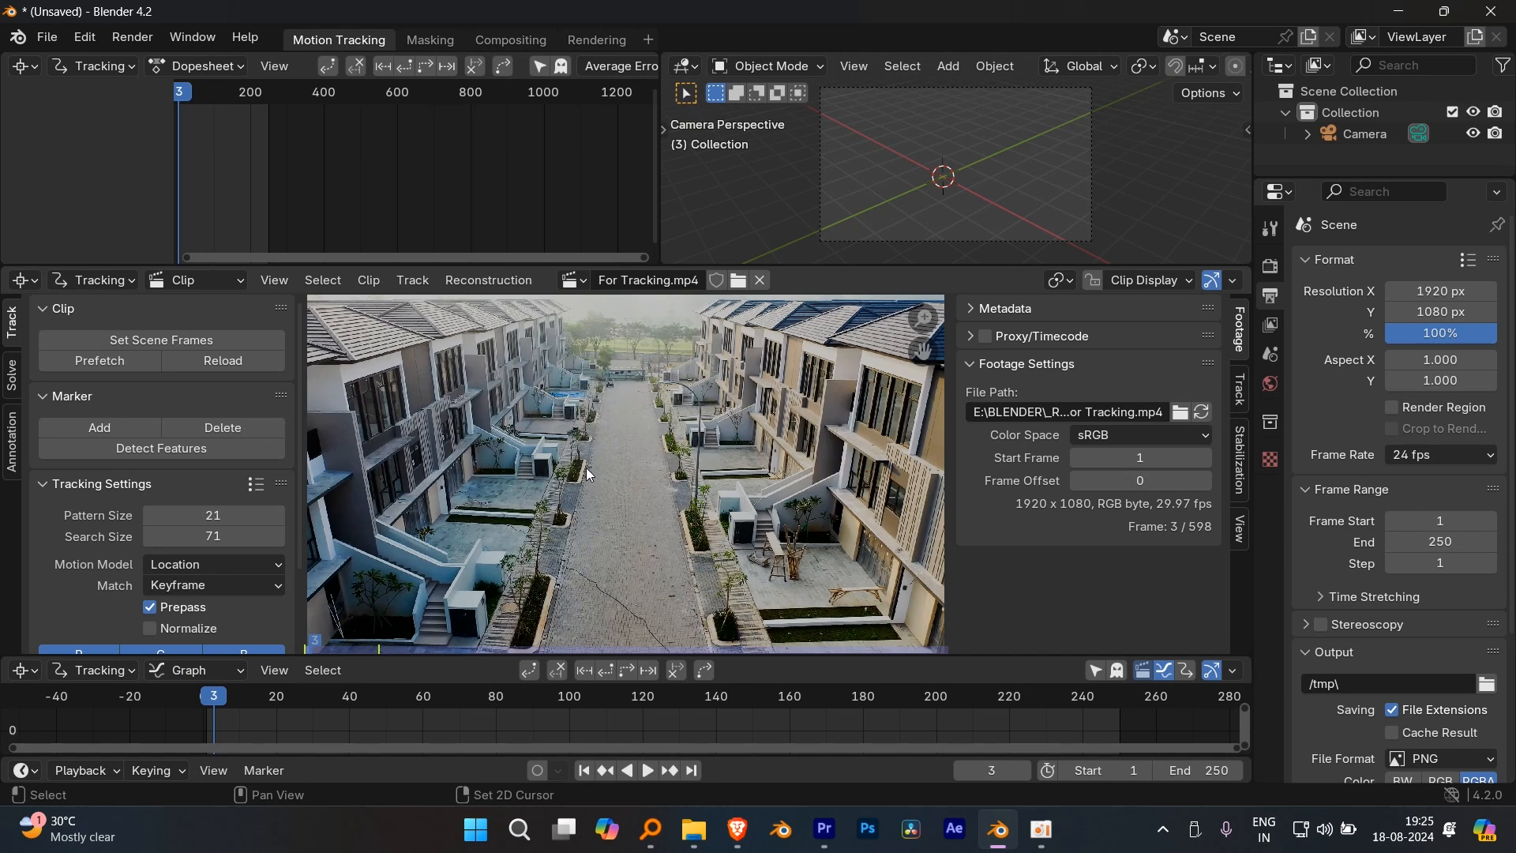
pyautogui.click(152, 359)
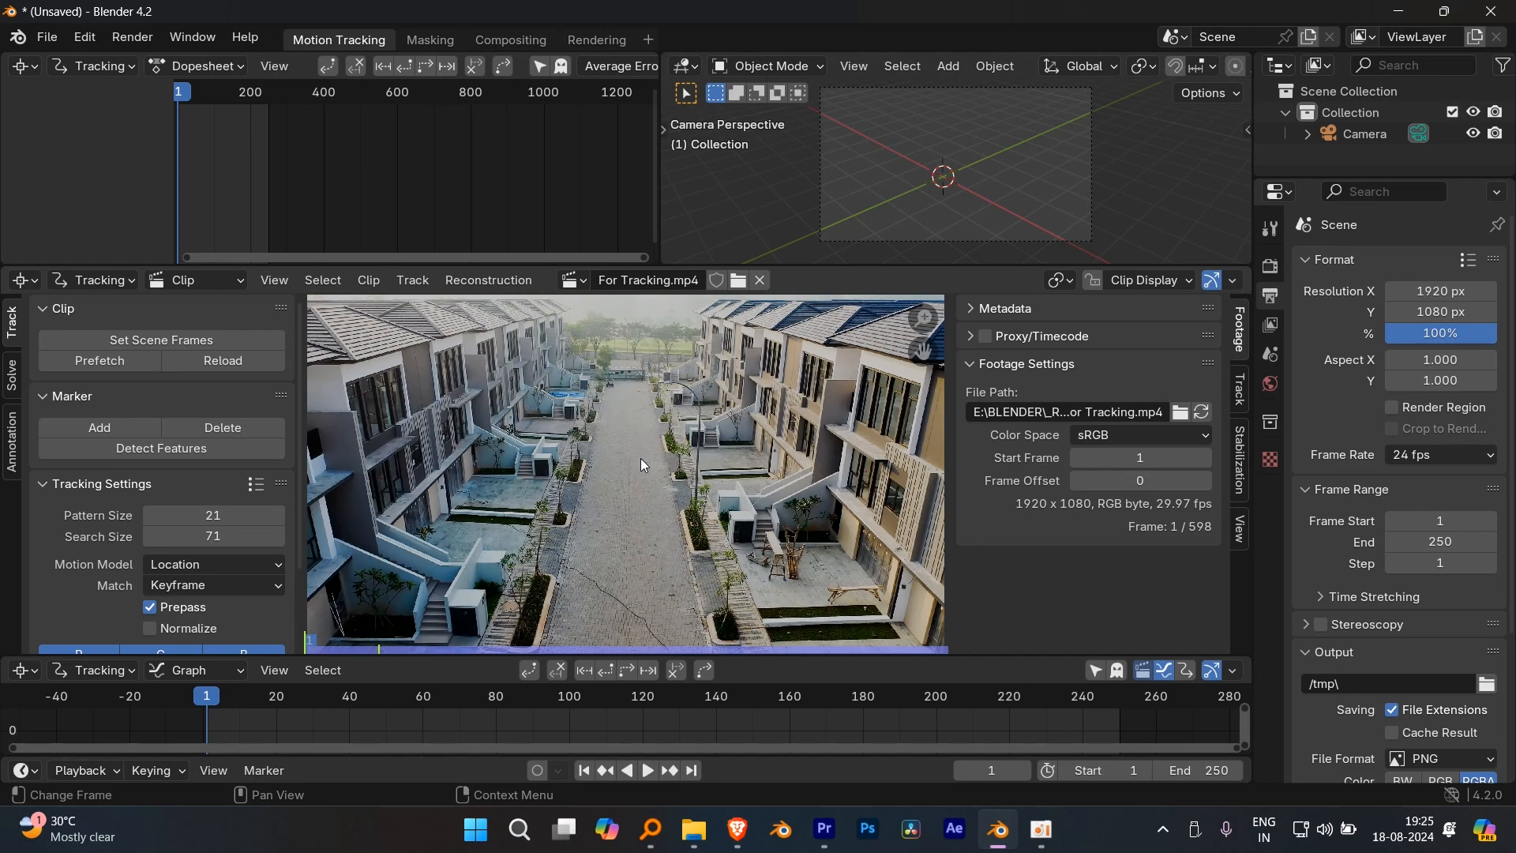
# - Play the prefetched clip briefly, stop it, and return to frame 1
pyautogui.press('space')
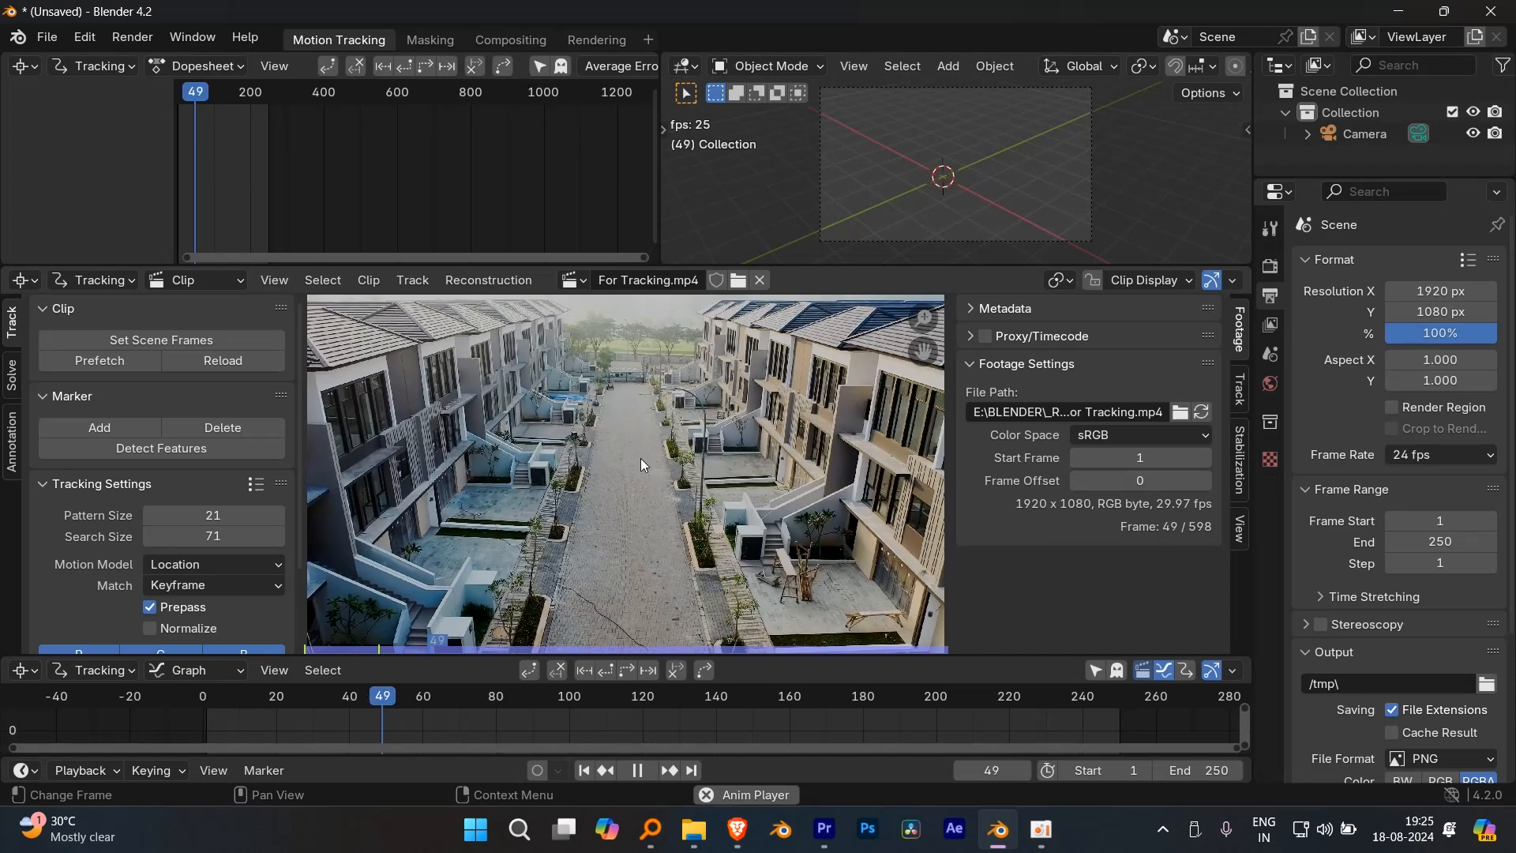
pyautogui.press('space')
pyautogui.hotkey('shift', 'Left')
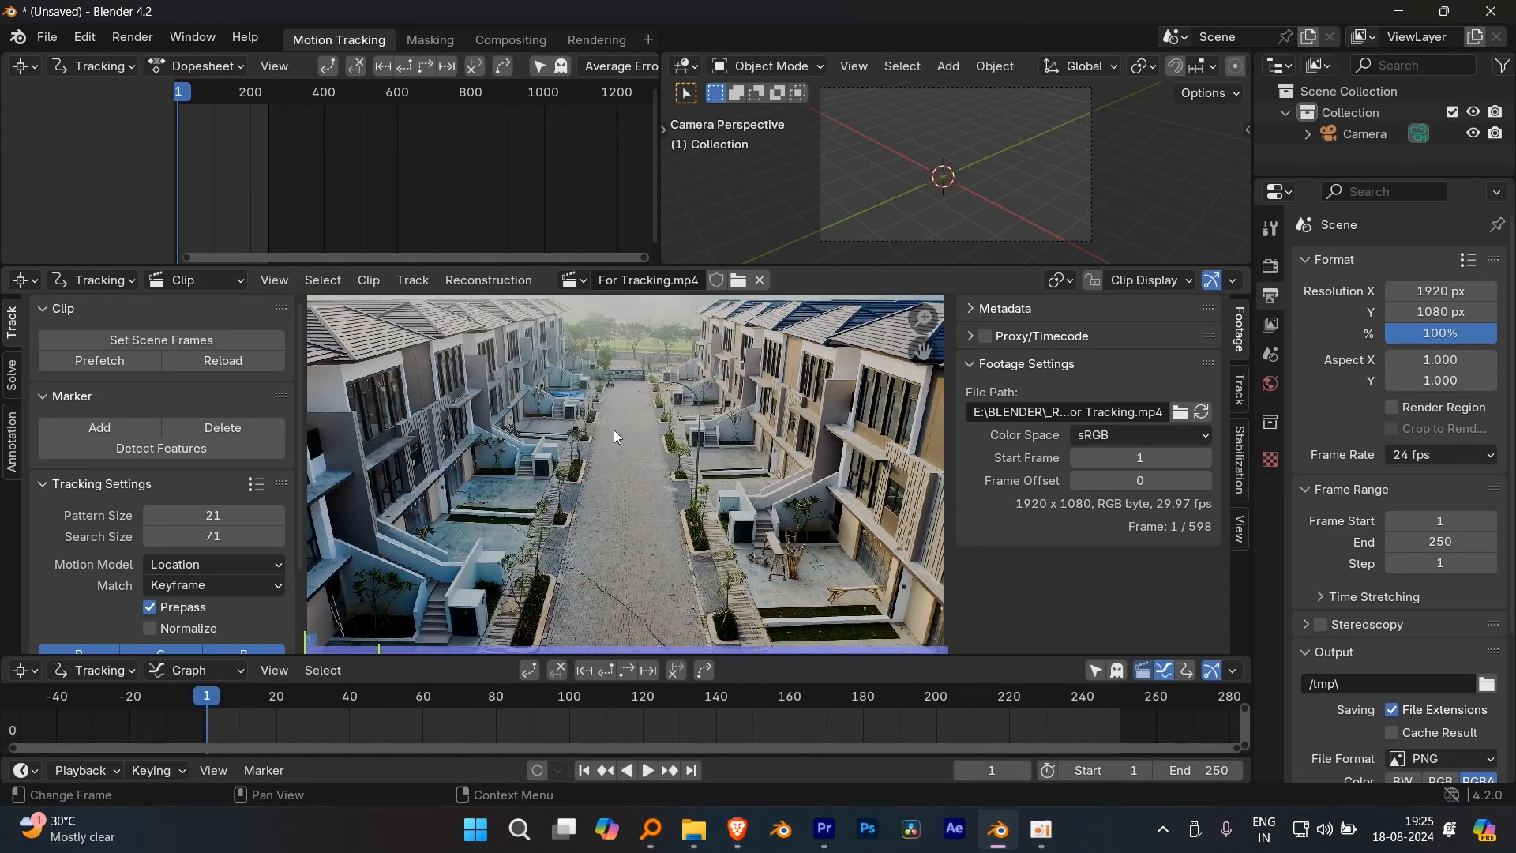
# - Set the tracking motion model to Affine and enable Normalize in the tracking settings
pyautogui.click(1129, 435)
pyautogui.press('Escape')
pyautogui.click(192, 567)
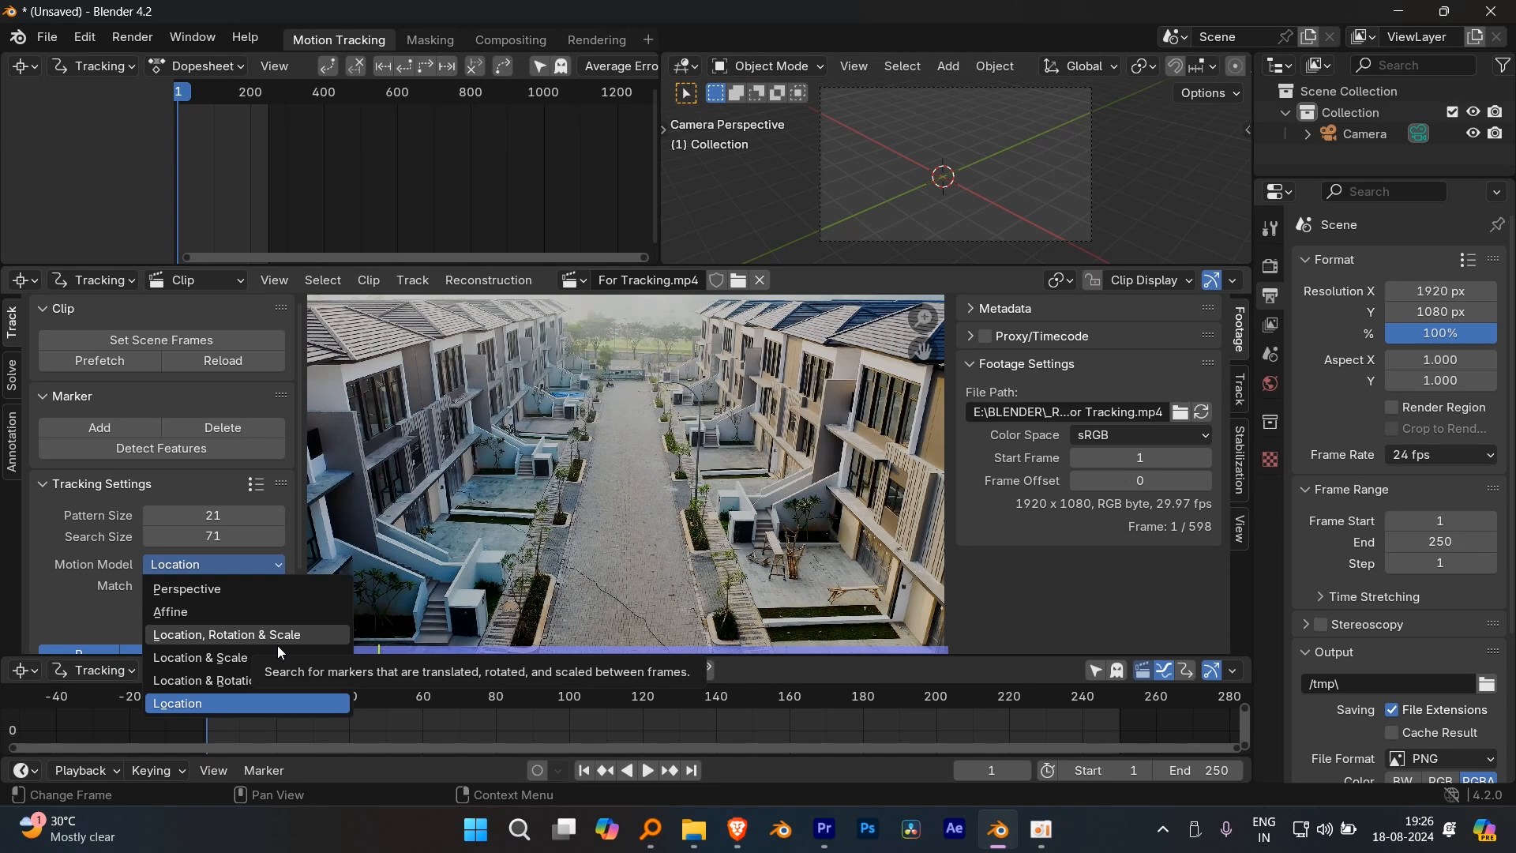
pyautogui.click(201, 613)
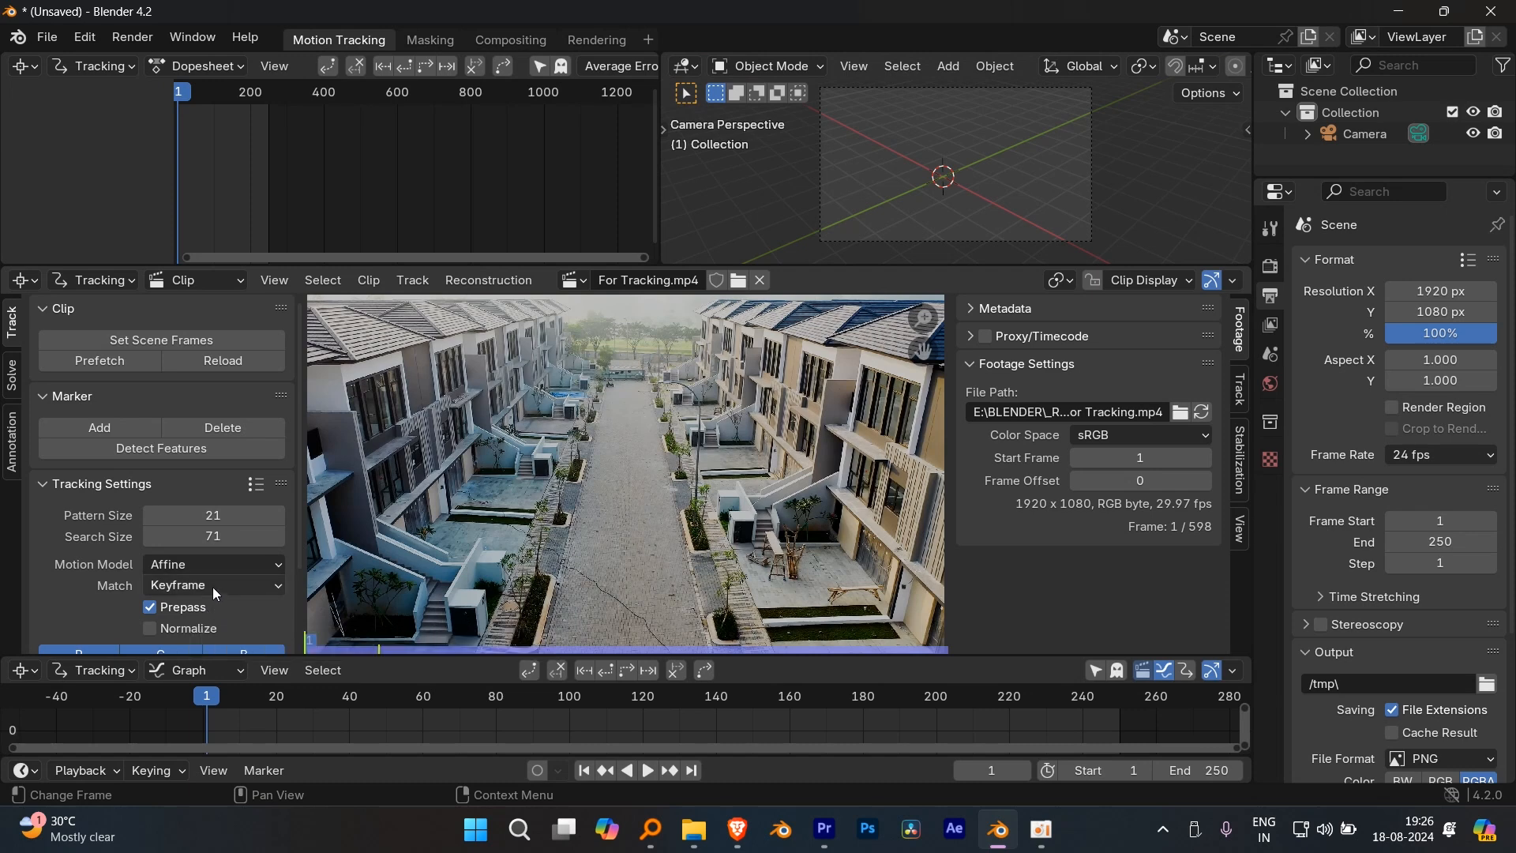
pyautogui.scroll(-3, 220, 584)
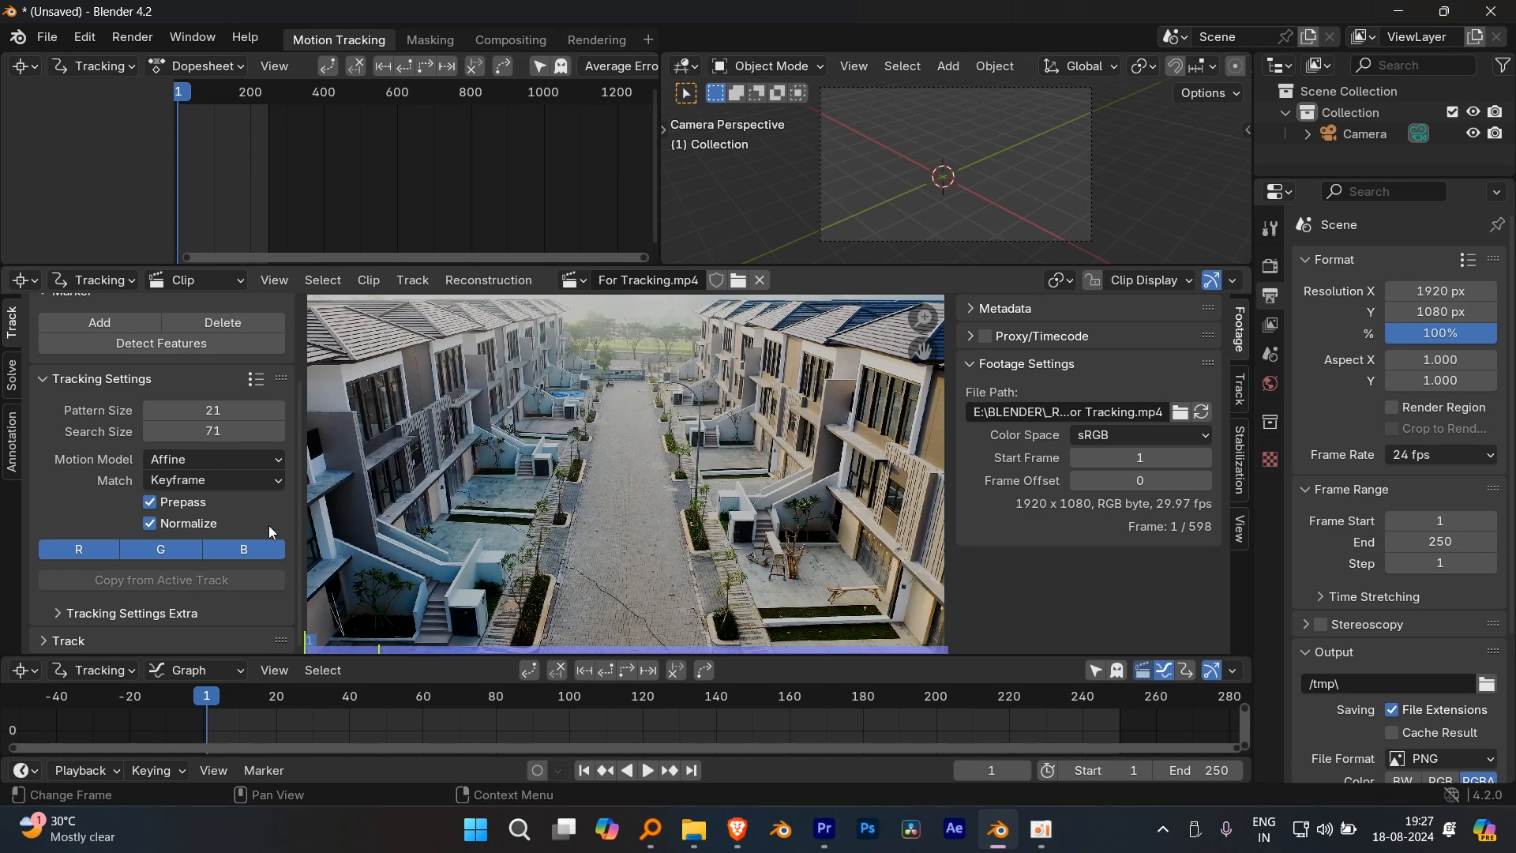
pyautogui.scroll(3, 300, 520)
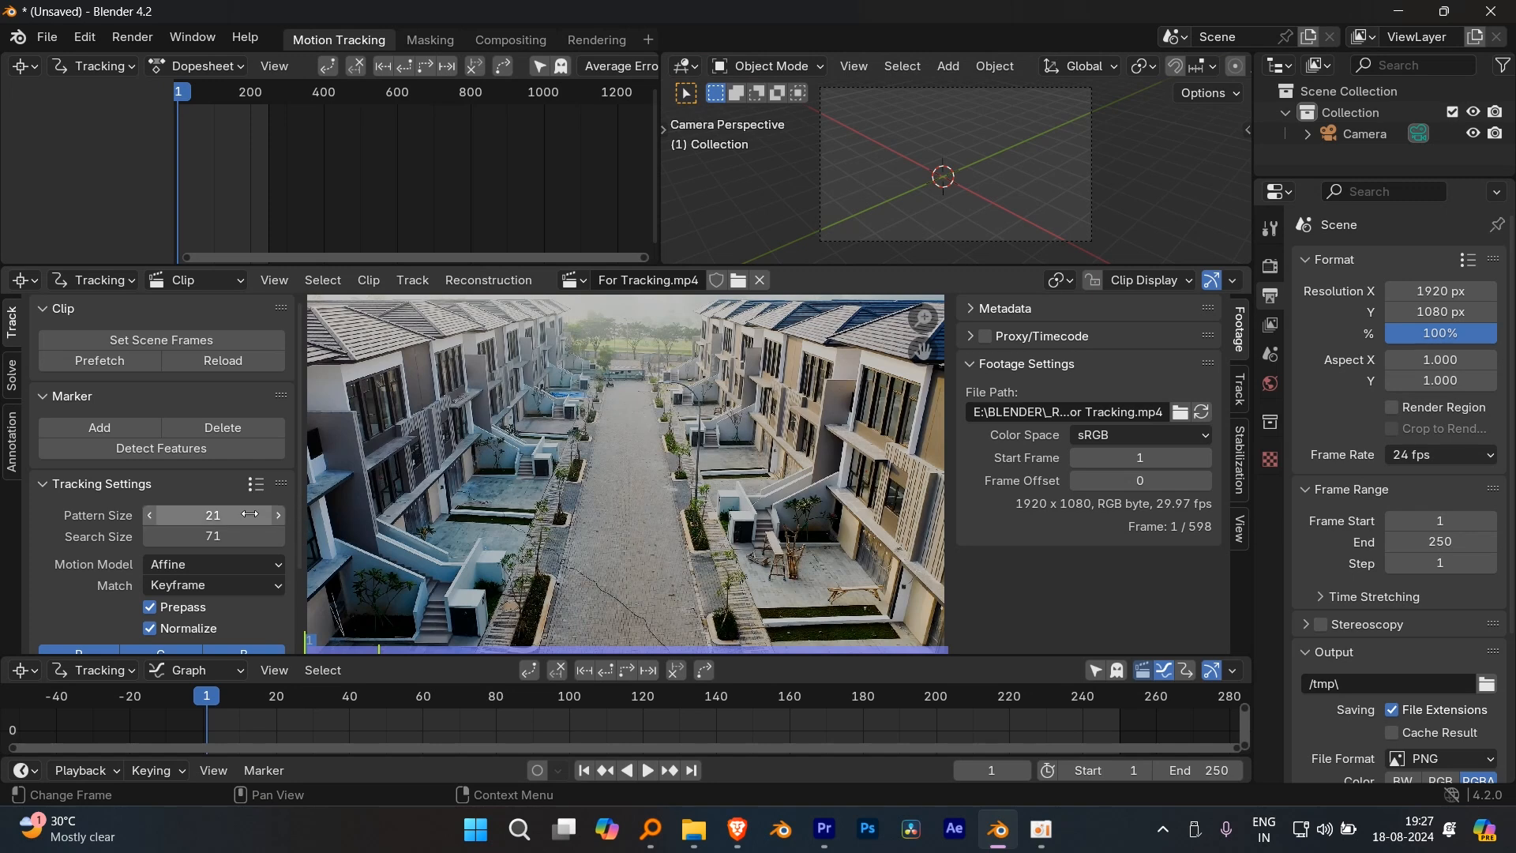
# - Add a tracking marker on the tree planter beside the paved road
pyautogui.scroll(3, 679, 529)
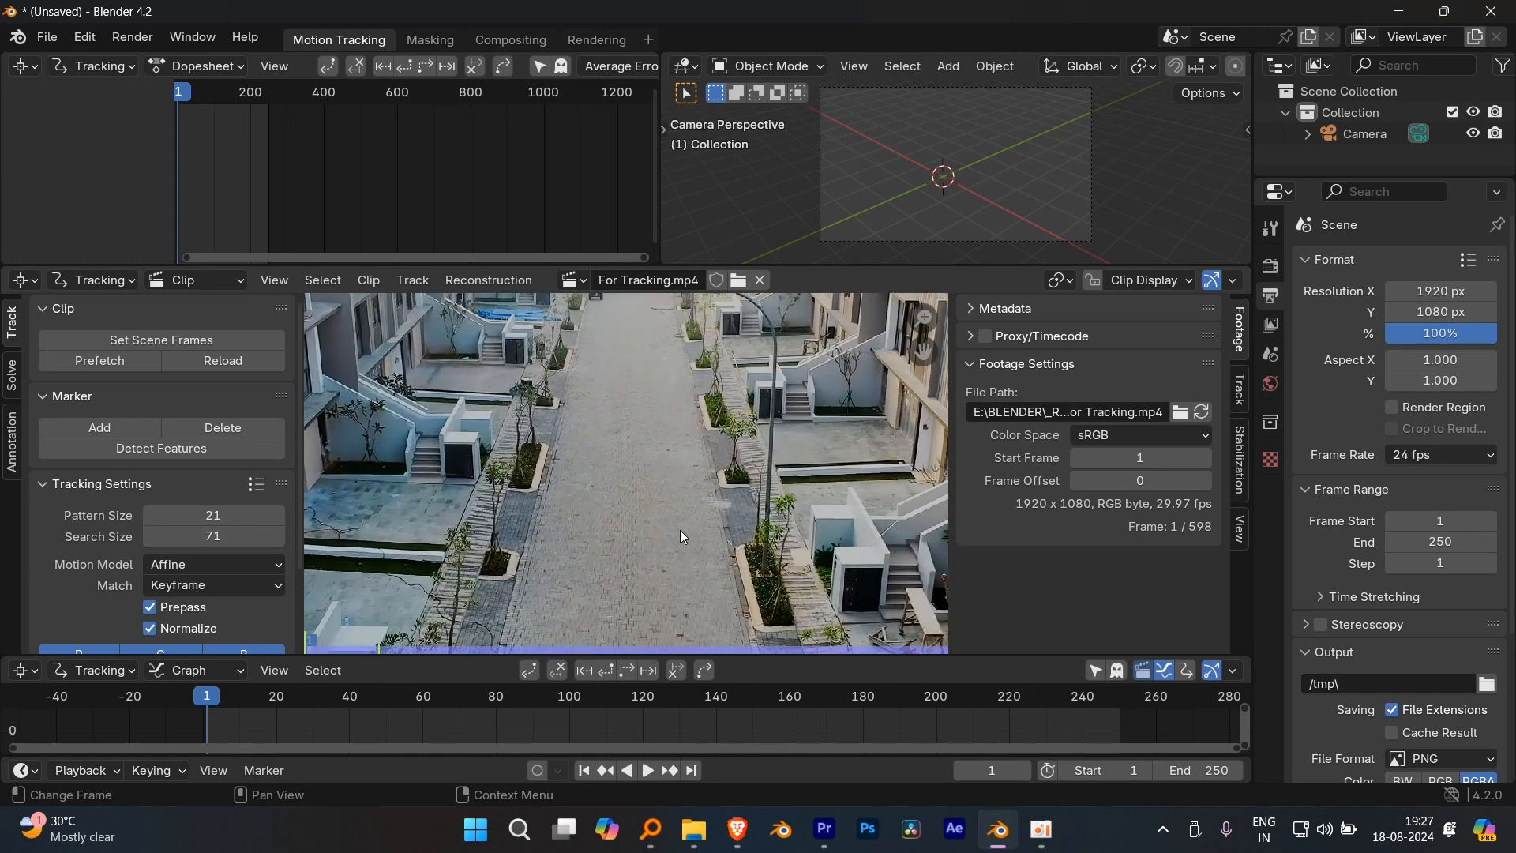
pyautogui.scroll(5, 660, 457)
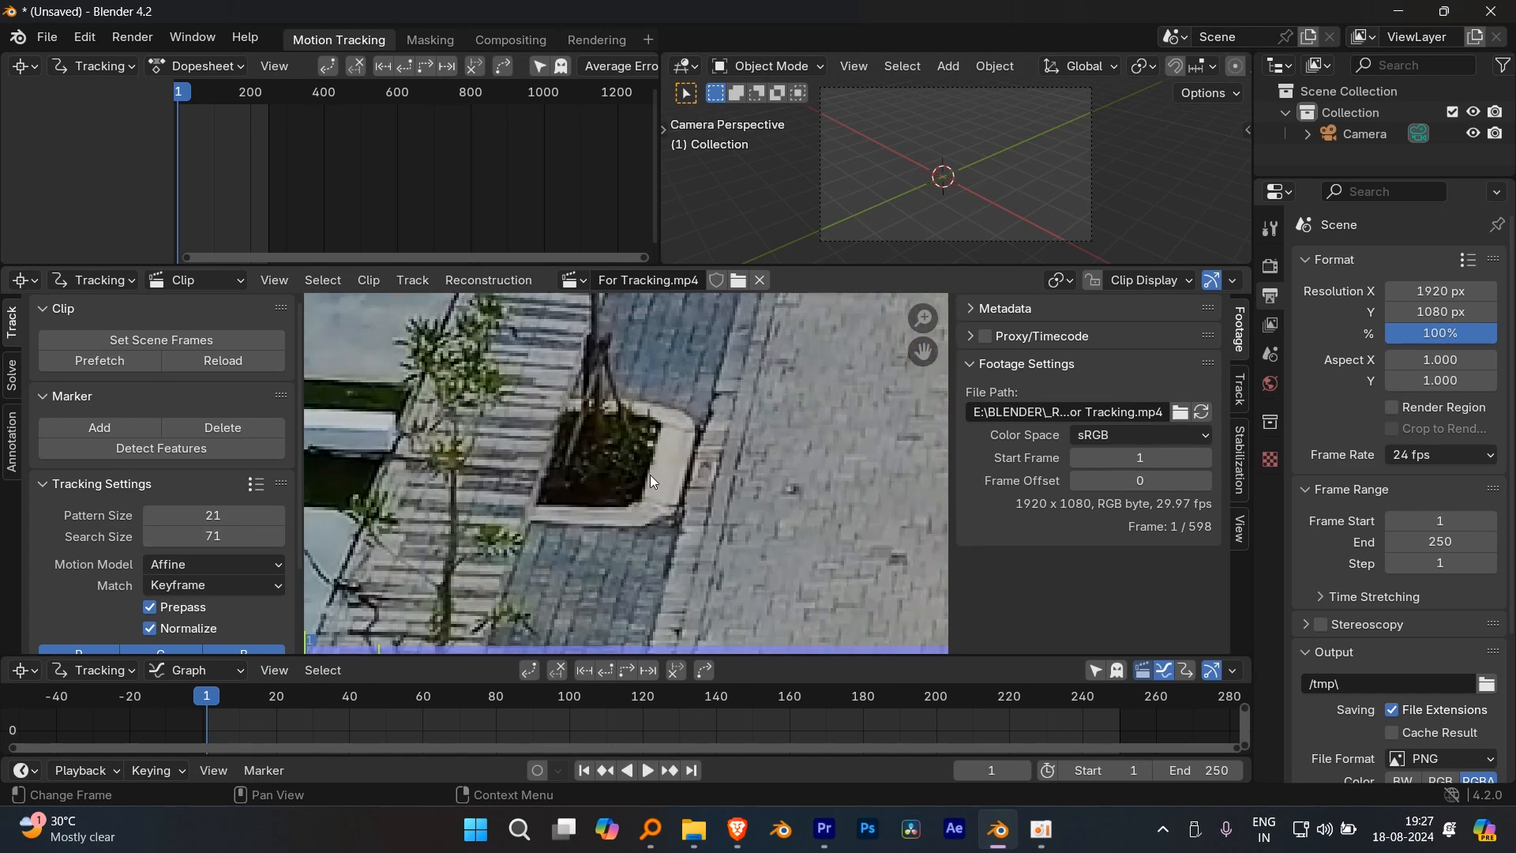
pyautogui.keyDown('ctrl'); pyautogui.click(609, 457); pyautogui.keyUp('ctrl')
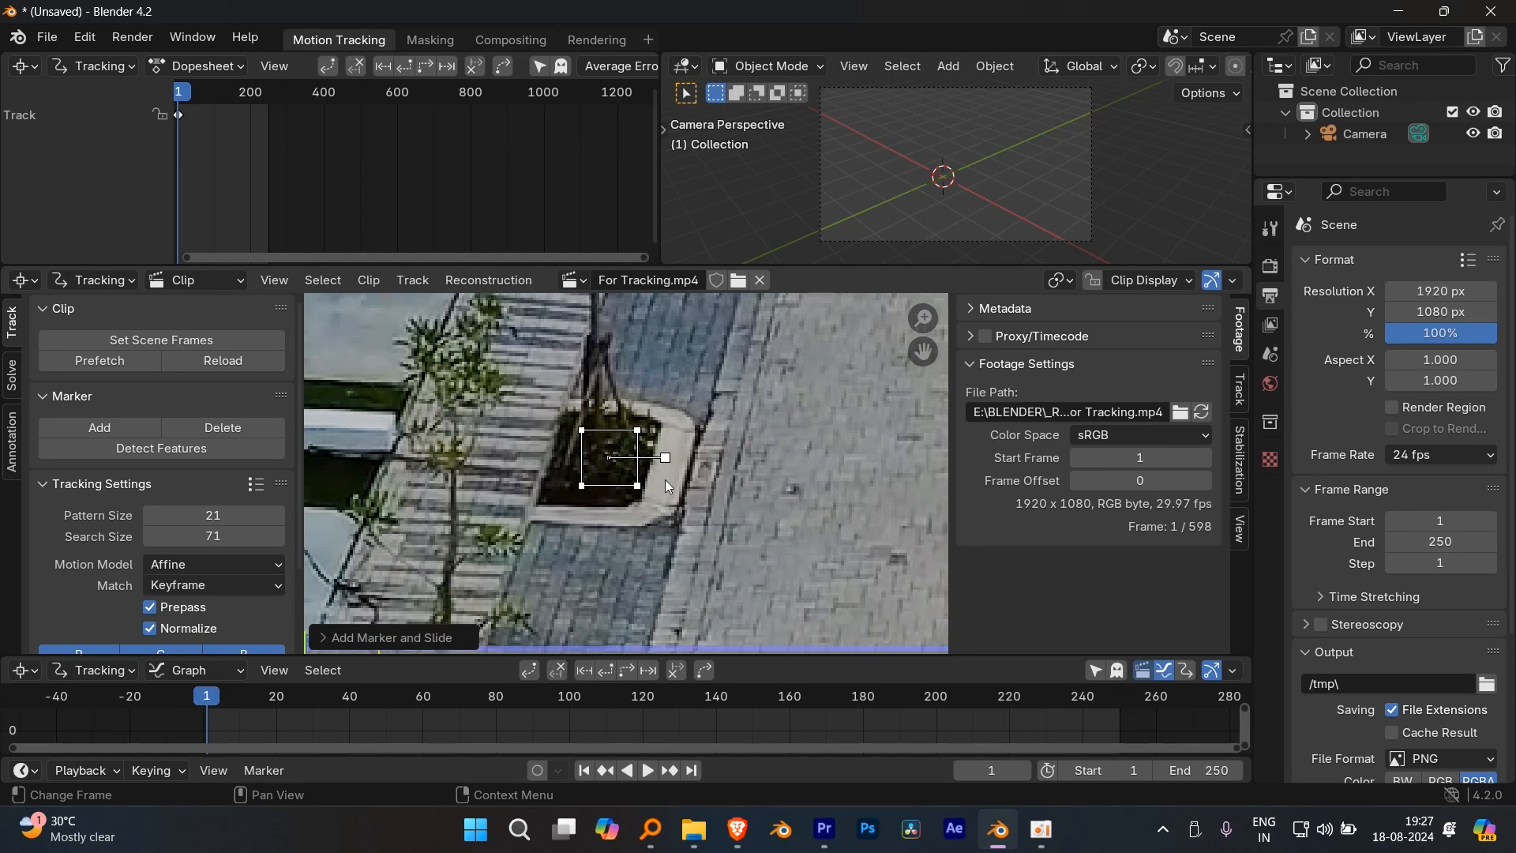
# - Set the default pattern size to 337 and add a second marker on the paved road
pyautogui.moveTo(226, 512); pyautogui.dragTo(465, 513)
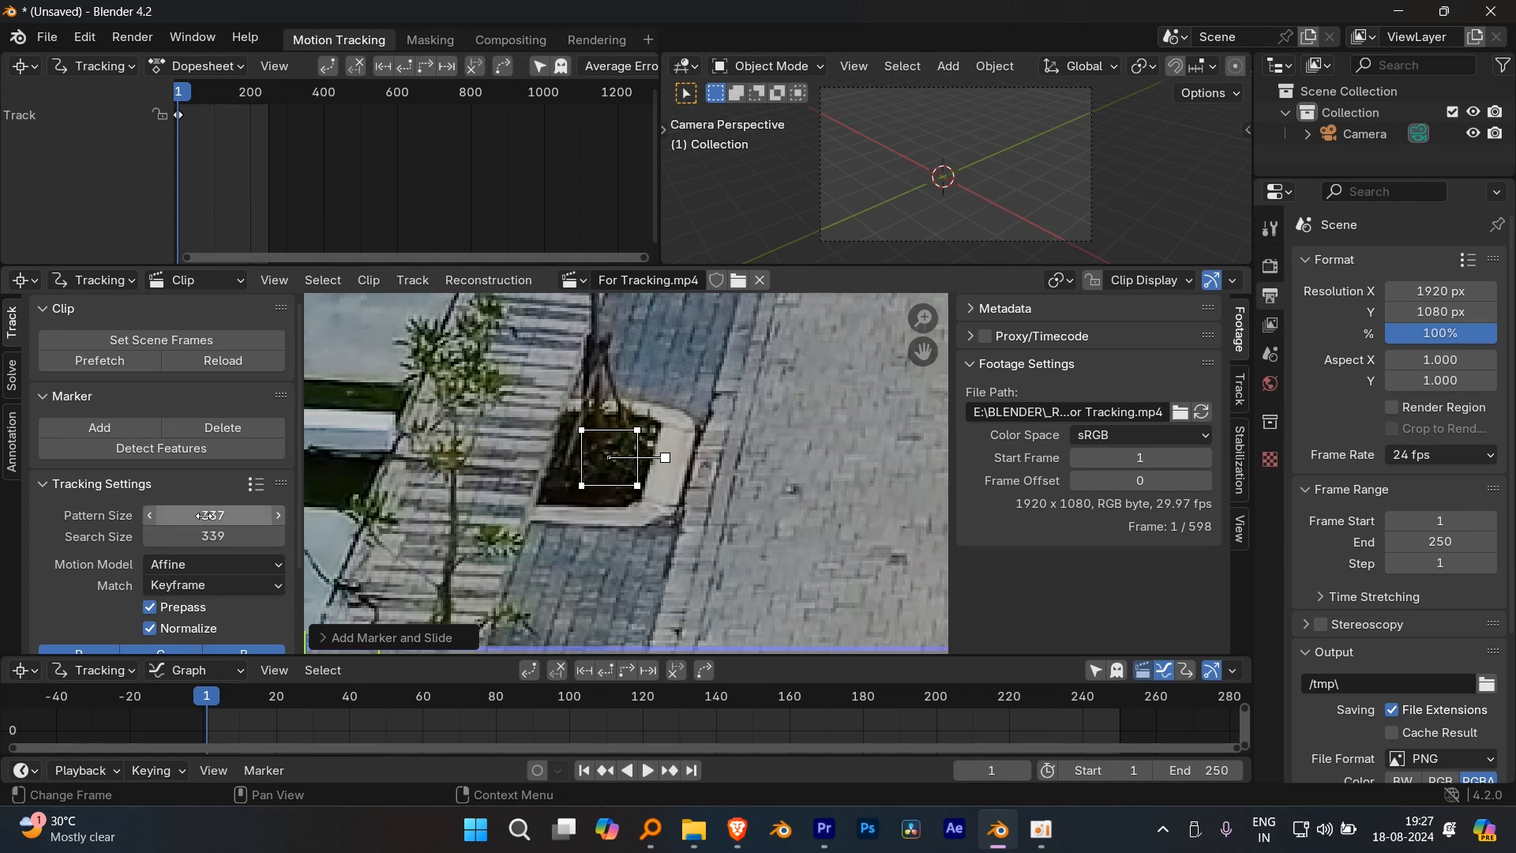
pyautogui.moveTo(769, 504); pyautogui.dragTo(664, 501, button='middle')
pyautogui.keyDown('ctrl'); pyautogui.click(690, 451); pyautogui.keyUp('ctrl')
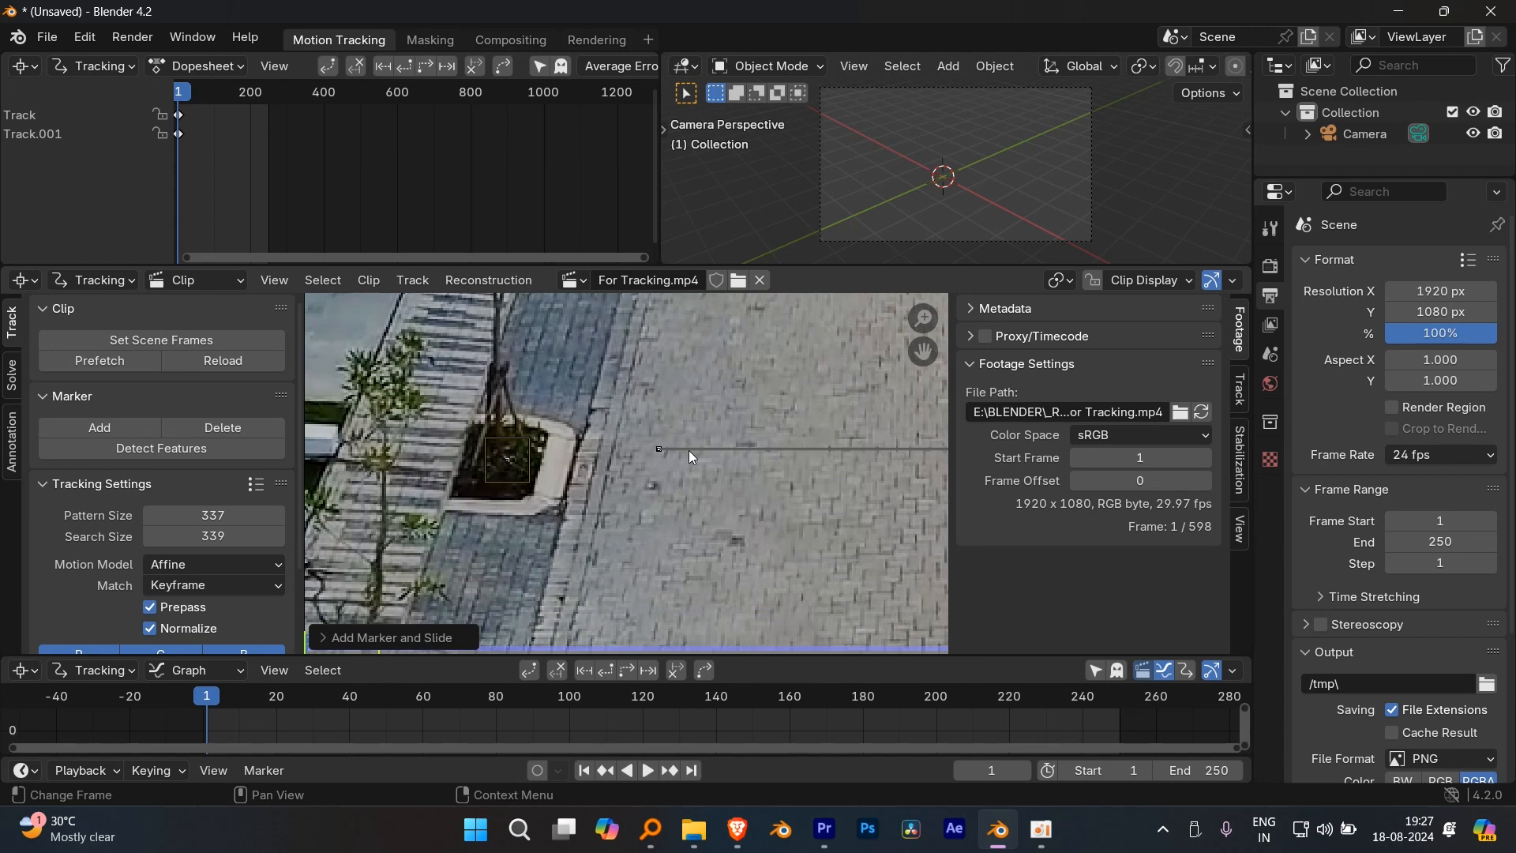
# - Set the default pattern size to 295 and search size to 322, and examine the oversized marker on the road
pyautogui.scroll(-6, 798, 457)
pyautogui.moveTo(797, 456); pyautogui.dragTo(767, 459, button='middle')
pyautogui.moveTo(199, 529)
pyautogui.mouseDown()
pyautogui.moveTo(166, 530)
pyautogui.moveTo(185, 530)
pyautogui.mouseUp()
pyautogui.scroll(1, 700, 495)
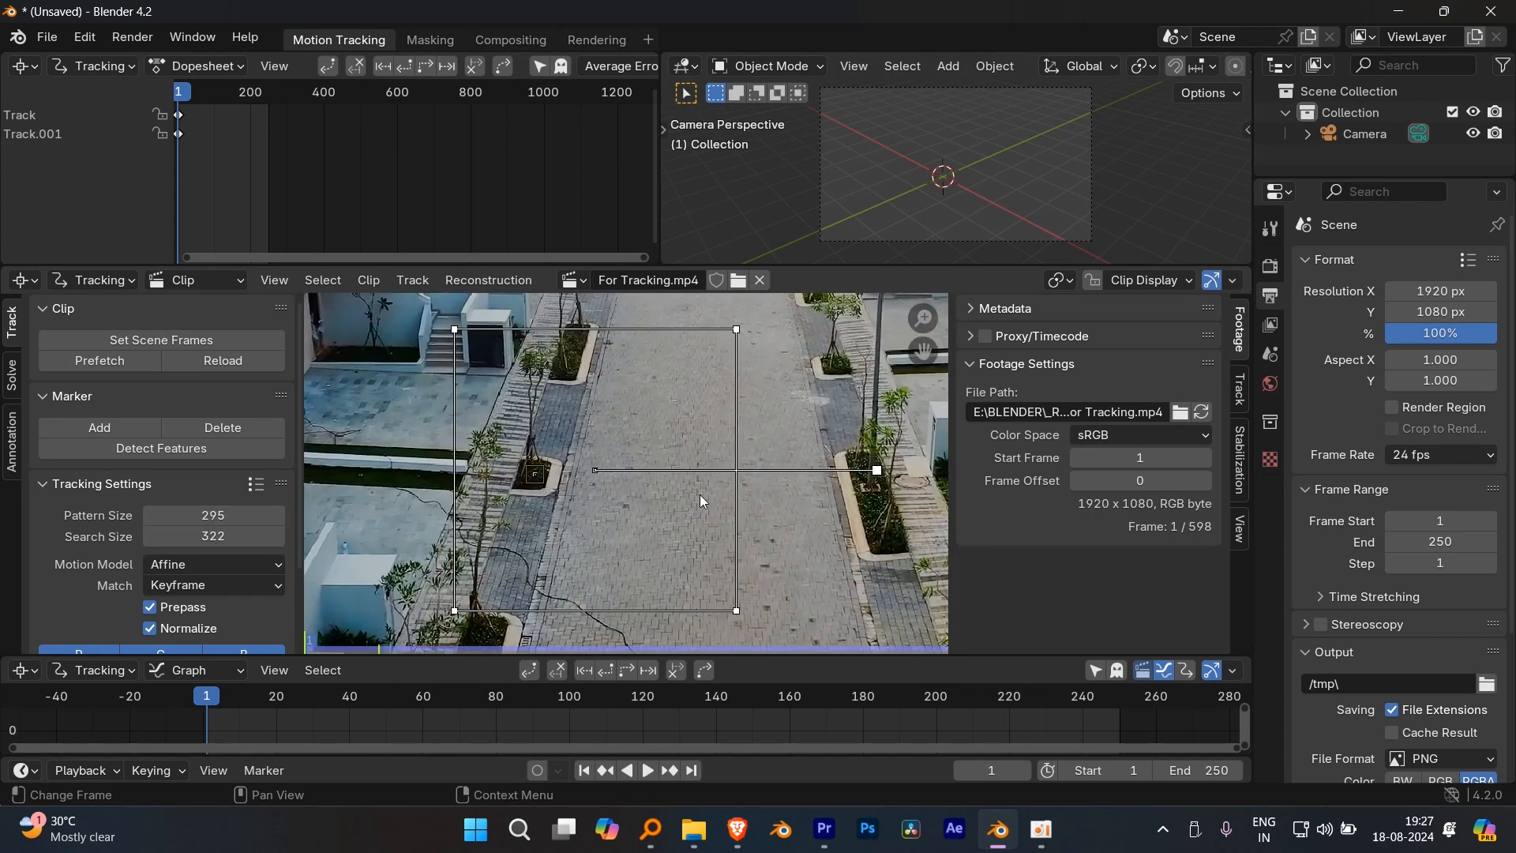
pyautogui.scroll(-2, 700, 495)
pyautogui.moveTo(694, 476)
pyautogui.mouseDown(button='middle')
pyautogui.moveTo(601, 491)
pyautogui.moveTo(604, 523)
pyautogui.moveTo(582, 489)
pyautogui.moveTo(640, 513)
pyautogui.moveTo(568, 472)
pyautogui.moveTo(621, 497)
pyautogui.mouseUp(button='middle')
pyautogui.scroll(3, 658, 537)
pyautogui.scroll(-5, 623, 499)
pyautogui.moveTo(627, 414); pyautogui.dragTo(639, 496, button='middle')
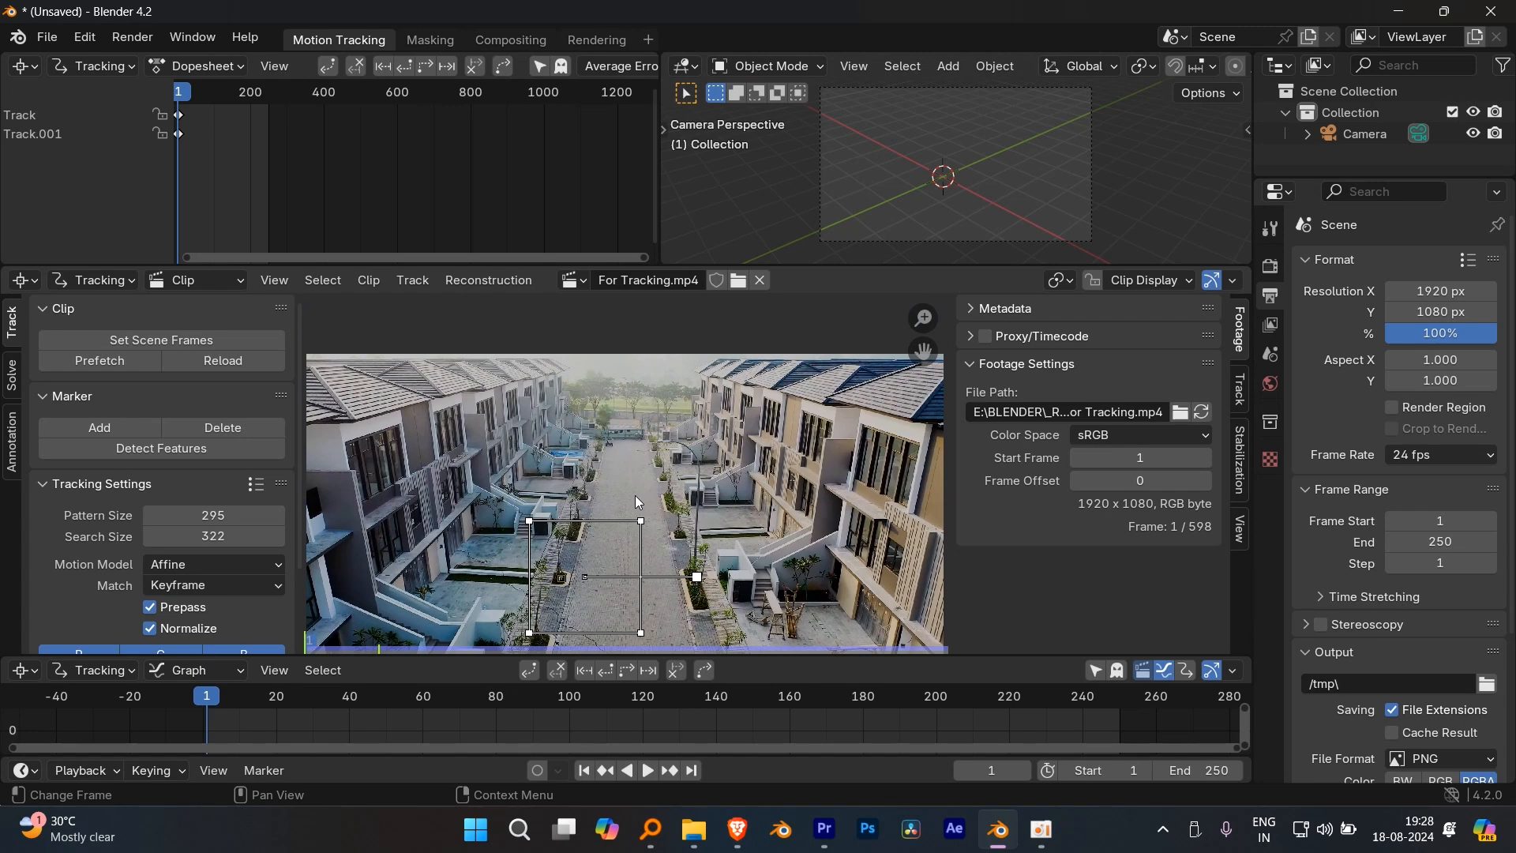
pyautogui.moveTo(638, 501); pyautogui.dragTo(655, 430, button='middle')
pyautogui.scroll(2, 655, 425)
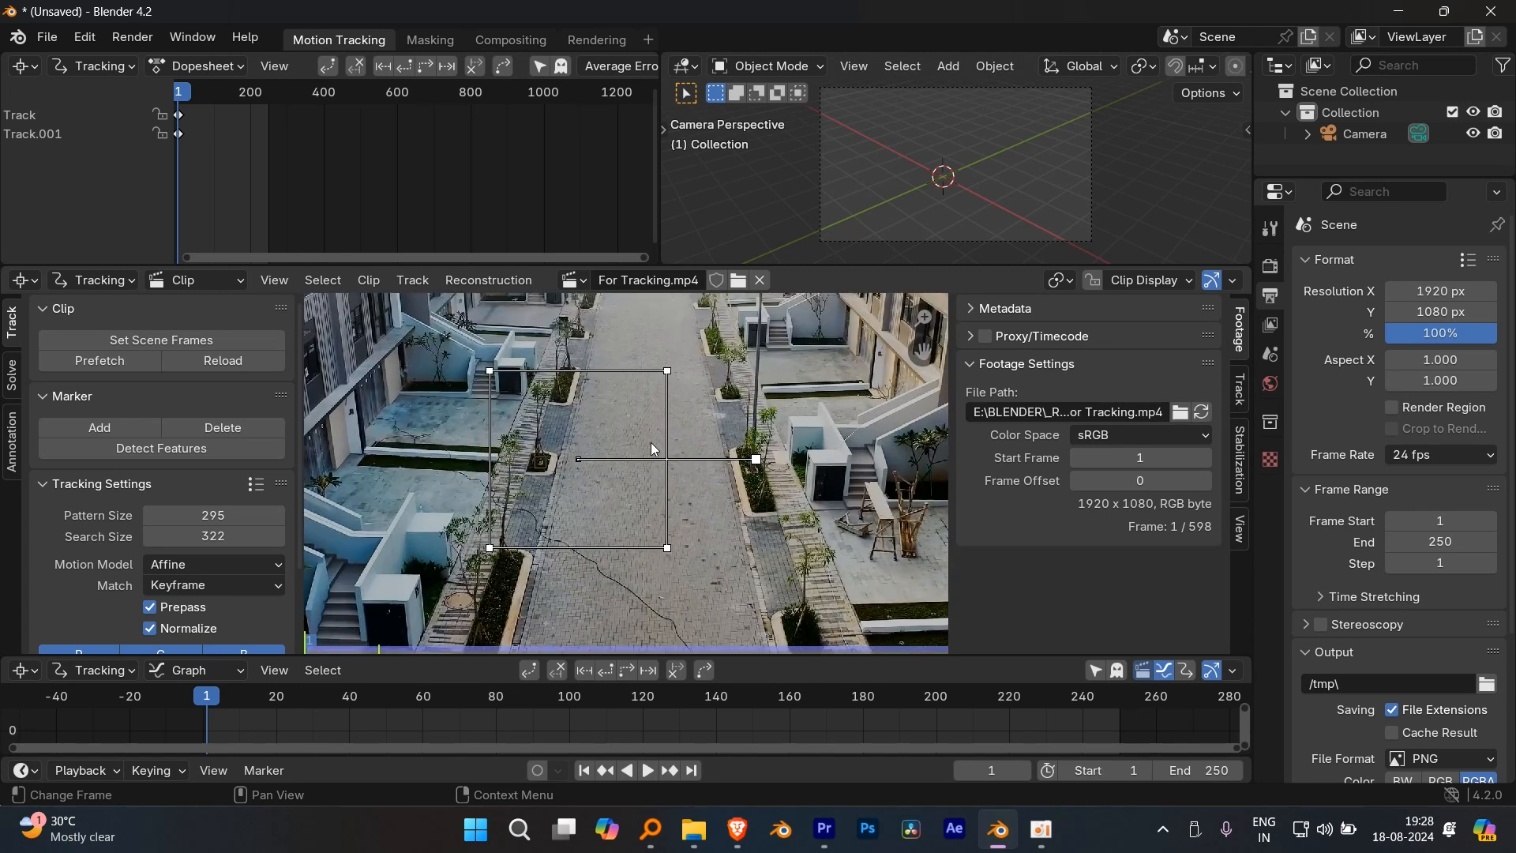
# - Undo the second marker and the size changes, delete the planter marker, and fit the clip in the view
pyautogui.hotkey('ctrl', 'z')
pyautogui.hotkey('ctrl', 'z')
pyautogui.hotkey('ctrl', 'z')
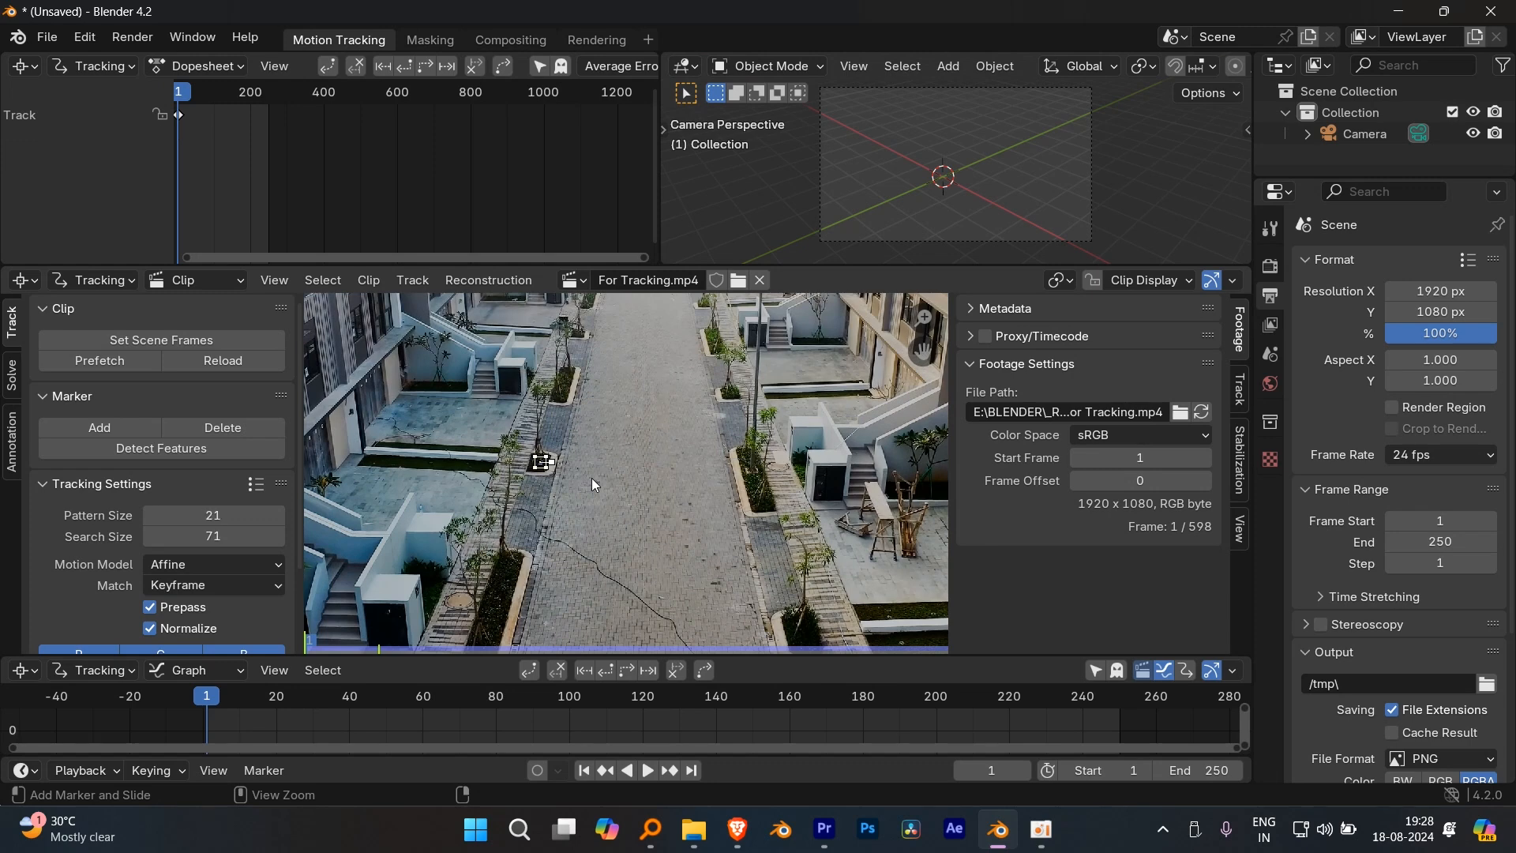
pyautogui.scroll(1, 619, 465)
pyautogui.scroll(1, 619, 463)
pyautogui.press('x')
pyautogui.click(555, 438)
pyautogui.press('f')
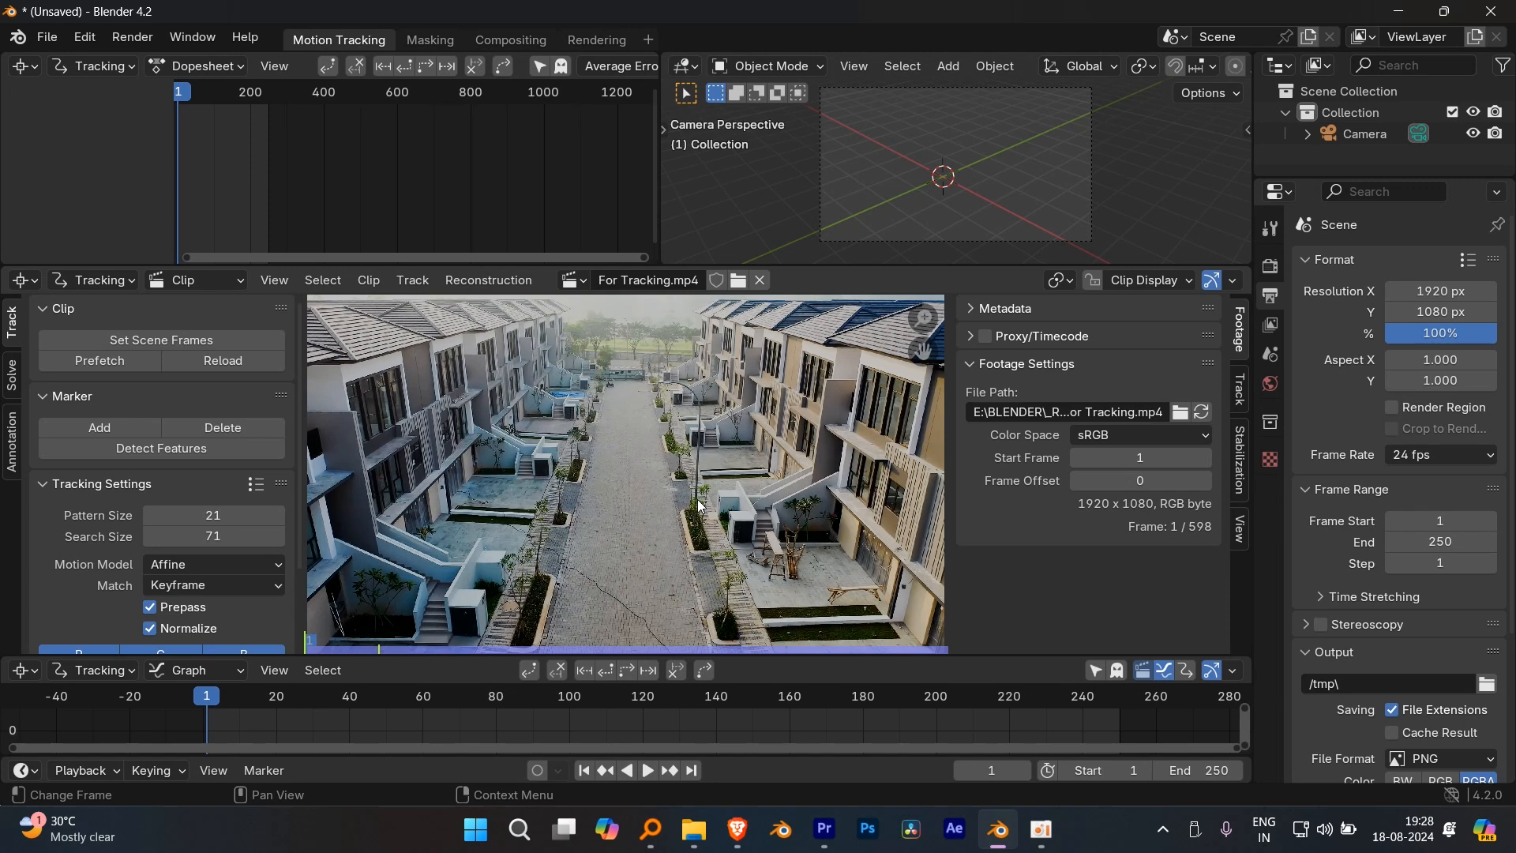
# - Set the scene's end frame to 300 and frame the whole range in the graph view
pyautogui.click(1224, 765)
pyautogui.write('300')
pyautogui.press('Return')
pyautogui.scroll(-2, 1142, 734)
pyautogui.moveTo(1152, 734); pyautogui.dragTo(982, 732, button='middle')
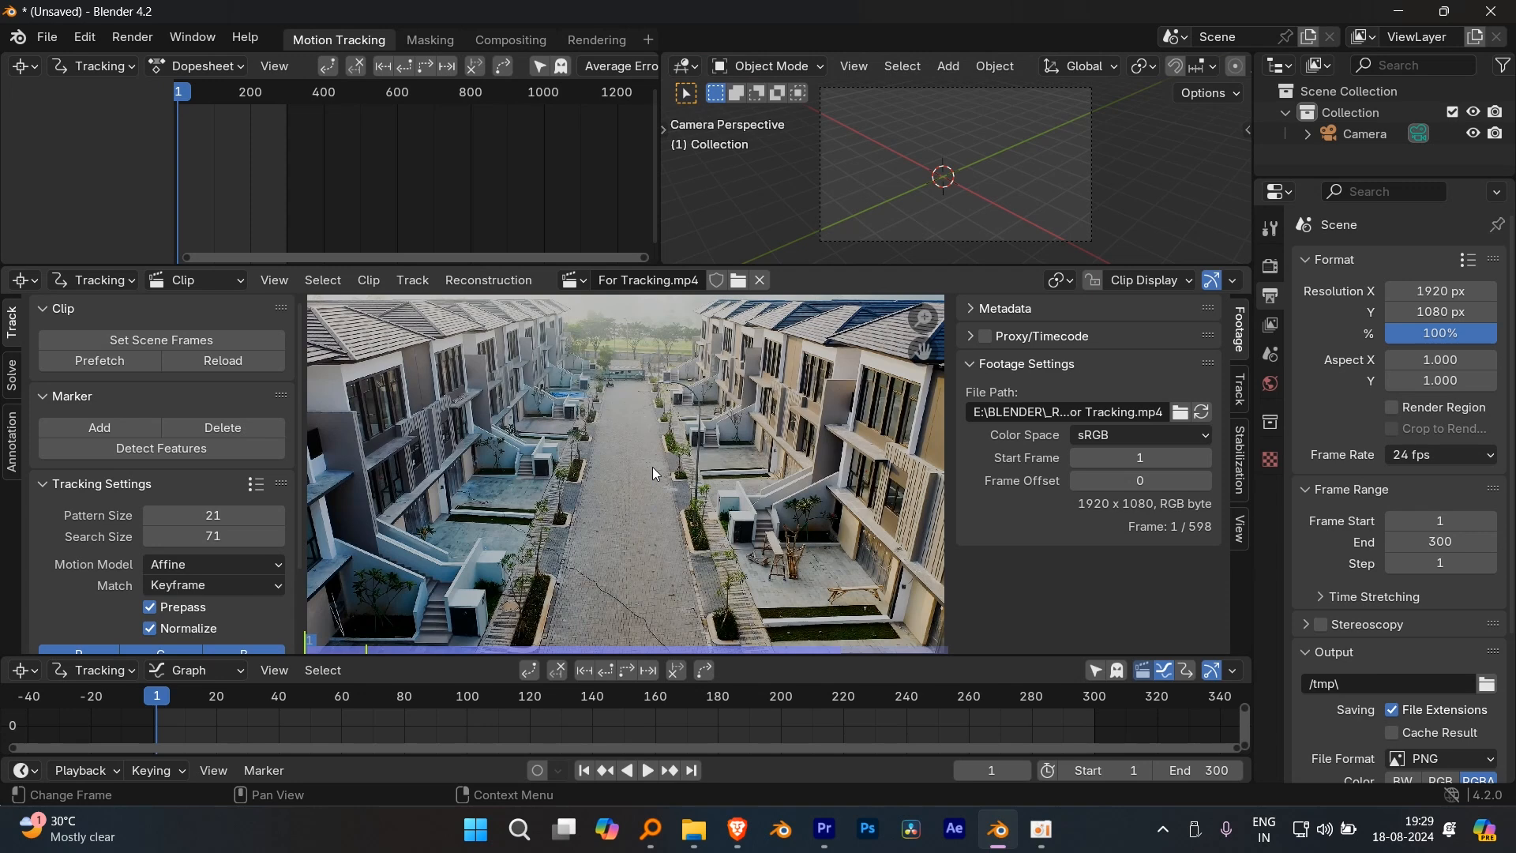
# - Detect features on frame 1 and examine the resulting markers across the street and houses
pyautogui.click(215, 447)
pyautogui.scroll(3, 644, 469)
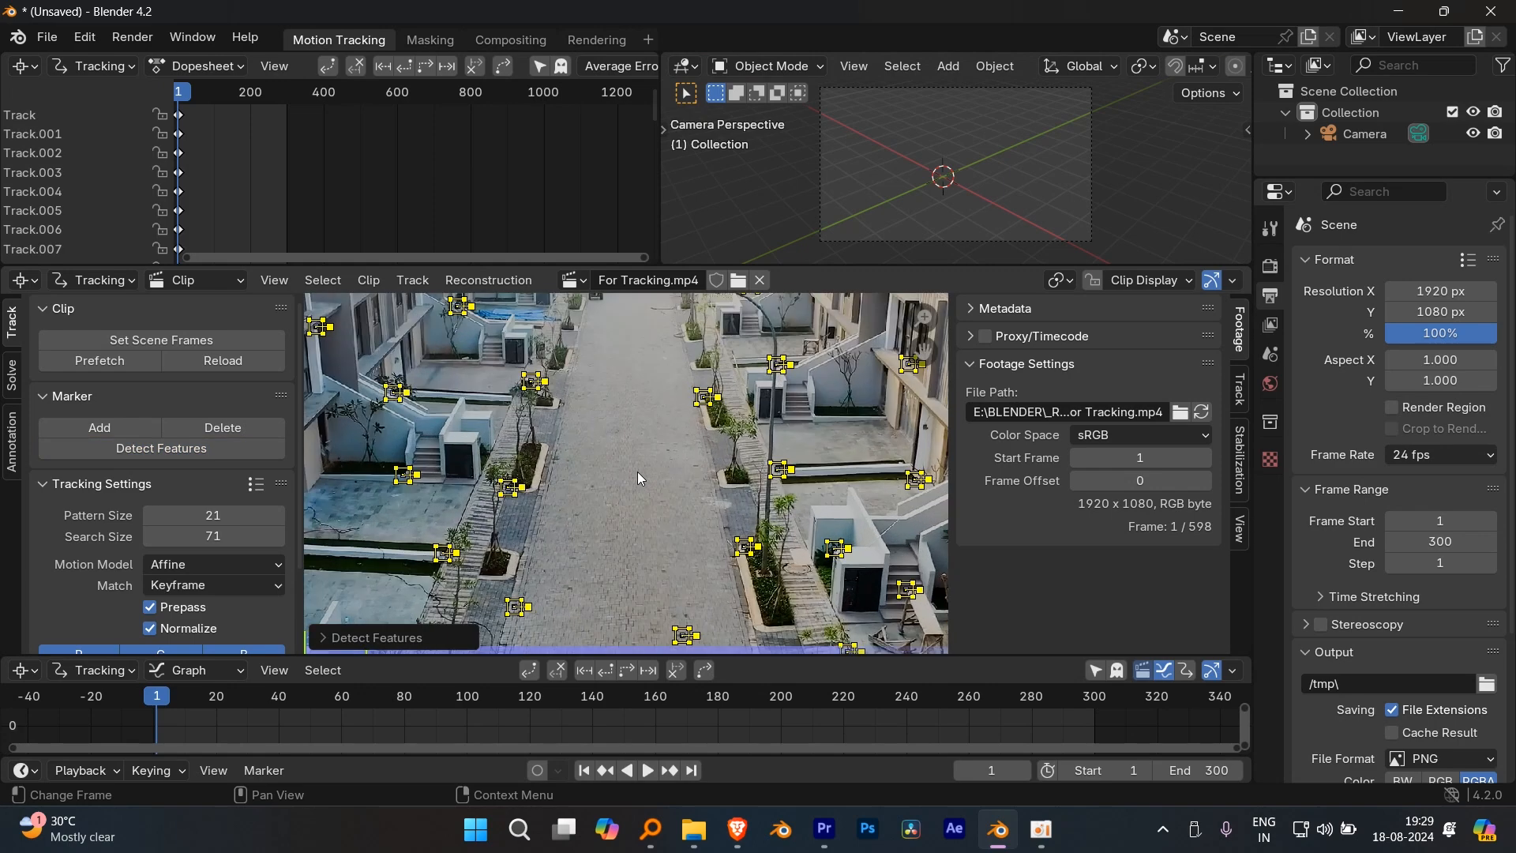
pyautogui.scroll(2, 686, 456)
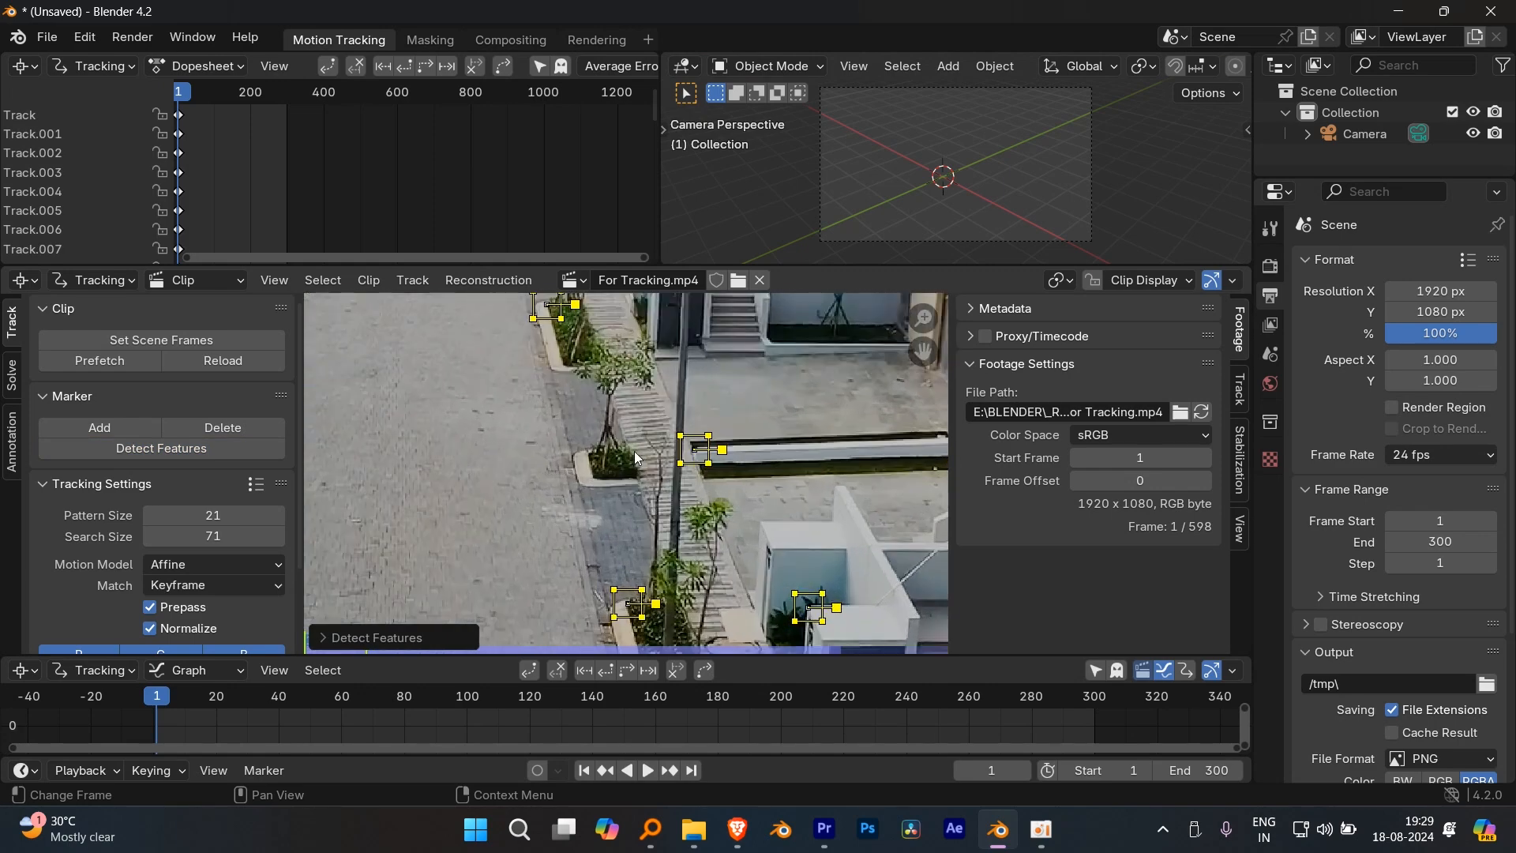
pyautogui.scroll(-4, 633, 451)
pyautogui.scroll(-2, 634, 458)
pyautogui.moveTo(590, 463); pyautogui.dragTo(664, 488, button='middle')
pyautogui.scroll(4, 640, 446)
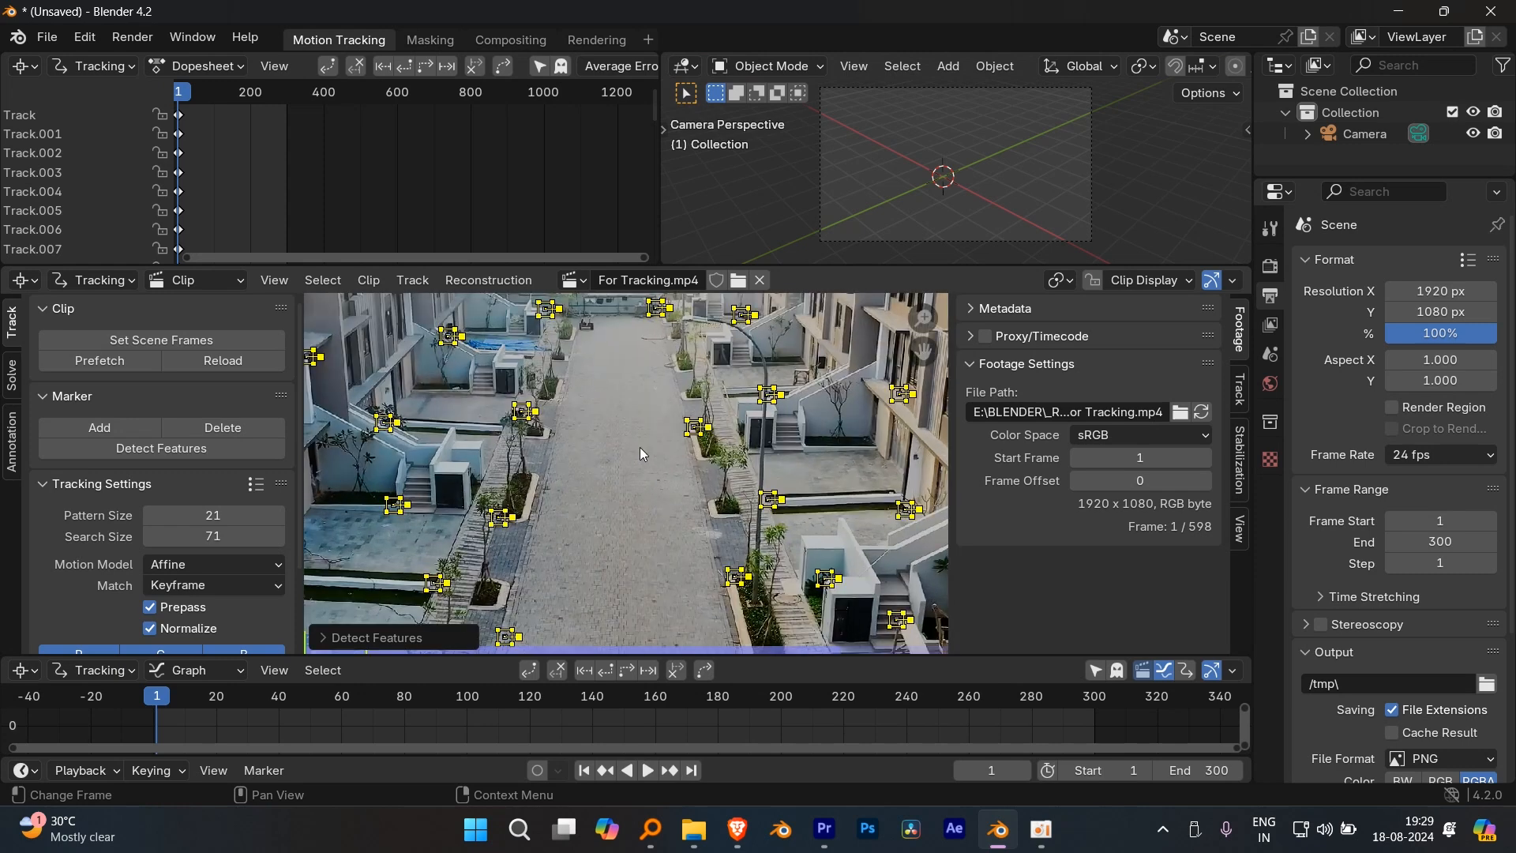
pyautogui.scroll(2, 460, 499)
pyautogui.scroll(-4, 616, 451)
pyautogui.scroll(3, 614, 462)
pyautogui.scroll(-3, 619, 461)
pyautogui.scroll(-2, 604, 469)
pyautogui.moveTo(710, 466); pyautogui.dragTo(530, 483, button='middle')
pyautogui.scroll(5, 607, 462)
pyautogui.scroll(-3, 581, 444)
pyautogui.scroll(-5, 529, 481)
pyautogui.moveTo(685, 442); pyautogui.dragTo(579, 477, button='middle')
pyautogui.scroll(2, 579, 477)
pyautogui.scroll(-6, 595, 456)
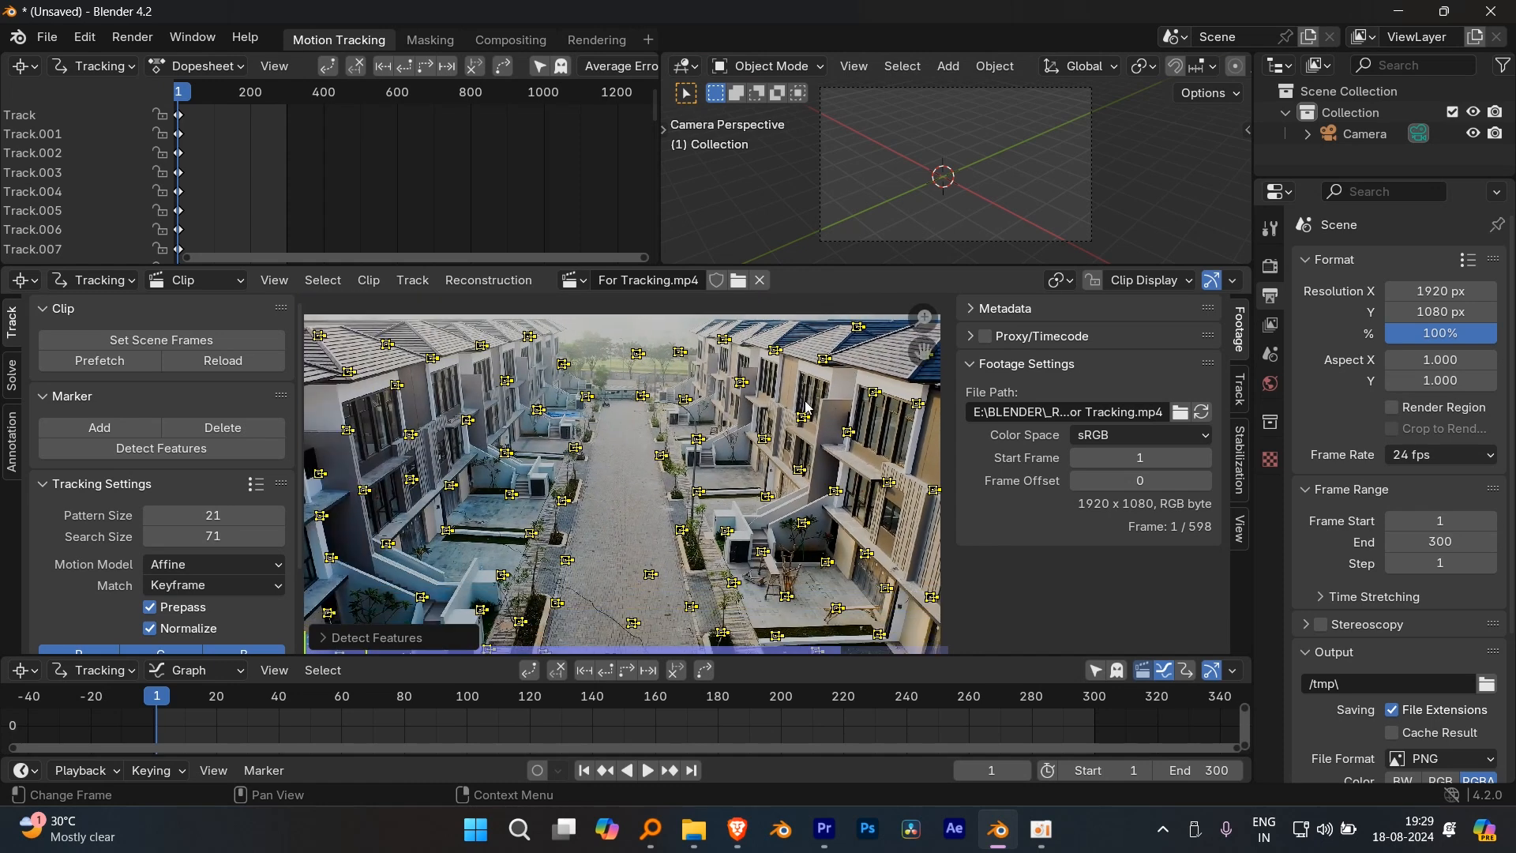
pyautogui.moveTo(800, 420); pyautogui.dragTo(804, 401, button='middle')
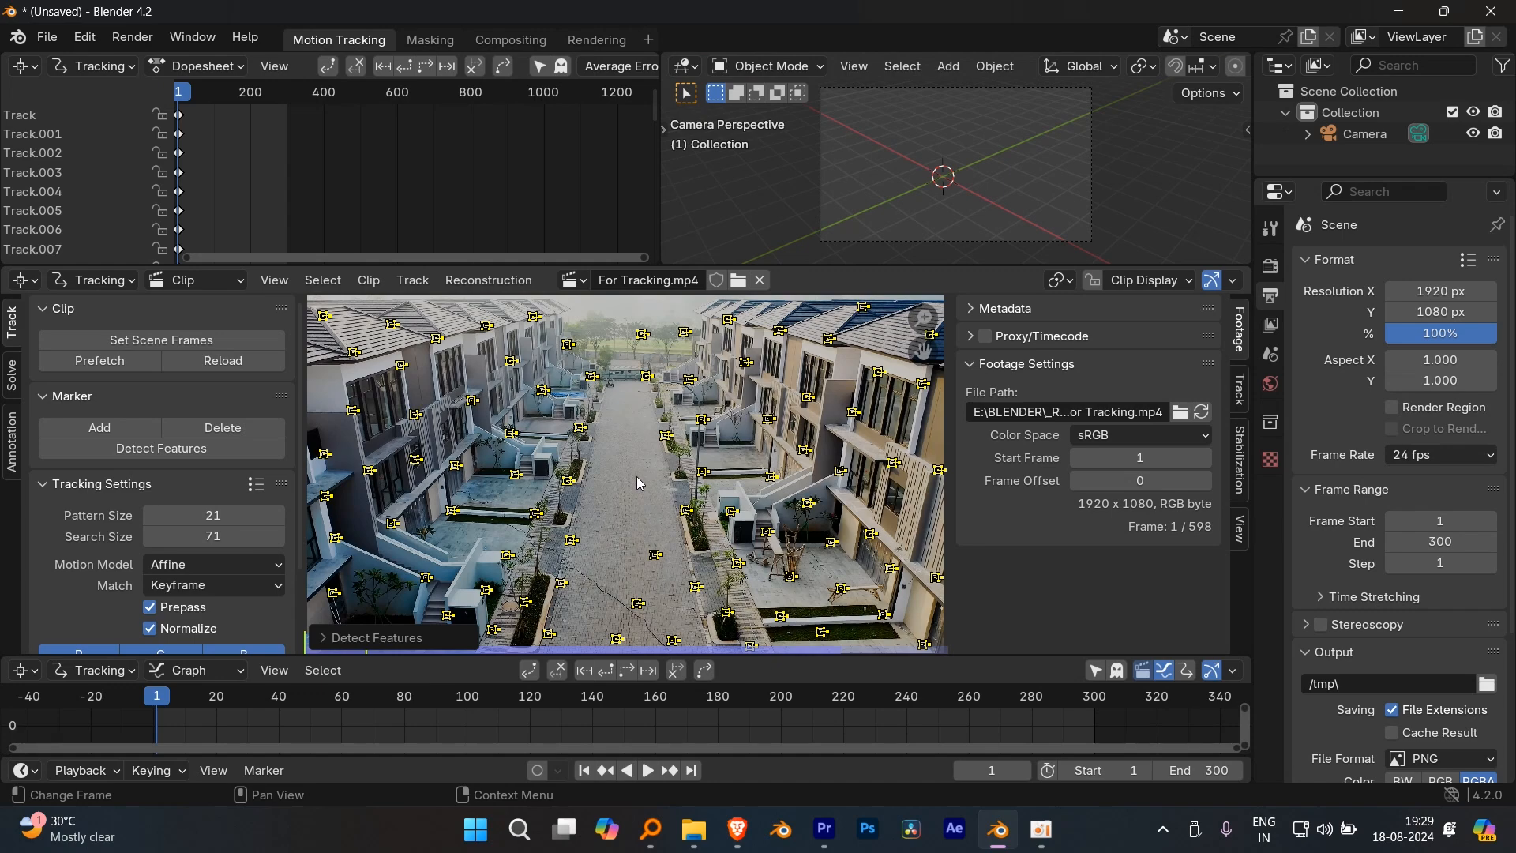
# - Examine the markers near the planters and the background trees, and delete all of them
pyautogui.scroll(5, 637, 476)
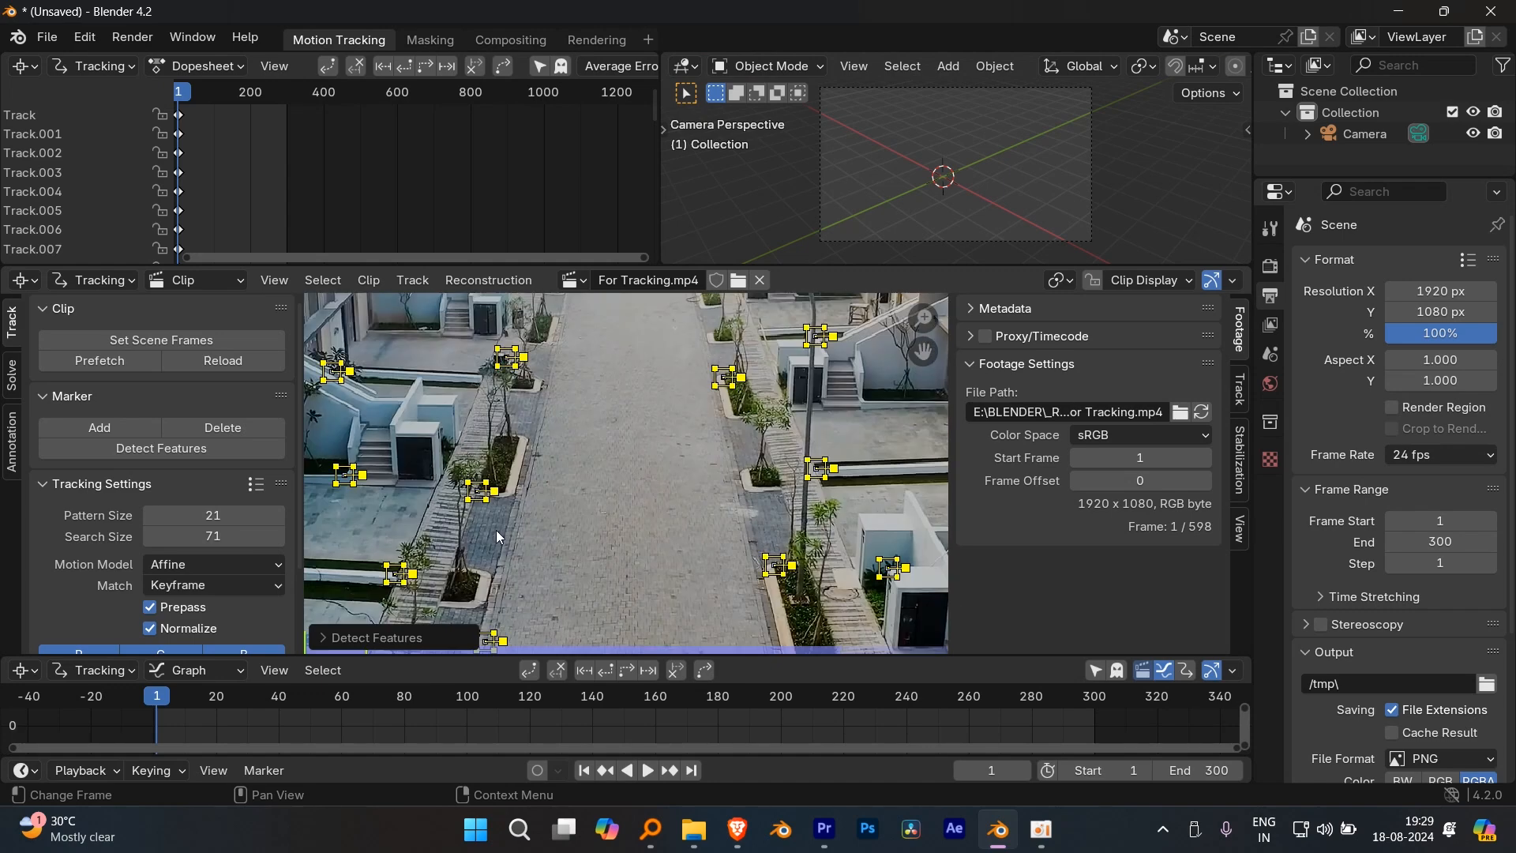
pyautogui.scroll(5, 621, 425)
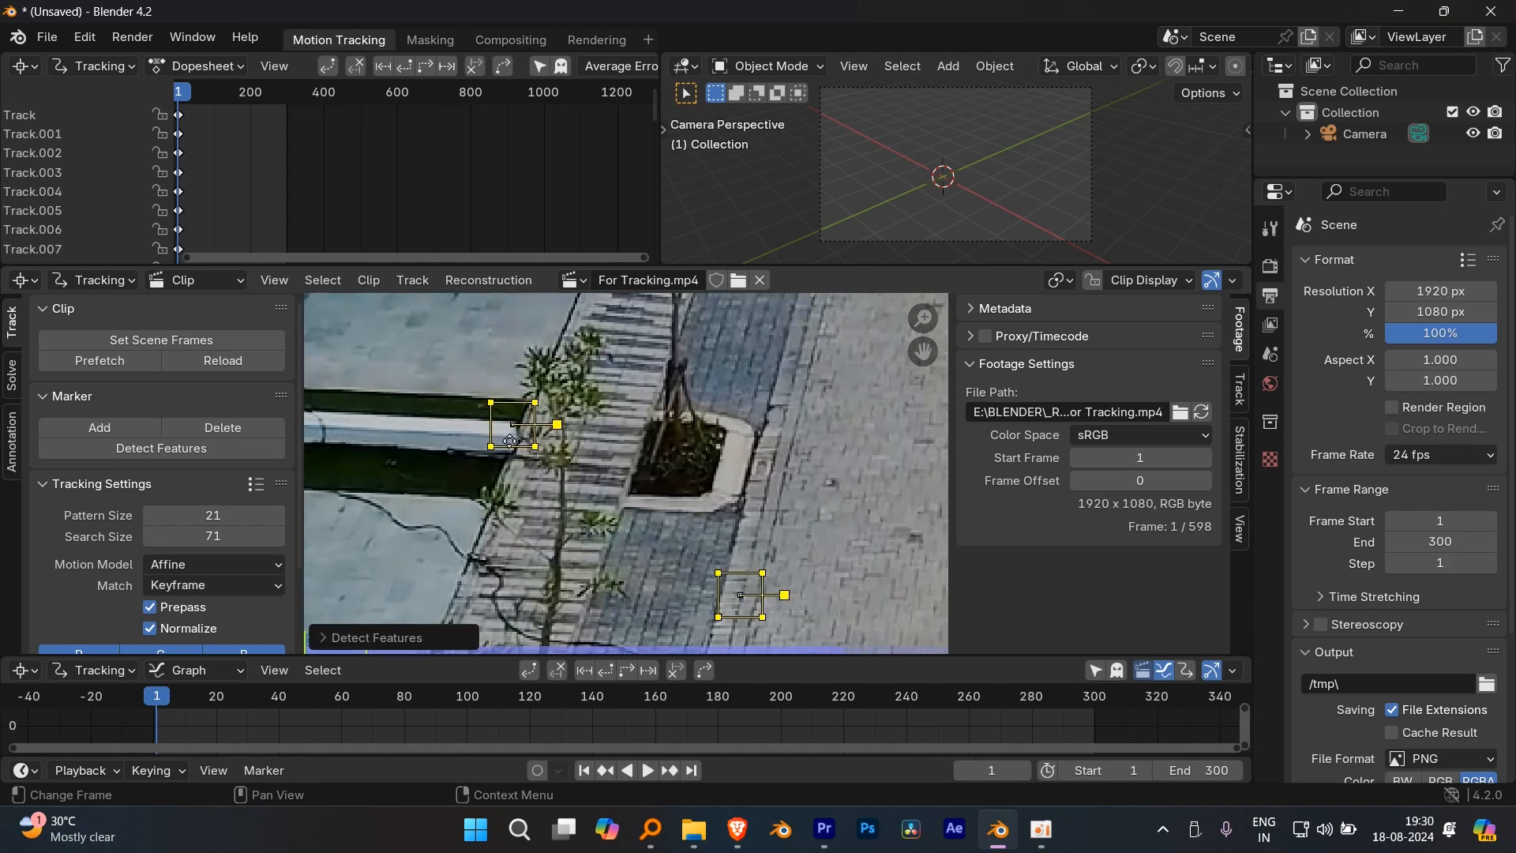
pyautogui.scroll(-10, 687, 449)
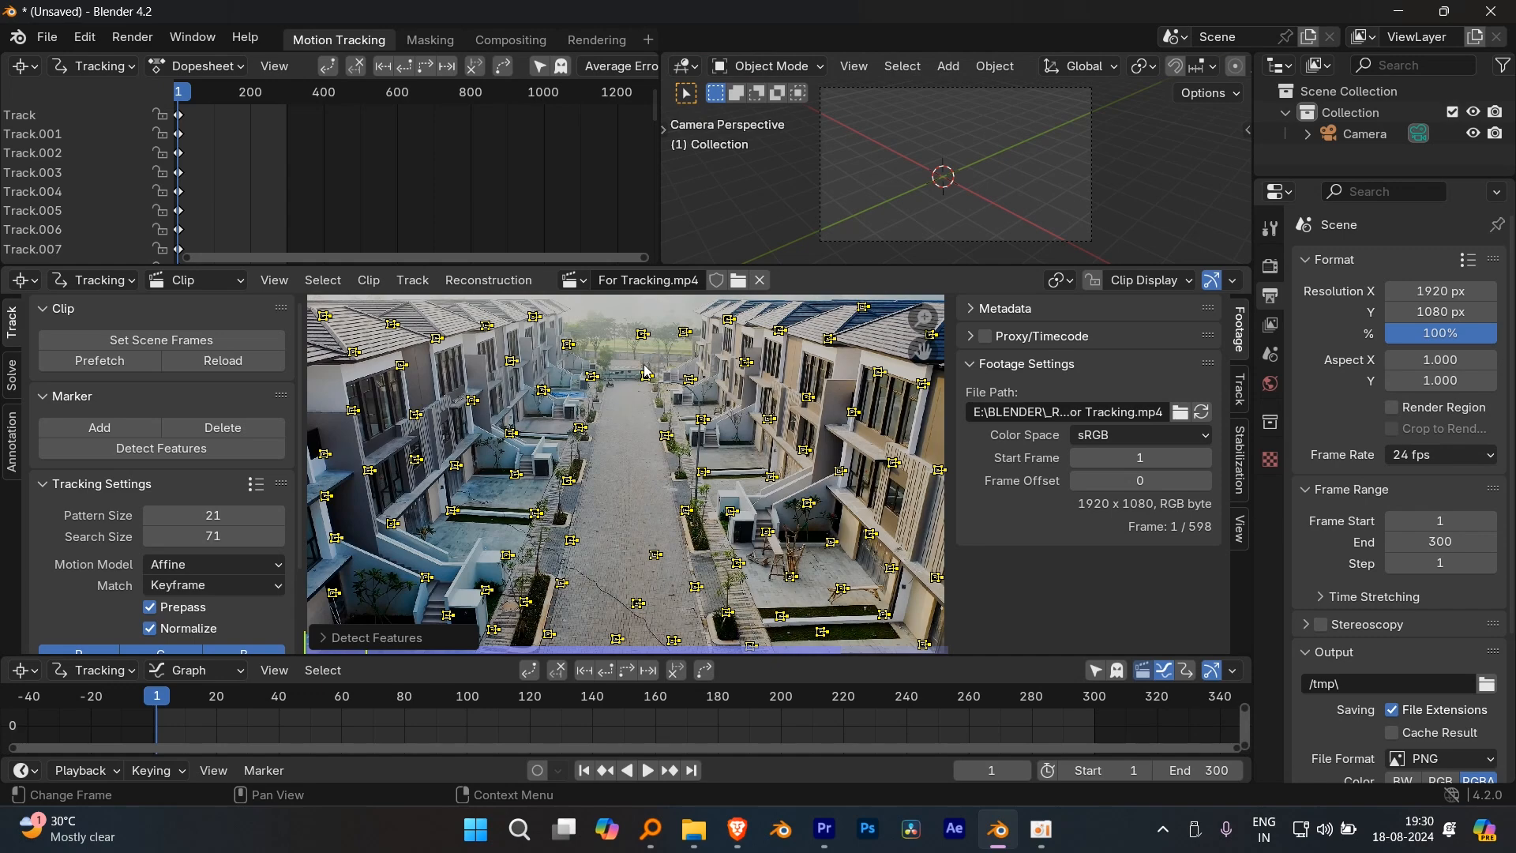
pyautogui.moveTo(650, 349); pyautogui.dragTo(621, 507, button='middle')
pyautogui.scroll(7, 621, 507)
pyautogui.scroll(-2, 636, 441)
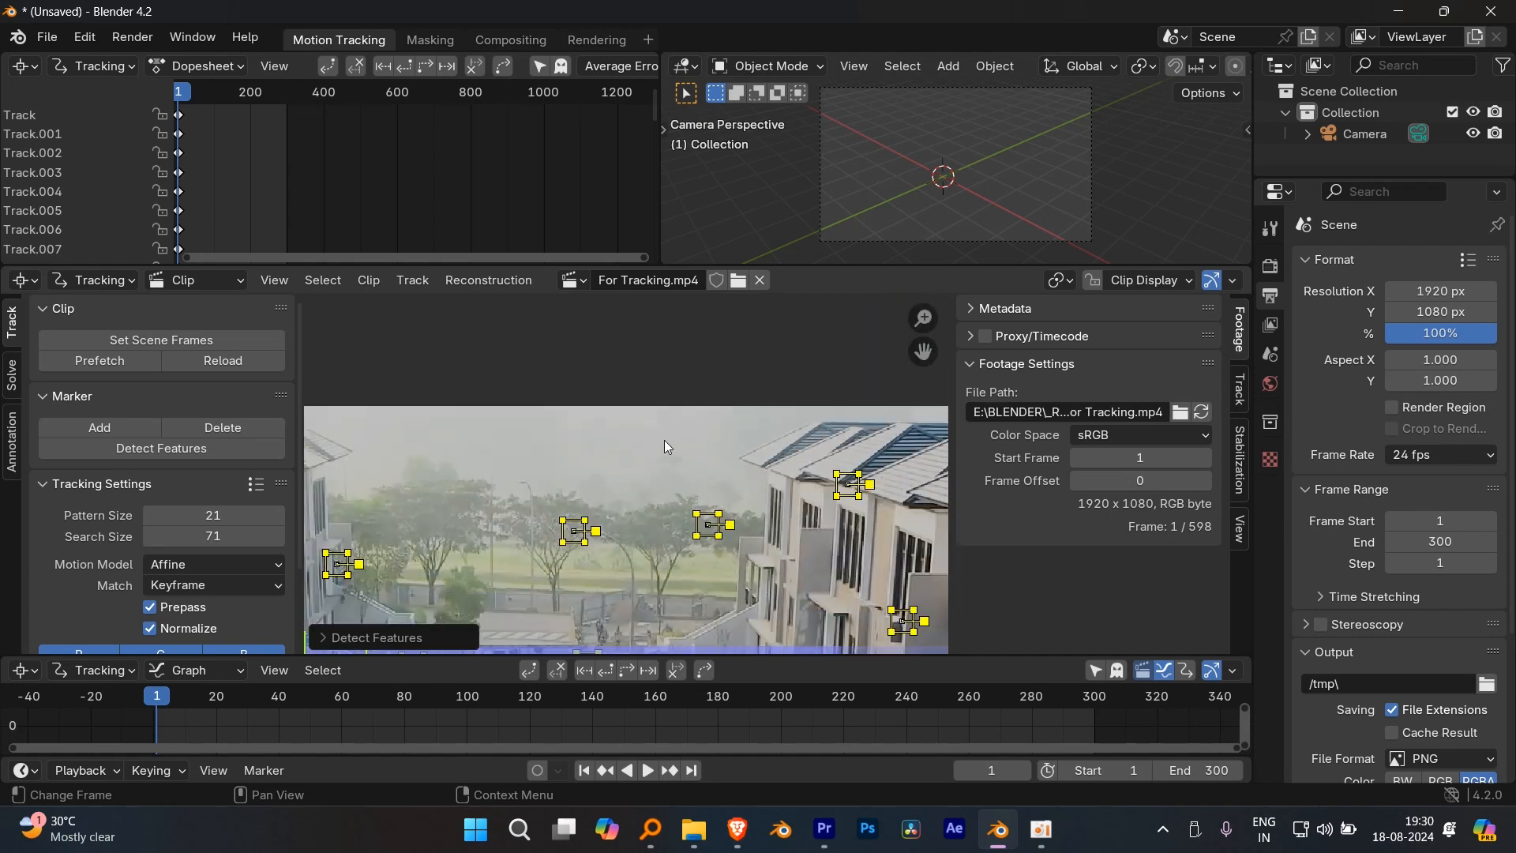
pyautogui.scroll(-6, 698, 437)
pyautogui.scroll(3, 740, 409)
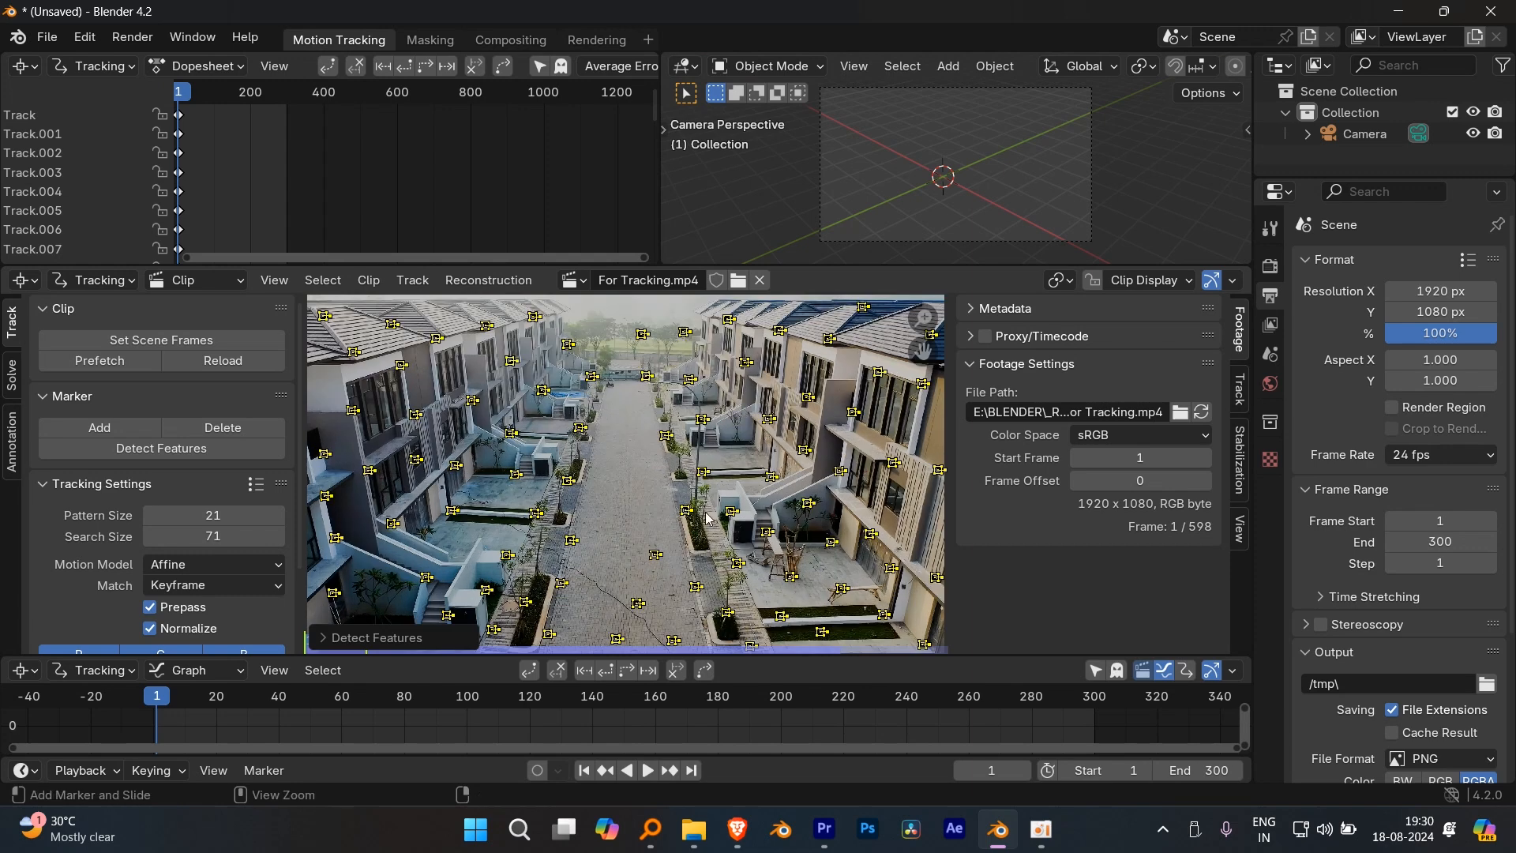
pyautogui.press('Delete')
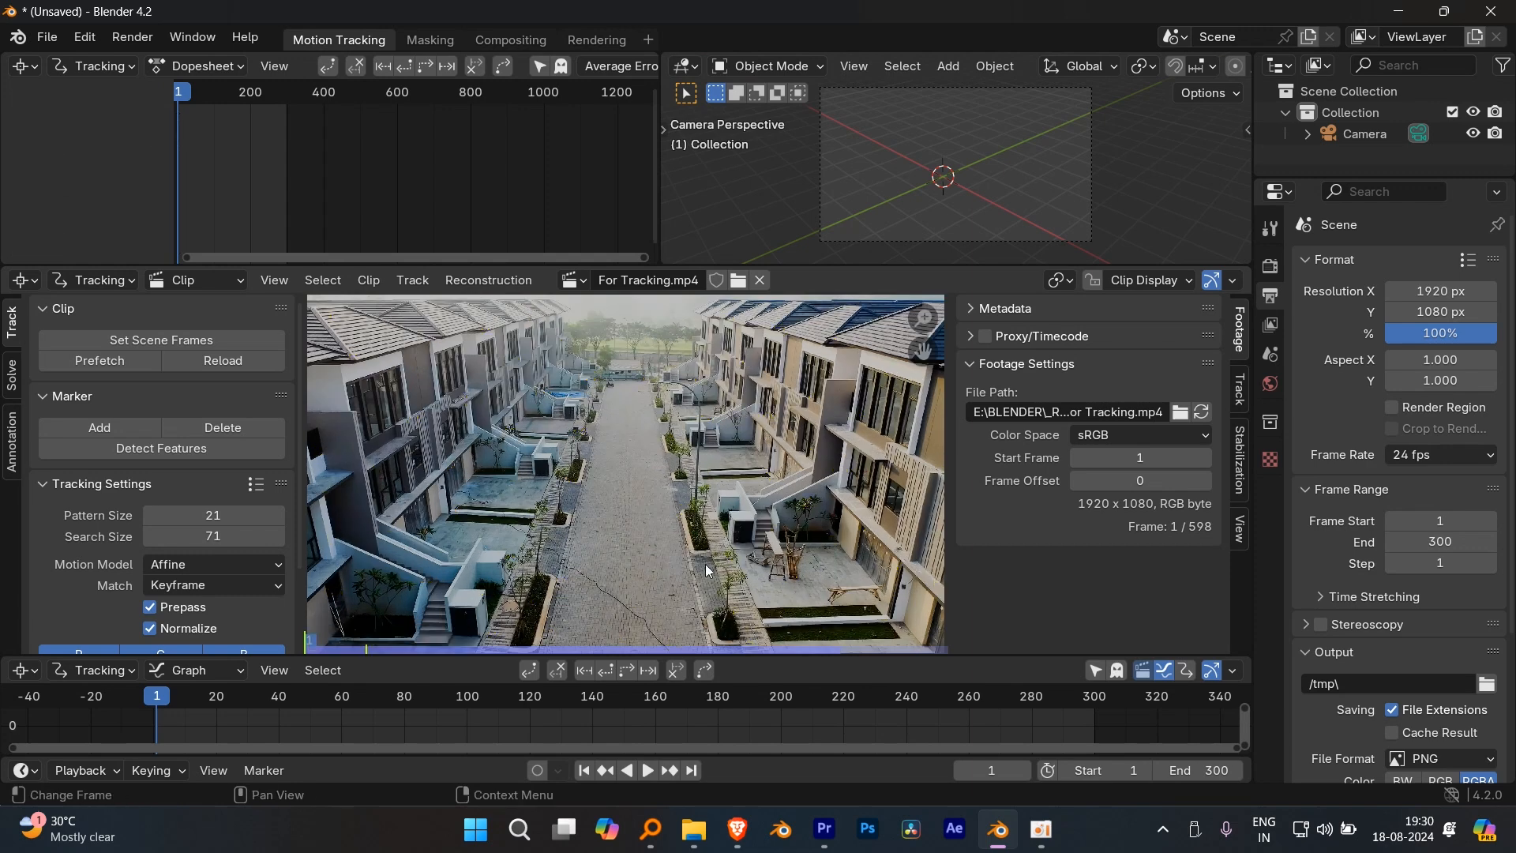
# - Detect features on frame 150 and track the markers forward to frame 300
pyautogui.click(625, 701)
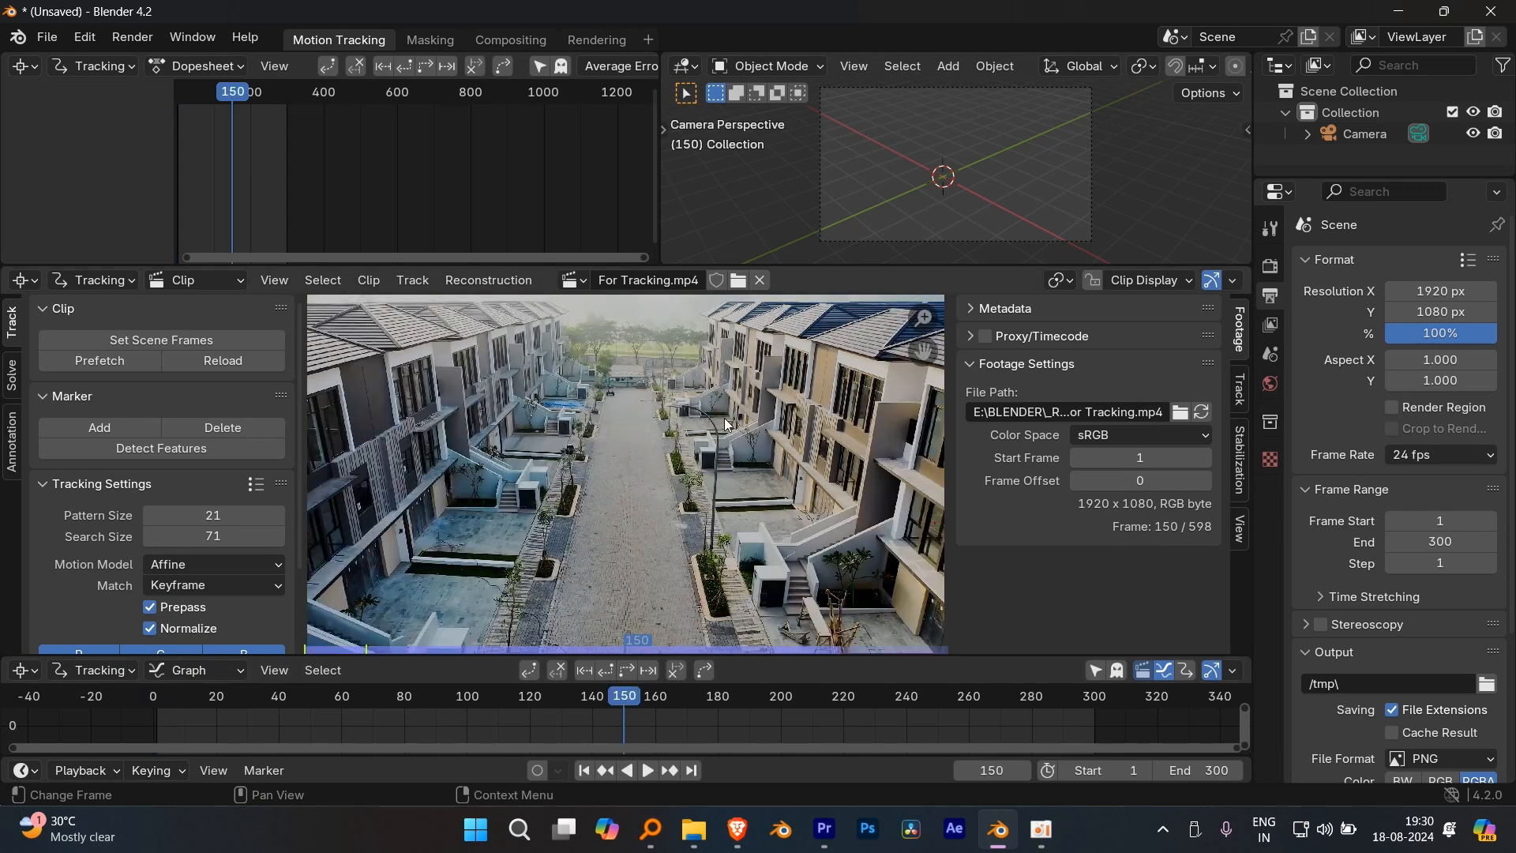
pyautogui.click(237, 449)
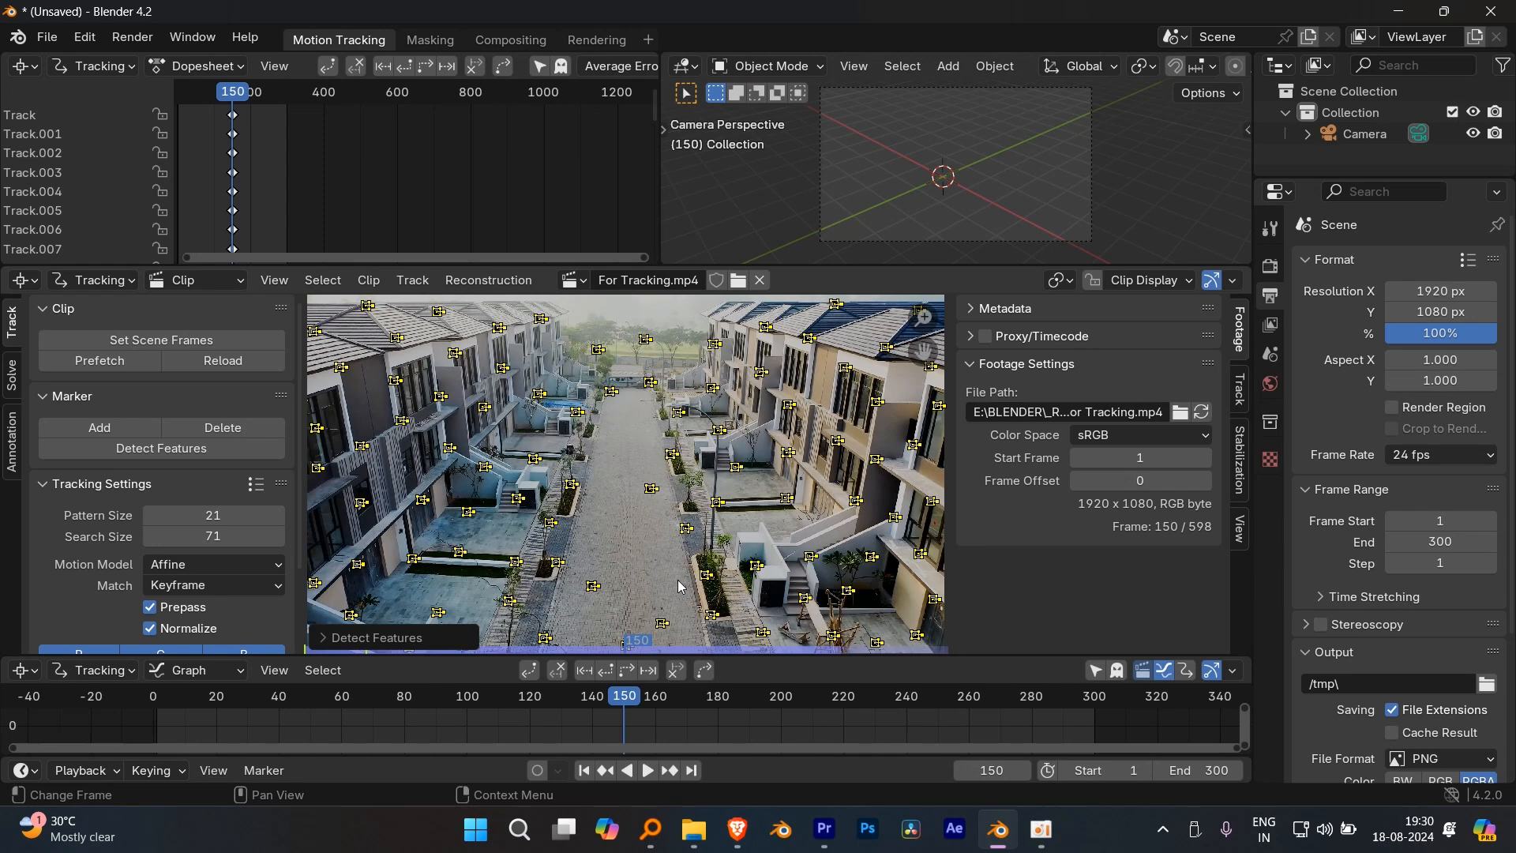
pyautogui.click(625, 671)
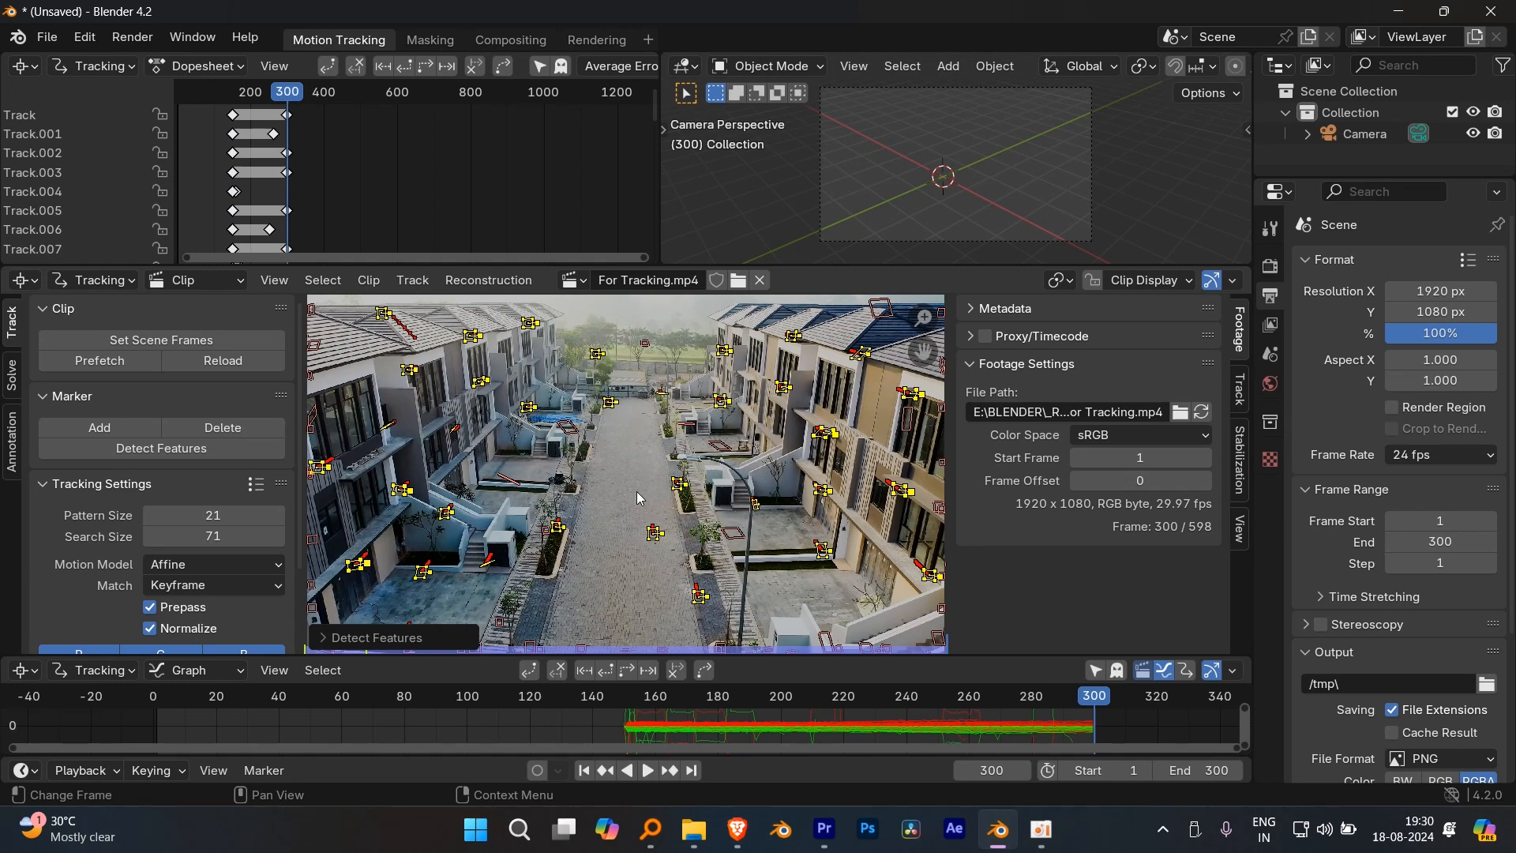
# - Inspect the tracked markers at frame 300 and return to frame 150
pyautogui.scroll(5, 638, 498)
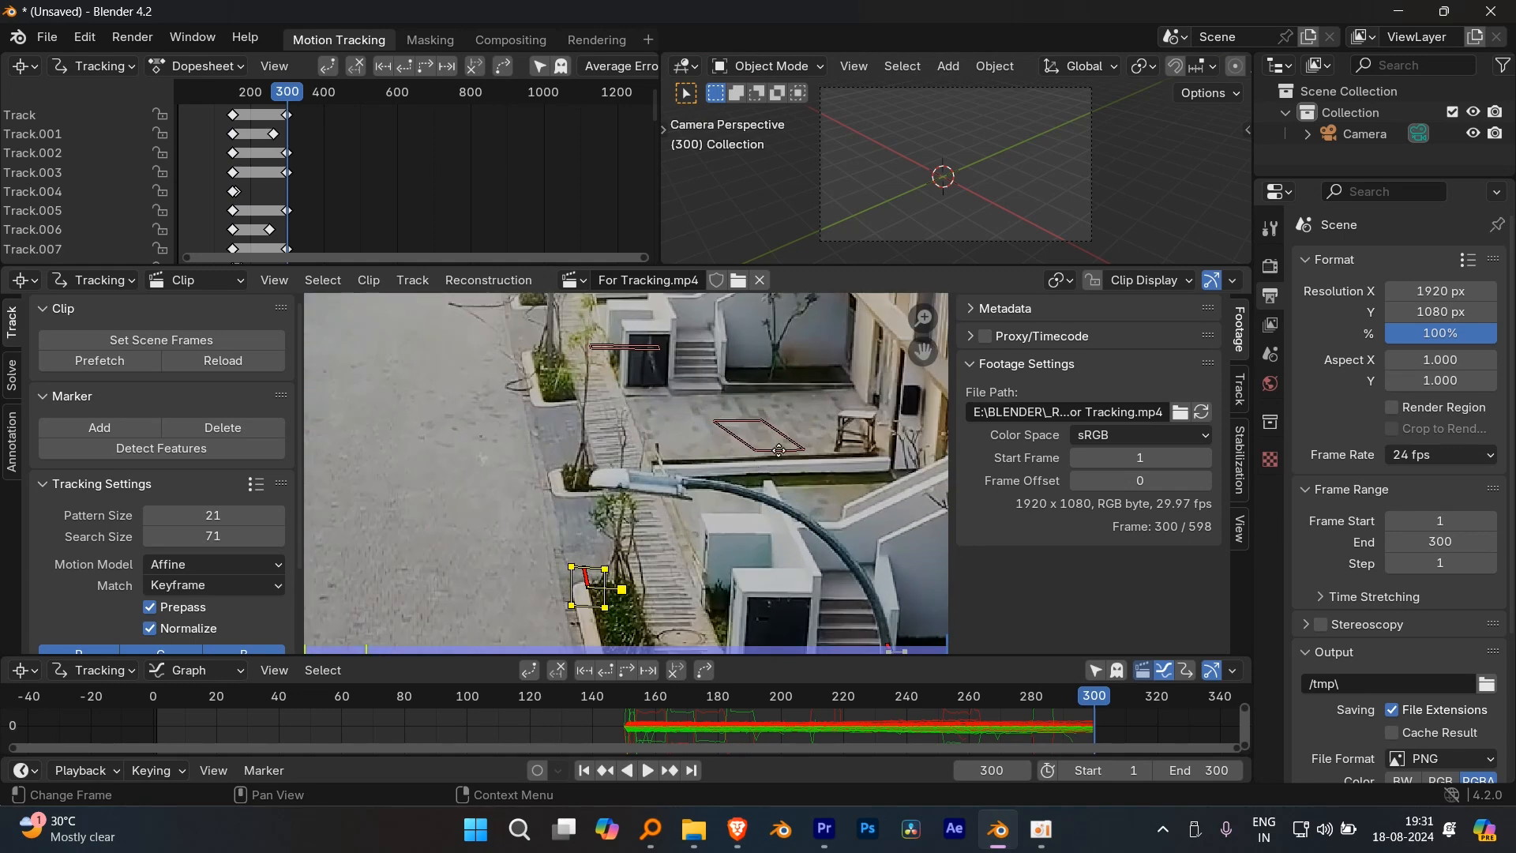
pyautogui.scroll(-5, 579, 499)
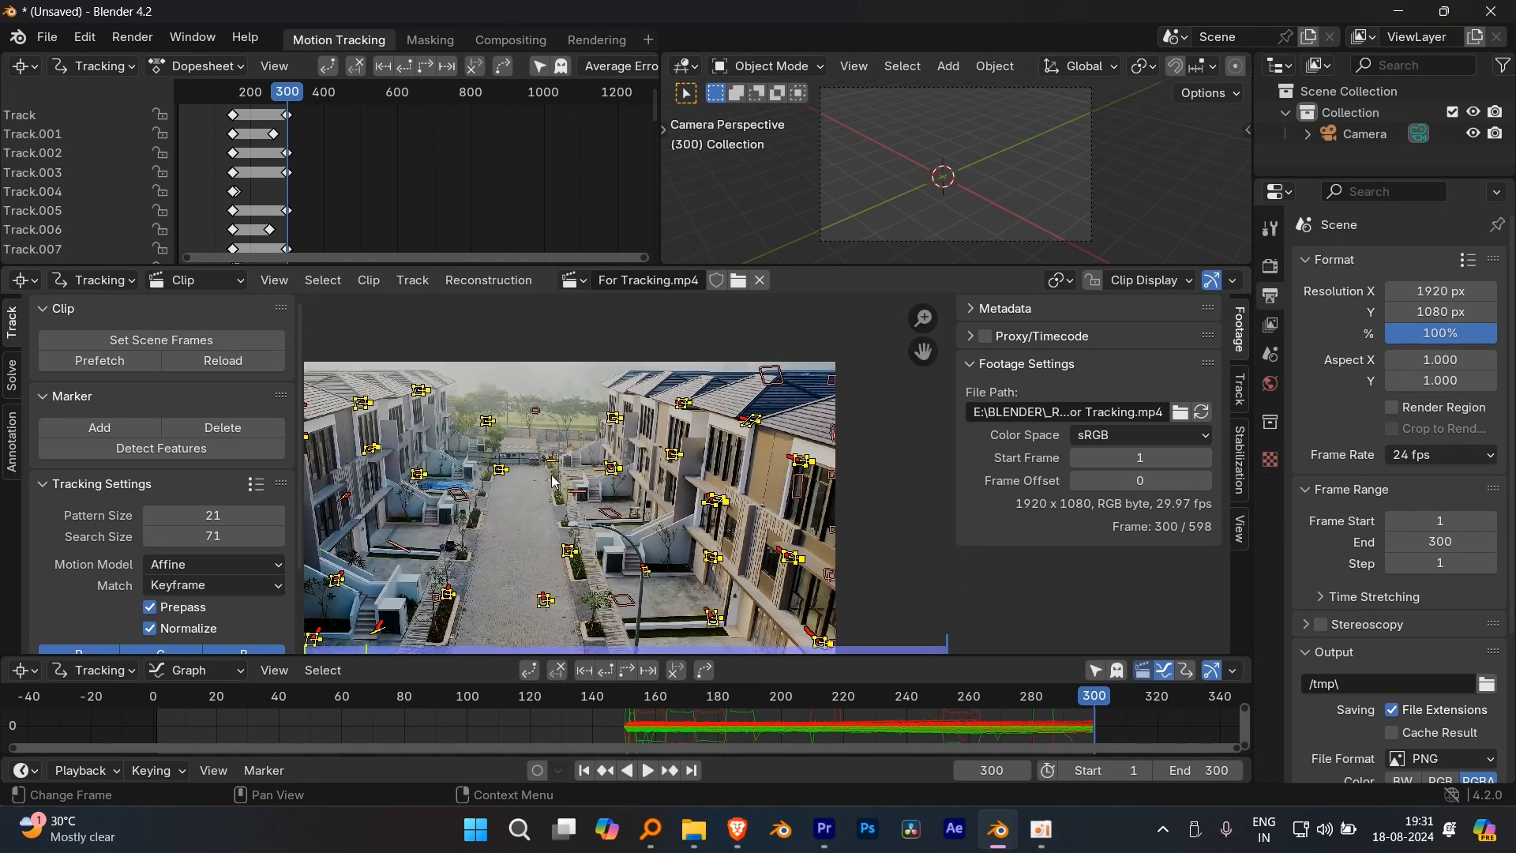
pyautogui.moveTo(640, 469)
pyautogui.mouseDown(button='middle')
pyautogui.moveTo(652, 457)
pyautogui.moveTo(638, 450)
pyautogui.mouseUp(button='middle')
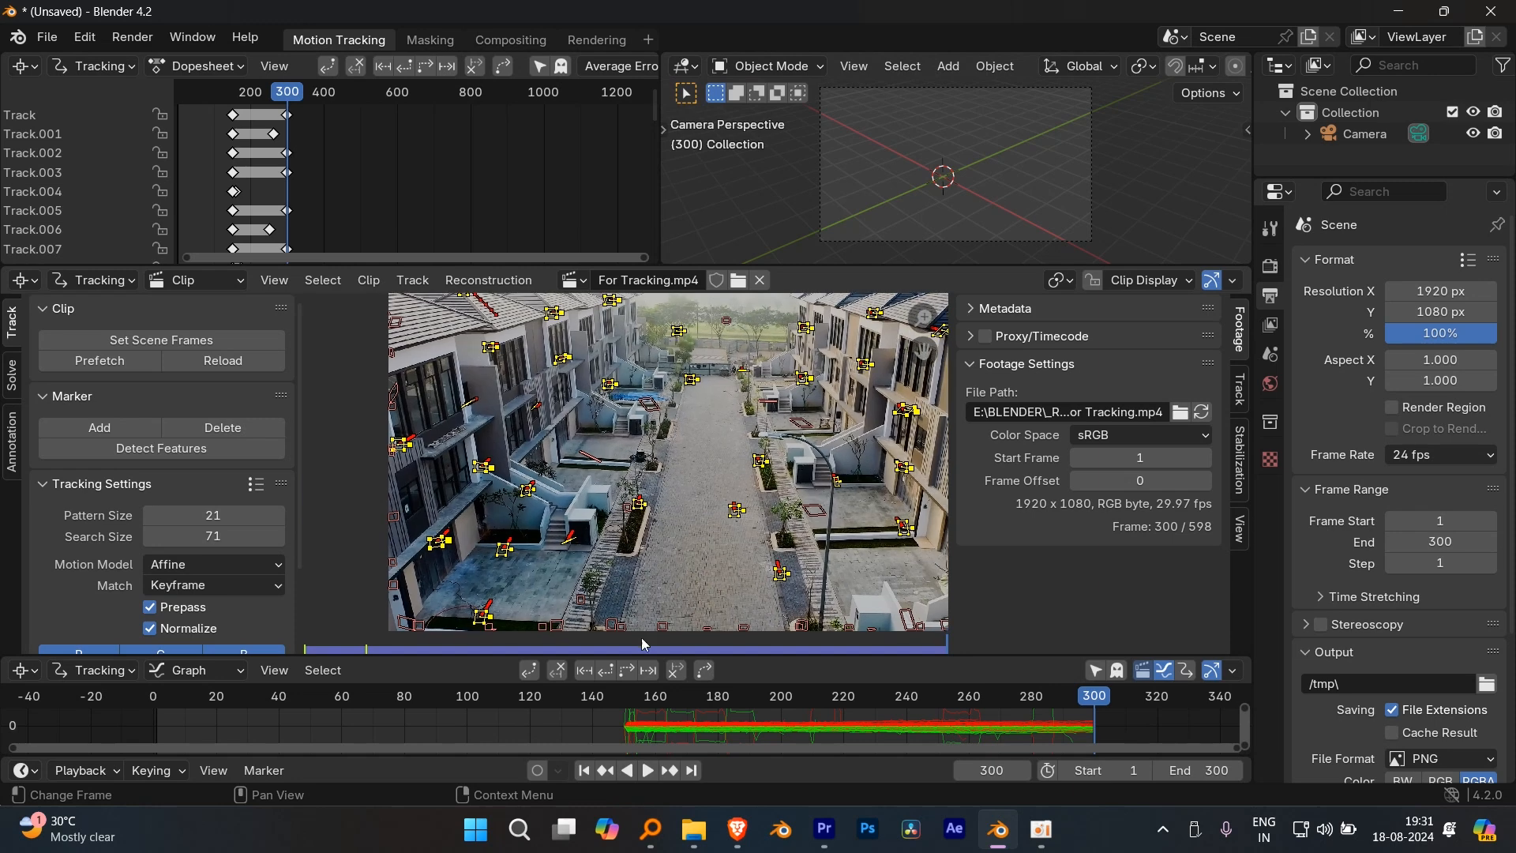
pyautogui.click(627, 707)
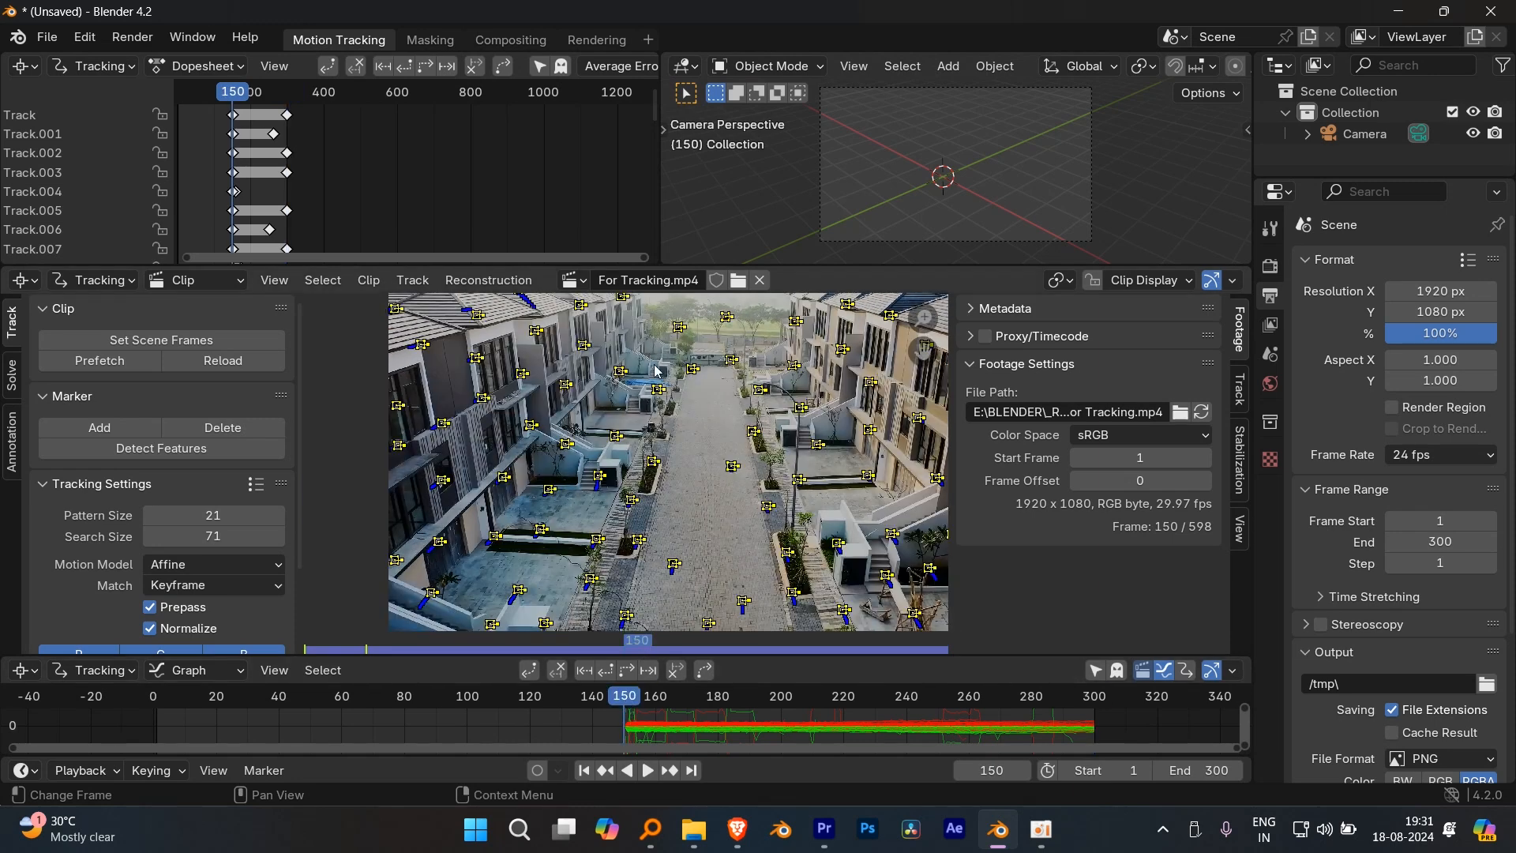
# - Track the markers backward from frame 150 to frame 1 and play the footage to check how they follow
pyautogui.scroll(1, 655, 369)
pyautogui.click(606, 669)
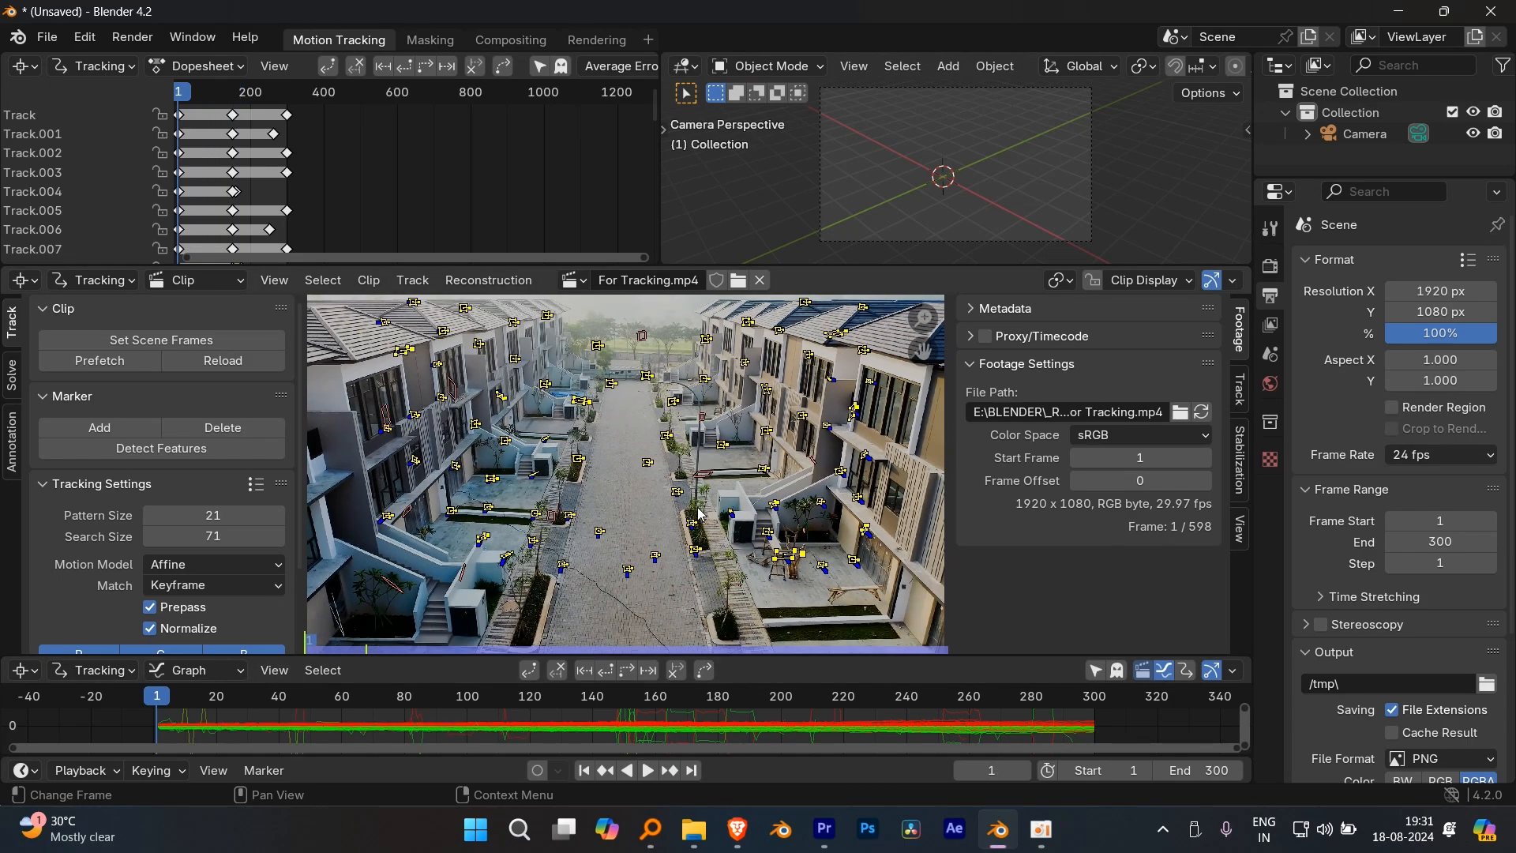
pyautogui.press('space')
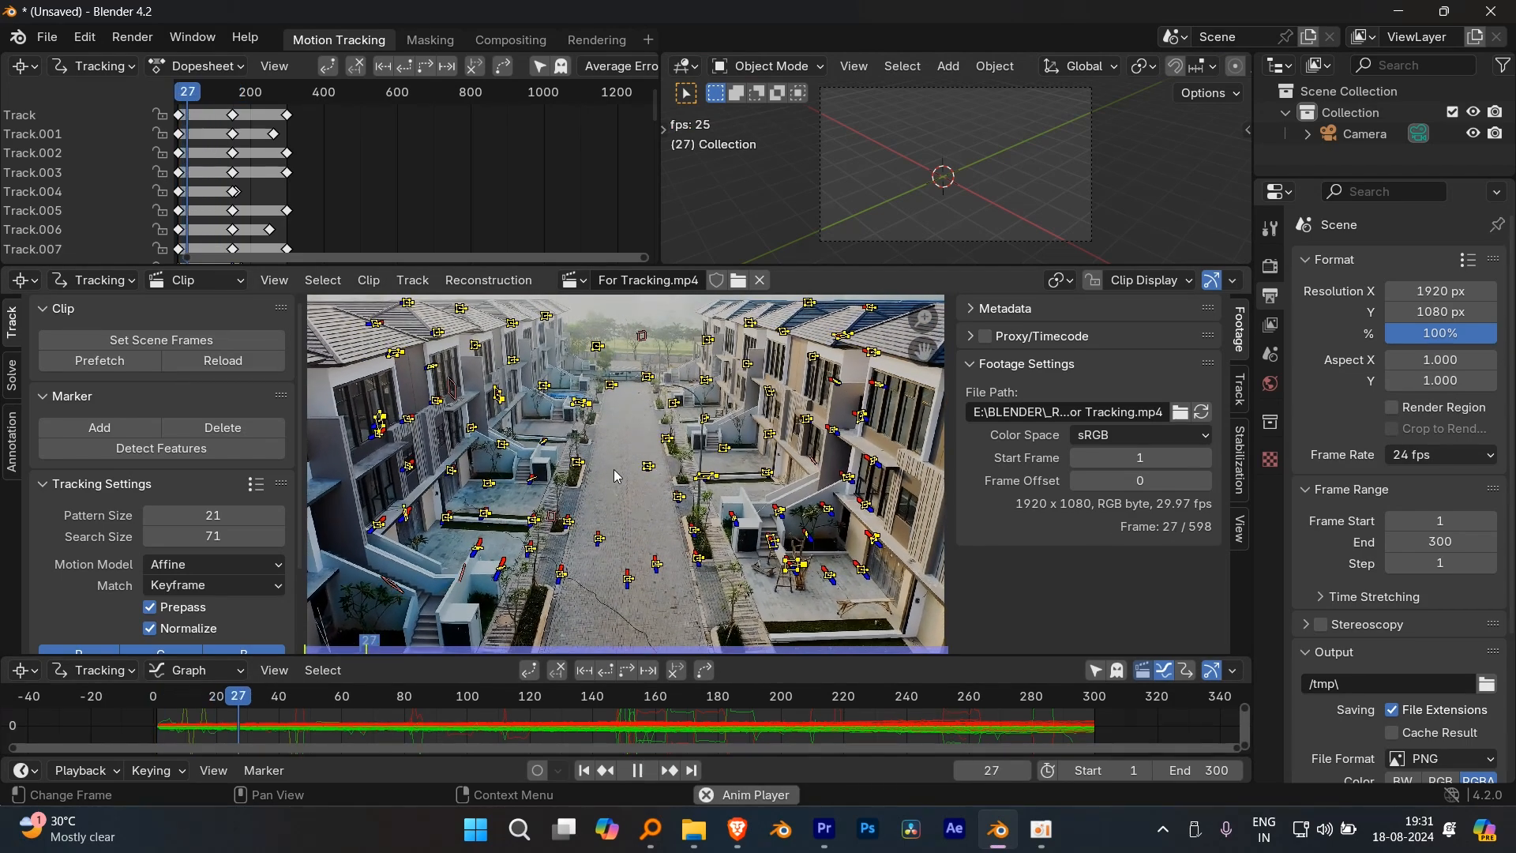
pyautogui.moveTo(278, 698); pyautogui.dragTo(712, 723)
pyautogui.press('space')
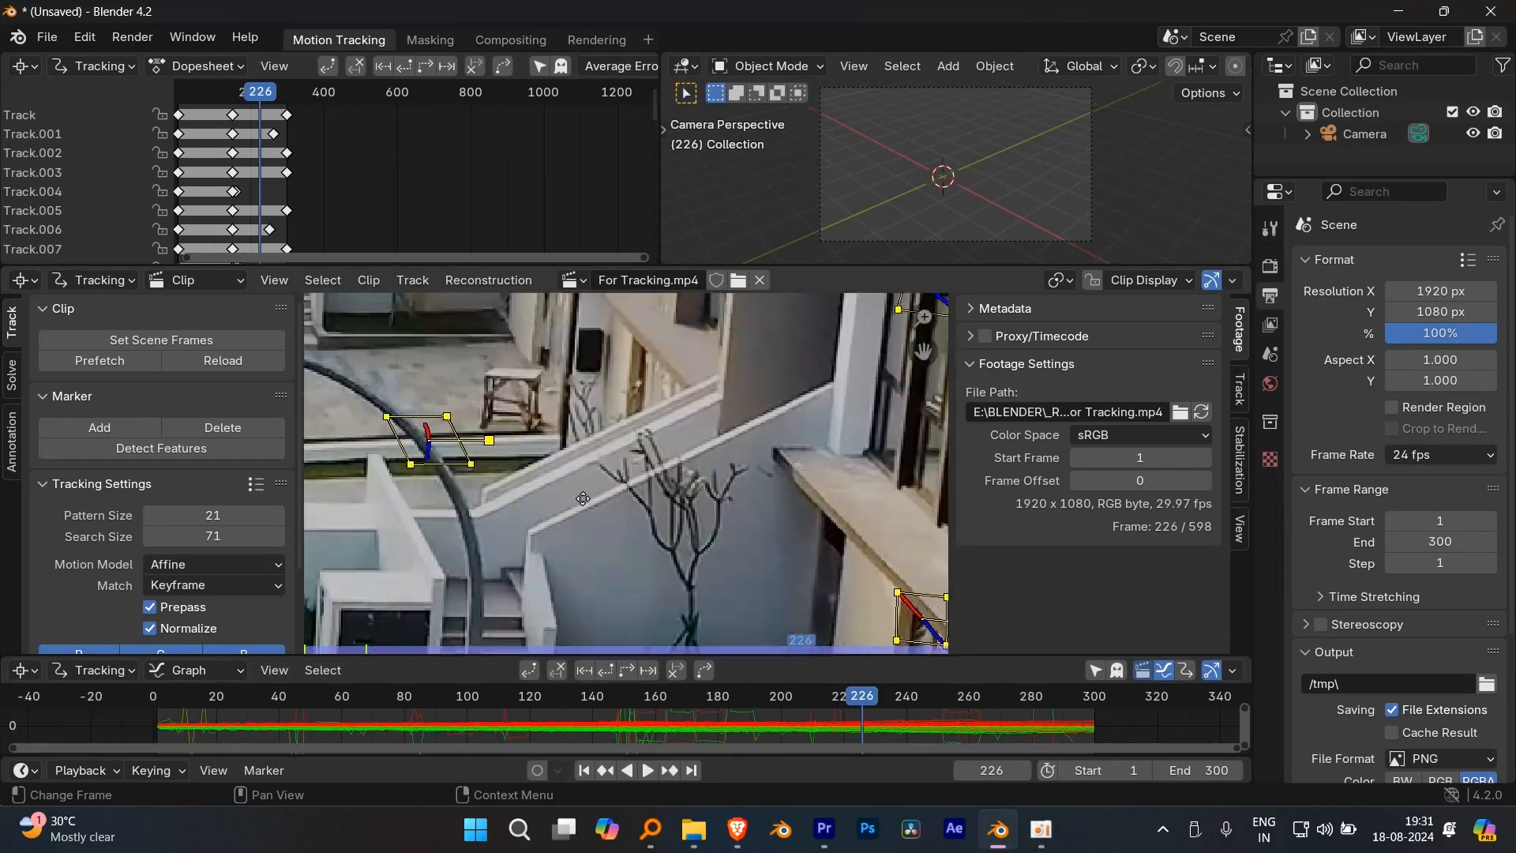
# - Examine the markers at frame 150 in the whole image, and play the footage from frame 1 to look for faulty tracks
pyautogui.moveTo(754, 718); pyautogui.dragTo(623, 701)
pyautogui.press('f')
pyautogui.press('g')
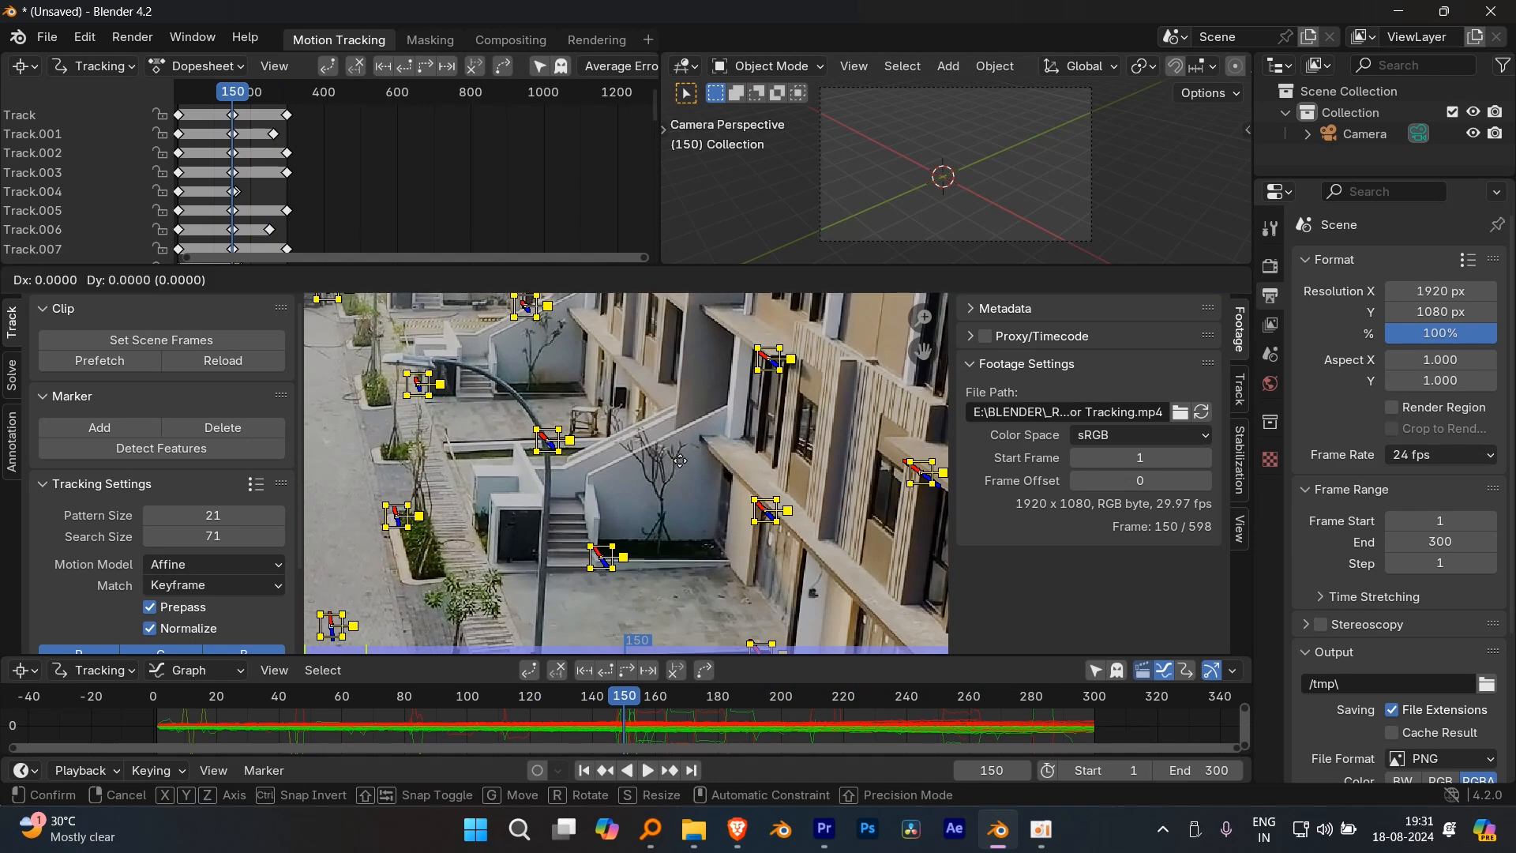
pyautogui.click(679, 460)
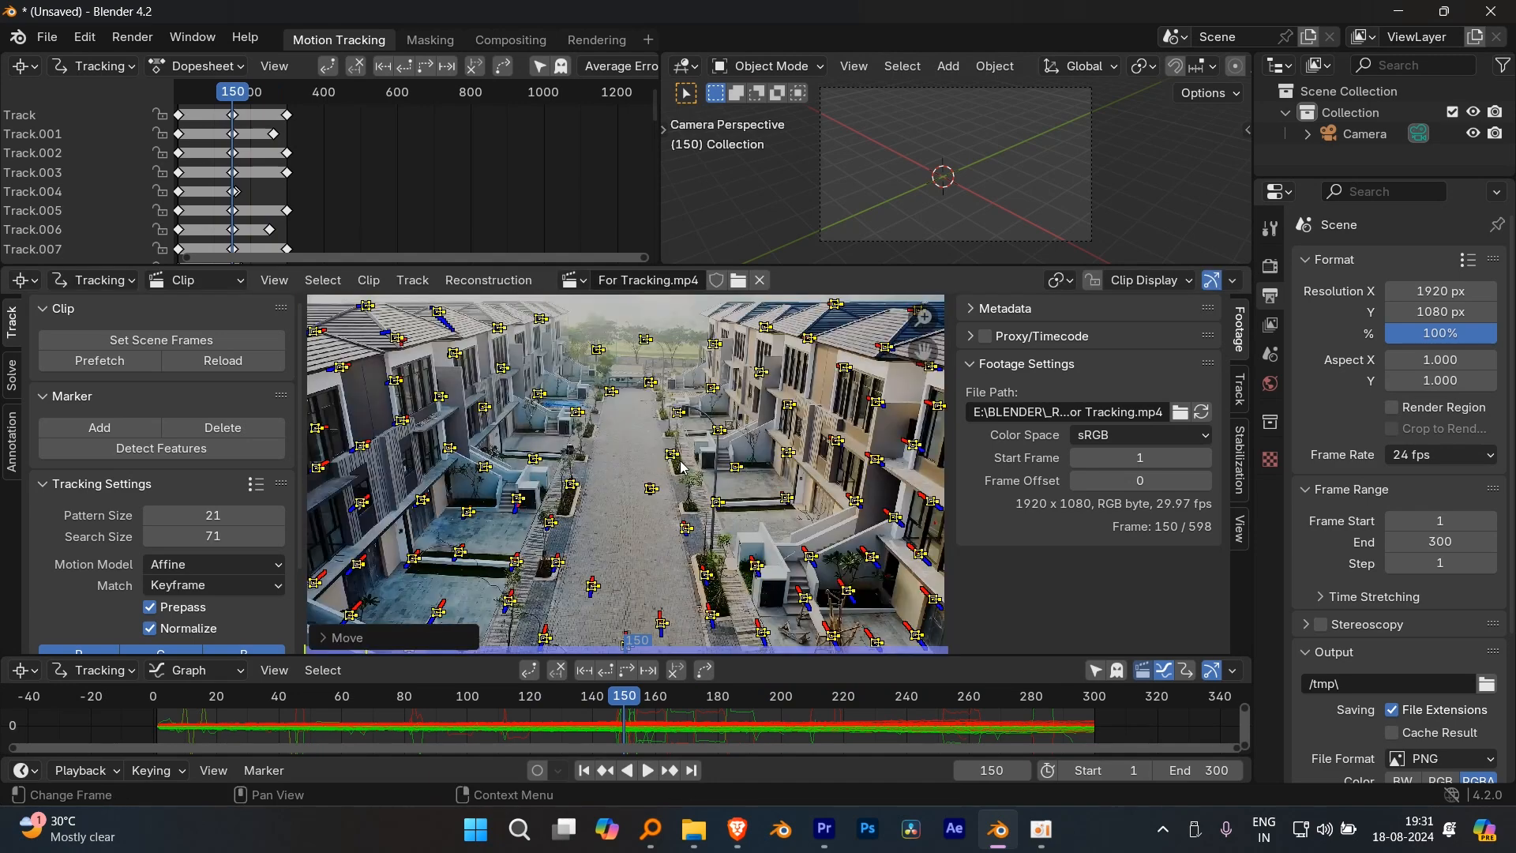
pyautogui.hotkey('shift', 'Left')
pyautogui.press('space')
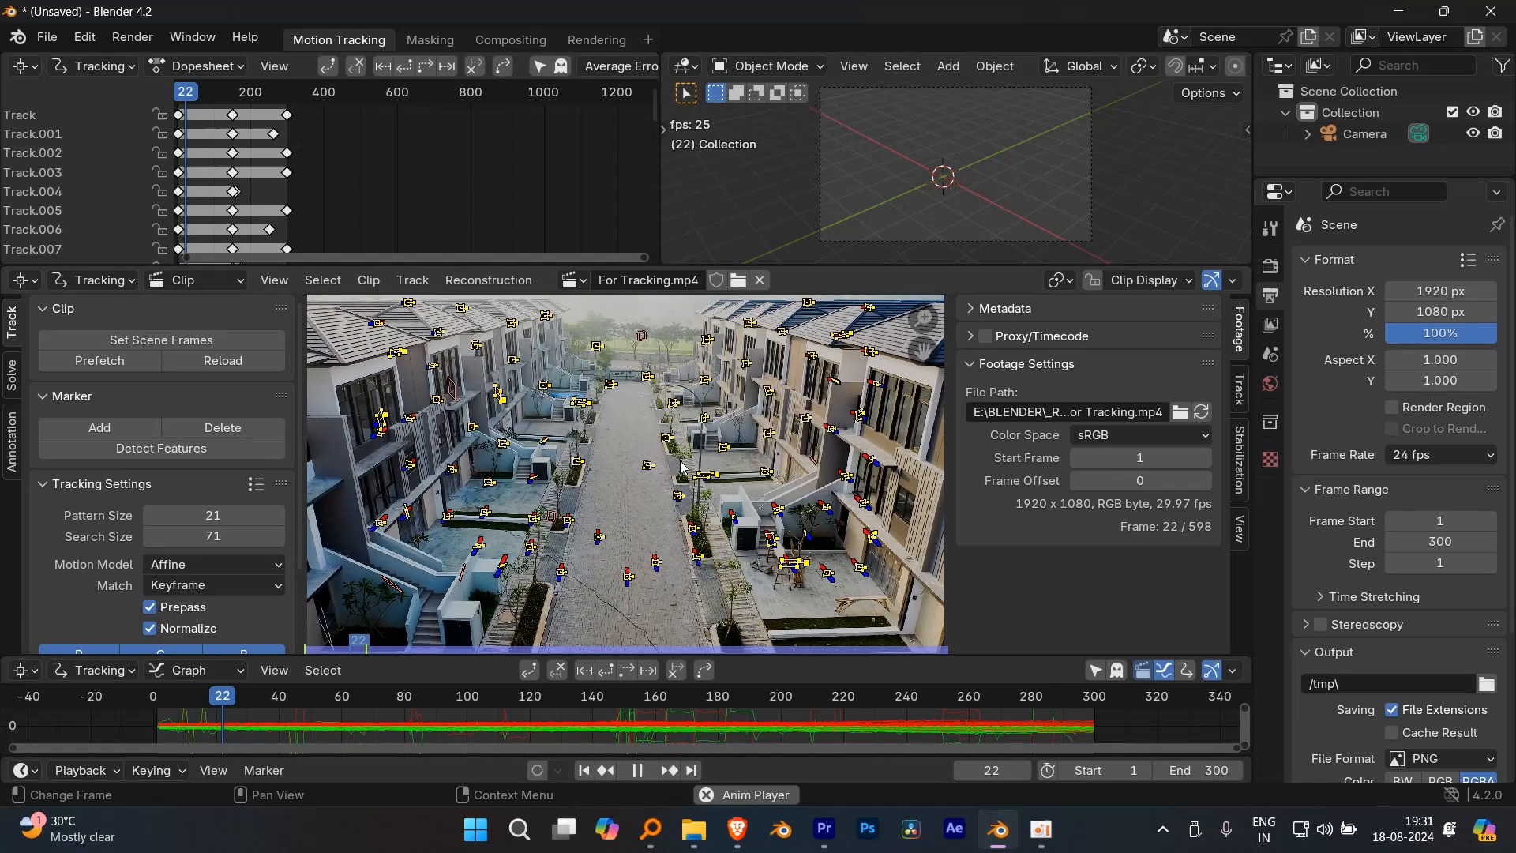
pyautogui.press('space')
pyautogui.hotkey('shift', 'Left')
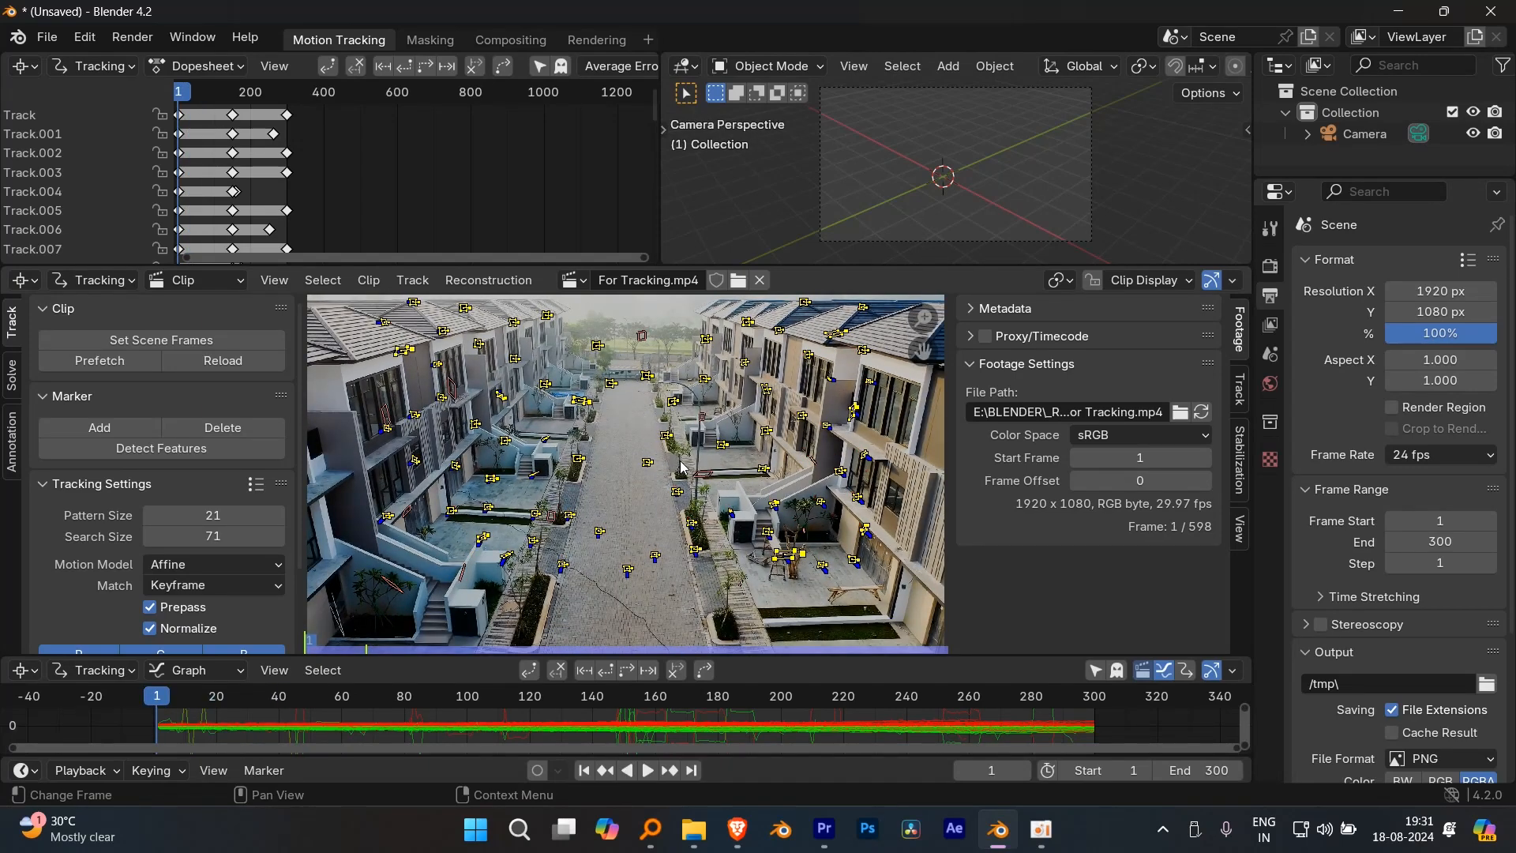
# - At frame 1, select the stray and distorted markers around the plants, stairs, lamp post and house facades on both sides, and delete them
pyautogui.scroll(2, 455, 530)
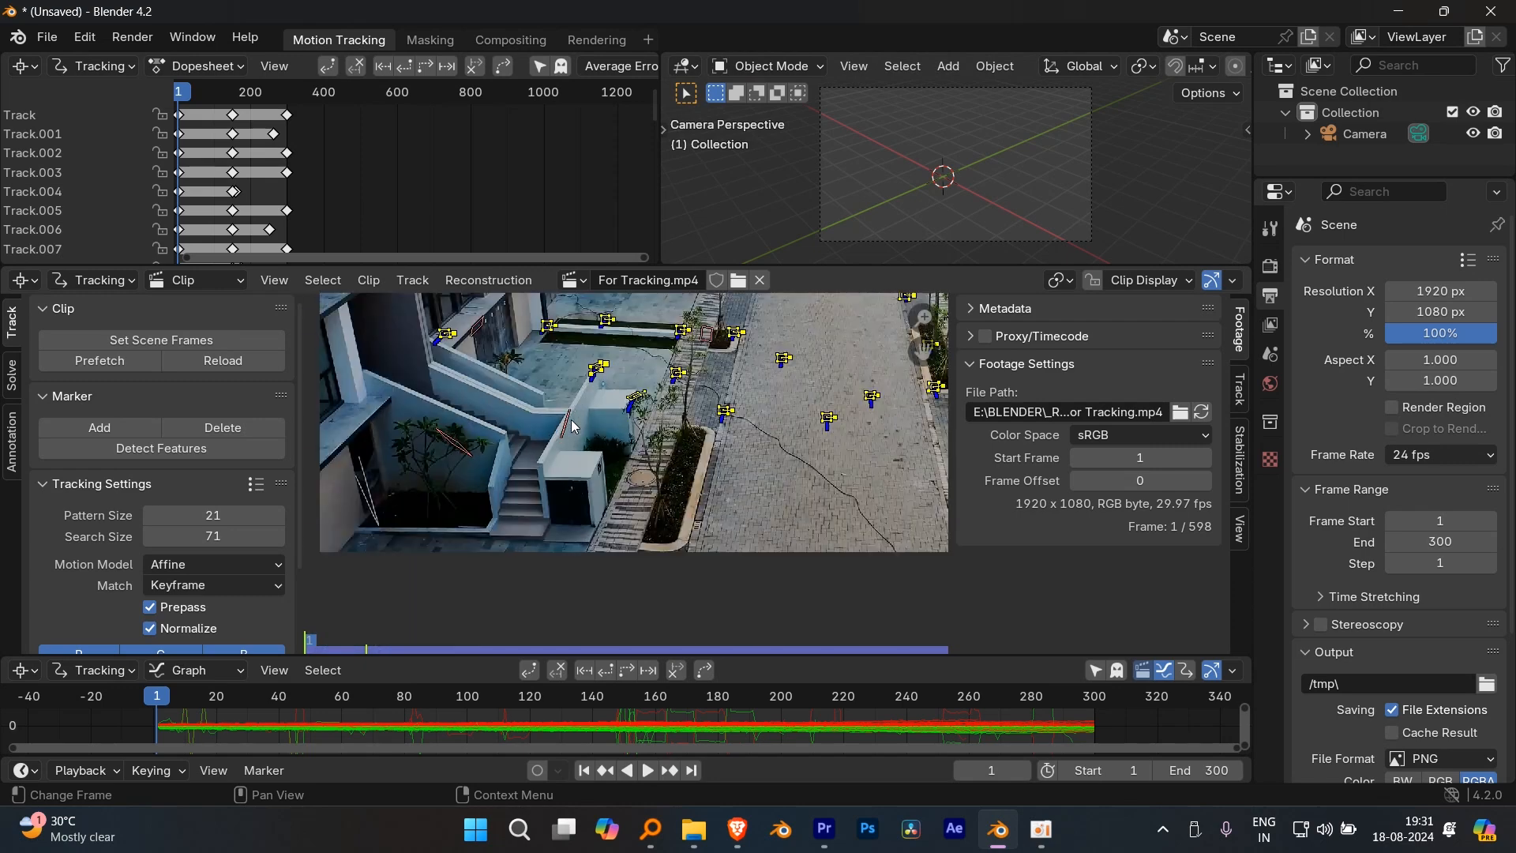
pyautogui.click(464, 460)
pyautogui.scroll(3, 424, 495)
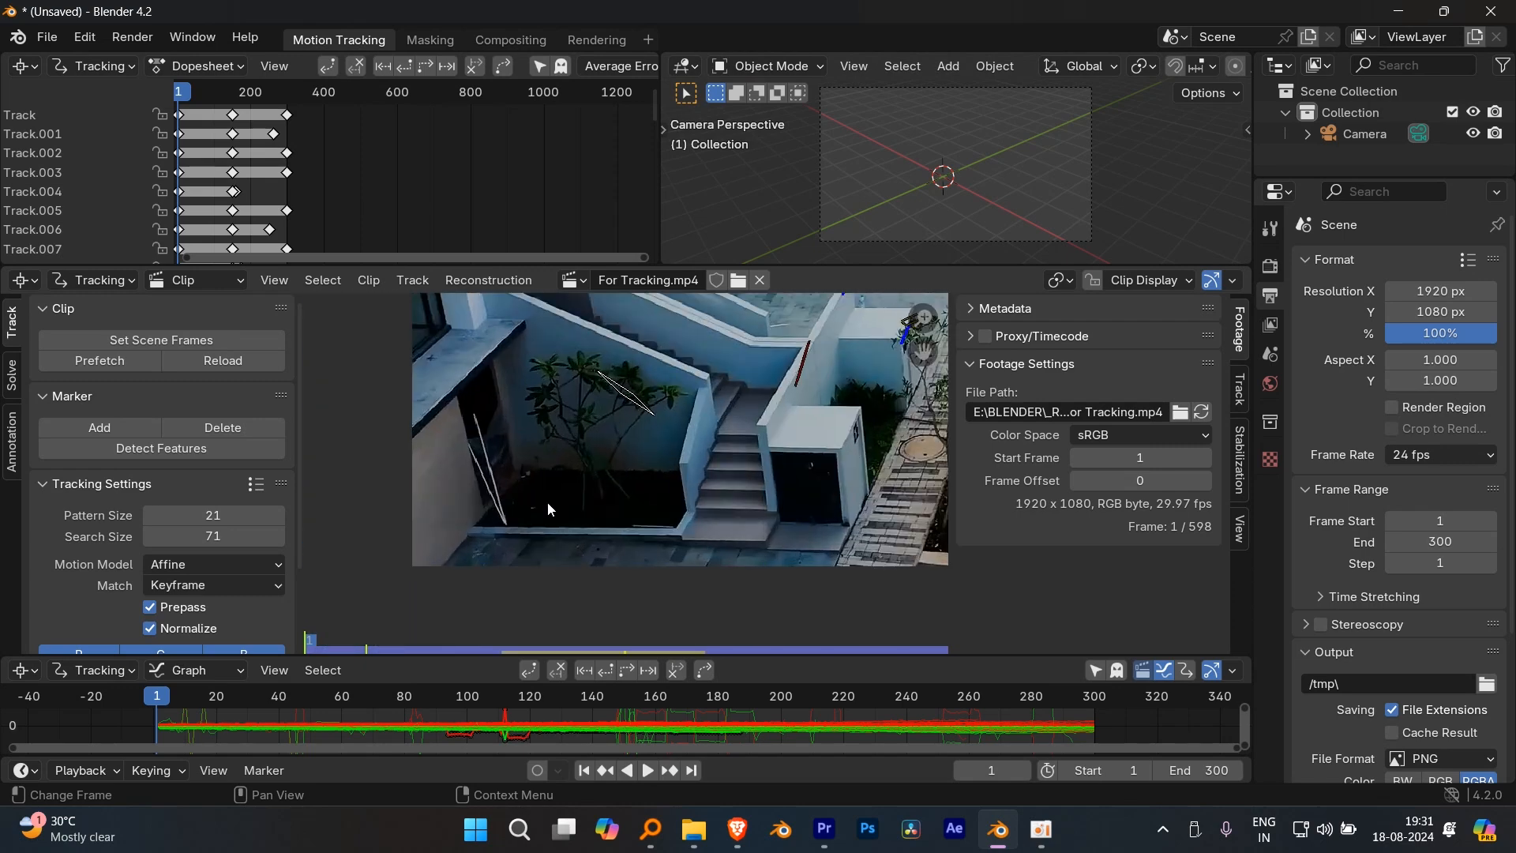
pyautogui.scroll(-3, 631, 518)
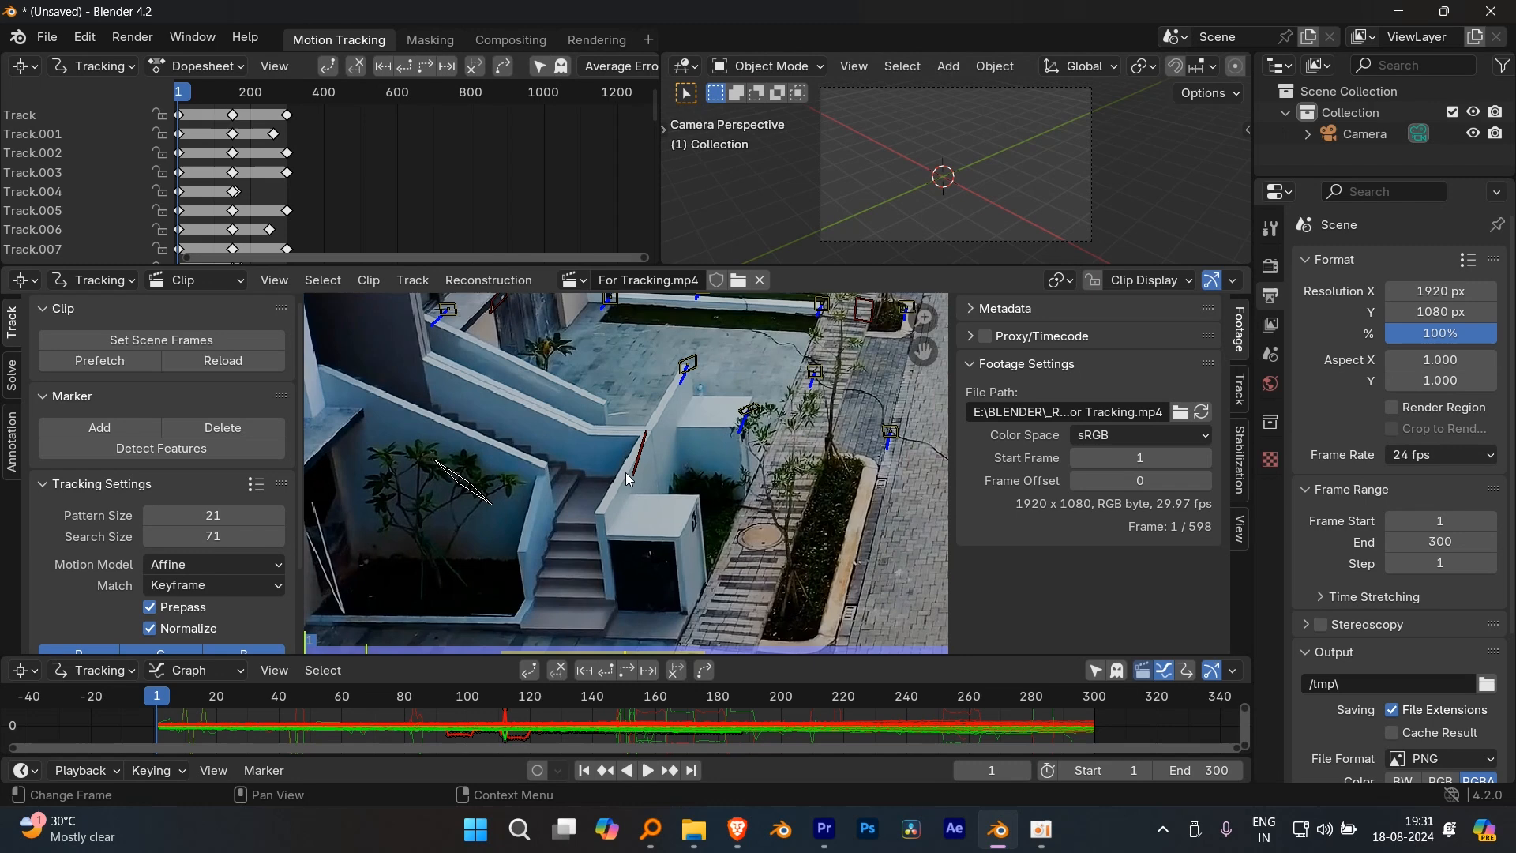
pyautogui.moveTo(817, 463); pyautogui.dragTo(646, 565, button='middle')
pyautogui.click(701, 418)
pyautogui.moveTo(345, 416); pyautogui.dragTo(556, 479, button='middle')
pyautogui.click(539, 472)
pyautogui.moveTo(763, 346); pyautogui.dragTo(692, 458, button='middle')
pyautogui.moveTo(609, 304); pyautogui.dragTo(608, 454, button='middle')
pyautogui.click(593, 435)
pyautogui.click(420, 500)
pyautogui.scroll(-2, 594, 385)
pyautogui.moveTo(594, 385); pyautogui.dragTo(574, 542, button='middle')
pyautogui.scroll(2, 842, 534)
pyautogui.moveTo(841, 534); pyautogui.dragTo(594, 438, button='middle')
pyautogui.moveTo(658, 366); pyautogui.dragTo(570, 423, button='middle')
pyautogui.click(598, 447)
pyautogui.scroll(-1, 685, 475)
pyautogui.scroll(1, 660, 513)
pyautogui.moveTo(671, 560); pyautogui.dragTo(679, 451, button='middle')
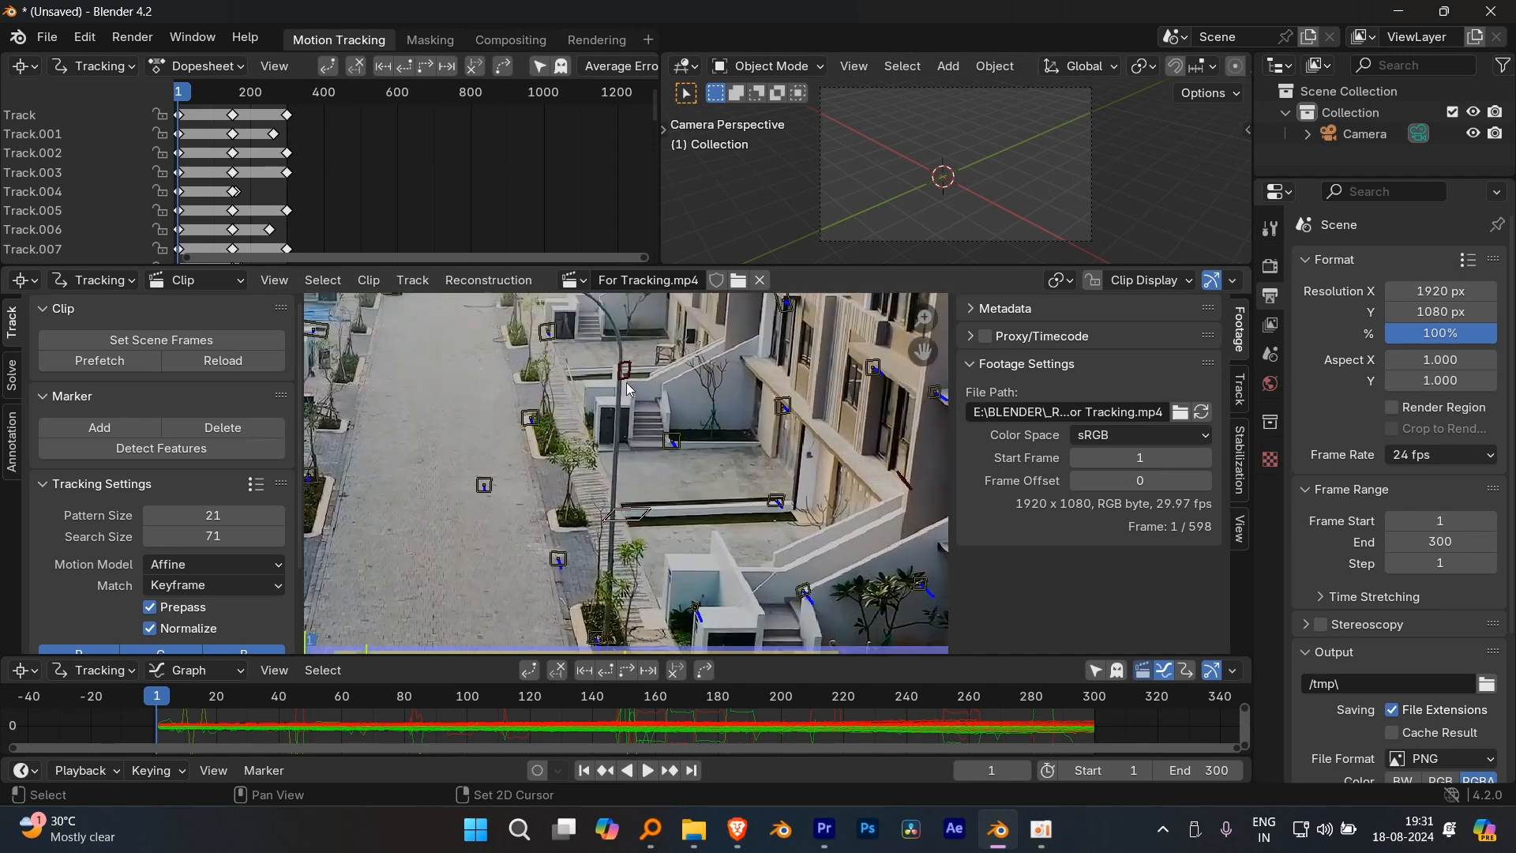
pyautogui.scroll(-3, 686, 430)
pyautogui.moveTo(842, 494); pyautogui.dragTo(552, 469, button='middle')
pyautogui.scroll(3, 552, 469)
pyautogui.click(535, 467)
pyautogui.press('x')
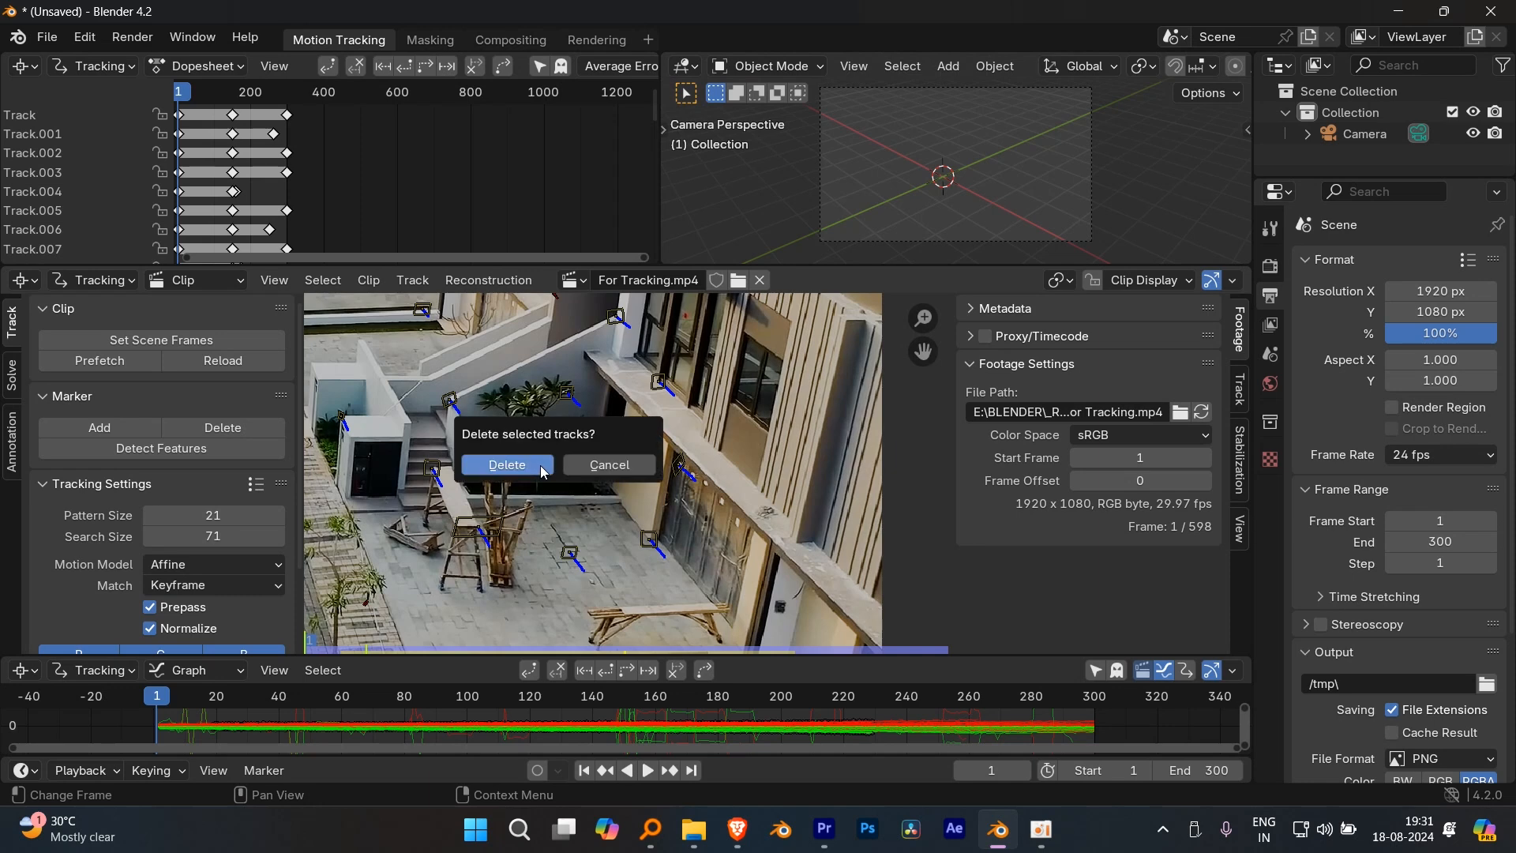
pyautogui.click(540, 468)
# - Delete the remaining faulty marker around the courtyard of the nearest right-hand house and show the whole frame
pyautogui.scroll(-2, 565, 474)
pyautogui.scroll(3, 583, 423)
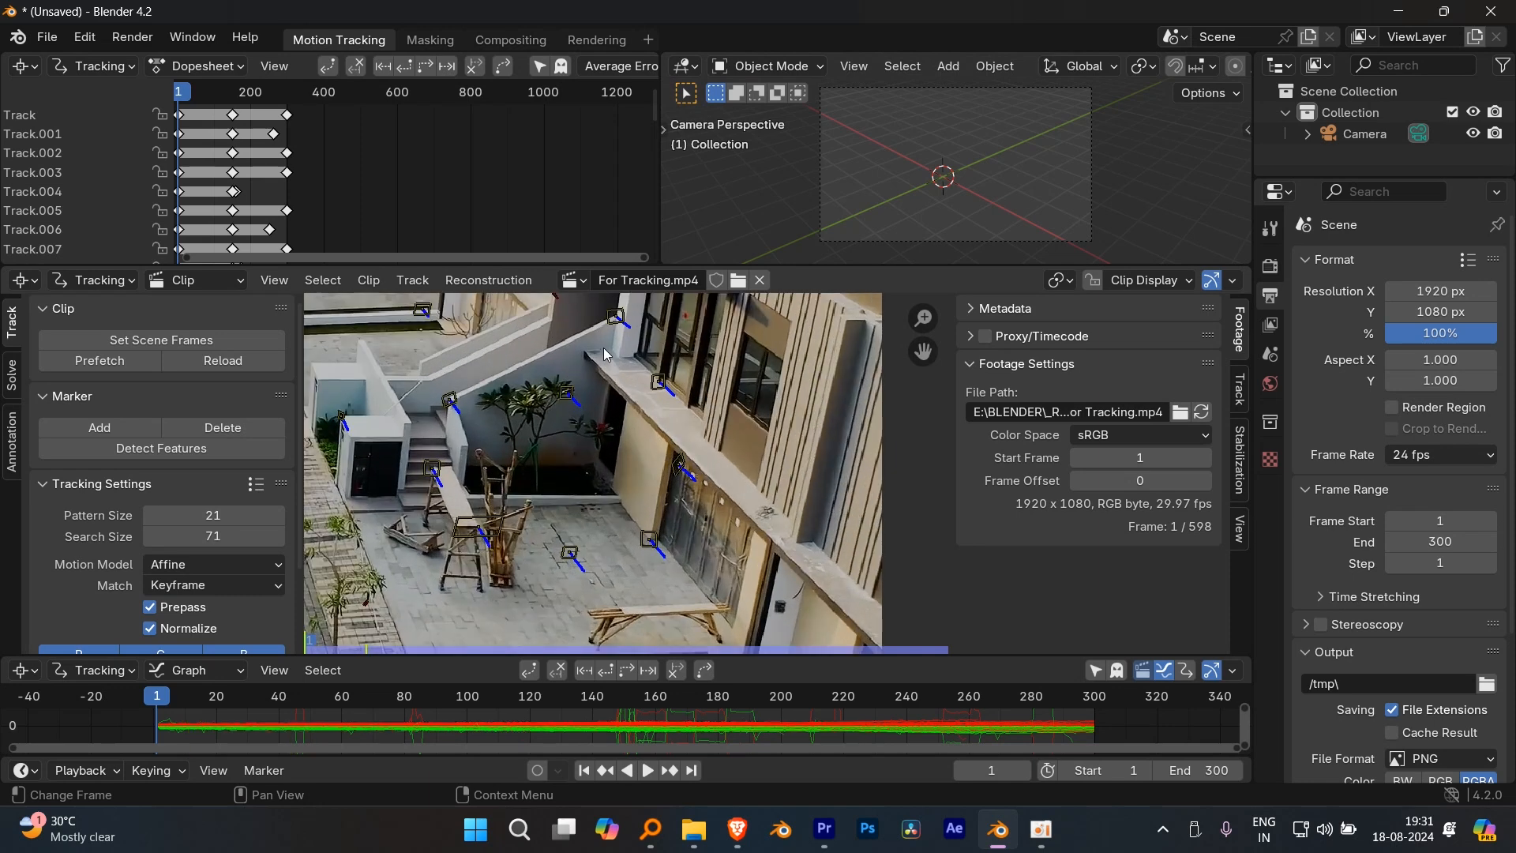
pyautogui.press('x')
pyautogui.click(584, 424)
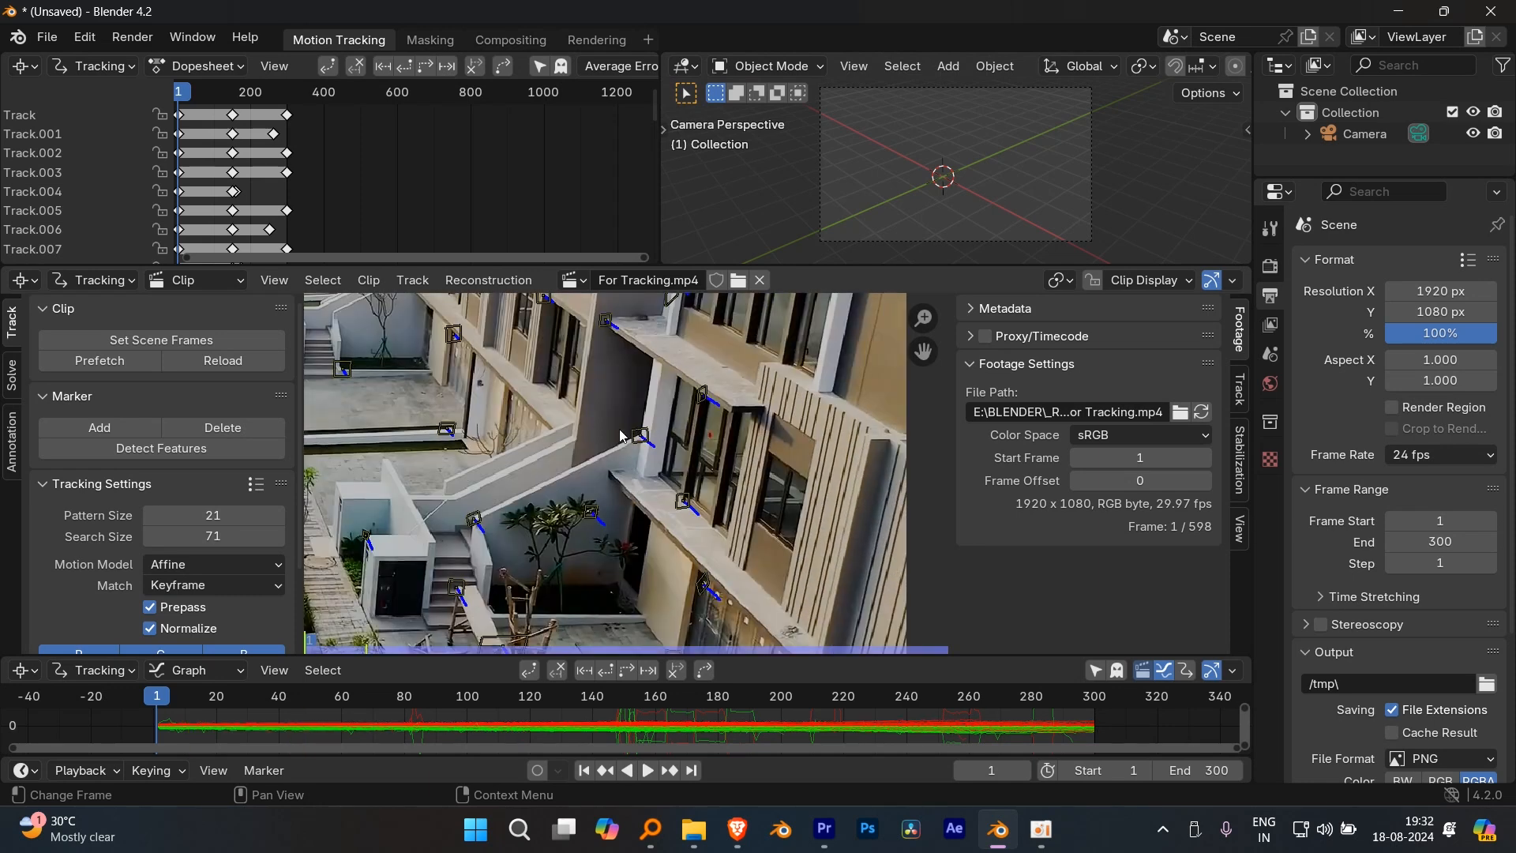
pyautogui.press('Home')
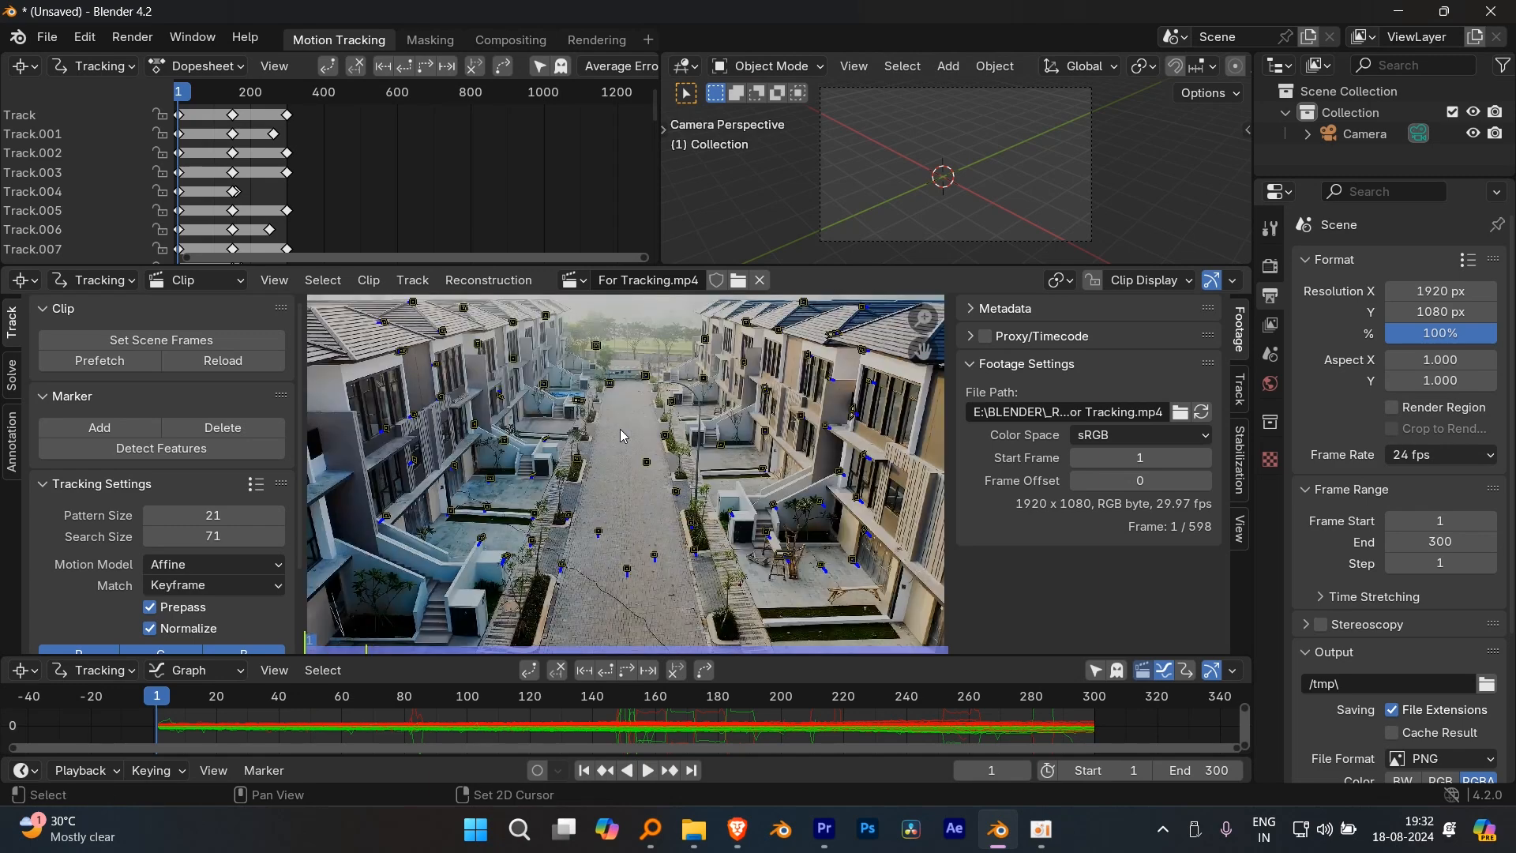
# - At frame 300, box-select the lost markers piled up along the bottom and right borders of the footage and delete them
pyautogui.hotkey('shift', 'Right')
pyautogui.moveTo(777, 459); pyautogui.dragTo(728, 372, button='middle')
pyautogui.scroll(1, 728, 373)
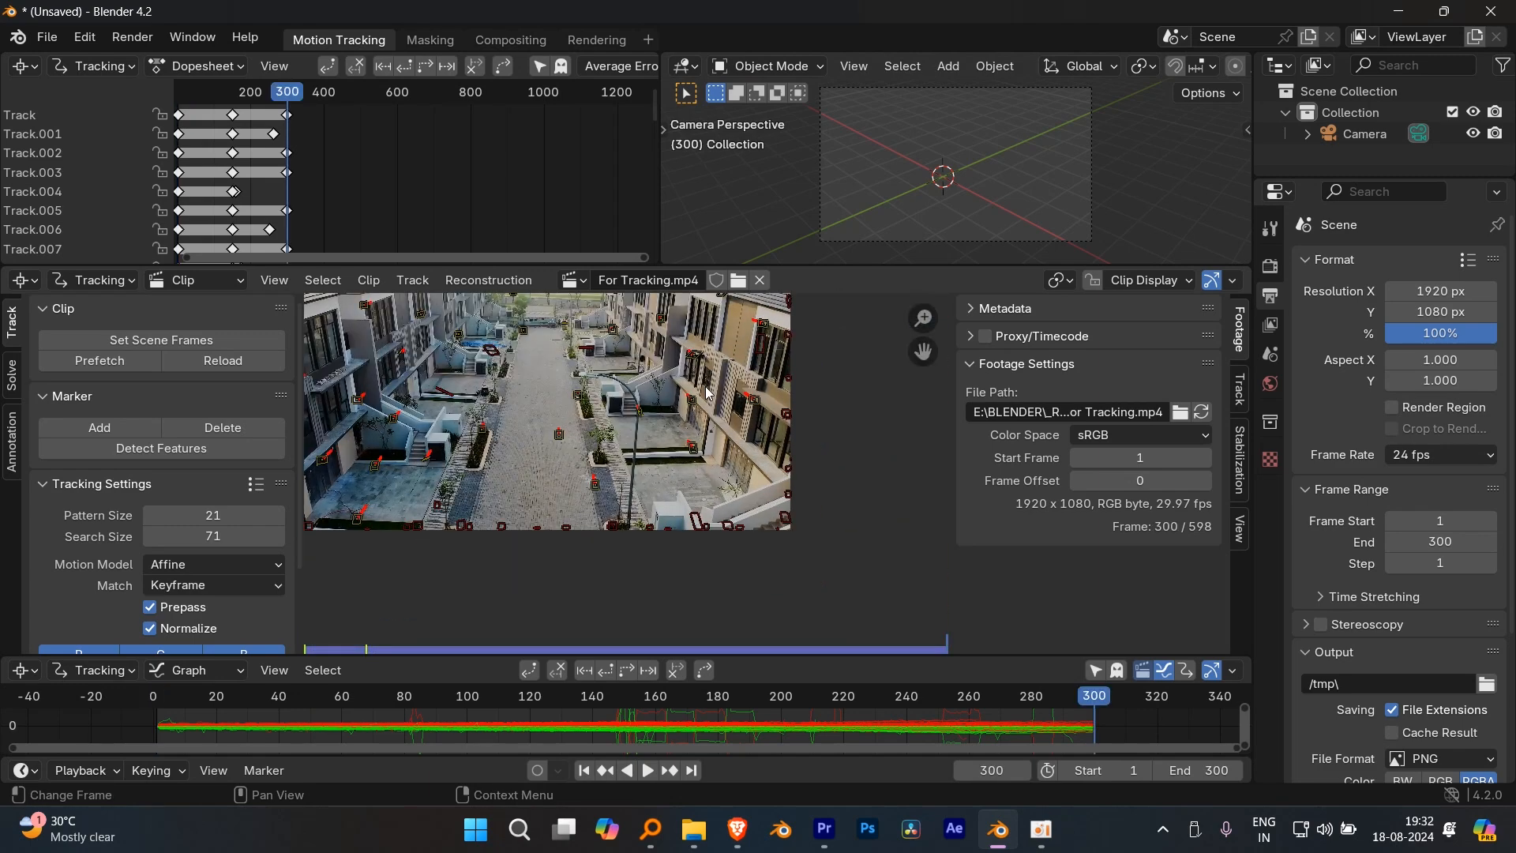
pyautogui.moveTo(702, 437); pyautogui.dragTo(779, 408, button='middle')
pyautogui.press('b')
pyautogui.moveTo(912, 525); pyautogui.dragTo(467, 459)
pyautogui.moveTo(764, 459); pyautogui.dragTo(629, 588, button='middle')
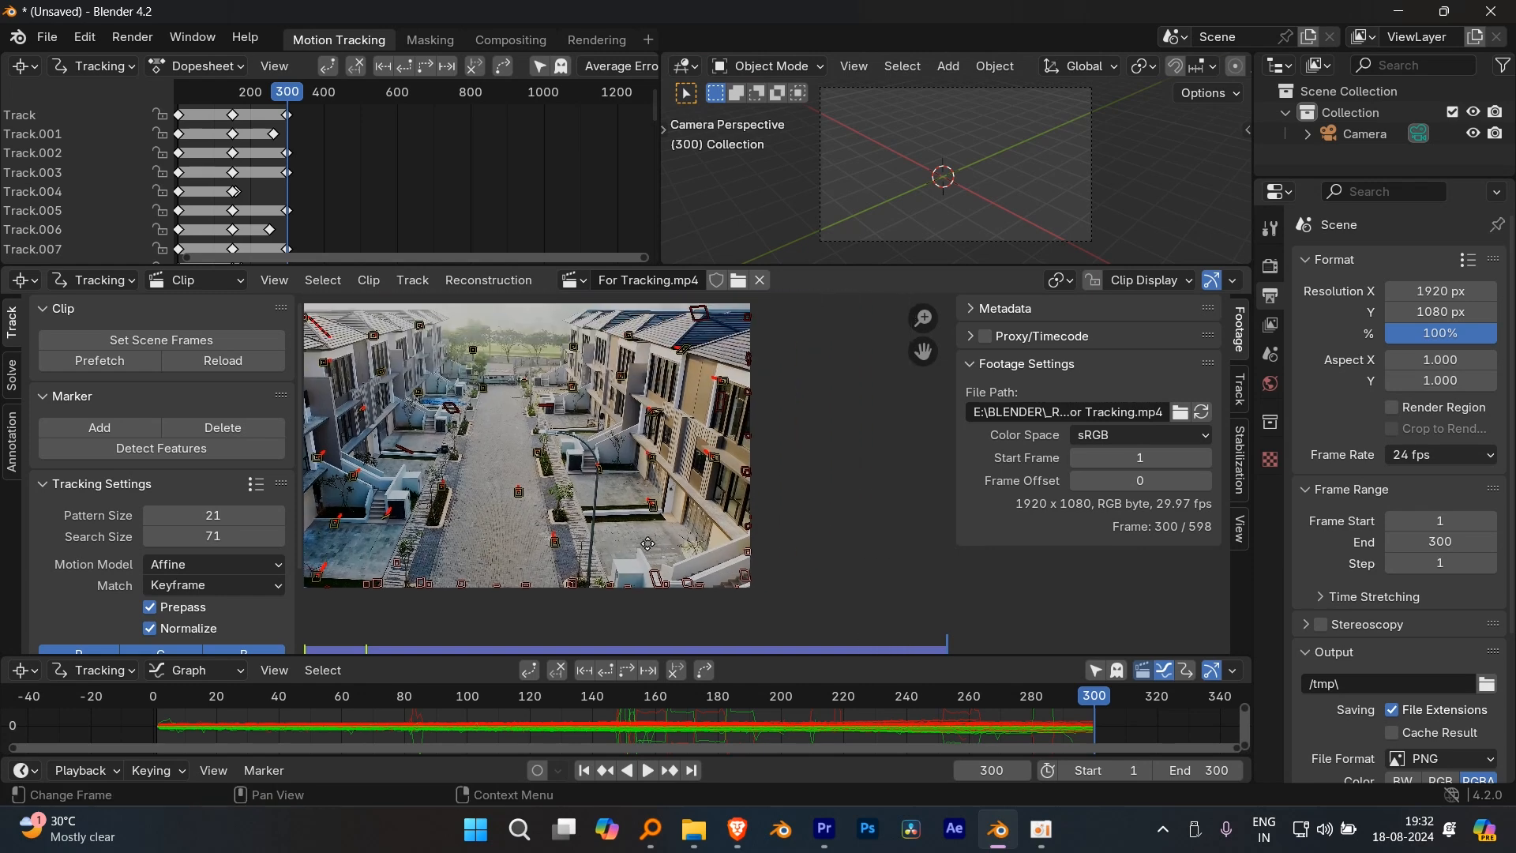
pyautogui.press('b')
pyautogui.moveTo(818, 586); pyautogui.dragTo(714, 346)
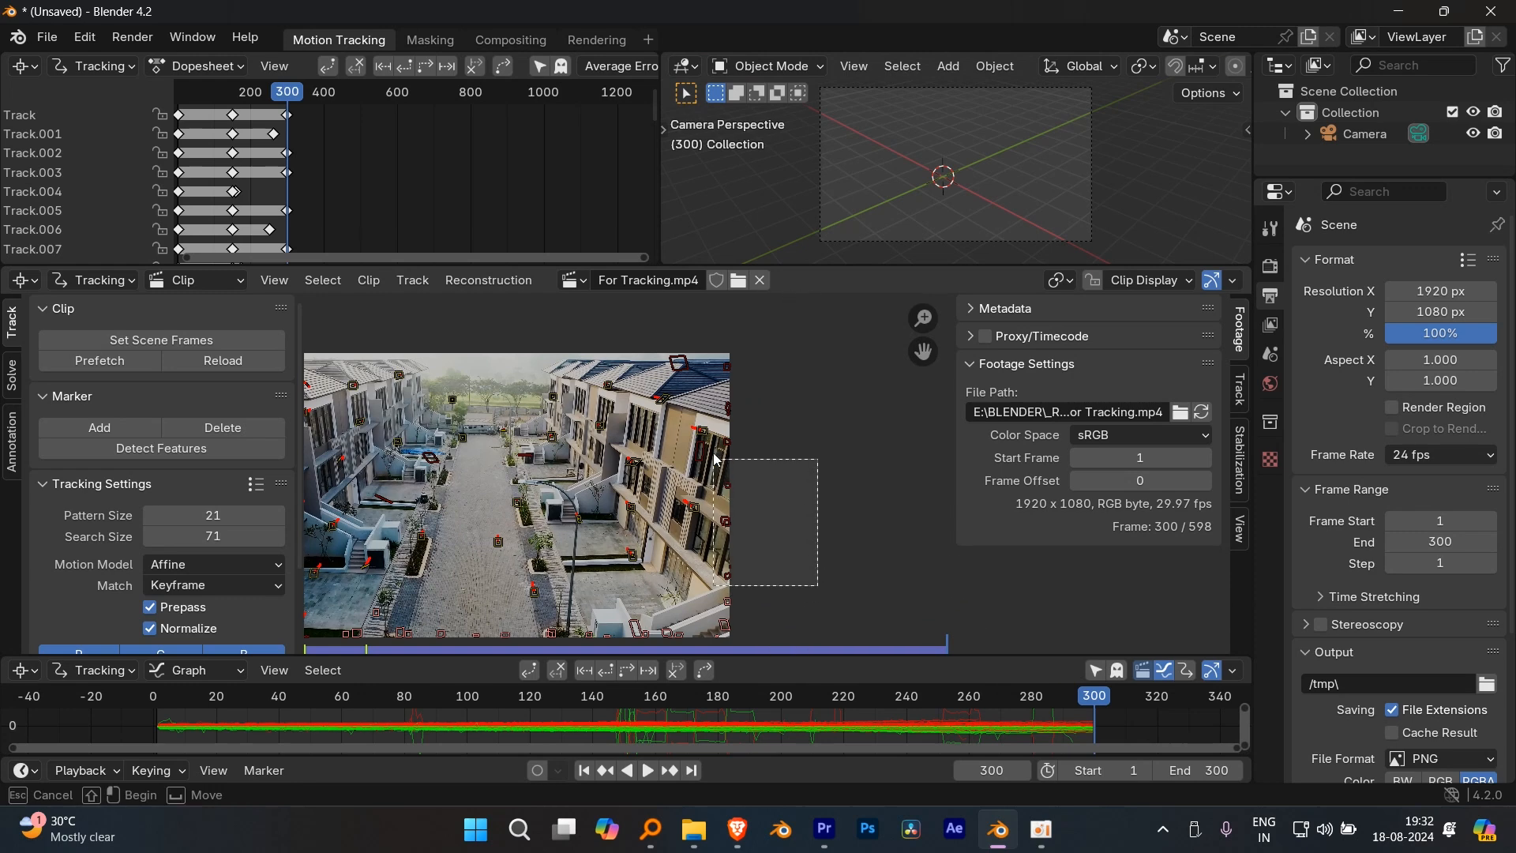
pyautogui.press('x')
pyautogui.click(707, 340)
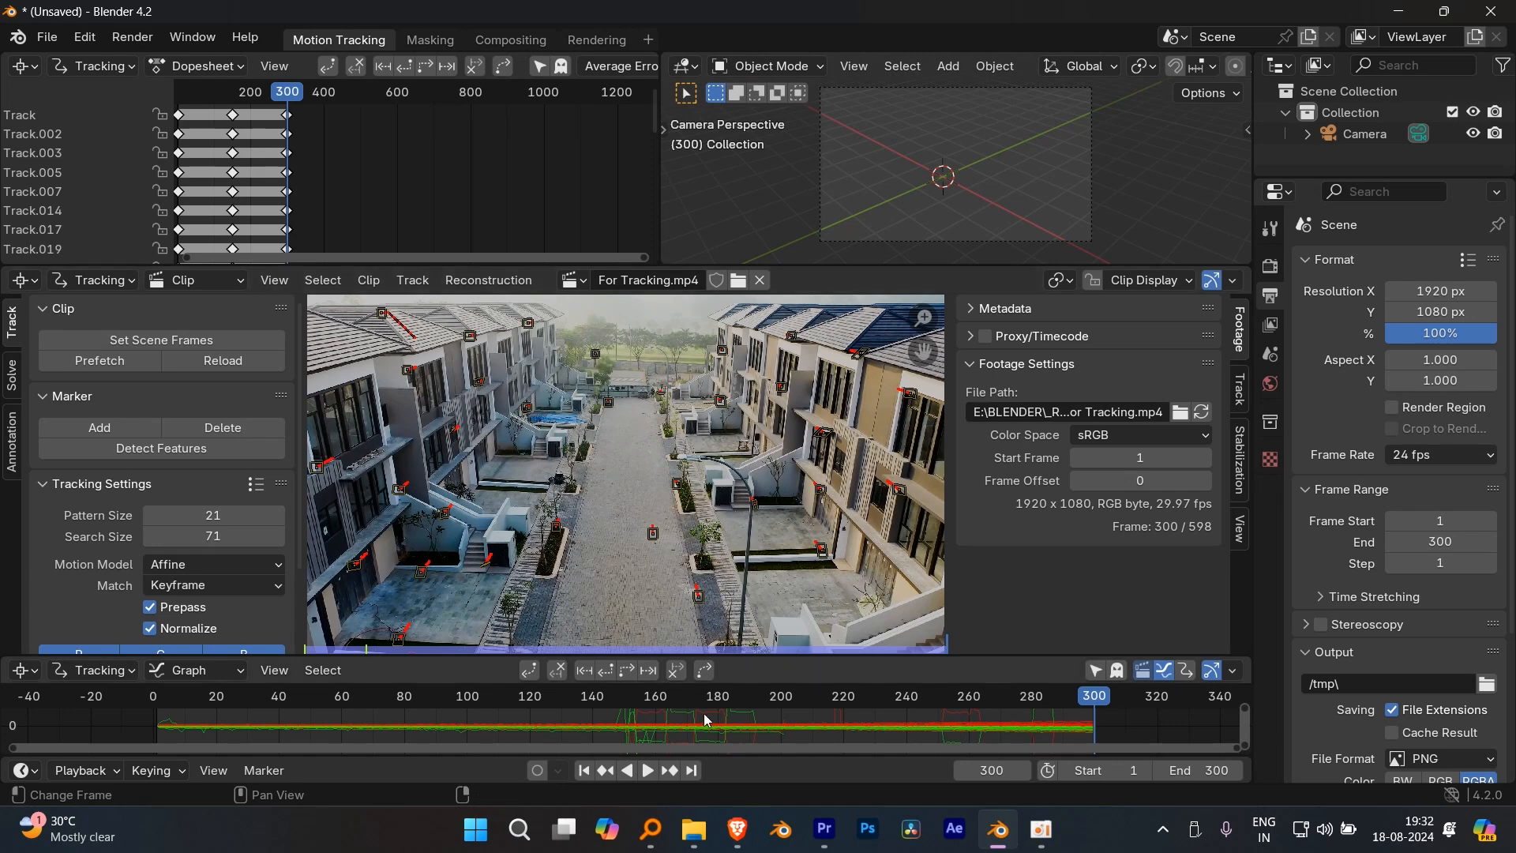
# - Enlarge the tracking graph, select the curve spiking near frame 218, and delete the spiking tracks, including the marker on the left house's roof
pyautogui.moveTo(687, 662); pyautogui.dragTo(685, 648)
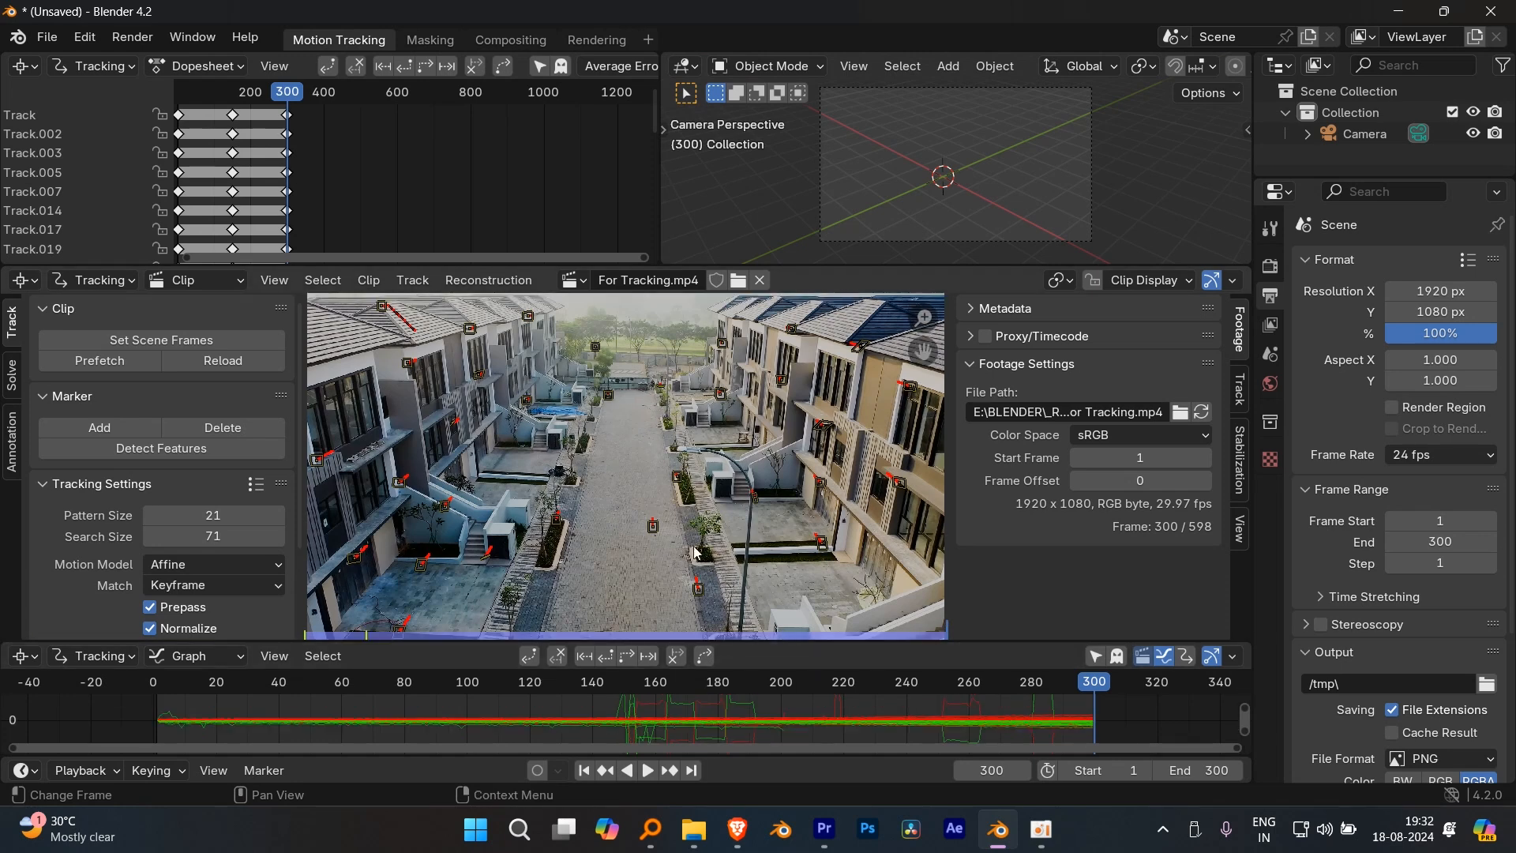
pyautogui.hotkey('ctrl', 'space')
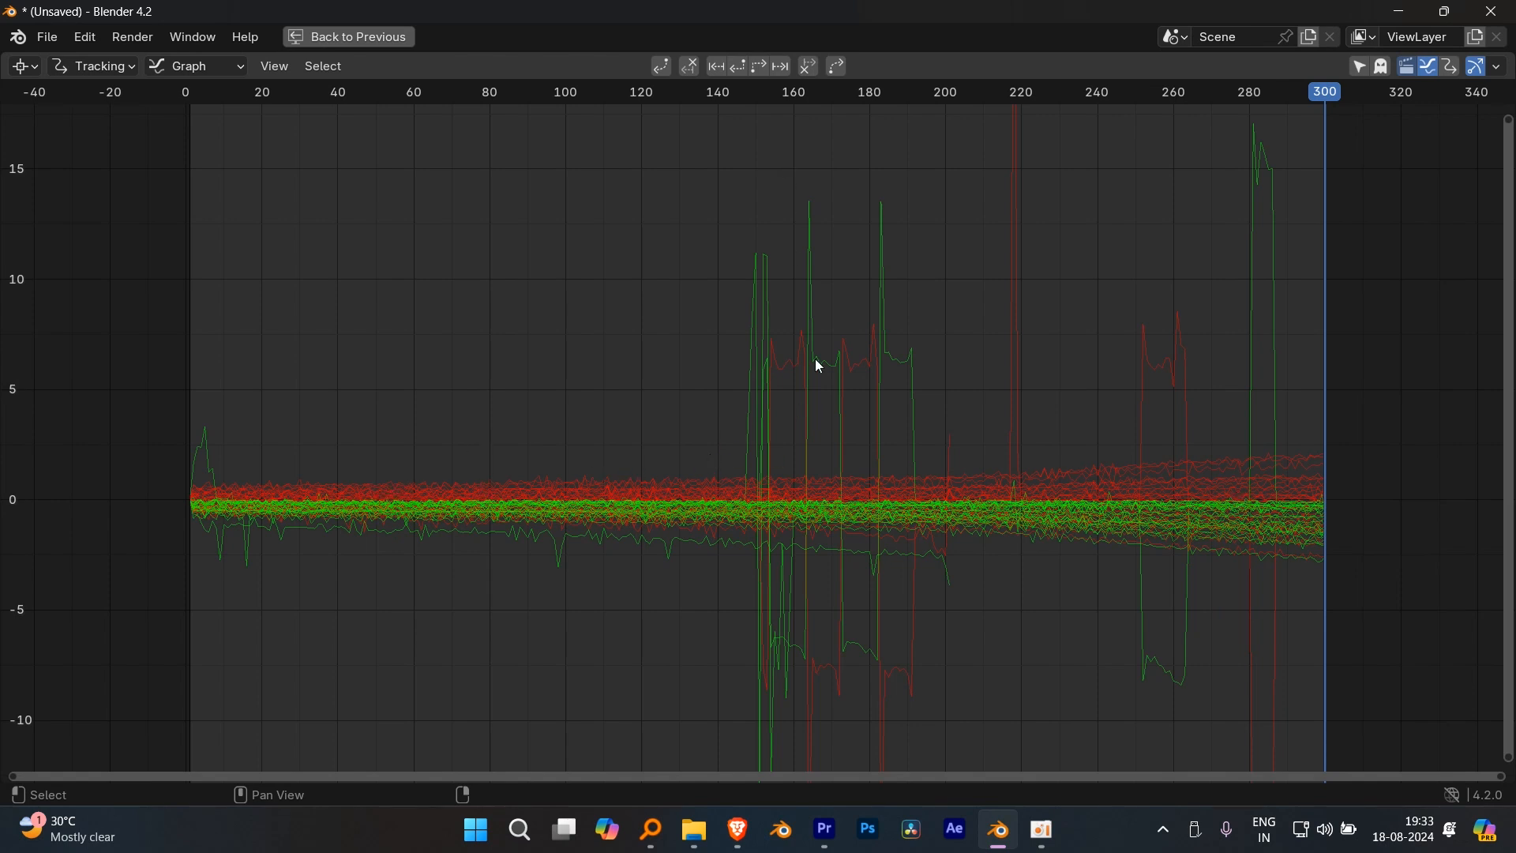
pyautogui.click(1016, 233)
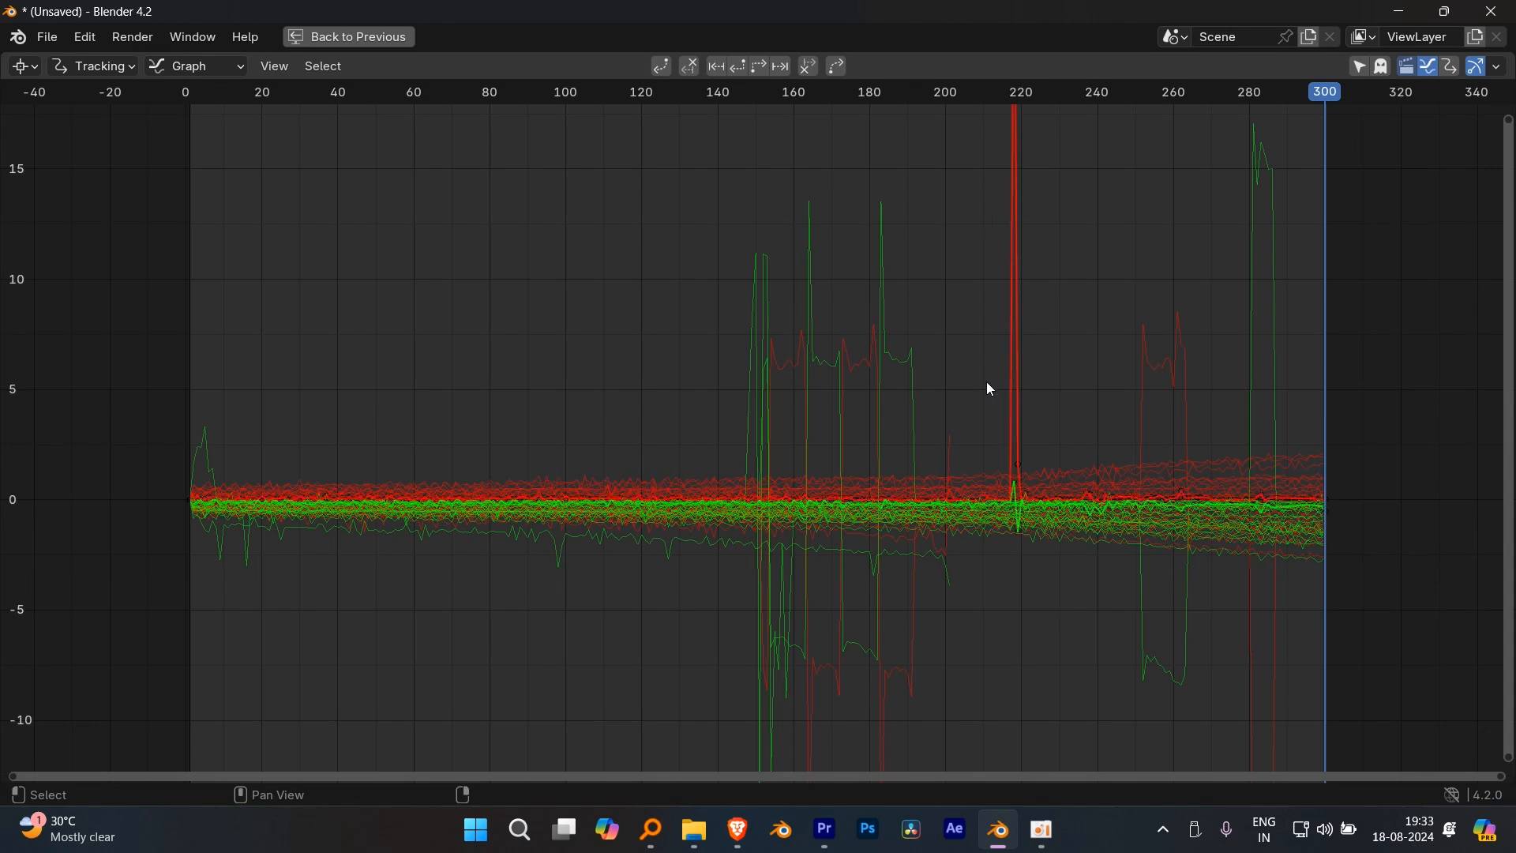
pyautogui.press('`')
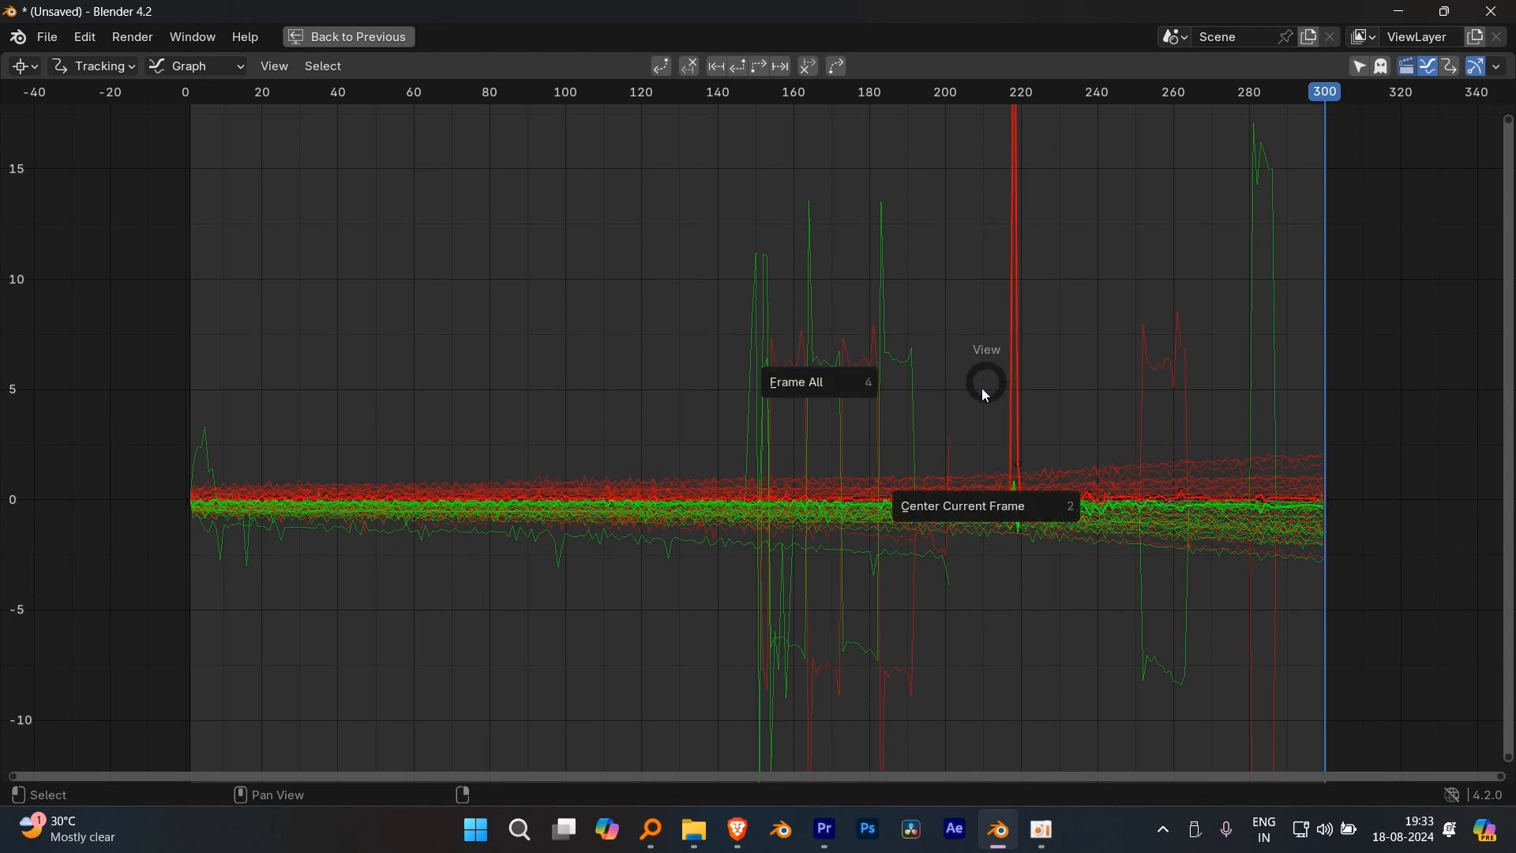
pyautogui.hotkey('ctrl', 'space')
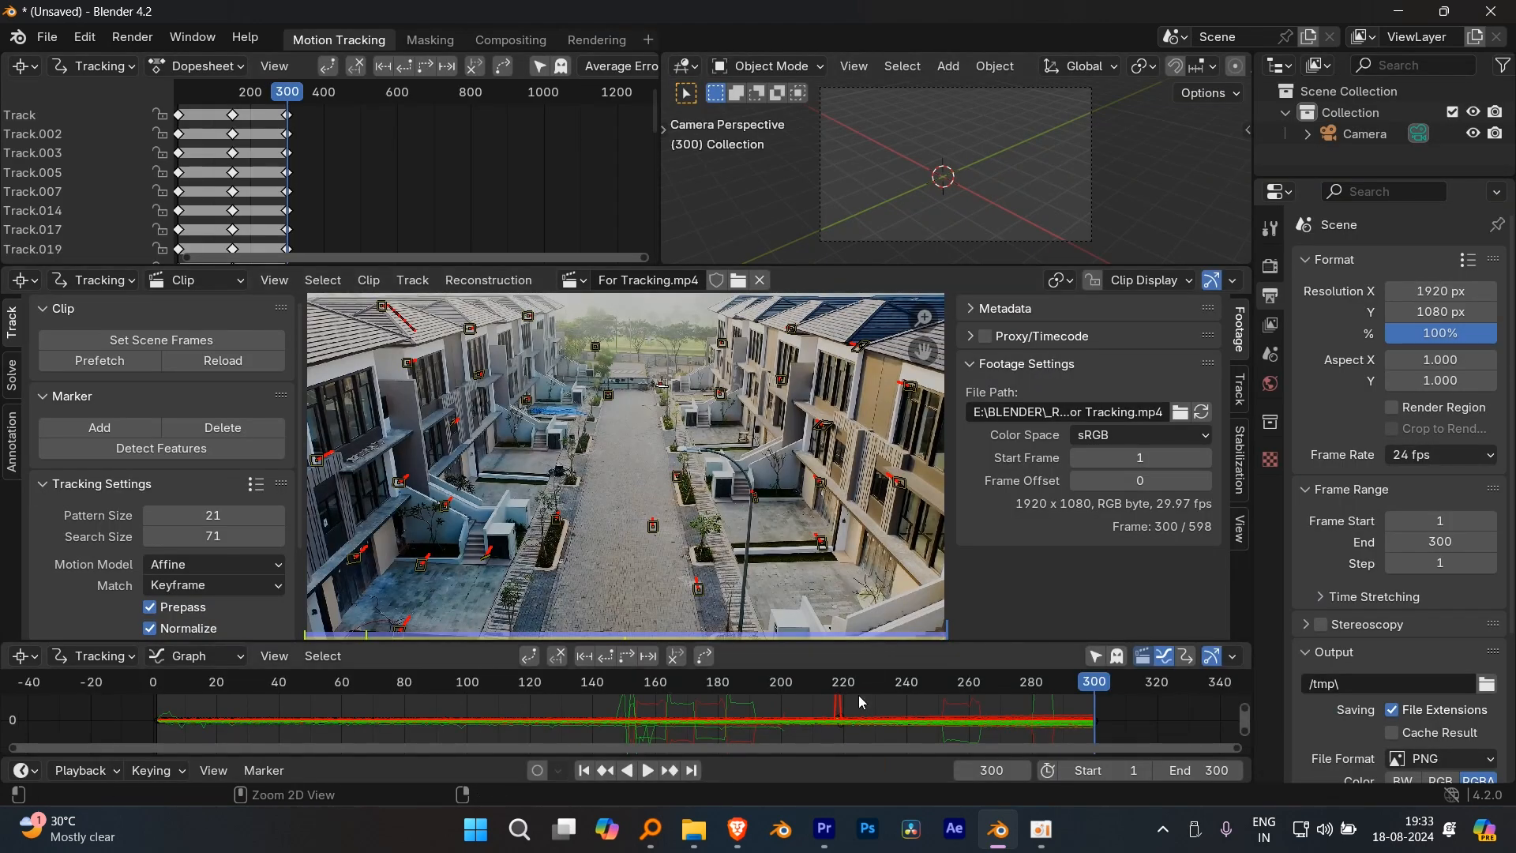
pyautogui.hotkey('ctrl', 'space')
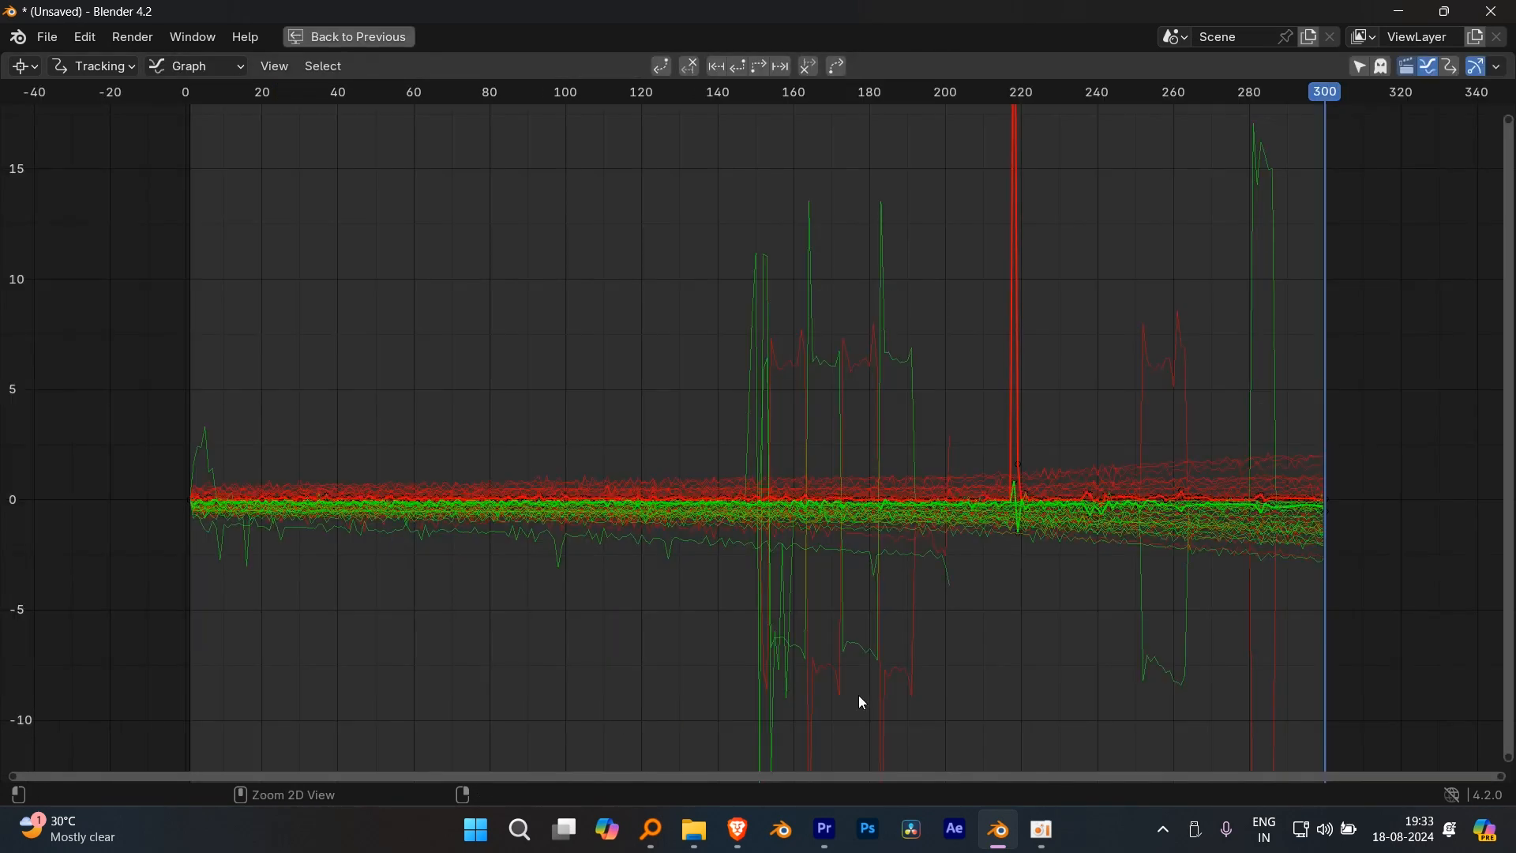
pyautogui.hotkey('ctrl', 'space')
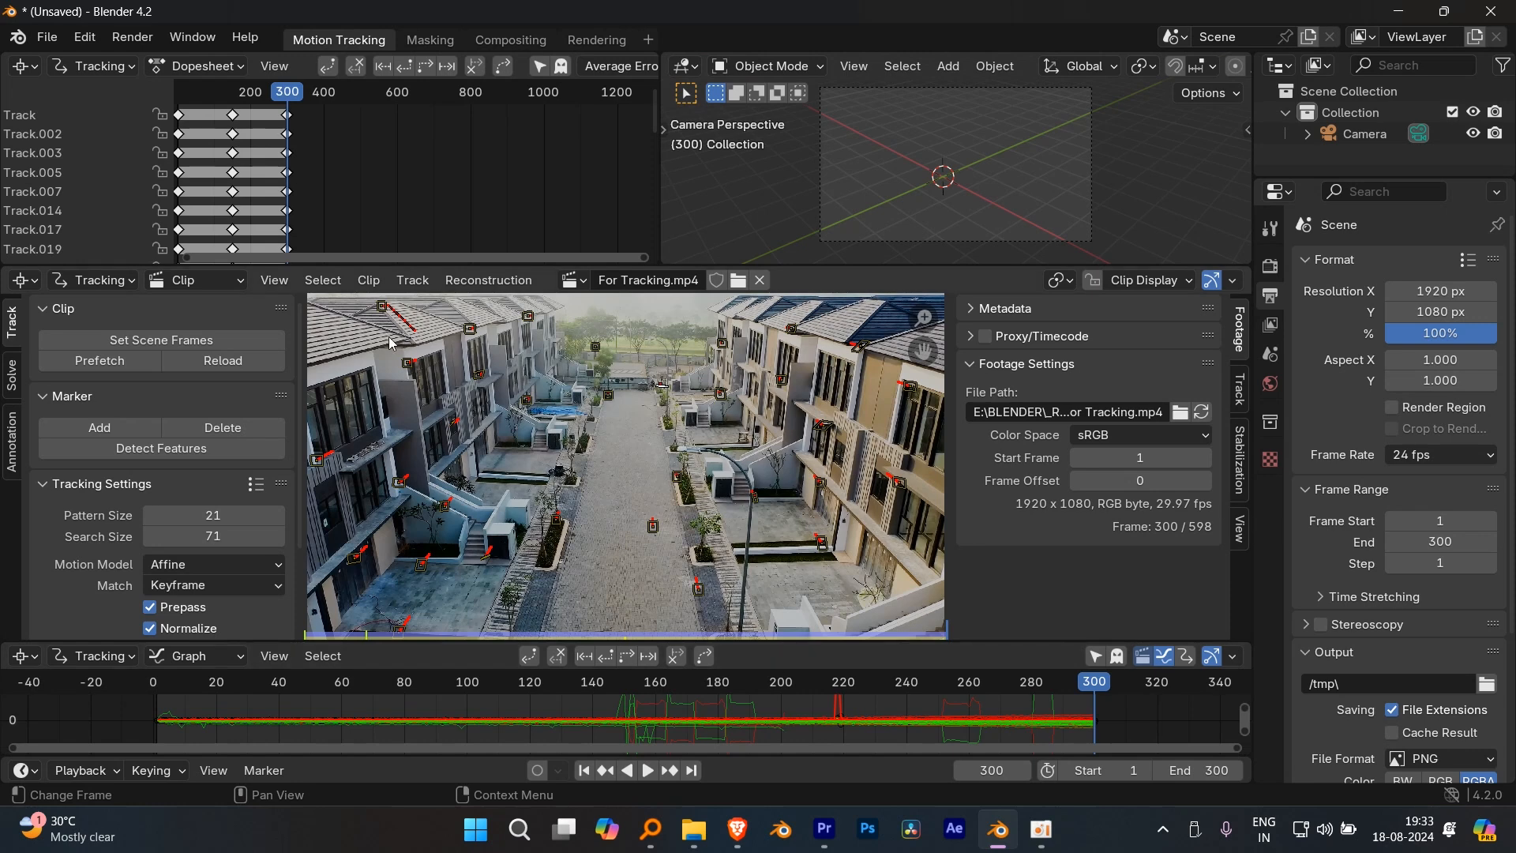
pyautogui.click(382, 305)
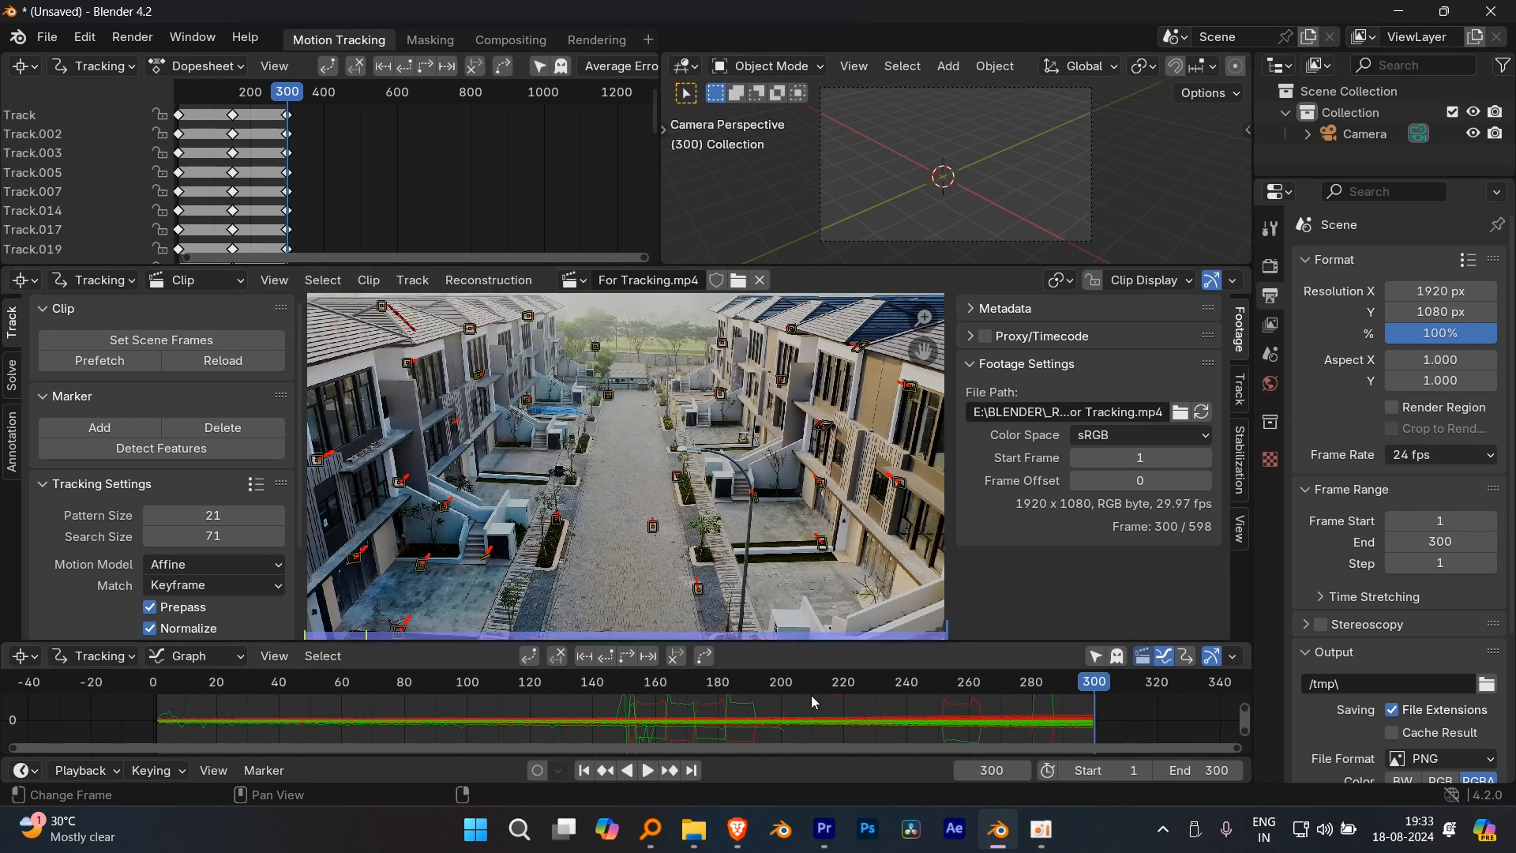
pyautogui.press('x')
pyautogui.click(745, 470)
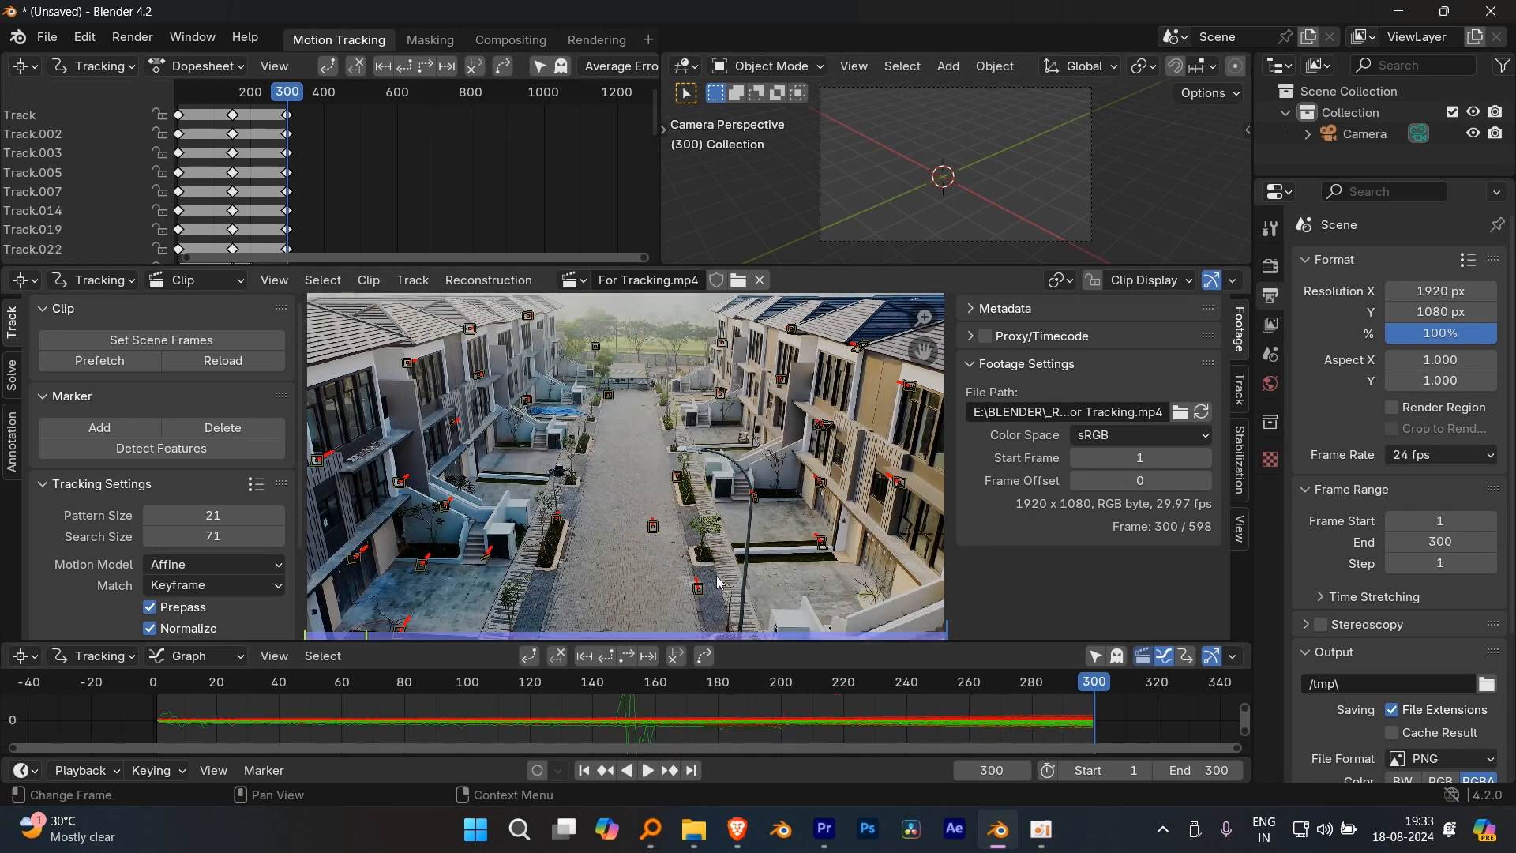
# - Select the curve that spikes around frame 154 and delete its marker beside the left house's stairs
pyautogui.moveTo(632, 695)
pyautogui.mouseDown()
pyautogui.moveTo(646, 699)
pyautogui.moveTo(612, 677)
pyautogui.moveTo(652, 680)
pyautogui.moveTo(636, 681)
pyautogui.mouseUp()
pyautogui.press('x')
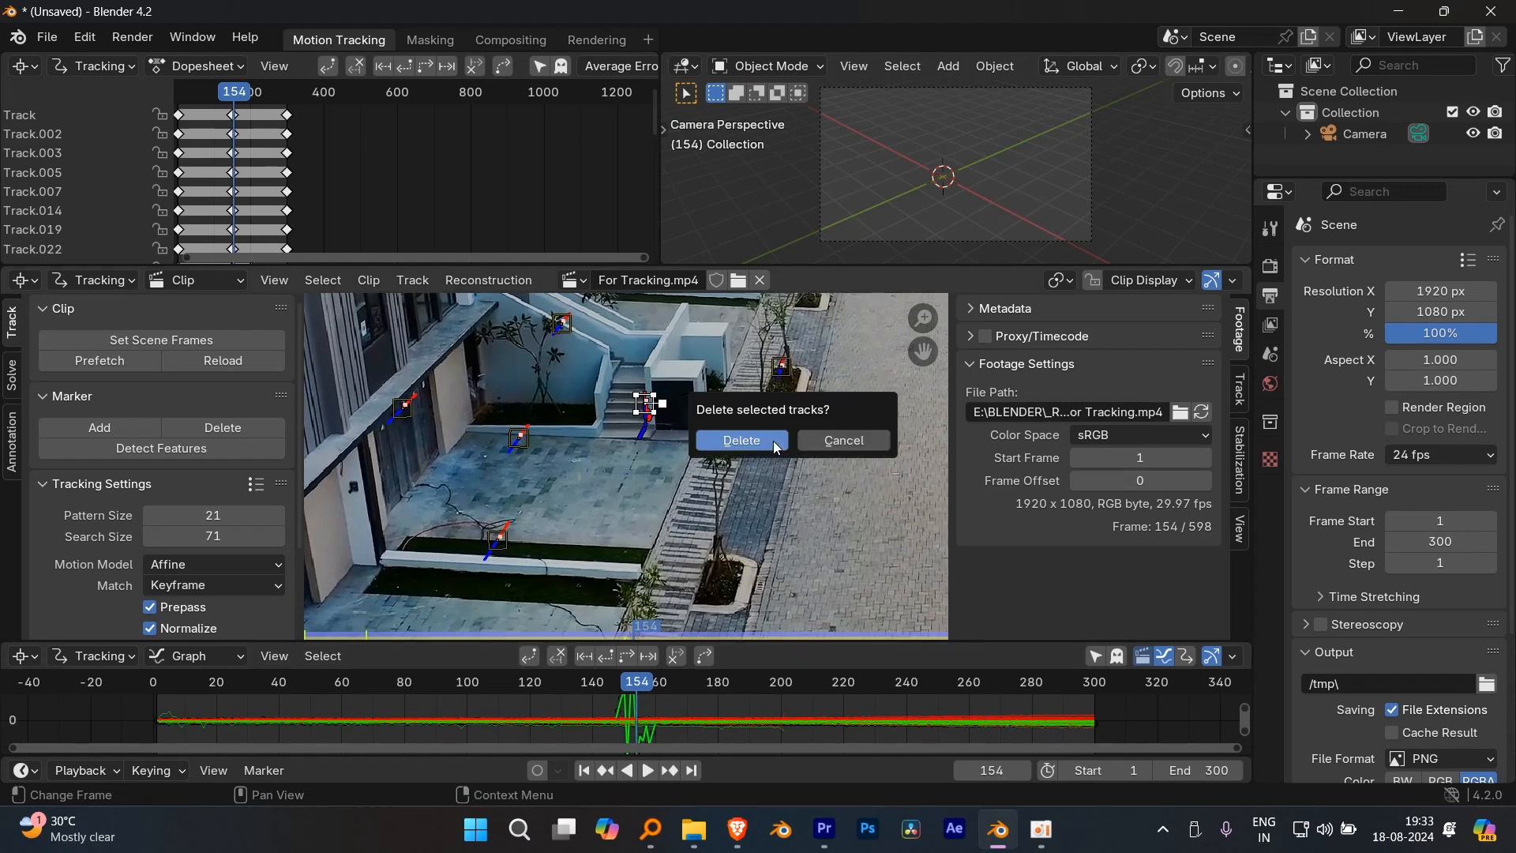
pyautogui.click(774, 444)
# - Check the selected courtyard-wall marker from frame 1 through frame 202 and delete its track, whose curve breaks off near frame 200
pyautogui.hotkey('shift', 'Left')
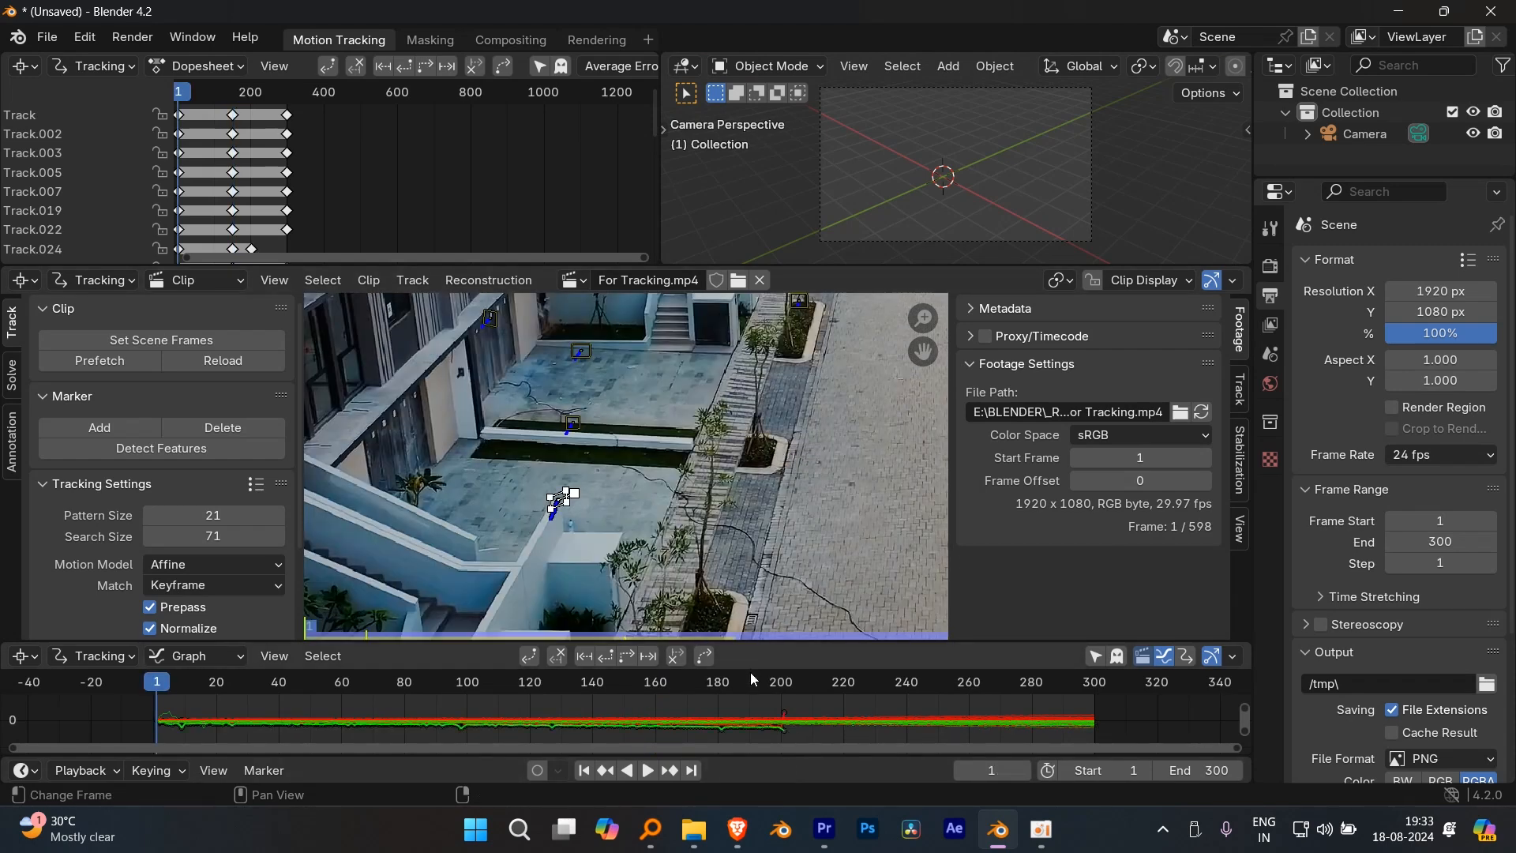
pyautogui.click(827, 682)
pyautogui.moveTo(828, 682); pyautogui.dragTo(681, 682)
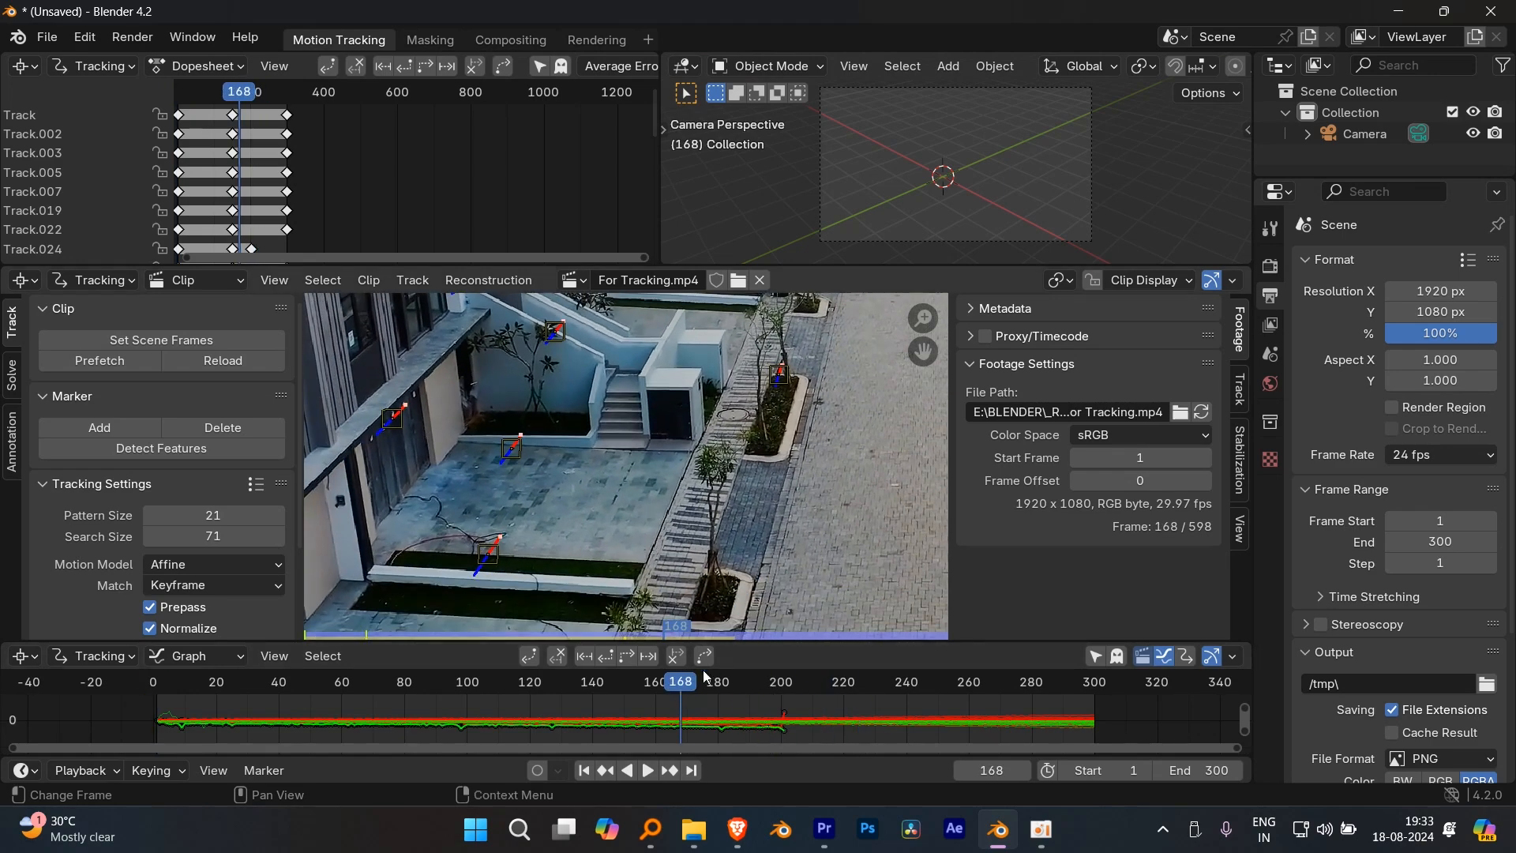
pyautogui.moveTo(770, 583); pyautogui.dragTo(761, 468, button='middle')
pyautogui.moveTo(685, 683); pyautogui.dragTo(787, 682)
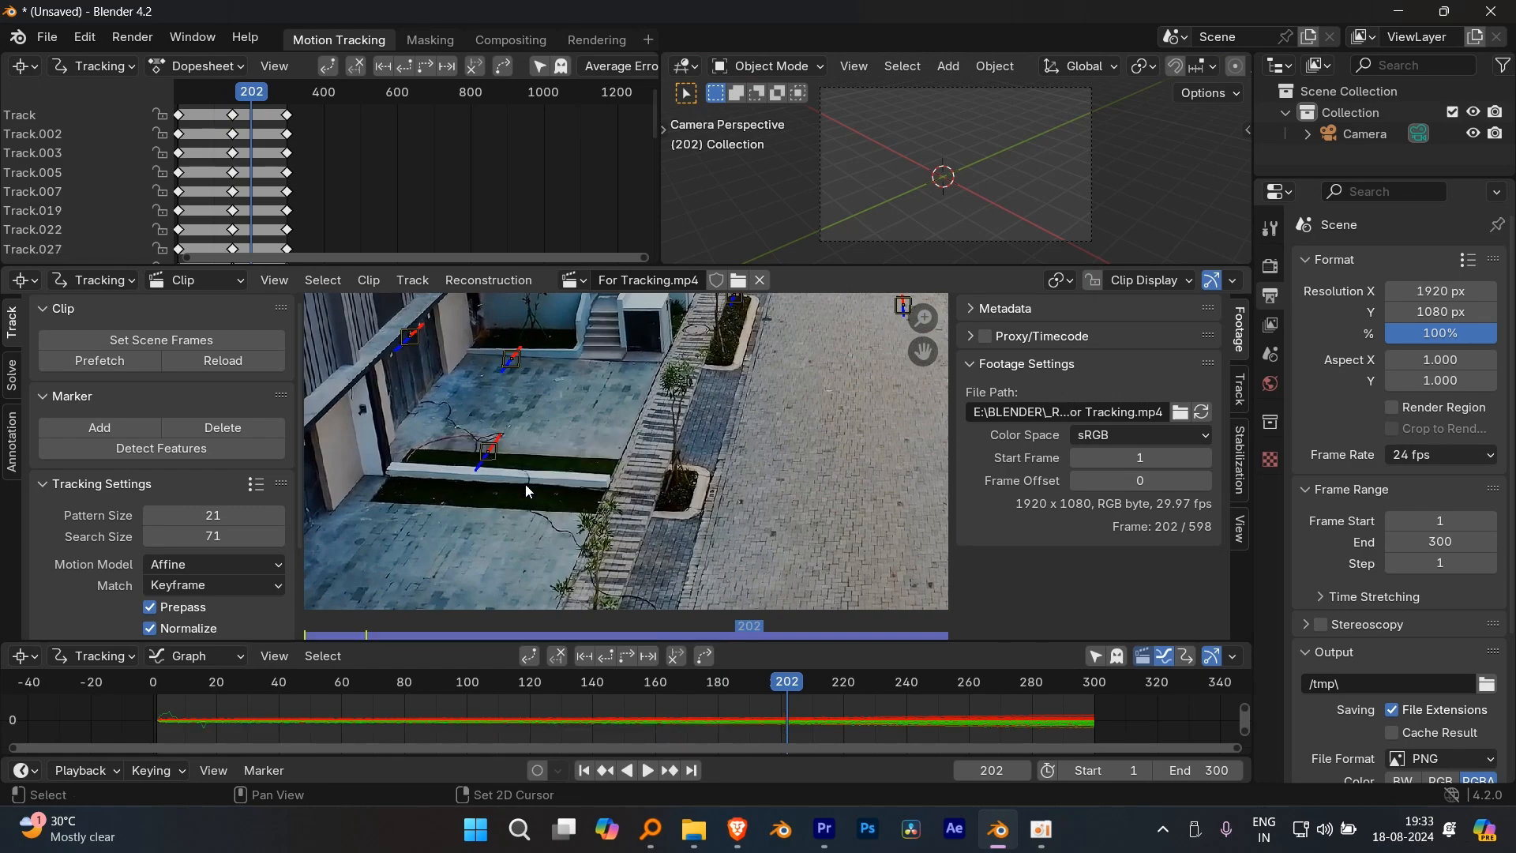
# - Play the footage from frame 1 with the whole image shown, and inspect the remaining markers along the street at frame 1
pyautogui.hotkey('shift', 'Left')
pyautogui.press('space')
pyautogui.press('f')
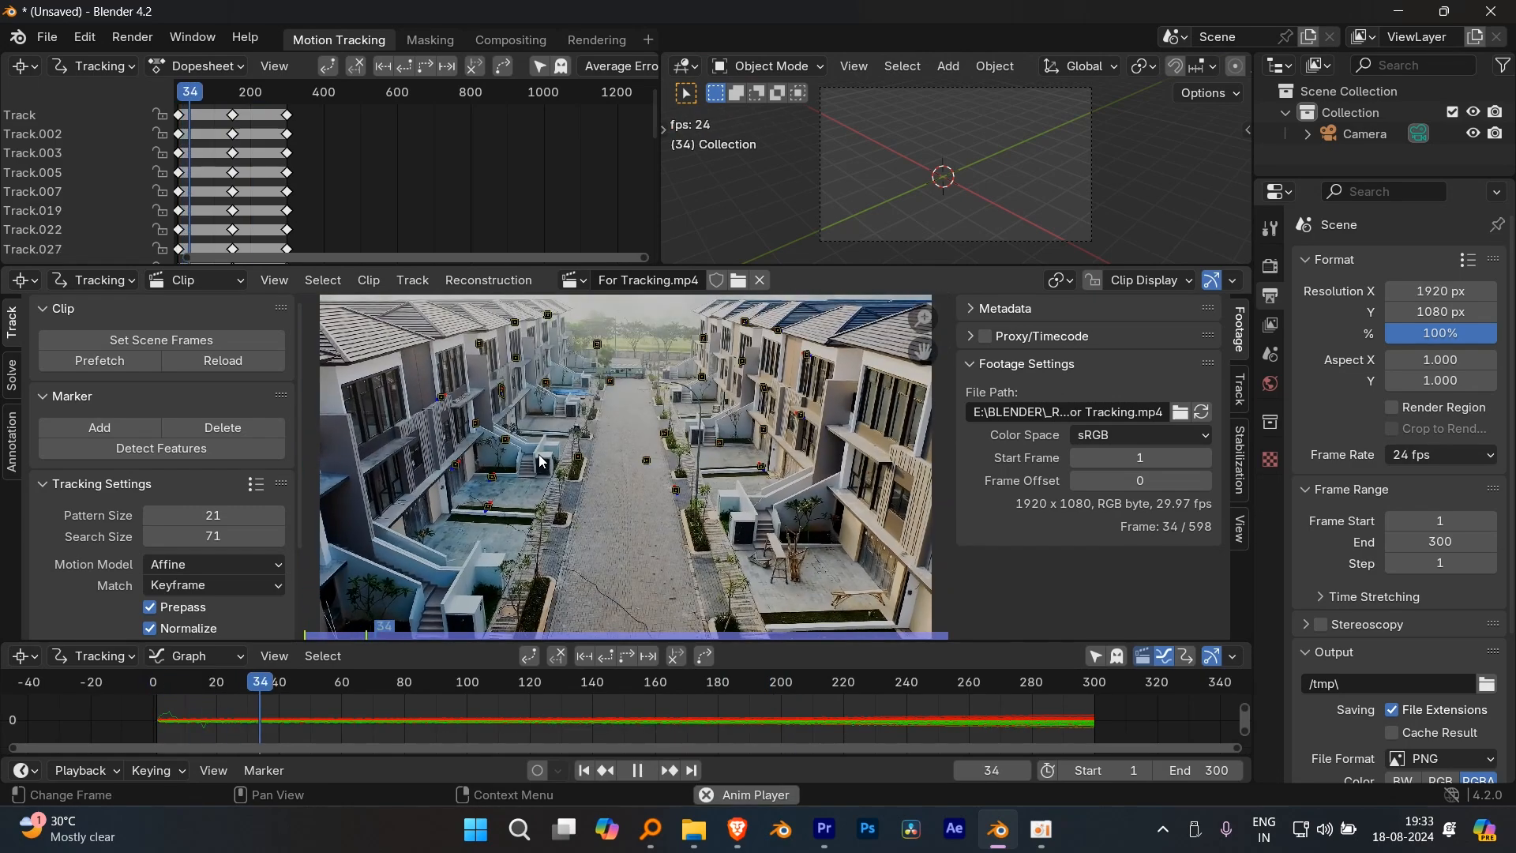
pyautogui.moveTo(419, 711); pyautogui.dragTo(542, 703)
pyautogui.hotkey('shift', 'Left')
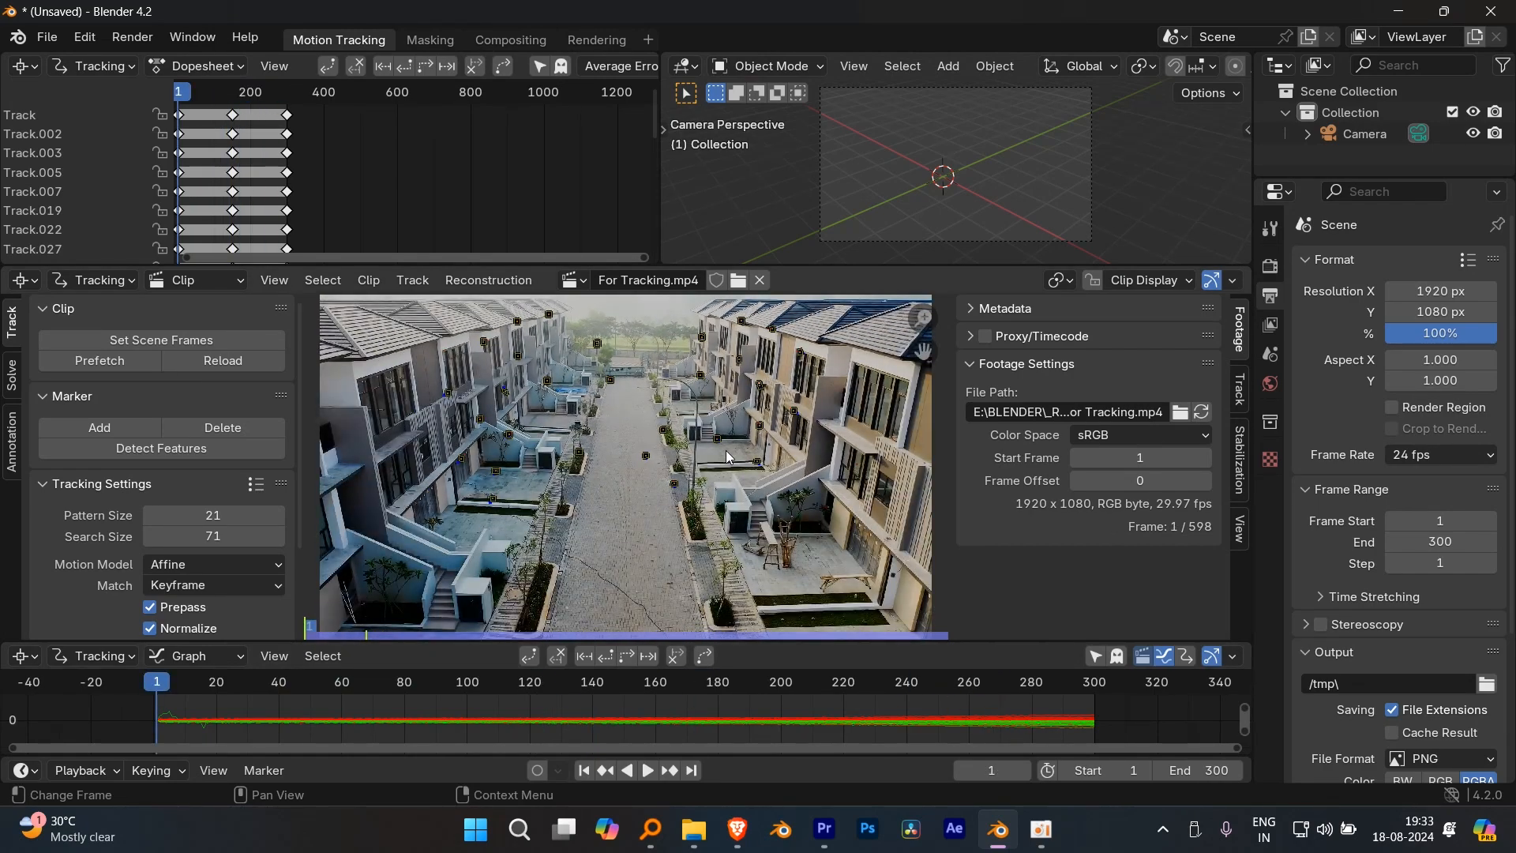
pyautogui.scroll(5, 726, 450)
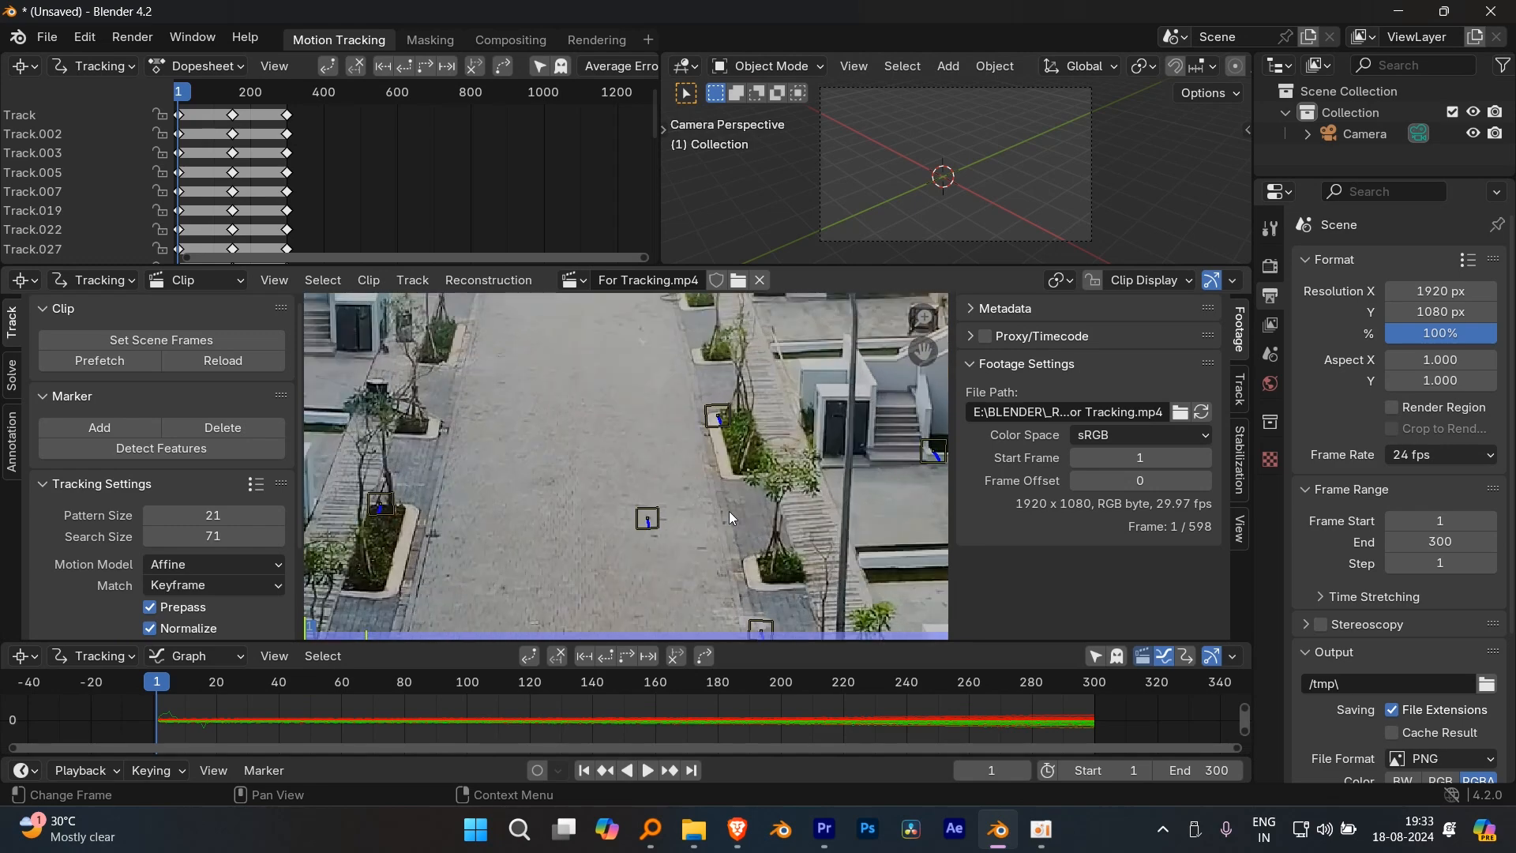
# - Select the marker in the middle of the street paving, show its track settings, and try shifting the marker slightly
pyautogui.scroll(4, 710, 442)
pyautogui.click(657, 429)
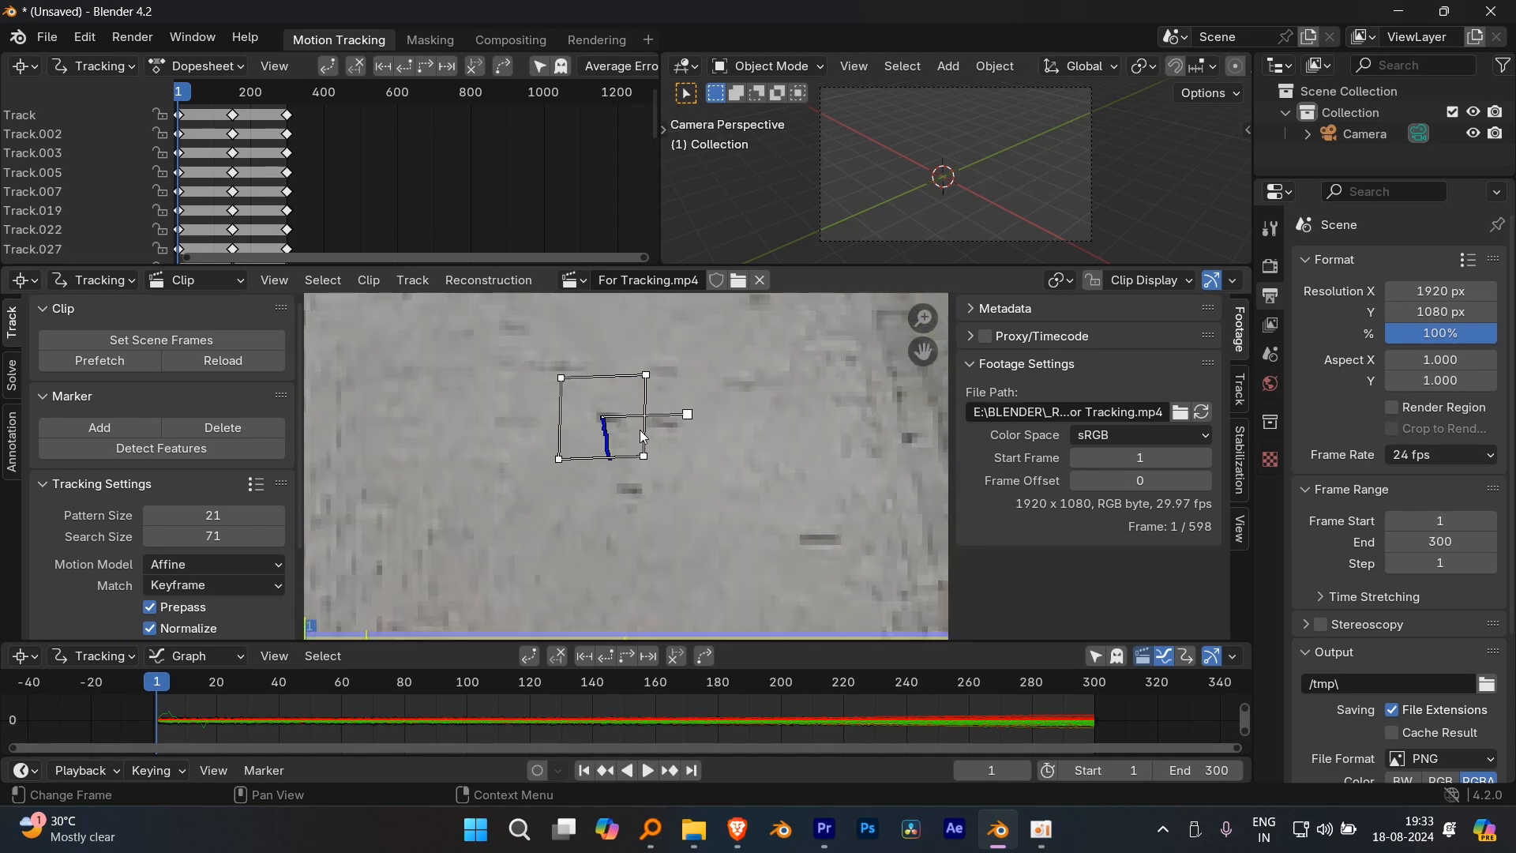
pyautogui.click(1239, 389)
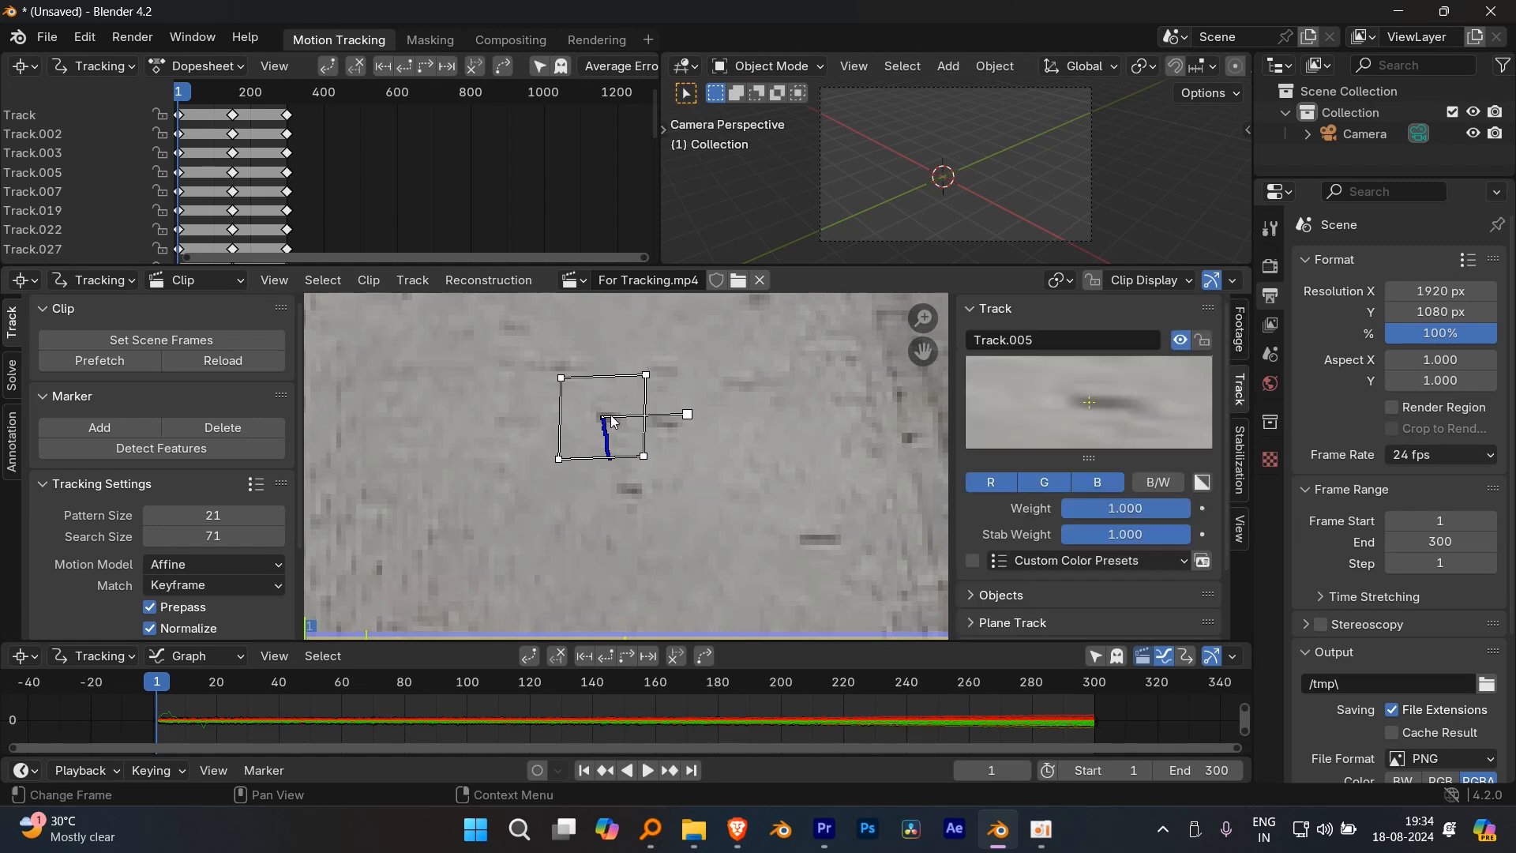
pyautogui.press('g')
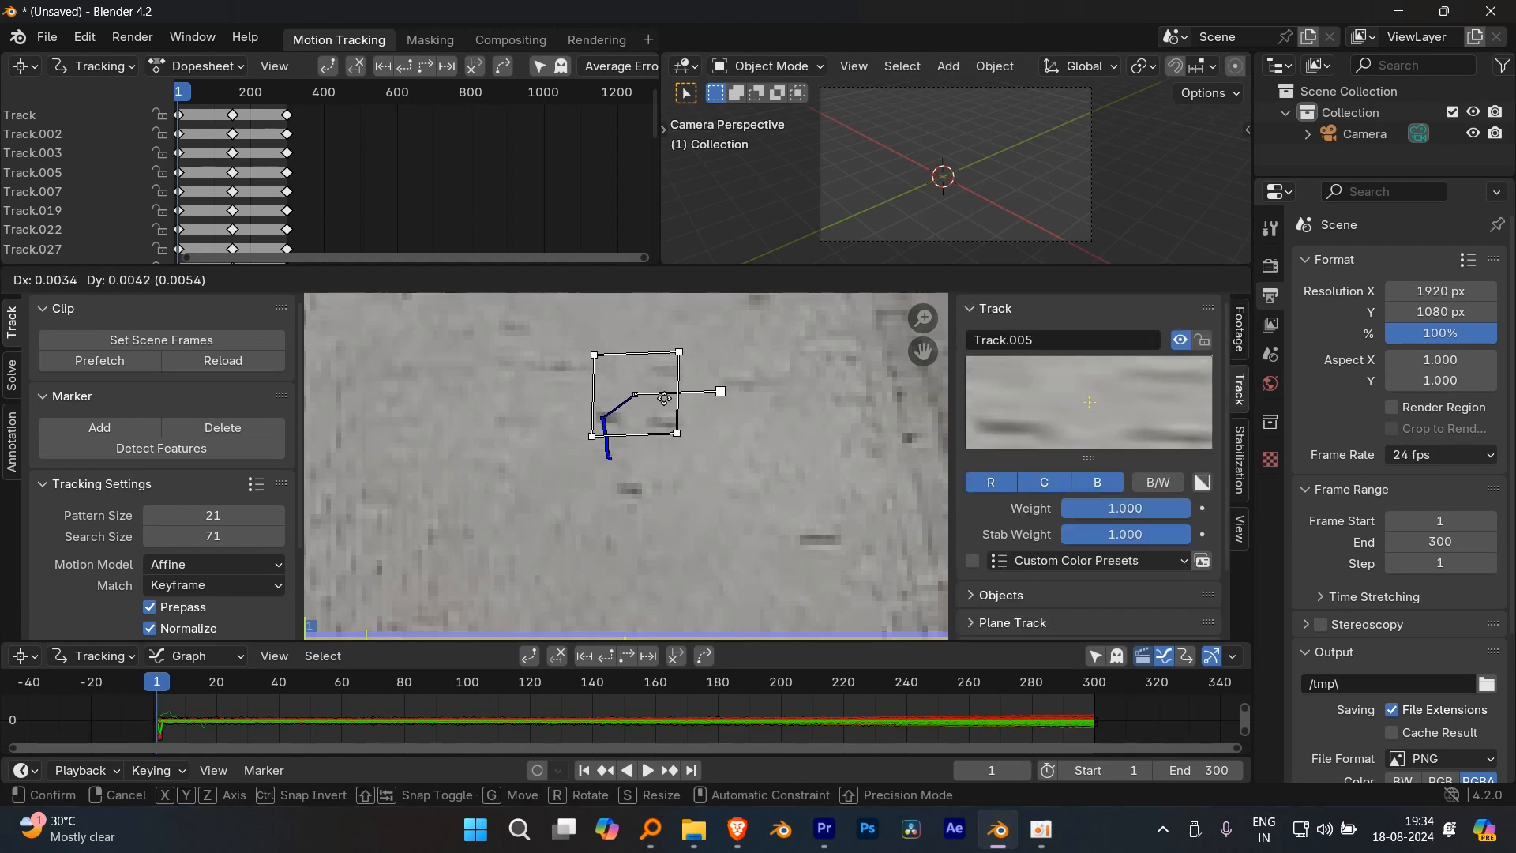
pyautogui.click(623, 423)
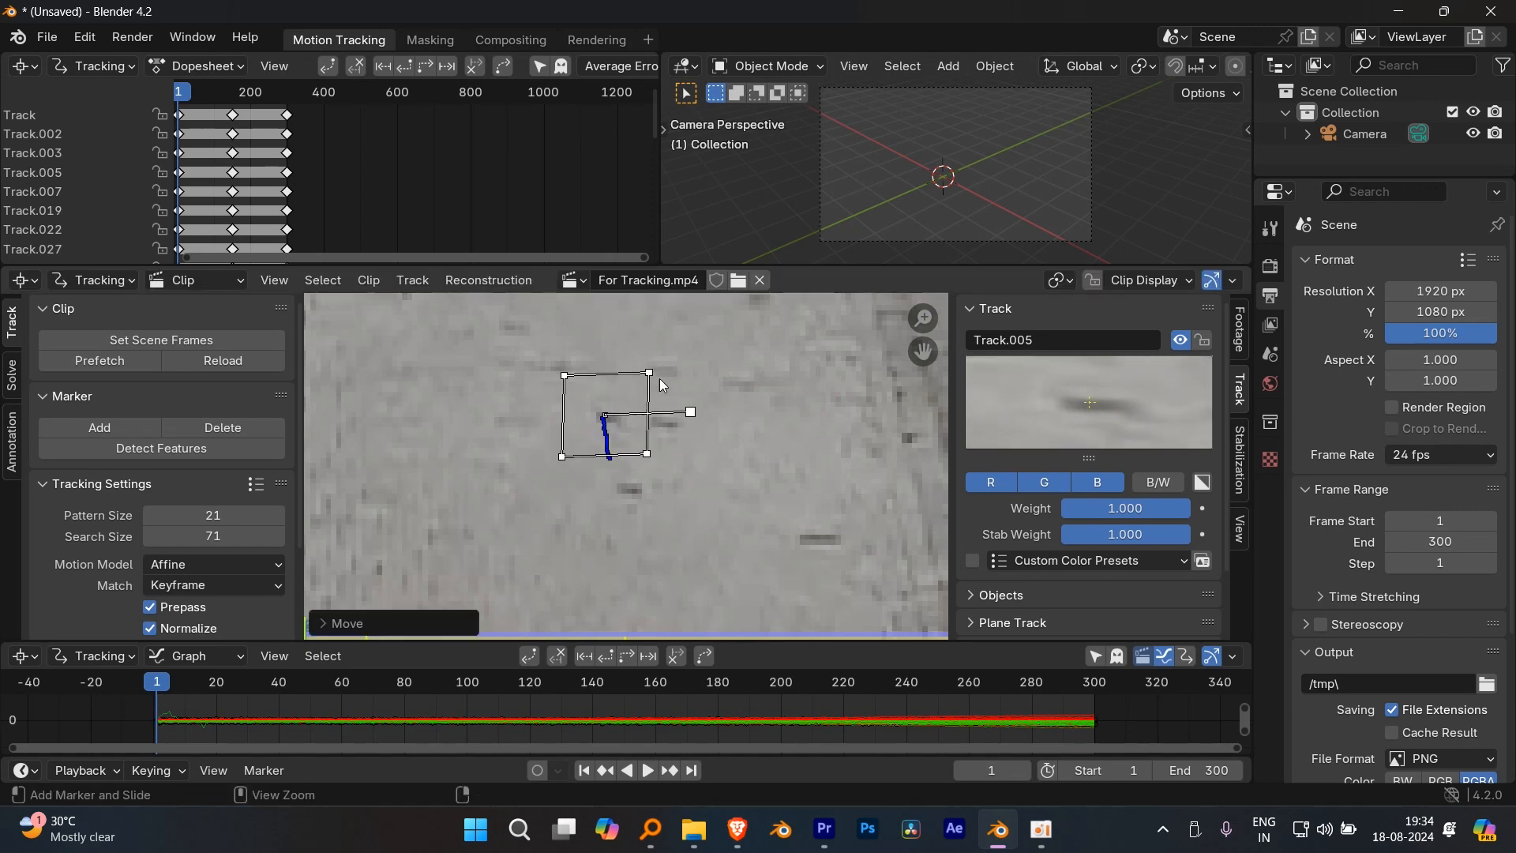
# - Examine the selected street track's colour channels, weight, object list and visibility options
pyautogui.click(1080, 484)
pyautogui.click(1080, 483)
pyautogui.click(1049, 481)
pyautogui.click(983, 479)
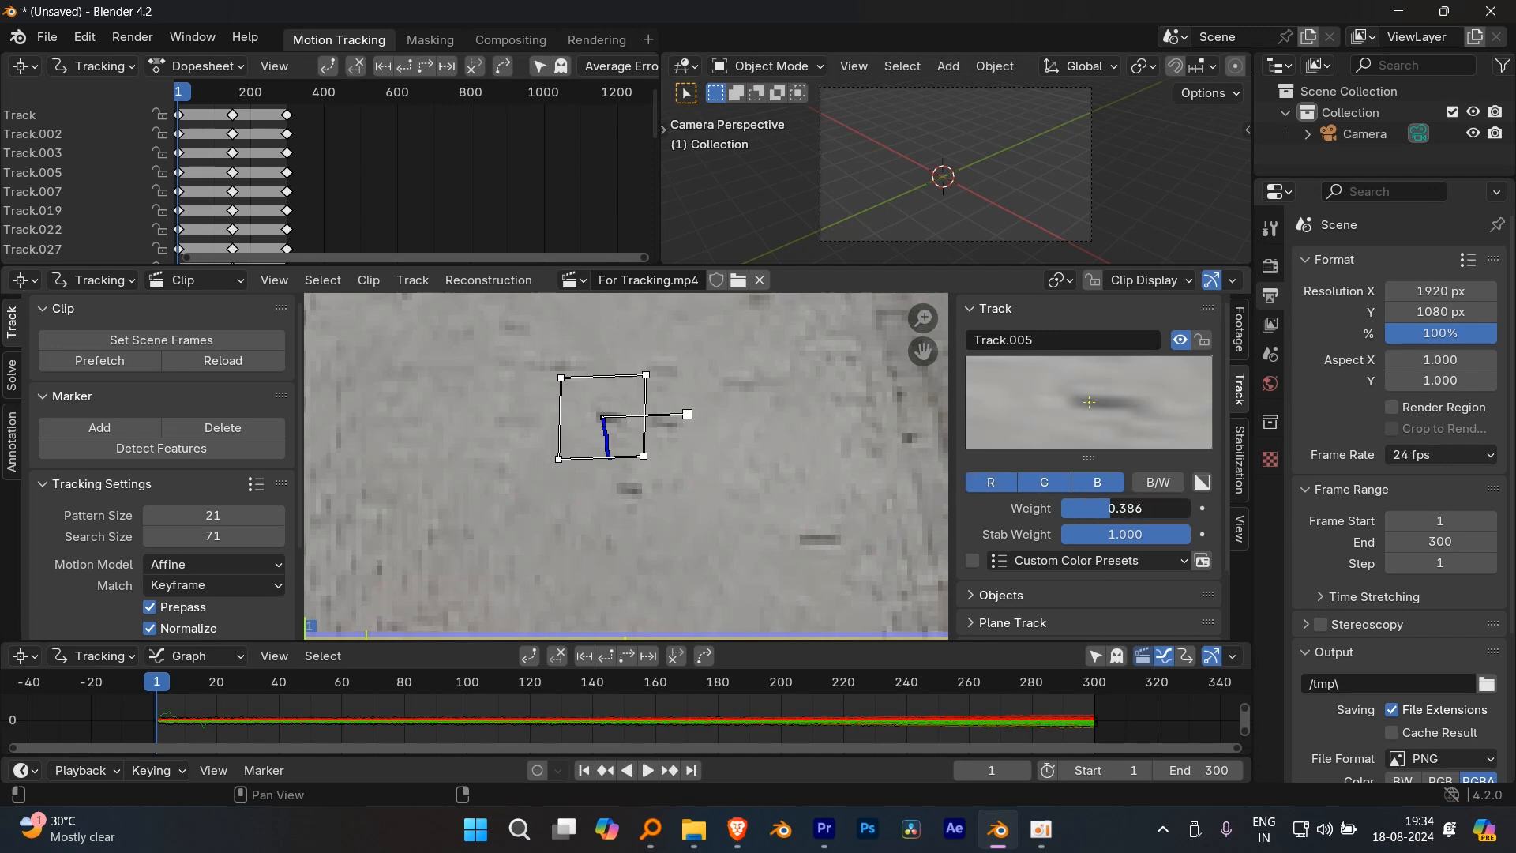
pyautogui.scroll(-3, 1091, 559)
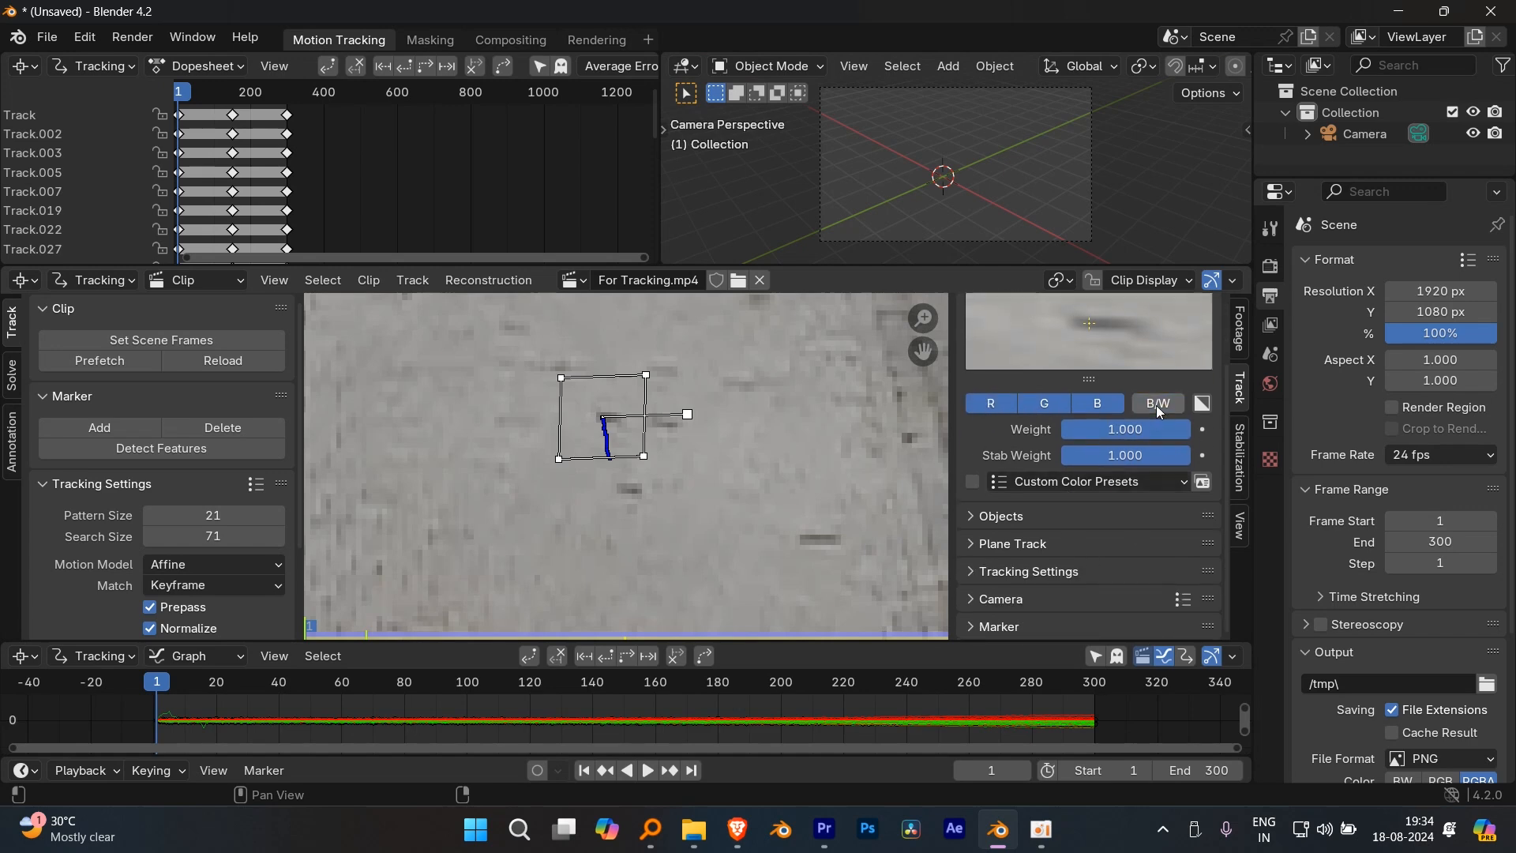
pyautogui.scroll(3, 1155, 405)
pyautogui.scroll(-3, 1140, 582)
pyautogui.click(996, 516)
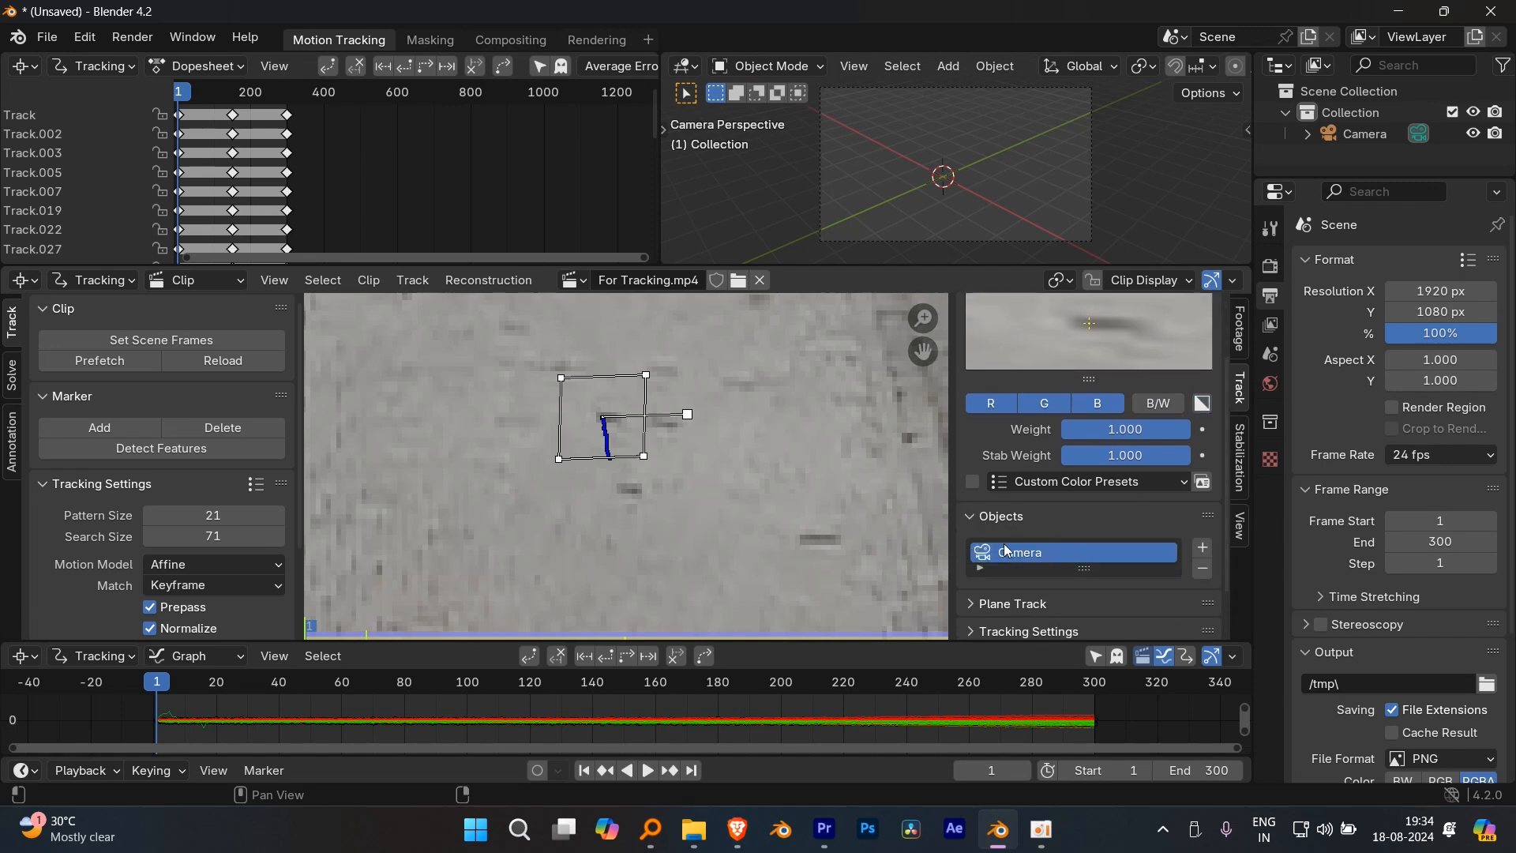
pyautogui.click(976, 522)
pyautogui.scroll(3, 1151, 575)
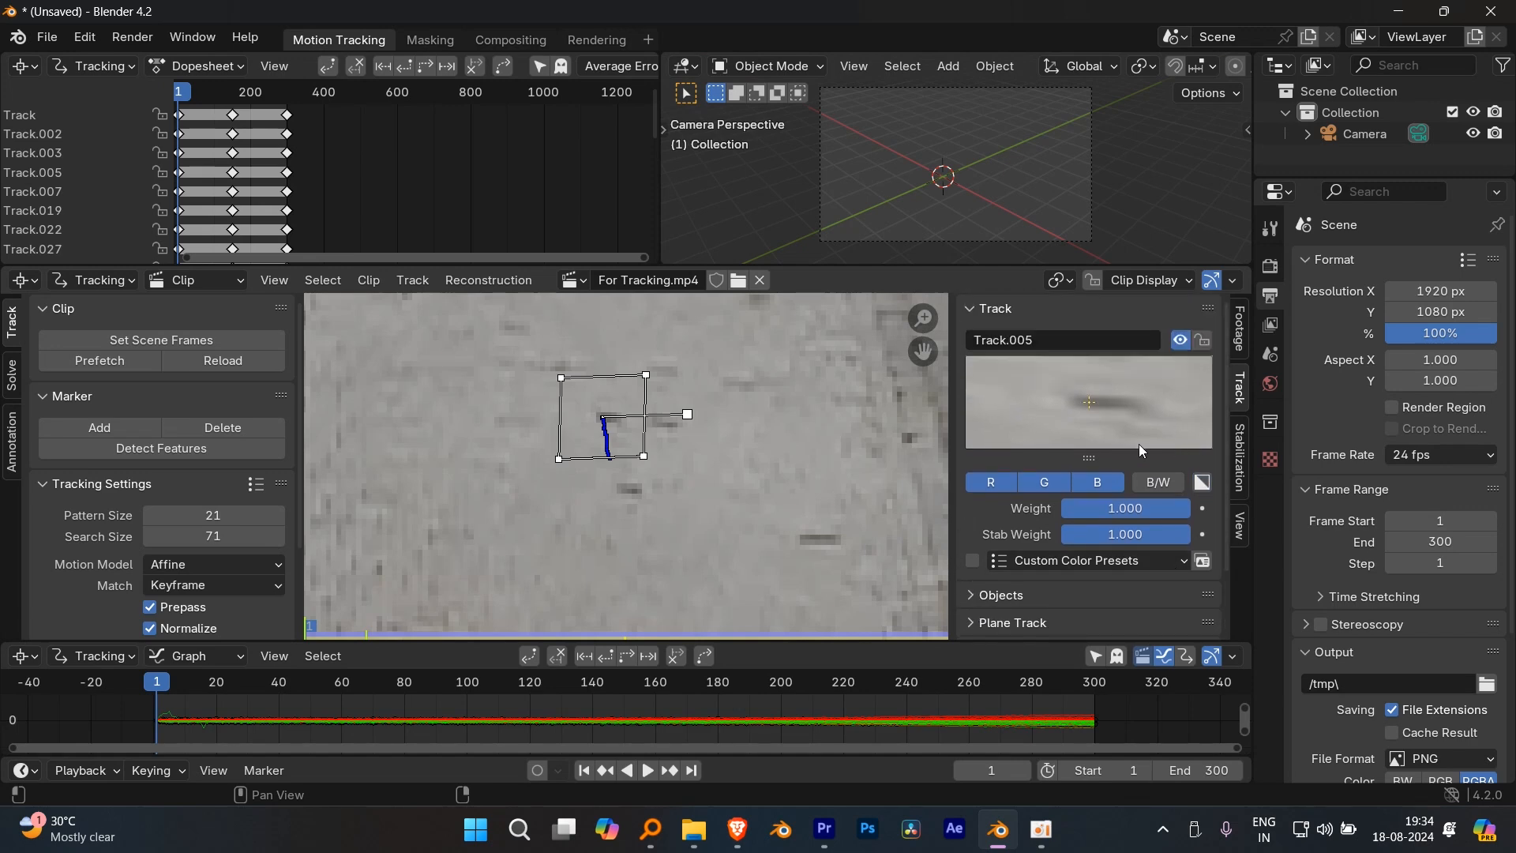
pyautogui.click(1177, 343)
pyautogui.click(1178, 343)
# - Hide the track settings, fit the whole footage frame in view, and solve the camera motion
pyautogui.press('n')
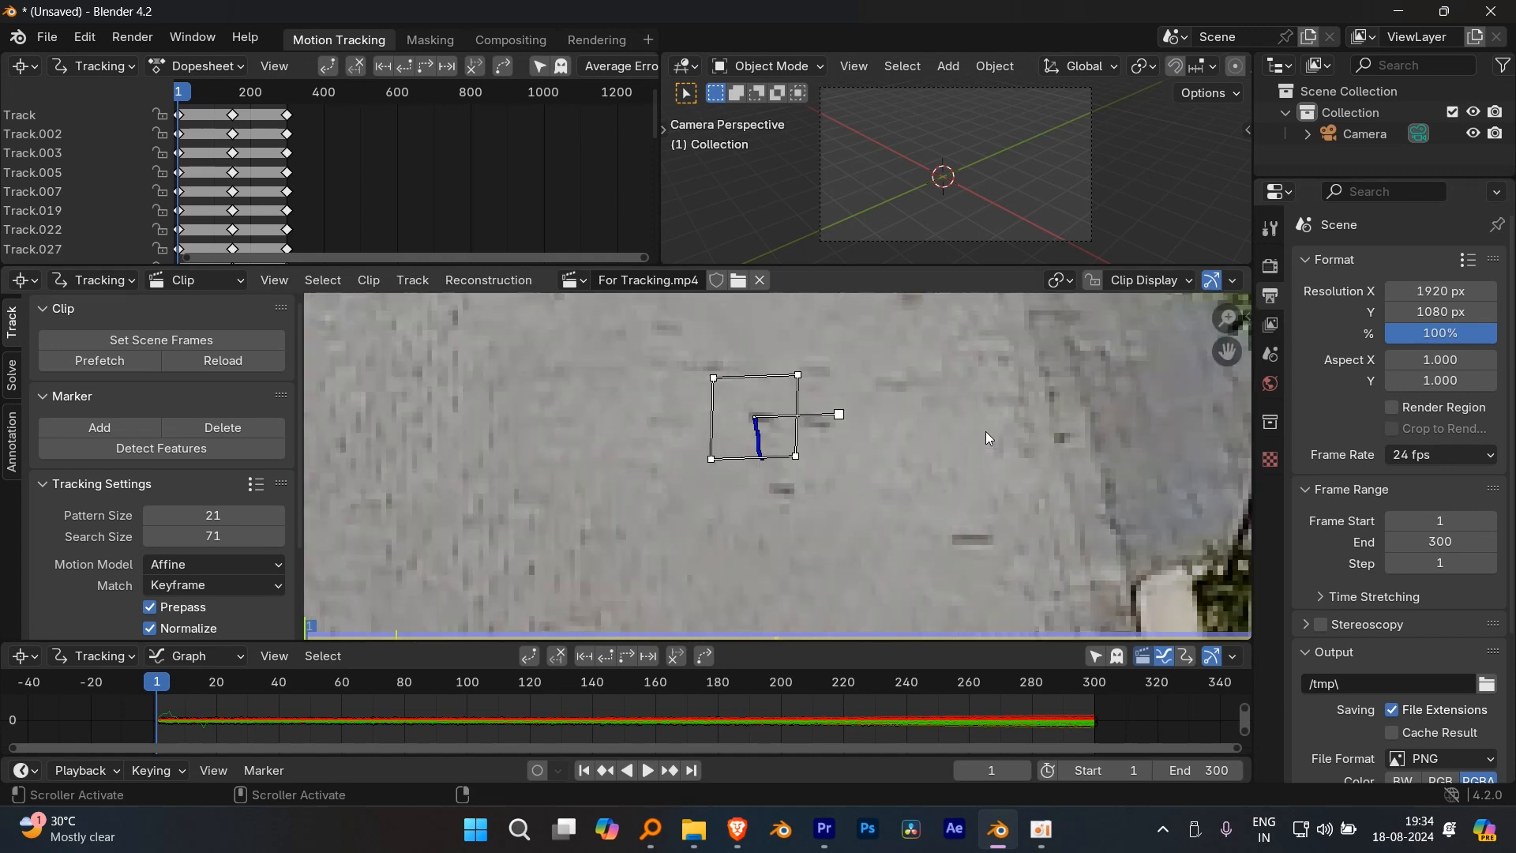
pyautogui.press('f')
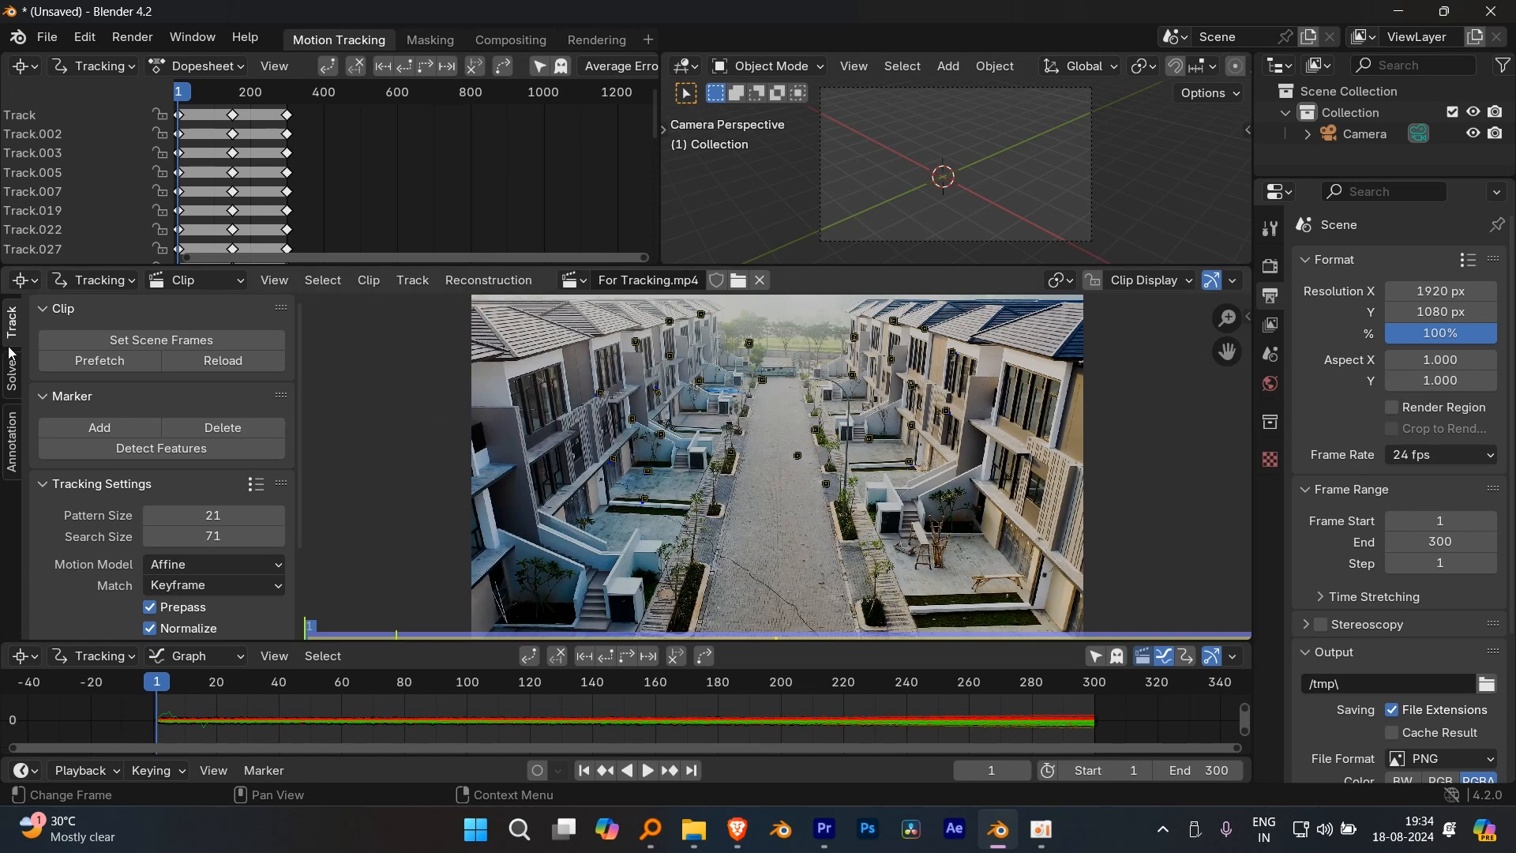
pyautogui.click(12, 375)
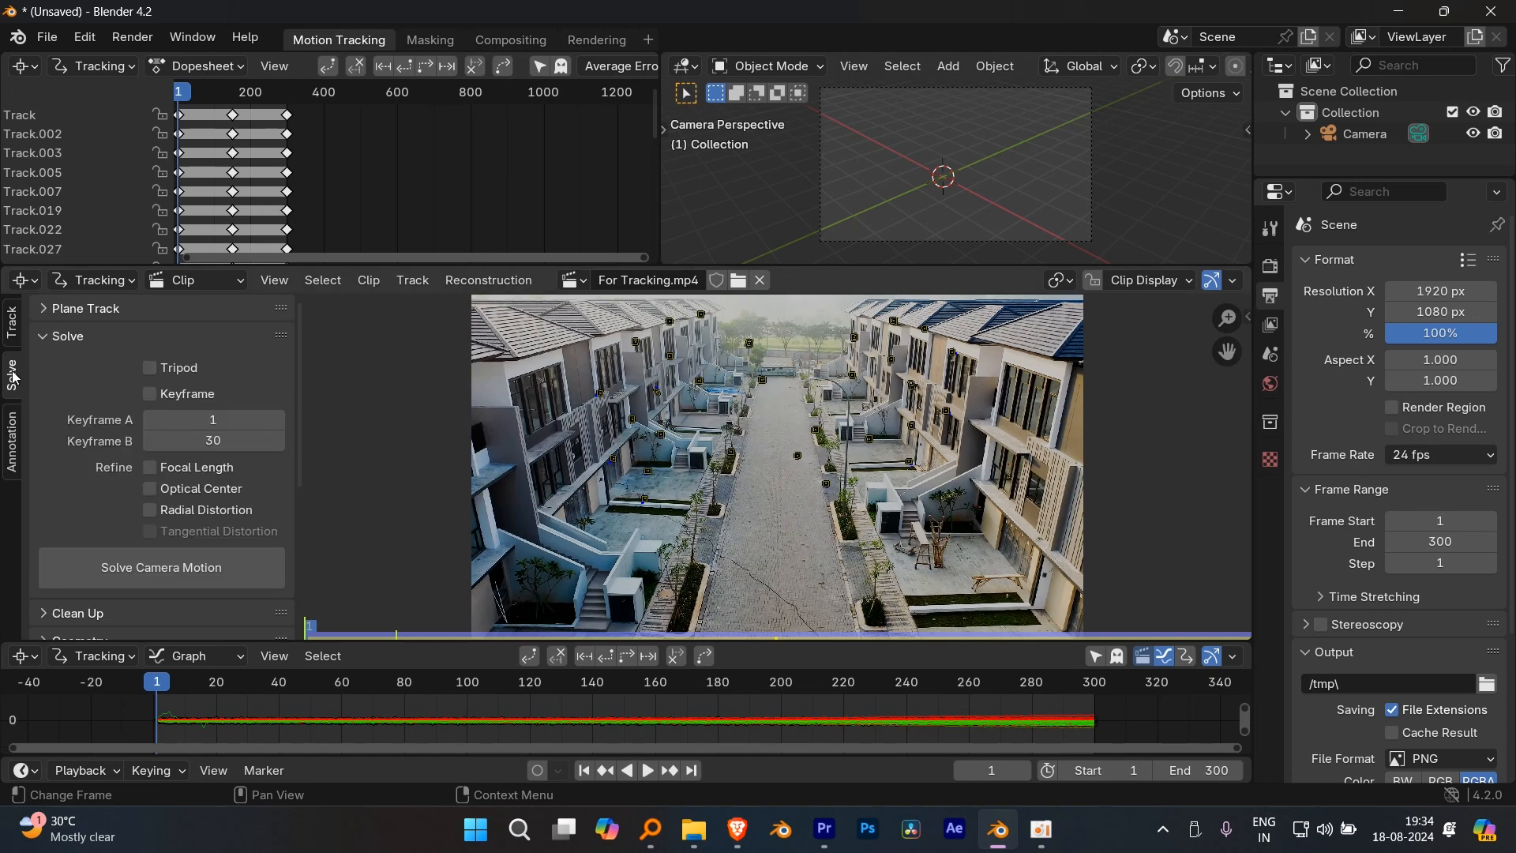
pyautogui.click(202, 571)
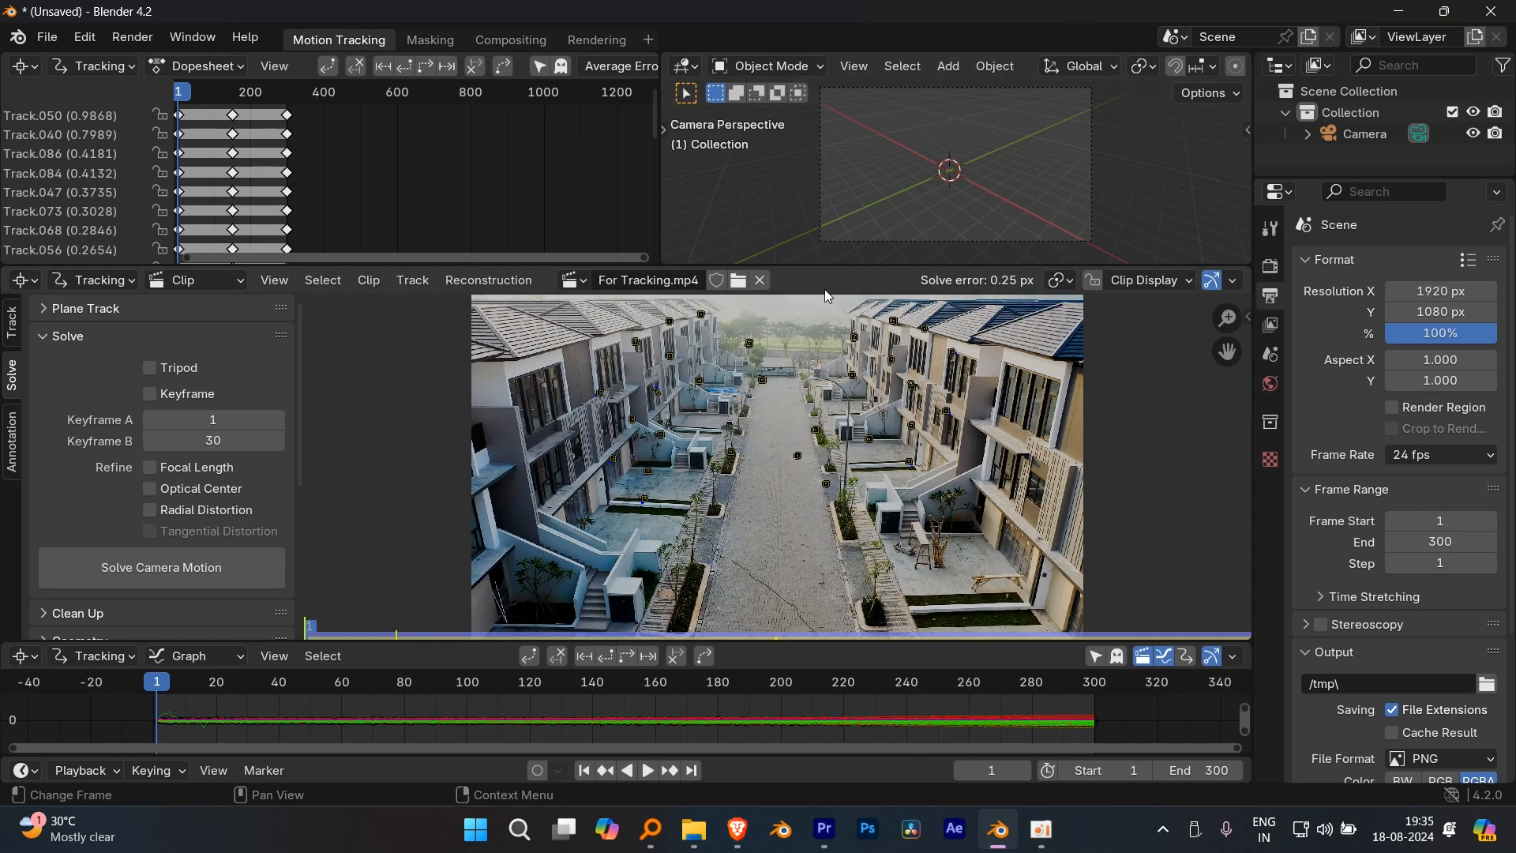
pyautogui.click(188, 395)
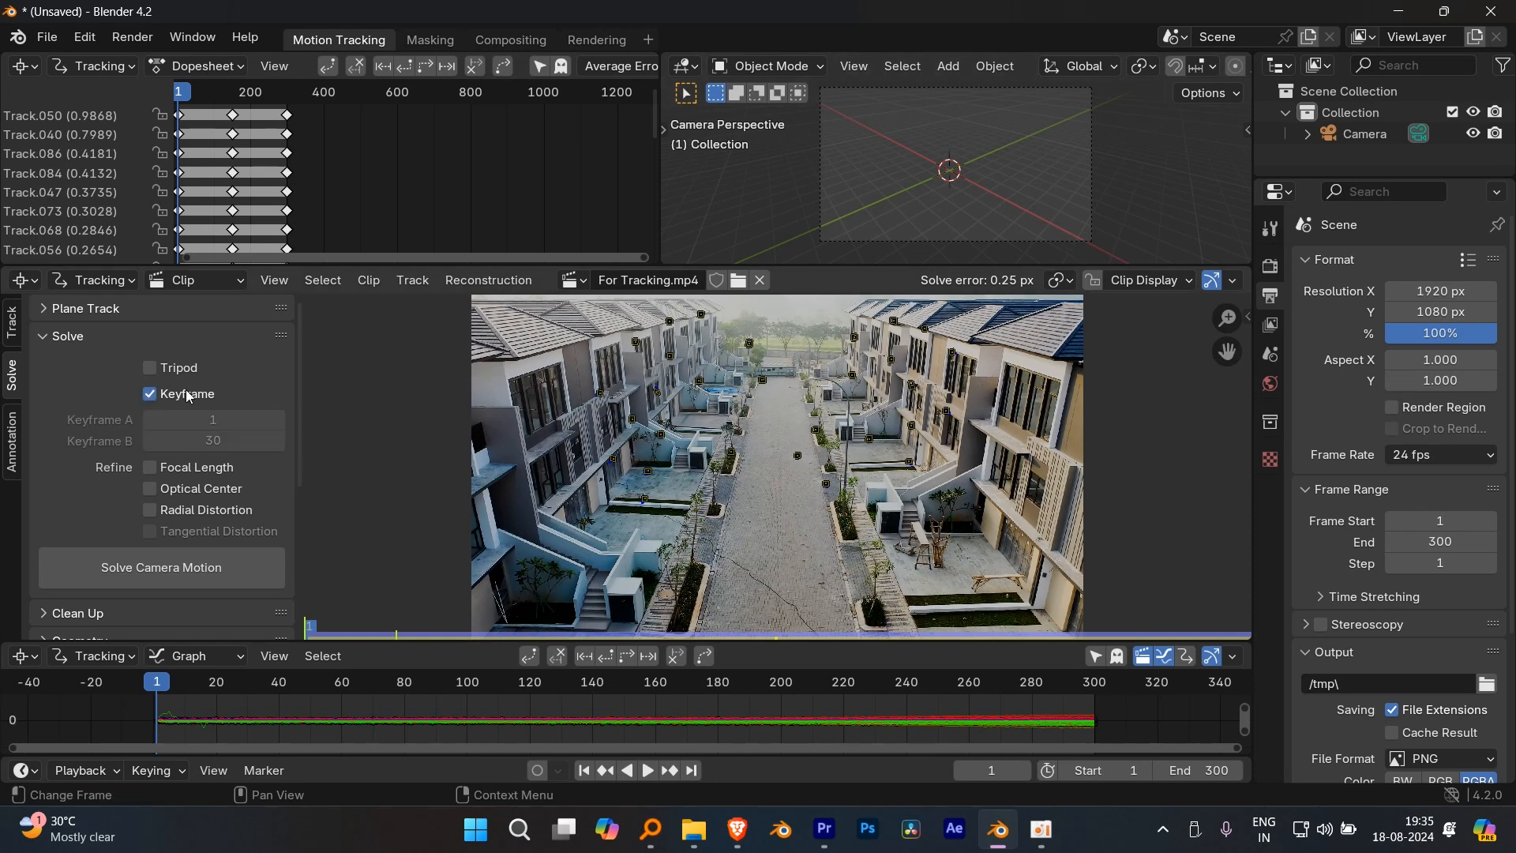
pyautogui.click(187, 390)
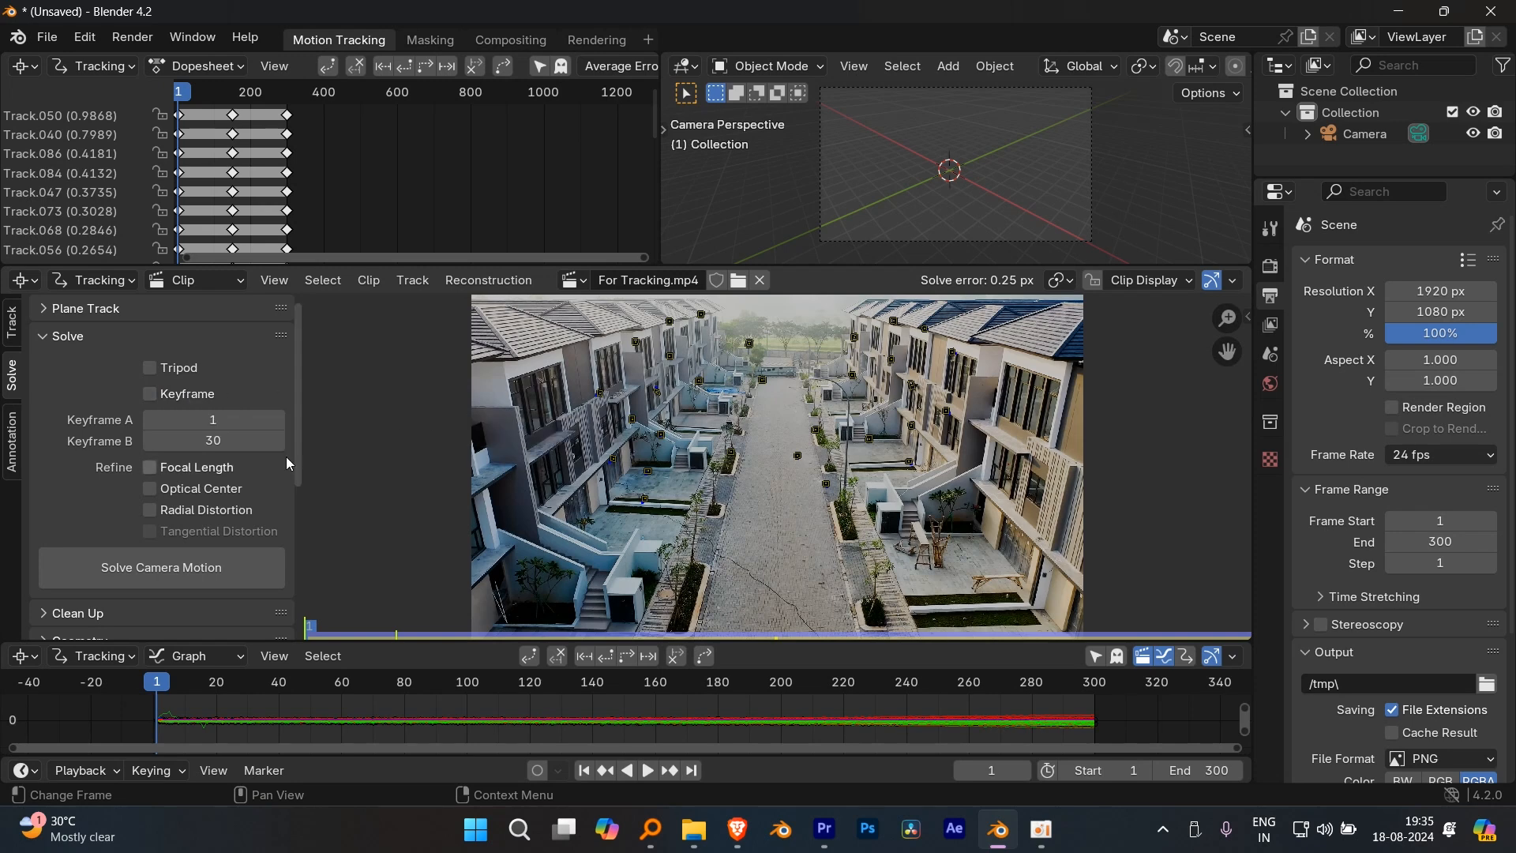
pyautogui.moveTo(194, 421); pyautogui.dragTo(505, 394)
pyautogui.hotkey('ctrl', 'z')
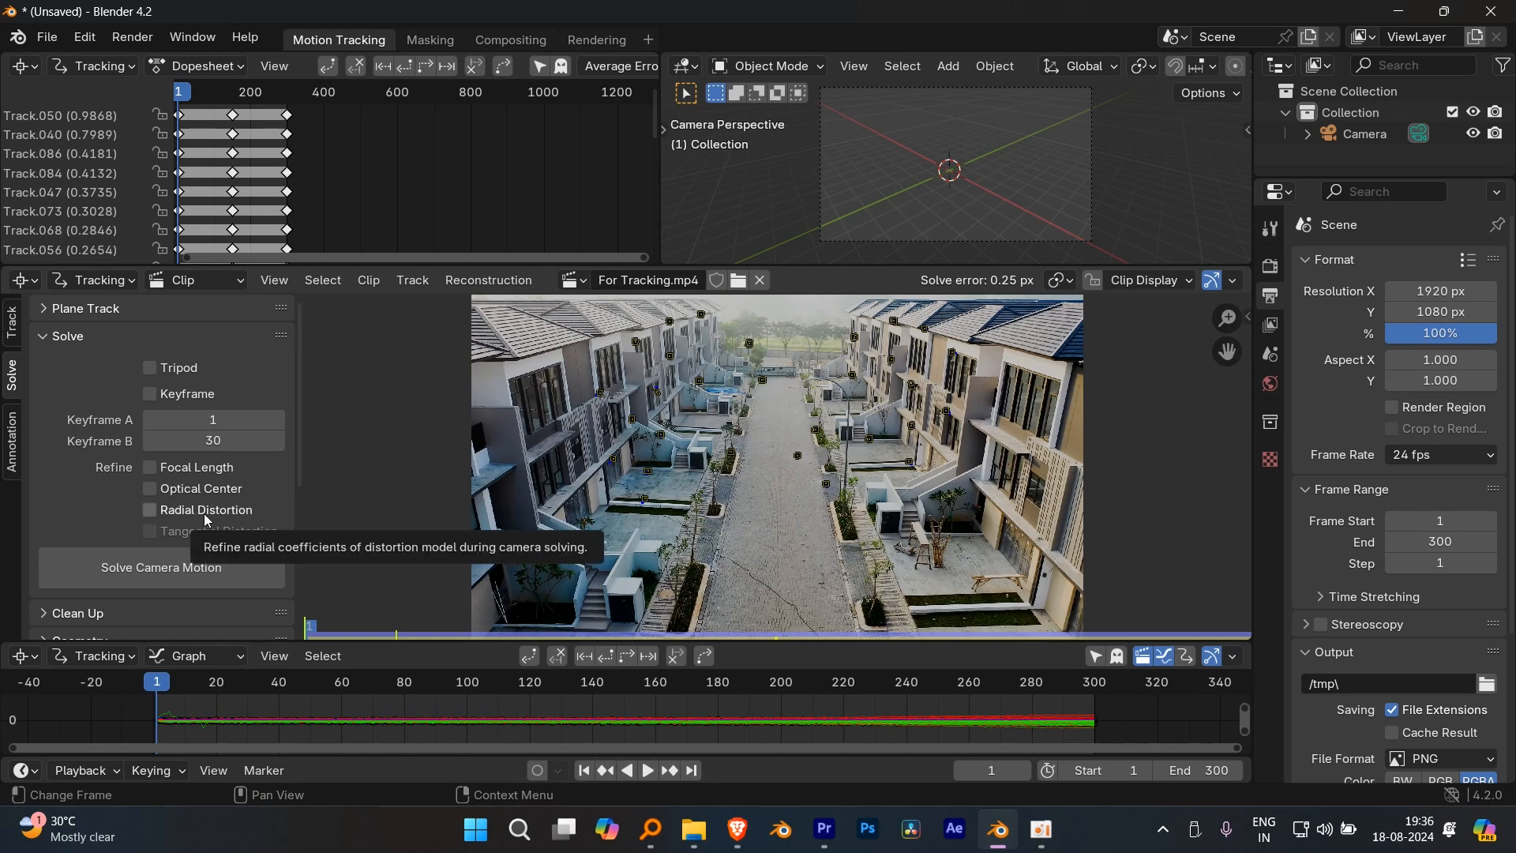
# - Examine the solve, orientation and scene setup options, and inspect the markers lying on the street's ground
pyautogui.scroll(-5, 240, 499)
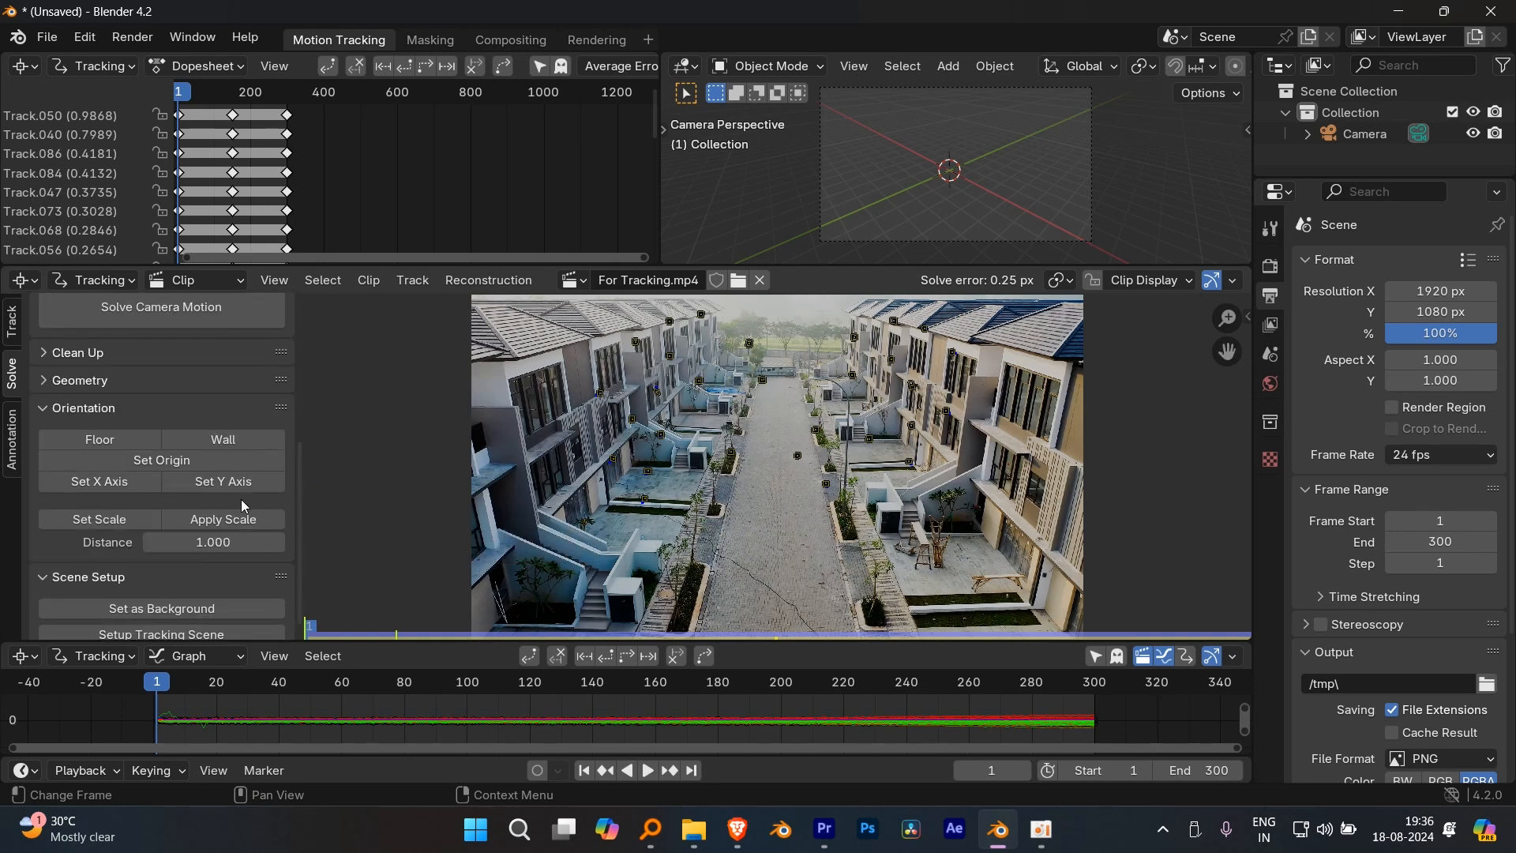
pyautogui.scroll(5, 240, 499)
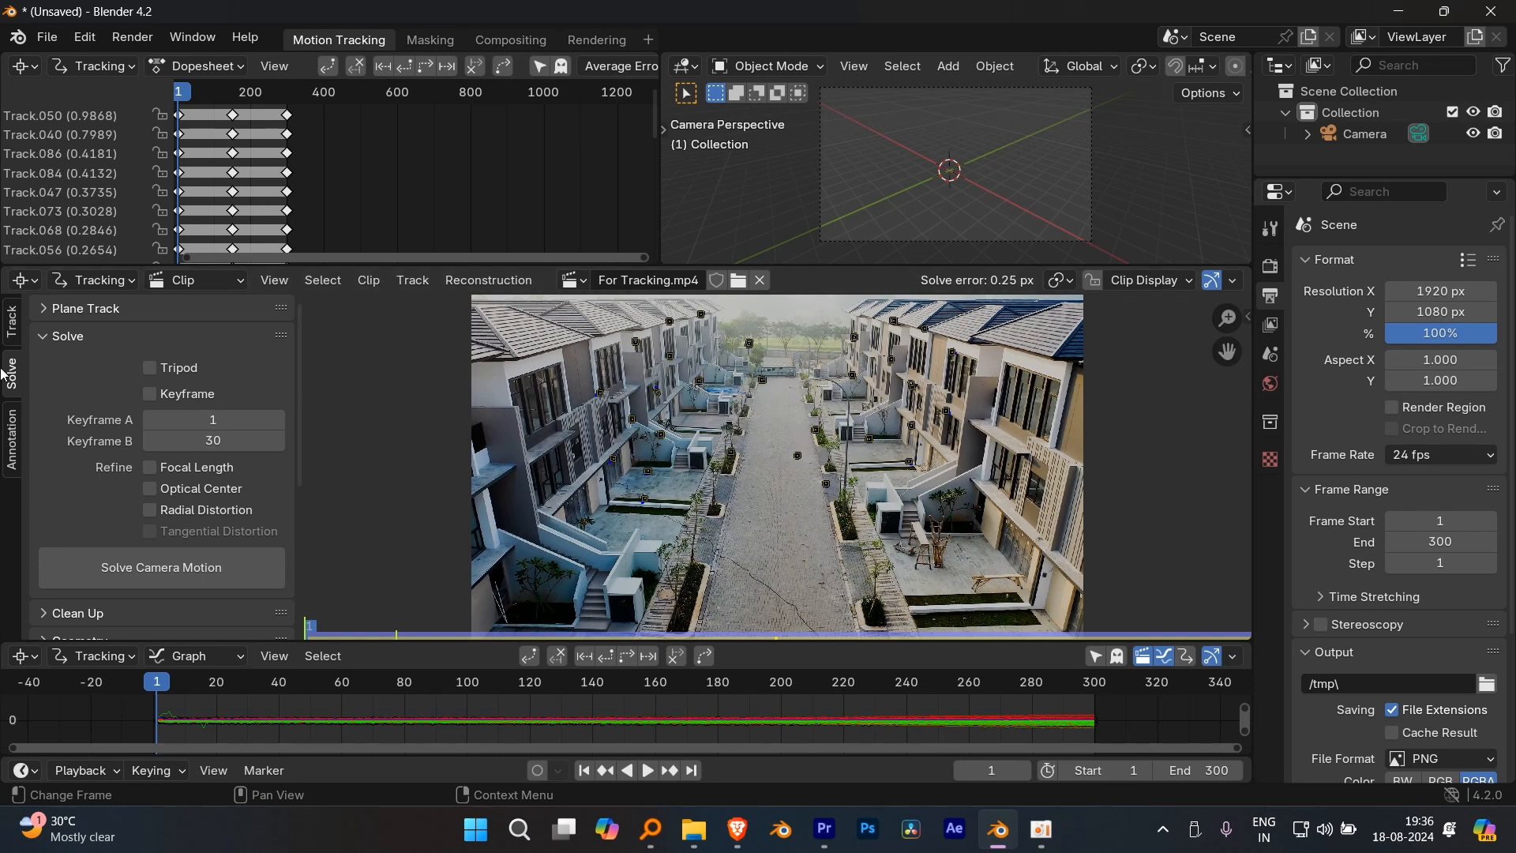
pyautogui.scroll(-6, 101, 437)
pyautogui.scroll(-1, 125, 387)
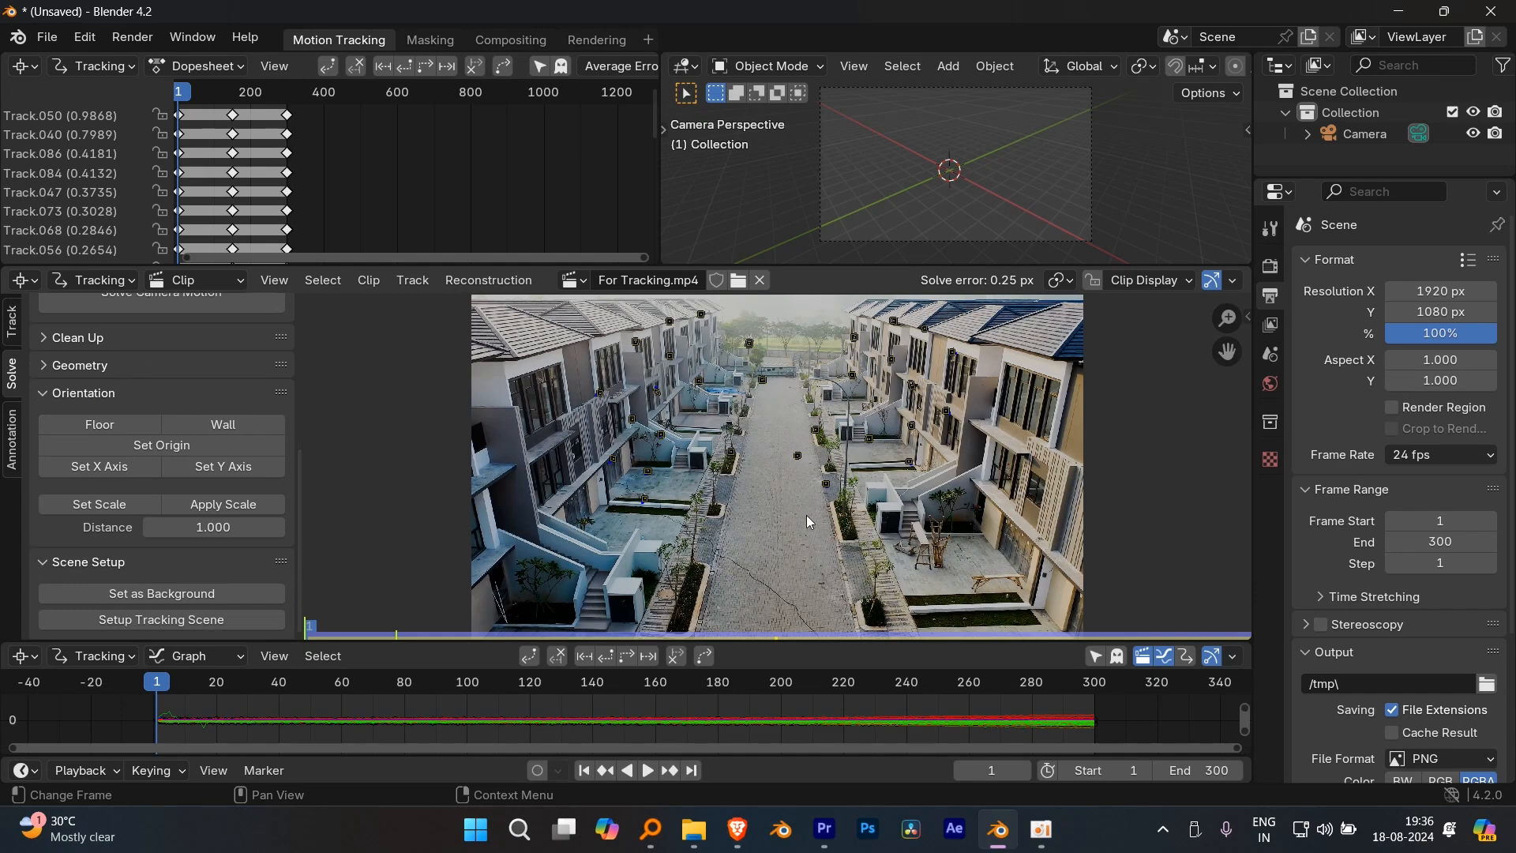
pyautogui.scroll(4, 806, 515)
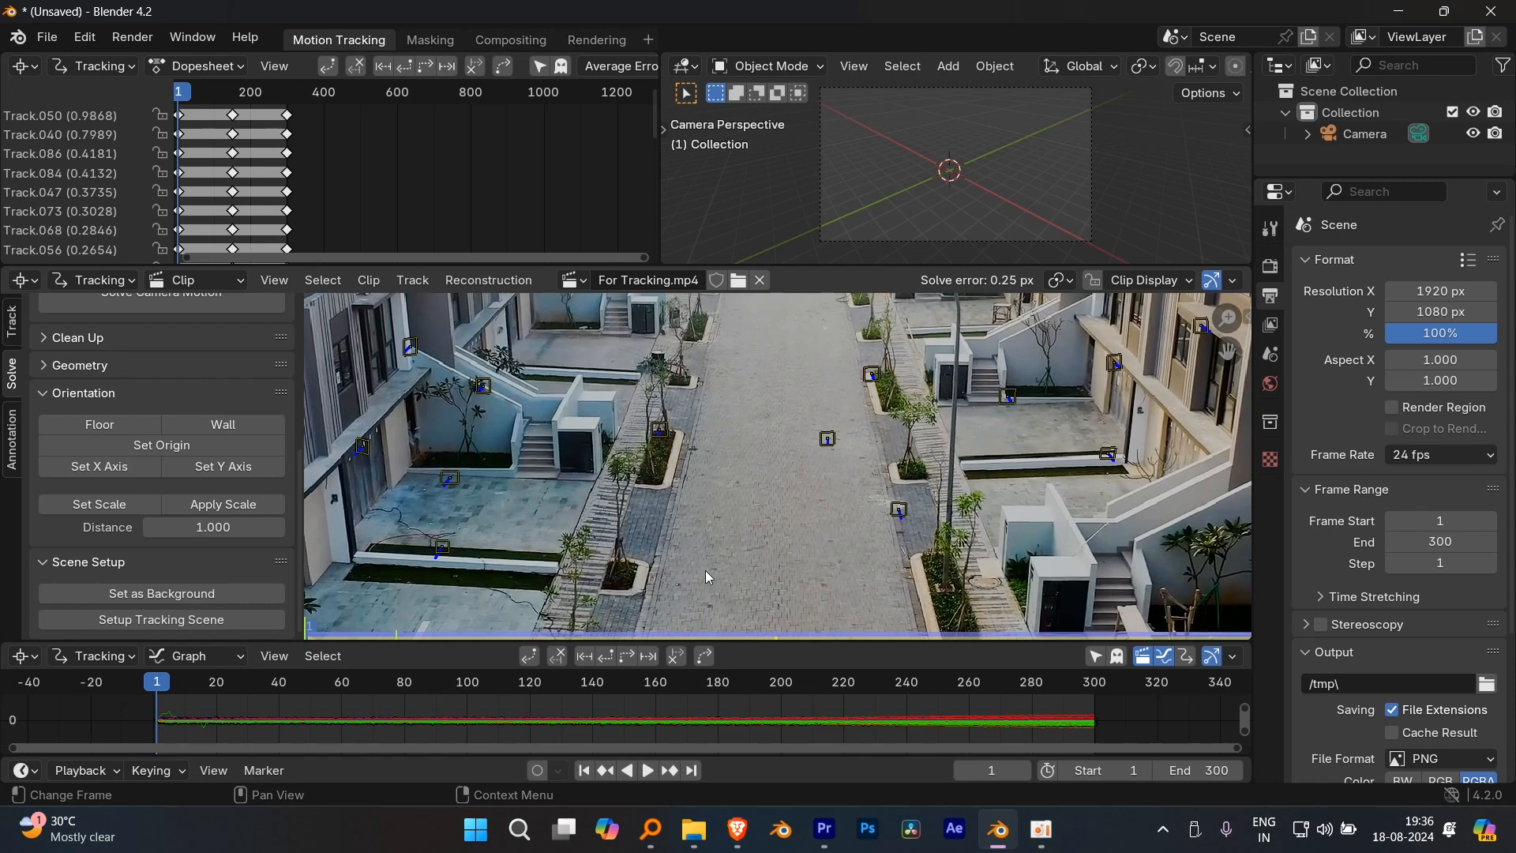
pyautogui.scroll(-4, 719, 587)
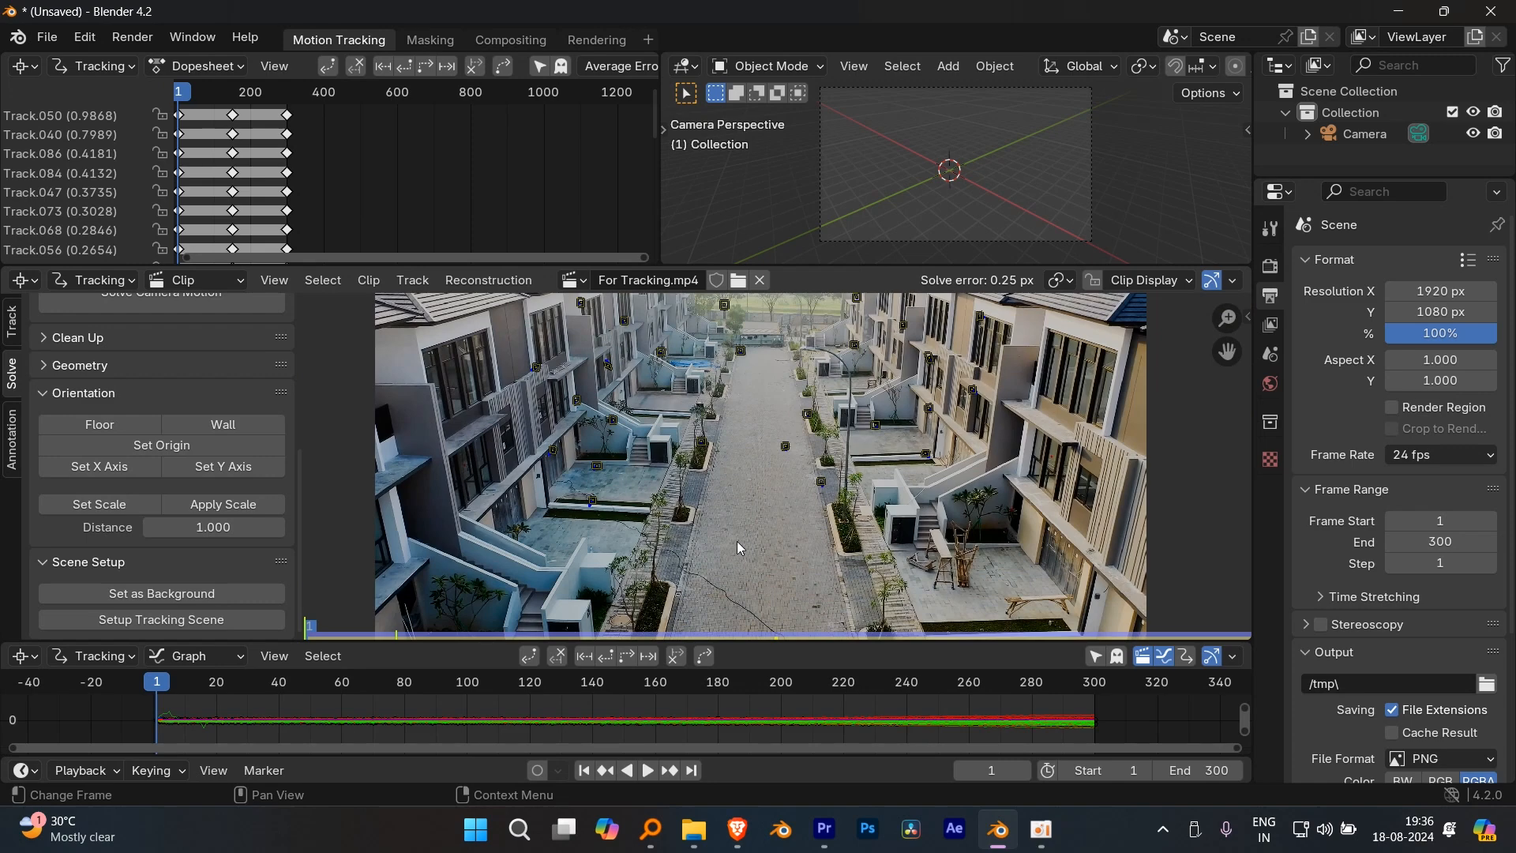
pyautogui.scroll(-2, 741, 534)
pyautogui.moveTo(749, 536); pyautogui.dragTo(736, 515, button='middle')
pyautogui.scroll(2, 735, 505)
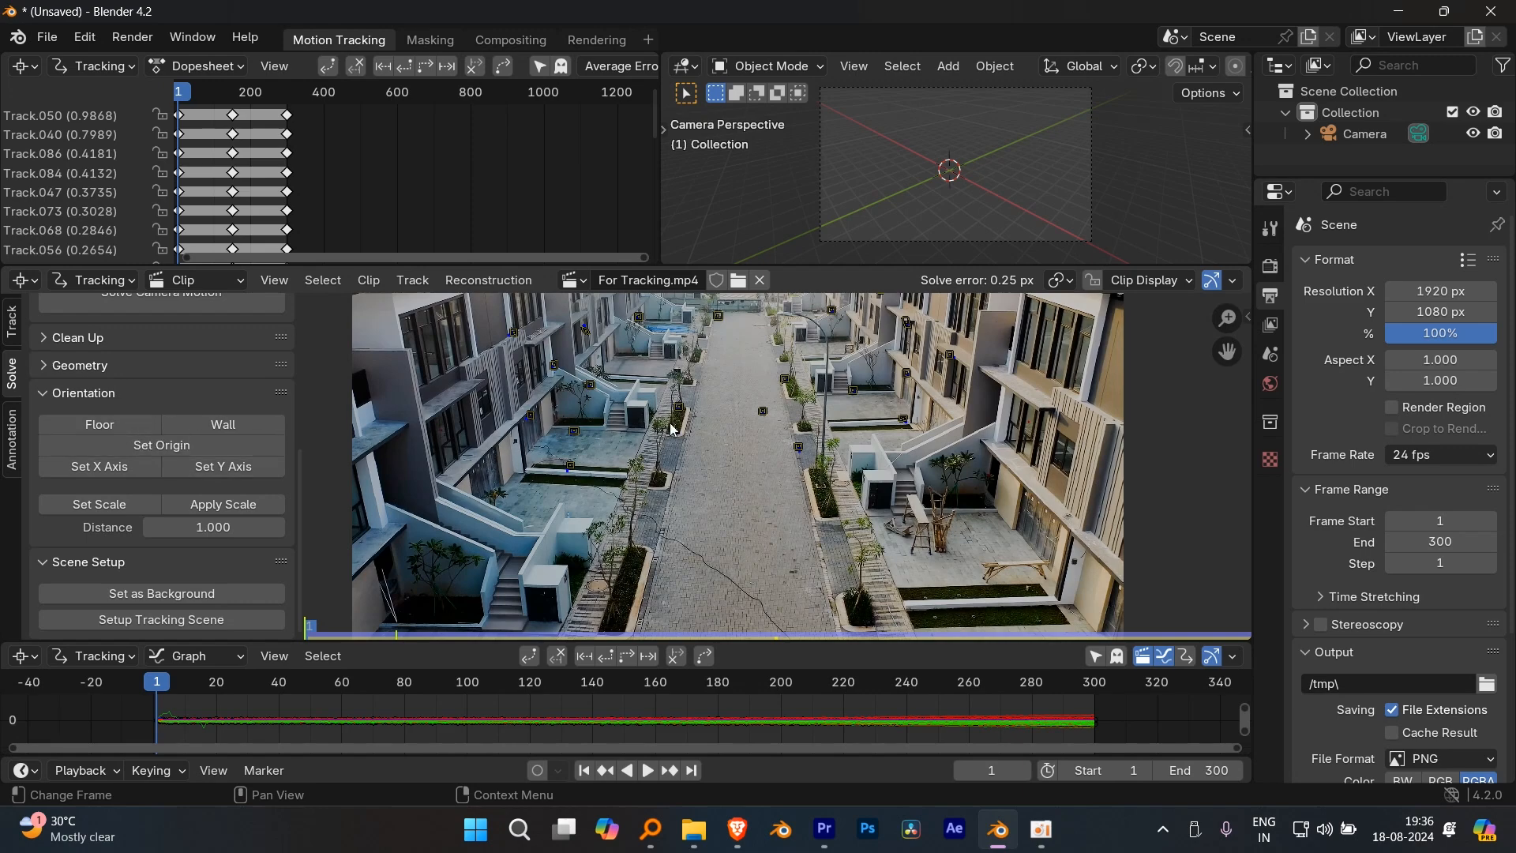
pyautogui.scroll(6, 730, 459)
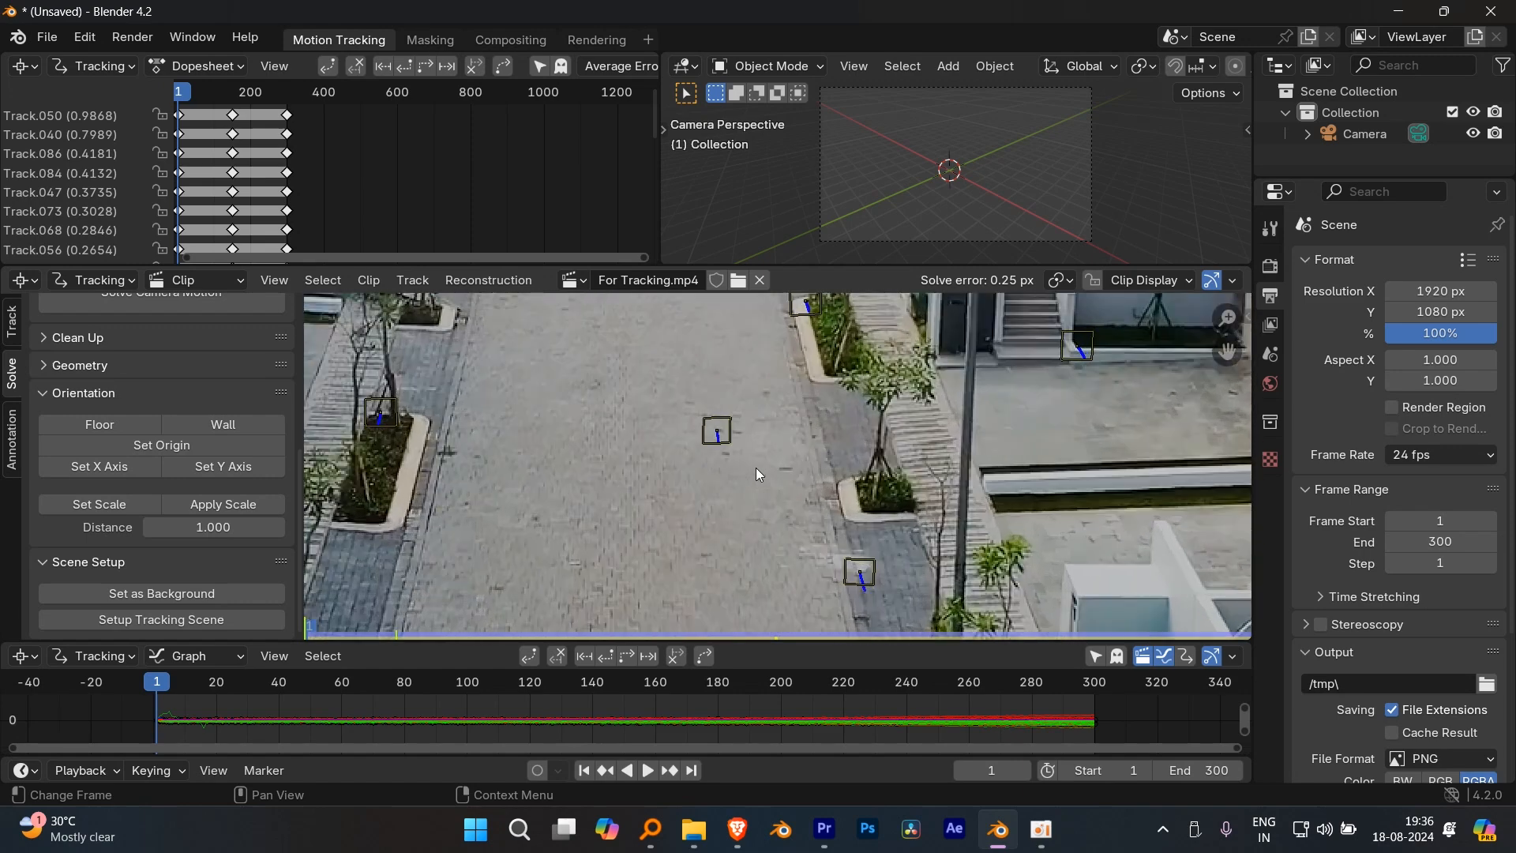
pyautogui.scroll(-4, 750, 464)
pyautogui.moveTo(750, 479); pyautogui.dragTo(752, 509, button='middle')
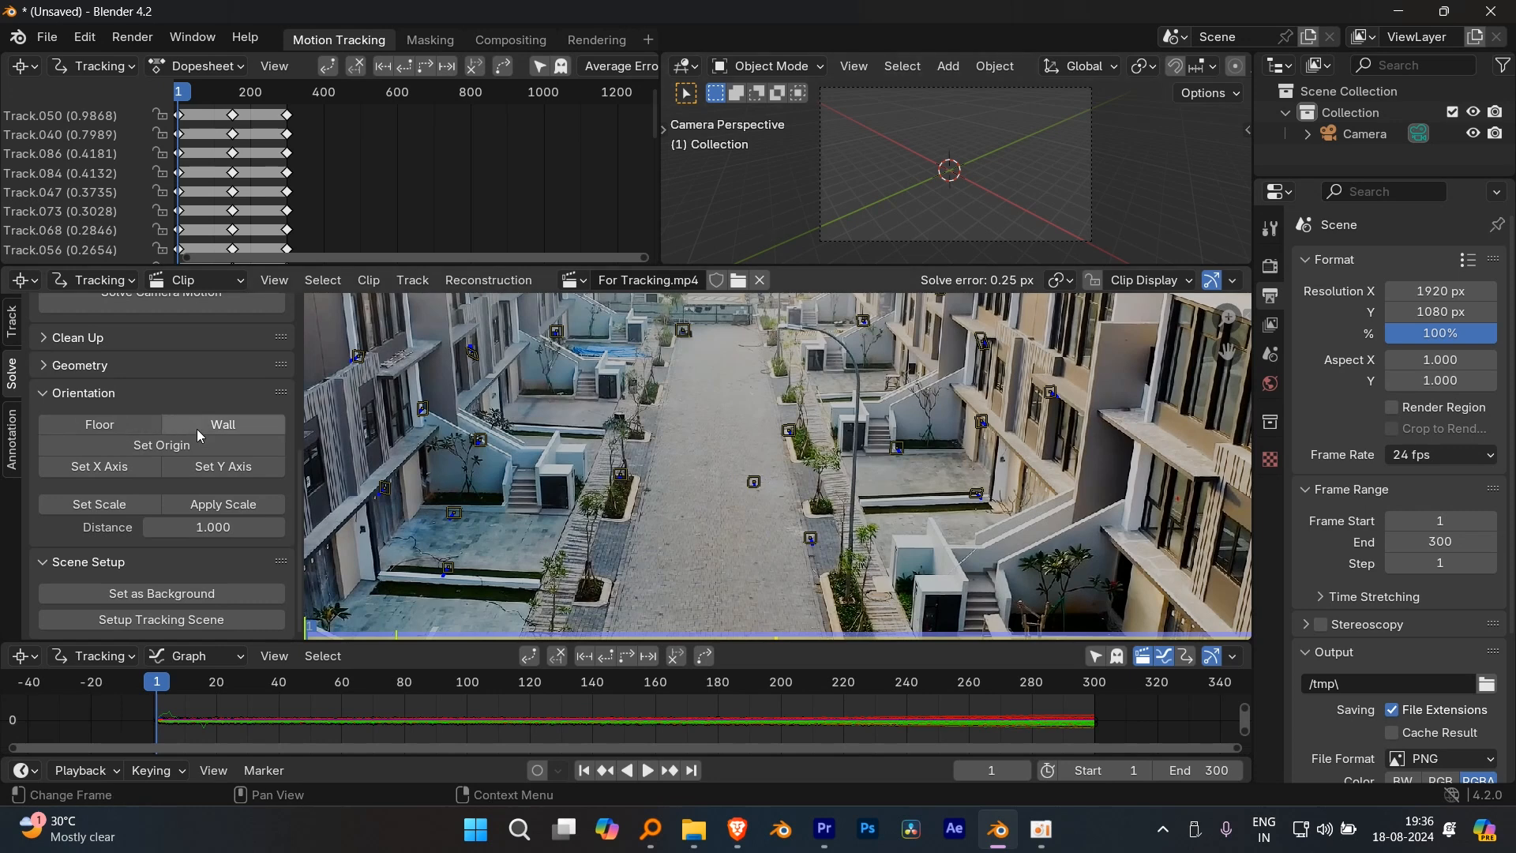
# - Set up the tracking scene, scrub the footage to check the cube and ground plane, and return to frame 1
pyautogui.click(234, 622)
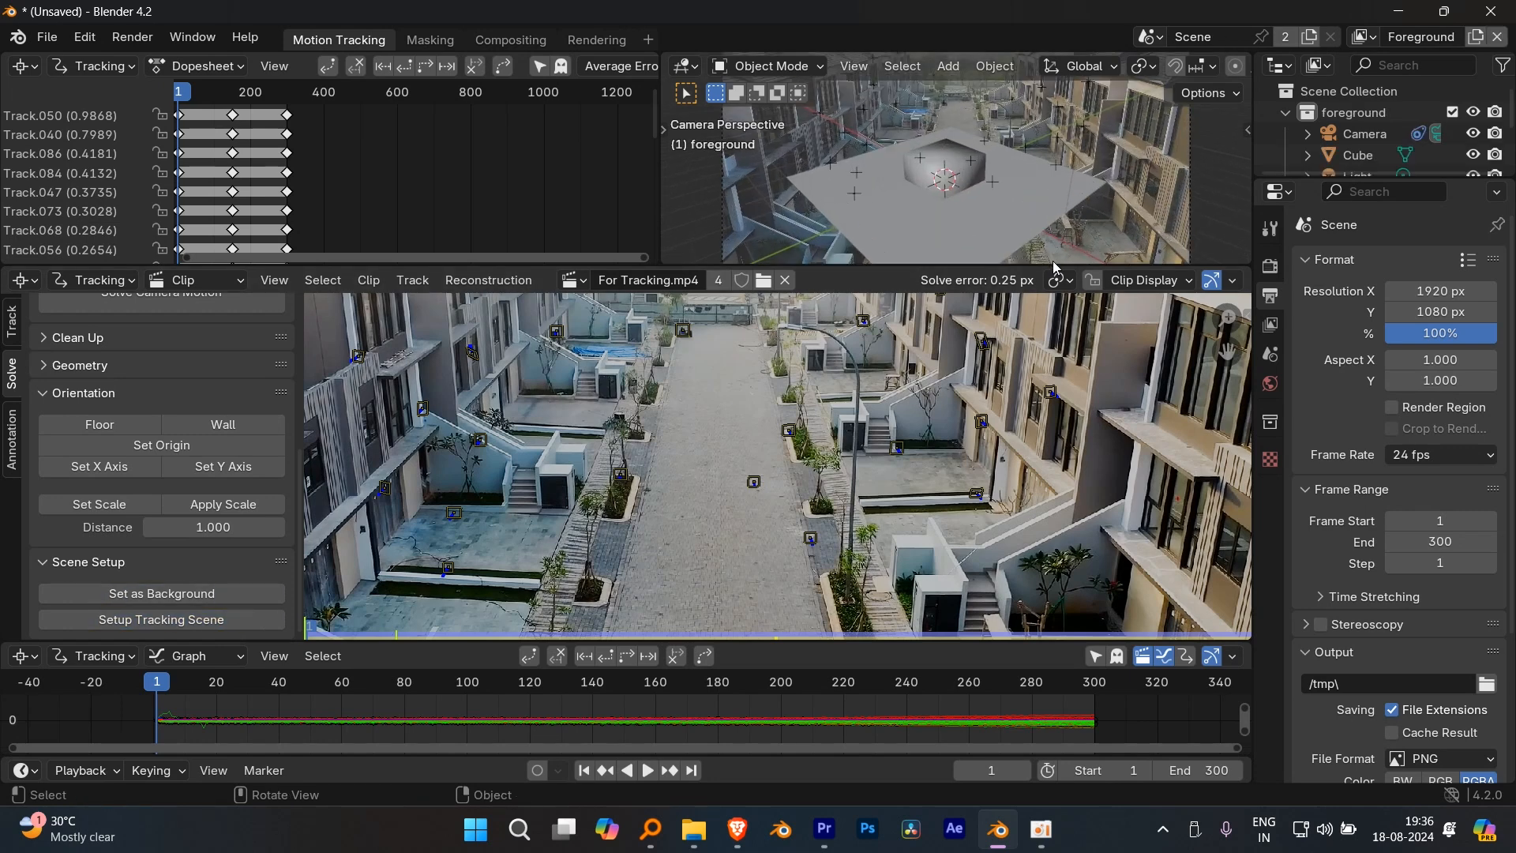
pyautogui.scroll(-2, 1036, 199)
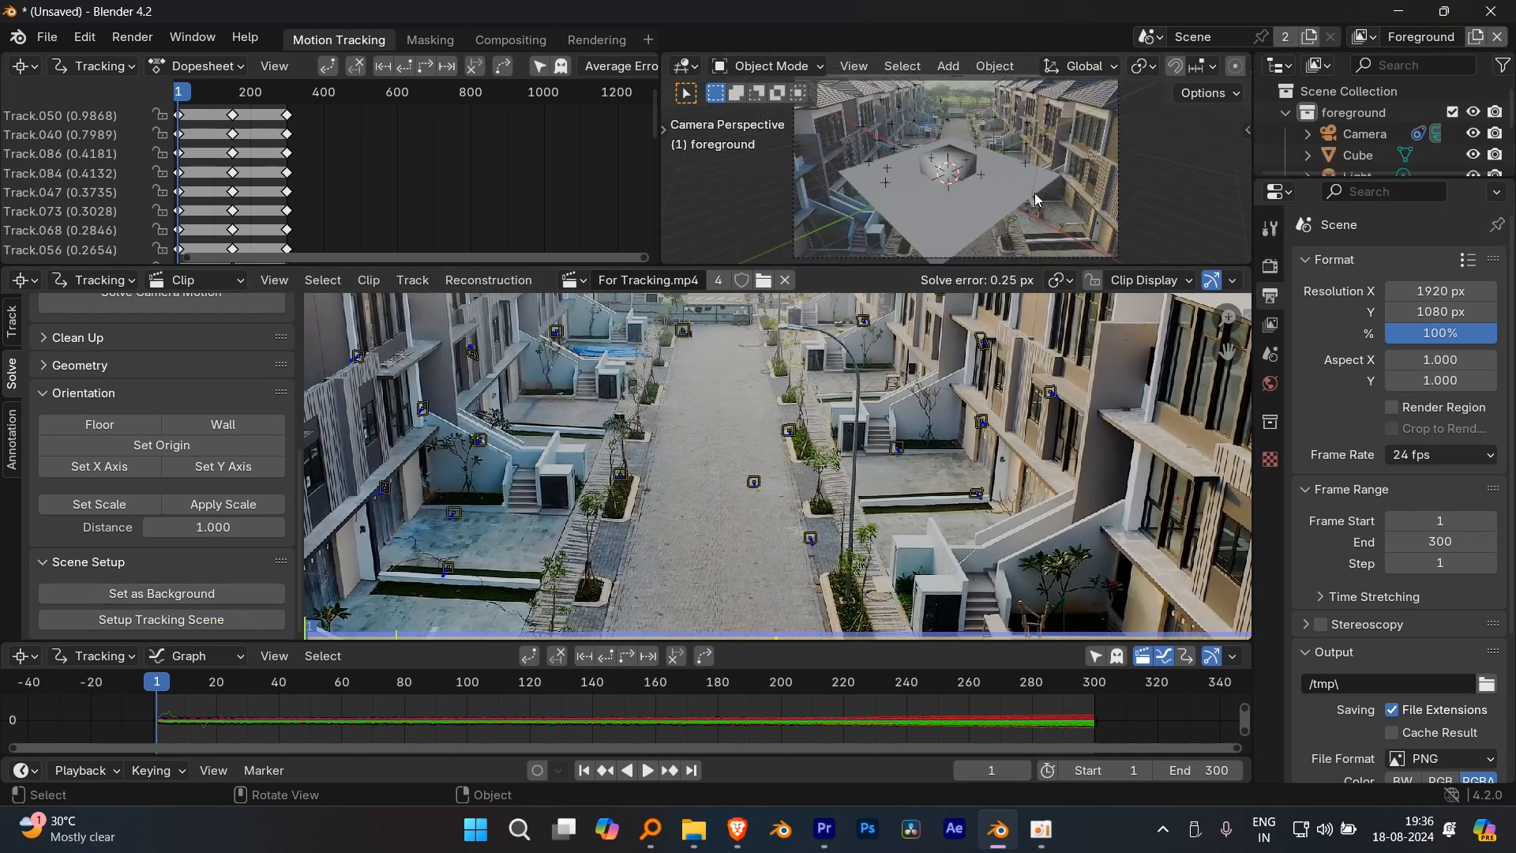
pyautogui.moveTo(169, 683); pyautogui.dragTo(458, 707)
pyautogui.hotkey('shift', 'Left')
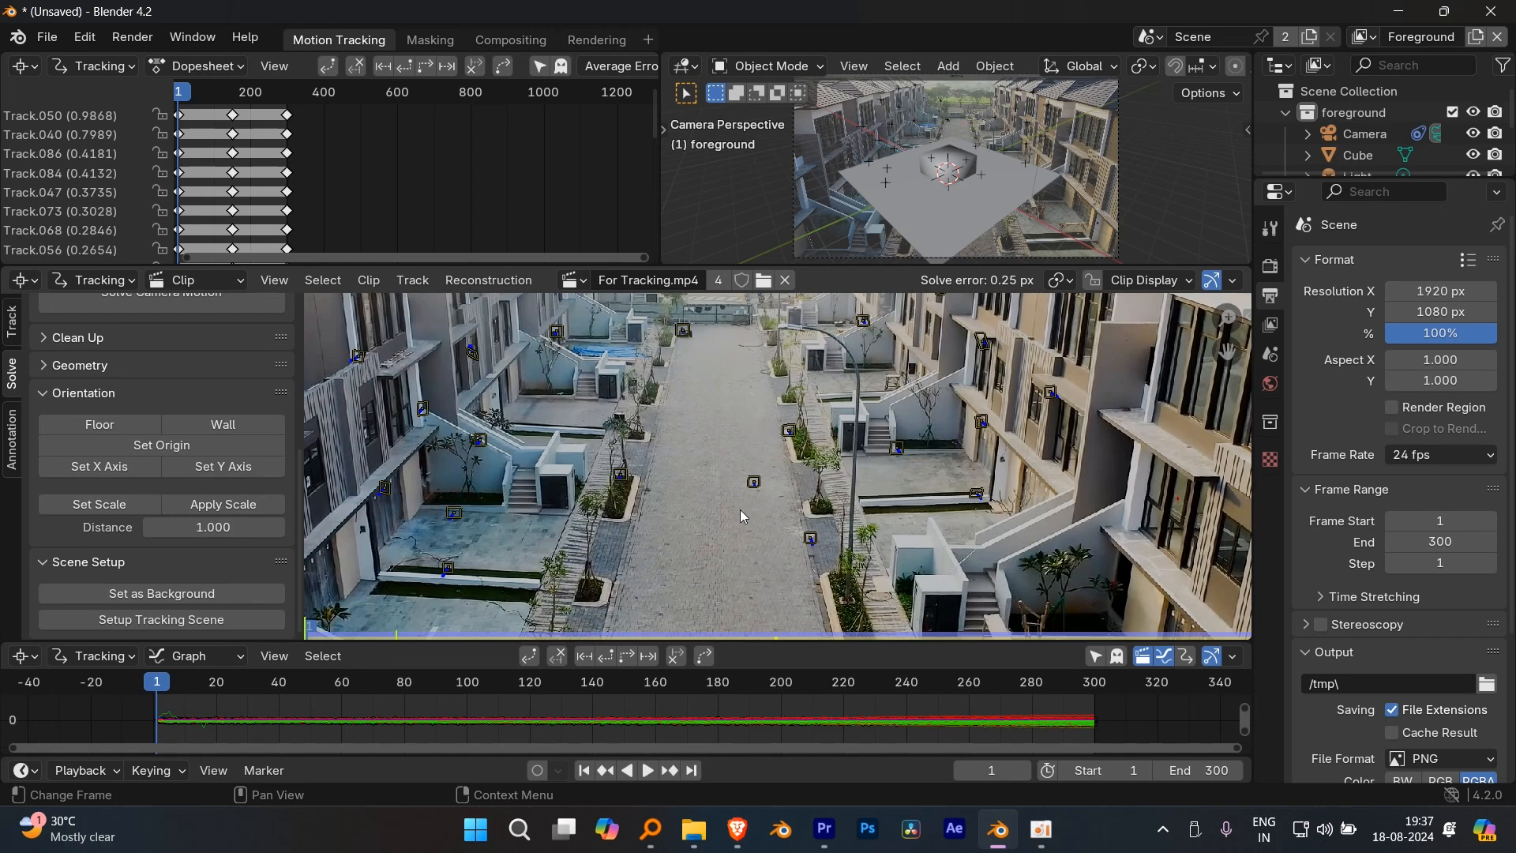
# - Add a tracking marker on the pale spot in the far part of the street paving at frame 1
pyautogui.scroll(4, 743, 510)
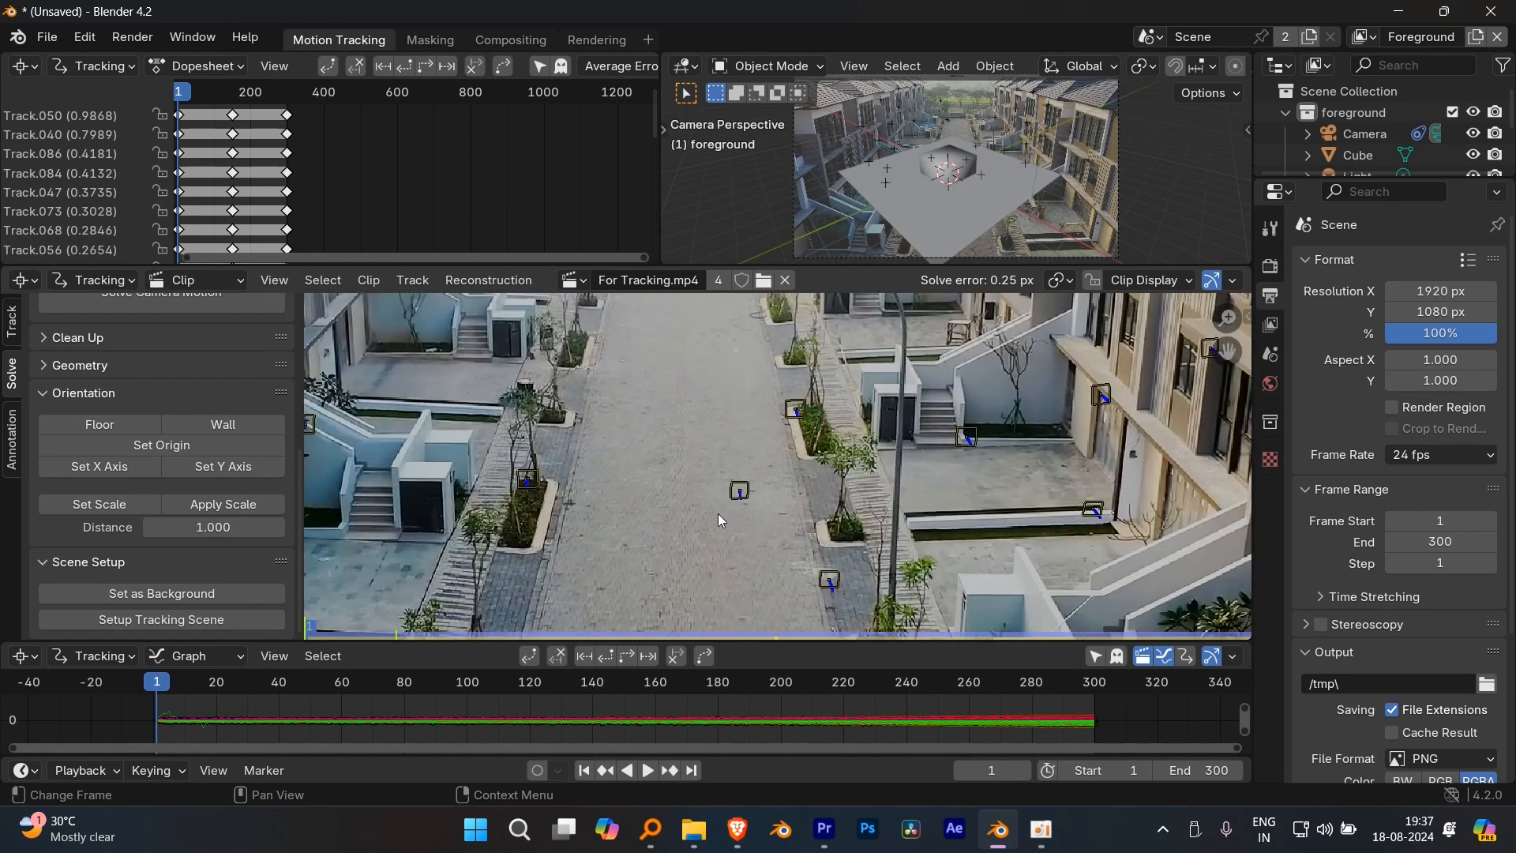
pyautogui.scroll(-4, 663, 478)
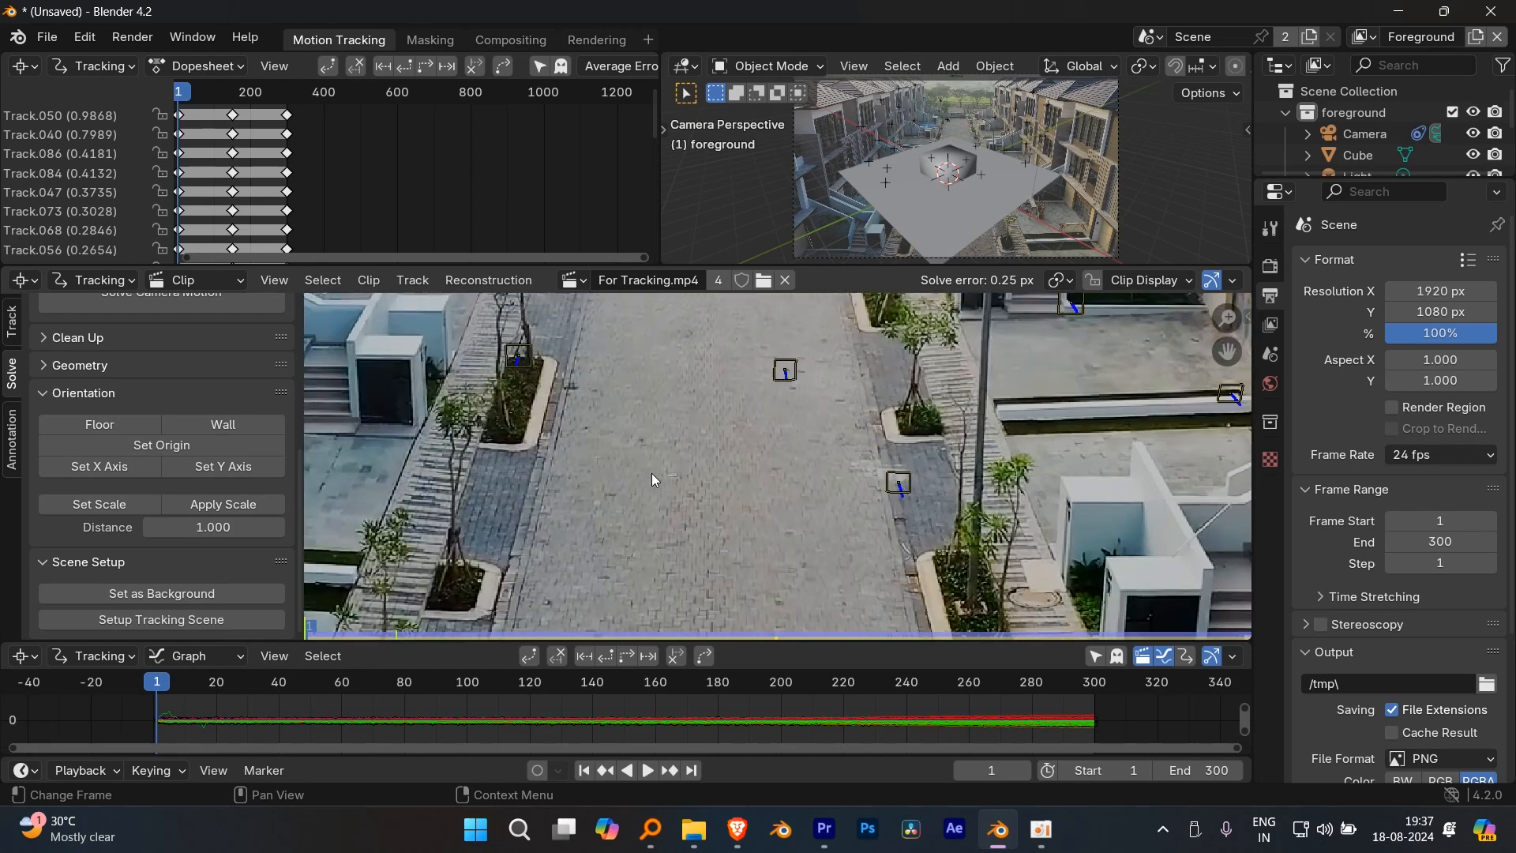
pyautogui.moveTo(652, 472); pyautogui.dragTo(688, 323, button='middle')
pyautogui.scroll(-3, 711, 450)
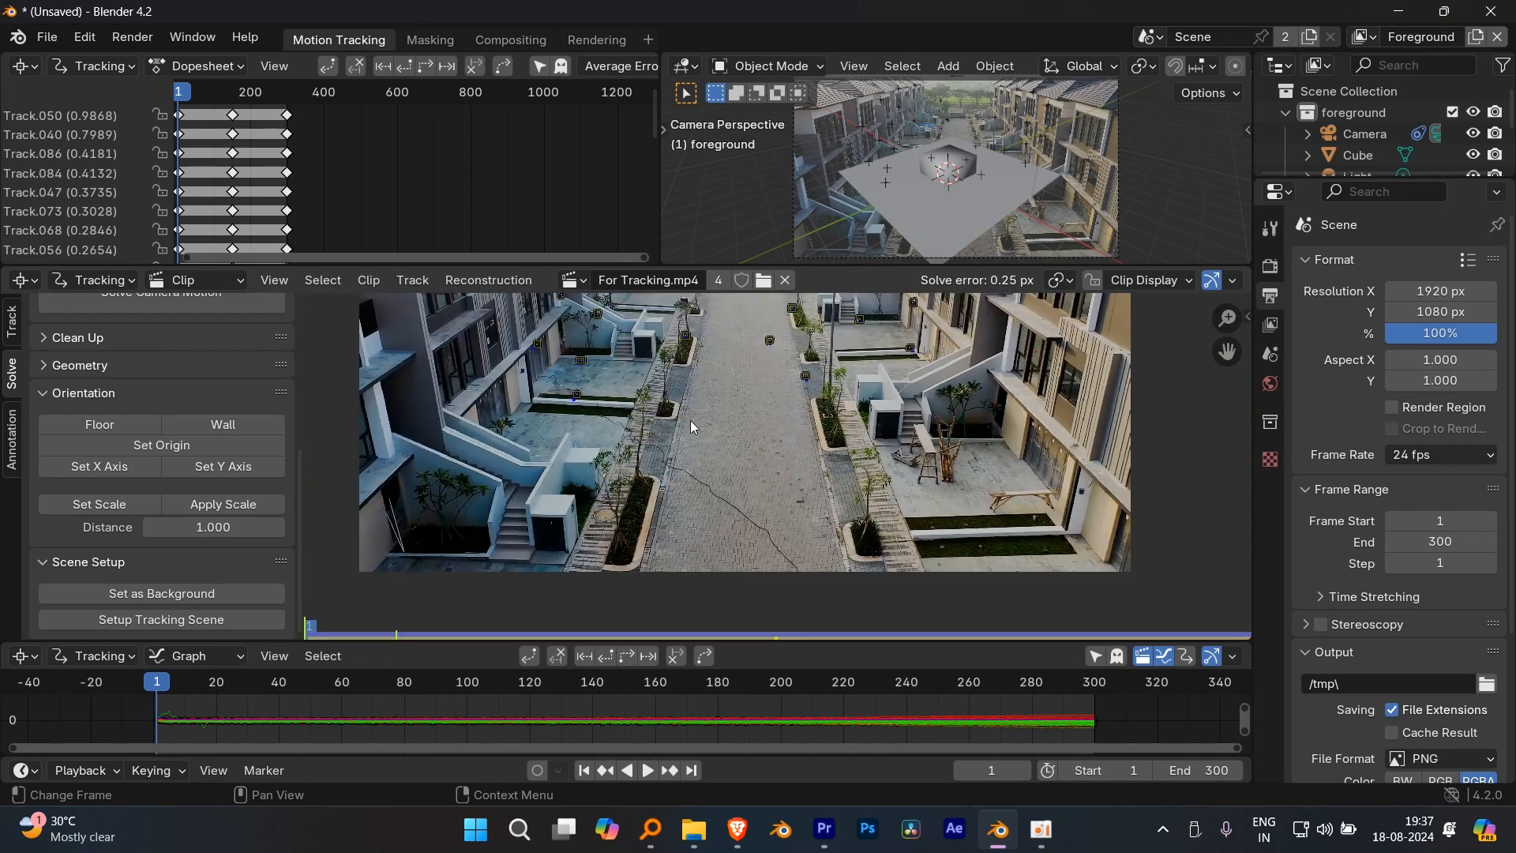
pyautogui.scroll(2, 689, 420)
pyautogui.moveTo(794, 439); pyautogui.dragTo(748, 546, button='middle')
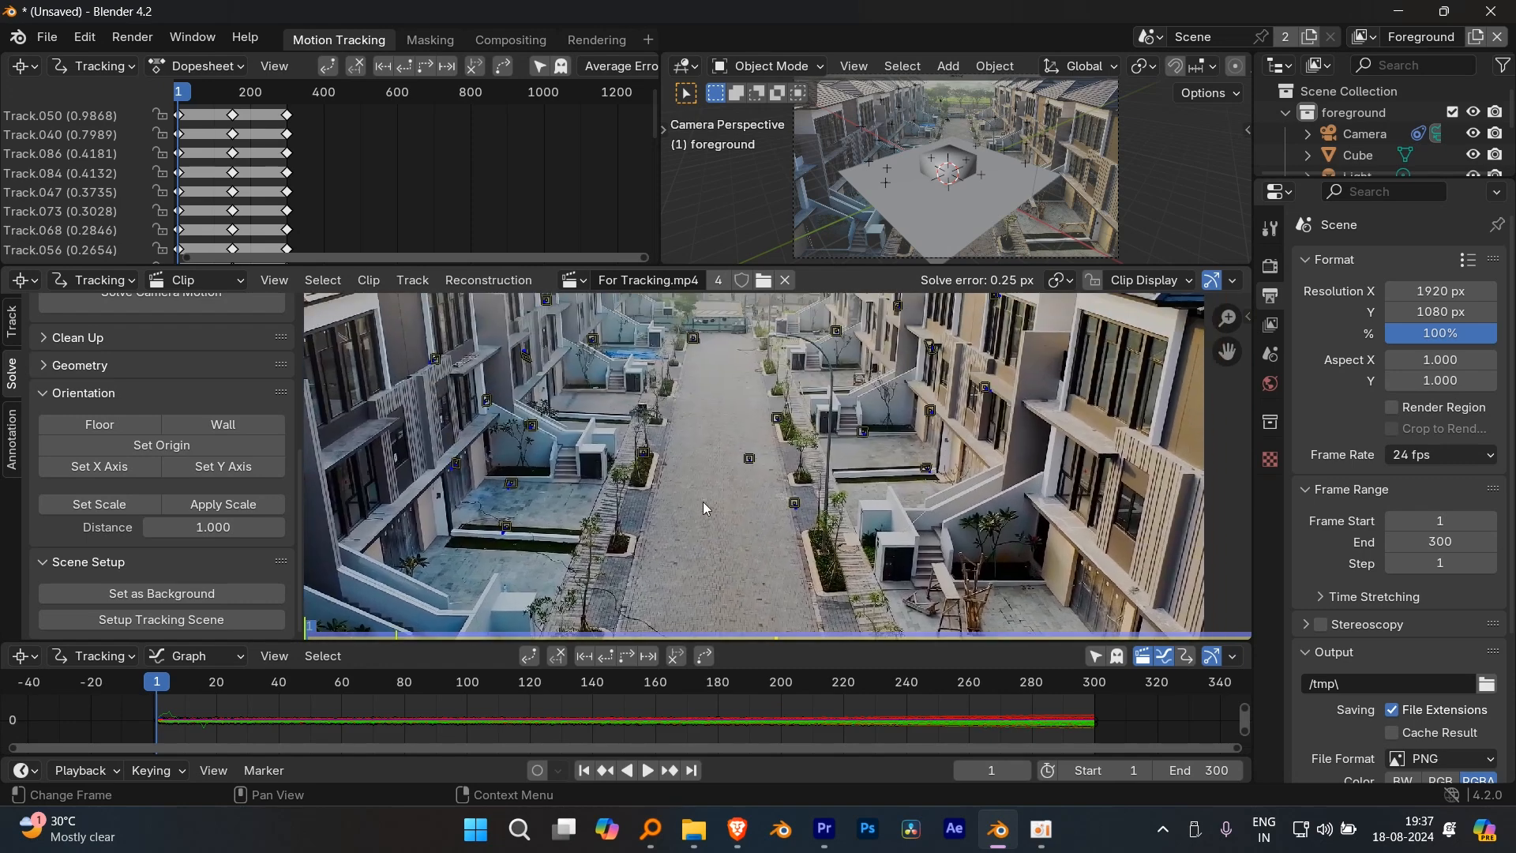
pyautogui.scroll(-3, 731, 368)
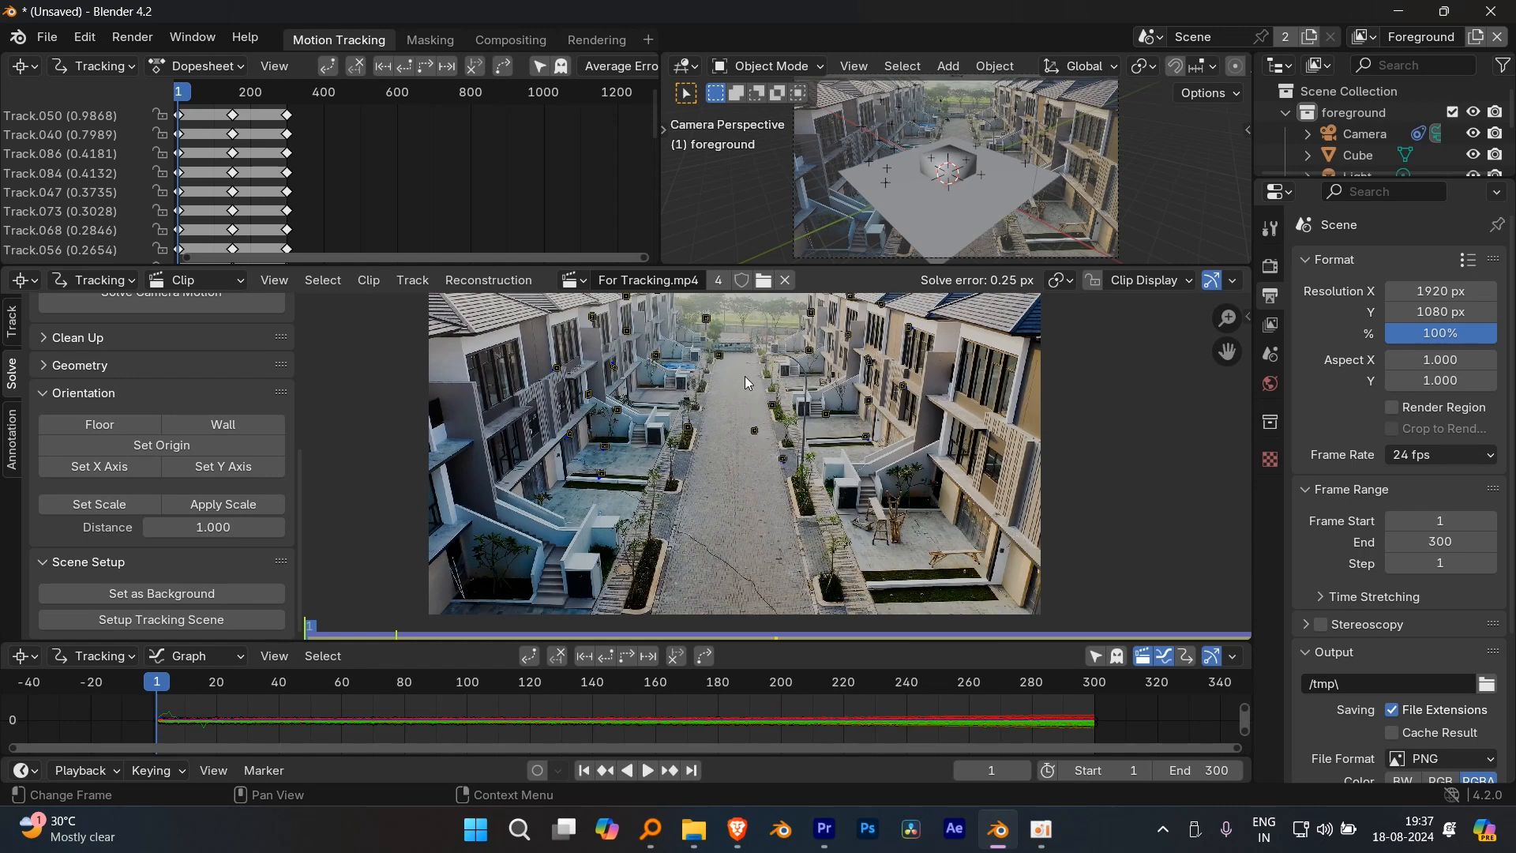
pyautogui.scroll(6, 746, 376)
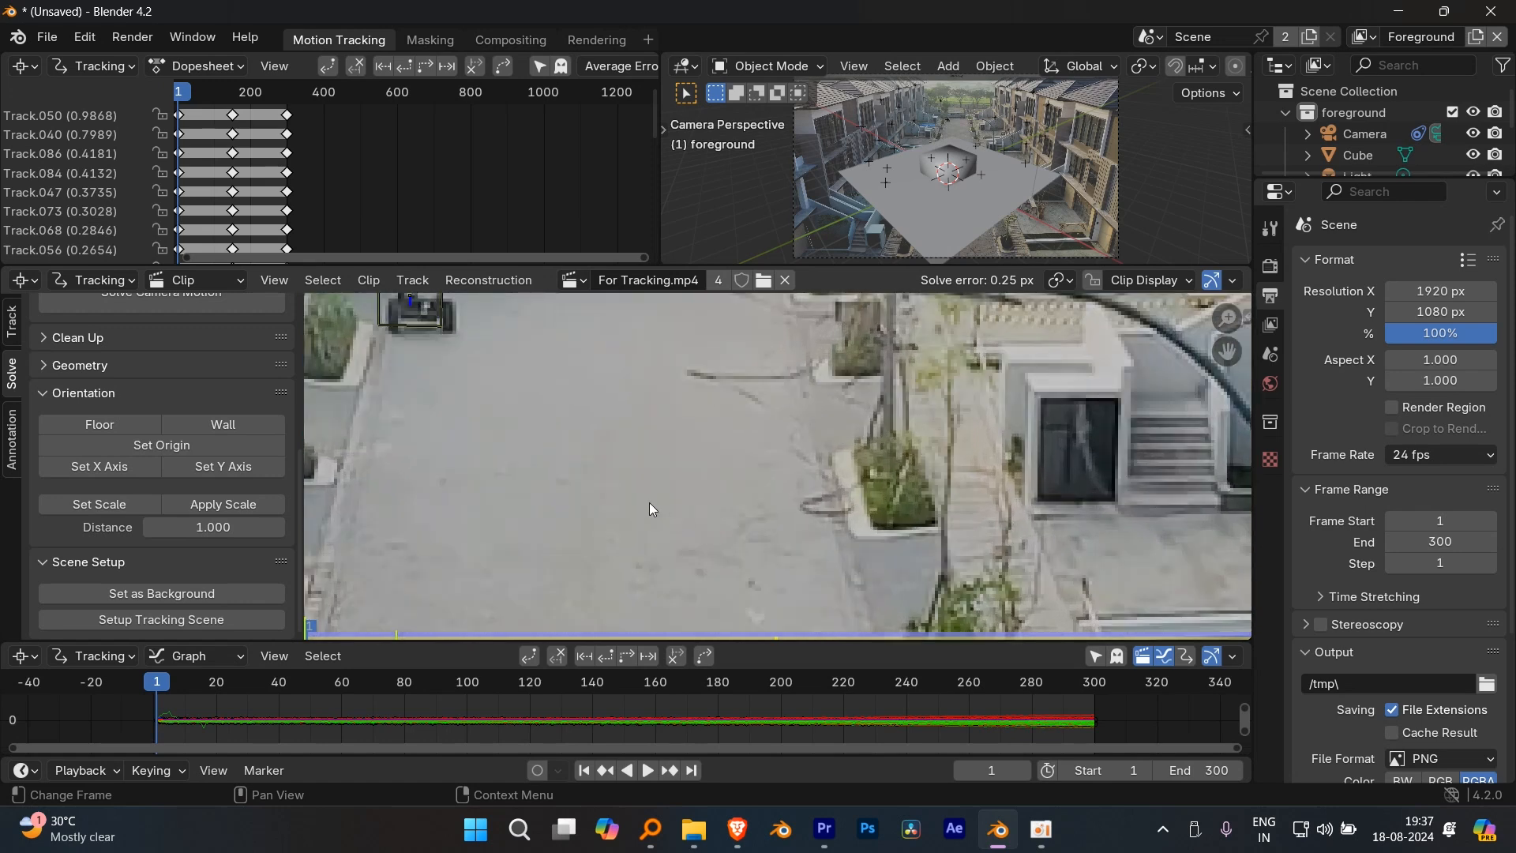
pyautogui.scroll(3, 652, 508)
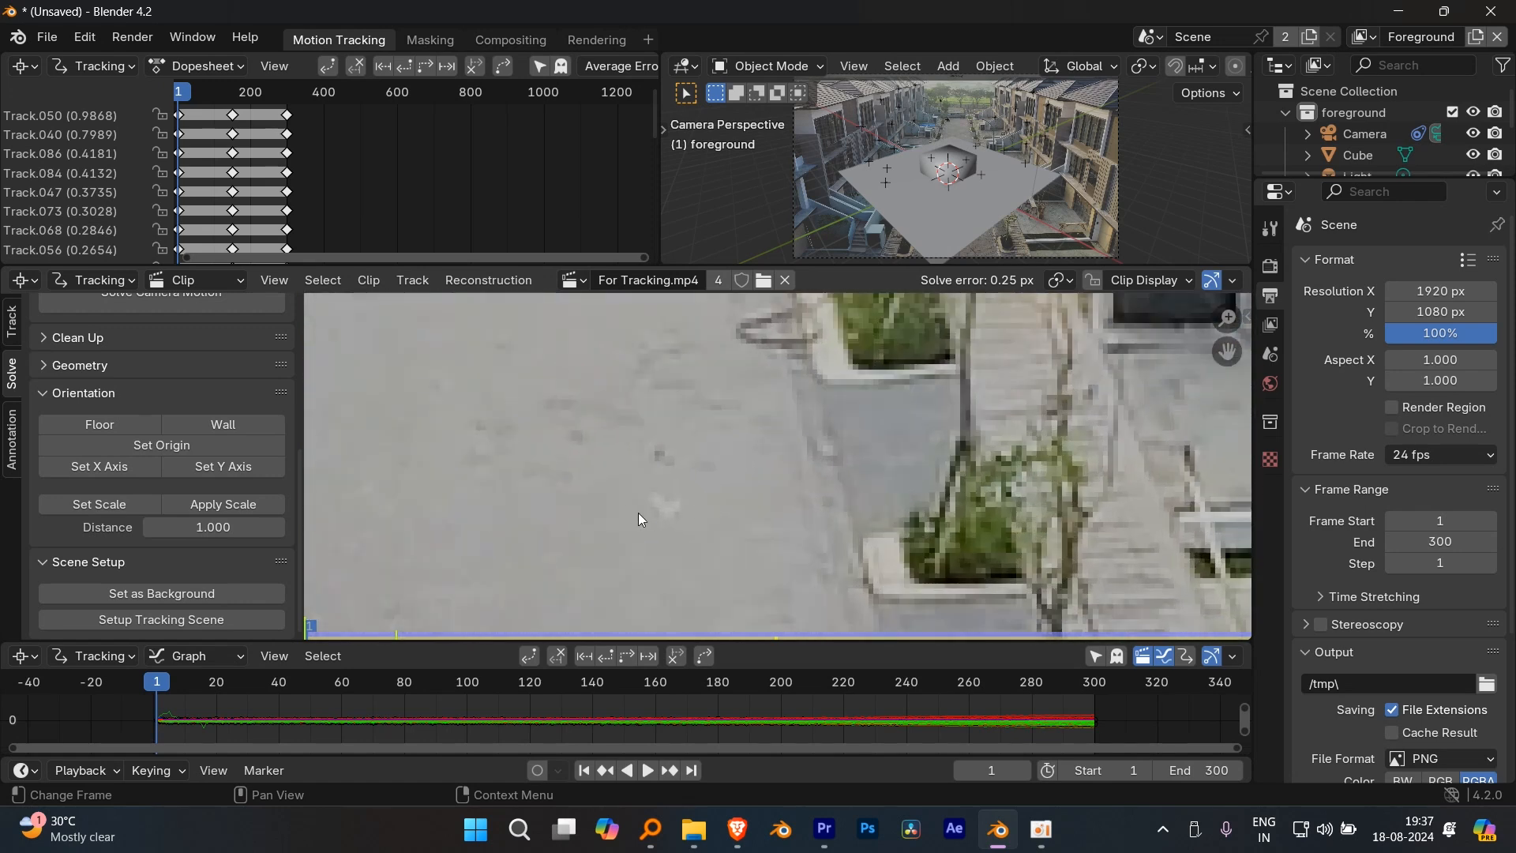
pyautogui.scroll(2, 638, 513)
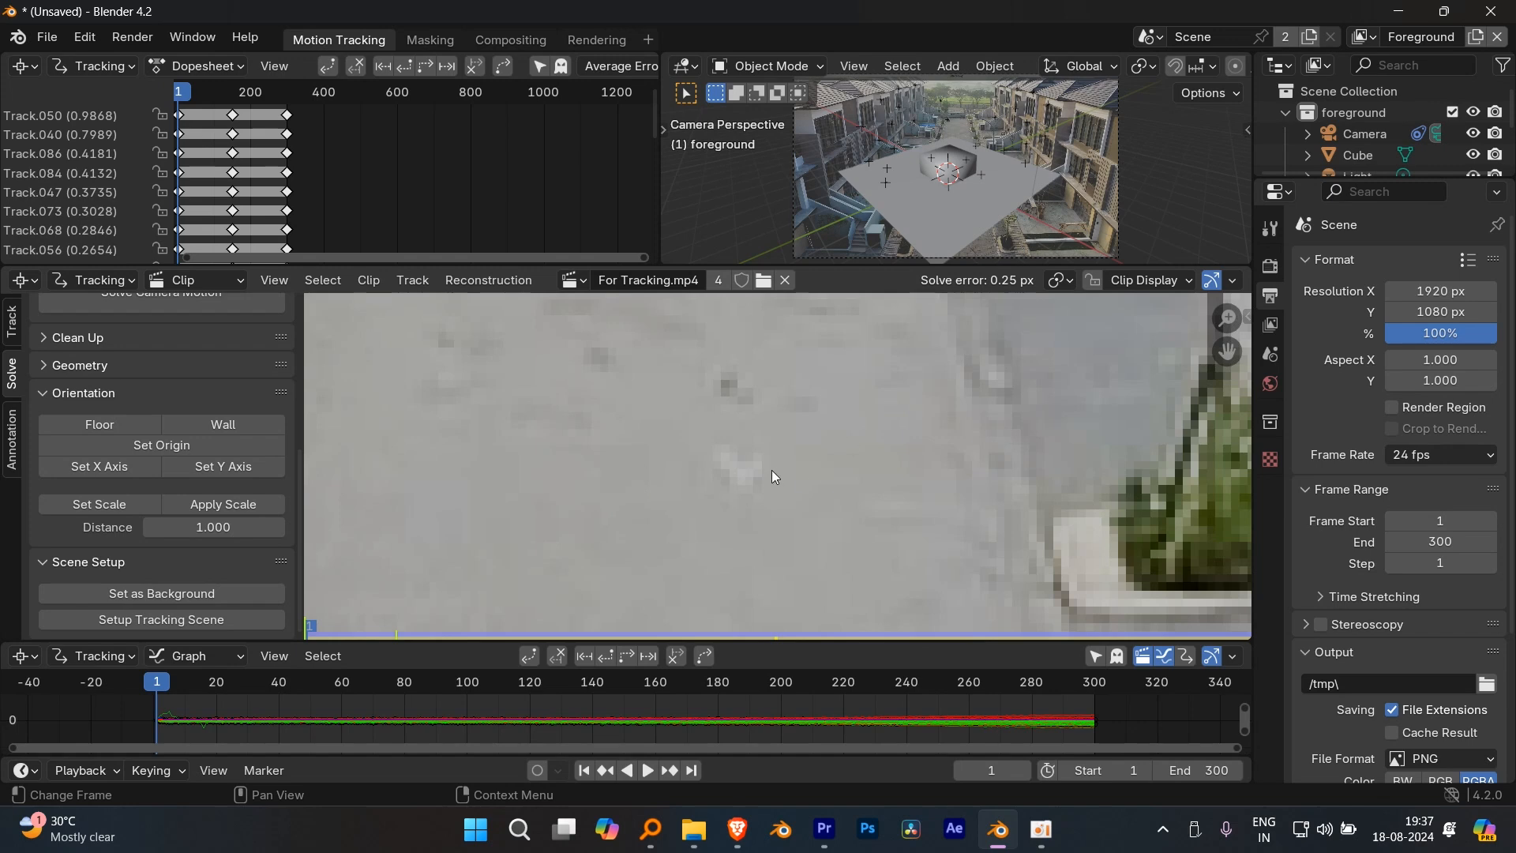
pyautogui.scroll(1, 749, 473)
pyautogui.keyDown('ctrl'); pyautogui.click(728, 471); pyautogui.keyUp('ctrl')
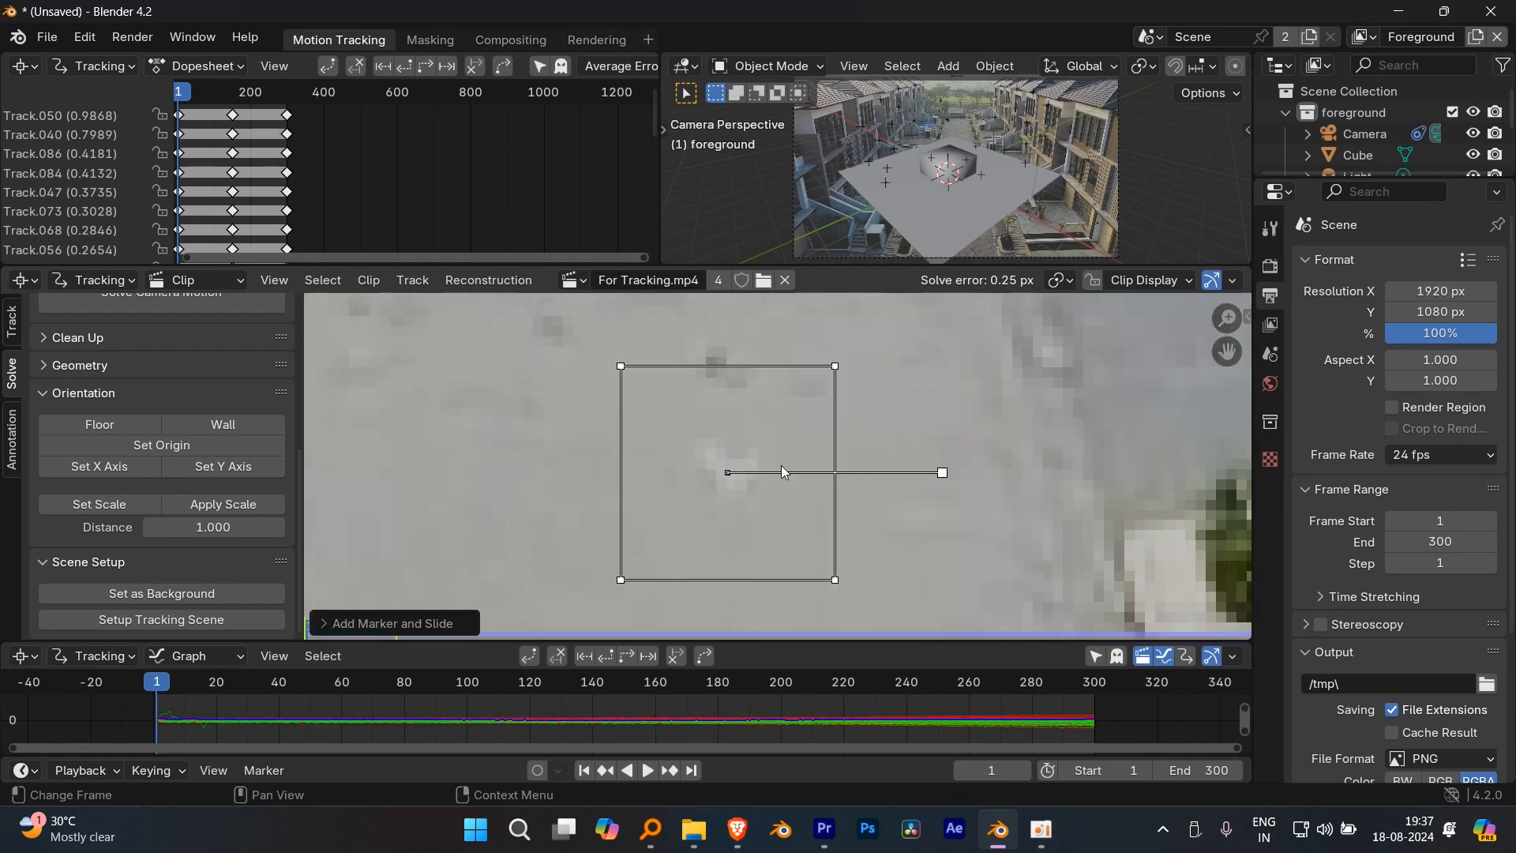
# - Track the new far street marker forward through frame 300 and return to frame 1
pyautogui.scroll(-5, 750, 459)
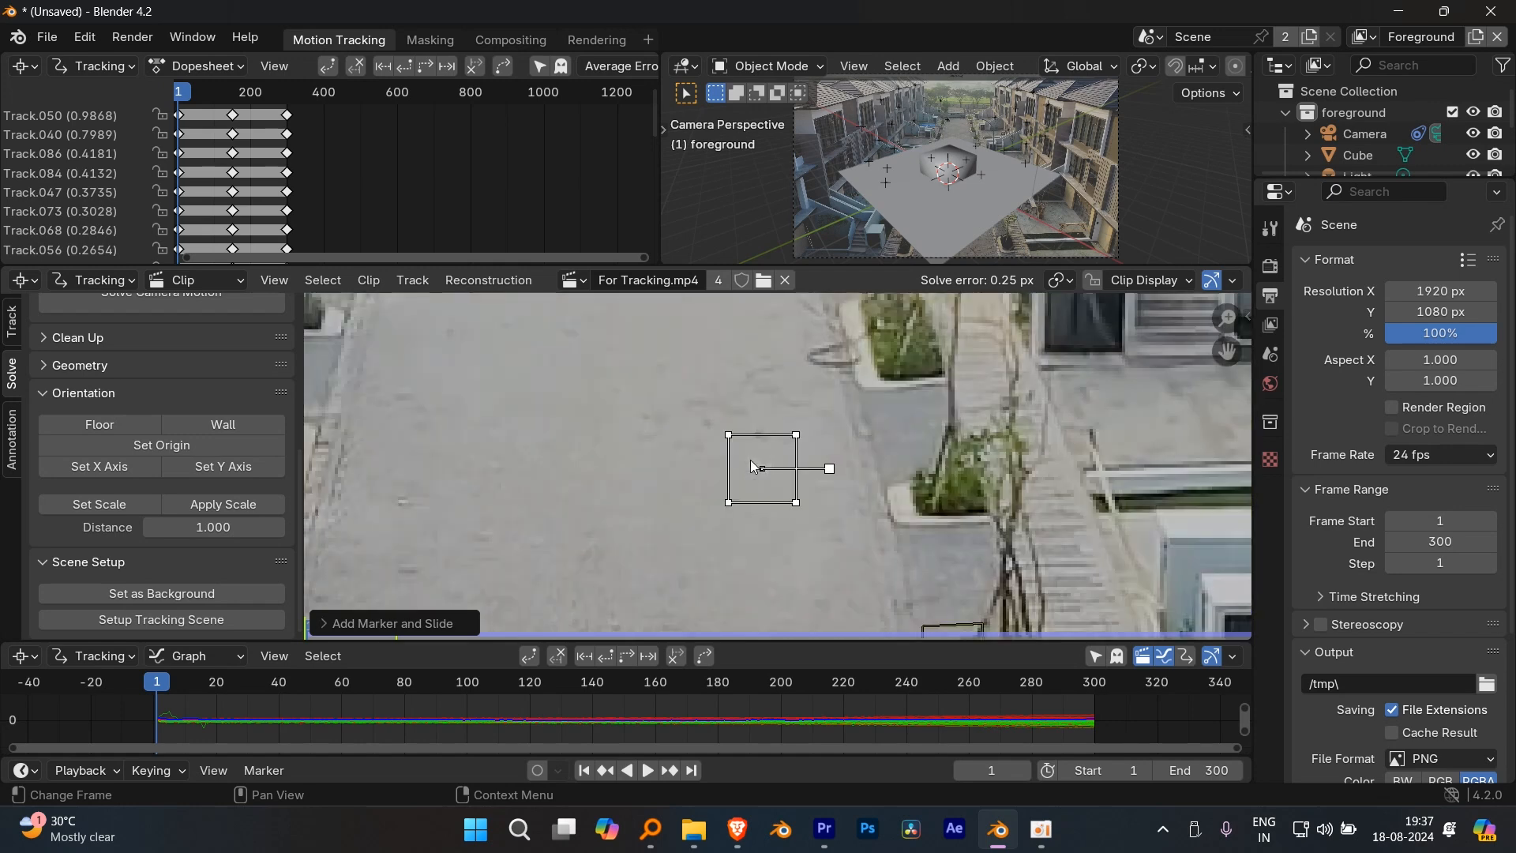
pyautogui.hotkey('ctrl', 't')
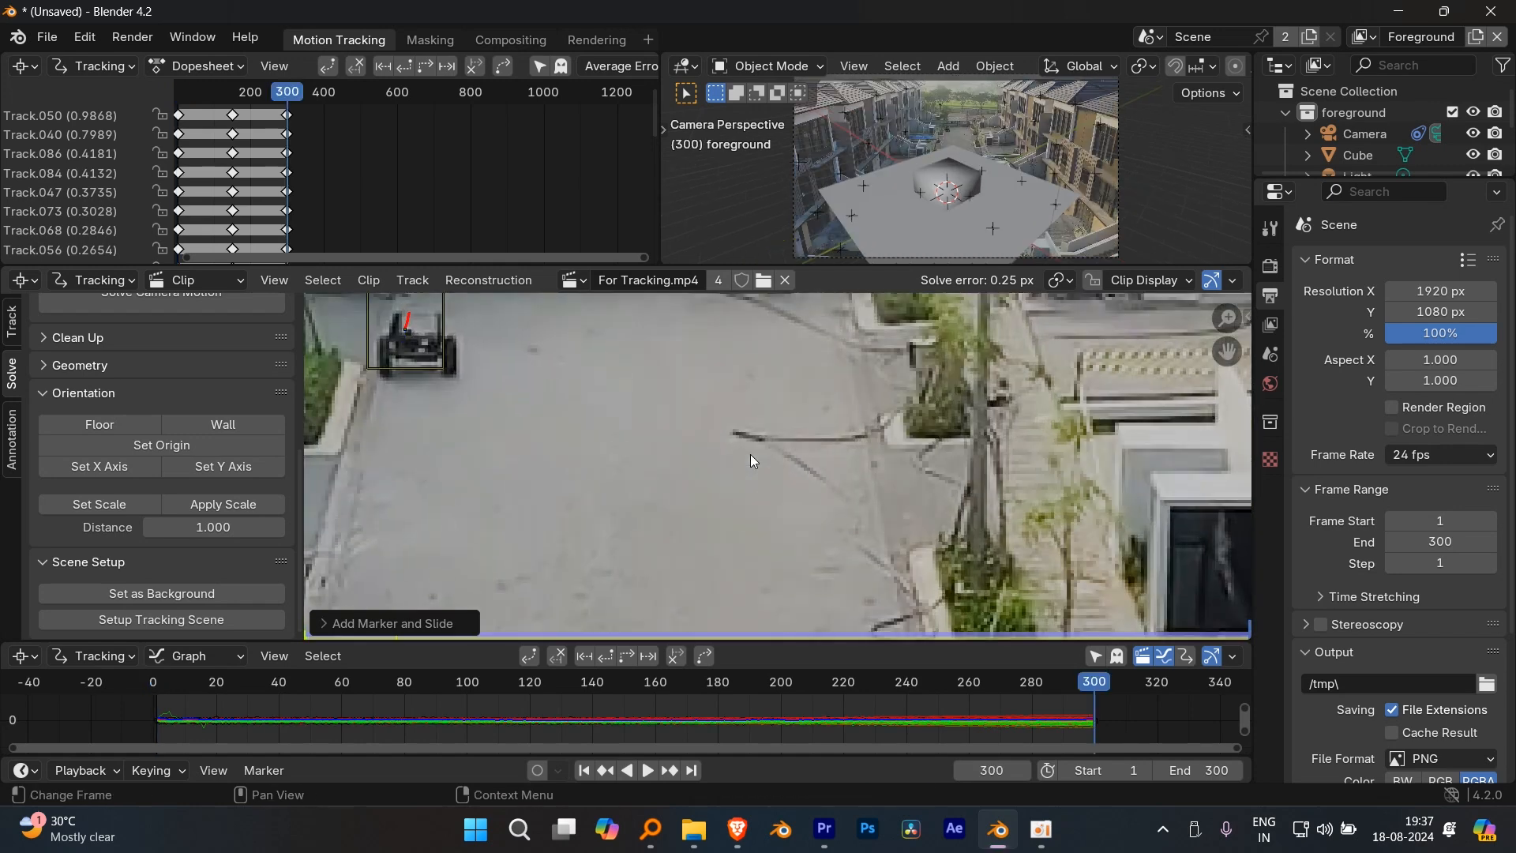
pyautogui.scroll(-4, 751, 455)
pyautogui.moveTo(783, 516); pyautogui.dragTo(807, 424, button='middle')
pyautogui.moveTo(907, 680)
pyautogui.mouseDown()
pyautogui.moveTo(737, 684)
pyautogui.moveTo(910, 686)
pyautogui.mouseUp()
pyautogui.hotkey('shift', 'Left')
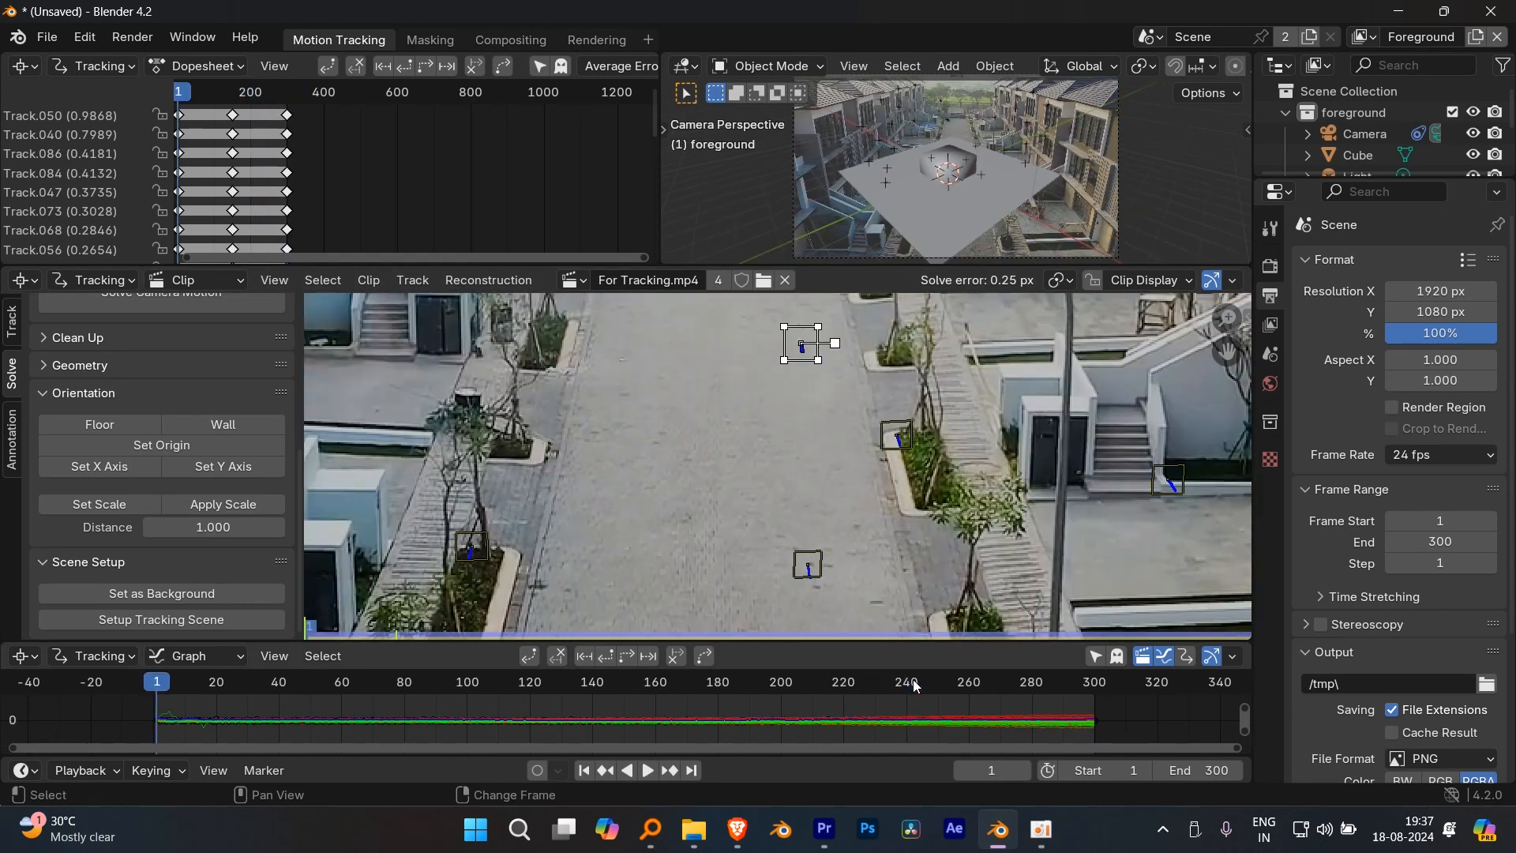
# - Try to track a marker on the dark spot in the near street paving from frame 1, and delete it
pyautogui.press('Home')
pyautogui.scroll(6, 772, 504)
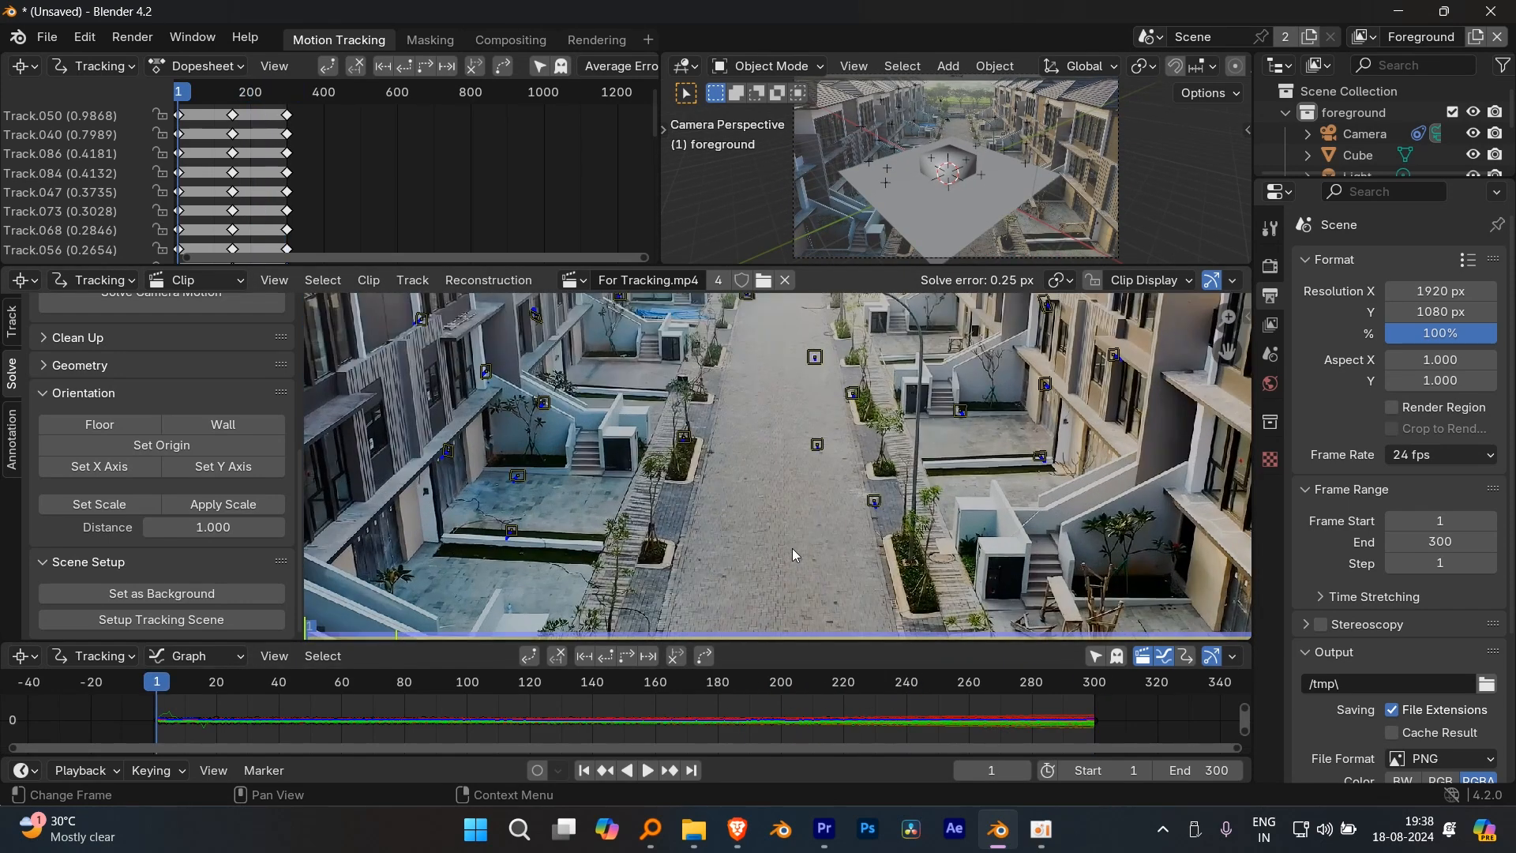
pyautogui.scroll(3, 675, 506)
pyautogui.scroll(3, 939, 401)
pyautogui.moveTo(750, 487); pyautogui.dragTo(887, 485, button='middle')
pyautogui.scroll(-3, 940, 401)
pyautogui.scroll(3, 878, 444)
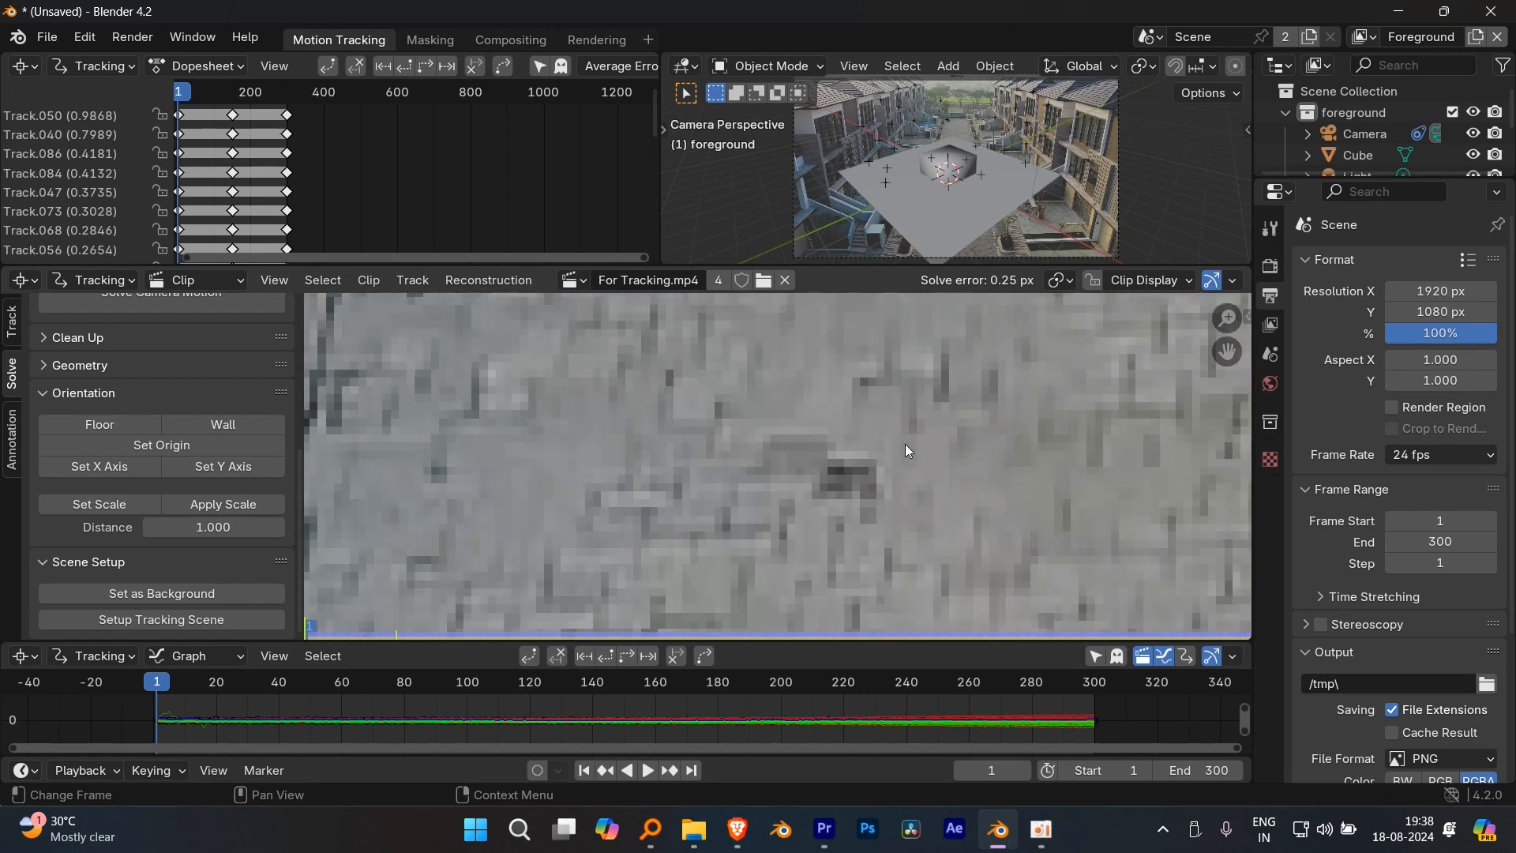
pyautogui.keyDown('ctrl'); pyautogui.click(843, 473); pyautogui.keyUp('ctrl')
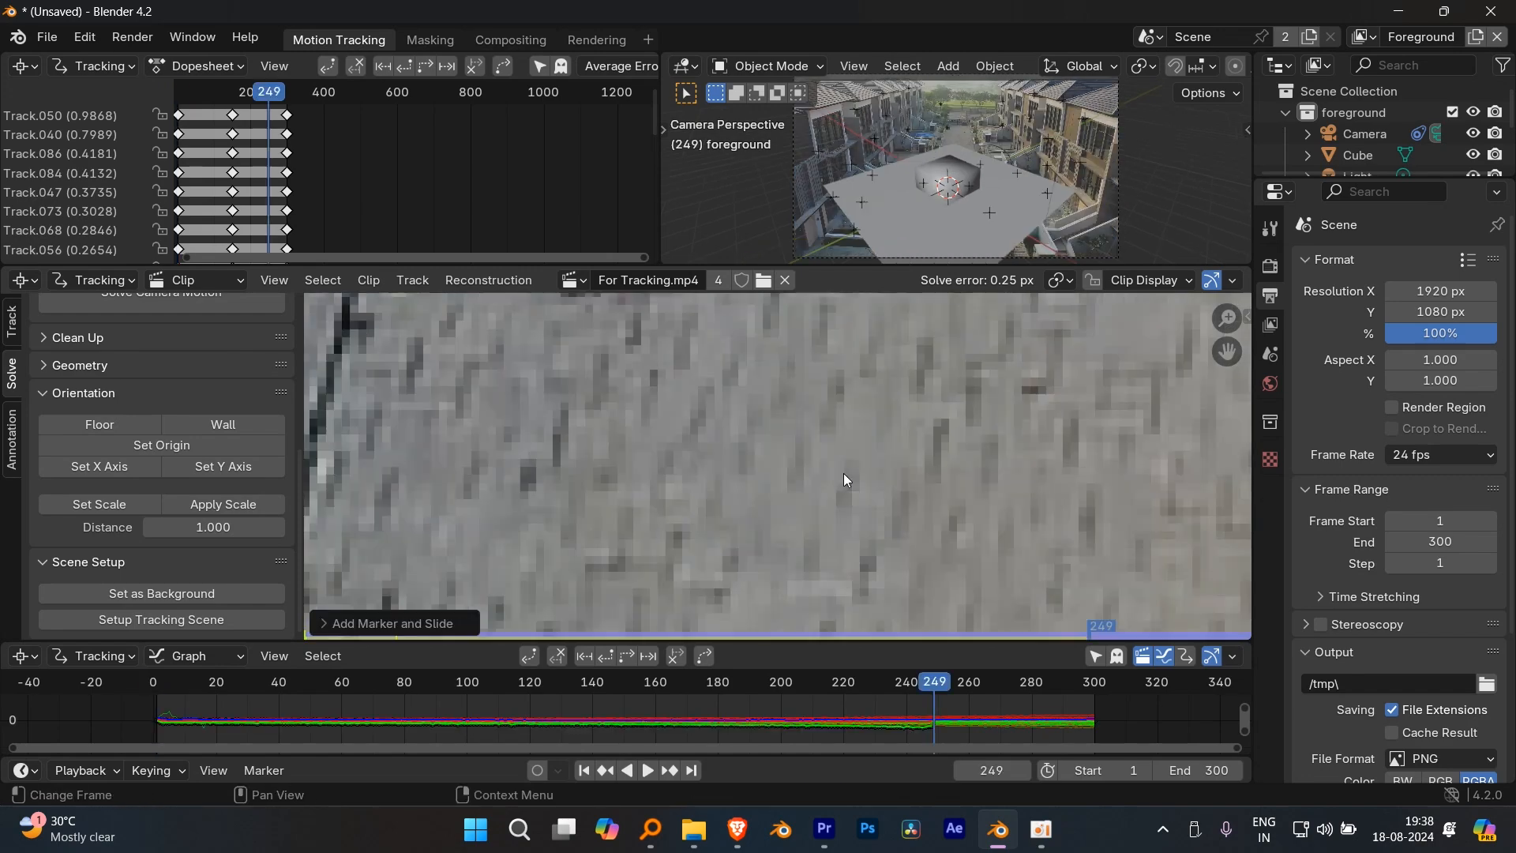
pyautogui.scroll(-6, 843, 472)
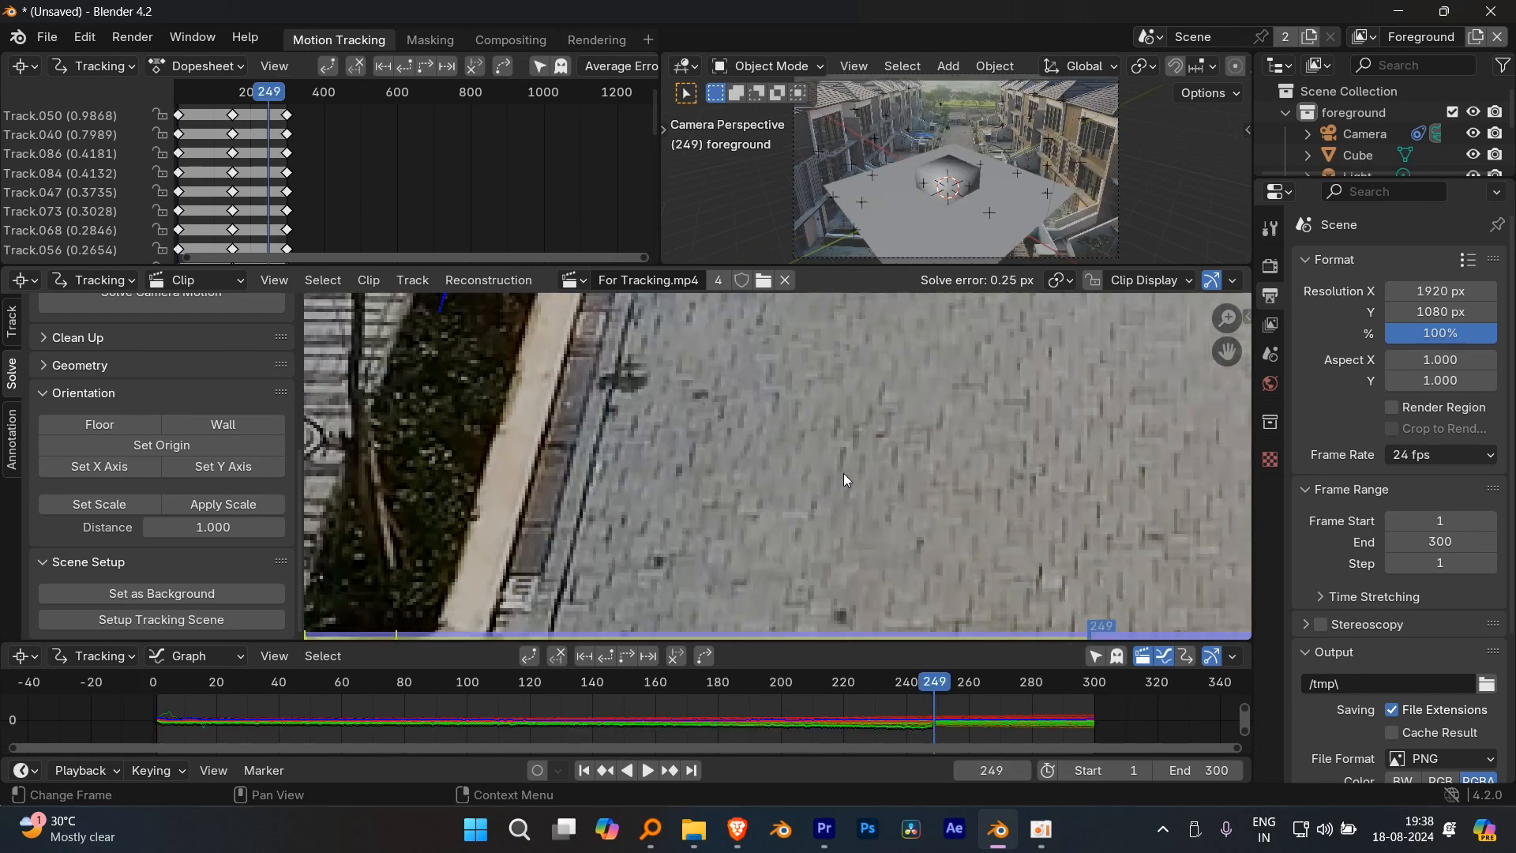
pyautogui.scroll(2, 819, 505)
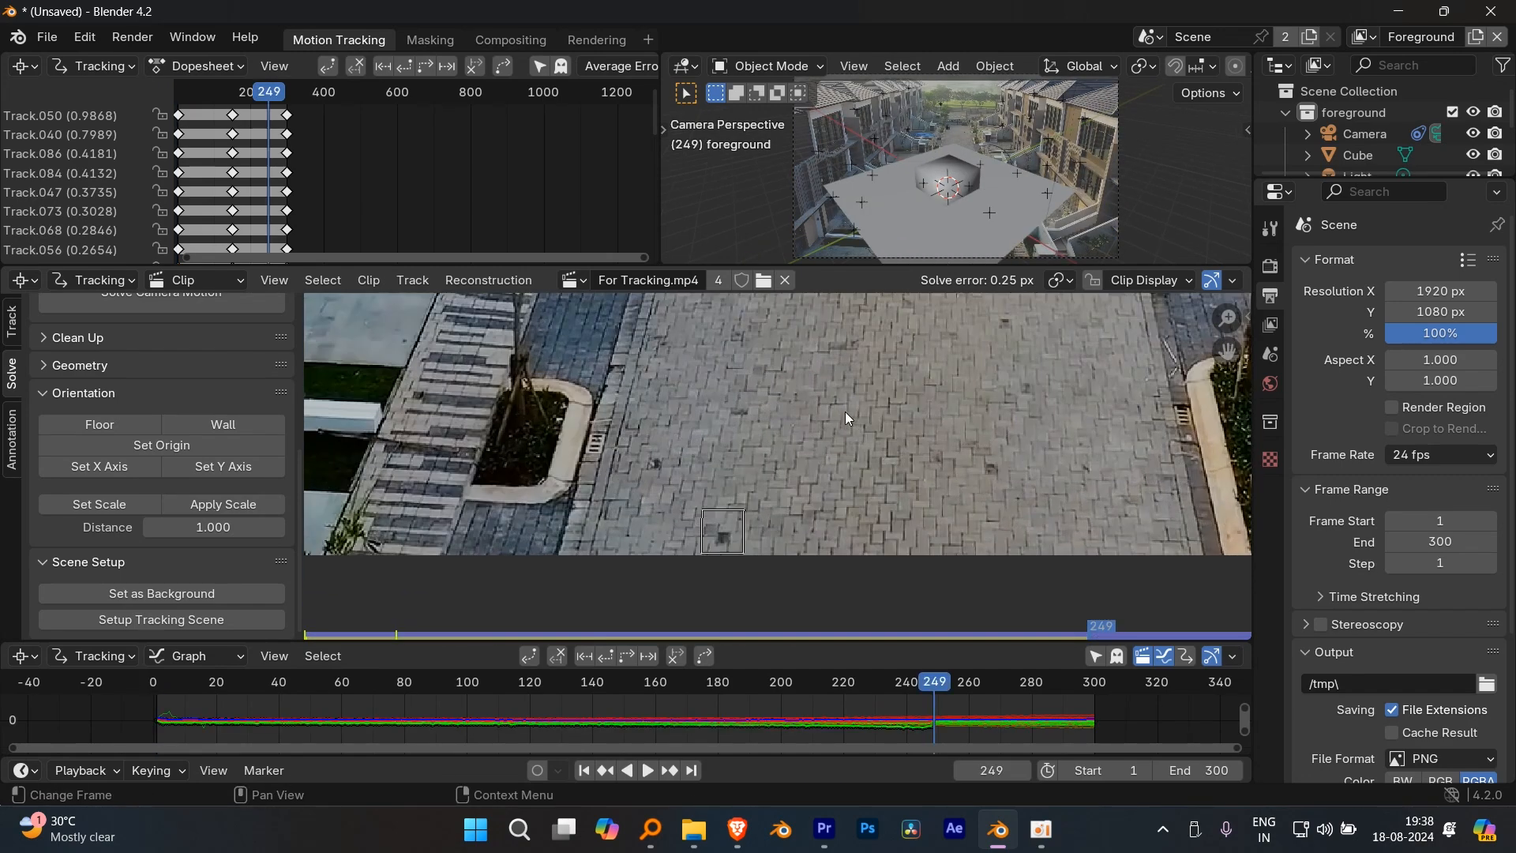
pyautogui.moveTo(930, 680); pyautogui.dragTo(959, 694)
pyautogui.press('x')
pyautogui.click(865, 471)
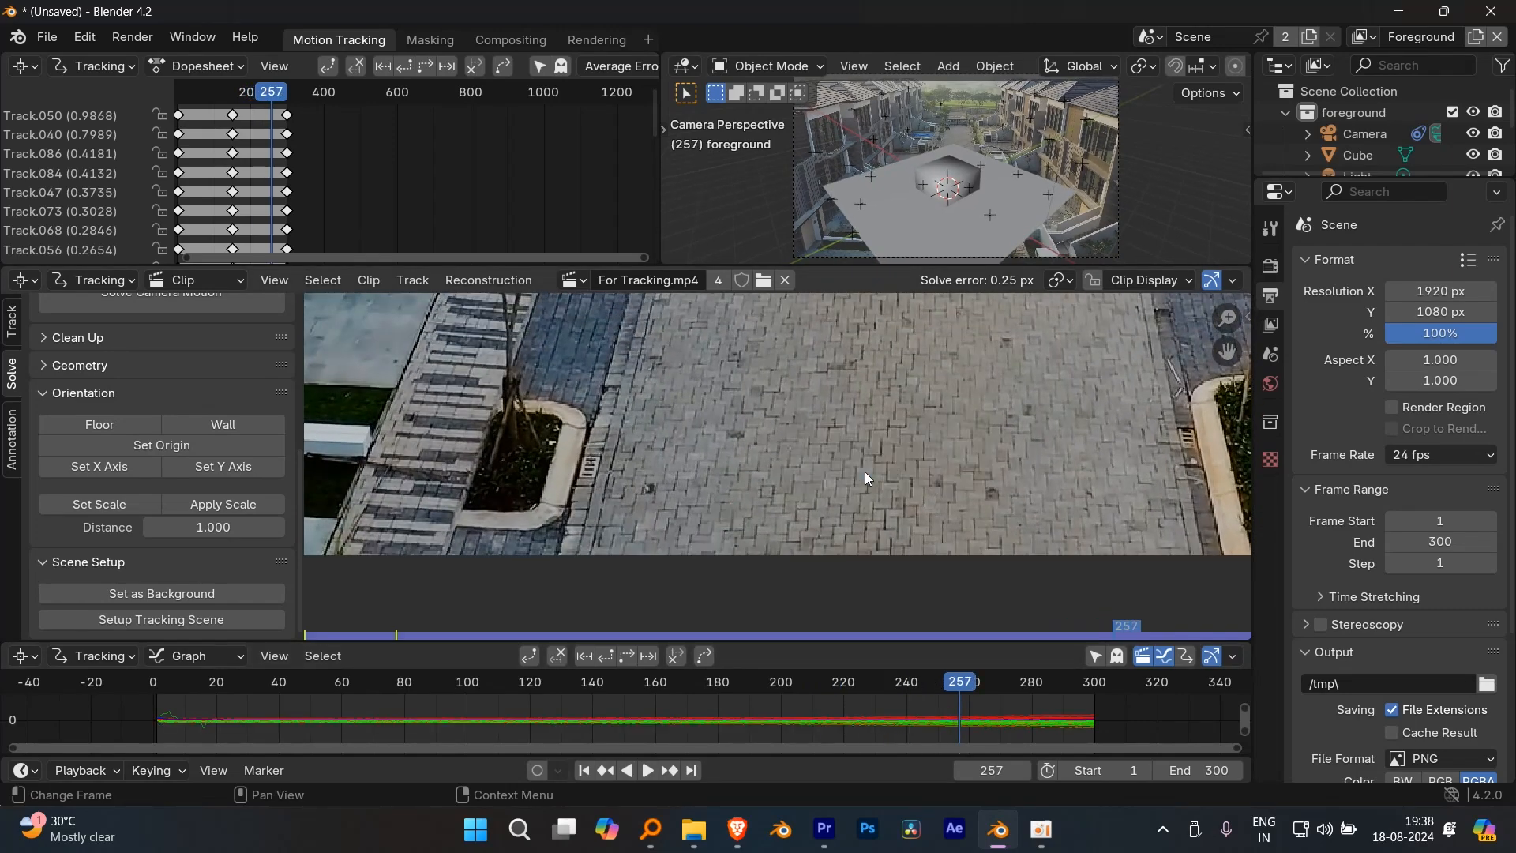
# - Add a marker at frame 1 on the left half of the nearer street paving, track it to frame 300, and return to frame 1
pyautogui.hotkey('shift', 'Left')
pyautogui.scroll(-1, 837, 445)
pyautogui.moveTo(835, 444); pyautogui.dragTo(840, 501, button='middle')
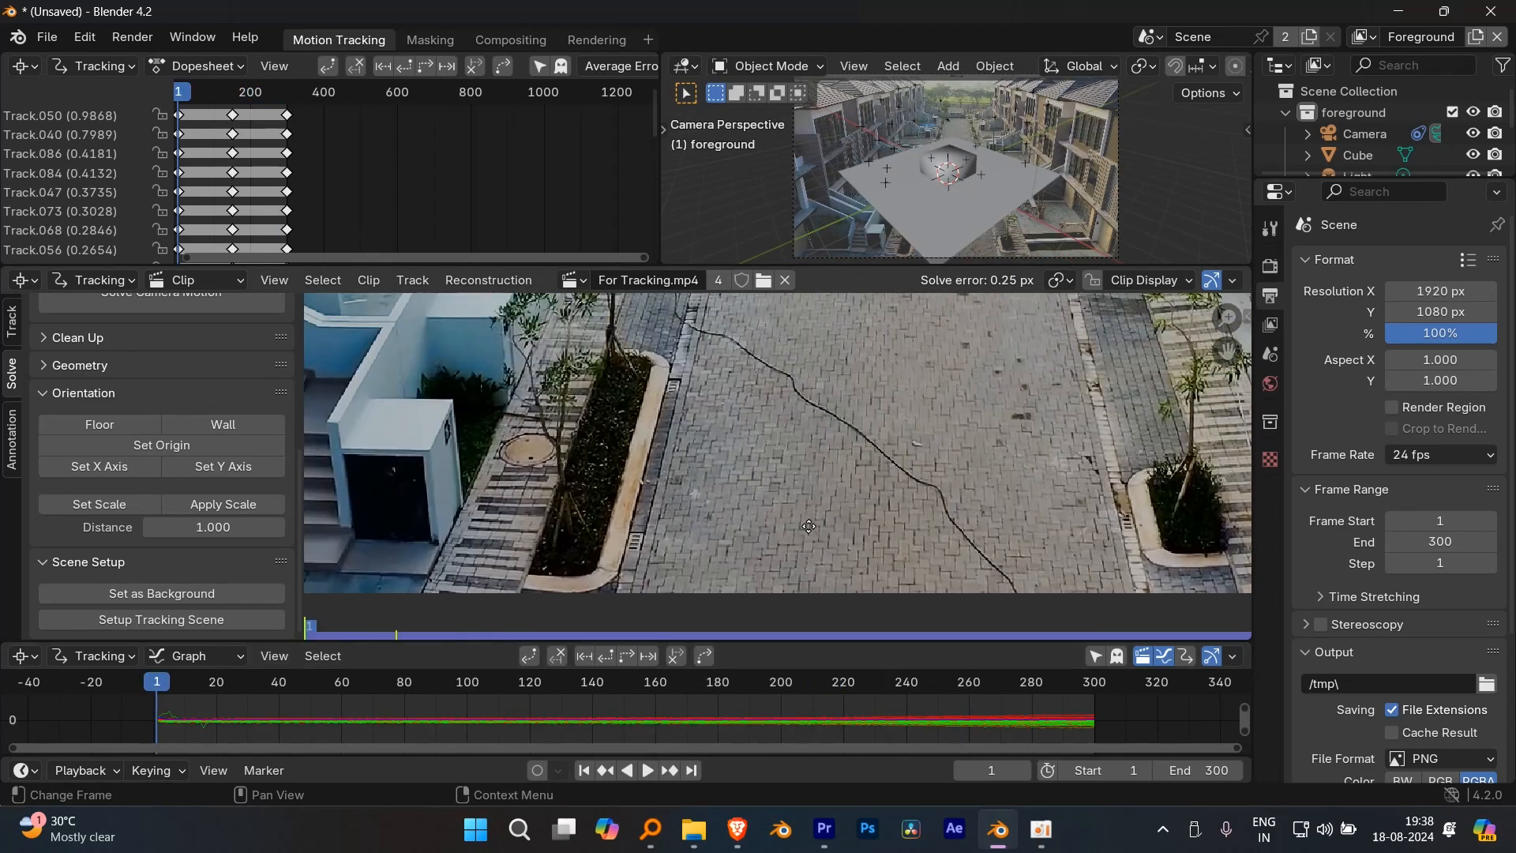
pyautogui.scroll(10, 757, 453)
pyautogui.keyDown('ctrl'); pyautogui.click(754, 453); pyautogui.keyUp('ctrl')
pyautogui.hotkey('ctrl', 't')
pyautogui.scroll(-10, 850, 462)
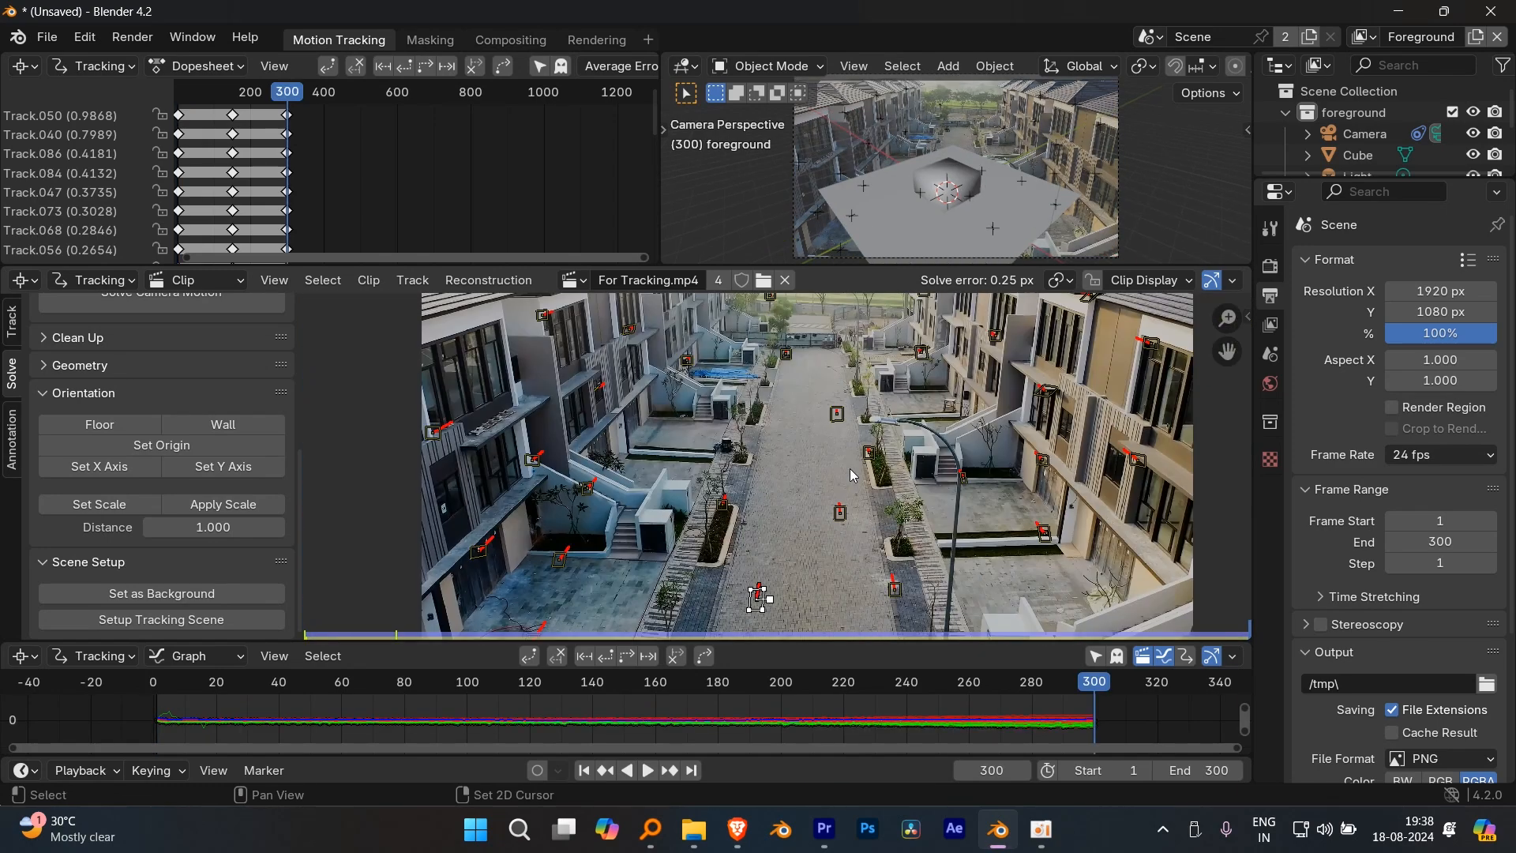
pyautogui.hotkey('shift', 'Left')
pyautogui.scroll(-1, 806, 482)
# - Find the track whose graph curve spikes near the first frames, play it briefly, delete it, and return to frame 1
pyautogui.scroll(6, 777, 502)
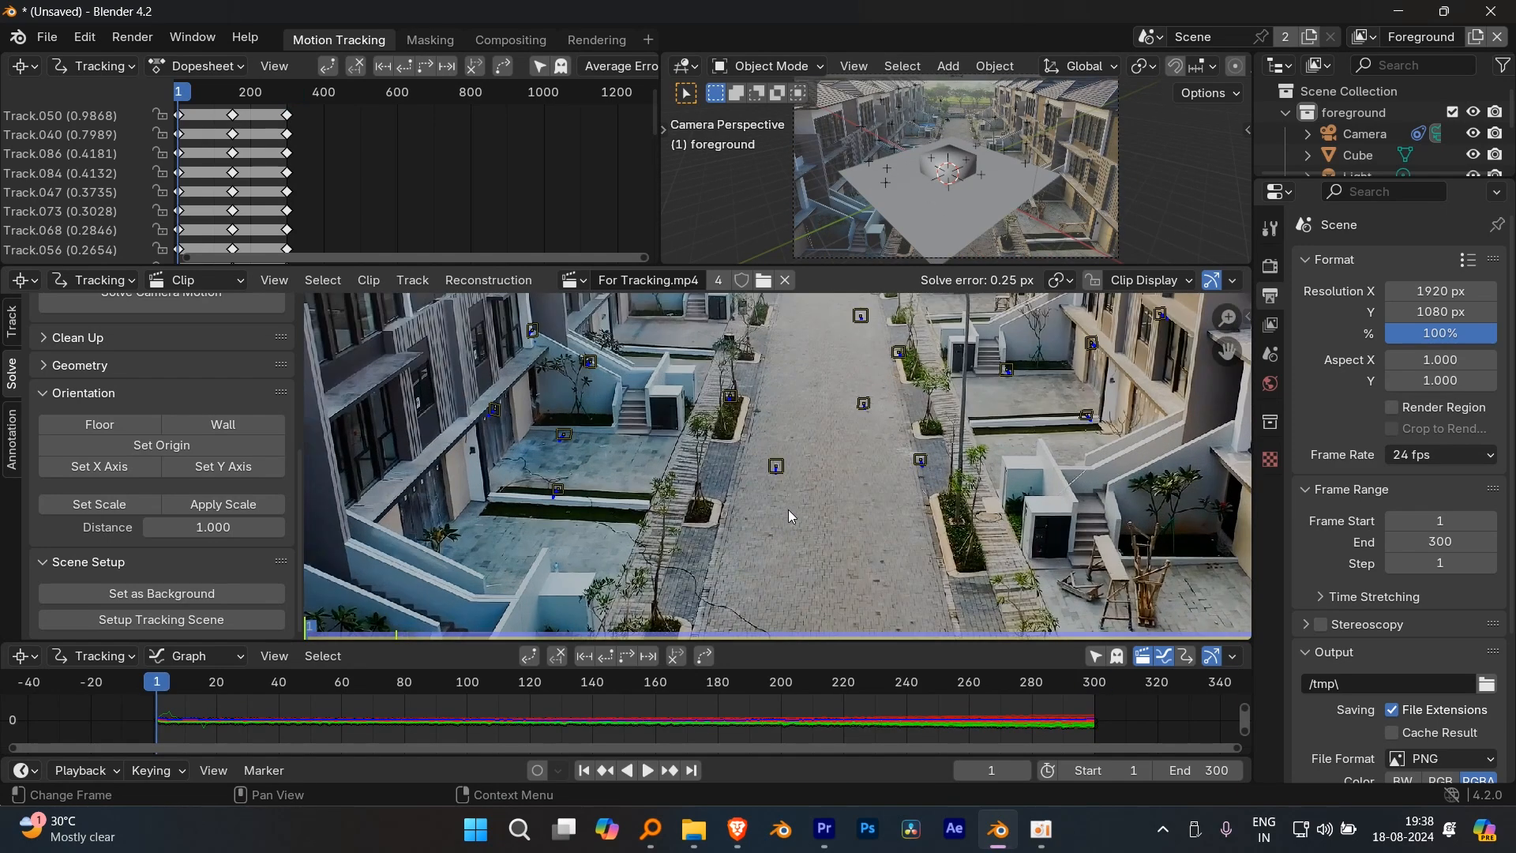
pyautogui.click(167, 712)
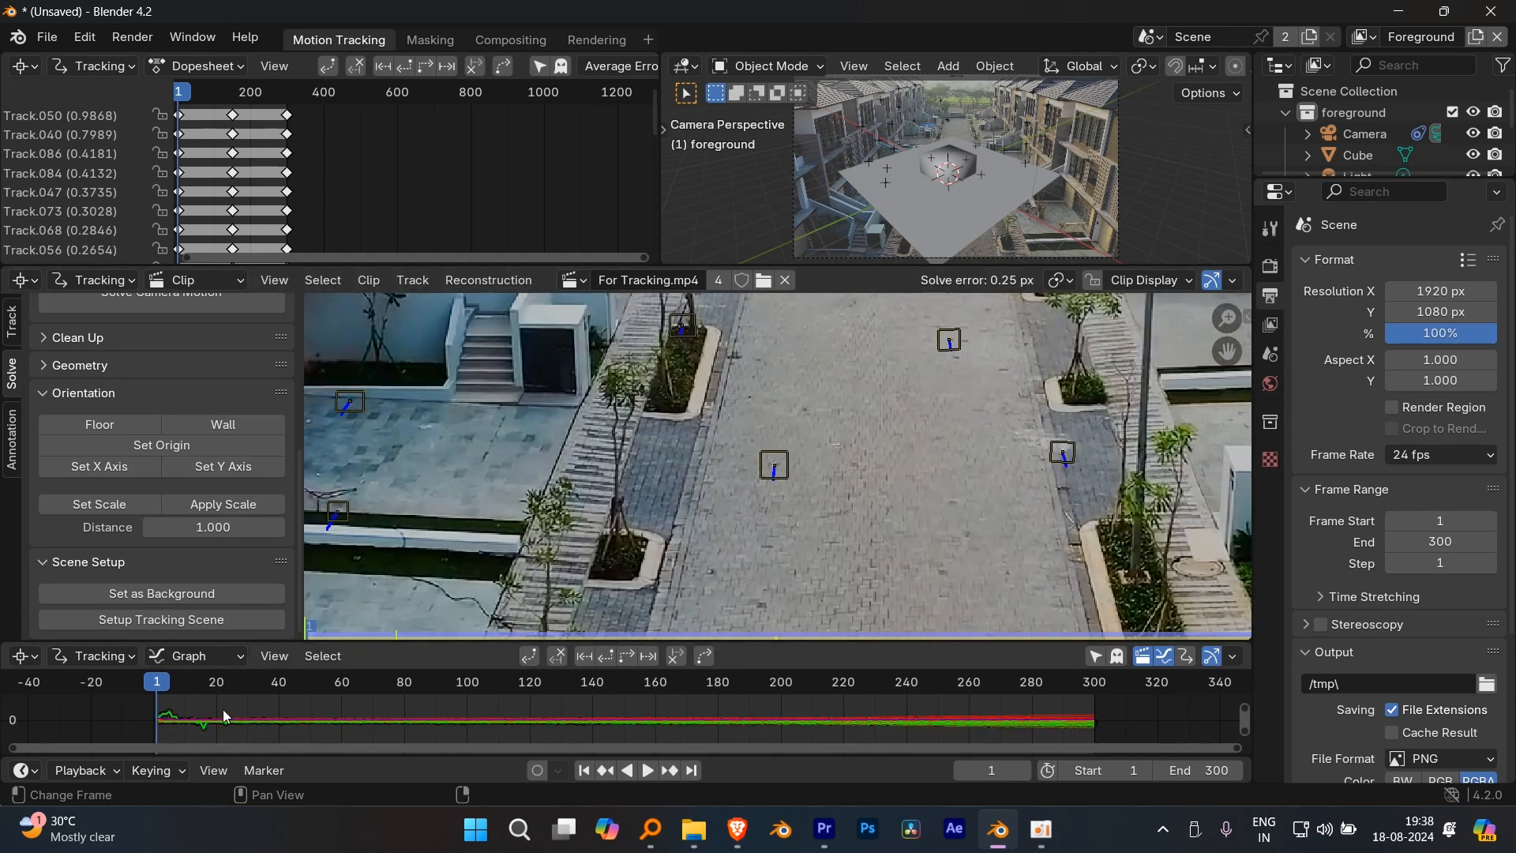
pyautogui.scroll(-4, 865, 481)
pyautogui.scroll(2, 570, 453)
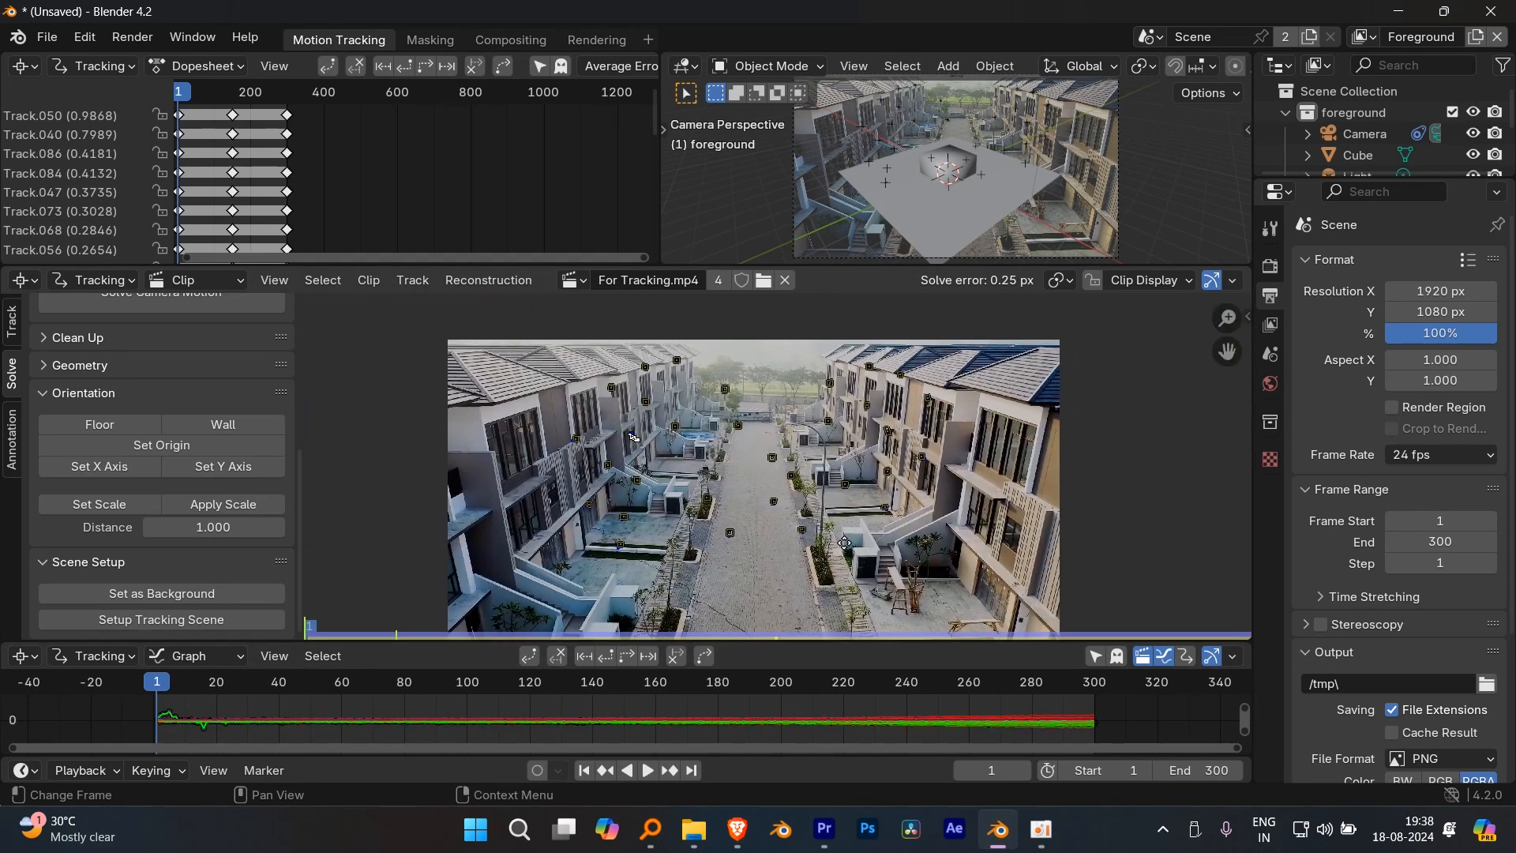
pyautogui.scroll(8, 797, 489)
pyautogui.press('space')
pyautogui.press('space')
pyautogui.press('x')
pyautogui.click(854, 420)
pyautogui.hotkey('shift', 'Left')
pyautogui.scroll(-4, 843, 424)
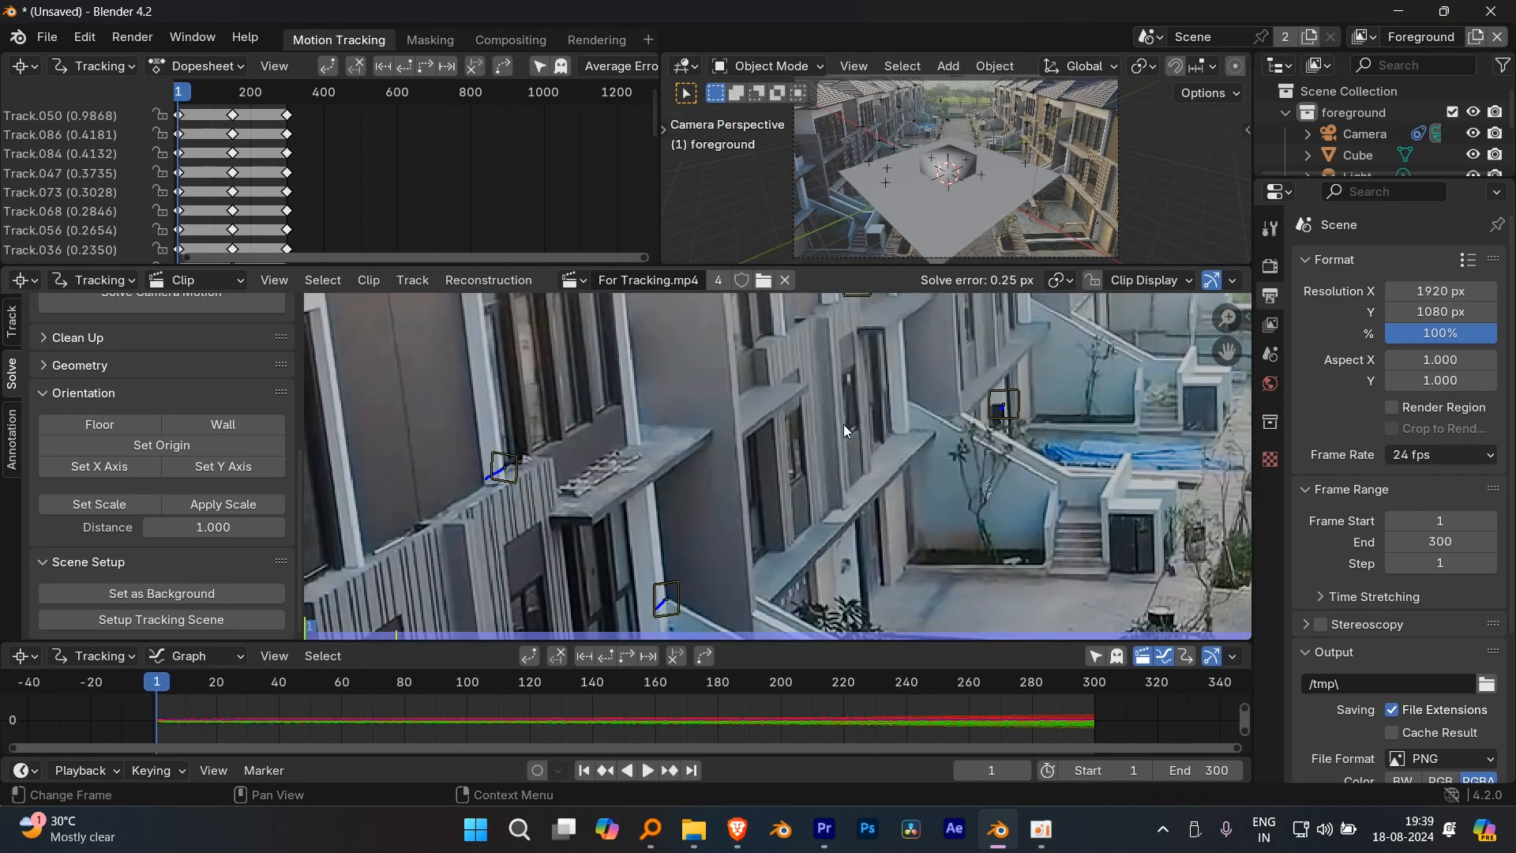
# - Play the footage briefly and inspect the remaining markers along the street
pyautogui.scroll(-4, 867, 412)
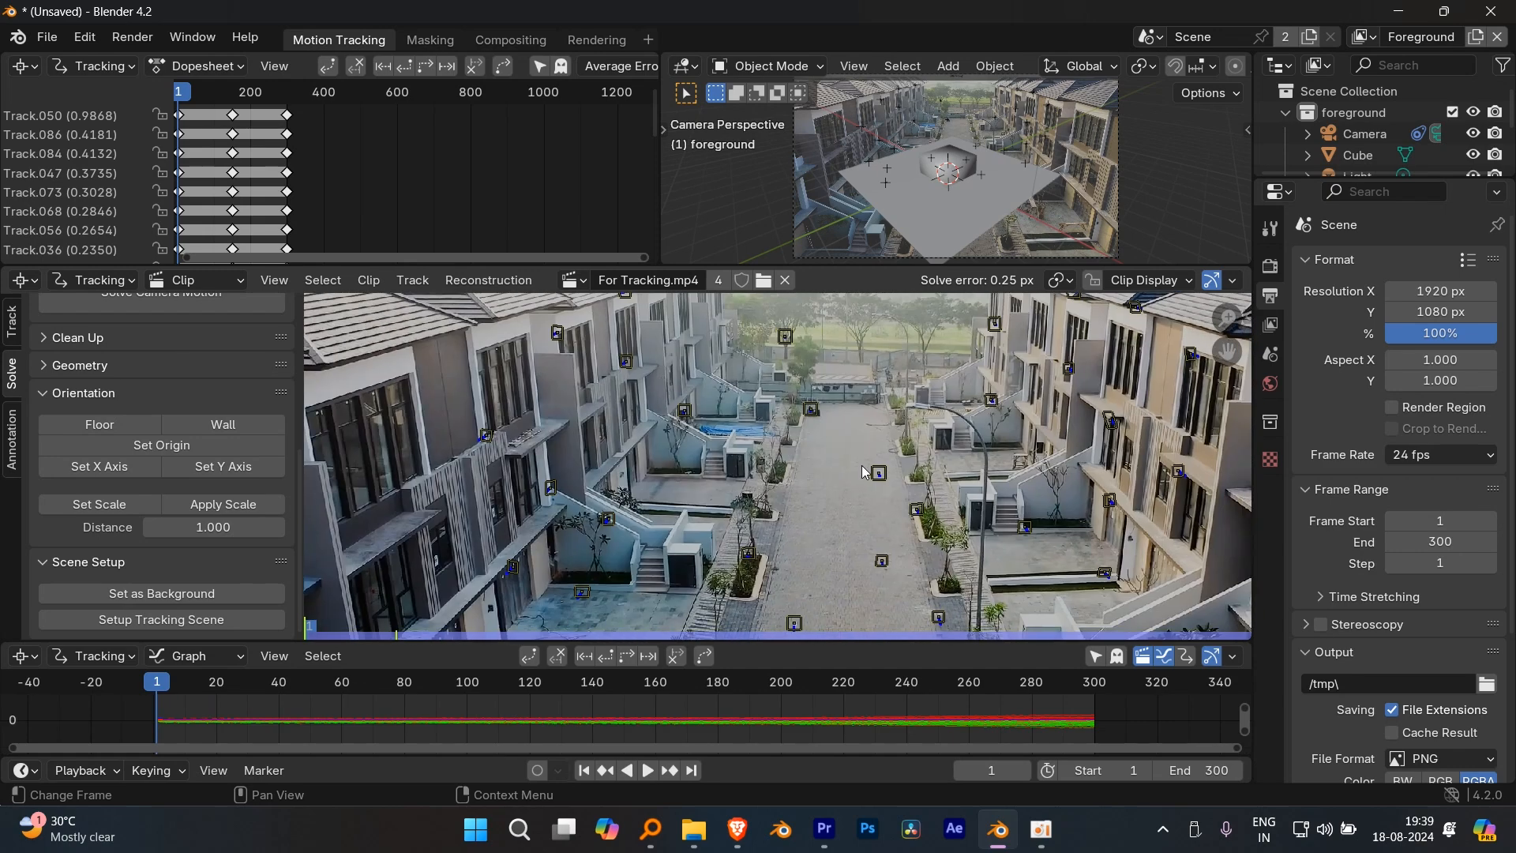
pyautogui.scroll(2, 852, 471)
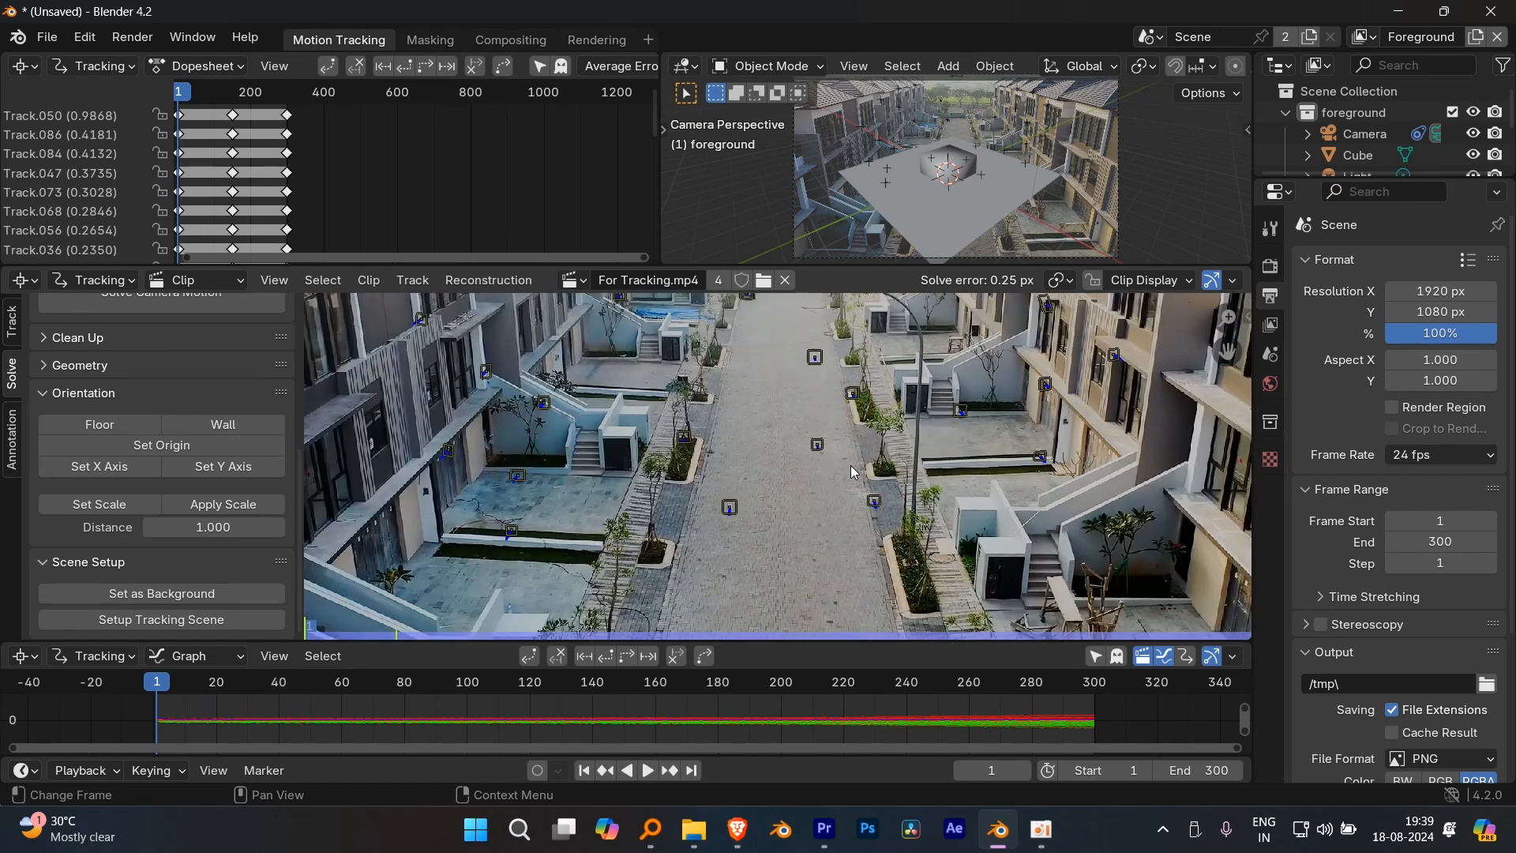
pyautogui.scroll(-2, 851, 471)
pyautogui.scroll(3, 850, 466)
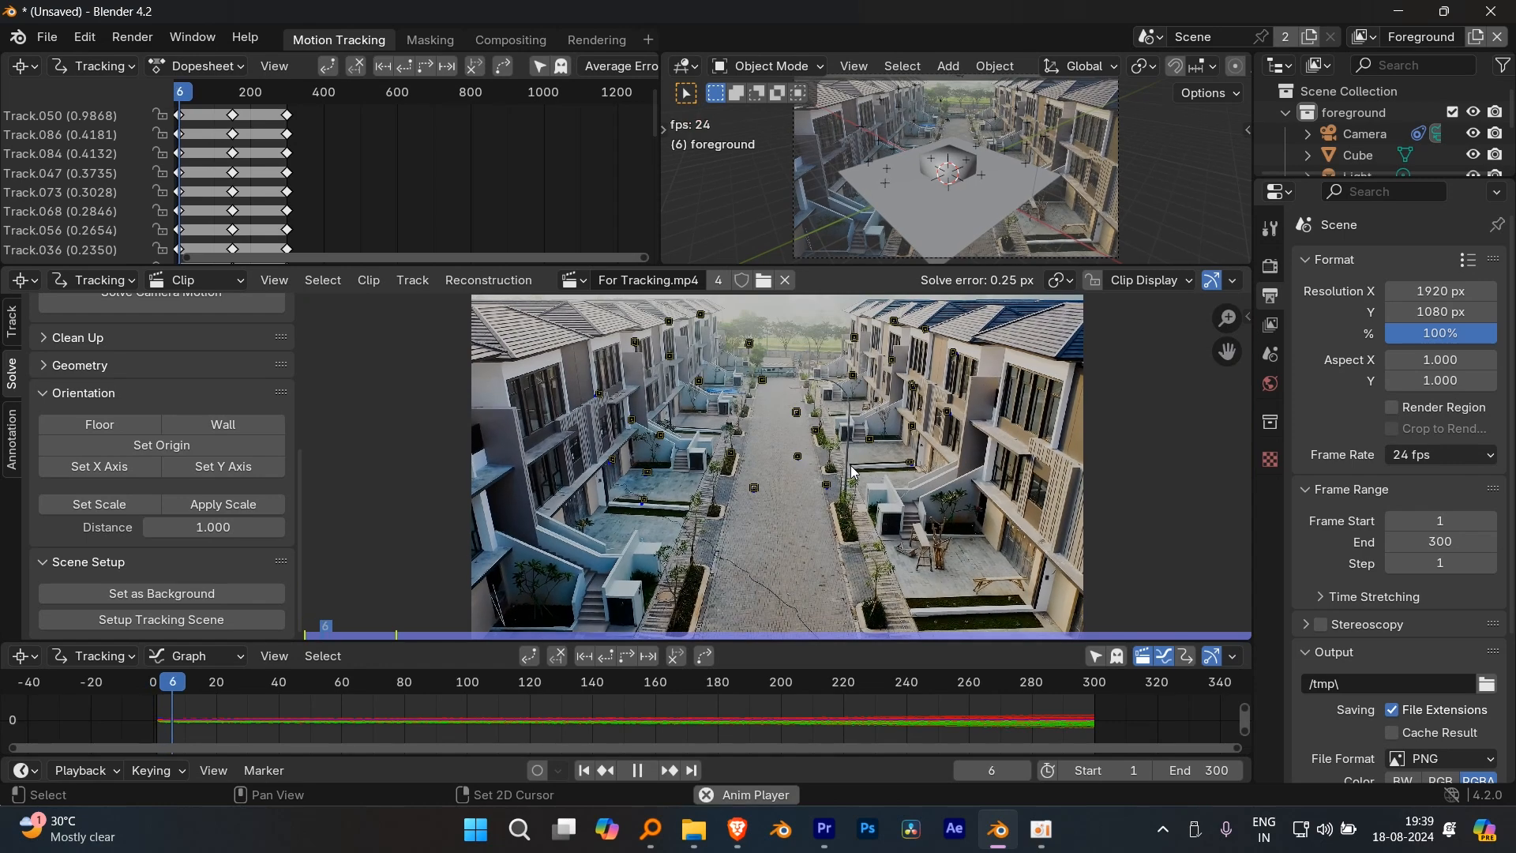
pyautogui.scroll(-3, 841, 463)
pyautogui.scroll(3, 829, 457)
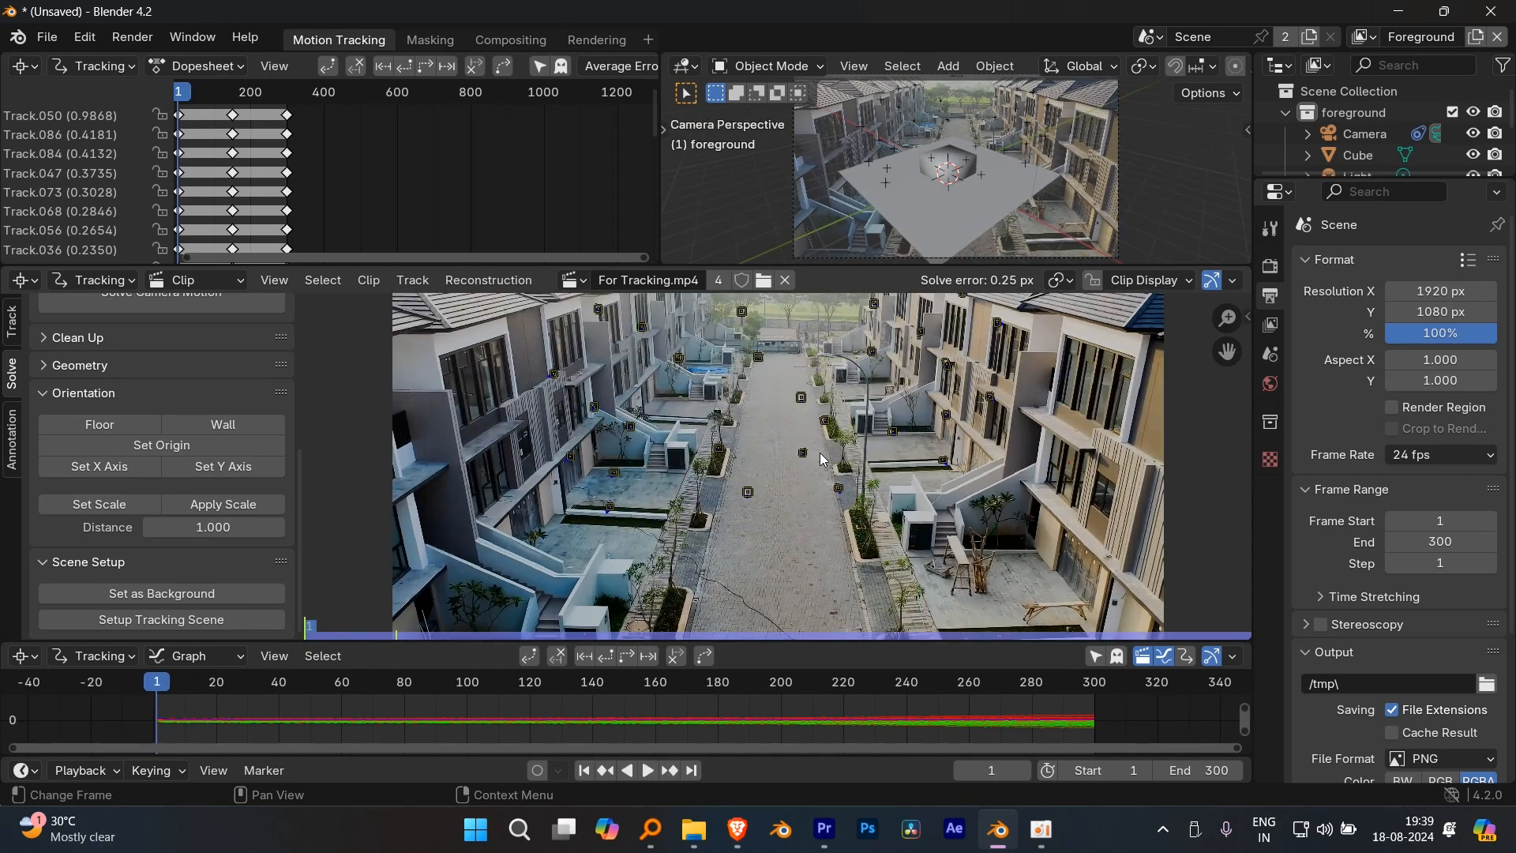
pyautogui.scroll(1, 848, 491)
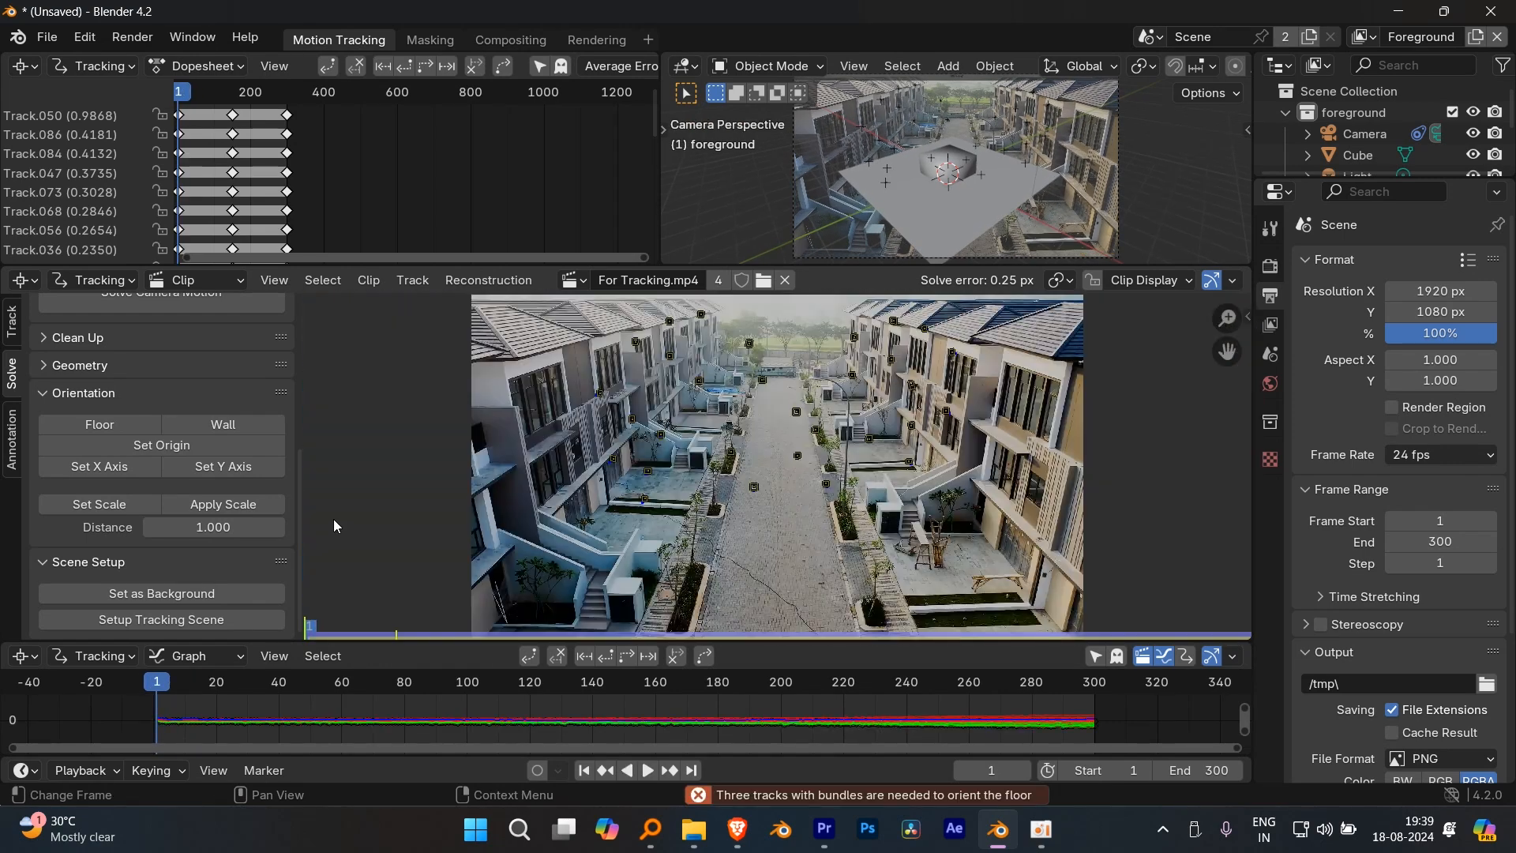
# - Solve the camera motion again with the updated set of tracks
pyautogui.scroll(6, 206, 469)
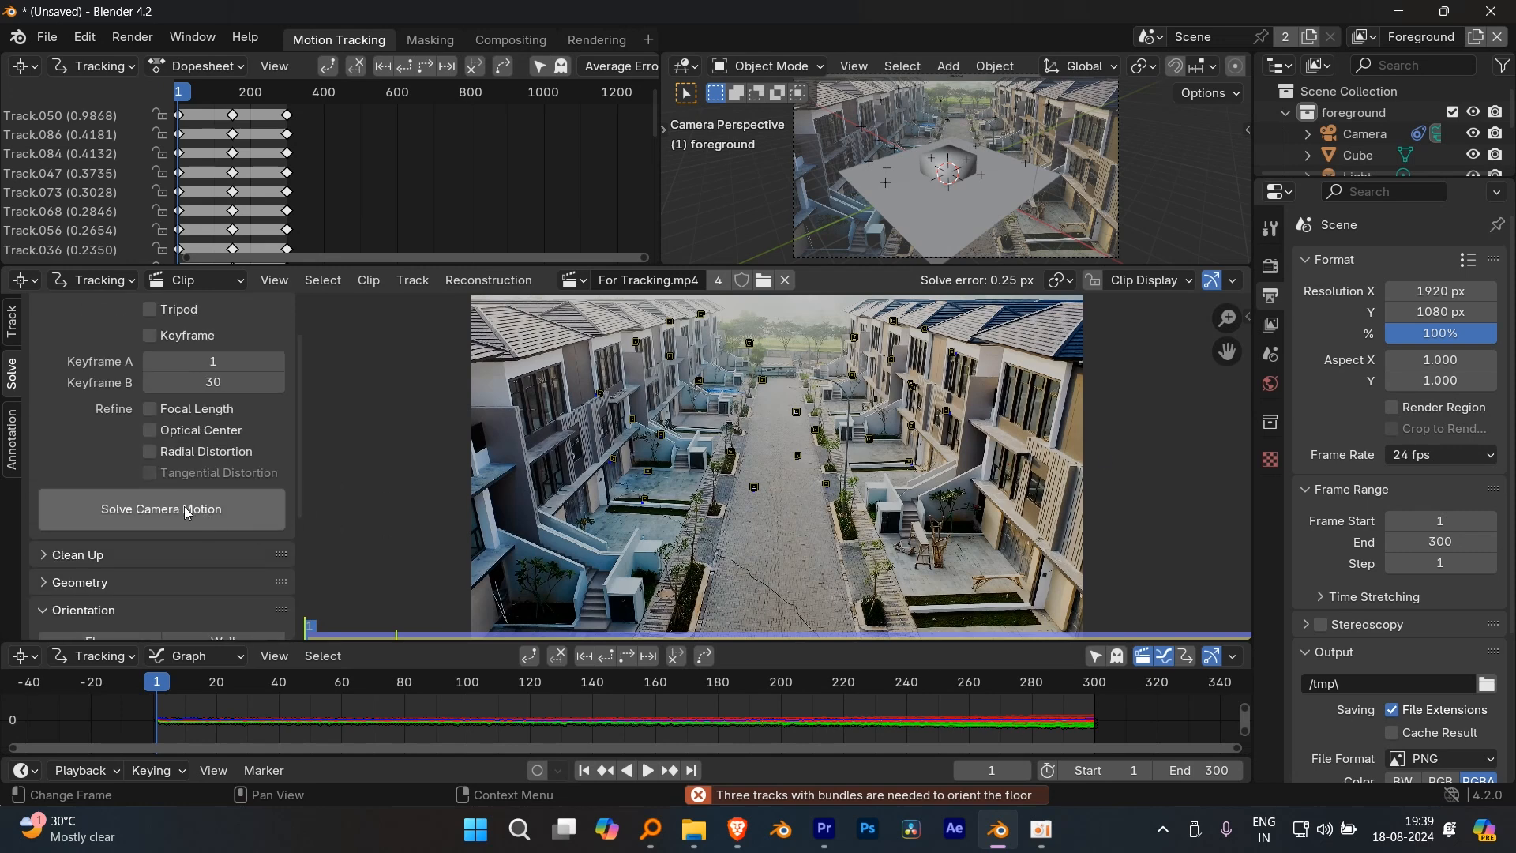
pyautogui.scroll(-3, 200, 505)
pyautogui.click(222, 426)
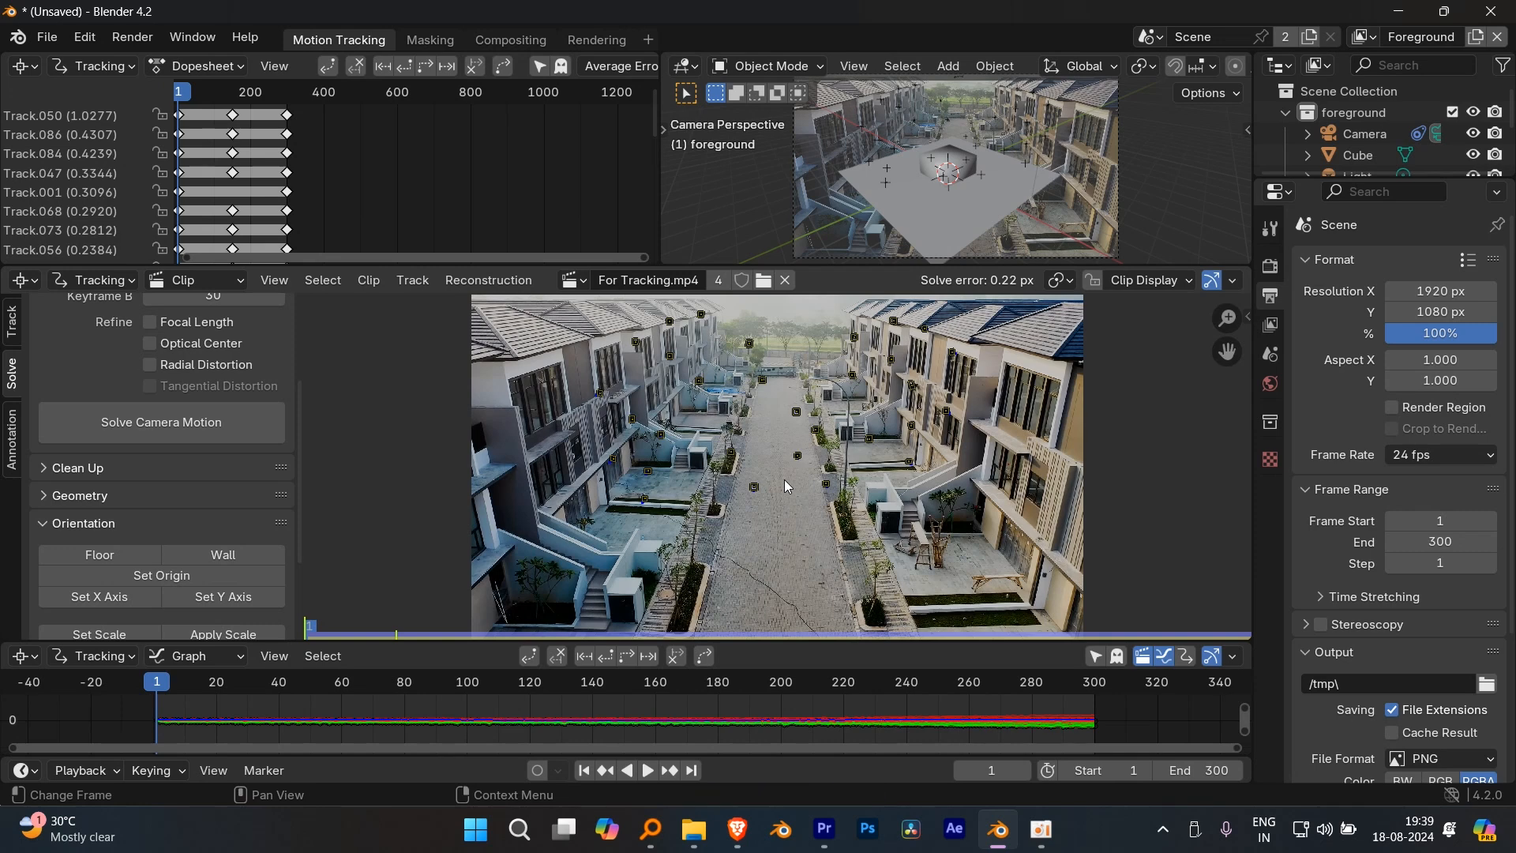
# - Set the floor from the three markers on the street paving, scrub to frame 104 to check it, and return to frame 1
pyautogui.scroll(3, 784, 480)
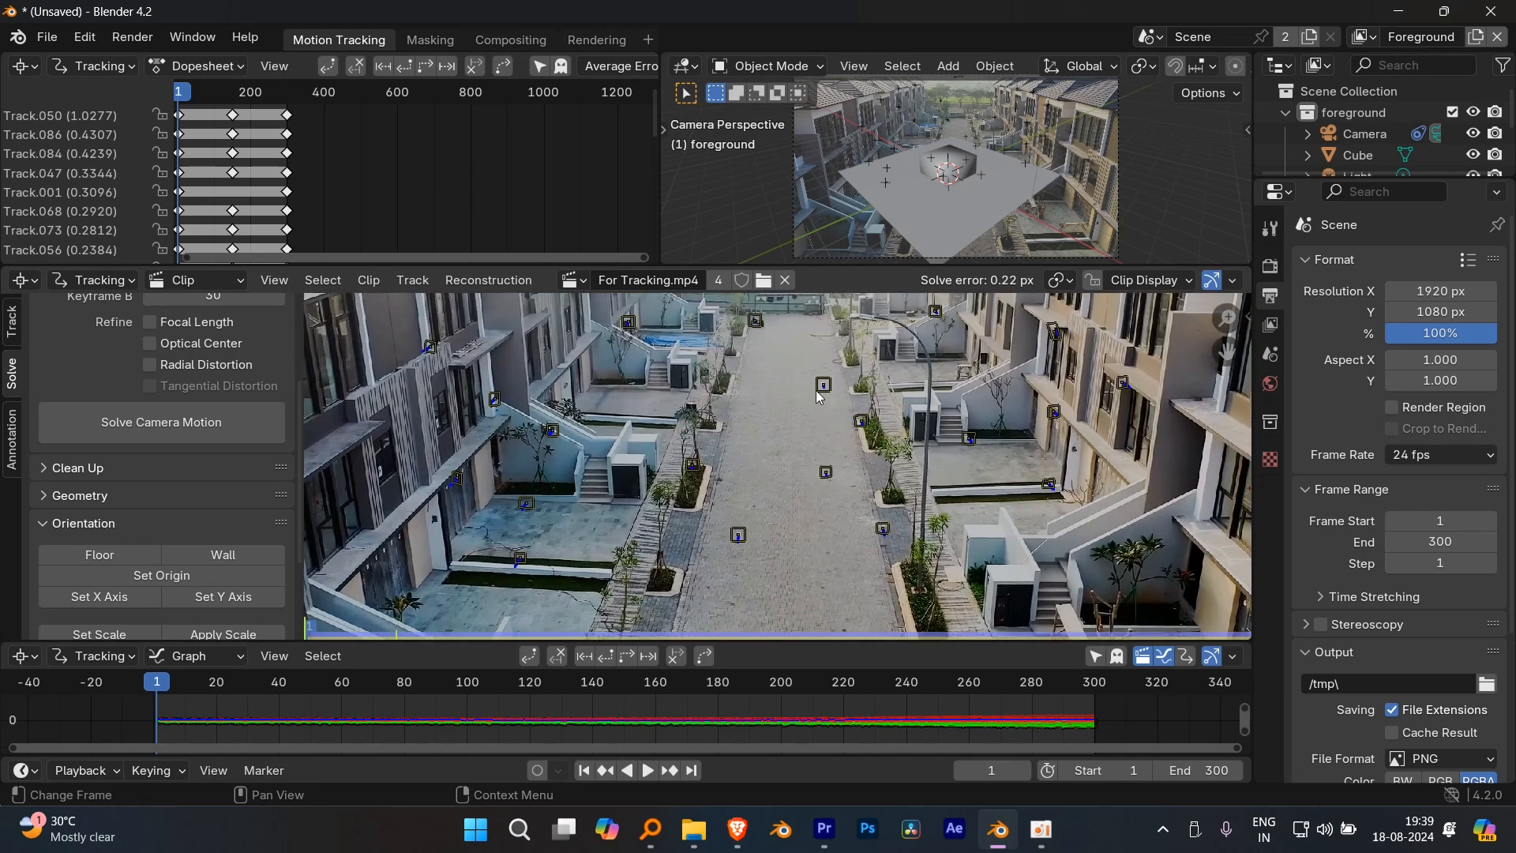
pyautogui.click(823, 385)
pyautogui.keyDown('shift'); pyautogui.click(738, 534); pyautogui.keyUp('shift')
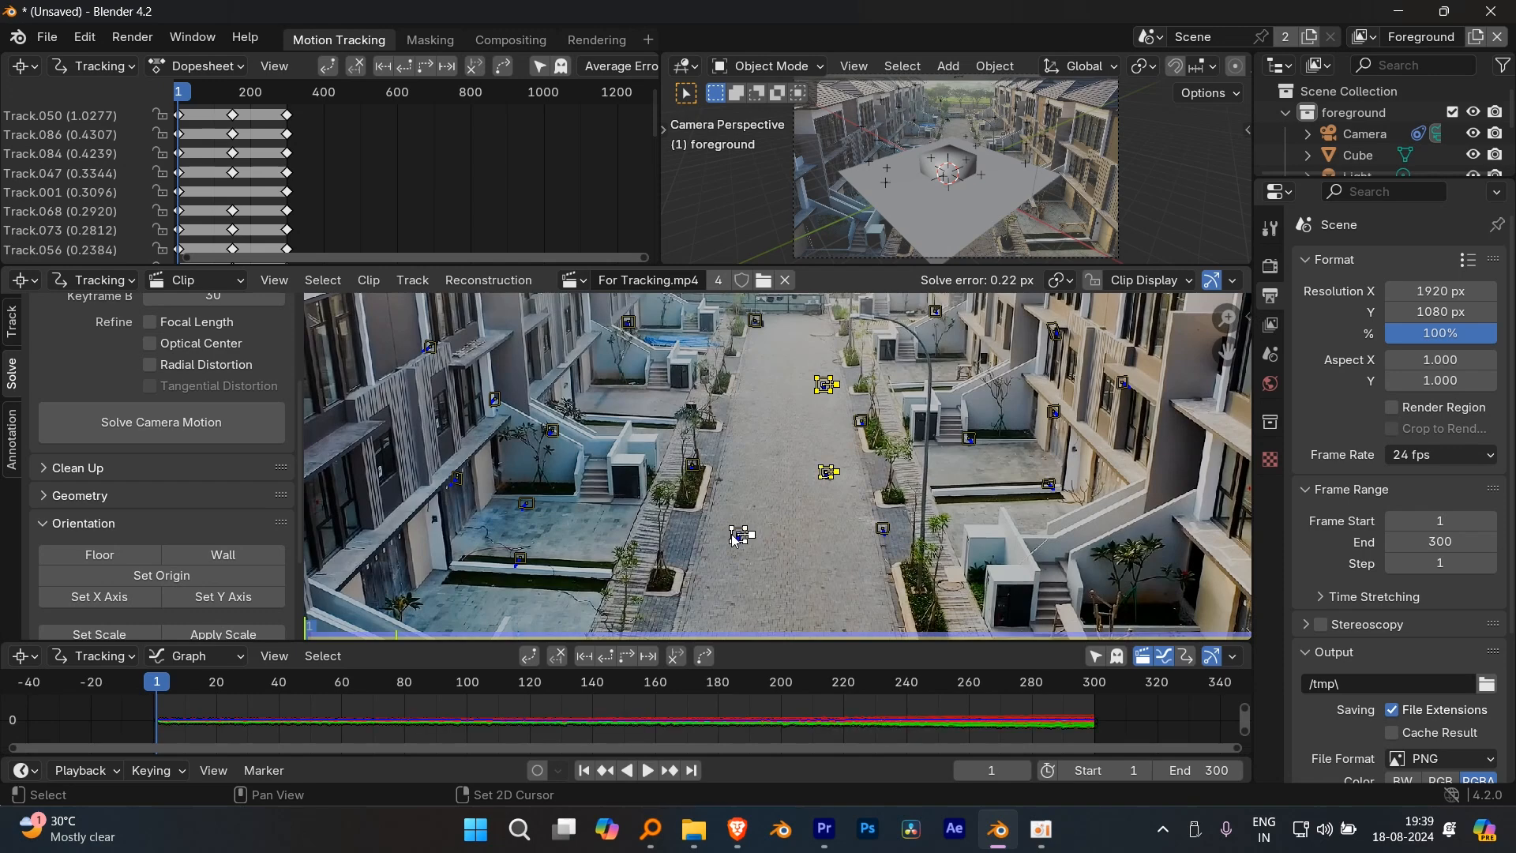
pyautogui.scroll(-4, 186, 444)
pyautogui.click(107, 425)
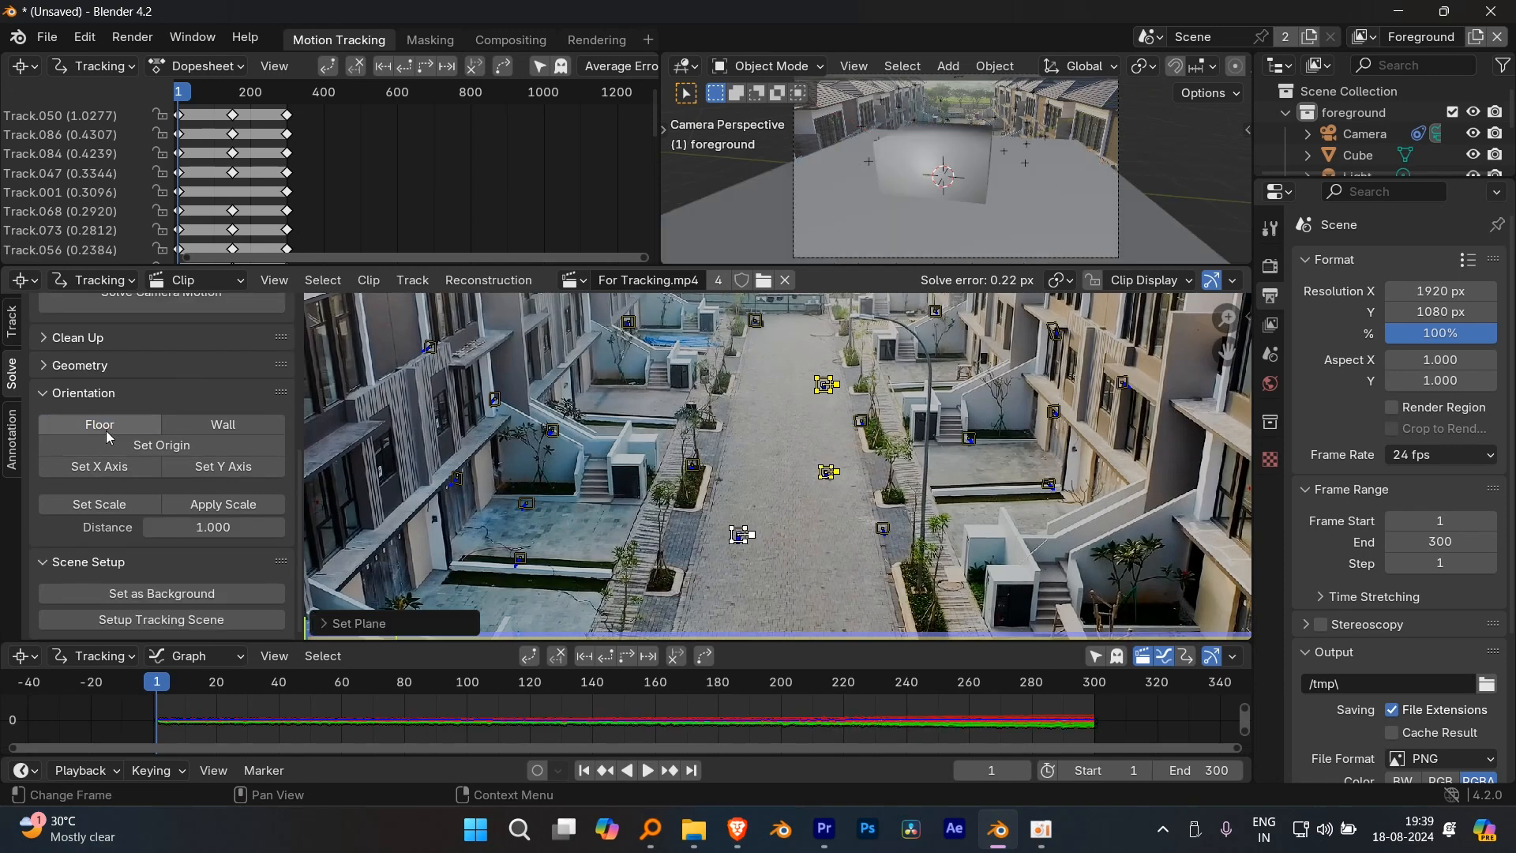
pyautogui.moveTo(167, 682); pyautogui.dragTo(476, 703)
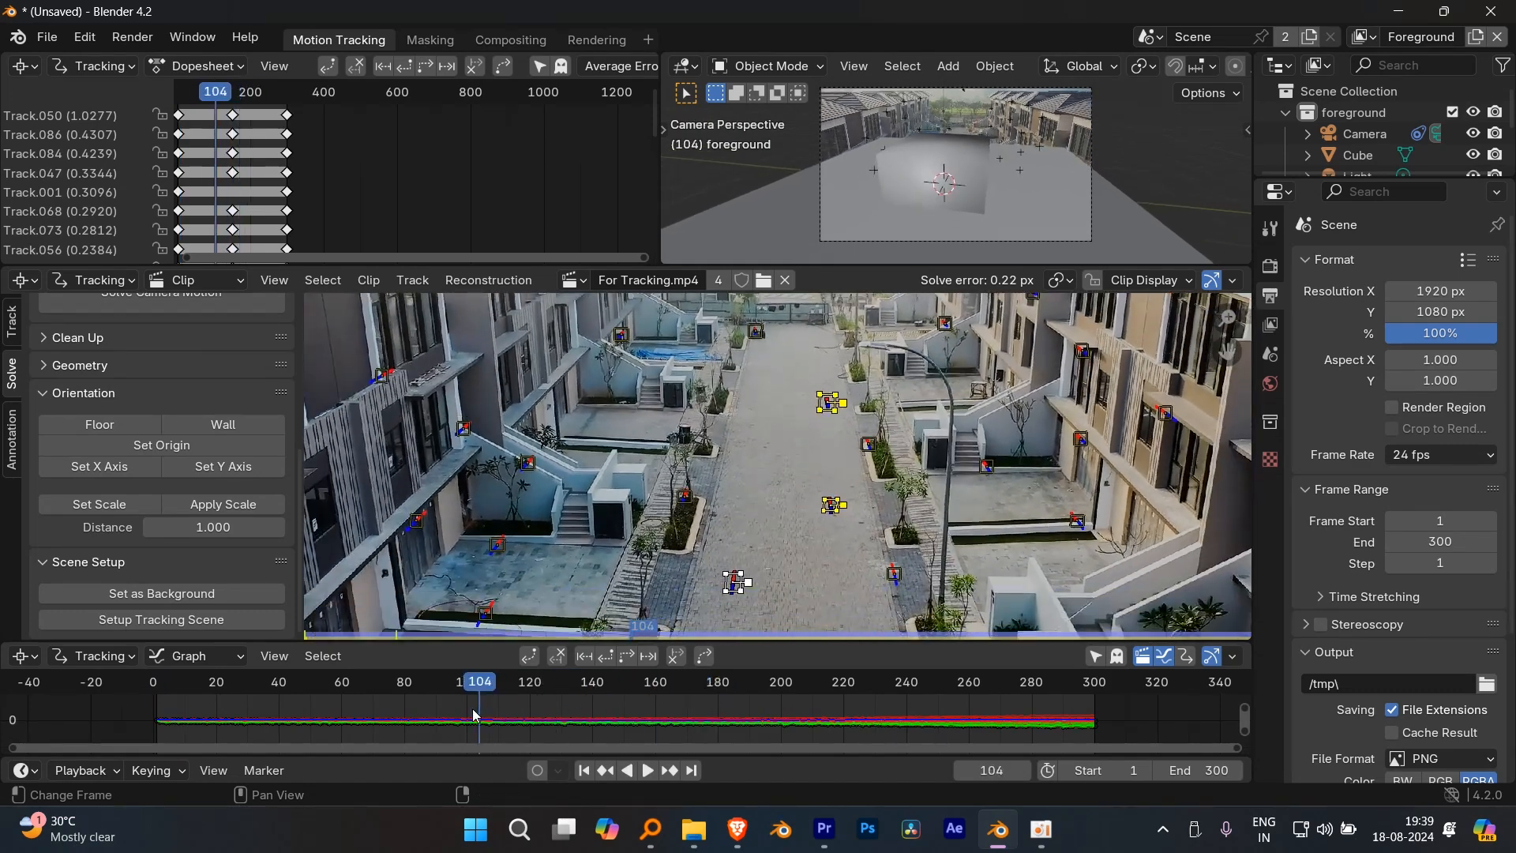
pyautogui.hotkey('shift', 'Left')
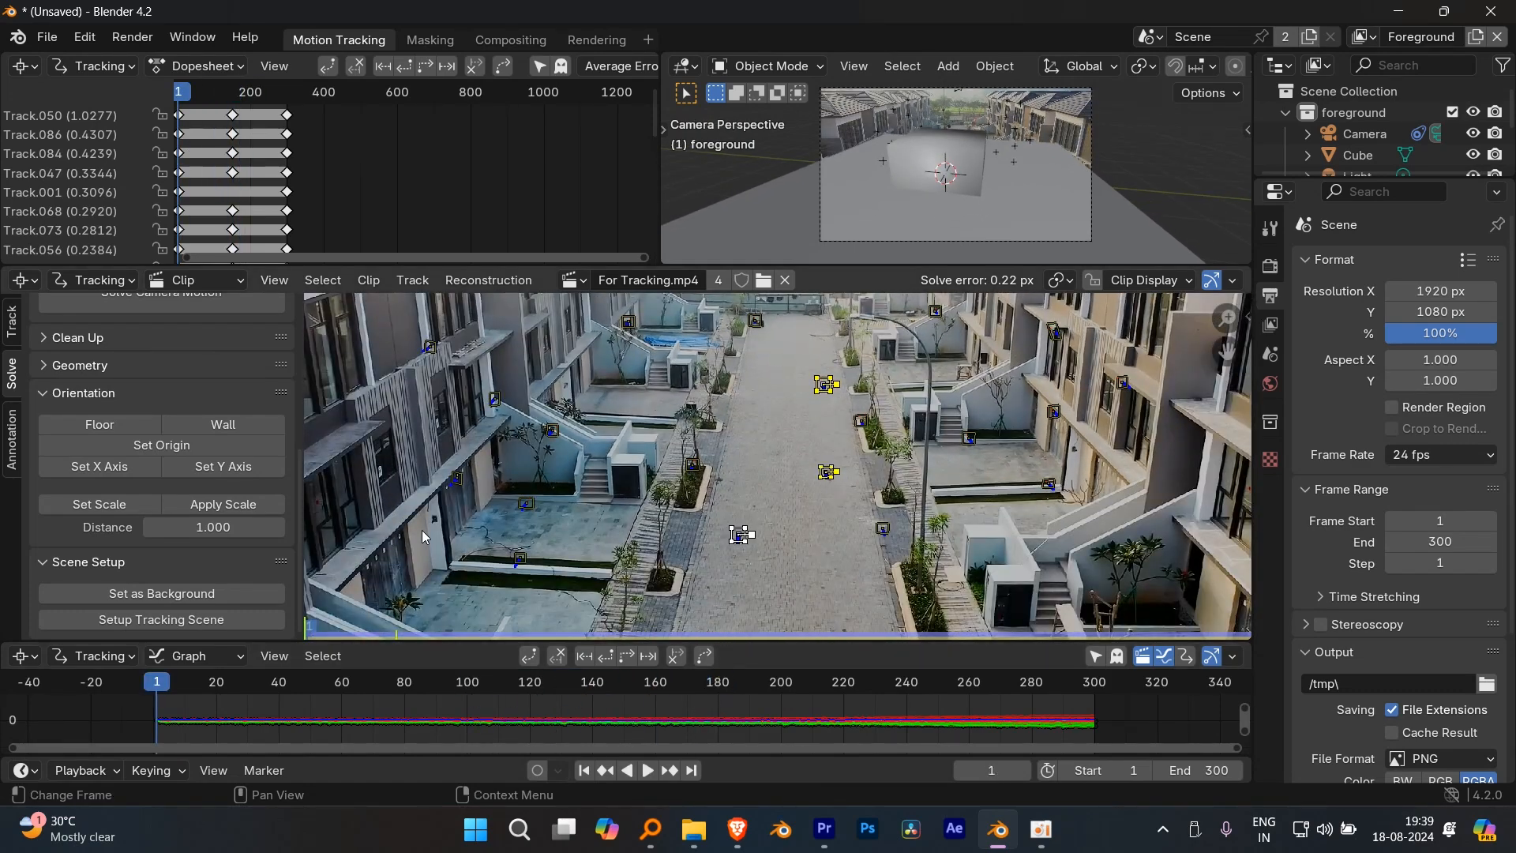
# - Set the scale distance between the far and nearest street paving markers to 5
pyautogui.click(232, 526)
pyautogui.write('5')
pyautogui.press('Return')
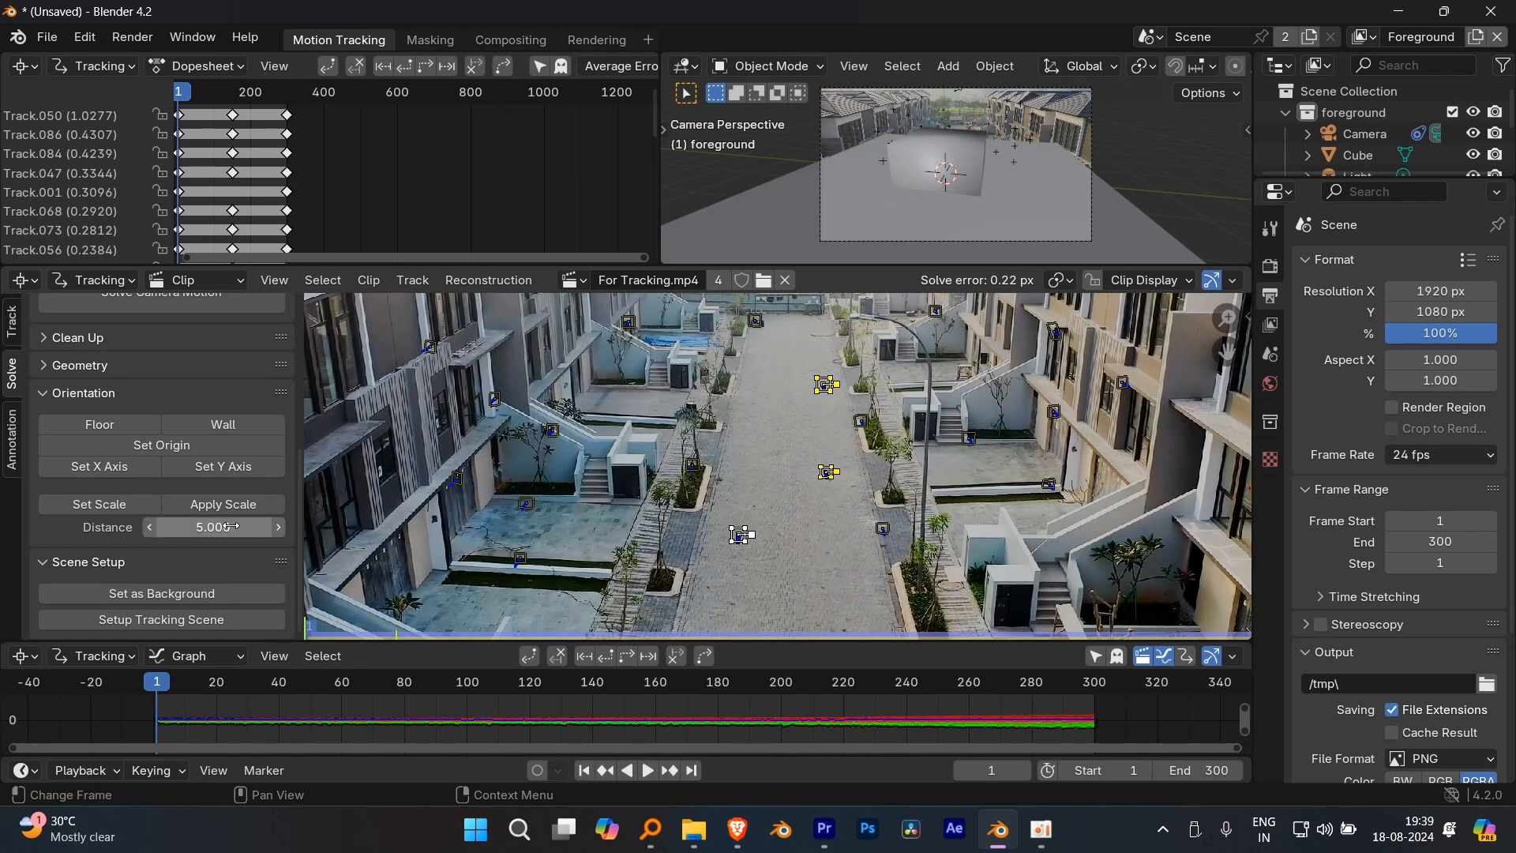
pyautogui.click(820, 516)
pyautogui.click(827, 386)
pyautogui.keyDown('shift'); pyautogui.click(740, 535); pyautogui.keyUp('shift')
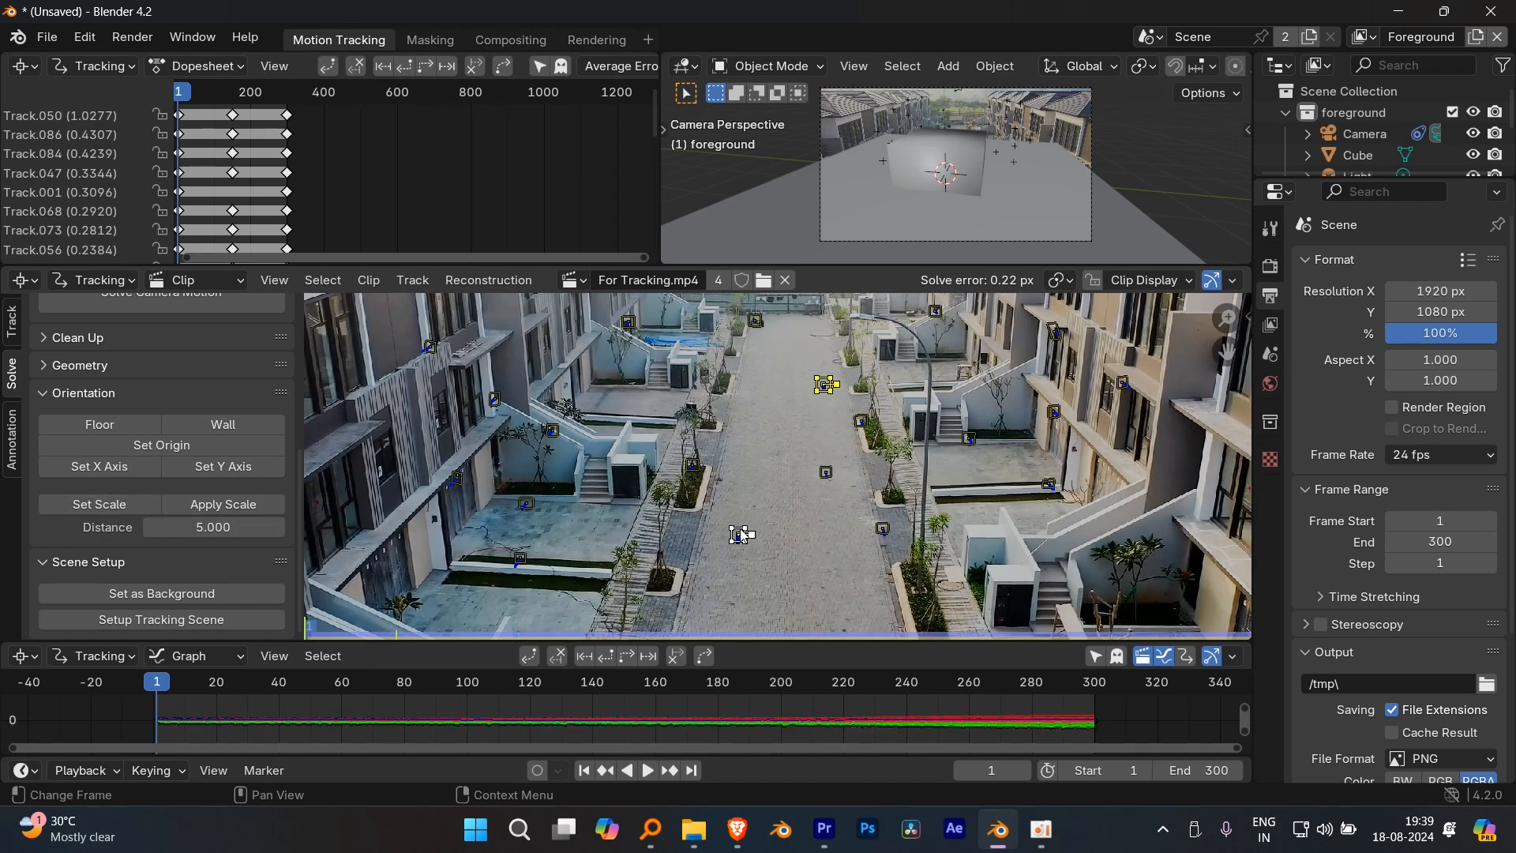
pyautogui.click(140, 500)
# - Set the scale distance between the two selected markers to 10 and play the footage to check the plane
pyautogui.click(220, 528)
pyautogui.write('10')
pyautogui.press('Return')
pyautogui.click(127, 506)
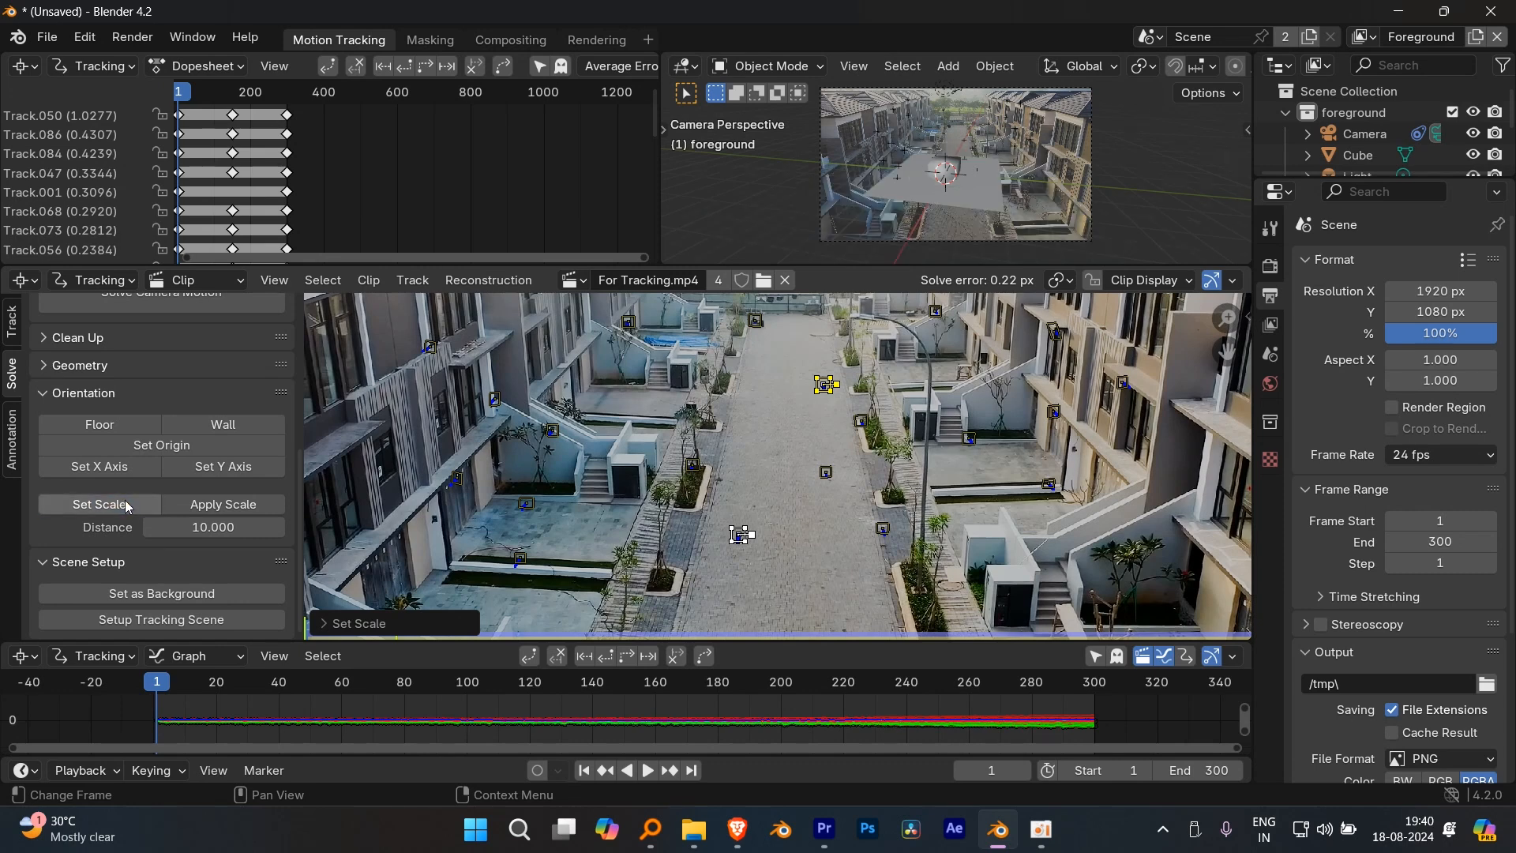
pyautogui.press('space')
pyautogui.scroll(2, 1032, 199)
pyautogui.press('space')
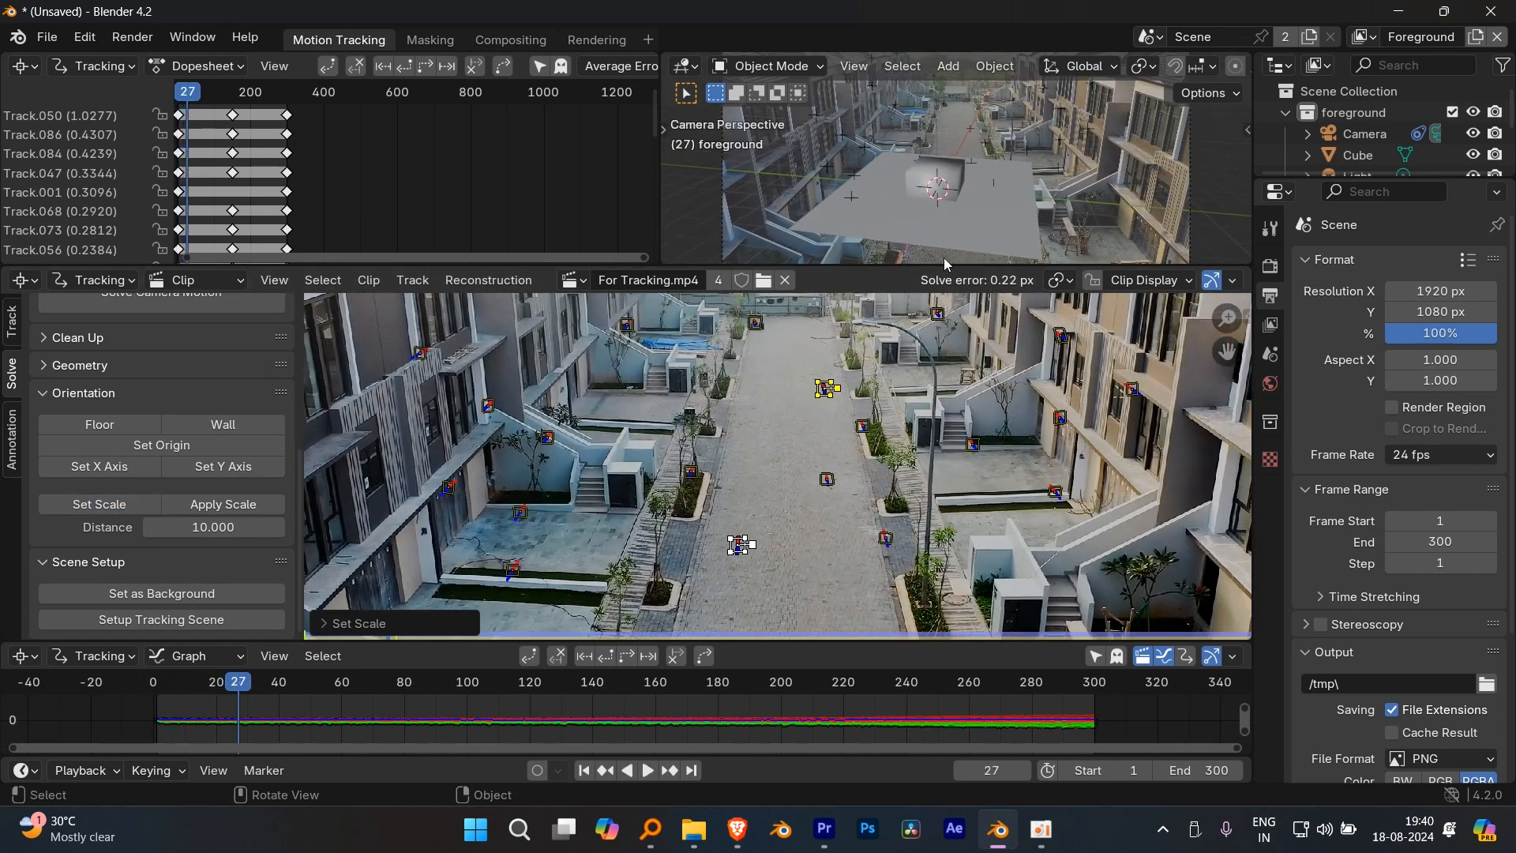
# - Set the scale distance between the two selected markers to 15, play the footage briefly, and return to frame 1
pyautogui.click(222, 531)
pyautogui.write('15')
pyautogui.press('Return')
pyautogui.click(111, 504)
pyautogui.press('space')
pyautogui.press('space')
pyautogui.hotkey('shift', 'Left')
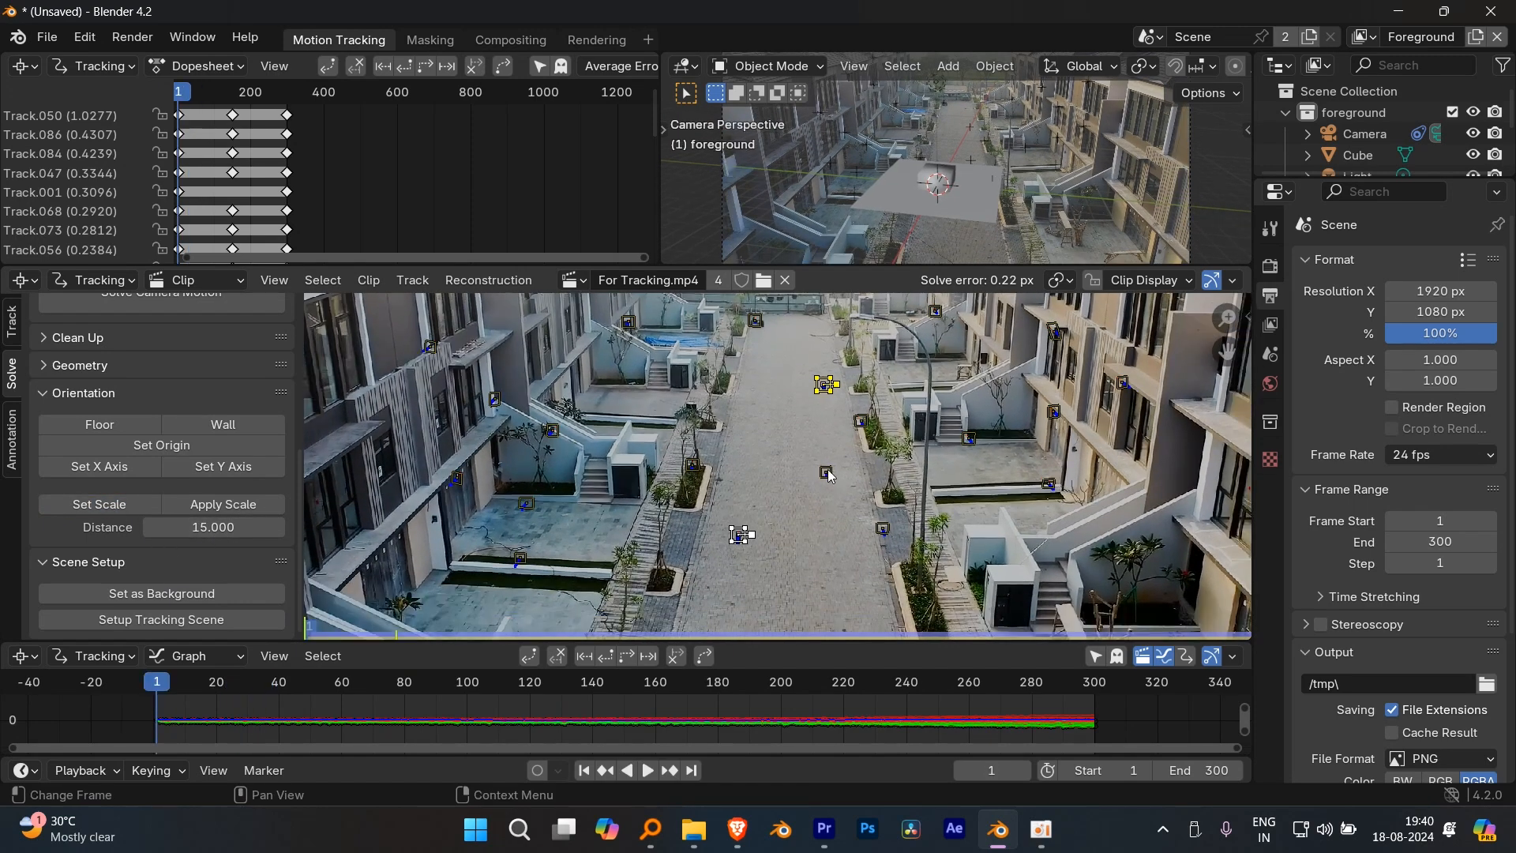
# - Scrub to frame 126, set the scene origin at the middle street paving marker, play the footage briefly, and return to frame 1
pyautogui.press('space')
pyautogui.press('space')
pyautogui.moveTo(358, 680); pyautogui.dragTo(549, 728)
pyautogui.scroll(-1, 1123, 216)
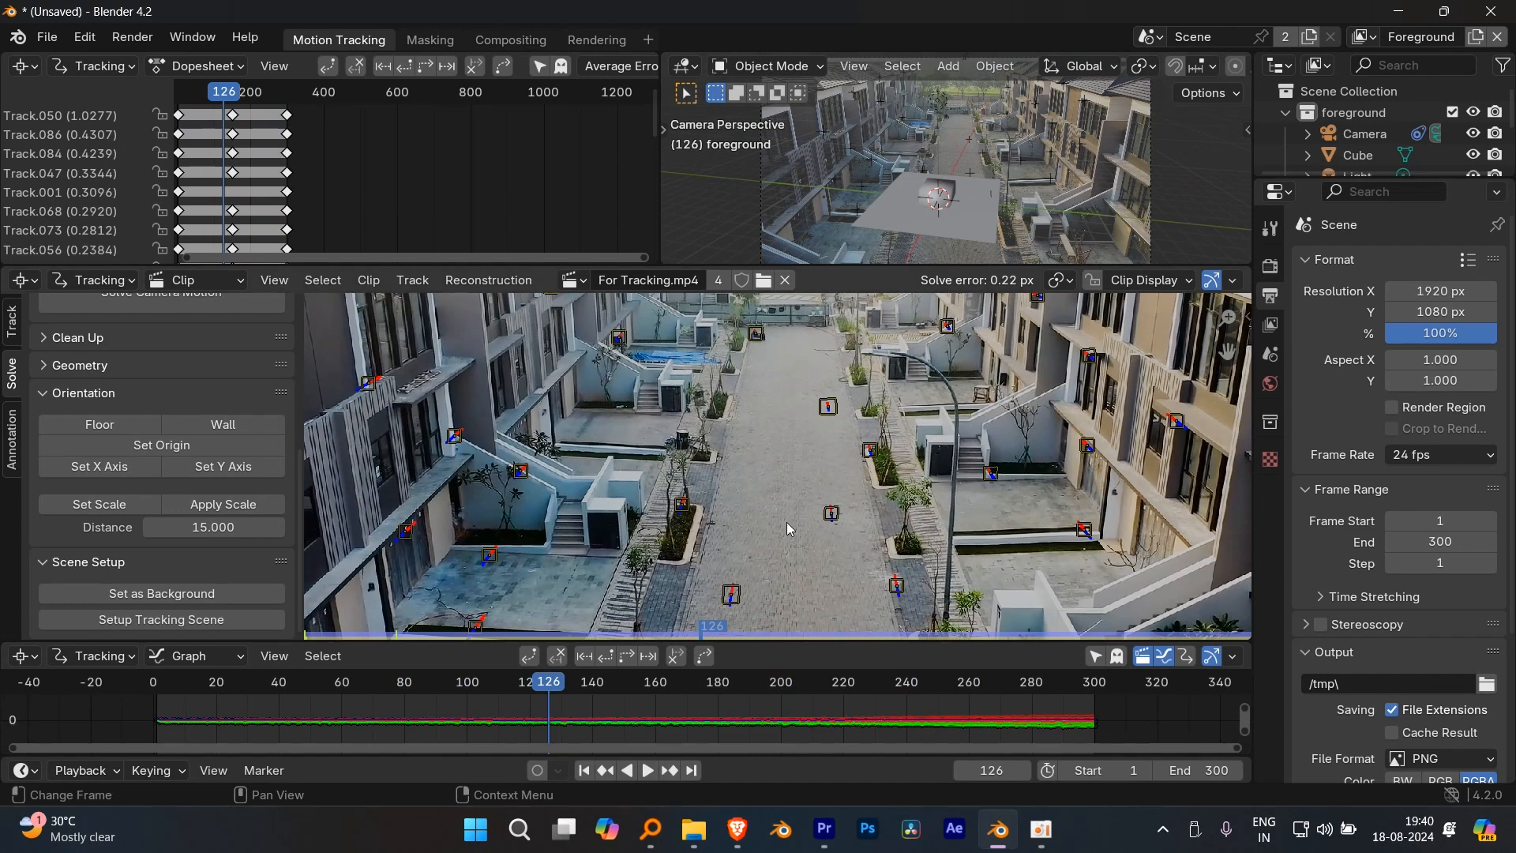
pyautogui.scroll(-1, 786, 517)
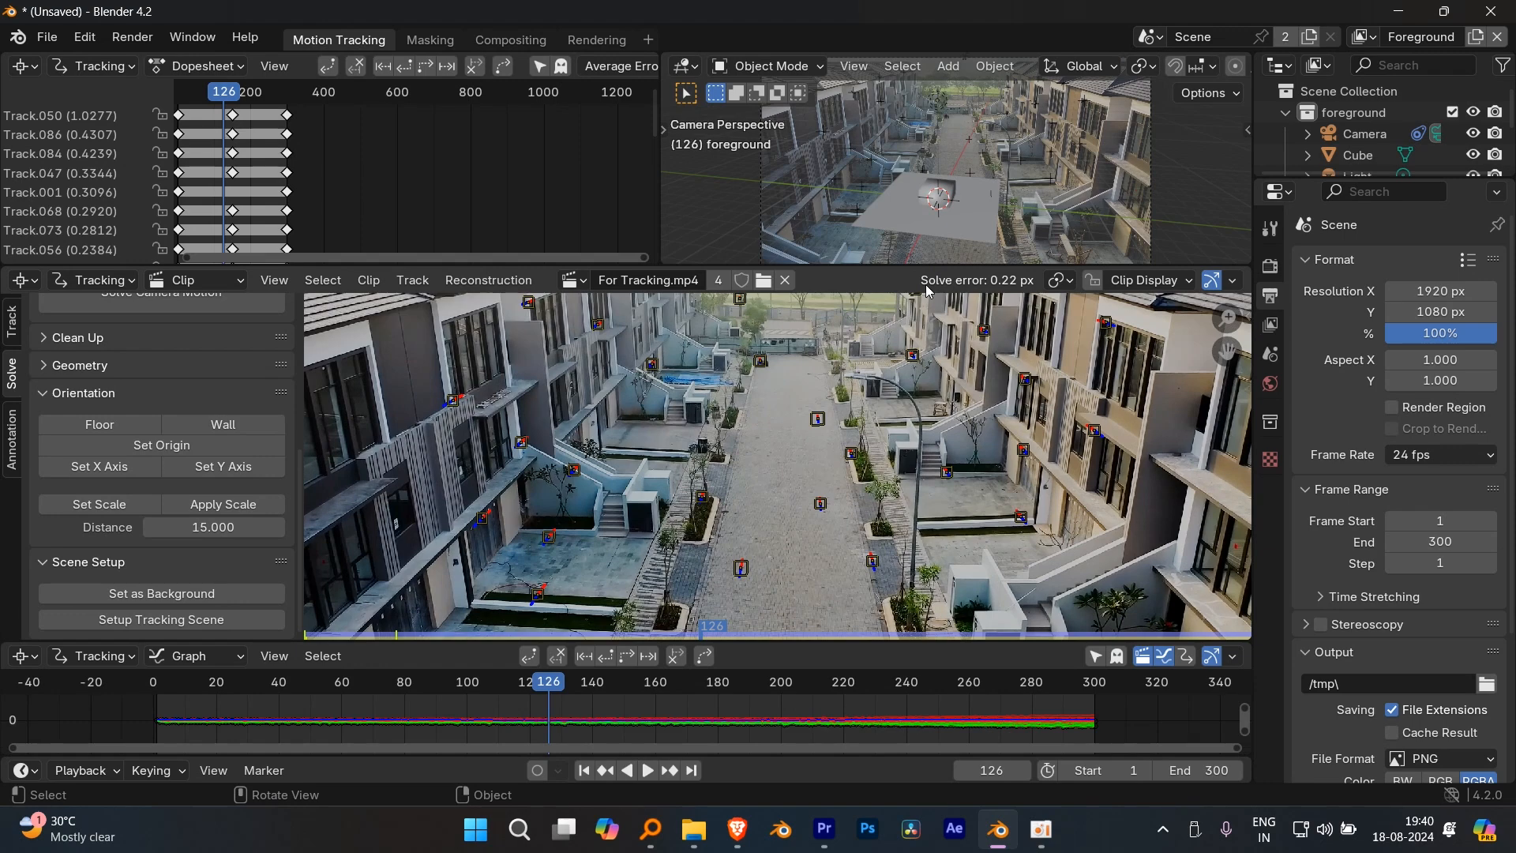
pyautogui.click(819, 502)
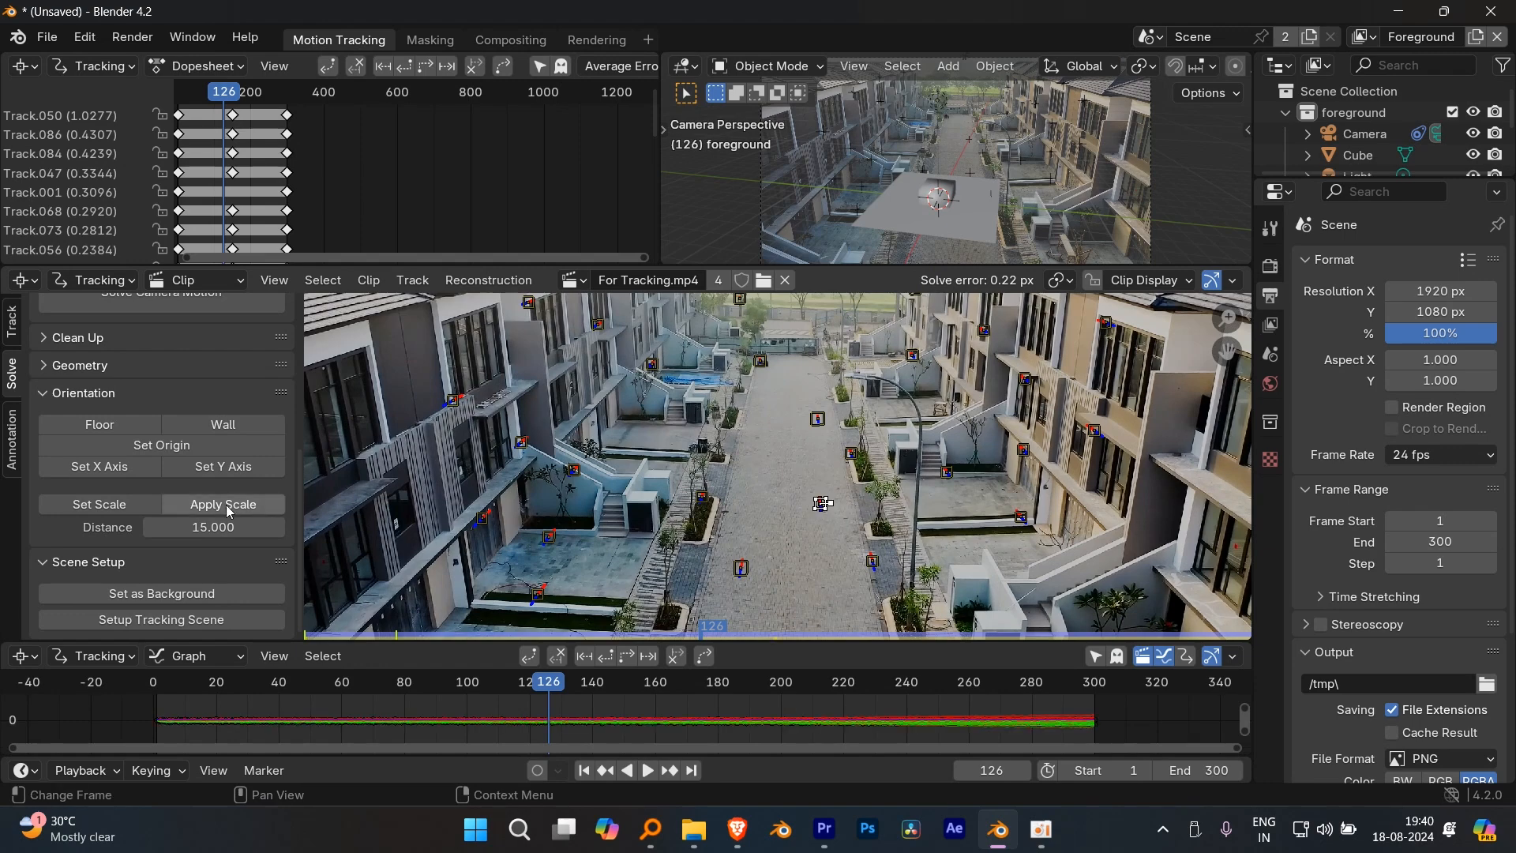
pyautogui.click(196, 450)
pyautogui.press('space')
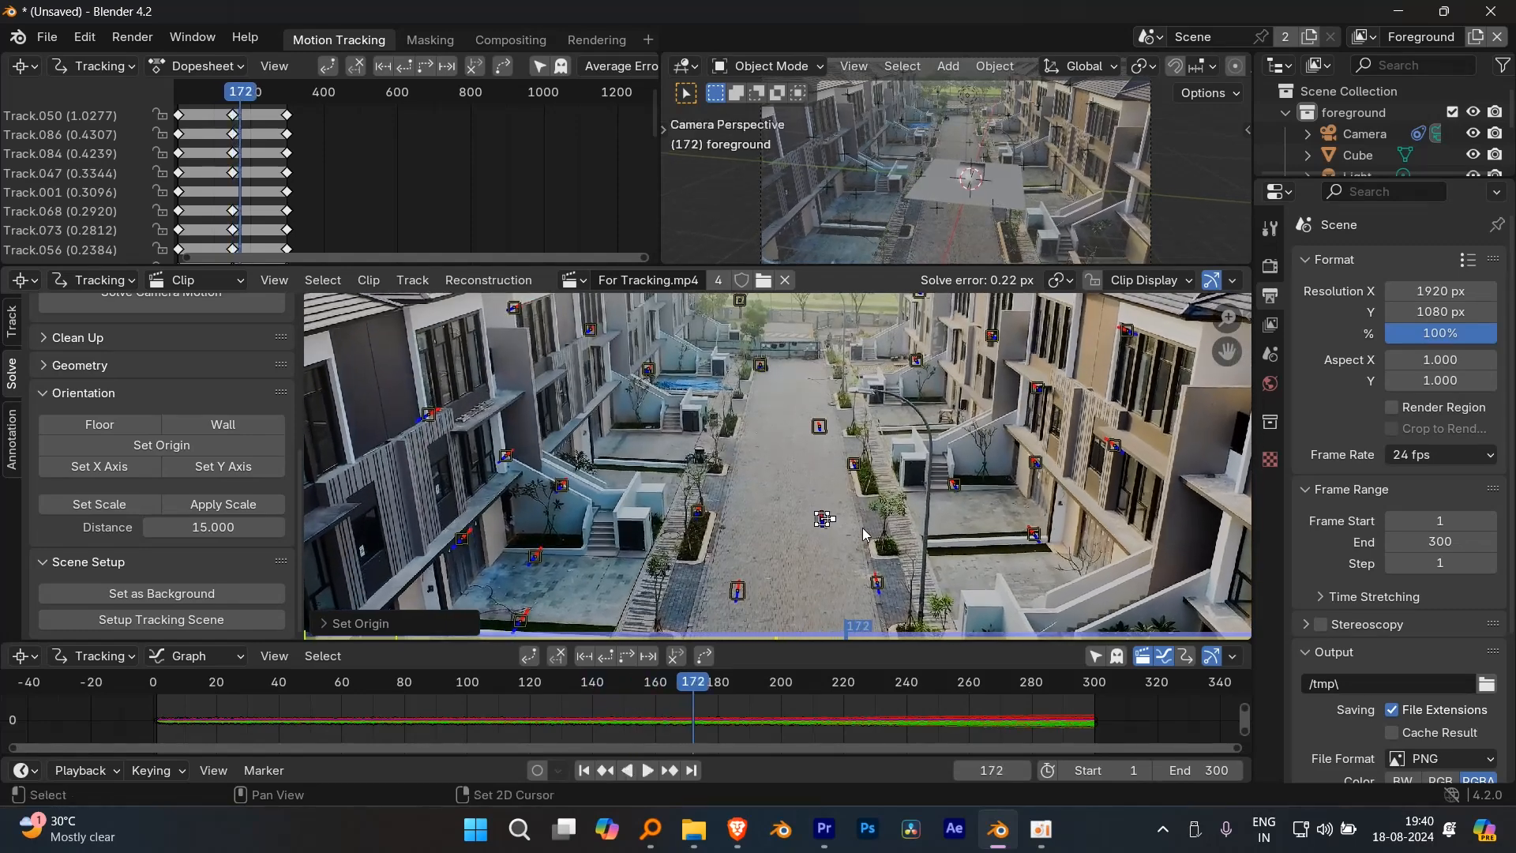
pyautogui.press('Escape')
pyautogui.click(791, 544)
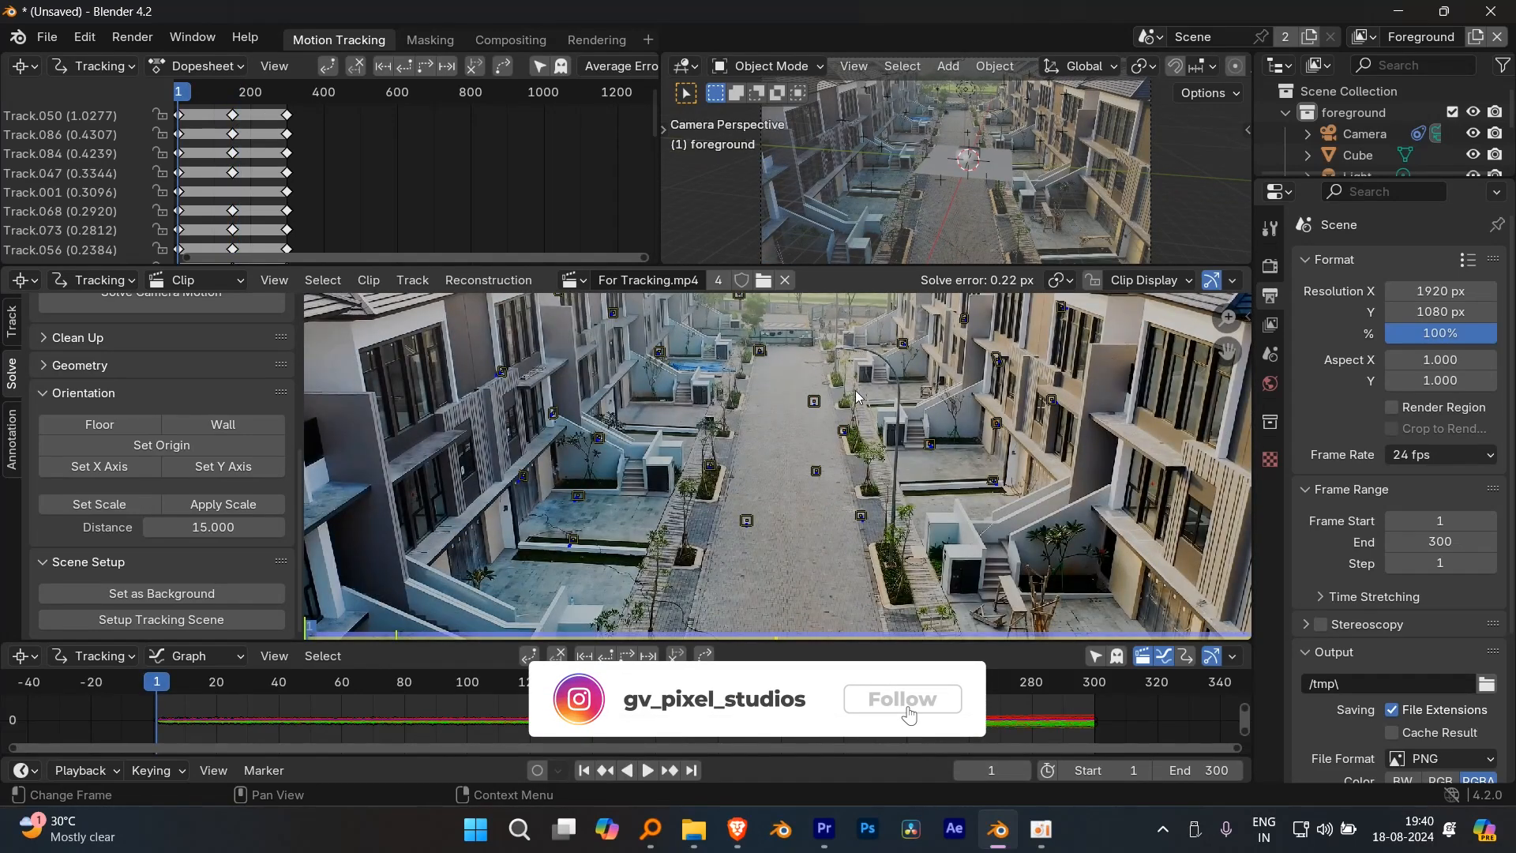
# - Set the X axis from the far street paving marker and the Y axis from the marker at the left-hand street planter
pyautogui.click(815, 403)
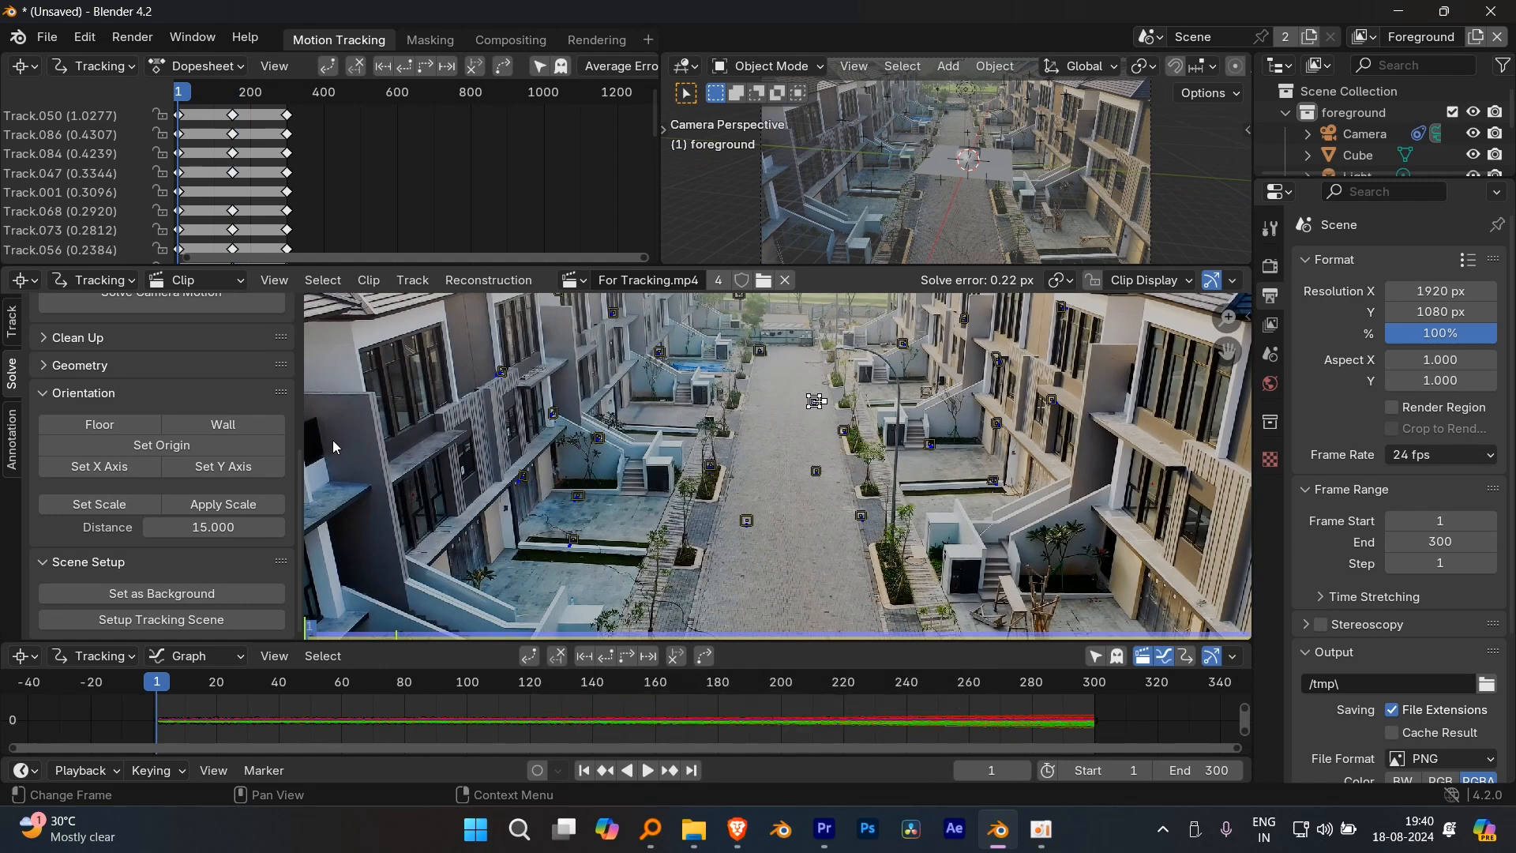
pyautogui.click(143, 467)
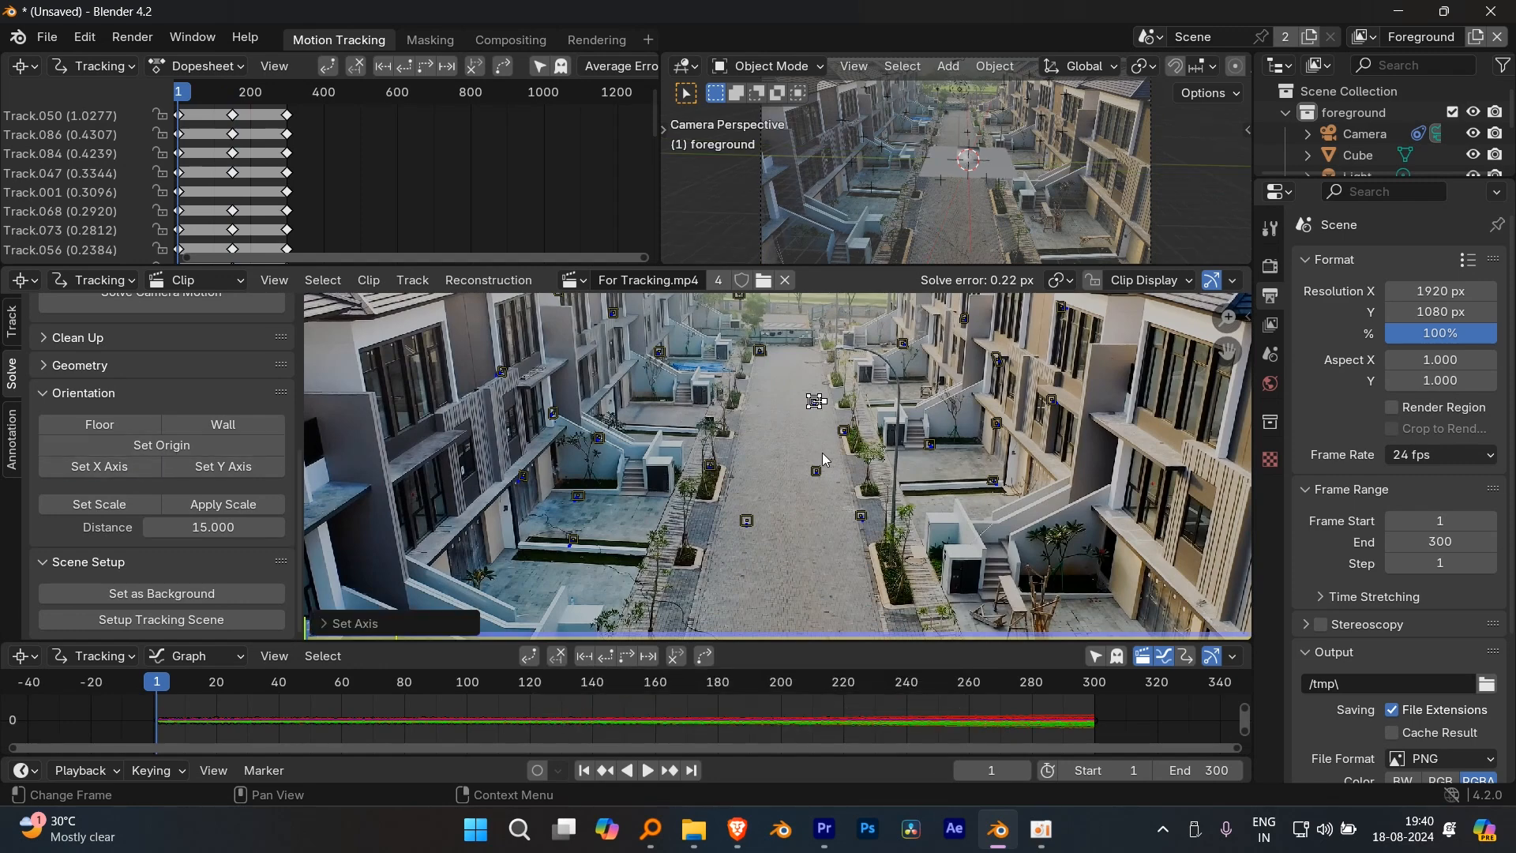
pyautogui.click(695, 464)
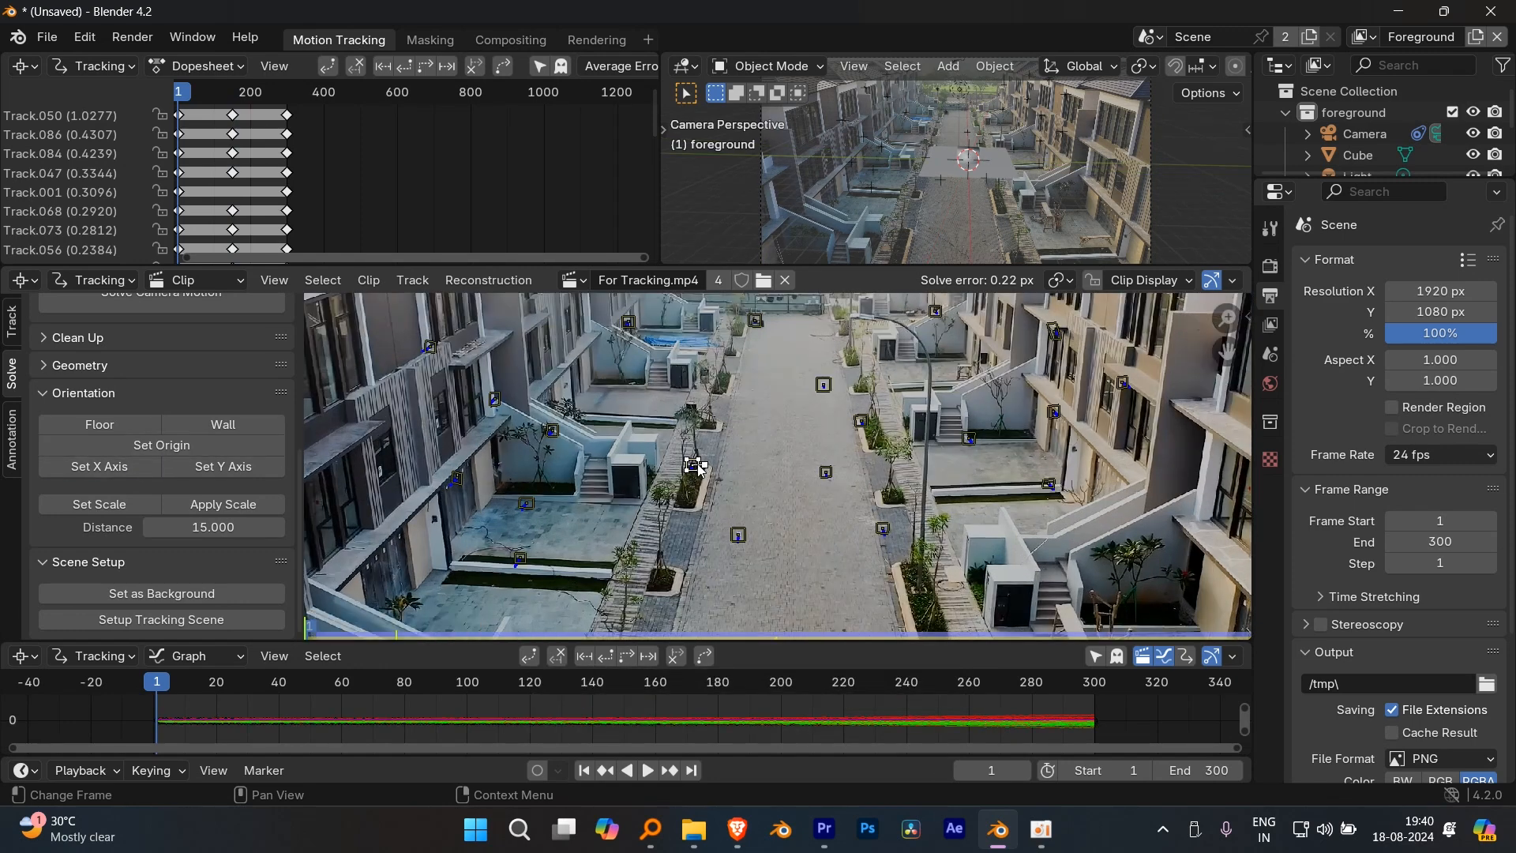
pyautogui.click(243, 467)
# - Play and scrub the footage to frame 150 to check the plane's alignment with the street, and return to frame 1
pyautogui.press('space')
pyautogui.press('space')
pyautogui.moveTo(319, 679); pyautogui.dragTo(247, 684)
pyautogui.hotkey('shift', 'Left')
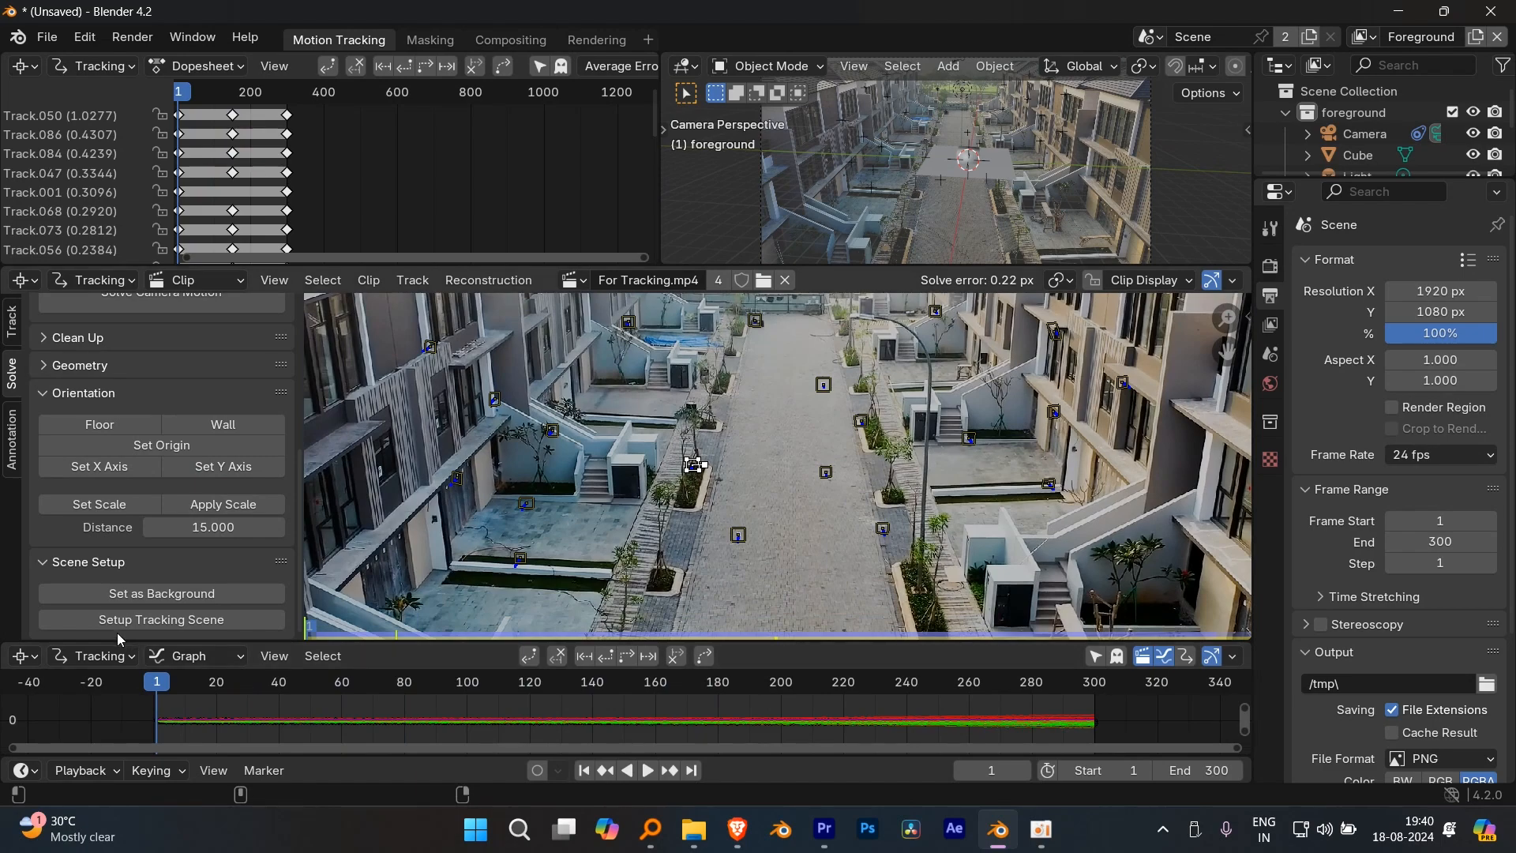
pyautogui.press('space')
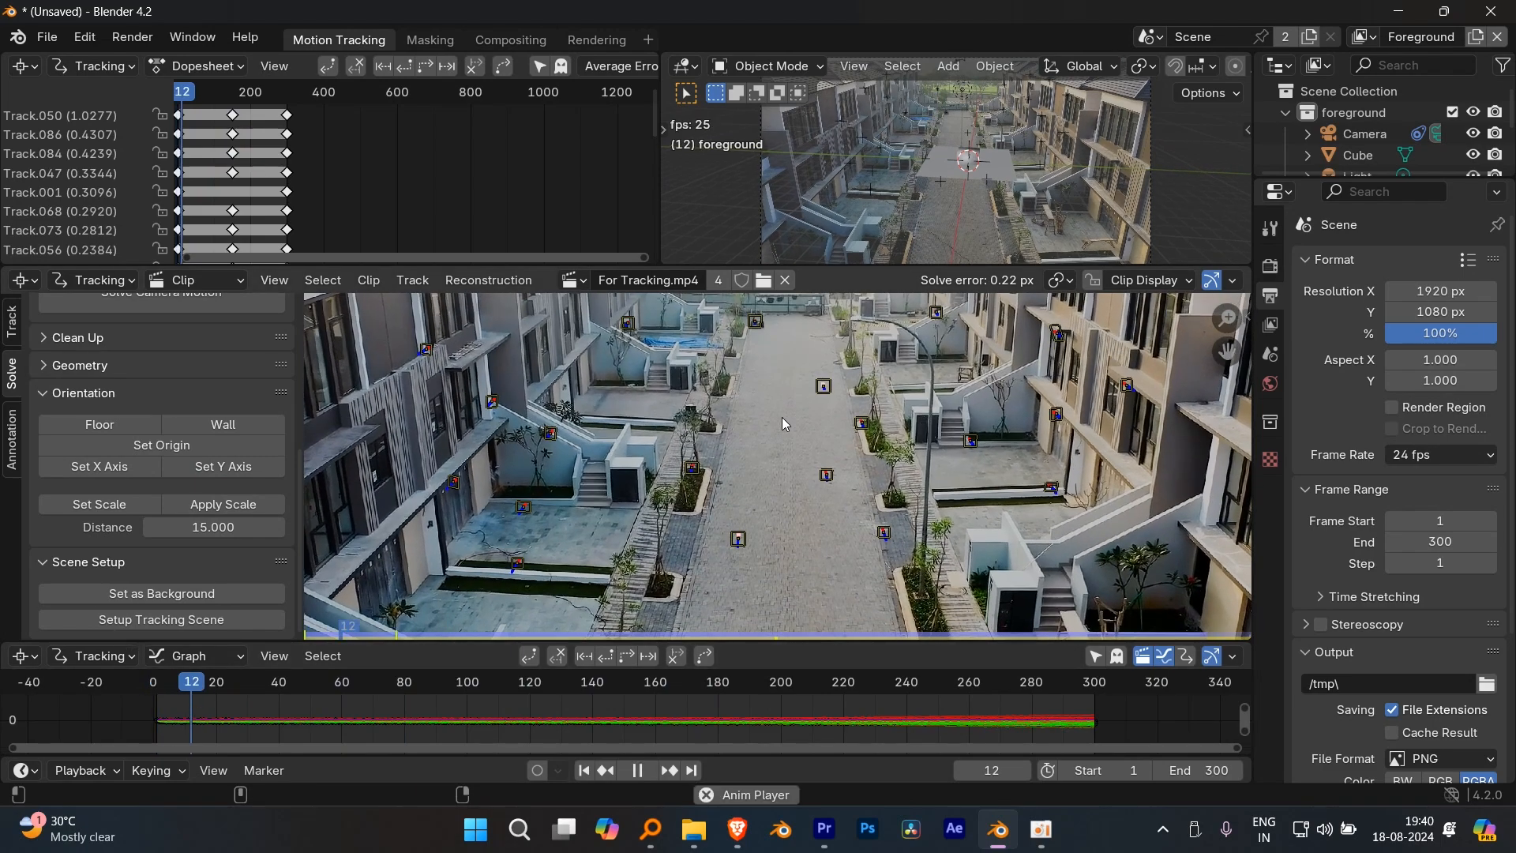
pyautogui.moveTo(474, 680); pyautogui.dragTo(624, 715)
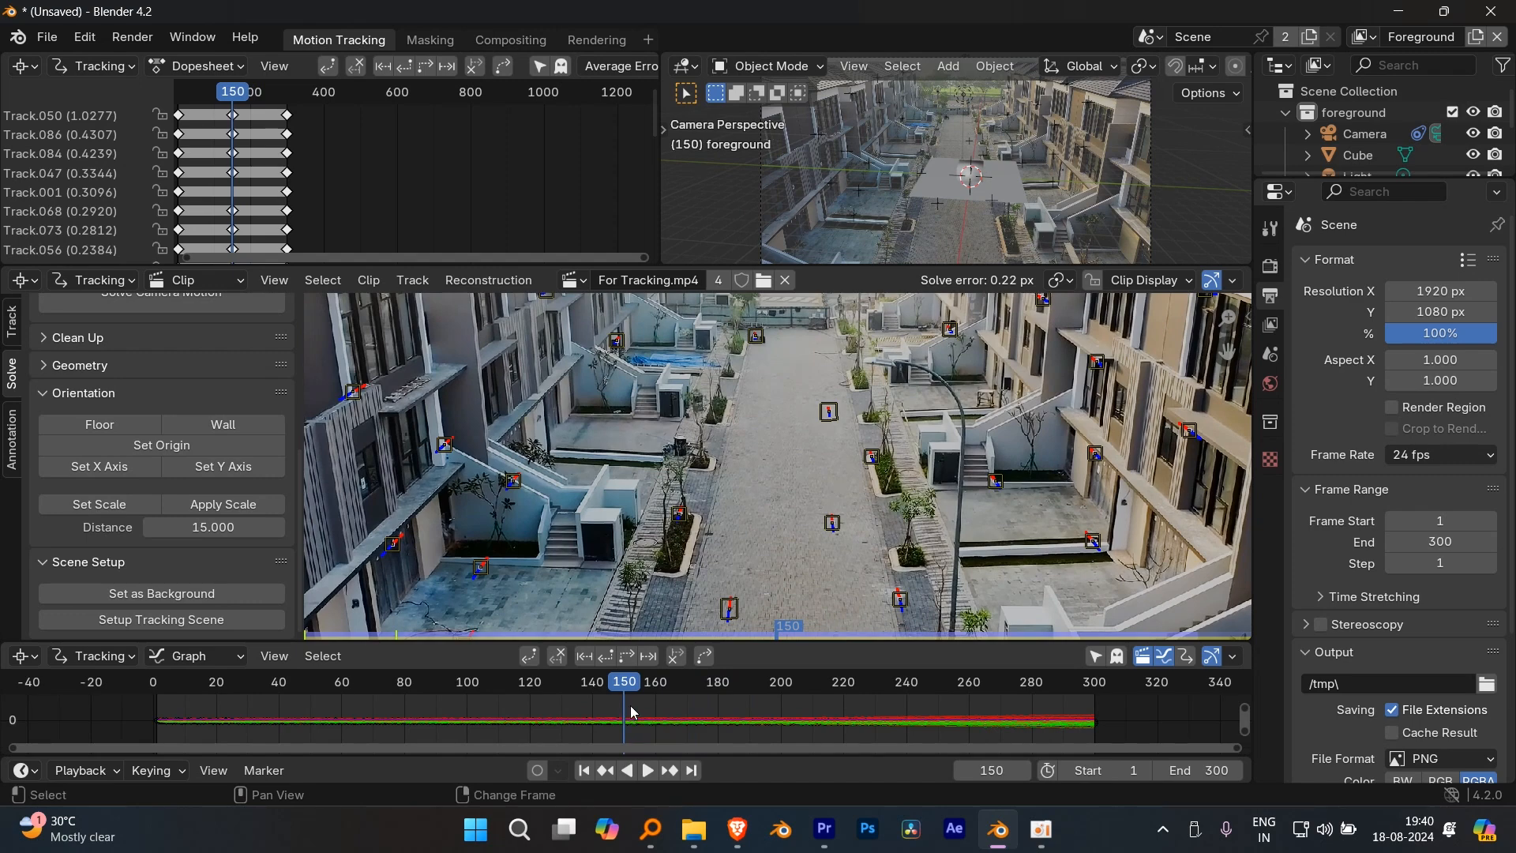
pyautogui.hotkey('shift', 'Left')
pyautogui.press('space')
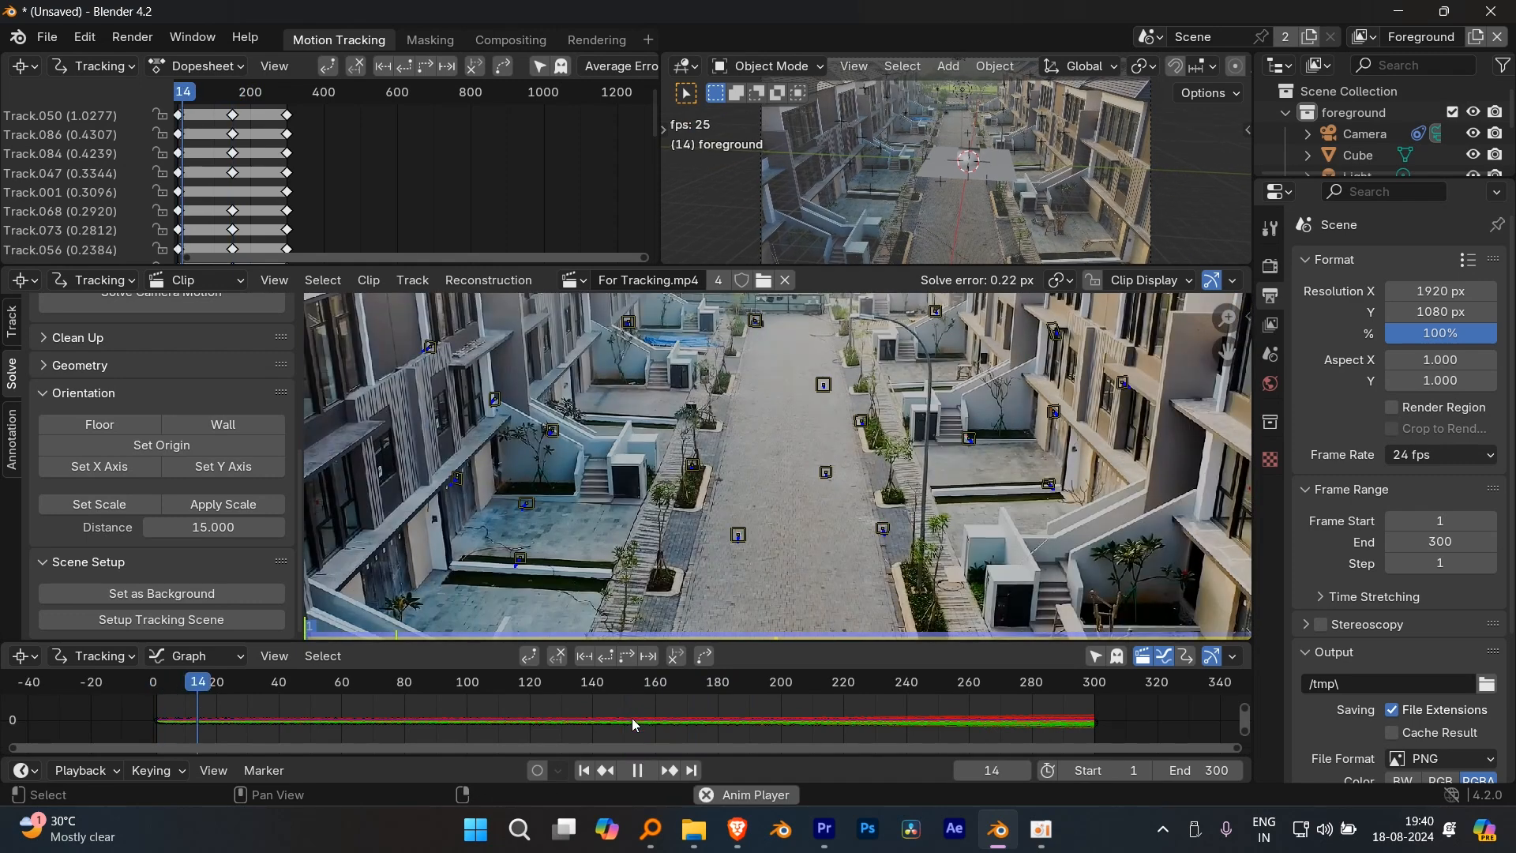
pyautogui.press('space')
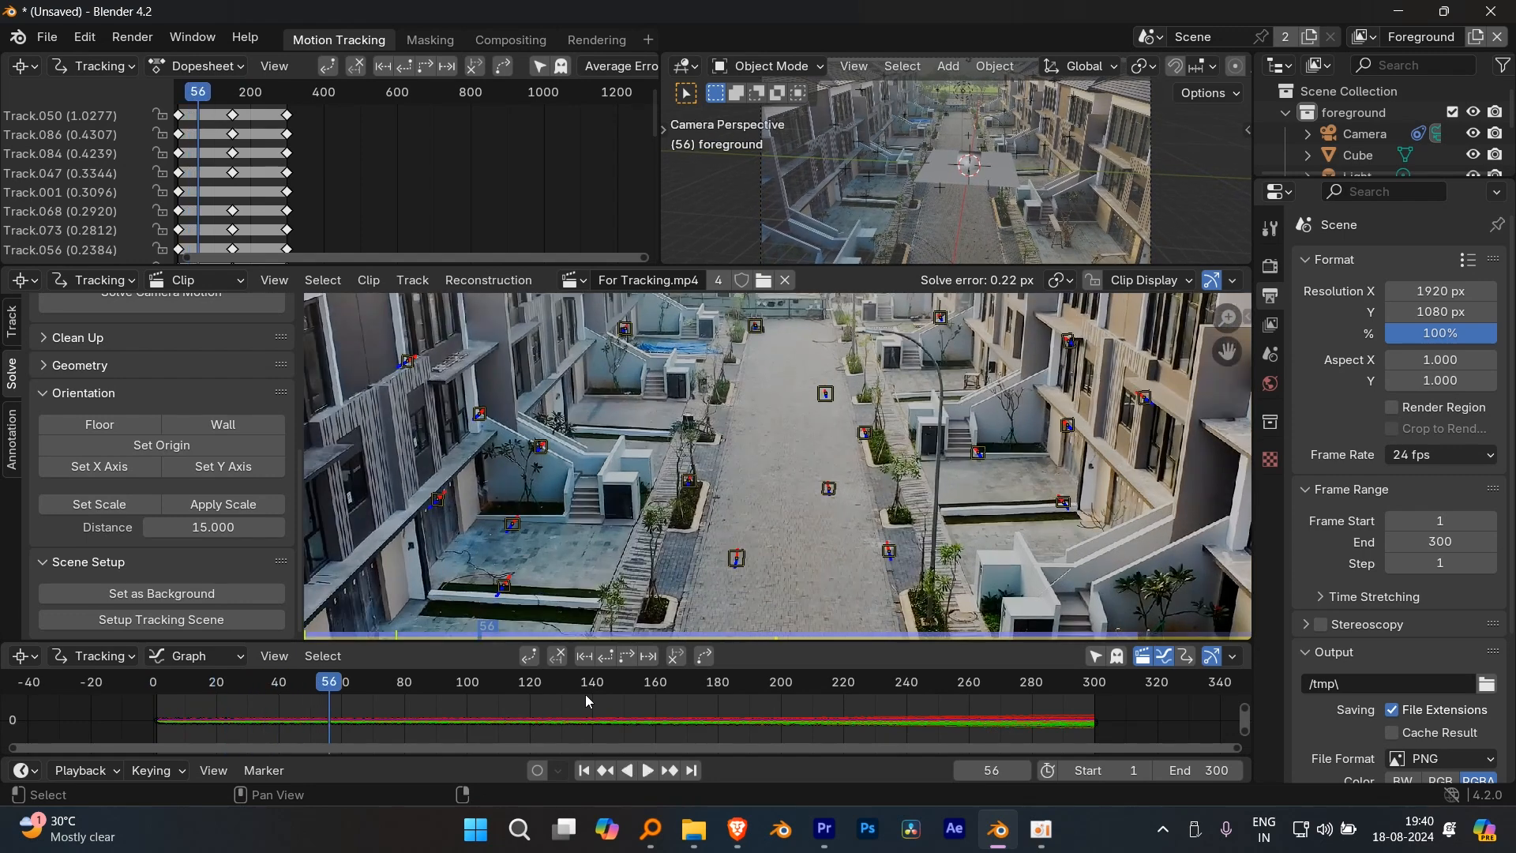
pyautogui.hotkey('shift', 'Left')
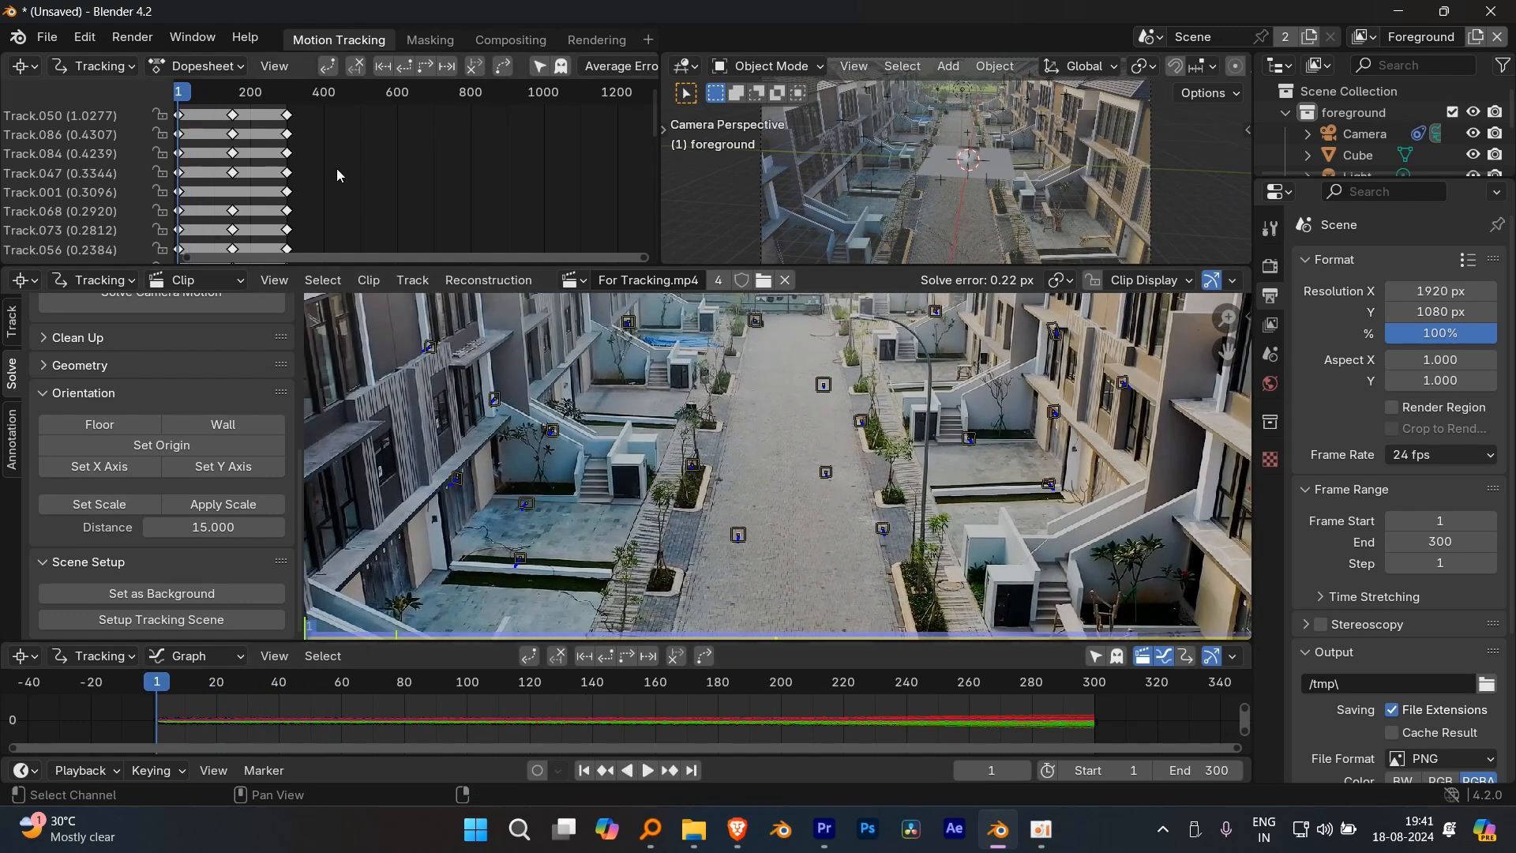
# - Add a General Layout workspace, select the cube on the street plane, and look through the camera
pyautogui.press('f')
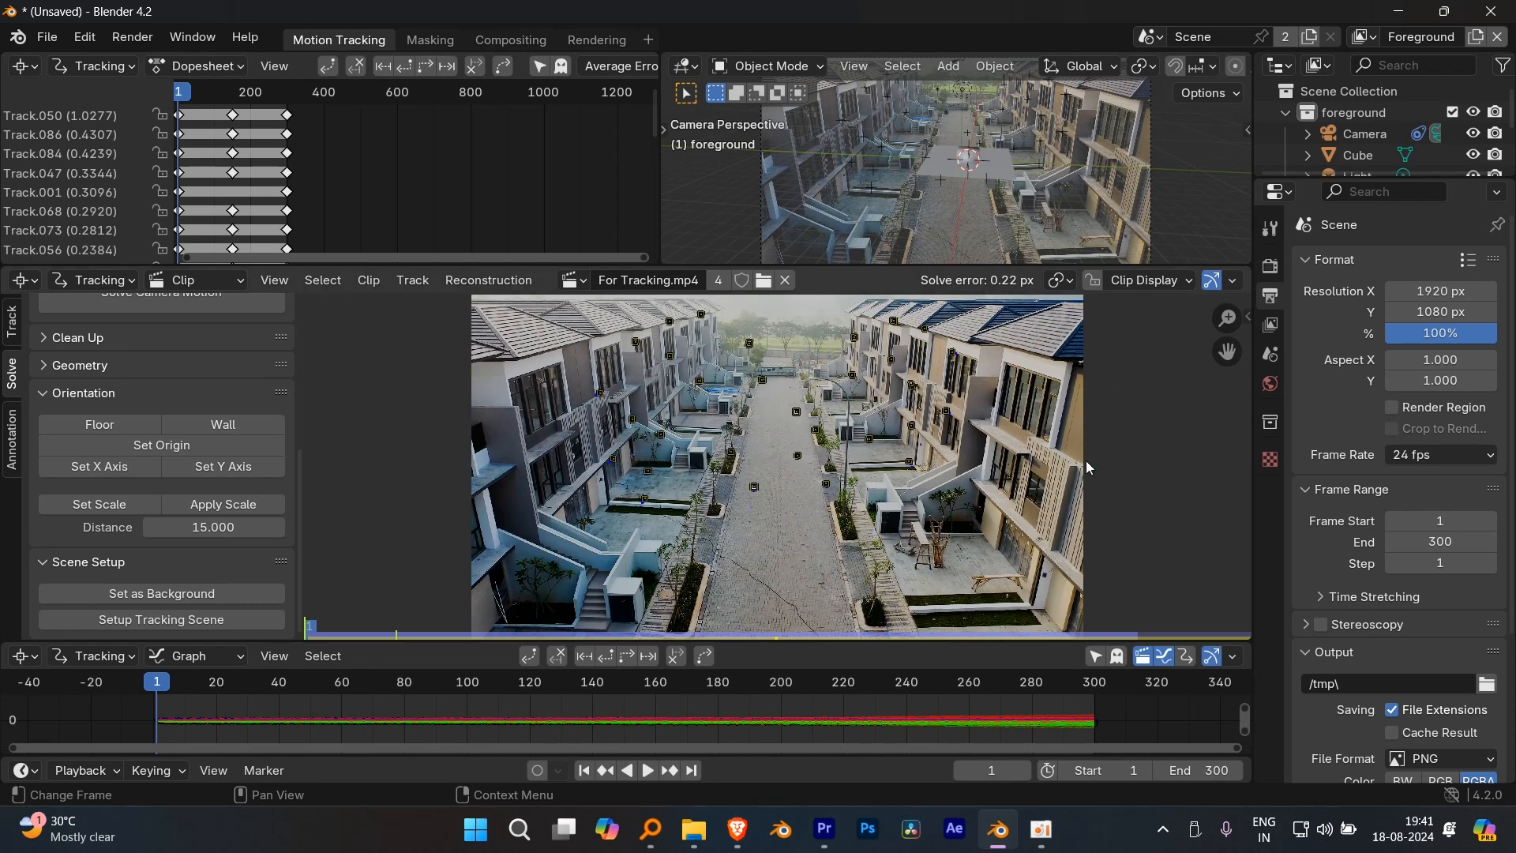
pyautogui.click(647, 39)
pyautogui.moveTo(622, 79)
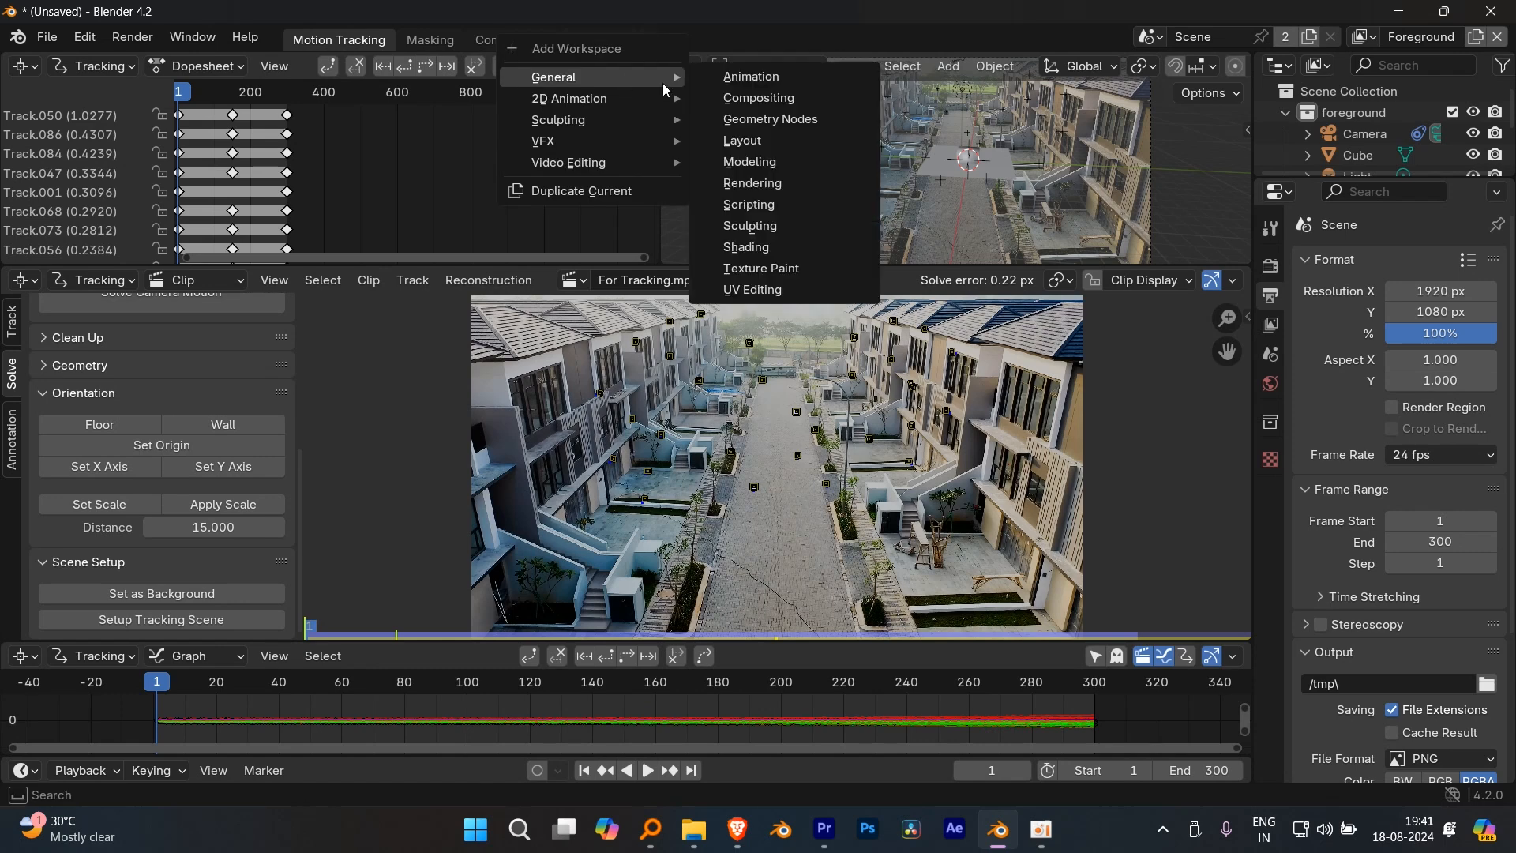
pyautogui.click(803, 142)
pyautogui.scroll(-5, 626, 327)
pyautogui.moveTo(627, 325); pyautogui.dragTo(761, 398, button='middle')
pyautogui.scroll(5, 761, 398)
pyautogui.click(638, 379)
pyautogui.moveTo(638, 379); pyautogui.dragTo(731, 376, button='middle')
pyautogui.scroll(-3, 732, 376)
pyautogui.press('KP_0')
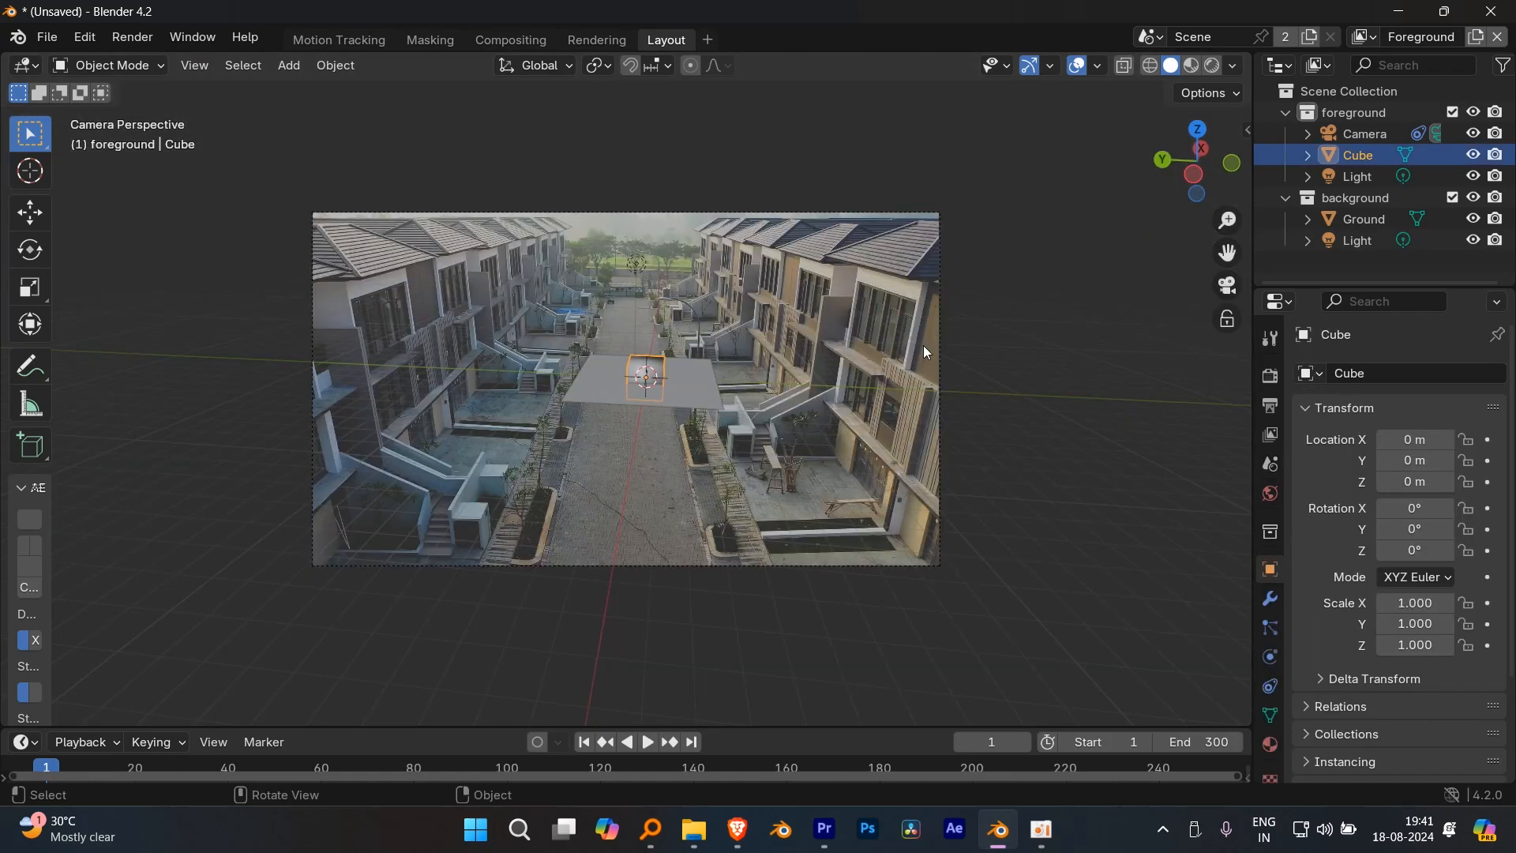
# - Play the footage in camera view to check the plane and cube, enlarge the timeline to show all 300 frames, and return to frame 1
pyautogui.click(922, 345)
pyautogui.press('space')
pyautogui.scroll(4, 707, 419)
pyautogui.scroll(-3, 707, 419)
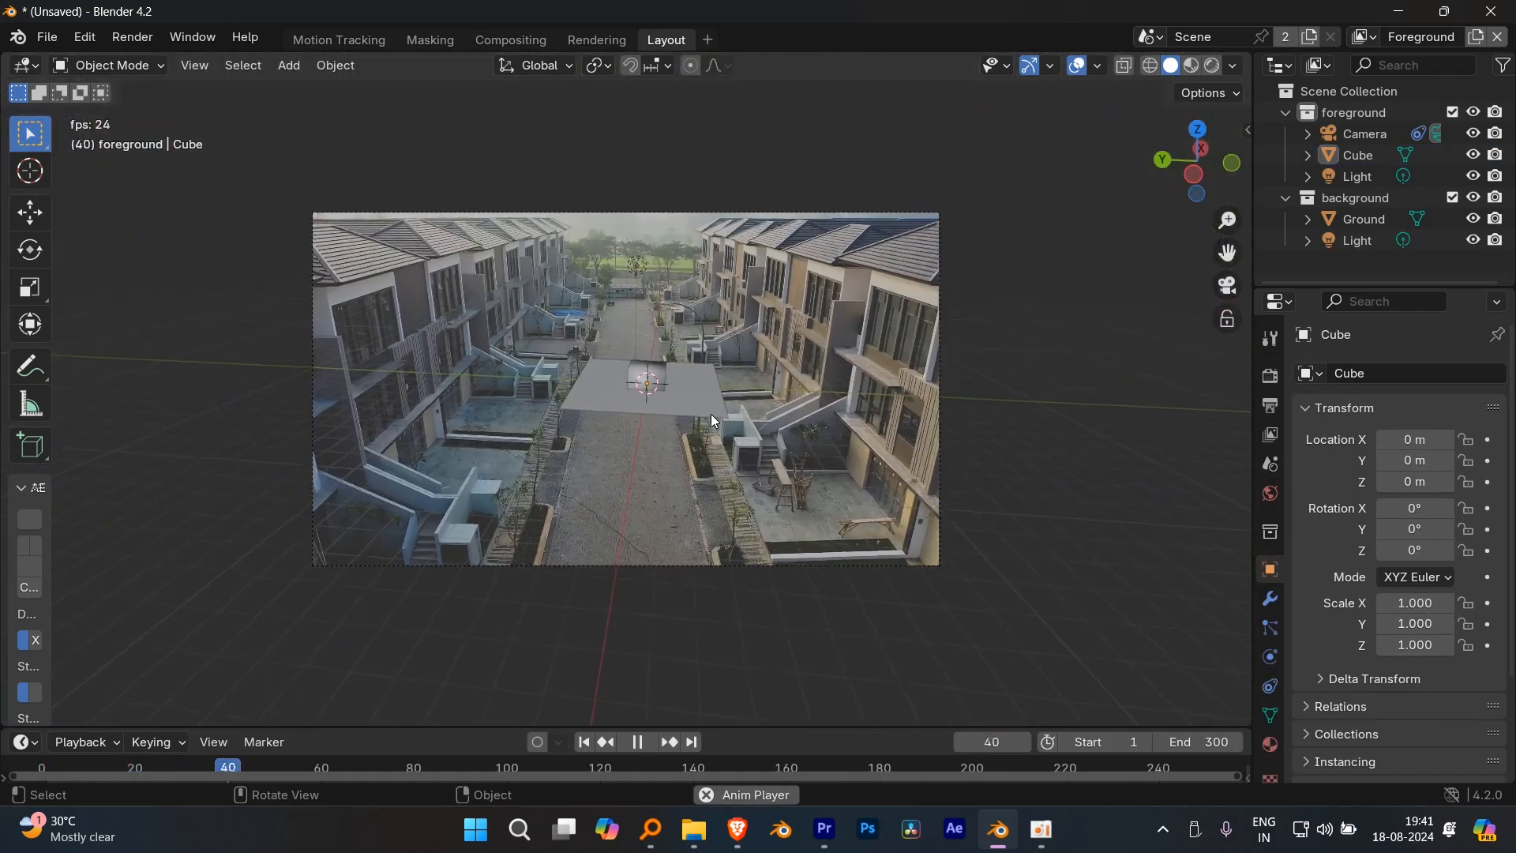
pyautogui.scroll(2, 710, 414)
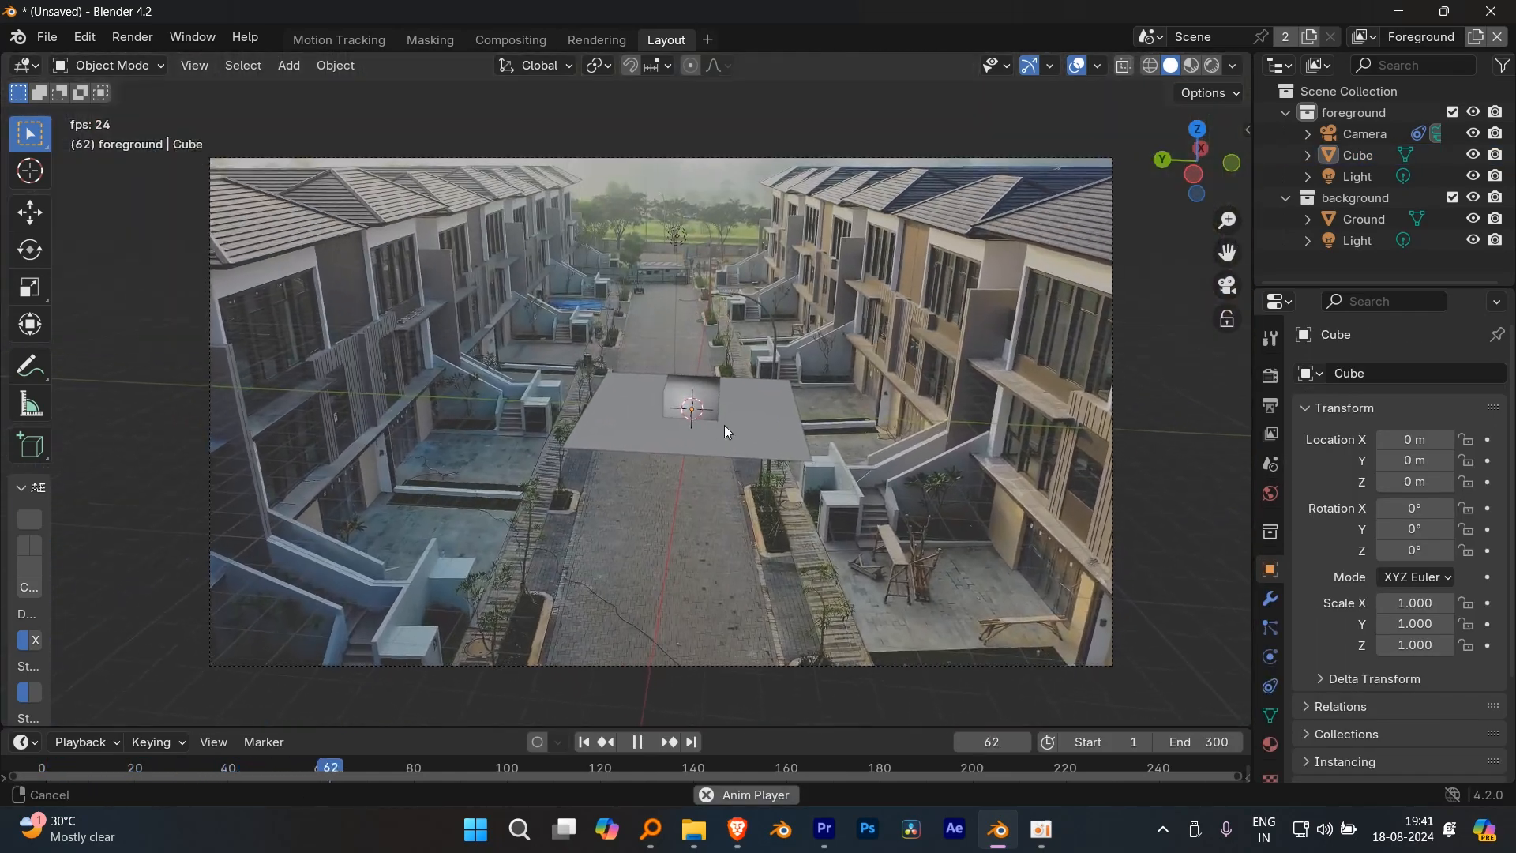
pyautogui.scroll(1, 723, 425)
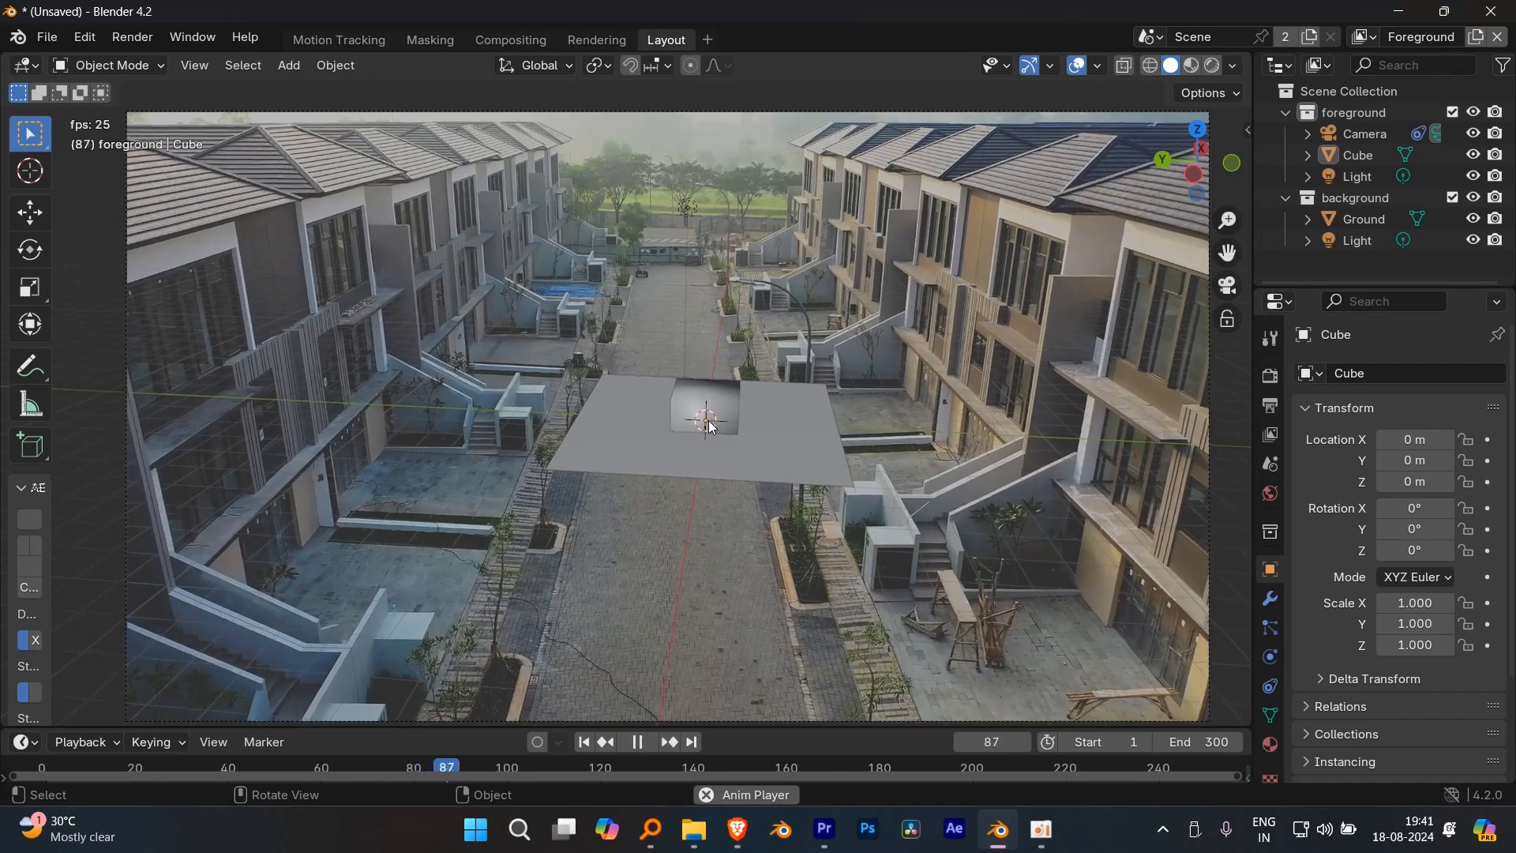
pyautogui.scroll(-2, 708, 420)
pyautogui.moveTo(803, 727); pyautogui.dragTo(802, 678)
pyautogui.scroll(-3, 823, 737)
pyautogui.moveTo(824, 738); pyautogui.dragTo(743, 745, button='middle')
pyautogui.scroll(-3, 768, 720)
pyautogui.scroll(3, 764, 731)
pyautogui.press('space')
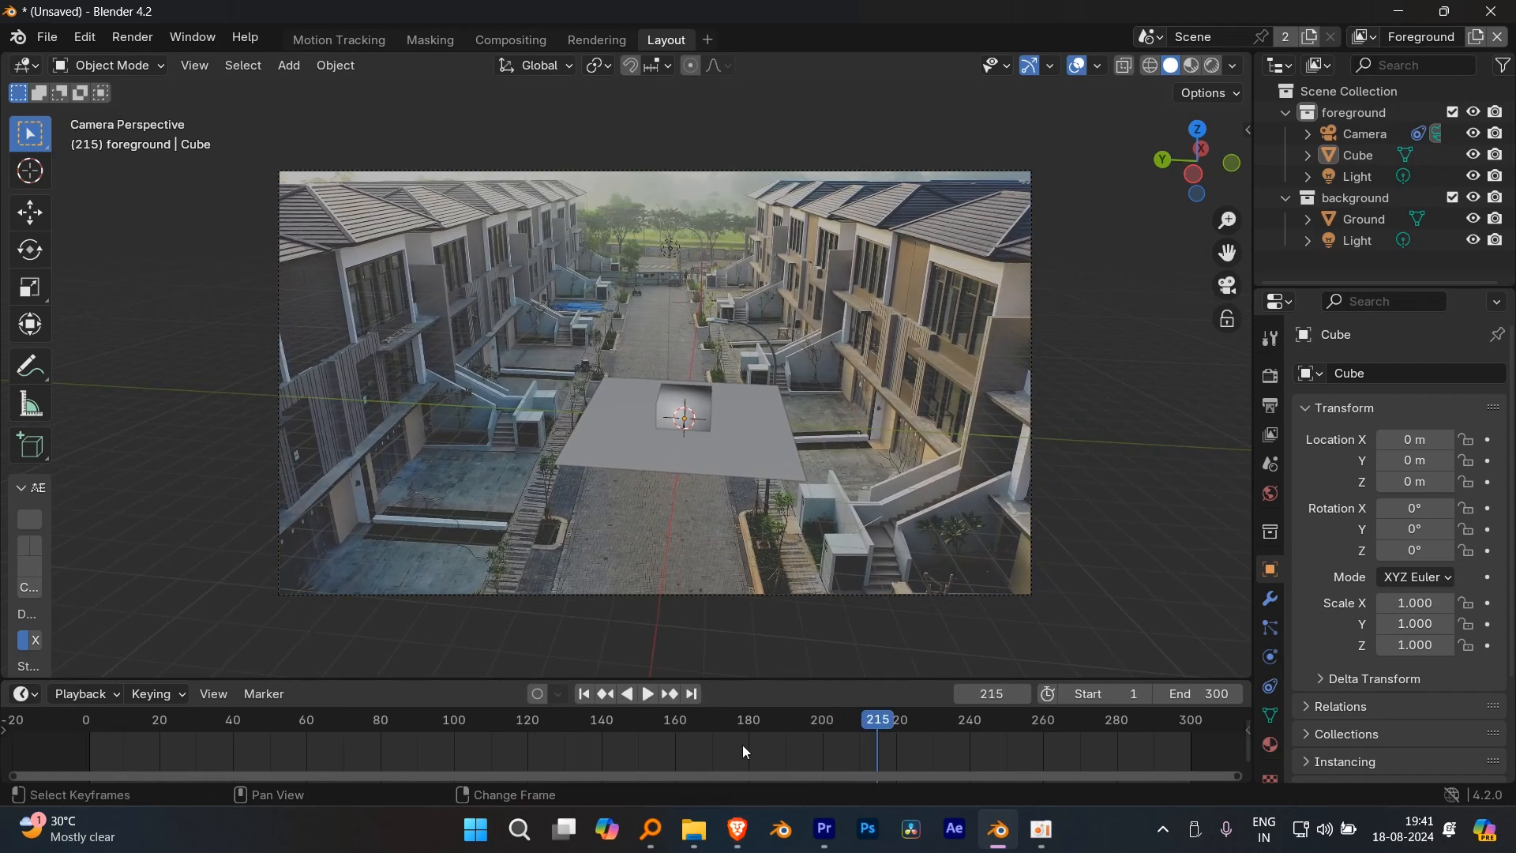
pyautogui.hotkey('shift', 'Left')
pyautogui.scroll(-2, 816, 420)
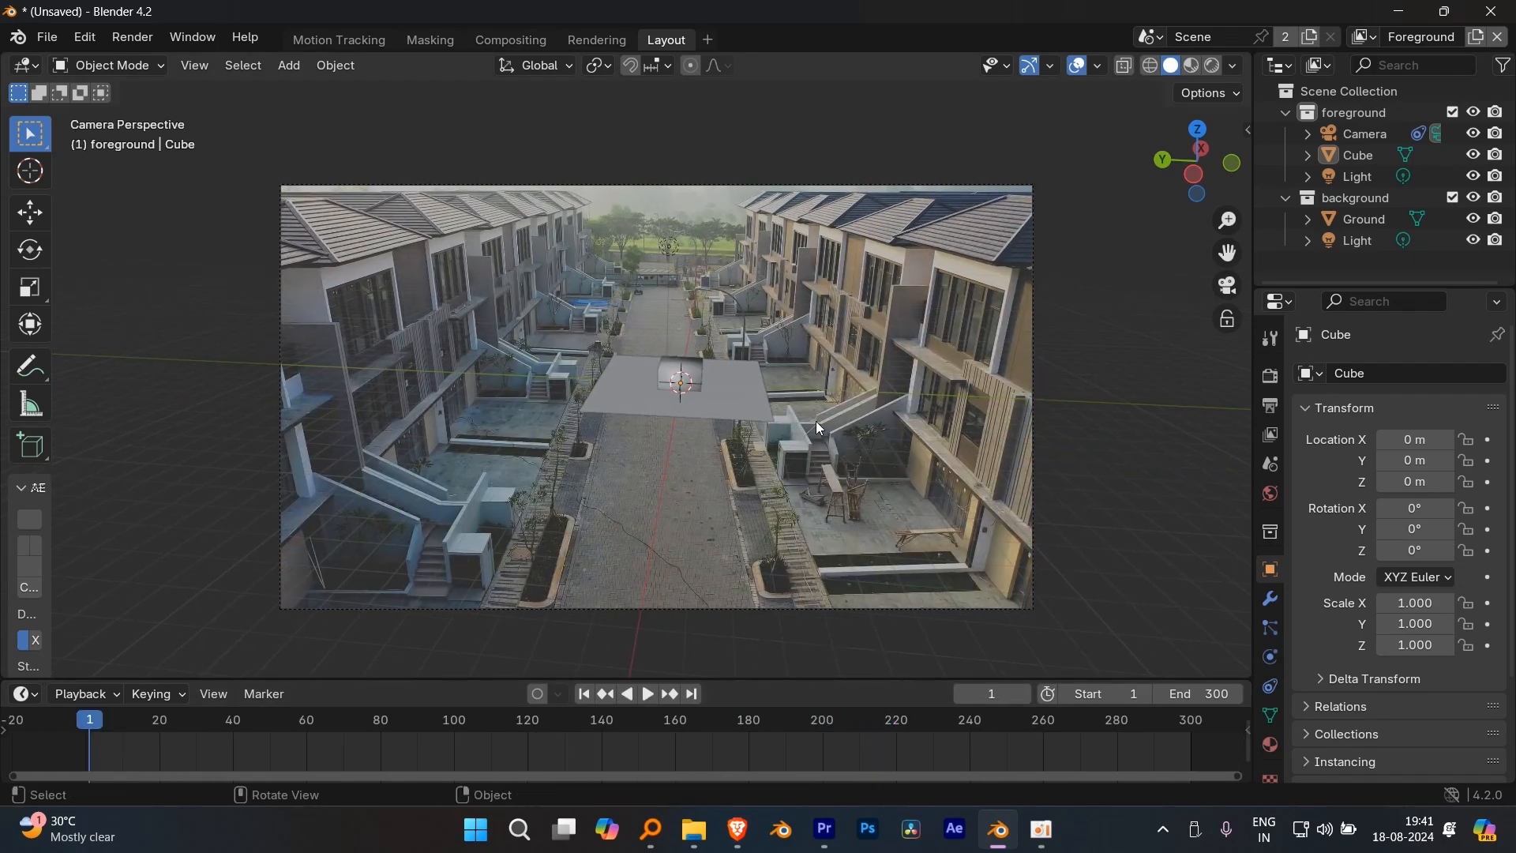
pyautogui.scroll(3, 817, 420)
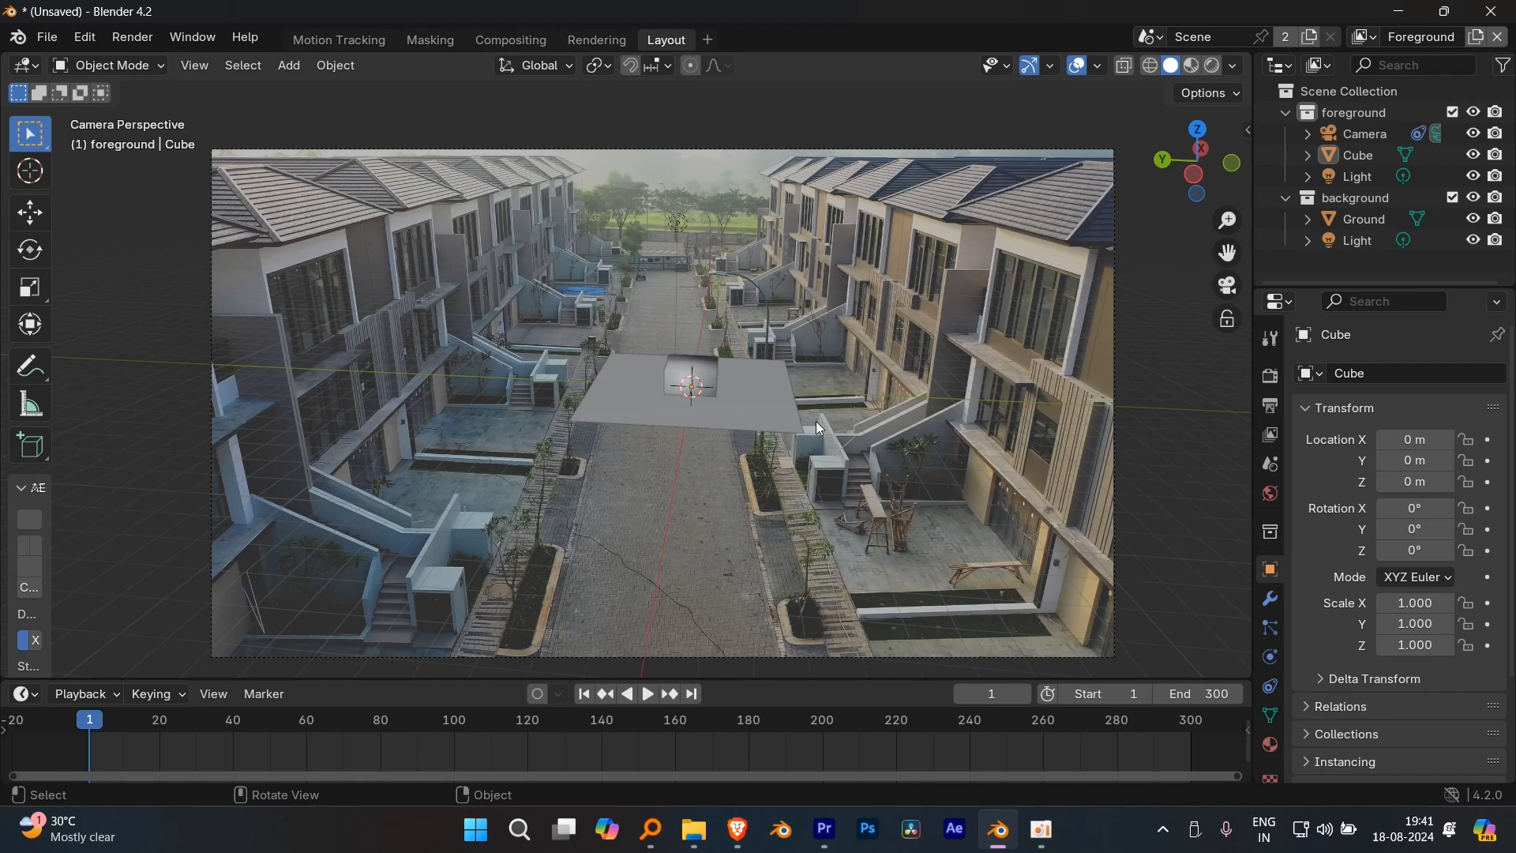
pyautogui.scroll(3, 816, 421)
pyautogui.scroll(-3, 813, 471)
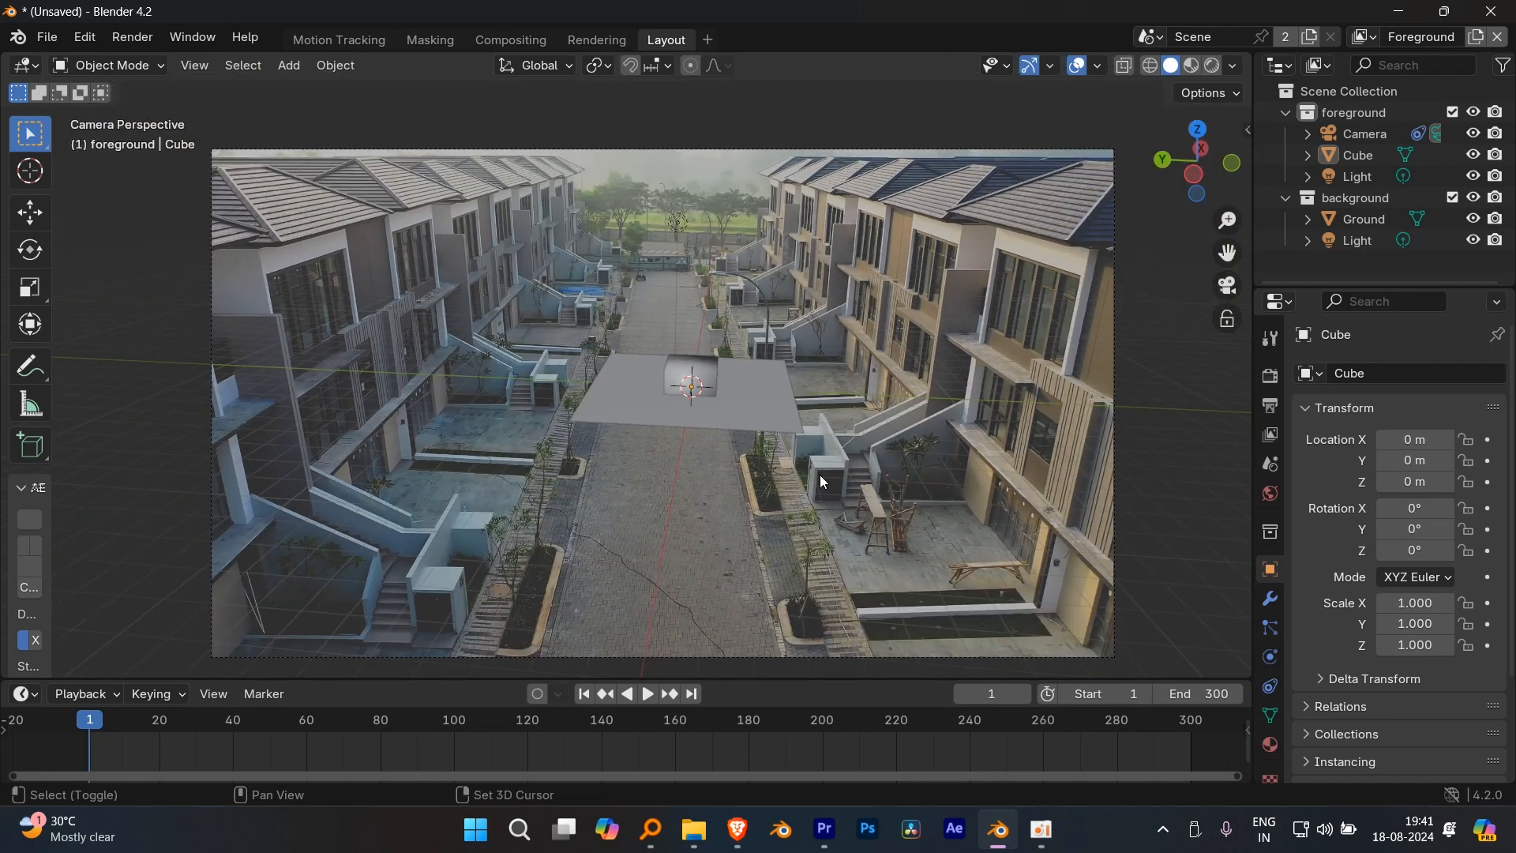
pyautogui.moveTo(820, 475)
pyautogui.keyDown('shift'); pyautogui.mouseDown(button='middle')
pyautogui.moveTo(811, 451)
pyautogui.moveTo(825, 454)
pyautogui.mouseUp(button='middle'); pyautogui.keyUp('shift')
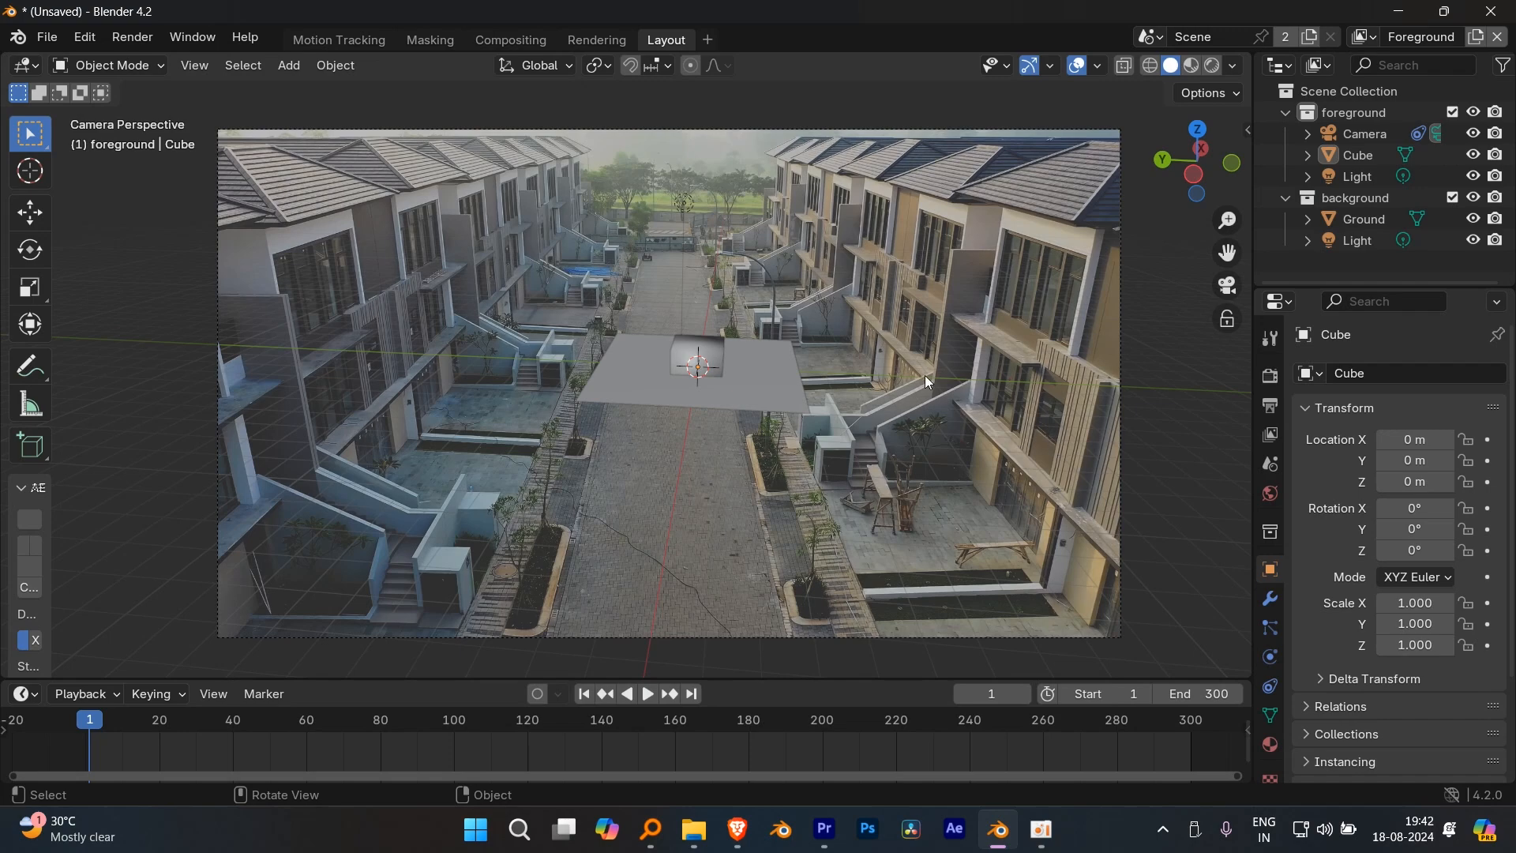
# - Switch to the Compositing workspace, hide the node editor's sidebar, and enlarge the node editor over the dope sheet
pyautogui.click(513, 38)
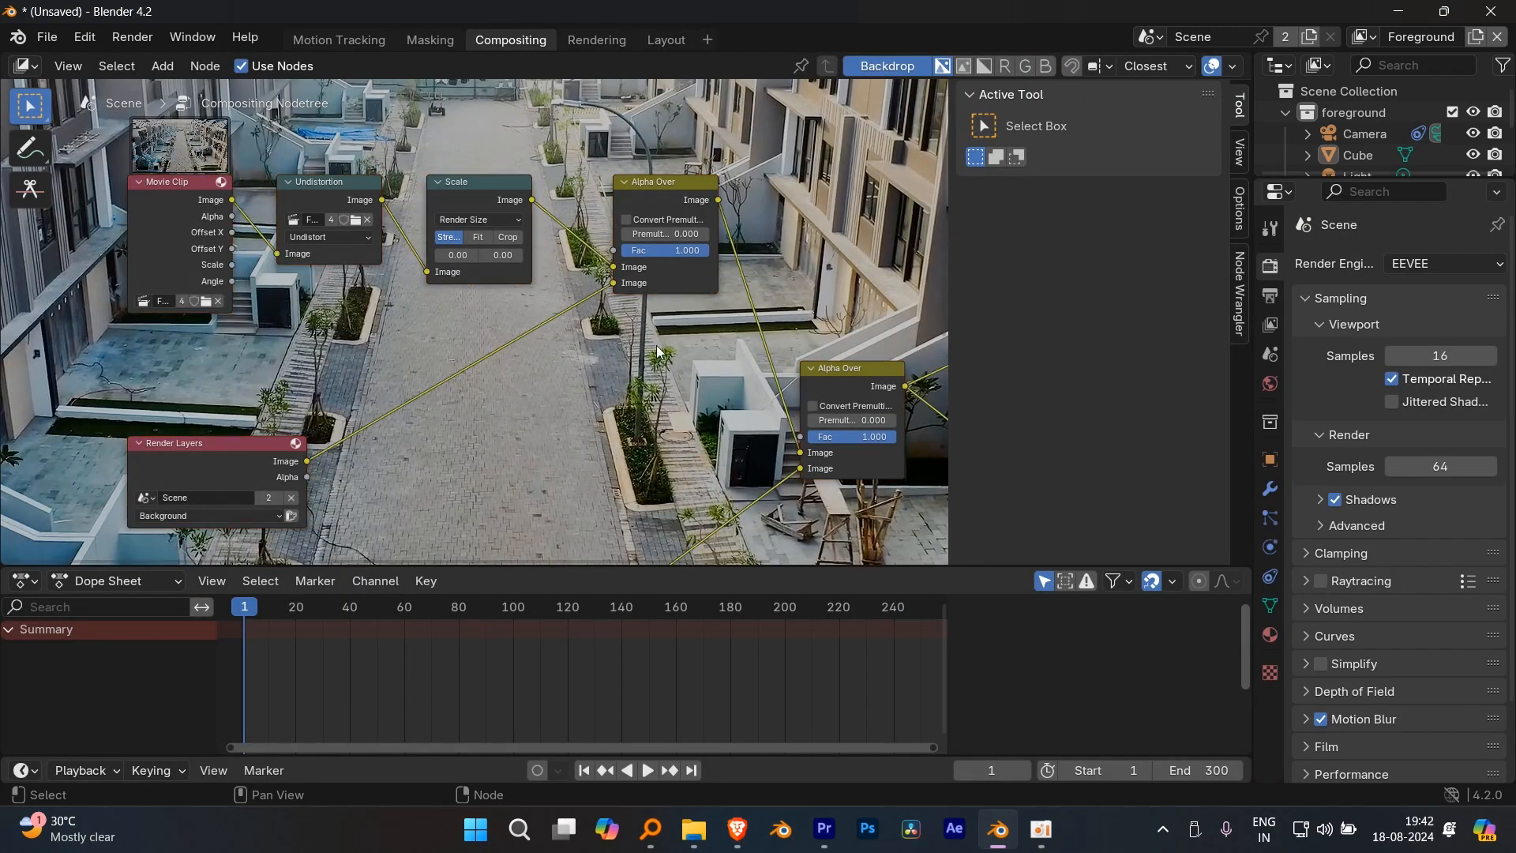
pyautogui.press('n')
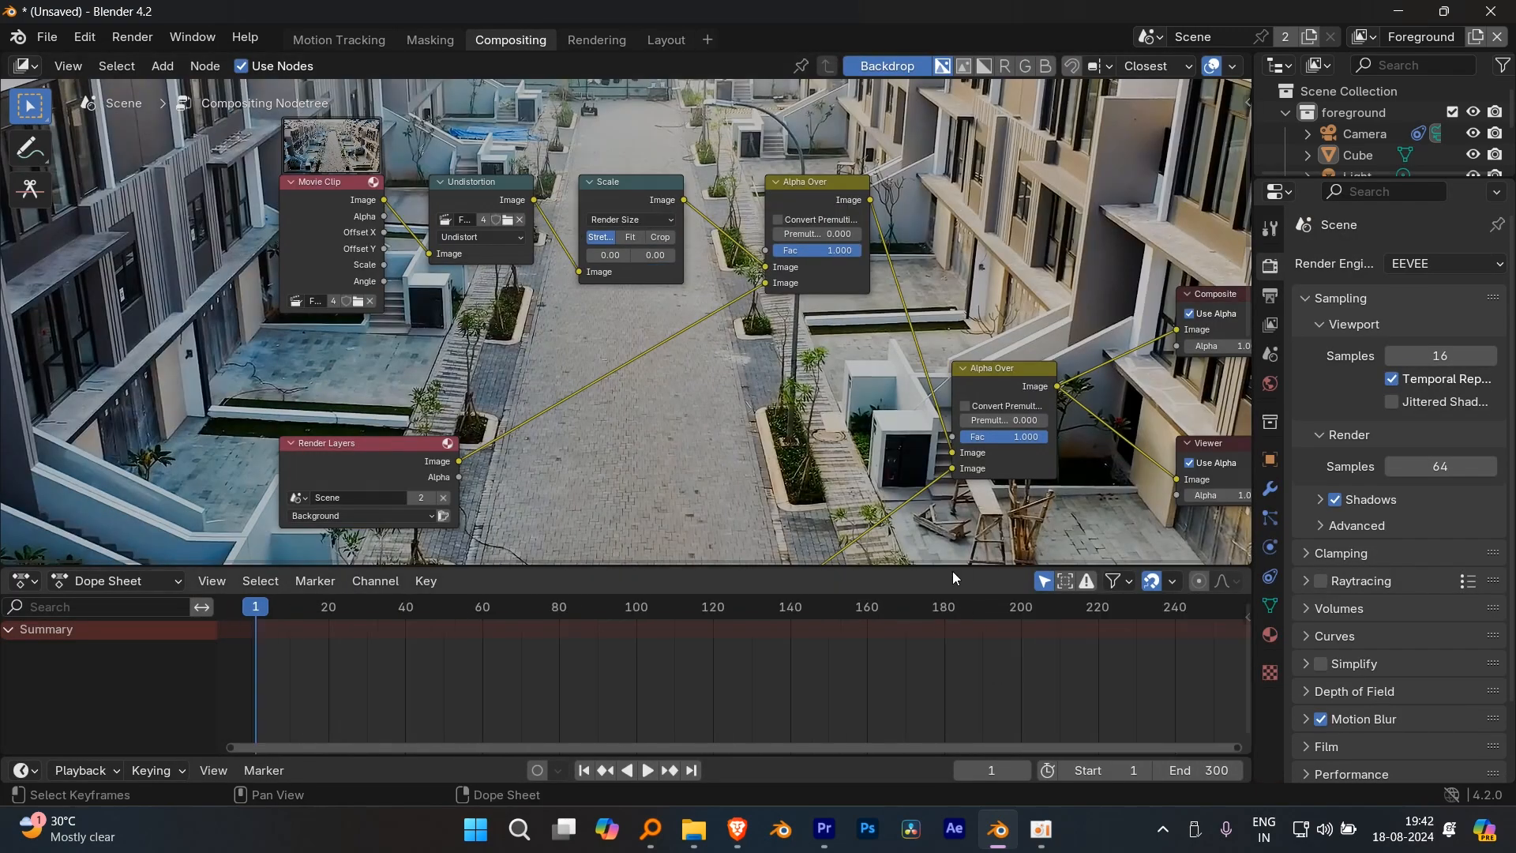
pyautogui.moveTo(946, 567); pyautogui.dragTo(946, 692)
pyautogui.scroll(-3, 856, 521)
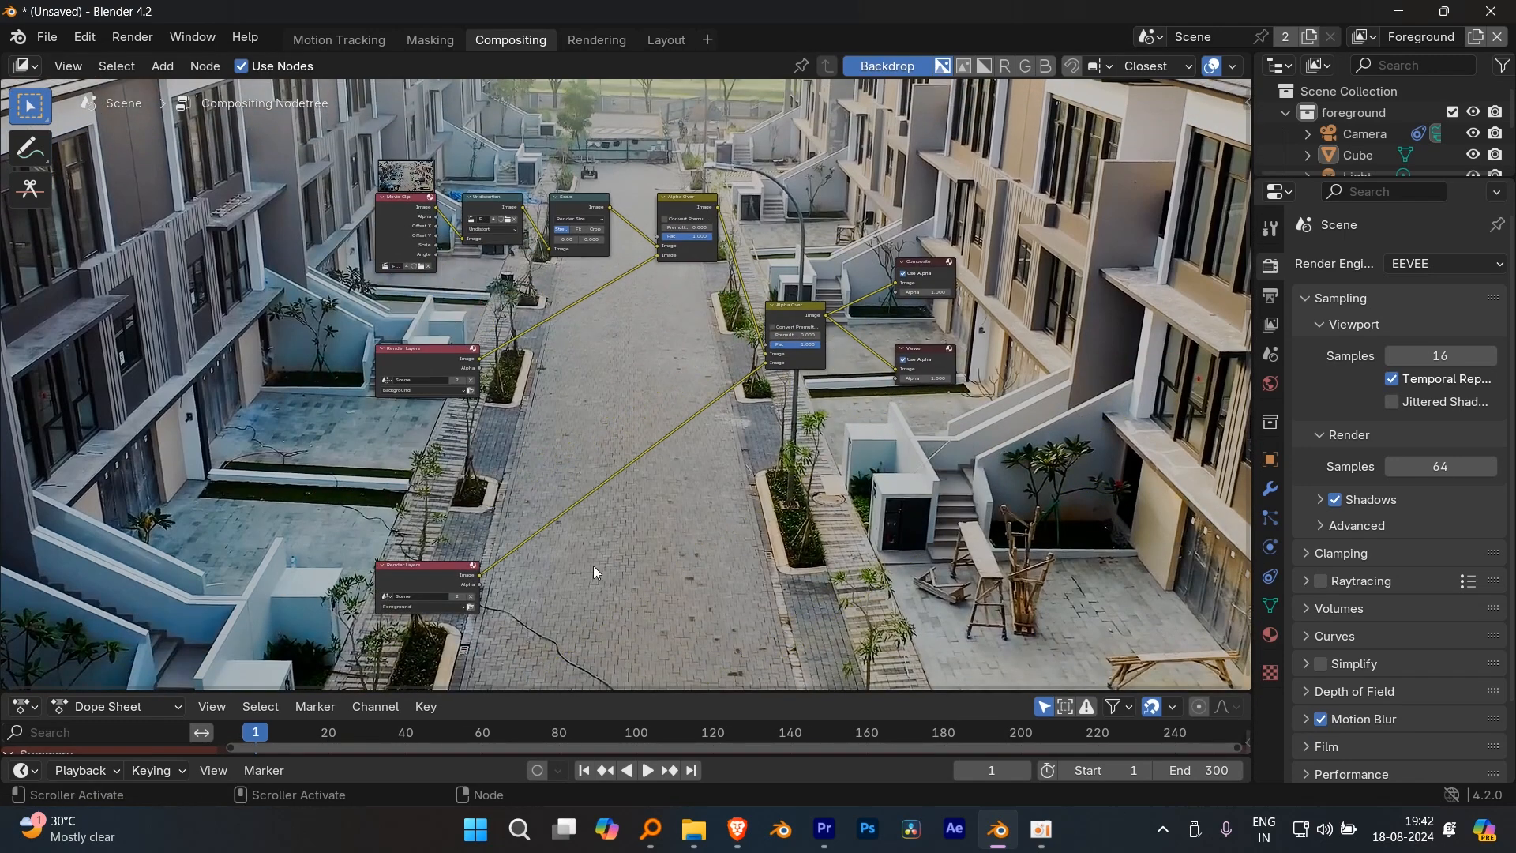
# - Move the Foreground Render Layers node closer to the Background one, and shift the Movie Clip and Background Render Layers nodes away from the Undistortion node
pyautogui.moveTo(409, 571); pyautogui.dragTo(488, 450)
pyautogui.scroll(2, 576, 465)
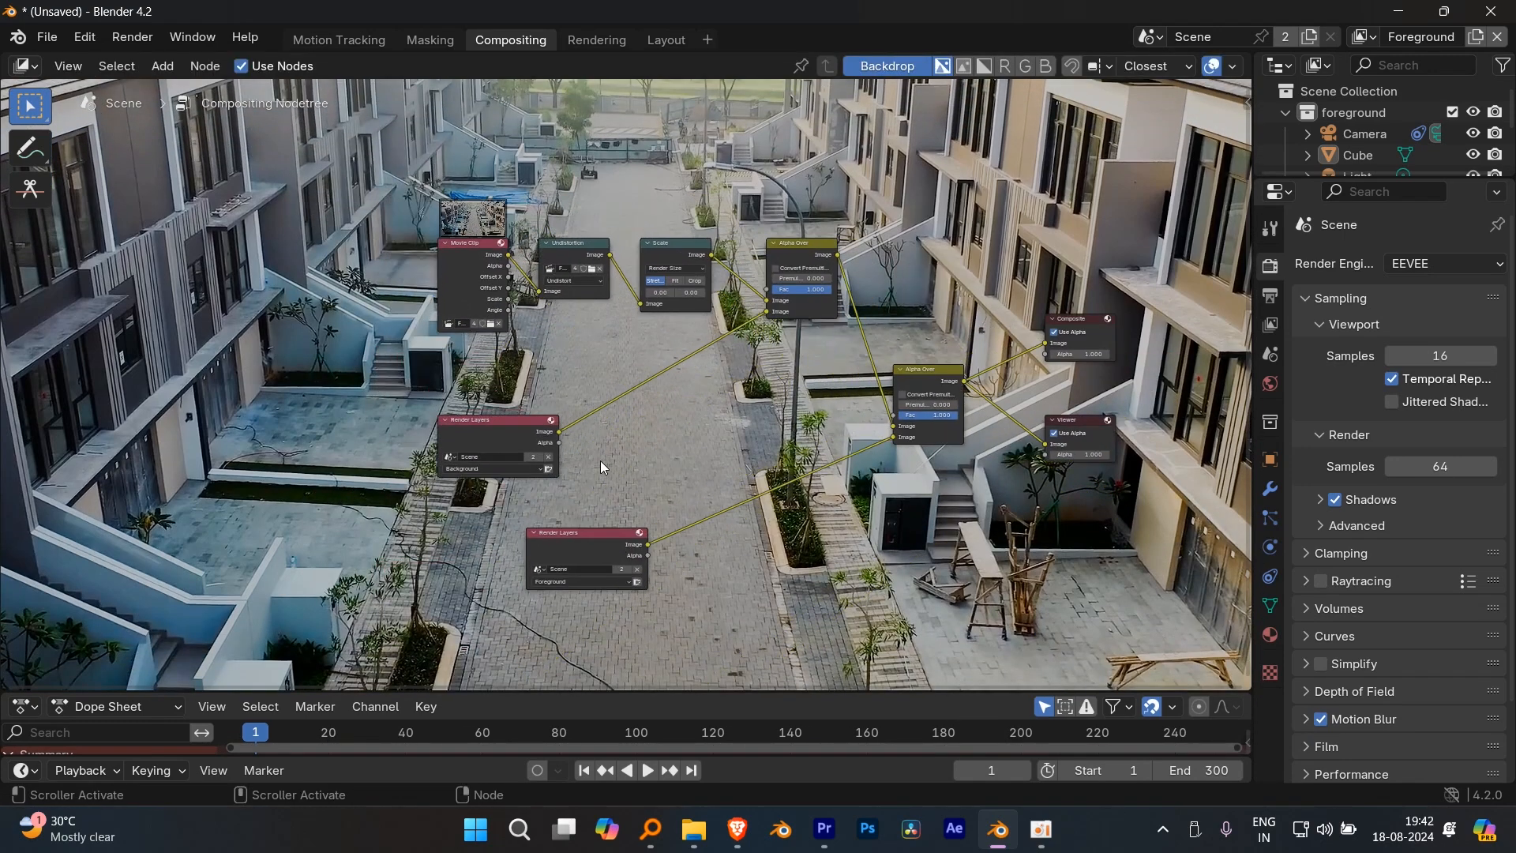
pyautogui.moveTo(521, 306); pyautogui.dragTo(378, 278)
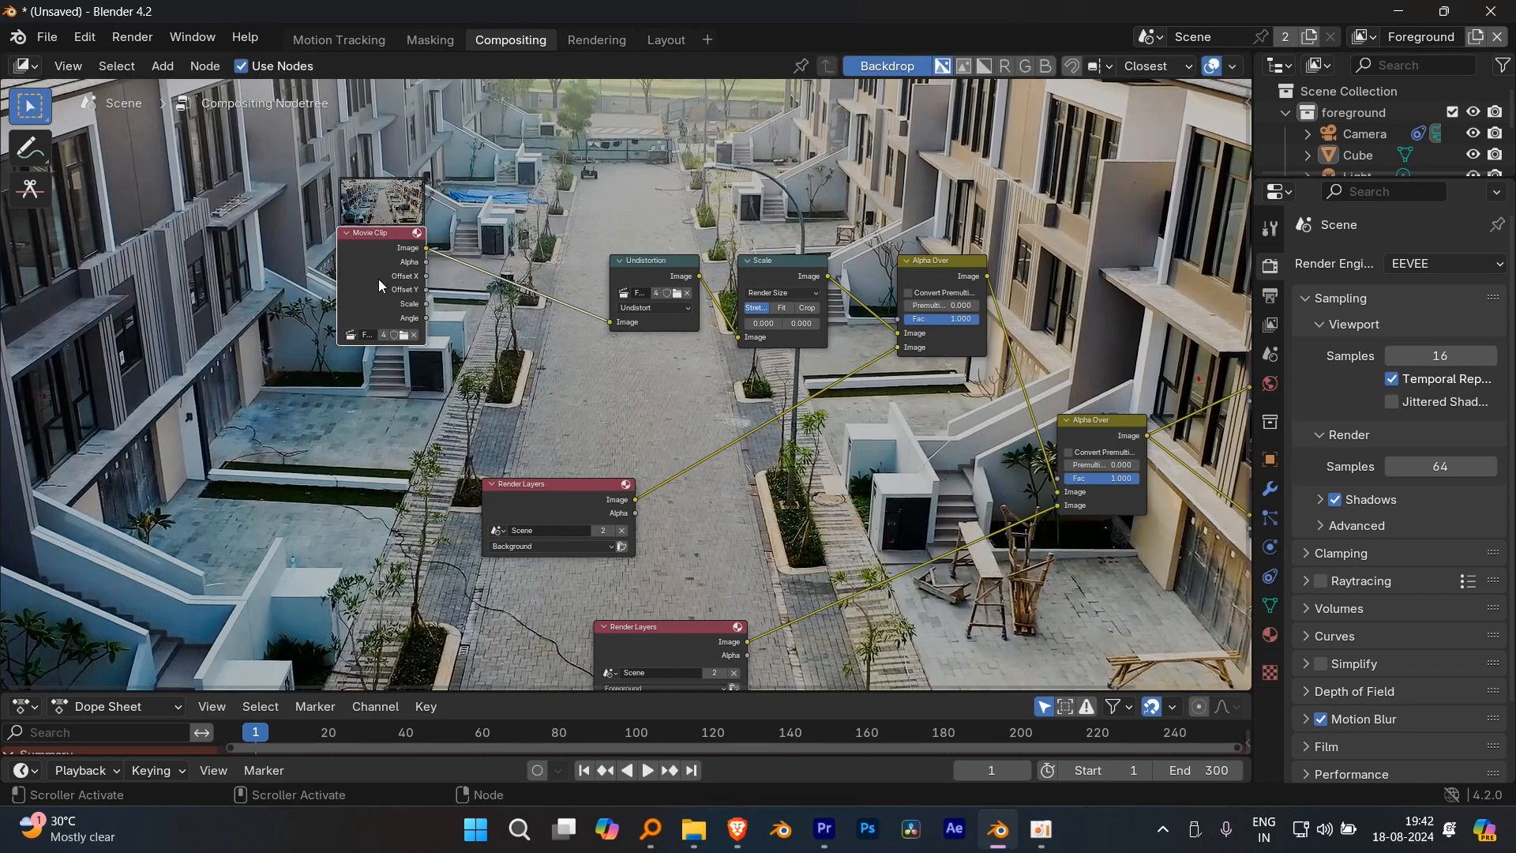
pyautogui.moveTo(510, 505); pyautogui.dragTo(500, 391, button='middle')
pyautogui.moveTo(510, 391); pyautogui.dragTo(409, 415)
pyautogui.scroll(1, 428, 423)
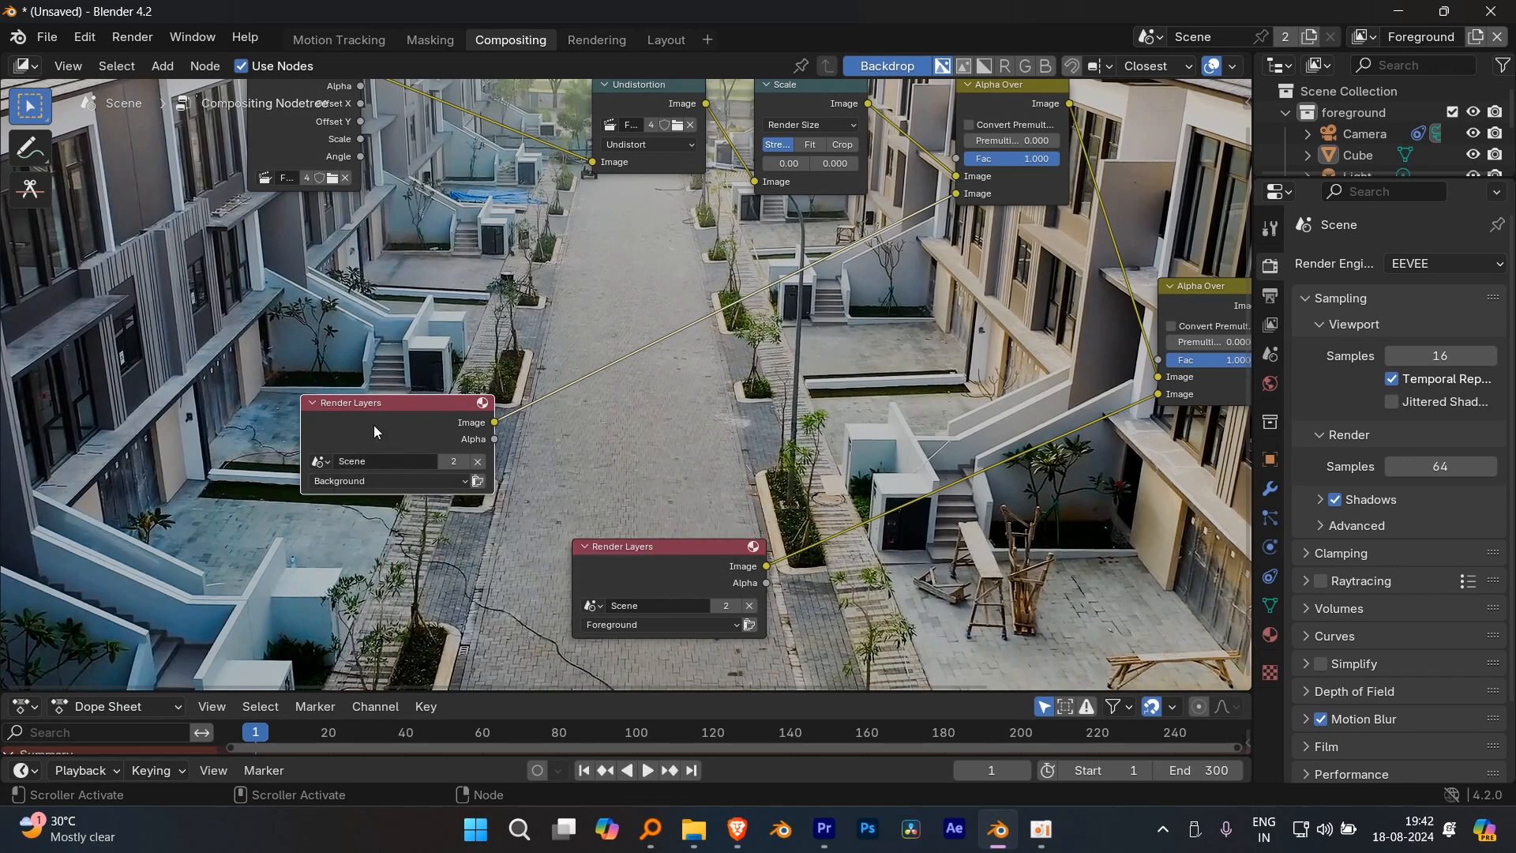
# - Rearrange the input nodes so the Movie Clip sits level with the Undistortion node and the Background Render Layers node sits below it
pyautogui.moveTo(392, 408); pyautogui.dragTo(339, 387)
pyautogui.scroll(-4, 347, 371)
pyautogui.moveTo(398, 223); pyautogui.dragTo(442, 377, button='middle')
pyautogui.click(414, 262)
pyautogui.moveTo(419, 354); pyautogui.dragTo(449, 241)
pyautogui.moveTo(465, 556); pyautogui.dragTo(429, 475)
pyautogui.moveTo(394, 517); pyautogui.dragTo(400, 523)
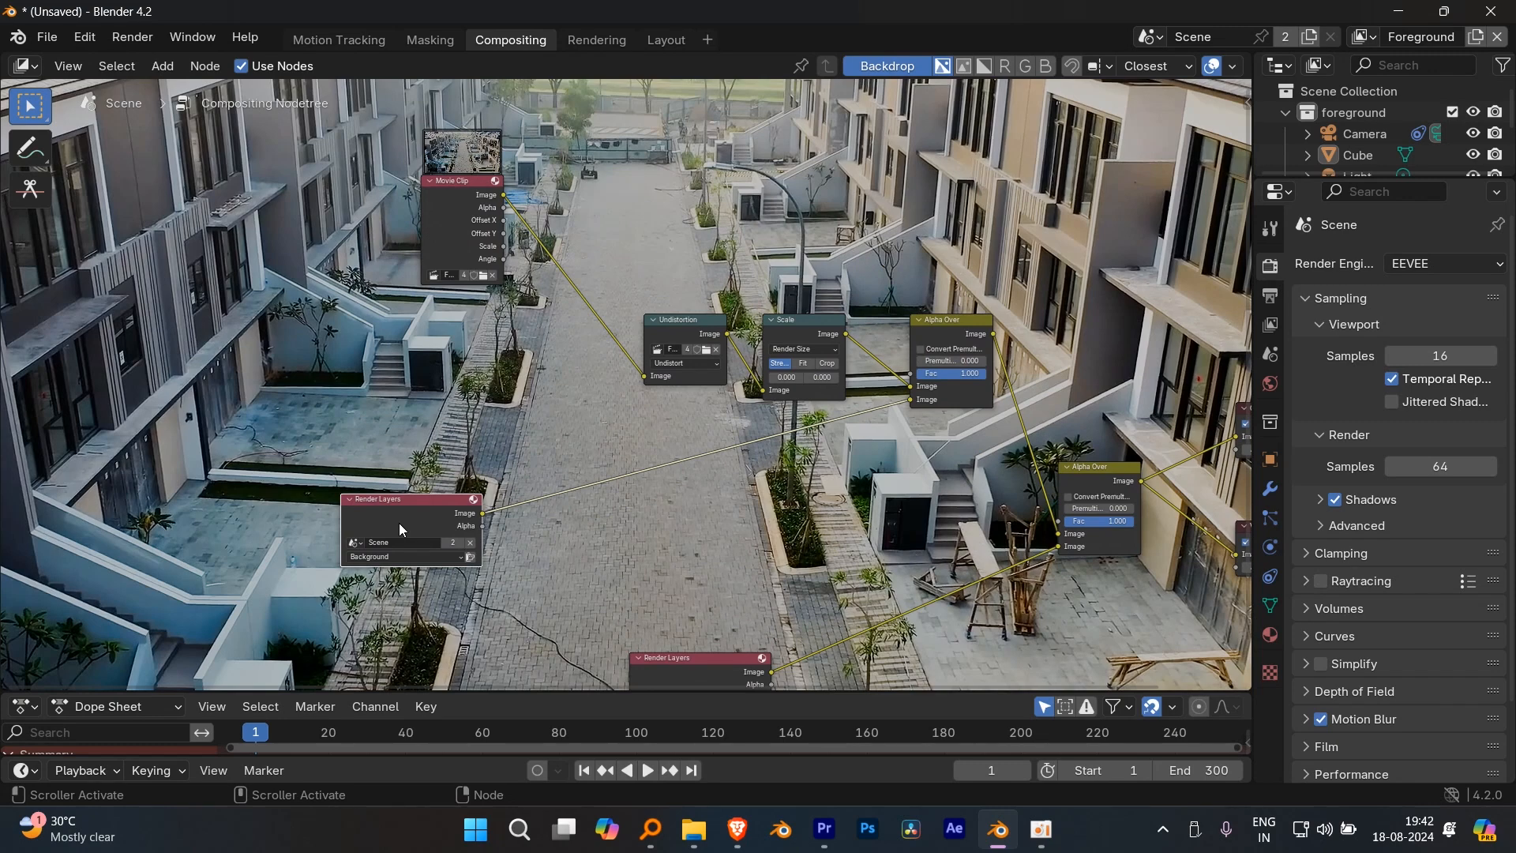
pyautogui.press('Home')
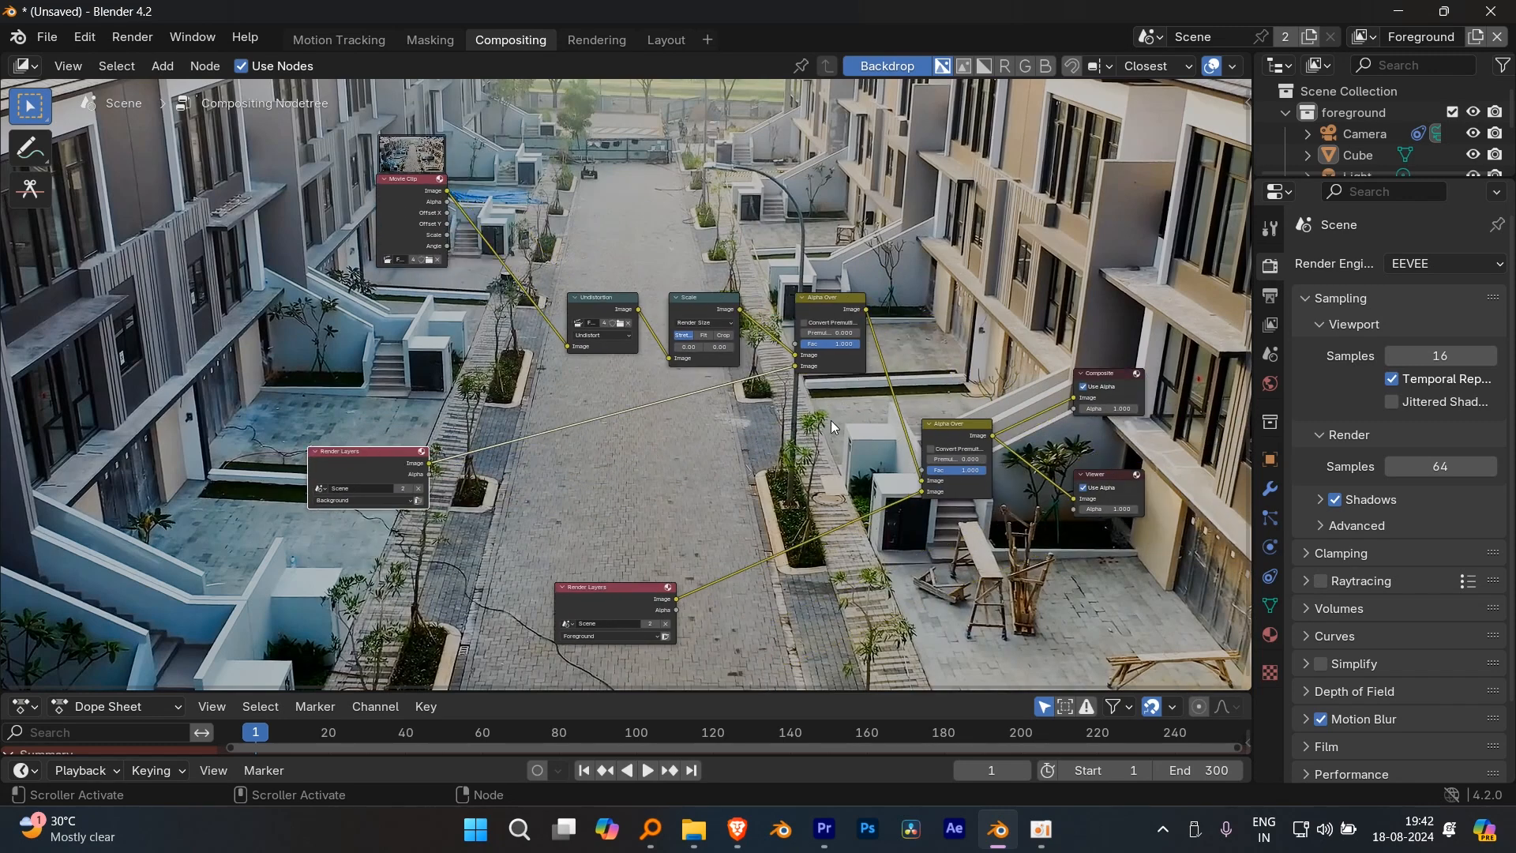
pyautogui.scroll(1, 774, 485)
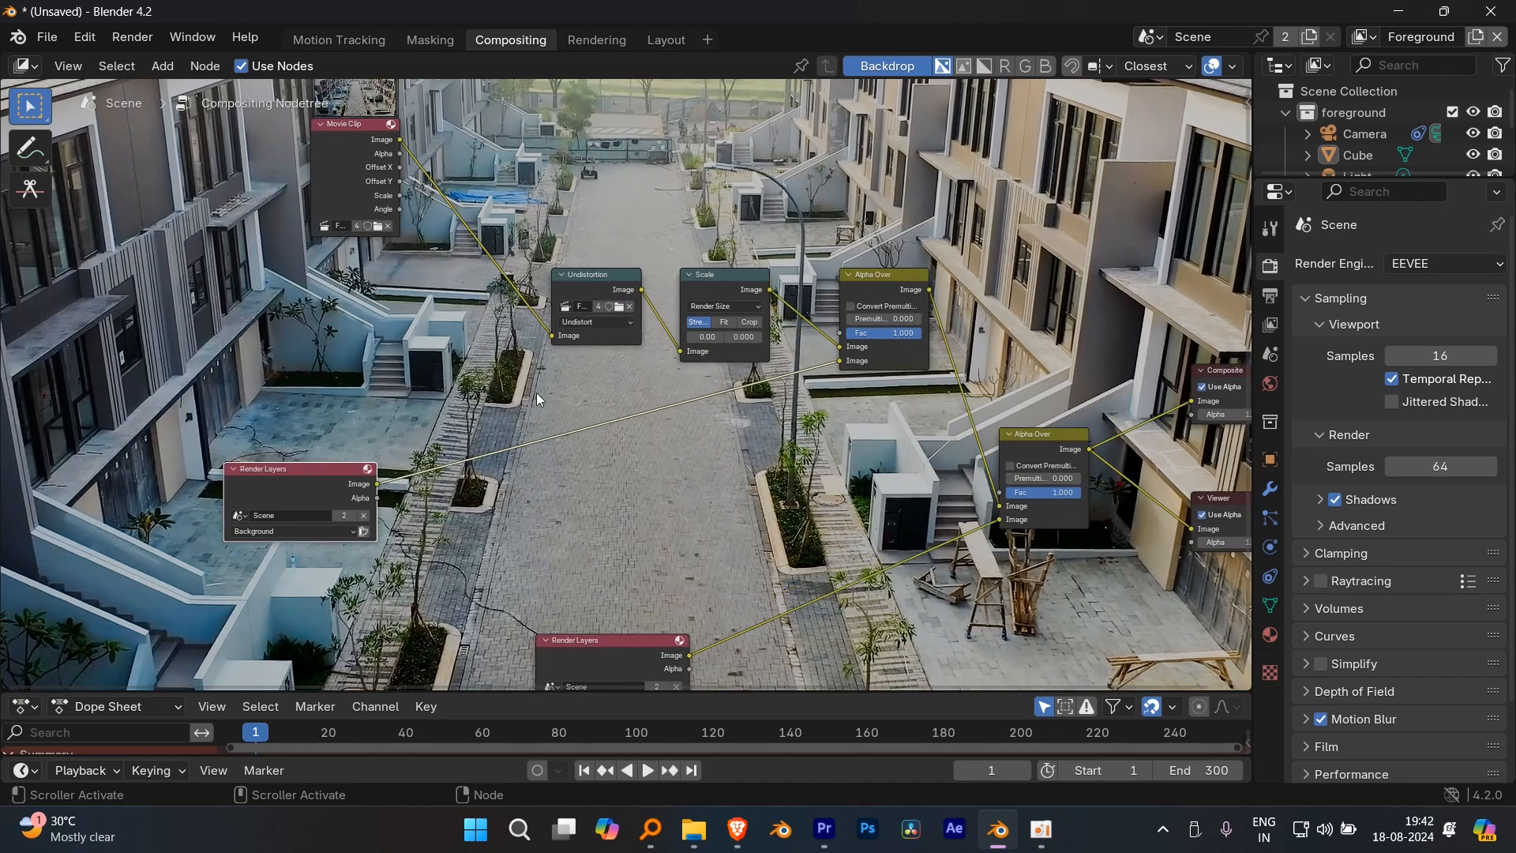
pyautogui.moveTo(411, 202); pyautogui.dragTo(429, 332)
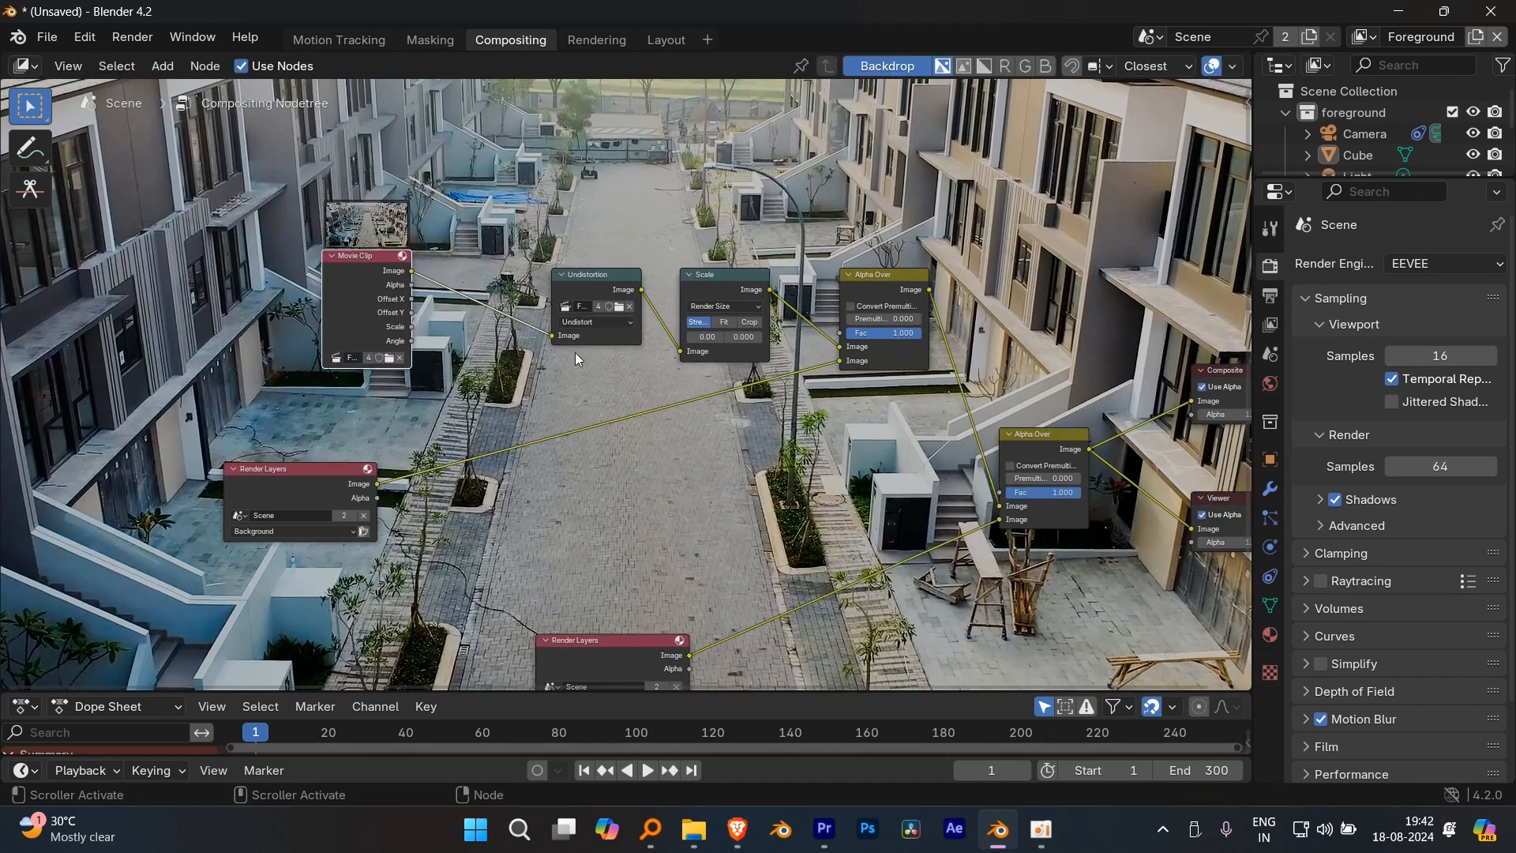
# - Link the Movie Clip image directly to the final Alpha Over, and delete the Undistortion, Scale, first Alpha Over and Background Render Layers nodes
pyautogui.moveTo(554, 340); pyautogui.dragTo(1003, 506)
pyautogui.moveTo(643, 262); pyautogui.dragTo(902, 308)
pyautogui.press('x')
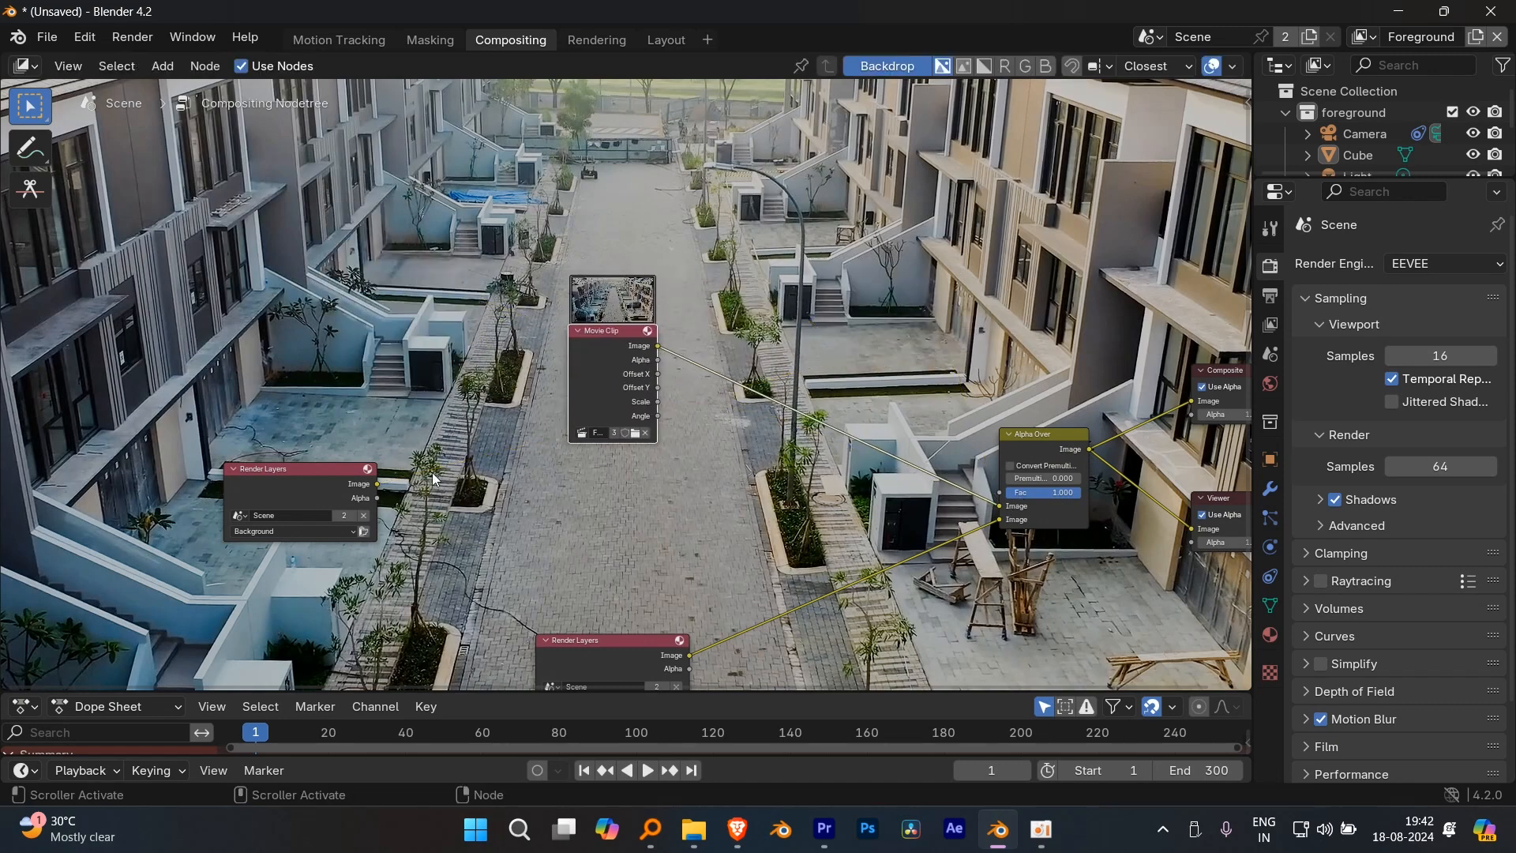
pyautogui.click(350, 488)
pyautogui.press('x')
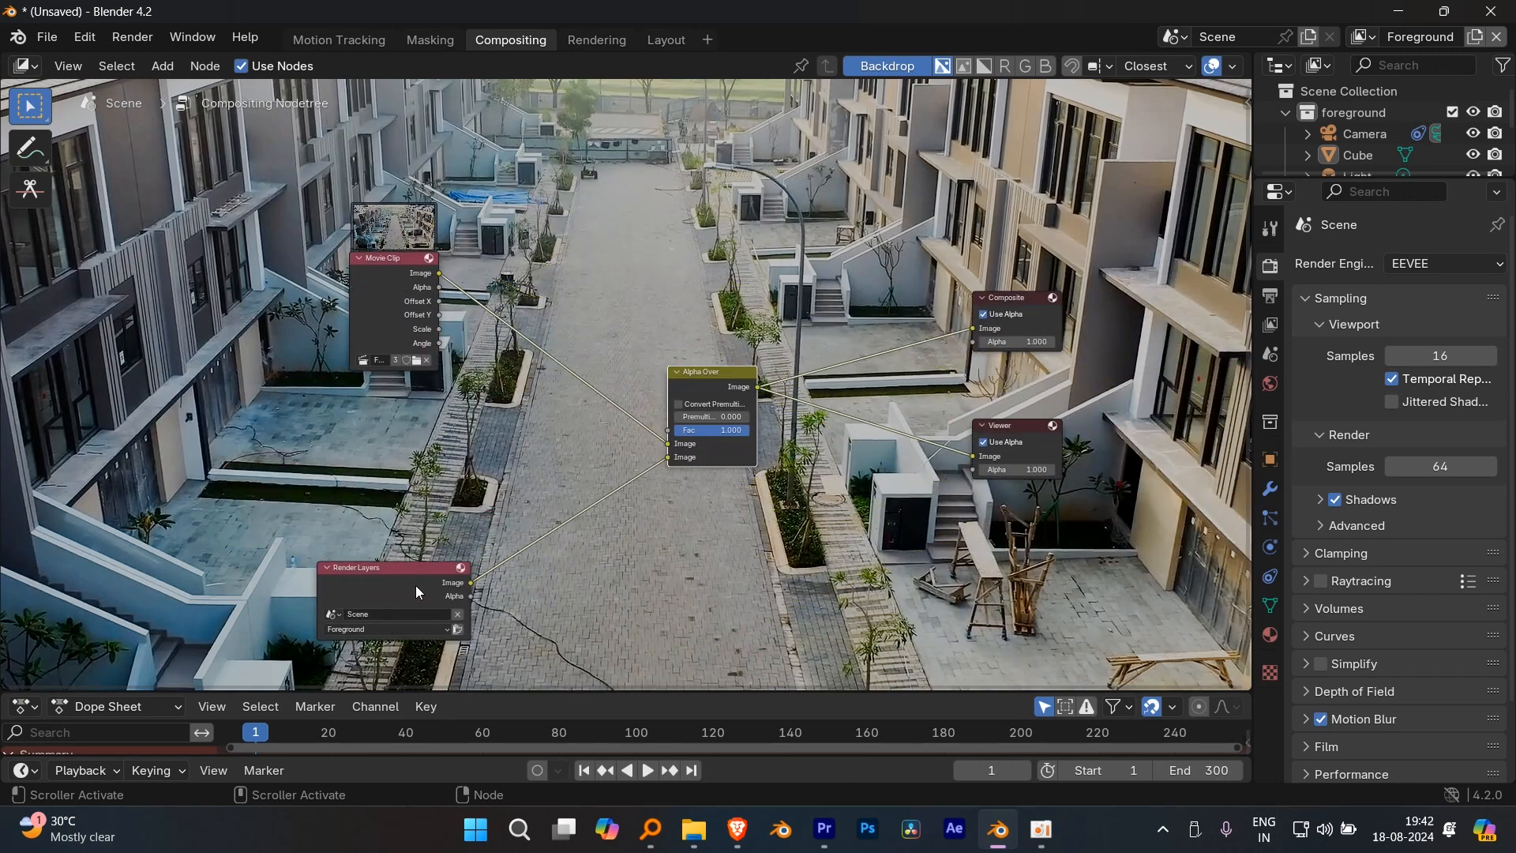
# - Rearrange the Movie Clip above the Foreground Render Layers node, with the Alpha Over node between these inputs and the output nodes
pyautogui.moveTo(418, 592); pyautogui.dragTo(406, 509)
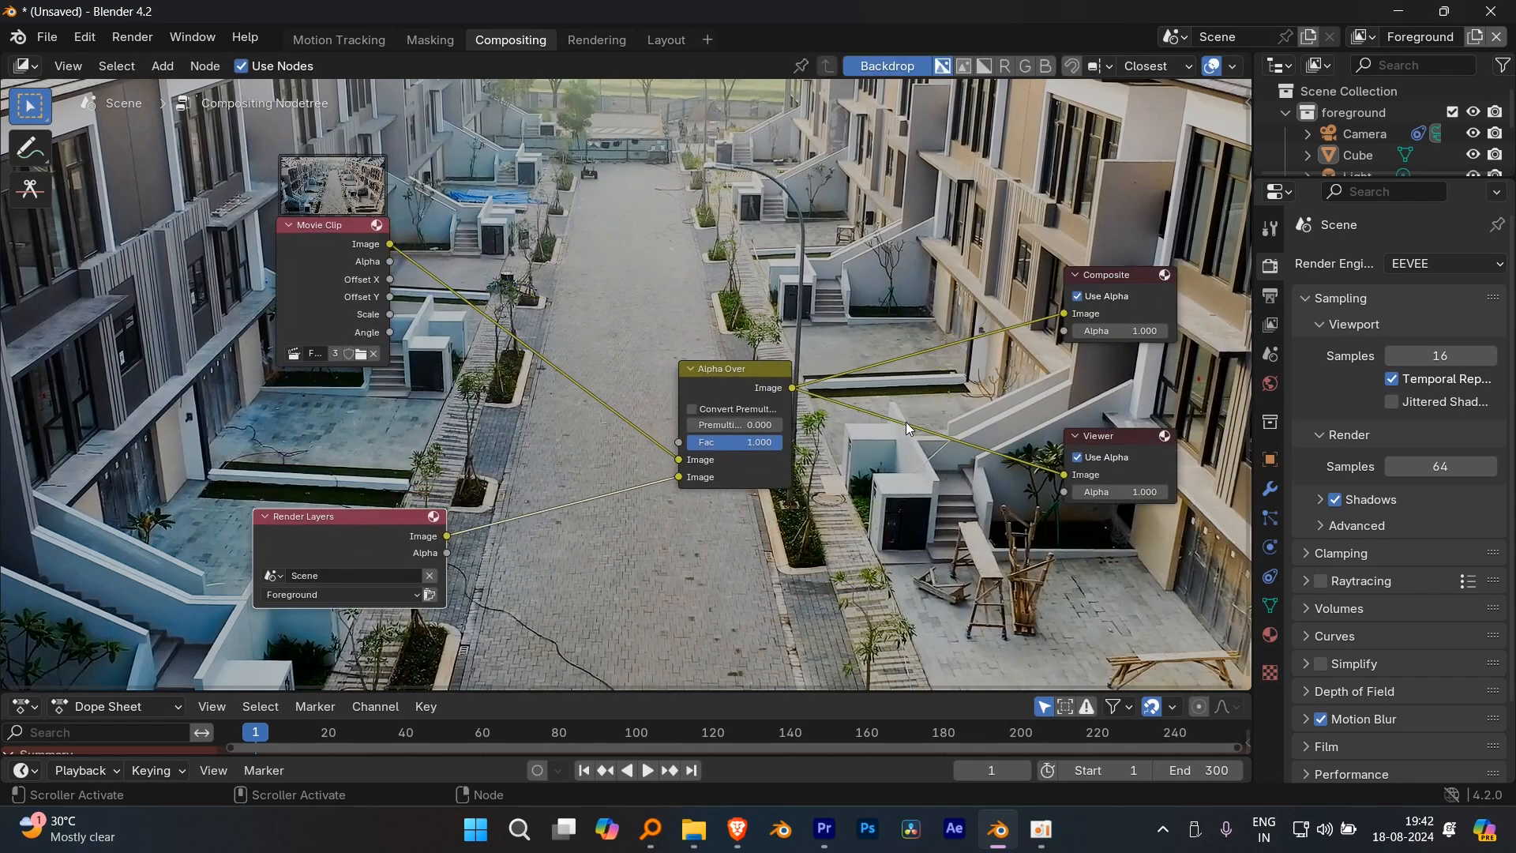
pyautogui.moveTo(742, 387); pyautogui.dragTo(706, 403)
pyautogui.moveTo(365, 290); pyautogui.dragTo(355, 325)
pyautogui.click(582, 257)
pyautogui.scroll(1, 552, 284)
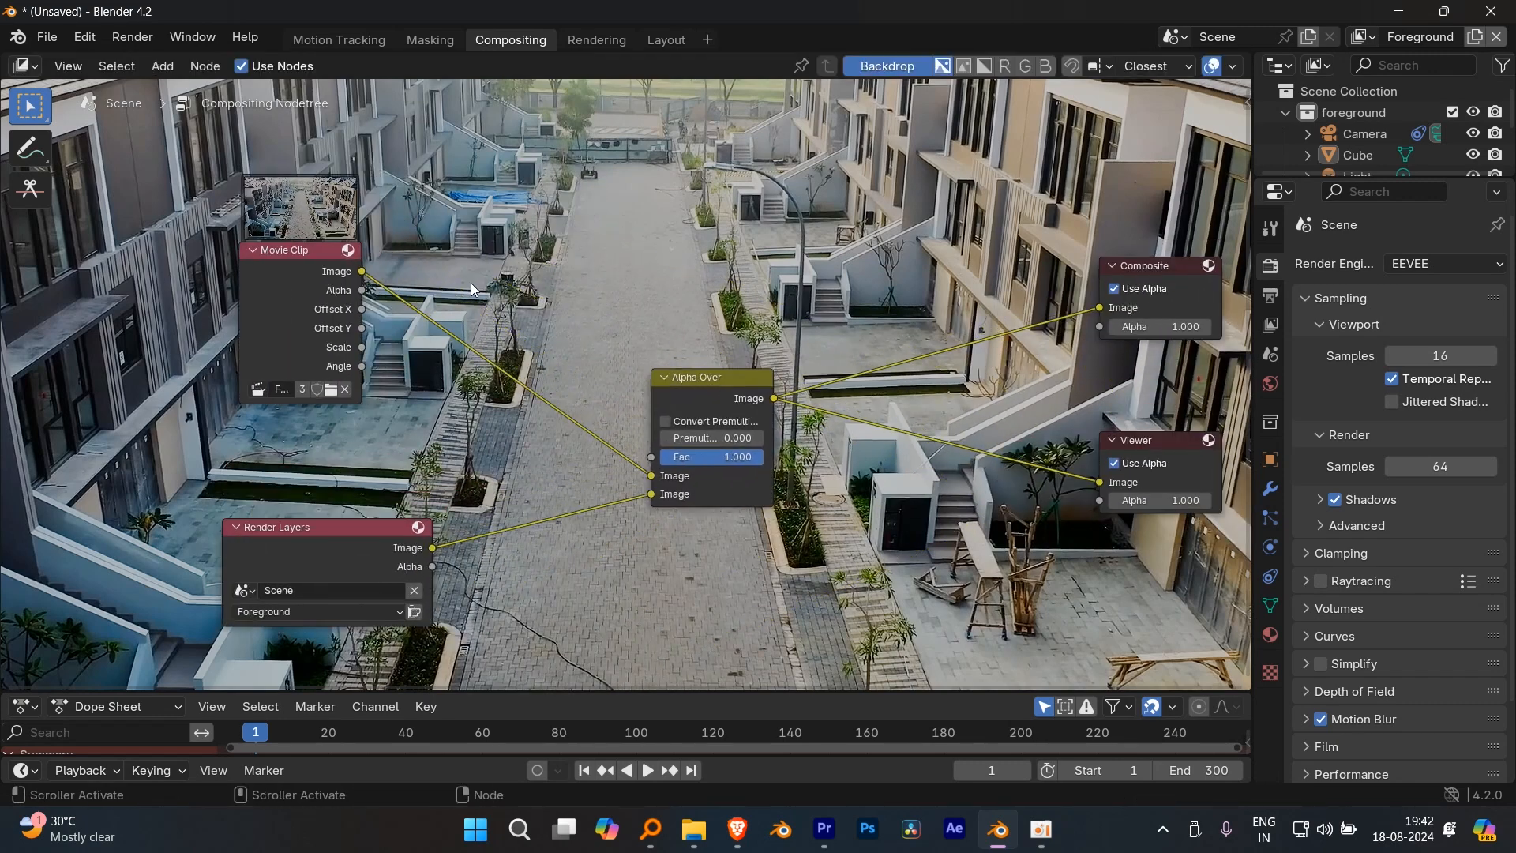
pyautogui.moveTo(289, 273); pyautogui.dragTo(246, 296)
pyautogui.moveTo(307, 559); pyautogui.dragTo(274, 545)
pyautogui.moveTo(701, 405)
pyautogui.mouseDown()
pyautogui.moveTo(635, 407)
pyautogui.moveTo(686, 402)
pyautogui.mouseUp()
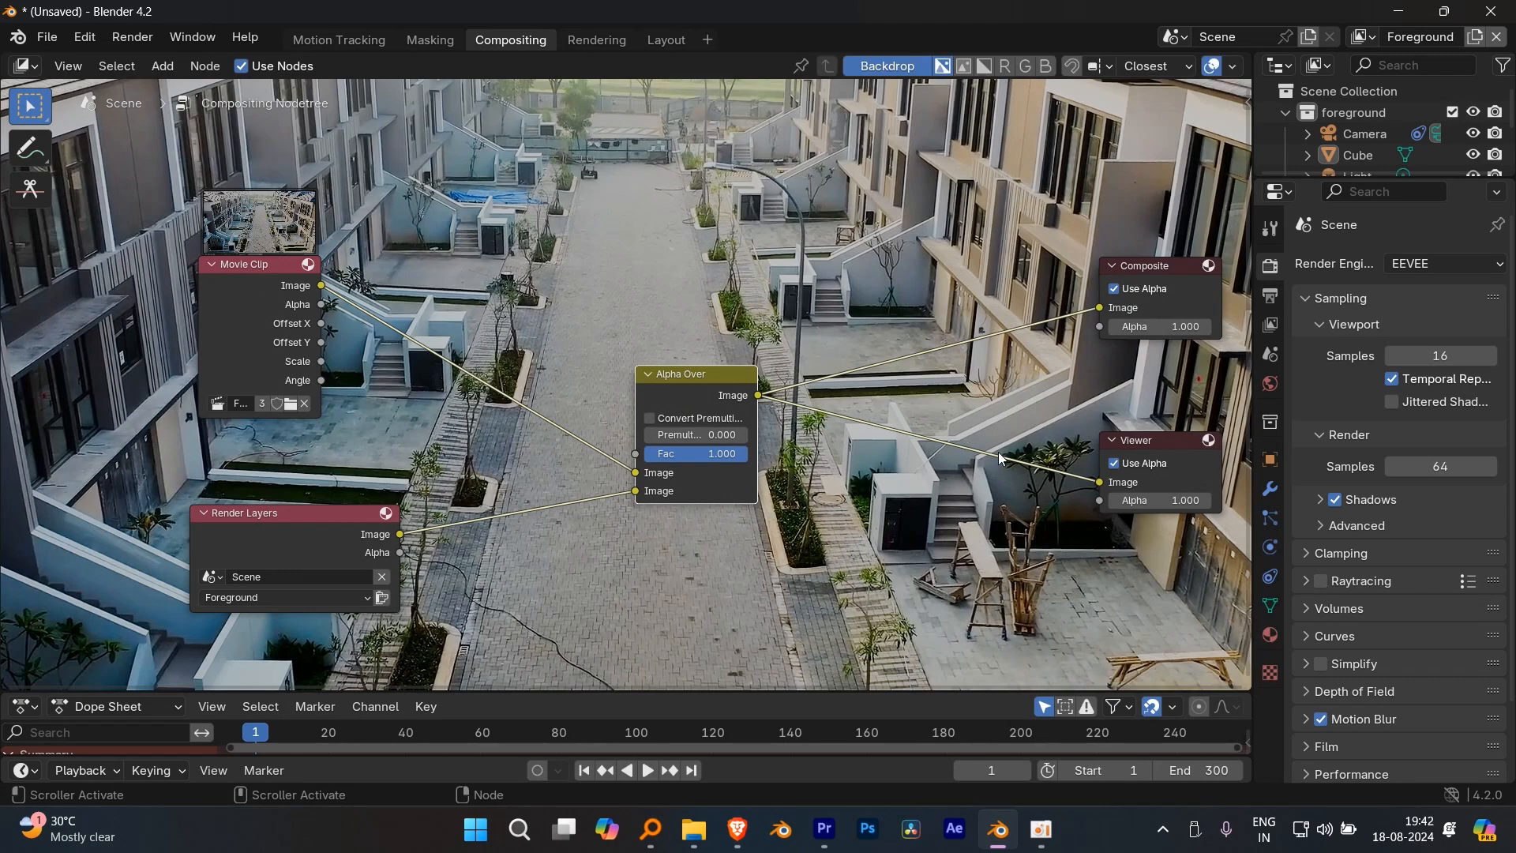
# - Zoom the compositor backdrop out and back in
pyautogui.moveTo(1103, 482)
pyautogui.mouseDown()
pyautogui.moveTo(1048, 463)
pyautogui.moveTo(1102, 482)
pyautogui.mouseUp()
pyautogui.press('v')
pyautogui.press('v')
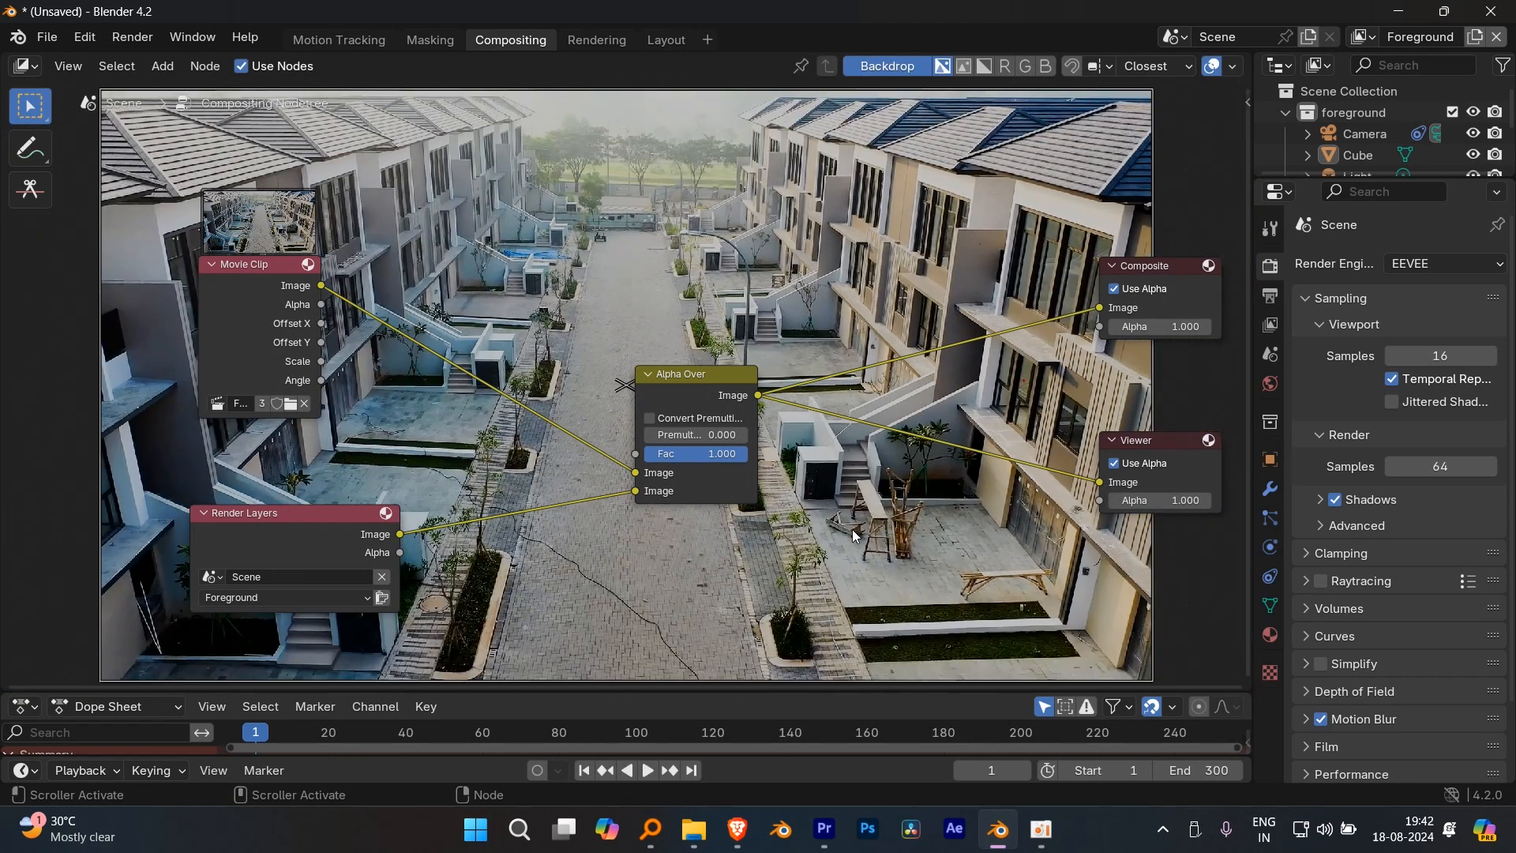
pyautogui.press('v')
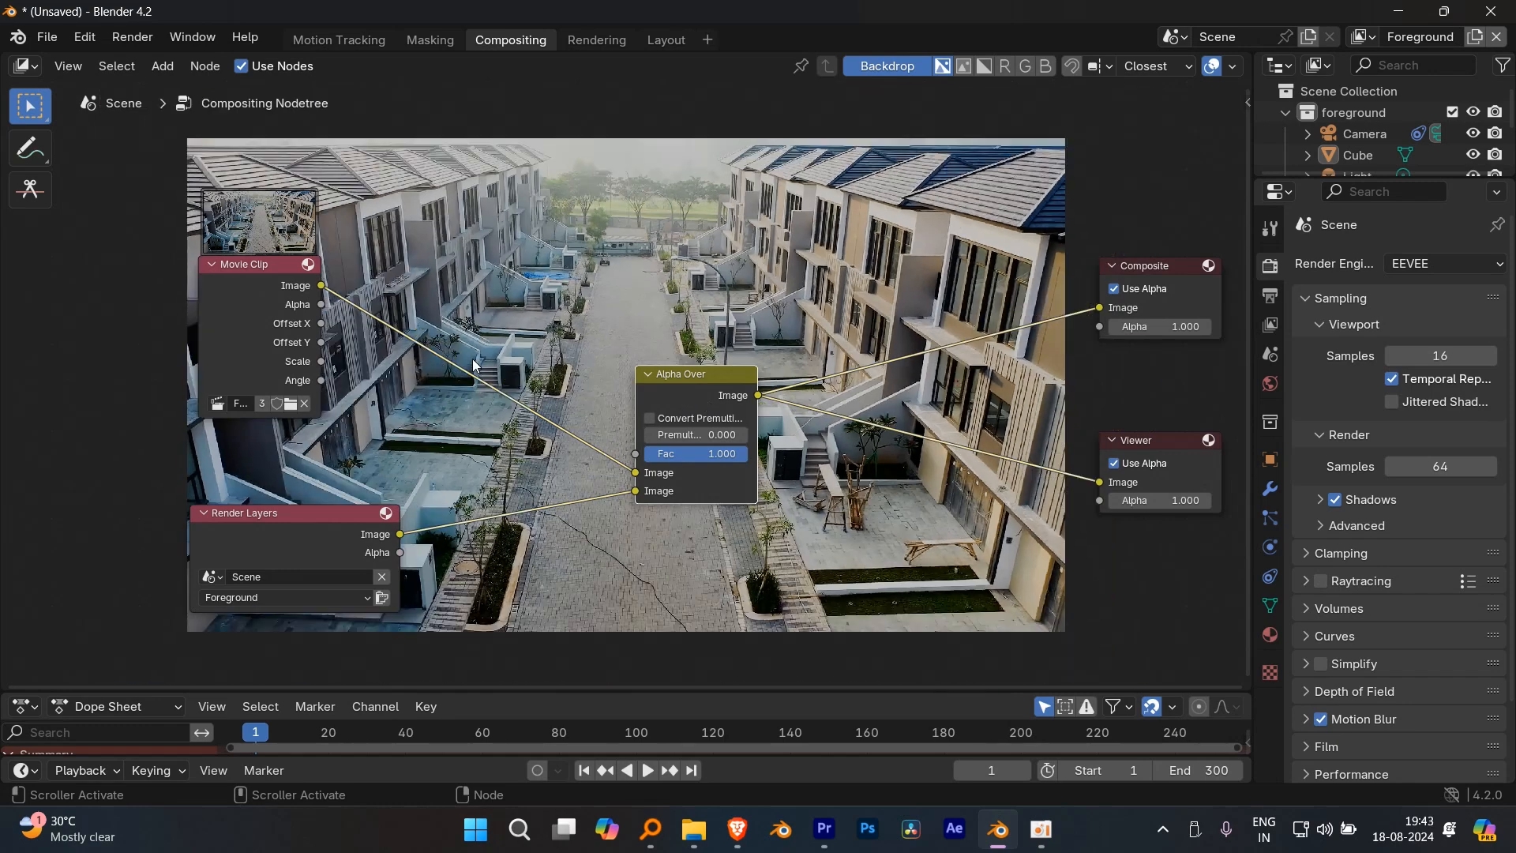
pyautogui.hotkey('alt', 'v')
pyautogui.hotkey('alt', 'v')
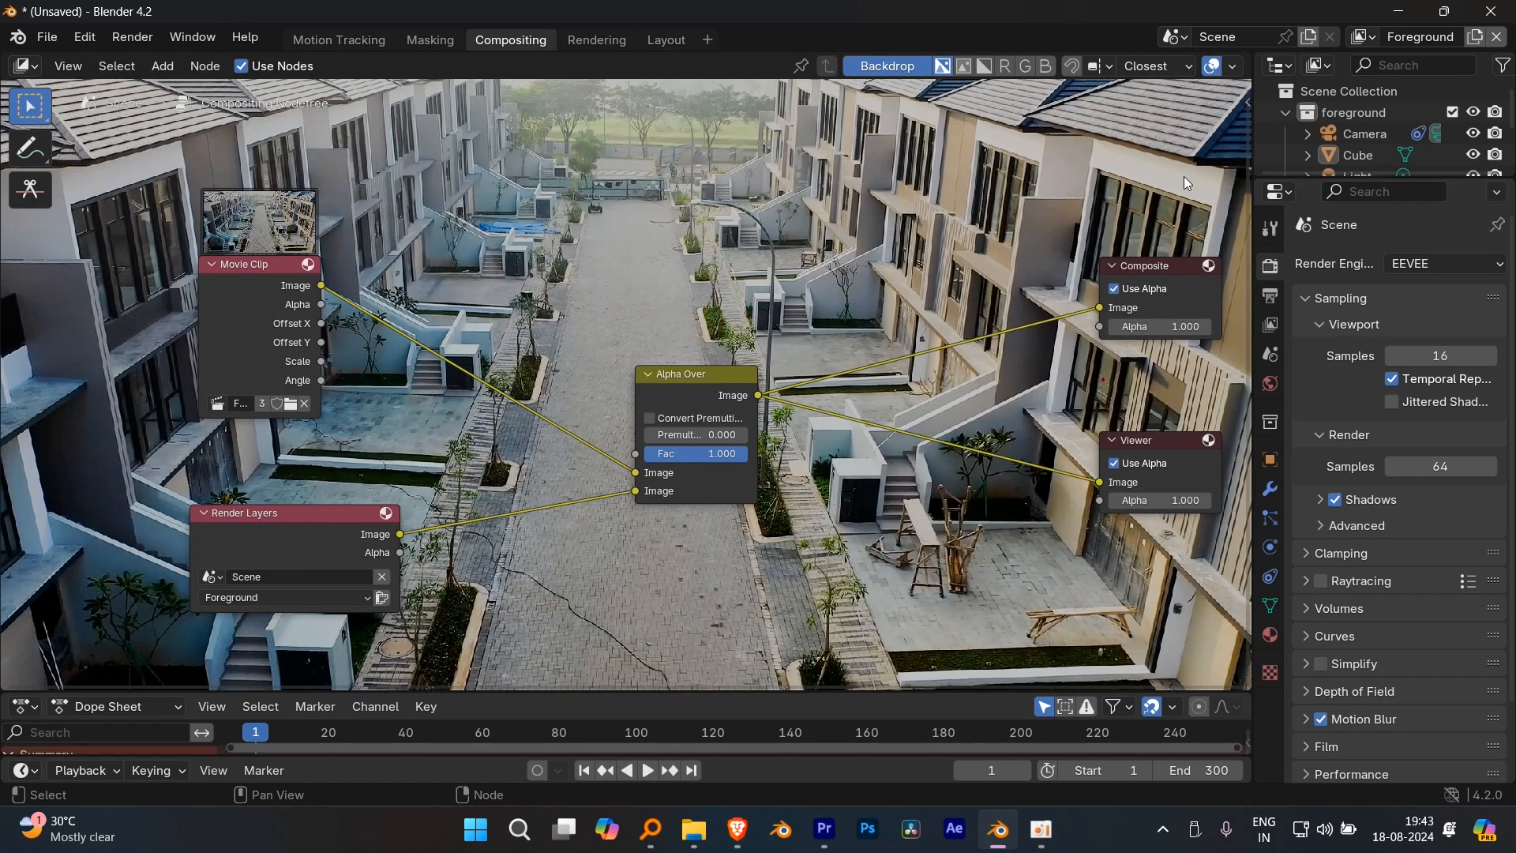
# - Show the backdrop settings in the node editor and fit the backdrop image to the available area
pyautogui.press('n')
pyautogui.click(1240, 201)
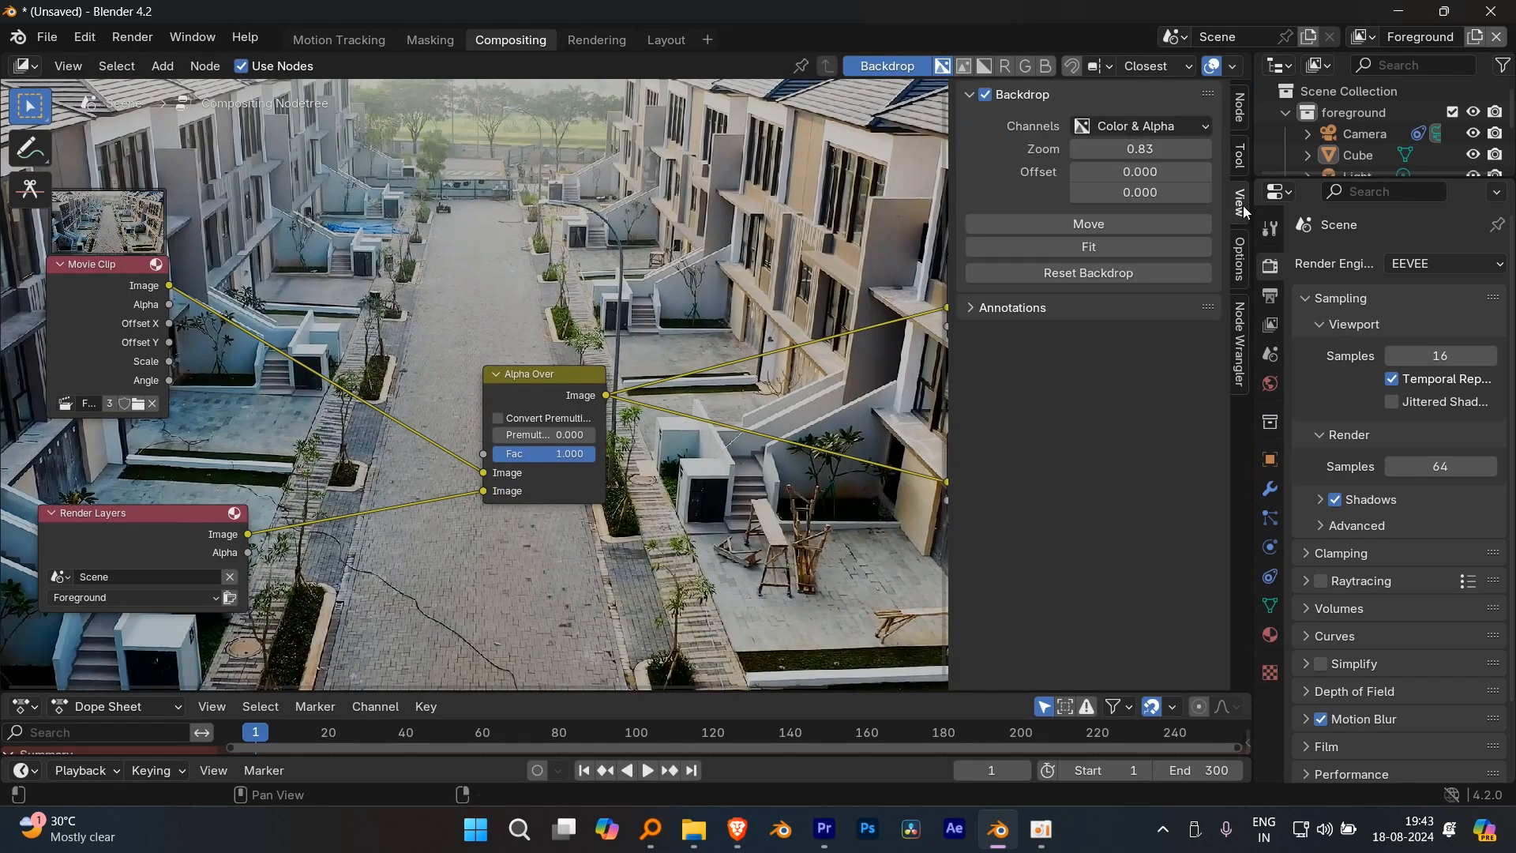
pyautogui.keyDown('ctrl'); pyautogui.scroll(3, 1139, 148); pyautogui.keyUp('ctrl')
pyautogui.moveTo(1134, 171); pyautogui.dragTo(1156, 171)
pyautogui.hotkey('ctrl', 'z')
pyautogui.click(1126, 248)
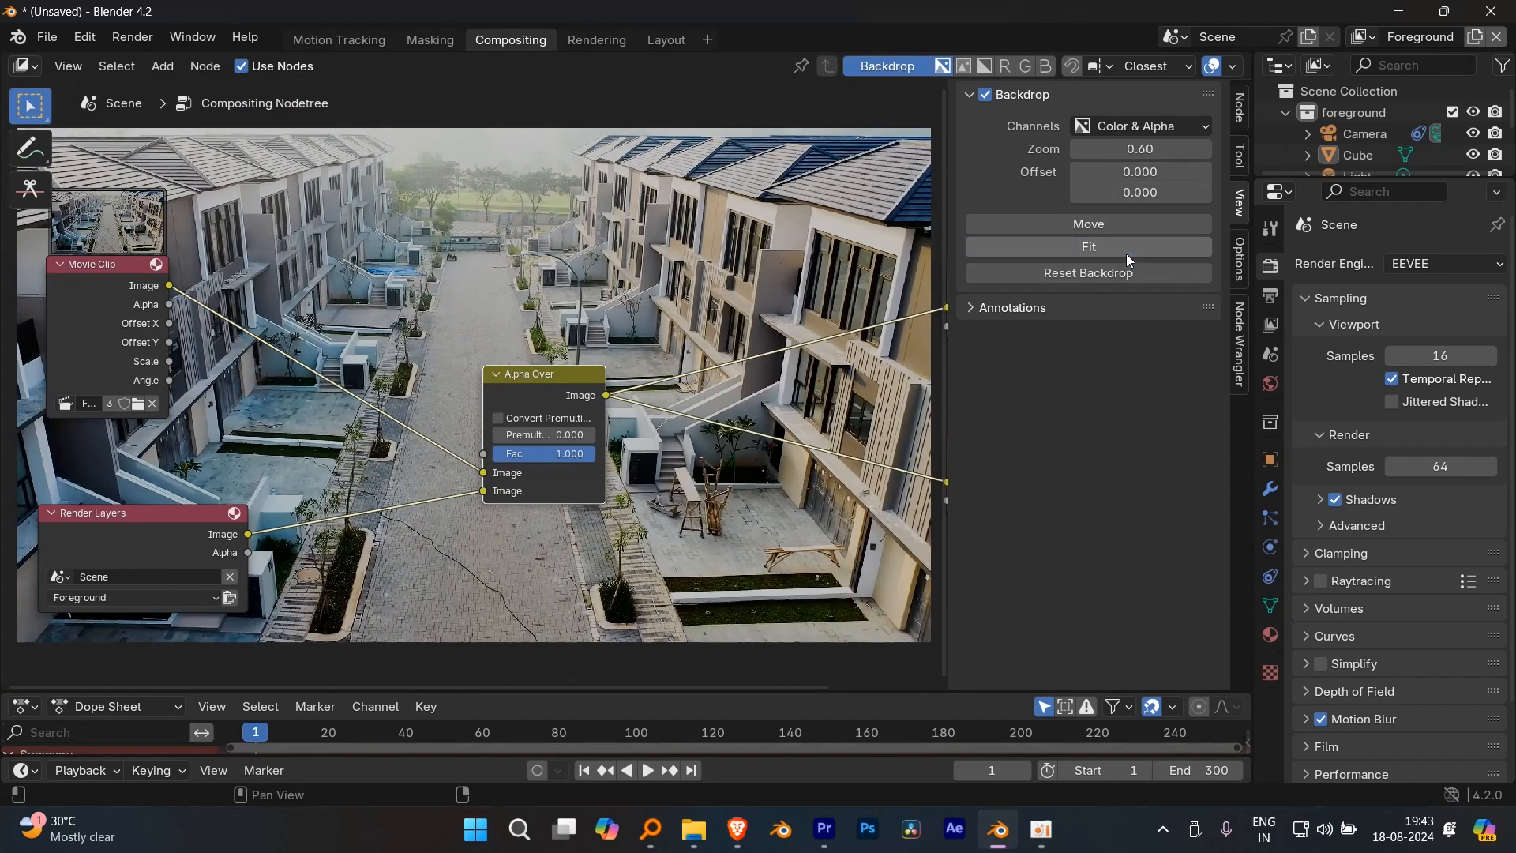
# - Try offsetting the backdrop to X -344 and Y 24, fit it to the editor again, and hide the sidebar
pyautogui.click(1116, 229)
pyautogui.click(845, 212)
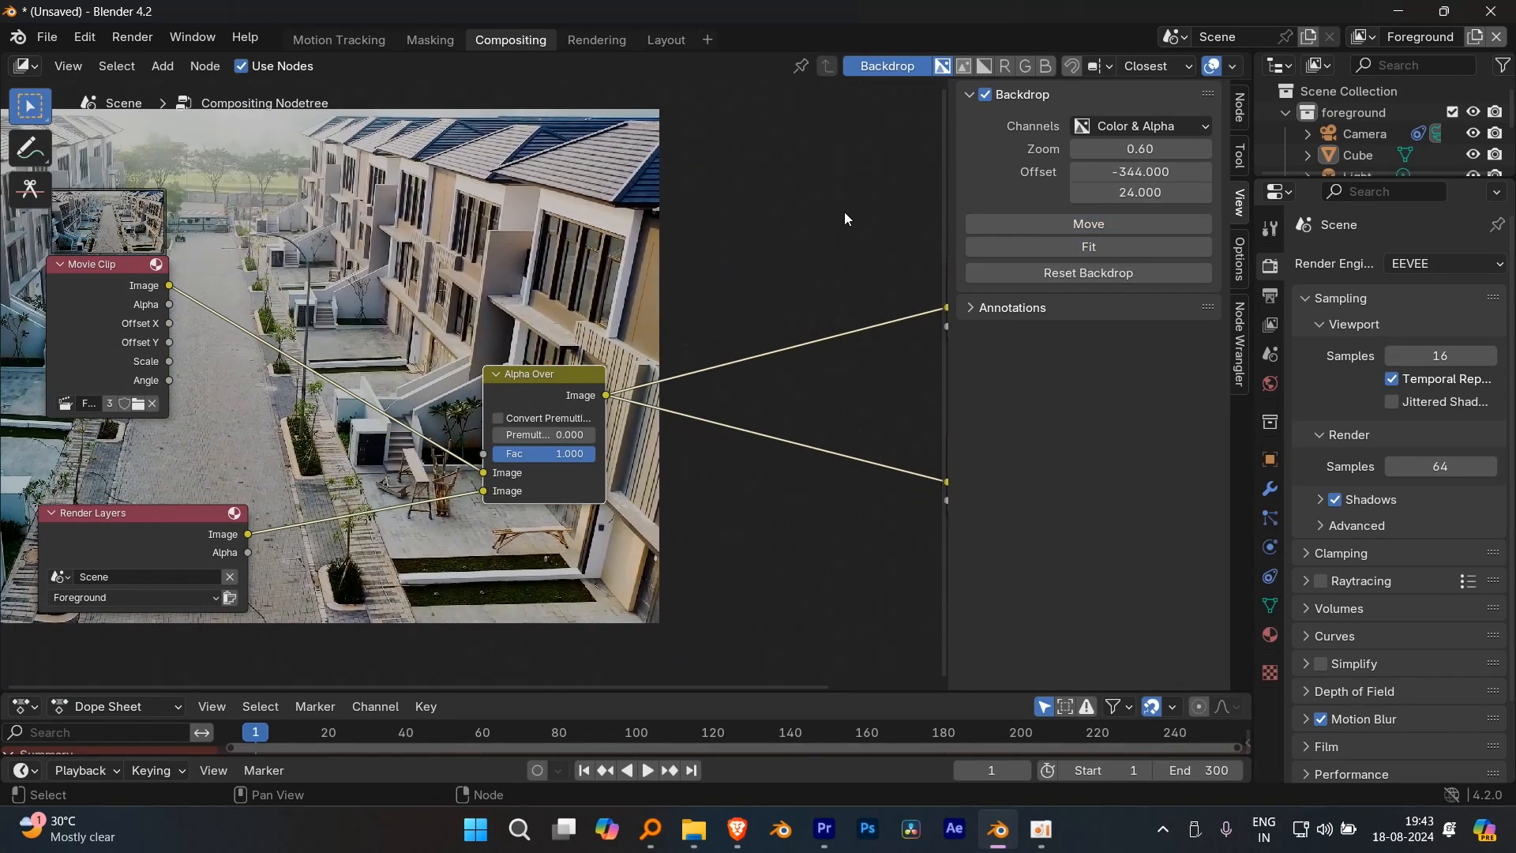
pyautogui.click(1109, 247)
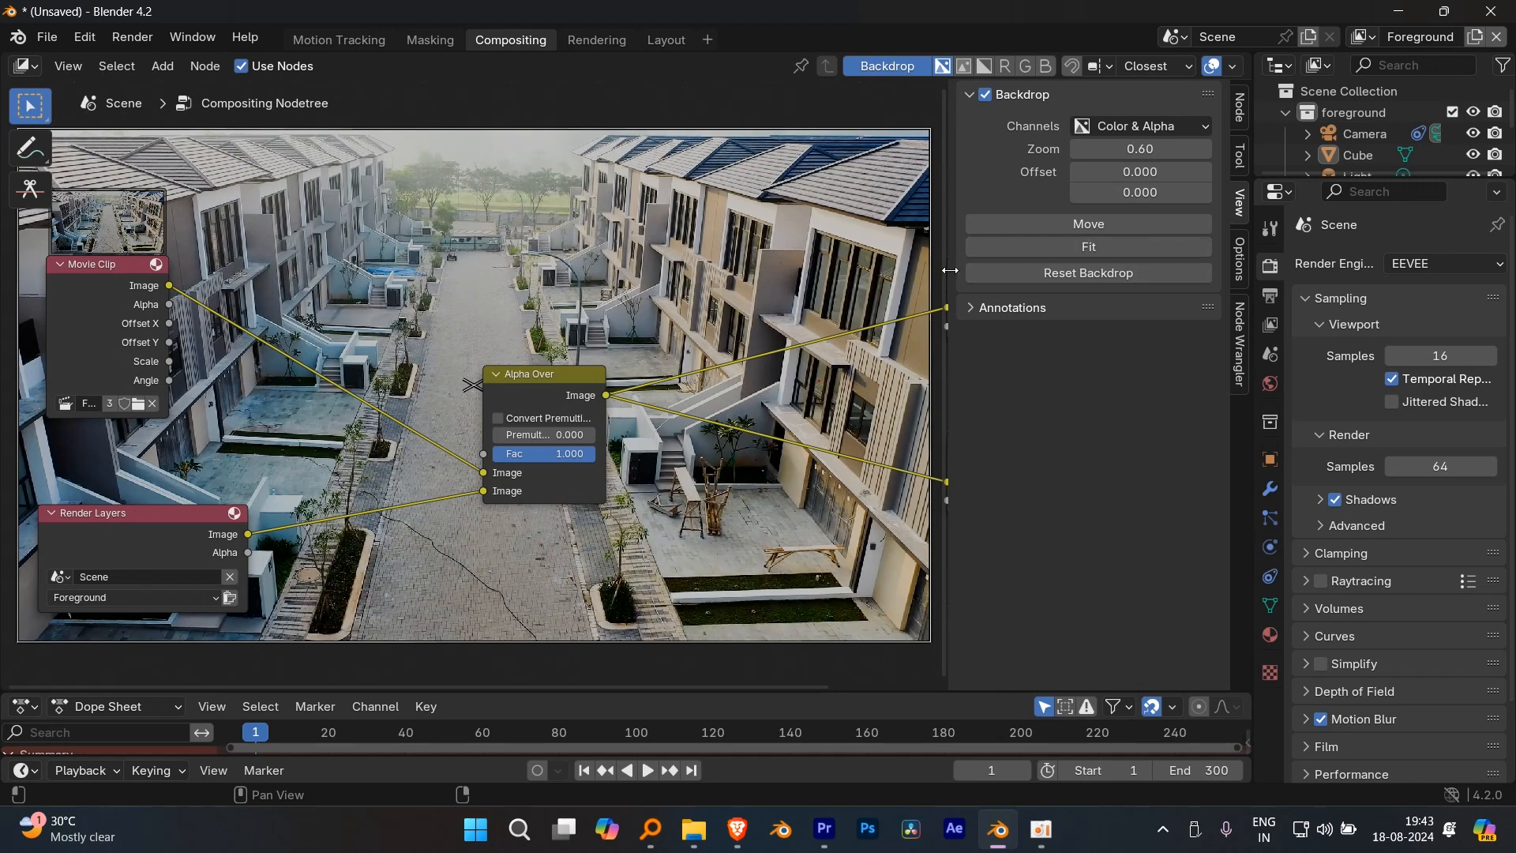
pyautogui.press('n')
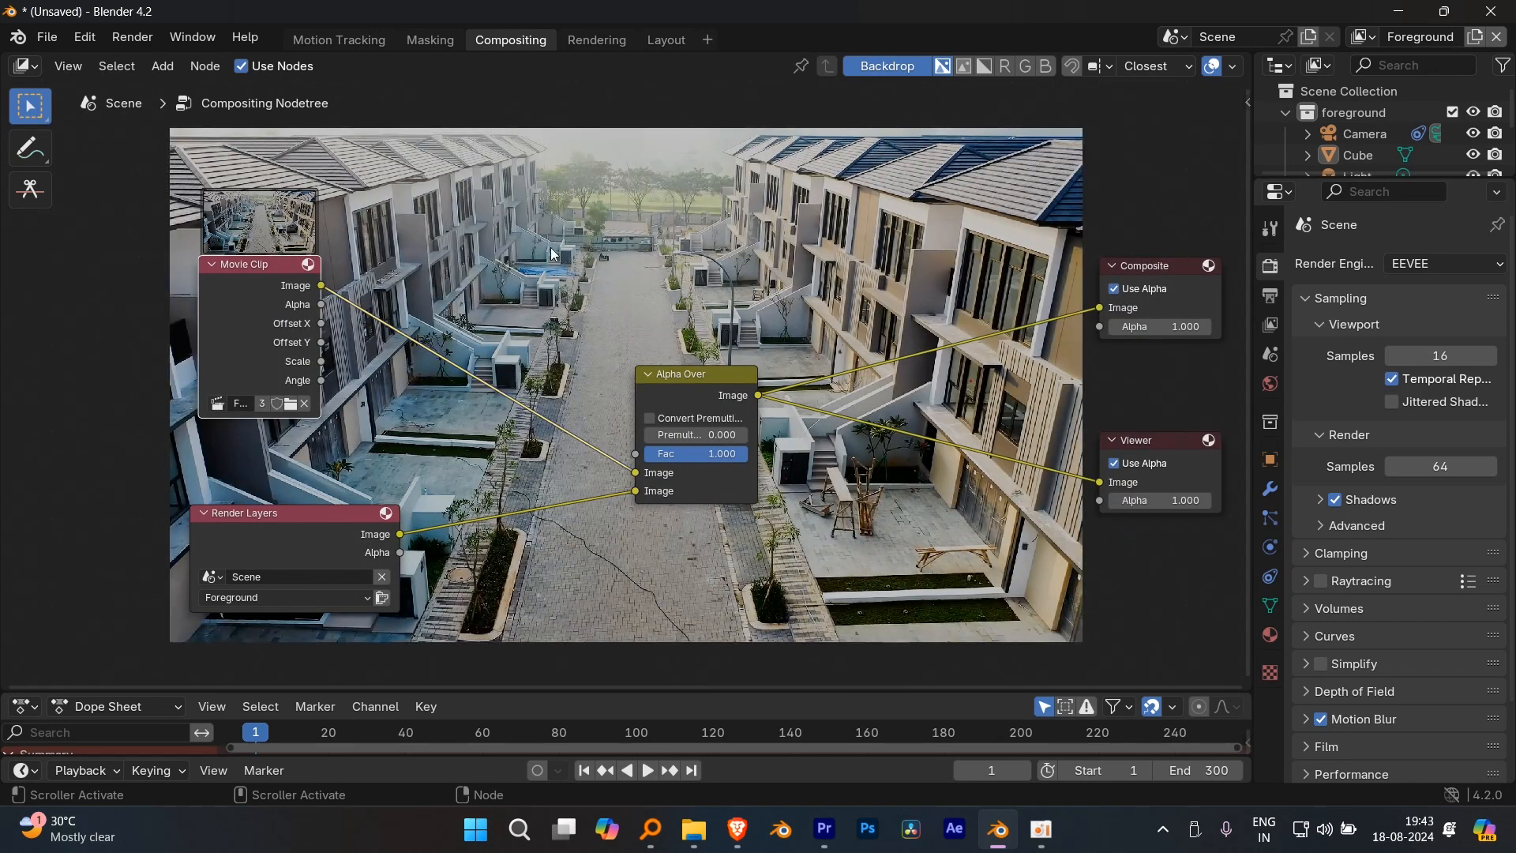
# - Toggle the compositor backdrop off and on several times to compare the node editor with and without it
pyautogui.click(888, 68)
pyautogui.click(888, 65)
pyautogui.click(889, 65)
pyautogui.click(888, 65)
pyautogui.click(888, 64)
pyautogui.click(887, 65)
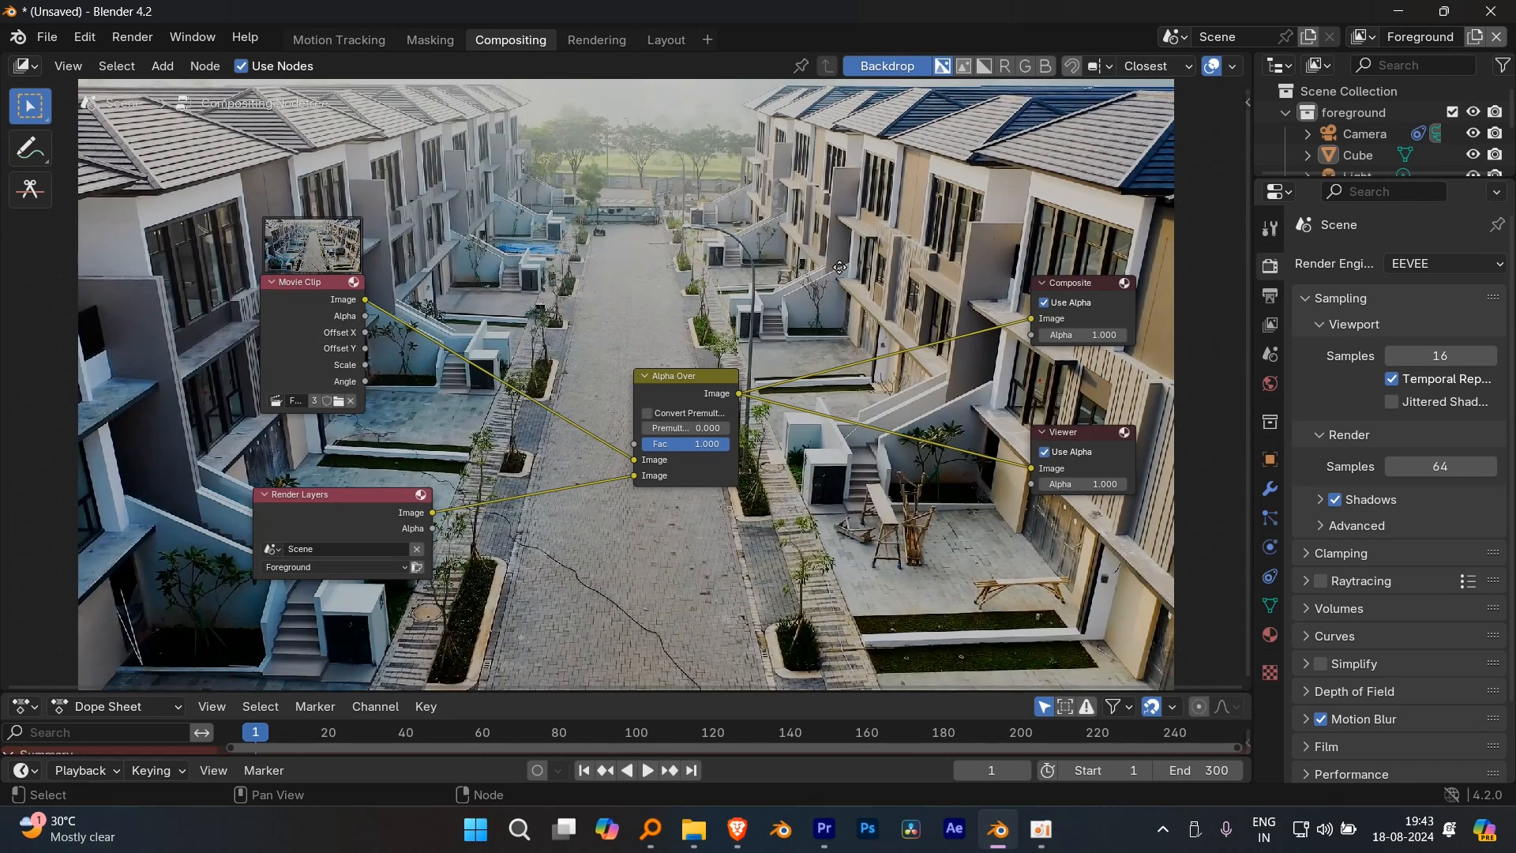
pyautogui.moveTo(839, 268); pyautogui.dragTo(813, 279, button='middle')
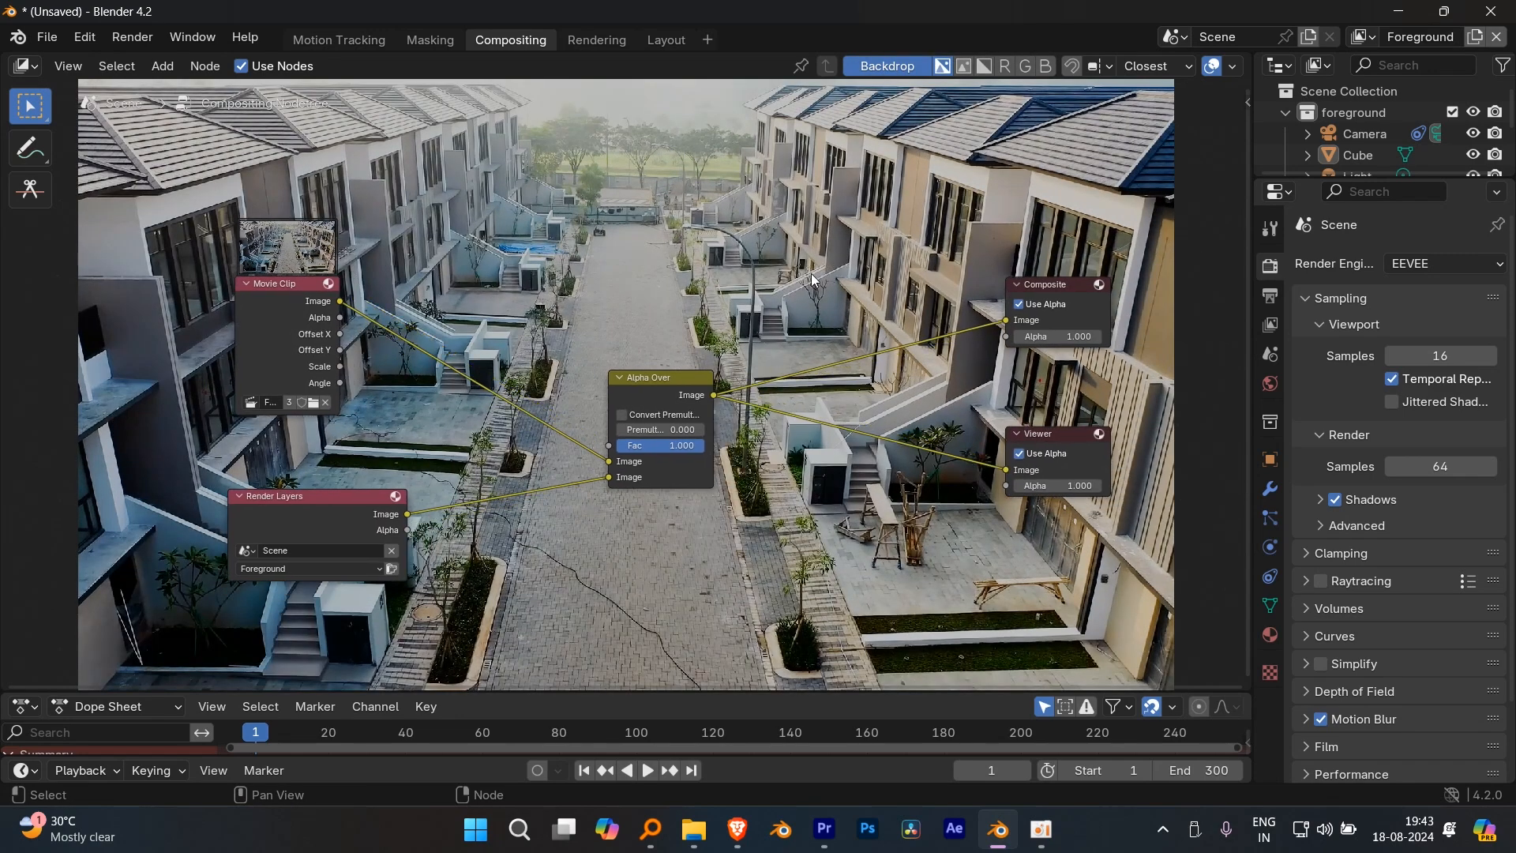
# - Switch to the Layout workspace and set the world background color to white
pyautogui.click(666, 39)
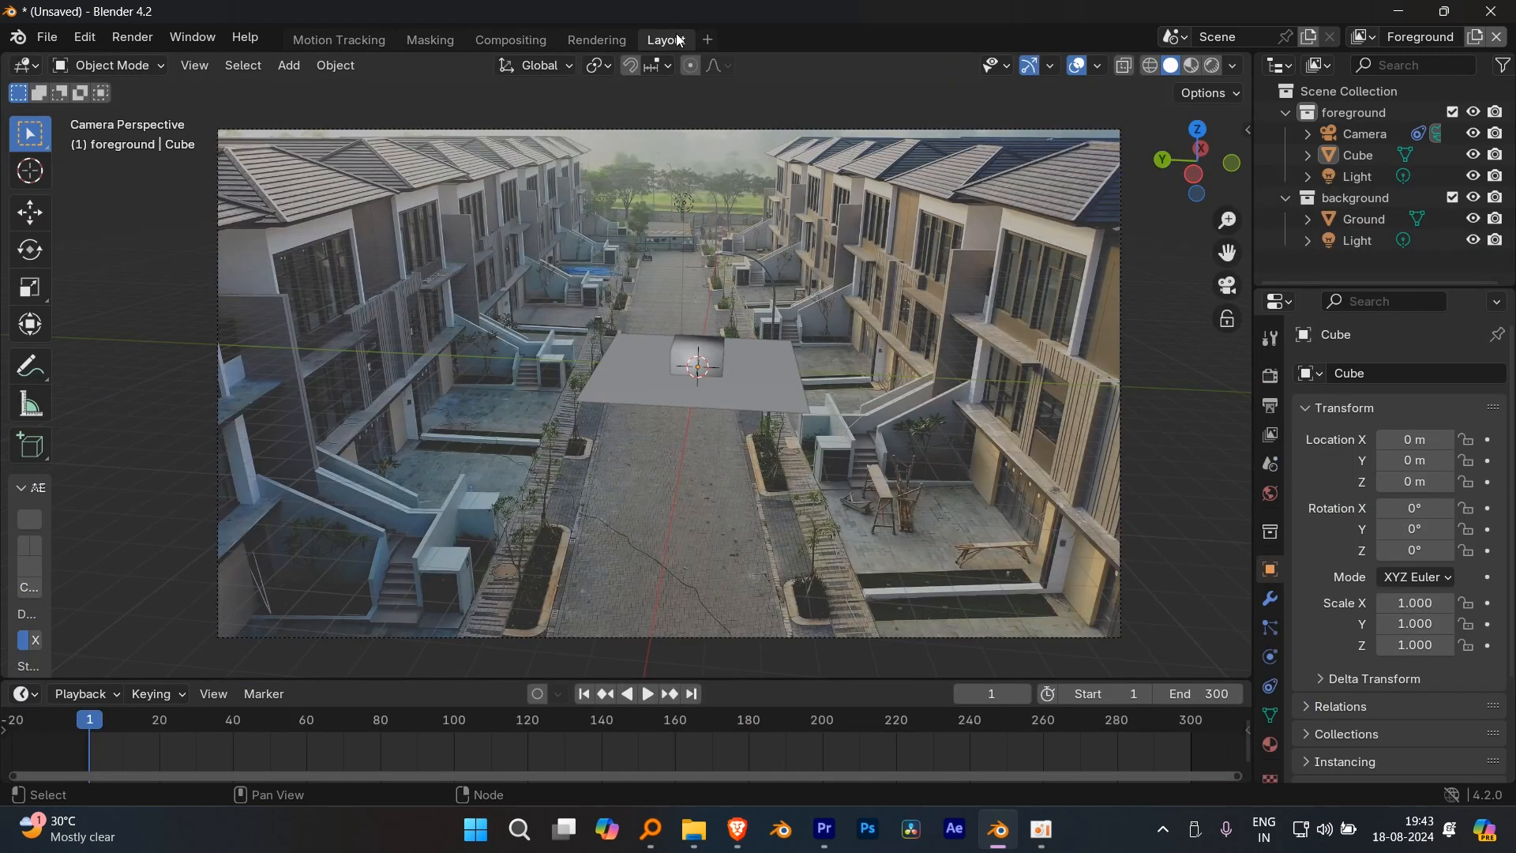
pyautogui.click(1266, 496)
pyautogui.click(1435, 513)
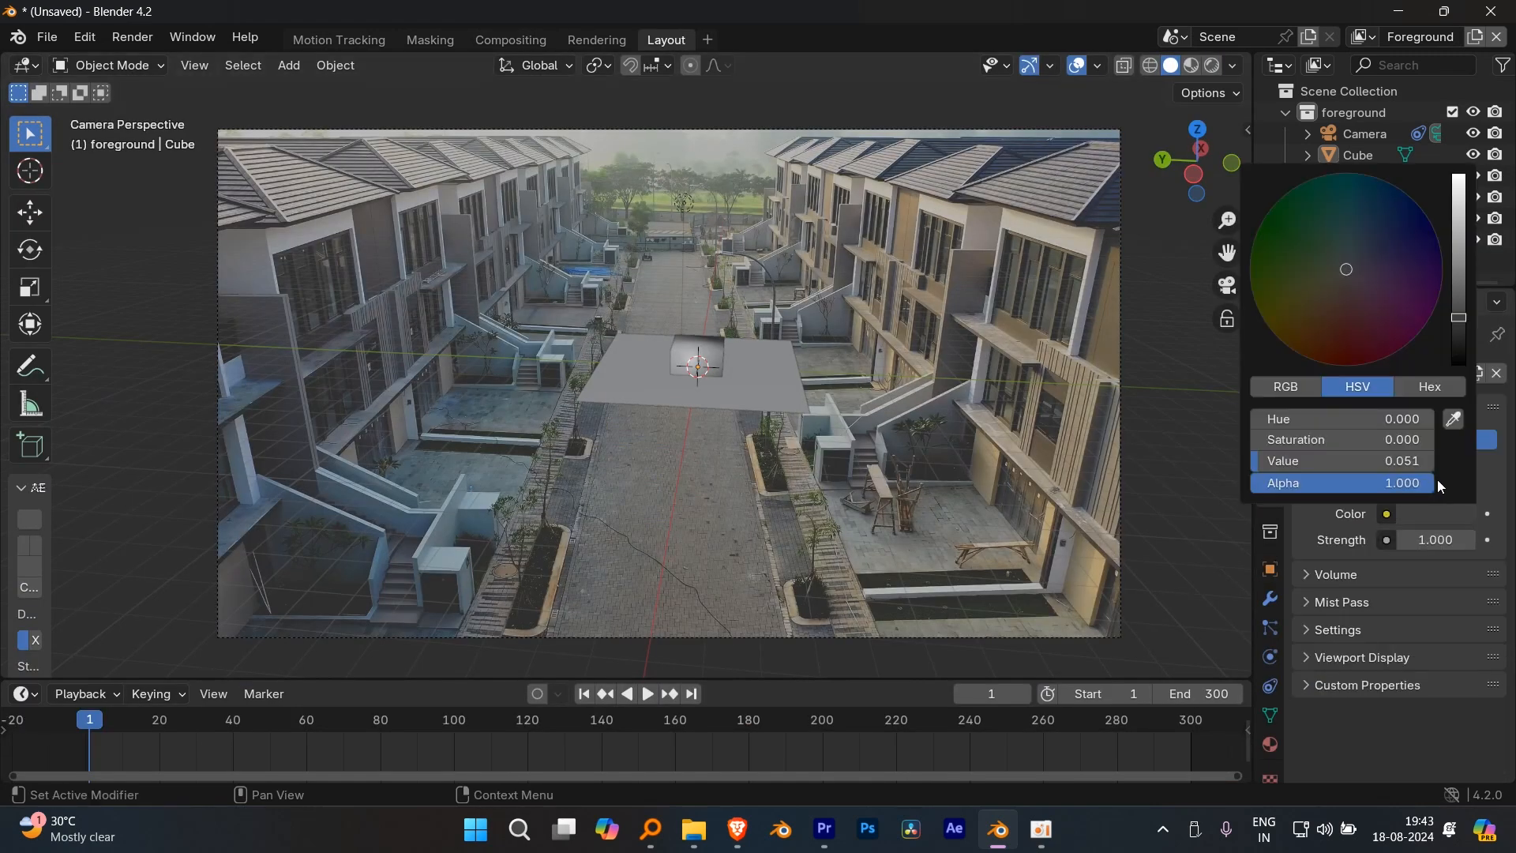
pyautogui.moveTo(1458, 318); pyautogui.dragTo(1458, 176)
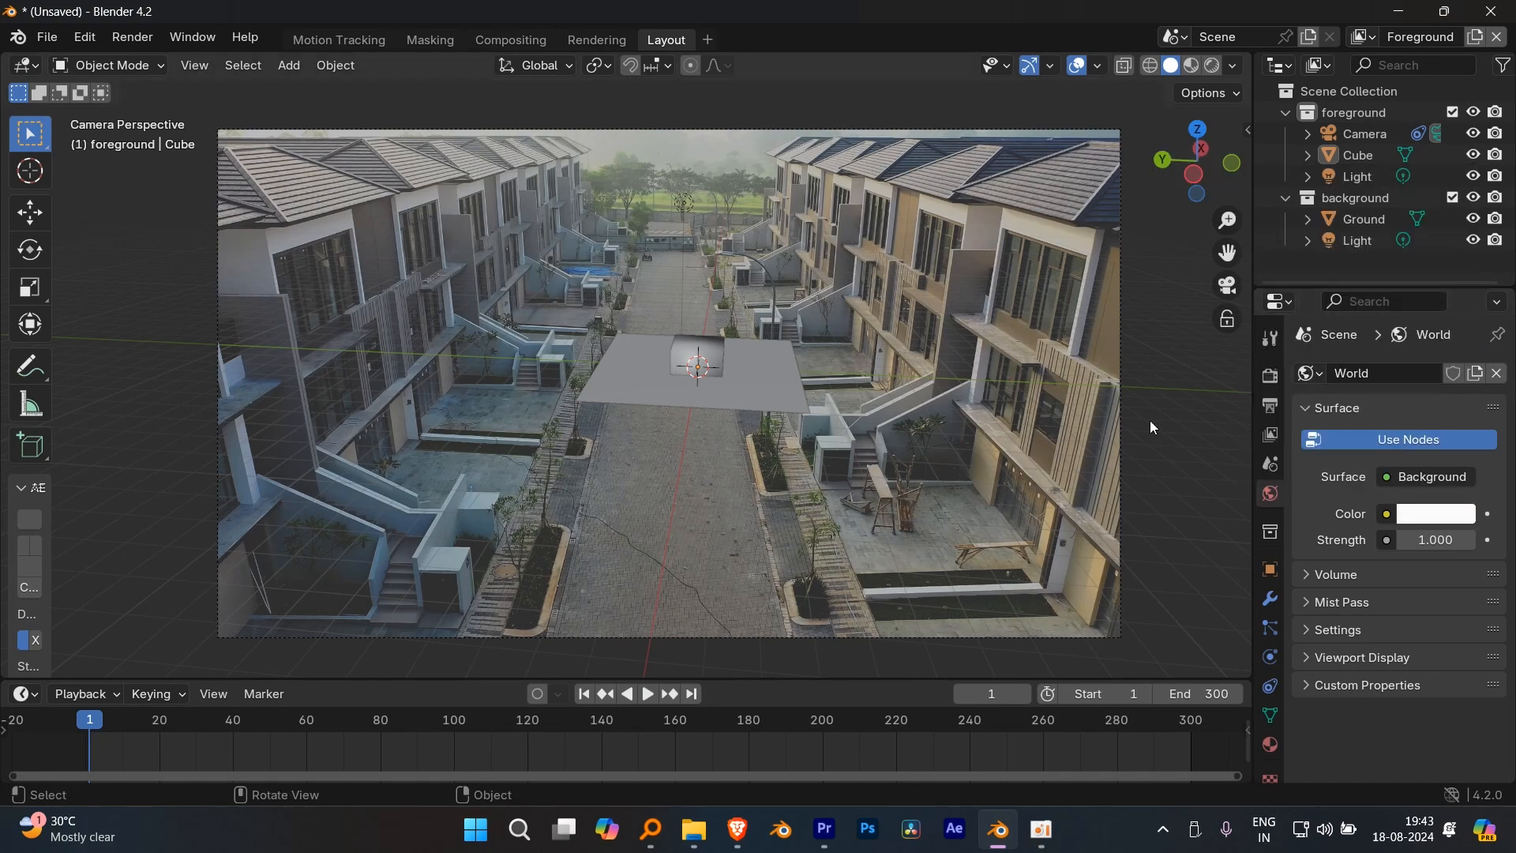
# - Display the viewport in rendered shading and look through the scene camera
pyautogui.click(1214, 66)
pyautogui.moveTo(1046, 460)
pyautogui.mouseDown(button='middle')
pyautogui.moveTo(868, 489)
pyautogui.moveTo(909, 458)
pyautogui.moveTo(798, 468)
pyautogui.moveTo(831, 458)
pyautogui.moveTo(707, 422)
pyautogui.moveTo(872, 411)
pyautogui.mouseUp(button='middle')
pyautogui.press('KP_0')
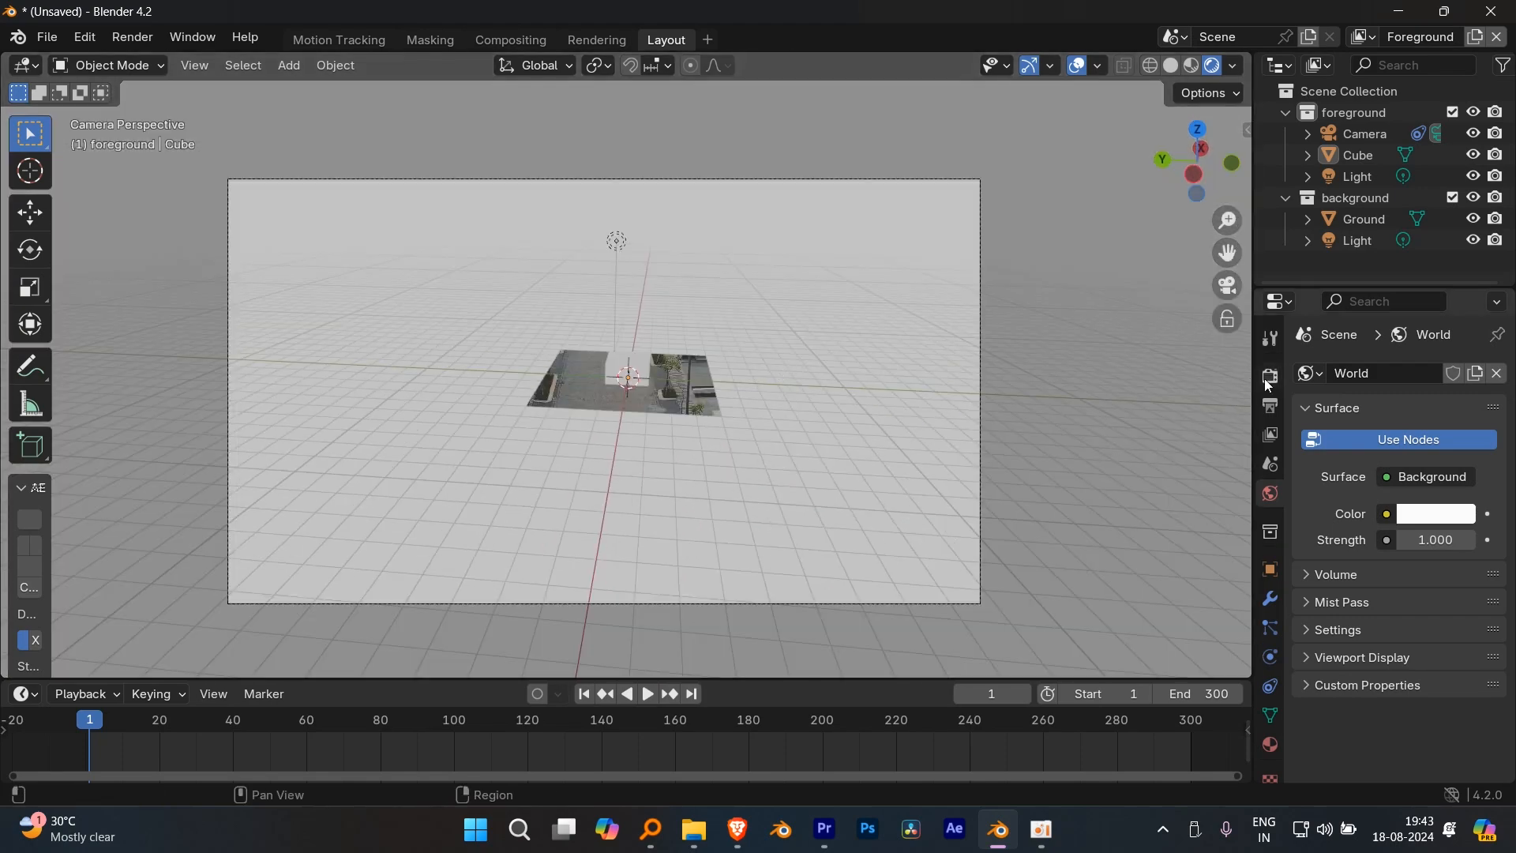
# - Set the render engine to Cycles and its device to GPU Compute
pyautogui.click(1267, 382)
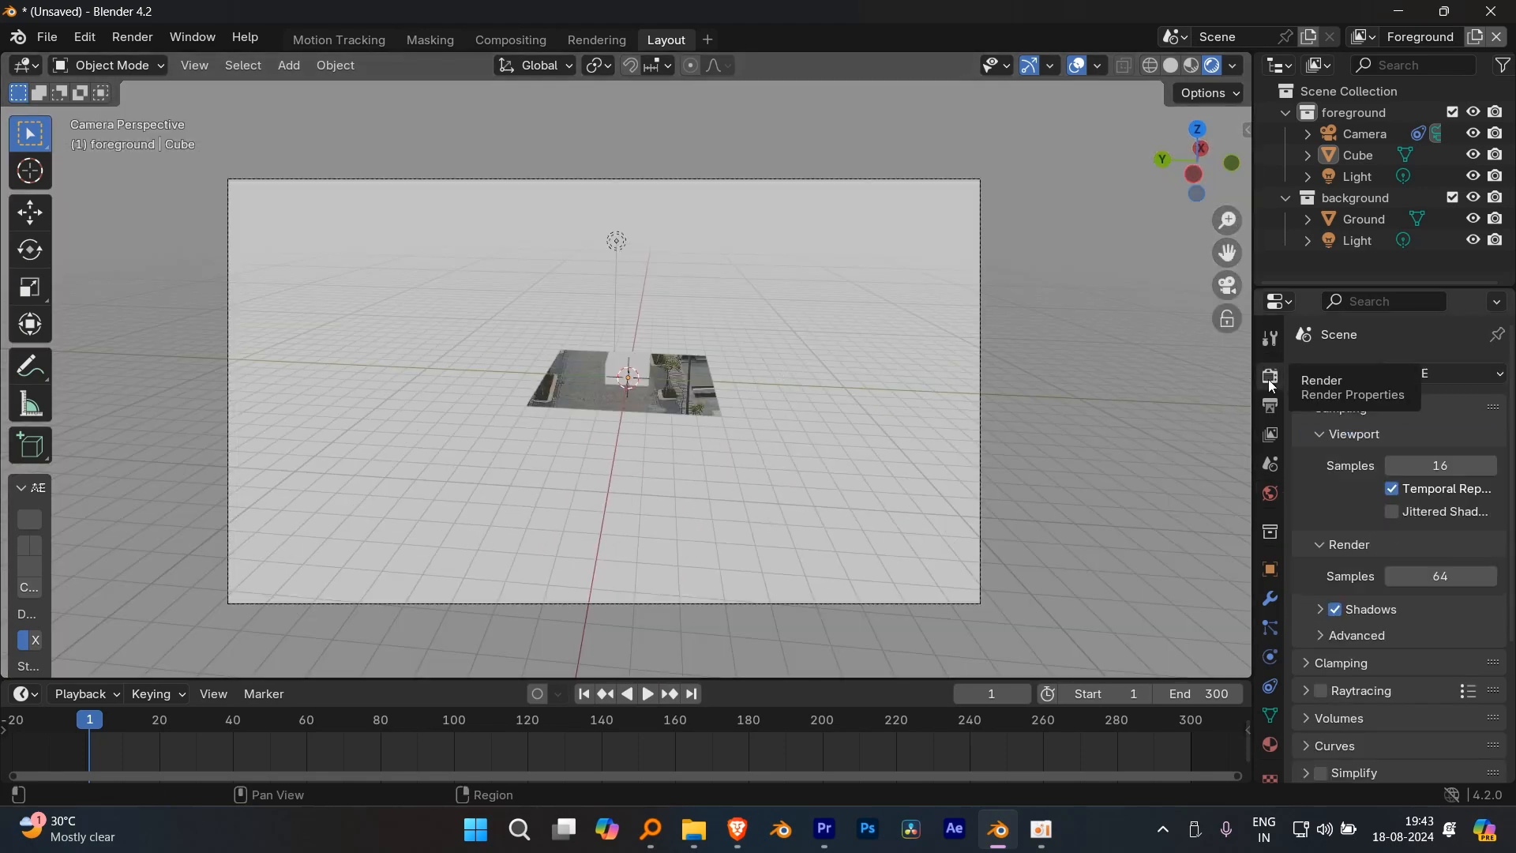
pyautogui.click(1443, 368)
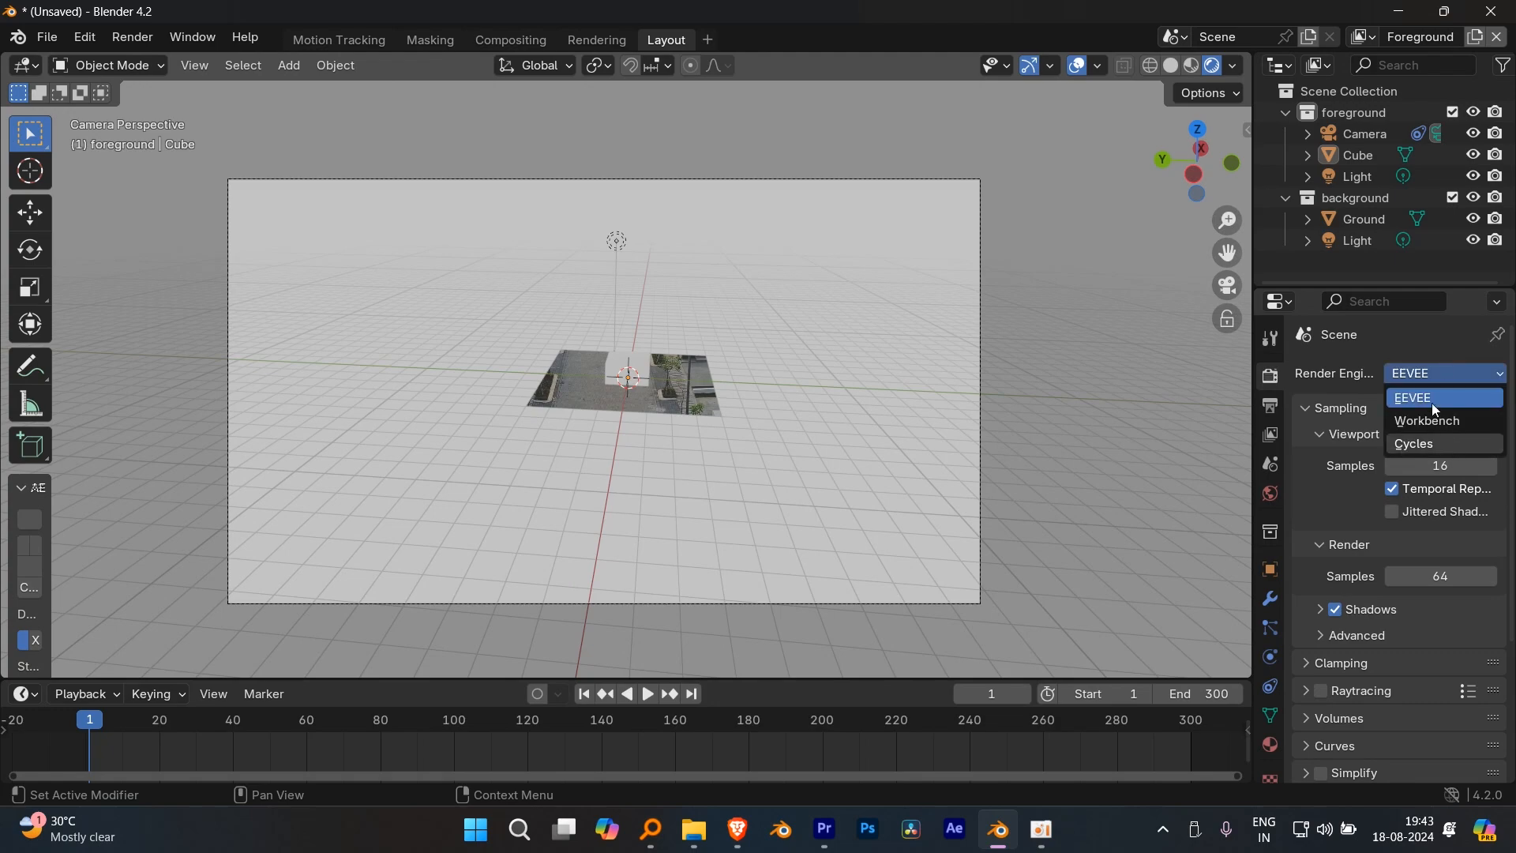
pyautogui.press('c')
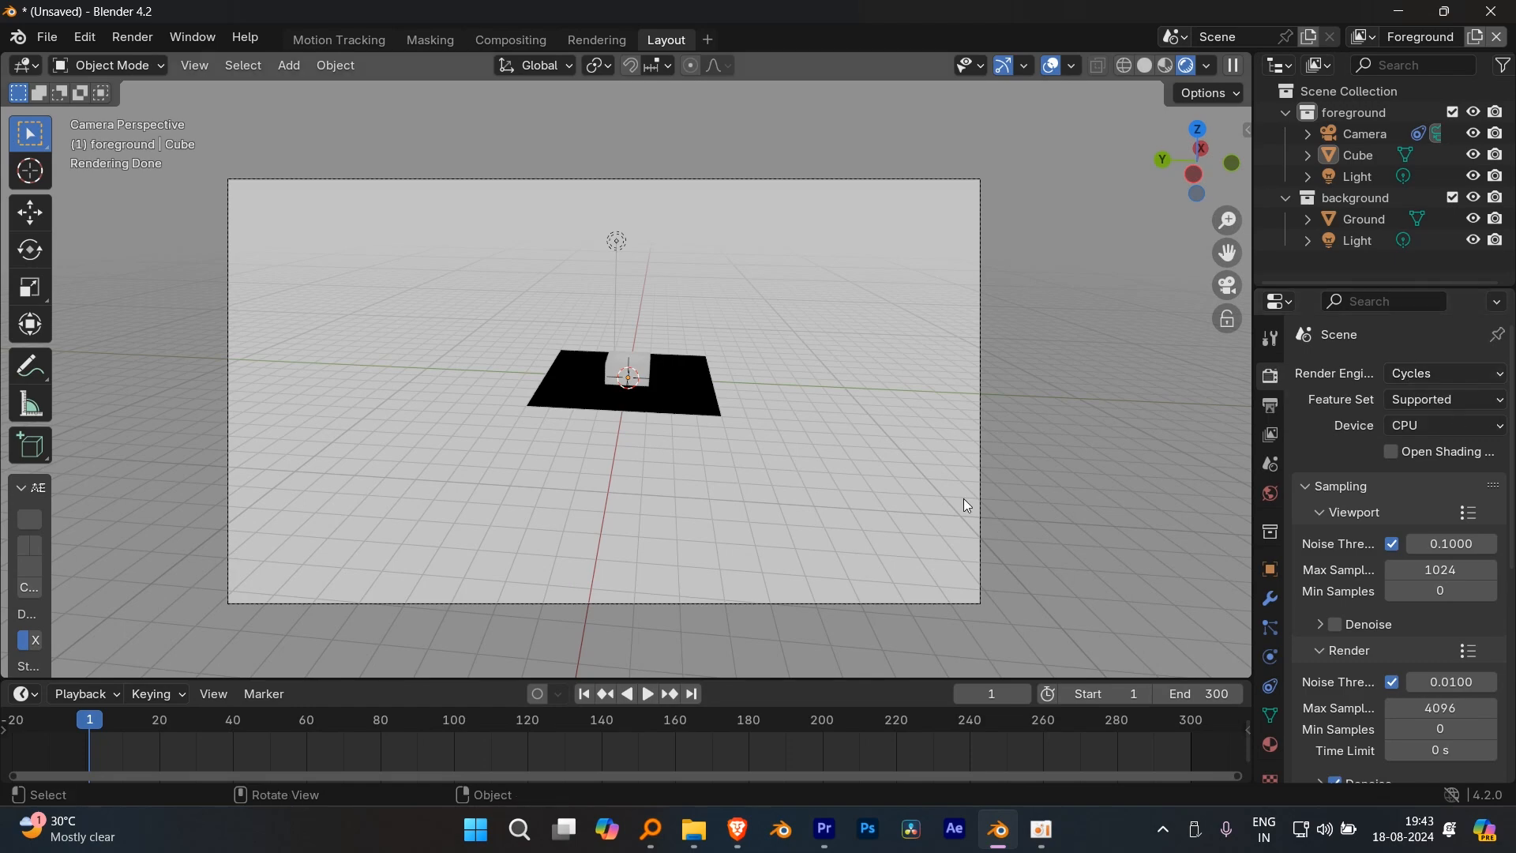
pyautogui.scroll(2, 964, 499)
pyautogui.click(1427, 433)
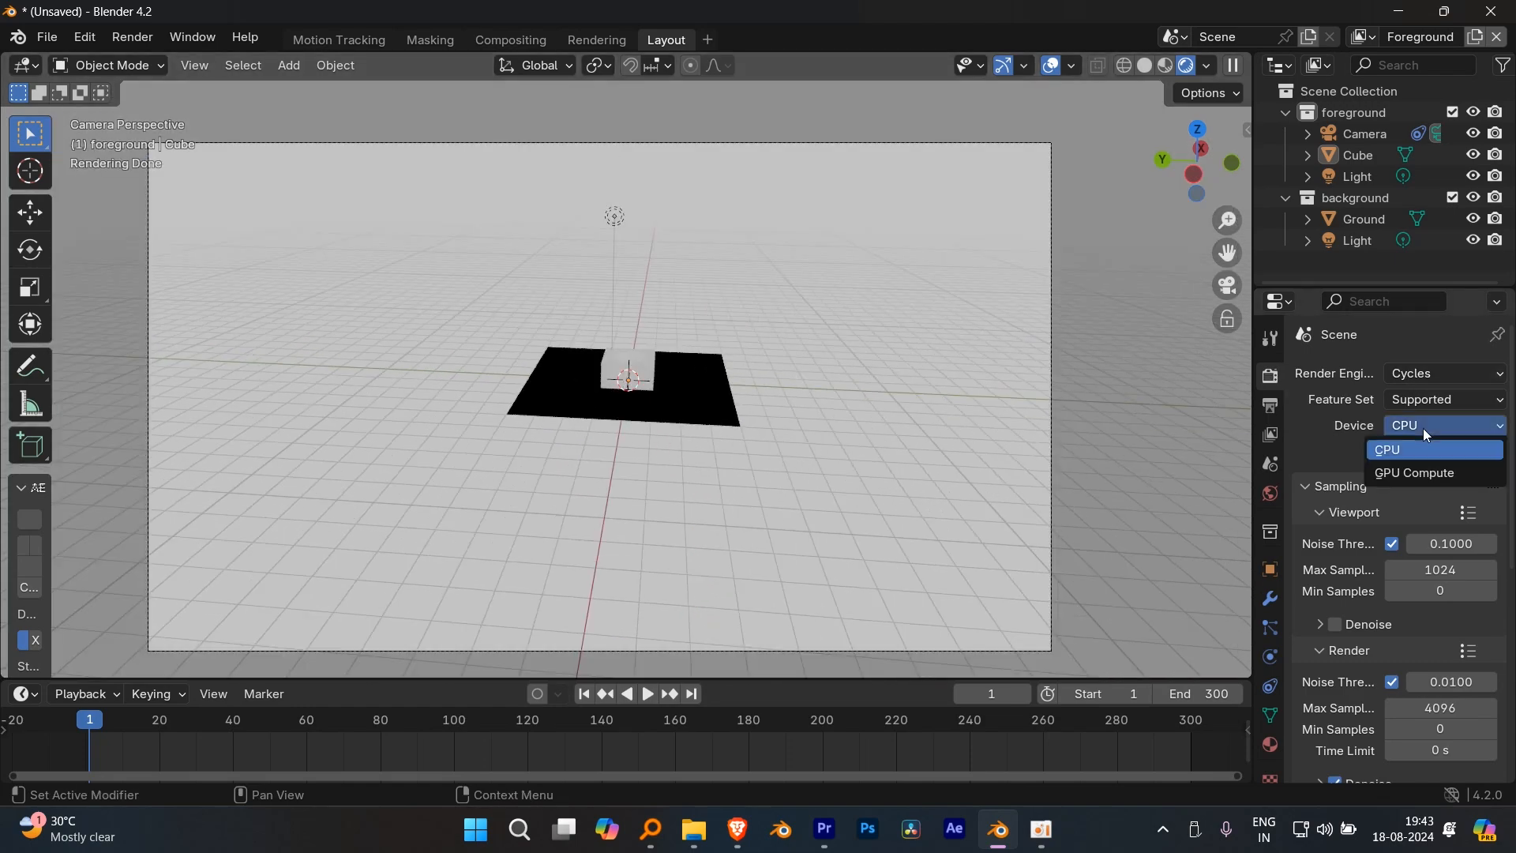
pyautogui.click(1442, 475)
# - Enable Transparent in the render's Film settings and center the camera frame in the viewport
pyautogui.scroll(-5, 908, 461)
pyautogui.scroll(4, 905, 459)
pyautogui.scroll(-3, 988, 498)
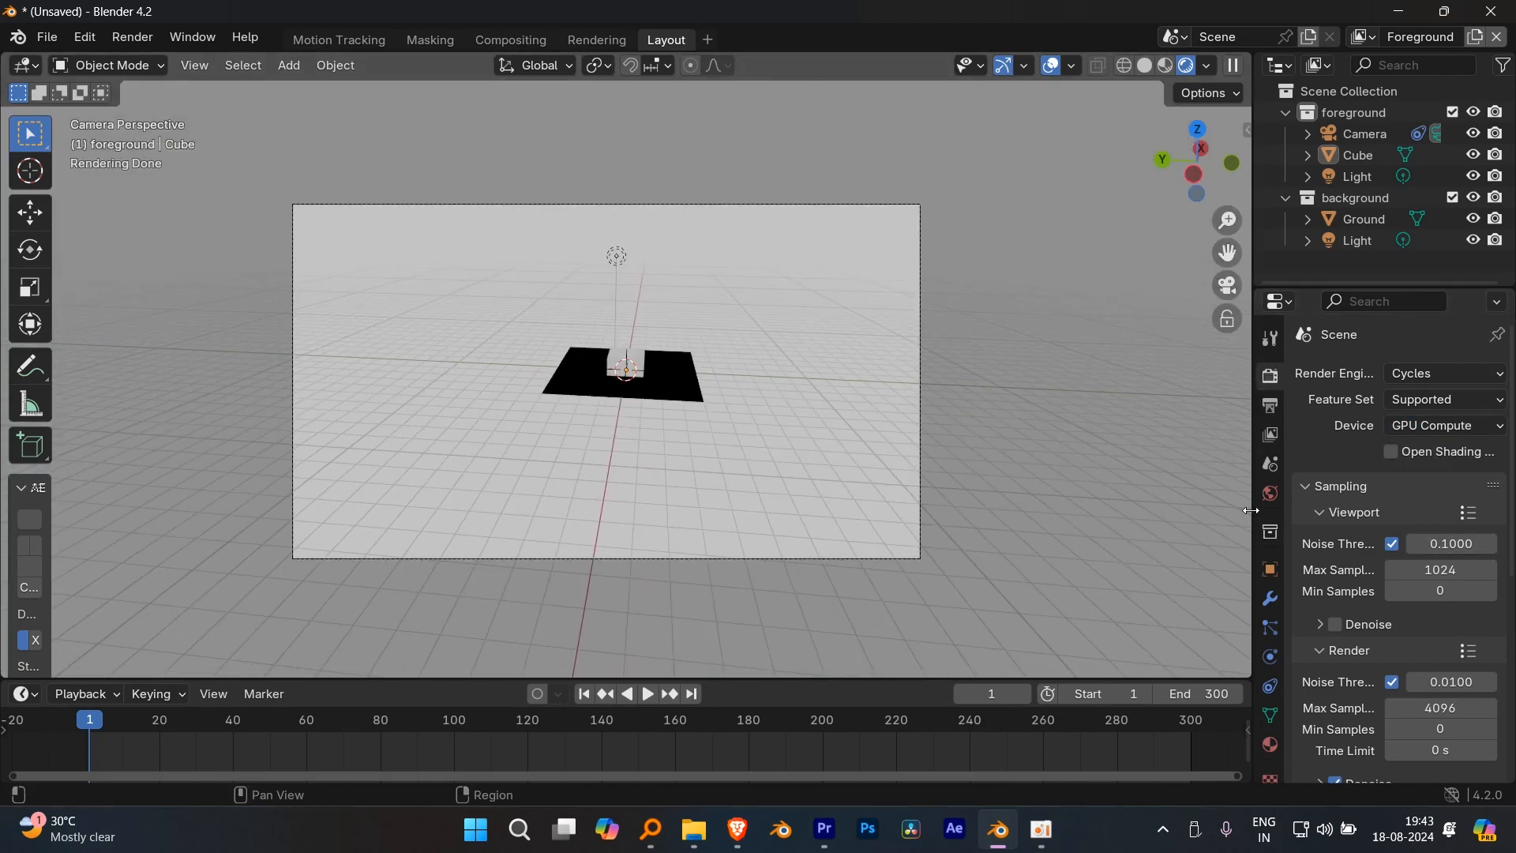
pyautogui.scroll(-10, 1325, 513)
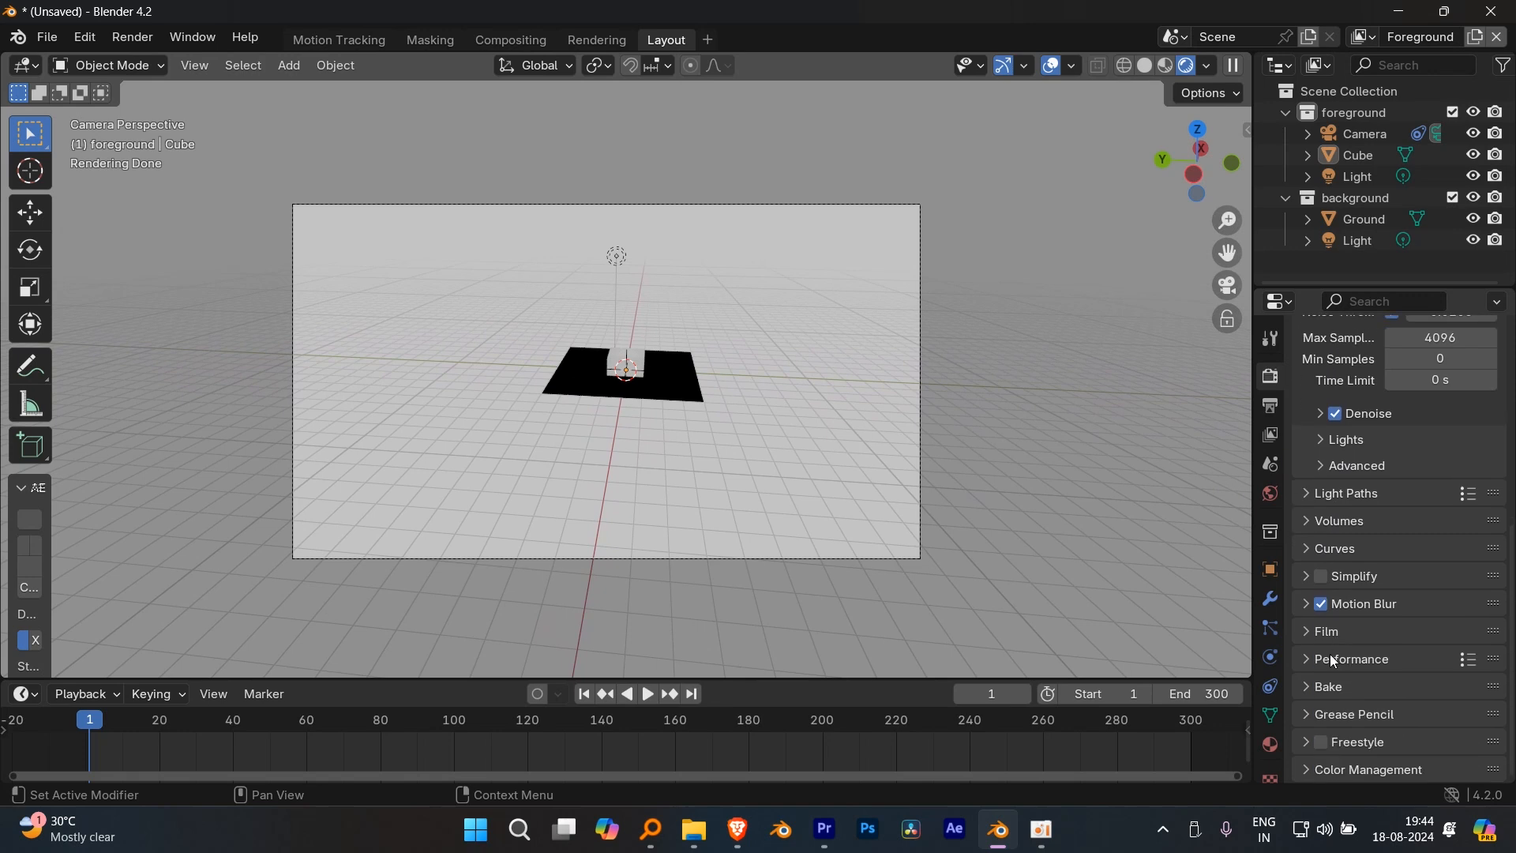
pyautogui.click(1312, 641)
pyautogui.scroll(-6, 1389, 592)
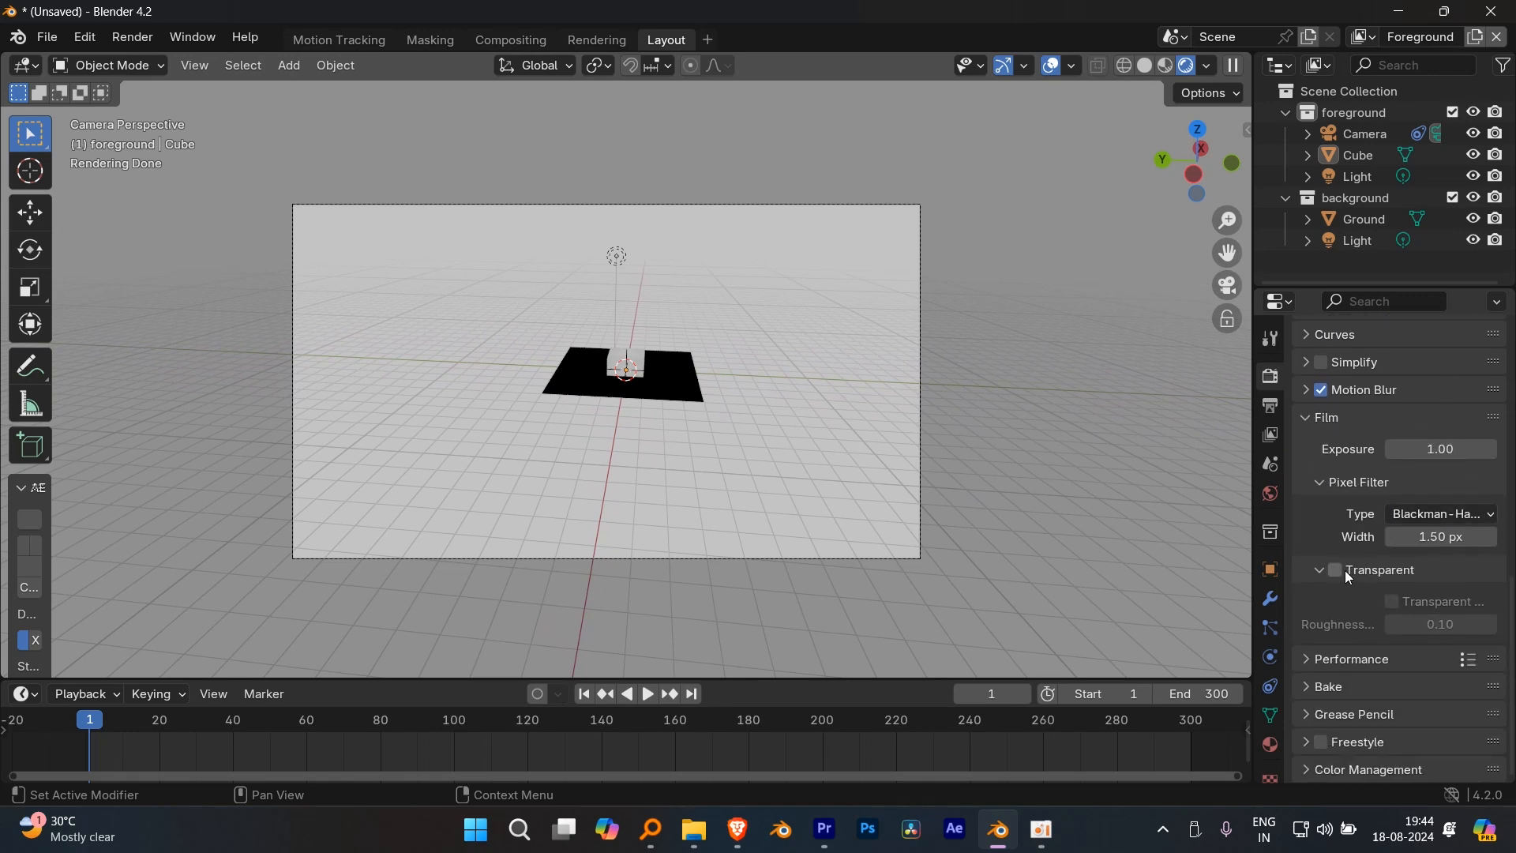
pyautogui.click(1342, 570)
pyautogui.scroll(15, 1419, 573)
pyautogui.keyDown('shift'); pyautogui.moveTo(977, 448); pyautogui.dragTo(1087, 444, button='middle'); pyautogui.keyUp('shift')
pyautogui.scroll(1, 1078, 444)
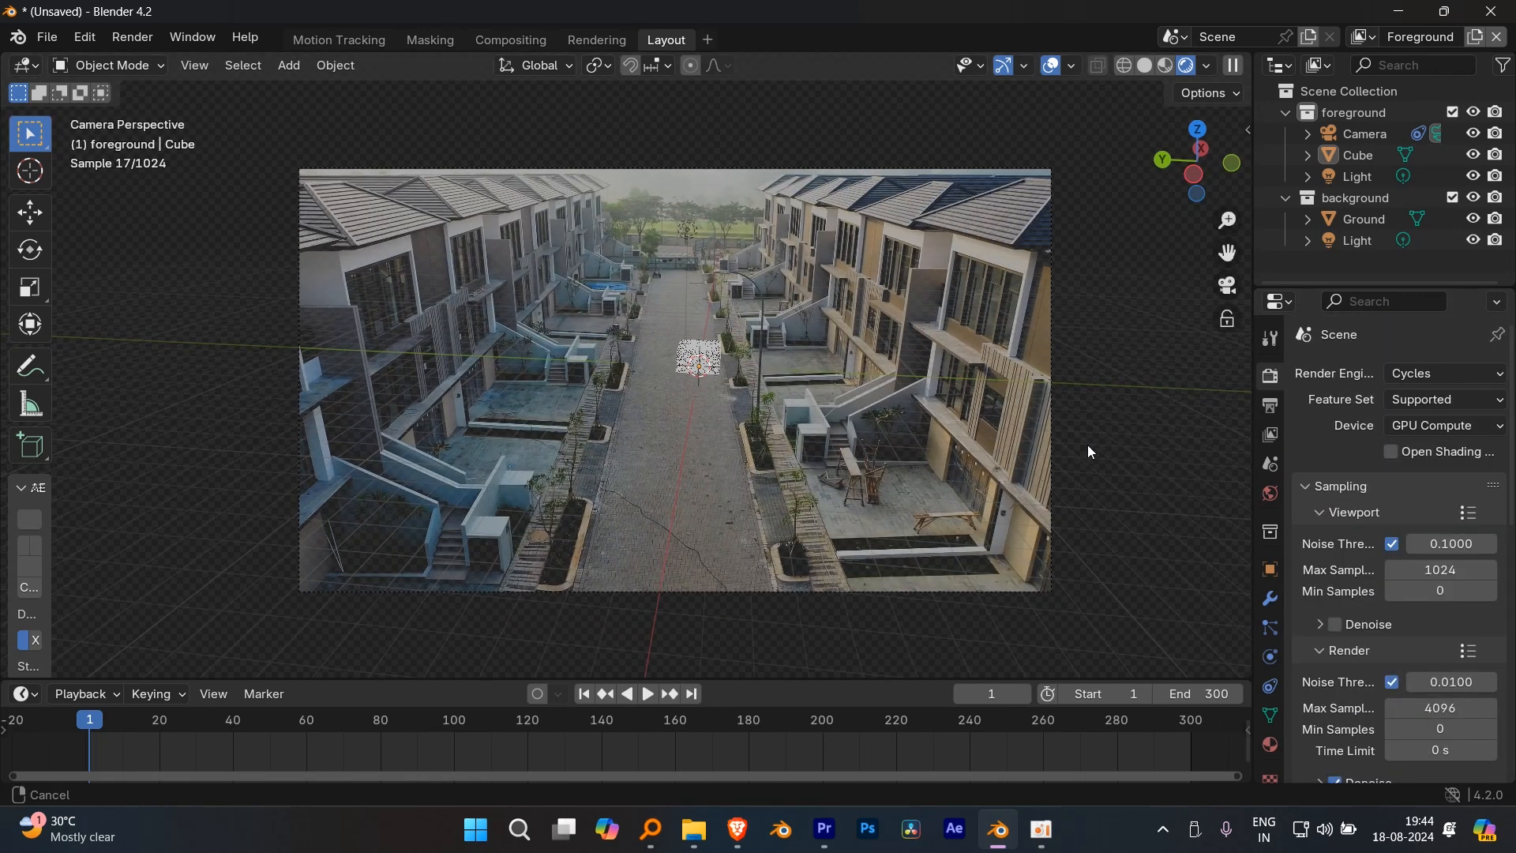
pyautogui.scroll(1, 1098, 450)
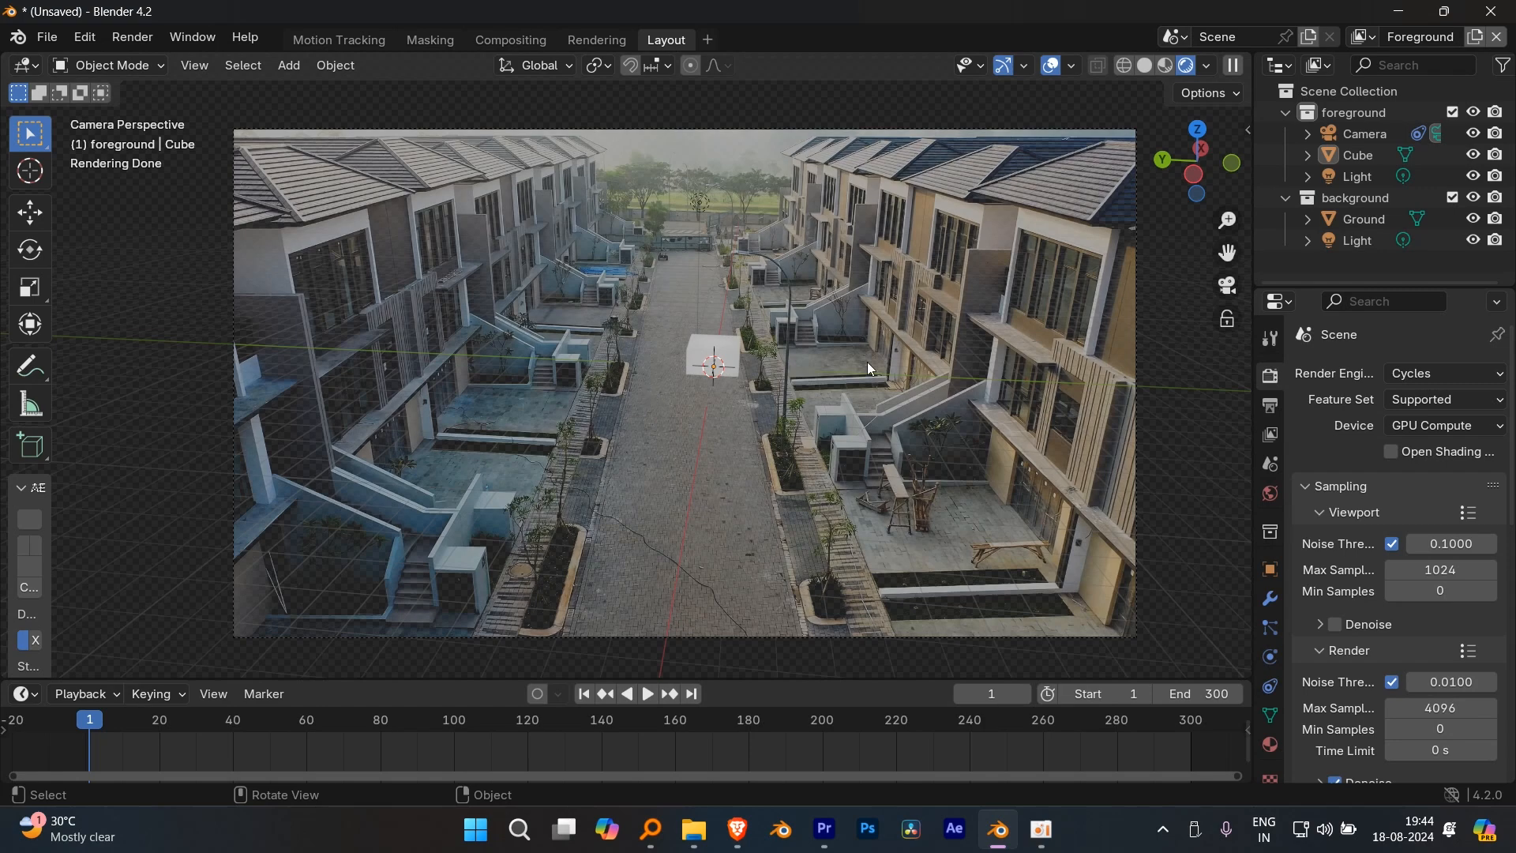
# - Select the cube and examine how it sits on the street in the rendered camera view
pyautogui.scroll(3, 506, 507)
pyautogui.click(735, 359)
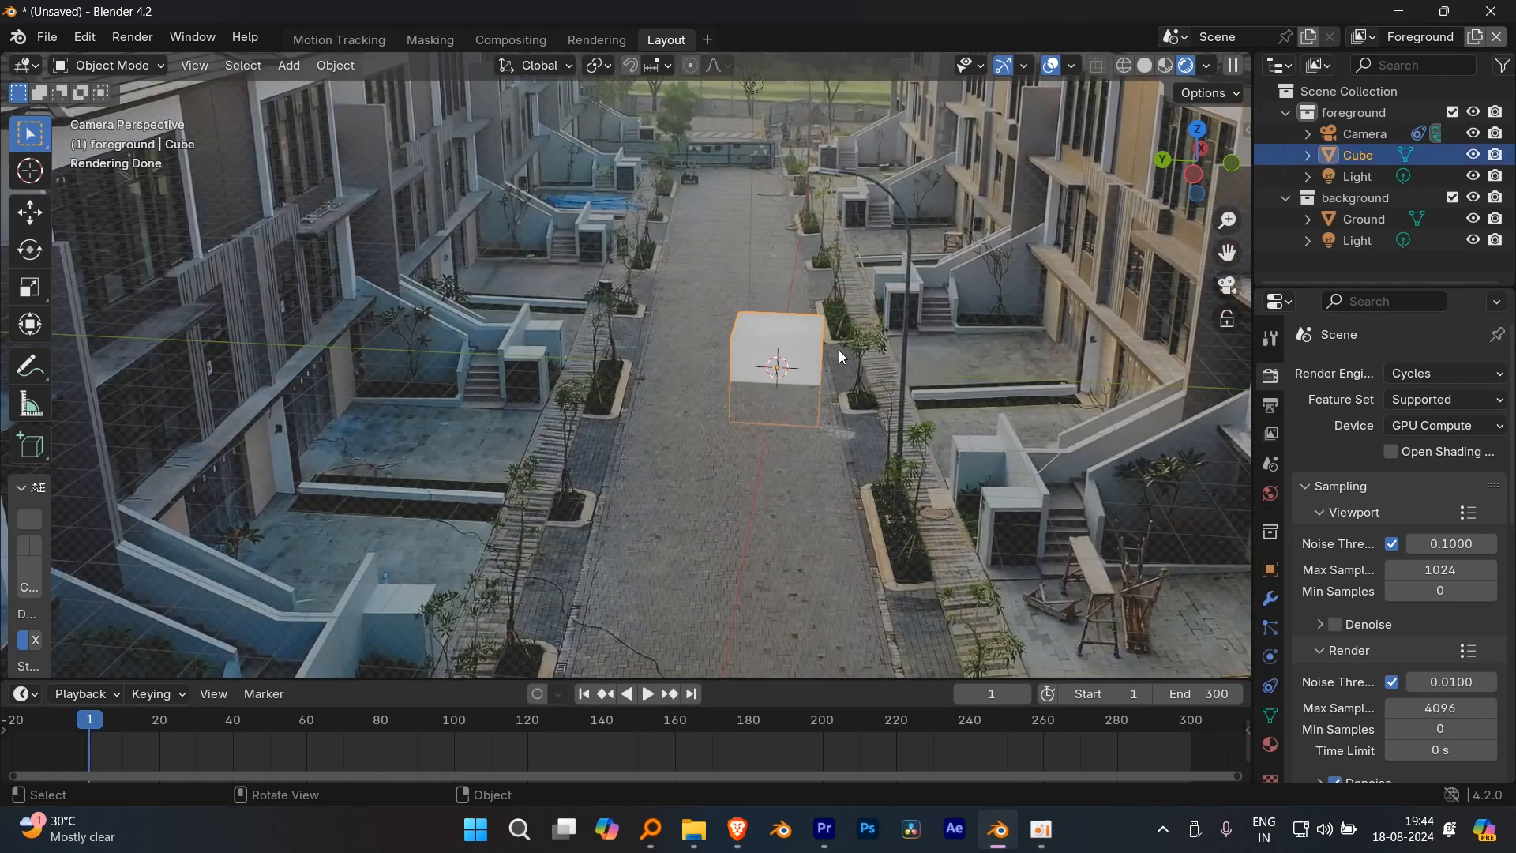
pyautogui.scroll(-4, 838, 349)
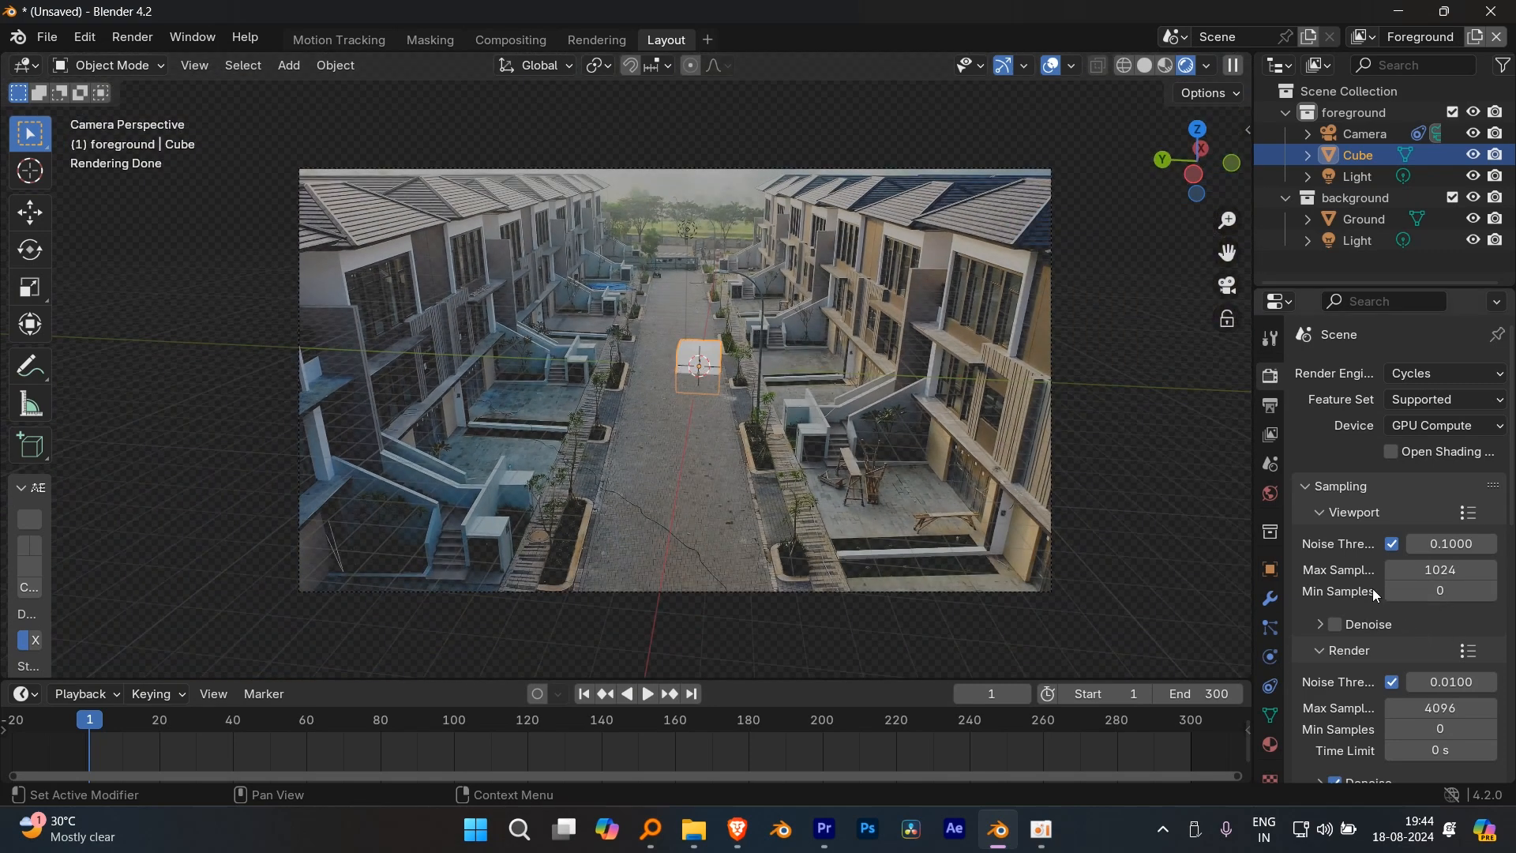
pyautogui.scroll(3, 900, 375)
pyautogui.keyDown('shift'); pyautogui.moveTo(900, 375); pyautogui.dragTo(872, 378, button='middle'); pyautogui.keyUp('shift')
pyautogui.scroll(-2, 870, 371)
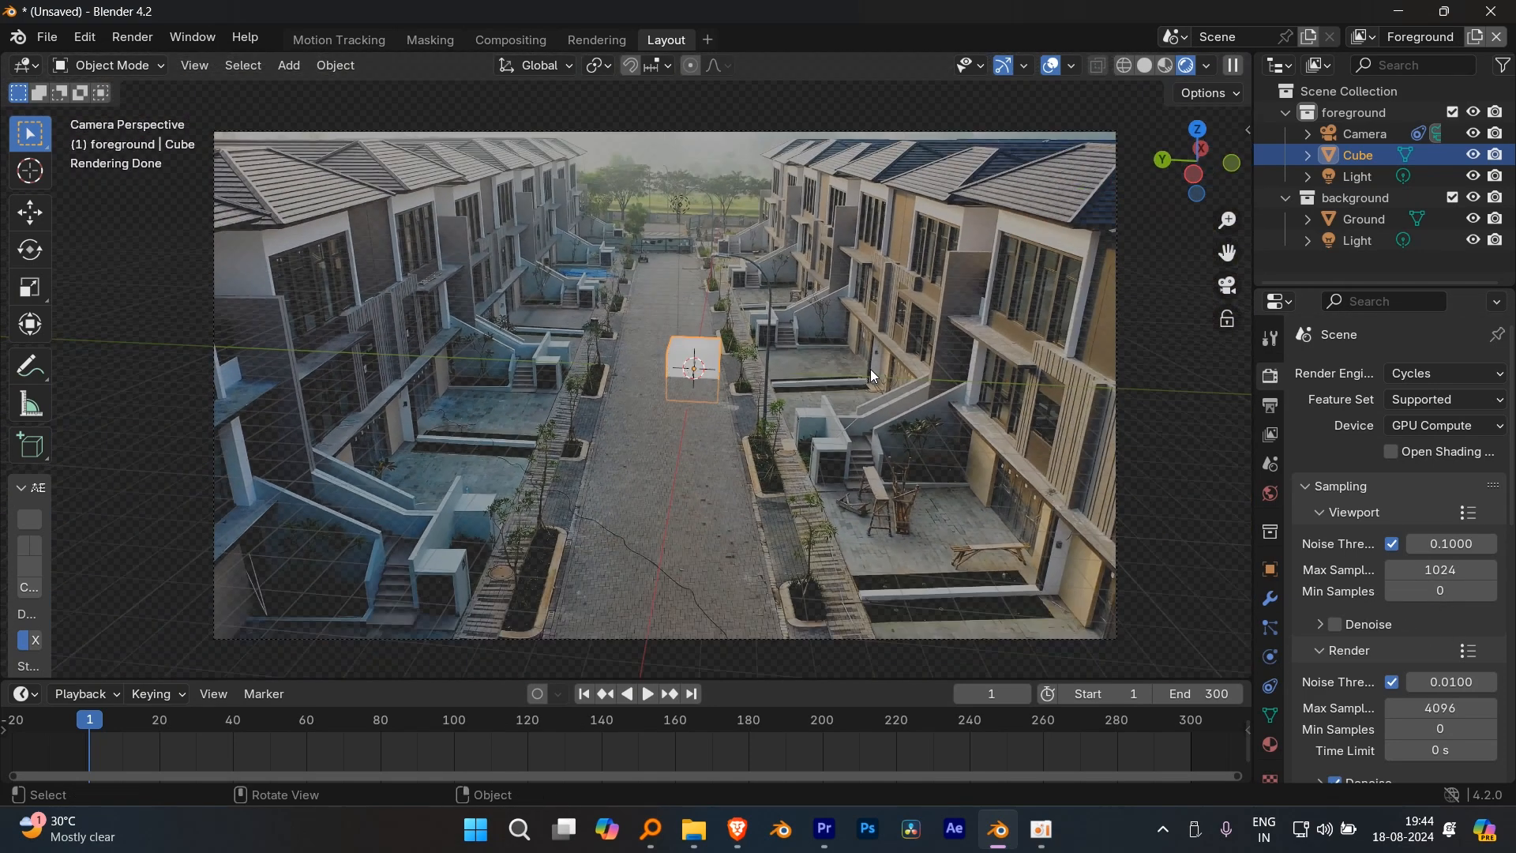
pyautogui.scroll(1, 873, 376)
# - Return to the Compositing workspace, set the render max samples to 100, render the current frame, and close the render window
pyautogui.click(511, 39)
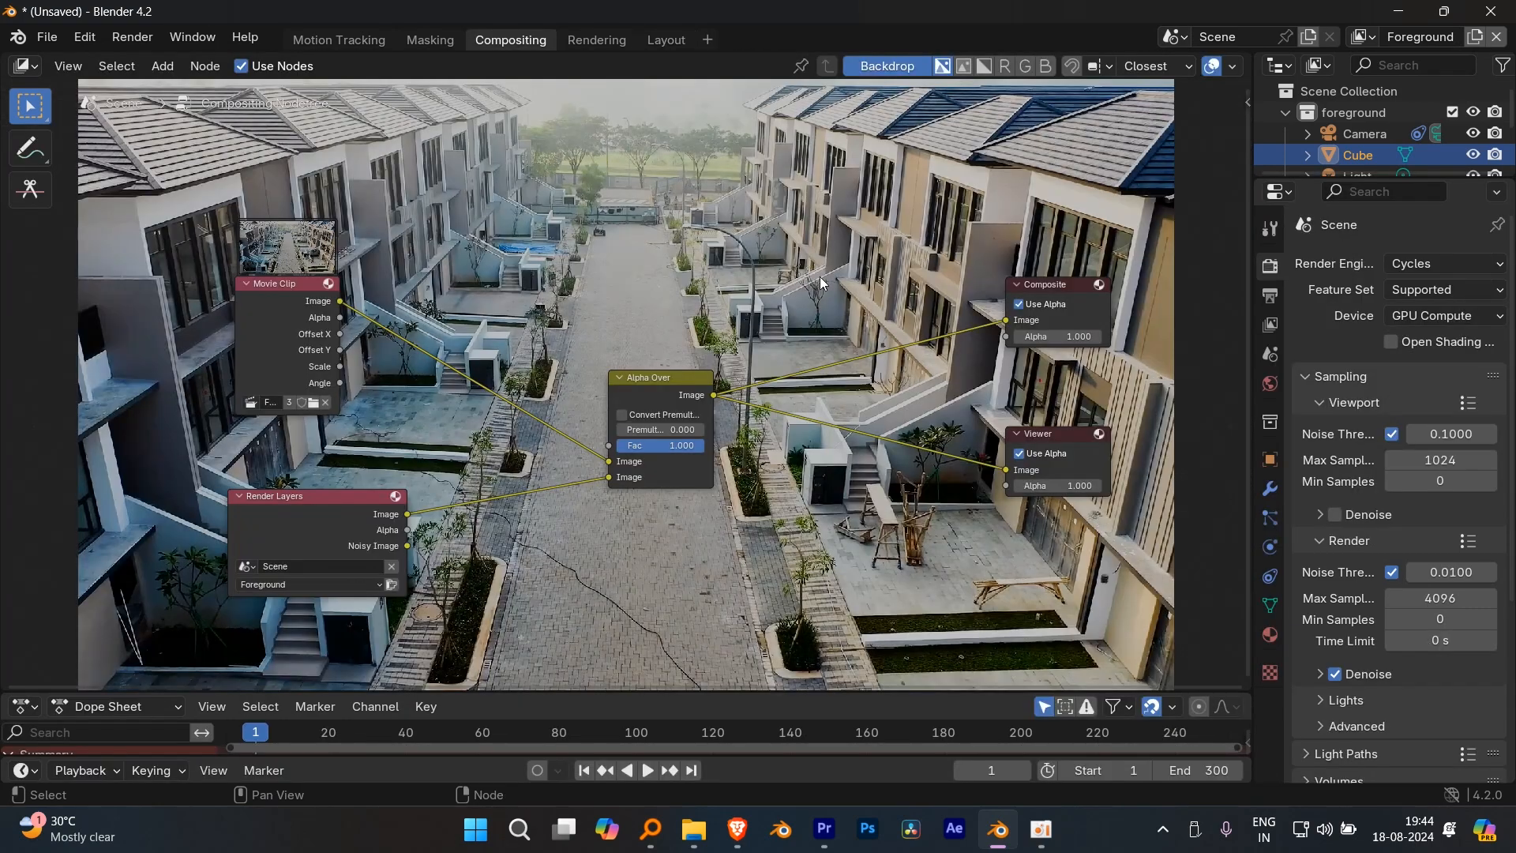
pyautogui.click(1443, 598)
pyautogui.write('100')
pyautogui.press('Return')
pyautogui.press('F12')
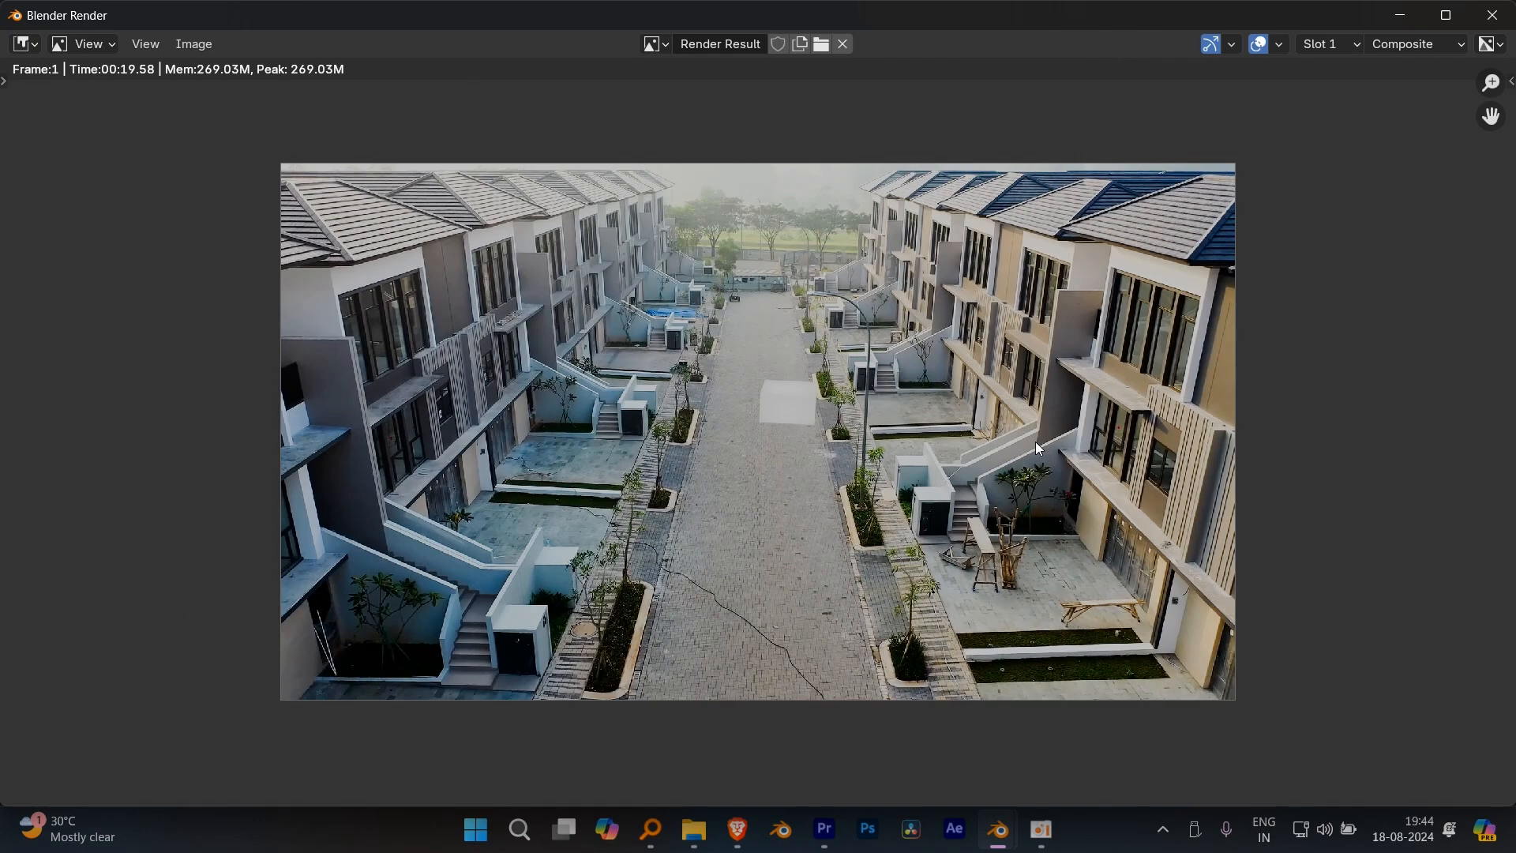
pyautogui.click(1491, 15)
# - Move the Alpha Over node just below the rendered cube so it does not cover it in the backdrop
pyautogui.moveTo(958, 301); pyautogui.dragTo(962, 342, button='middle')
pyautogui.moveTo(686, 426); pyautogui.dragTo(703, 434)
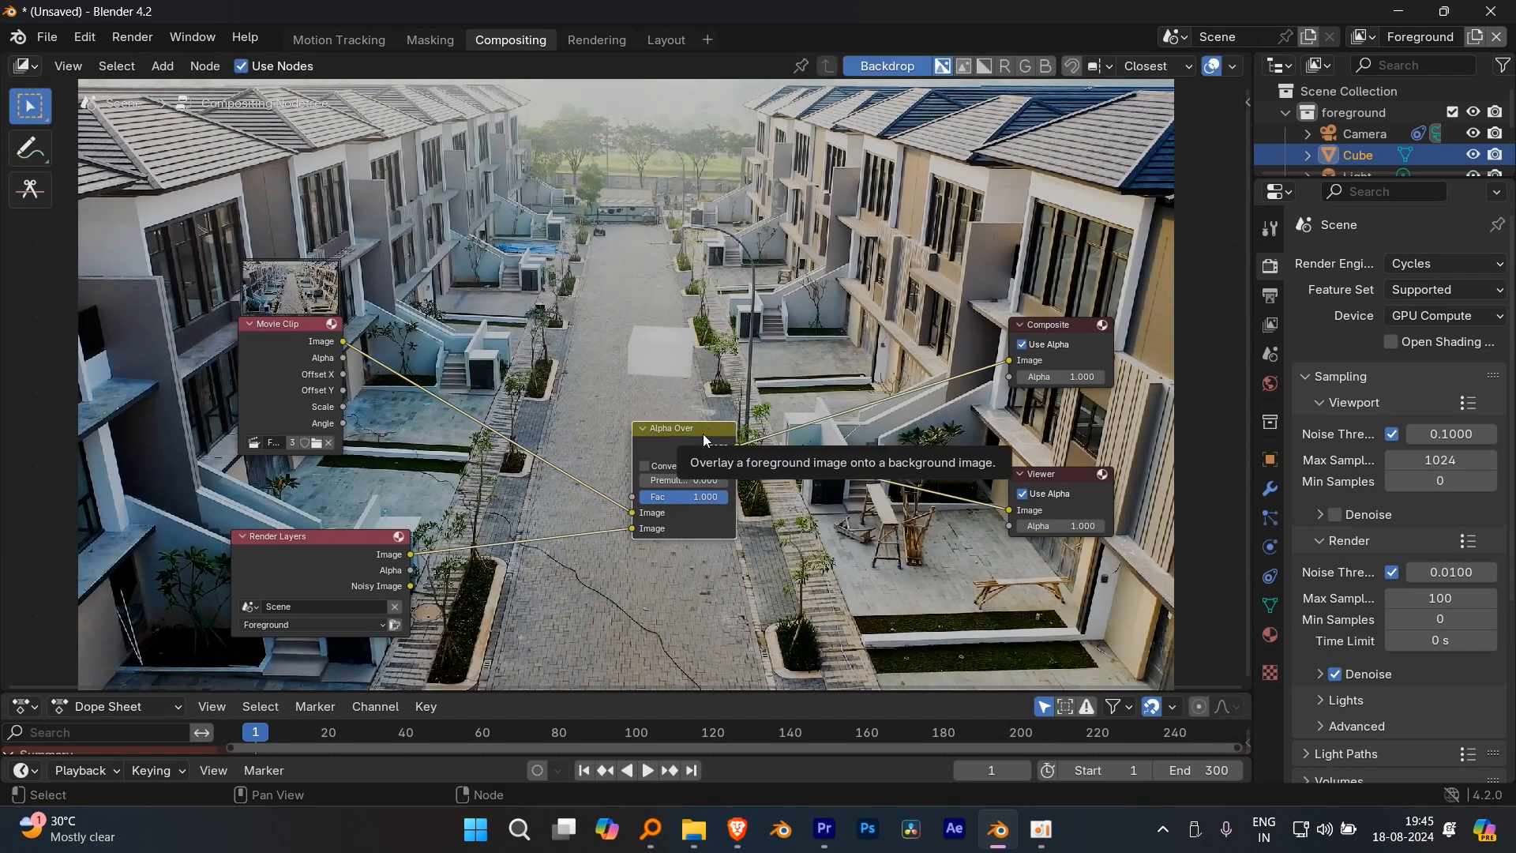
pyautogui.moveTo(705, 439); pyautogui.dragTo(699, 410)
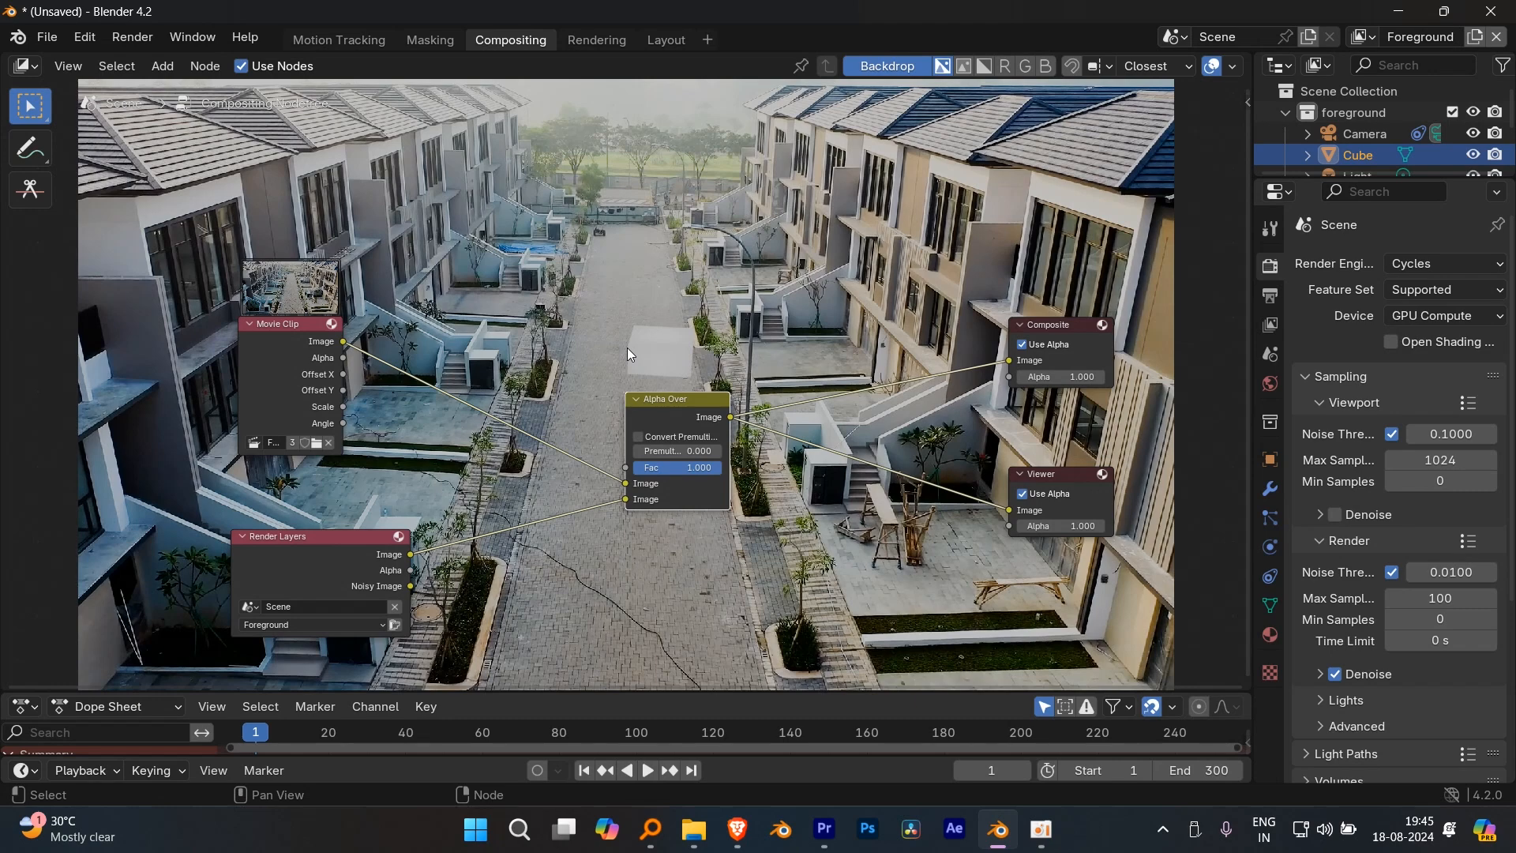
# - Fine-tune the Alpha Over node's position and shift the node tree so the backdrop cube stays uncovered
pyautogui.moveTo(671, 397); pyautogui.dragTo(634, 409)
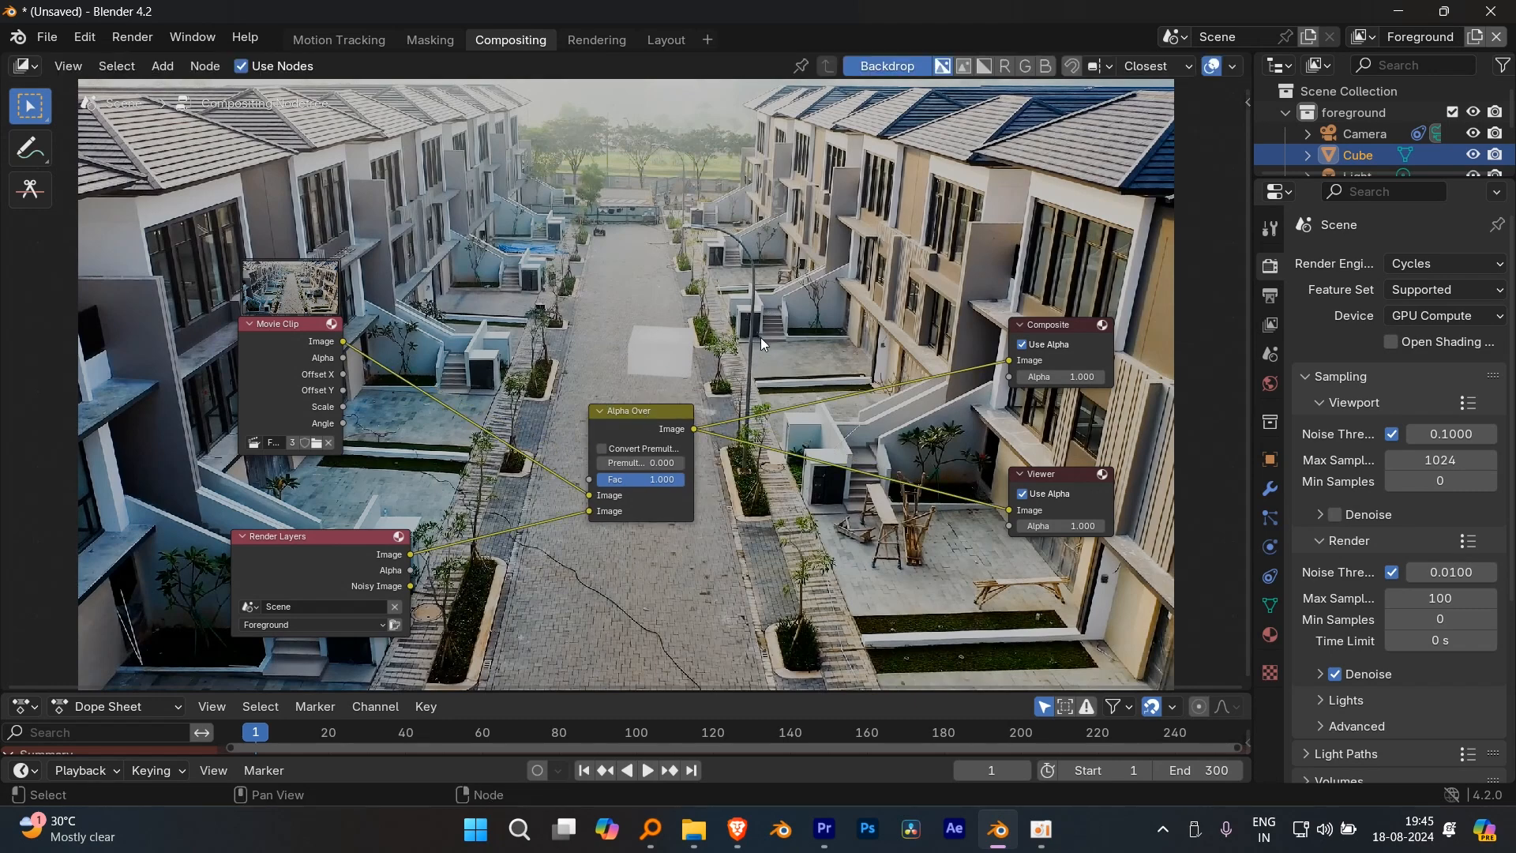
pyautogui.moveTo(640, 411); pyautogui.dragTo(681, 388)
pyautogui.click(713, 298)
pyautogui.moveTo(987, 318); pyautogui.dragTo(958, 313, button='middle')
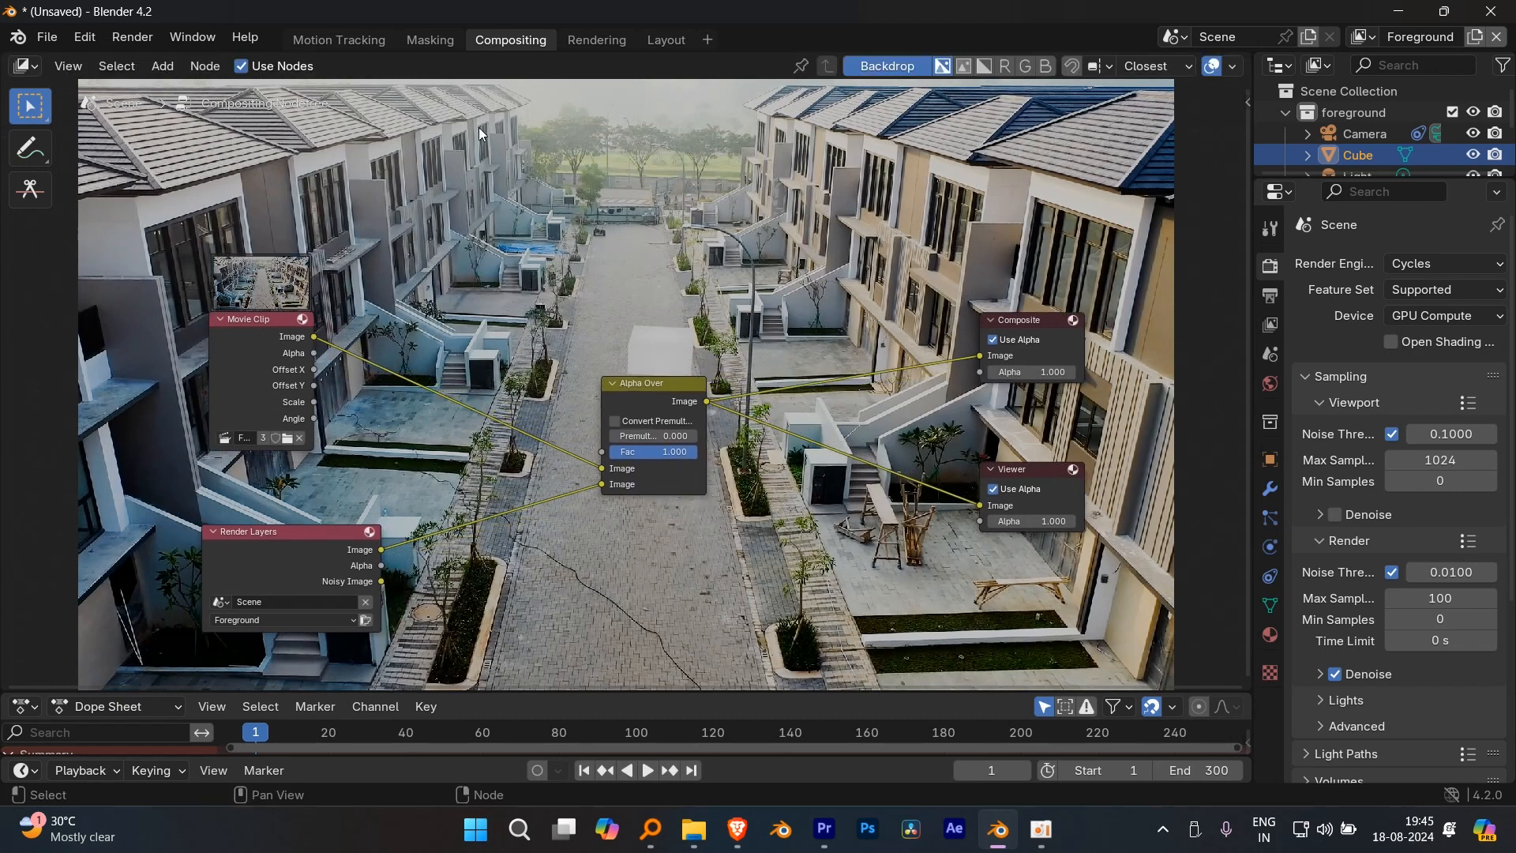
# - Switch to the Layout workspace, raise the cube above the ground plane, and select the ground plane
pyautogui.click(667, 39)
pyautogui.scroll(5, 684, 346)
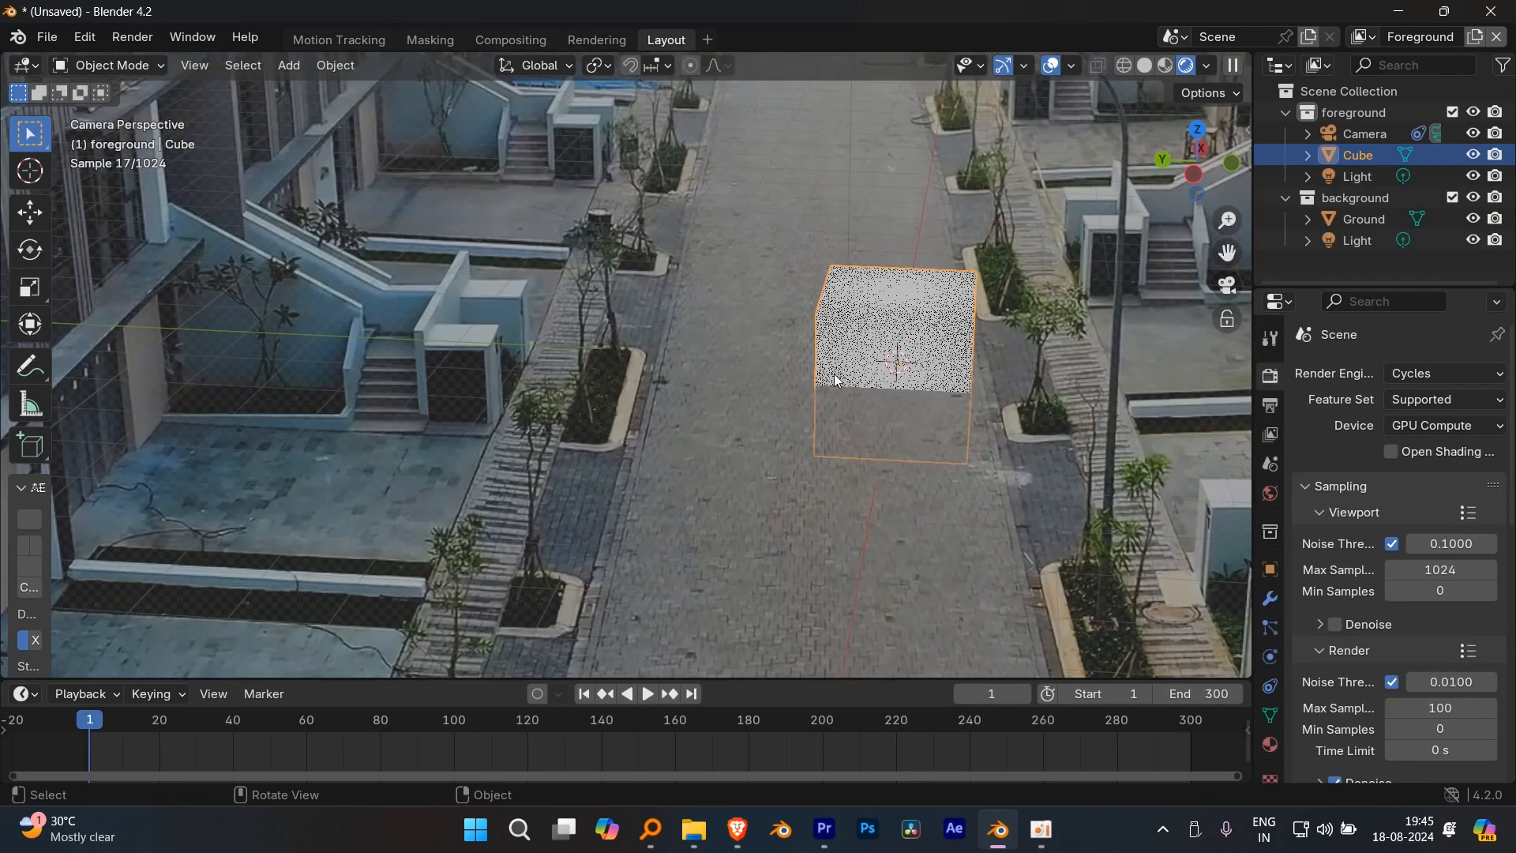
pyautogui.press('g')
pyautogui.click(806, 362)
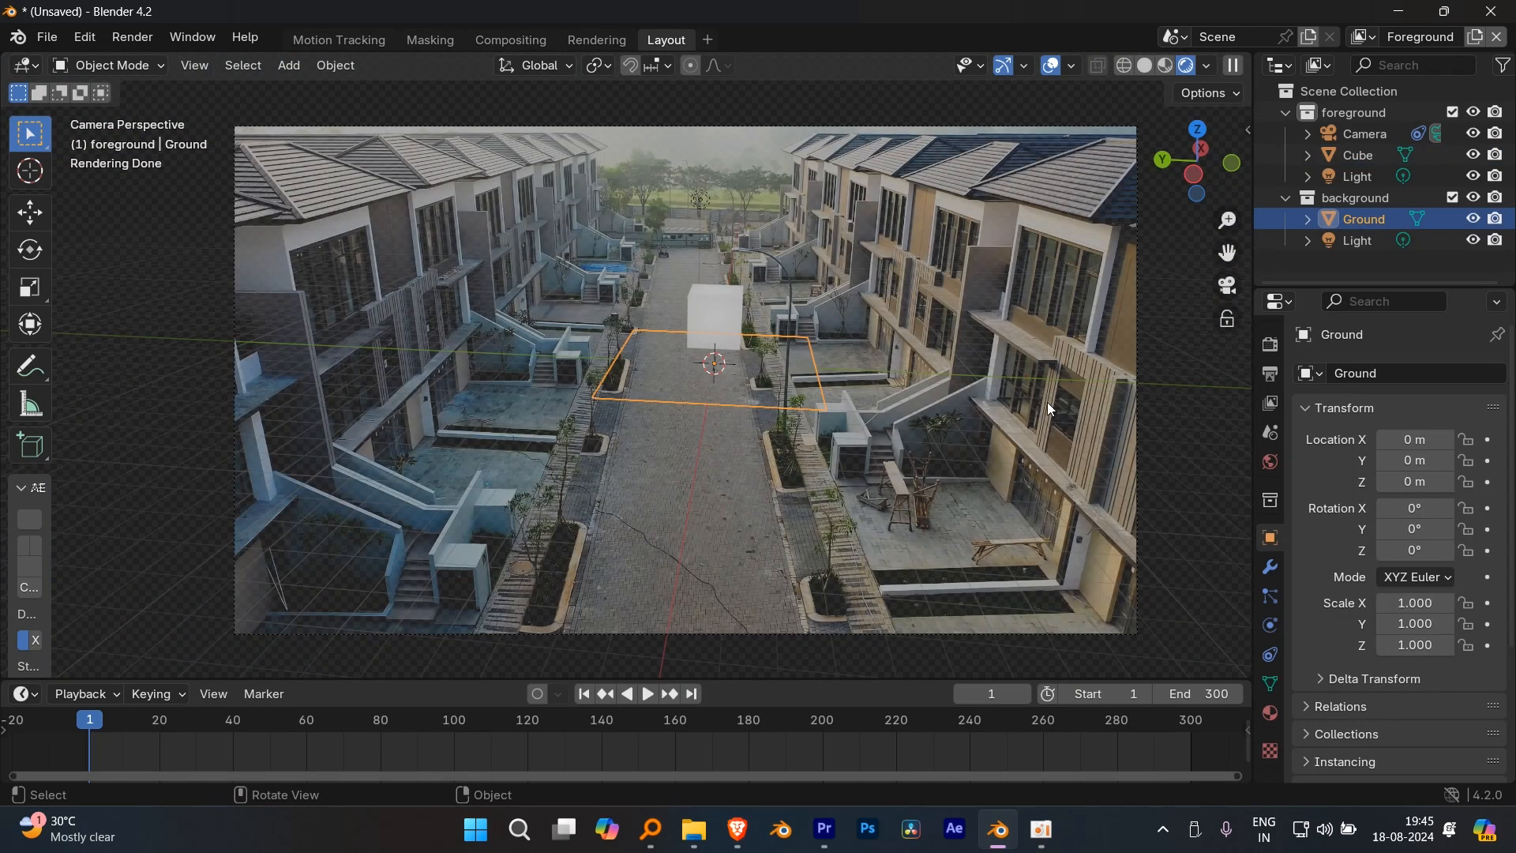
pyautogui.keyDown('shift'); pyautogui.moveTo(1047, 403); pyautogui.dragTo(1041, 404, button='middle'); pyautogui.keyUp('shift')
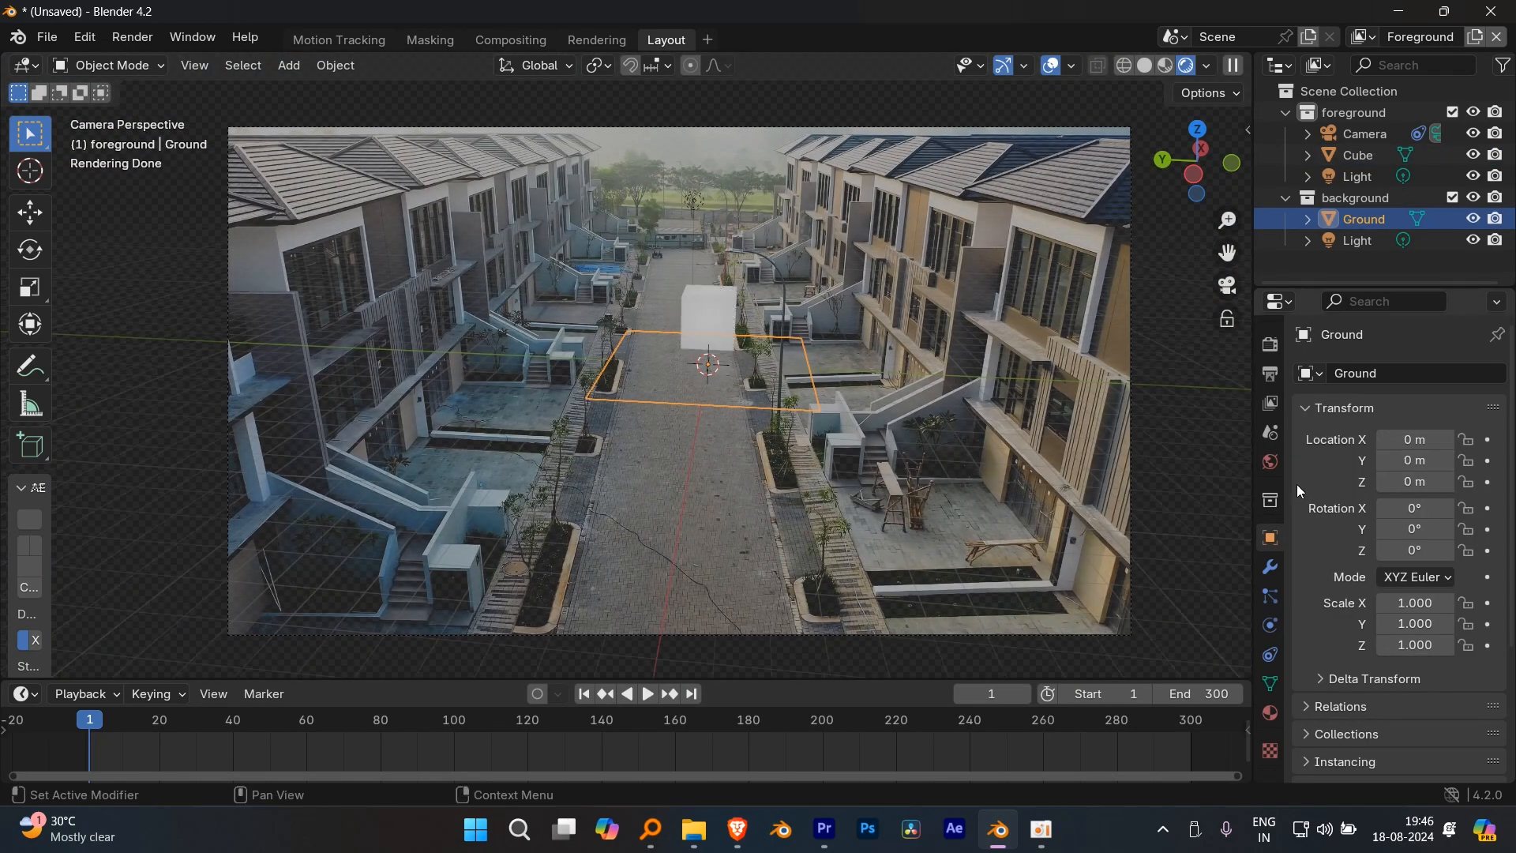
# - Assign an Environment Texture to the world background color and load the kloofendal_48d image from the ! Environment Textures folder
pyautogui.click(1270, 462)
pyautogui.click(1388, 505)
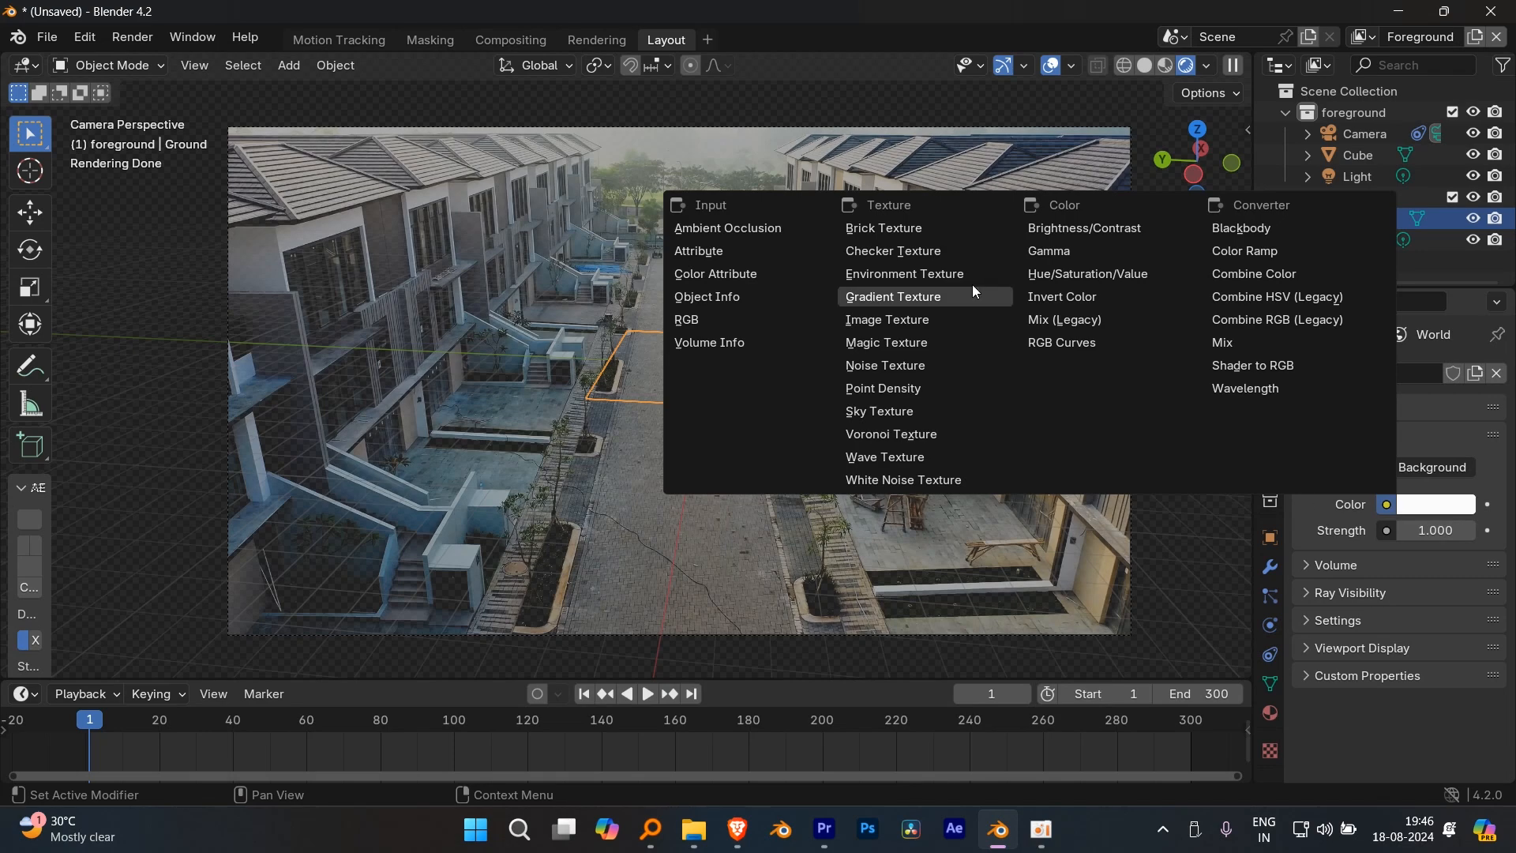
pyautogui.click(905, 274)
pyautogui.click(1457, 529)
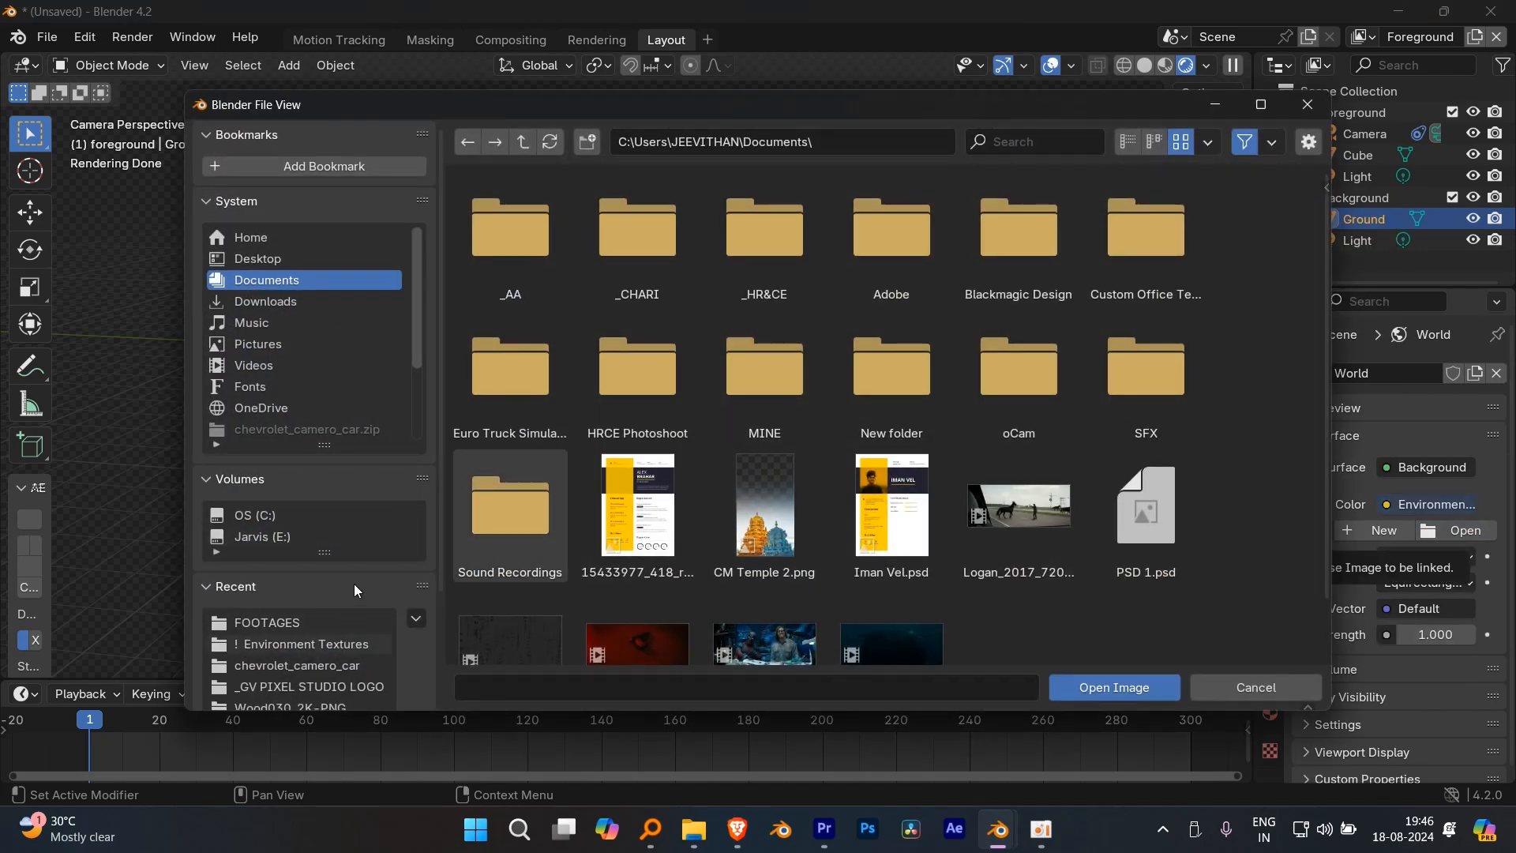
pyautogui.click(304, 643)
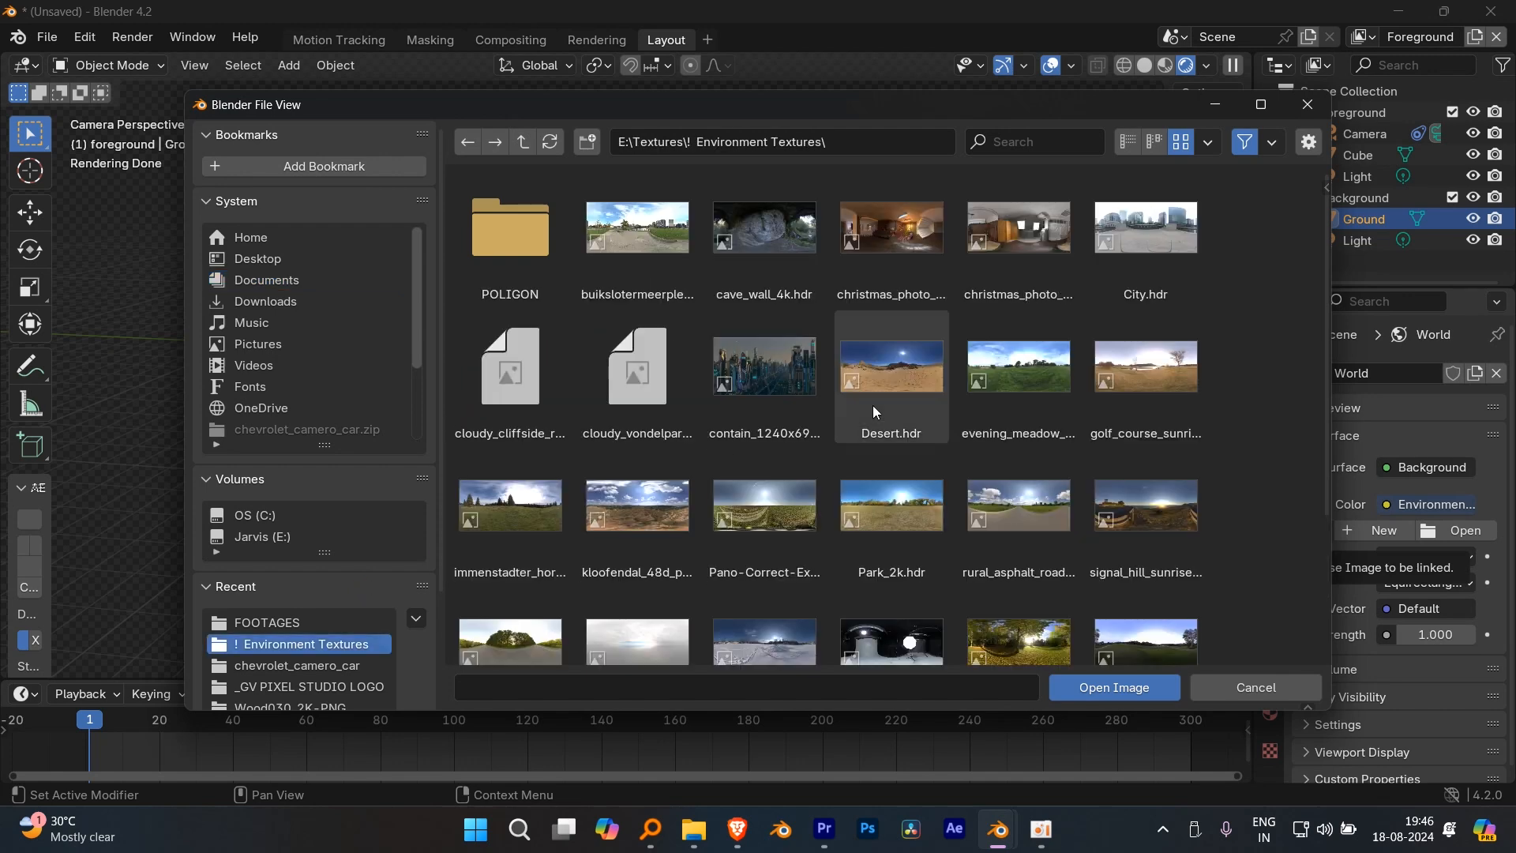
pyautogui.scroll(-3, 868, 381)
pyautogui.scroll(3, 740, 428)
pyautogui.doubleClick(657, 467)
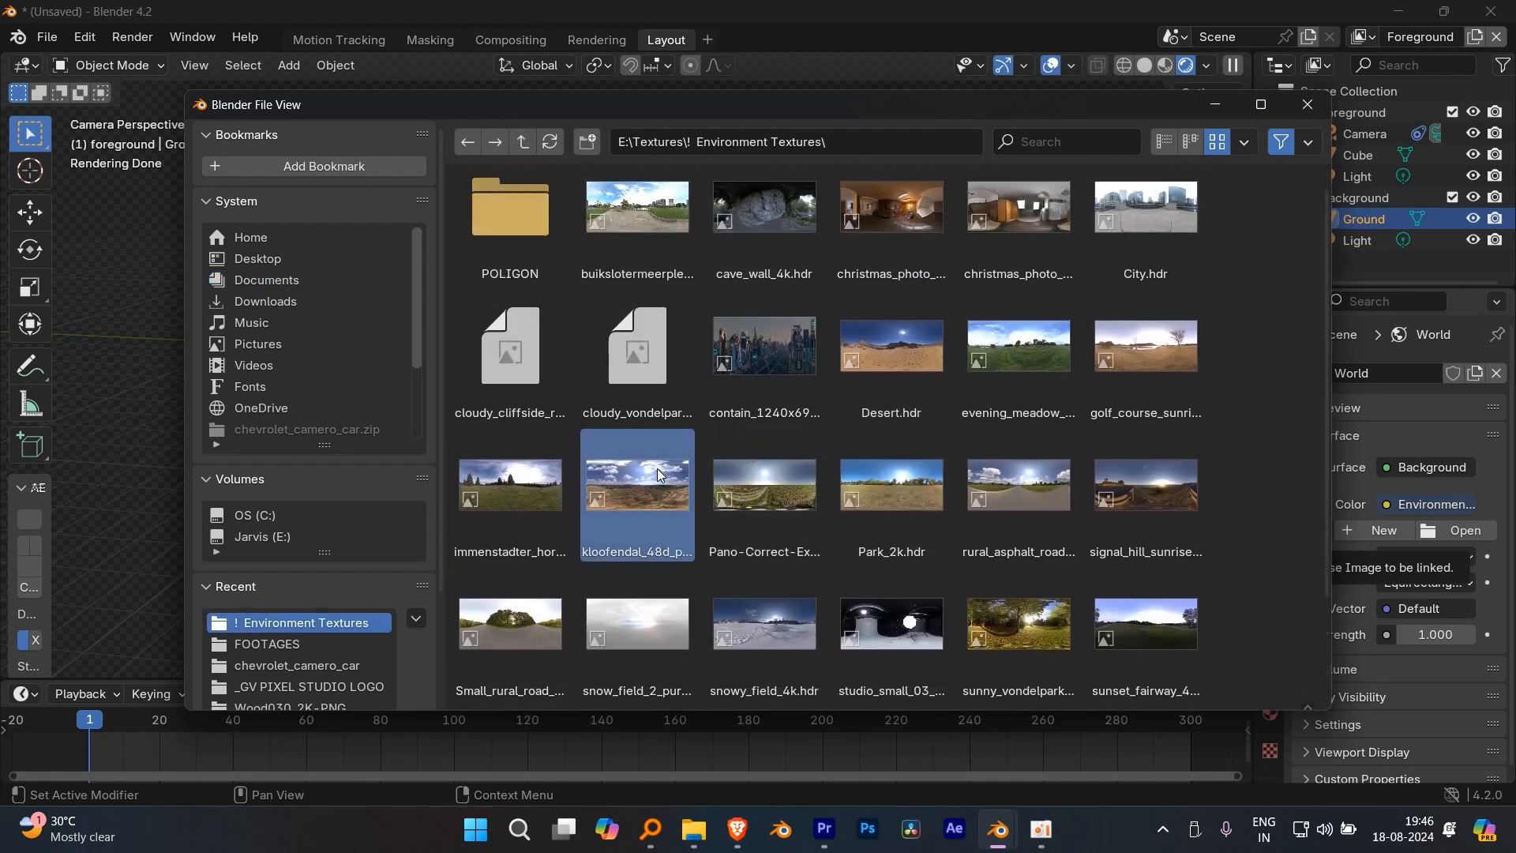
# - Check the cube's new lighting, and move the Ground object from the background collection into the foreground collection
pyautogui.scroll(5, 780, 447)
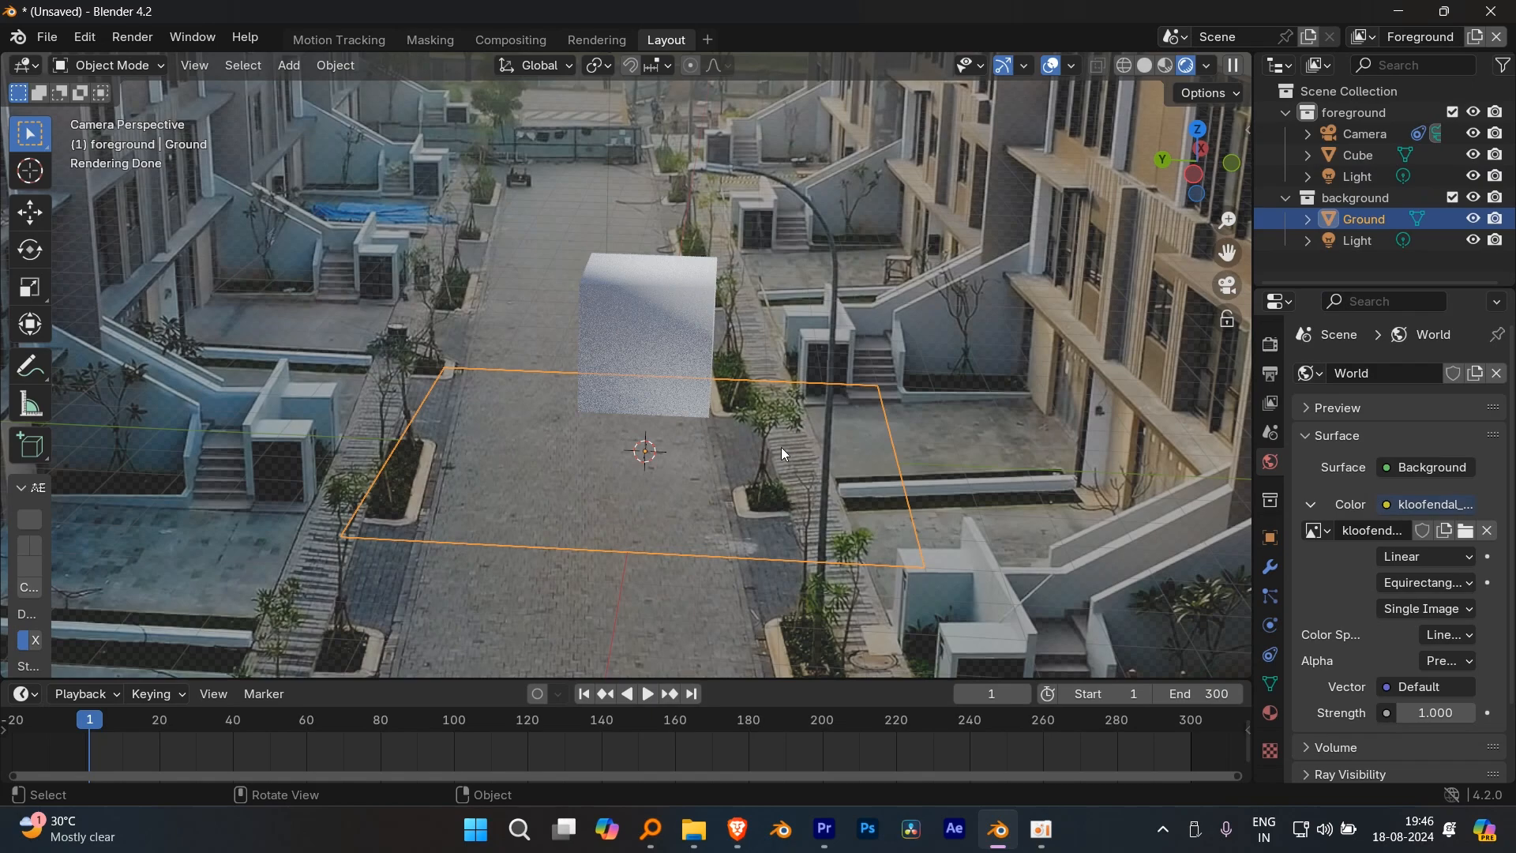
pyautogui.scroll(2, 778, 448)
pyautogui.click(630, 367)
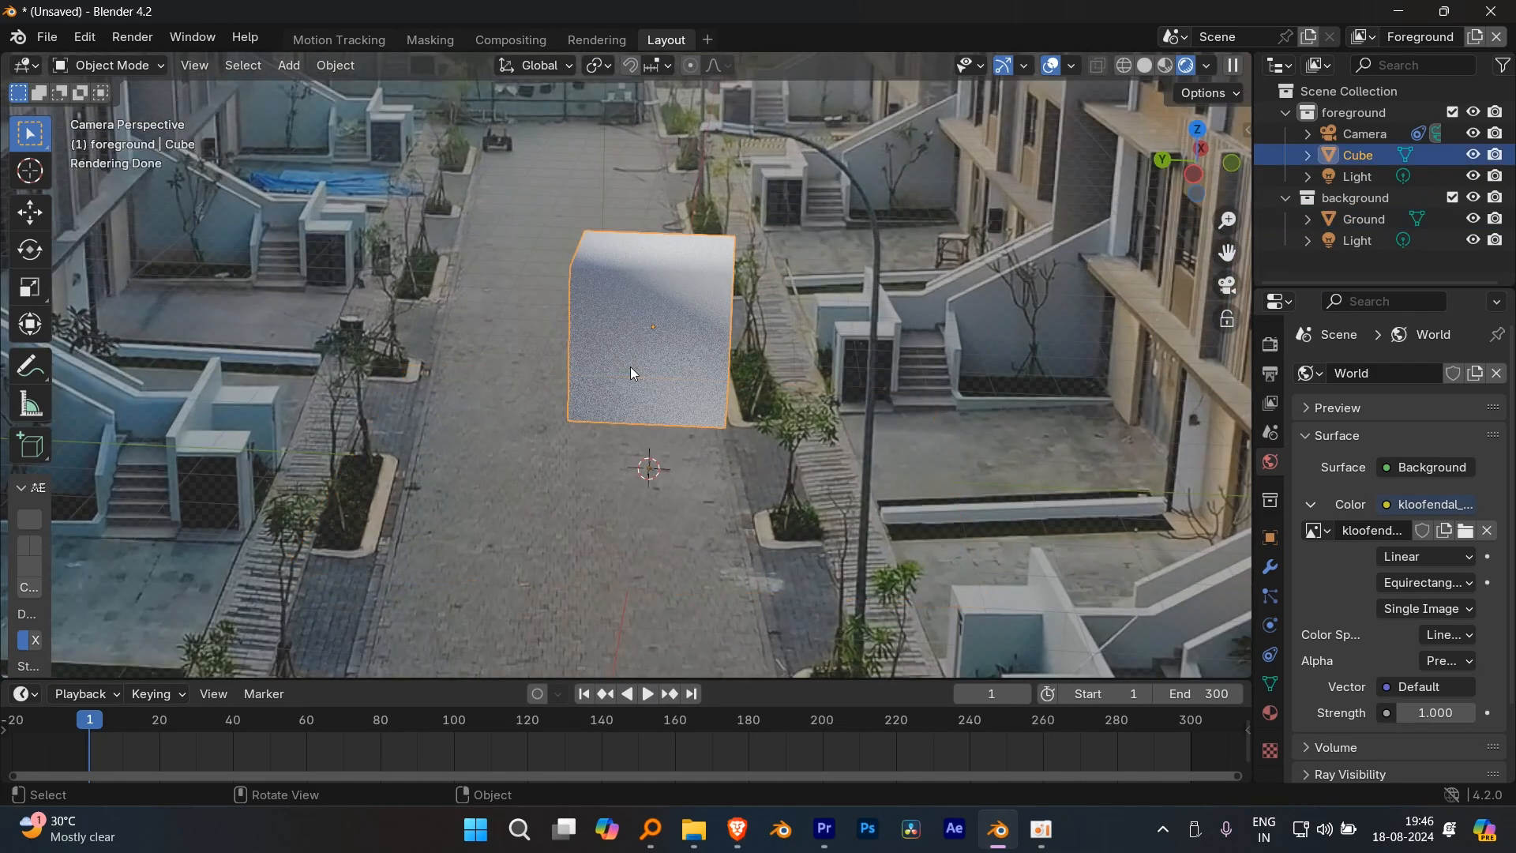
pyautogui.scroll(2, 630, 366)
pyautogui.scroll(-2, 631, 378)
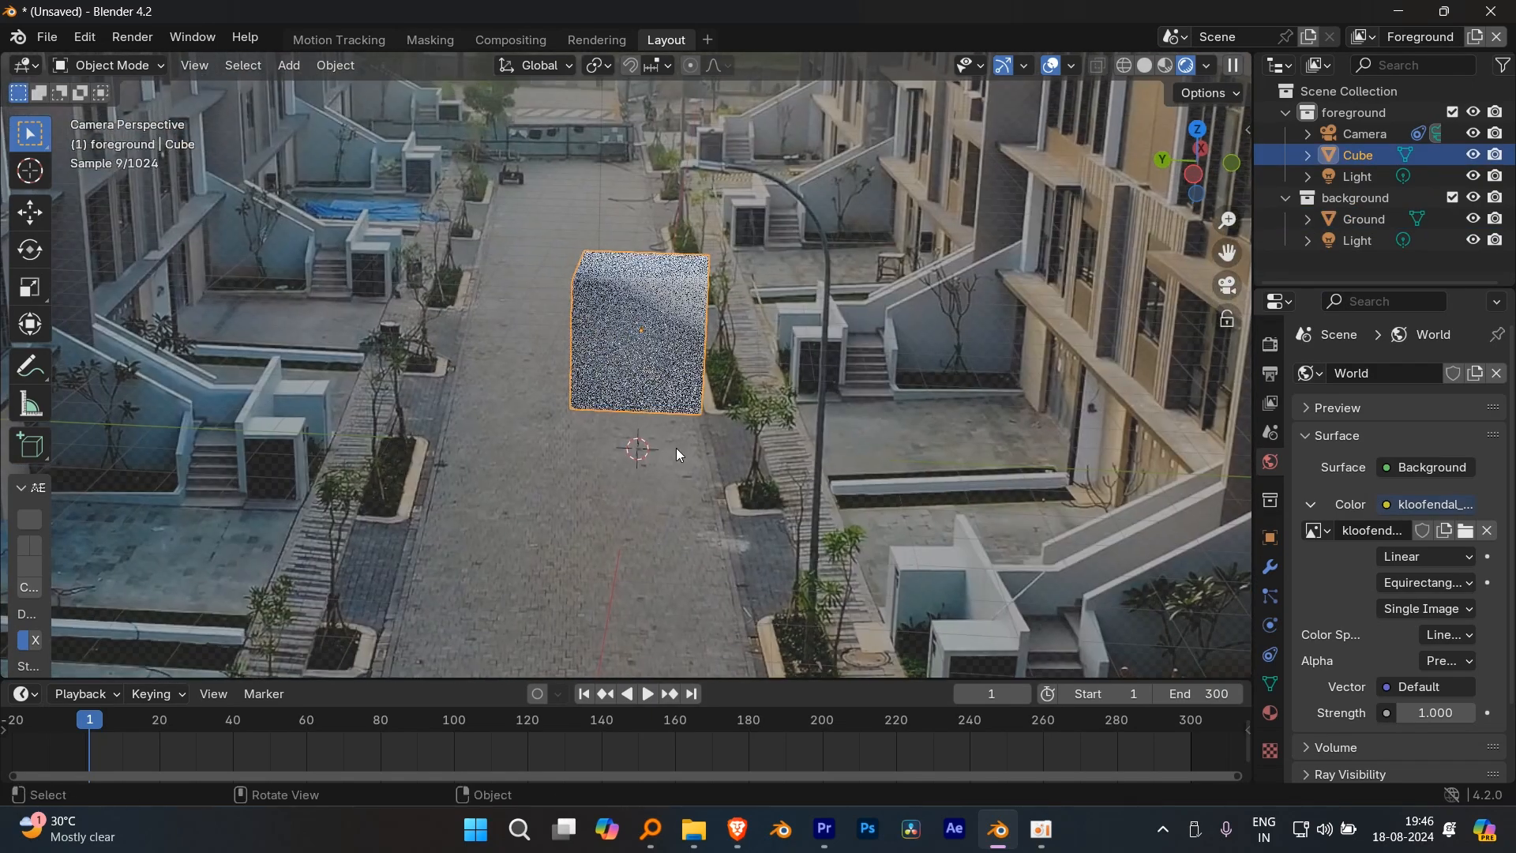
pyautogui.click(670, 466)
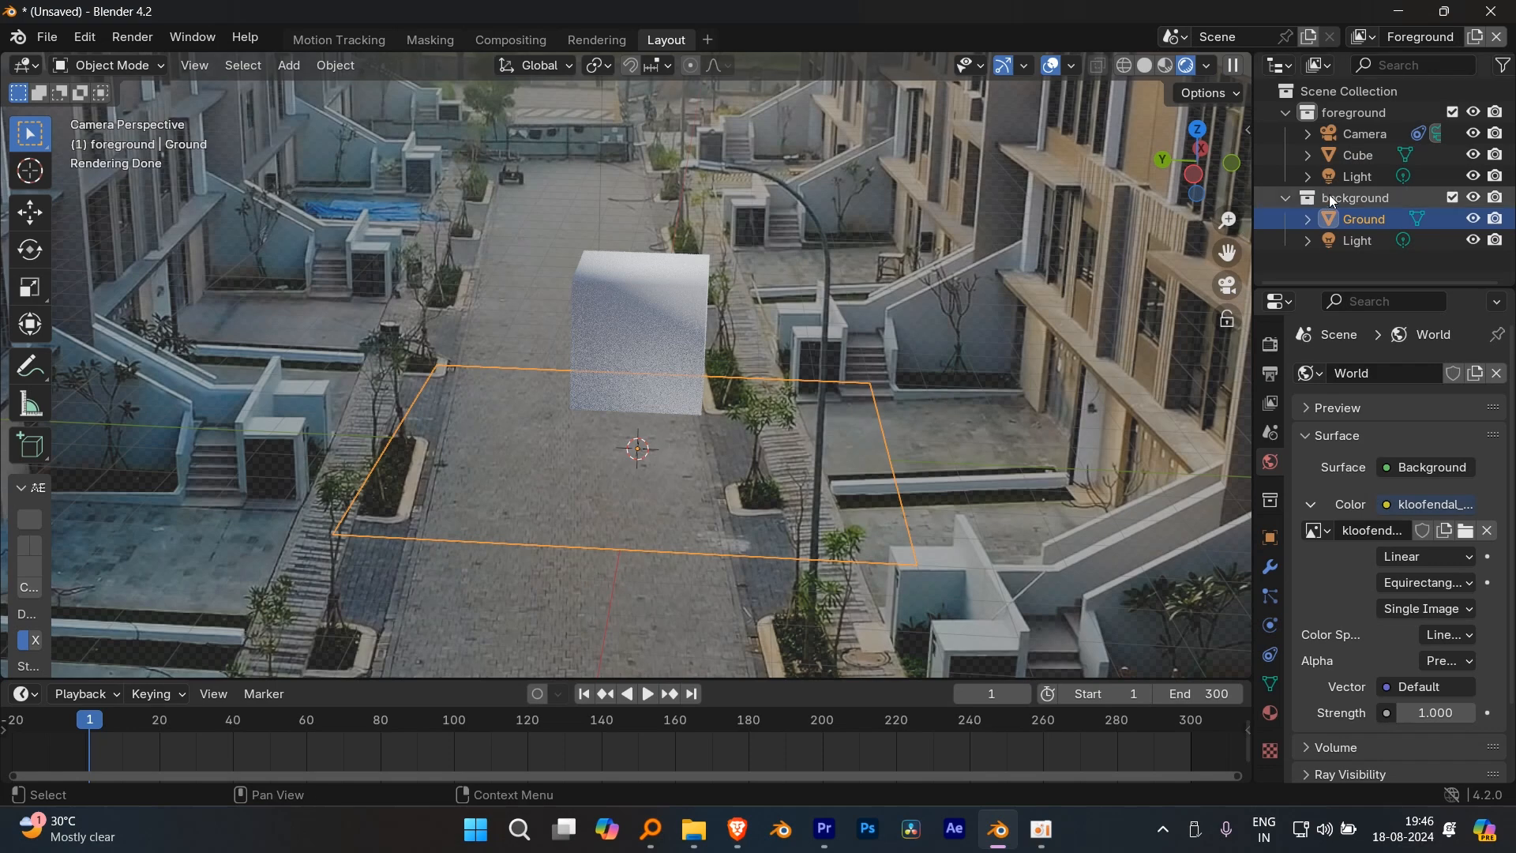
pyautogui.moveTo(1370, 220); pyautogui.dragTo(1386, 155)
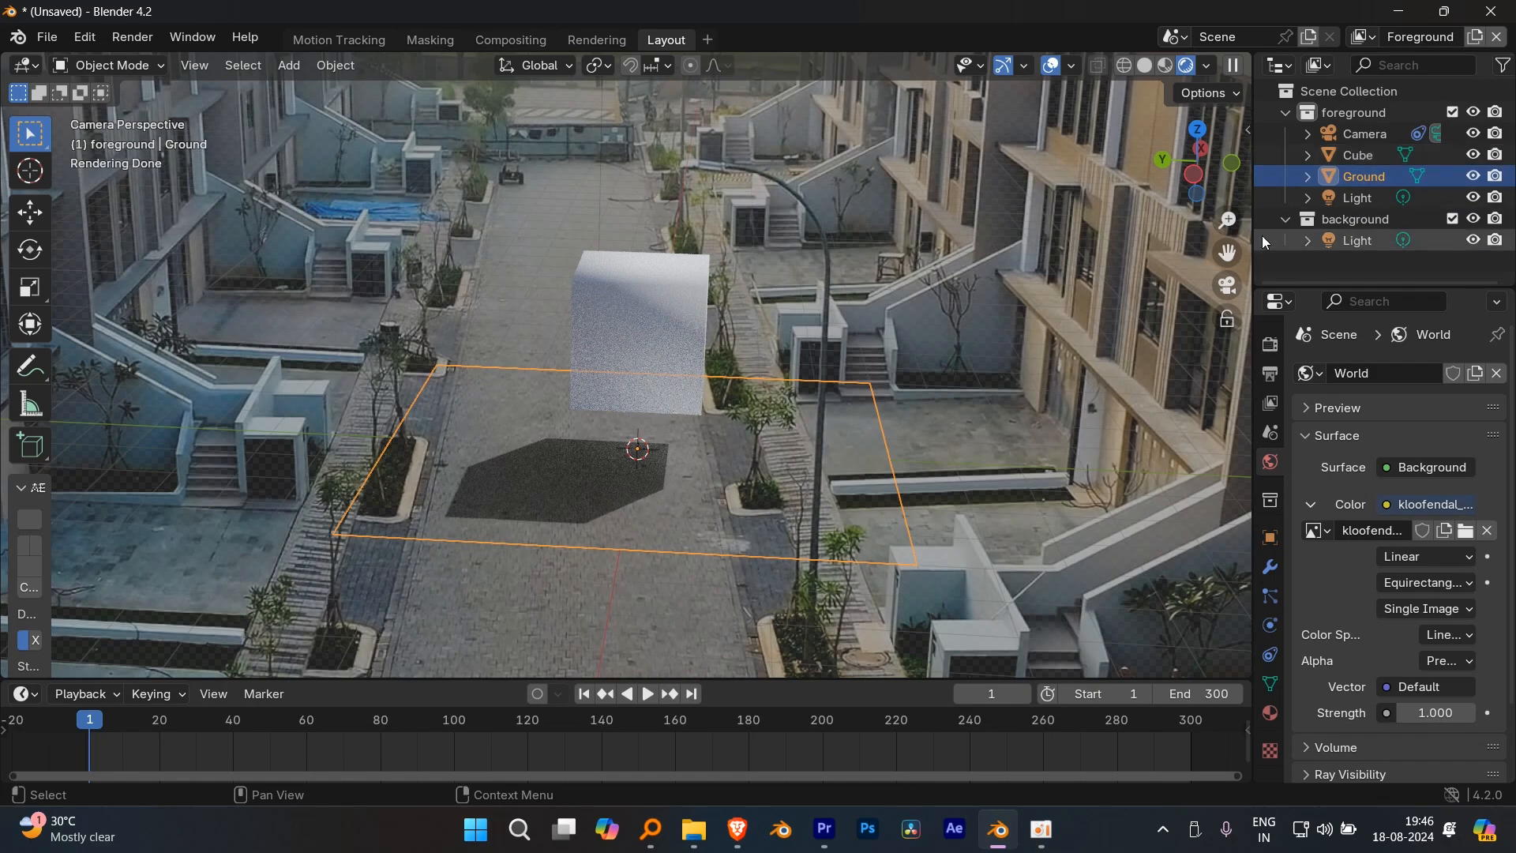
# - Inspect the cube's shadow on the street, and delete the cube from the foreground collection
pyautogui.moveTo(796, 361); pyautogui.dragTo(743, 420, button='middle')
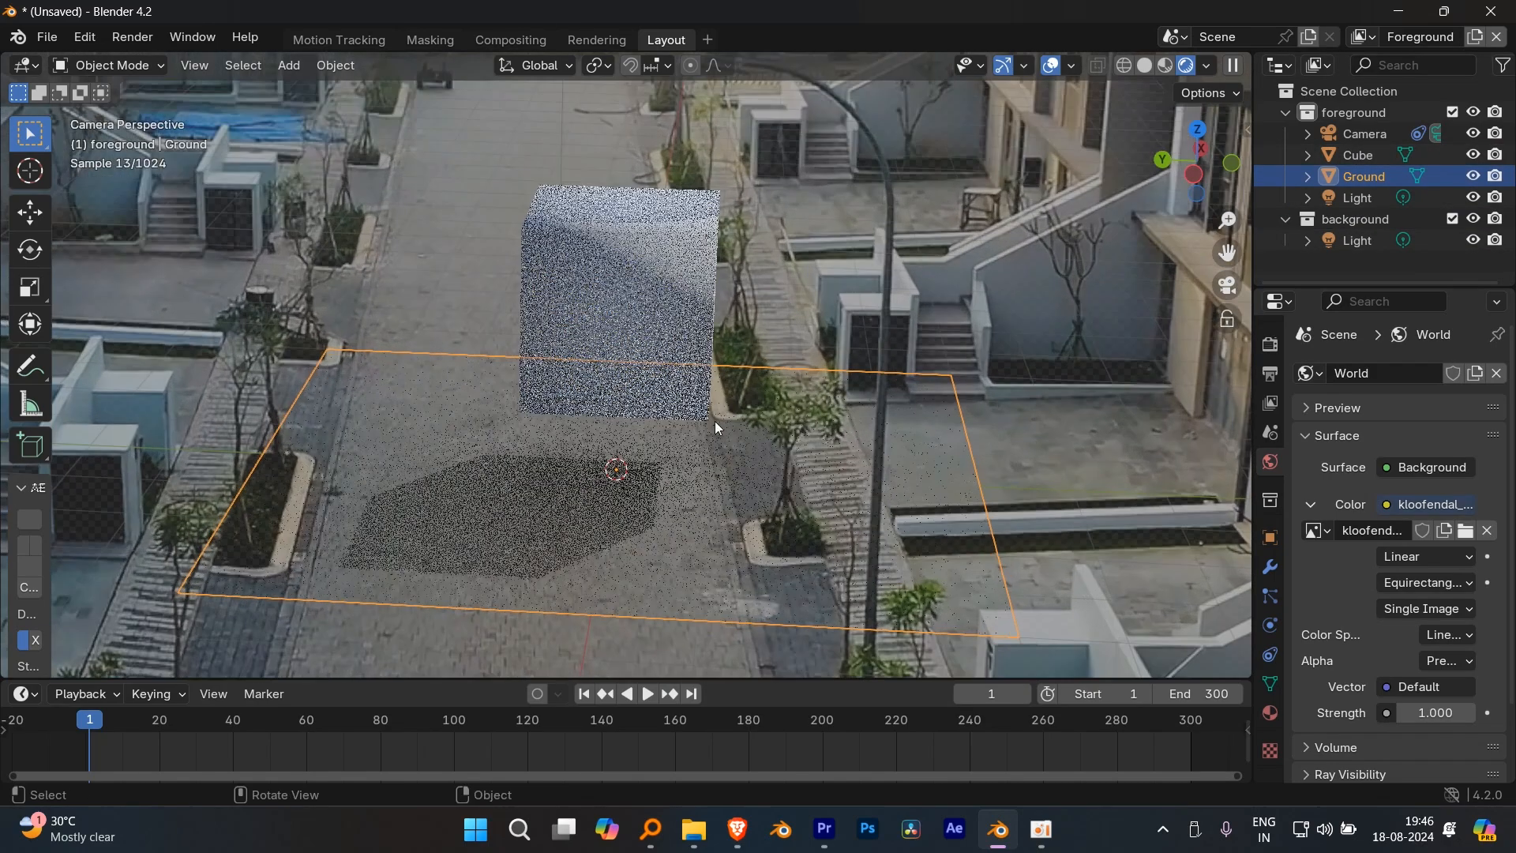
pyautogui.click(686, 371)
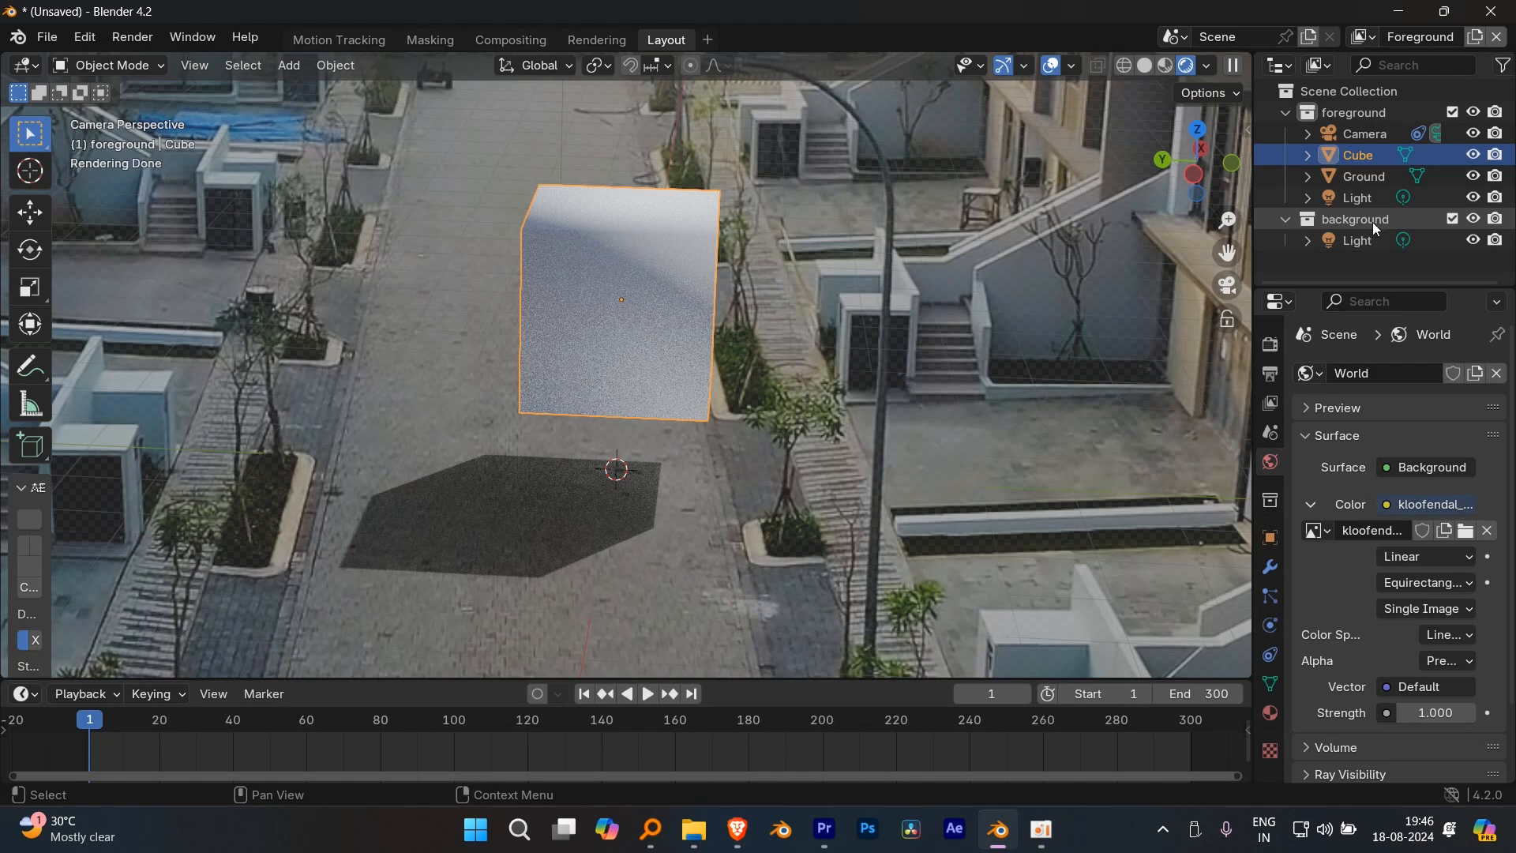
pyautogui.scroll(-3, 851, 529)
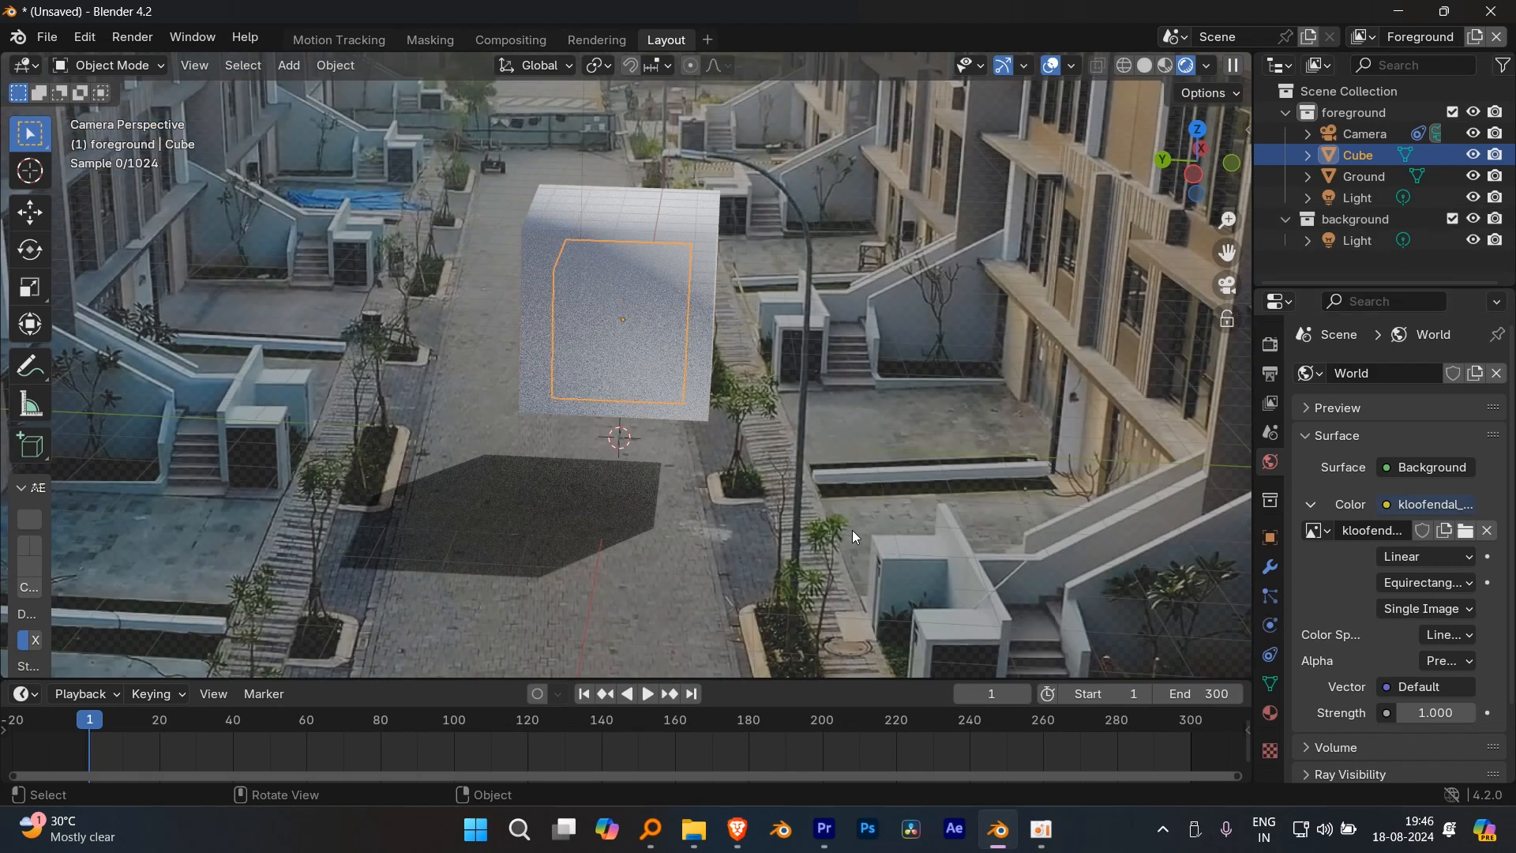
pyautogui.scroll(2, 756, 477)
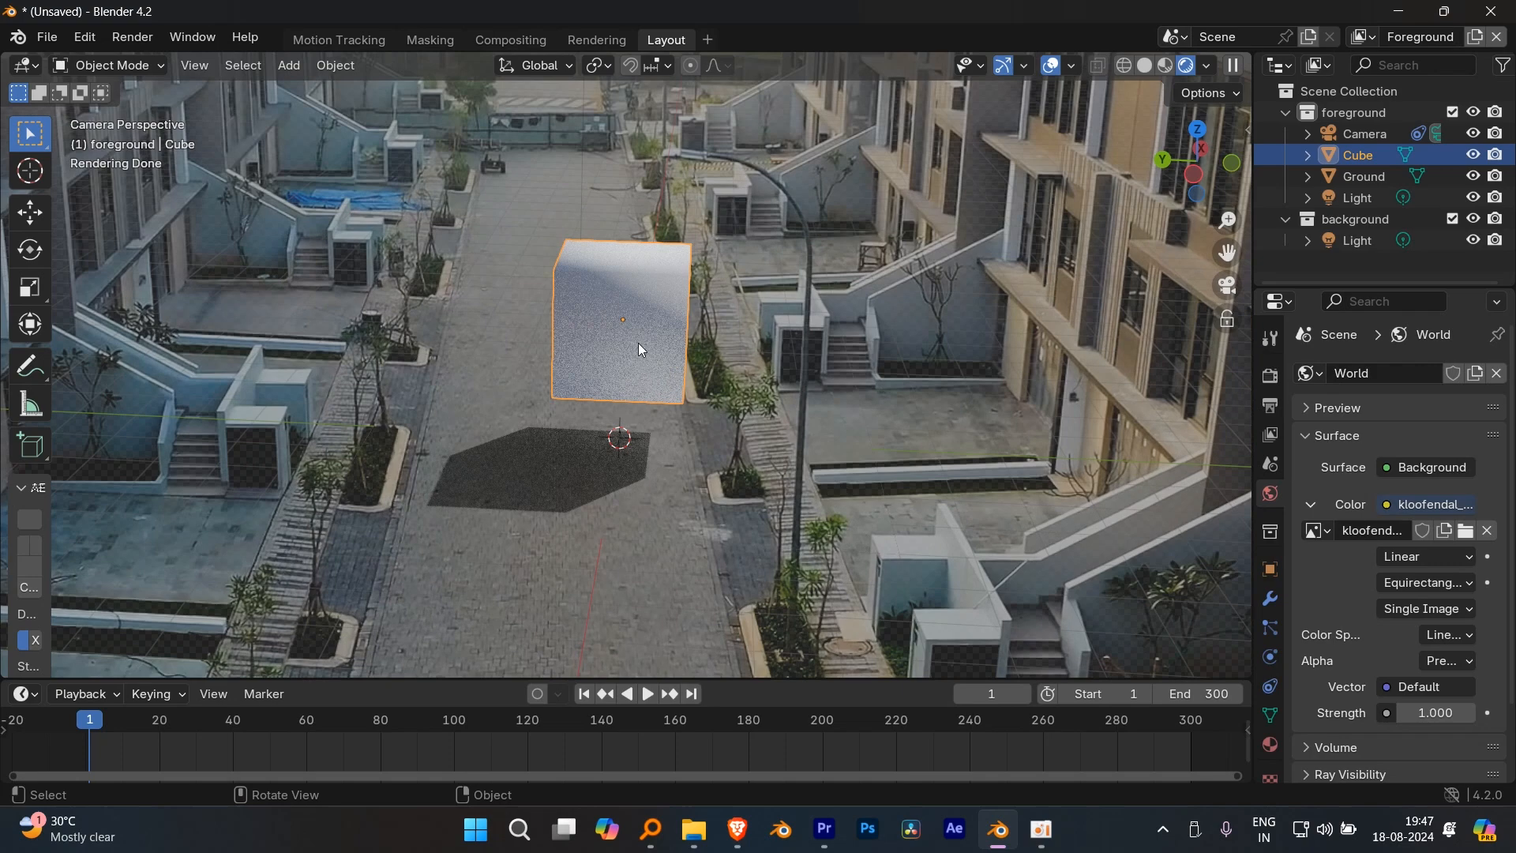
pyautogui.press('Delete')
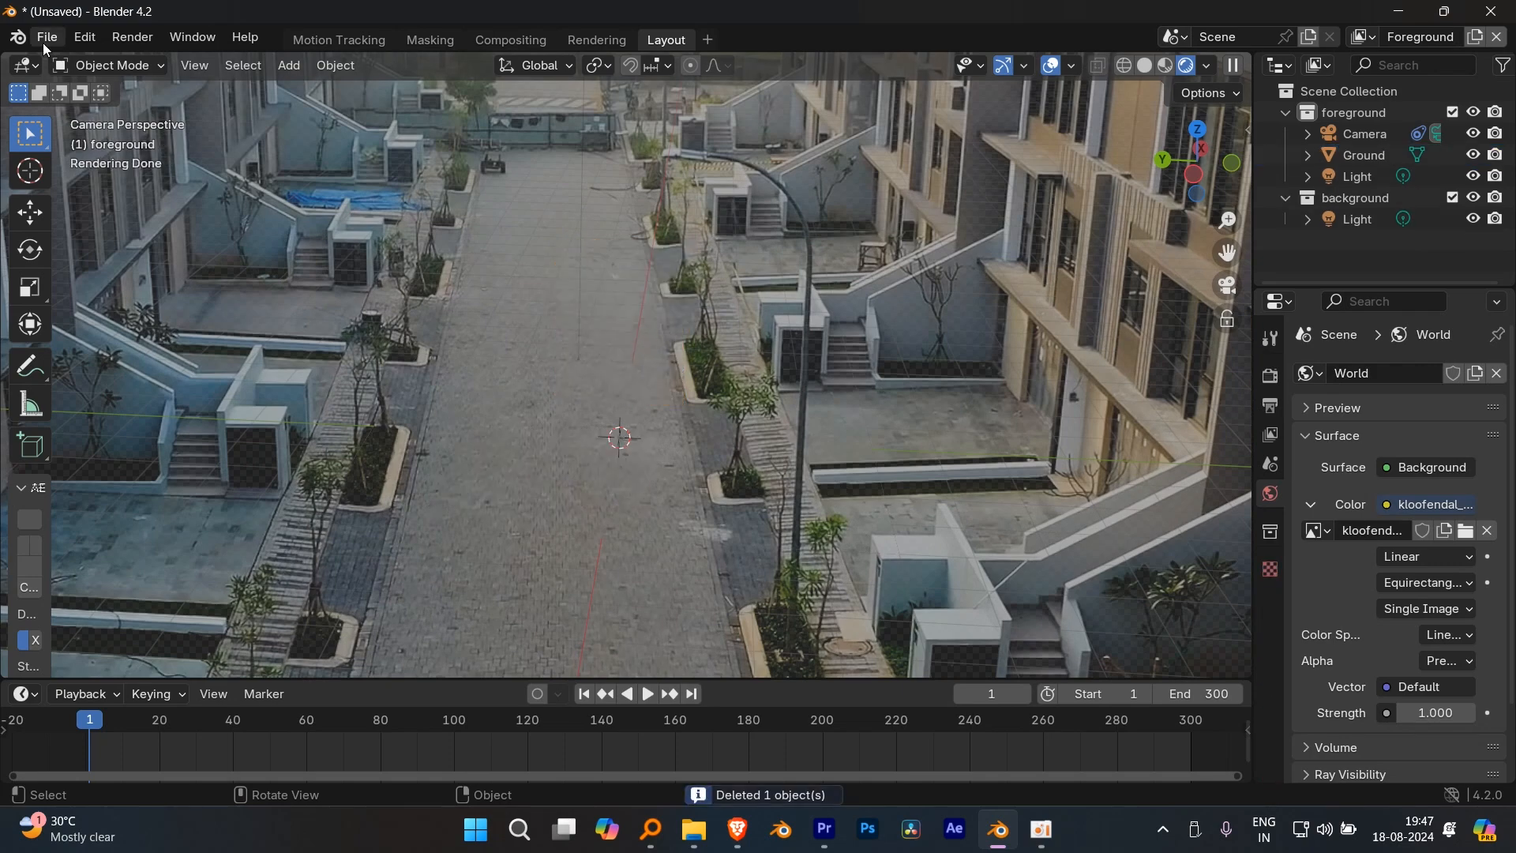
# - Switch to the browser and look through Sketchfab's downloadable car models
pyautogui.click(45, 38)
pyautogui.hotkey('alt', 'Tab')
pyautogui.hotkey('alt', 'Tab')
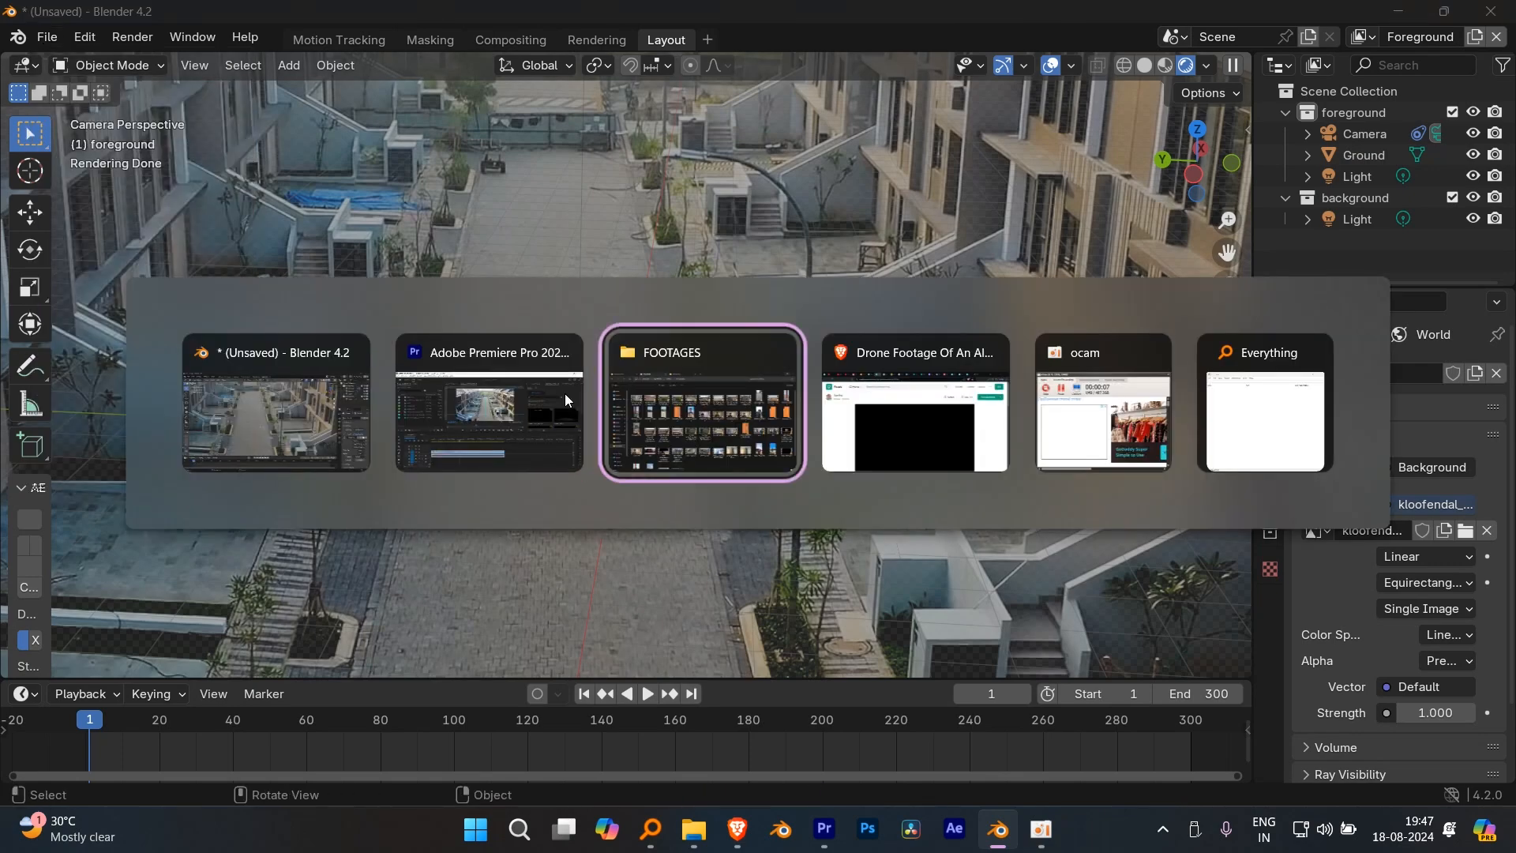
pyautogui.hotkey('alt', 'Tab')
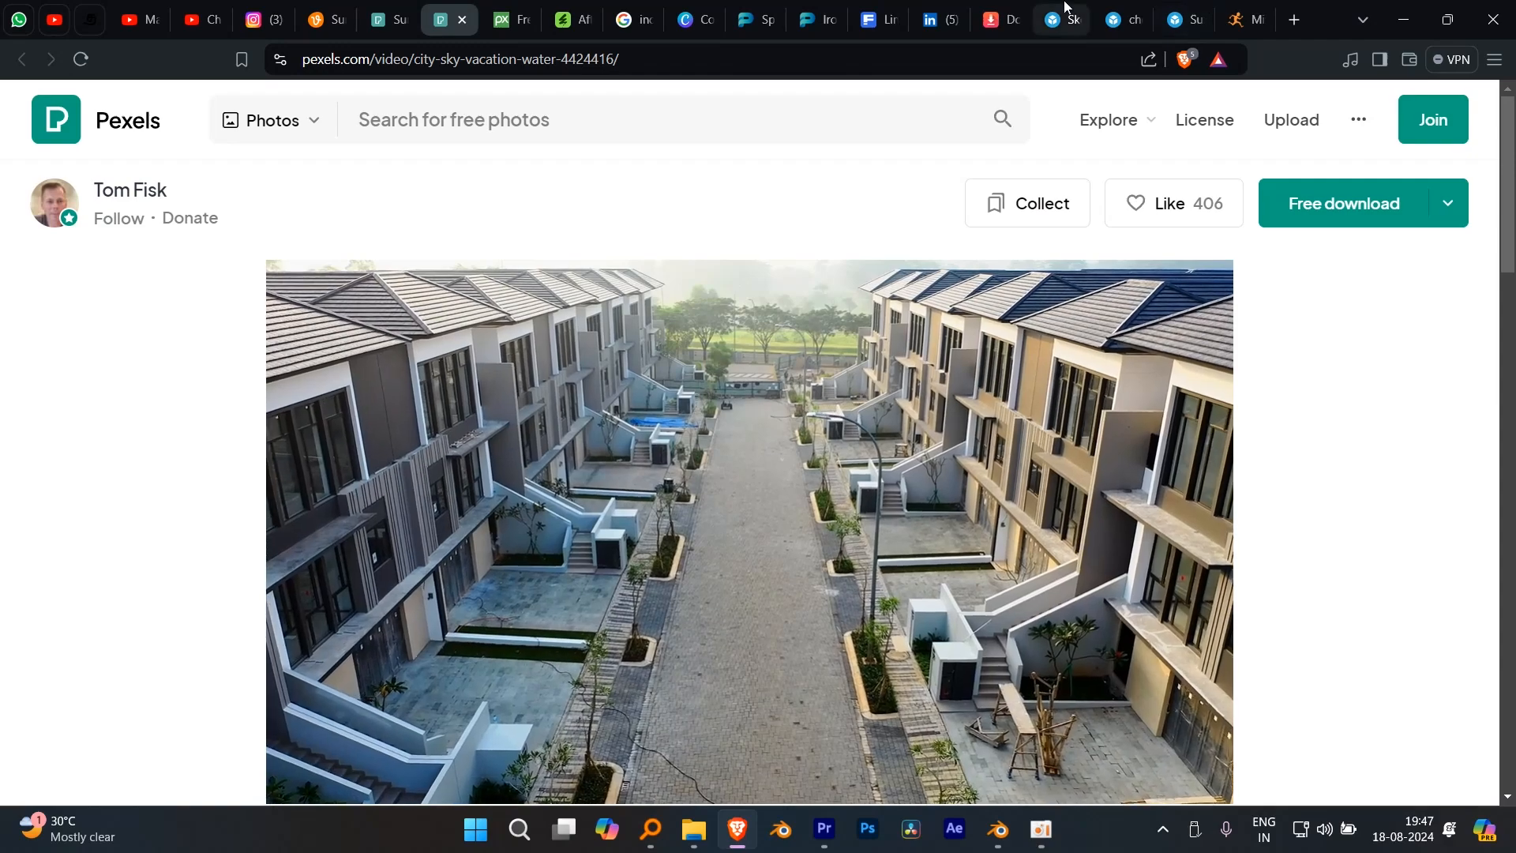
pyautogui.click(1054, 19)
pyautogui.scroll(-5, 1058, 225)
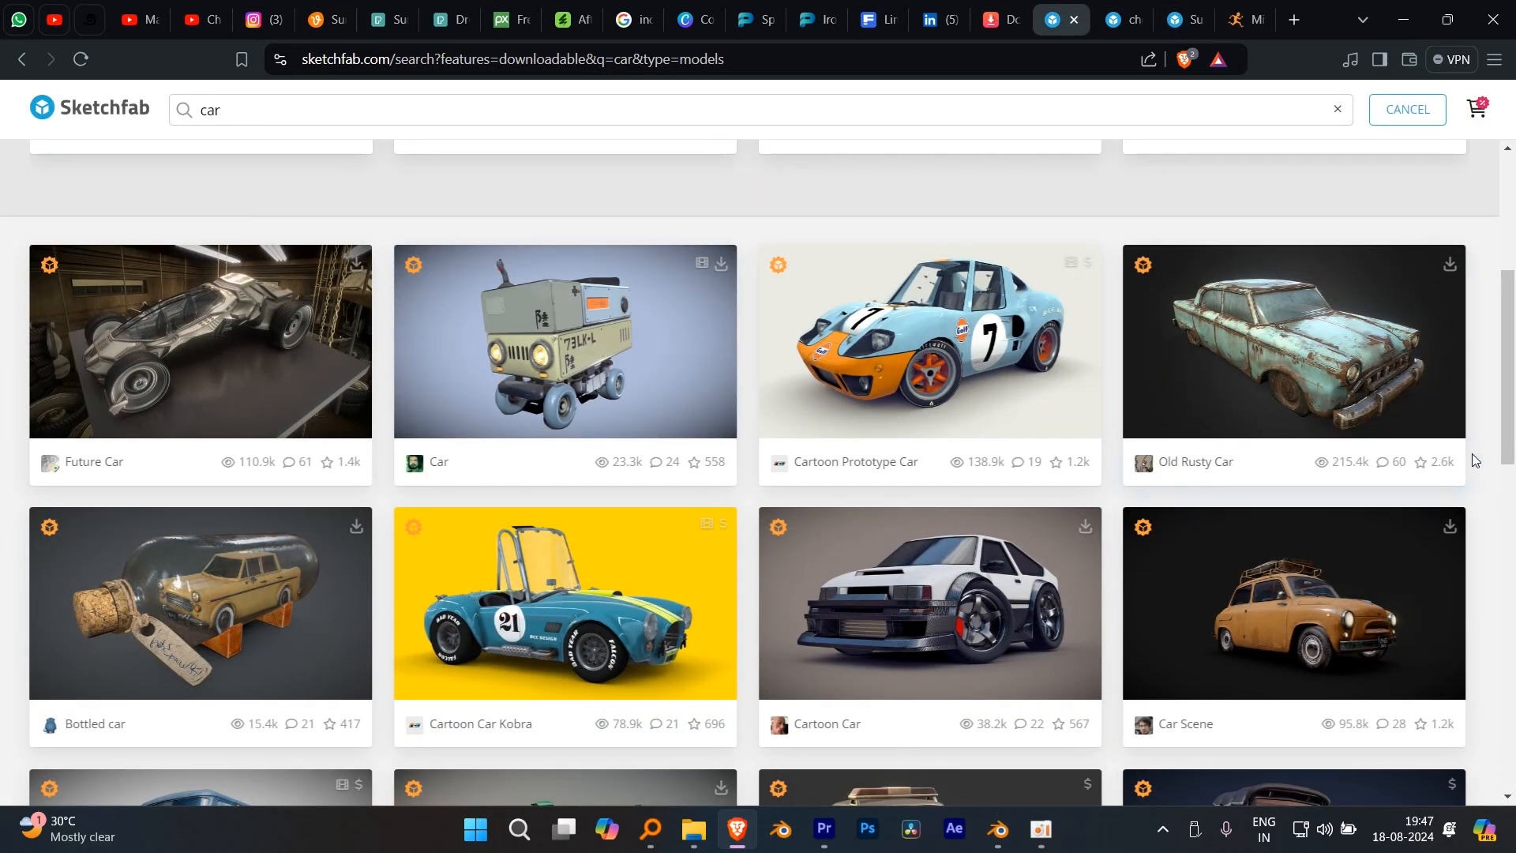
pyautogui.scroll(-6, 1473, 460)
pyautogui.scroll(-15, 1480, 460)
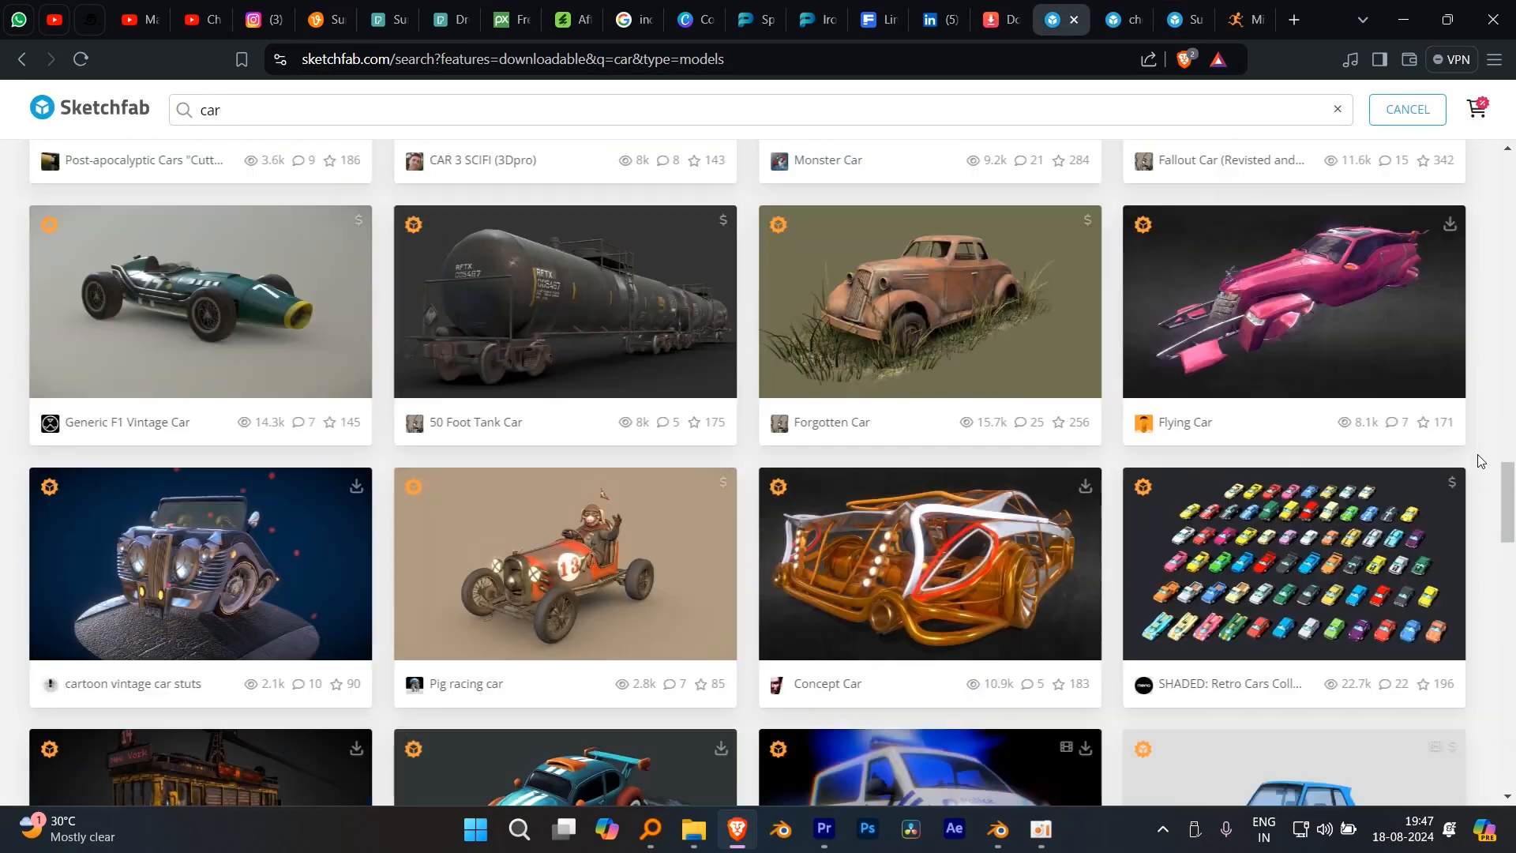
pyautogui.scroll(5, 1480, 460)
pyautogui.scroll(-20, 1480, 461)
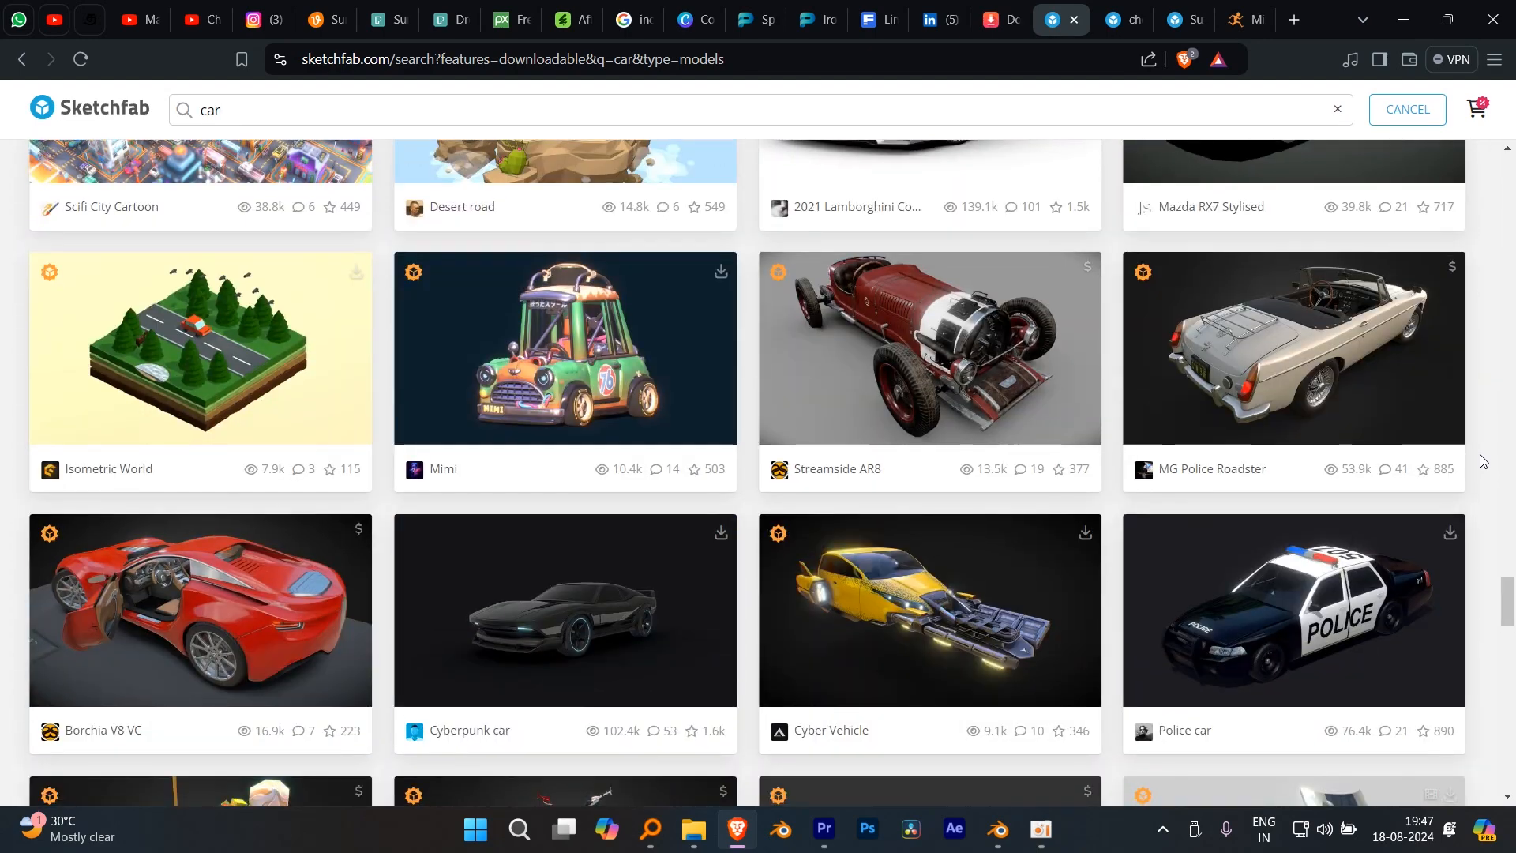
pyautogui.scroll(15, 1481, 460)
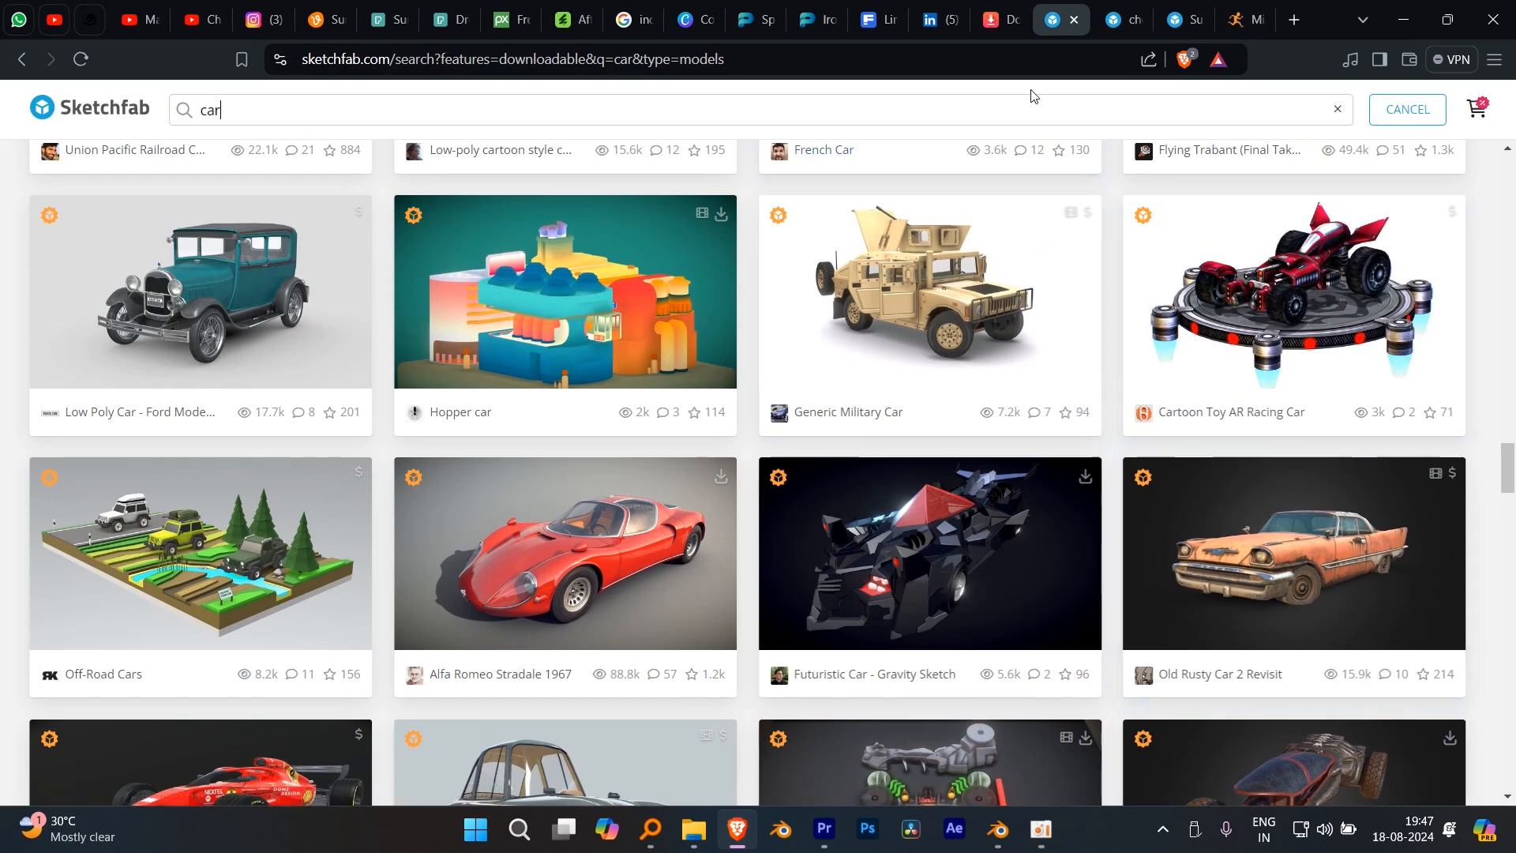
# - Compare the chevrolet camero car and Suzuki Esteem 1998 model pages, and orbit the chevrolet camero car preview
pyautogui.click(1121, 6)
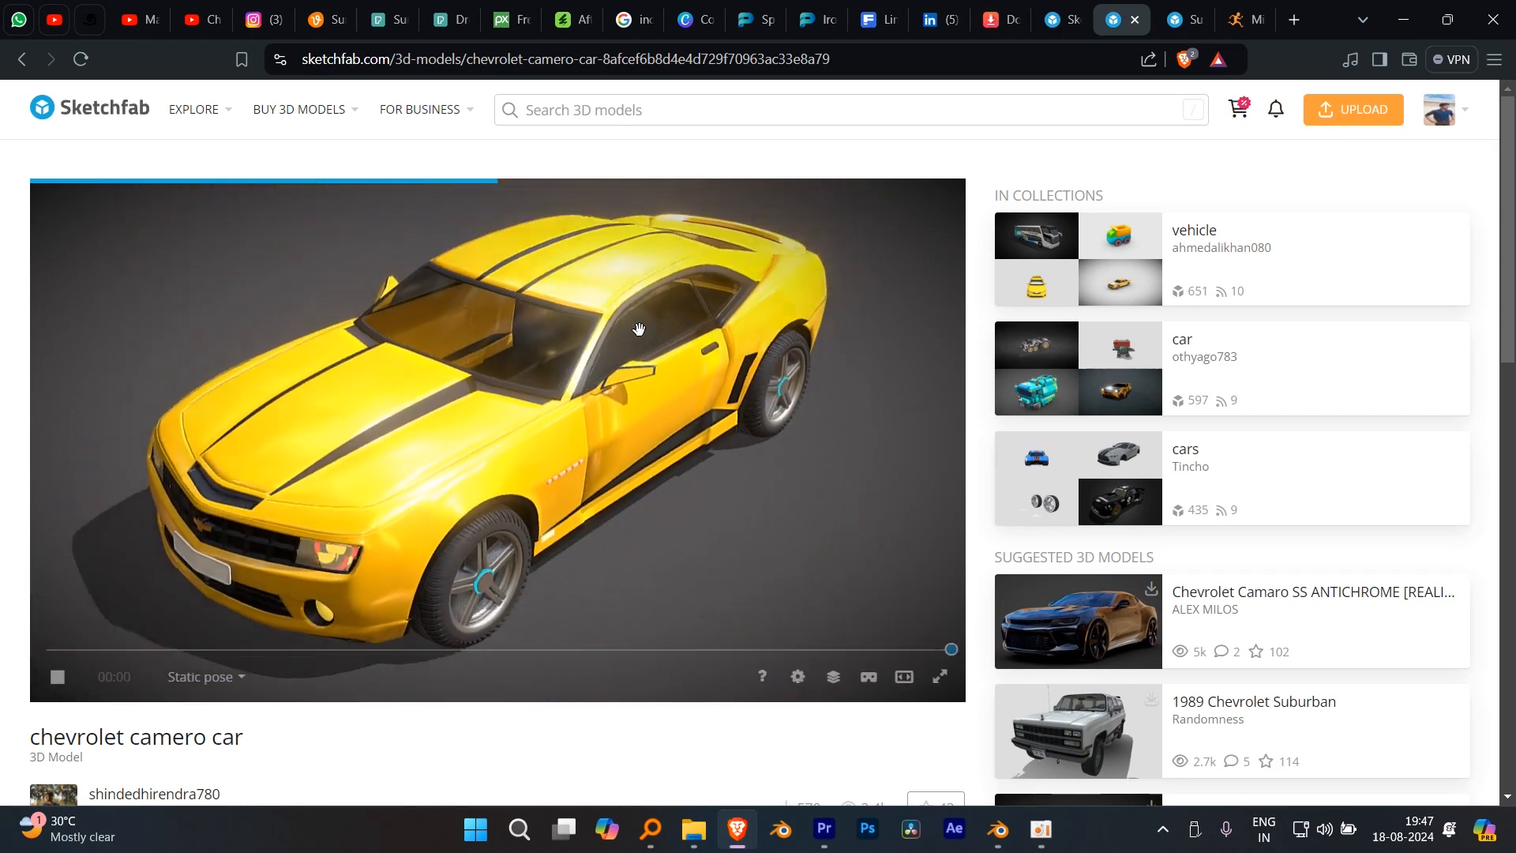
pyautogui.click(1160, 16)
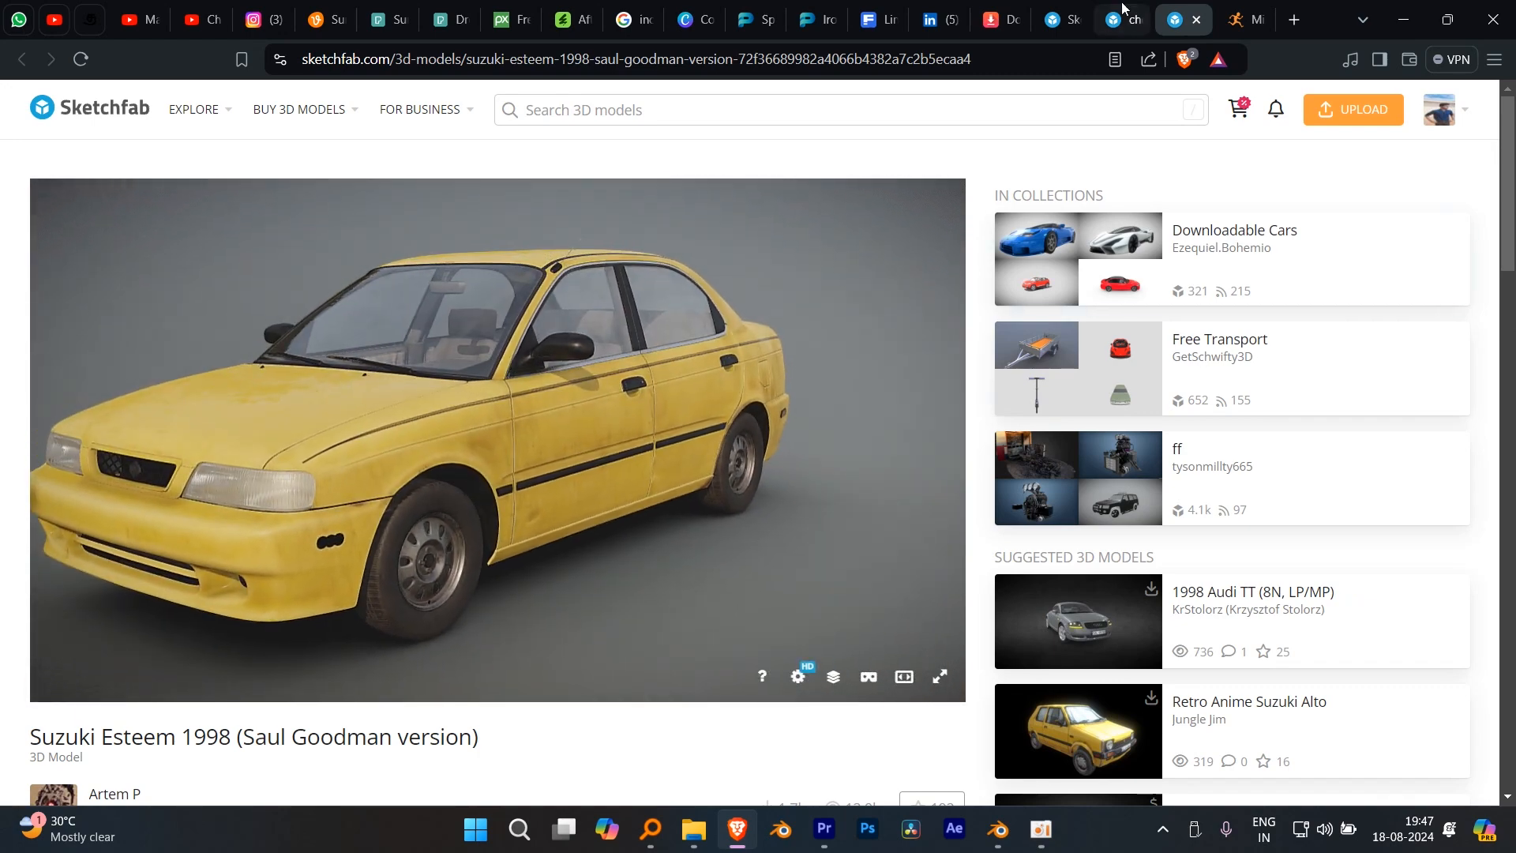
pyautogui.click(1123, 12)
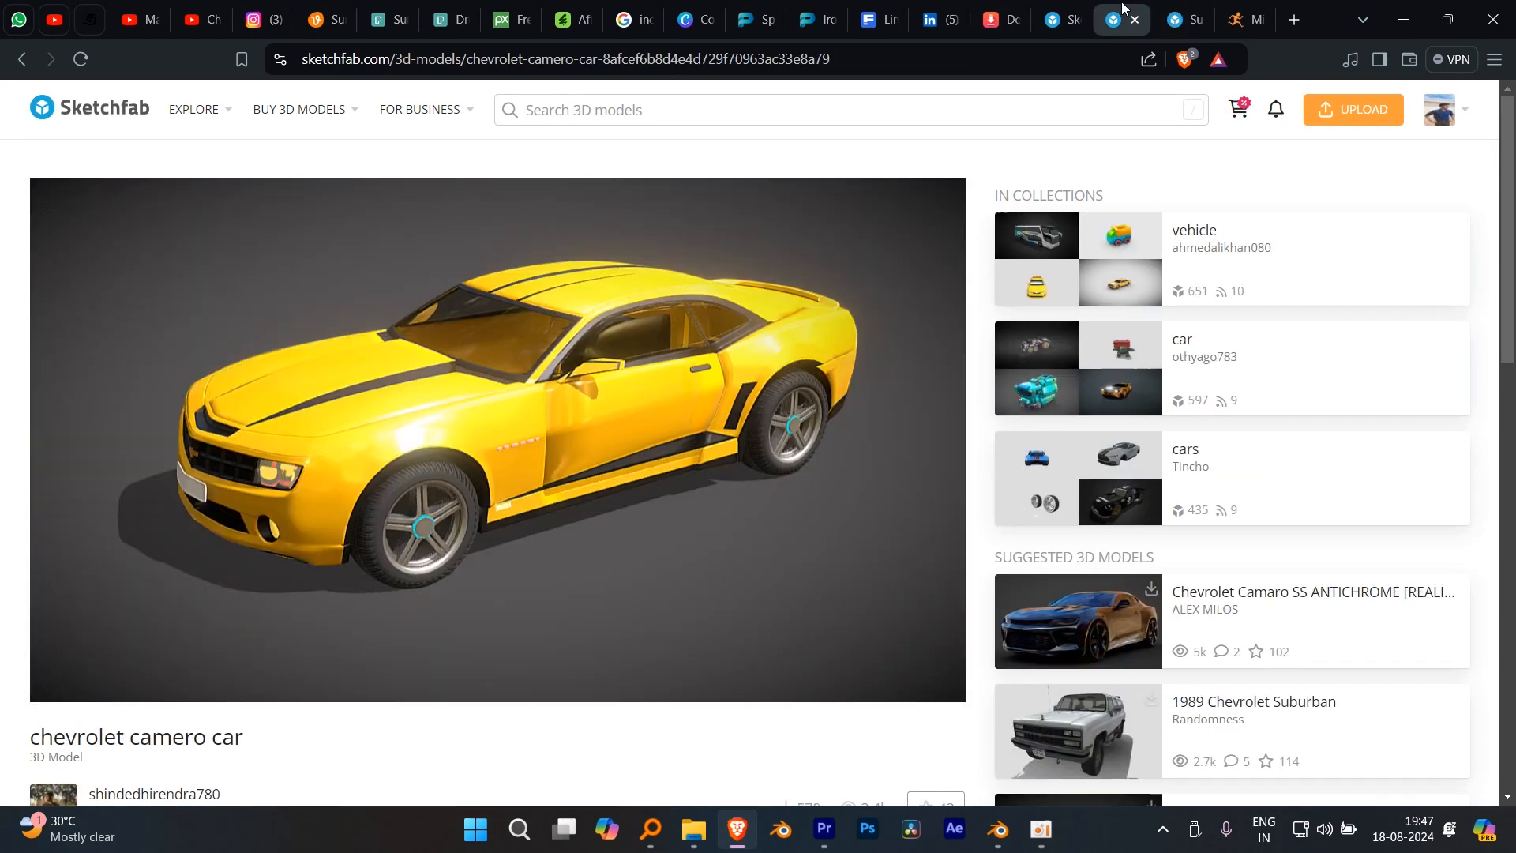
pyautogui.moveTo(348, 351); pyautogui.dragTo(644, 376)
# - Return to Blender and import the glTF car model from the chevrolet_camero_car folder
pyautogui.hotkey('alt', 'Tab')
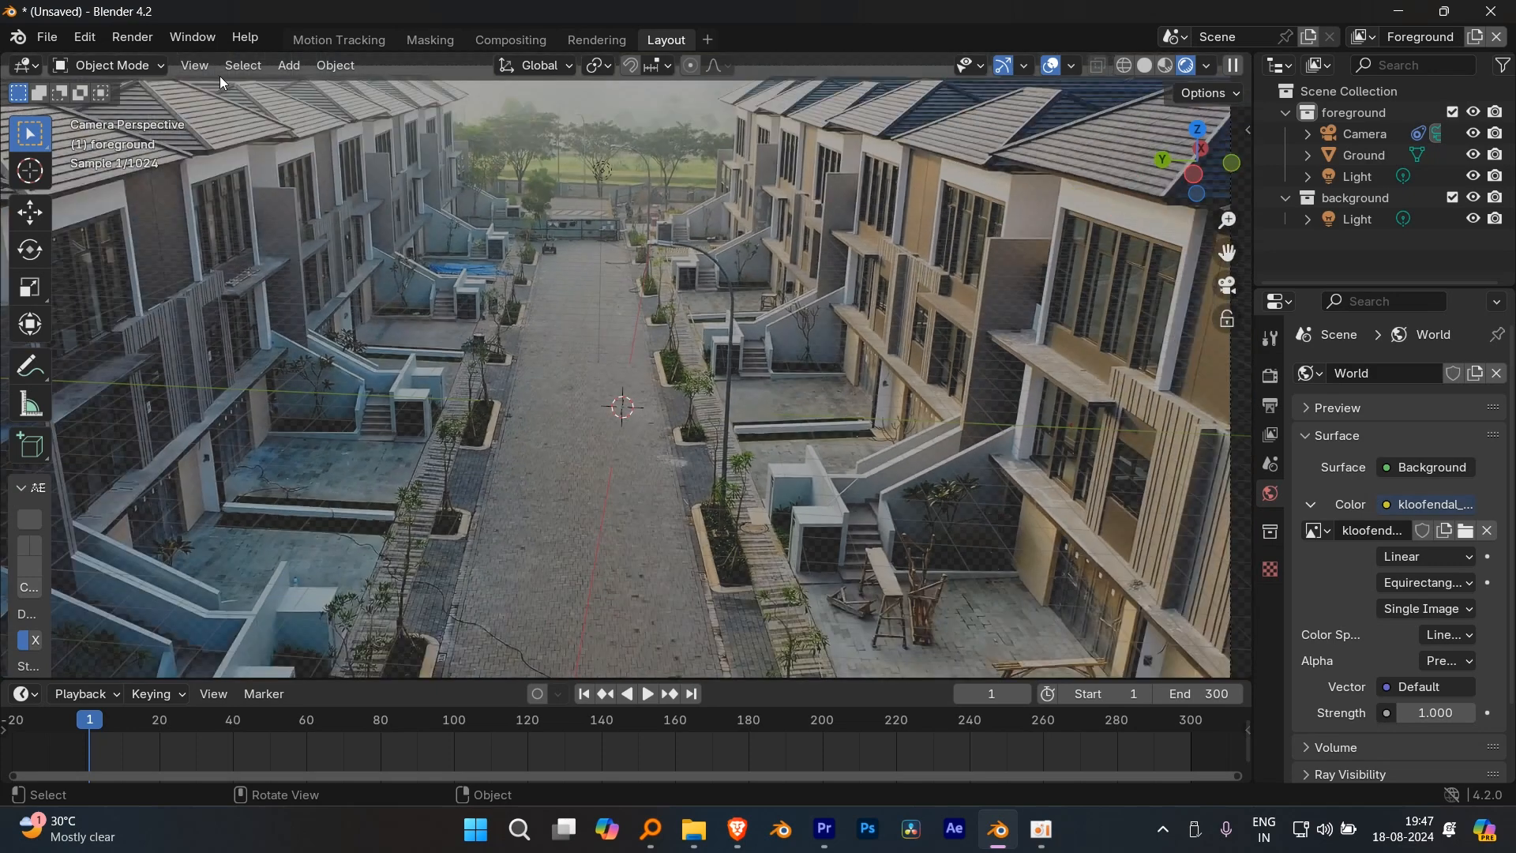
pyautogui.click(41, 41)
pyautogui.moveTo(105, 338)
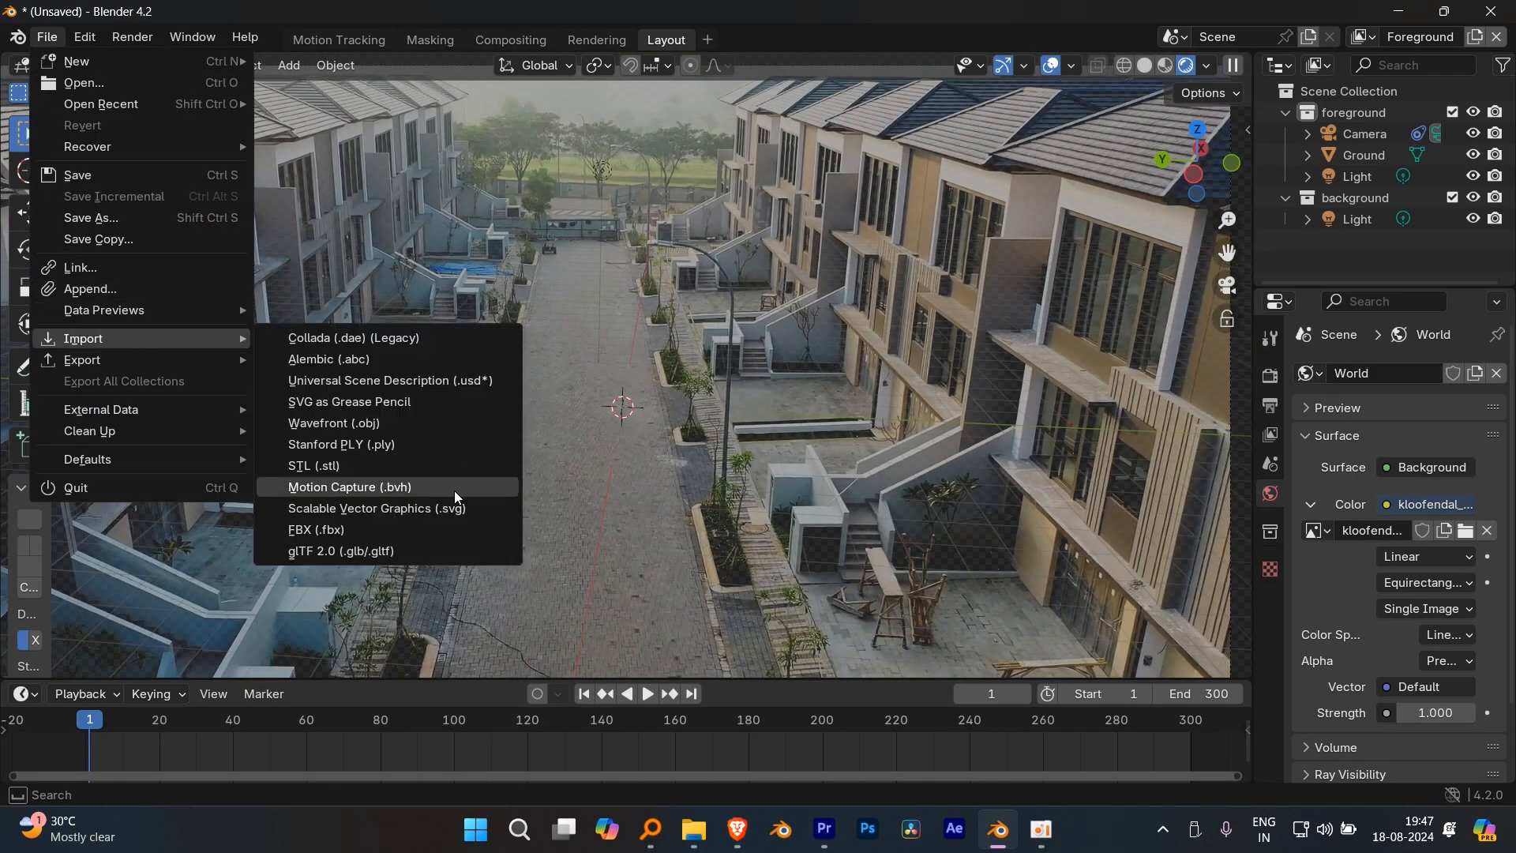
pyautogui.click(457, 550)
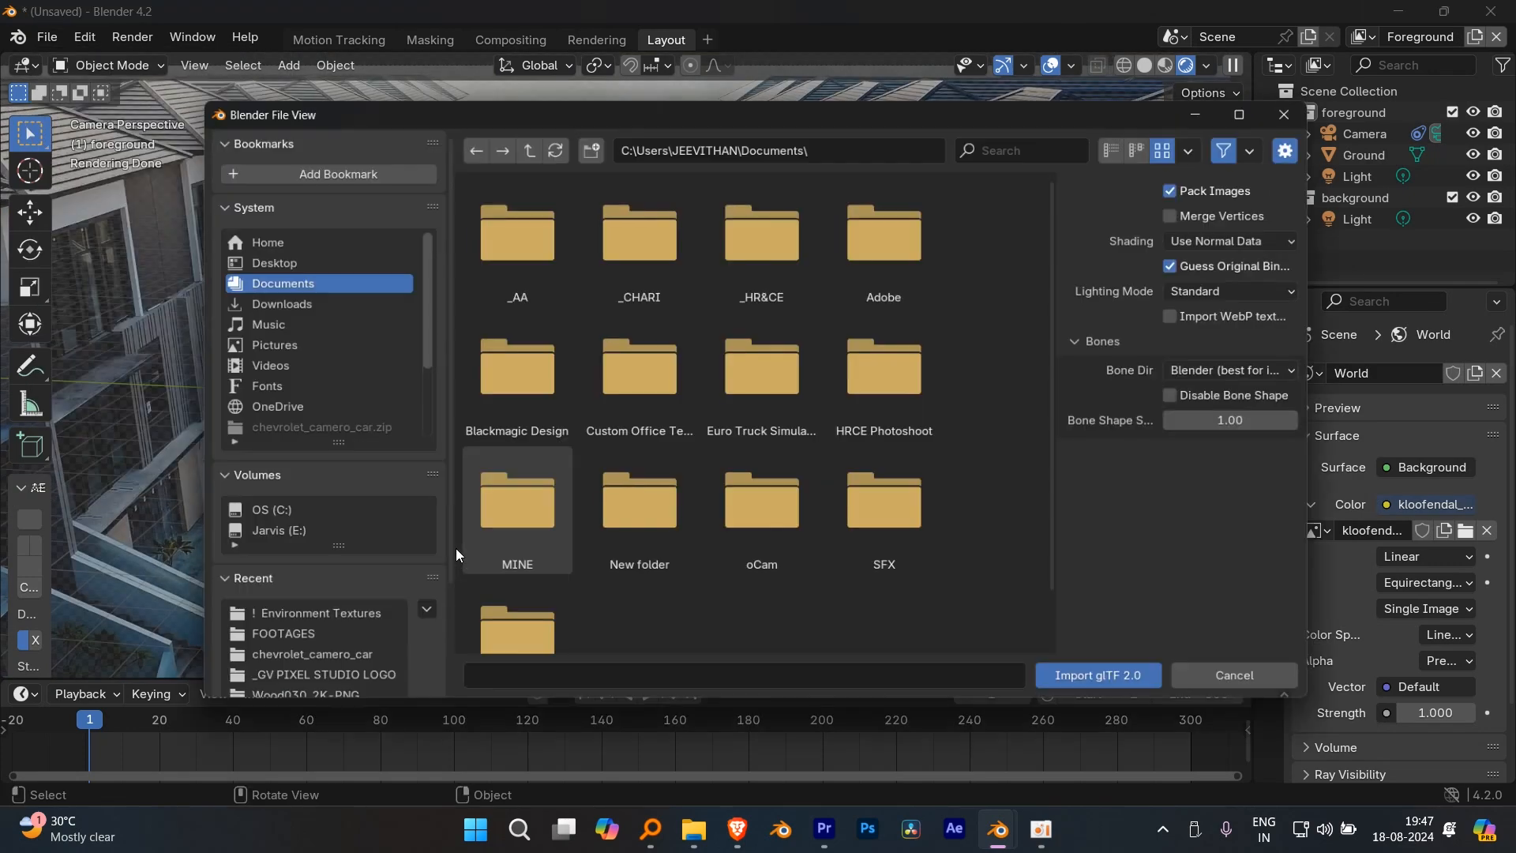
pyautogui.scroll(-3, 320, 641)
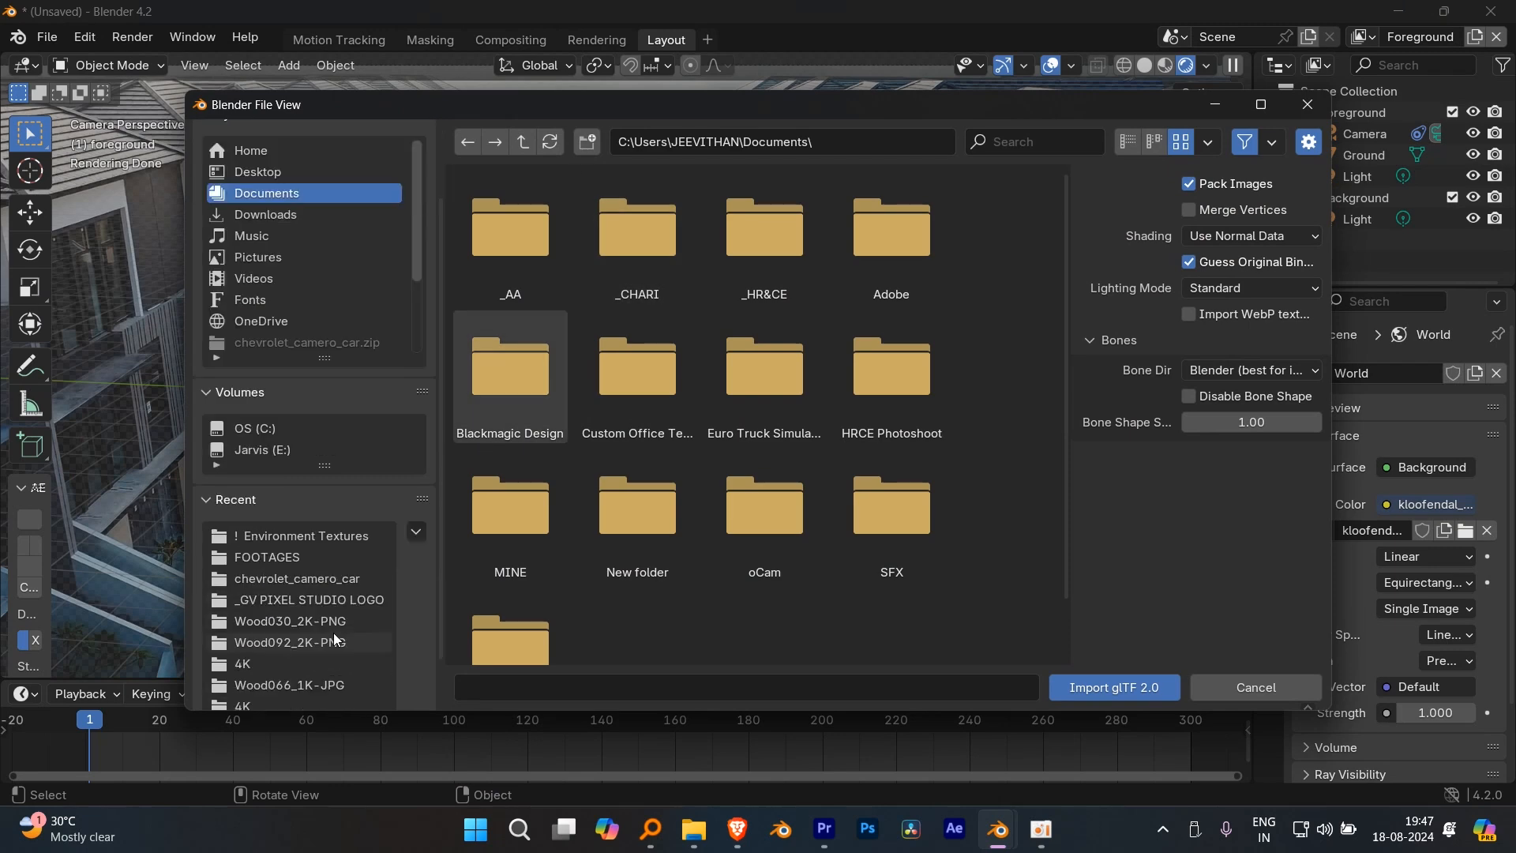
pyautogui.click(334, 581)
pyautogui.doubleClick(514, 237)
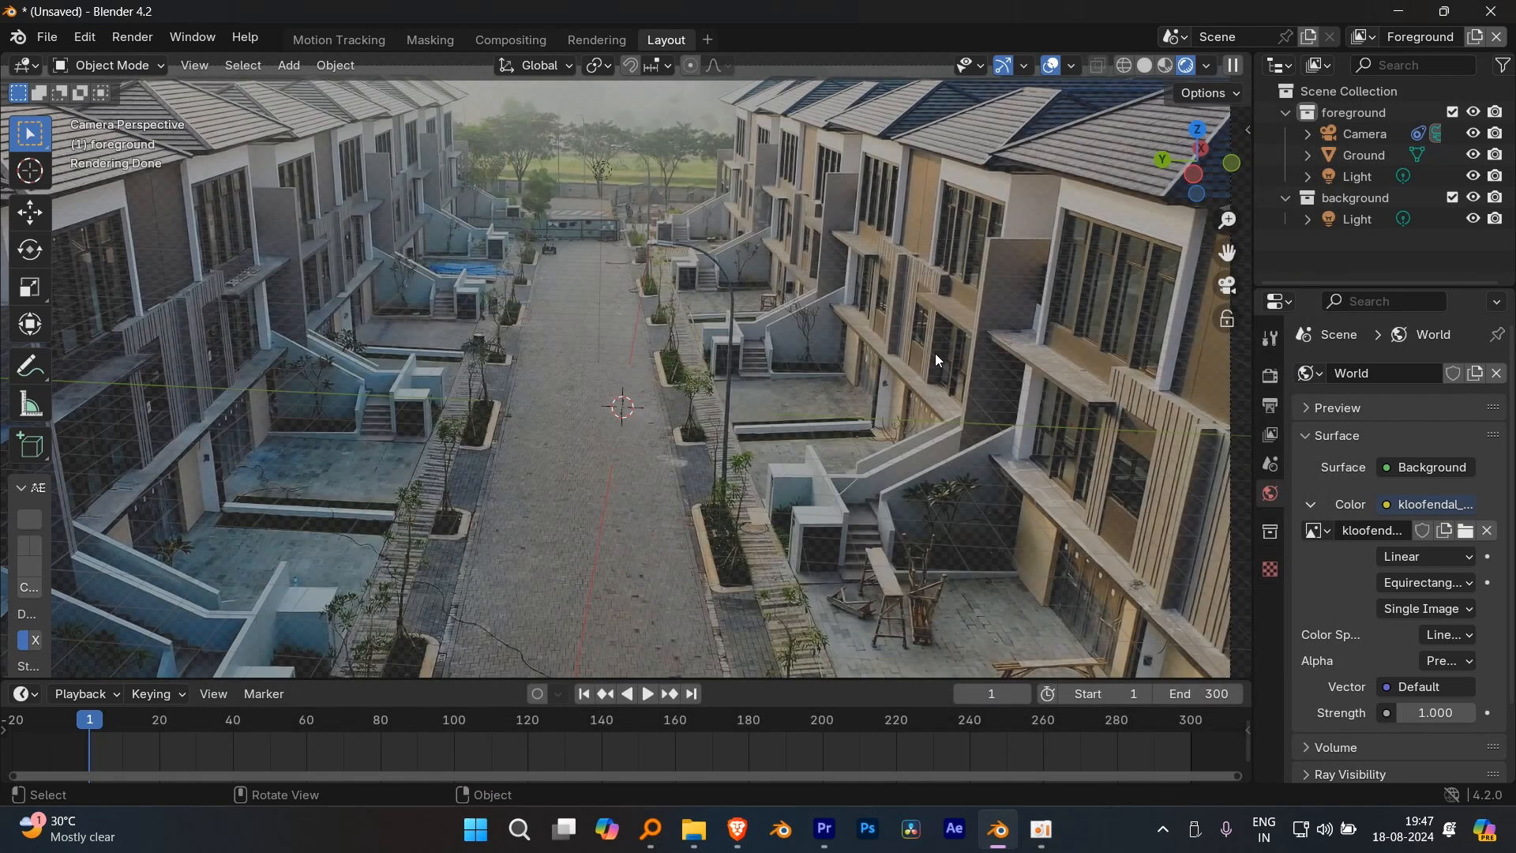
# - Raise the imported car about 0.2 m along the Z axis in front view, bringing its wheels up to ground level
pyautogui.scroll(5, 926, 353)
pyautogui.keyDown('shift'); pyautogui.moveTo(848, 451); pyautogui.dragTo(784, 411, button='middle'); pyautogui.keyUp('shift')
pyautogui.scroll(5, 884, 372)
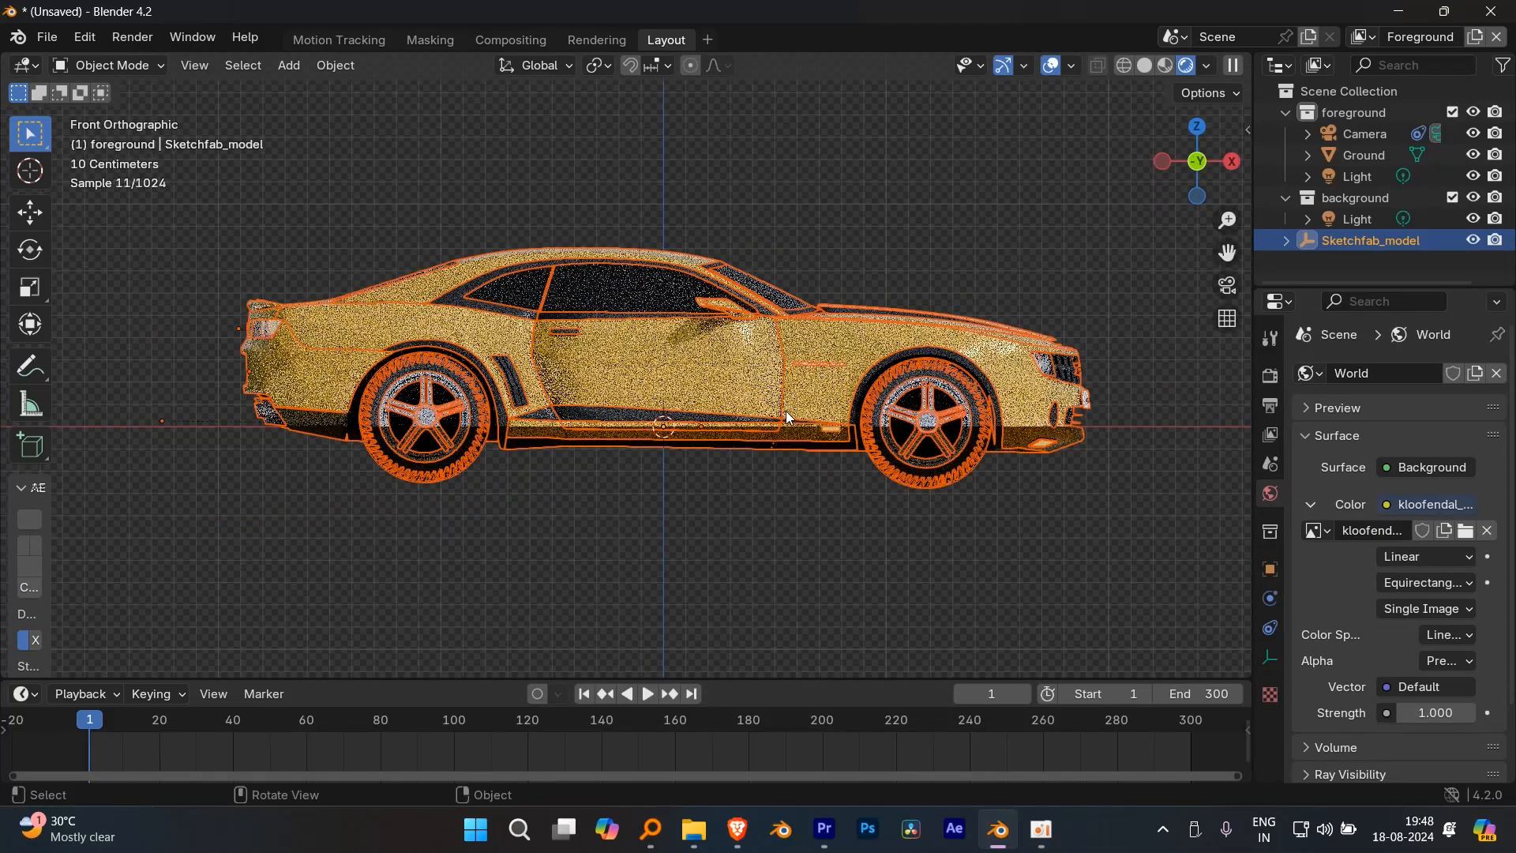
pyautogui.press('g')
pyautogui.press('z')
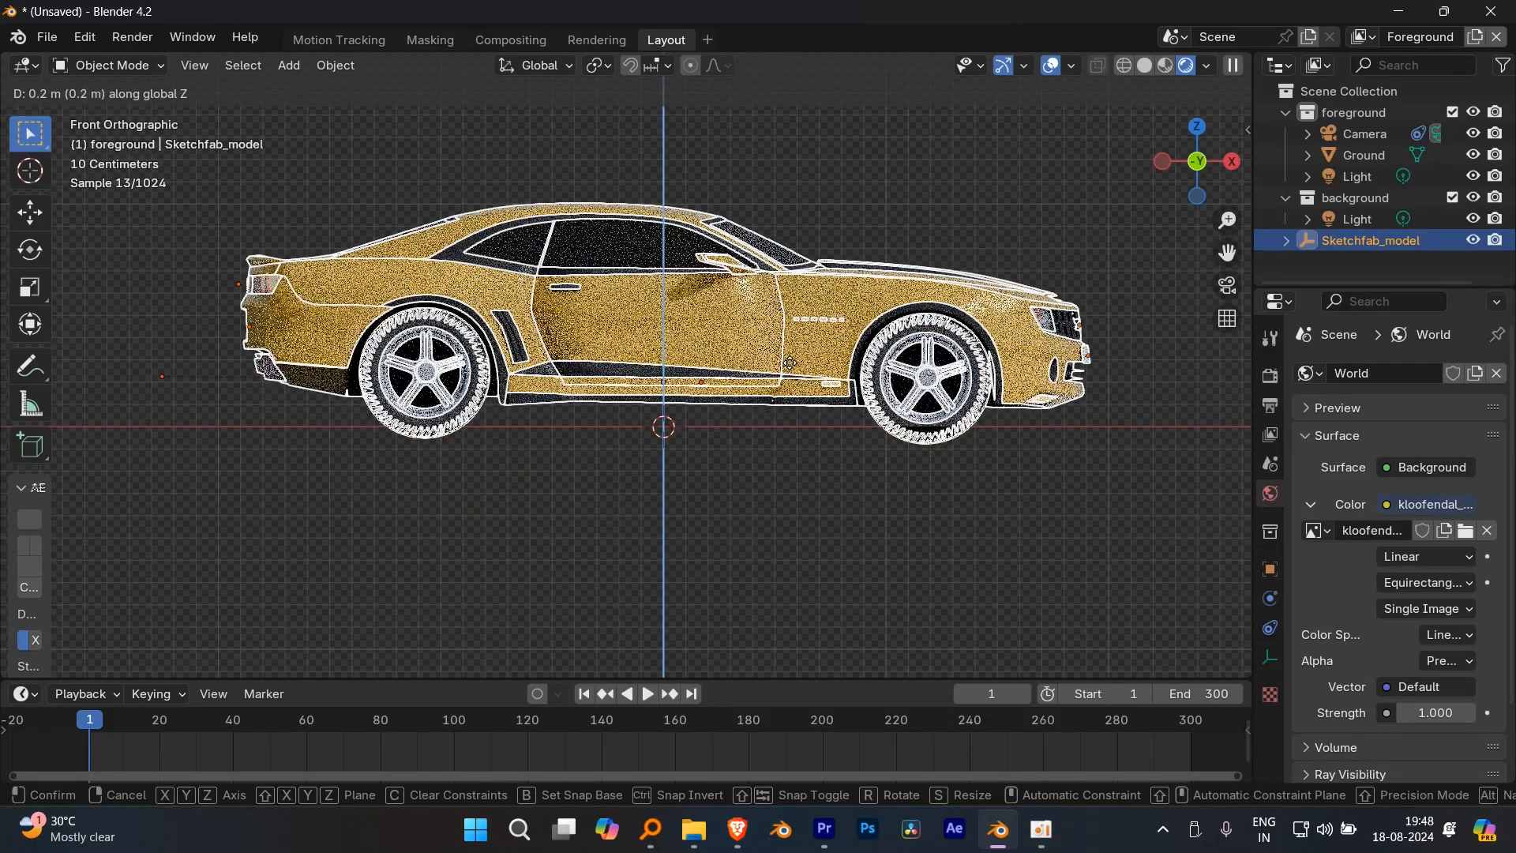
pyautogui.click(788, 354)
# - Fine-tune the car's height at the tyres, lowering it about 0.035 m and raising it about 0.014 m along Z to meet the ground
pyautogui.moveTo(876, 381); pyautogui.dragTo(727, 439, button='middle')
pyautogui.scroll(3, 756, 404)
pyautogui.keyDown('shift'); pyautogui.moveTo(727, 439); pyautogui.dragTo(778, 432, button='middle'); pyautogui.keyUp('shift')
pyautogui.scroll(2, 753, 399)
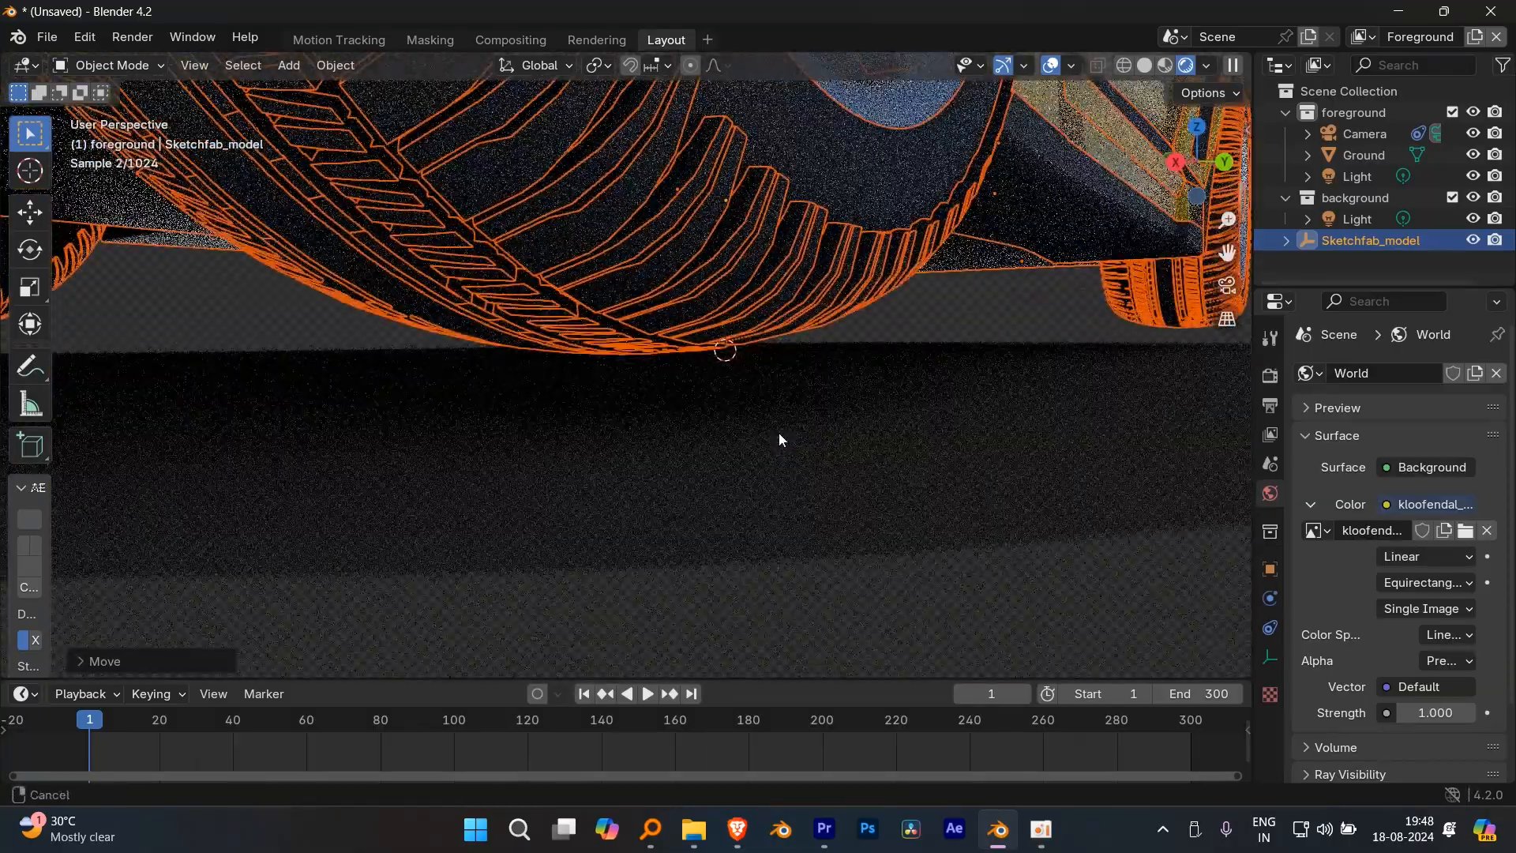
pyautogui.press('g')
pyautogui.press('z')
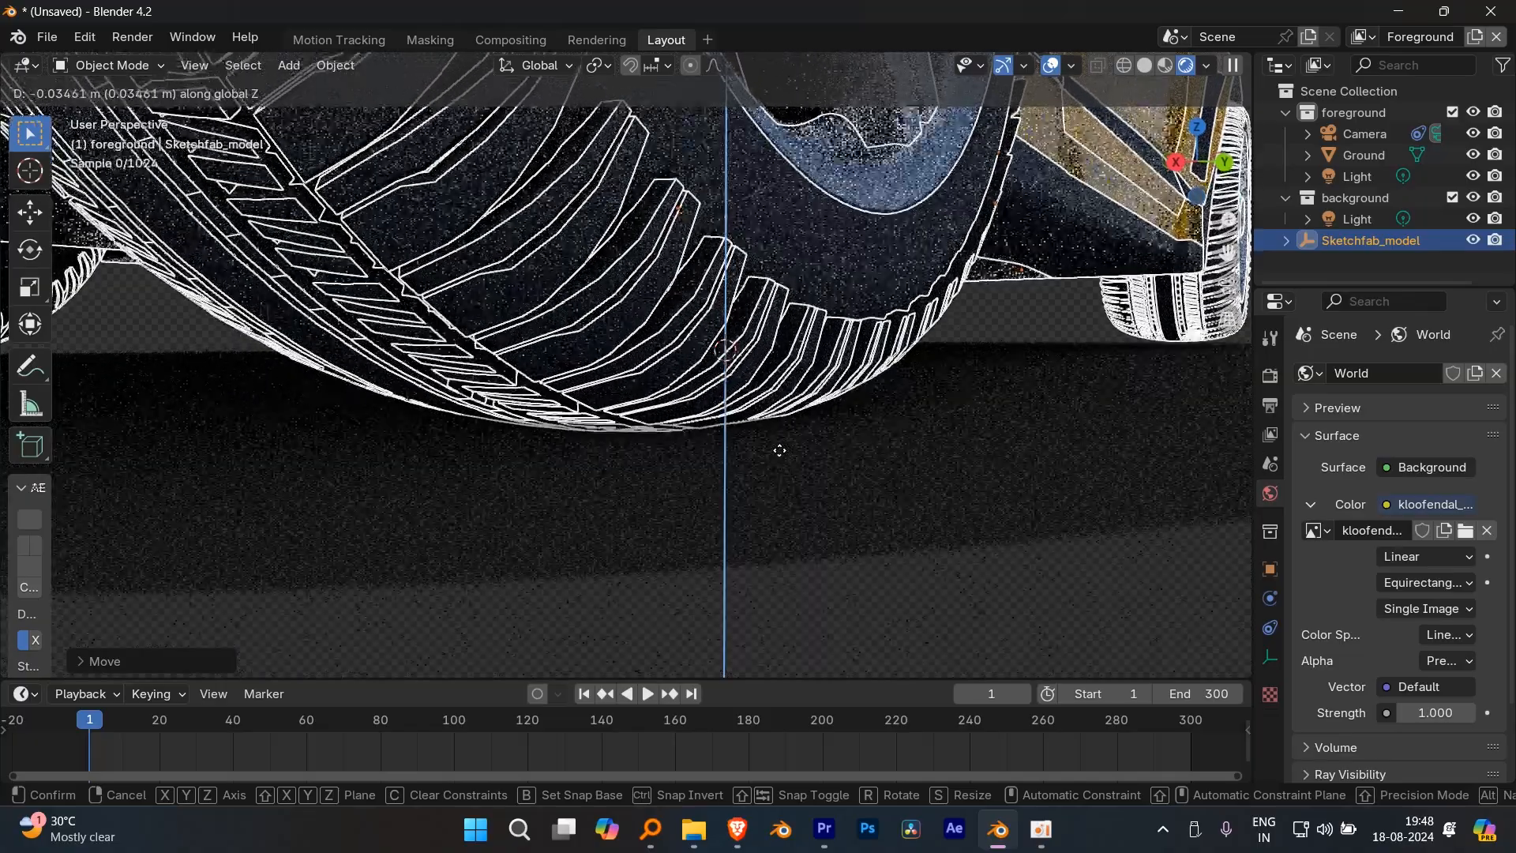
pyautogui.click(779, 454)
pyautogui.moveTo(779, 454)
pyautogui.mouseDown(button='middle')
pyautogui.moveTo(763, 456)
pyautogui.moveTo(774, 431)
pyautogui.mouseUp(button='middle')
pyautogui.press('g')
pyautogui.press('z')
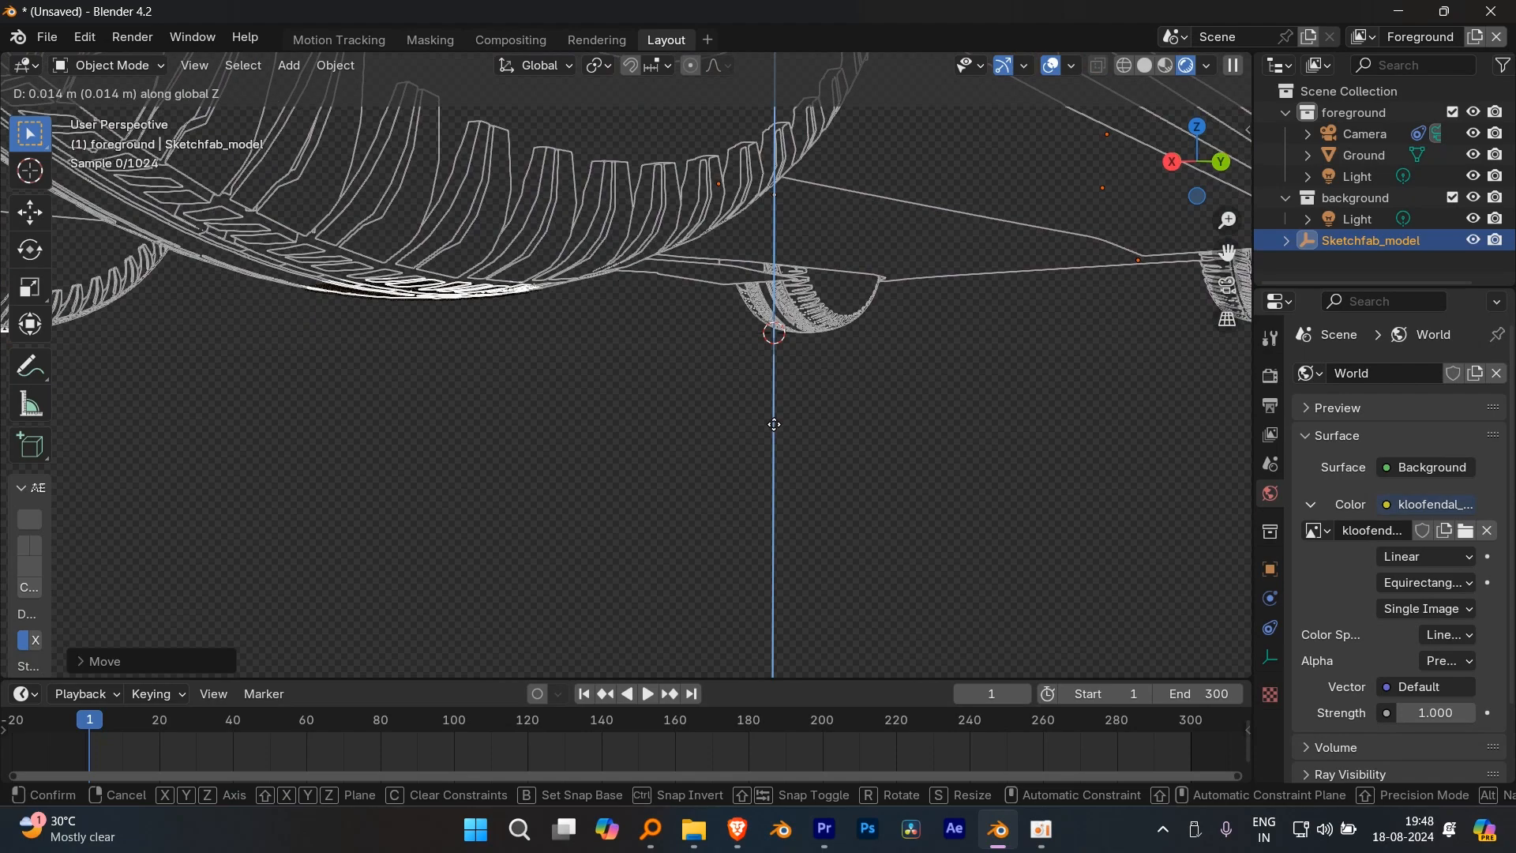
pyautogui.click(773, 423)
# - Return to the camera view and rotate the car around the global Z axis so its front faces the camera
pyautogui.scroll(-3, 514, 421)
pyautogui.press('KP_0')
pyautogui.scroll(-8, 576, 357)
pyautogui.scroll(5, 570, 358)
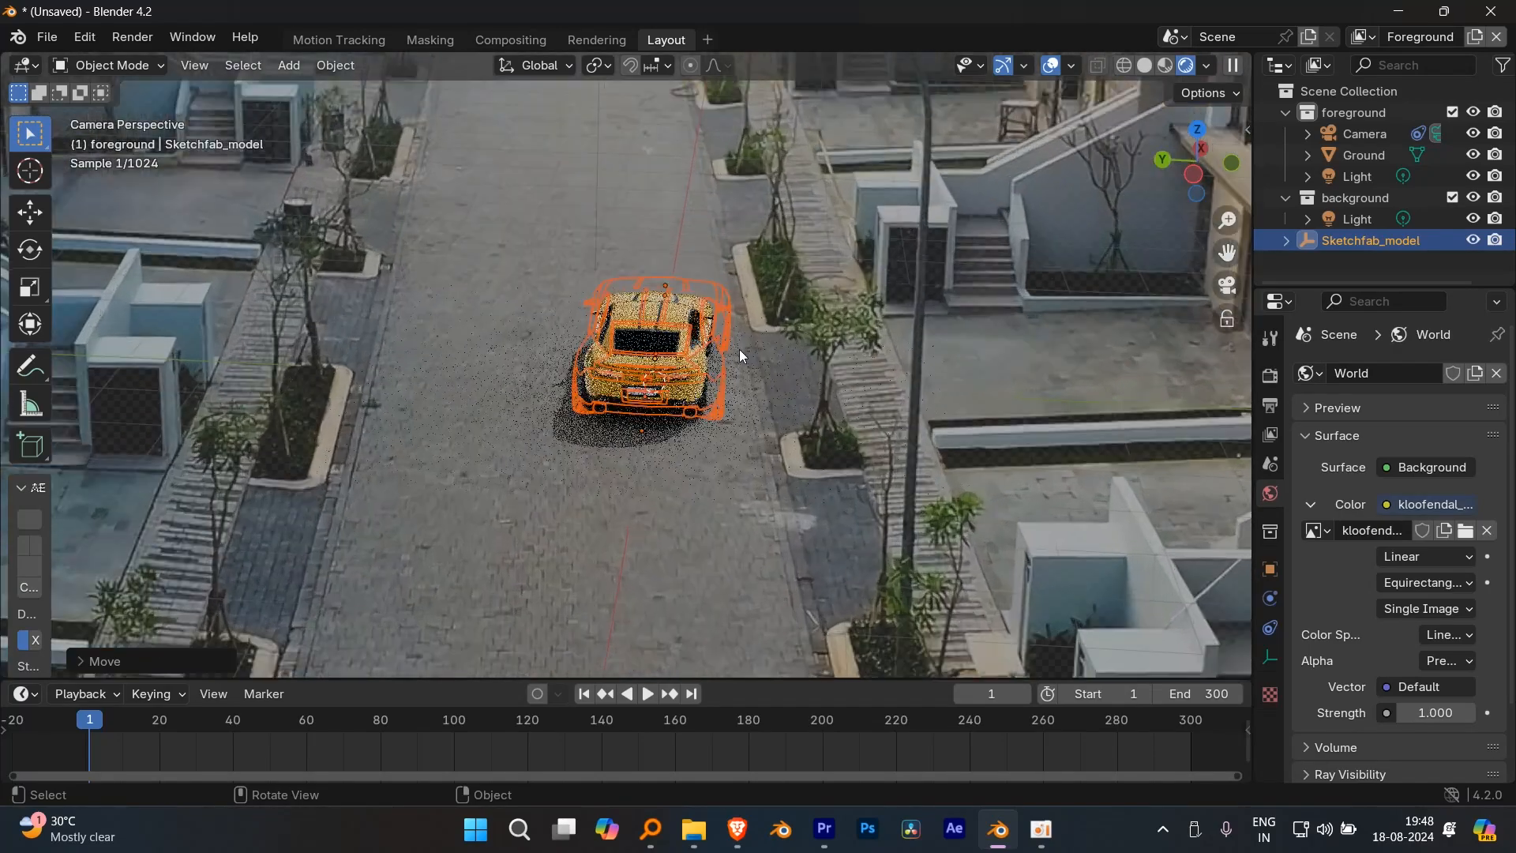
pyautogui.scroll(-3, 869, 382)
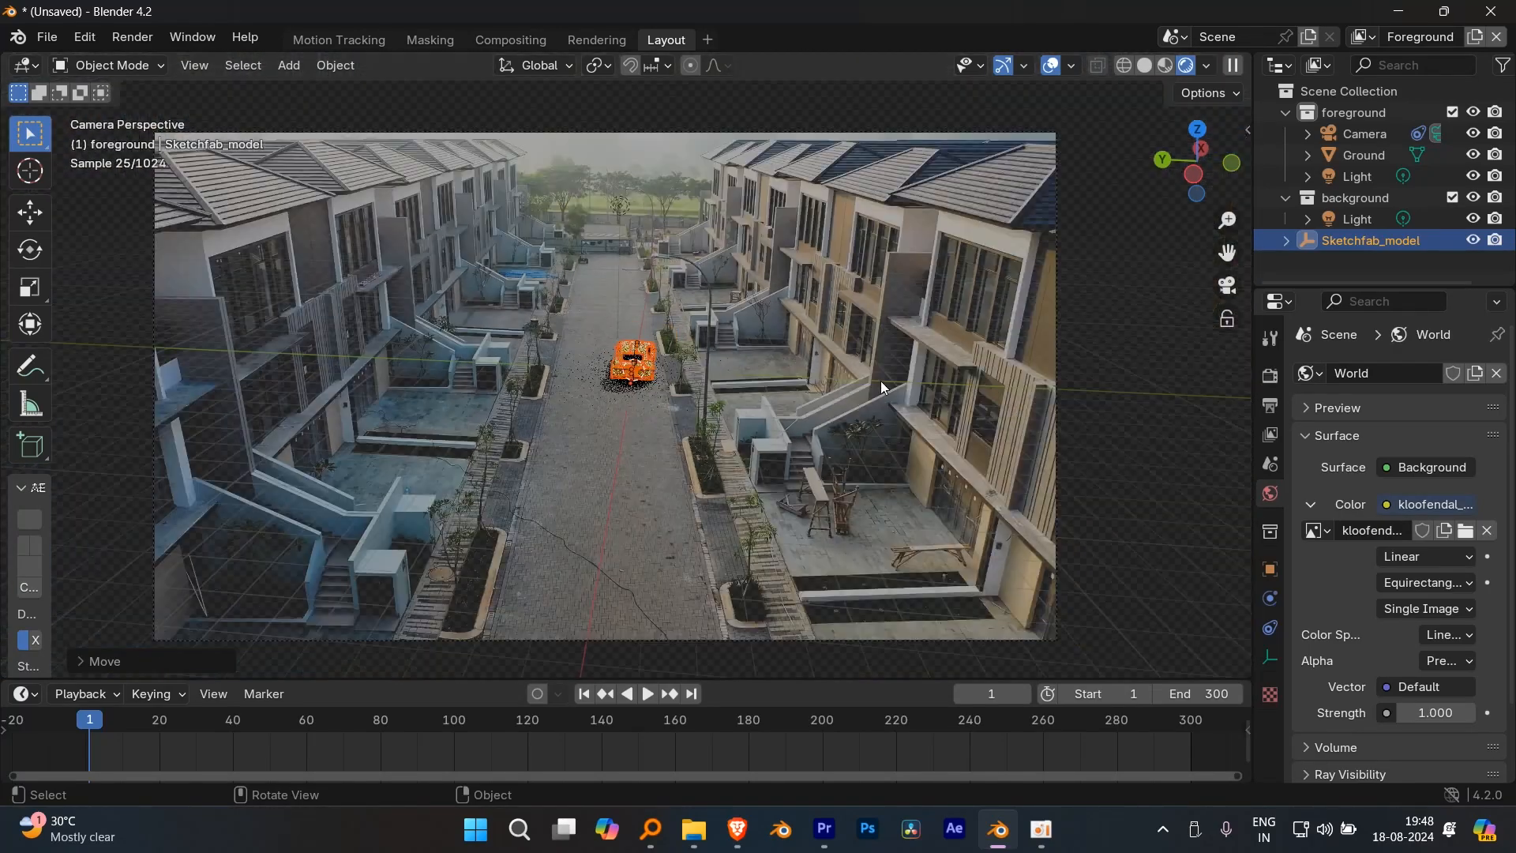
pyautogui.scroll(5, 879, 396)
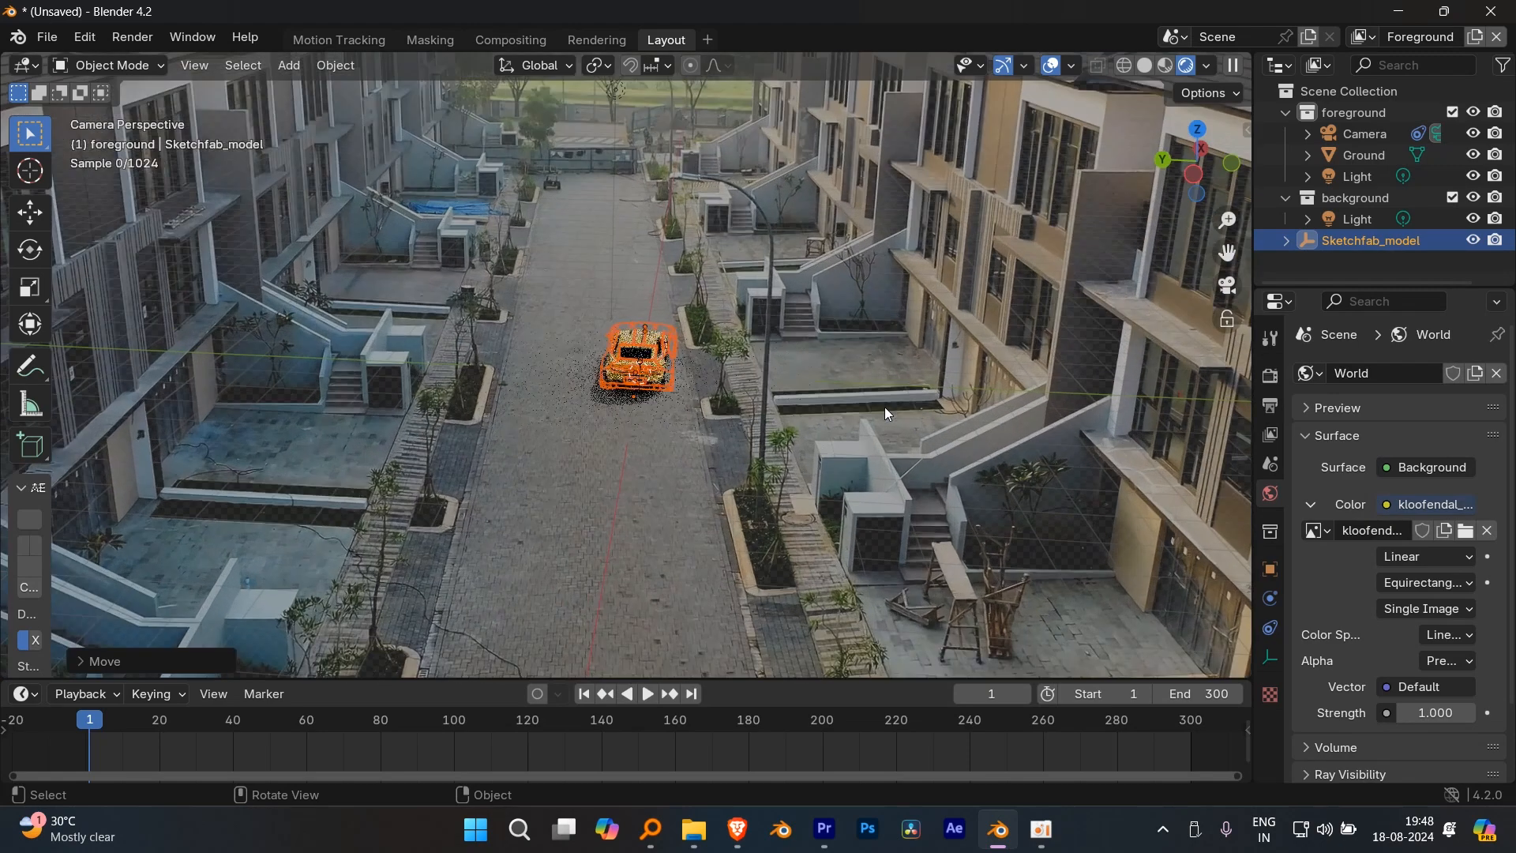
pyautogui.press('r')
pyautogui.press('z')
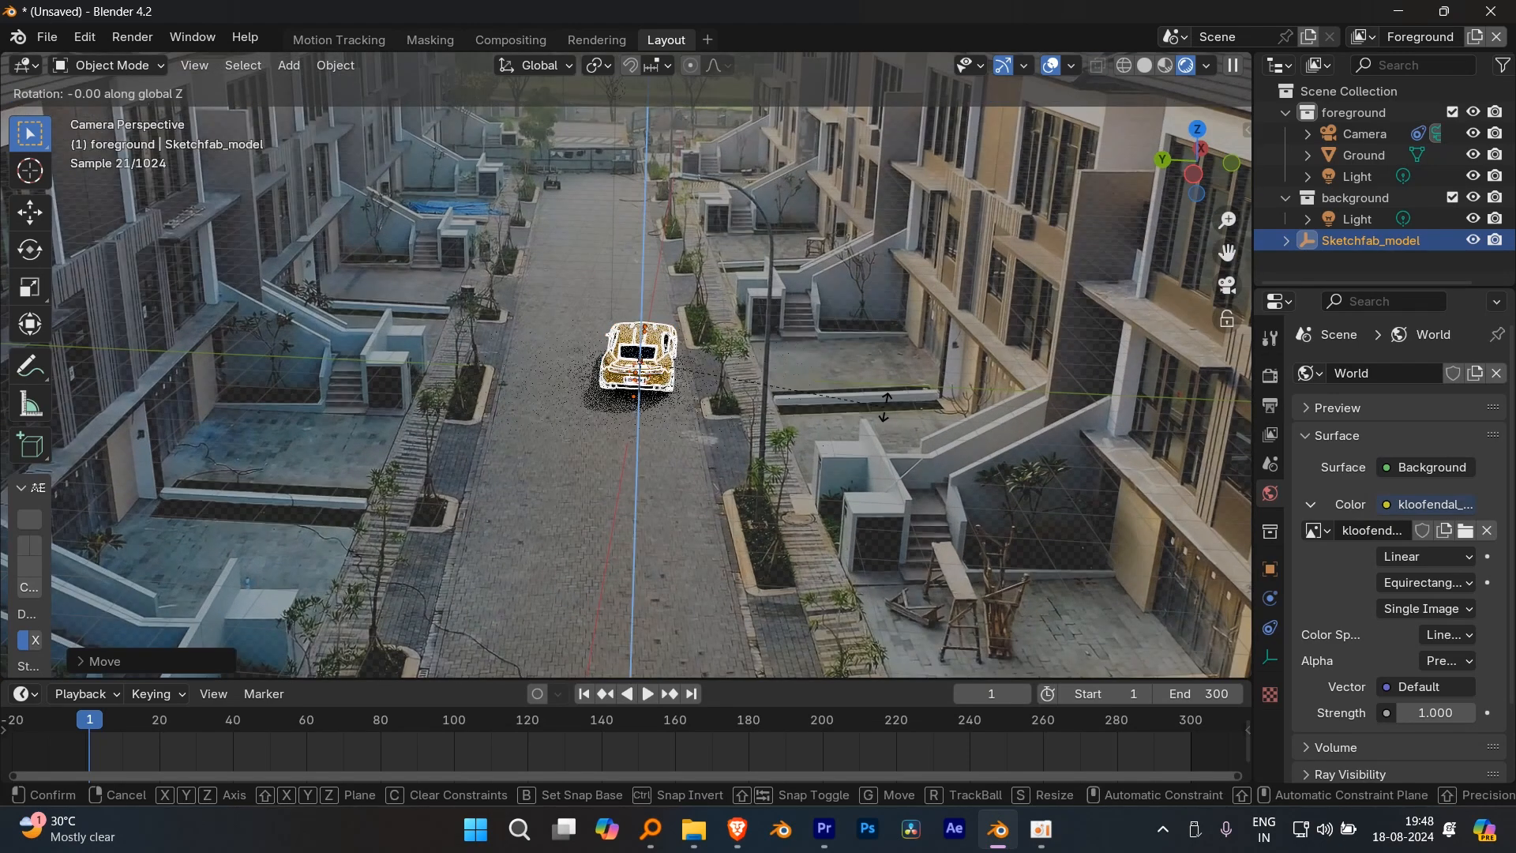
pyautogui.press('Return')
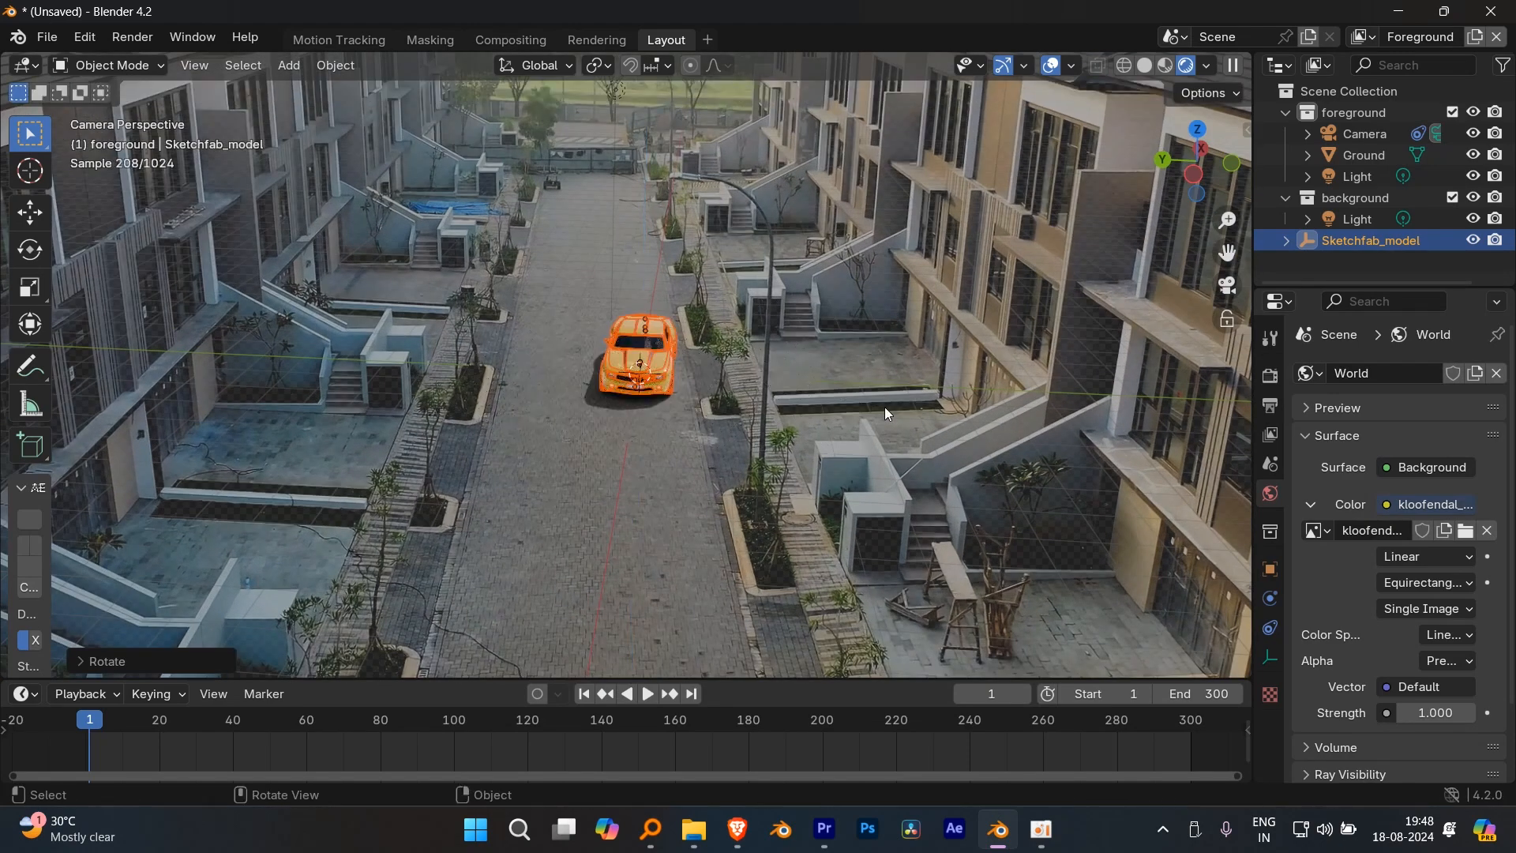
pyautogui.scroll(-3, 885, 405)
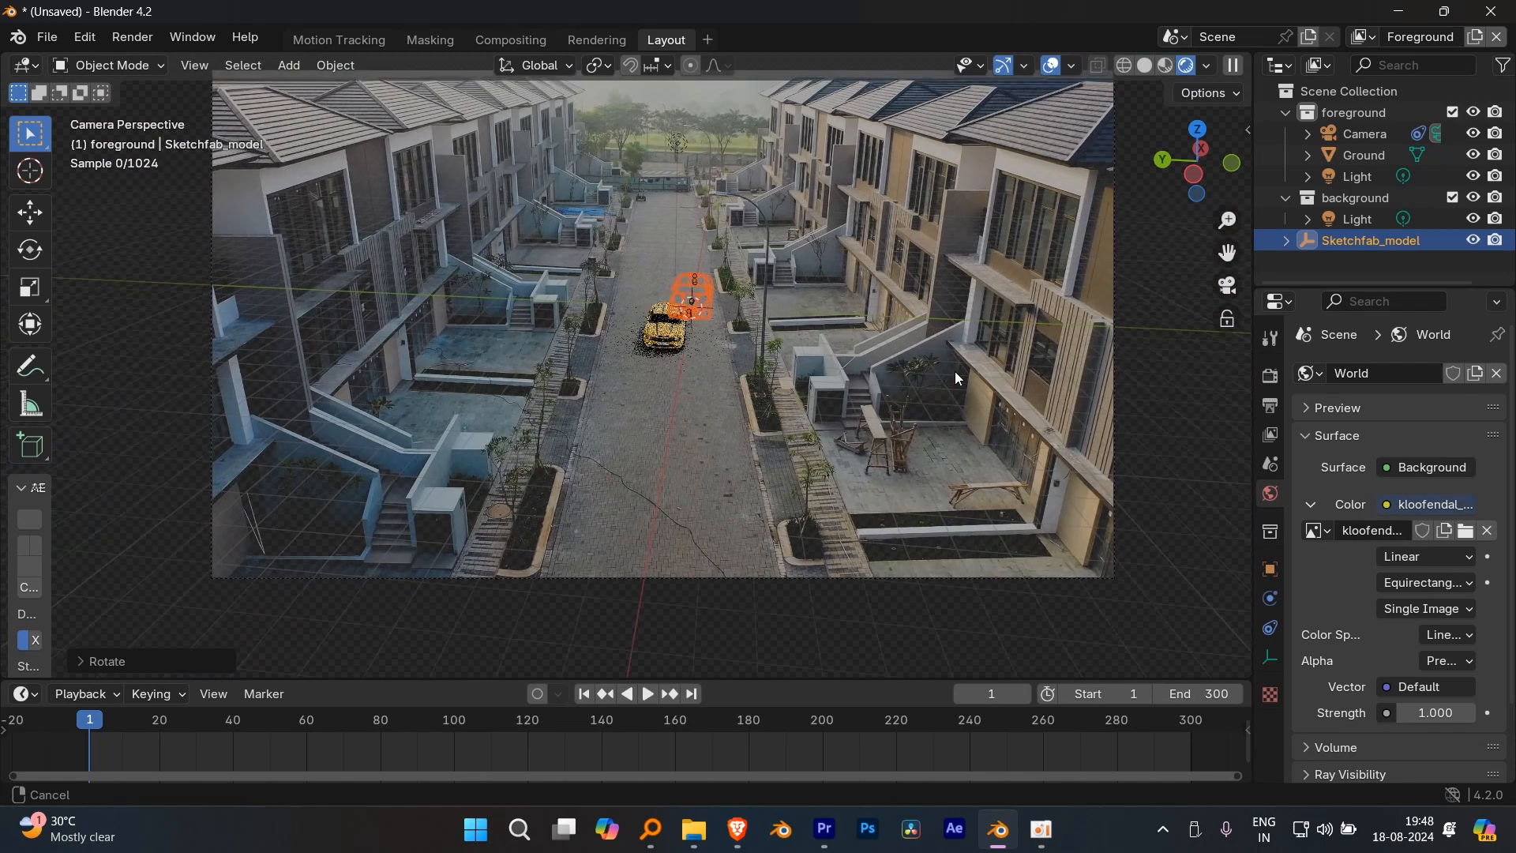
# - Move the car model across the ground plane, with its height locked, toward the left side of the road
pyautogui.scroll(5, 954, 371)
pyautogui.scroll(-4, 936, 359)
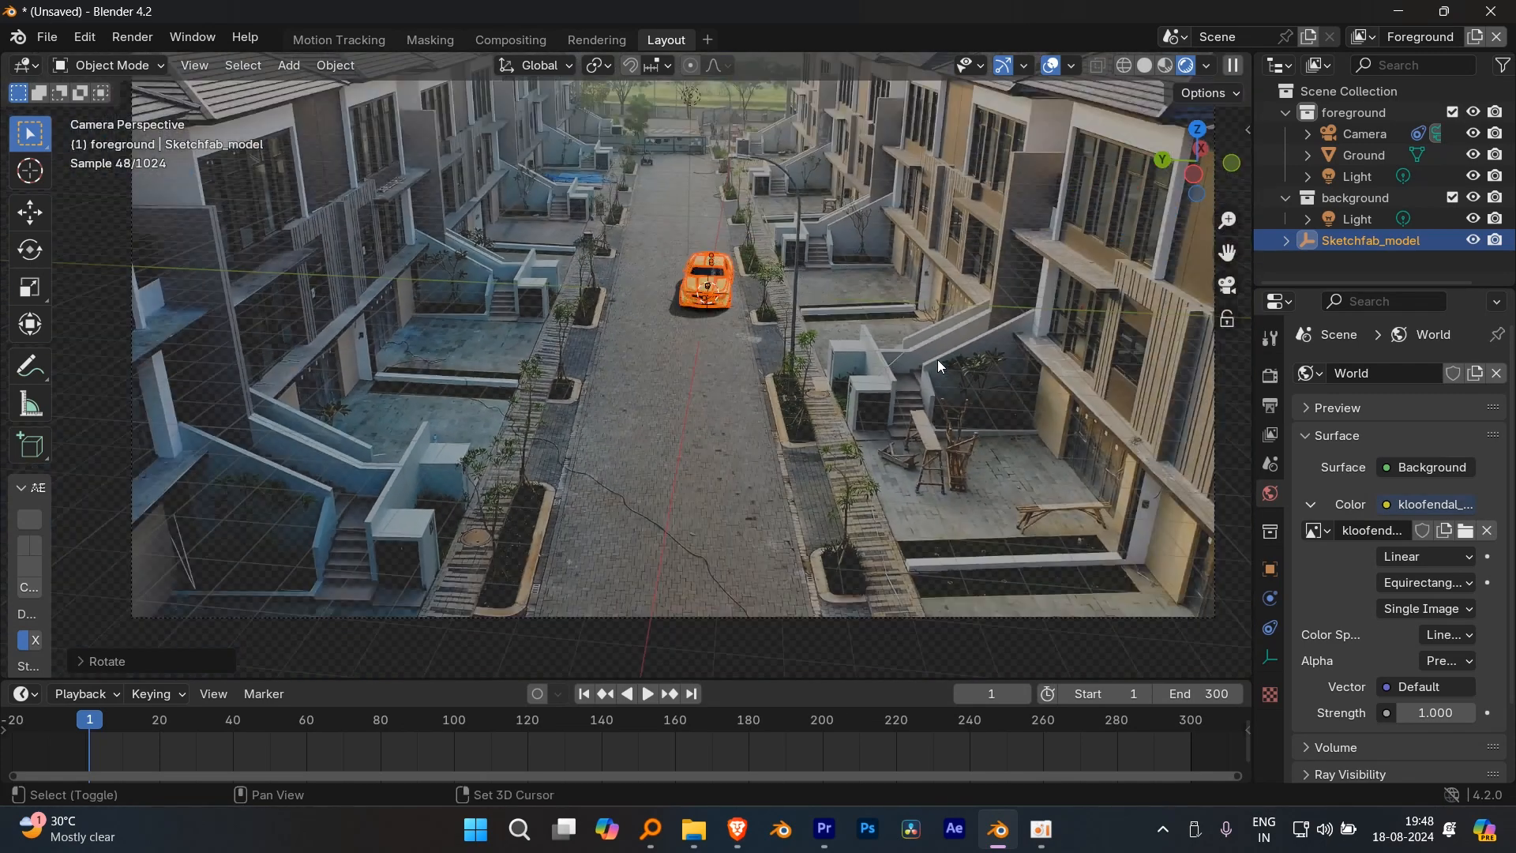
pyautogui.press('g')
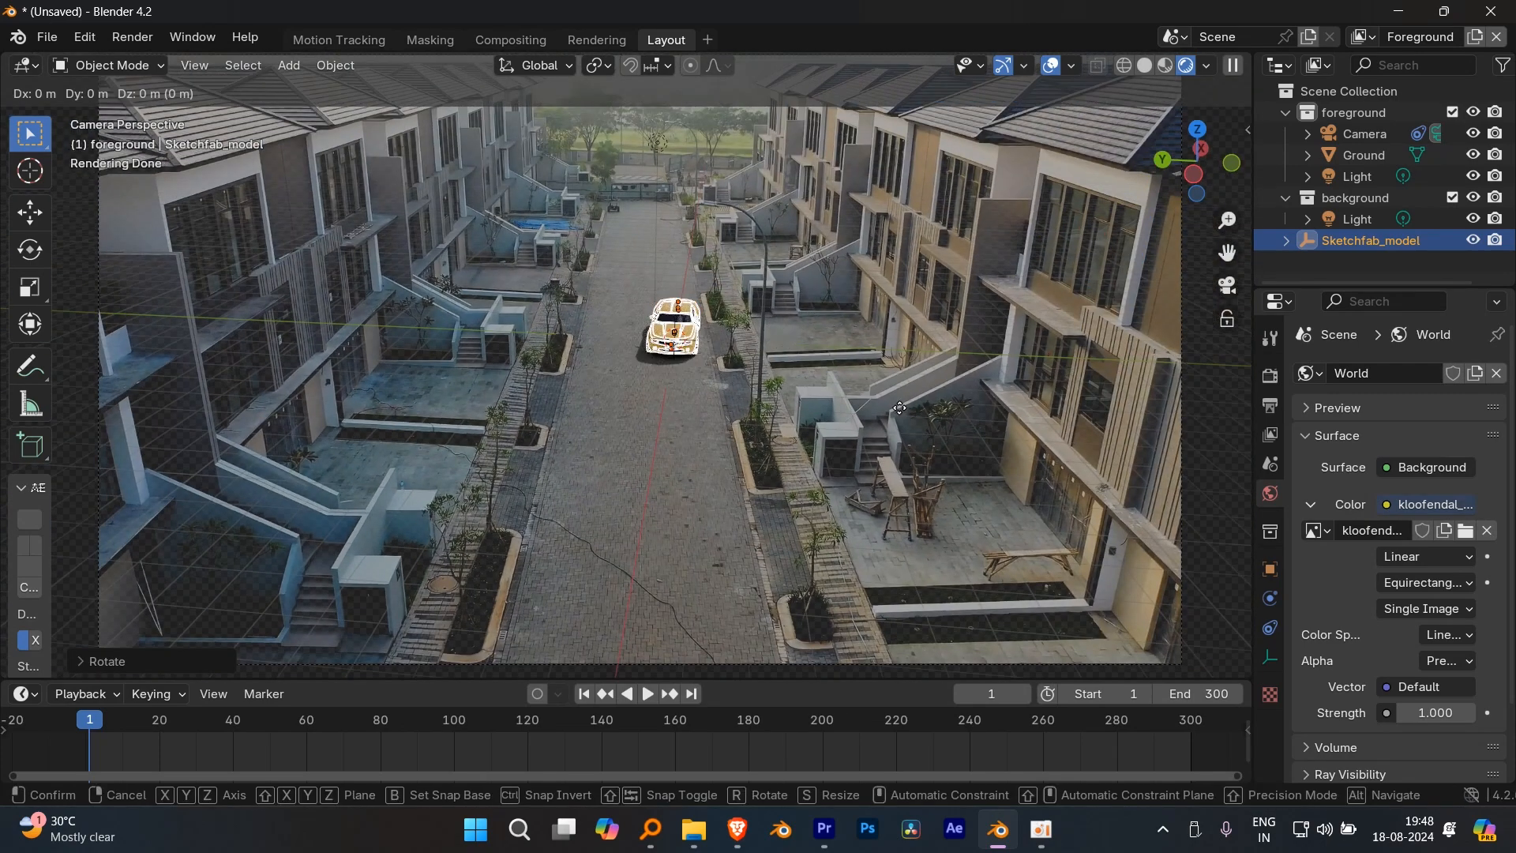
pyautogui.hotkey('shift', 'z')
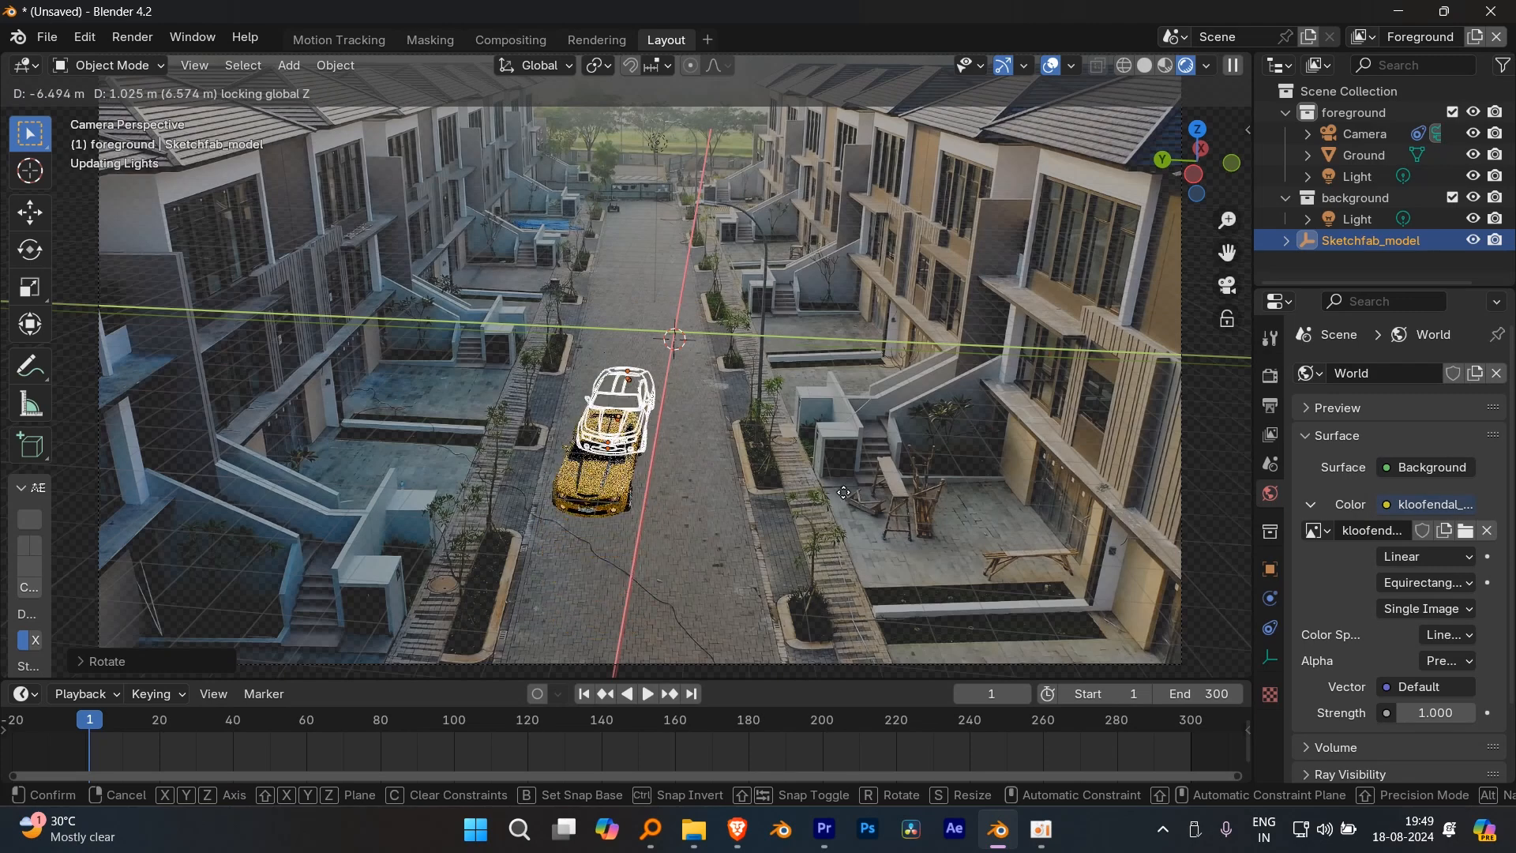
pyautogui.click(817, 437)
pyautogui.scroll(10, 693, 367)
pyautogui.keyDown('shift'); pyautogui.moveTo(743, 371); pyautogui.dragTo(769, 429, button='middle'); pyautogui.keyUp('shift')
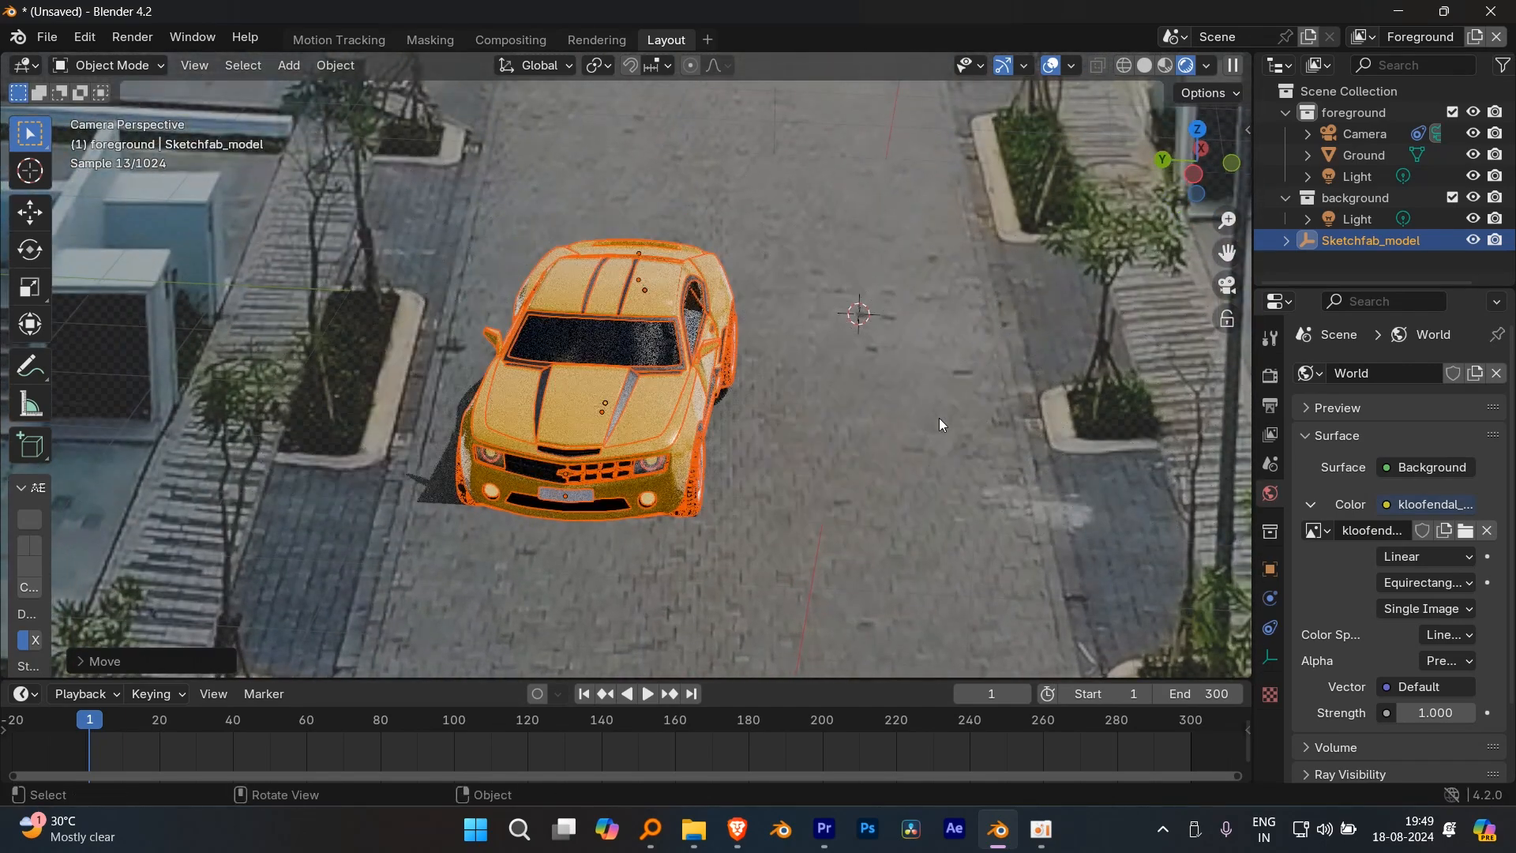
# - Rotate the car about 5° around global Z to line up with the road and adjust its overall scale
pyautogui.press('r')
pyautogui.press('z')
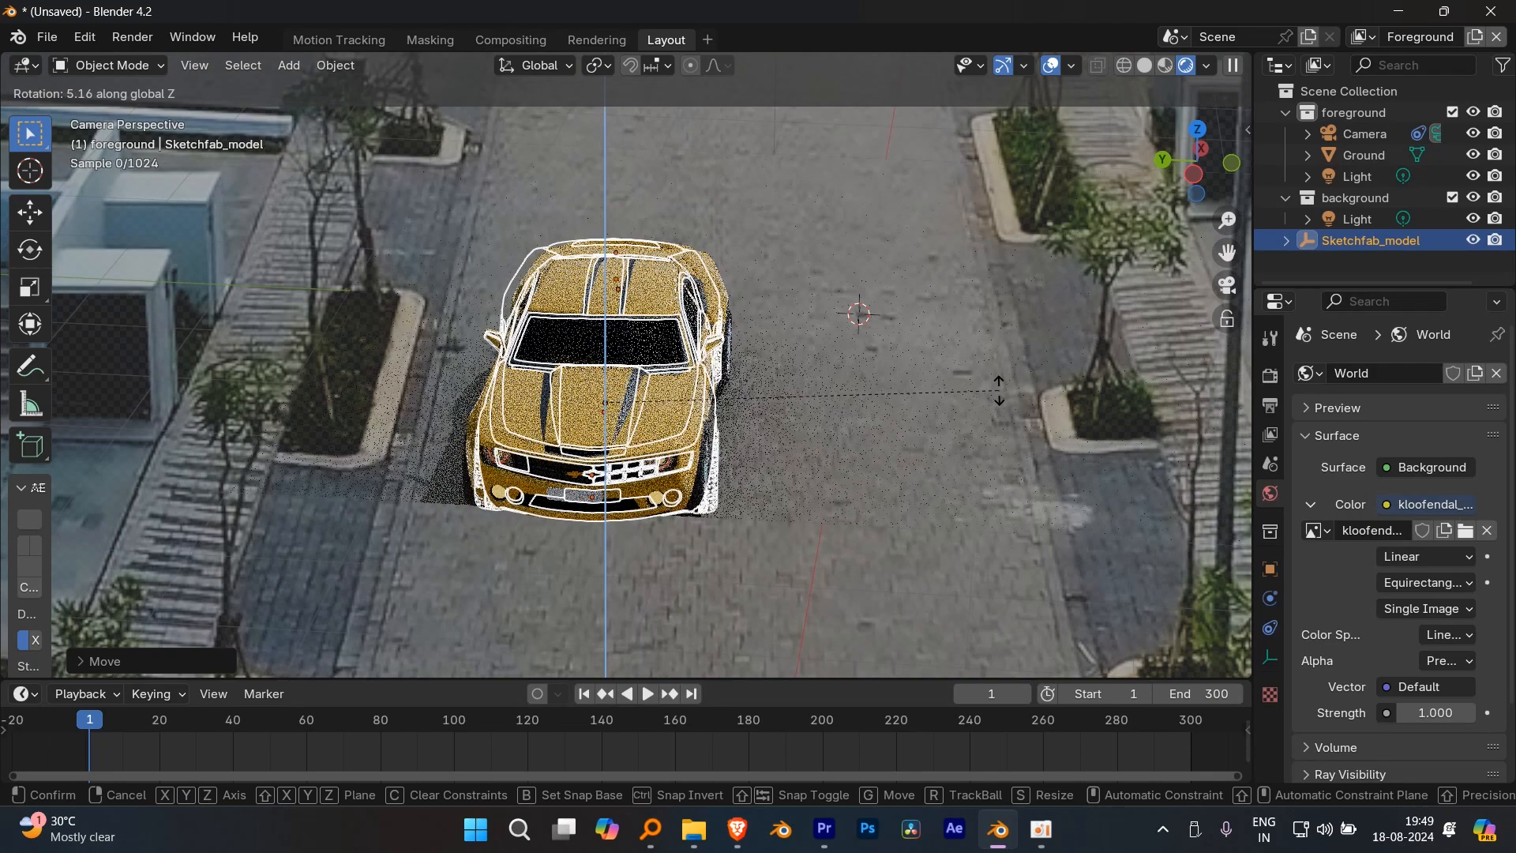
pyautogui.click(988, 396)
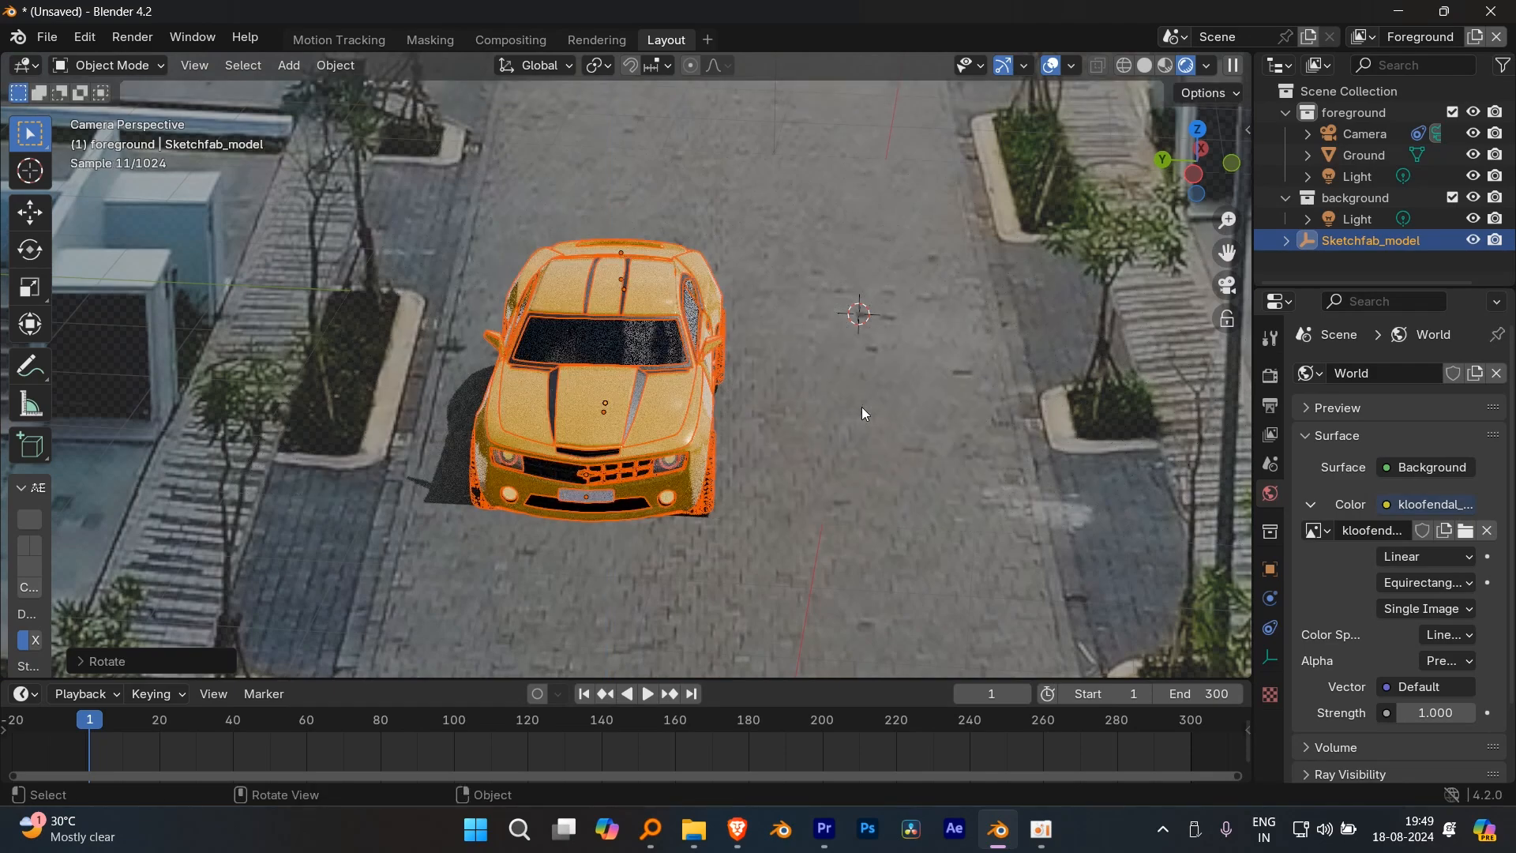
pyautogui.press('s')
pyautogui.click(927, 388)
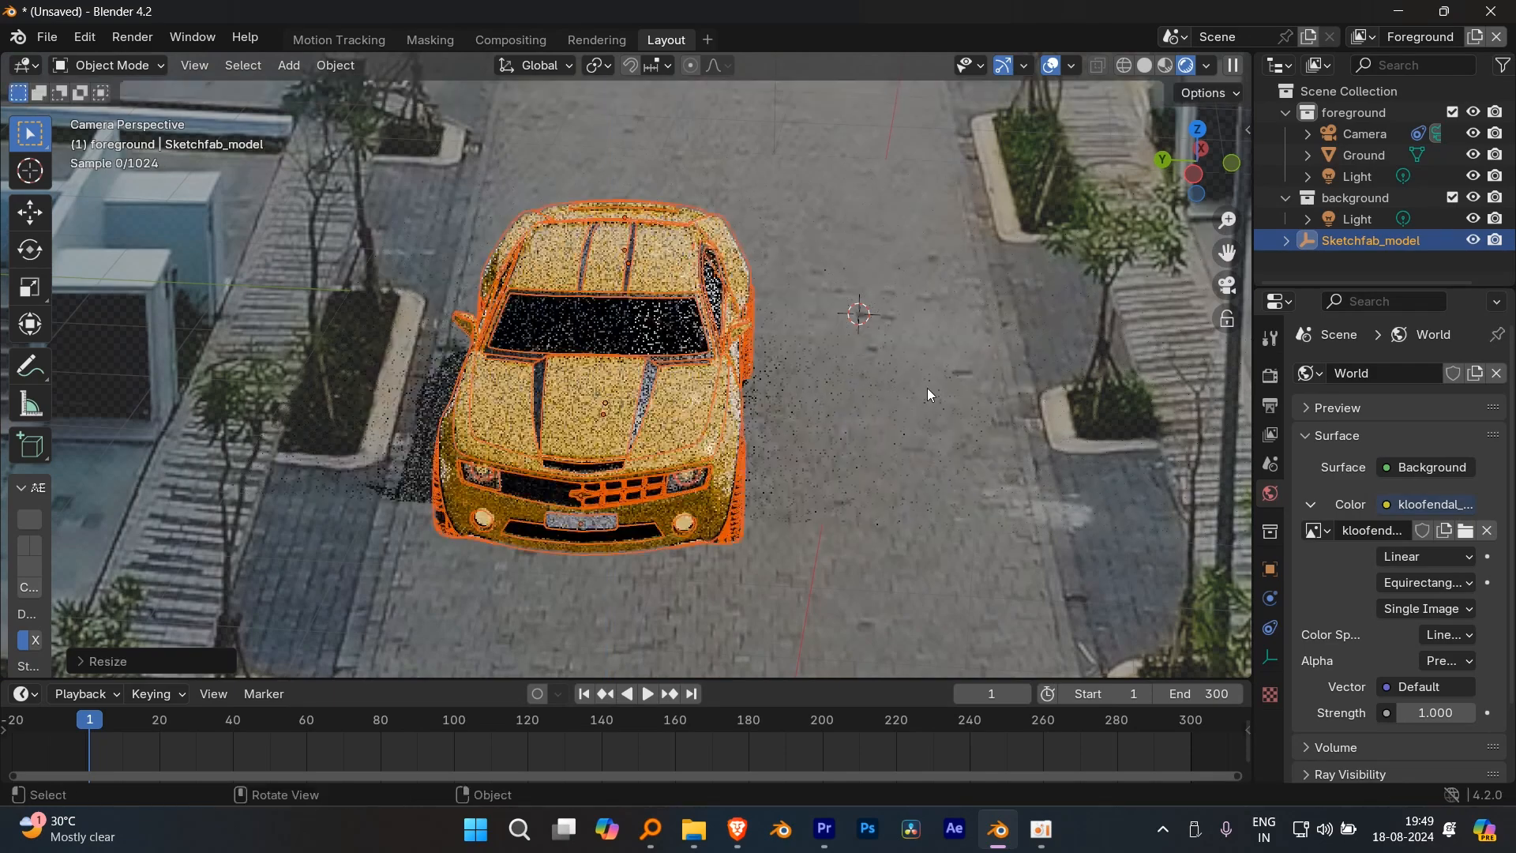
# - Raise the car about 0.024 m along global Z so its tires rest on the ground, and return to the camera view
pyautogui.moveTo(927, 387); pyautogui.dragTo(821, 377, button='middle')
pyautogui.scroll(5, 821, 377)
pyautogui.moveTo(726, 385); pyautogui.dragTo(920, 433, button='middle')
pyautogui.scroll(2, 950, 390)
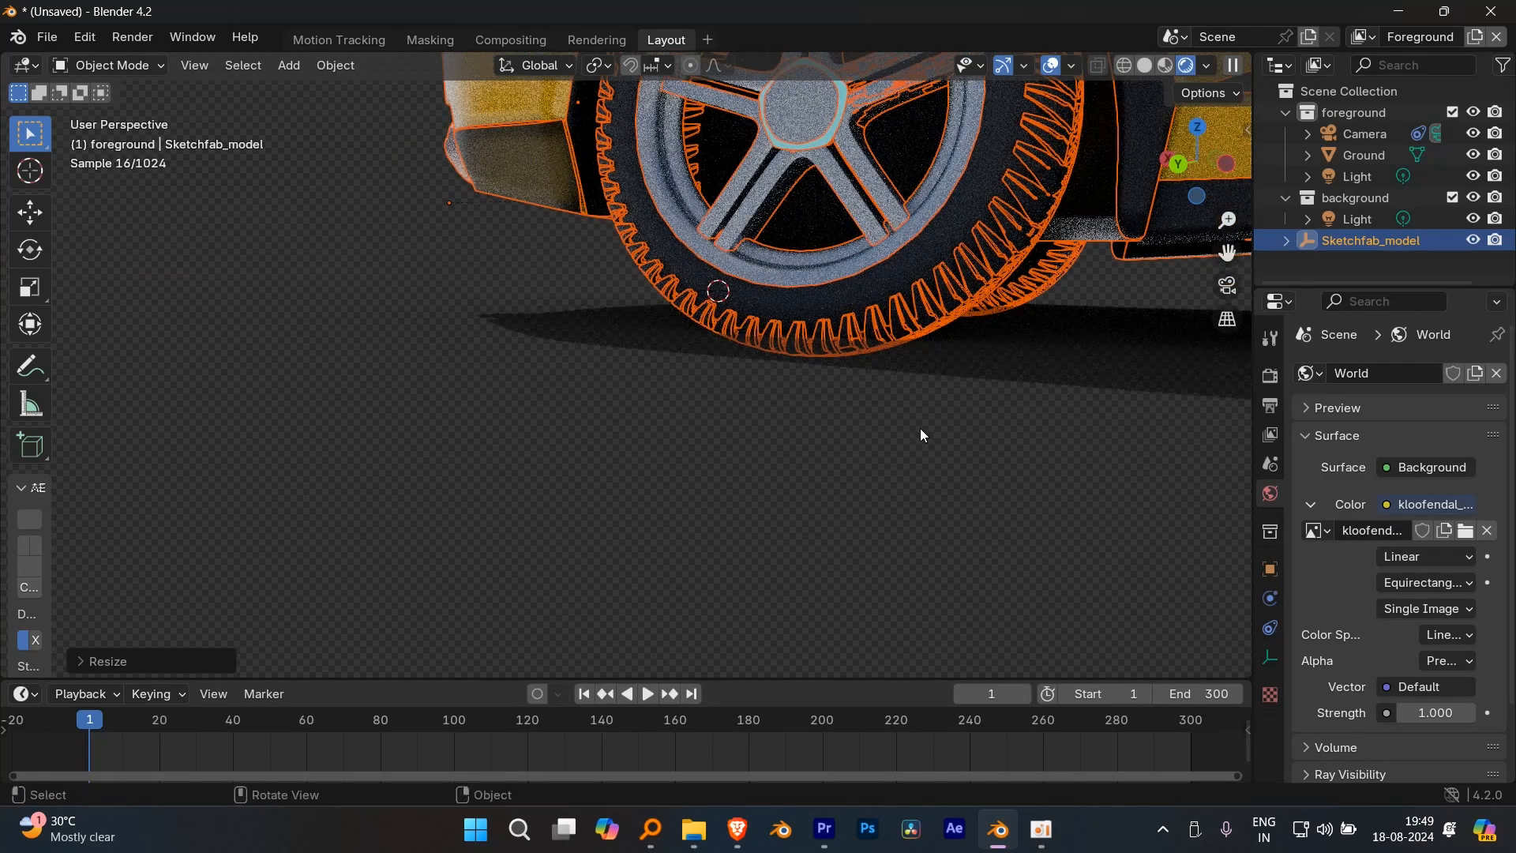
pyautogui.press('g')
pyautogui.press('z')
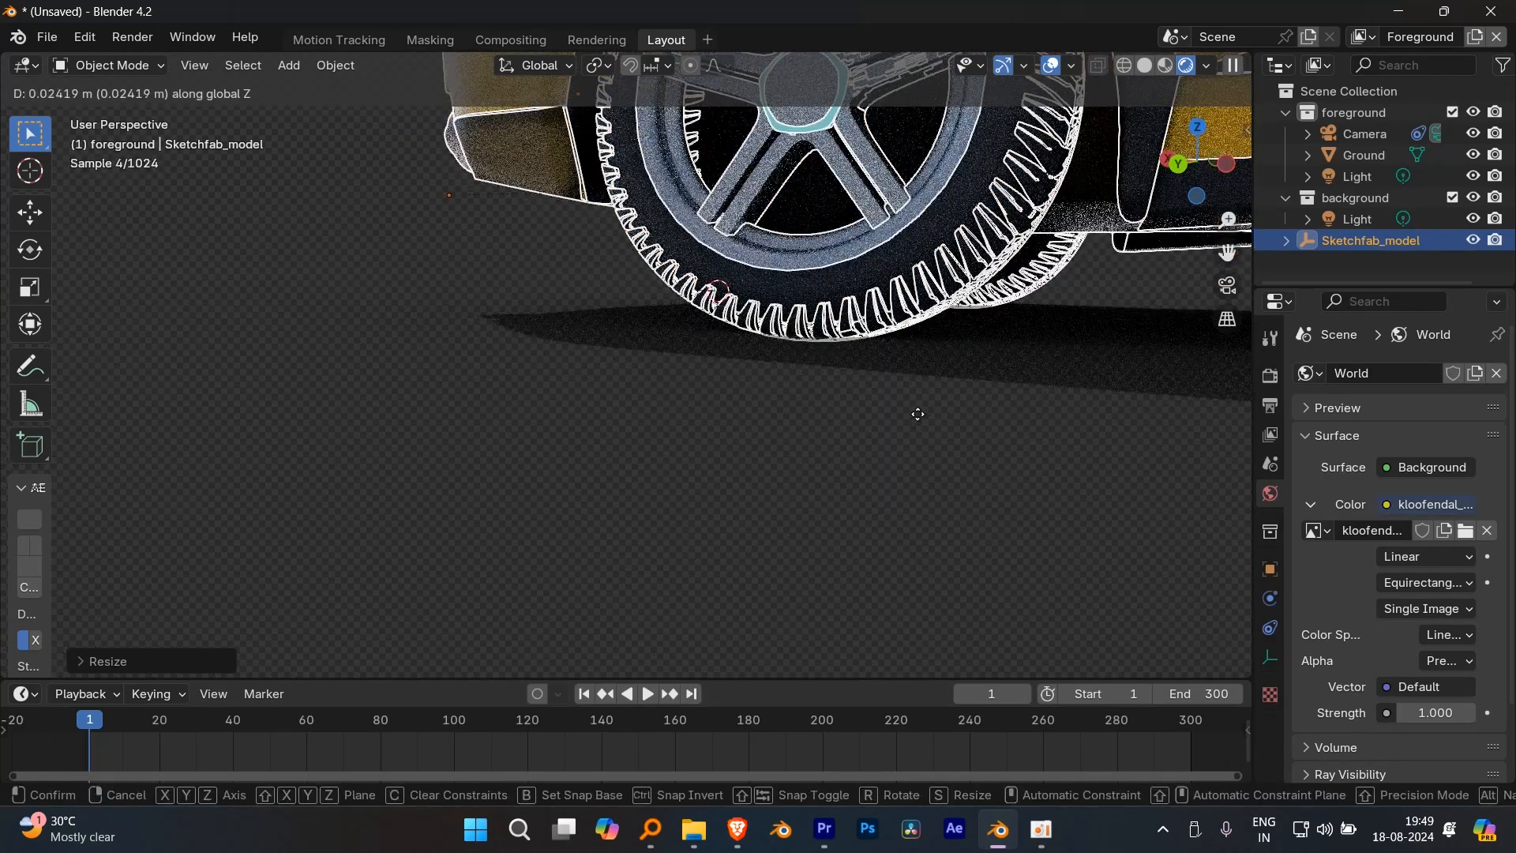
pyautogui.click(917, 413)
pyautogui.press('KP_0')
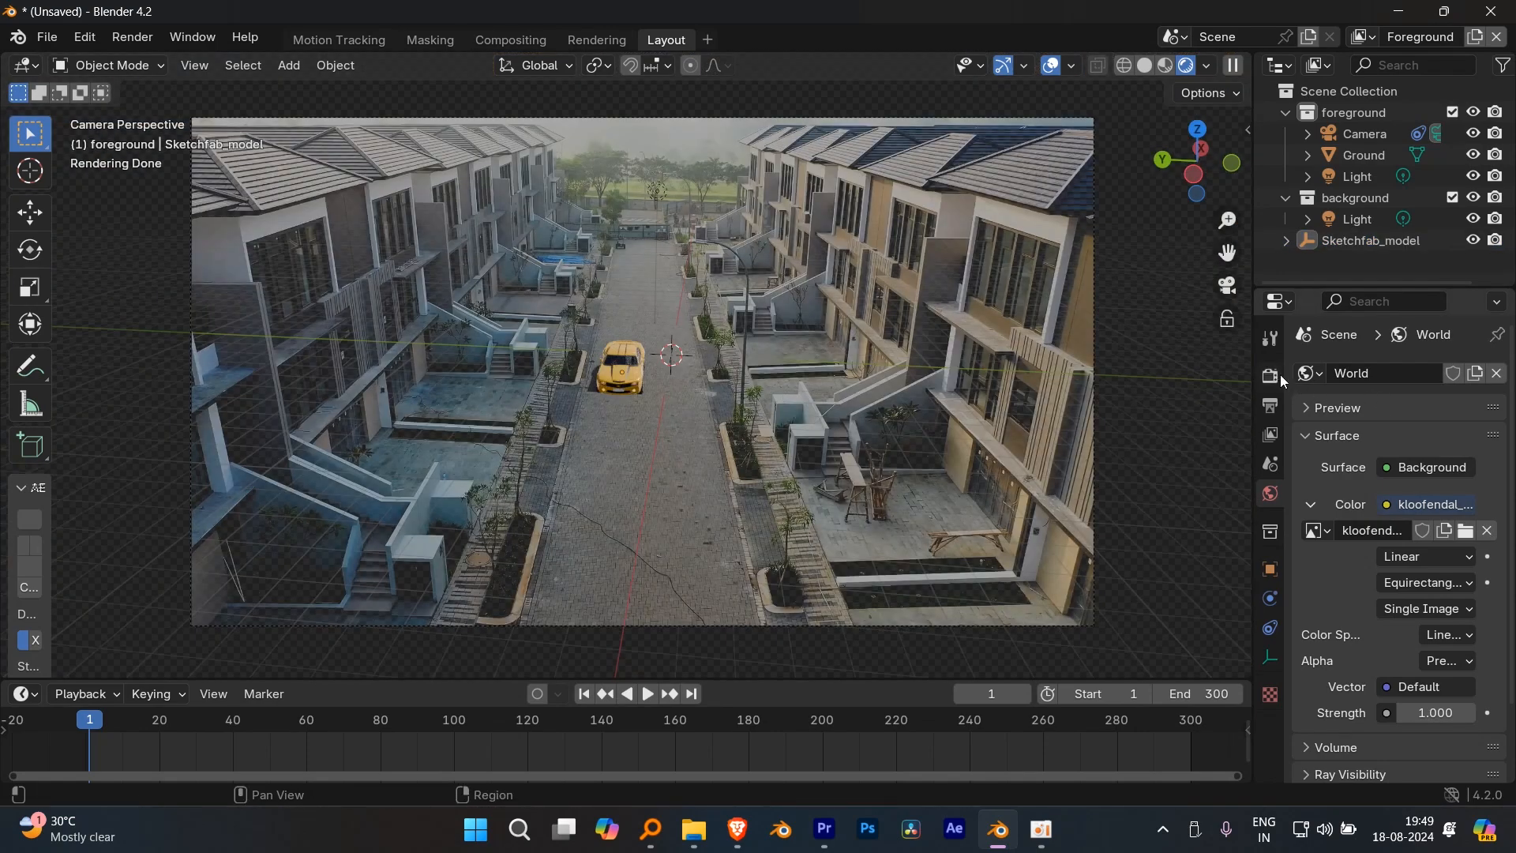
# - Enable viewport denoising in the Cycles sampling settings
pyautogui.click(1275, 375)
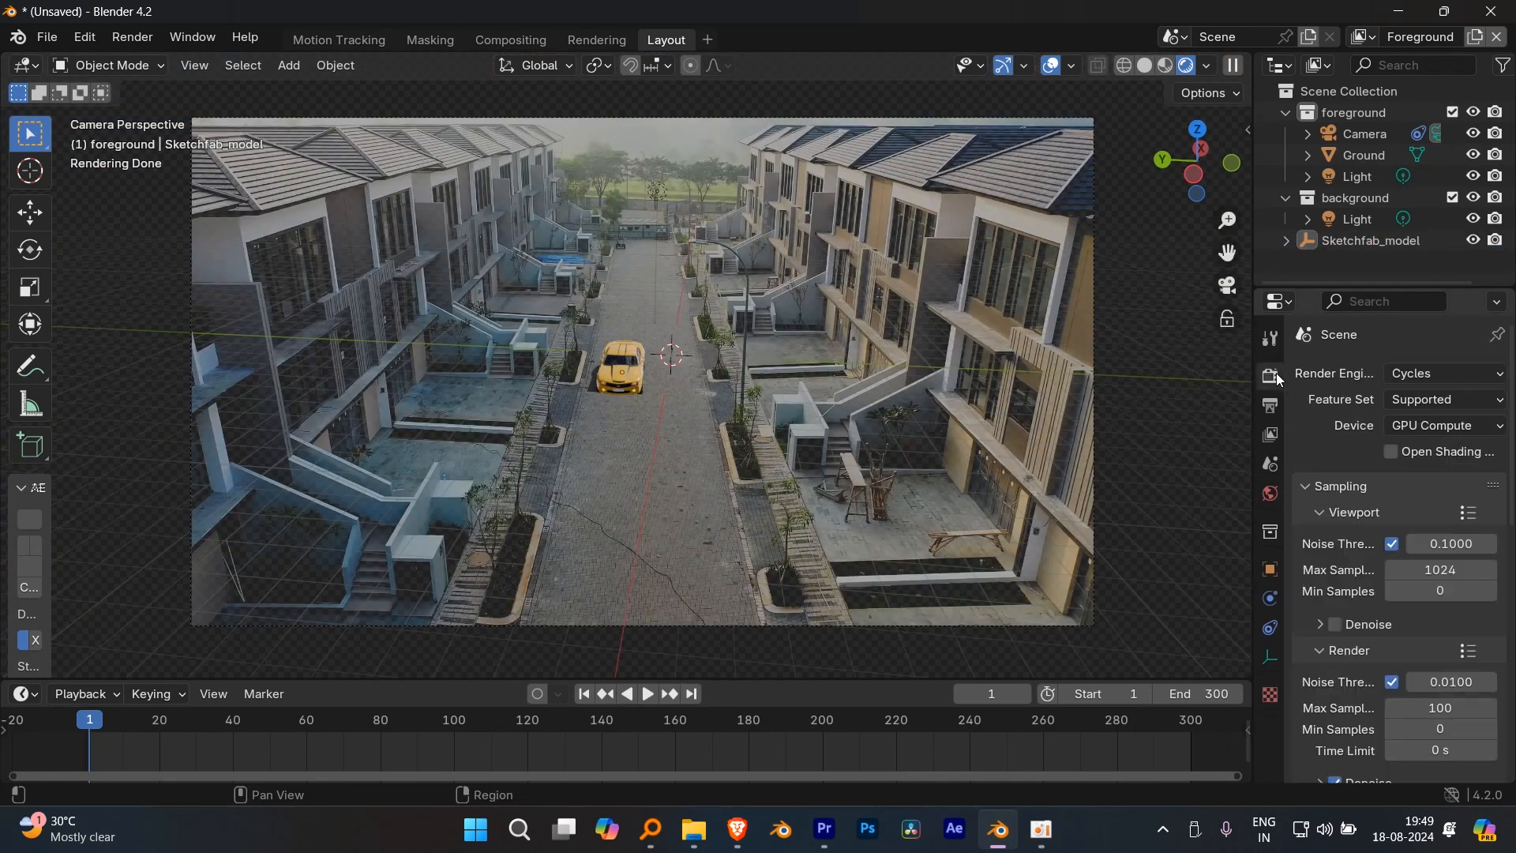
pyautogui.click(1336, 625)
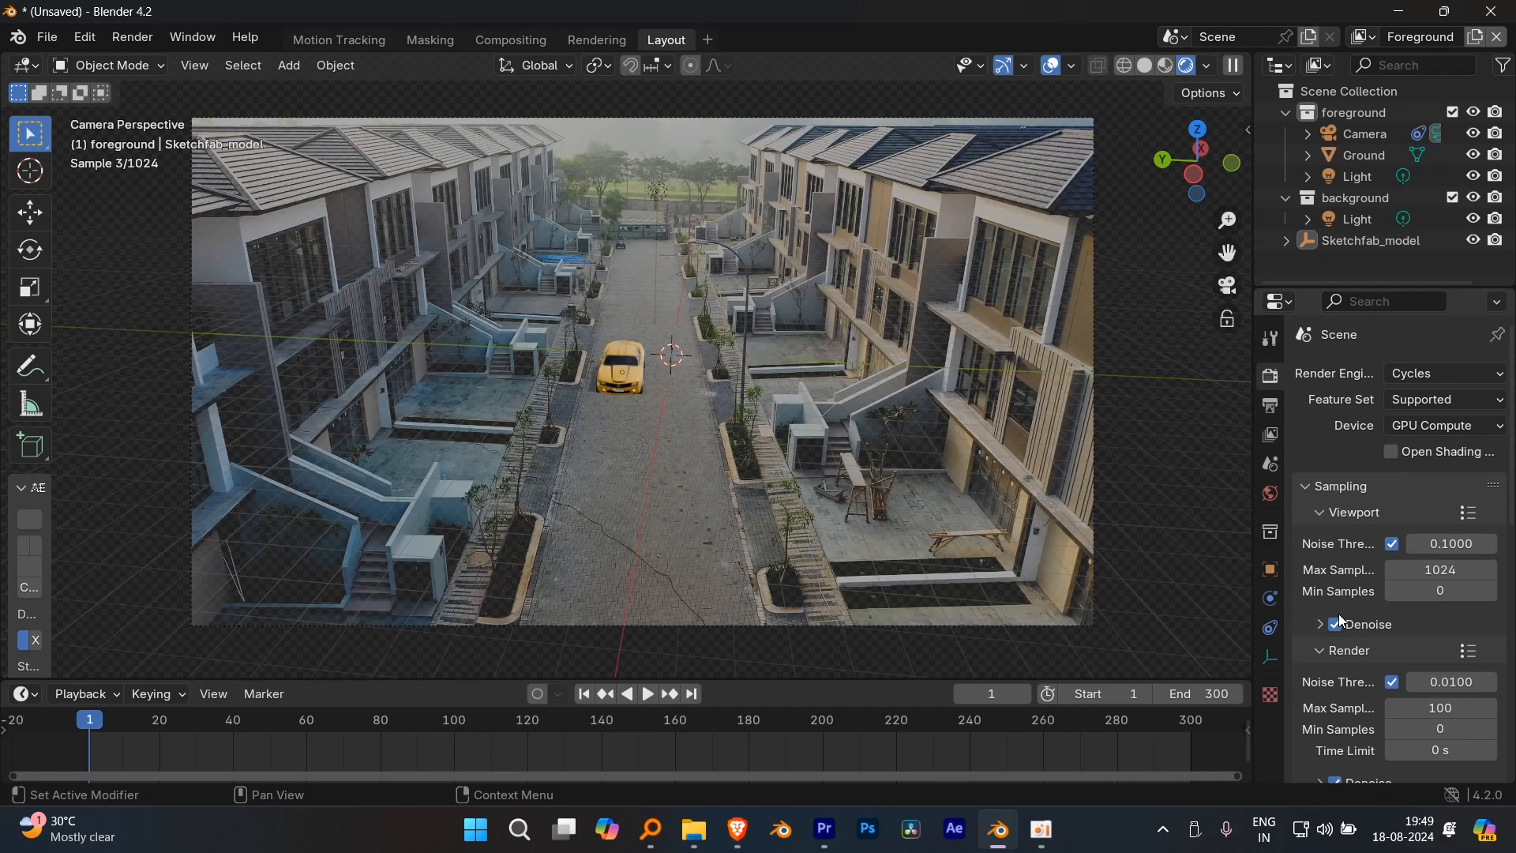
pyautogui.scroll(6, 588, 388)
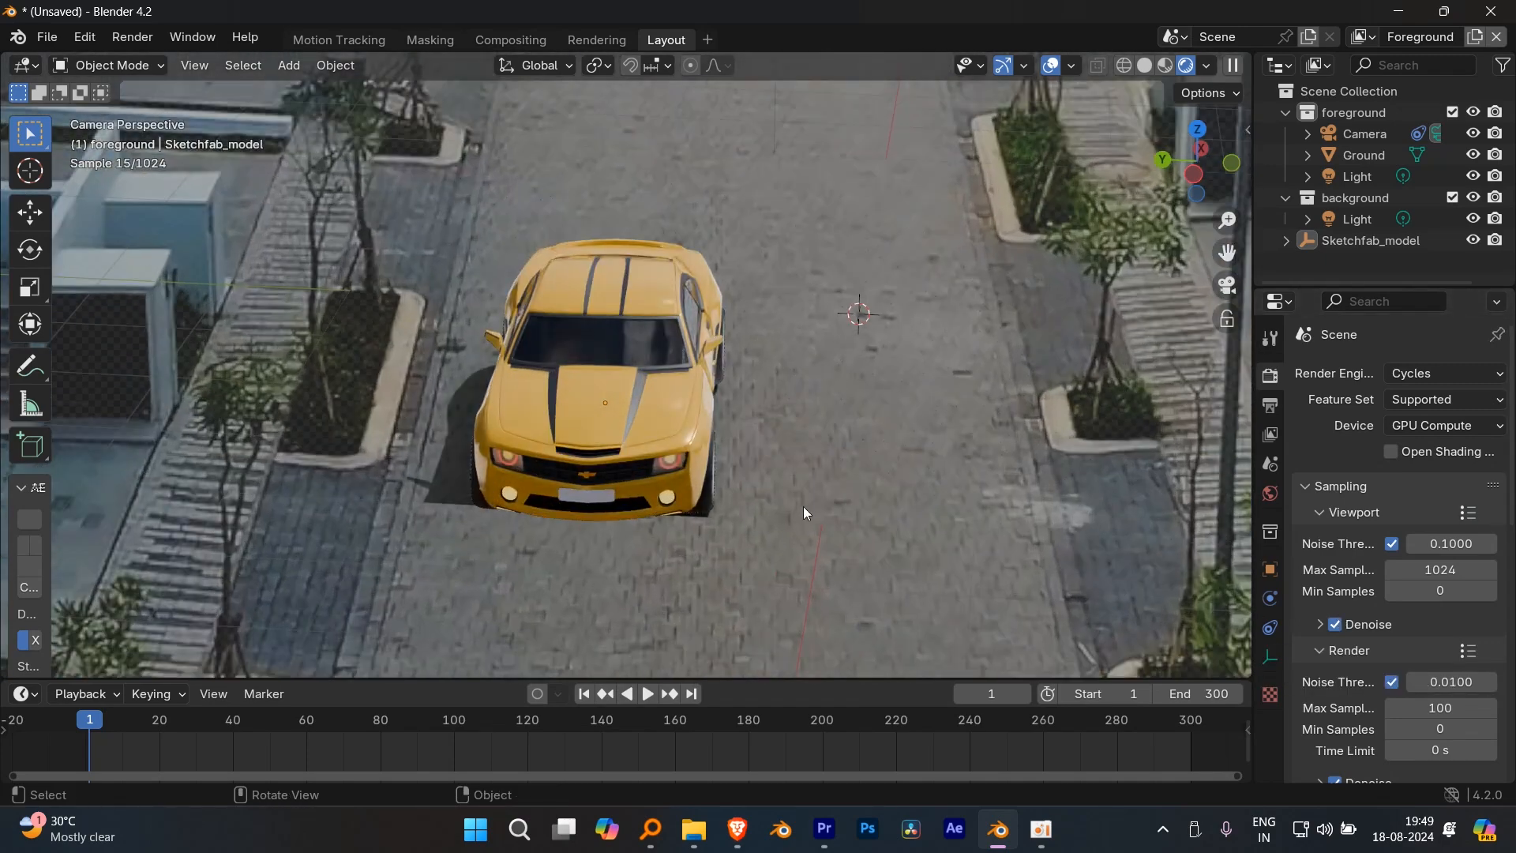
# - Scale the Ground plane up to about 3.94 on all axes so it catches the car's whole shadow
pyautogui.click(439, 469)
pyautogui.scroll(3, 423, 524)
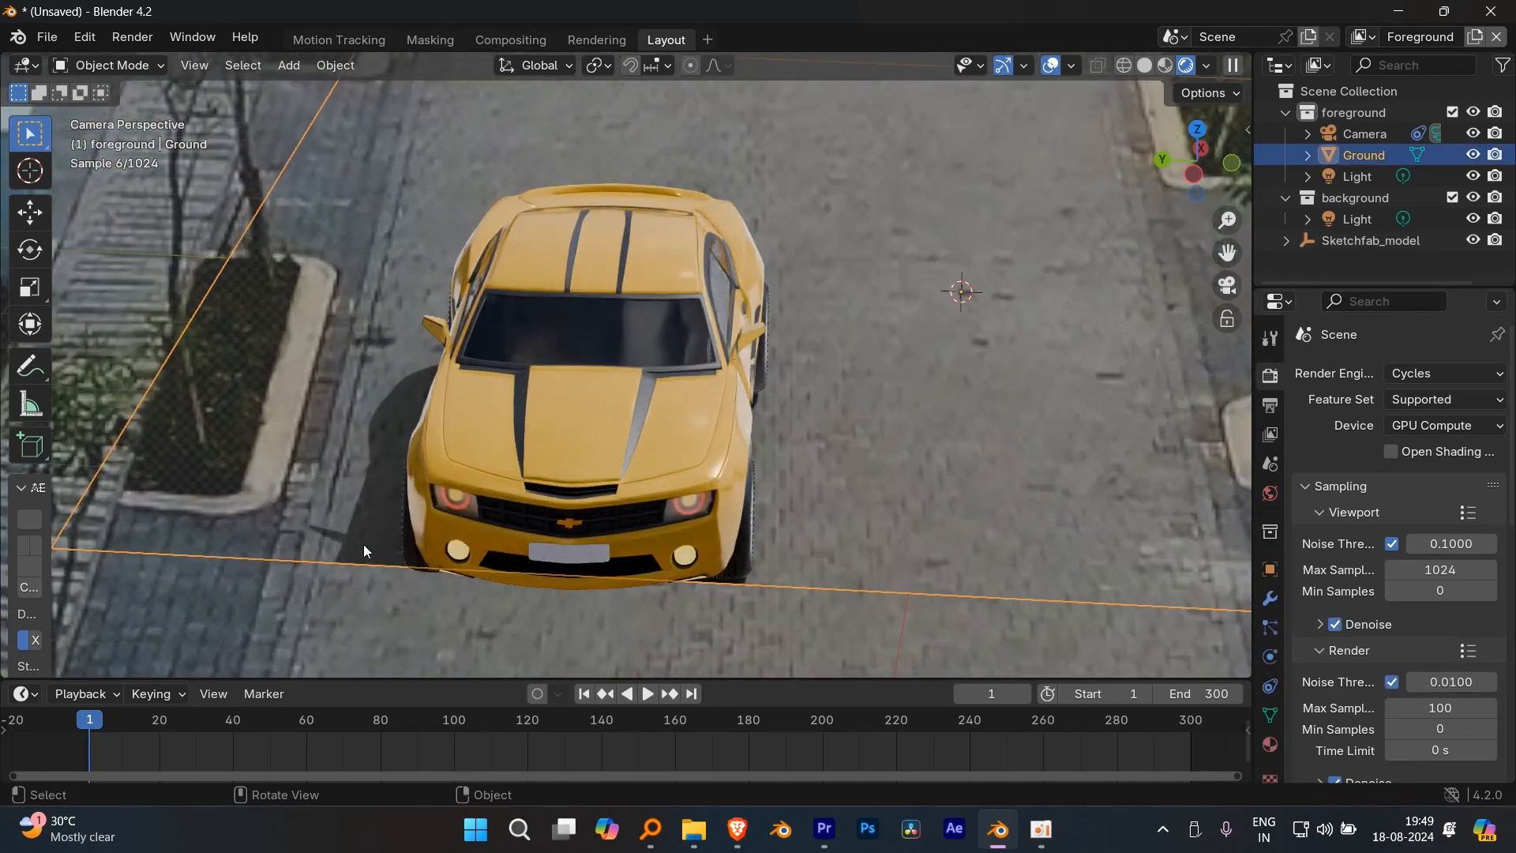
pyautogui.scroll(-4, 584, 375)
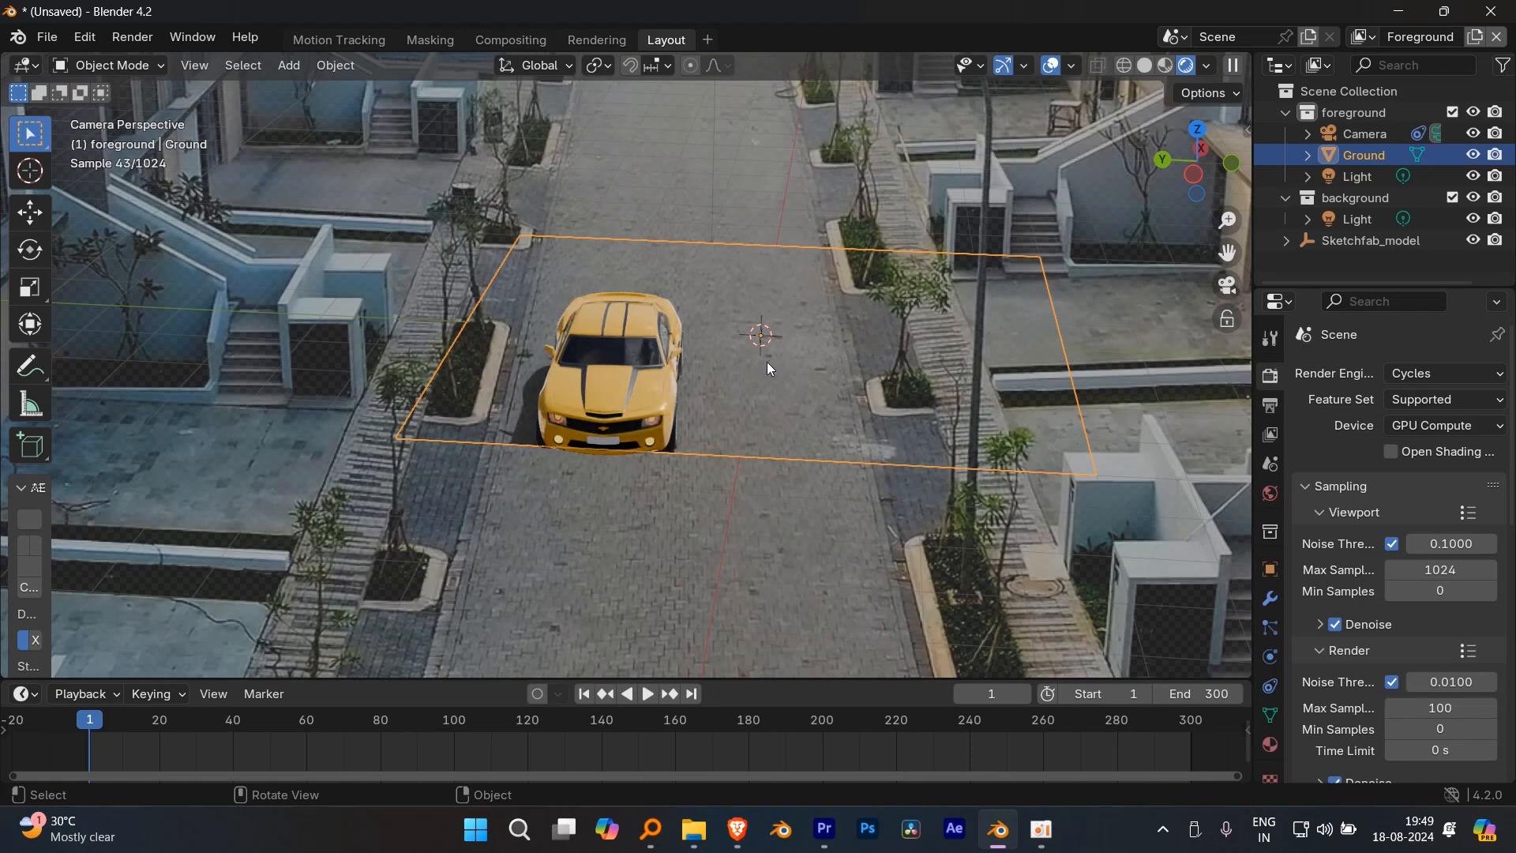
pyautogui.scroll(-5, 669, 377)
pyautogui.press('s')
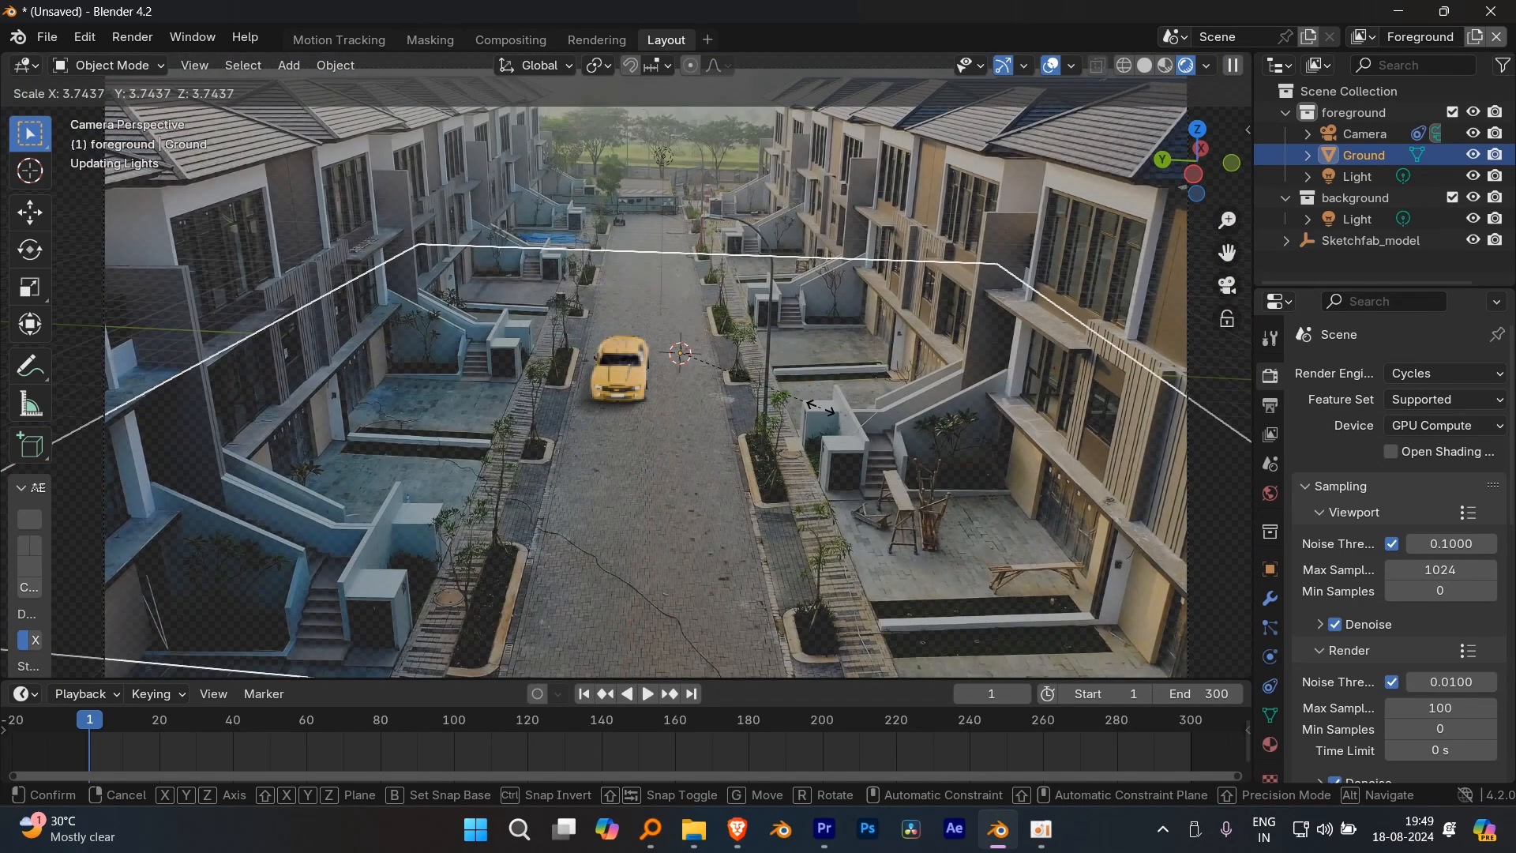
pyautogui.click(822, 407)
pyautogui.scroll(8, 660, 391)
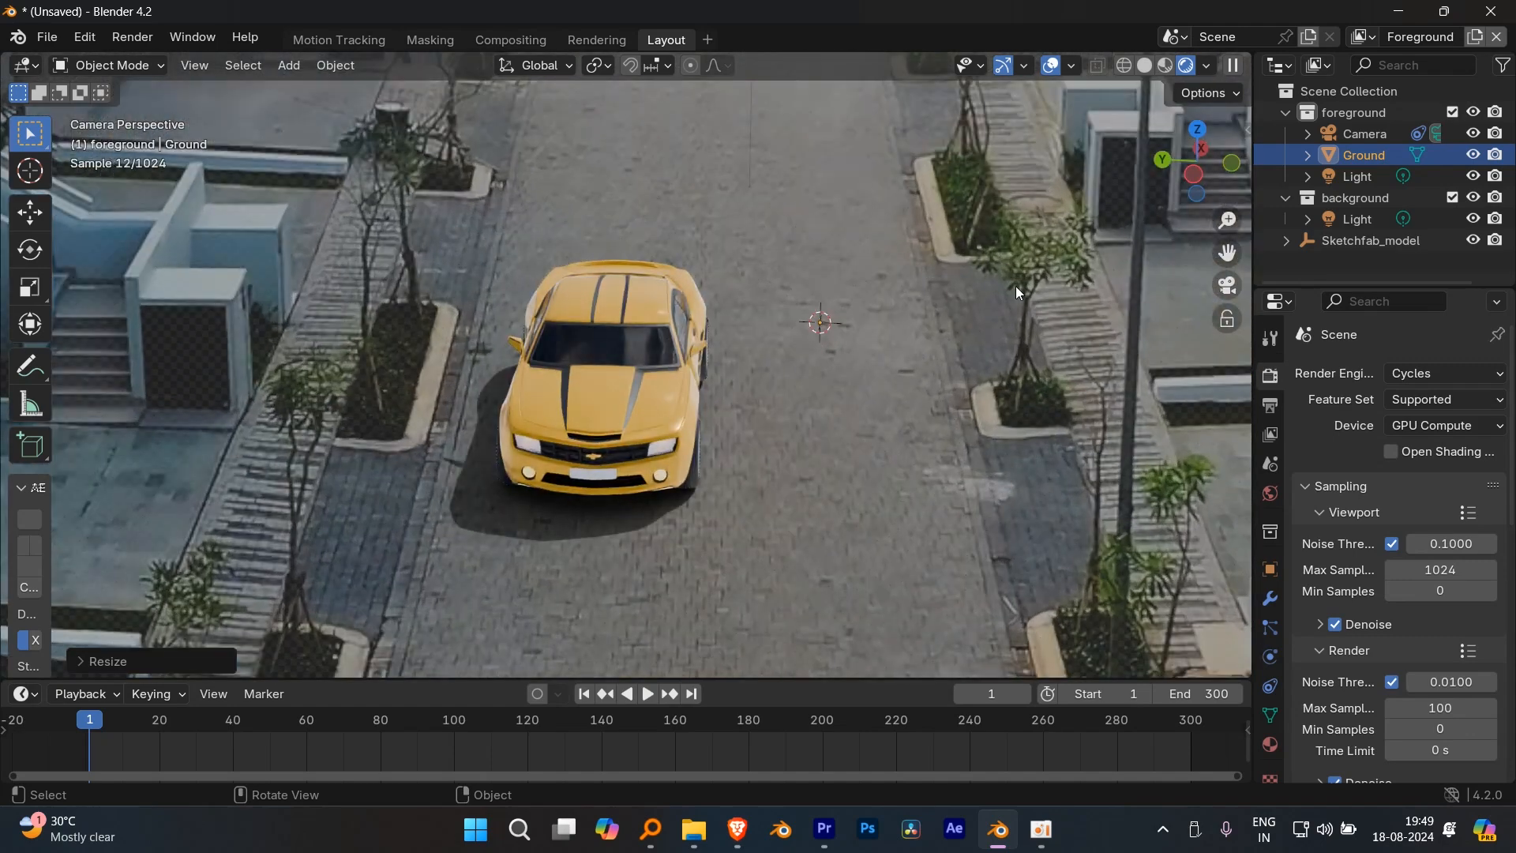
pyautogui.scroll(-5, 1018, 288)
pyautogui.scroll(-3, 1029, 321)
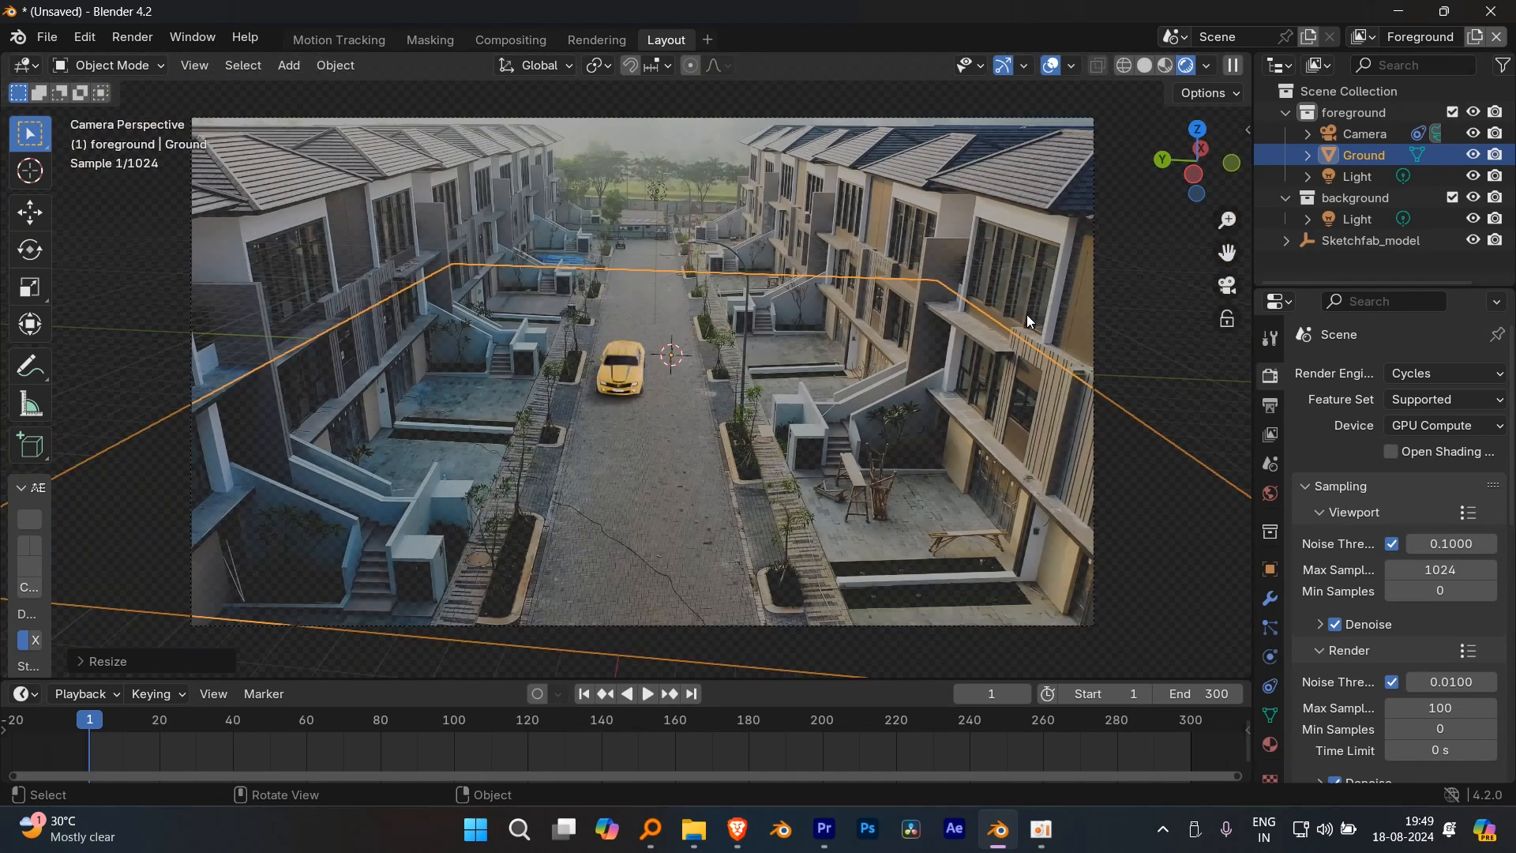
pyautogui.press('s')
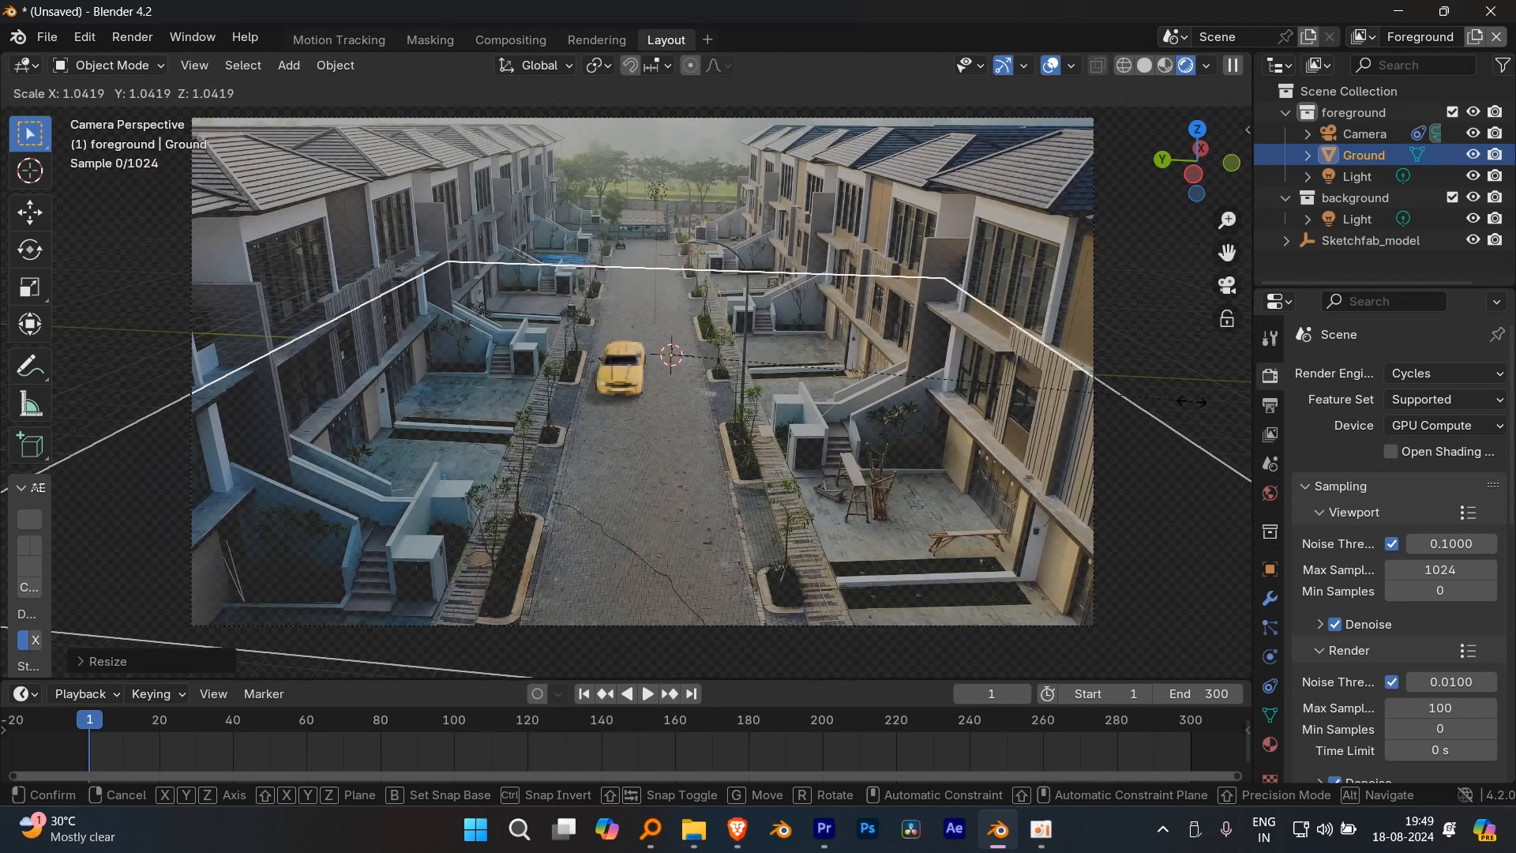
pyautogui.click(1191, 401)
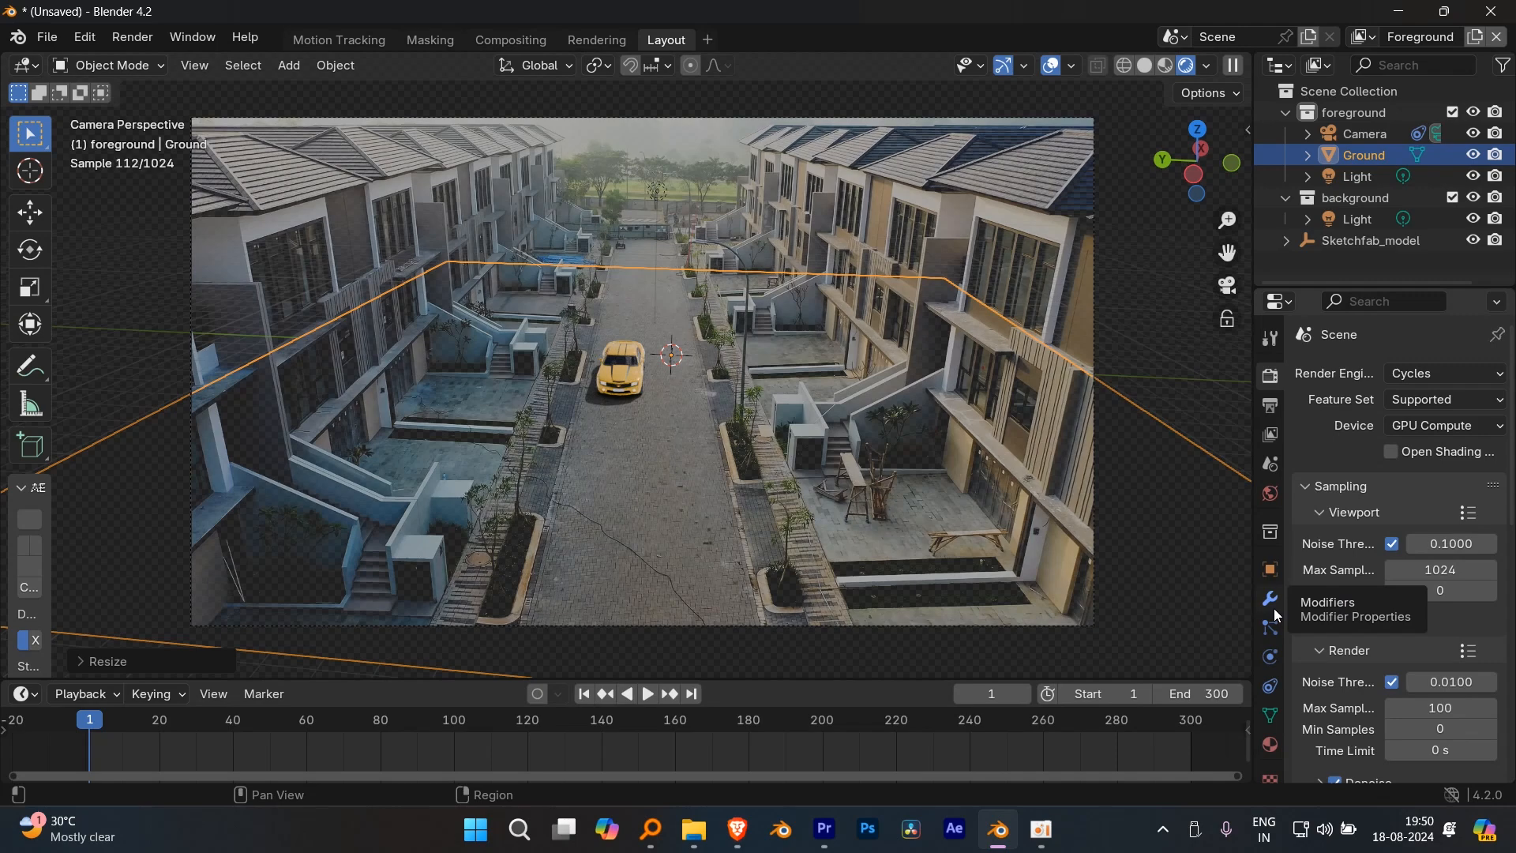
# - Toggle the Ground plane's Shadow Catcher option off and back on in its visibility settings
pyautogui.click(1271, 569)
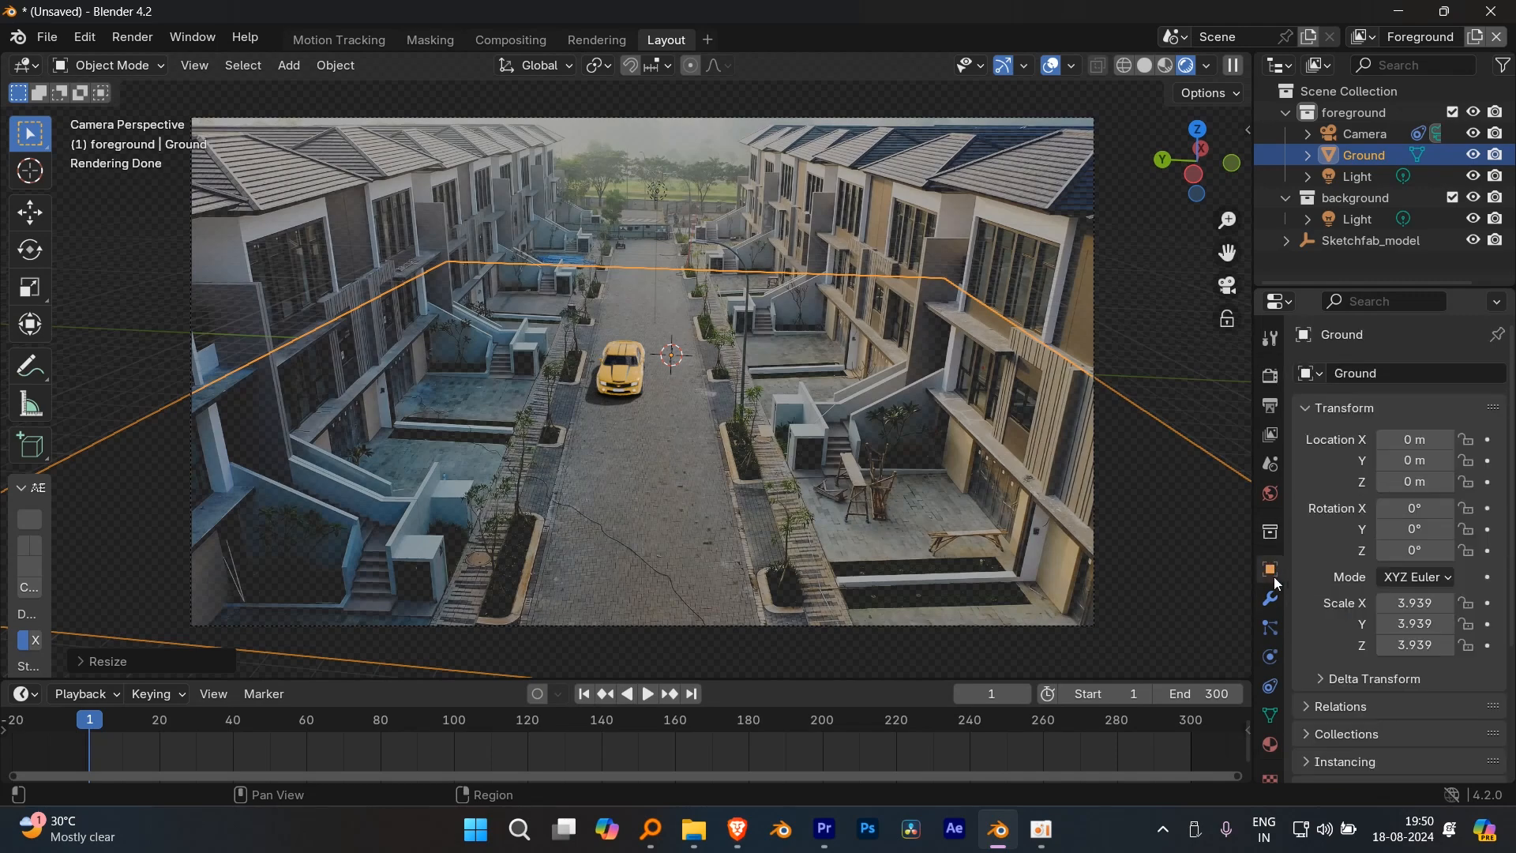
pyautogui.scroll(-5, 1324, 600)
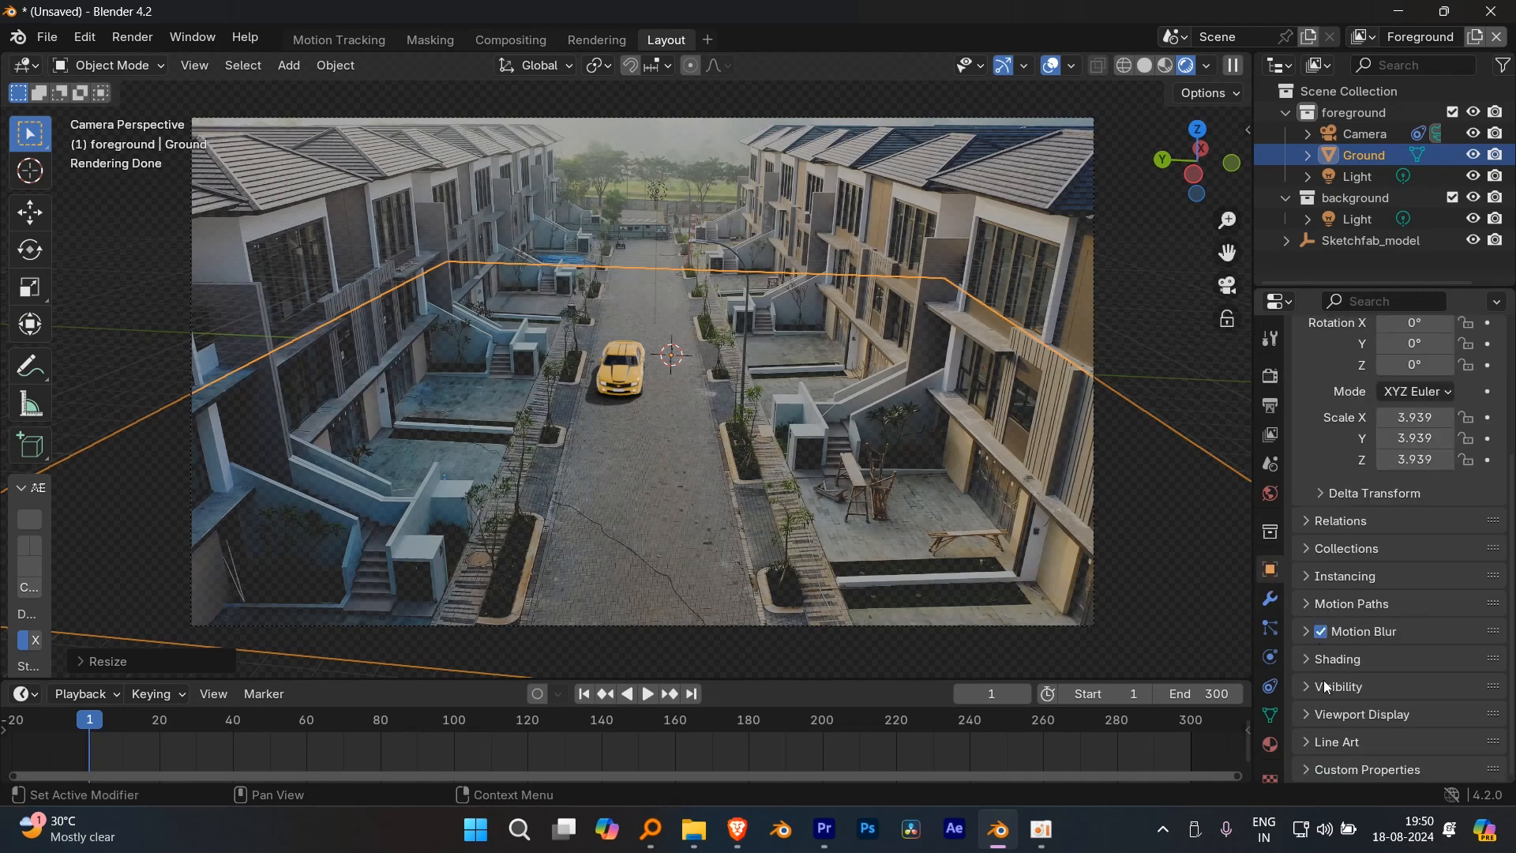
pyautogui.scroll(-6, 1498, 579)
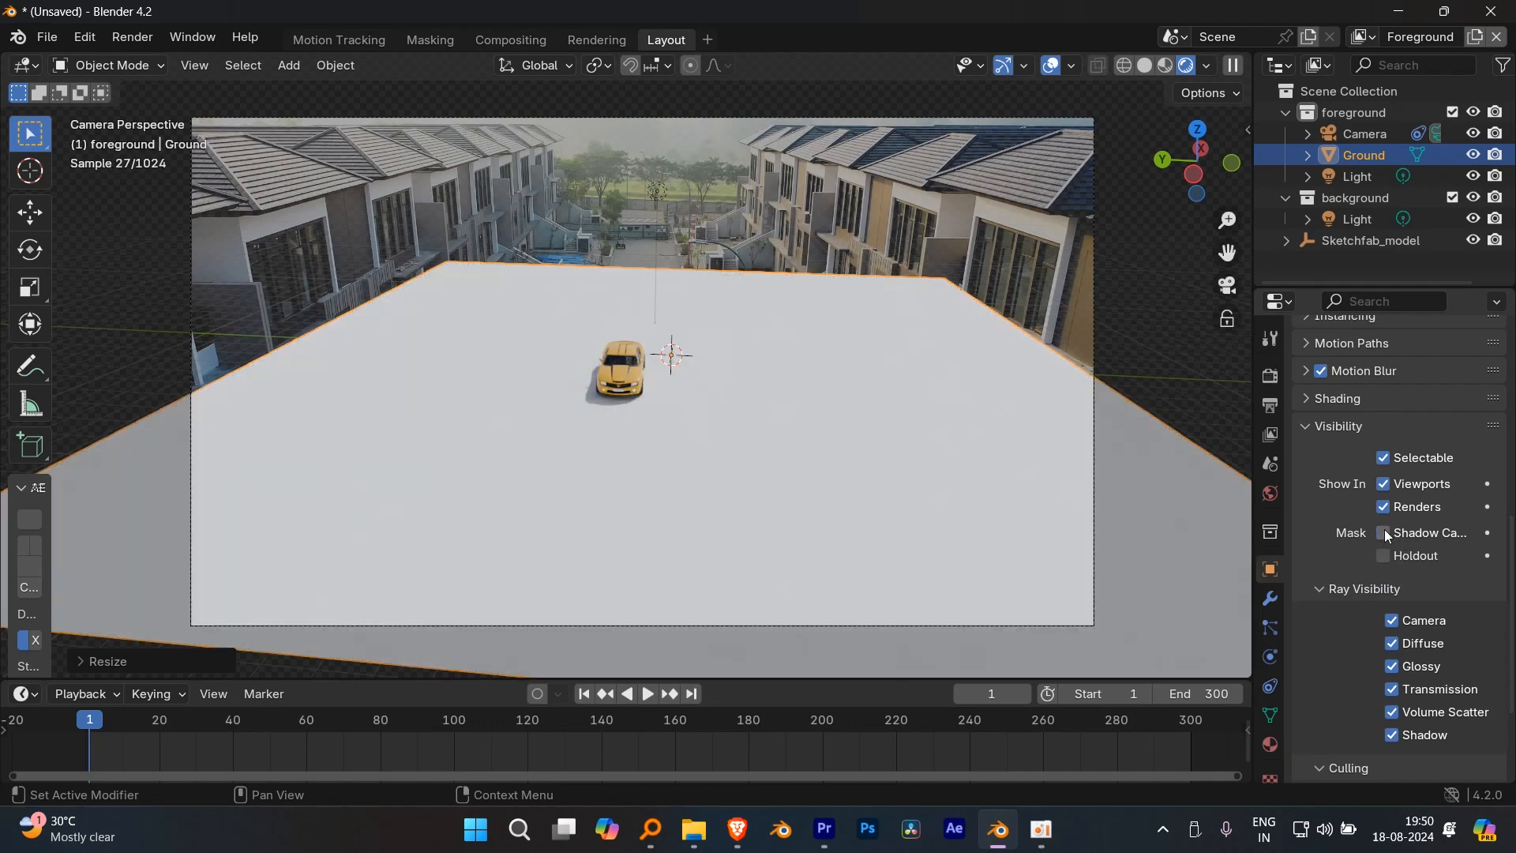
pyautogui.click(1383, 533)
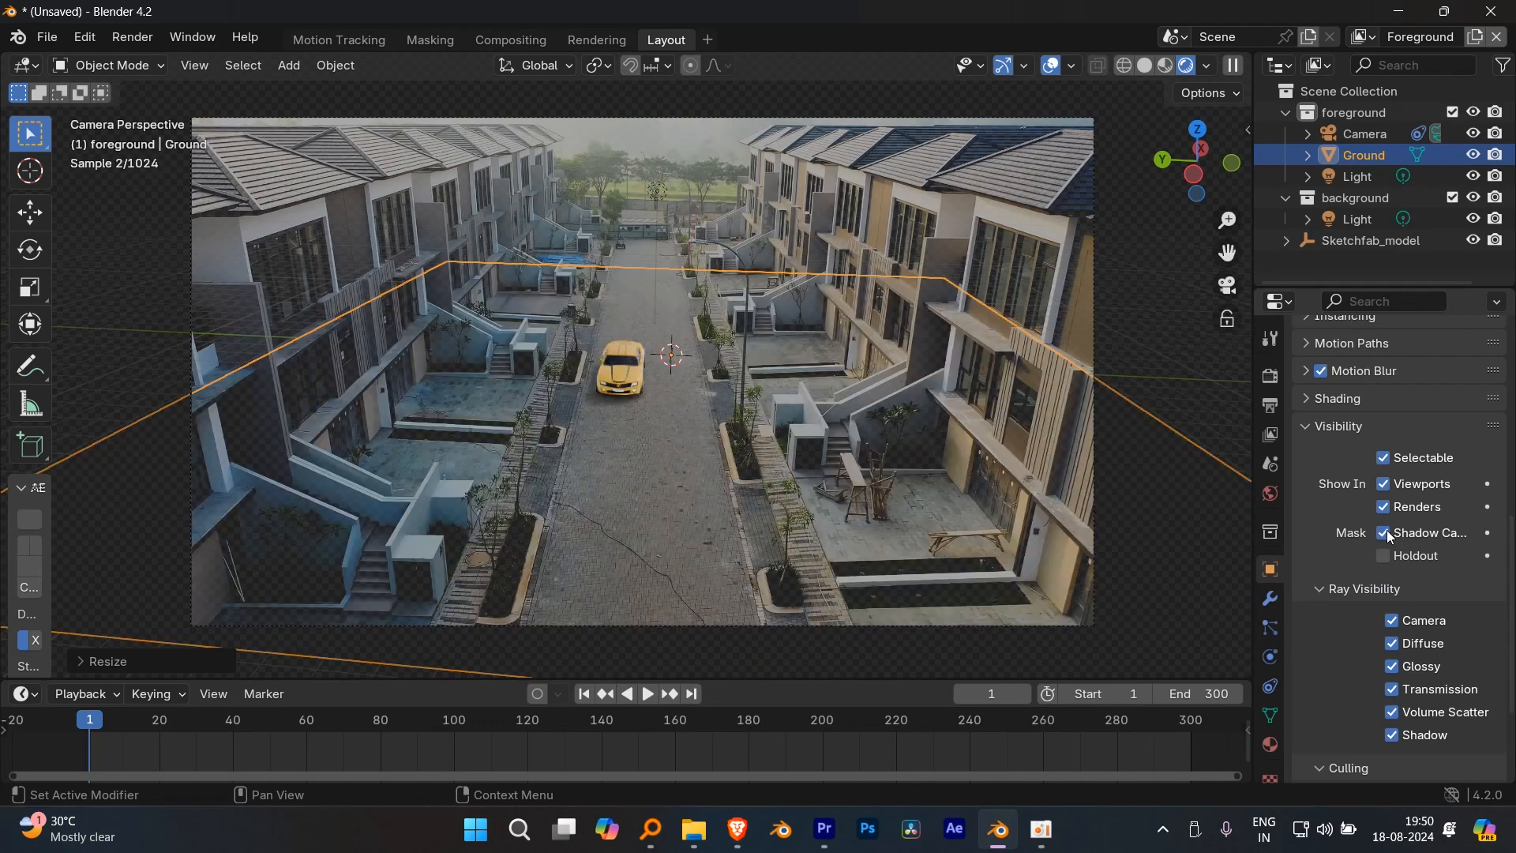
pyautogui.click(1385, 533)
pyautogui.click(1383, 533)
# - Deselect the Ground plane, switch to the Compositing workspace and render the current frame
pyautogui.scroll(3, 778, 485)
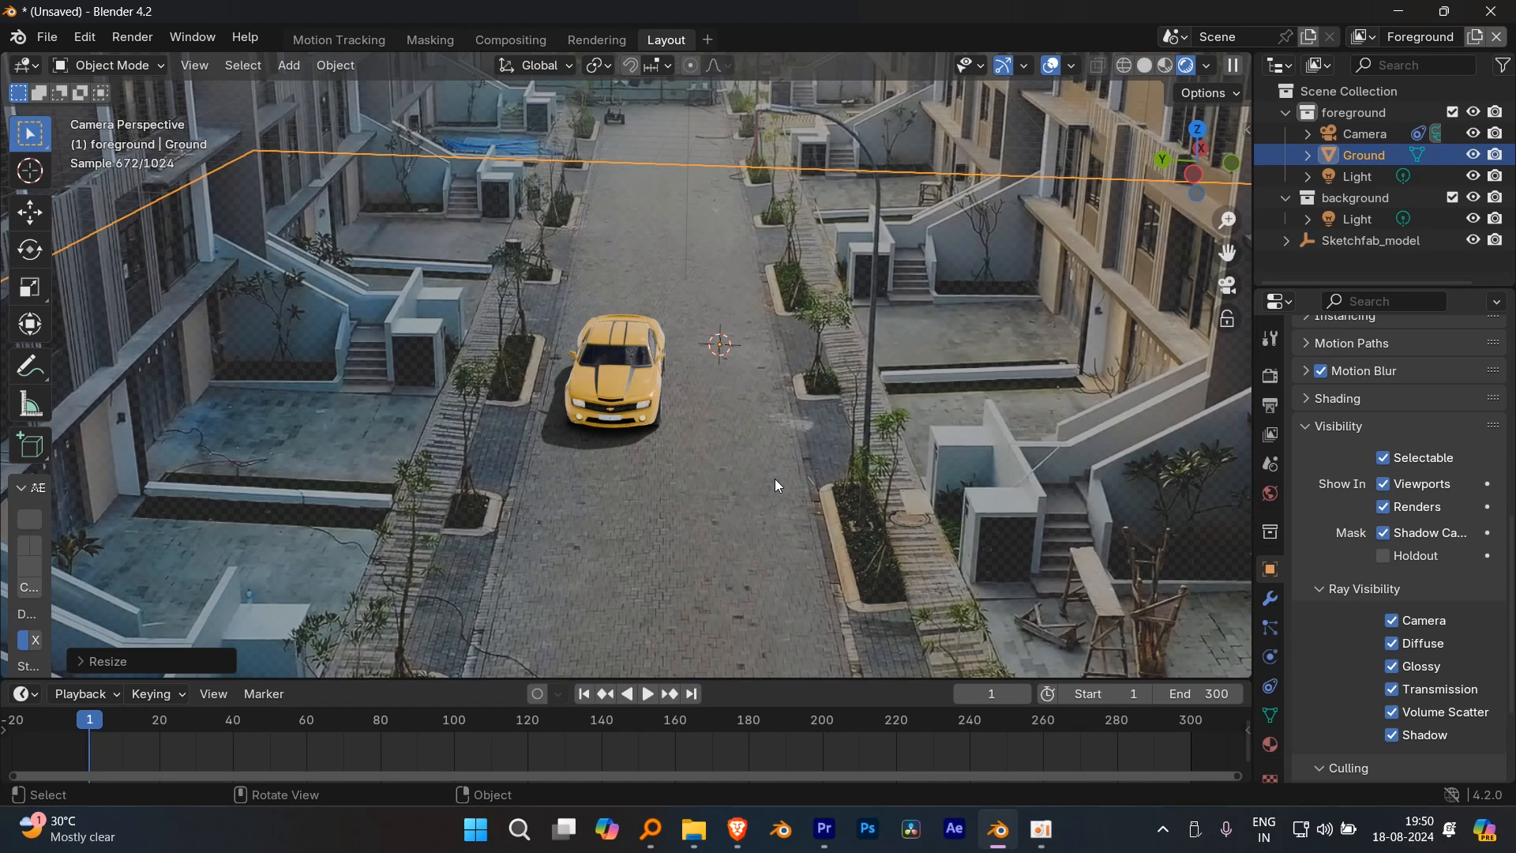
pyautogui.scroll(4, 672, 362)
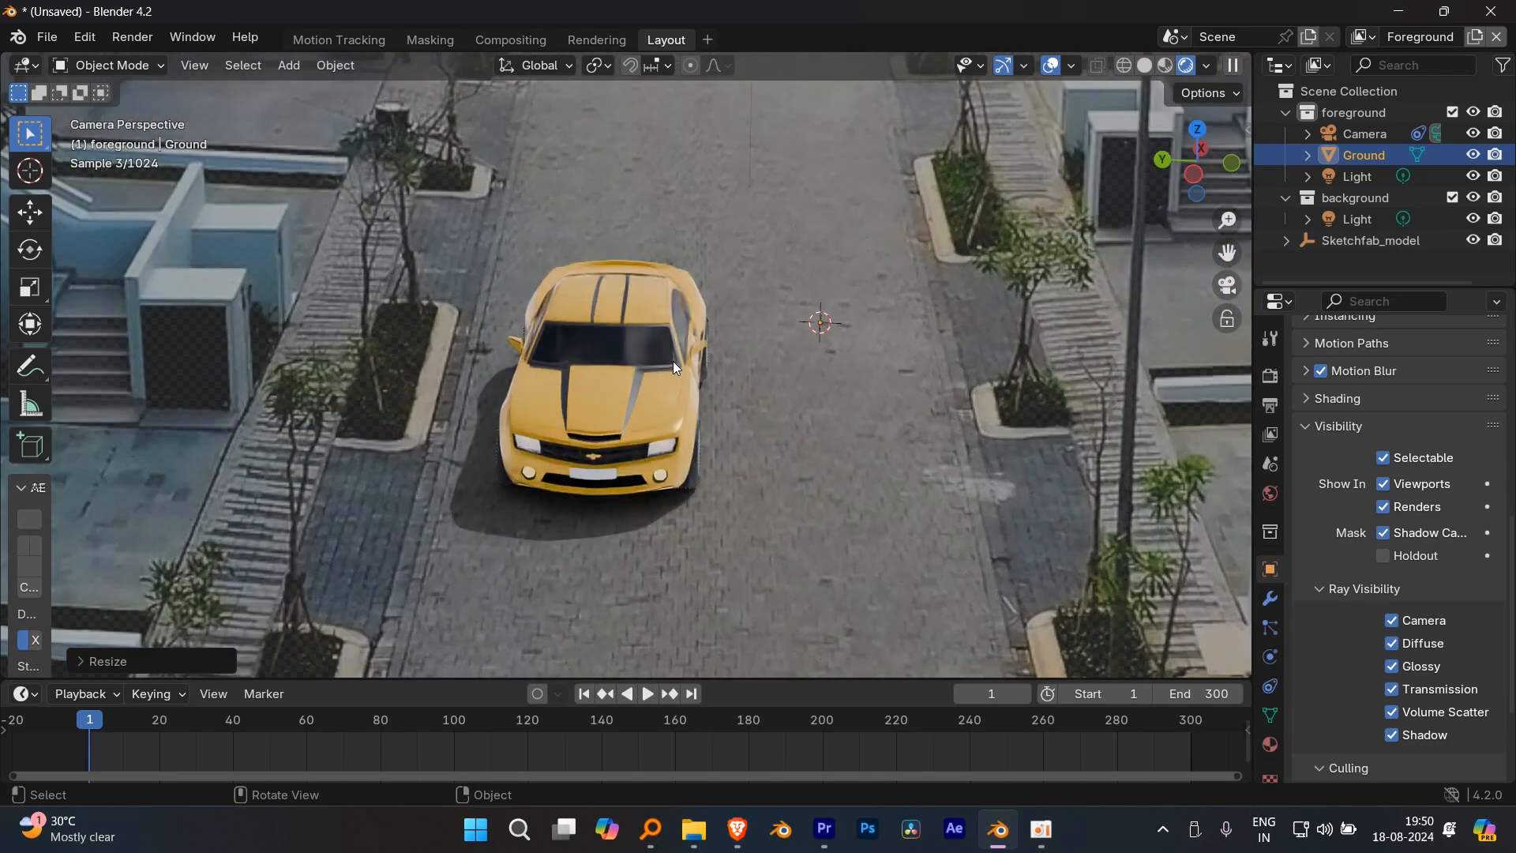
pyautogui.scroll(-5, 848, 391)
pyautogui.scroll(-3, 848, 391)
pyautogui.scroll(6, 580, 395)
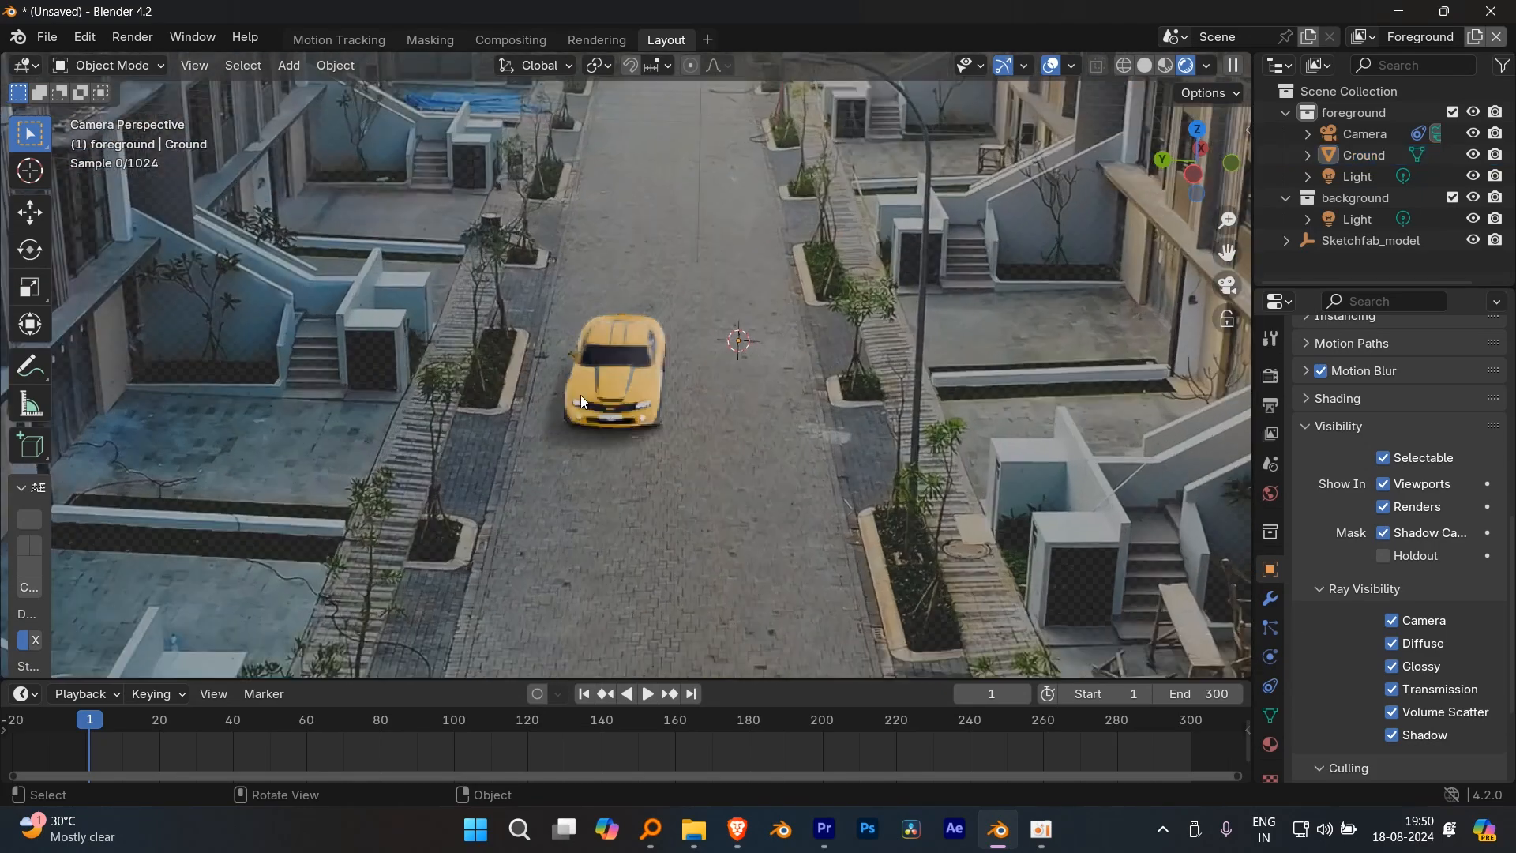
pyautogui.click(525, 41)
pyautogui.press('F12')
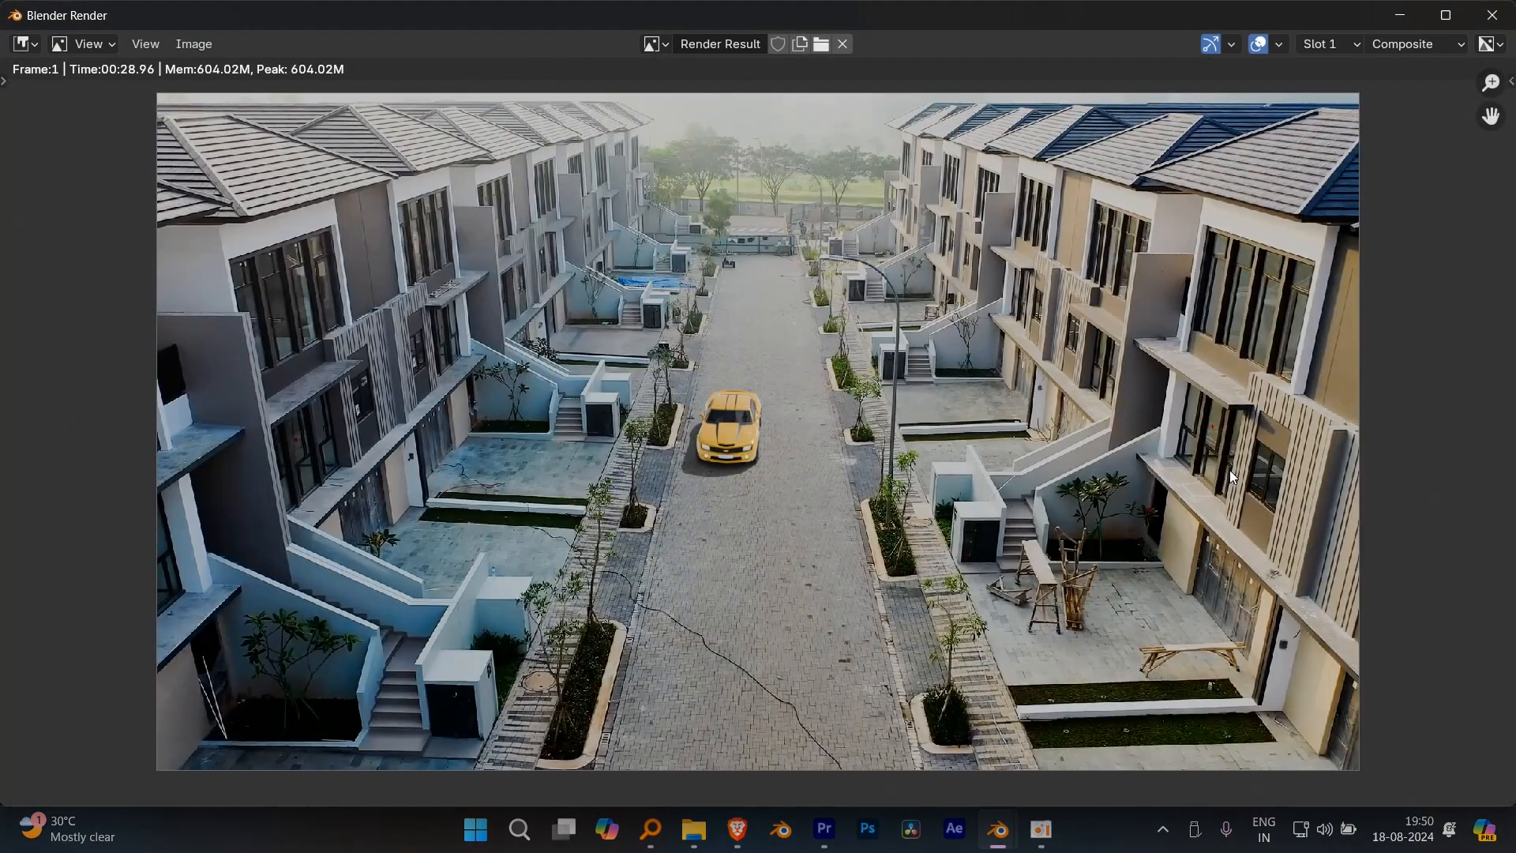
# - Examine the rendered image closely, comparing the car and its shadow with the surrounding street
pyautogui.scroll(6, 774, 453)
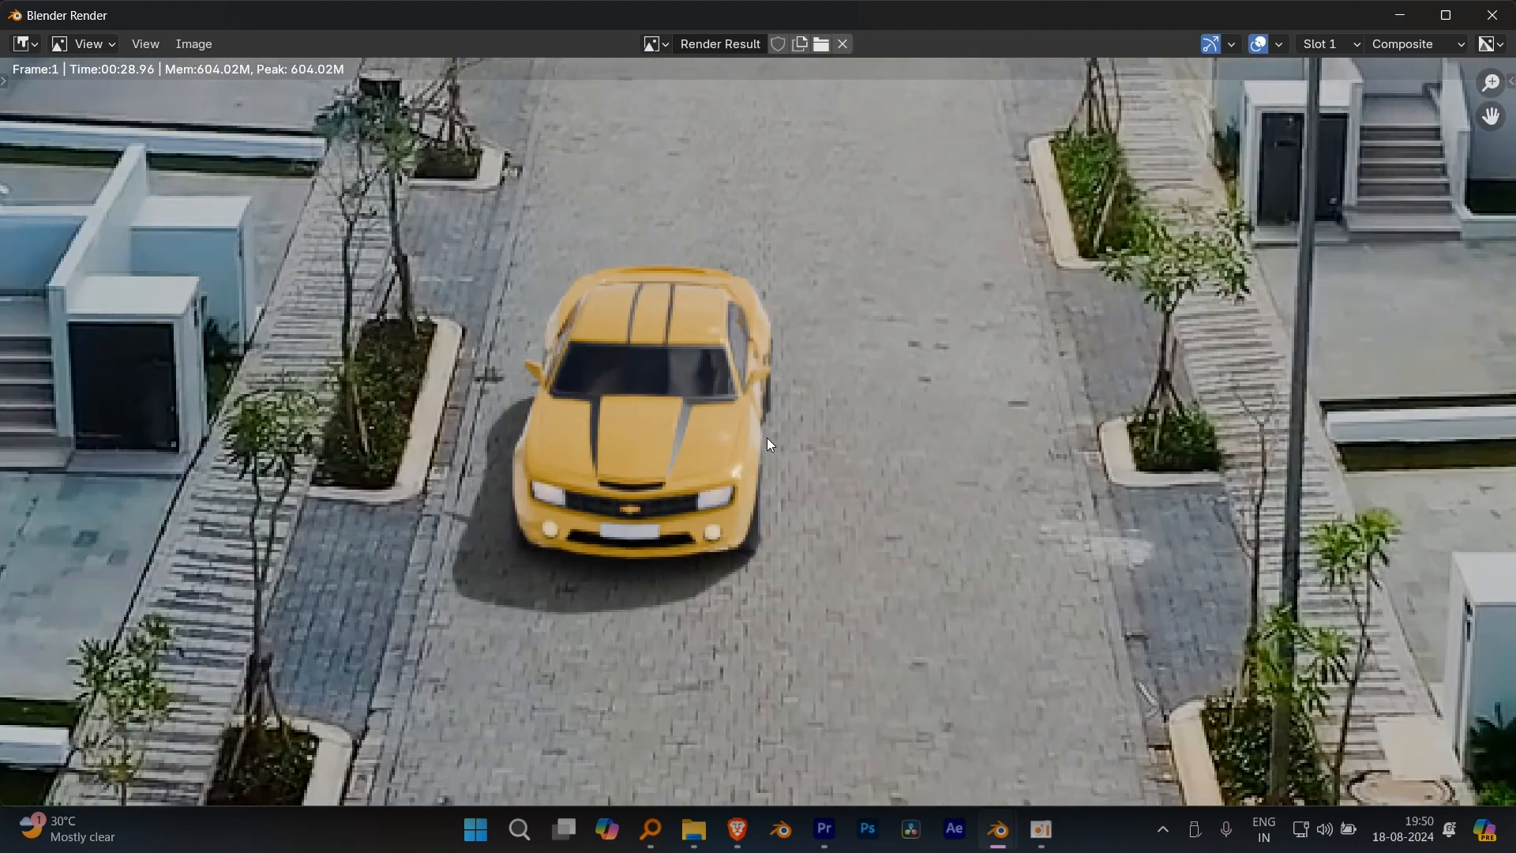
pyautogui.scroll(-8, 766, 437)
pyautogui.scroll(2, 769, 442)
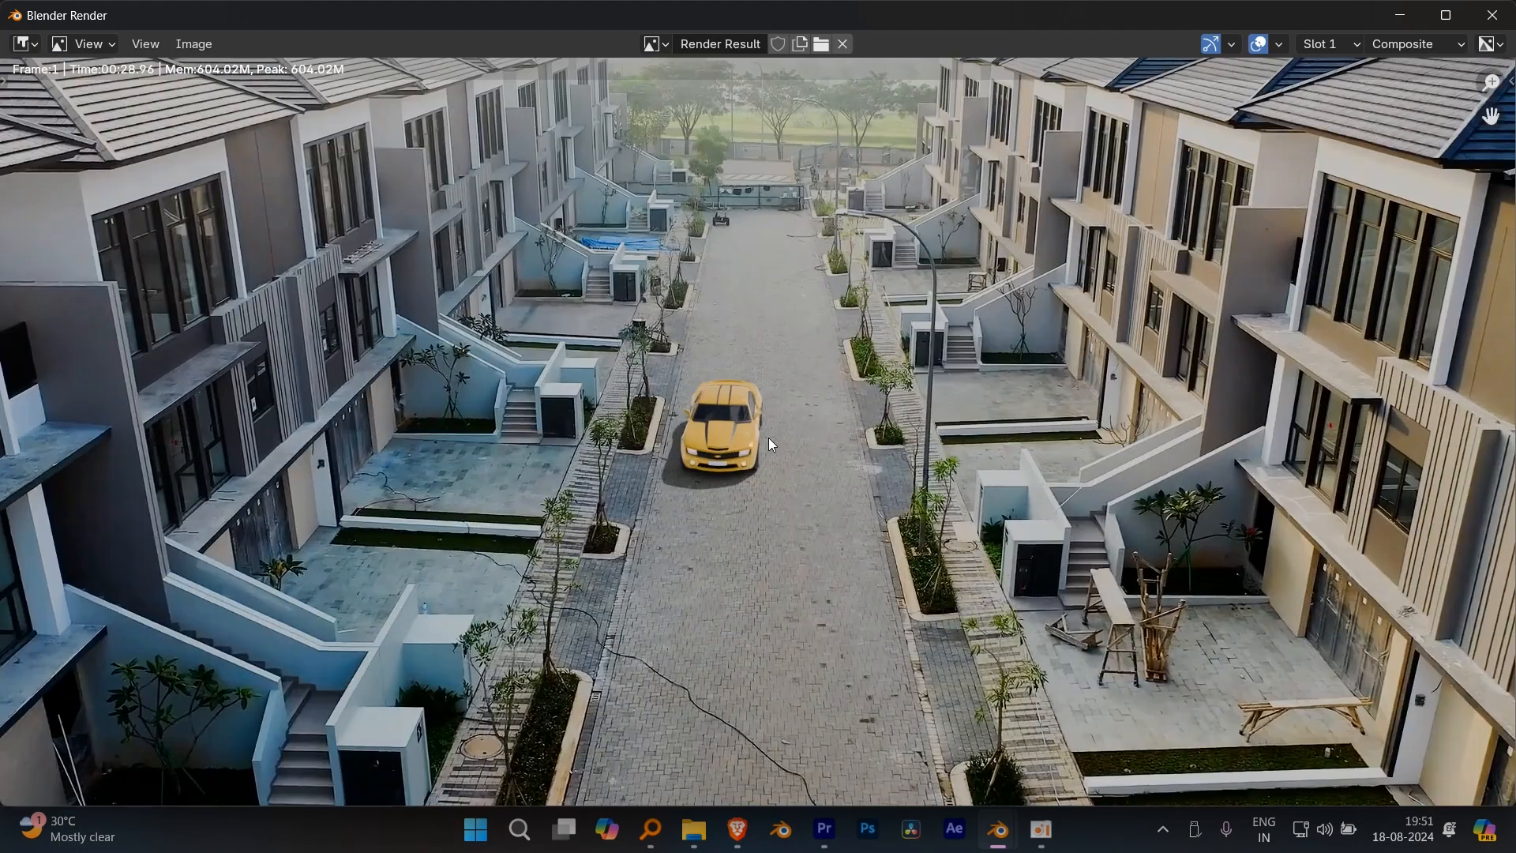
pyautogui.scroll(-2, 769, 437)
pyautogui.scroll(5, 769, 437)
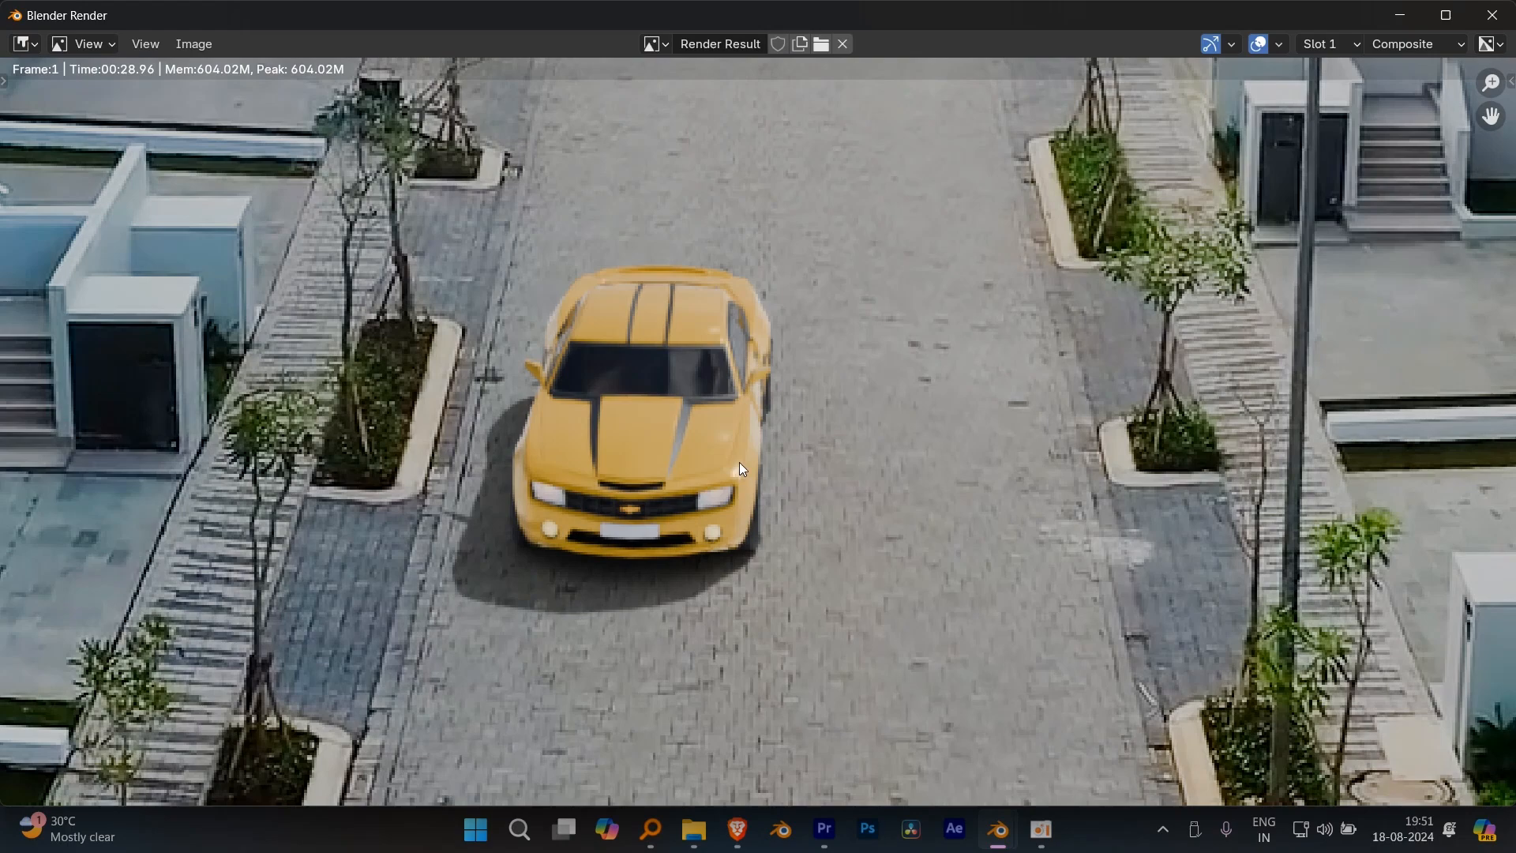
pyautogui.scroll(-7, 1047, 338)
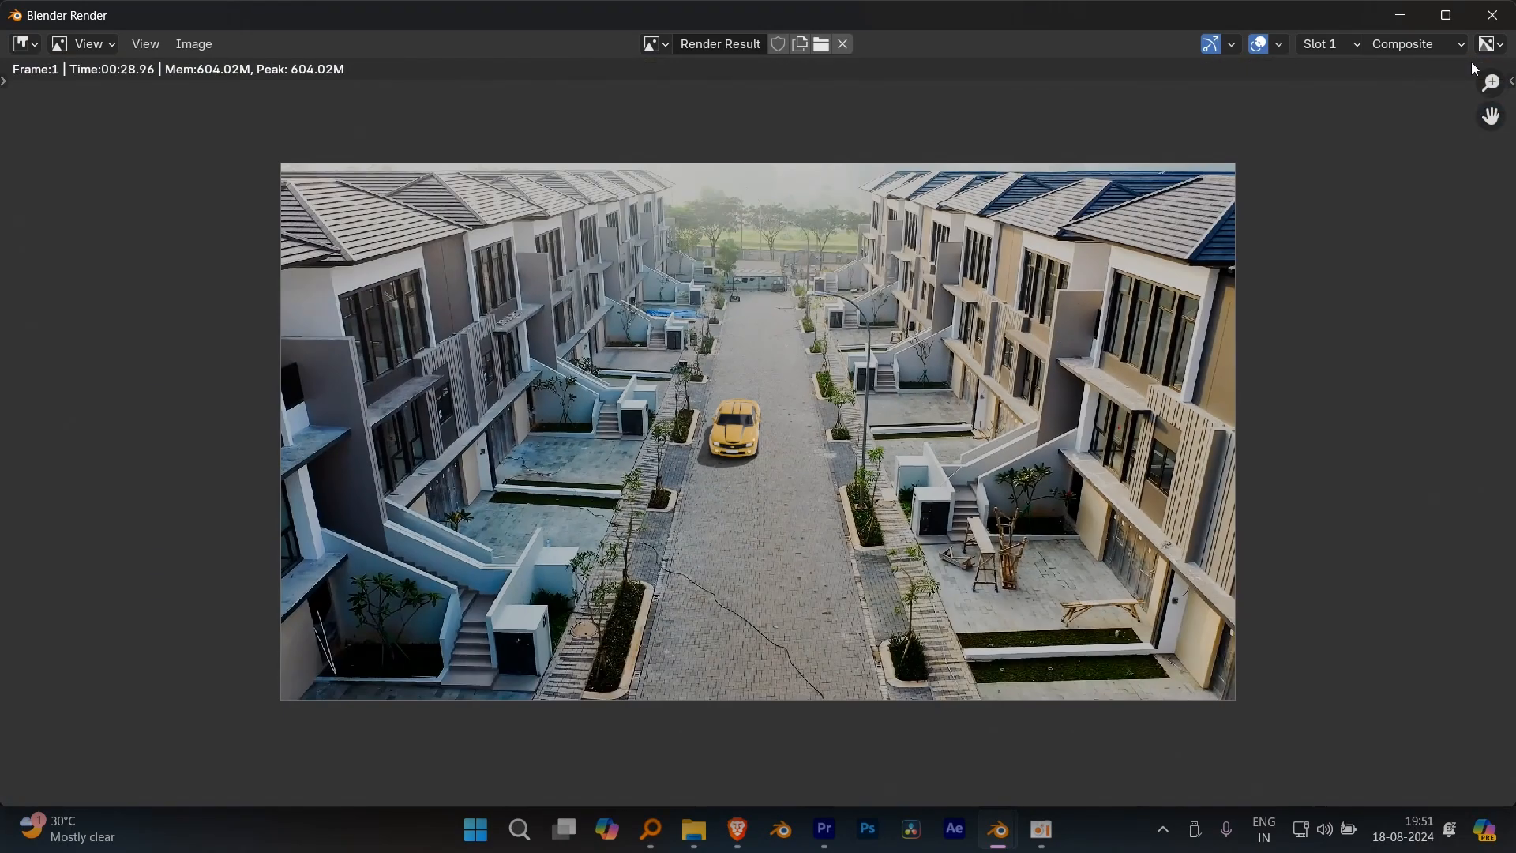
pyautogui.scroll(8, 755, 406)
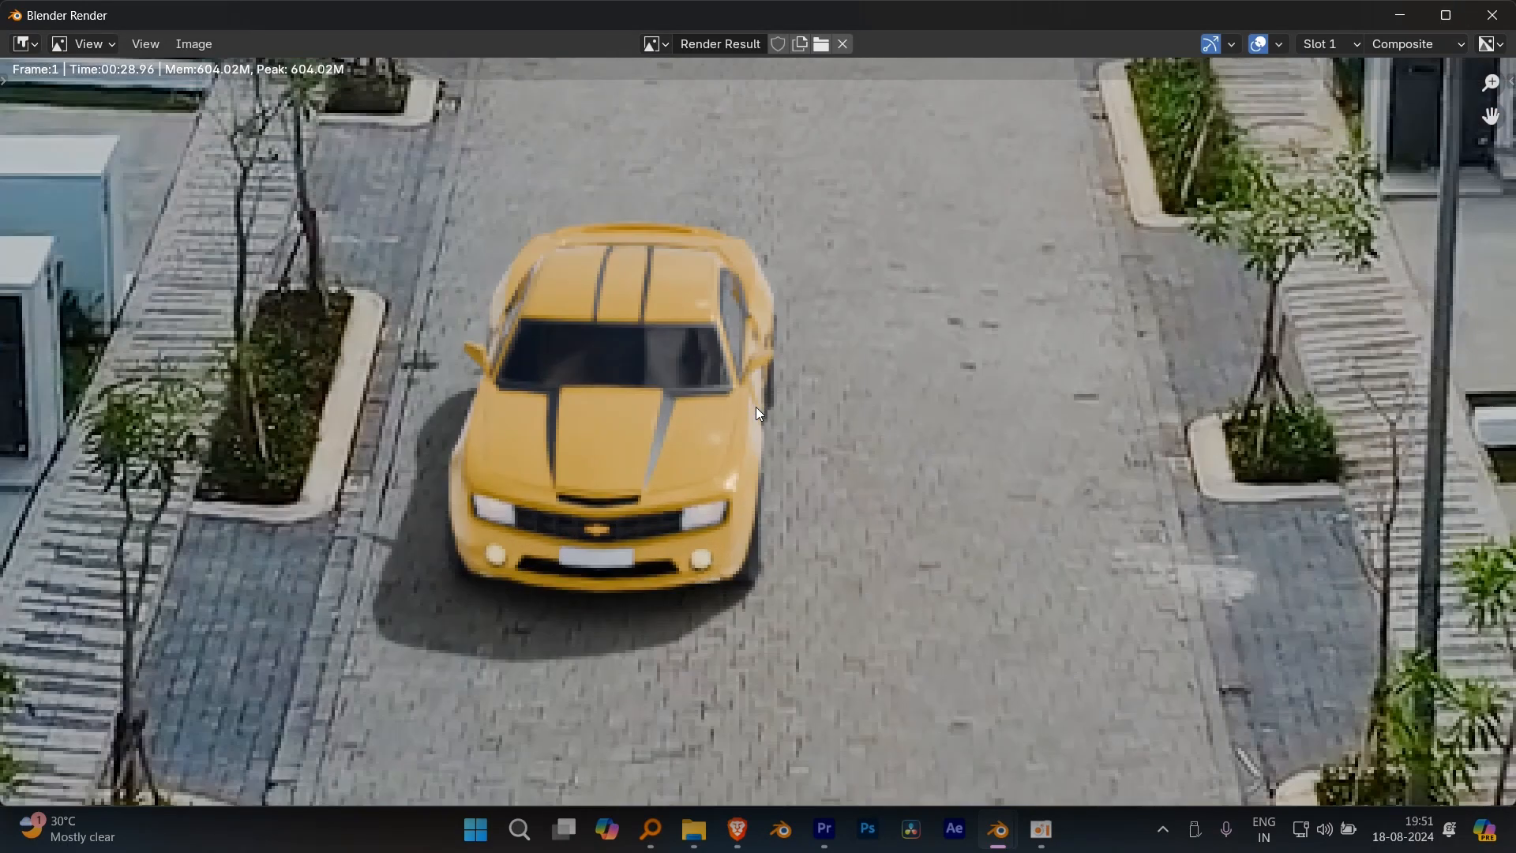
# - Close the render window and return to the Layout workspace
pyautogui.click(1501, 22)
pyautogui.scroll(2, 793, 325)
pyautogui.moveTo(761, 338); pyautogui.dragTo(780, 360, button='middle')
pyautogui.moveTo(698, 417); pyautogui.dragTo(663, 398)
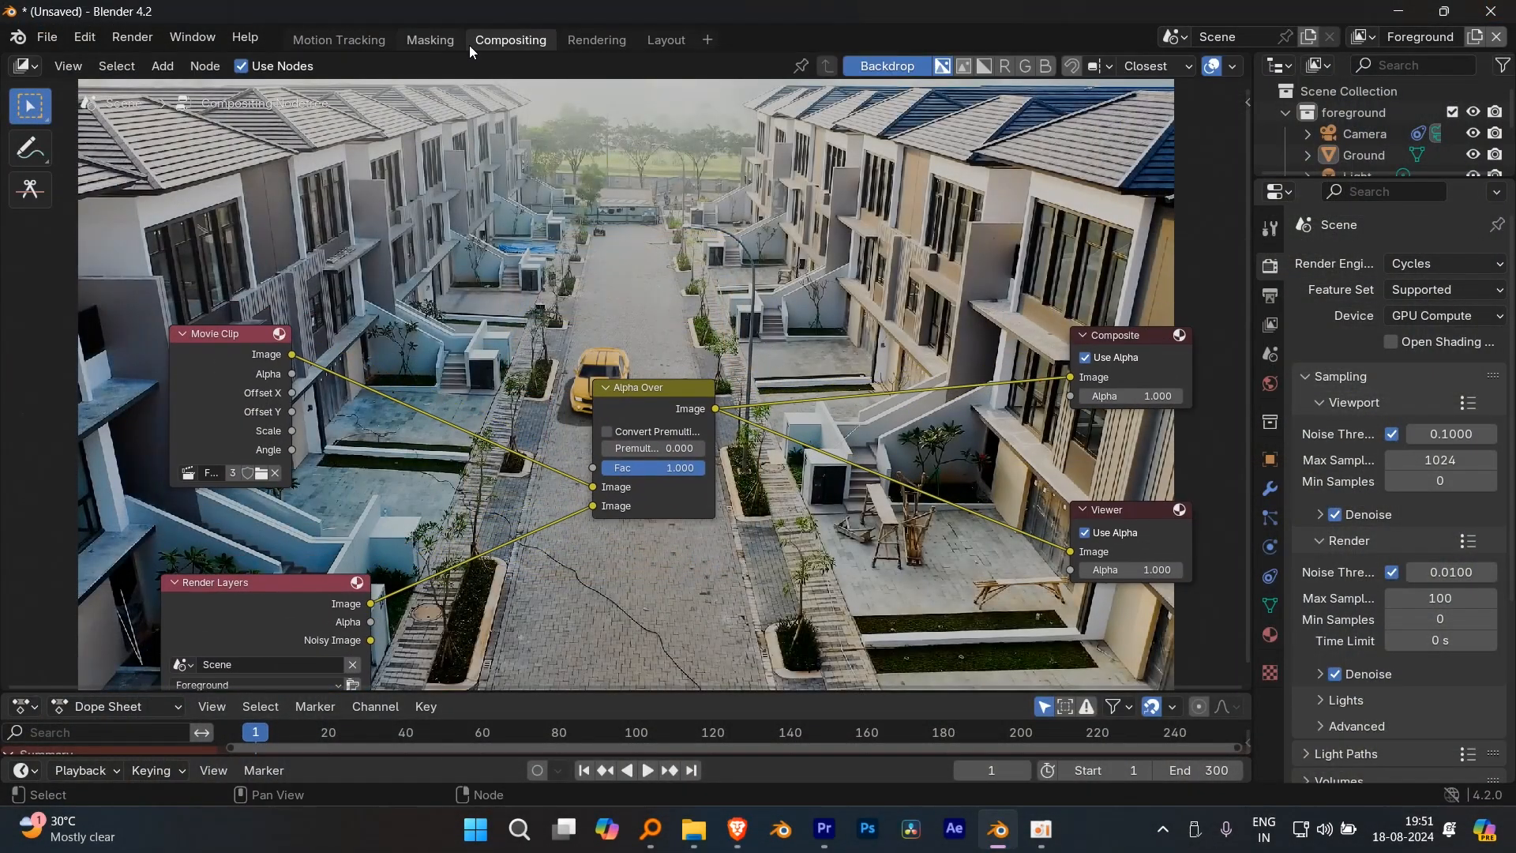
pyautogui.click(669, 41)
pyautogui.scroll(-3, 895, 358)
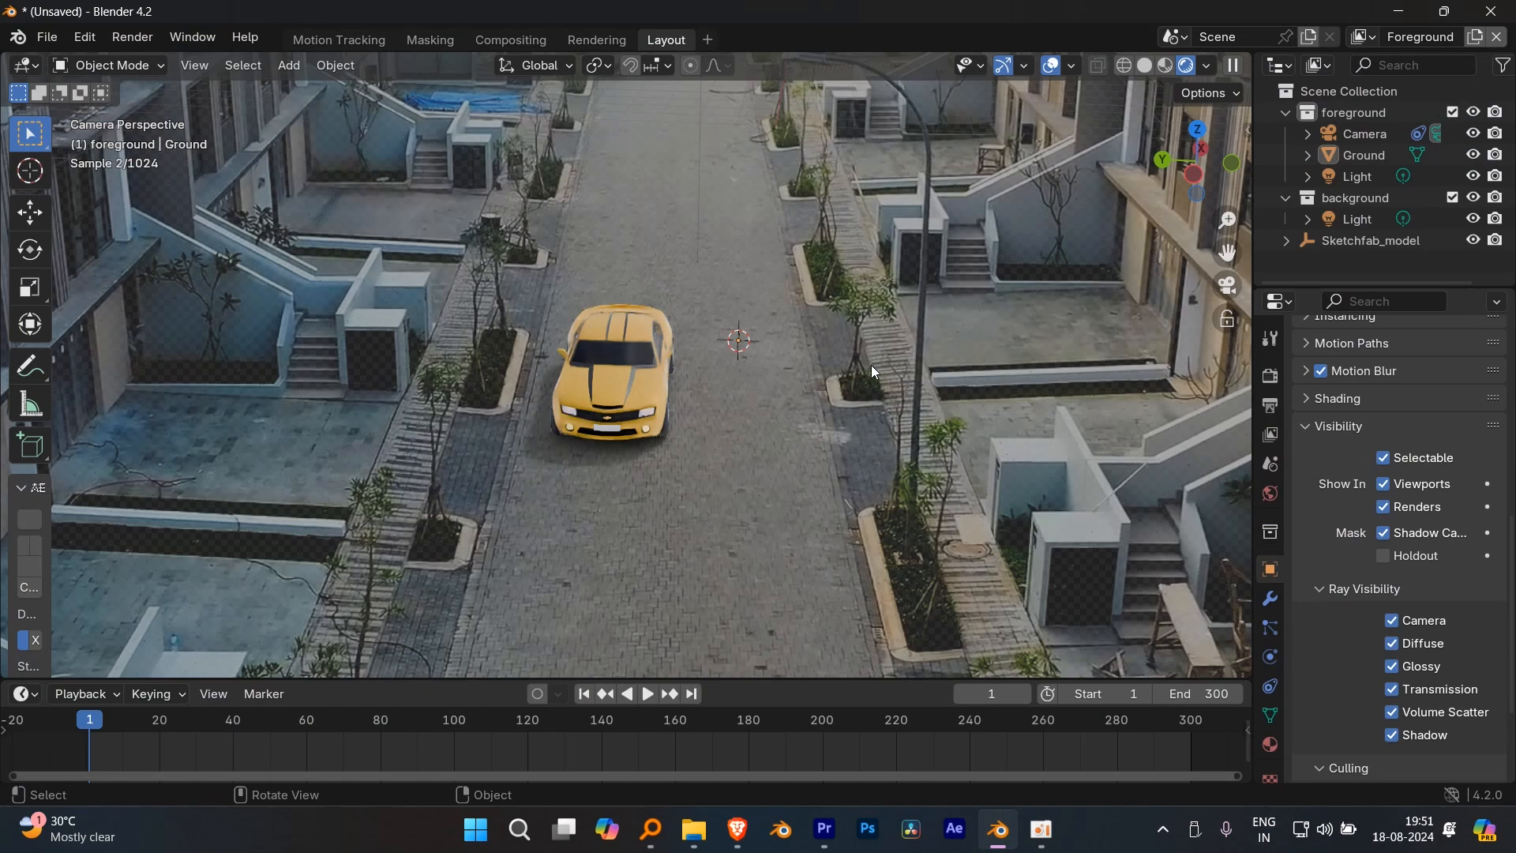
# - Examine the car, its shadow and the lighting on the surrounding houses in the rendered camera view
pyautogui.scroll(-3, 874, 371)
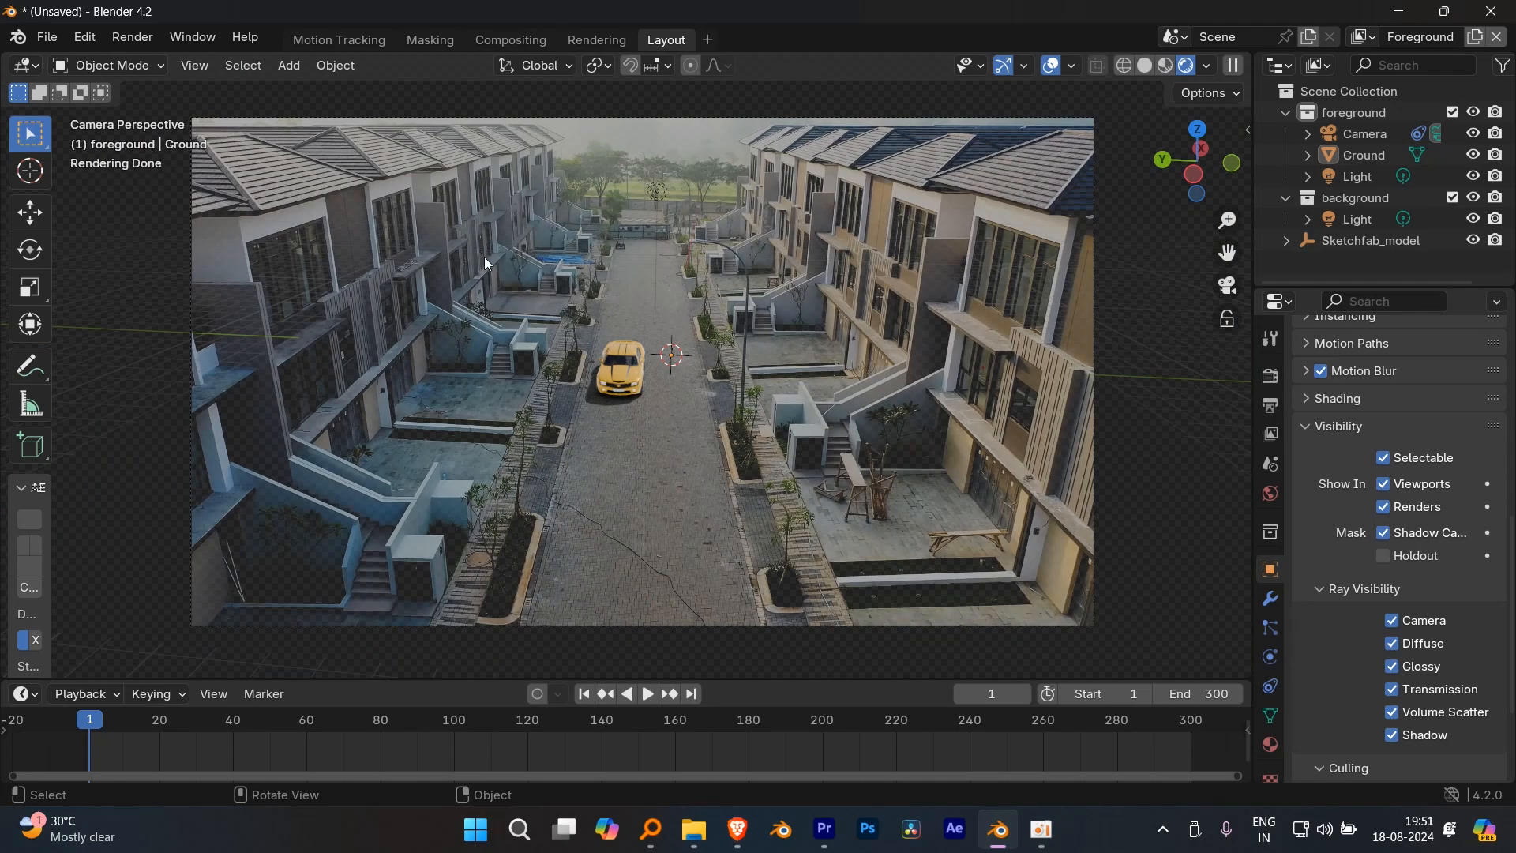
pyautogui.scroll(3, 607, 361)
pyautogui.keyDown('shift'); pyautogui.moveTo(966, 502); pyautogui.dragTo(858, 444, button='middle'); pyautogui.keyUp('shift')
pyautogui.scroll(3, 856, 444)
pyautogui.keyDown('shift'); pyautogui.moveTo(797, 270); pyautogui.dragTo(780, 384, button='middle'); pyautogui.keyUp('shift')
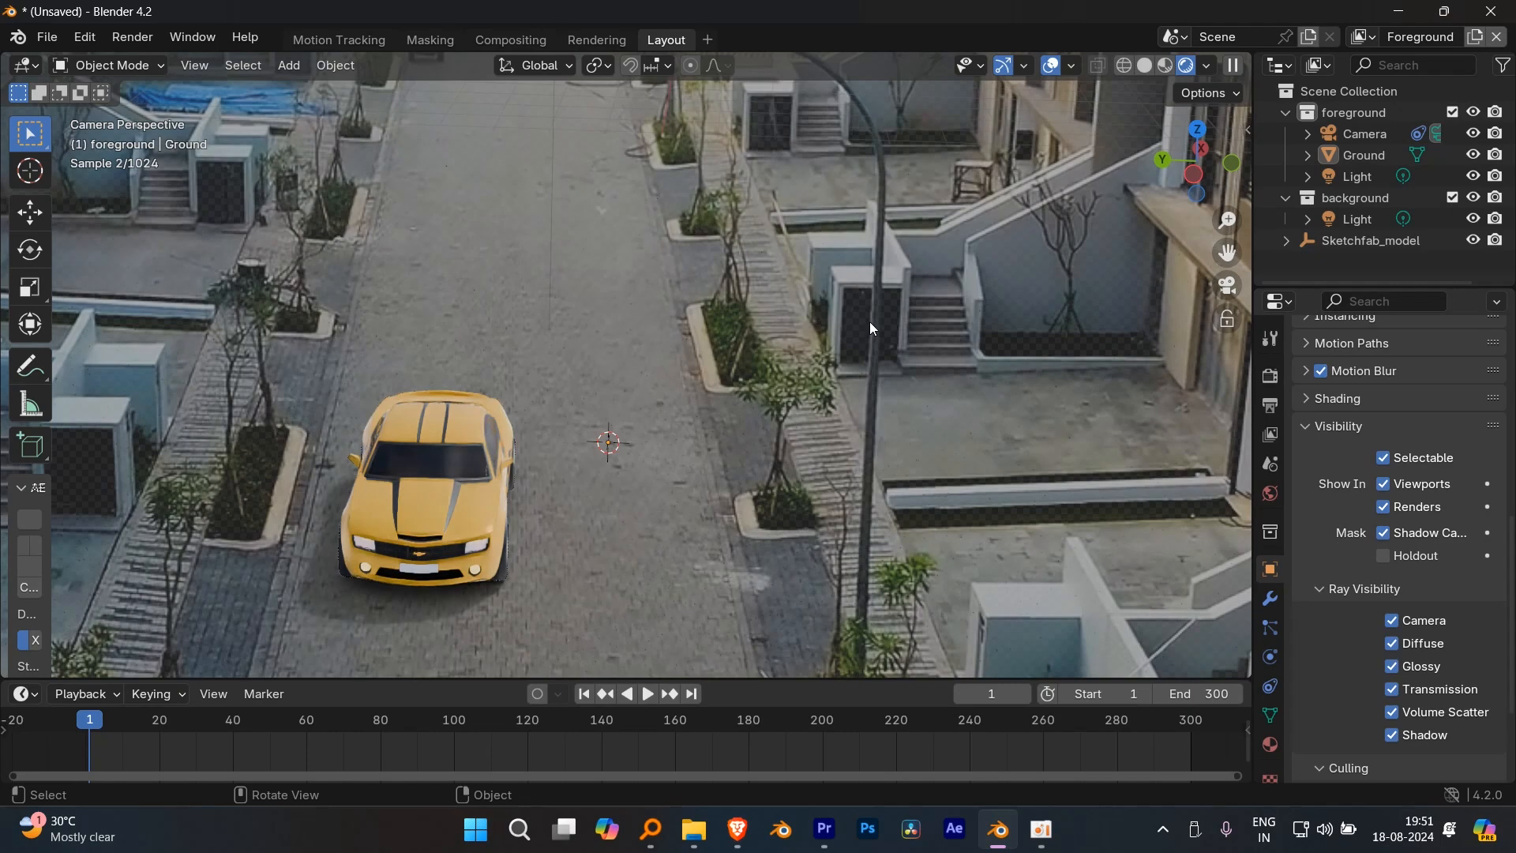
pyautogui.scroll(-3, 788, 420)
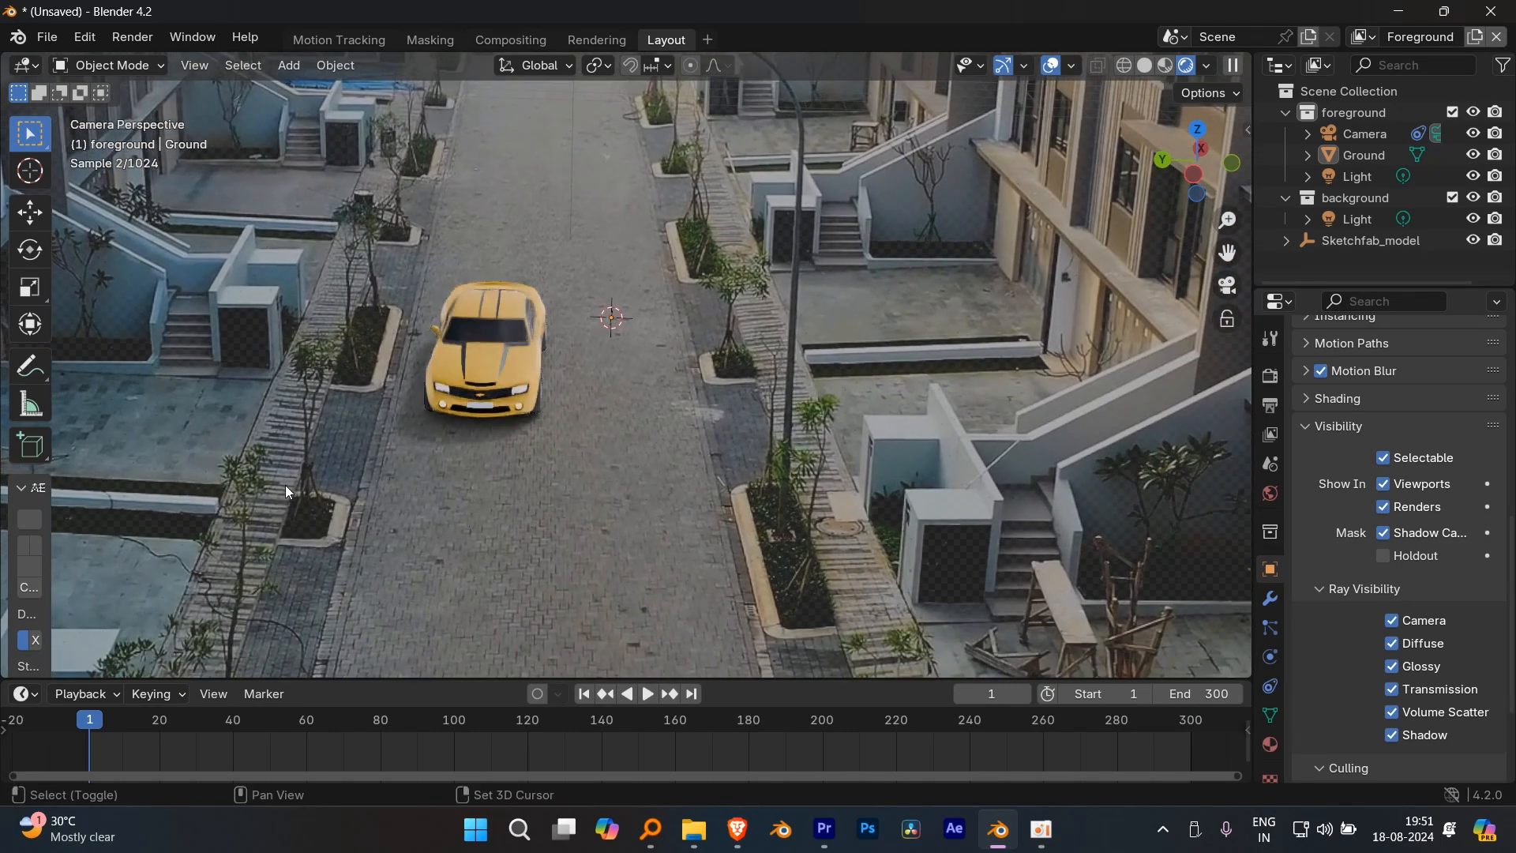
pyautogui.keyDown('shift'); pyautogui.moveTo(286, 491); pyautogui.dragTo(437, 423, button='middle'); pyautogui.keyUp('shift')
pyautogui.scroll(-4, 889, 336)
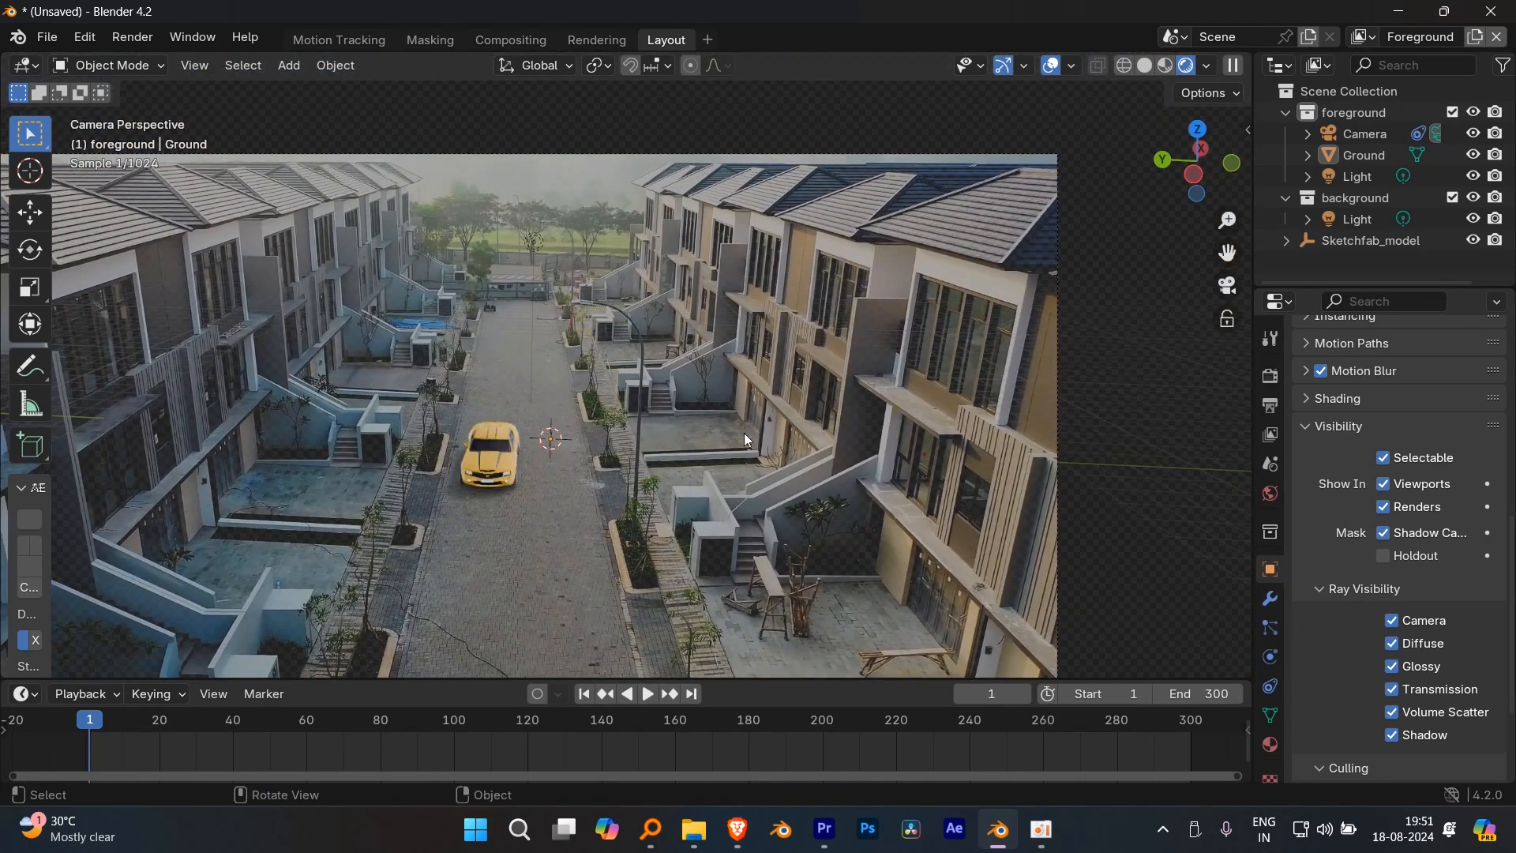
pyautogui.scroll(2, 809, 436)
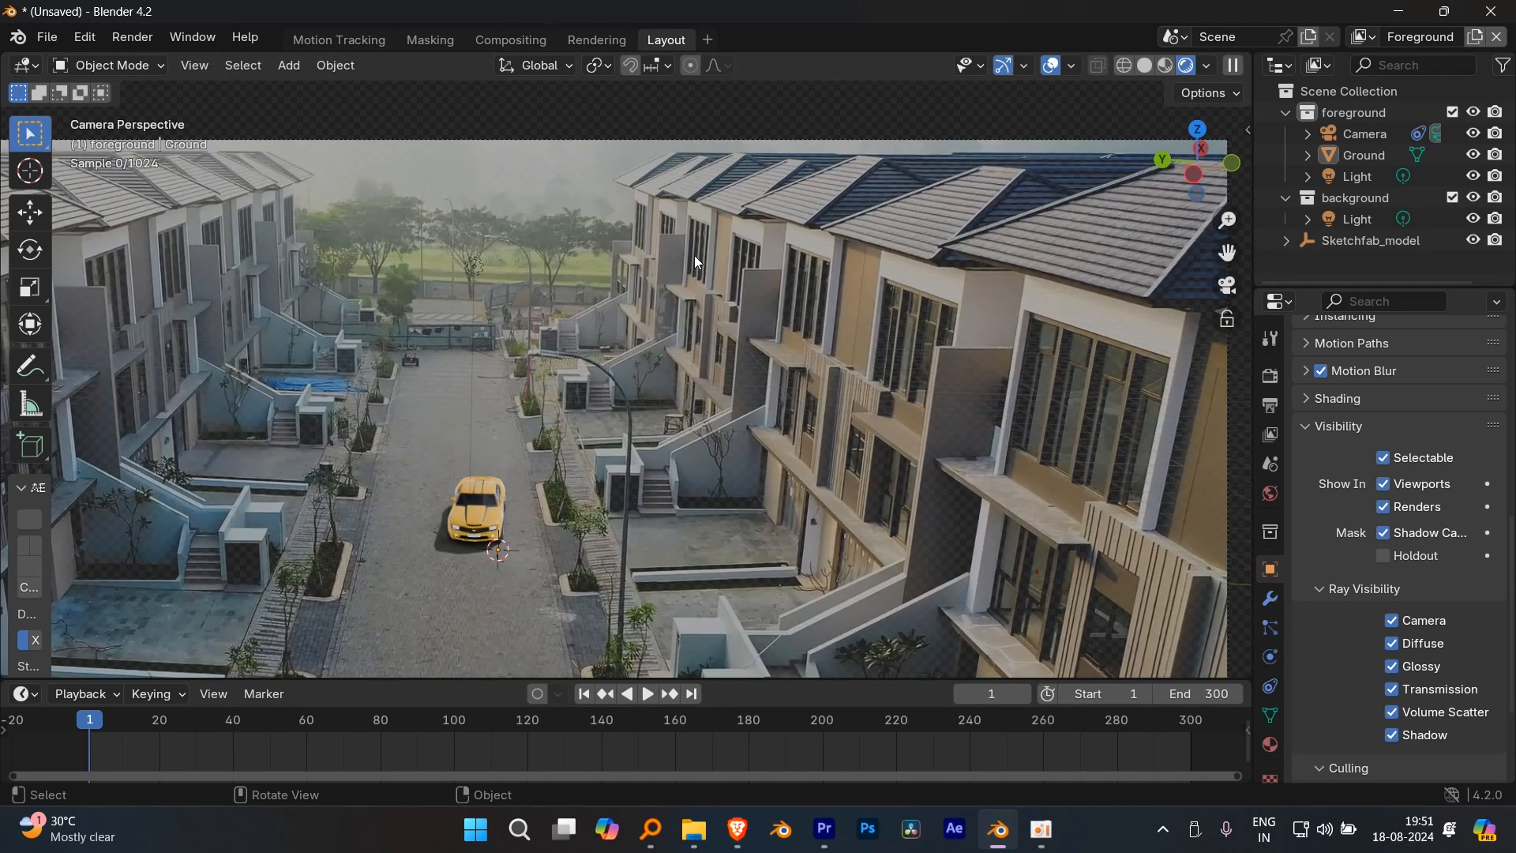
pyautogui.scroll(3, 783, 387)
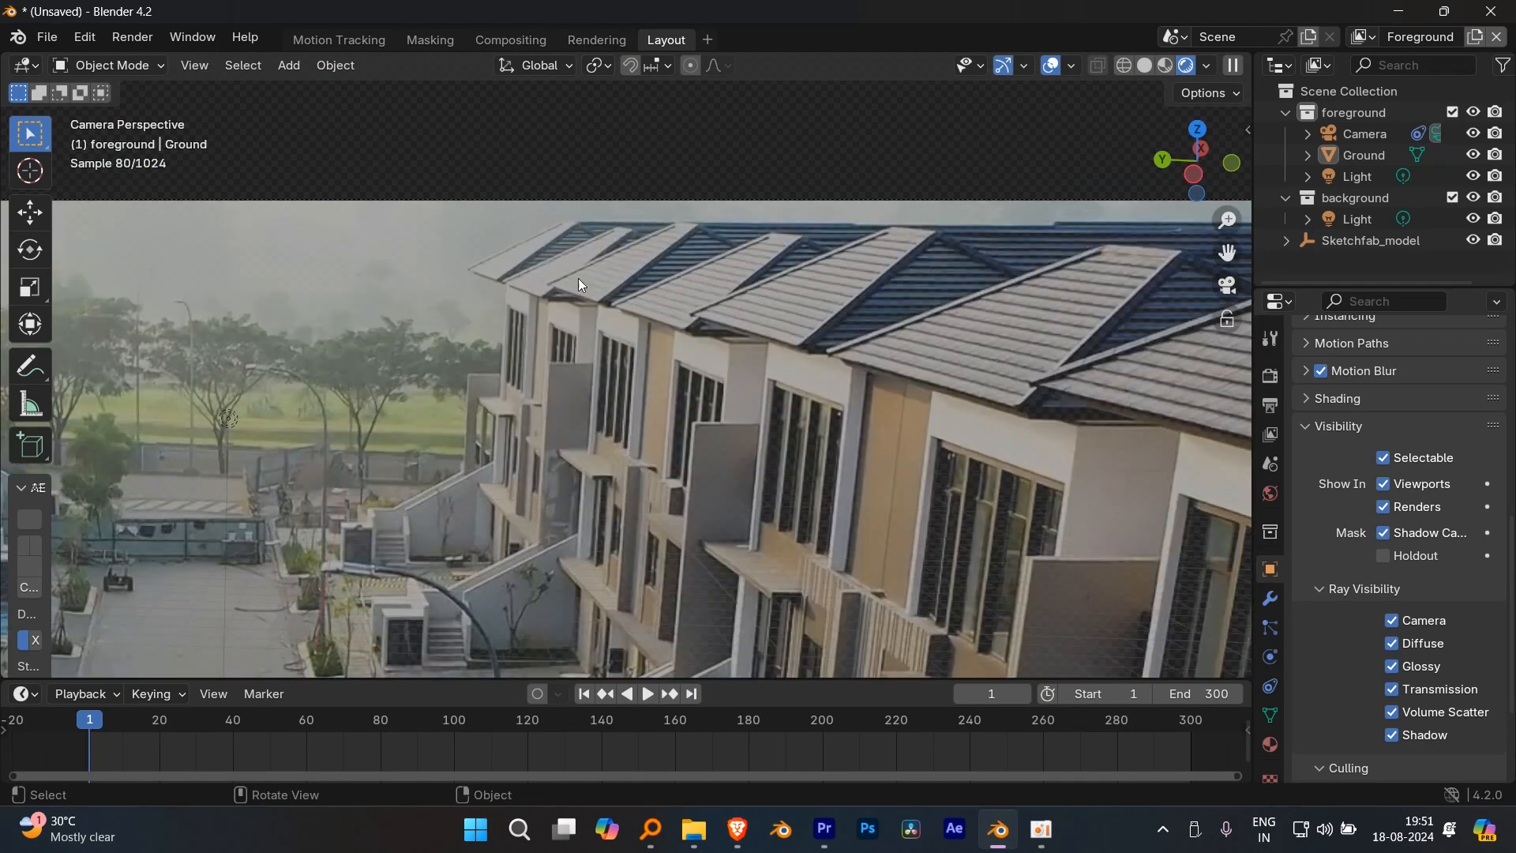
pyautogui.scroll(-2, 1003, 408)
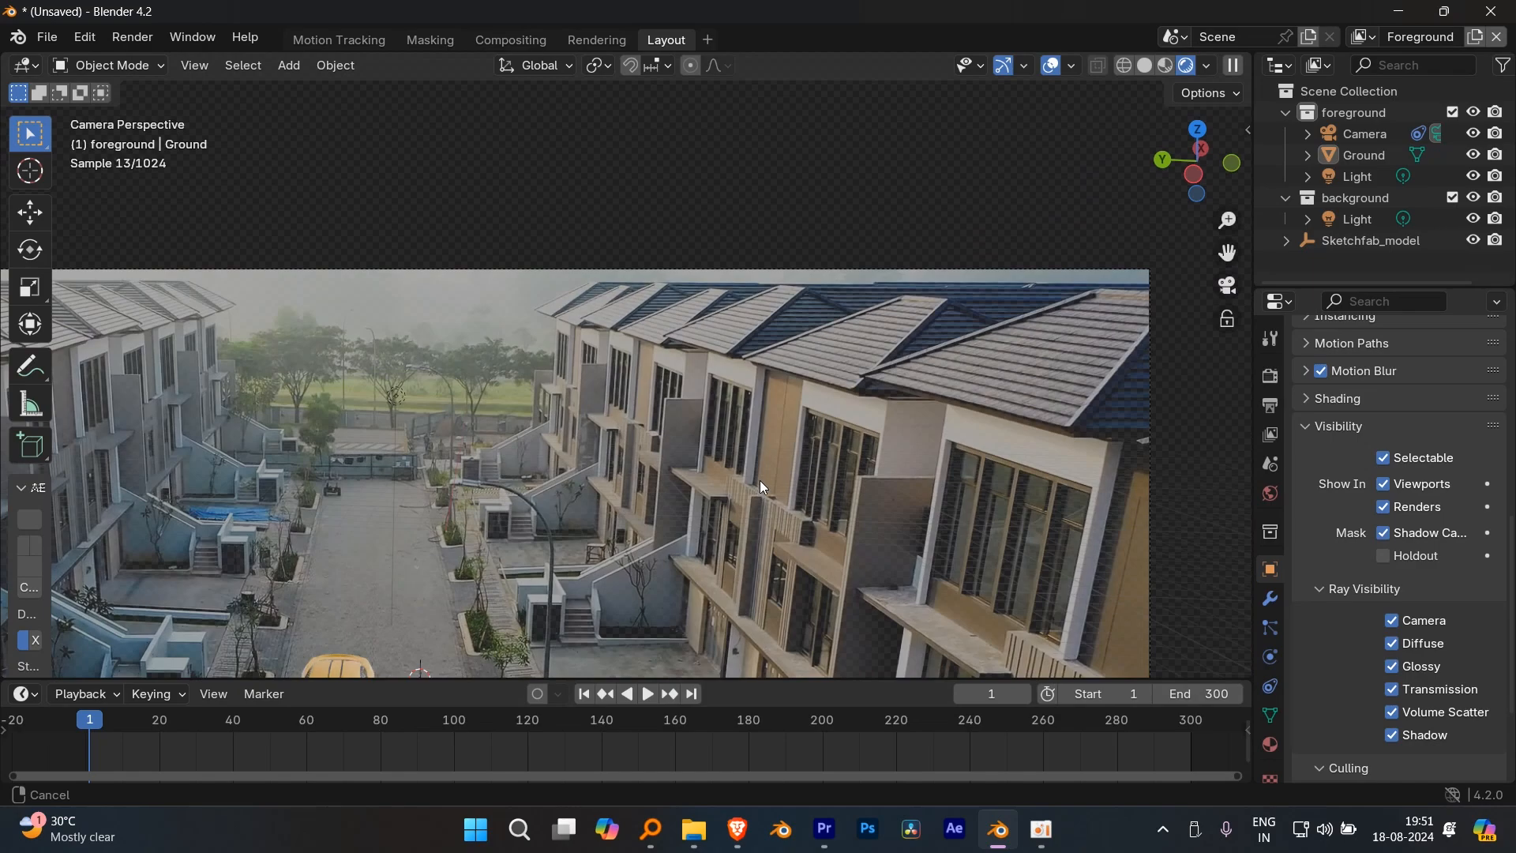
pyautogui.moveTo(759, 479); pyautogui.dragTo(745, 373, button='middle')
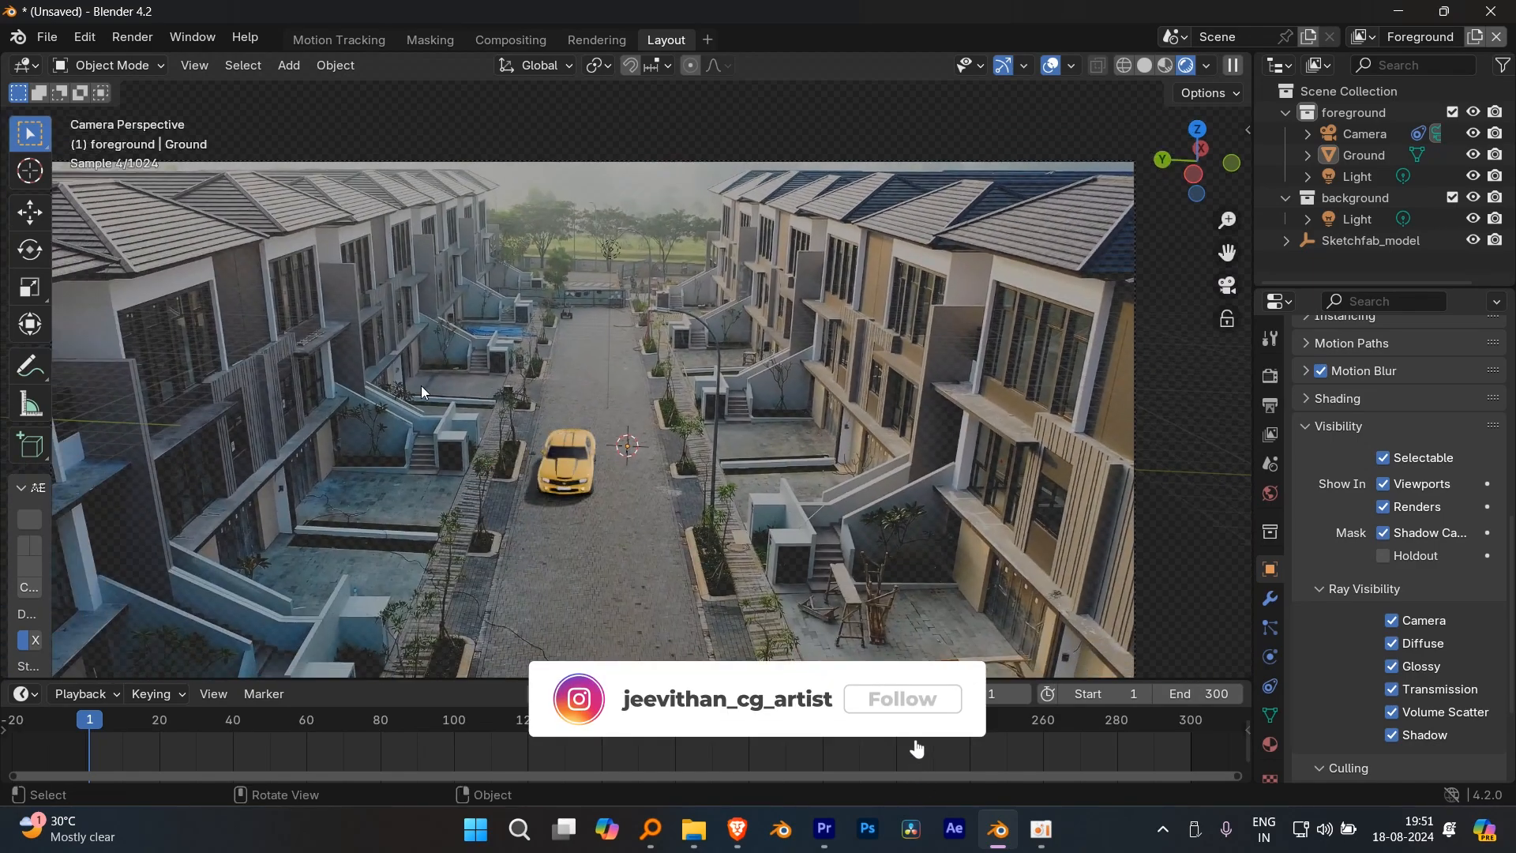
pyautogui.keyDown('shift'); pyautogui.moveTo(221, 401); pyautogui.dragTo(558, 368, button='middle'); pyautogui.keyUp('shift')
pyautogui.scroll(5, 558, 368)
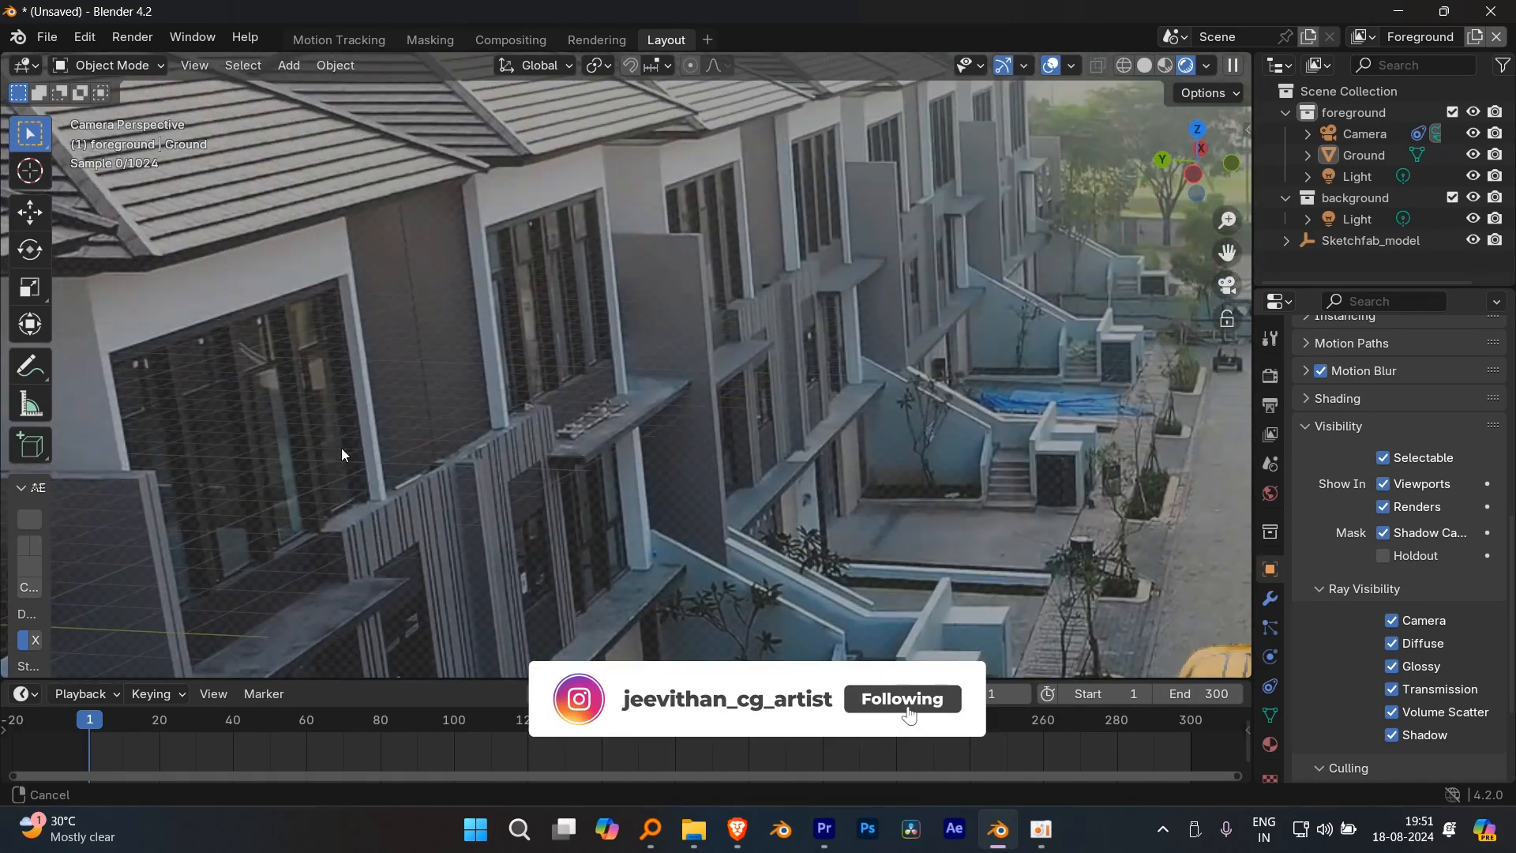
pyautogui.scroll(-3, 341, 448)
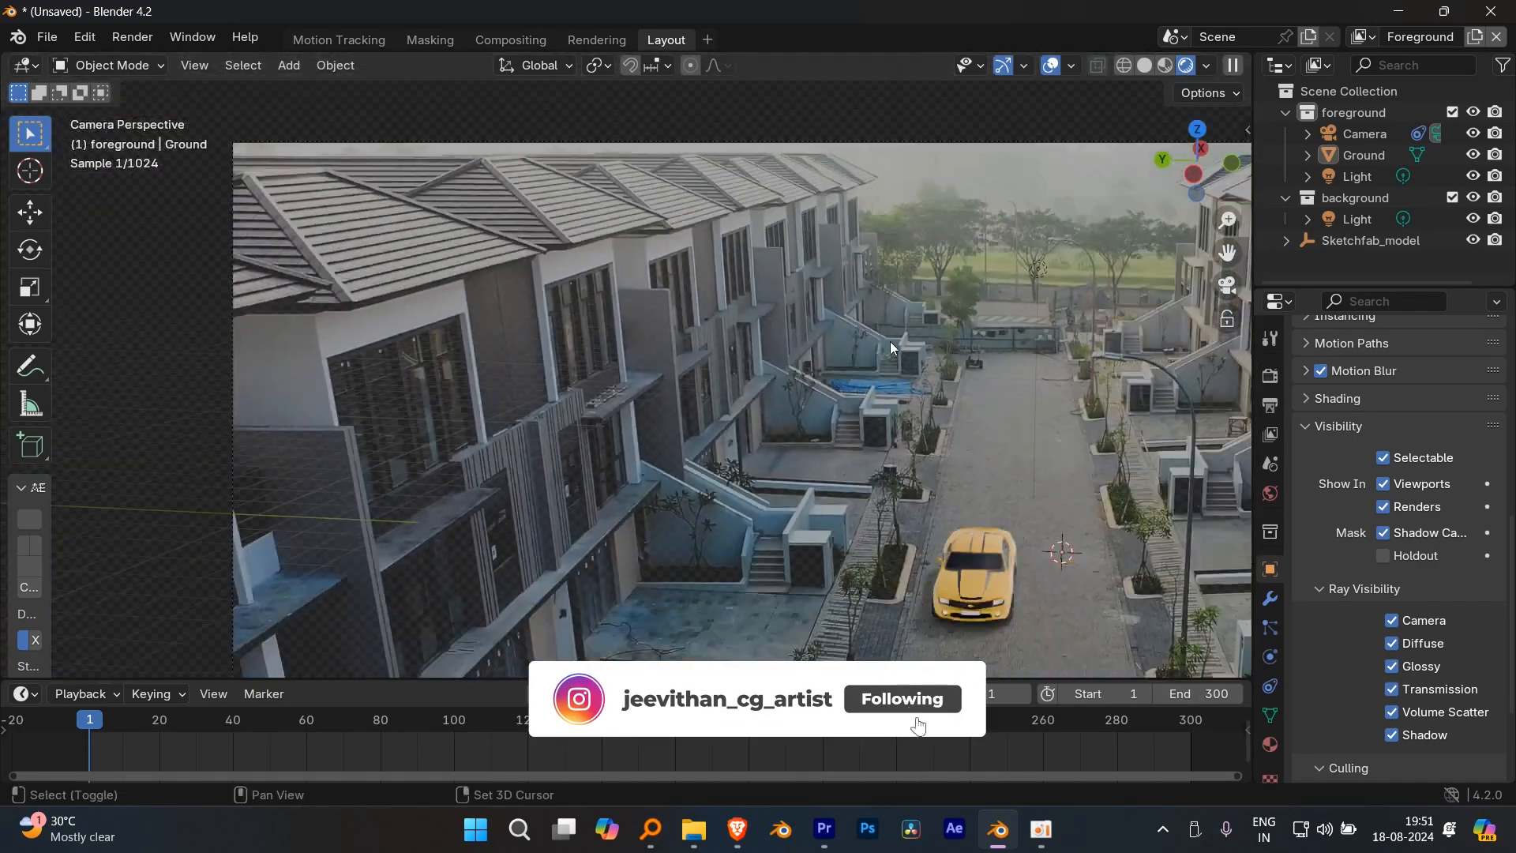
pyautogui.keyDown('shift'); pyautogui.moveTo(889, 341); pyautogui.dragTo(641, 328, button='middle'); pyautogui.keyUp('shift')
pyautogui.keyDown('shift'); pyautogui.moveTo(843, 489); pyautogui.dragTo(788, 372, button='middle'); pyautogui.keyUp('shift')
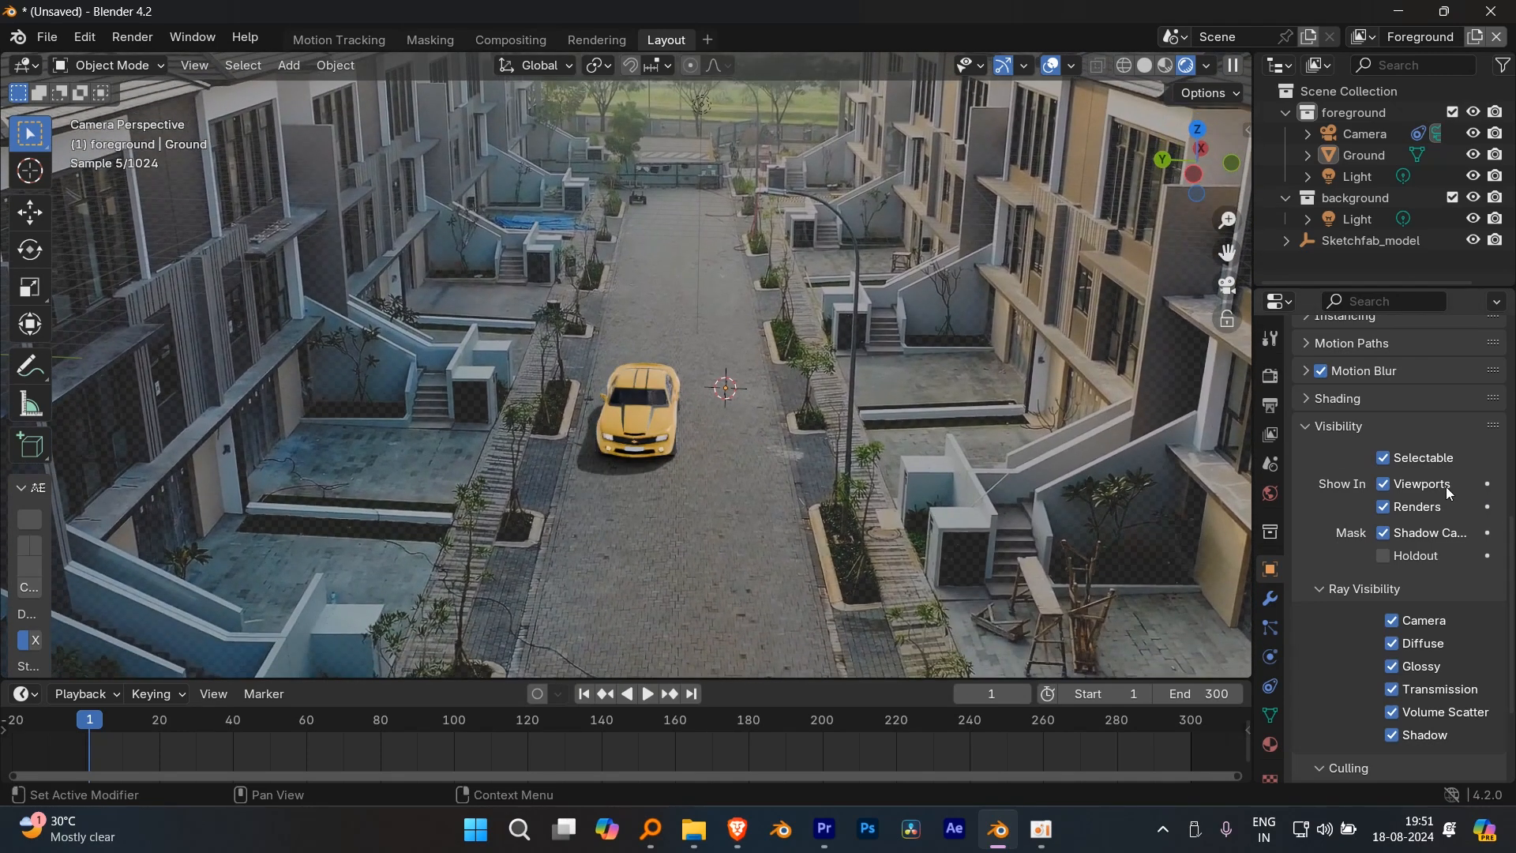
# - Replace the World background's environment texture with the buikslotermeerple... HDR from the ! Environment Textures folder
pyautogui.scroll(10, 1457, 501)
pyautogui.click(1271, 495)
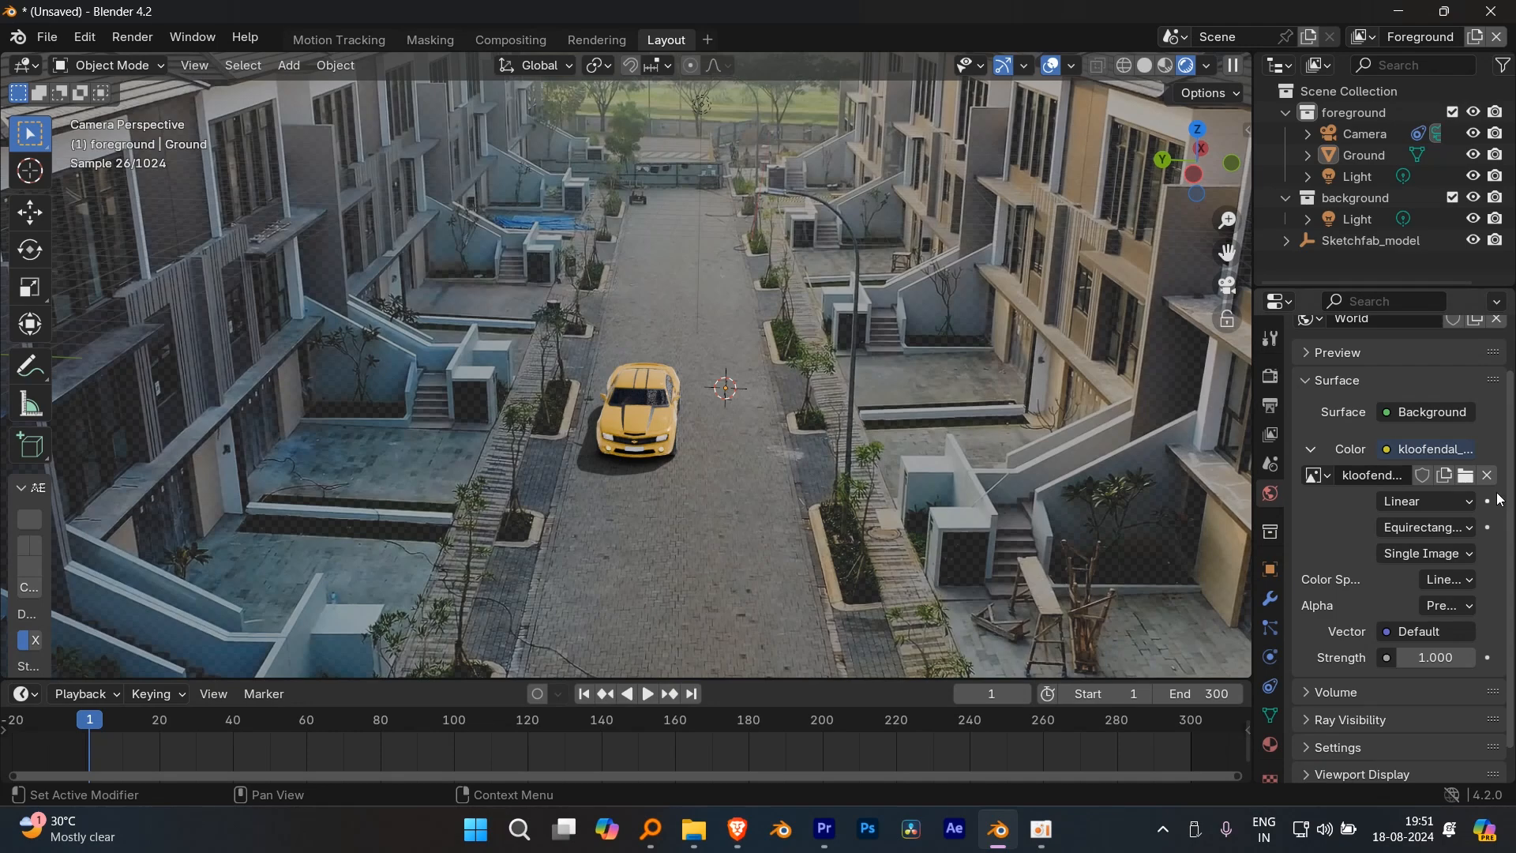
pyautogui.click(1465, 476)
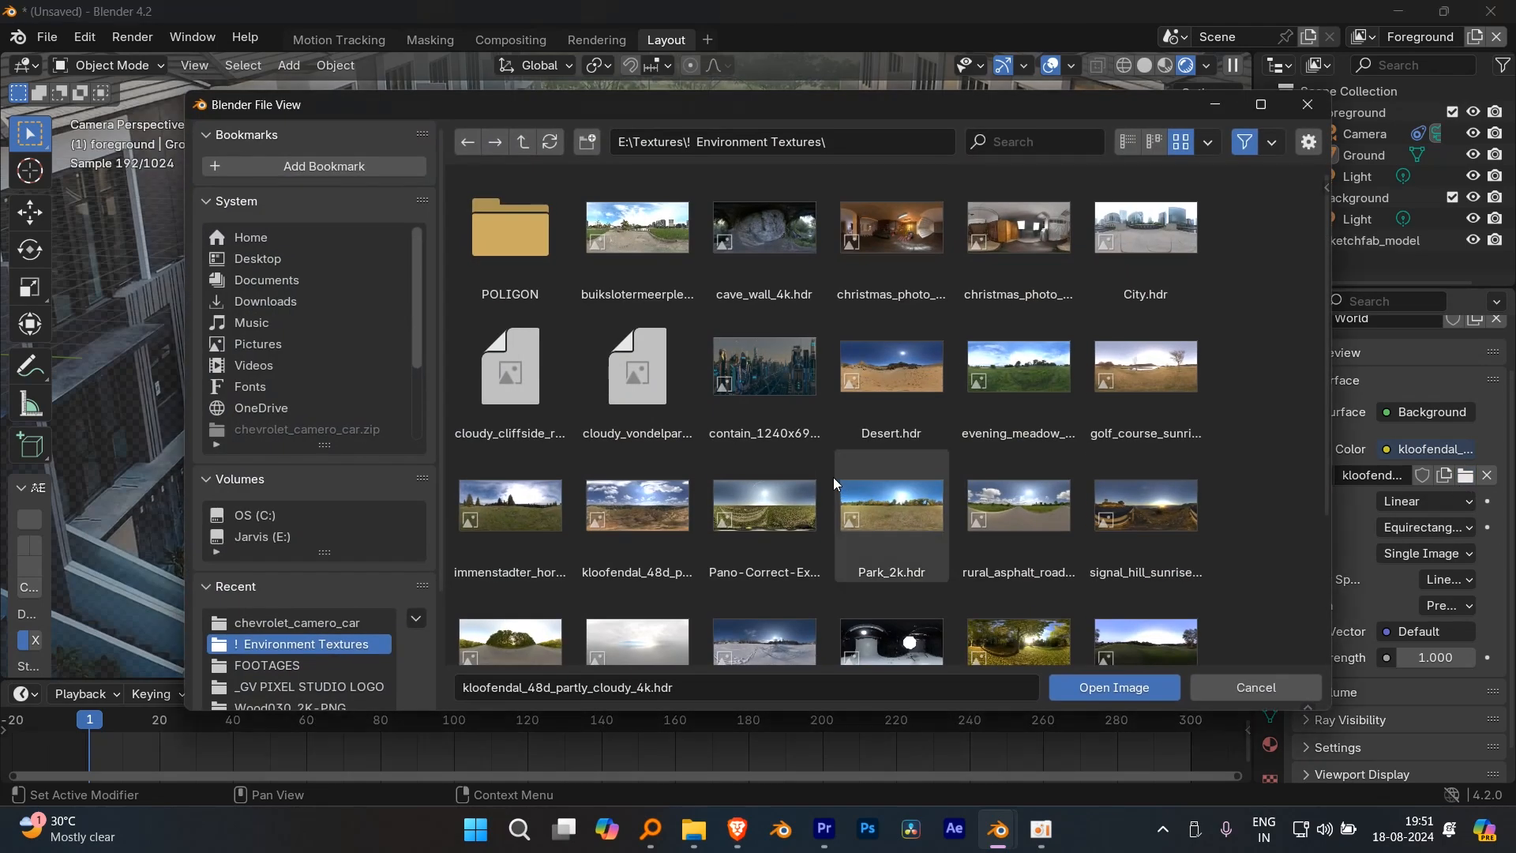
pyautogui.doubleClick(656, 267)
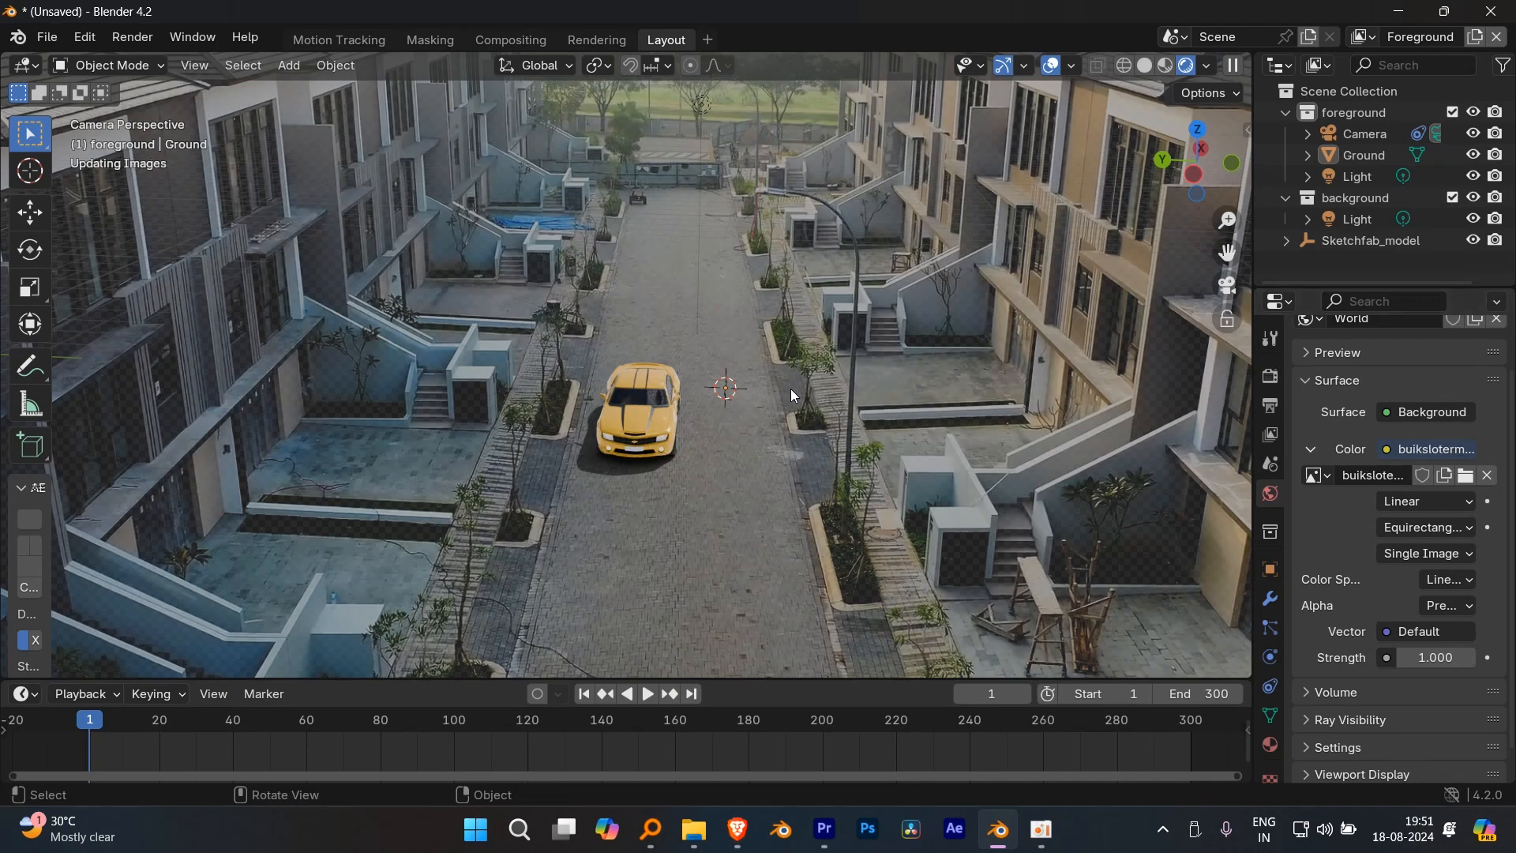
# - Examine the car's body lighting and ground shadow under the new environment texture, close up and in the full frame
pyautogui.scroll(1, 855, 438)
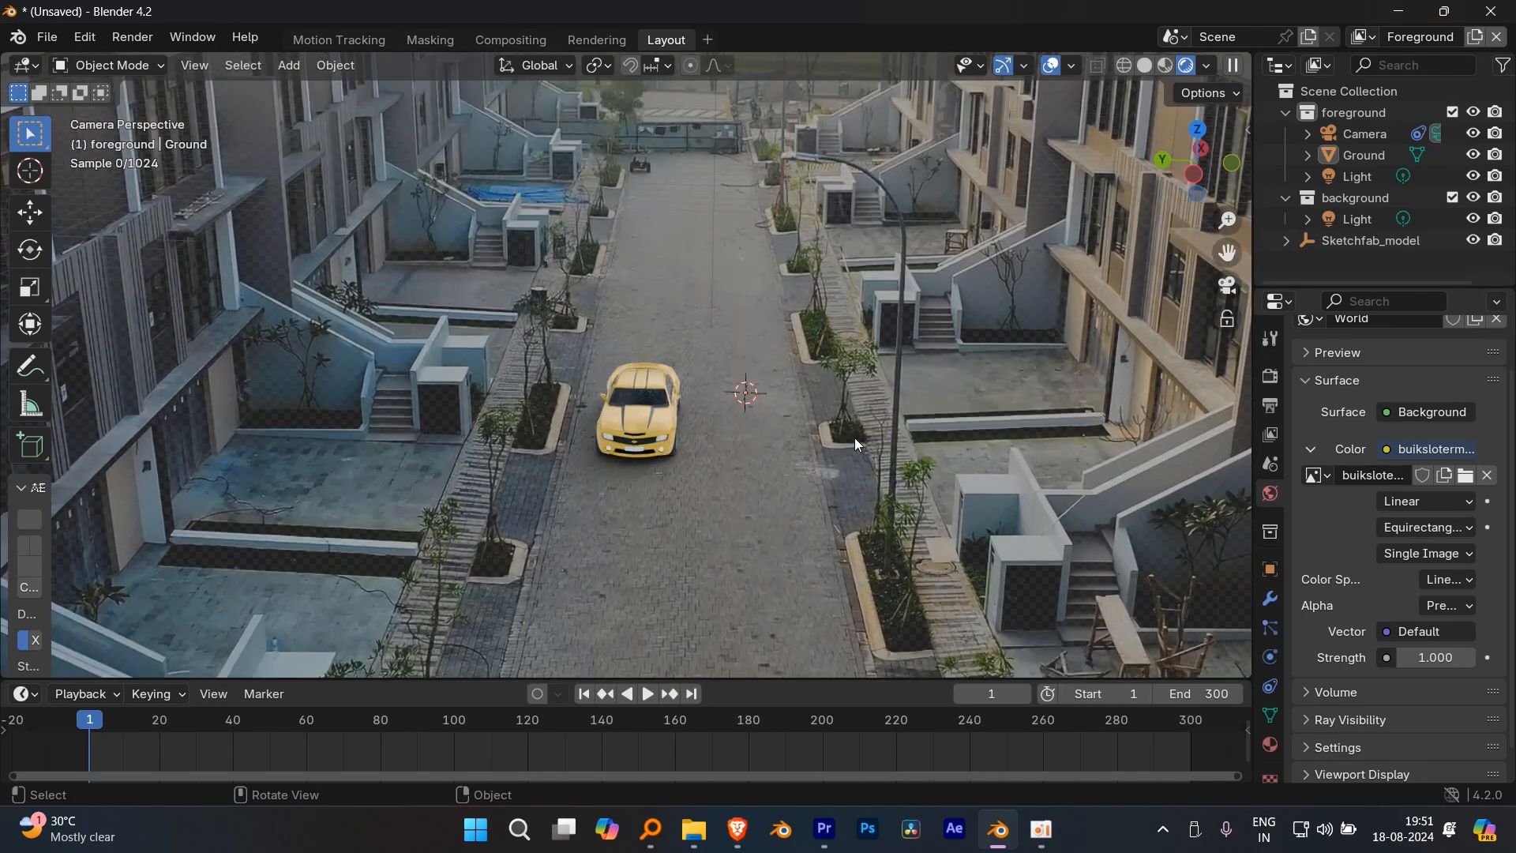
pyautogui.scroll(8, 854, 437)
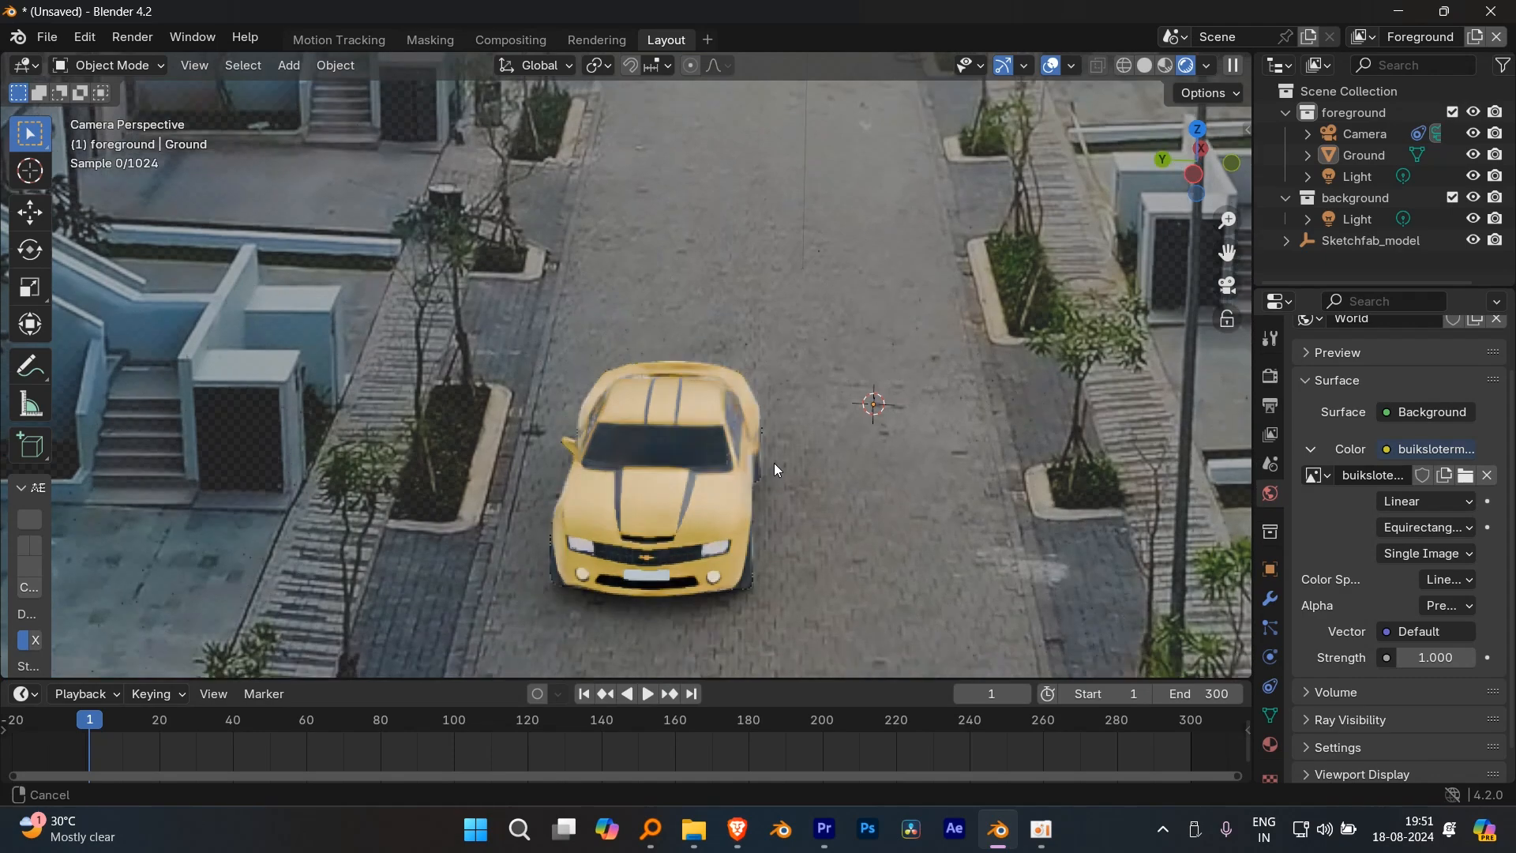
pyautogui.scroll(-2, 840, 416)
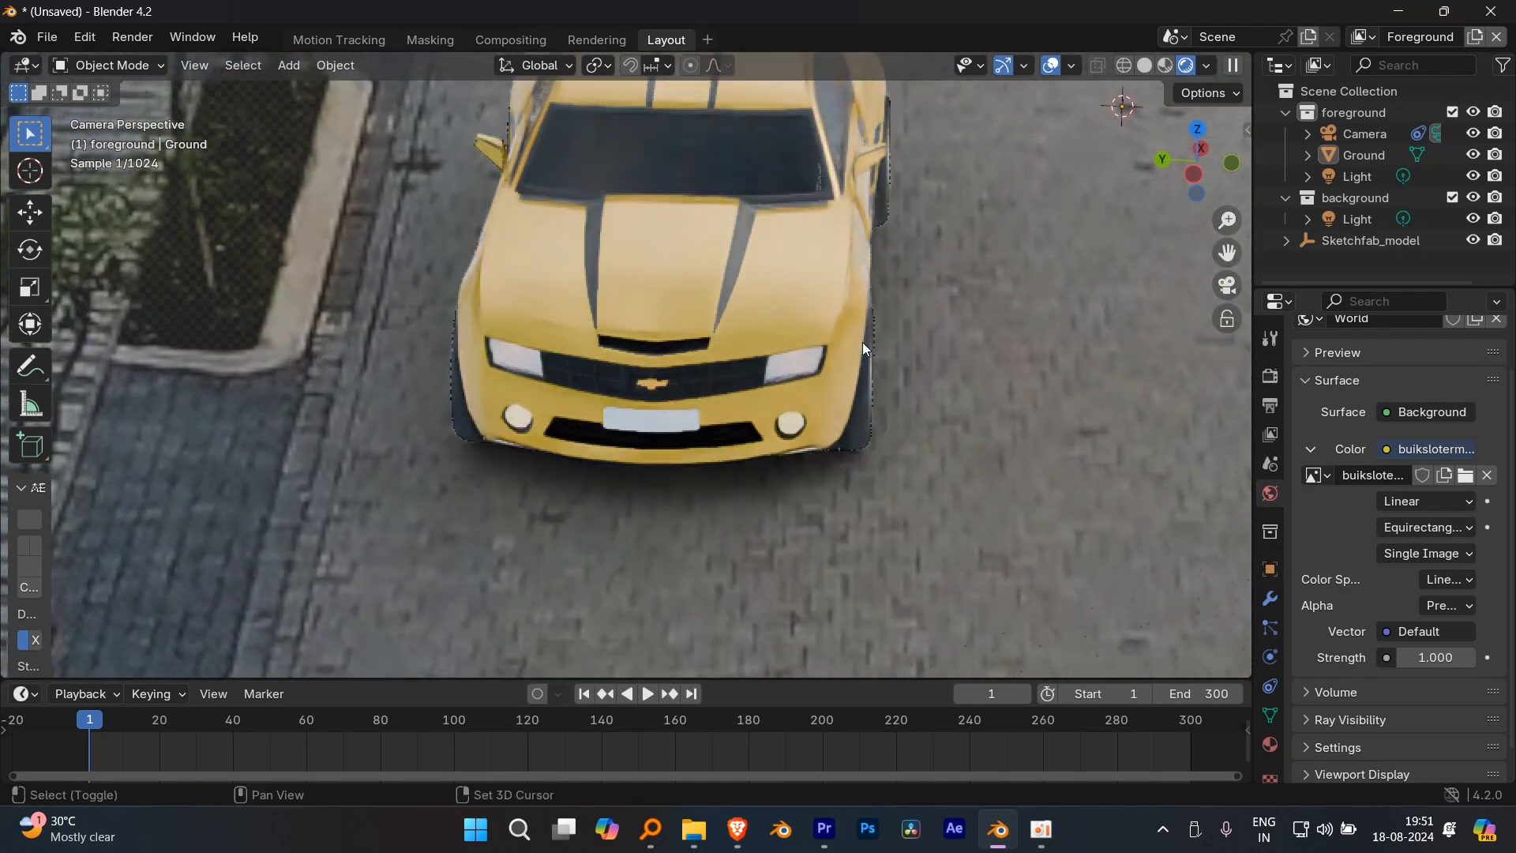
pyautogui.scroll(-4, 862, 343)
pyautogui.scroll(-5, 933, 405)
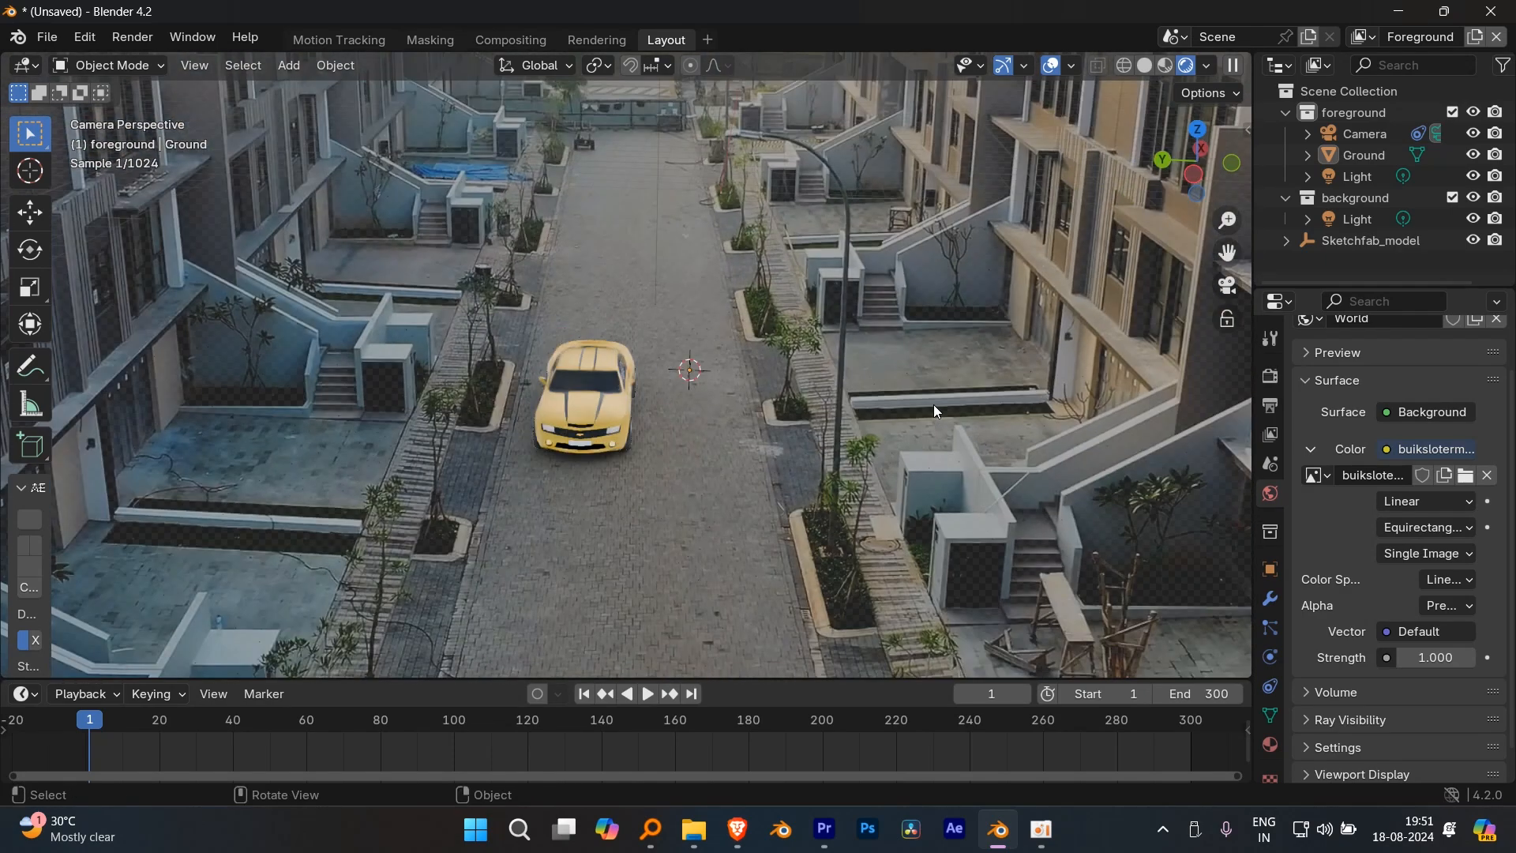
pyautogui.scroll(-4, 914, 481)
pyautogui.keyDown('shift'); pyautogui.moveTo(875, 443); pyautogui.dragTo(916, 399, button='middle'); pyautogui.keyUp('shift')
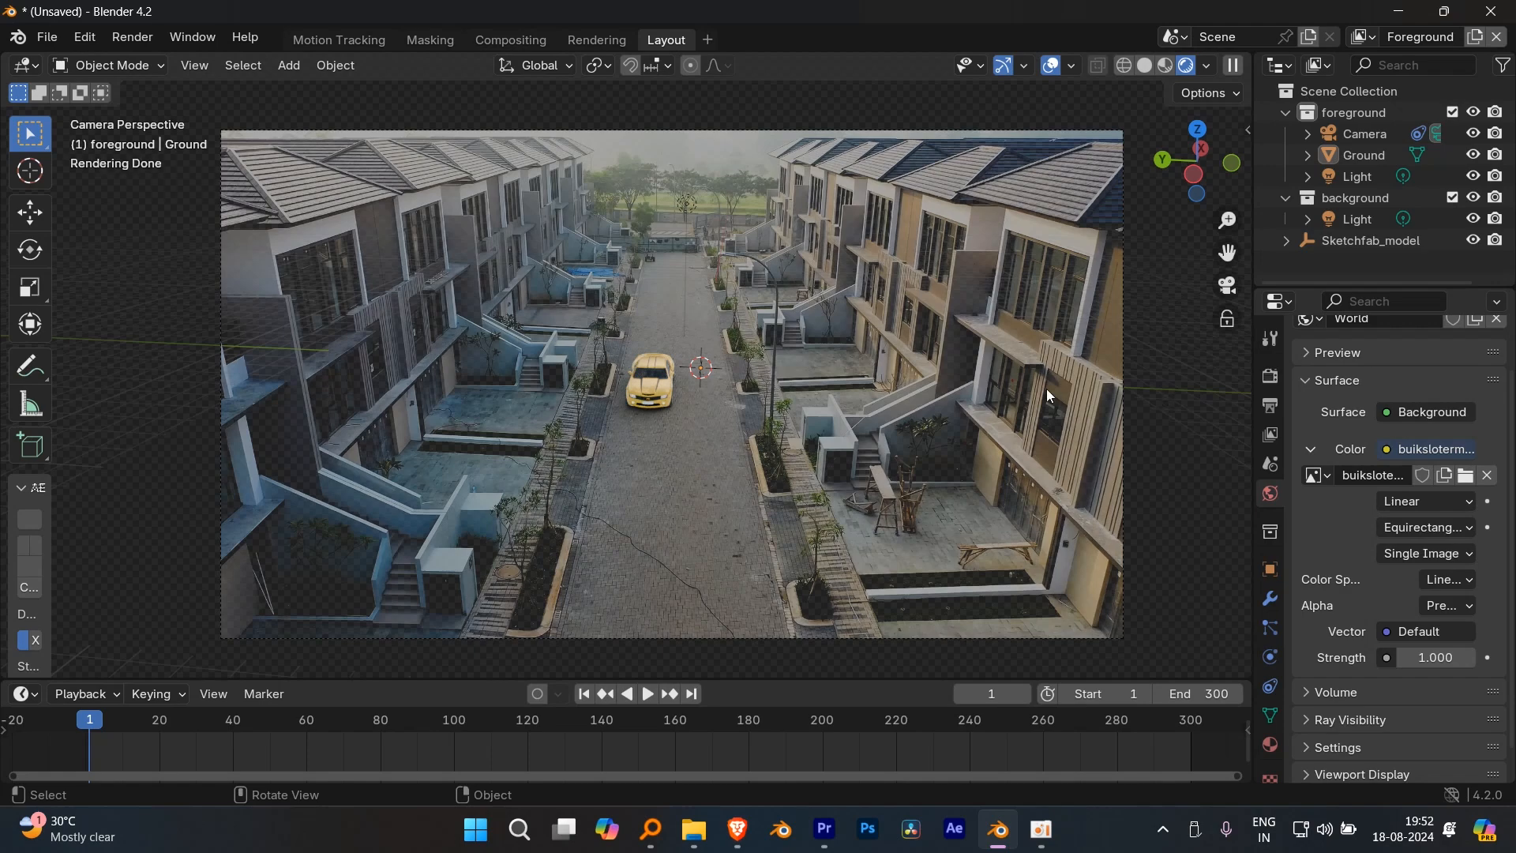
pyautogui.keyDown('shift'); pyautogui.moveTo(939, 386); pyautogui.dragTo(952, 381, button='middle'); pyautogui.keyUp('shift')
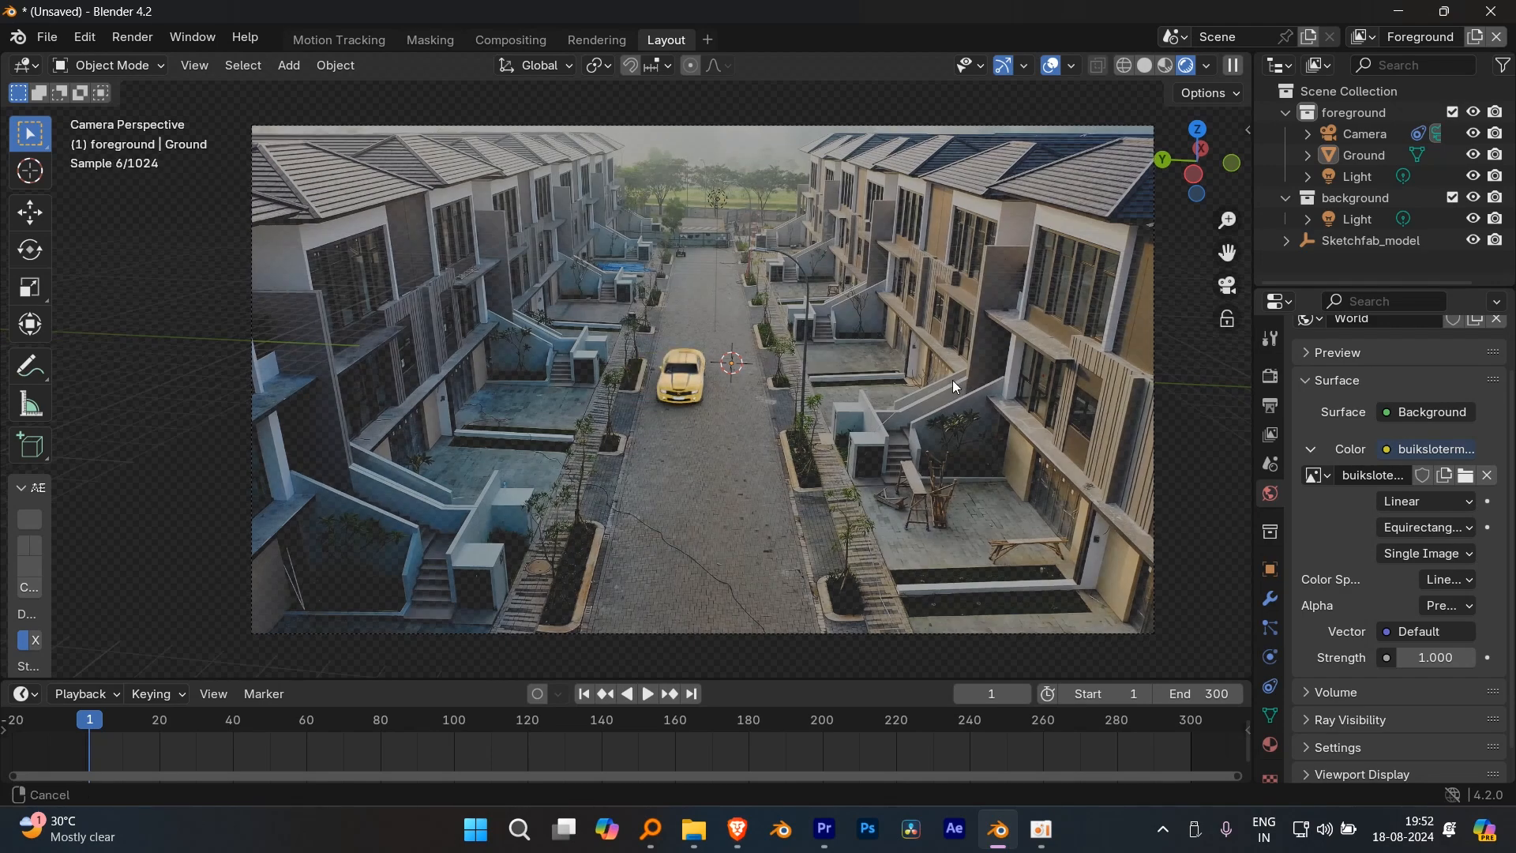
# - Rotate the Sketchfab_model car slightly about the Z axis to line it up with the street, and deselect it
pyautogui.scroll(8, 724, 388)
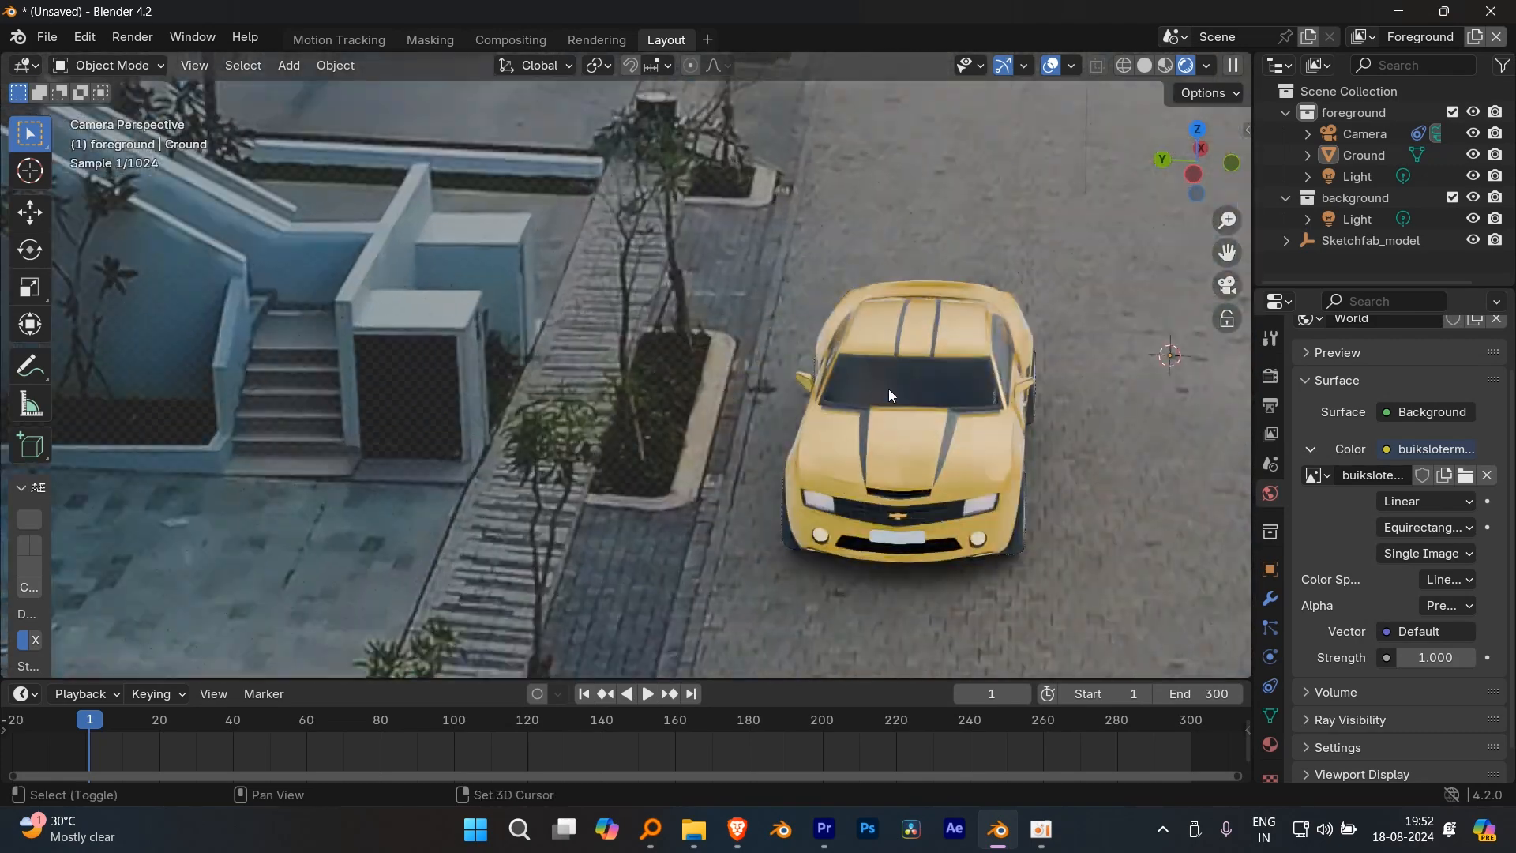
pyautogui.keyDown('shift'); pyautogui.moveTo(888, 389); pyautogui.dragTo(679, 368, button='middle'); pyautogui.keyUp('shift')
pyautogui.scroll(3, 679, 368)
pyautogui.click(1364, 240)
pyautogui.scroll(-2, 1072, 376)
pyautogui.keyDown('shift'); pyautogui.moveTo(1072, 376); pyautogui.dragTo(1053, 368, button='middle'); pyautogui.keyUp('shift')
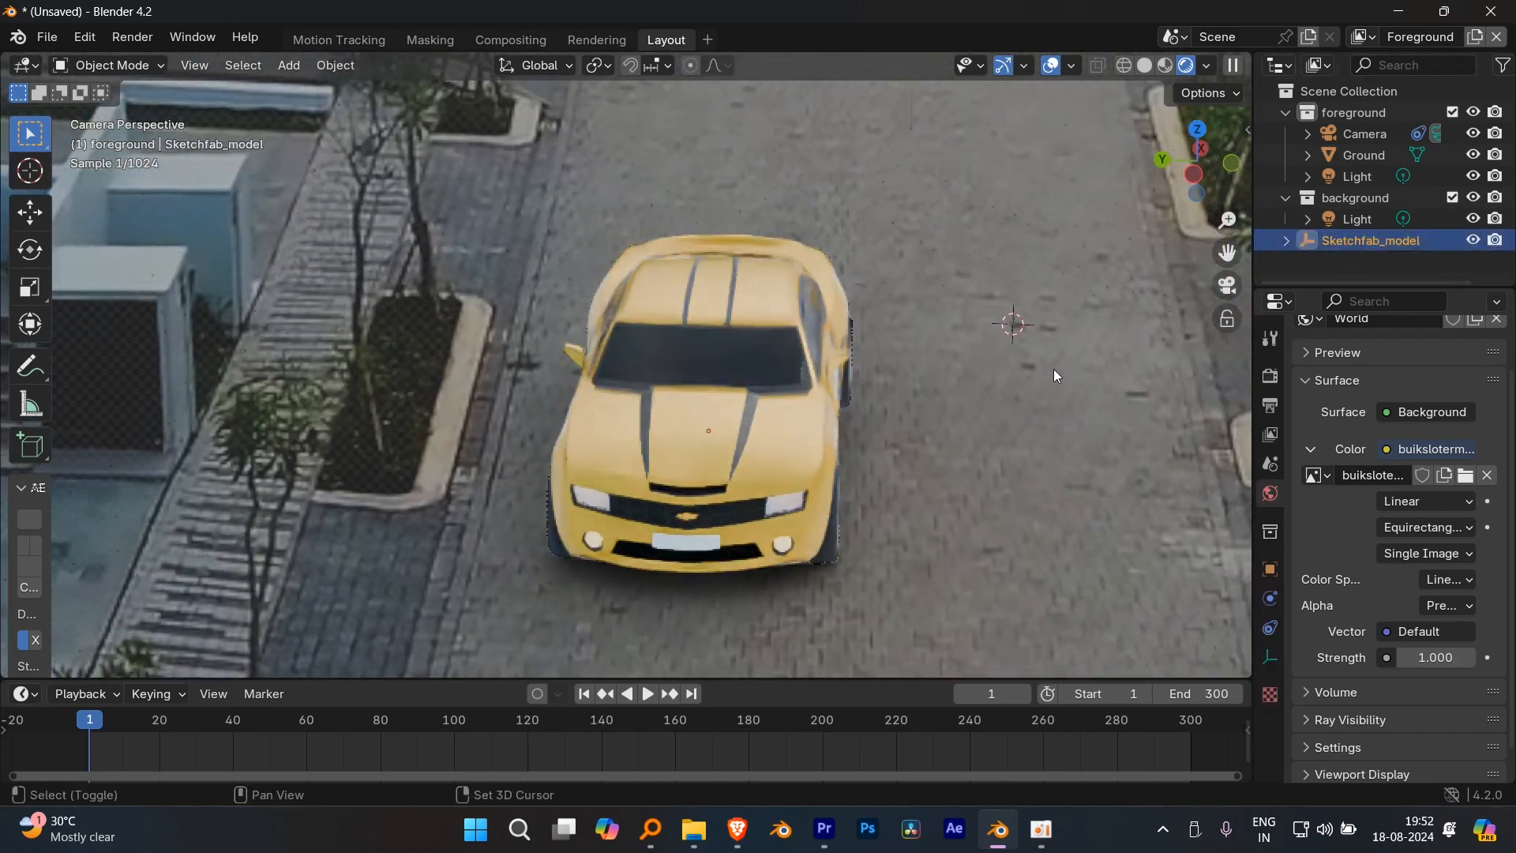
pyautogui.press('r')
pyautogui.press('z')
pyautogui.click(1110, 353)
pyautogui.scroll(-4, 1105, 355)
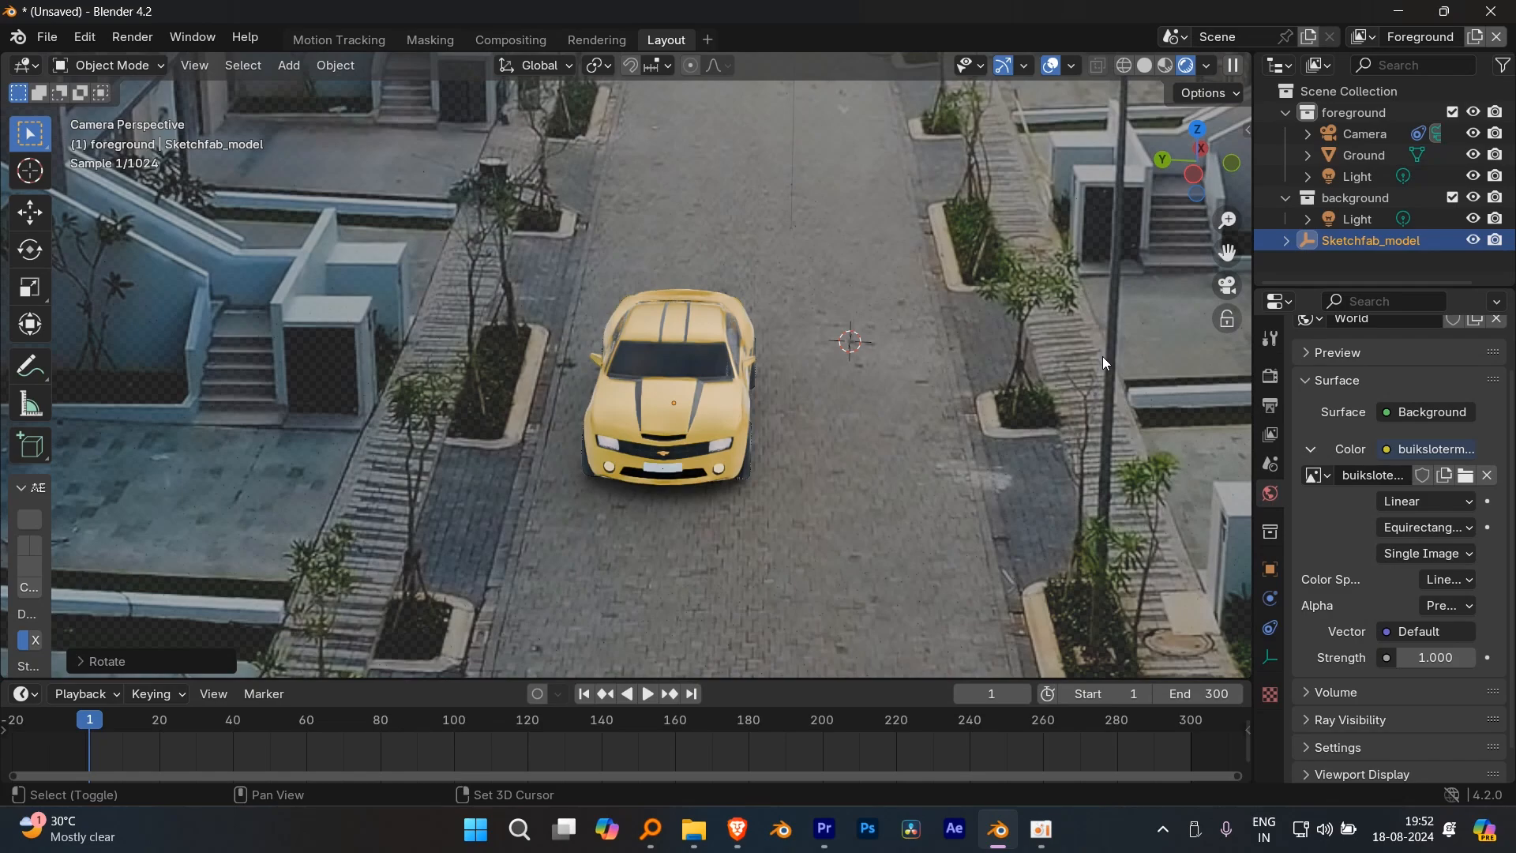
pyautogui.scroll(-6, 1040, 347)
pyautogui.click(797, 623)
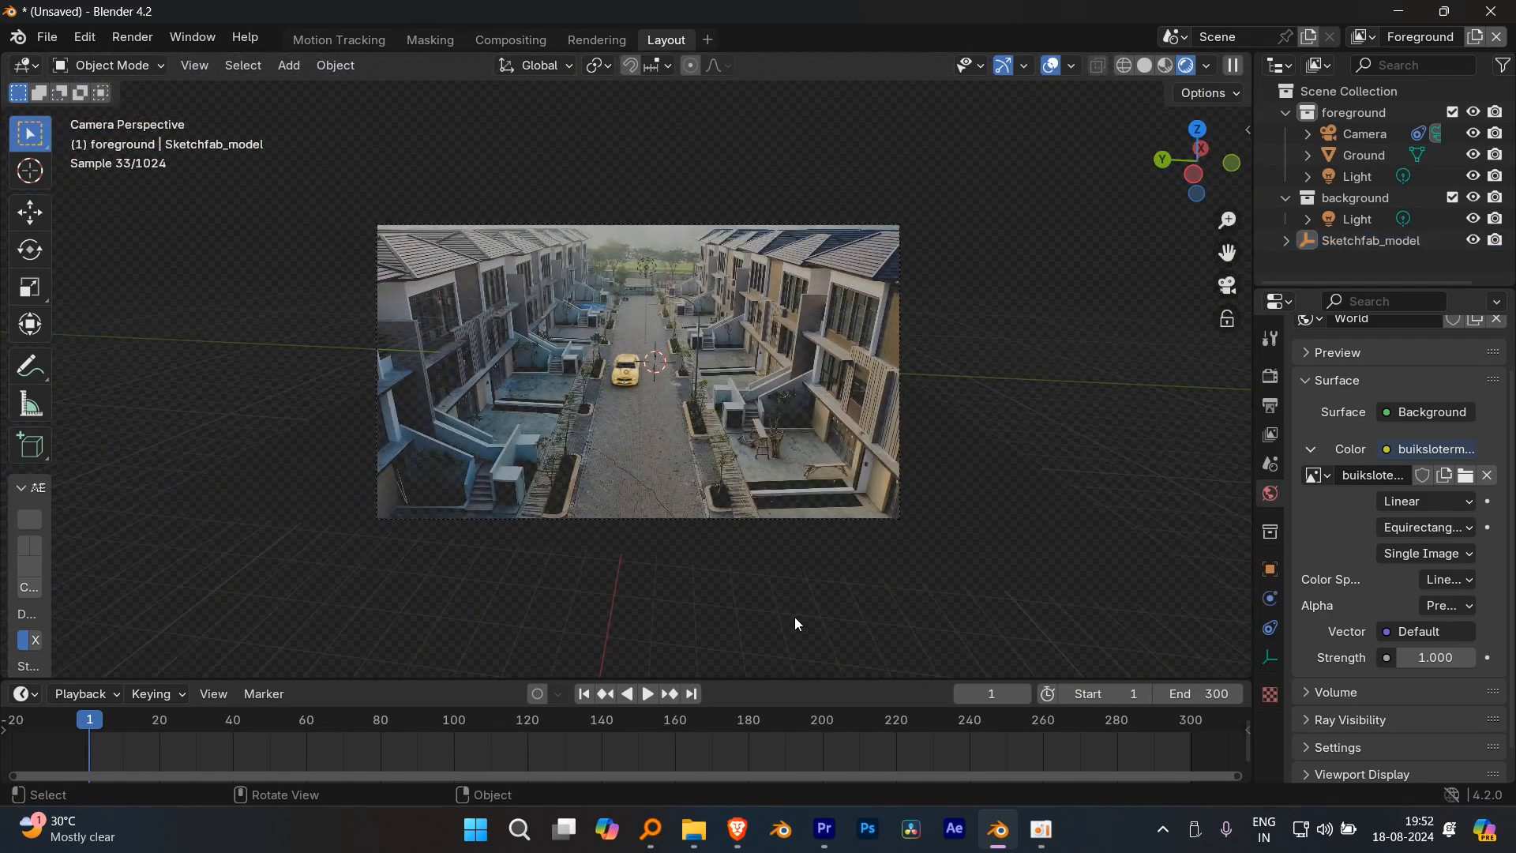
# - Scrub the timeline to the end and jump repeatedly between the first and last frames to check the car's placement
pyautogui.scroll(3, 781, 622)
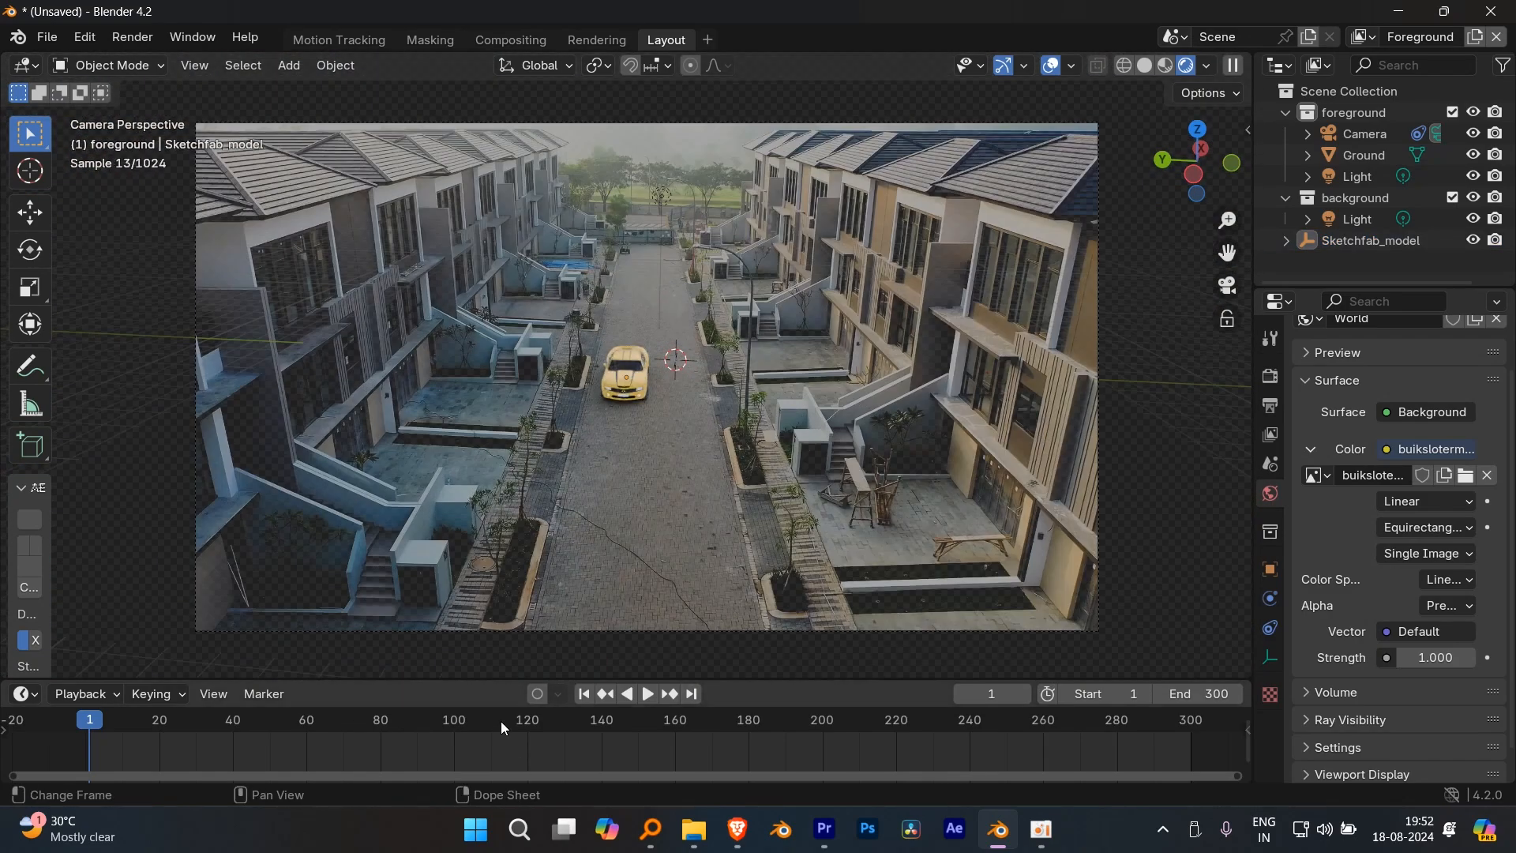
pyautogui.moveTo(503, 725); pyautogui.dragTo(1171, 728)
pyautogui.hotkey('shift', 'Right')
pyautogui.hotkey('shift', 'Left')
pyautogui.hotkey('shift', 'Right')
pyautogui.hotkey('shift', 'Left')
pyautogui.hotkey('shift', 'Right')
pyautogui.hotkey('shift', 'Left')
pyautogui.hotkey('shift', 'Right')
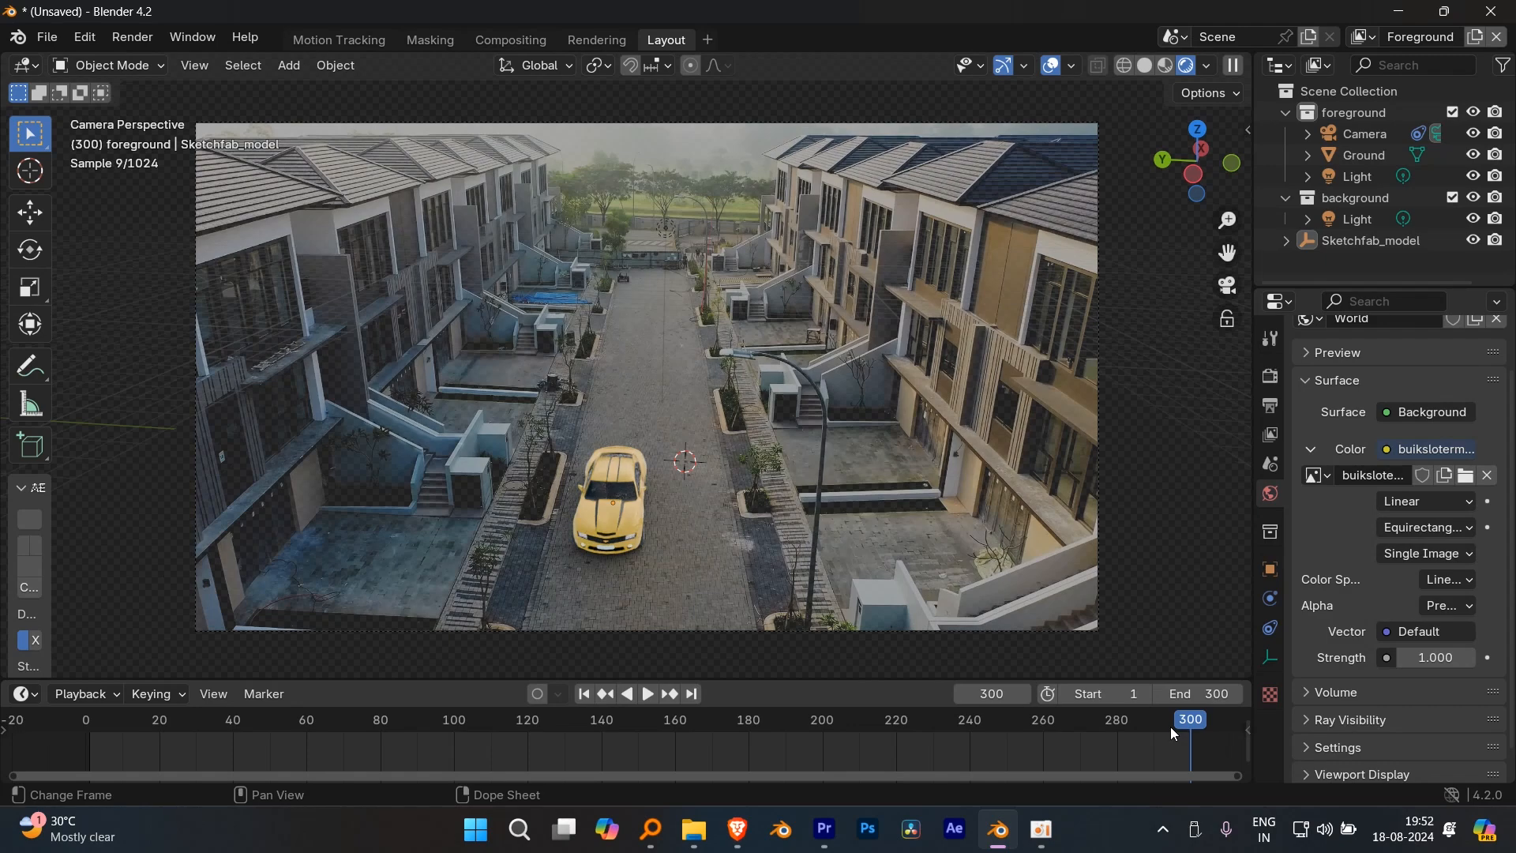
# - Render frame 280, inspect the car in the rendered image up close and close the render window
pyautogui.click(1117, 726)
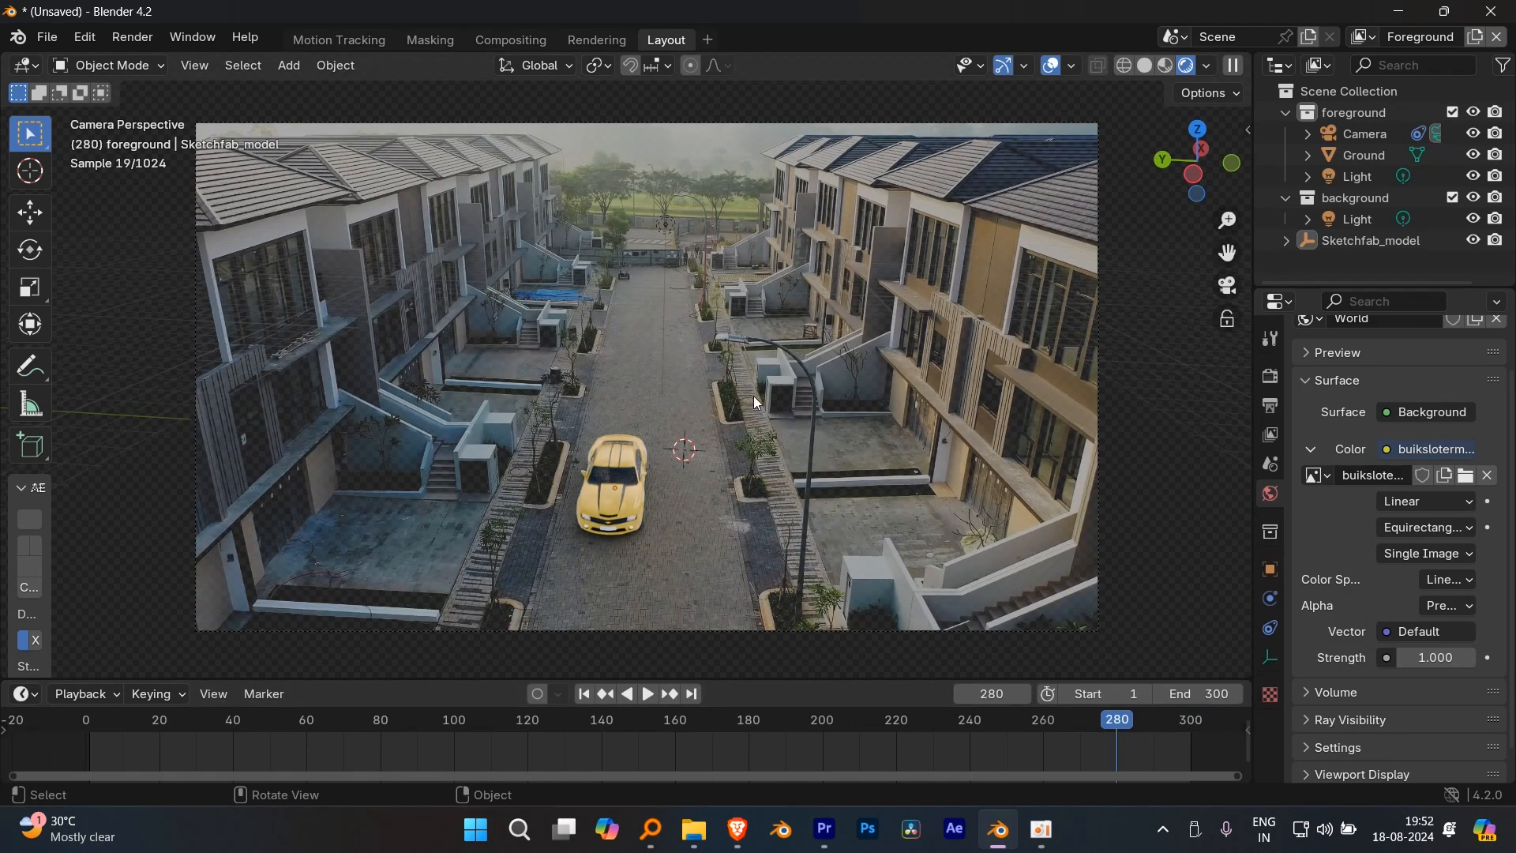
pyautogui.press('F12')
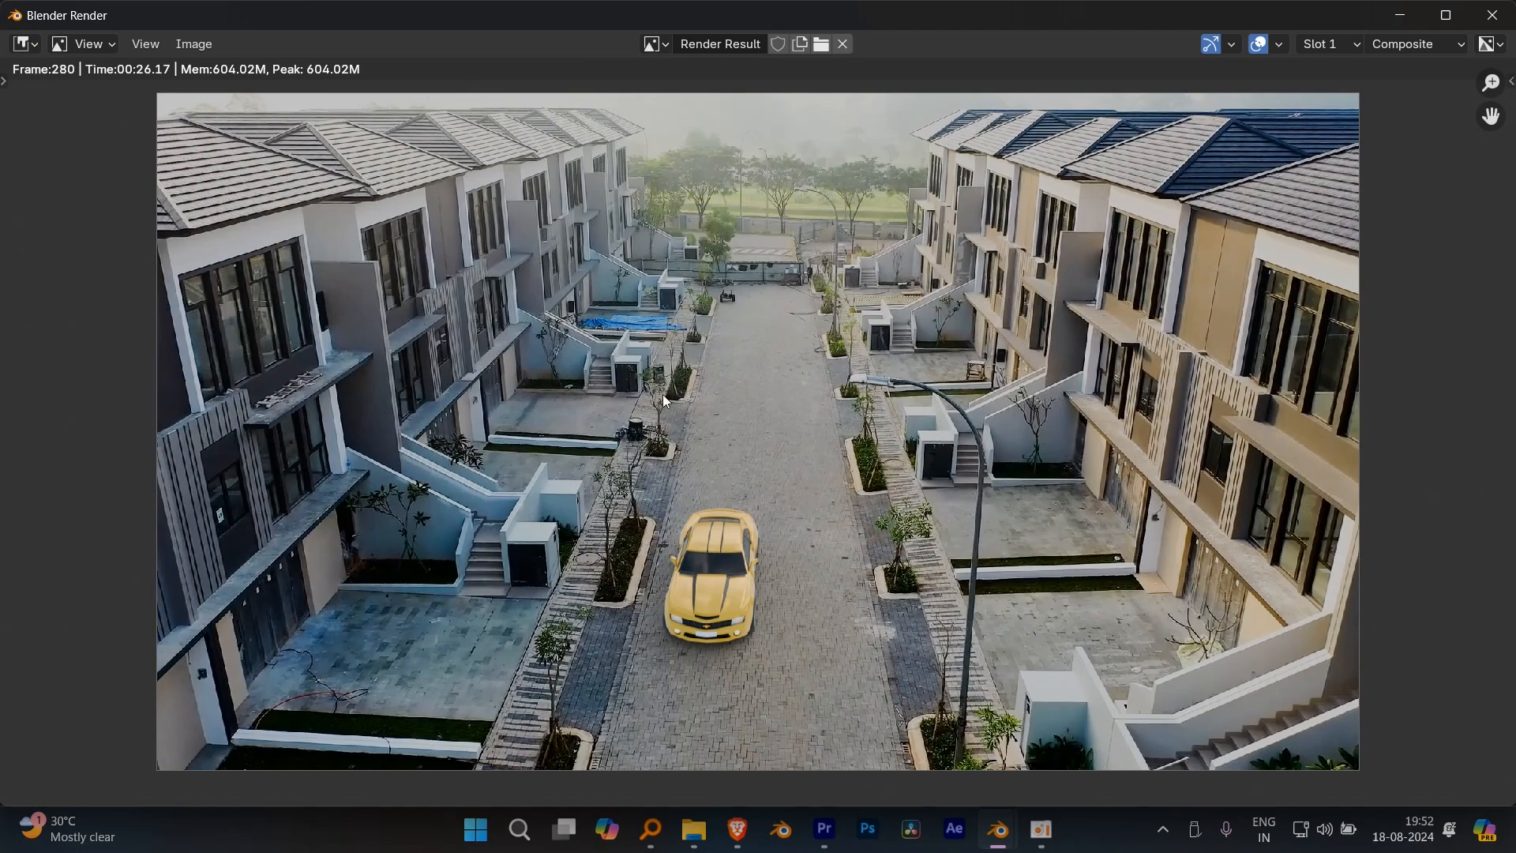
pyautogui.scroll(7, 625, 551)
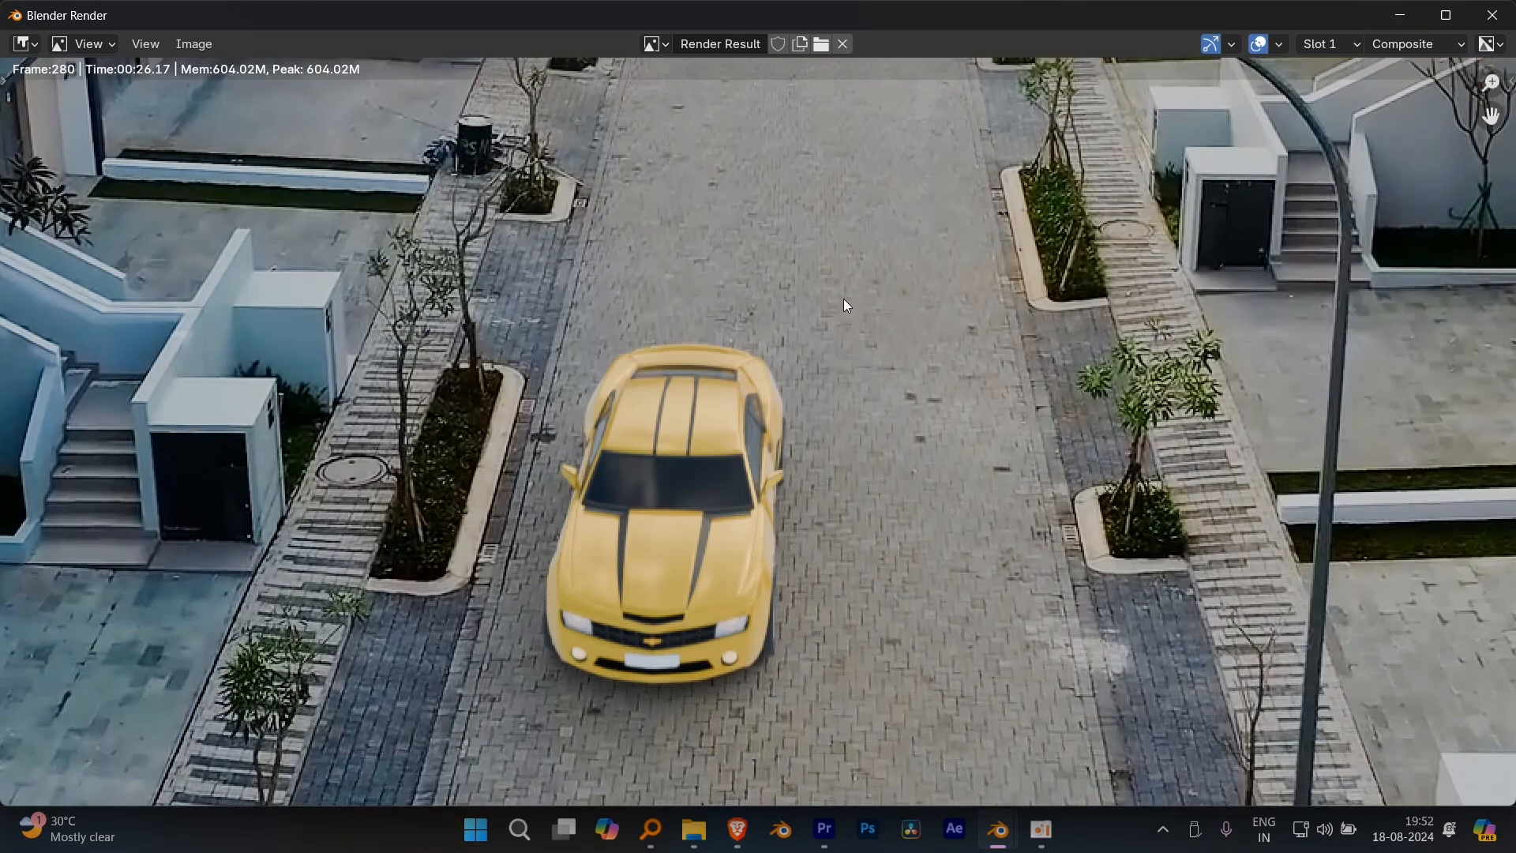
pyautogui.scroll(-5, 749, 375)
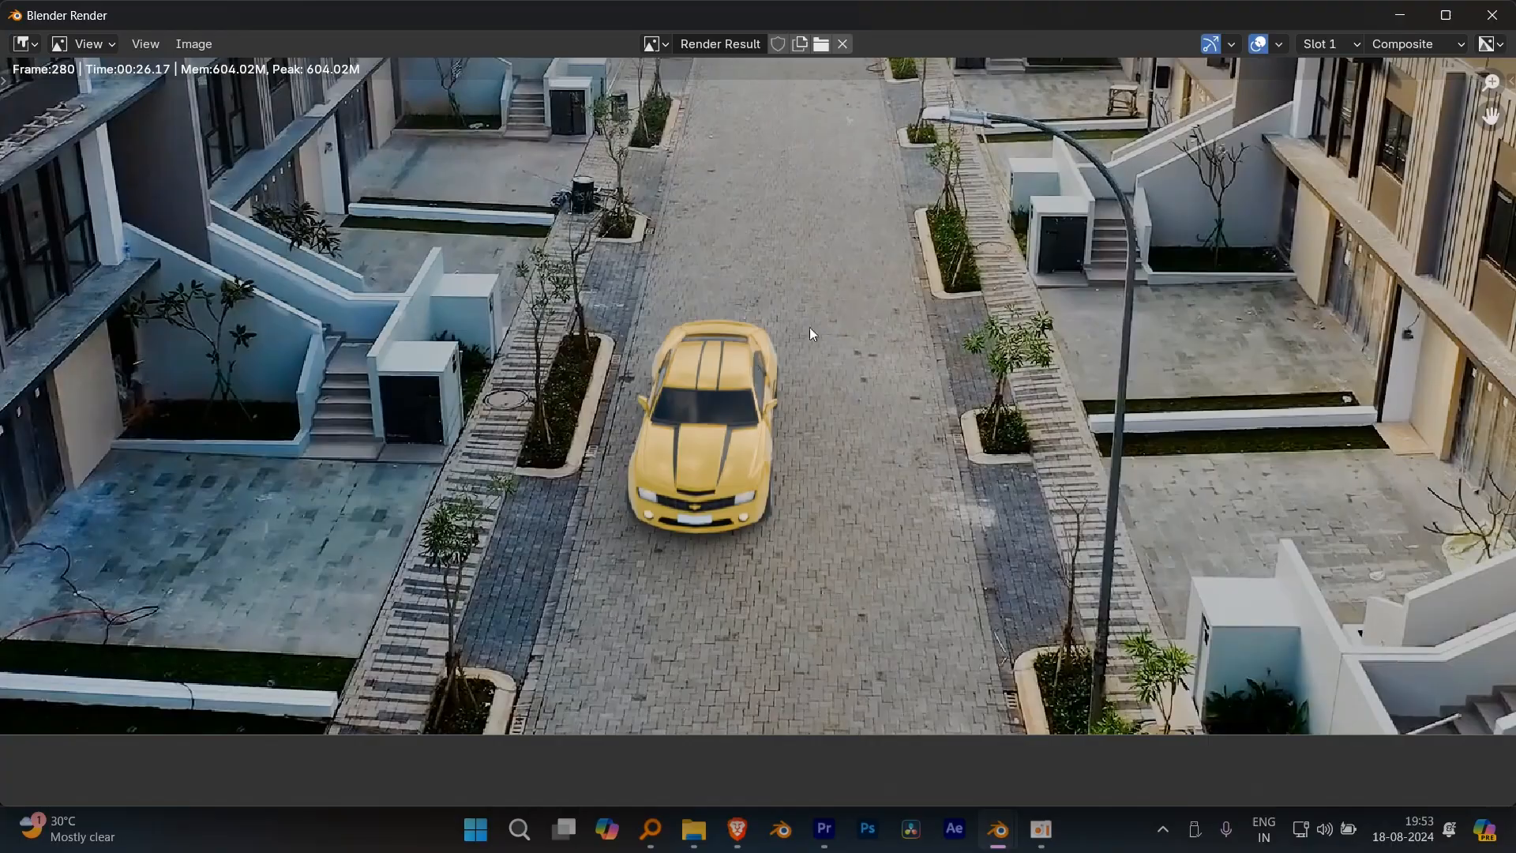
pyautogui.click(1491, 15)
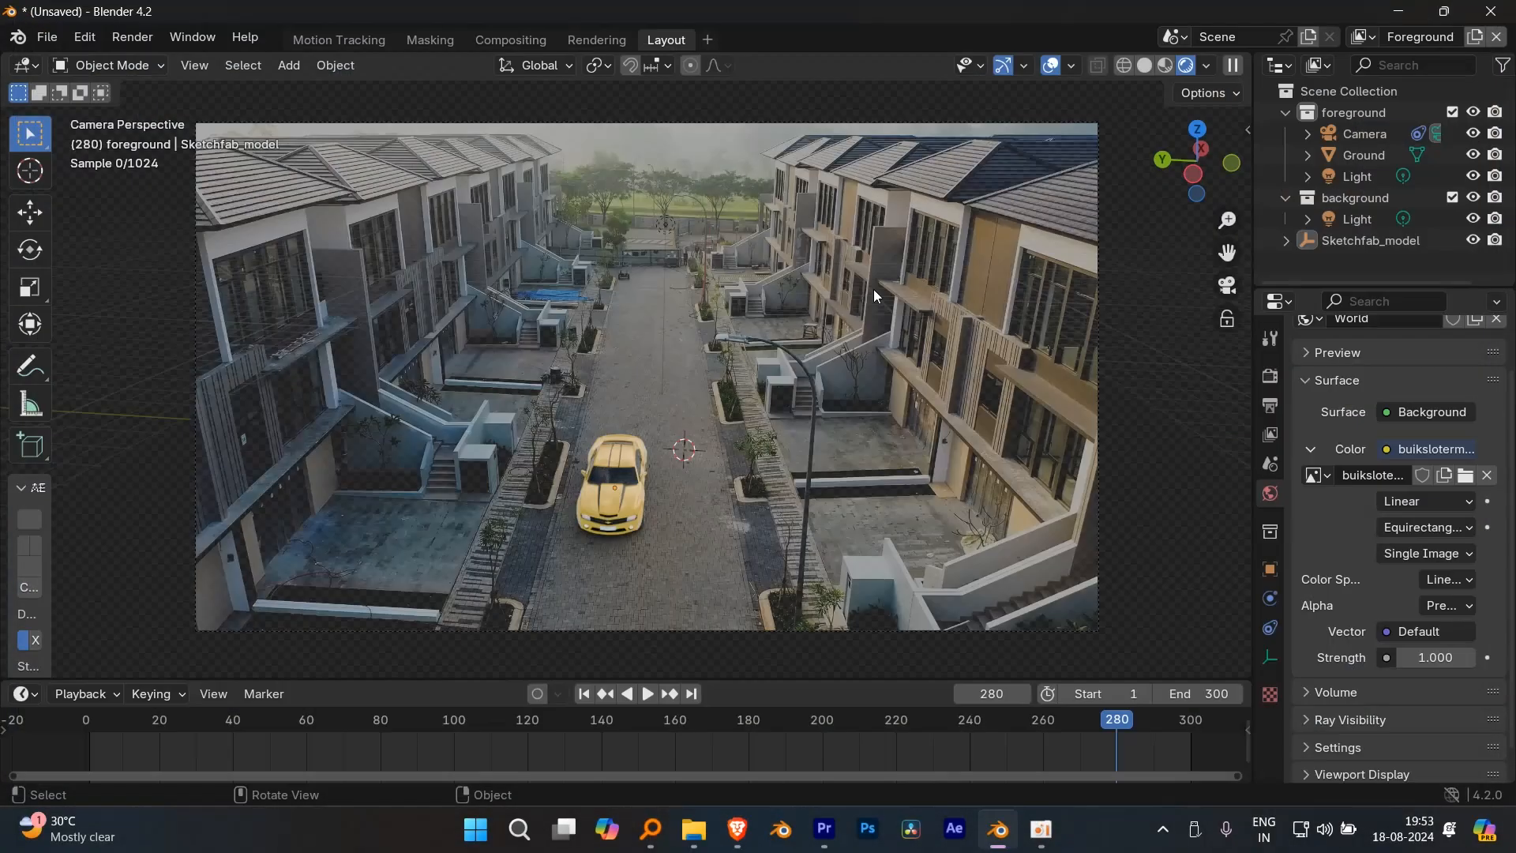
# - Switch to the Compositing workspace and move the Composite, Viewer and Alpha Over nodes higher, clear of the car in the backdrop
pyautogui.click(508, 40)
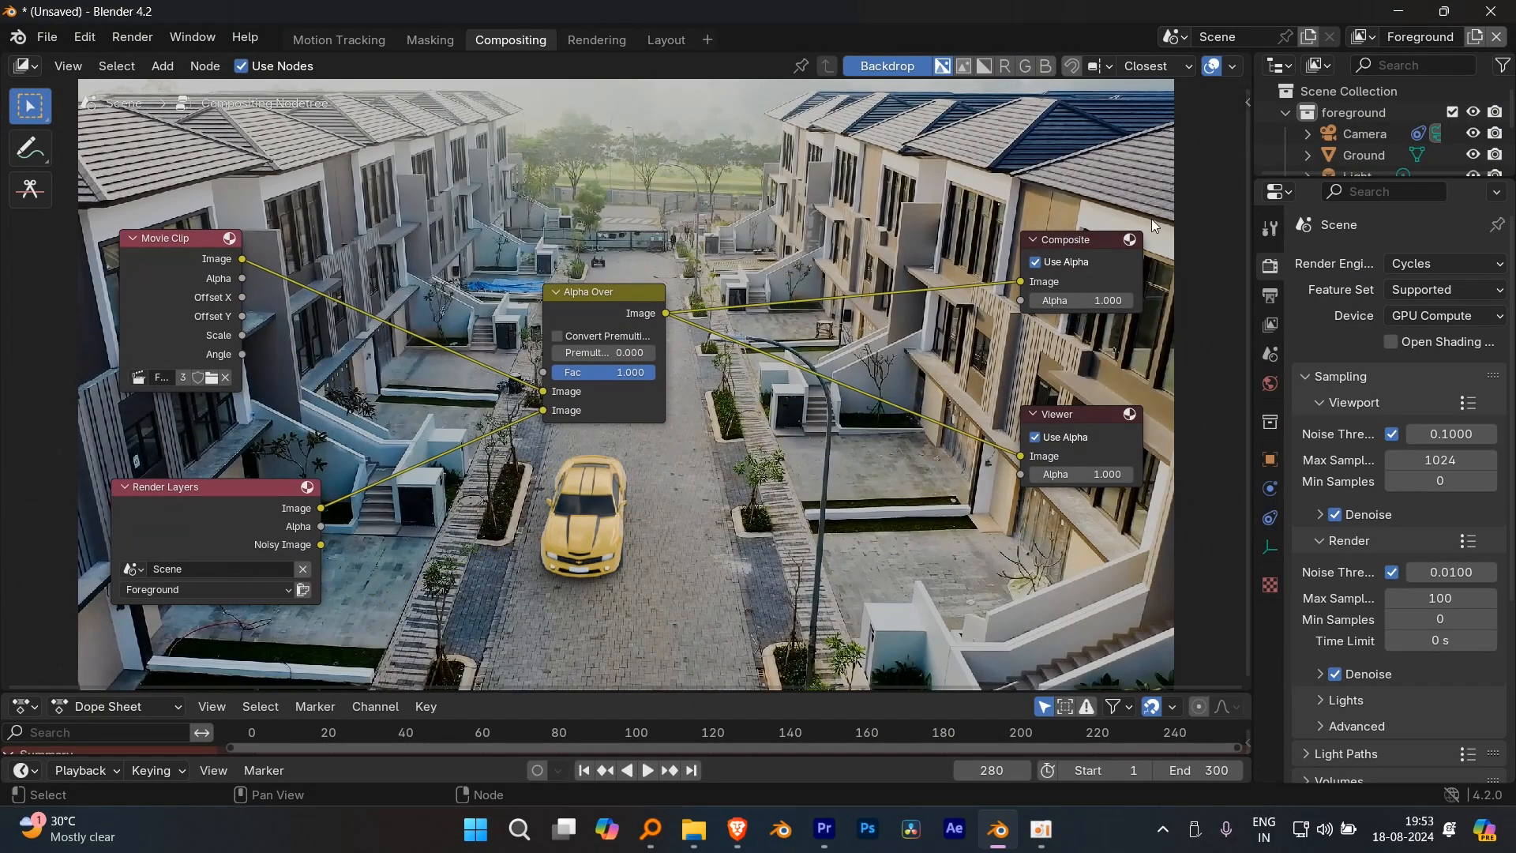
pyautogui.moveTo(1080, 169); pyautogui.dragTo(1147, 503)
pyautogui.moveTo(1045, 441); pyautogui.dragTo(1075, 347)
pyautogui.moveTo(605, 309); pyautogui.dragTo(620, 298)
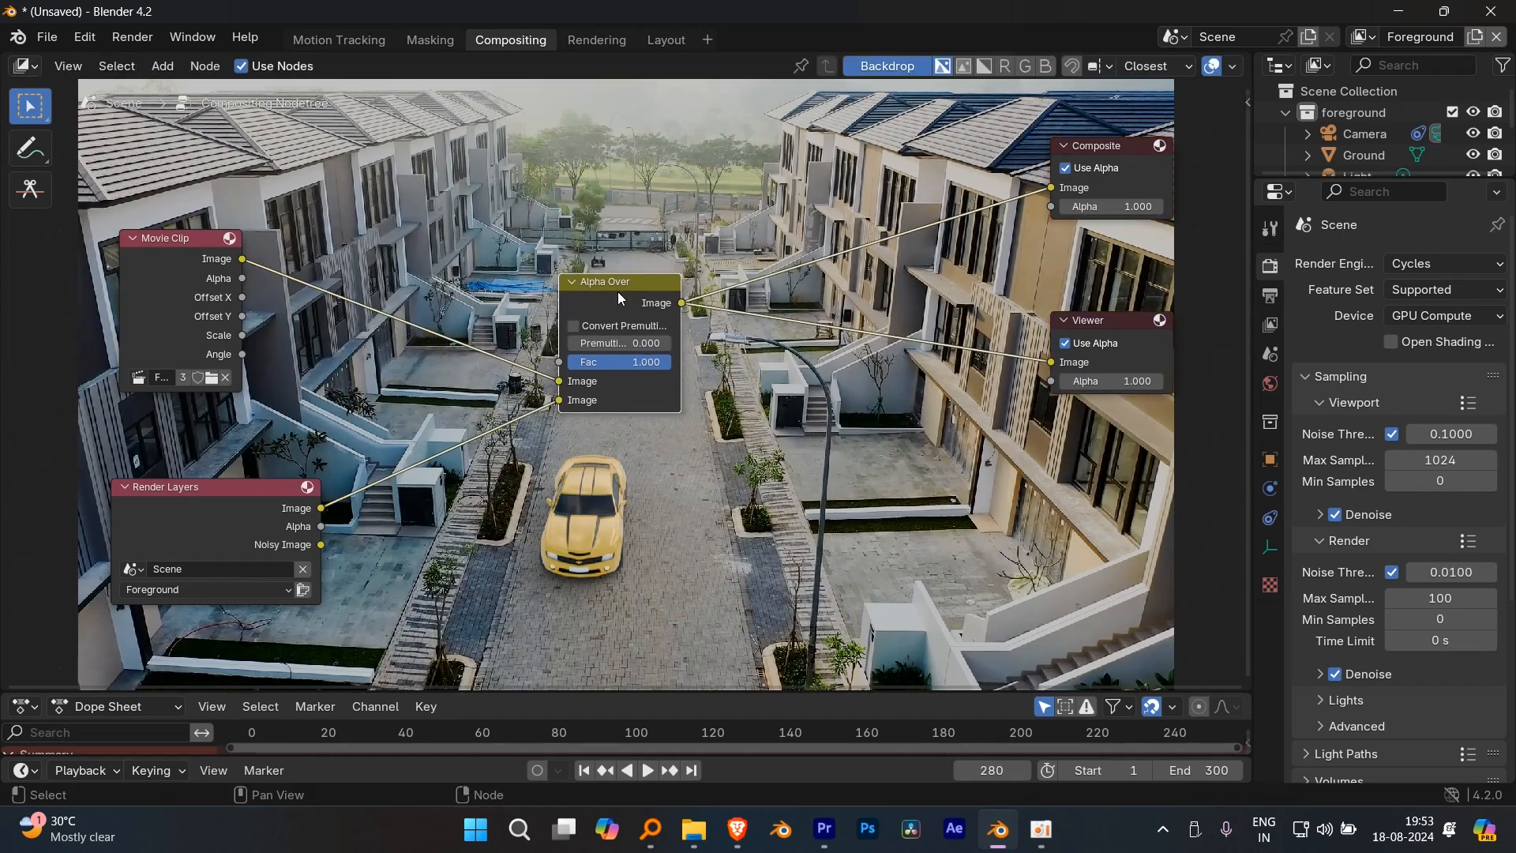
pyautogui.moveTo(629, 302); pyautogui.dragTo(606, 269)
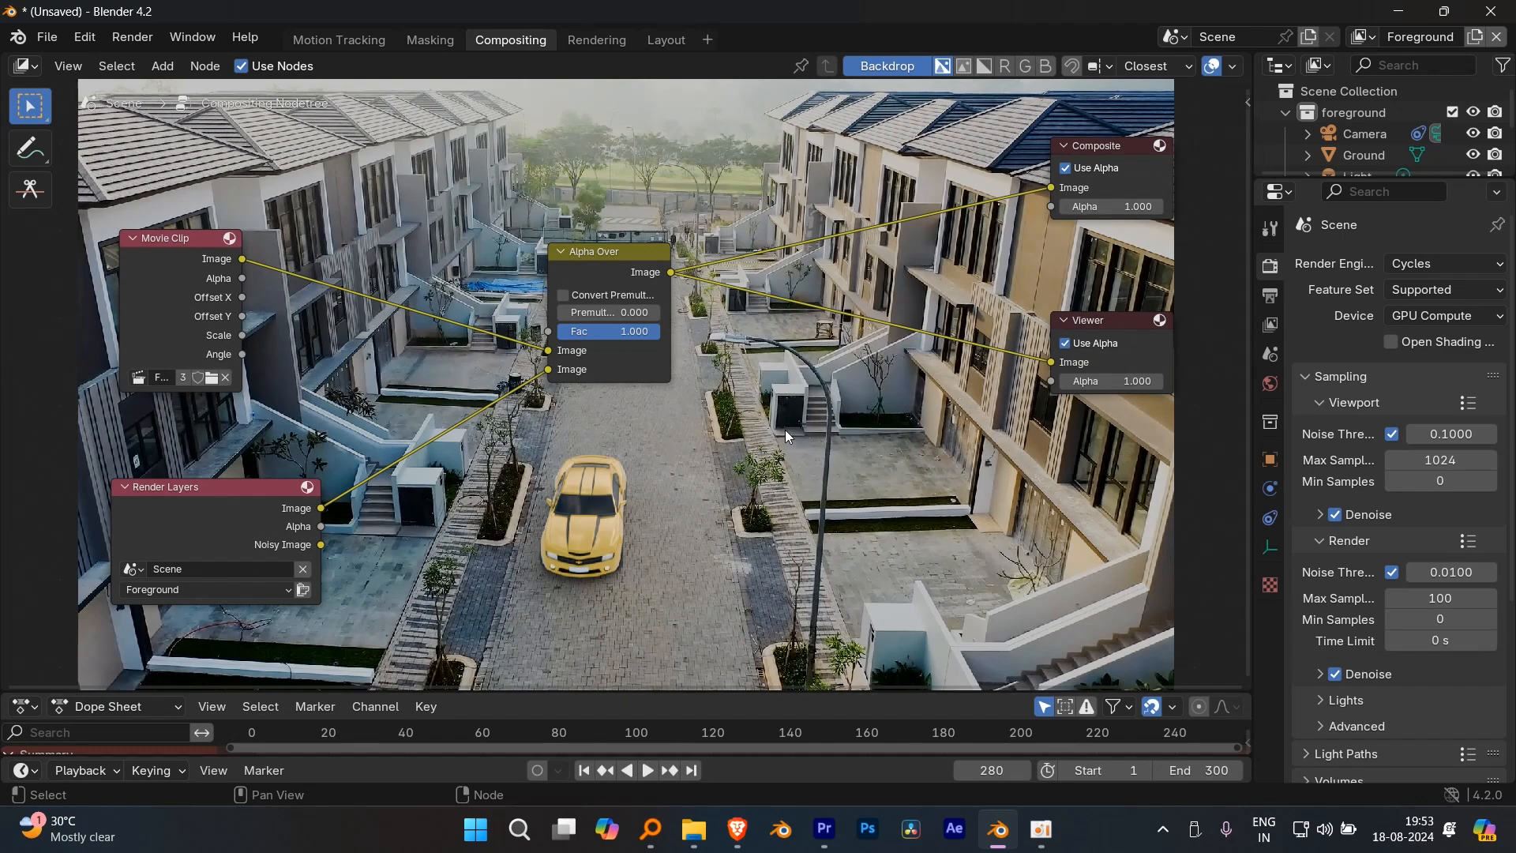
pyautogui.scroll(3, 792, 437)
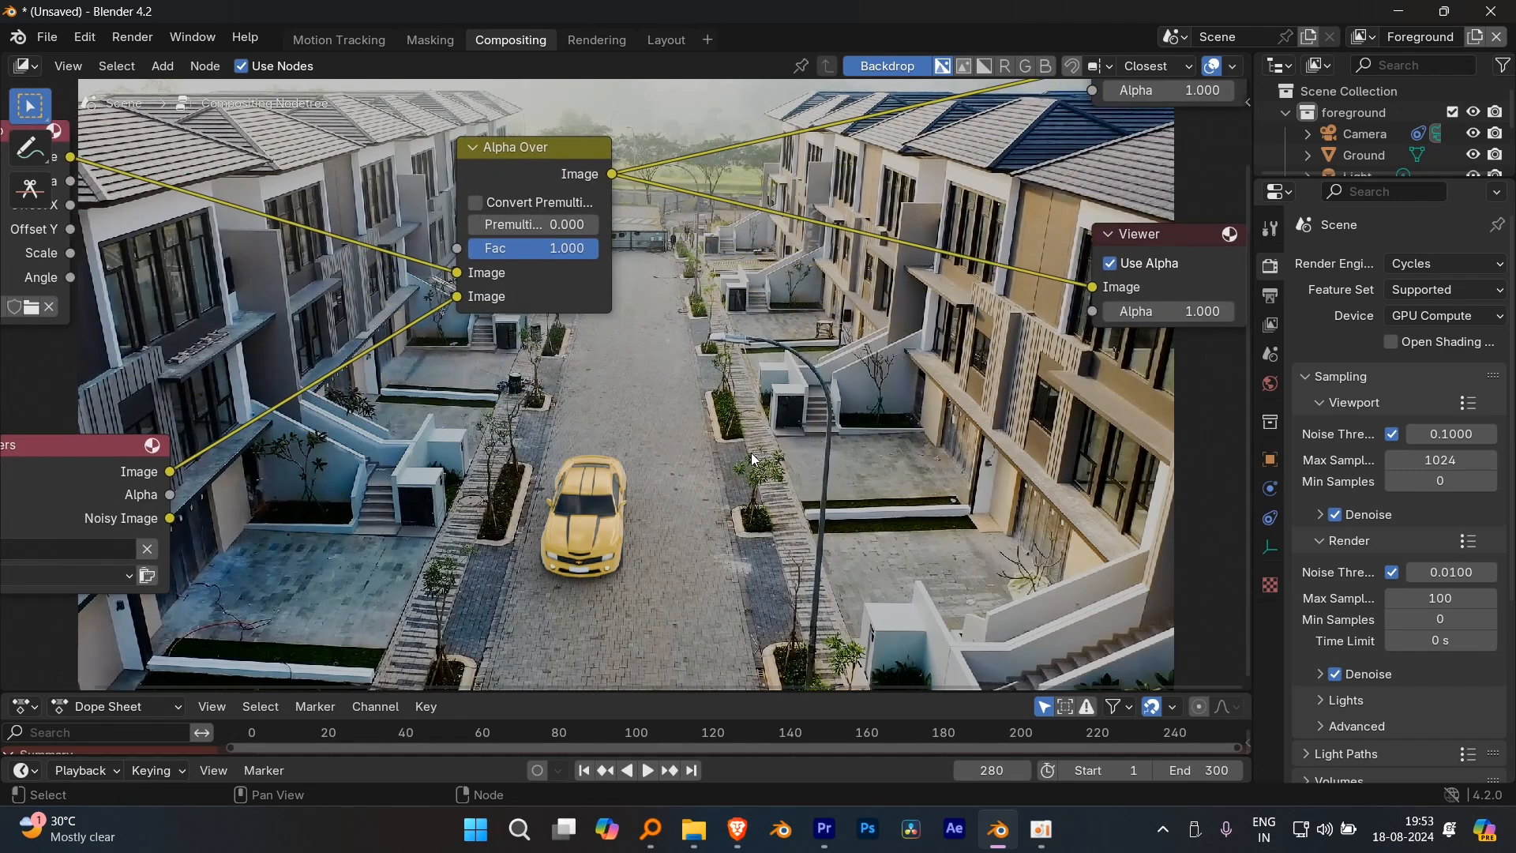
# - Check the red and blue channels of the composite in the backdrop, and return to the Color and Alpha display
pyautogui.scroll(-2, 721, 471)
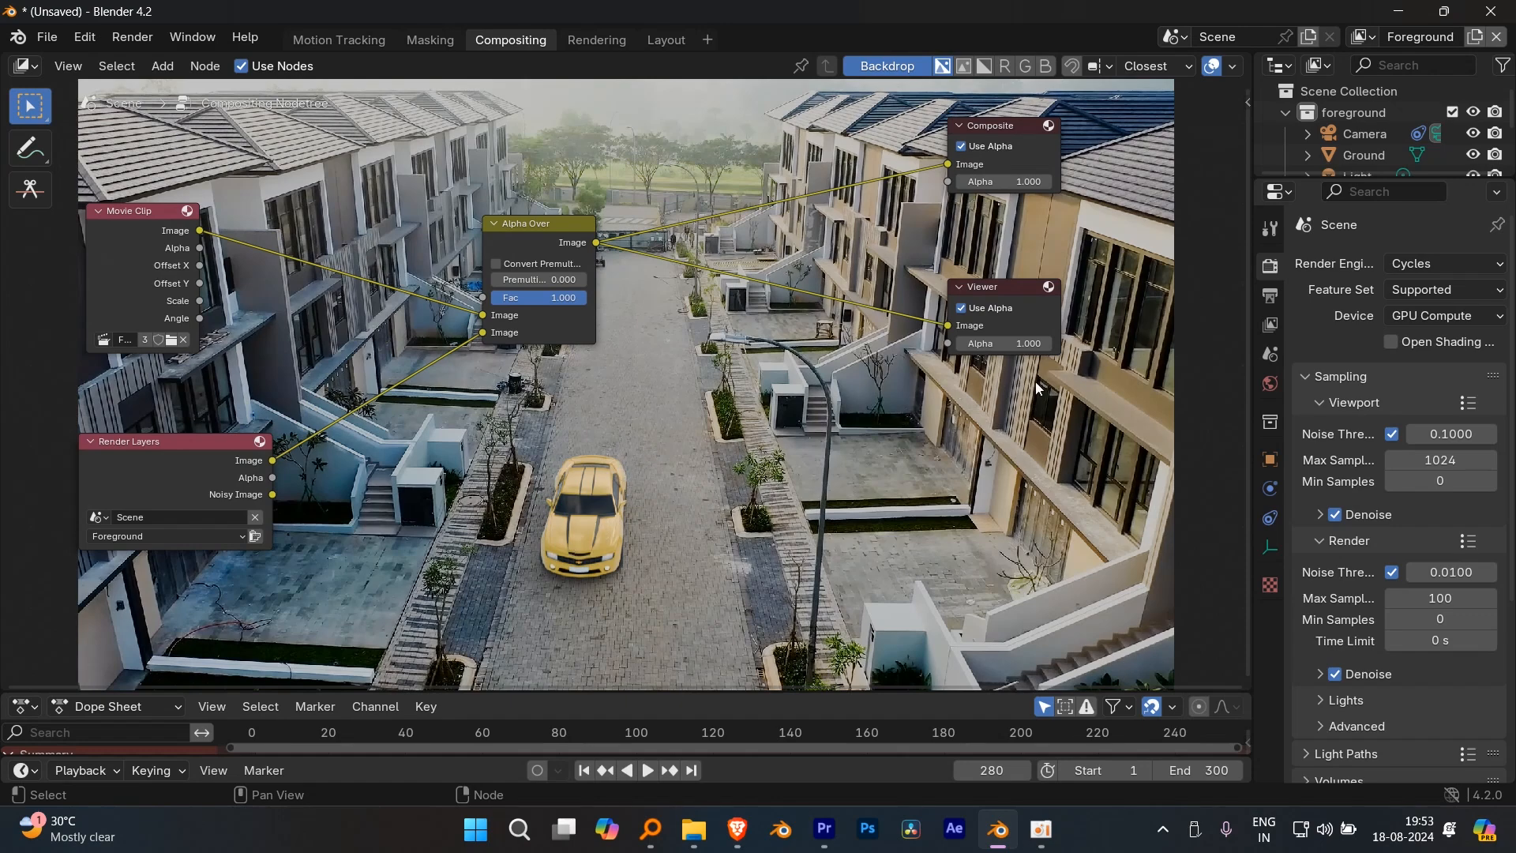
pyautogui.click(1003, 66)
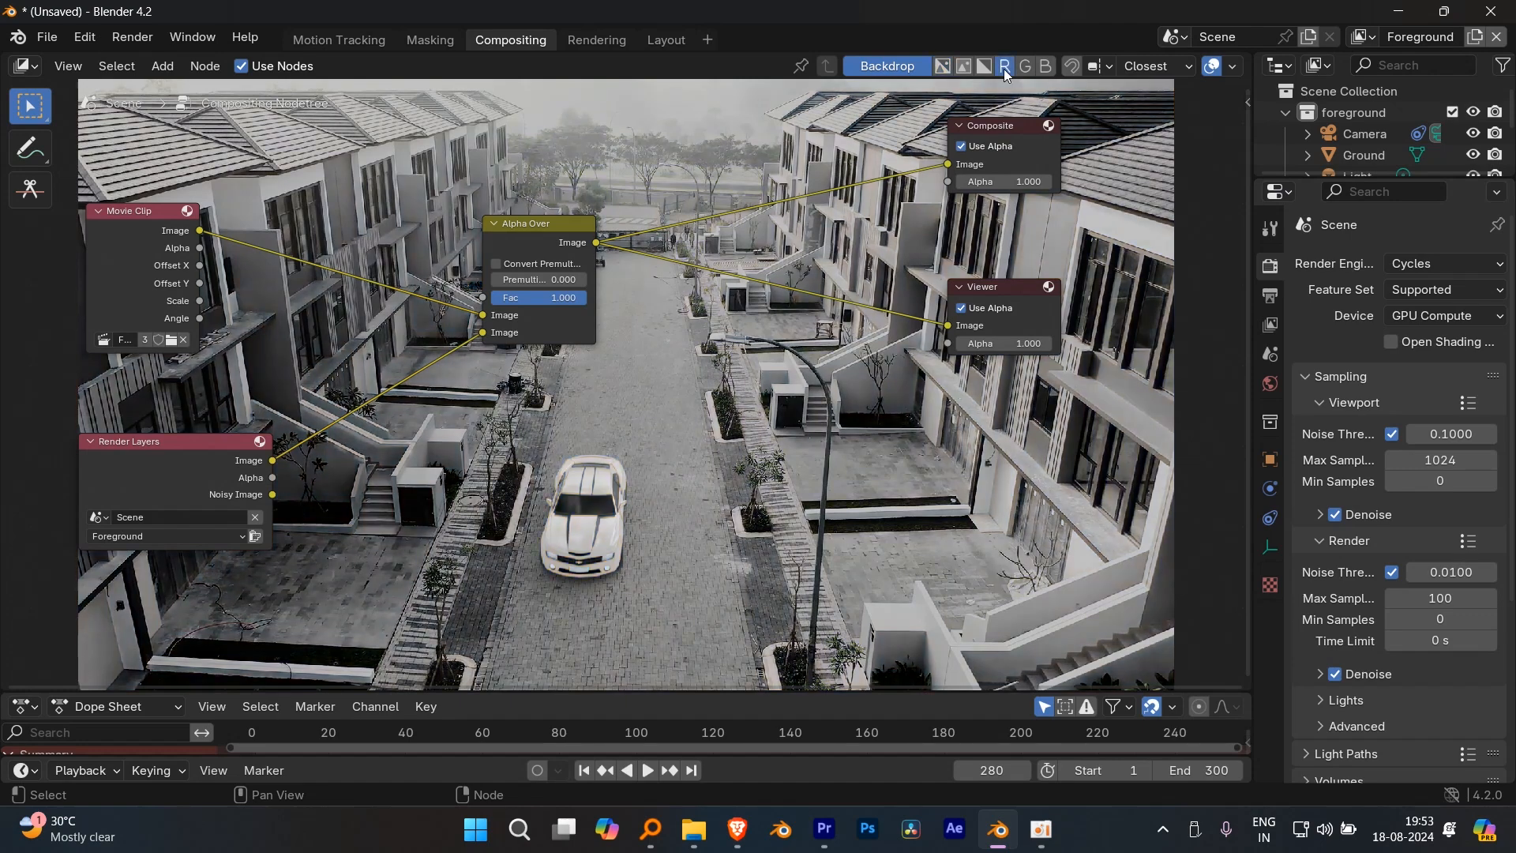
pyautogui.scroll(-2, 818, 268)
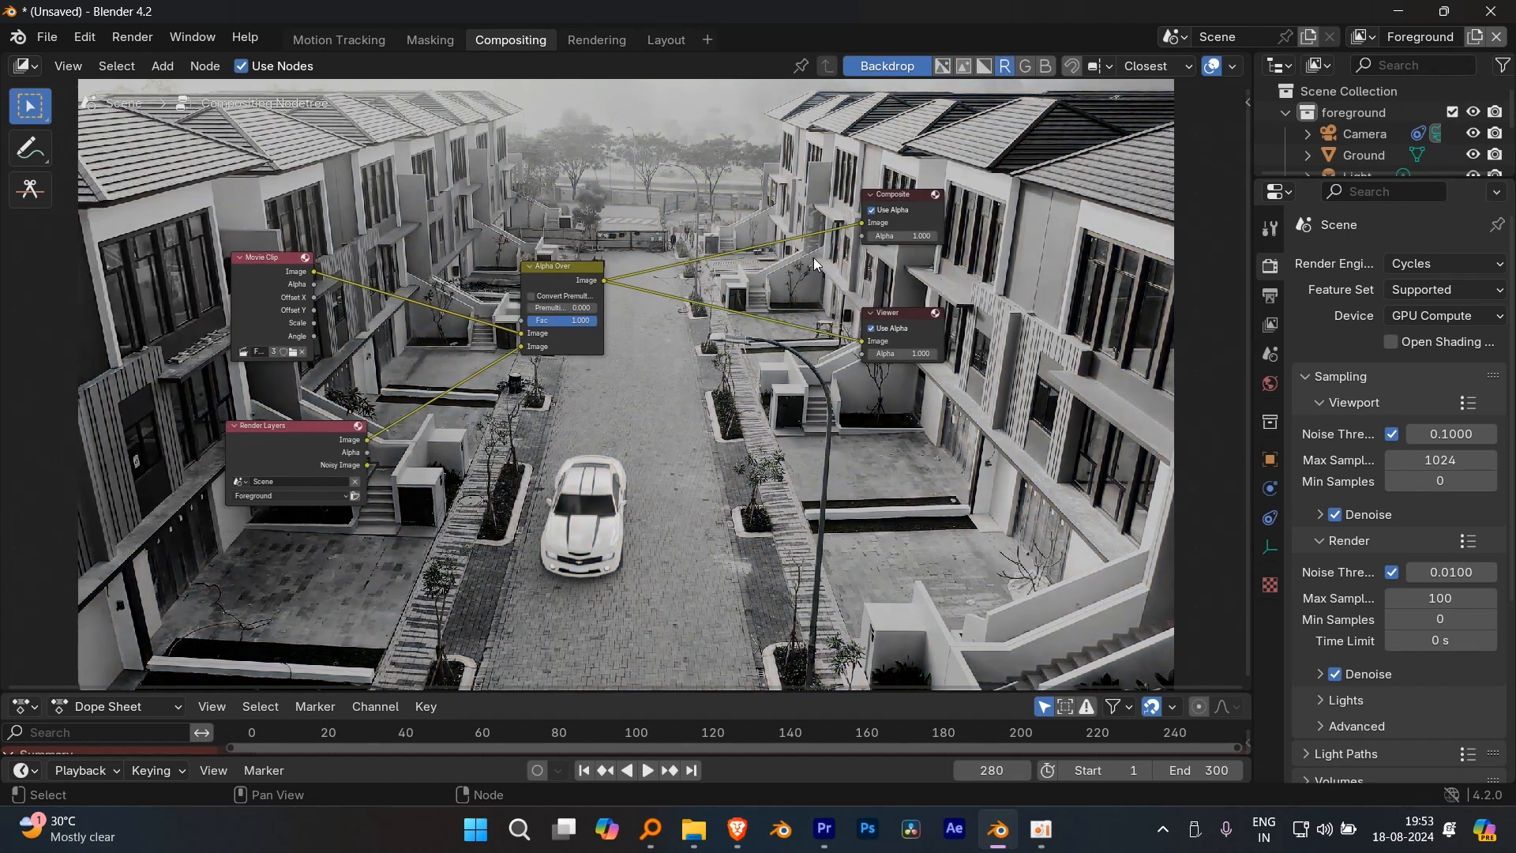
pyautogui.scroll(-3, 821, 268)
pyautogui.moveTo(832, 323); pyautogui.dragTo(867, 341, button='middle')
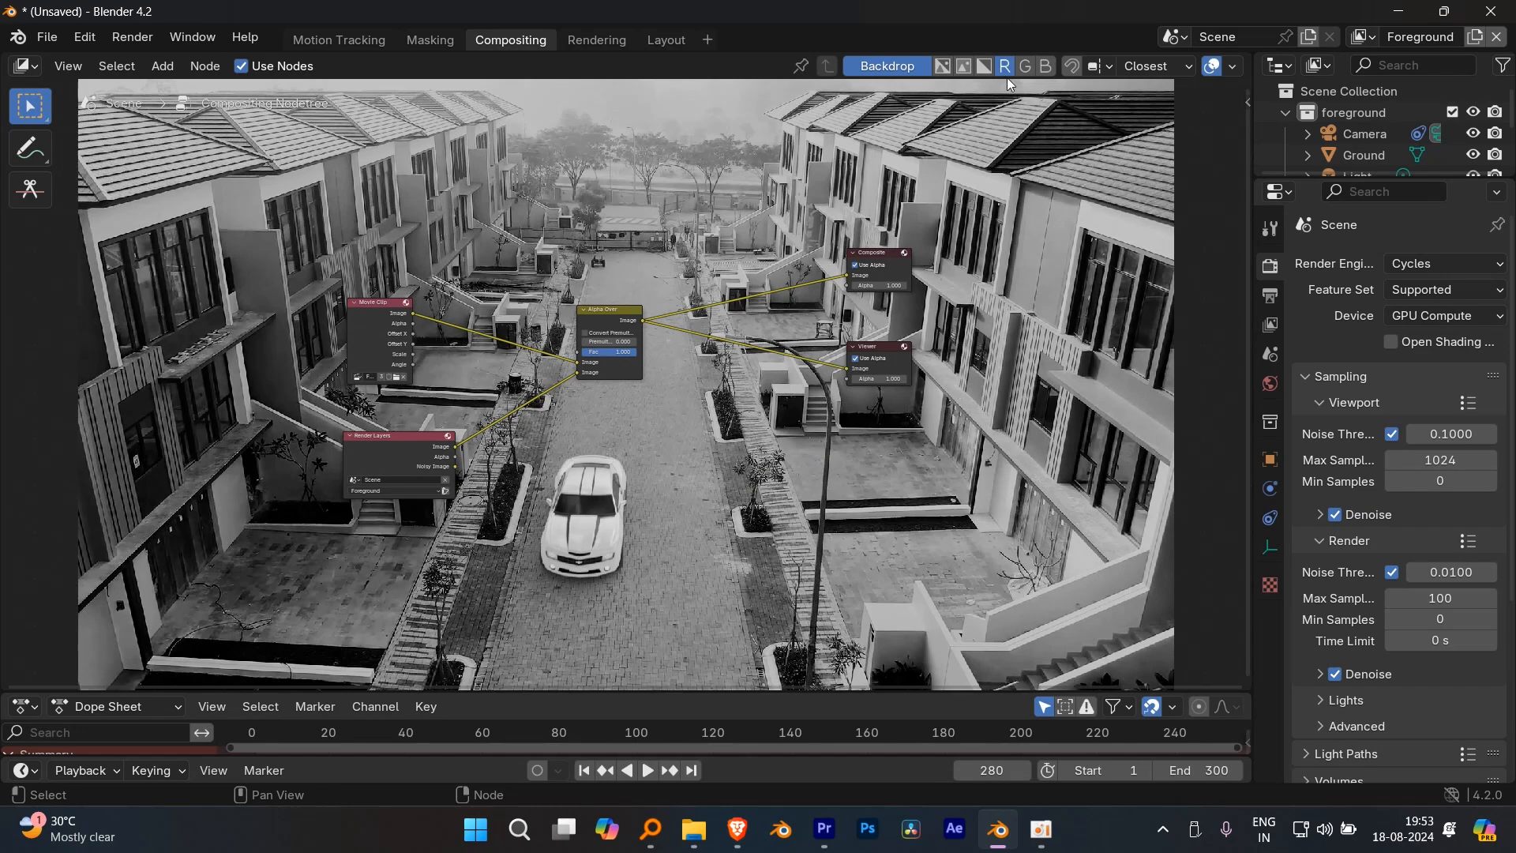
pyautogui.click(1046, 66)
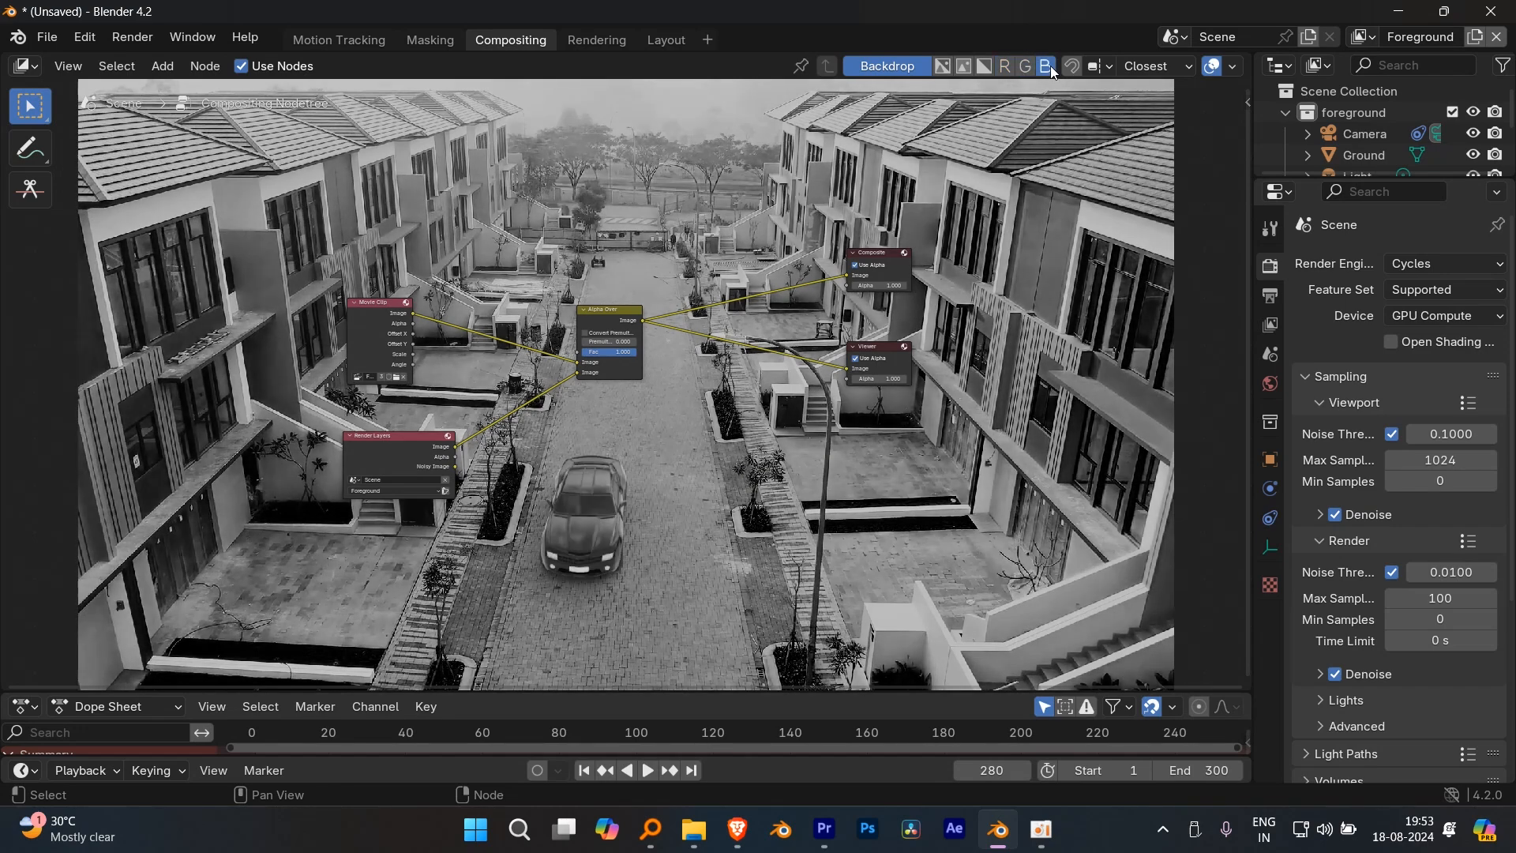
pyautogui.click(942, 68)
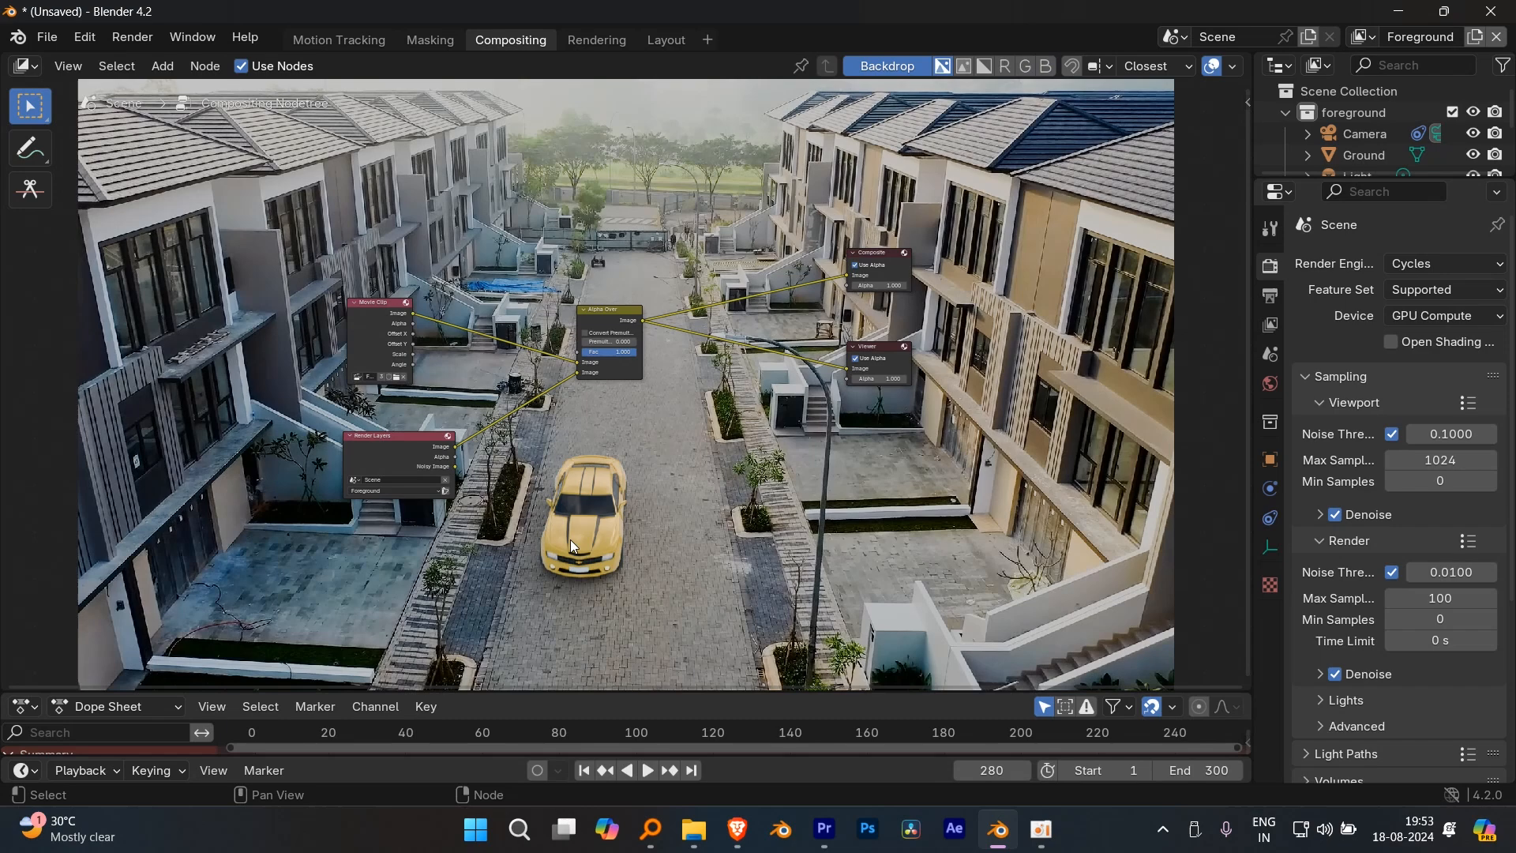
# - Move the Alpha Over node farther from the Movie Clip and Render Layers nodes to make room for another node
pyautogui.scroll(3, 734, 472)
pyautogui.scroll(1, 734, 466)
pyautogui.moveTo(762, 416); pyautogui.dragTo(641, 506, button='middle')
pyautogui.moveTo(669, 254); pyautogui.dragTo(779, 233)
pyautogui.scroll(3, 612, 296)
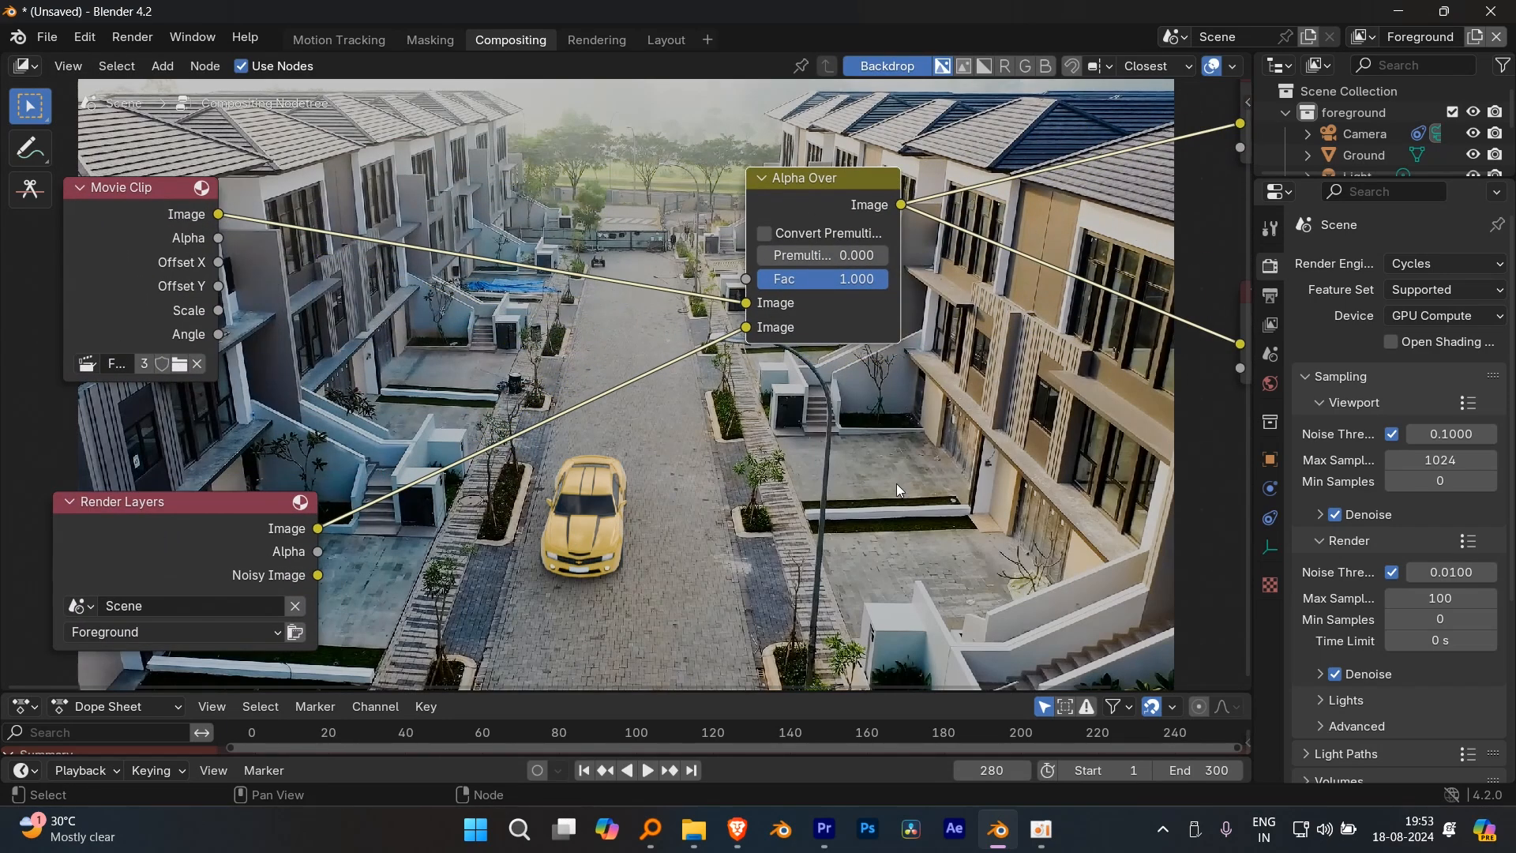
pyautogui.moveTo(815, 205); pyautogui.dragTo(600, 202, button='middle')
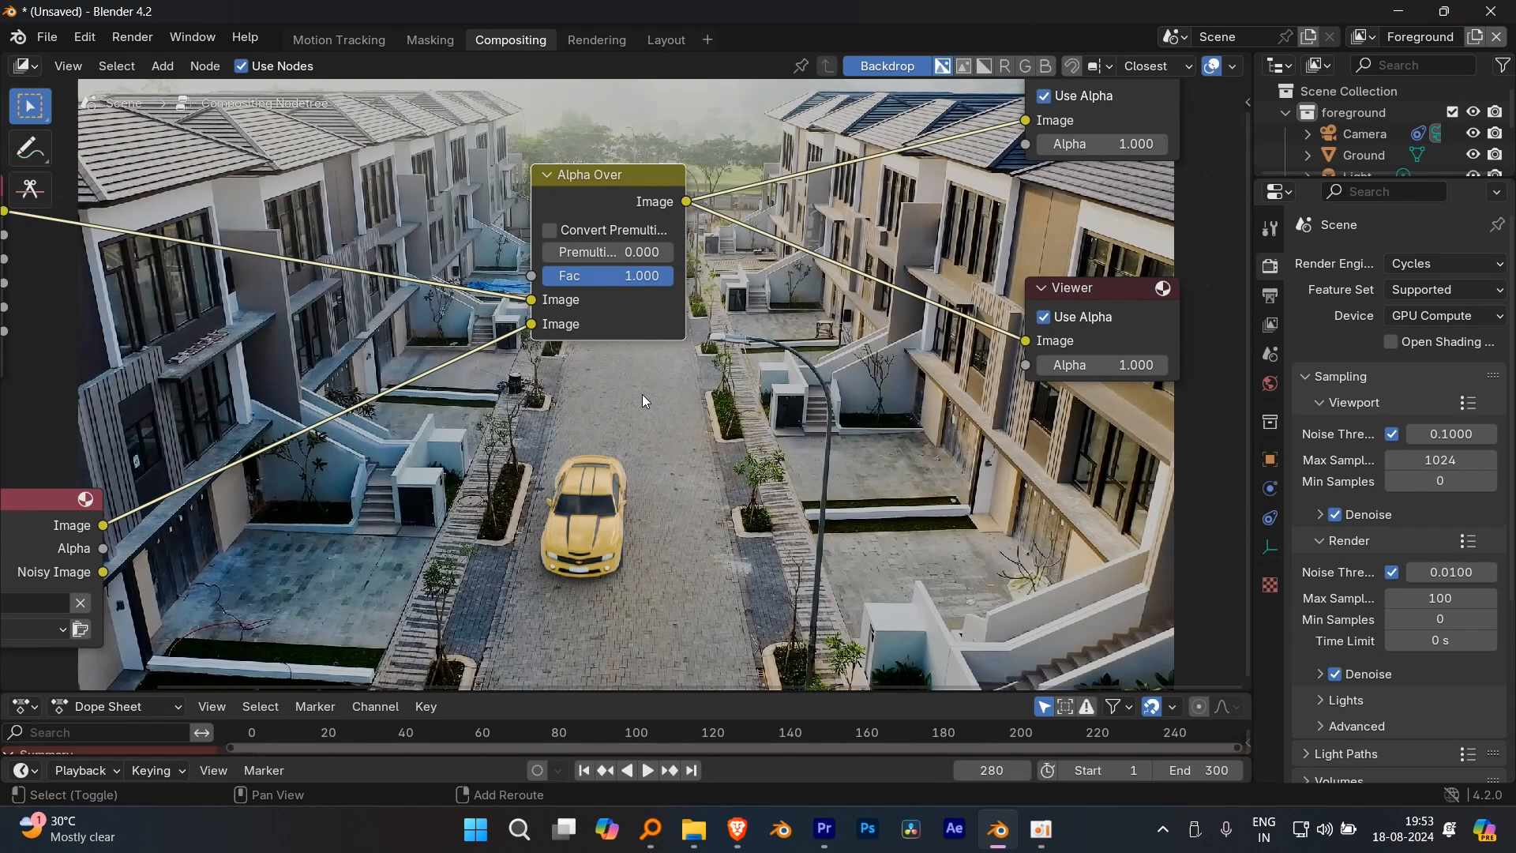
# - Insert an RGB Curves node between Render Layers and Alpha Over, and move the Render Layers node lower beside it
pyautogui.hotkey('shift', 'a')
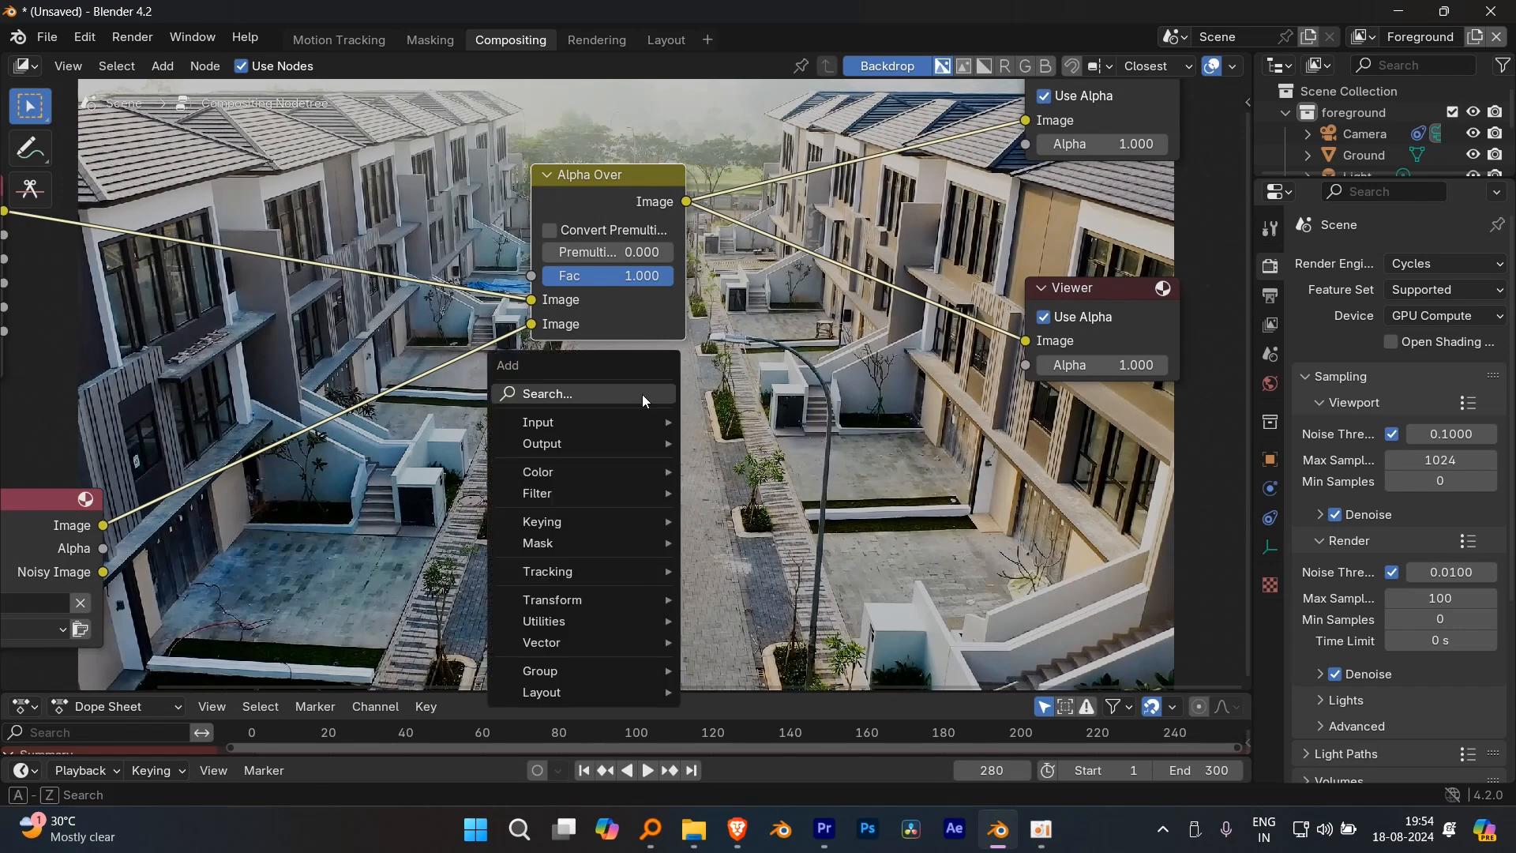
pyautogui.write('rg')
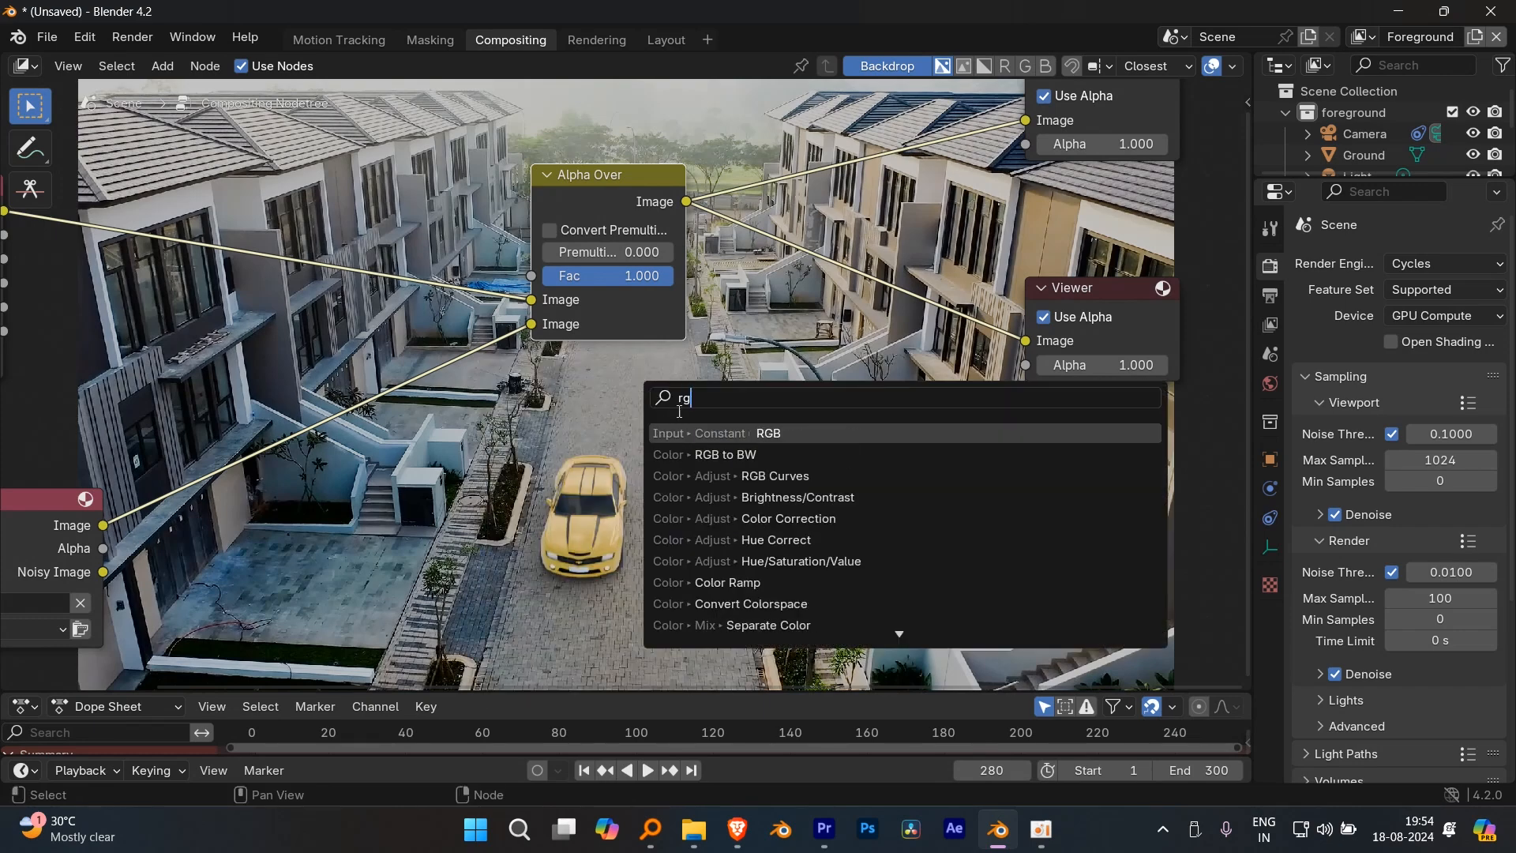
pyautogui.click(912, 475)
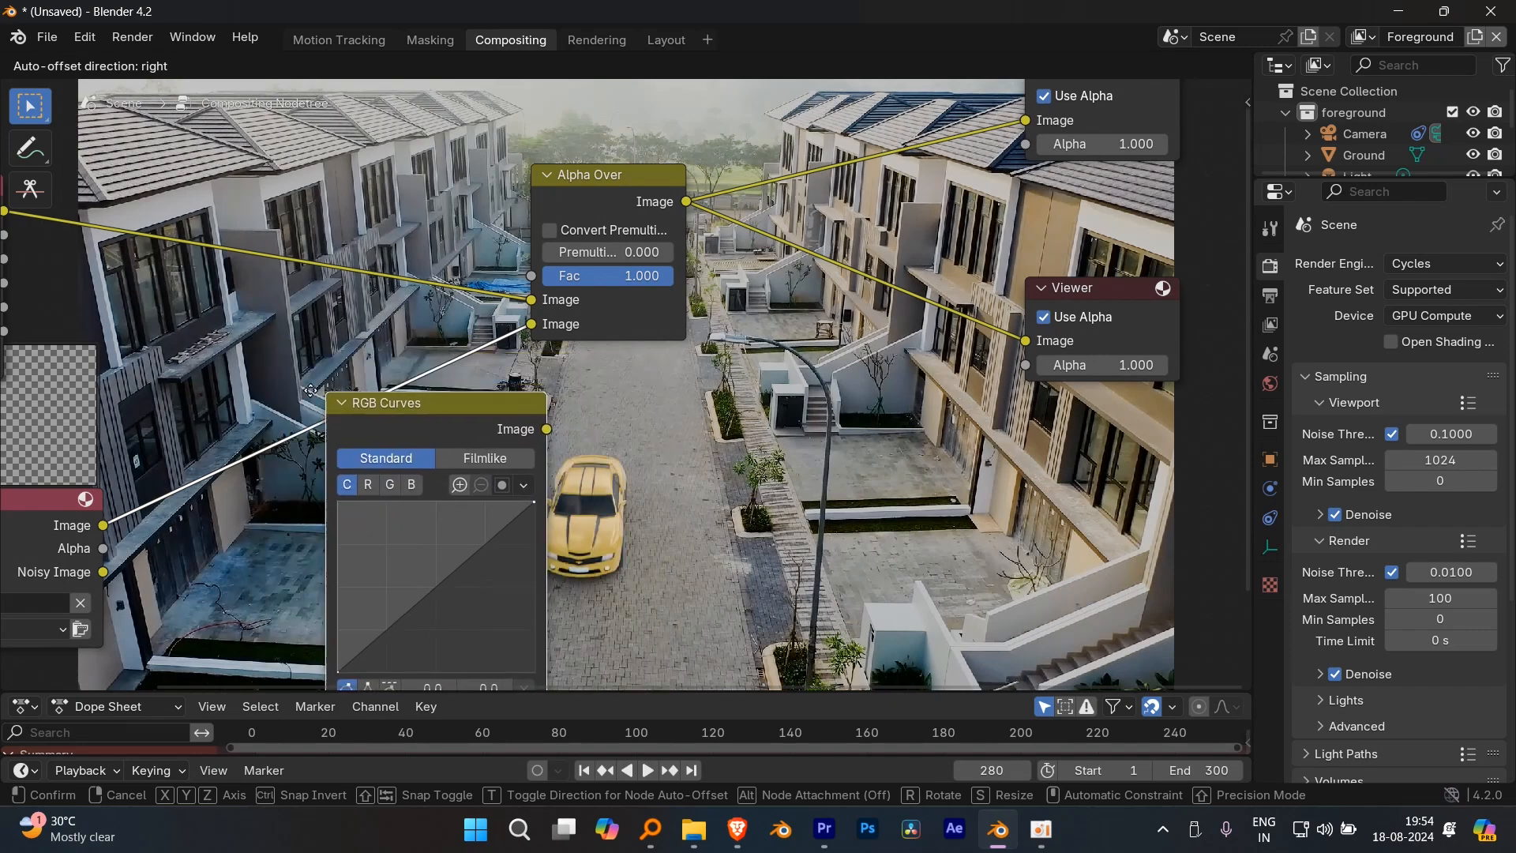
pyautogui.click(214, 332)
pyautogui.scroll(-3, 645, 377)
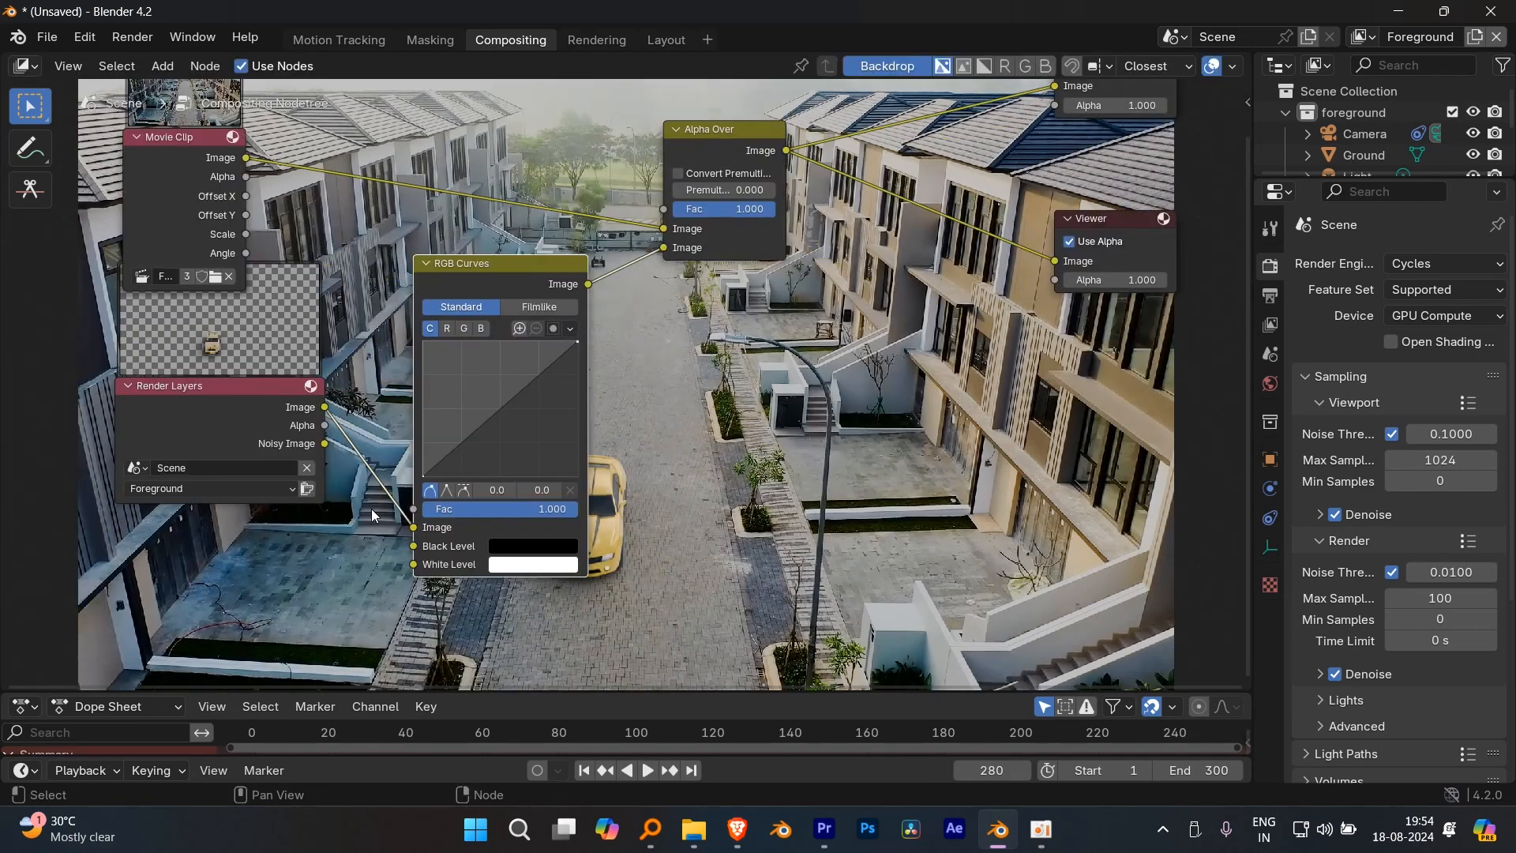
pyautogui.moveTo(224, 412); pyautogui.dragTo(182, 507)
# - Darken the car by pulling the middle of the RGB Curves combined curve down to about 0.5, 0.4
pyautogui.click(497, 319)
pyautogui.scroll(2, 560, 359)
pyautogui.scroll(2, 559, 359)
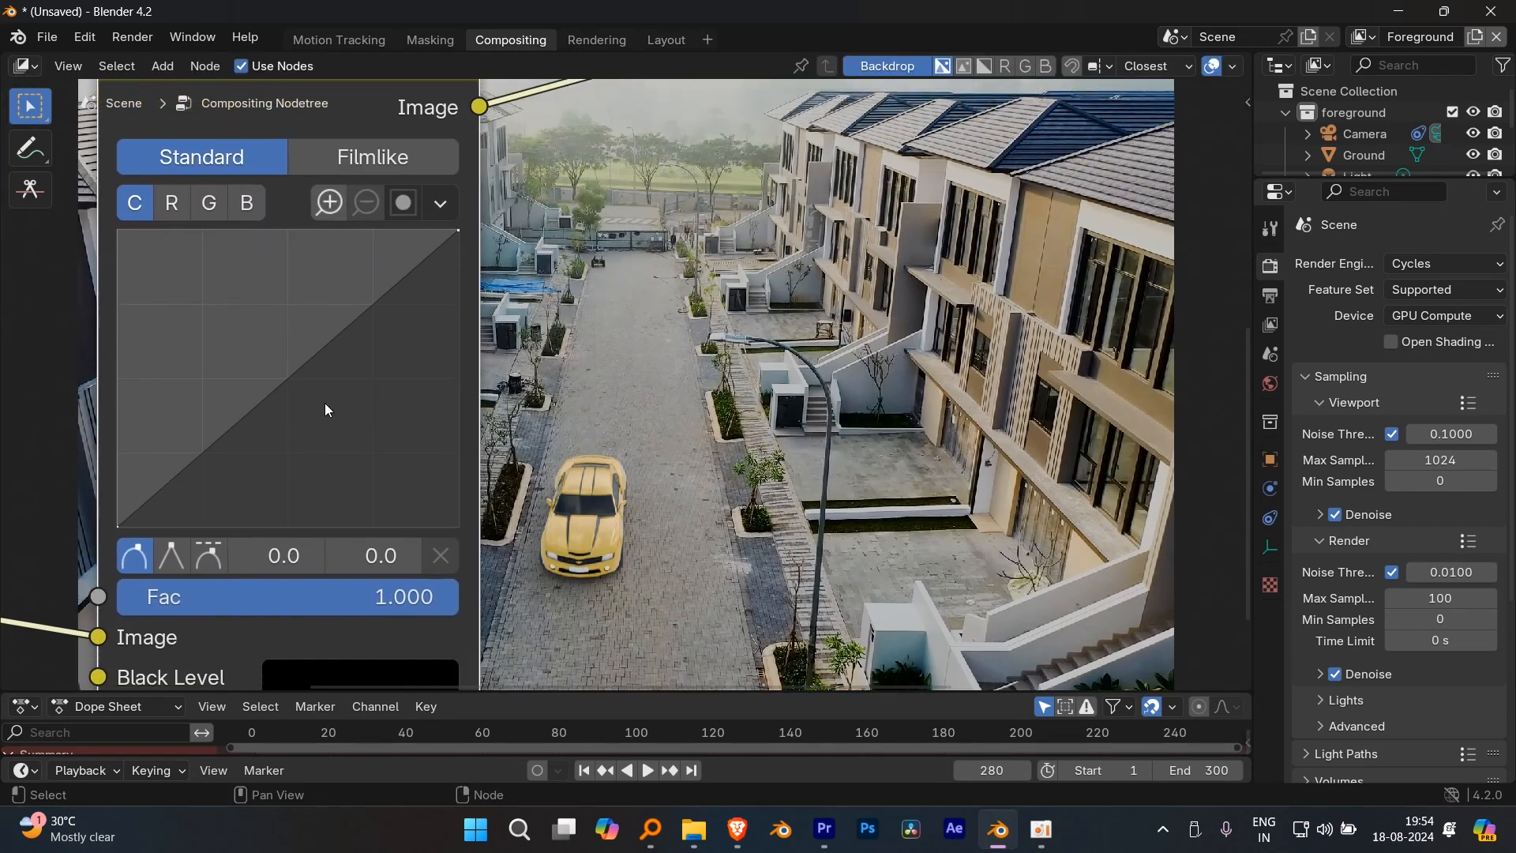
pyautogui.moveTo(460, 232); pyautogui.dragTo(450, 317)
pyautogui.hotkey('ctrl', 'z')
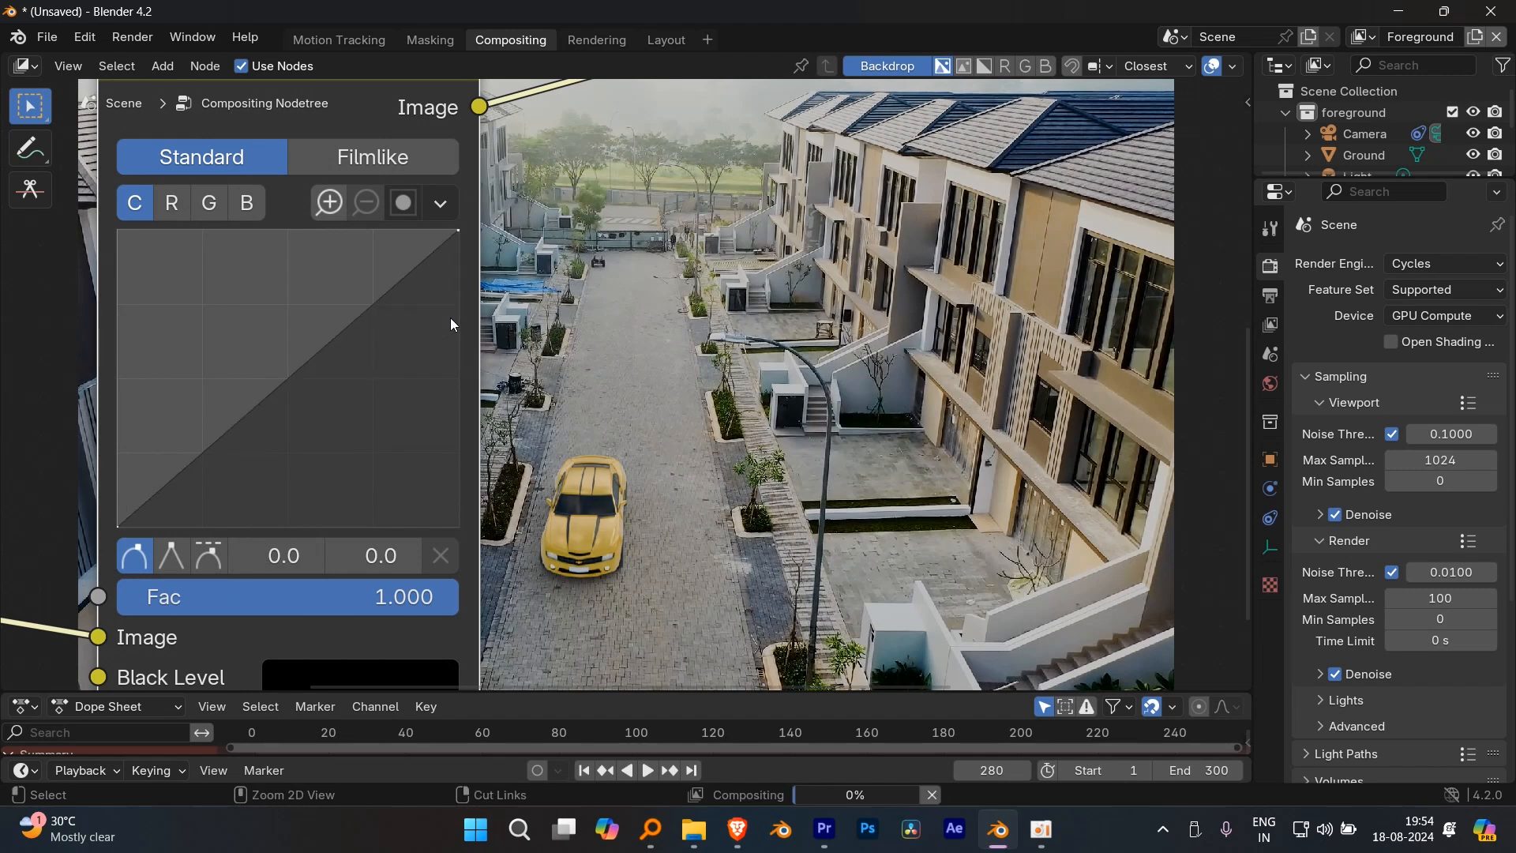
pyautogui.moveTo(286, 382)
pyautogui.mouseDown()
pyautogui.moveTo(323, 391)
pyautogui.moveTo(300, 393)
pyautogui.mouseUp()
pyautogui.scroll(-4, 790, 392)
pyautogui.moveTo(833, 454); pyautogui.dragTo(655, 555, button='middle')
pyautogui.scroll(-6, 722, 476)
pyautogui.scroll(-4, 663, 479)
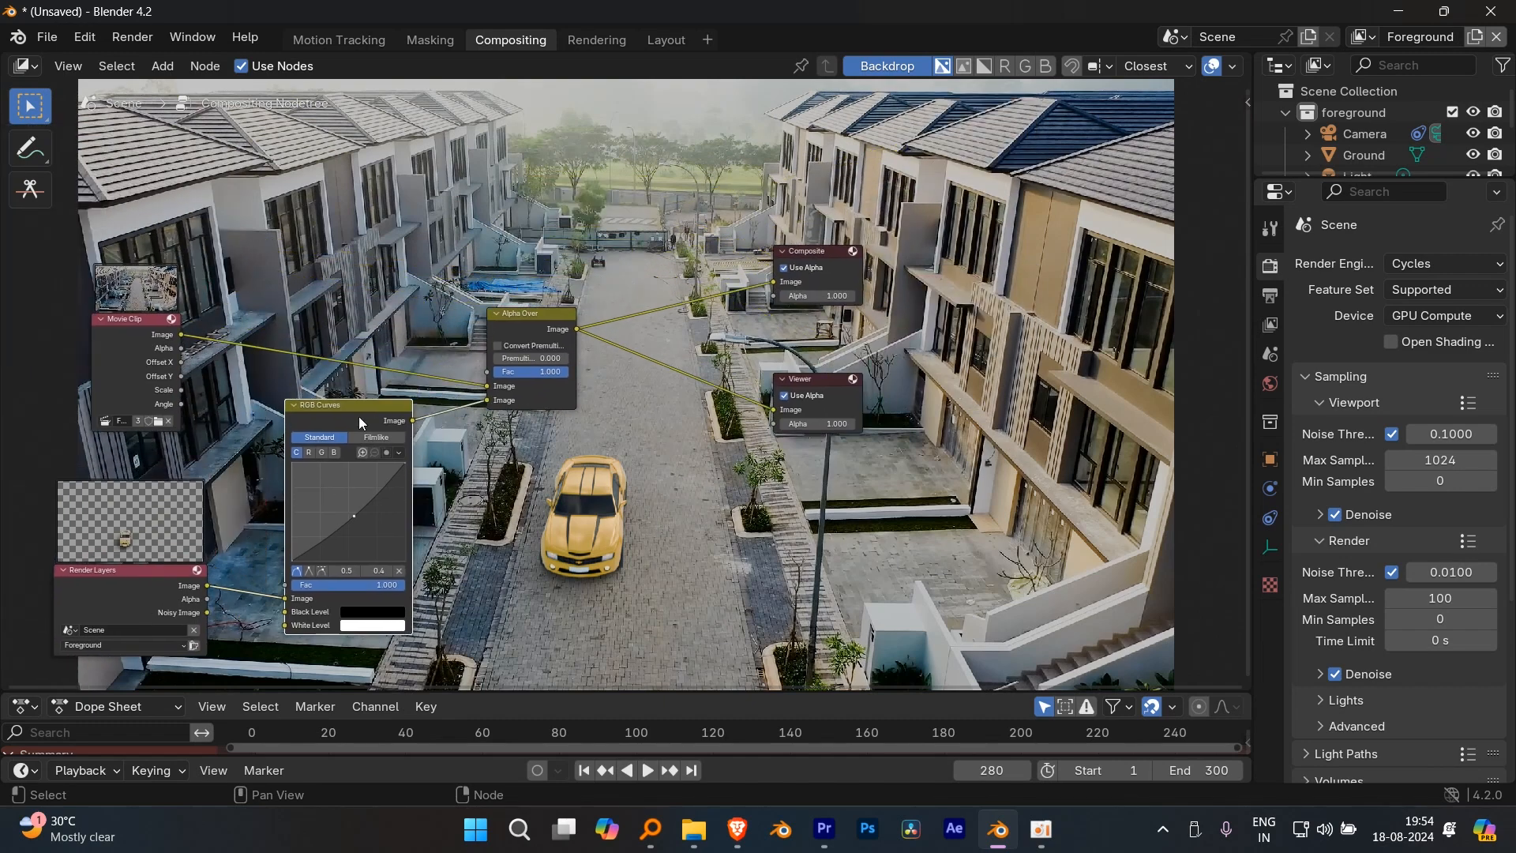
# - Mute and unmute the RGB Curves node repeatedly to compare the car with and without the correction
pyautogui.press('m')
pyautogui.press('m')
pyautogui.press('m')
pyautogui.press('m')
# - Spread the nodes out with Composite and Viewer farther from Alpha Over, and switch the RGB Curves tone to Filmlike
pyautogui.moveTo(566, 219); pyautogui.dragTo(827, 436)
pyautogui.moveTo(534, 309); pyautogui.dragTo(599, 288)
pyautogui.click(654, 184)
pyautogui.moveTo(791, 394); pyautogui.dragTo(732, 410, button='middle')
pyautogui.scroll(1, 733, 416)
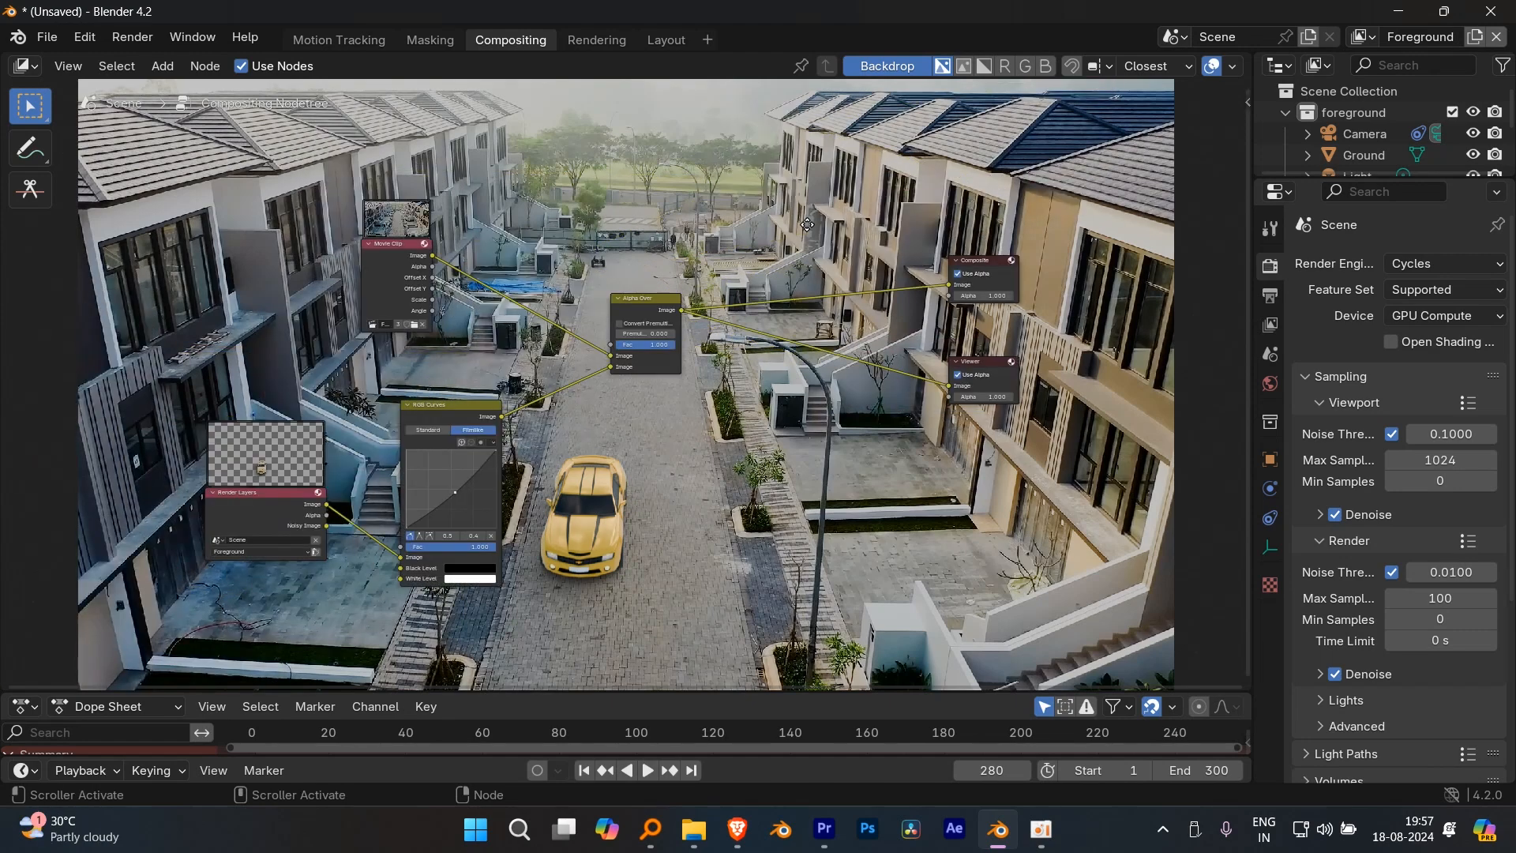
# - Move the Composite and Viewer nodes still farther from Alpha Over to leave space for a grading node
pyautogui.moveTo(807, 224); pyautogui.dragTo(683, 255, button='middle')
pyautogui.scroll(2, 684, 276)
pyautogui.moveTo(806, 303); pyautogui.dragTo(753, 284, button='middle')
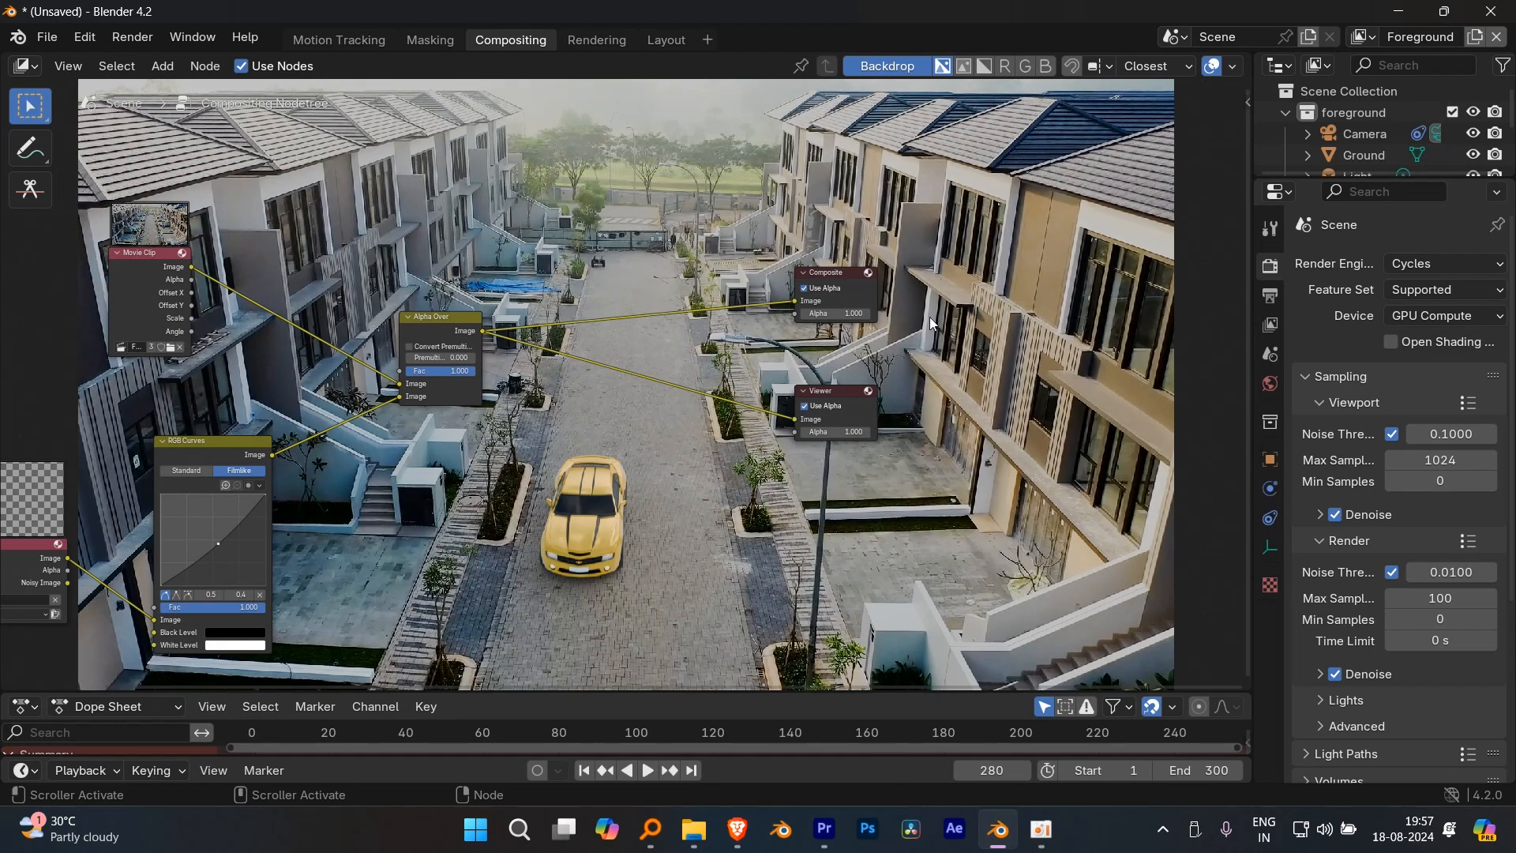
pyautogui.moveTo(978, 345); pyautogui.dragTo(898, 402, button='middle')
pyautogui.scroll(3, 898, 403)
pyautogui.moveTo(719, 288); pyautogui.dragTo(1045, 468)
# - Add a Color Balance node on the link between Alpha Over and Composite
pyautogui.hotkey('shift', 'a')
pyautogui.click(728, 199)
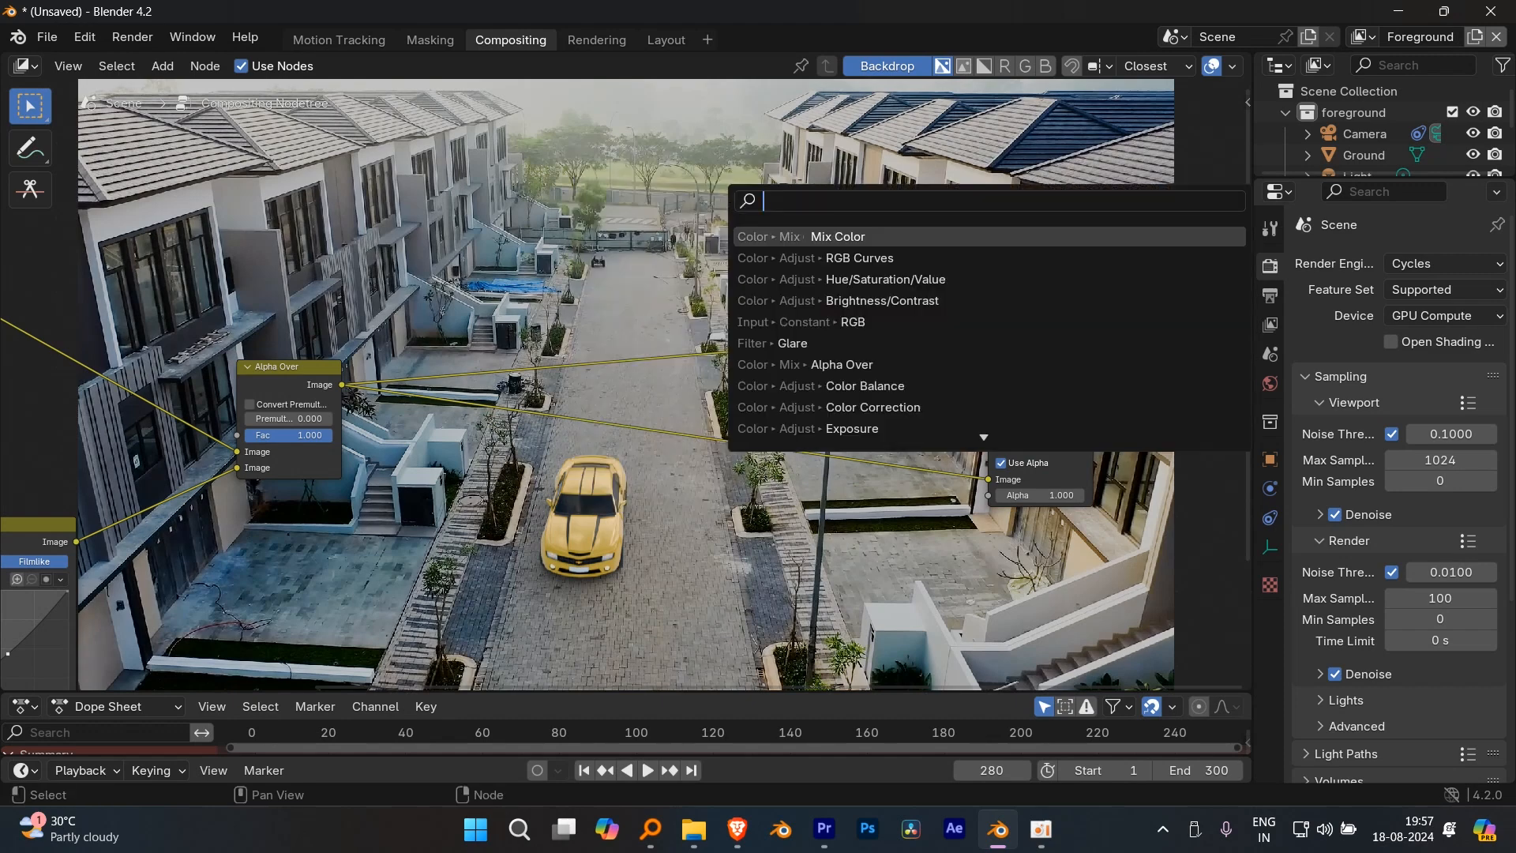
pyautogui.press('Escape')
pyautogui.scroll(-1, 790, 379)
pyautogui.hotkey('shift', 'a')
pyautogui.click(609, 207)
pyautogui.write('c')
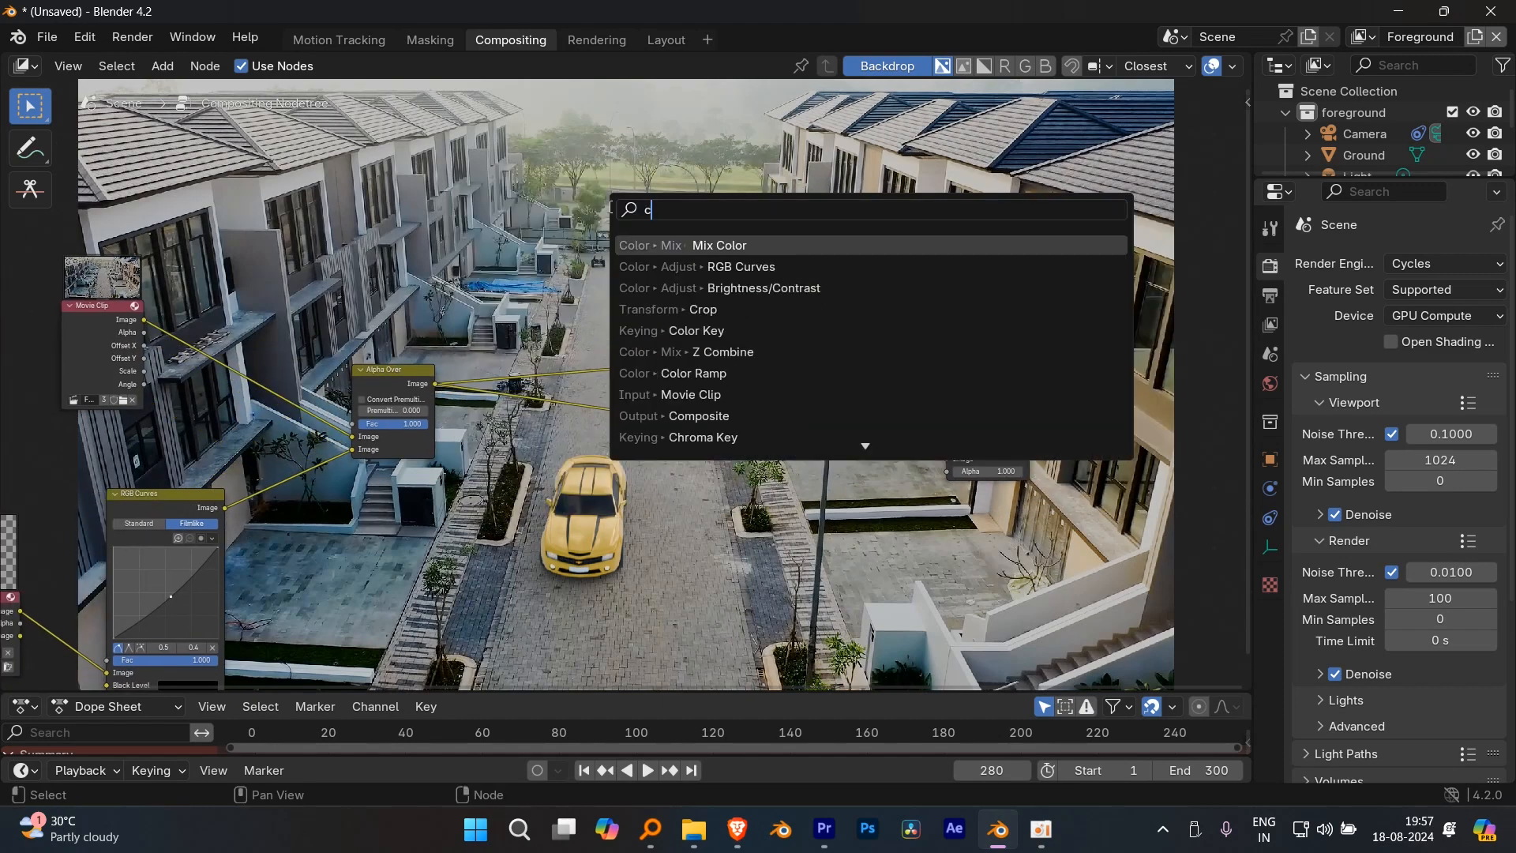
pyautogui.write('olo')
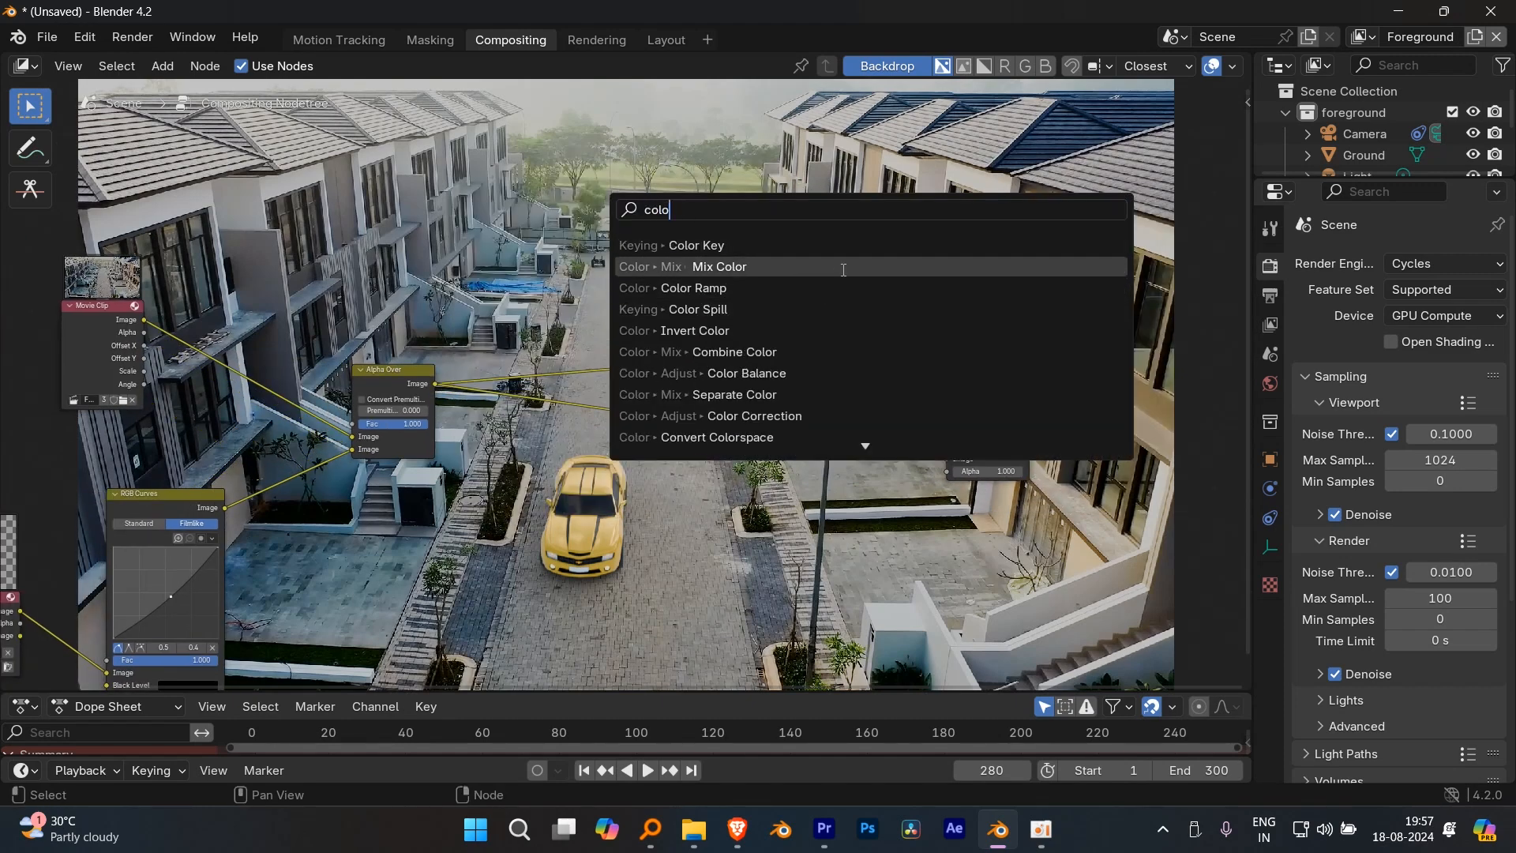
pyautogui.click(742, 373)
pyautogui.click(630, 319)
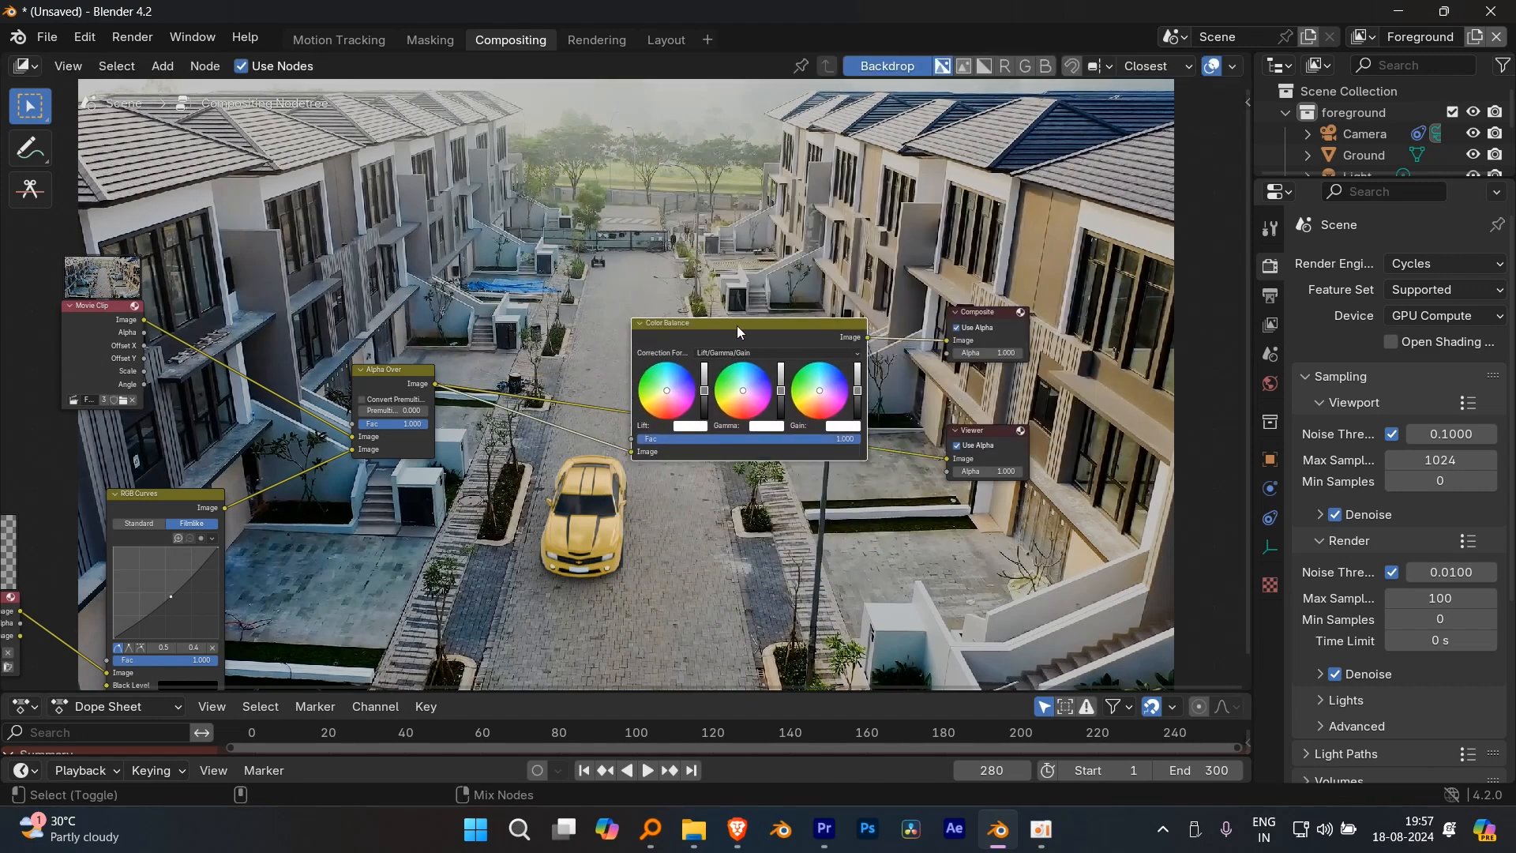
# - Feed the Viewer node from the Color Balance output and shift the Viewer slightly away from Composite
pyautogui.moveTo(988, 430); pyautogui.dragTo(1023, 403)
pyautogui.scroll(10, 775, 443)
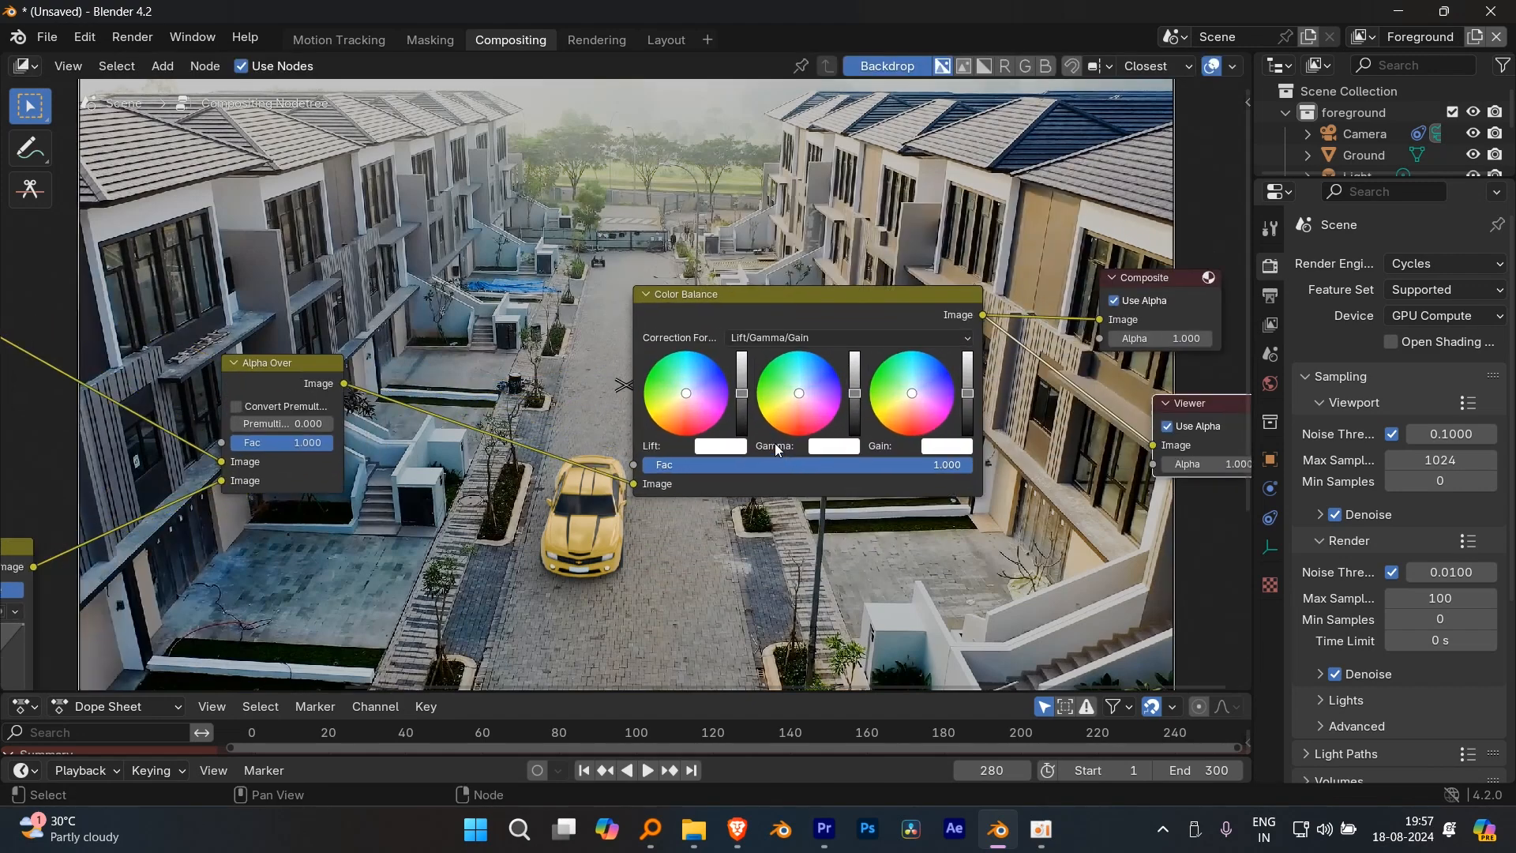
pyautogui.scroll(-5, 736, 395)
pyautogui.moveTo(738, 352); pyautogui.dragTo(819, 329, button='middle')
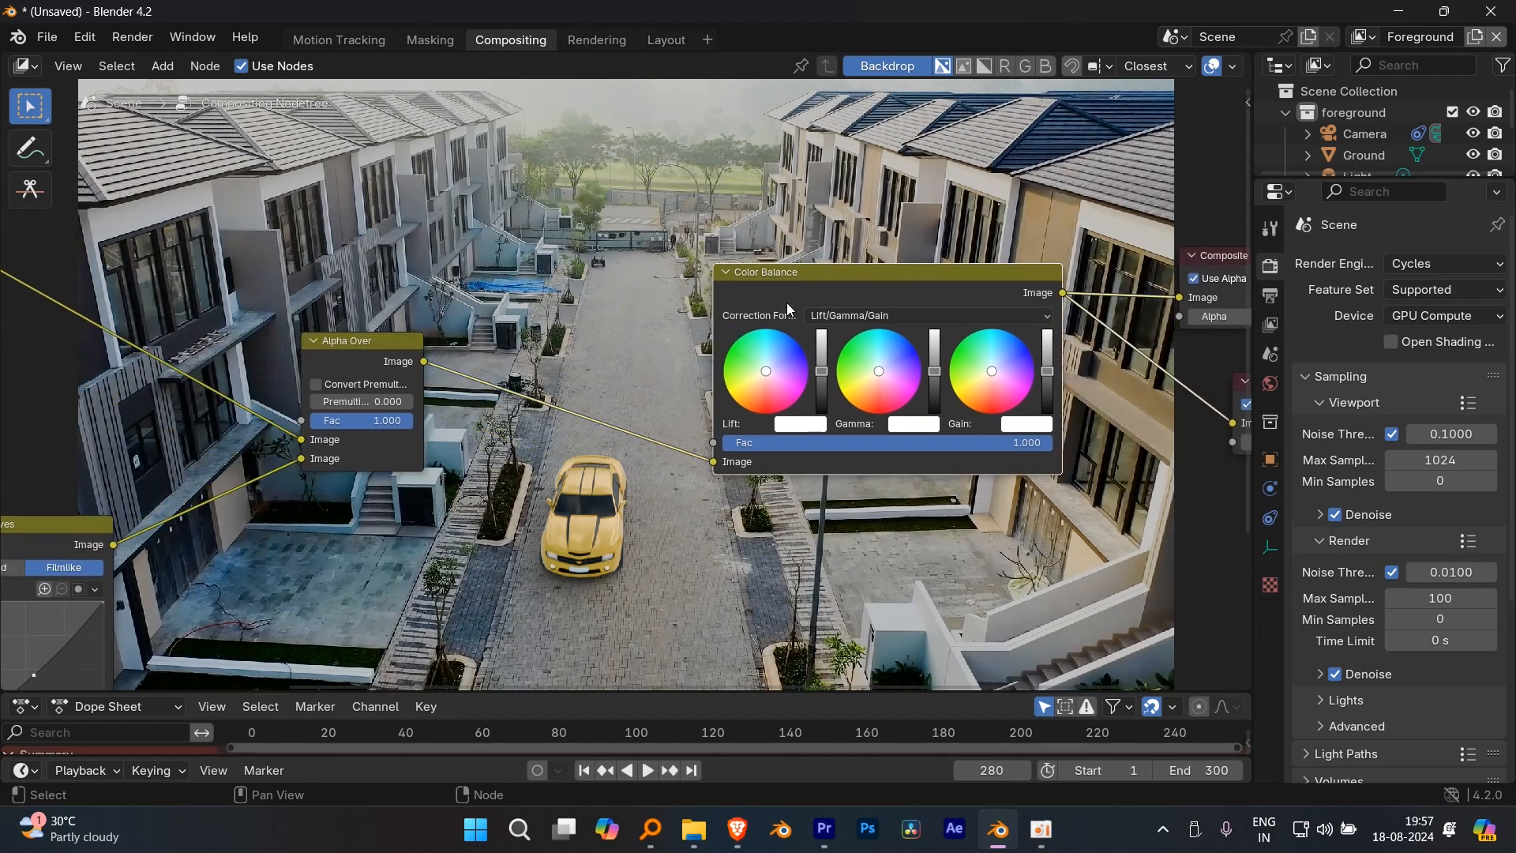
# - Insert a Hue/Saturation/Value node between RGB Curves and Alpha Over
pyautogui.moveTo(414, 492); pyautogui.dragTo(603, 409, button='middle')
pyautogui.scroll(-1, 628, 538)
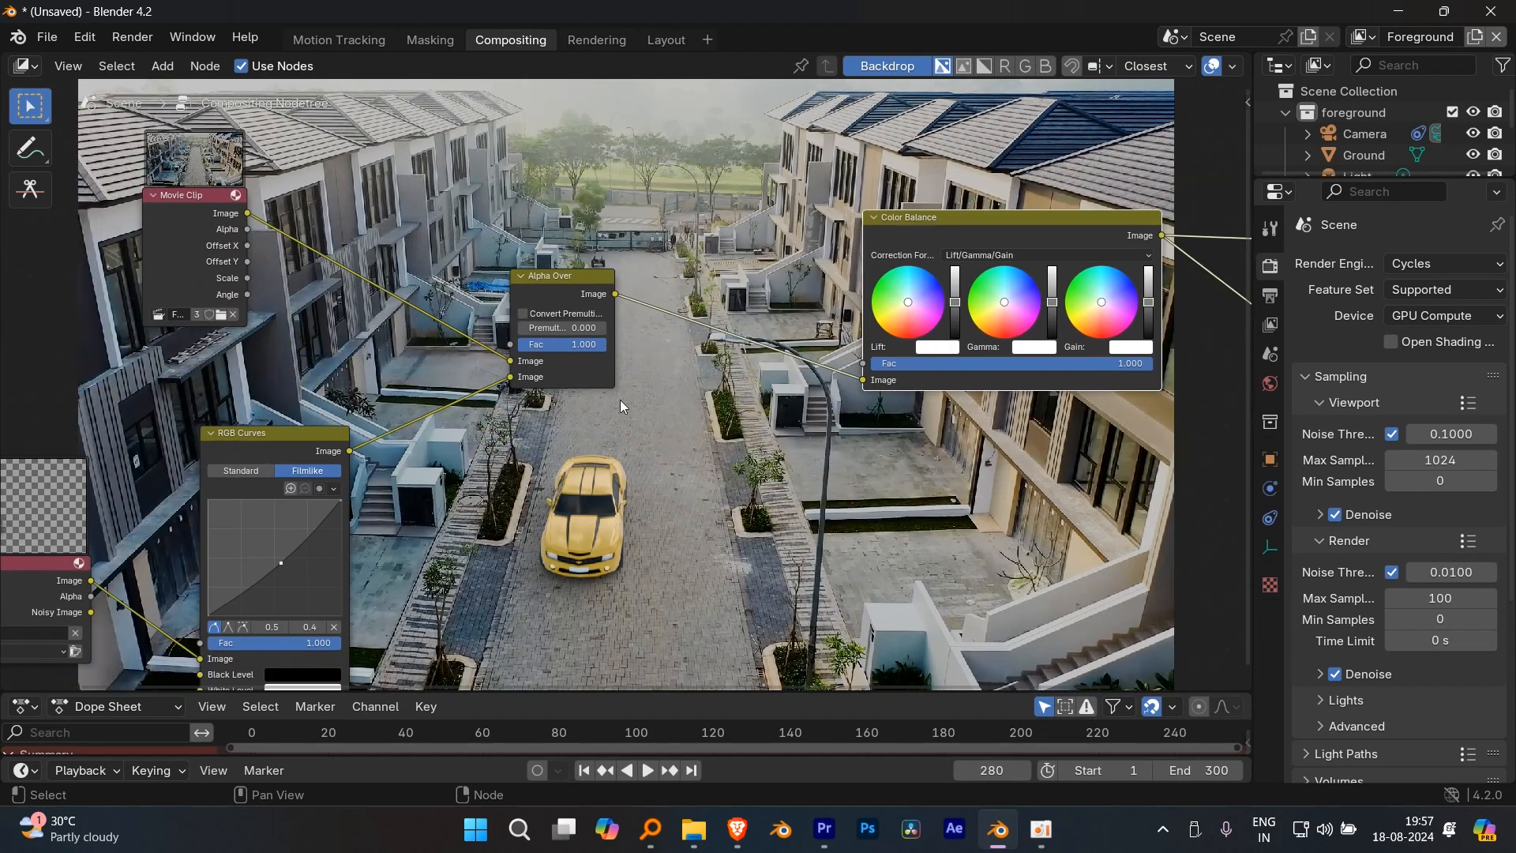
pyautogui.hotkey('shift', 'a')
pyautogui.click(726, 395)
pyautogui.write('hue')
pyautogui.click(849, 455)
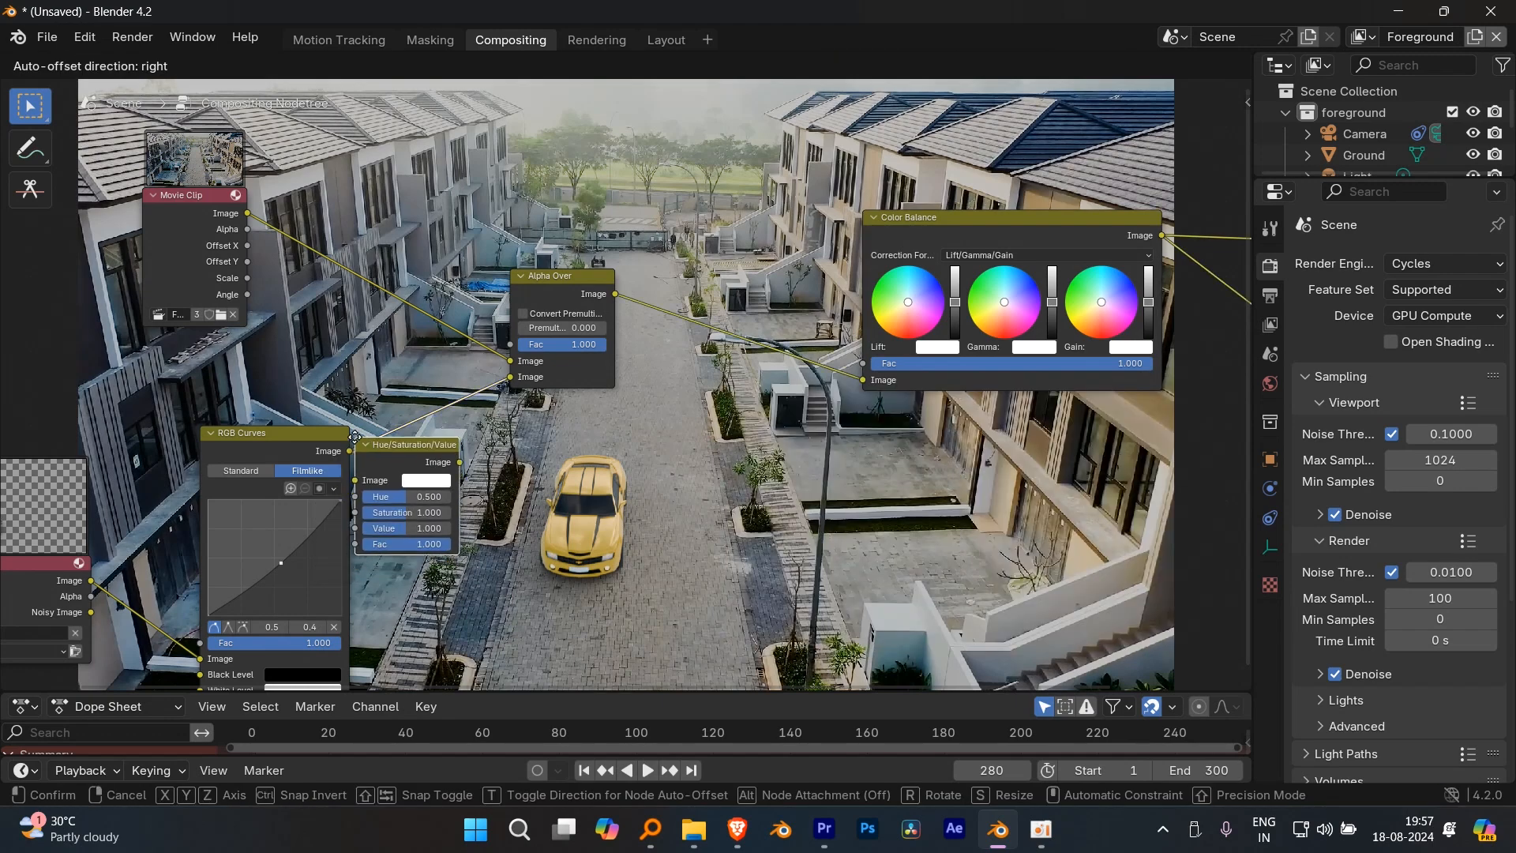
pyautogui.click(356, 438)
# - Set the Hue/Saturation/Value node's saturation to about 1.206 and hue to 0.5, toggling its mute to compare the car's color
pyautogui.scroll(4, 569, 411)
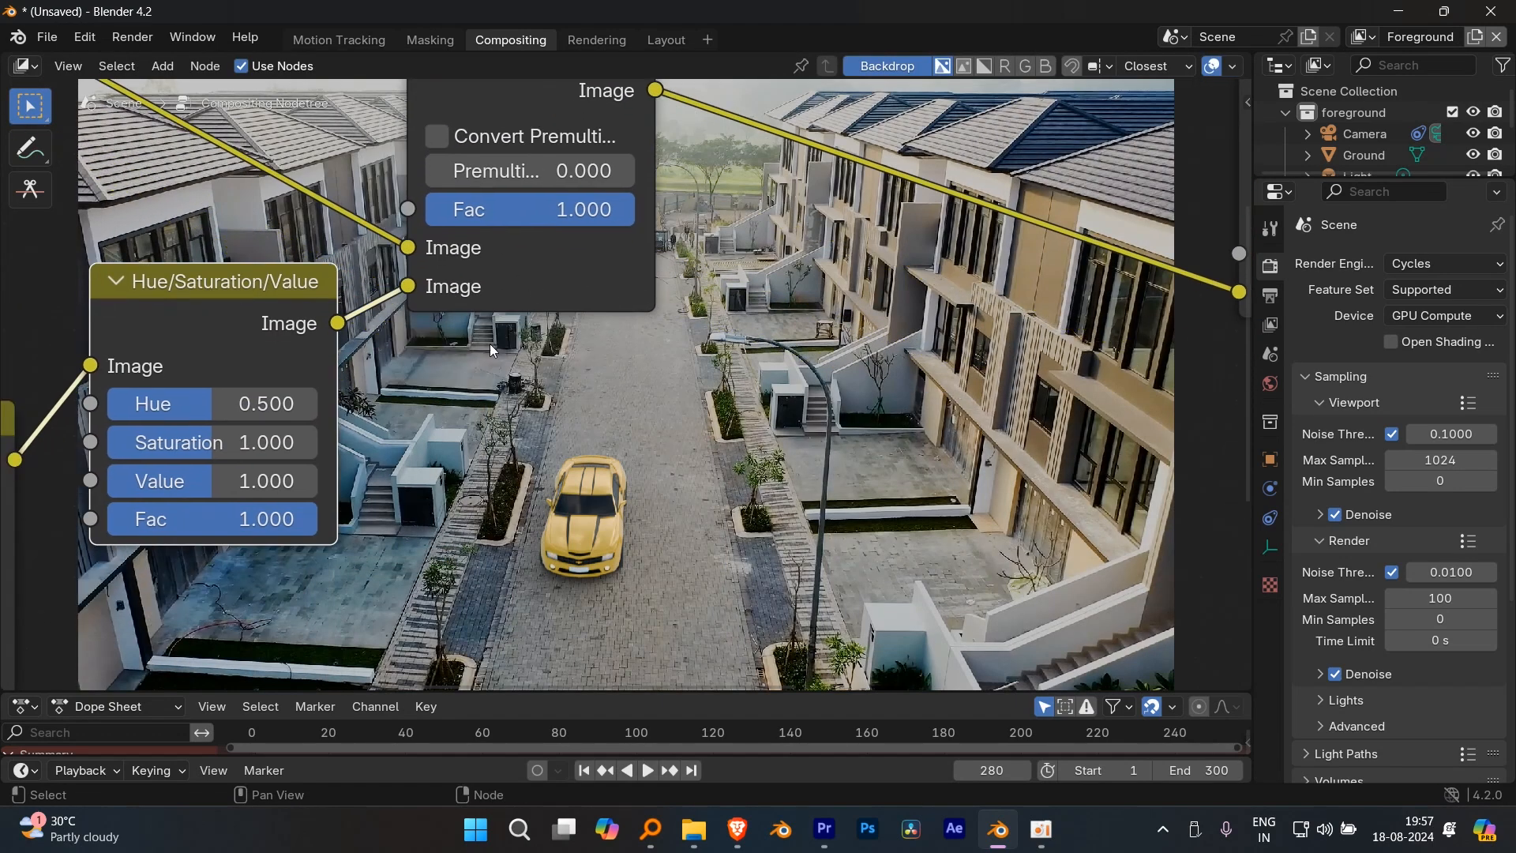
pyautogui.moveTo(312, 443); pyautogui.dragTo(359, 443)
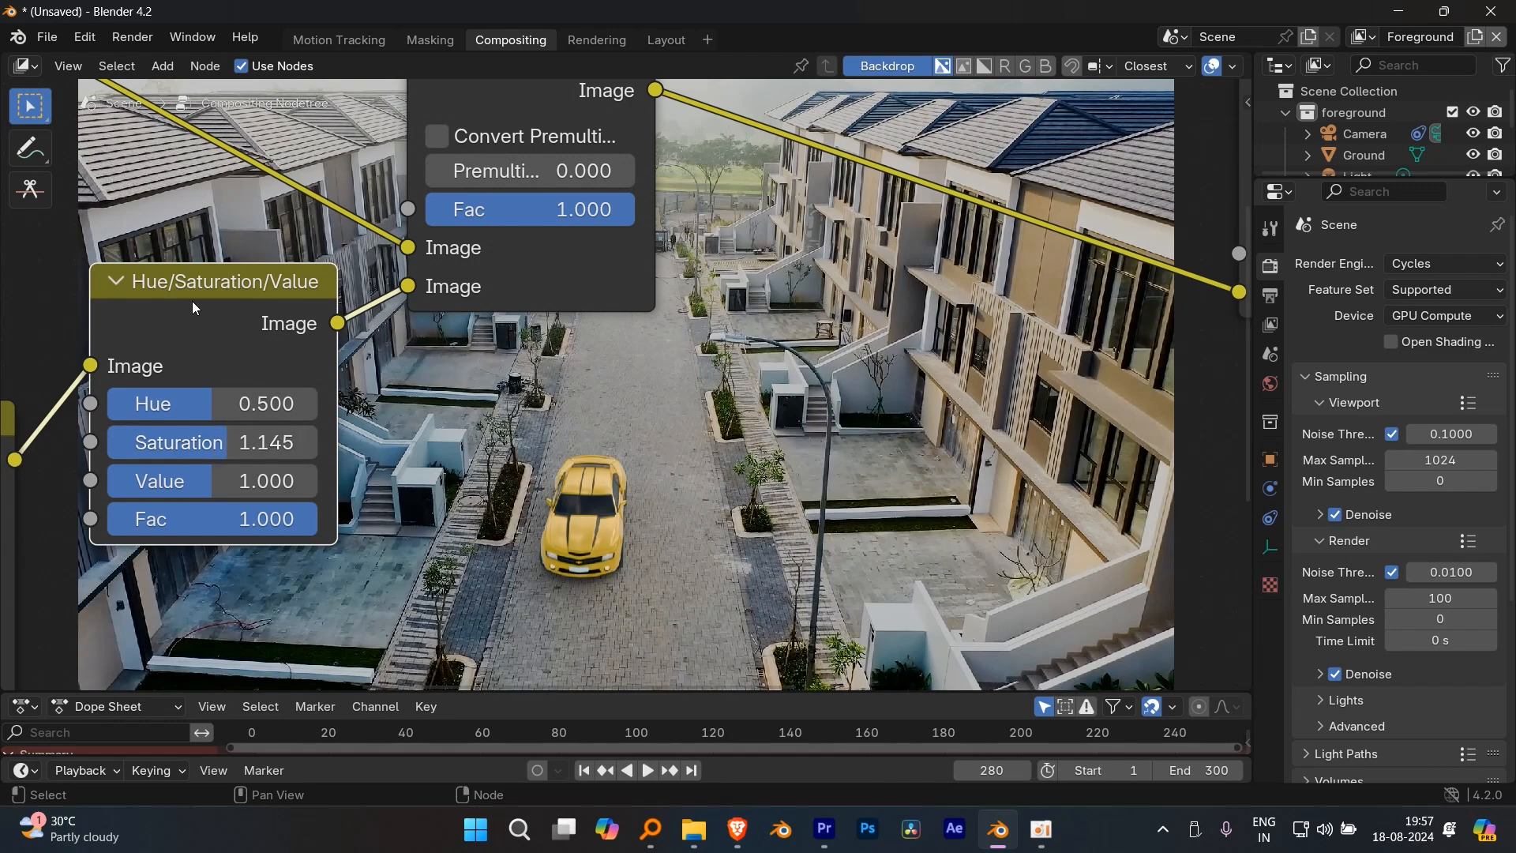
pyautogui.press('m')
pyautogui.press('m')
pyautogui.press('m')
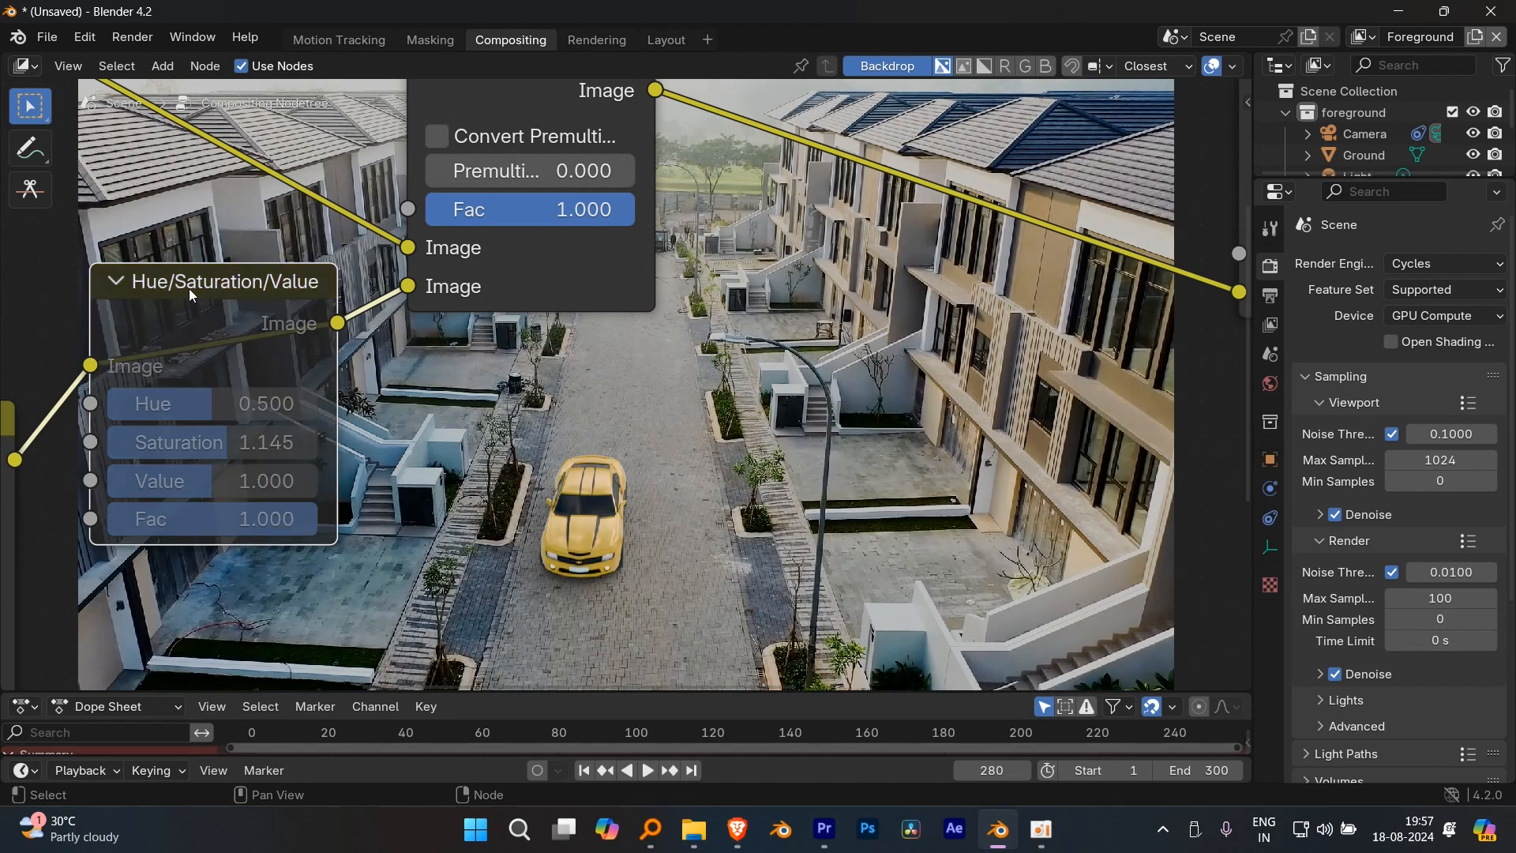
pyautogui.press('m')
pyautogui.moveTo(237, 443); pyautogui.dragTo(219, 403)
pyautogui.click(218, 403)
pyautogui.write('.5')
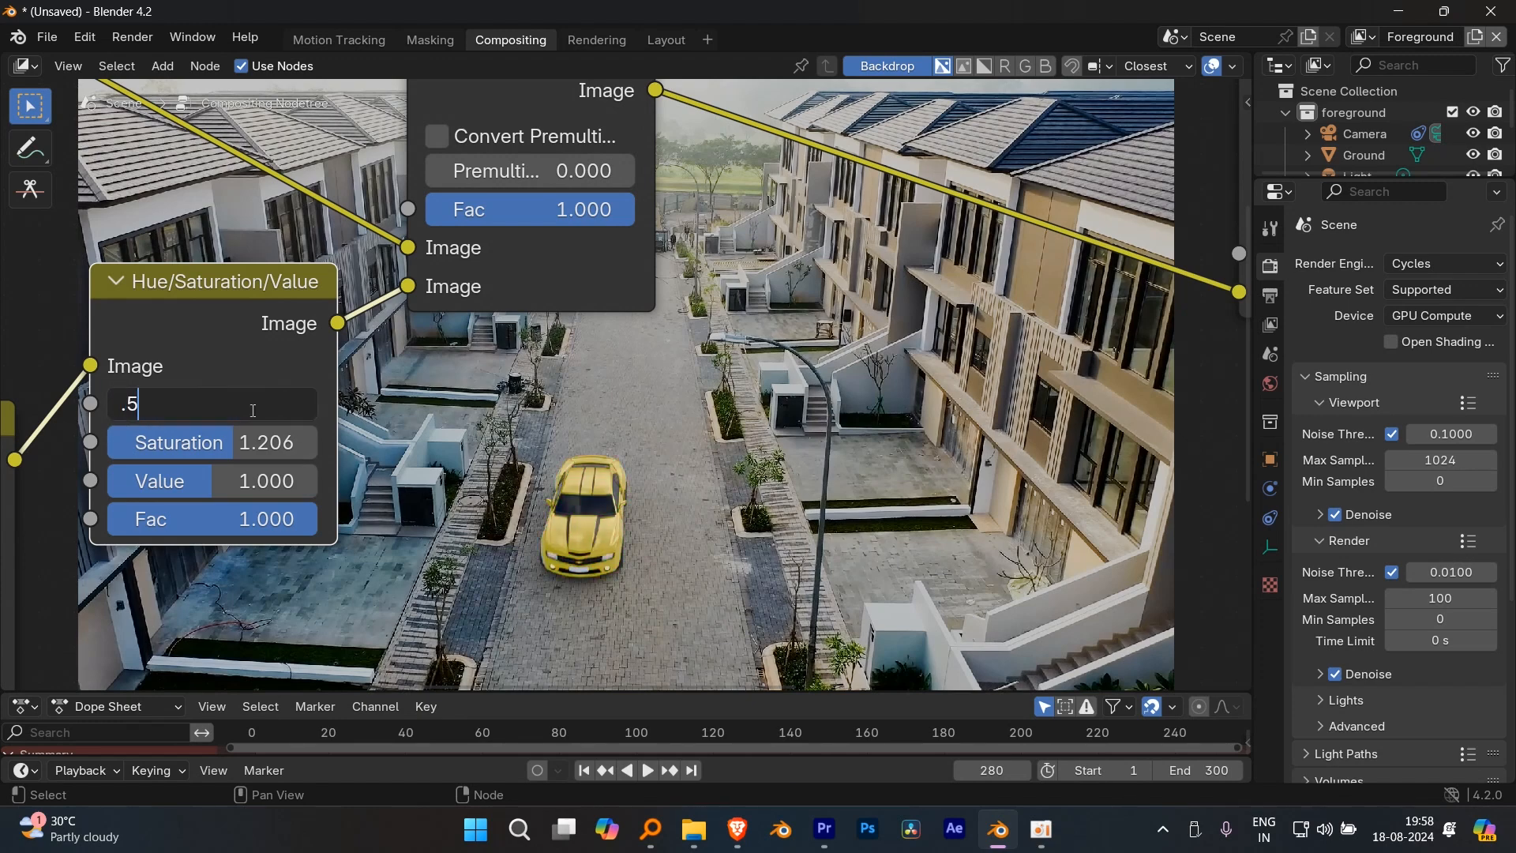
pyautogui.press('Return')
# - Move the Viewer node closer to Color Balance, beneath the Composite node
pyautogui.scroll(-2, 684, 484)
pyautogui.moveTo(683, 483); pyautogui.dragTo(274, 589, button='middle')
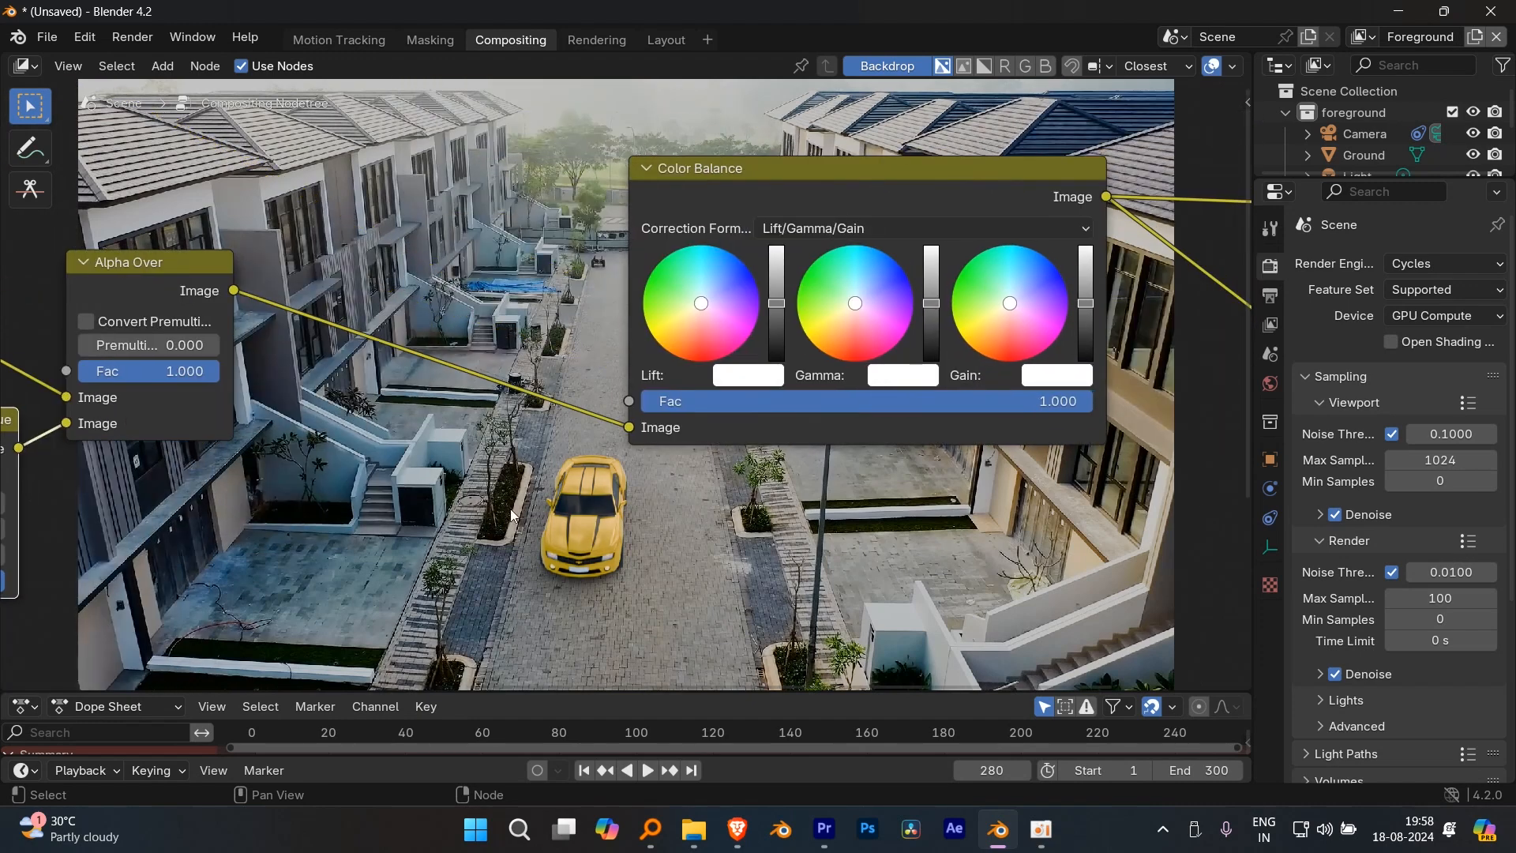
pyautogui.moveTo(806, 484); pyautogui.dragTo(545, 563, button='middle')
pyautogui.scroll(-3, 545, 563)
pyautogui.scroll(2, 548, 563)
pyautogui.click(467, 301)
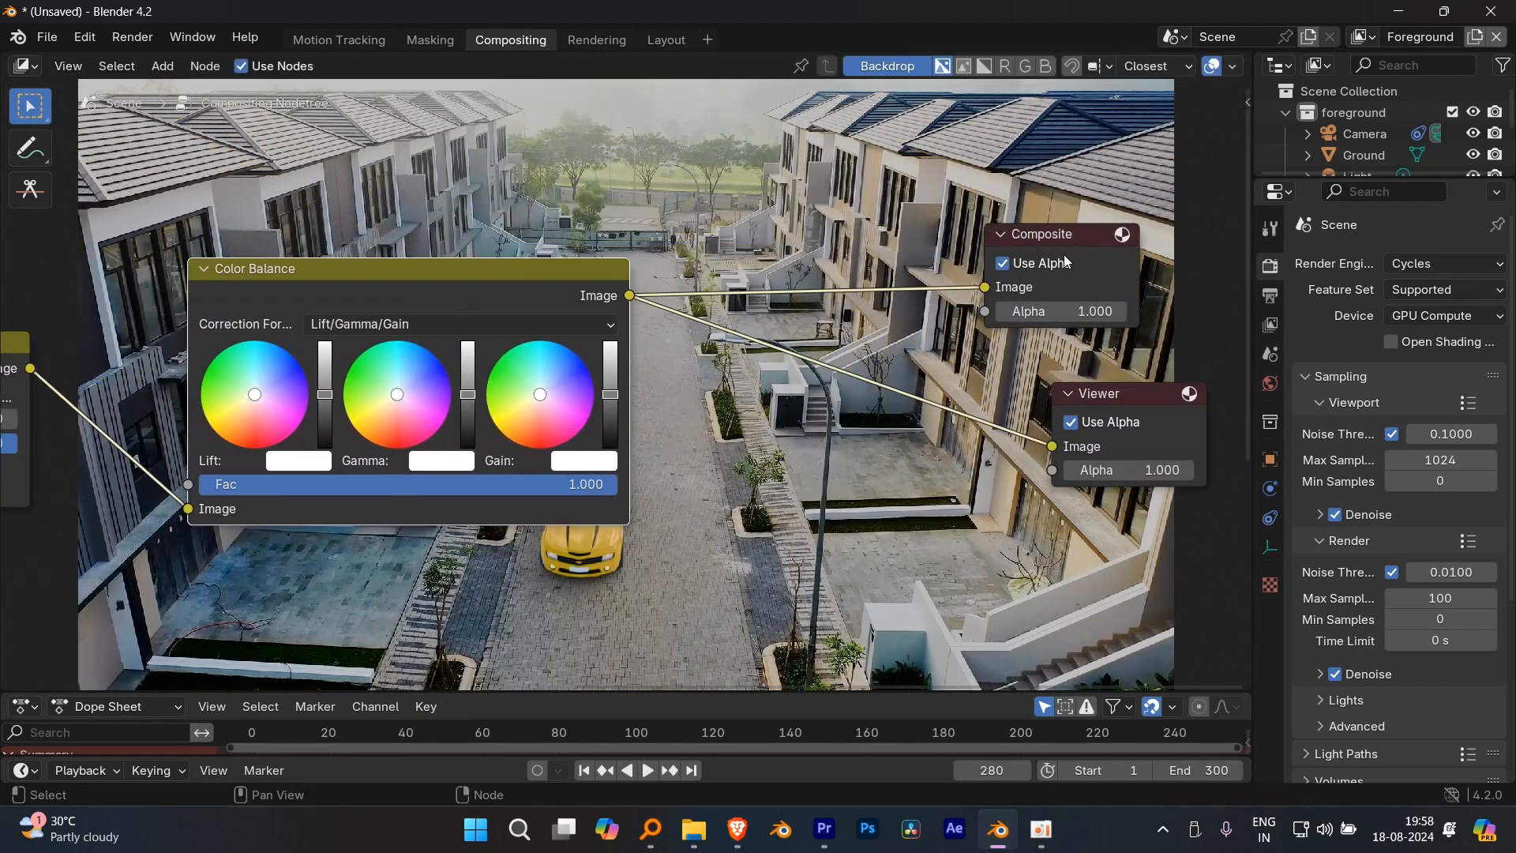
pyautogui.moveTo(1127, 403); pyautogui.dragTo(1011, 369)
# - Move the Color Balance node closer to the Composite and Viewer nodes
pyautogui.scroll(-4, 627, 378)
pyautogui.moveTo(620, 483); pyautogui.dragTo(829, 311, button='middle')
pyautogui.scroll(4, 829, 311)
pyautogui.moveTo(567, 303); pyautogui.dragTo(630, 443, button='middle')
pyautogui.scroll(5, 632, 399)
pyautogui.click(632, 399)
pyautogui.scroll(-5, 633, 398)
pyautogui.moveTo(673, 228); pyautogui.dragTo(847, 241)
pyautogui.click(846, 240)
pyautogui.scroll(2, 777, 318)
pyautogui.moveTo(928, 542); pyautogui.dragTo(679, 485, button='middle')
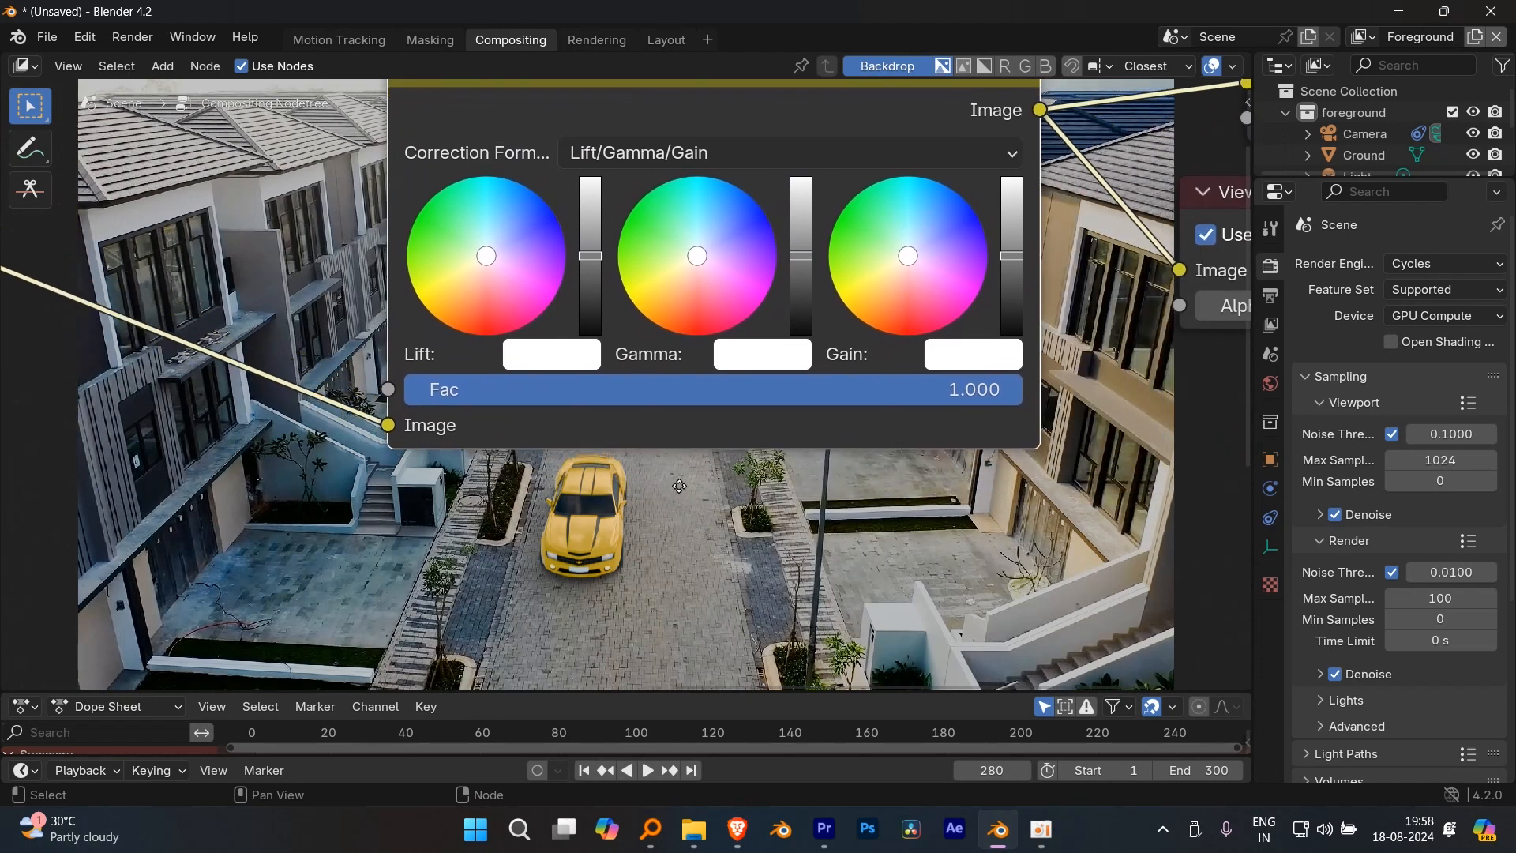
pyautogui.scroll(-3, 679, 486)
pyautogui.moveTo(606, 534); pyautogui.dragTo(656, 522, button='middle')
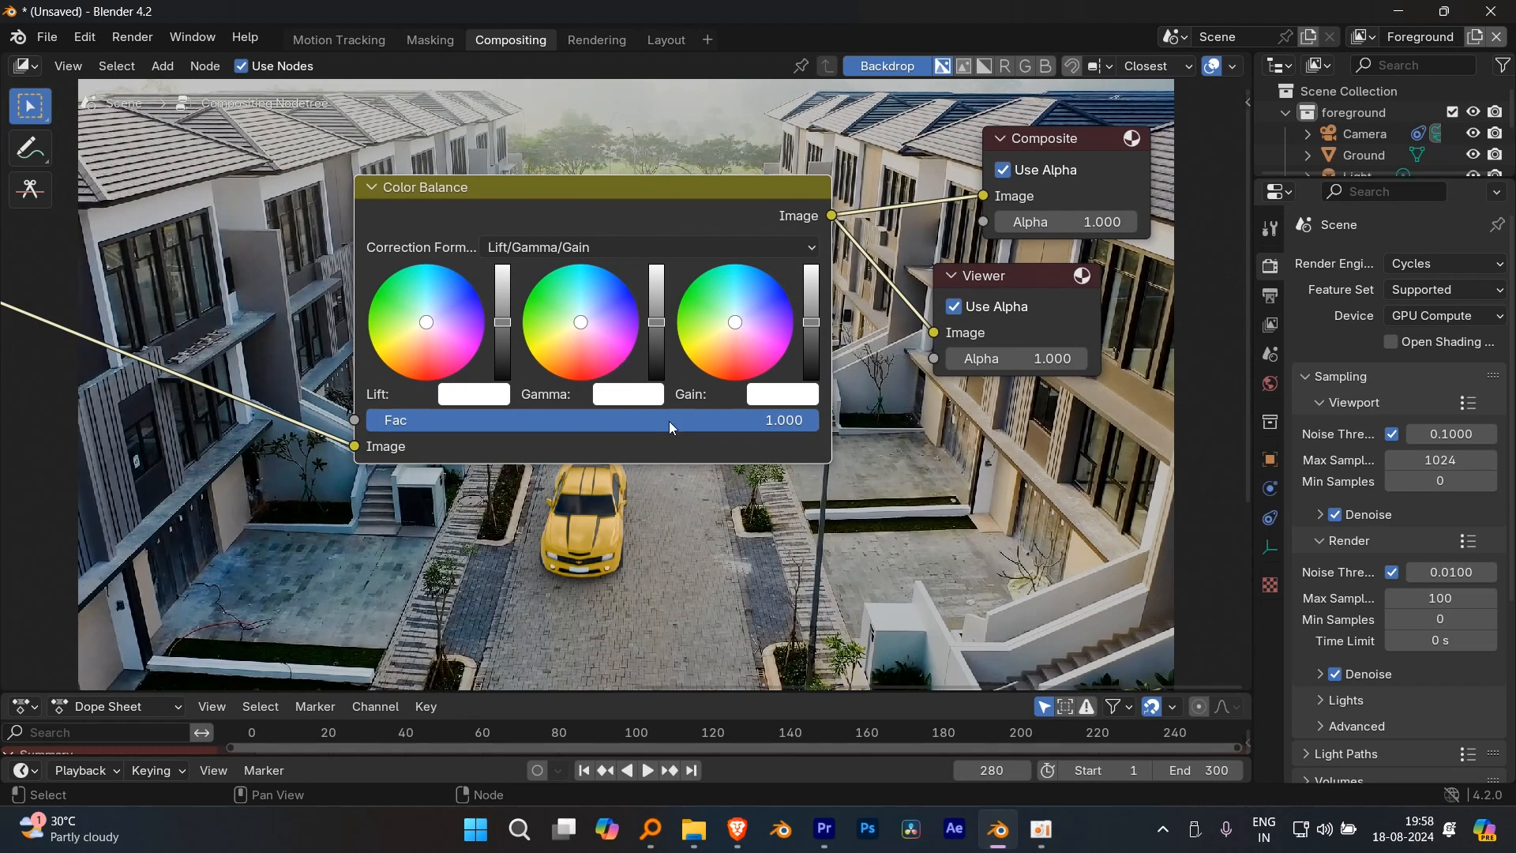
pyautogui.scroll(6, 714, 392)
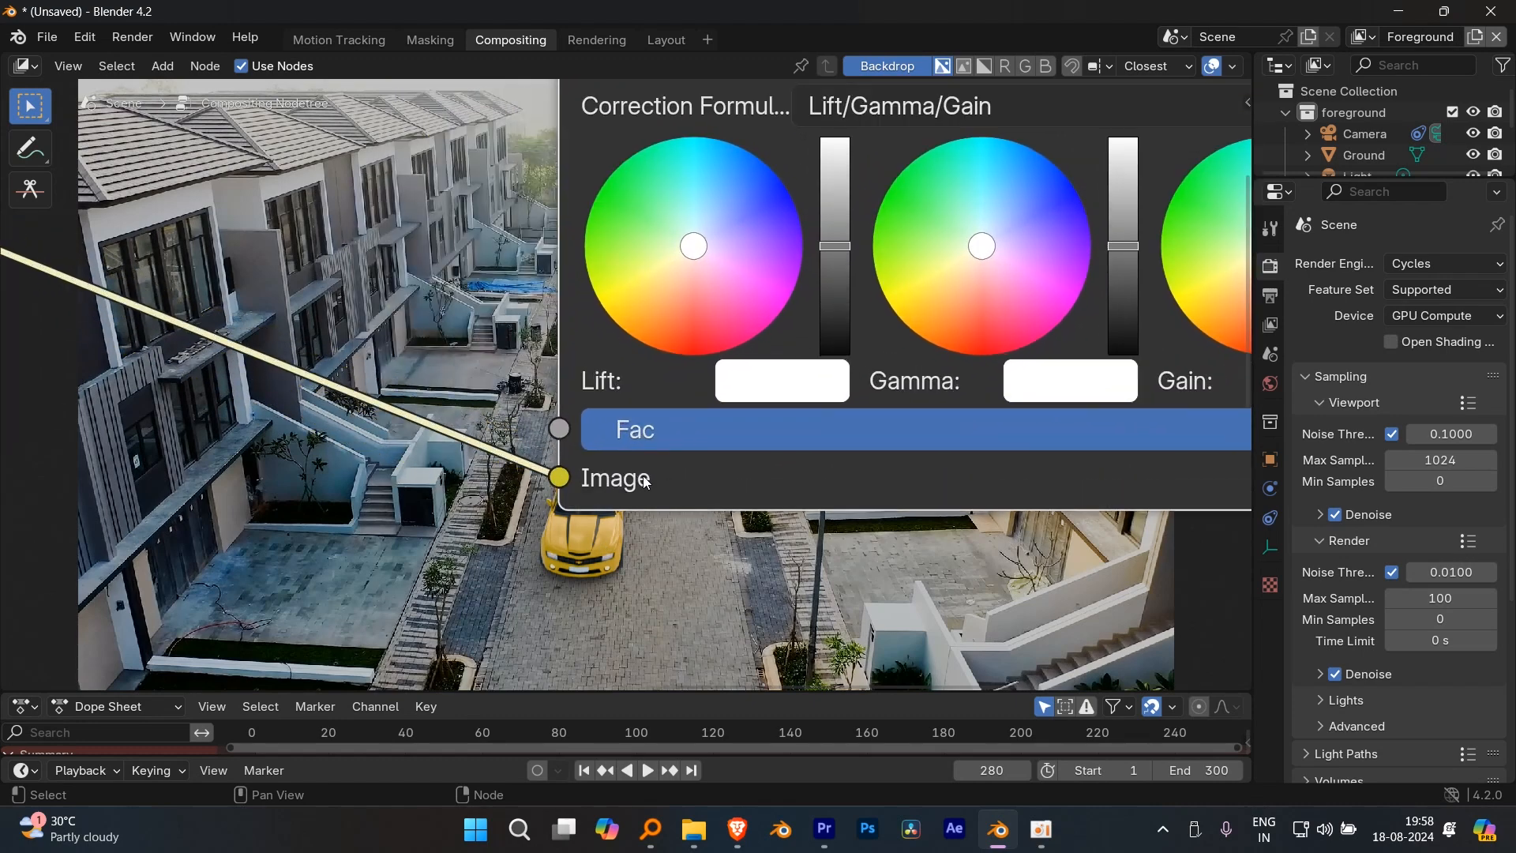
pyautogui.scroll(-4, 721, 521)
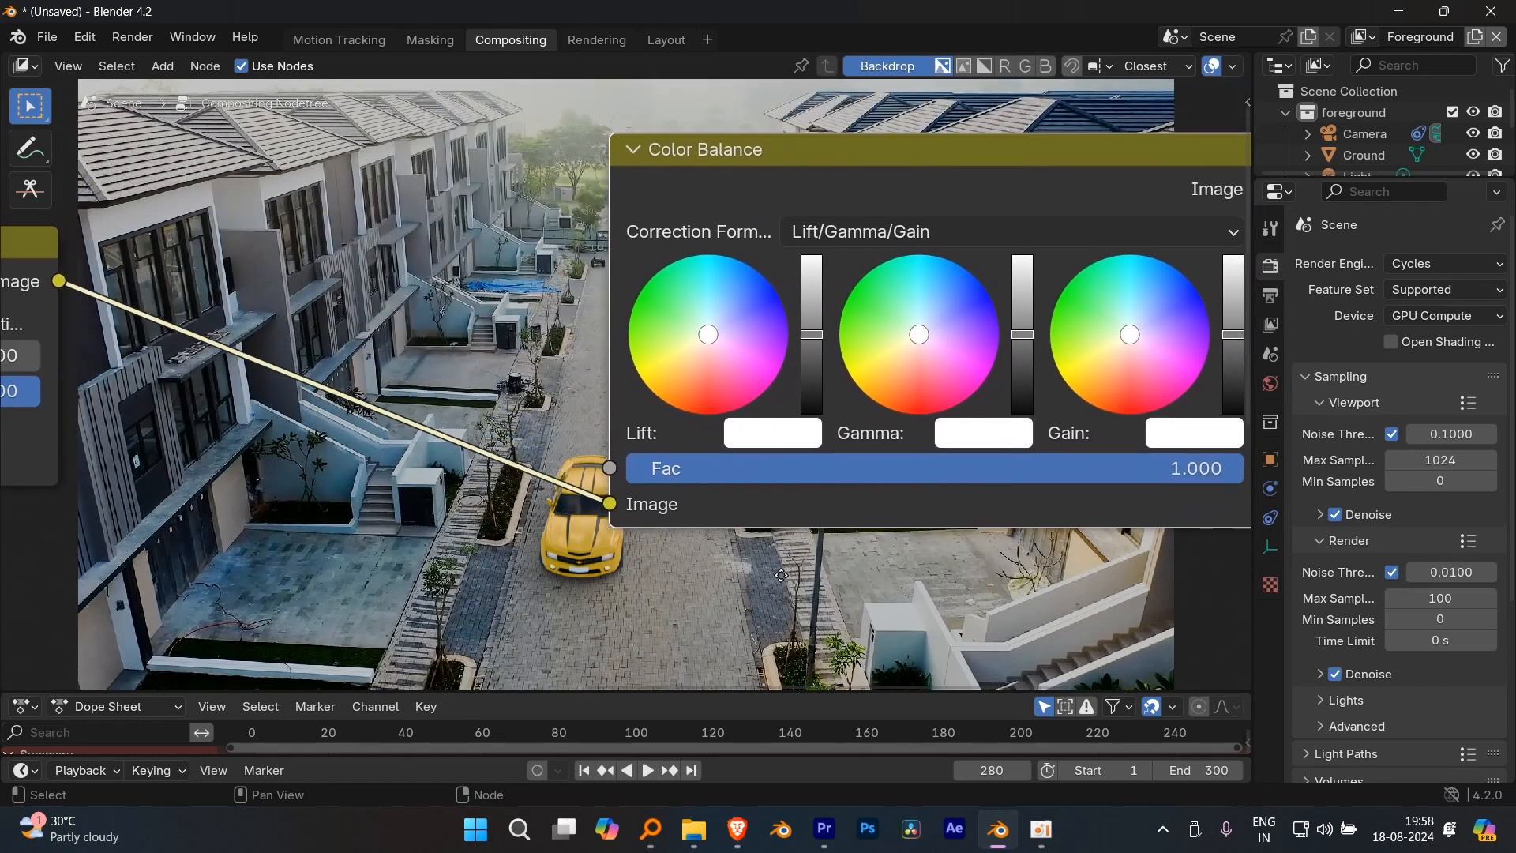
# - Tint the Color Balance node's Lift slightly toward light blue
pyautogui.moveTo(801, 557); pyautogui.dragTo(747, 588, button='middle')
pyautogui.moveTo(678, 536); pyautogui.dragTo(804, 574, button='middle')
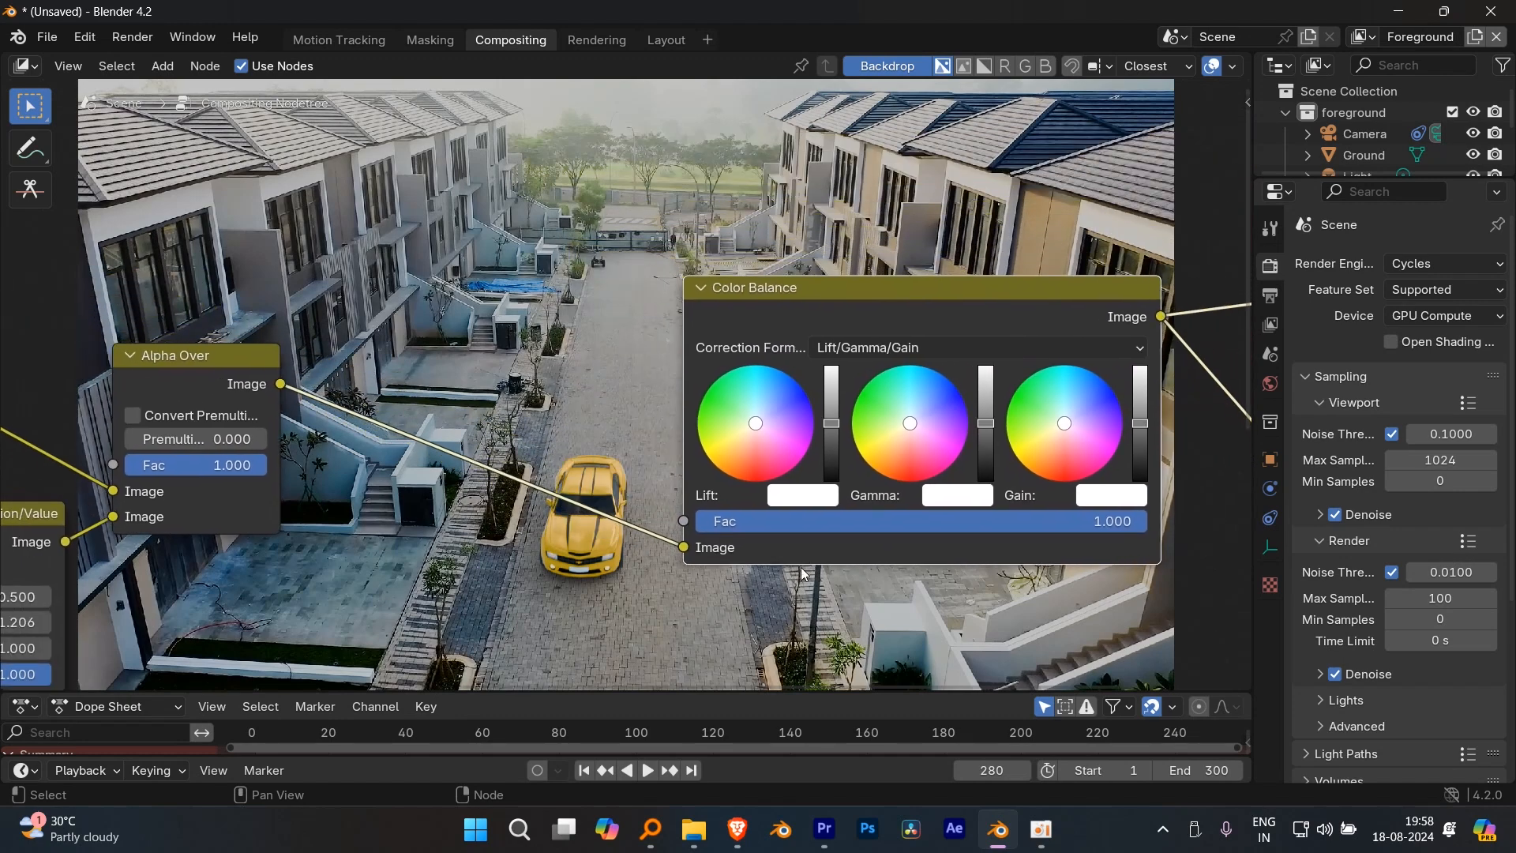
pyautogui.scroll(4, 657, 453)
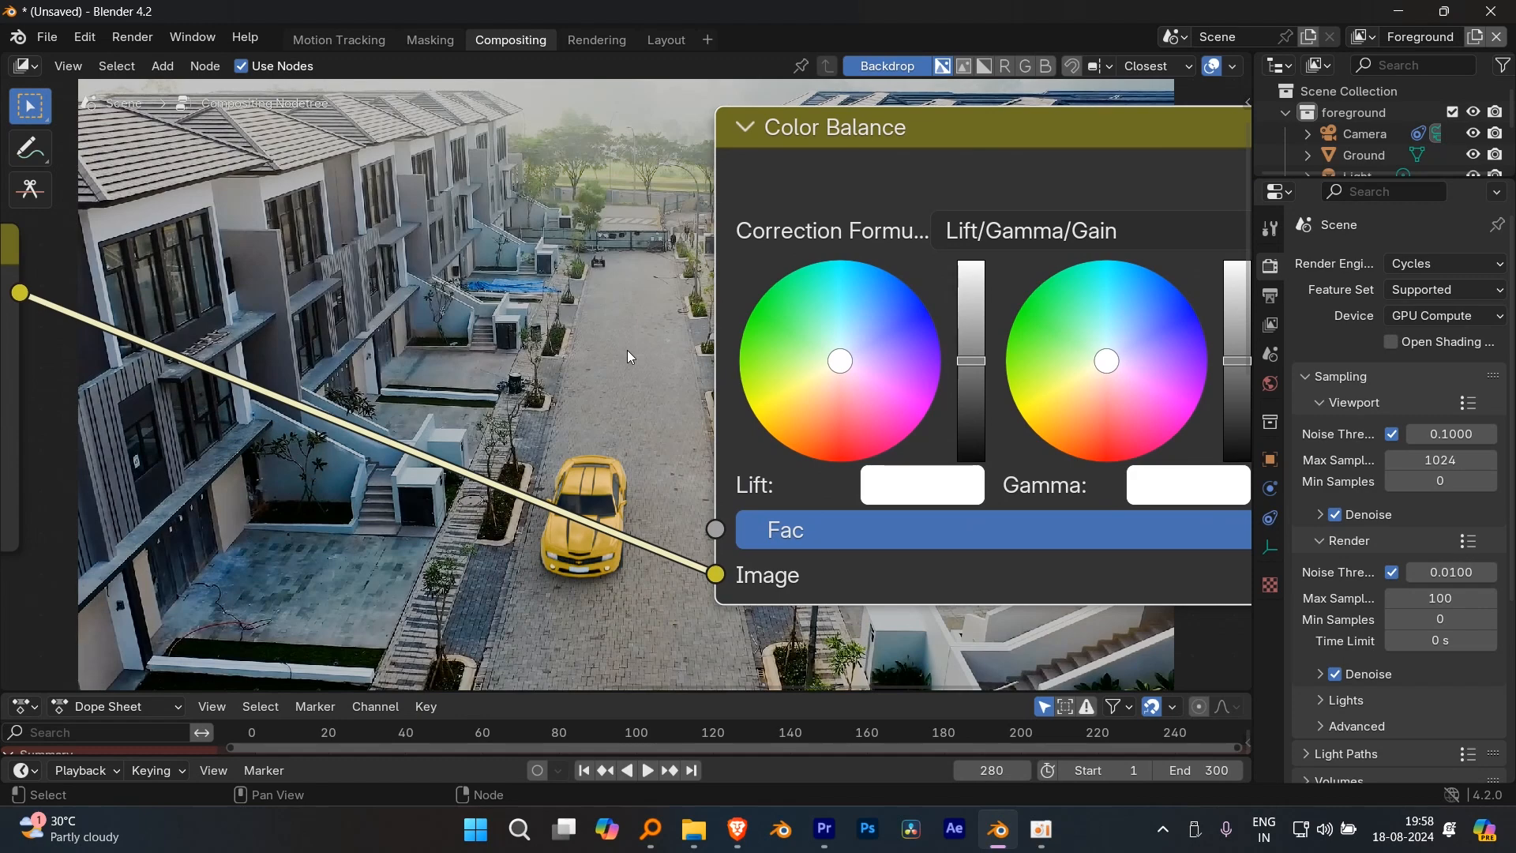
pyautogui.scroll(-1, 630, 351)
pyautogui.scroll(1, 633, 352)
pyautogui.moveTo(842, 334); pyautogui.dragTo(845, 348)
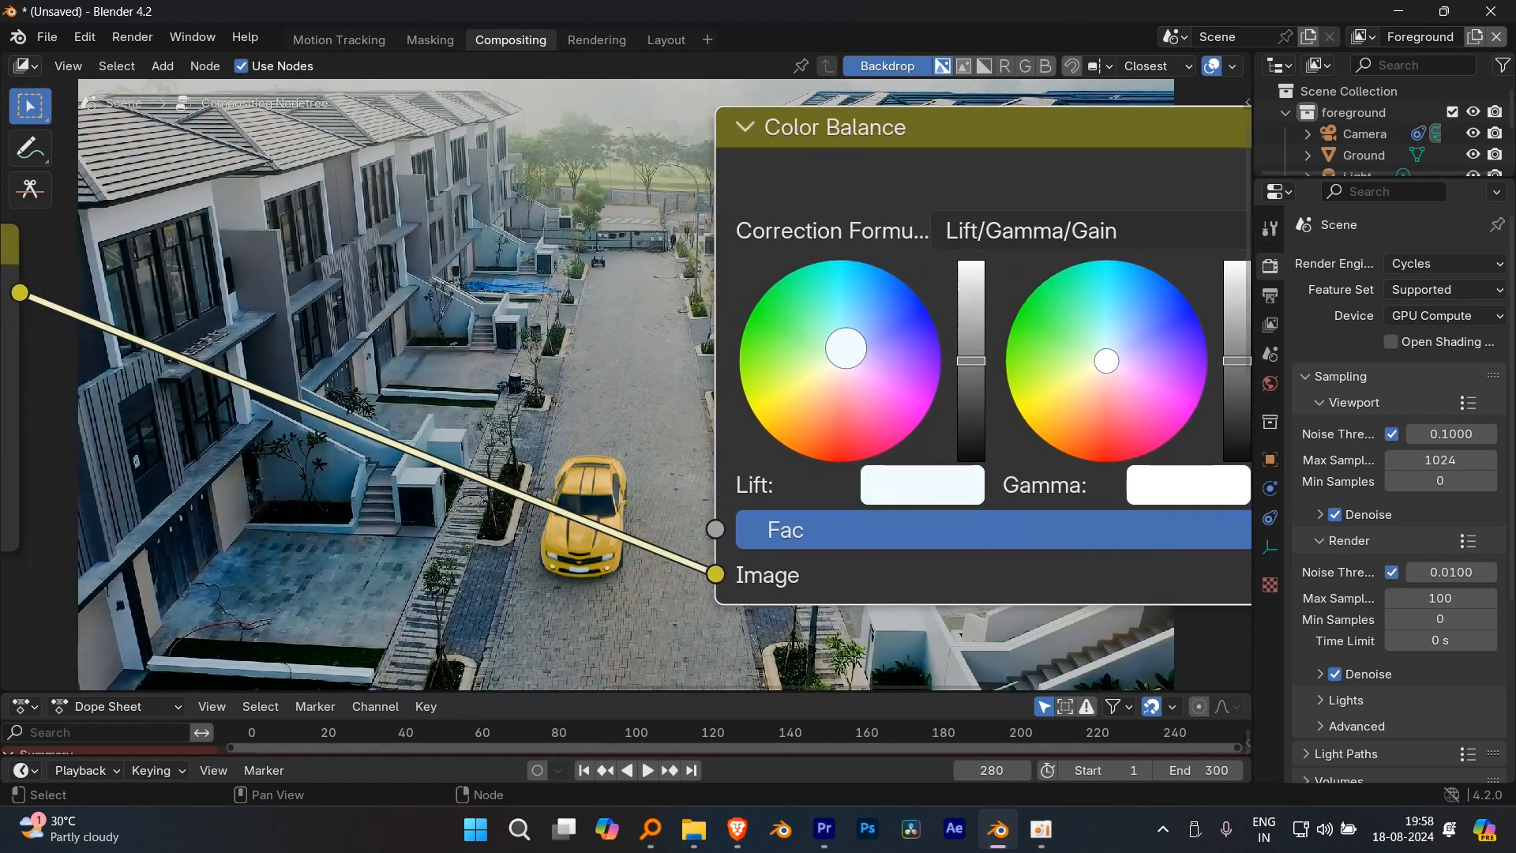
pyautogui.moveTo(846, 350); pyautogui.dragTo(844, 349)
pyautogui.scroll(-2, 644, 359)
pyautogui.moveTo(644, 358); pyautogui.dragTo(598, 340, button='middle')
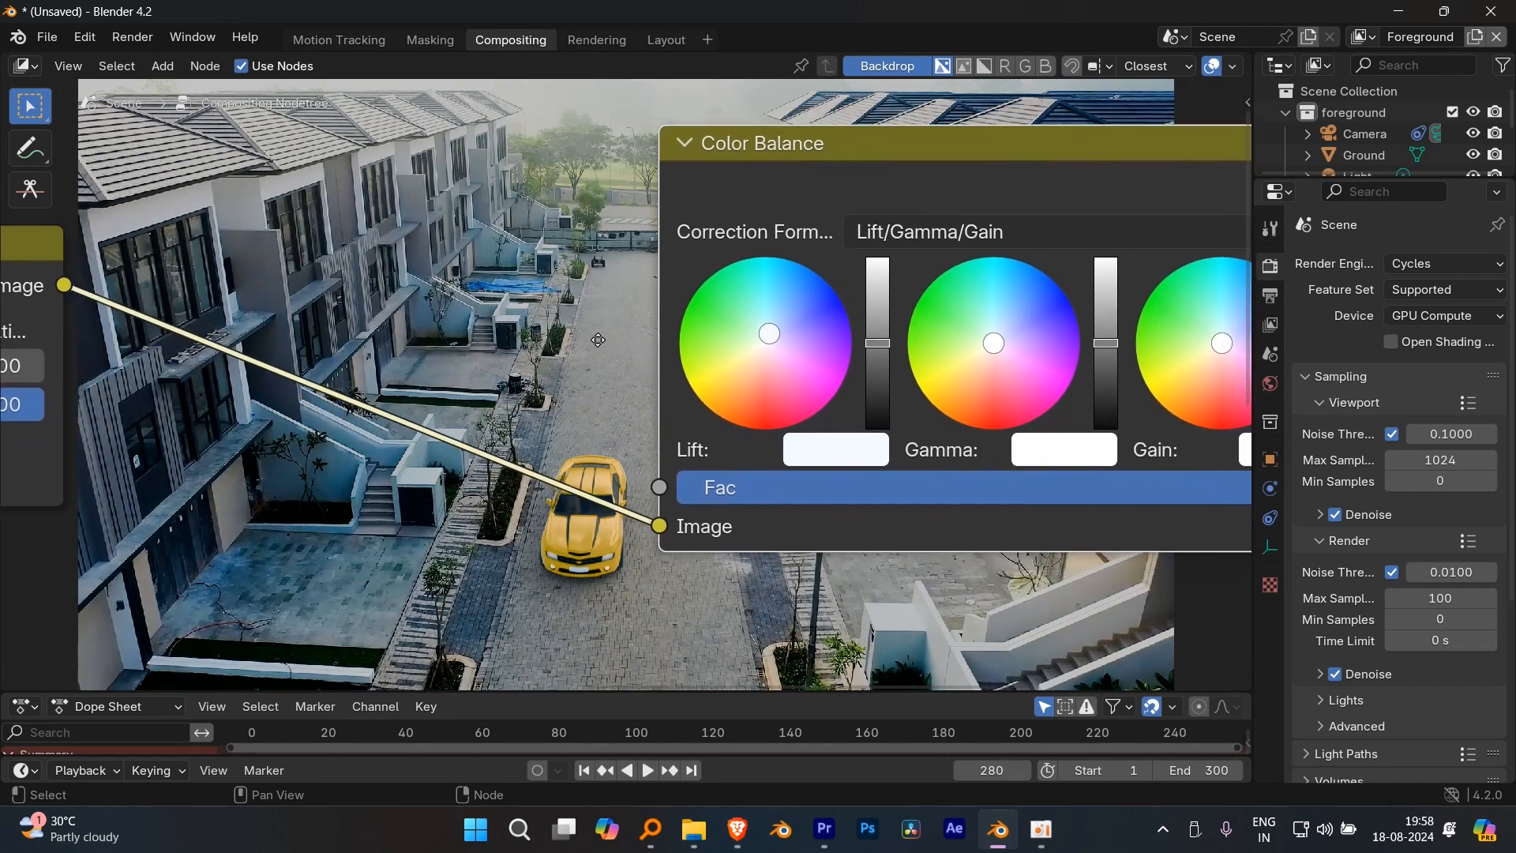
# - Tint the Color Balance node's Gamma slightly toward red and Gain toward cyan, and push Lift a little further toward cyan
pyautogui.moveTo(995, 363); pyautogui.dragTo(993, 368)
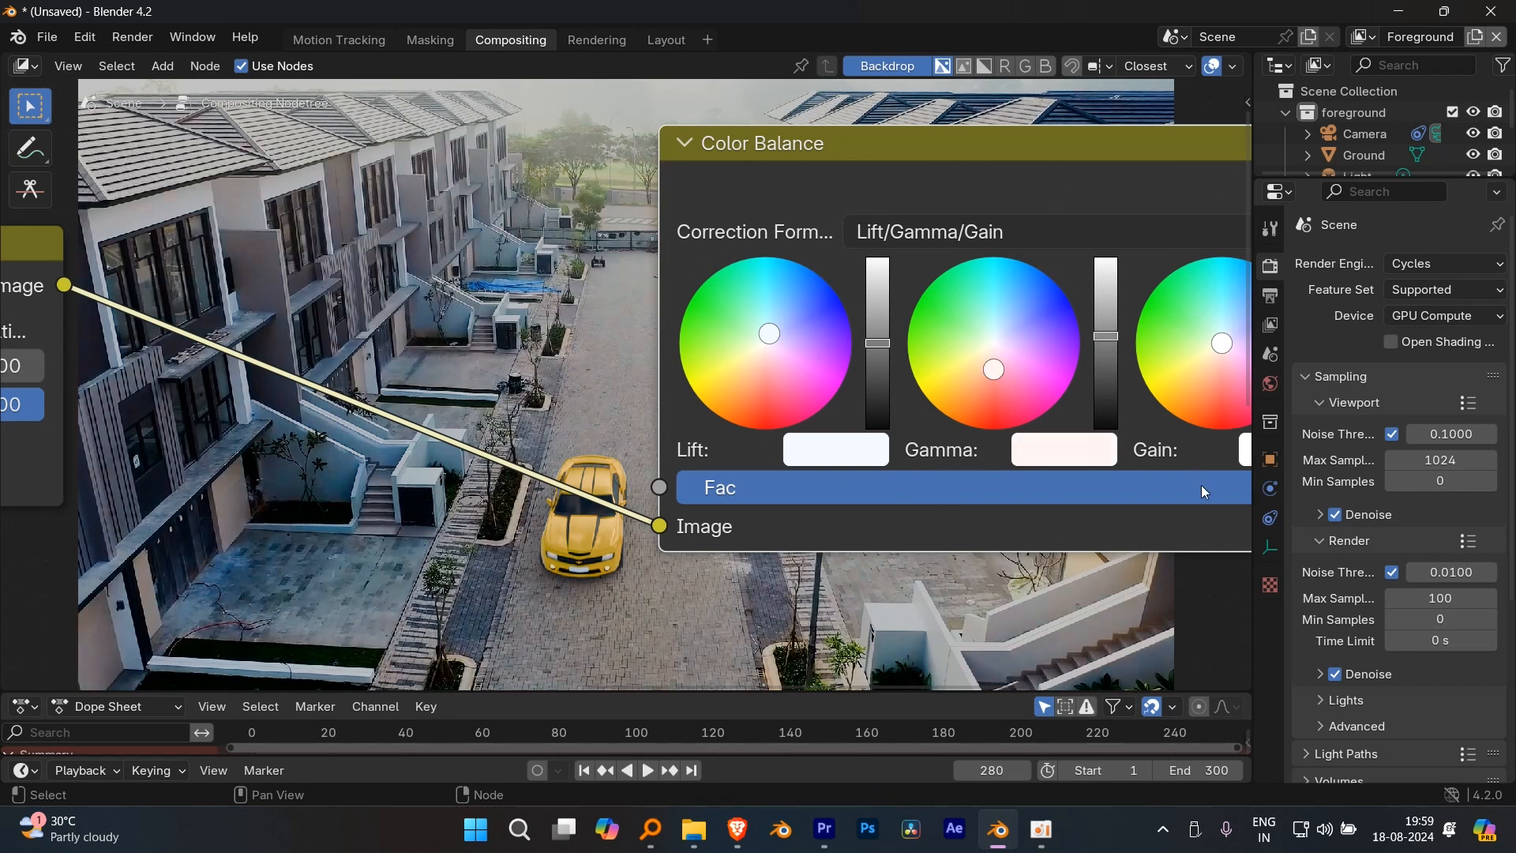
pyautogui.moveTo(1201, 484); pyautogui.dragTo(1072, 453, button='middle')
pyautogui.moveTo(1102, 310); pyautogui.dragTo(1099, 284)
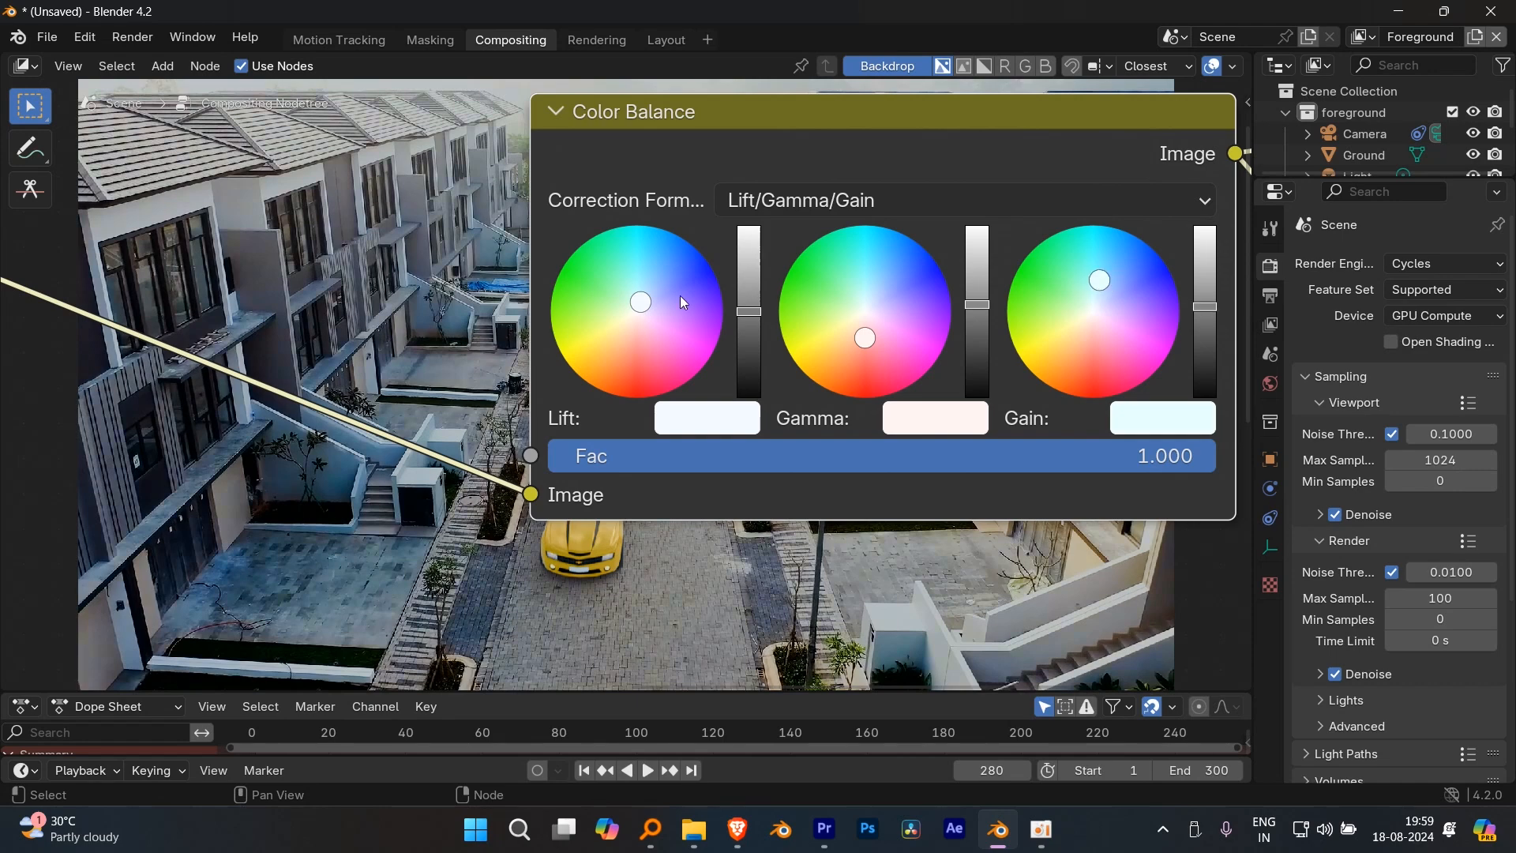
pyautogui.moveTo(639, 300); pyautogui.dragTo(638, 292)
# - Toggle the Color Balance node's mute to compare the composite with and without the color grade
pyautogui.scroll(-5, 835, 567)
pyautogui.moveTo(726, 562); pyautogui.dragTo(747, 644, button='middle')
pyautogui.scroll(-5, 745, 641)
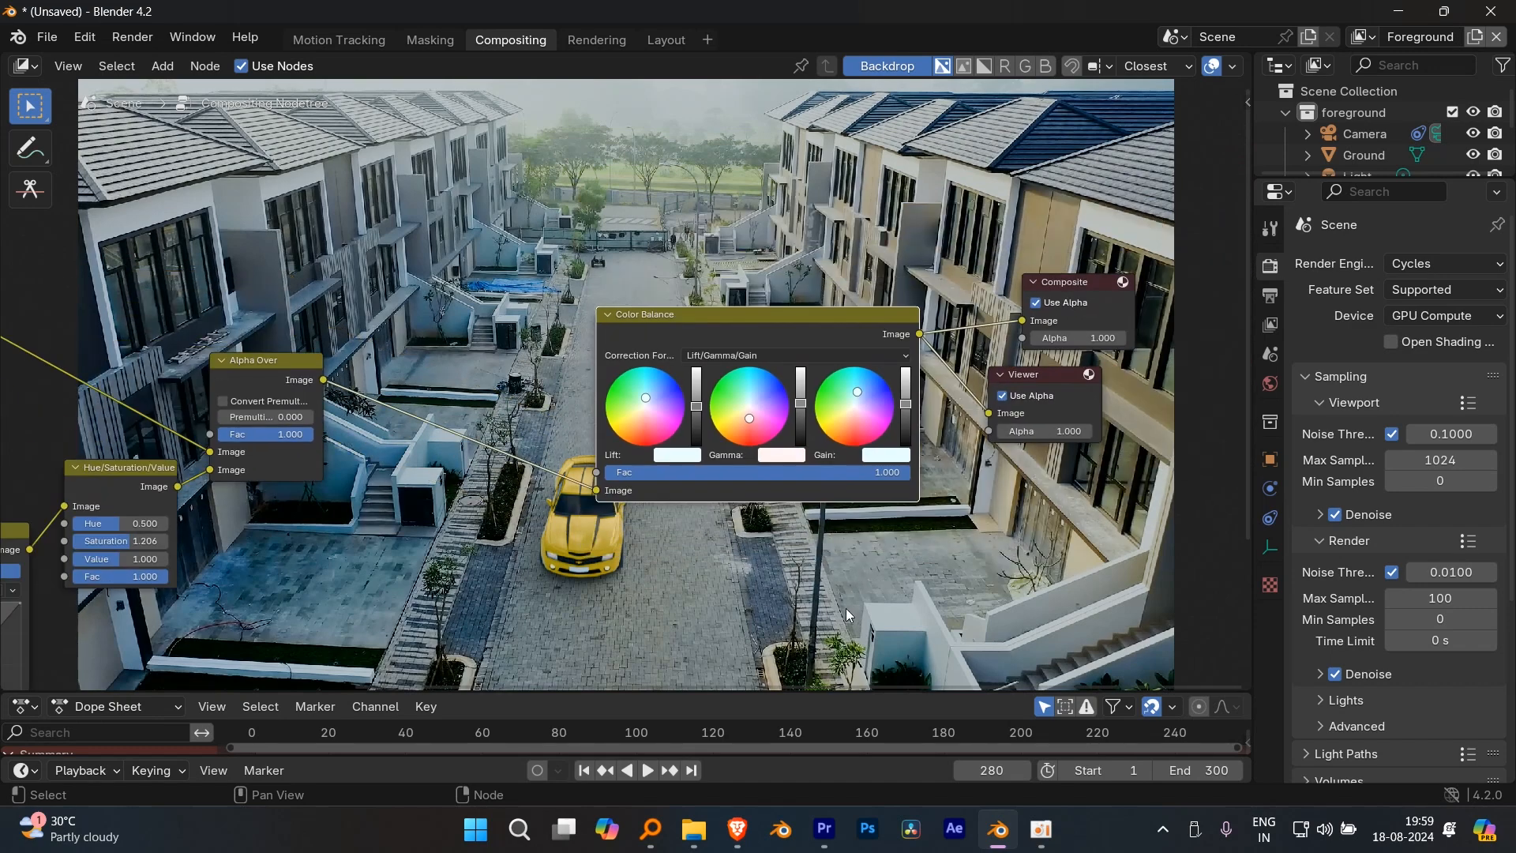
pyautogui.moveTo(675, 325); pyautogui.dragTo(611, 378, button='middle')
pyautogui.moveTo(755, 346); pyautogui.dragTo(782, 353, button='middle')
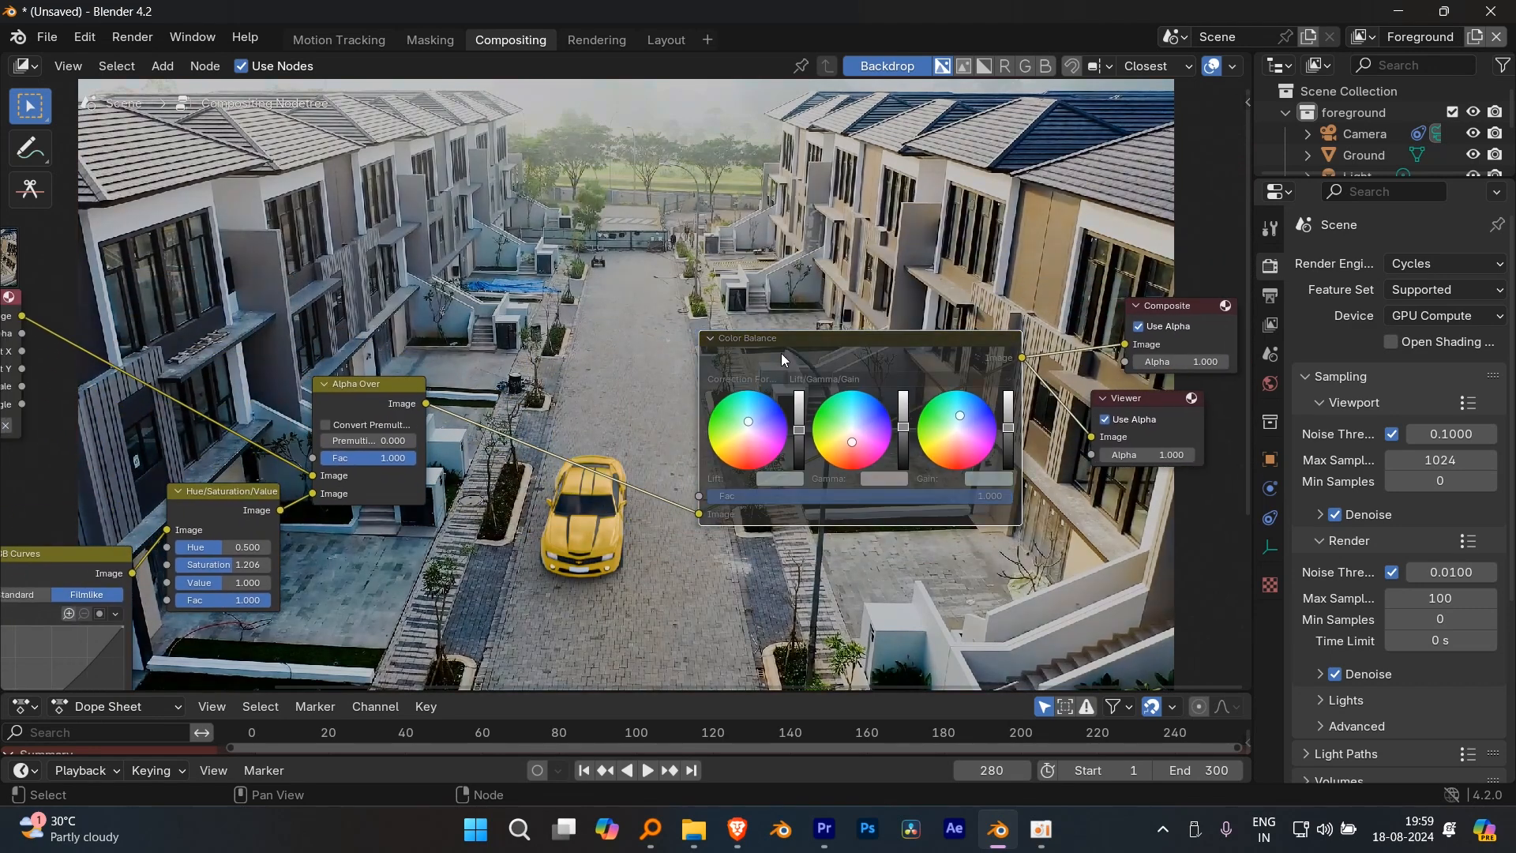
pyautogui.scroll(-3, 770, 357)
pyautogui.moveTo(771, 357); pyautogui.dragTo(695, 439, button='middle')
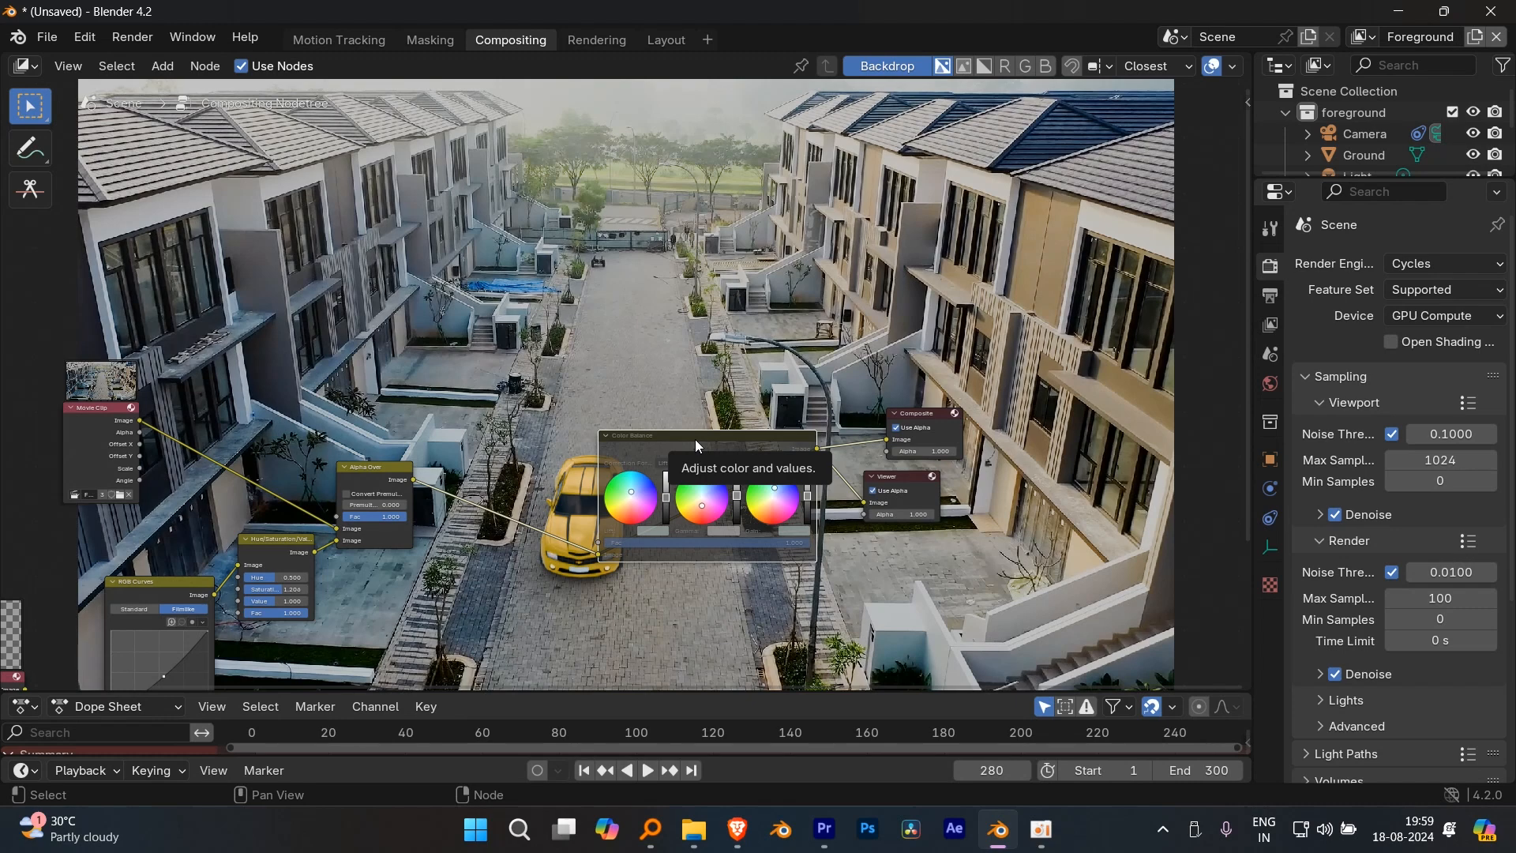
pyautogui.press('m')
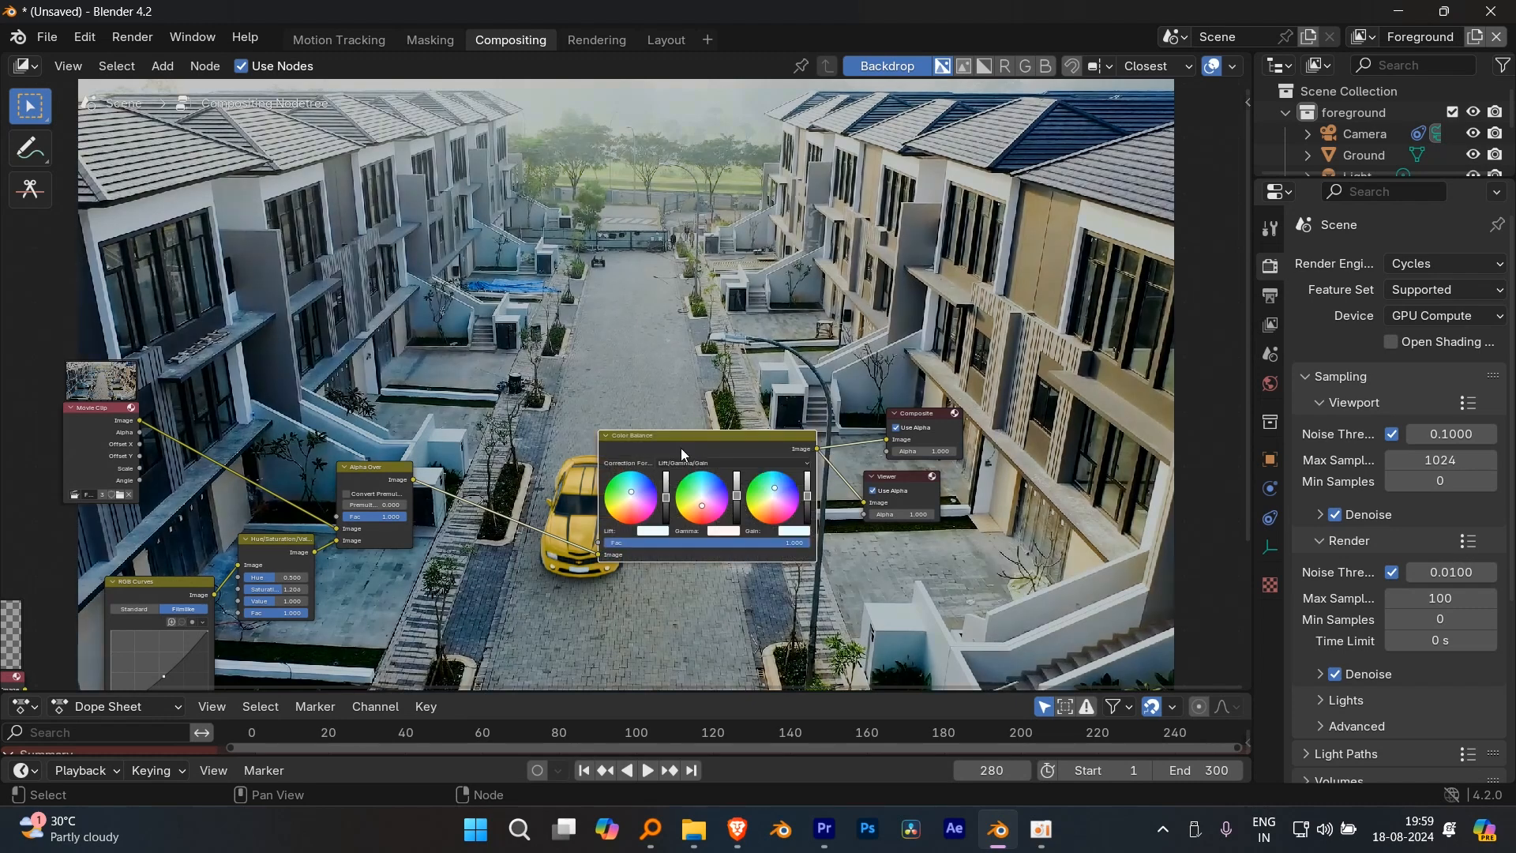
pyautogui.moveTo(681, 447); pyautogui.dragTo(737, 376, button='middle')
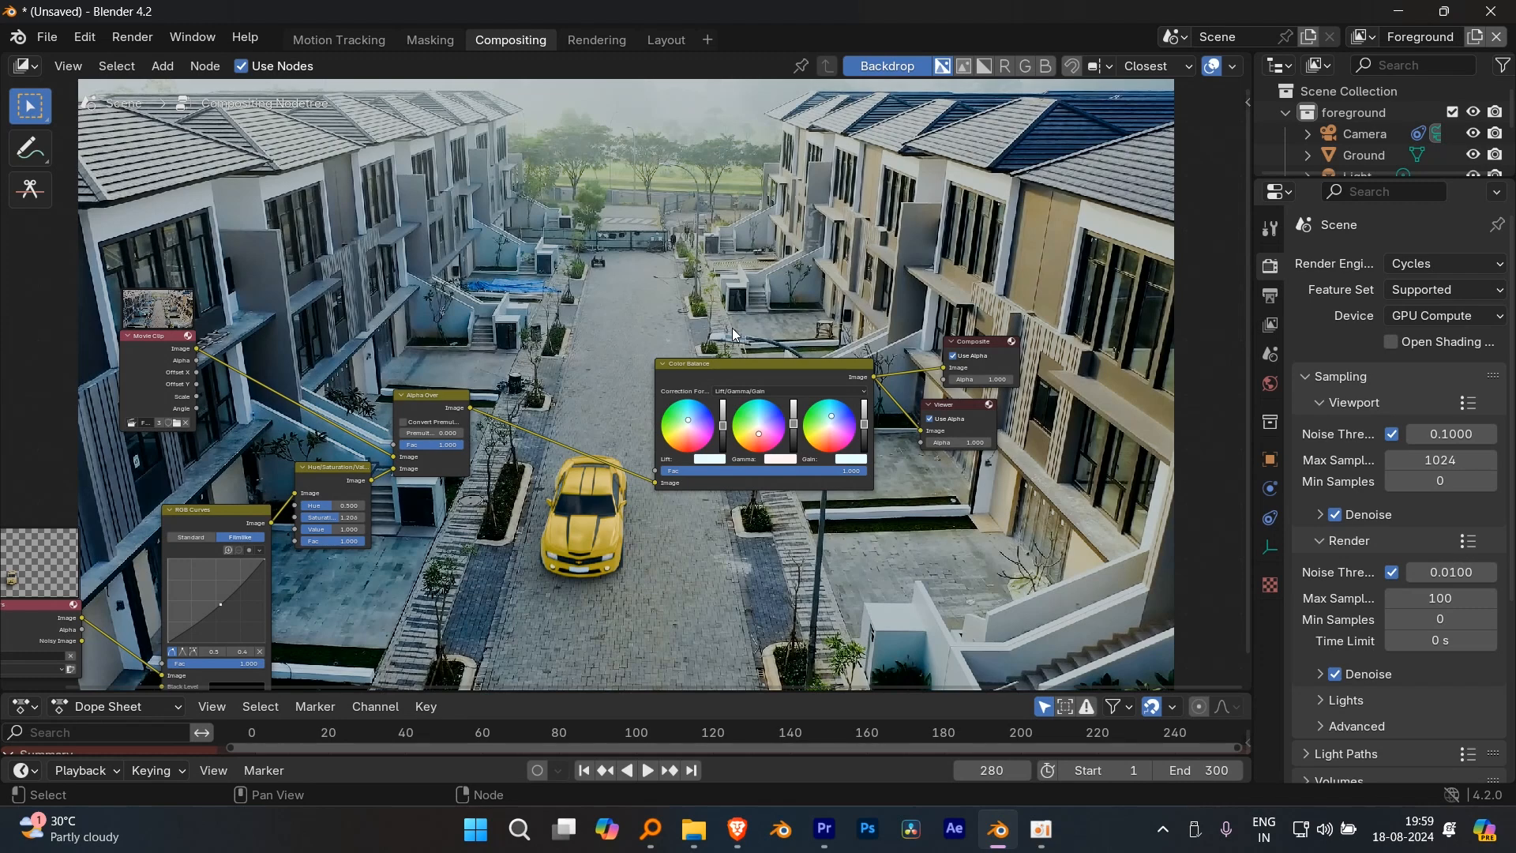
pyautogui.scroll(4, 926, 475)
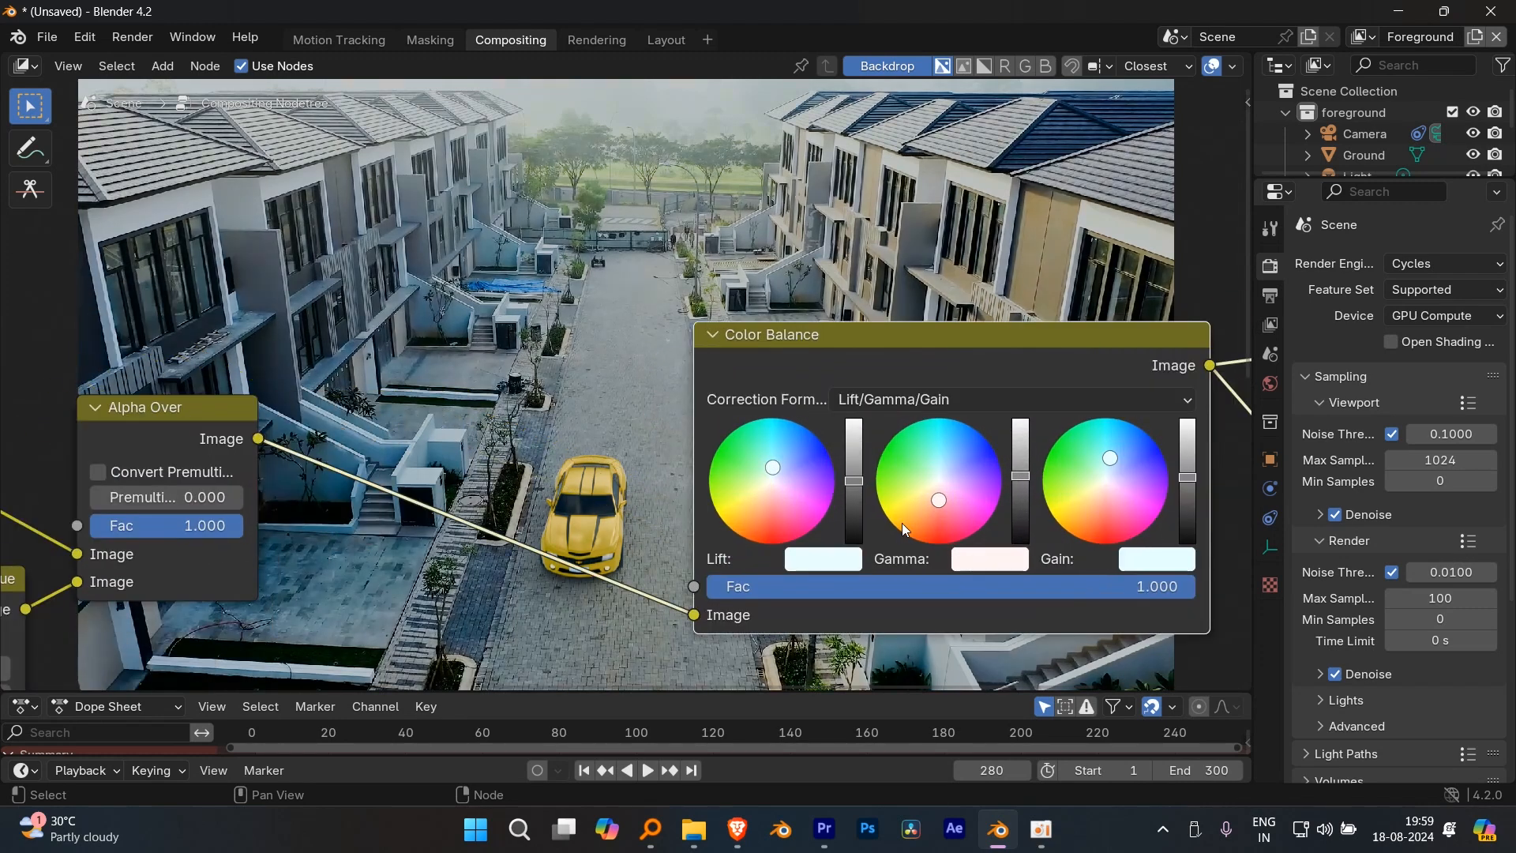
pyautogui.moveTo(873, 583); pyautogui.dragTo(859, 422, button='middle')
pyautogui.scroll(3, 859, 422)
pyautogui.click(877, 304)
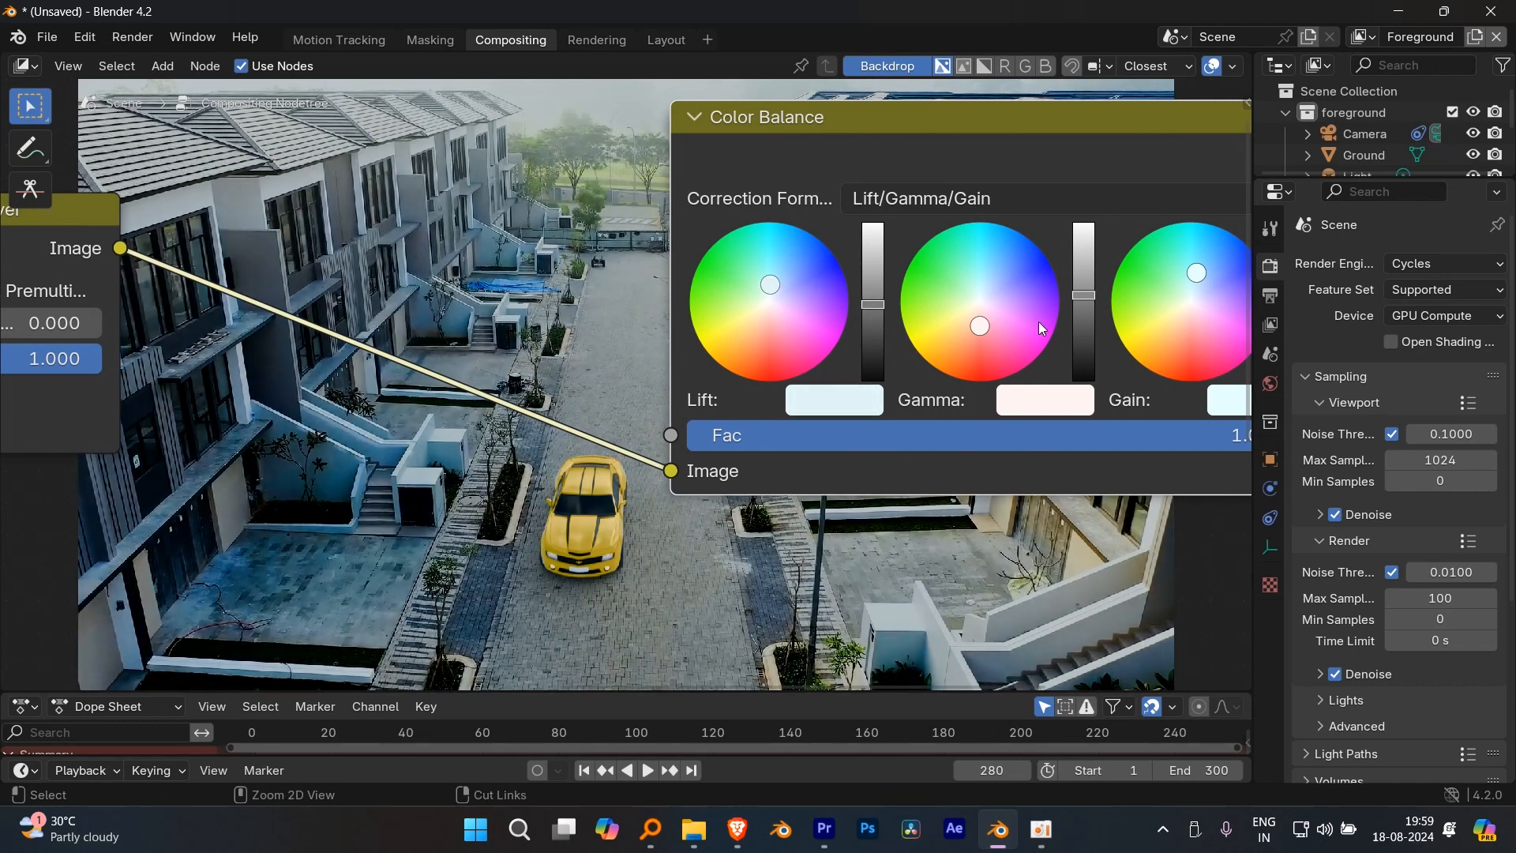
pyautogui.click(861, 401)
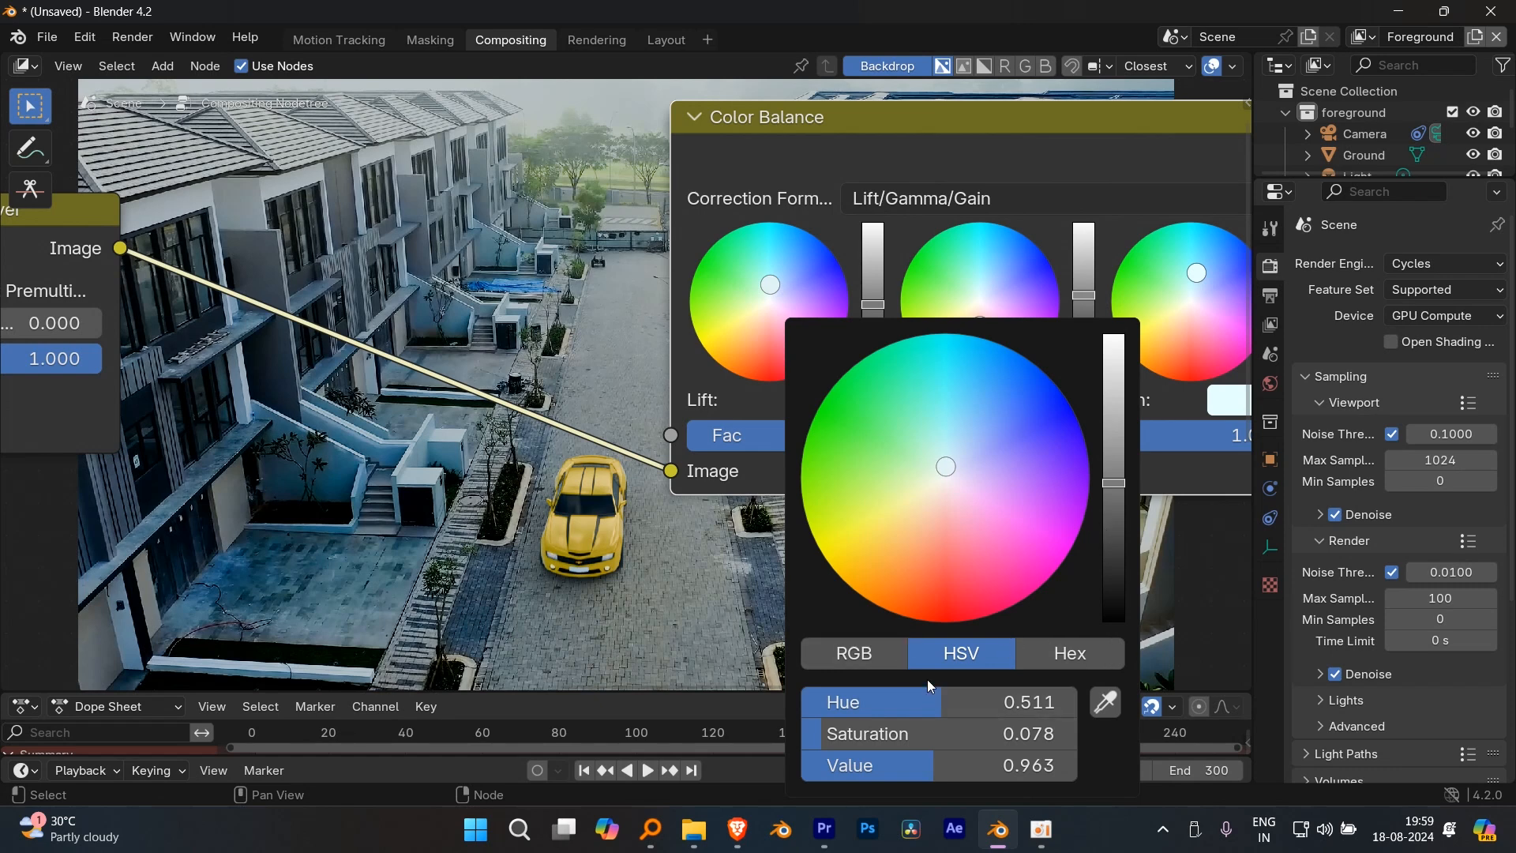
pyautogui.moveTo(890, 736); pyautogui.dragTo(825, 733)
pyautogui.moveTo(907, 765); pyautogui.dragTo(938, 772)
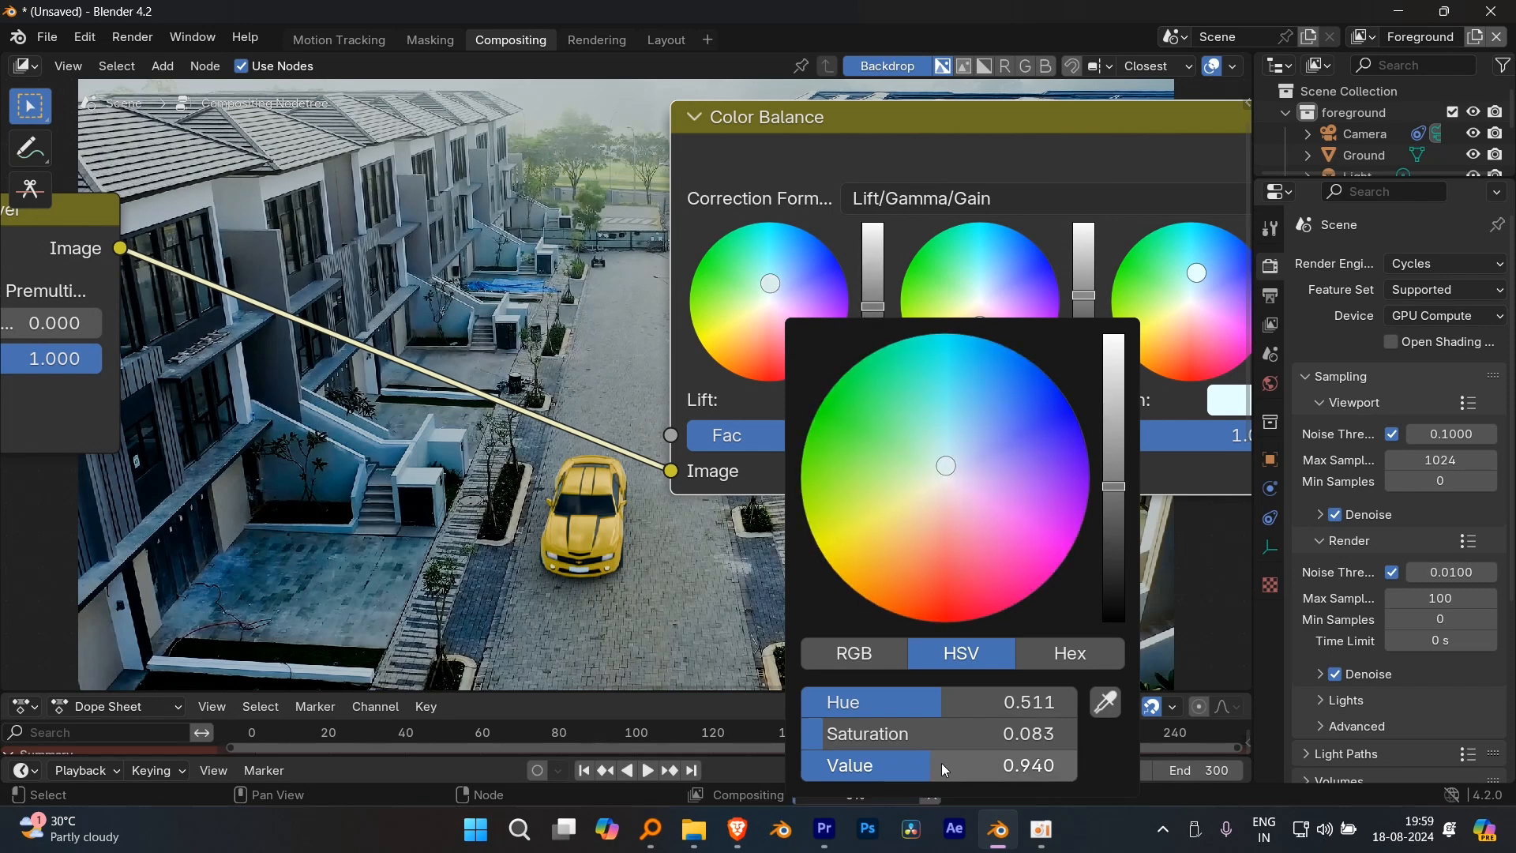
pyautogui.moveTo(943, 702); pyautogui.dragTo(906, 702)
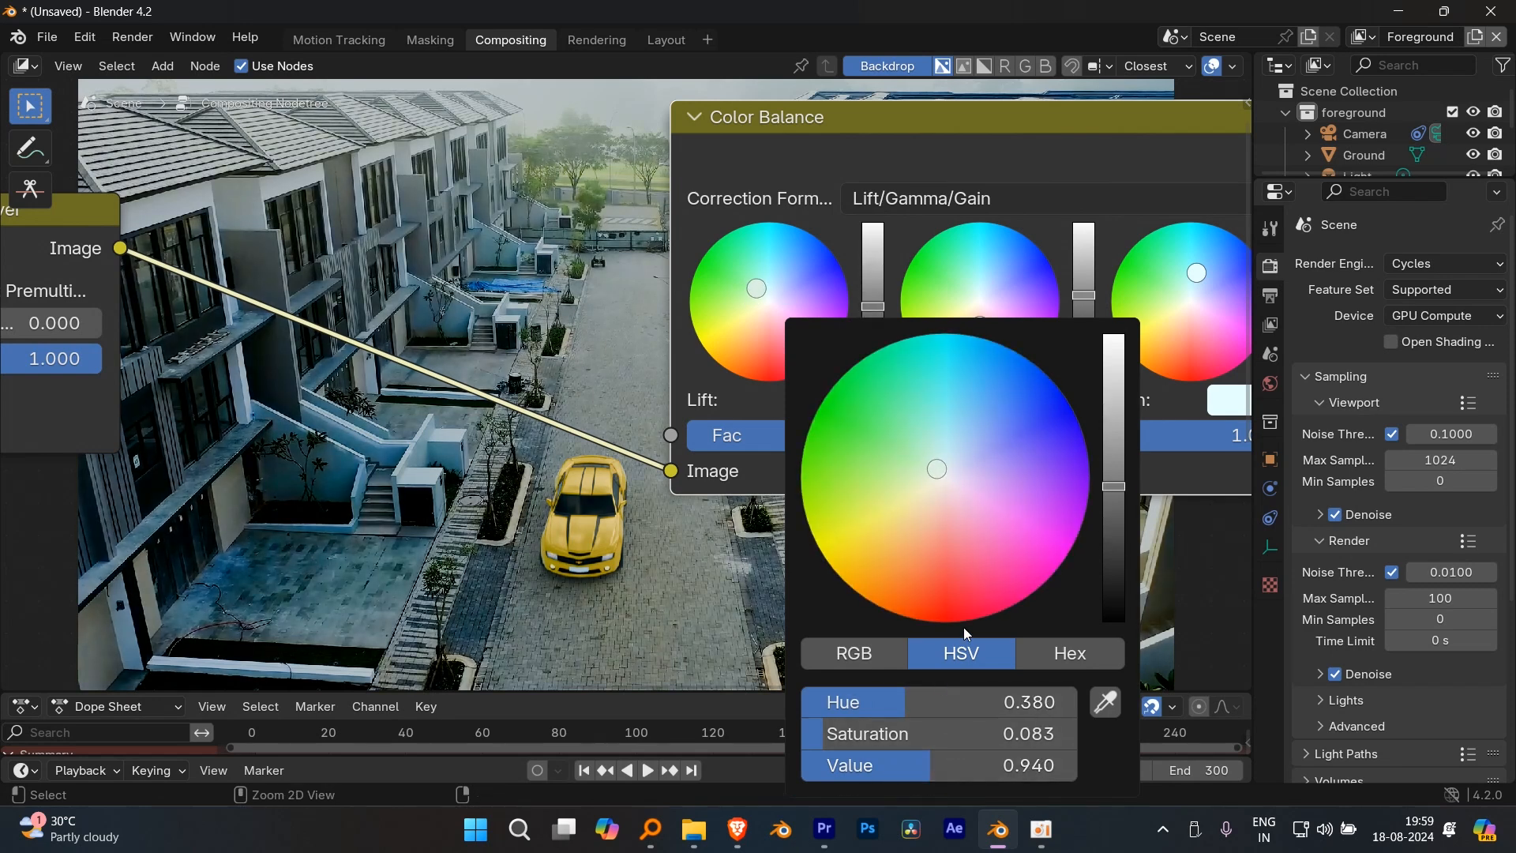
pyautogui.press('Escape')
# - Set the Lift color's saturation to about 0.092 and its value to 1 in the Color Balance node
pyautogui.click(829, 406)
pyautogui.moveTo(918, 747); pyautogui.dragTo(928, 747)
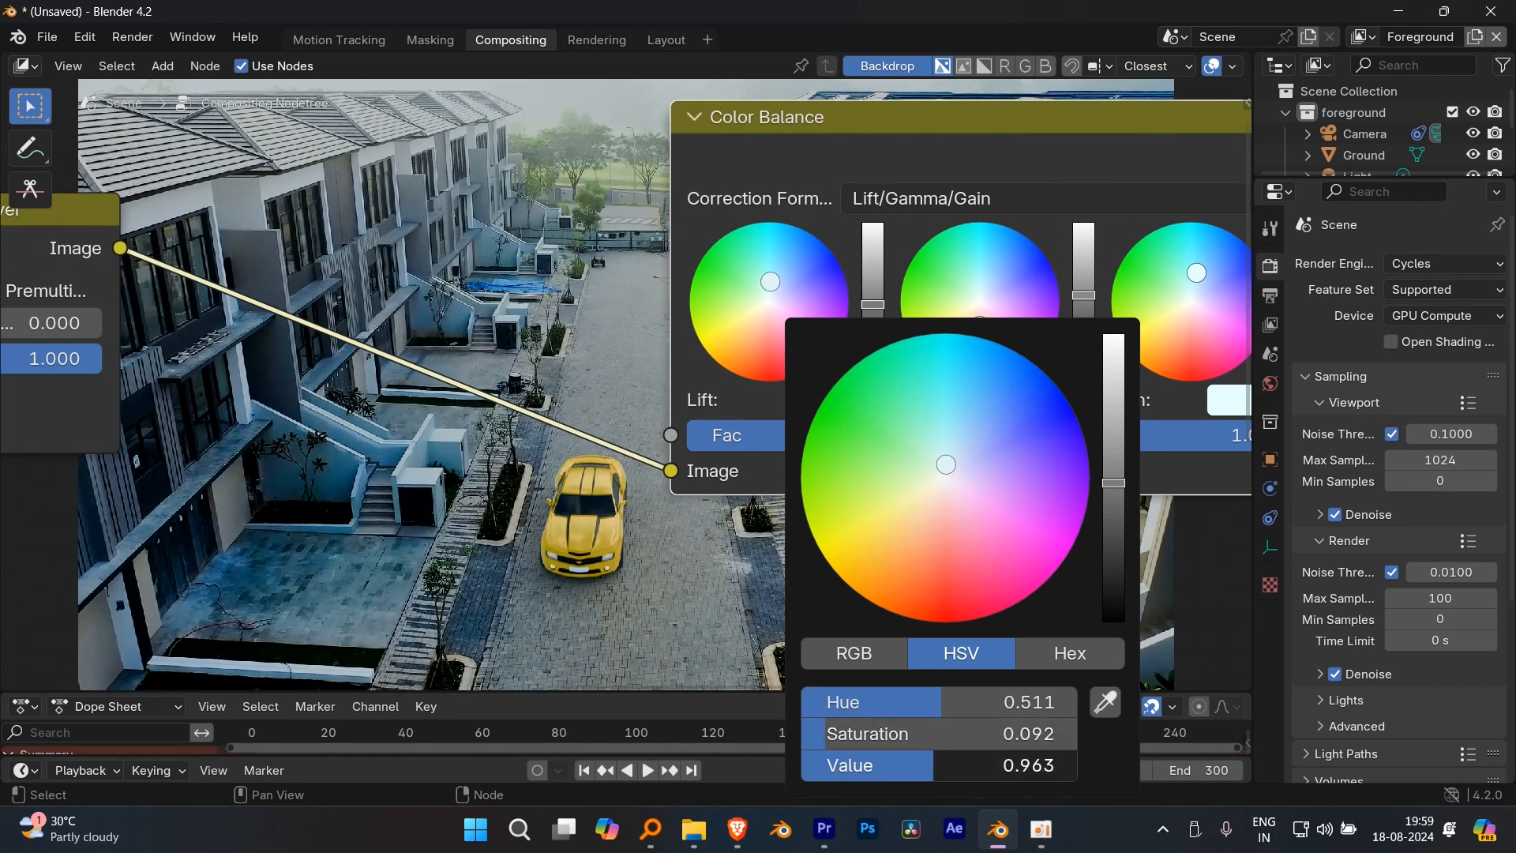
pyautogui.write('1')
pyautogui.press('Return')
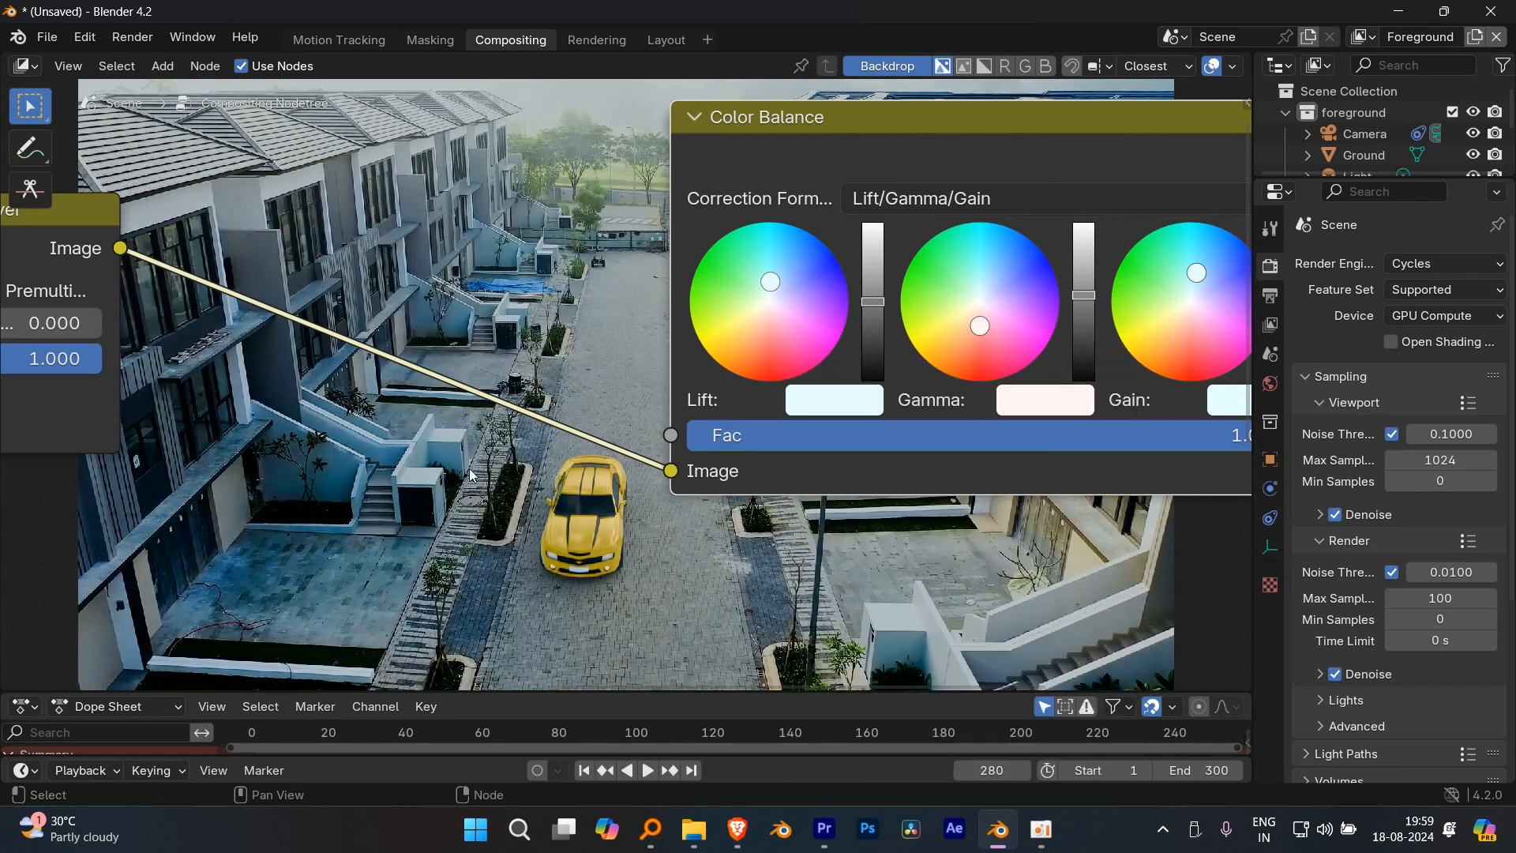
# - Set the Gamma color's saturation to about 0.124 and its value to 1 in the Color Balance node
pyautogui.scroll(1, 968, 510)
pyautogui.click(1240, 392)
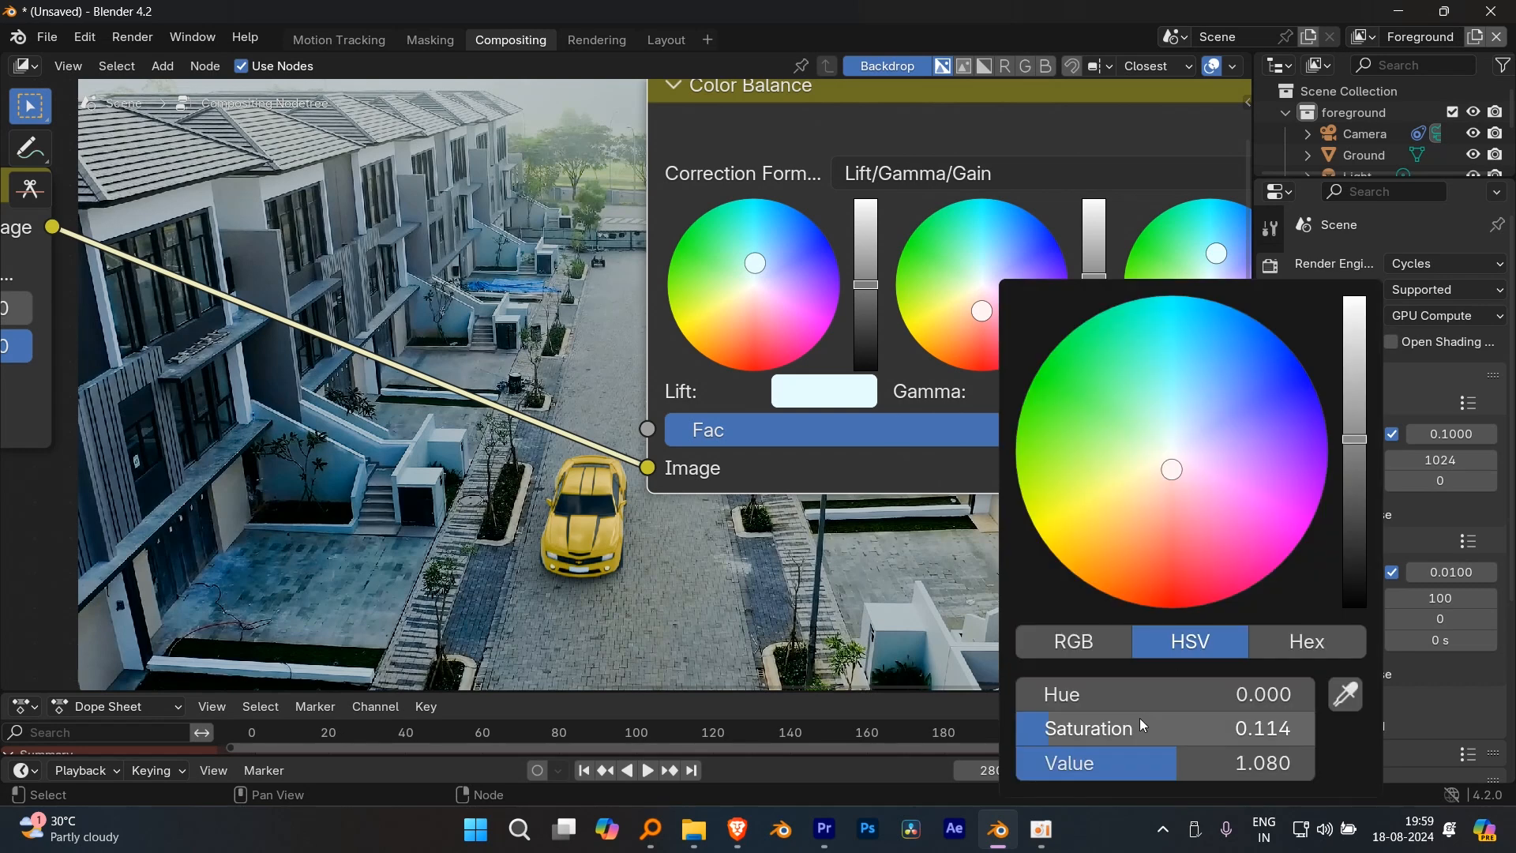
pyautogui.moveTo(1148, 725); pyautogui.dragTo(1096, 695)
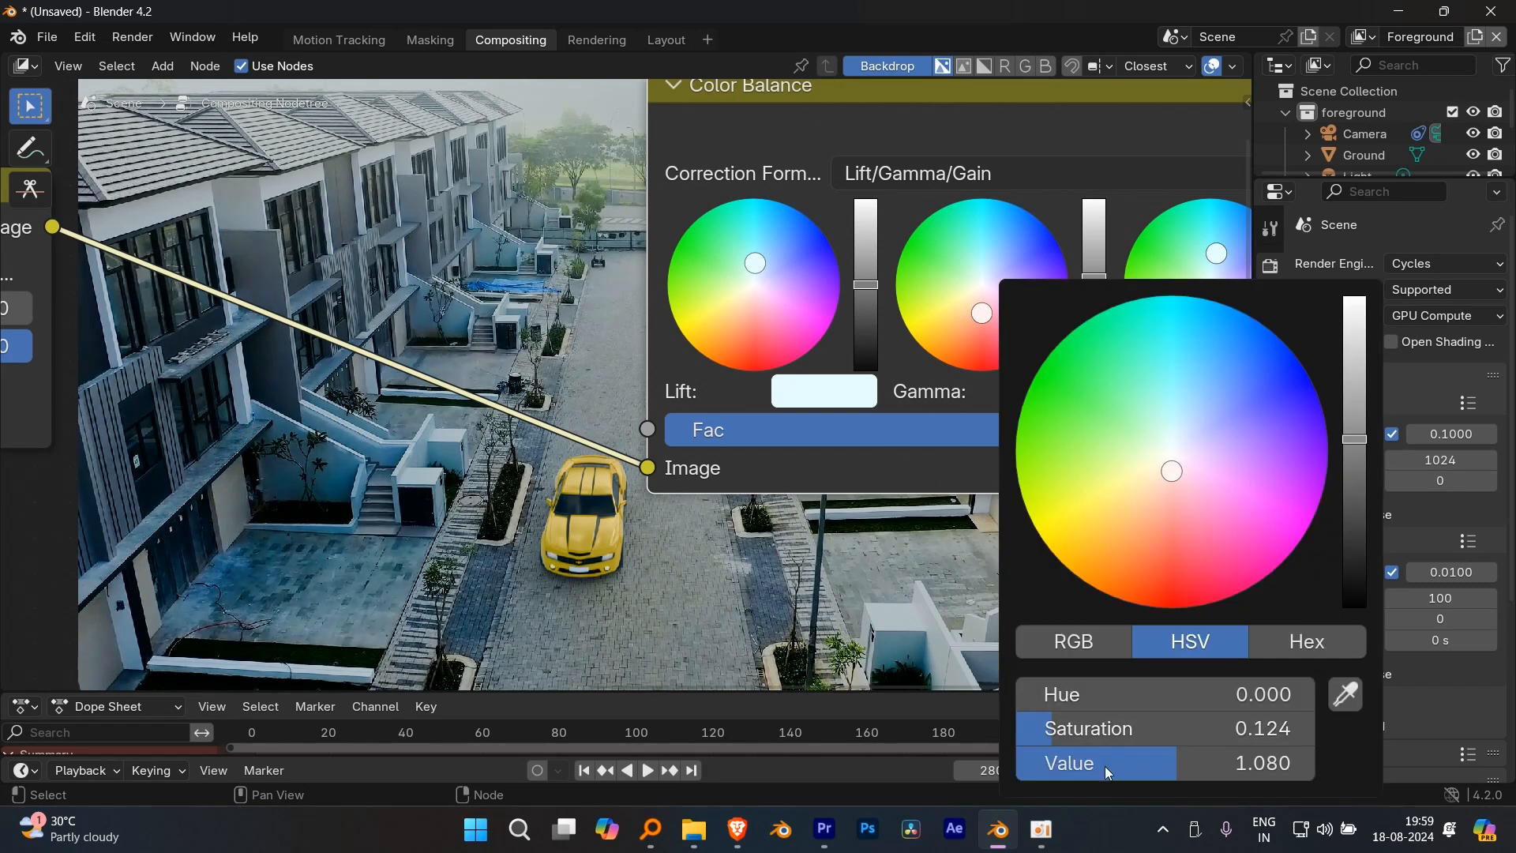
pyautogui.doubleClick(1186, 764)
pyautogui.press('BackSpace')
pyautogui.write('1')
pyautogui.press('Return')
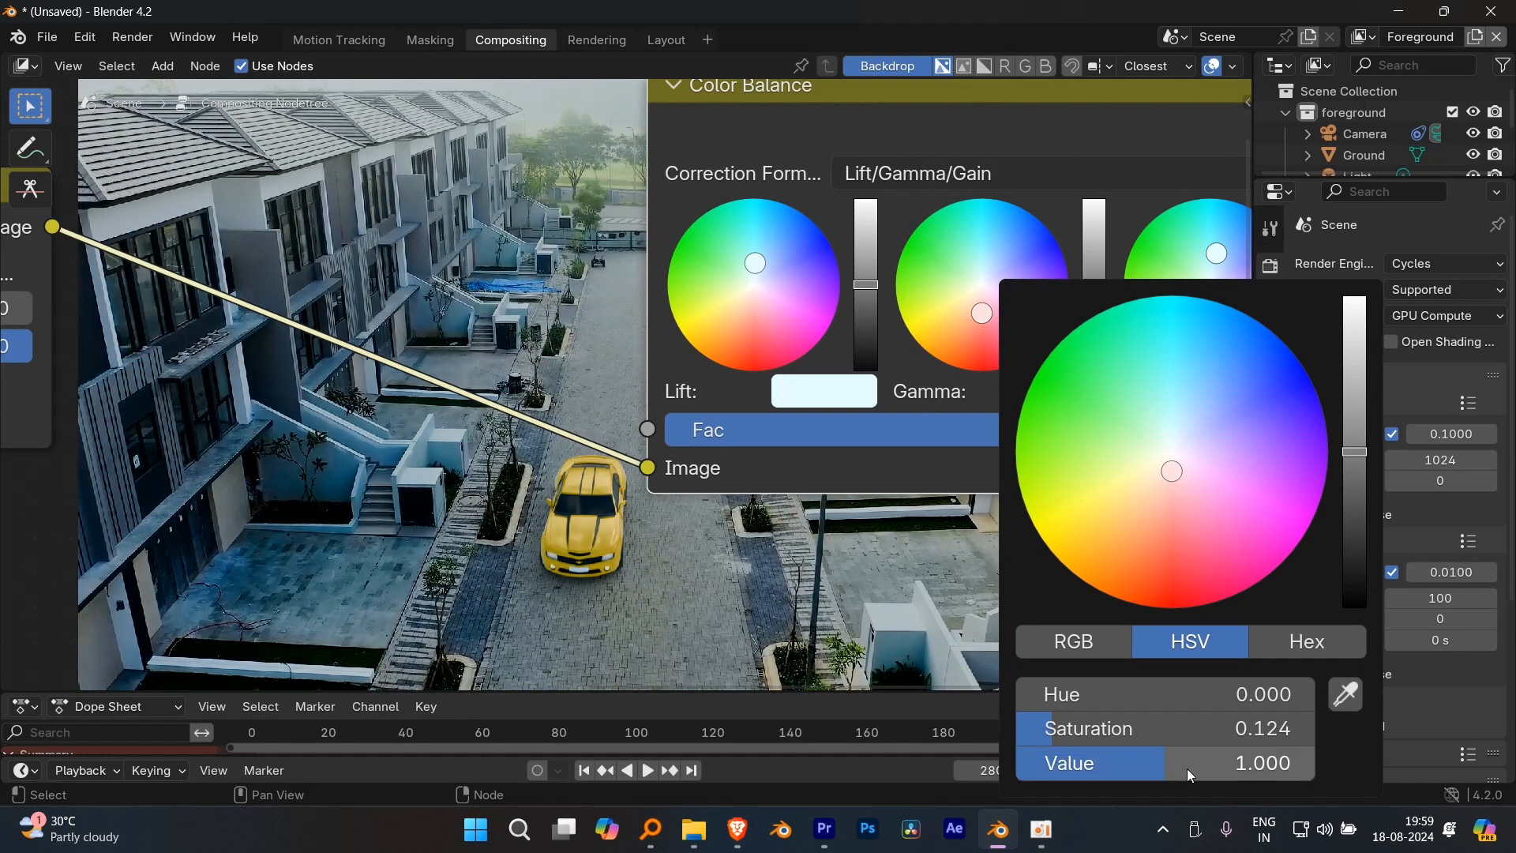
# - Set the Gain color's value to 1 and raise its saturation slightly in the Color Balance node
pyautogui.moveTo(957, 535); pyautogui.dragTo(876, 552, button='middle')
pyautogui.scroll(-4, 947, 529)
pyautogui.scroll(4, 1075, 410)
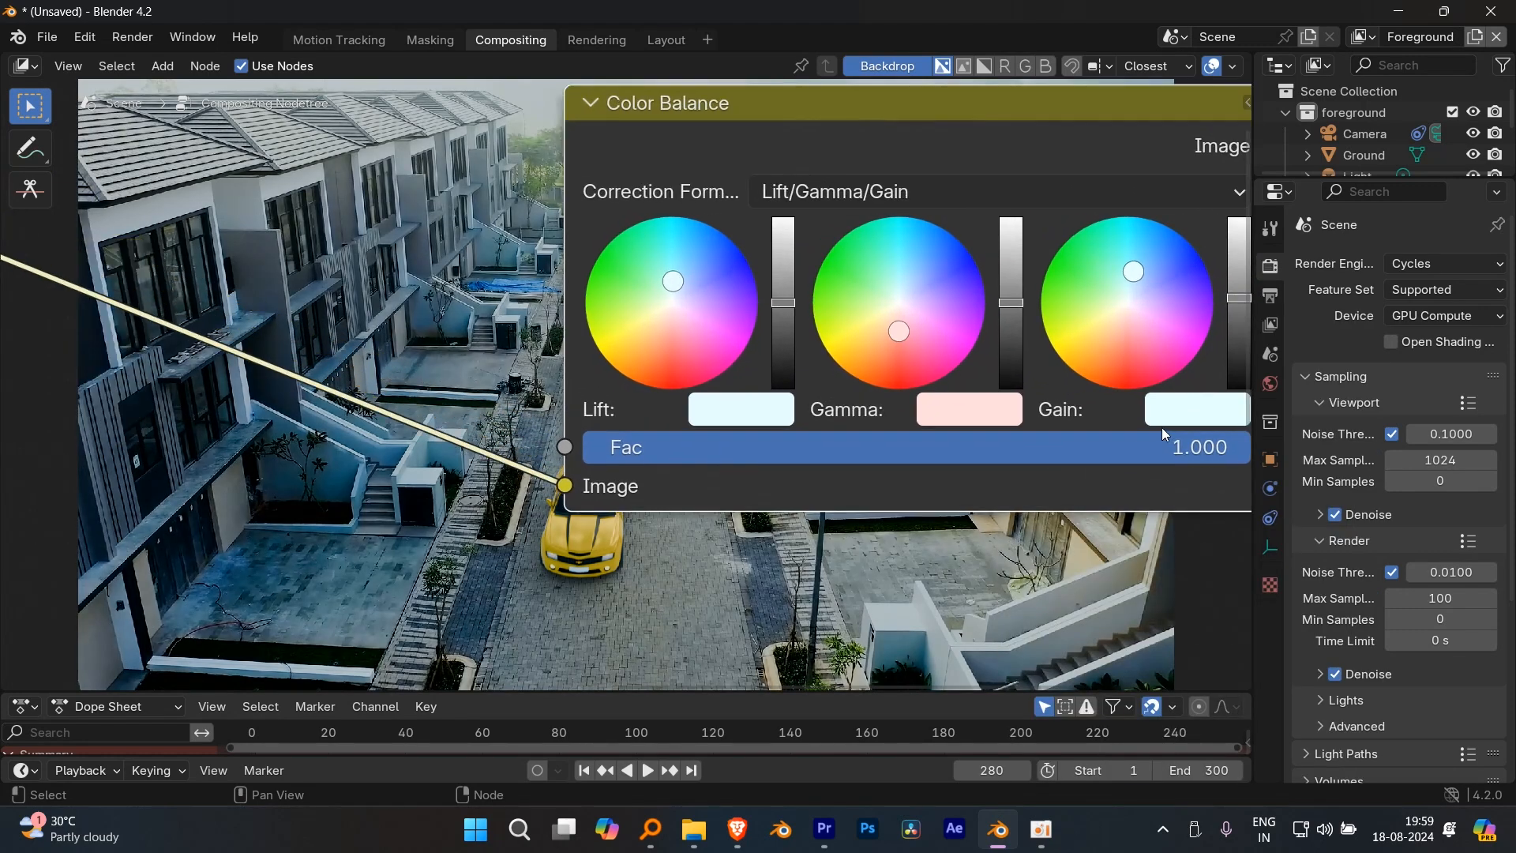
pyautogui.click(1162, 421)
pyautogui.doubleClick(1055, 763)
pyautogui.write('1')
pyautogui.press('Return')
pyautogui.click(1055, 729)
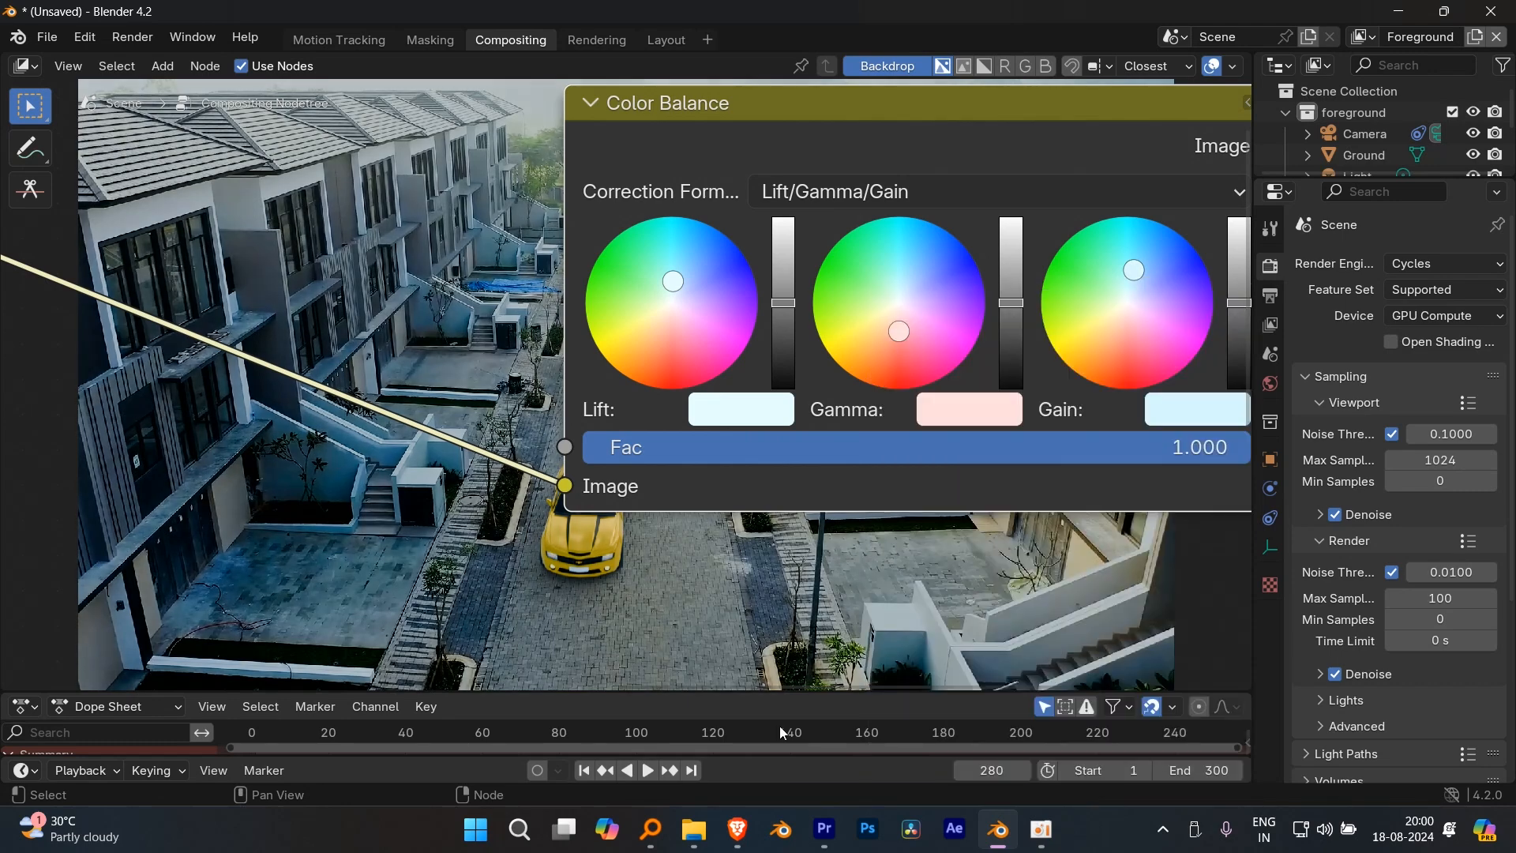
# - Space out the Hue/Saturation/Value, RGB Curves, Alpha Over and Color Balance nodes to tidy the node tree
pyautogui.scroll(-4, 796, 386)
pyautogui.moveTo(809, 308); pyautogui.dragTo(743, 308)
pyautogui.click(806, 192)
pyautogui.scroll(-6, 774, 229)
pyautogui.moveTo(774, 228); pyautogui.dragTo(813, 293, button='middle')
pyautogui.scroll(1, 614, 367)
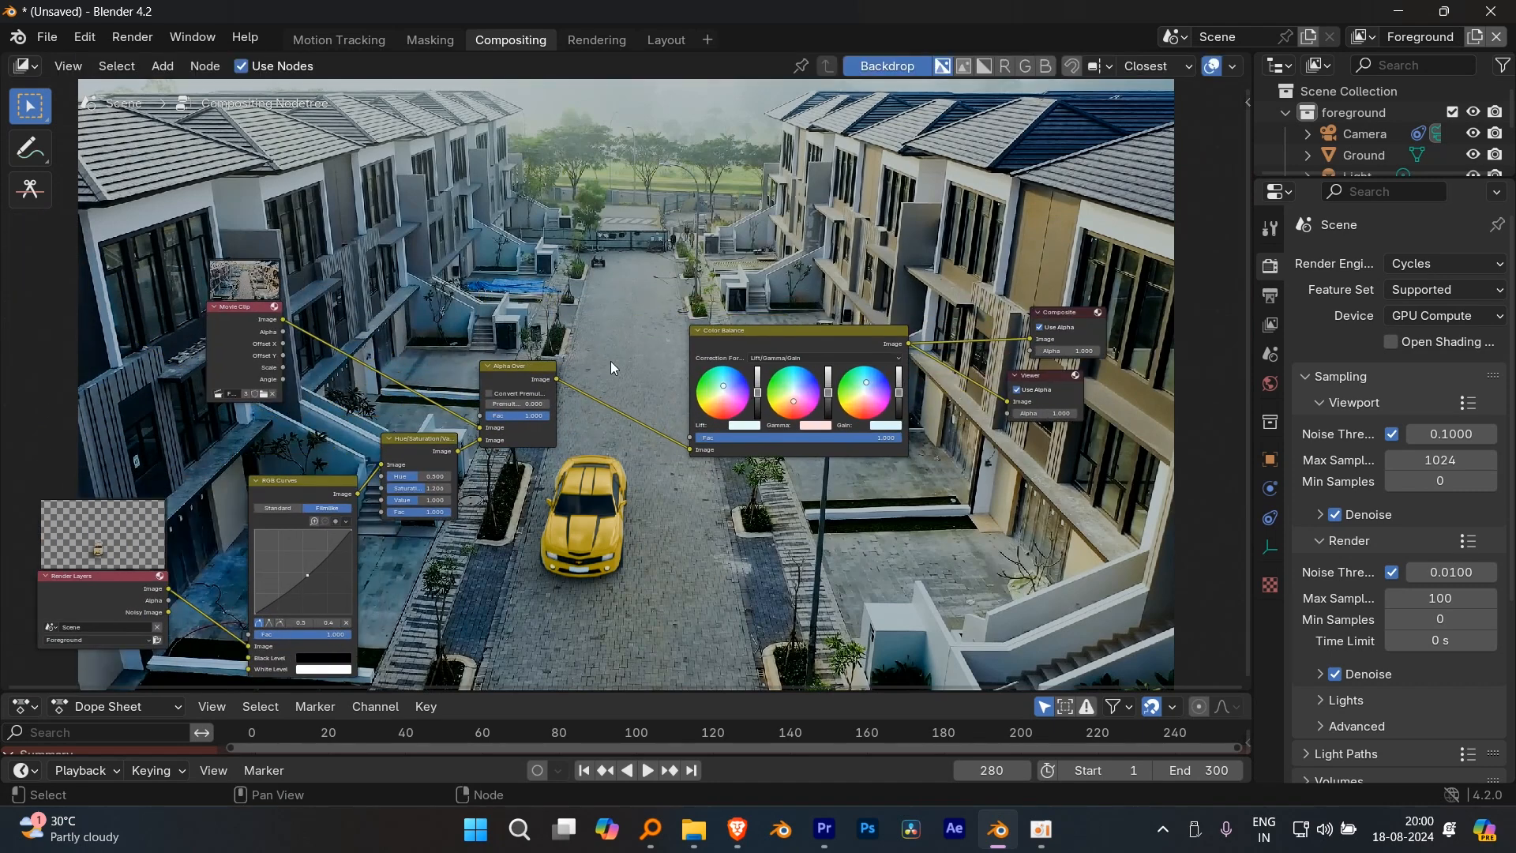
pyautogui.moveTo(435, 439); pyautogui.dragTo(451, 444)
pyautogui.moveTo(314, 483); pyautogui.dragTo(297, 491)
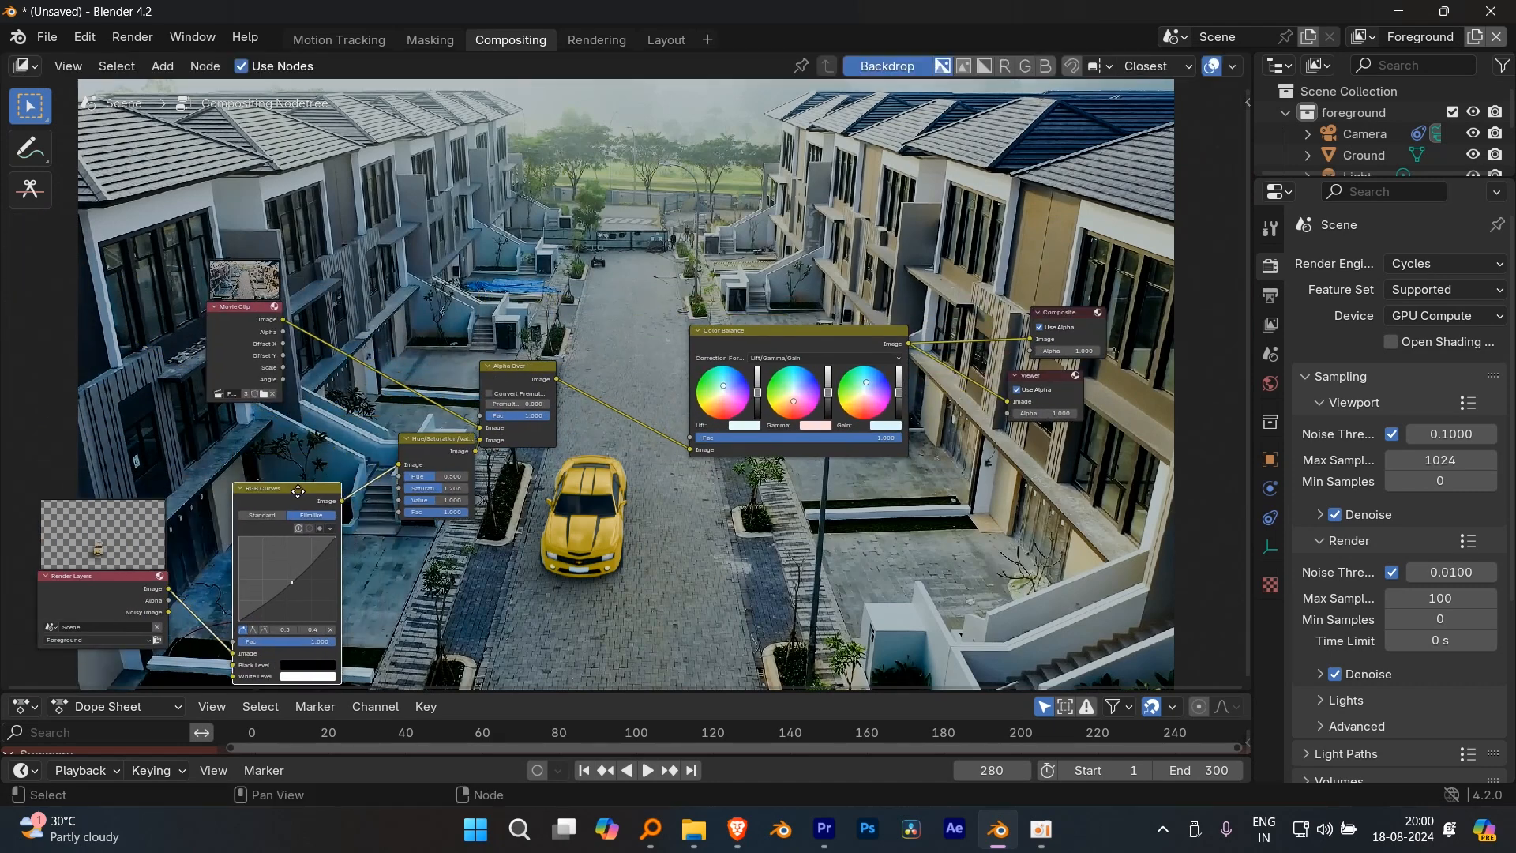
pyautogui.moveTo(517, 366); pyautogui.dragTo(602, 316)
pyautogui.scroll(-3, 723, 360)
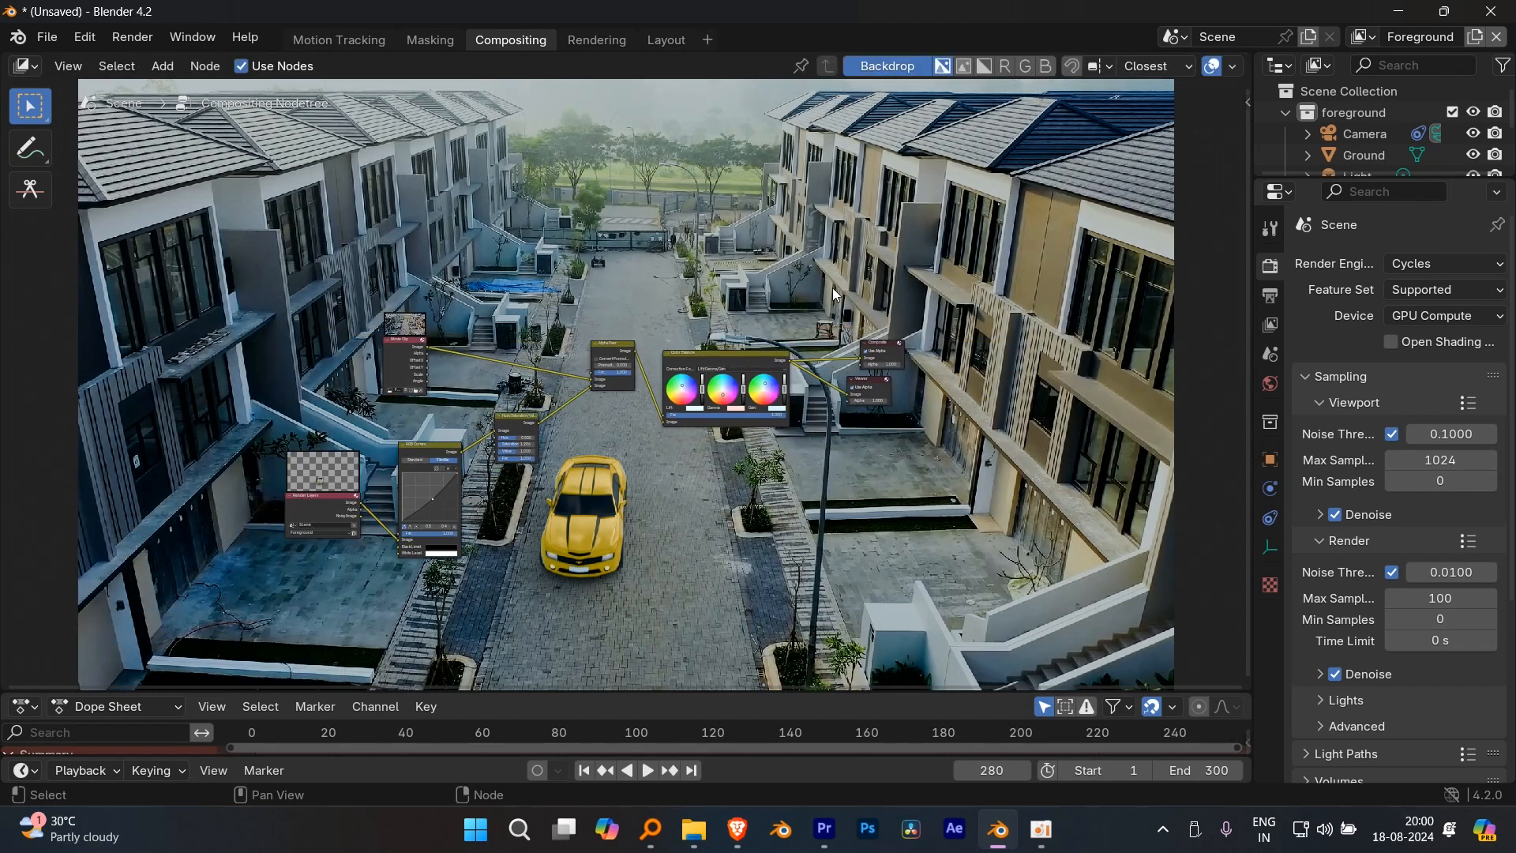
pyautogui.moveTo(723, 360); pyautogui.dragTo(744, 314)
pyautogui.scroll(-3, 743, 315)
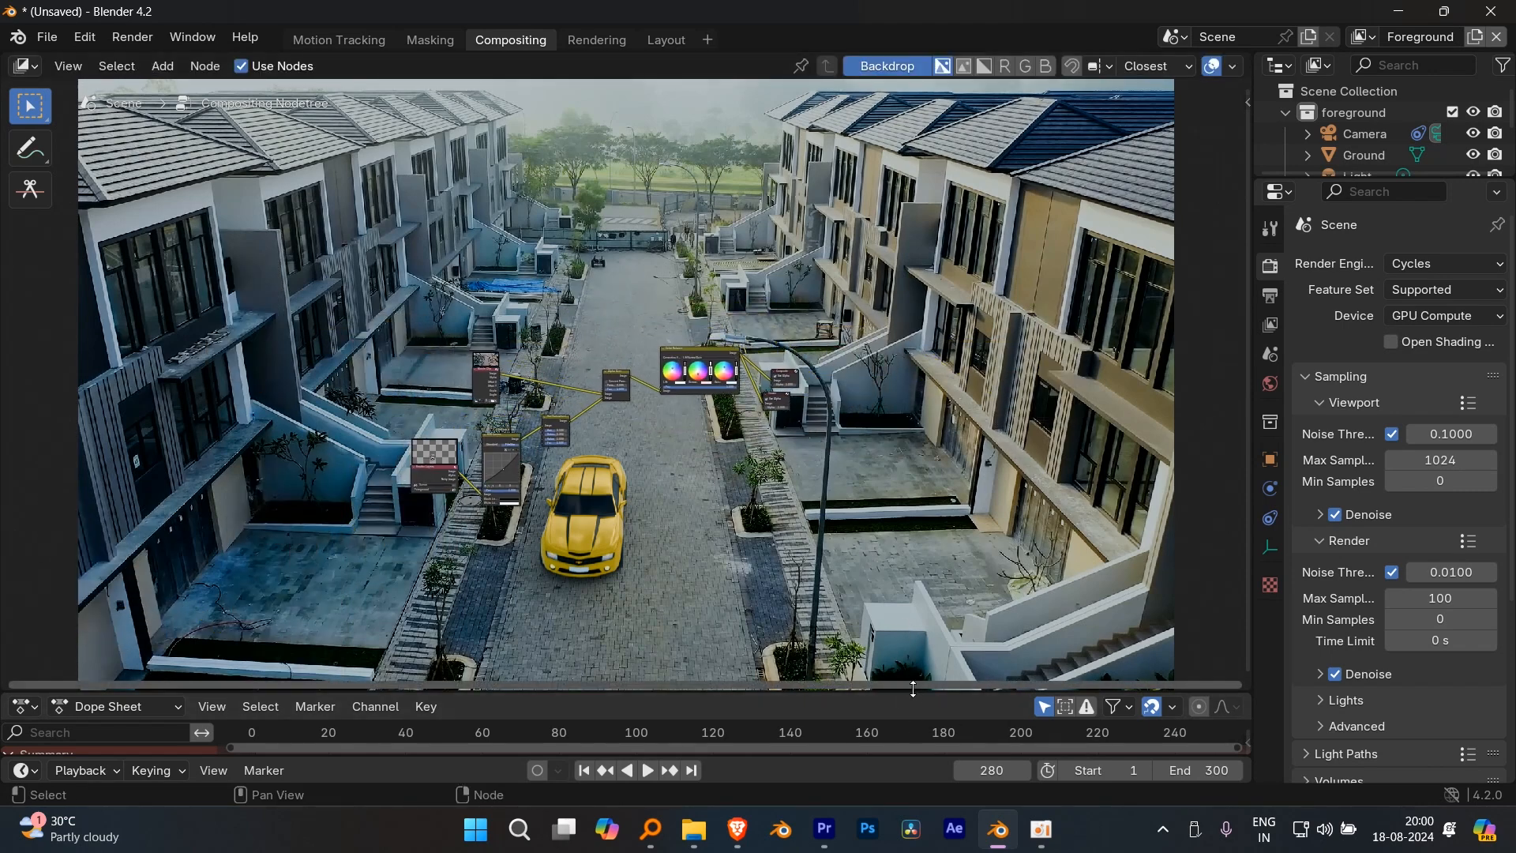
# - Enlarge the Dope Sheet area and fit the full 300-frame range in it
pyautogui.moveTo(911, 691); pyautogui.dragTo(903, 643)
pyautogui.scroll(-4, 1243, 730)
pyautogui.moveTo(1180, 730); pyautogui.dragTo(1008, 722, button='middle')
pyautogui.moveTo(886, 717); pyautogui.dragTo(953, 716, button='middle')
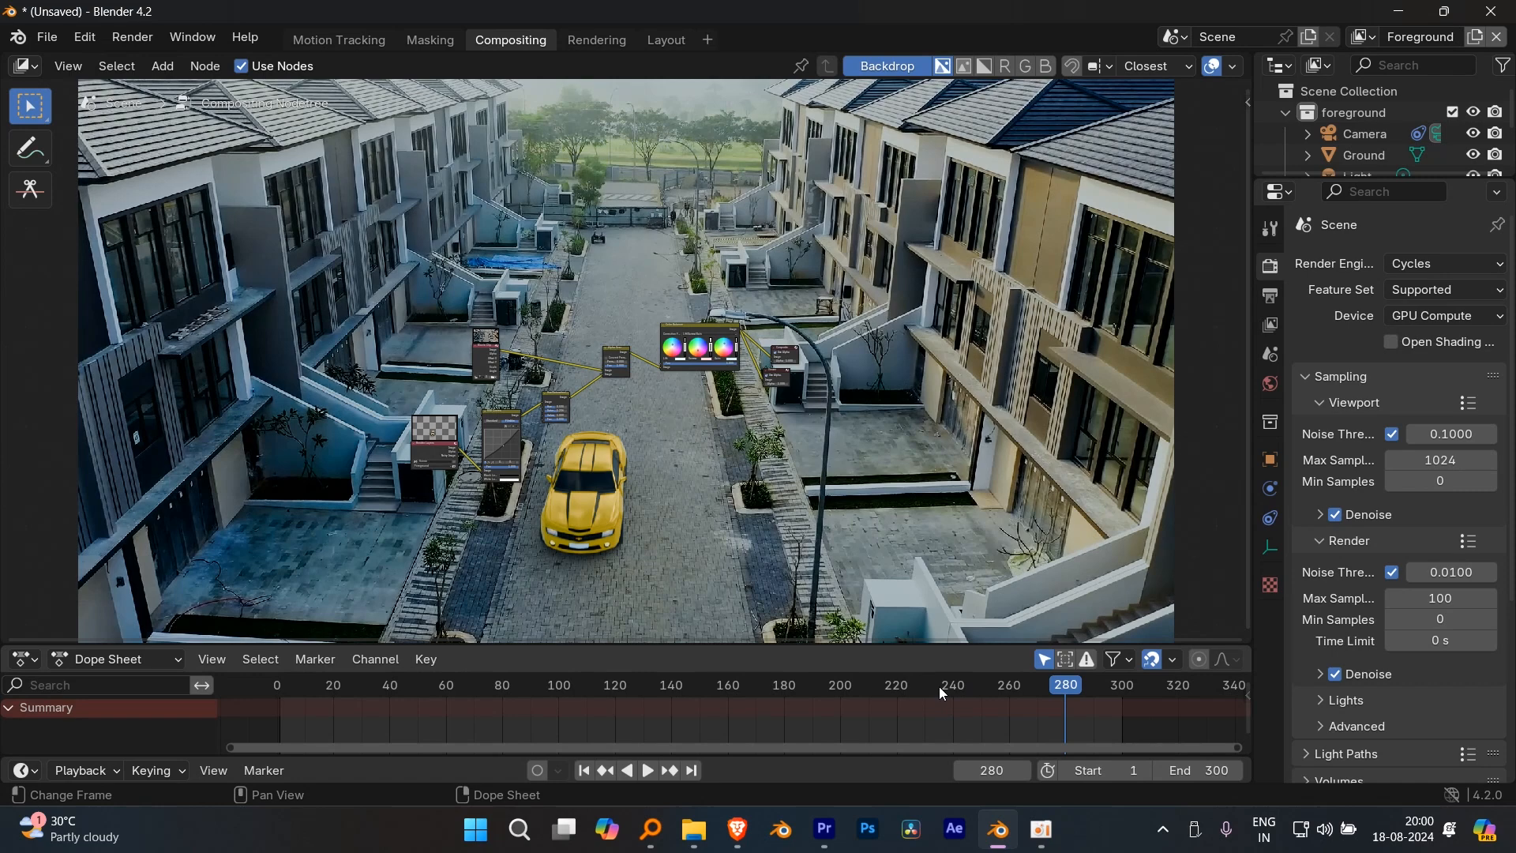
# - Switch to the Brave browser and bring up the Mixamo page with the walking Bryce character
pyautogui.hotkey('alt', 'Tab')
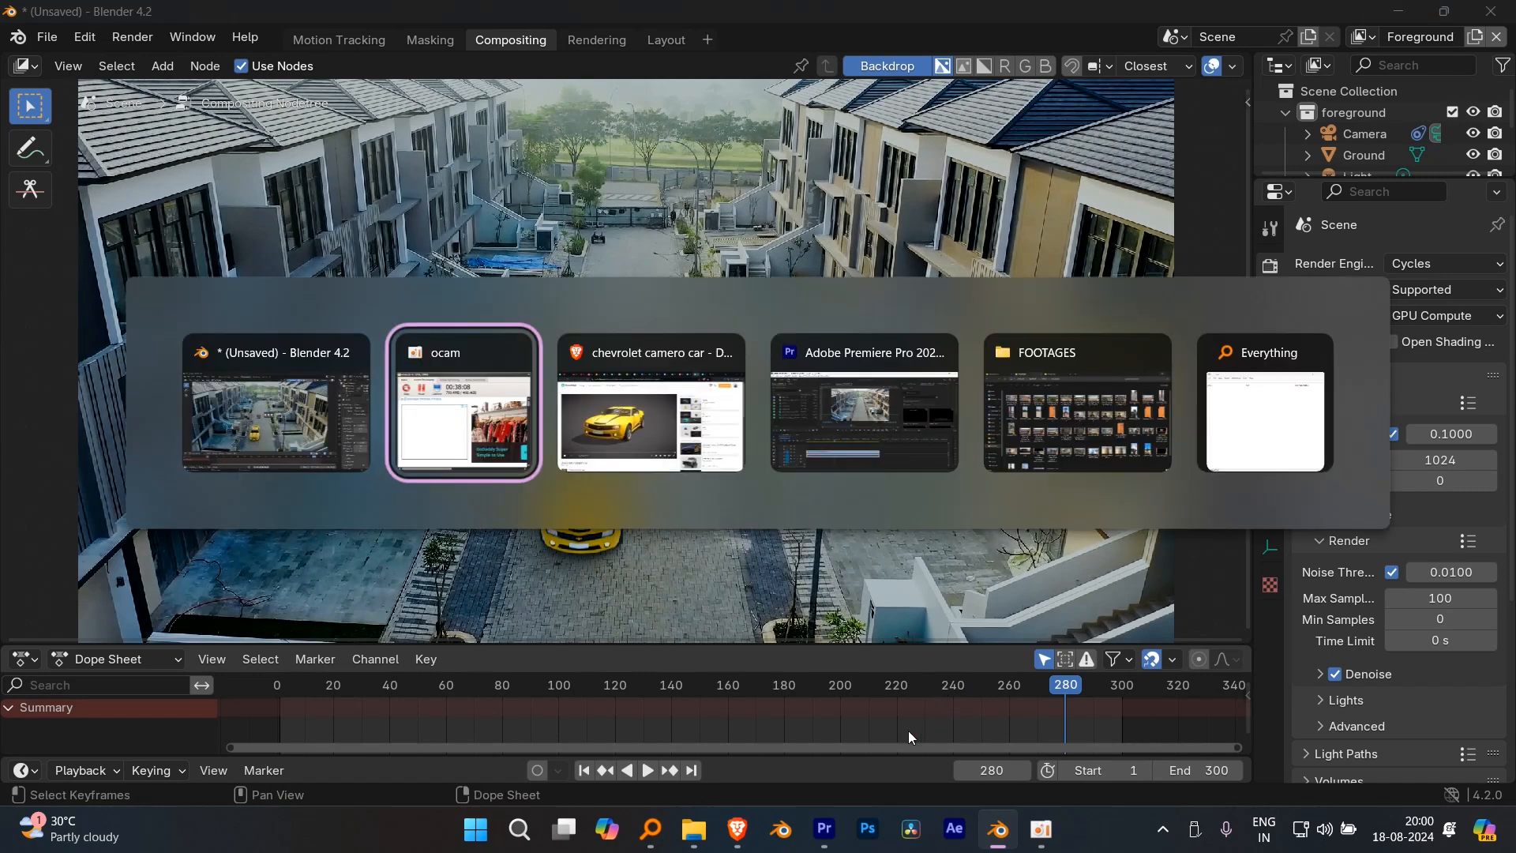
pyautogui.hotkey('alt', 'Tab')
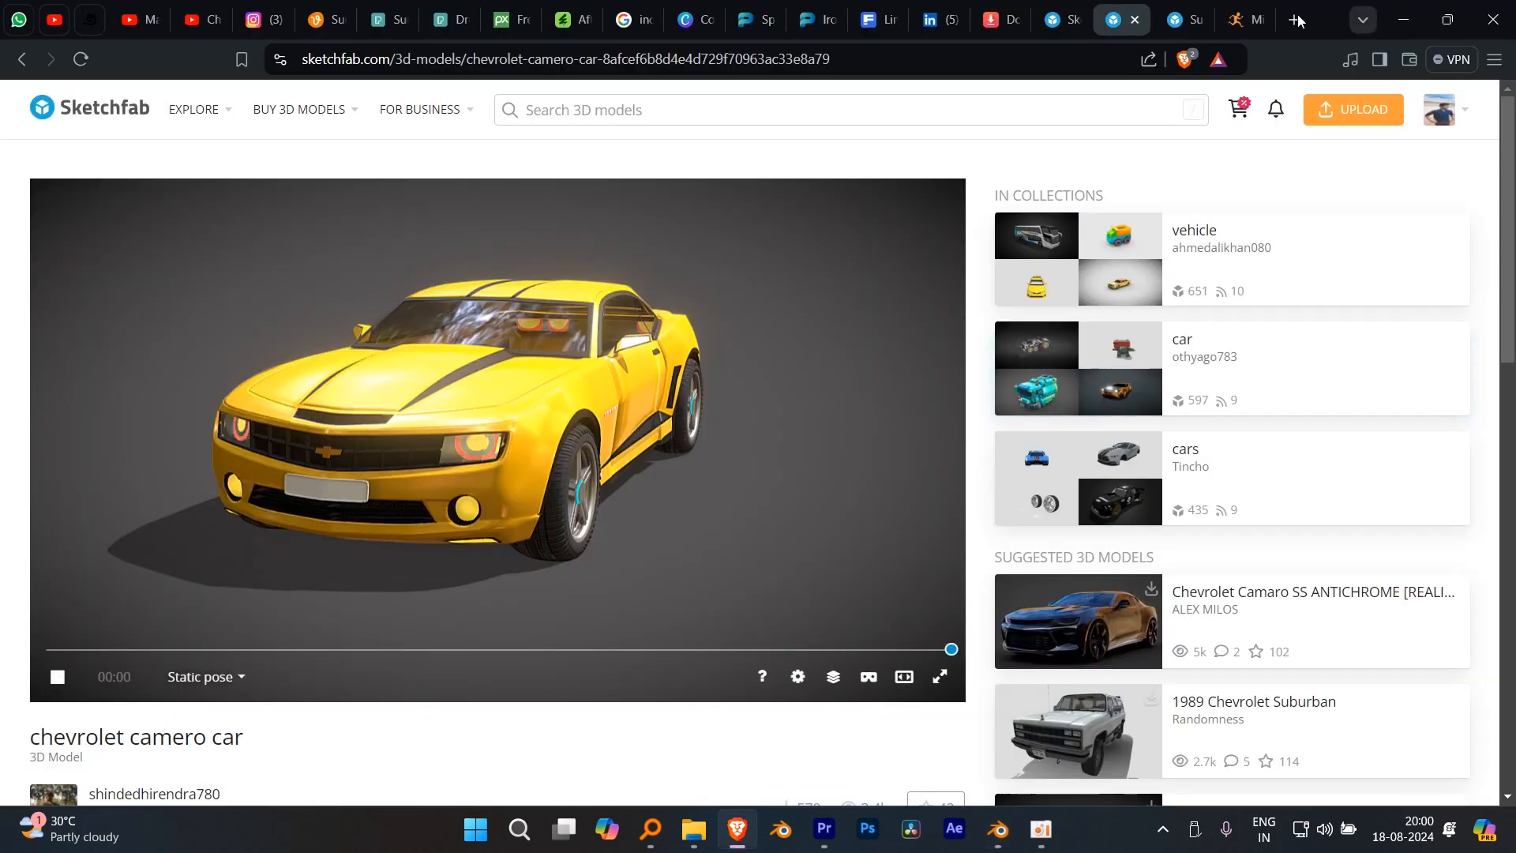
pyautogui.click(1240, 19)
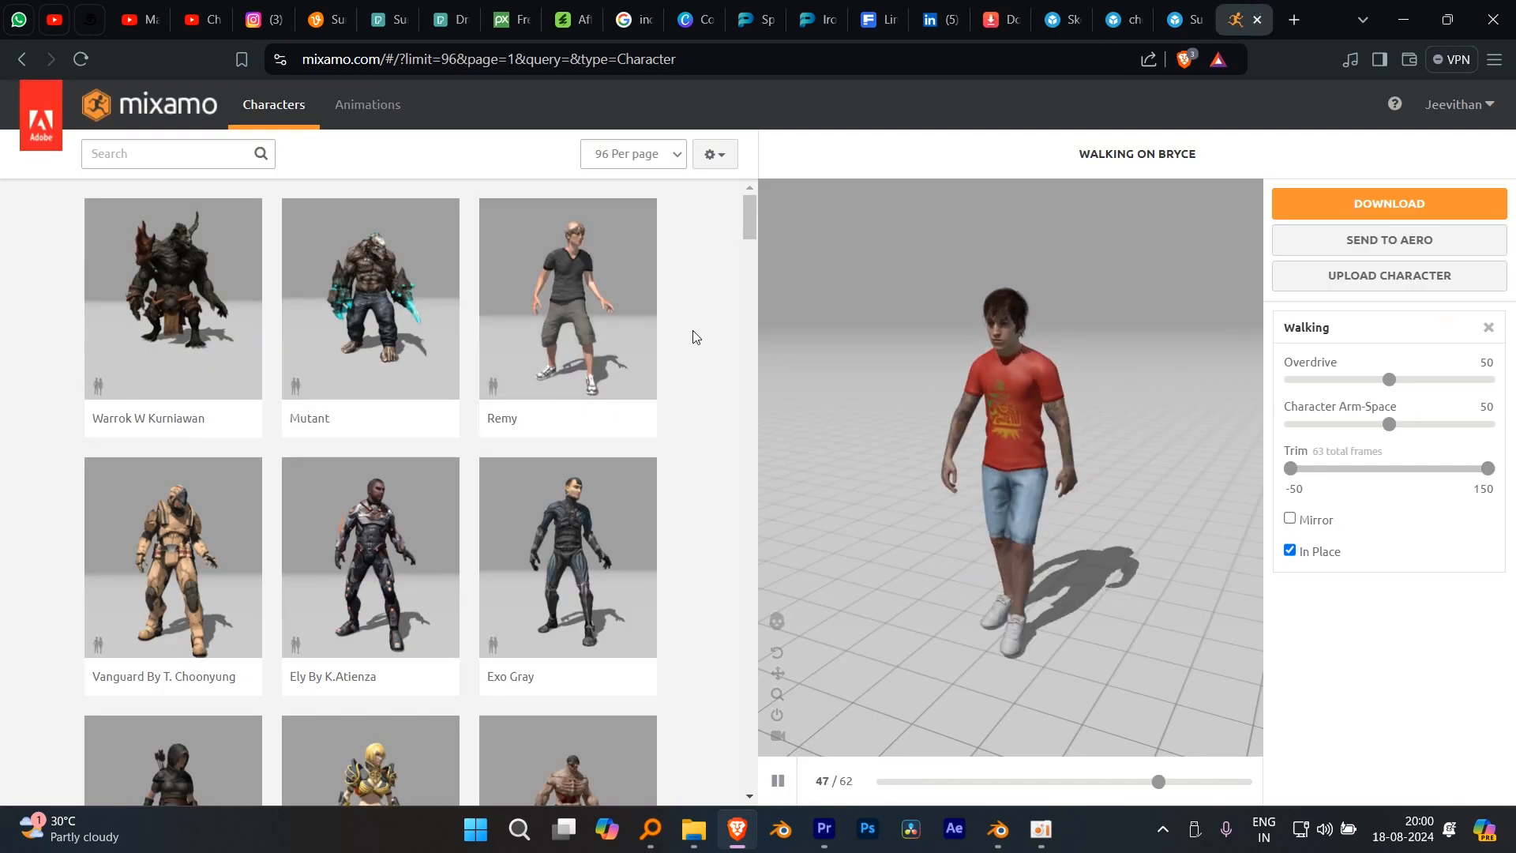
# - Download the walking Bryce character as FBX Binary with skin, at 24 frames per second and uniform keyframe reduction
pyautogui.click(1473, 208)
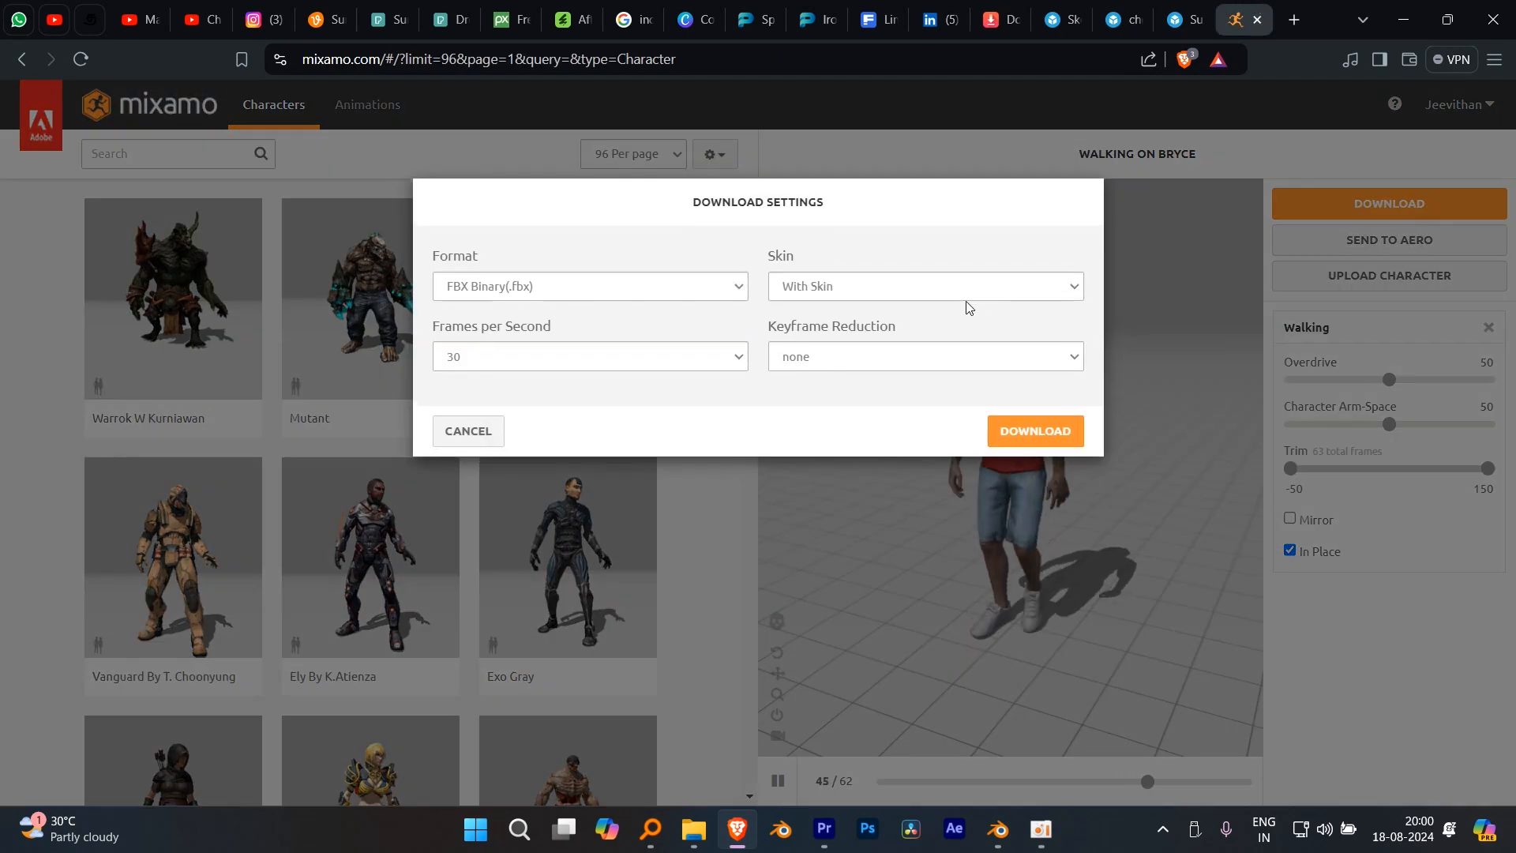
pyautogui.click(672, 365)
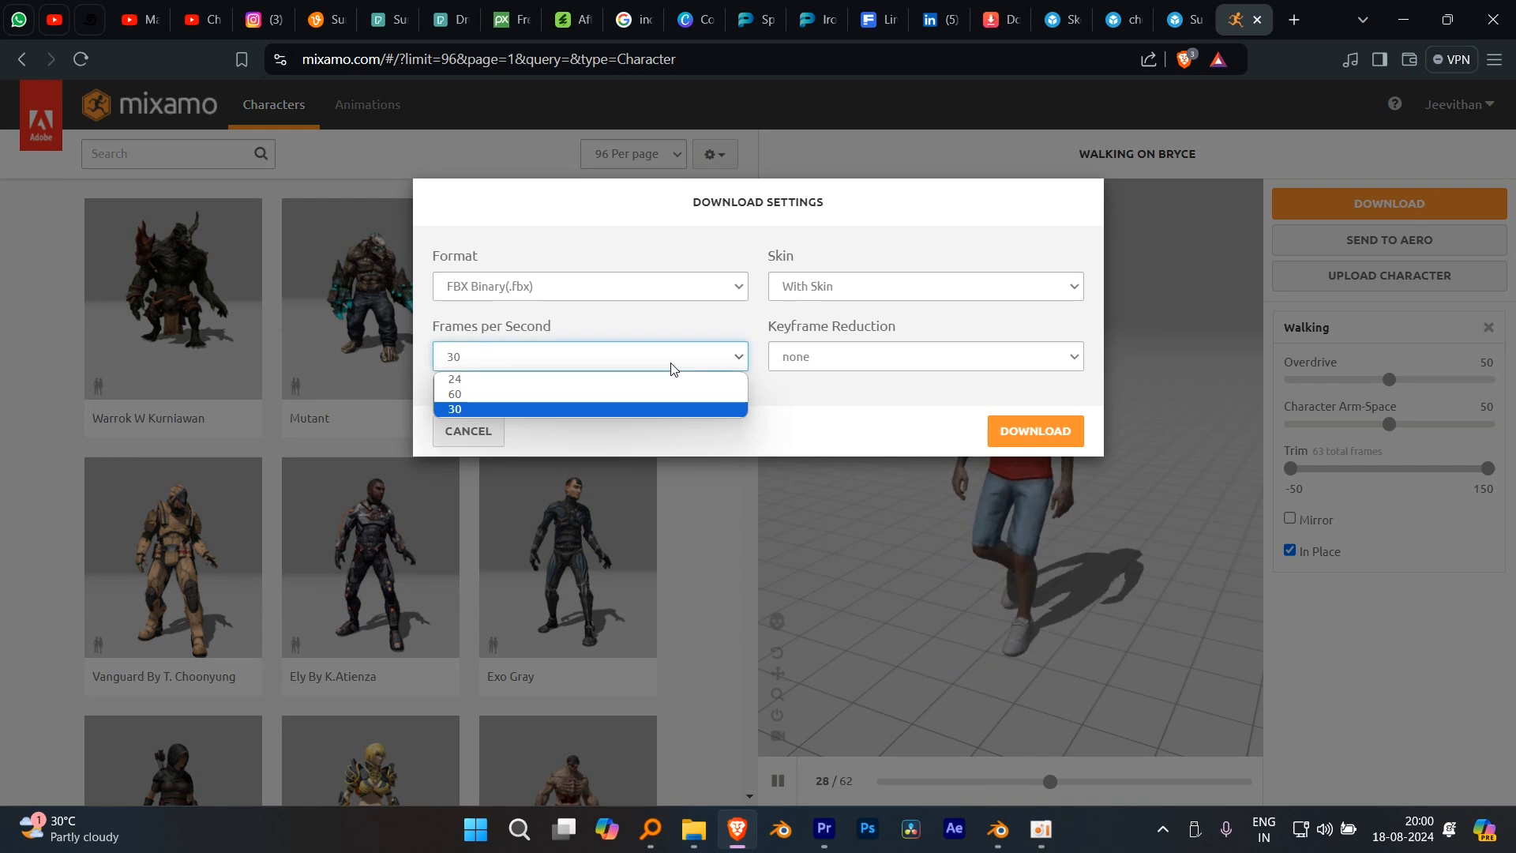
pyautogui.click(612, 382)
pyautogui.click(889, 356)
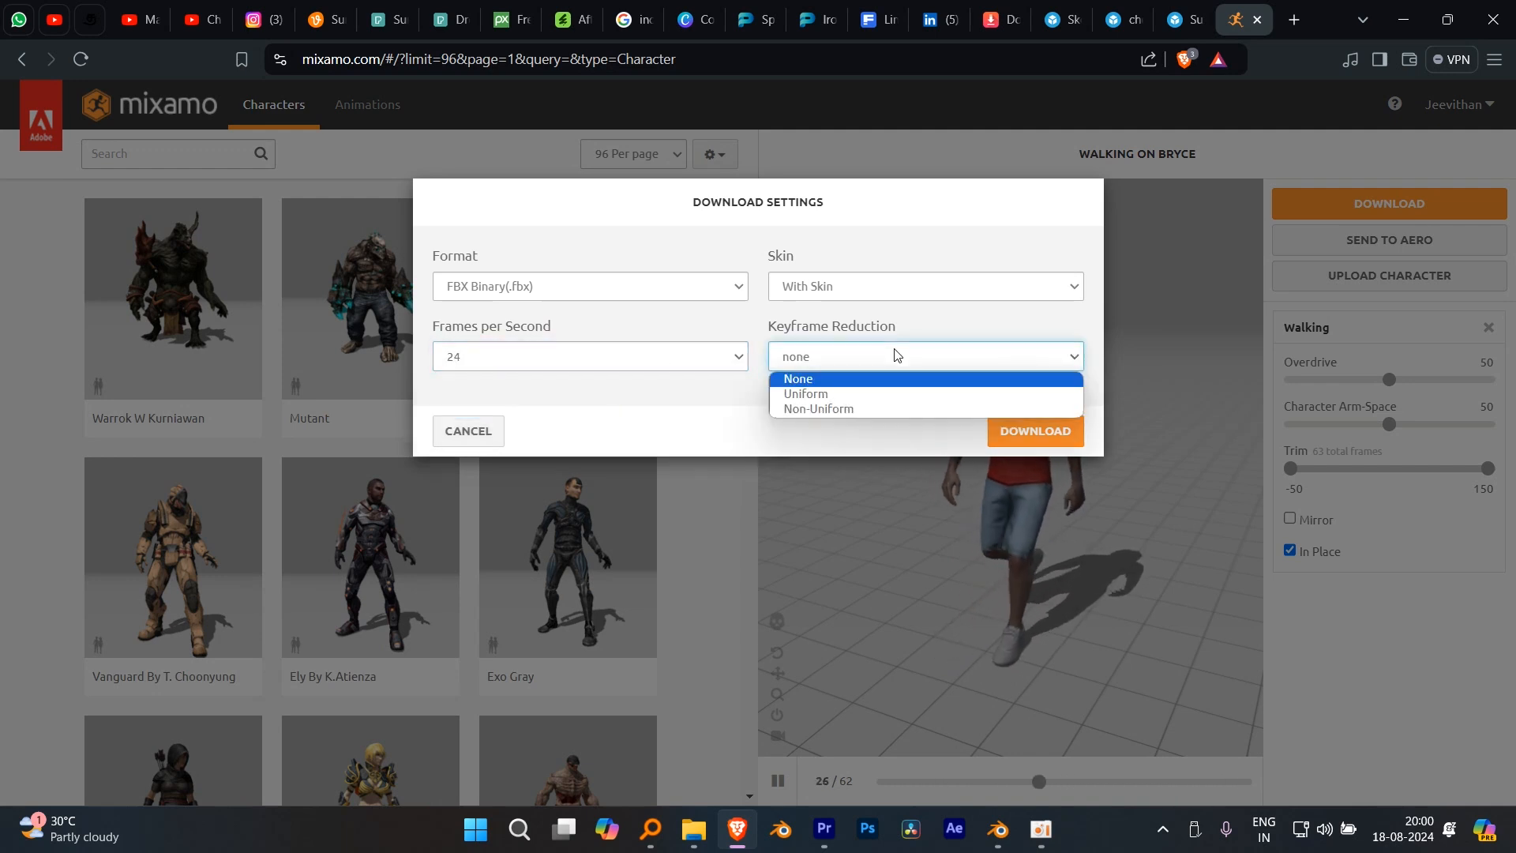
pyautogui.click(813, 392)
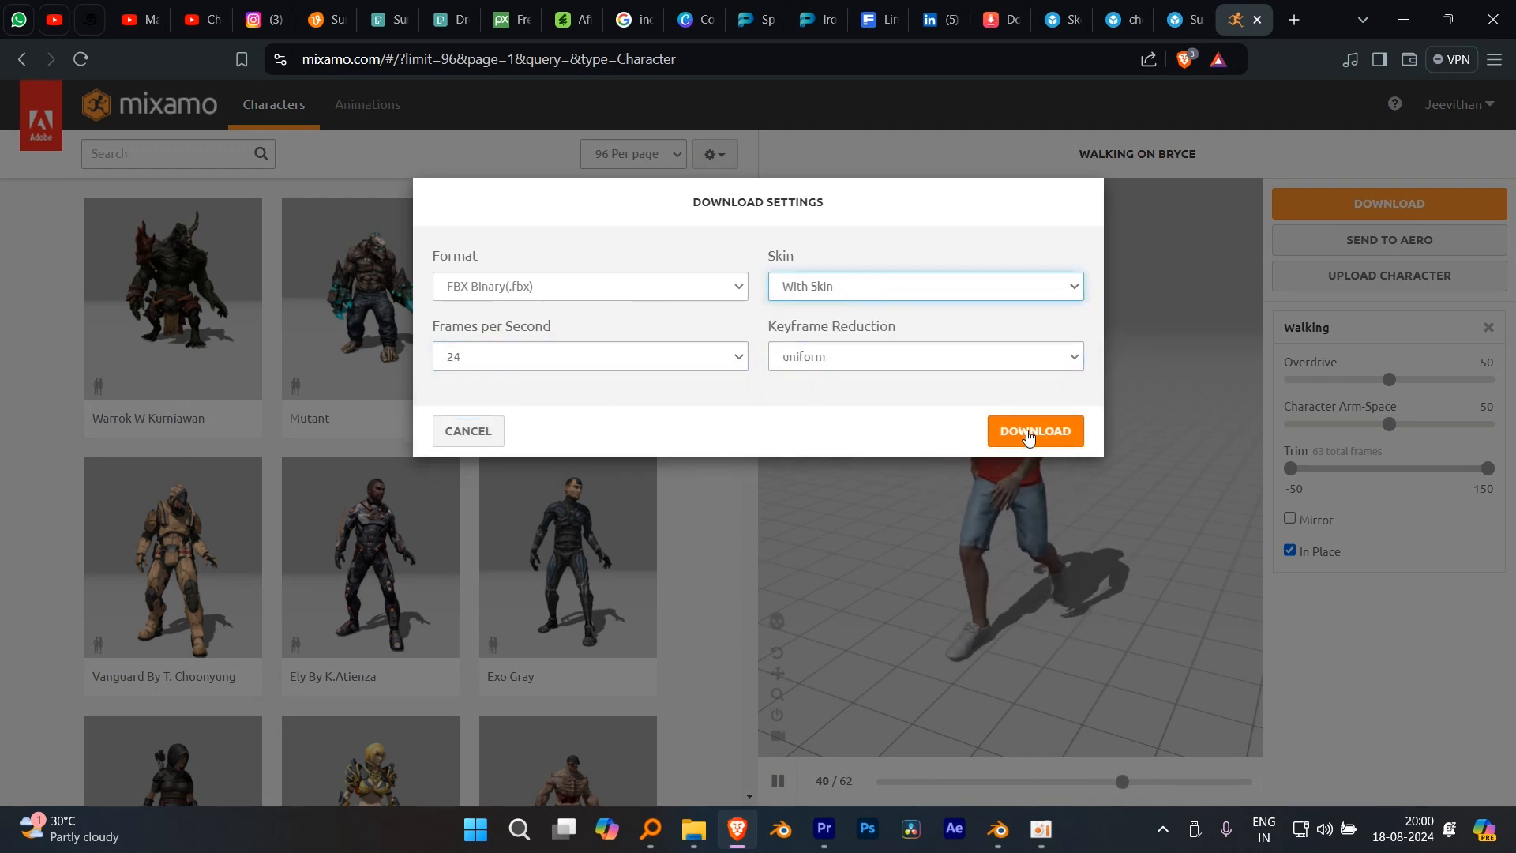
pyautogui.click(1035, 430)
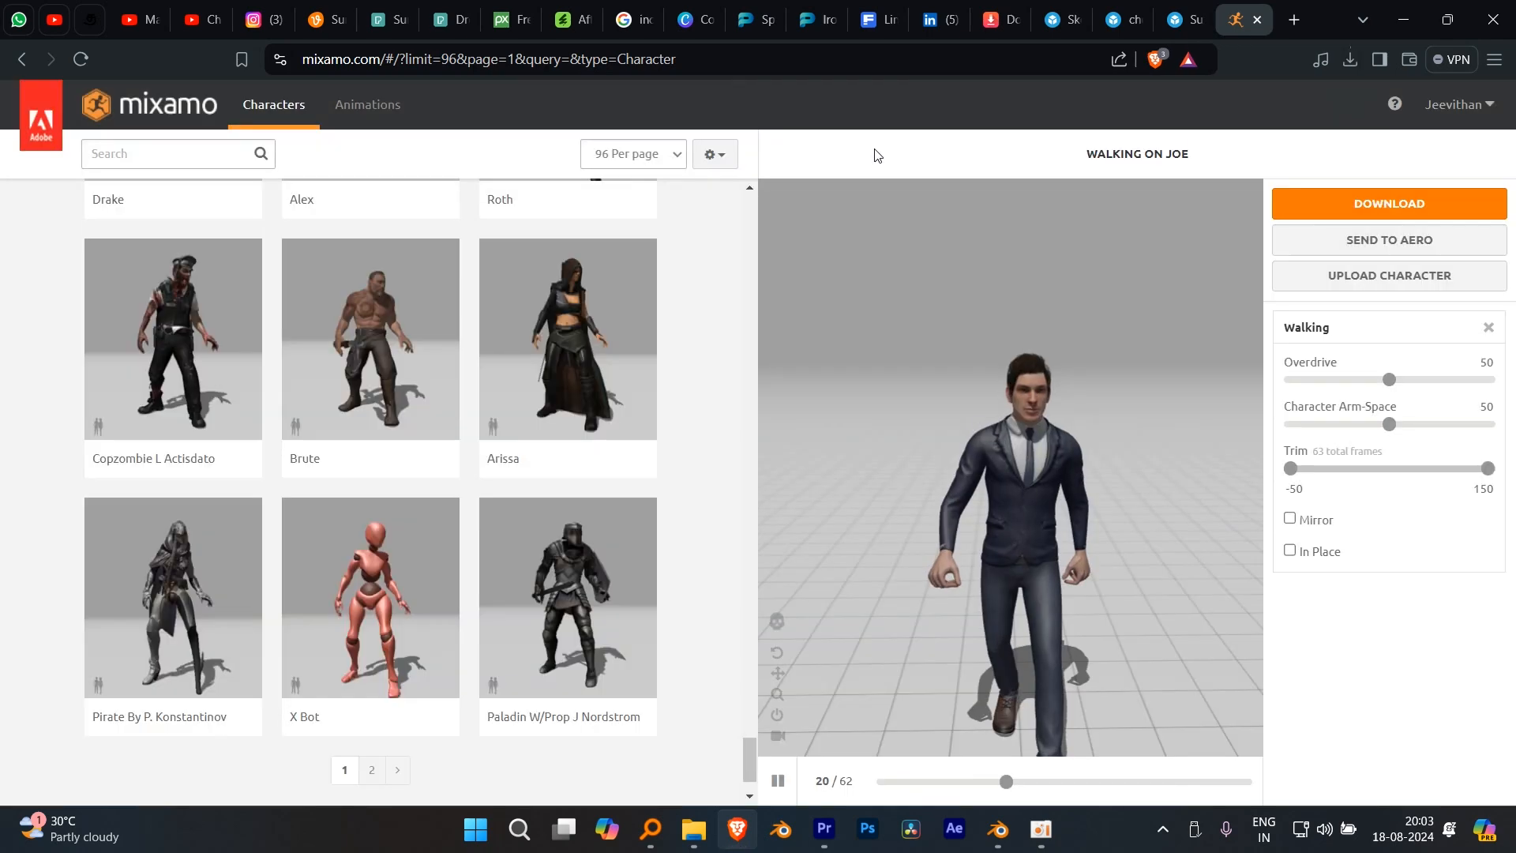
# - Check the recent download history for the walking character files and look back through the Mixamo character library
pyautogui.click(1391, 107)
pyautogui.click(1351, 60)
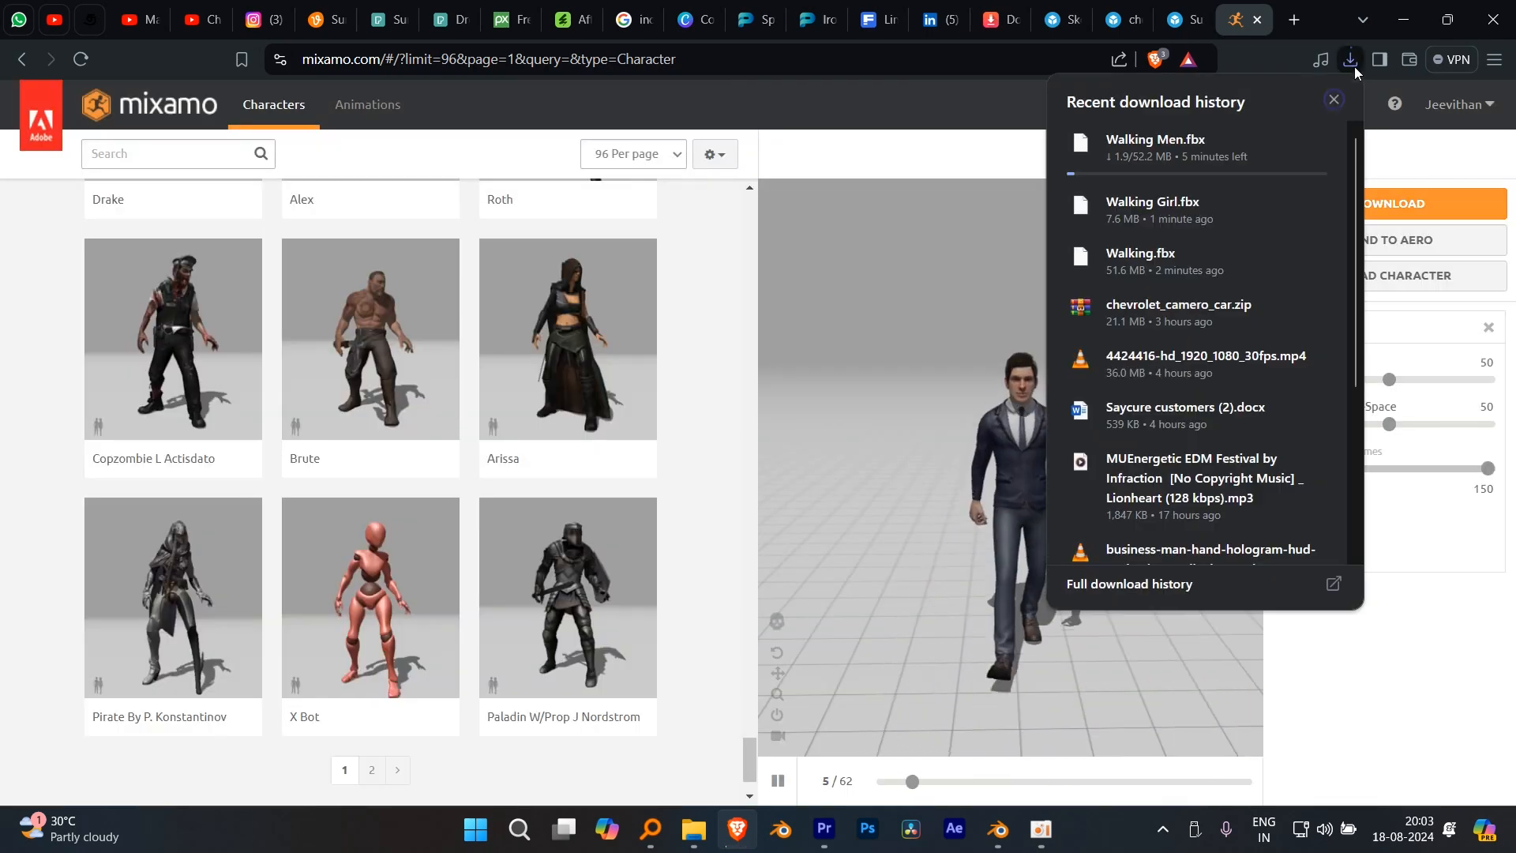
pyautogui.click(1350, 59)
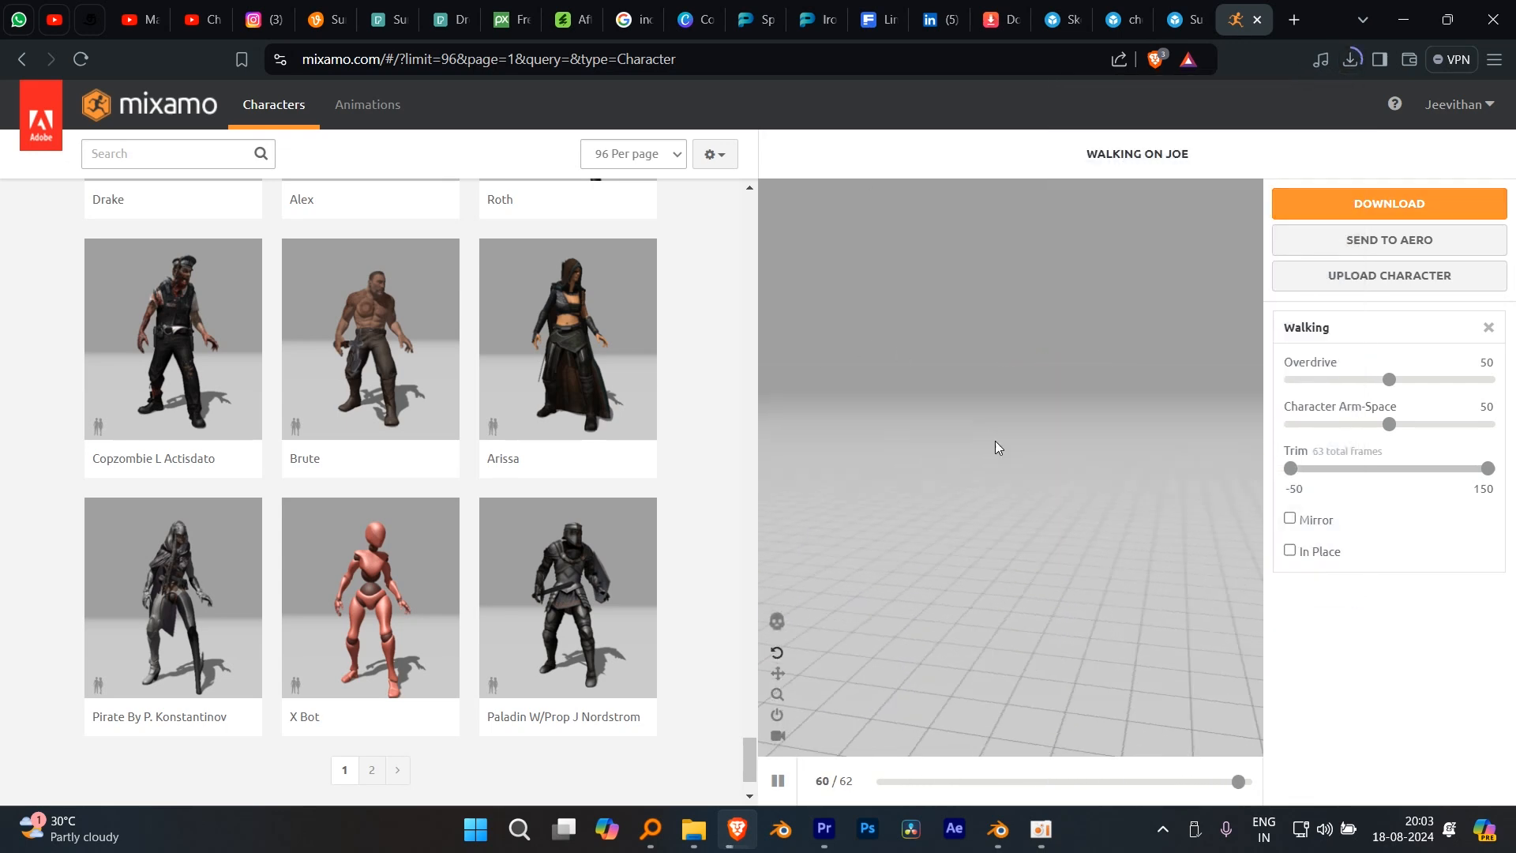
pyautogui.scroll(20, 690, 424)
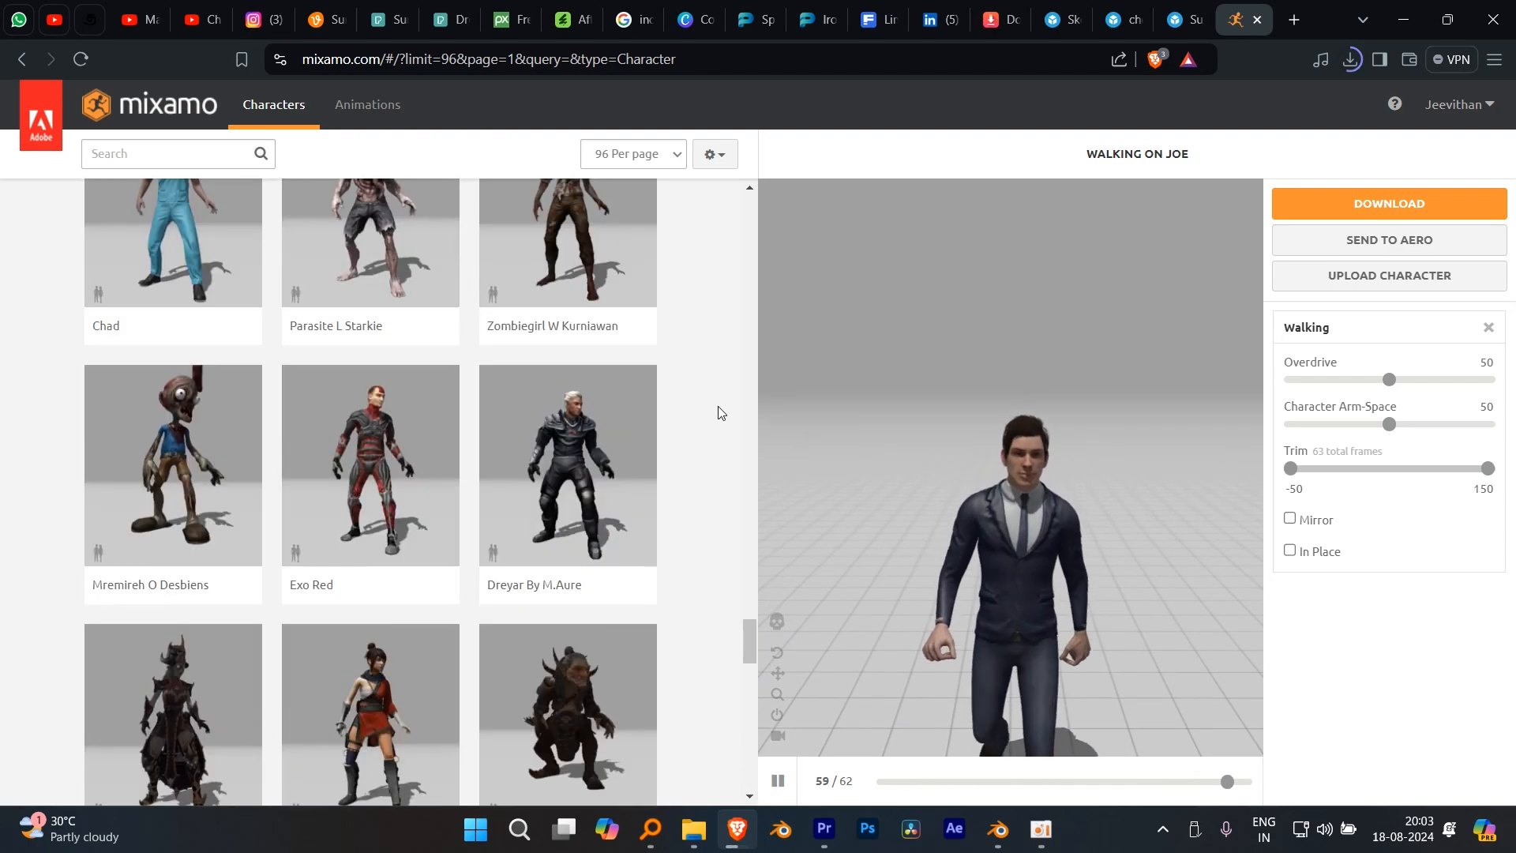
pyautogui.scroll(15, 718, 412)
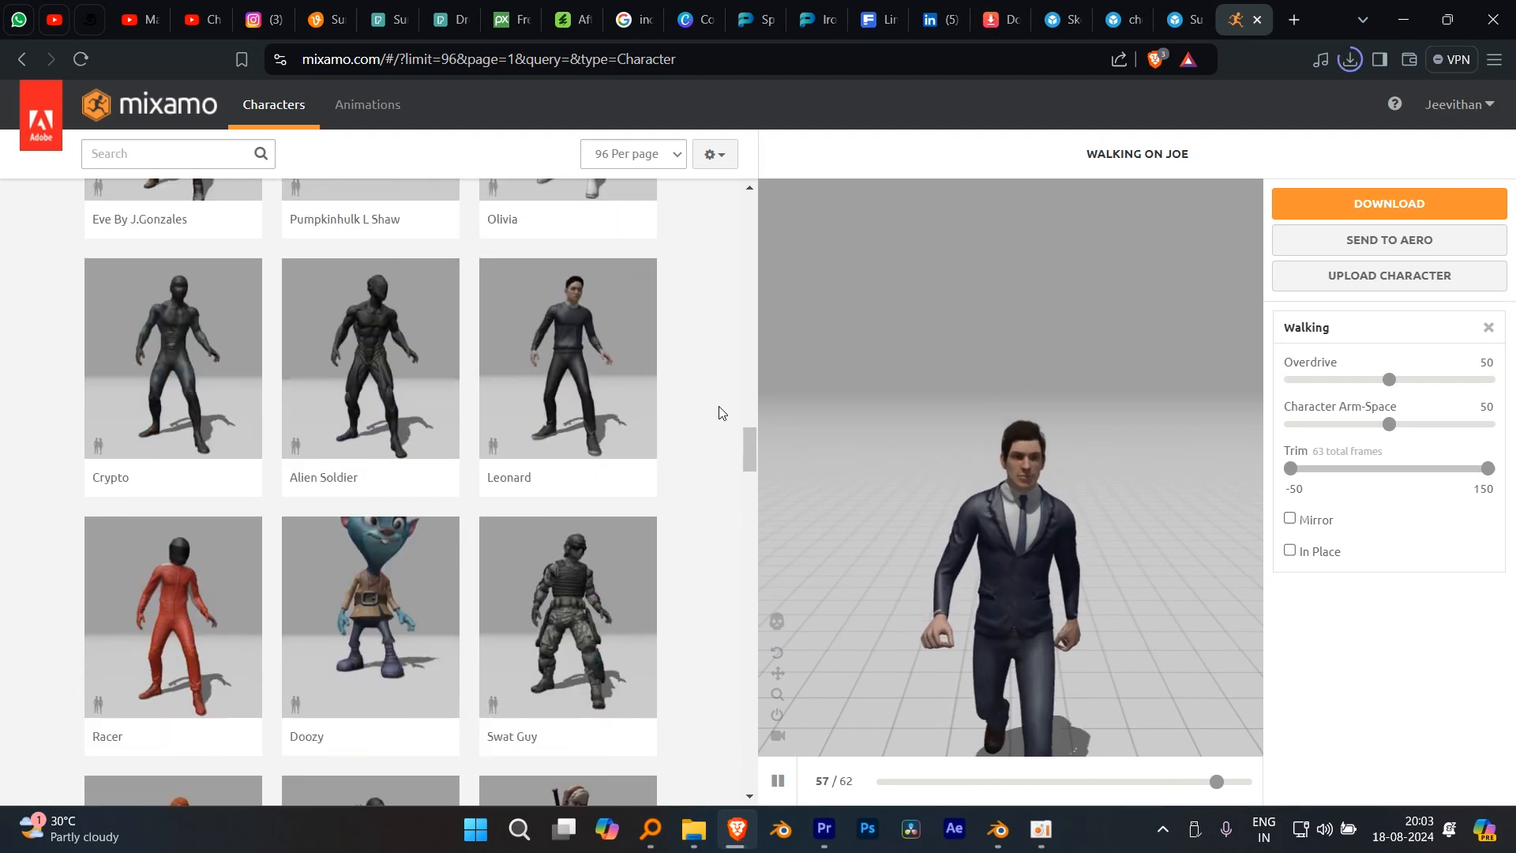
pyautogui.scroll(12, 718, 411)
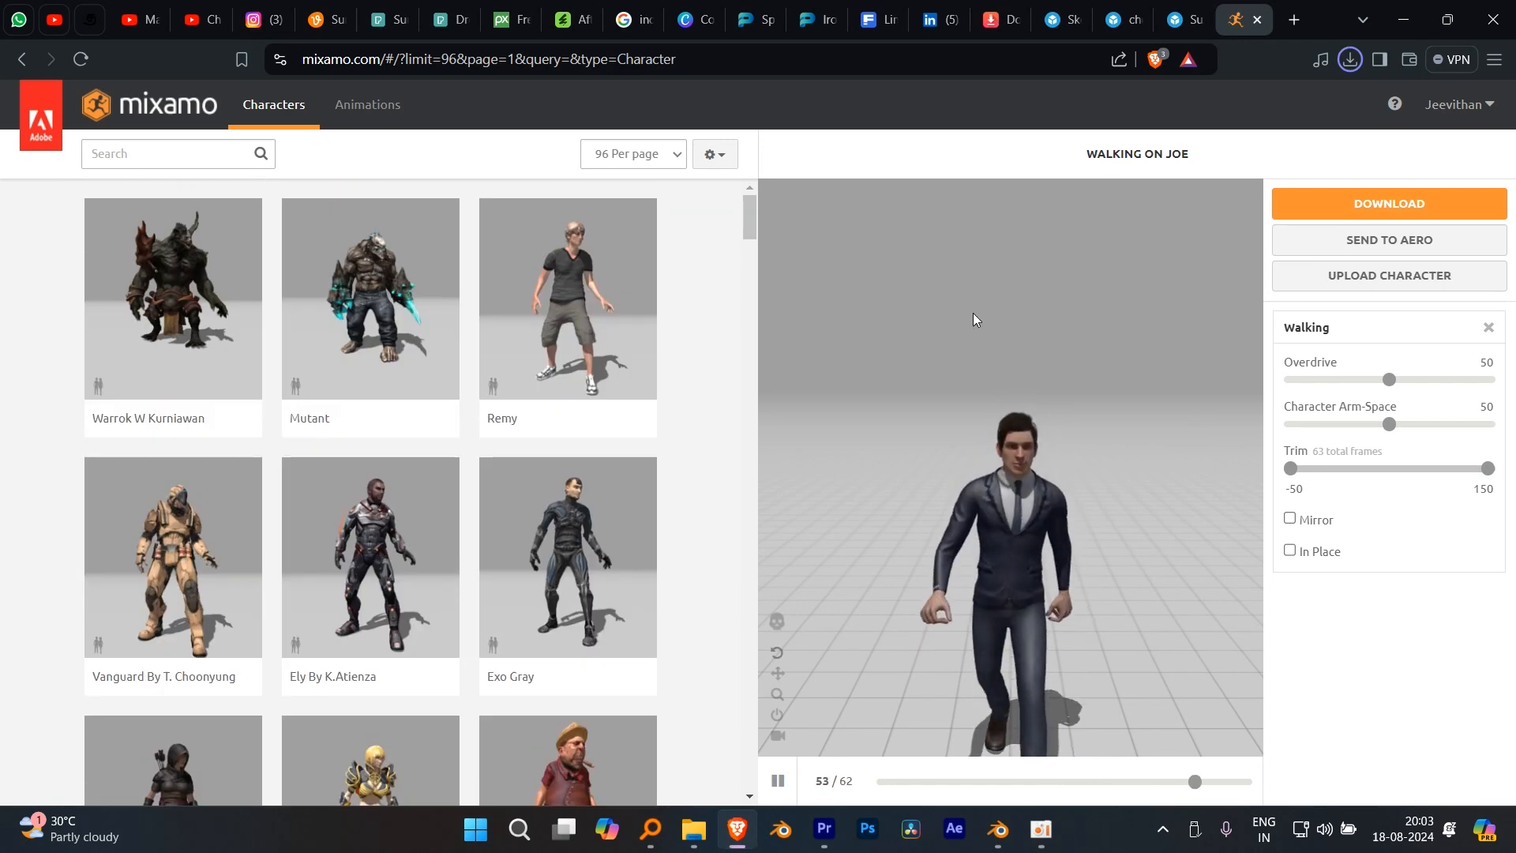
# - Switch to Blender's Layout workspace and show the scene outside the camera view in solid shading
pyautogui.hotkey('alt', 'Tab')
pyautogui.hotkey('alt', 'Tab')
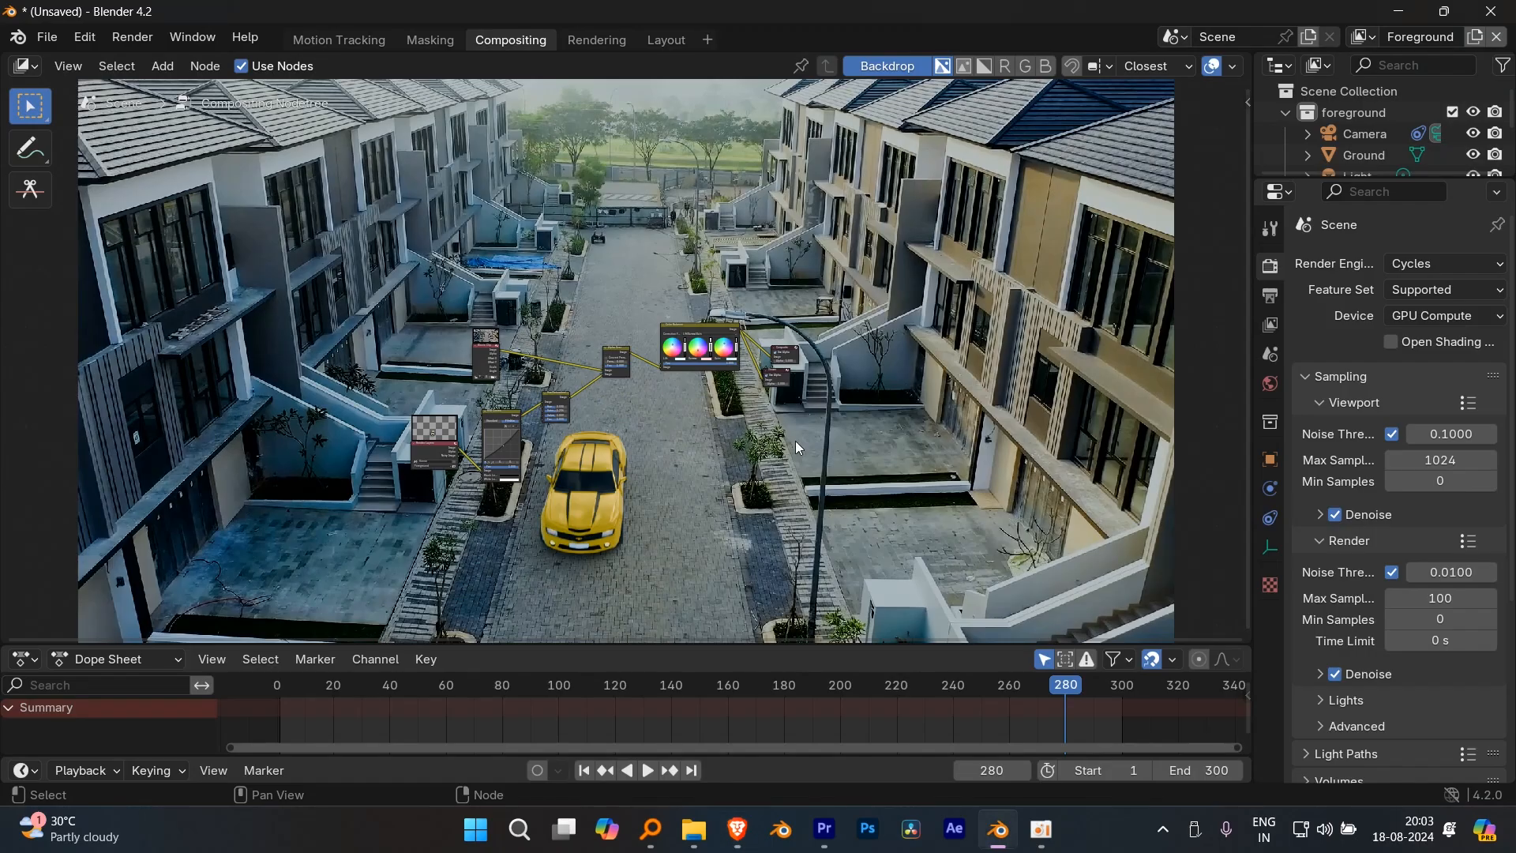
pyautogui.click(665, 41)
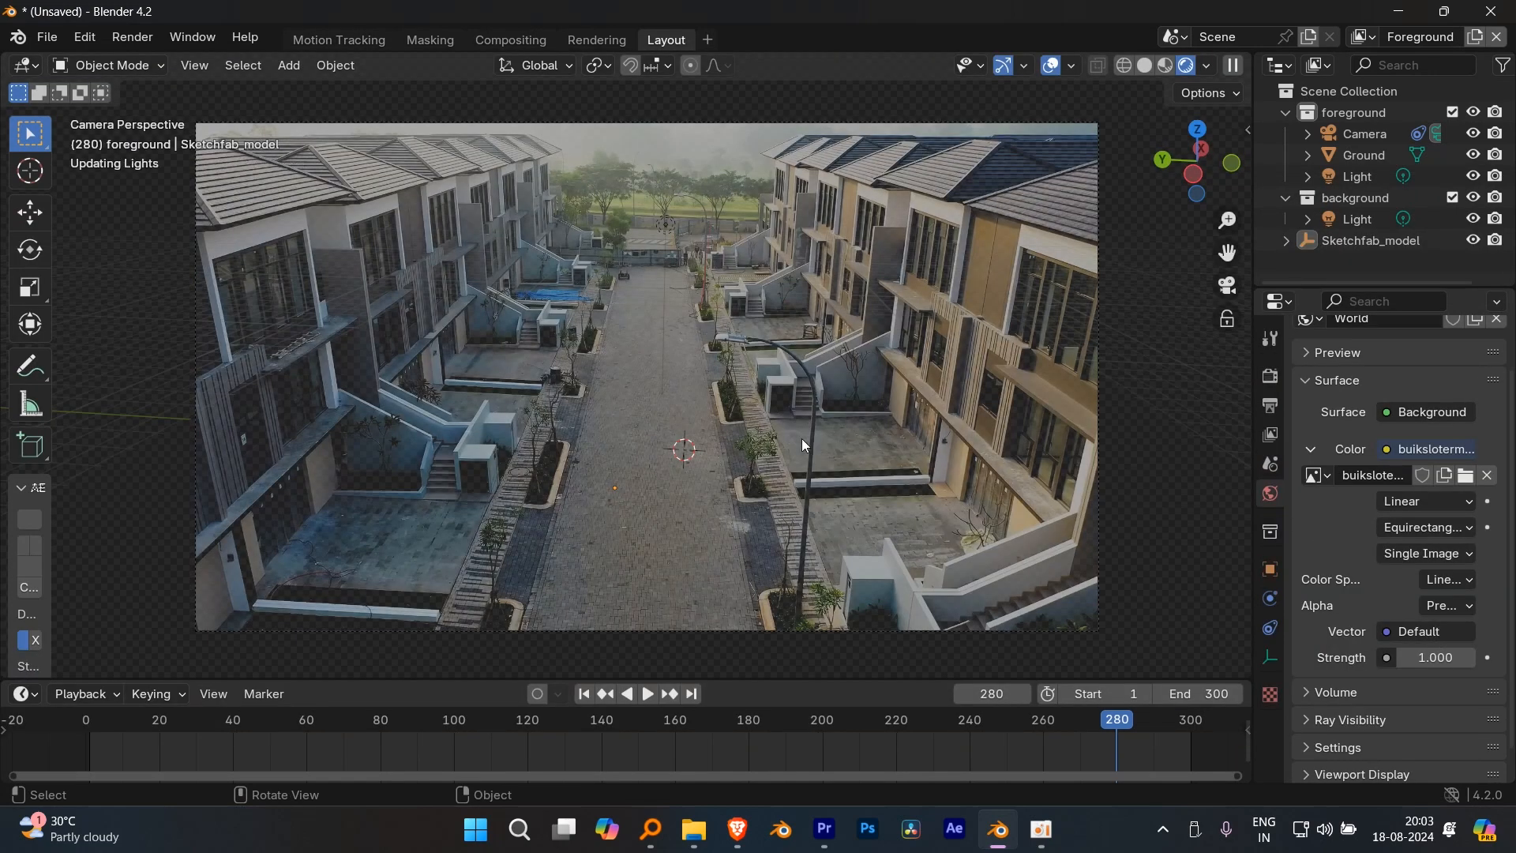
pyautogui.press('KP_0')
pyautogui.scroll(-2, 1134, 189)
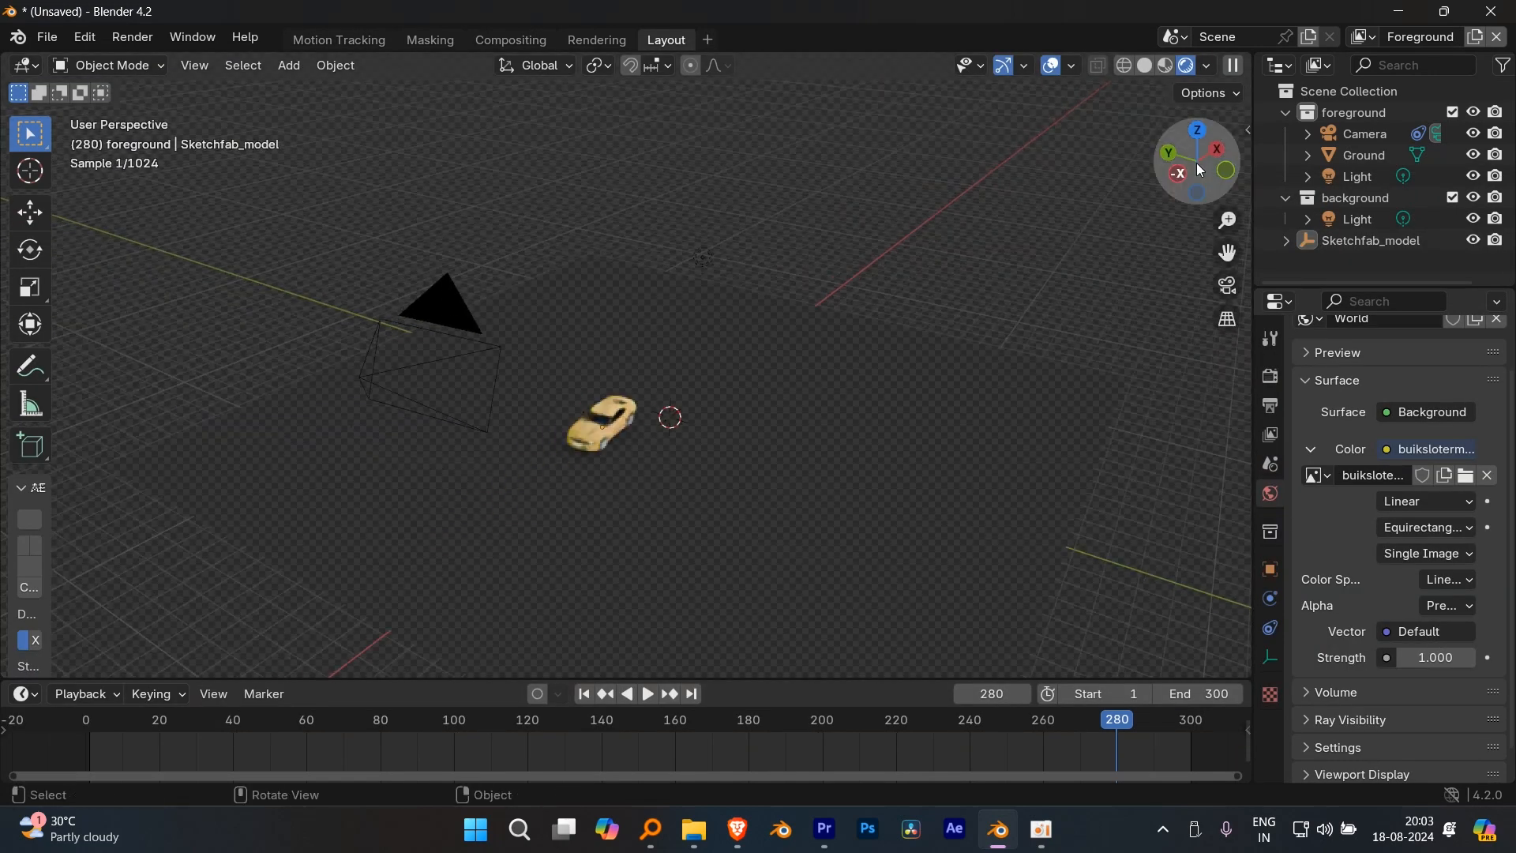
pyautogui.click(1147, 66)
# - Import the character file Walking.fbx from the MIXAMO models folder
pyautogui.click(45, 40)
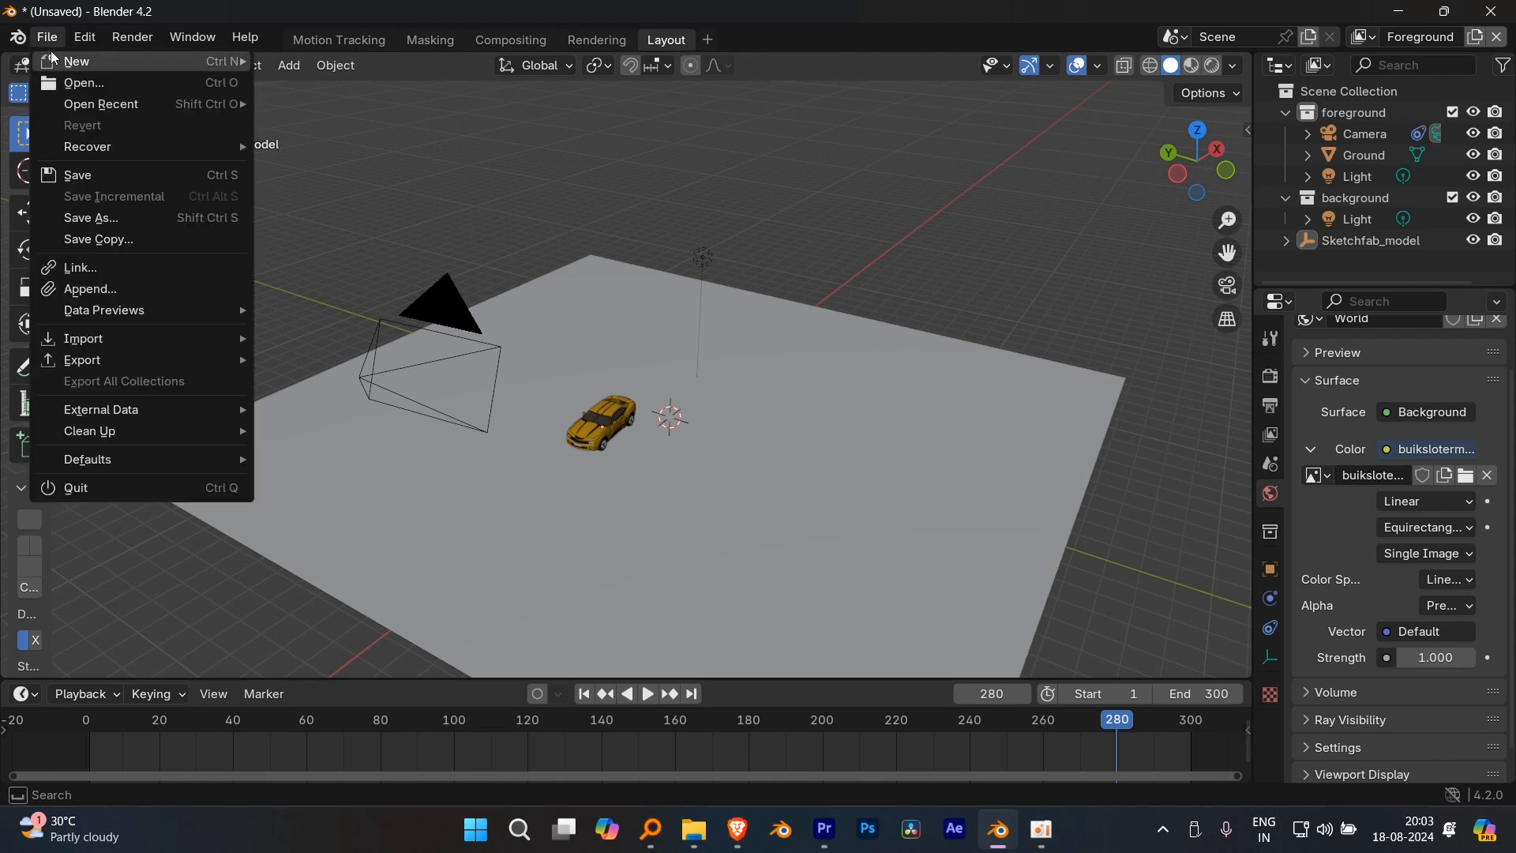
pyautogui.moveTo(126, 338)
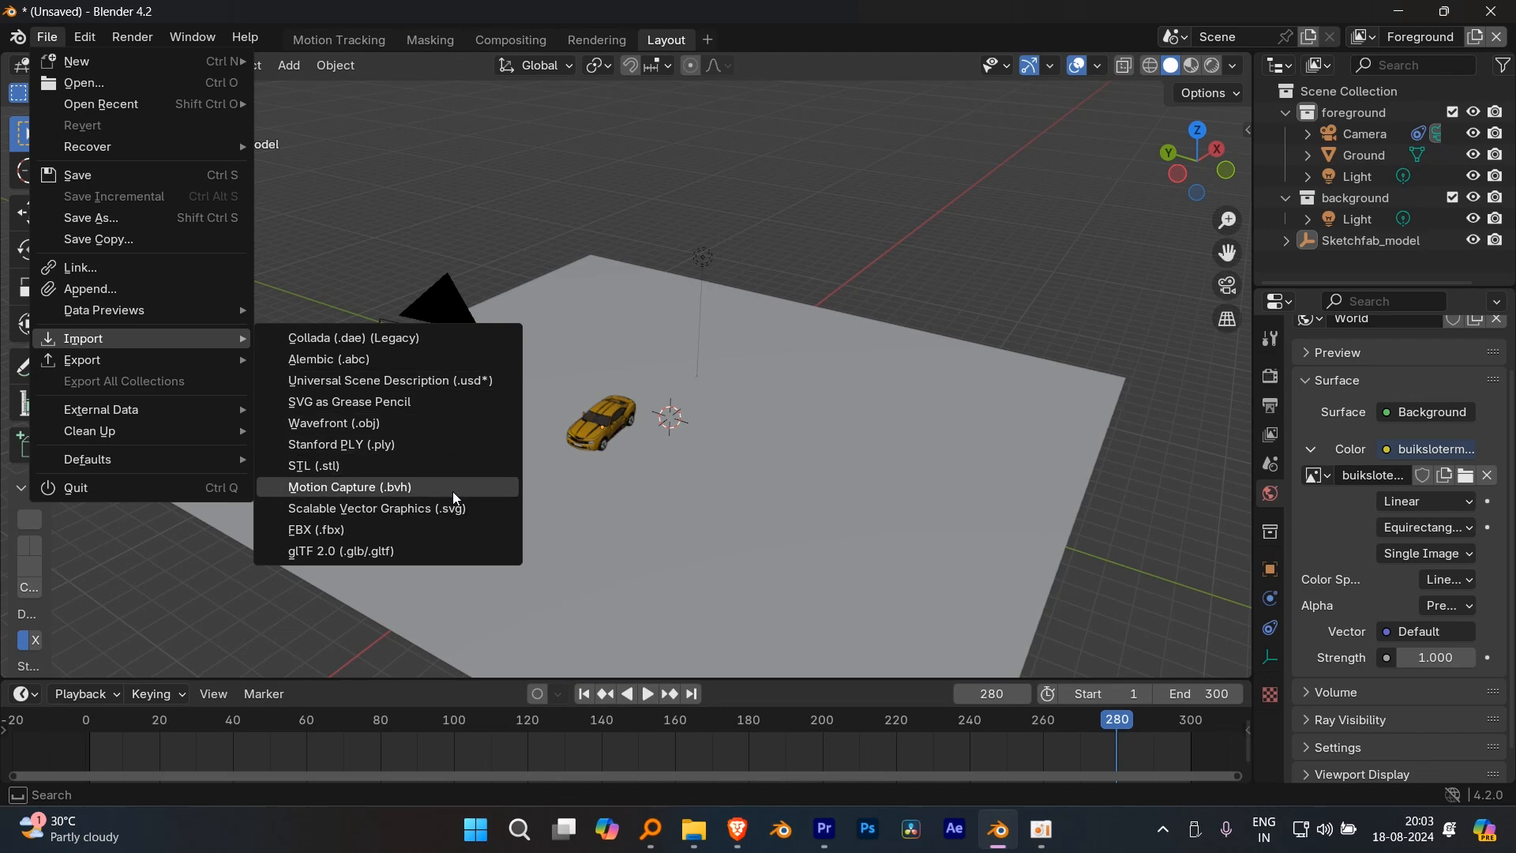
pyautogui.click(440, 525)
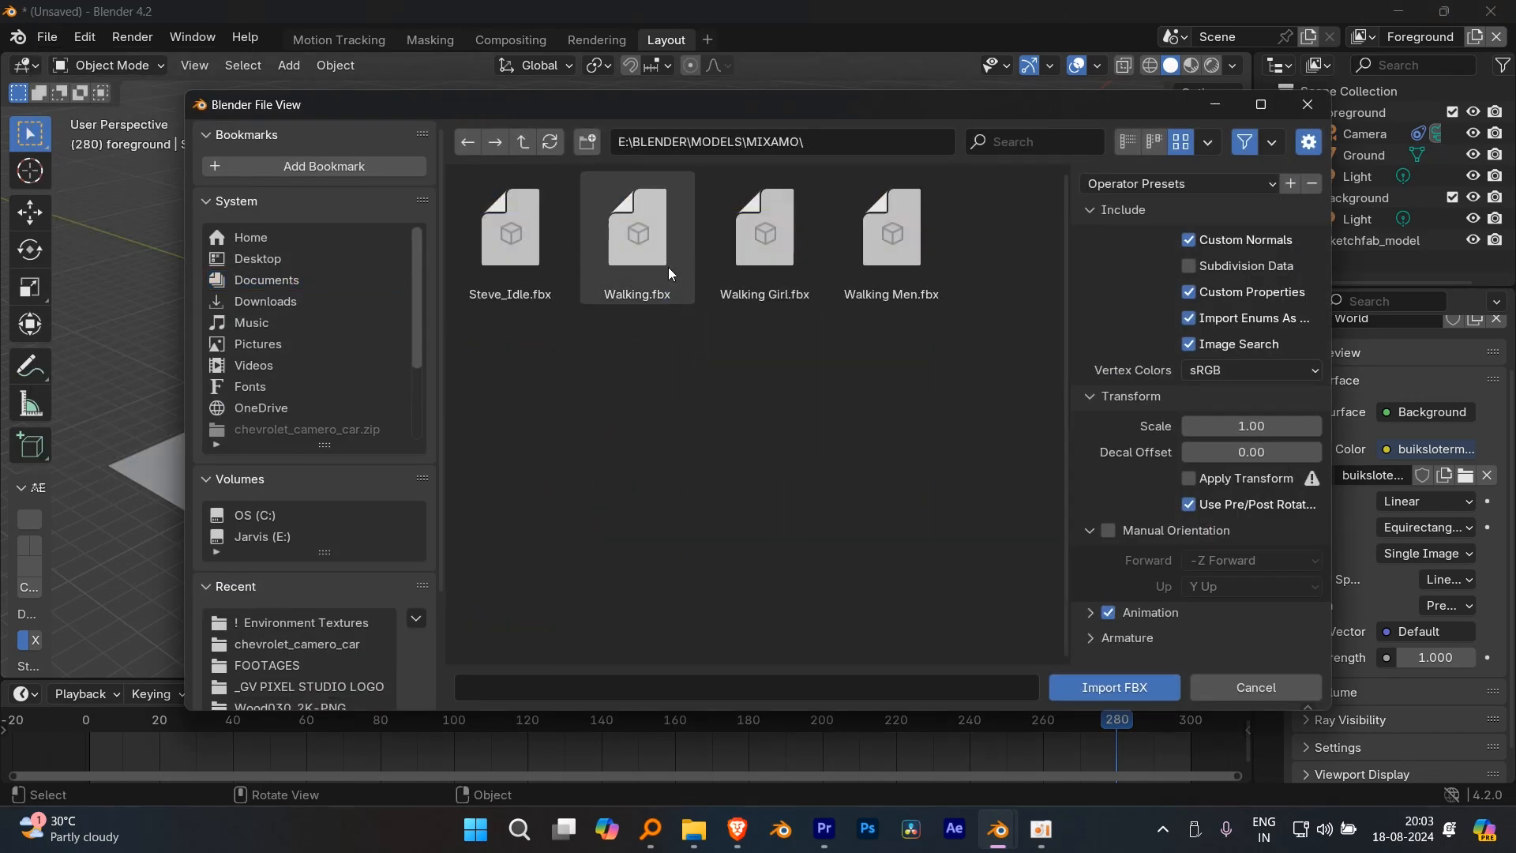
pyautogui.doubleClick(668, 267)
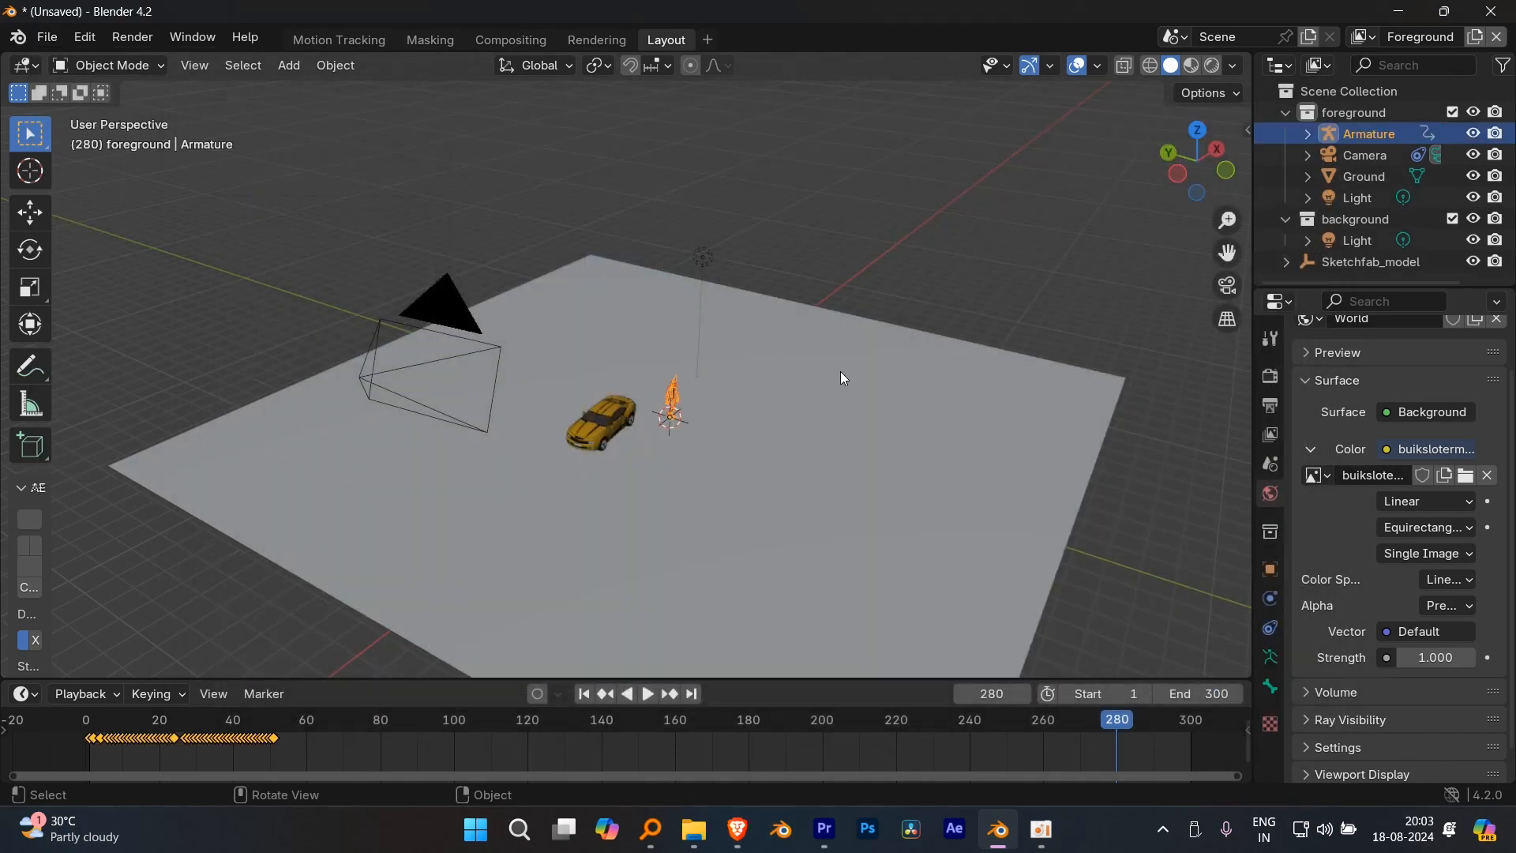
# - Frame the imported character up close and play its walking animation
pyautogui.scroll(3, 822, 390)
pyautogui.press('KP_Decimal')
pyautogui.moveTo(821, 391); pyautogui.dragTo(696, 396, button='middle')
pyautogui.press('space')
pyautogui.scroll(-3, 723, 401)
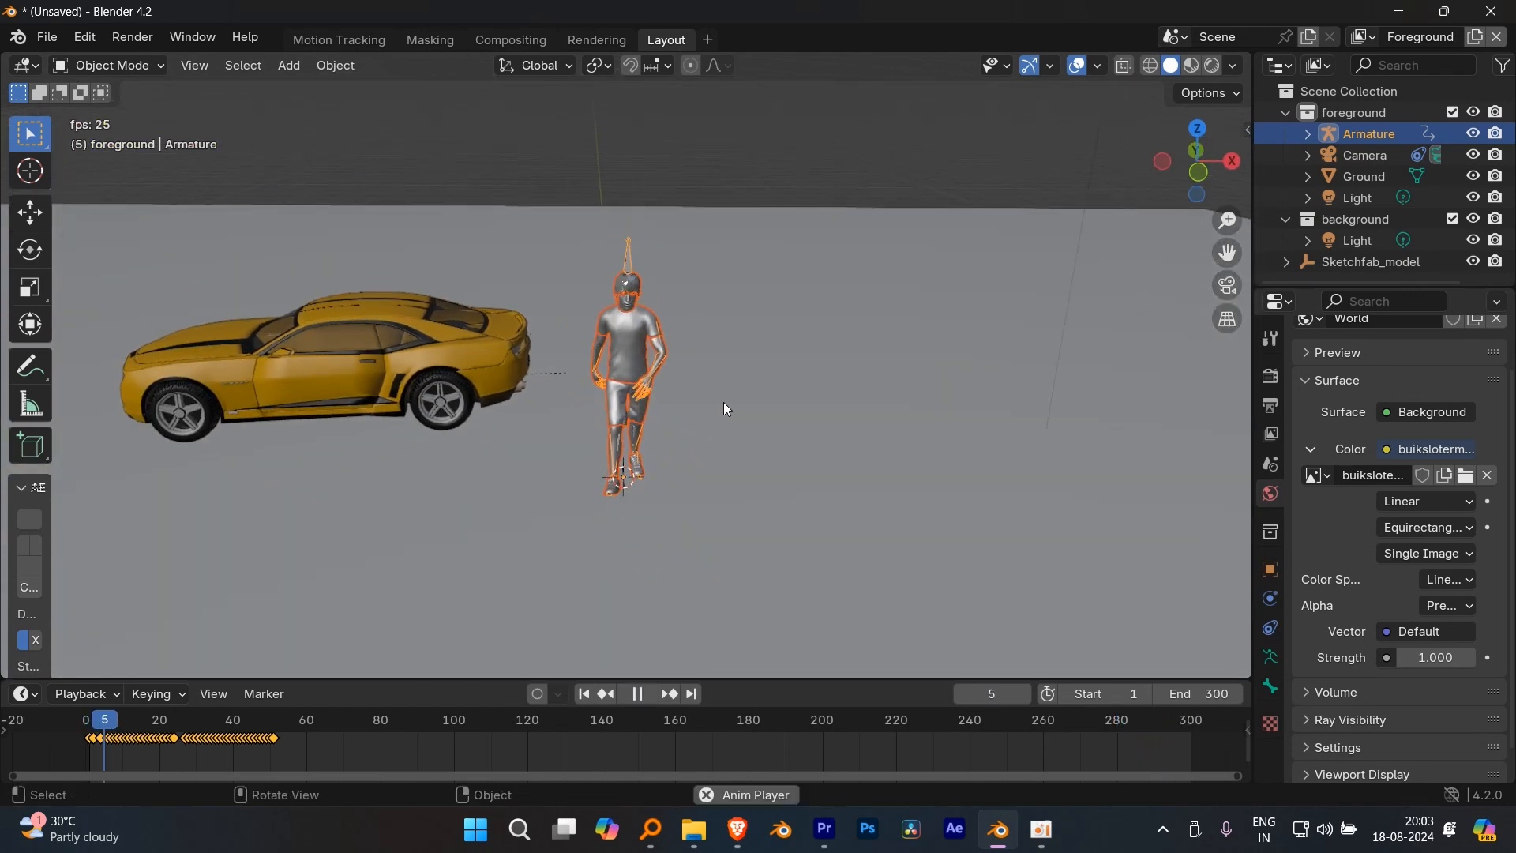
pyautogui.scroll(3, 679, 429)
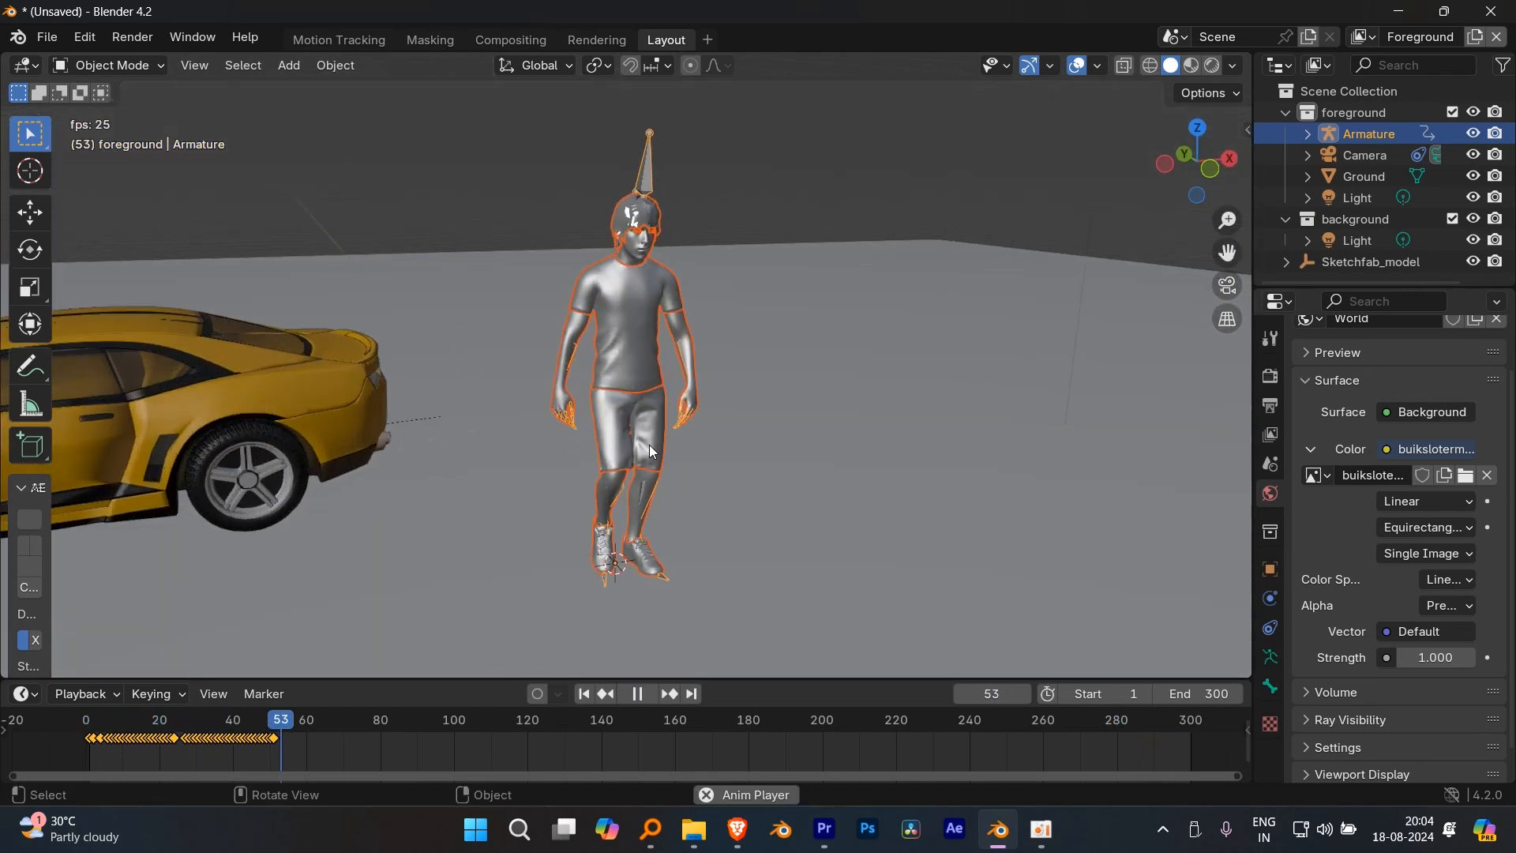
pyautogui.press('space')
# - Duplicate the walk keyframes and place the copy directly after the original cycle, reaching about frame 102
pyautogui.scroll(4, 378, 780)
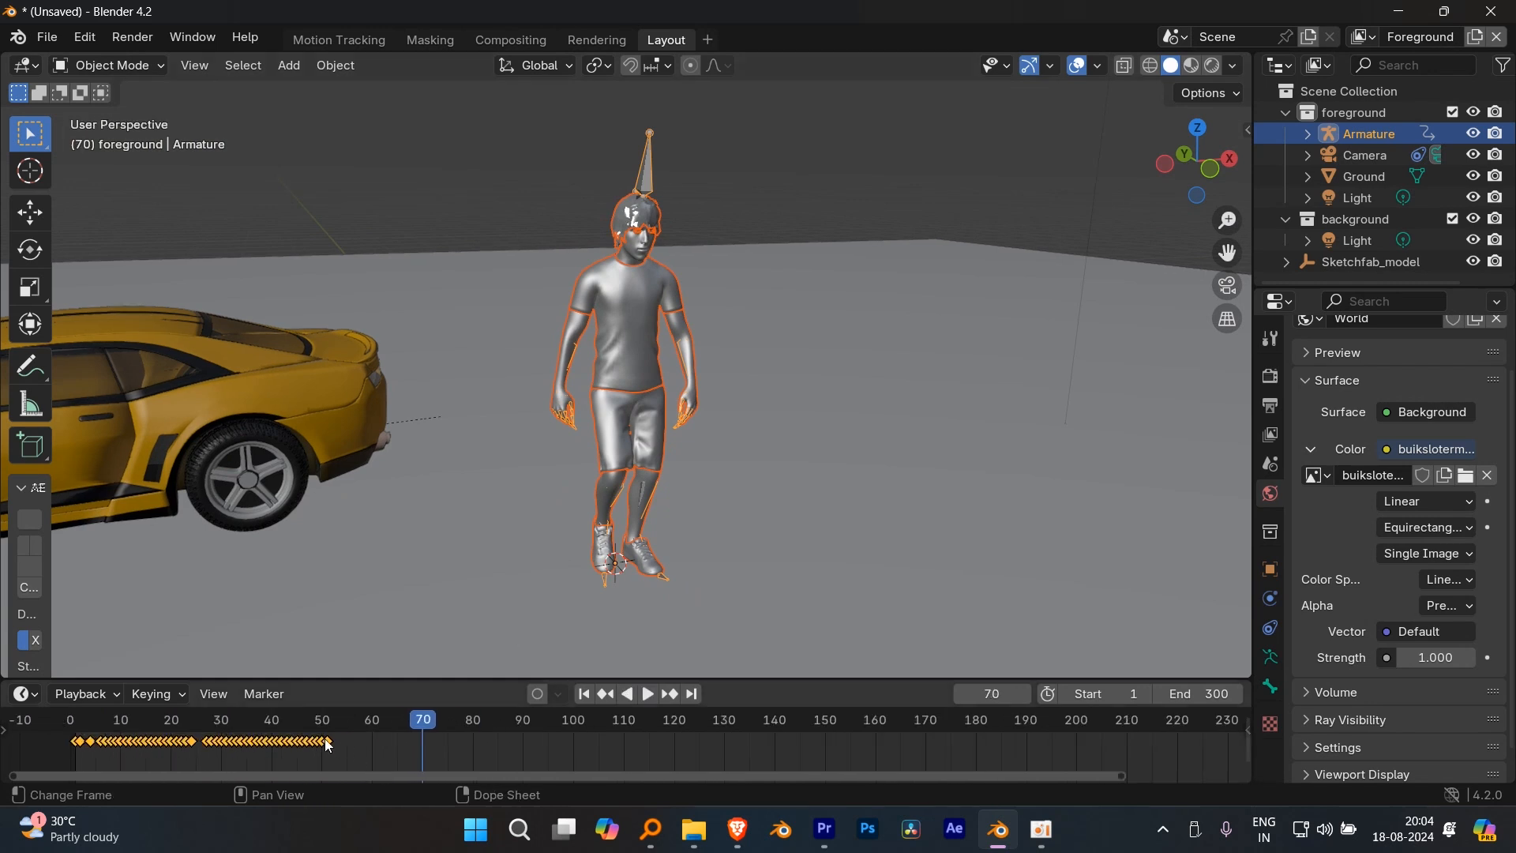
pyautogui.moveTo(378, 779); pyautogui.dragTo(385, 724, button='middle')
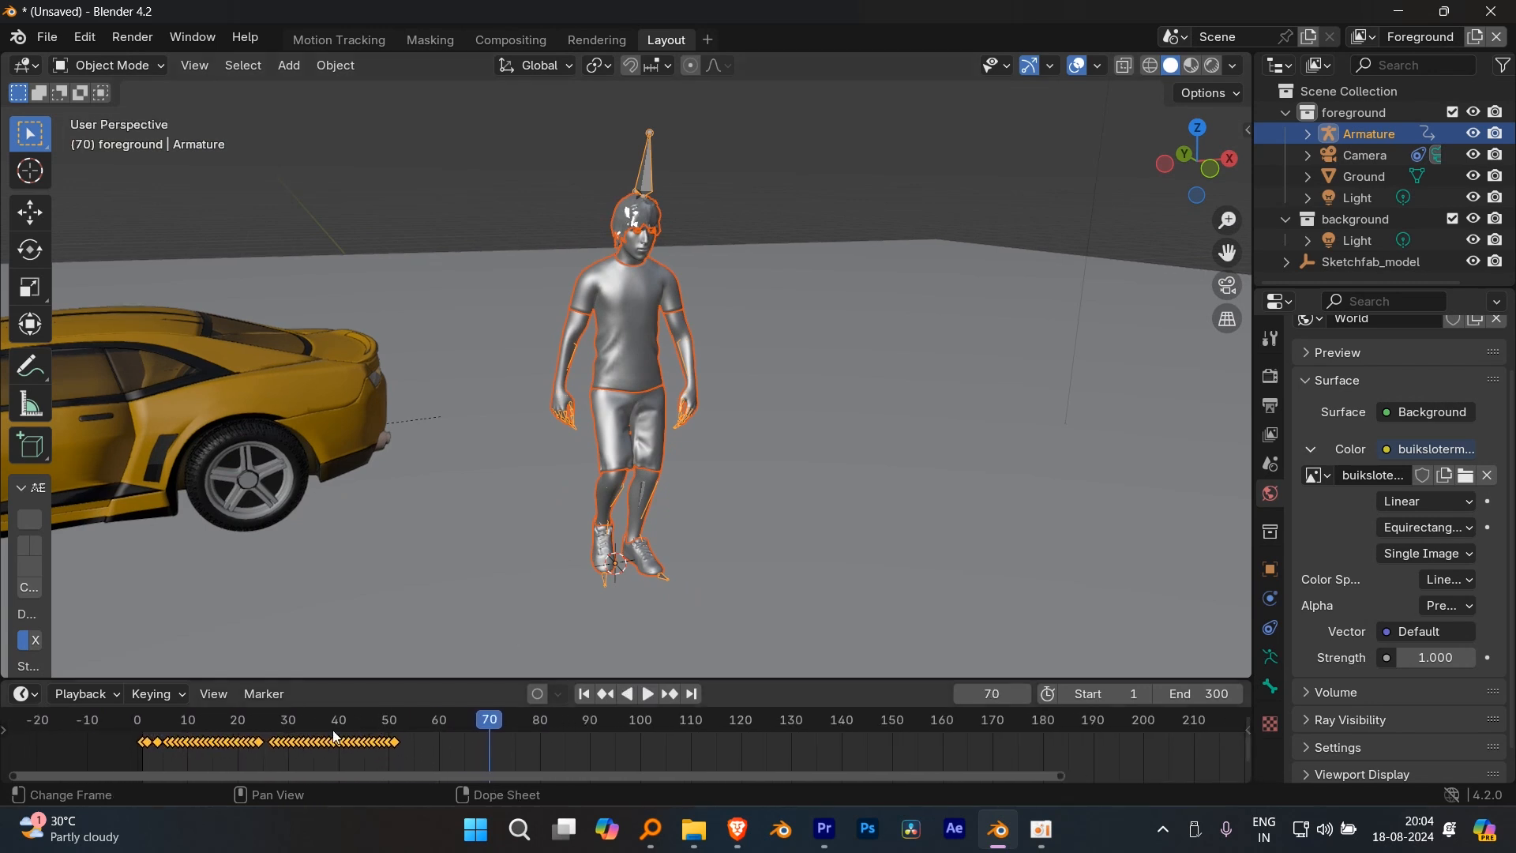
pyautogui.press('g')
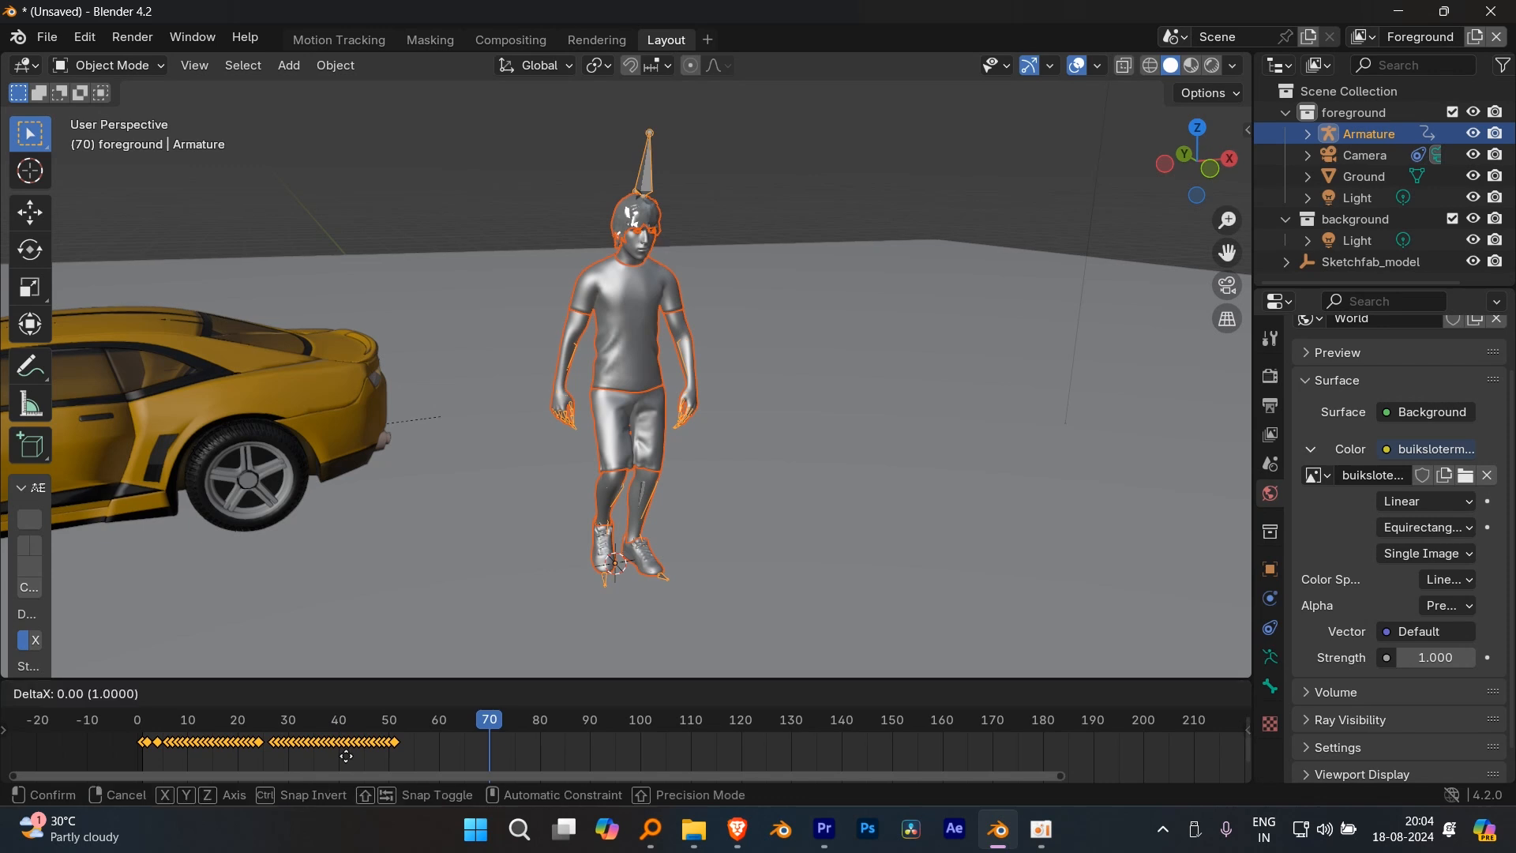
pyautogui.click(604, 730)
# - Play the animation from the start and again across the join to examine the transition between the two walk cycles
pyautogui.hotkey('shift', 'Left')
pyautogui.press('space')
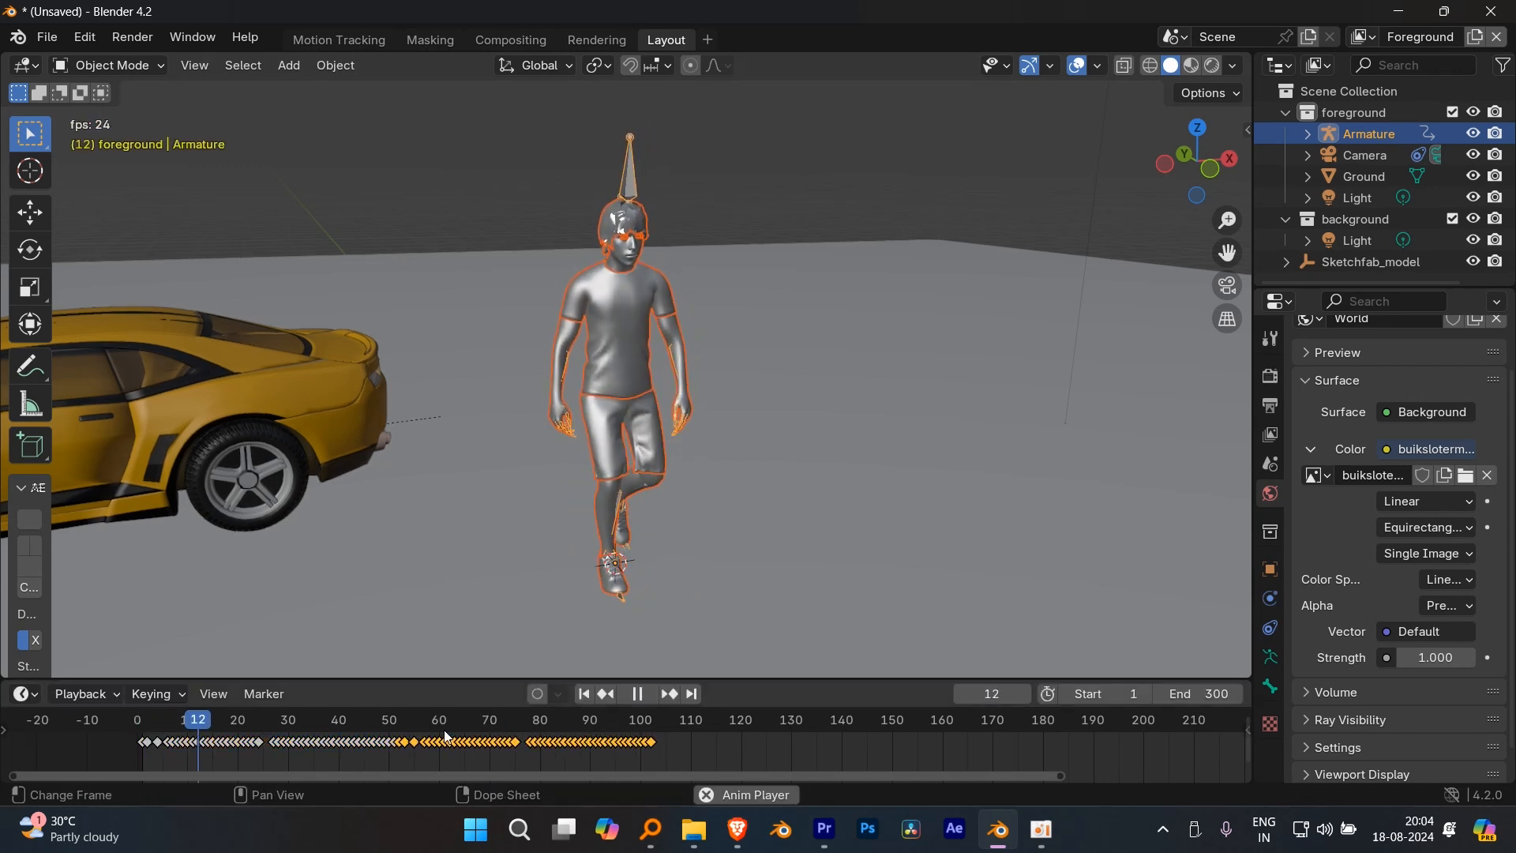
pyautogui.press('space')
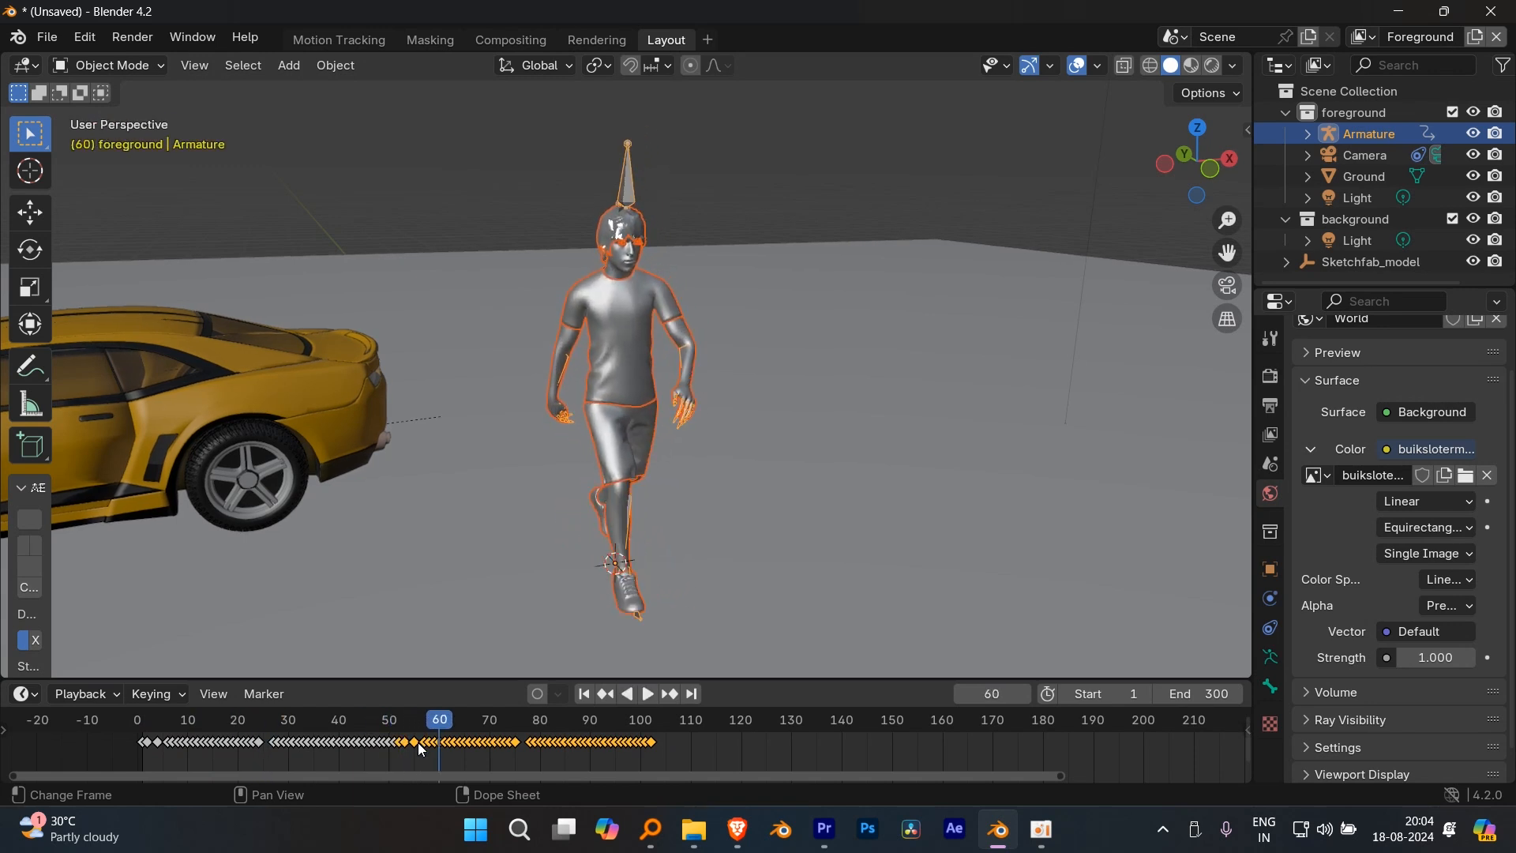
pyautogui.click(282, 723)
pyautogui.press('space')
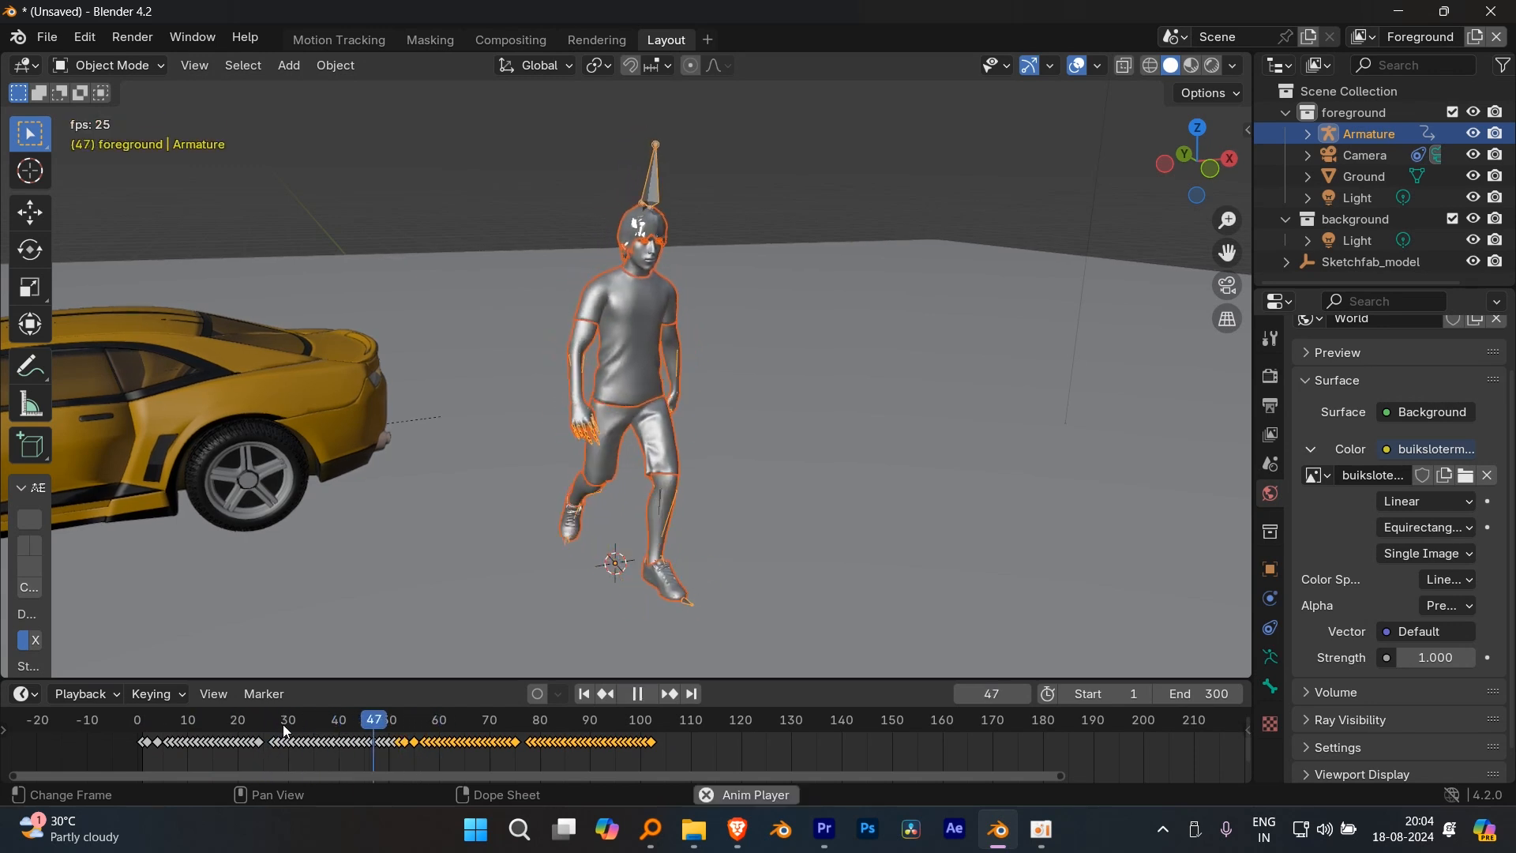
pyautogui.press('space')
# - Duplicate all walk keyframes twice more, each time placing the copy directly after the existing keys, to extend the walk beyond frame 300
pyautogui.press('a')
pyautogui.press('g')
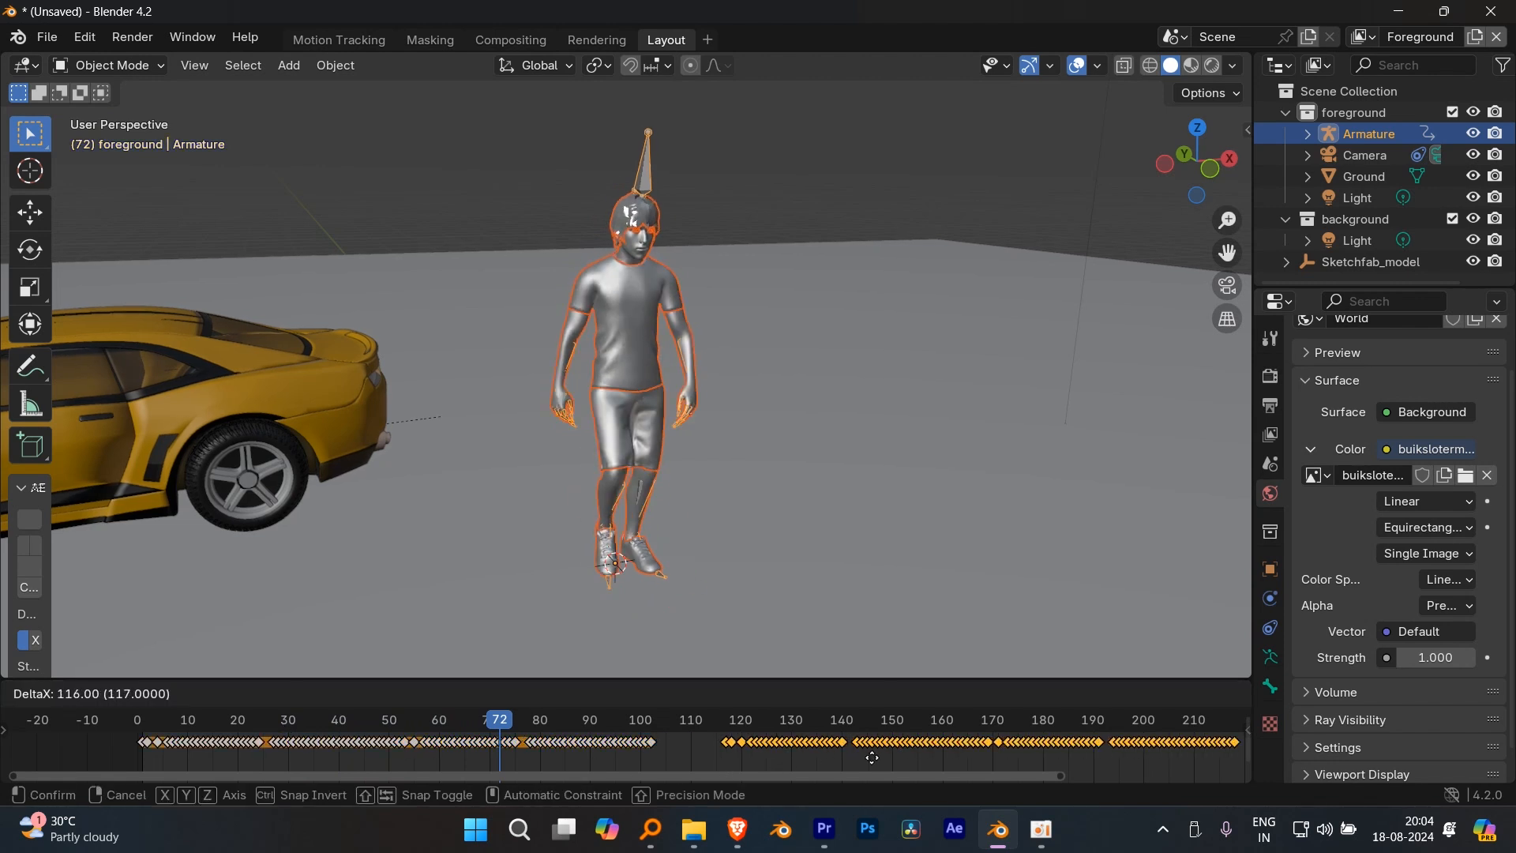
pyautogui.click(804, 755)
pyautogui.scroll(-5, 804, 754)
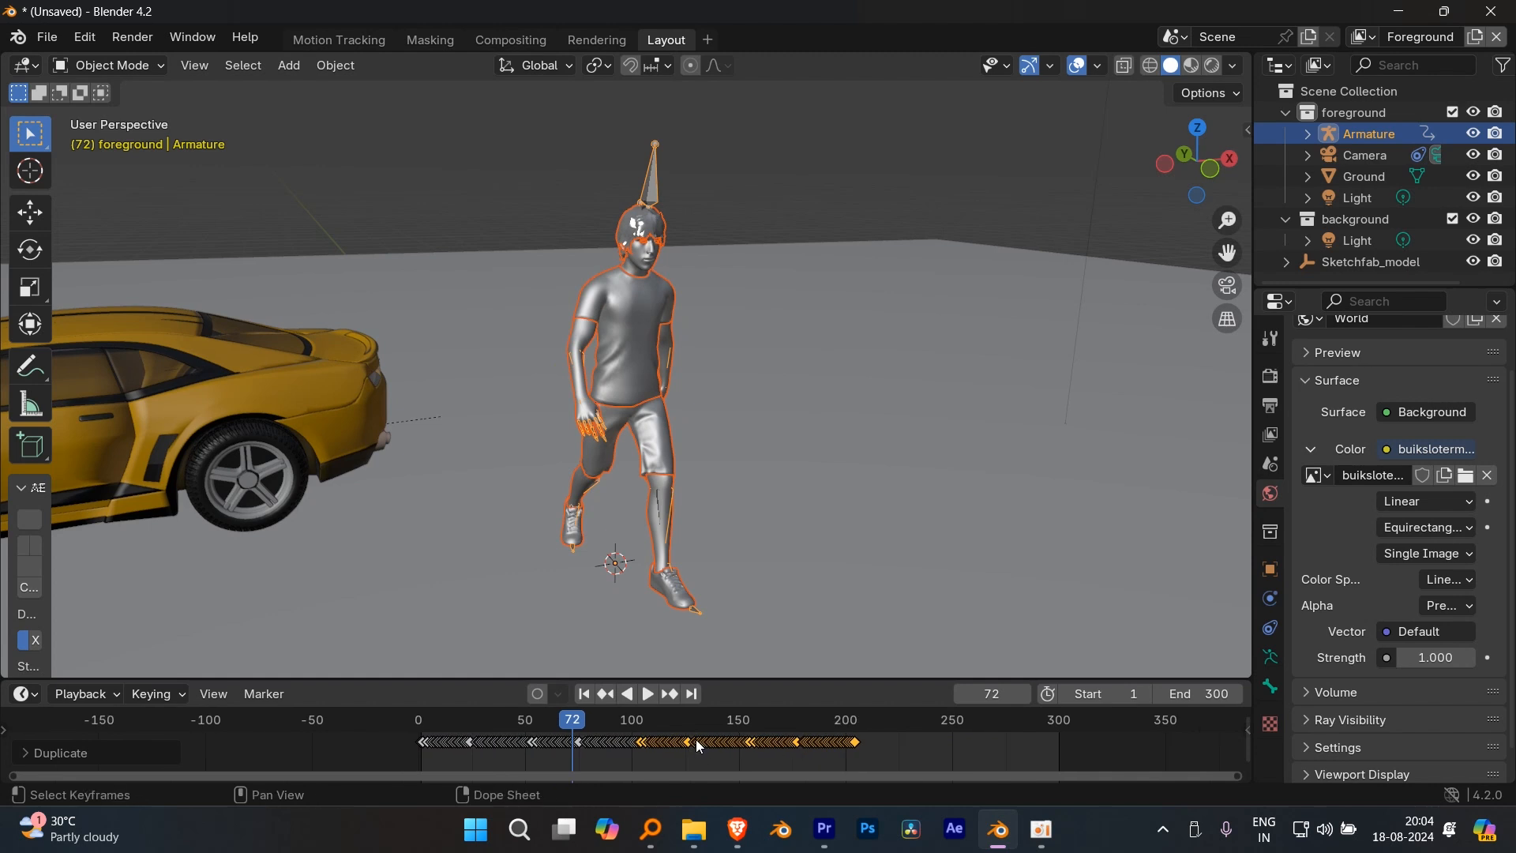
pyautogui.press('a')
pyautogui.hotkey('shift', 'd')
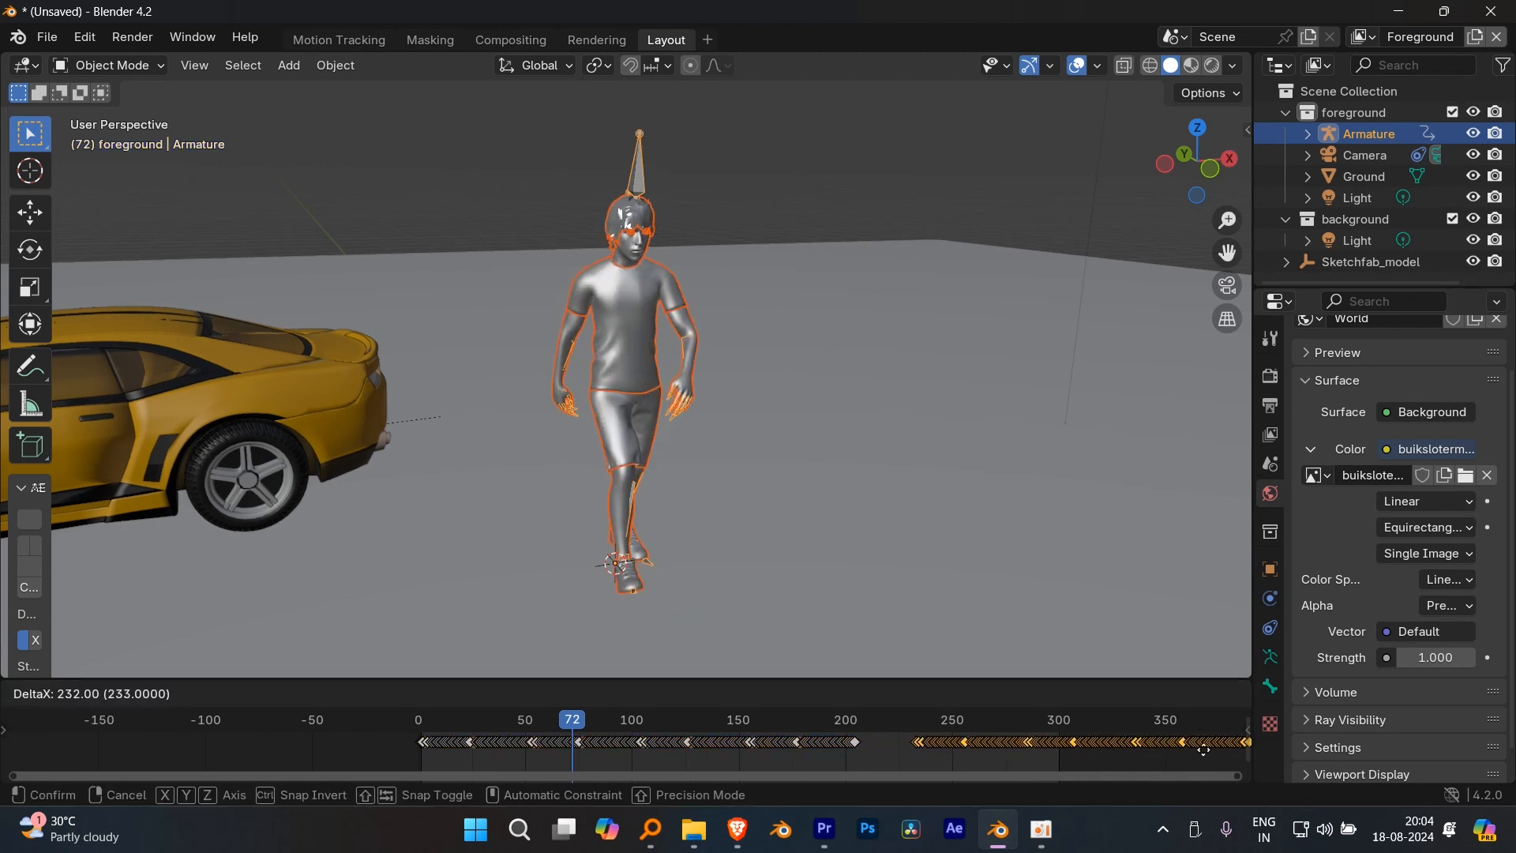
pyautogui.click(1135, 747)
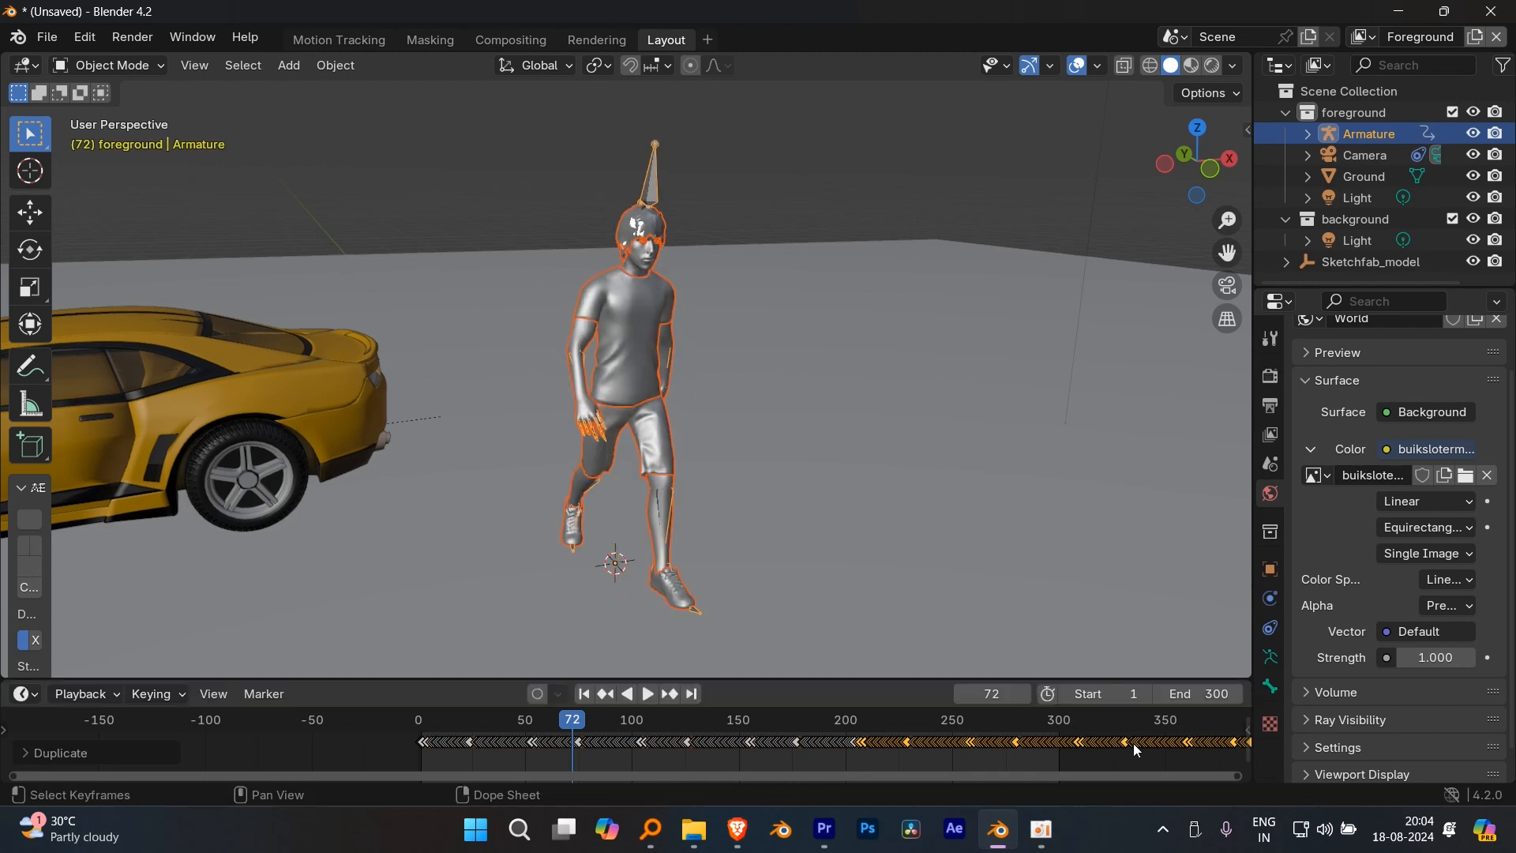
# - Play the walk from about frame 195 to examine the join between the duplicated keyframes, and return to frame 1
pyautogui.click(831, 718)
pyautogui.press('space')
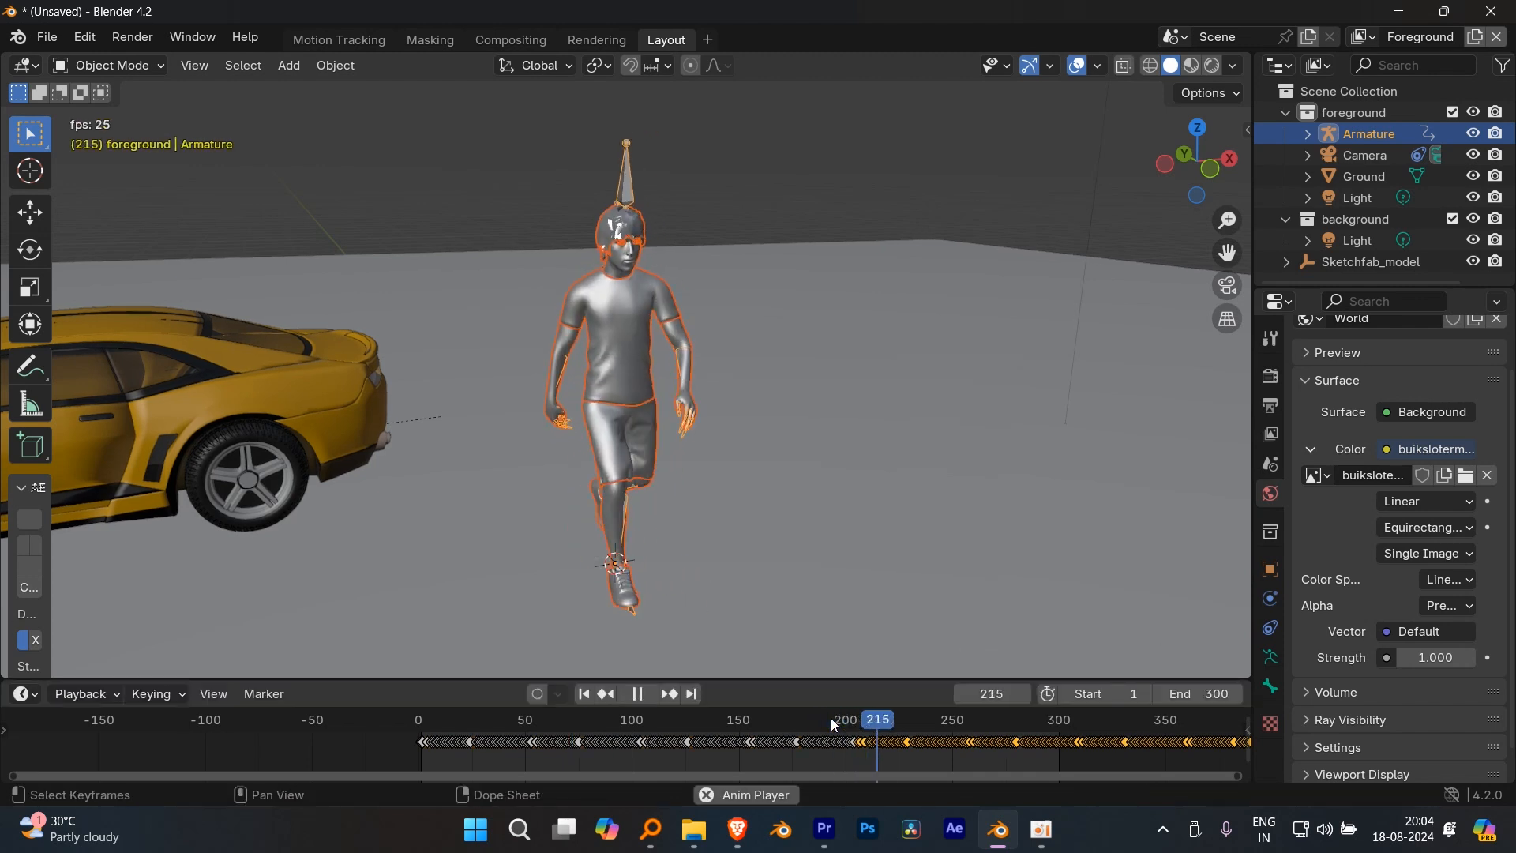
pyautogui.scroll(13, 833, 725)
pyautogui.moveTo(1176, 743); pyautogui.dragTo(910, 755, button='middle')
pyautogui.scroll(4, 979, 752)
pyautogui.scroll(-20, 1126, 727)
pyautogui.hotkey('shift', 'Left')
# - Show the scene through the camera in rendered shading and rename the imported armature as Boy 1
pyautogui.press('`')
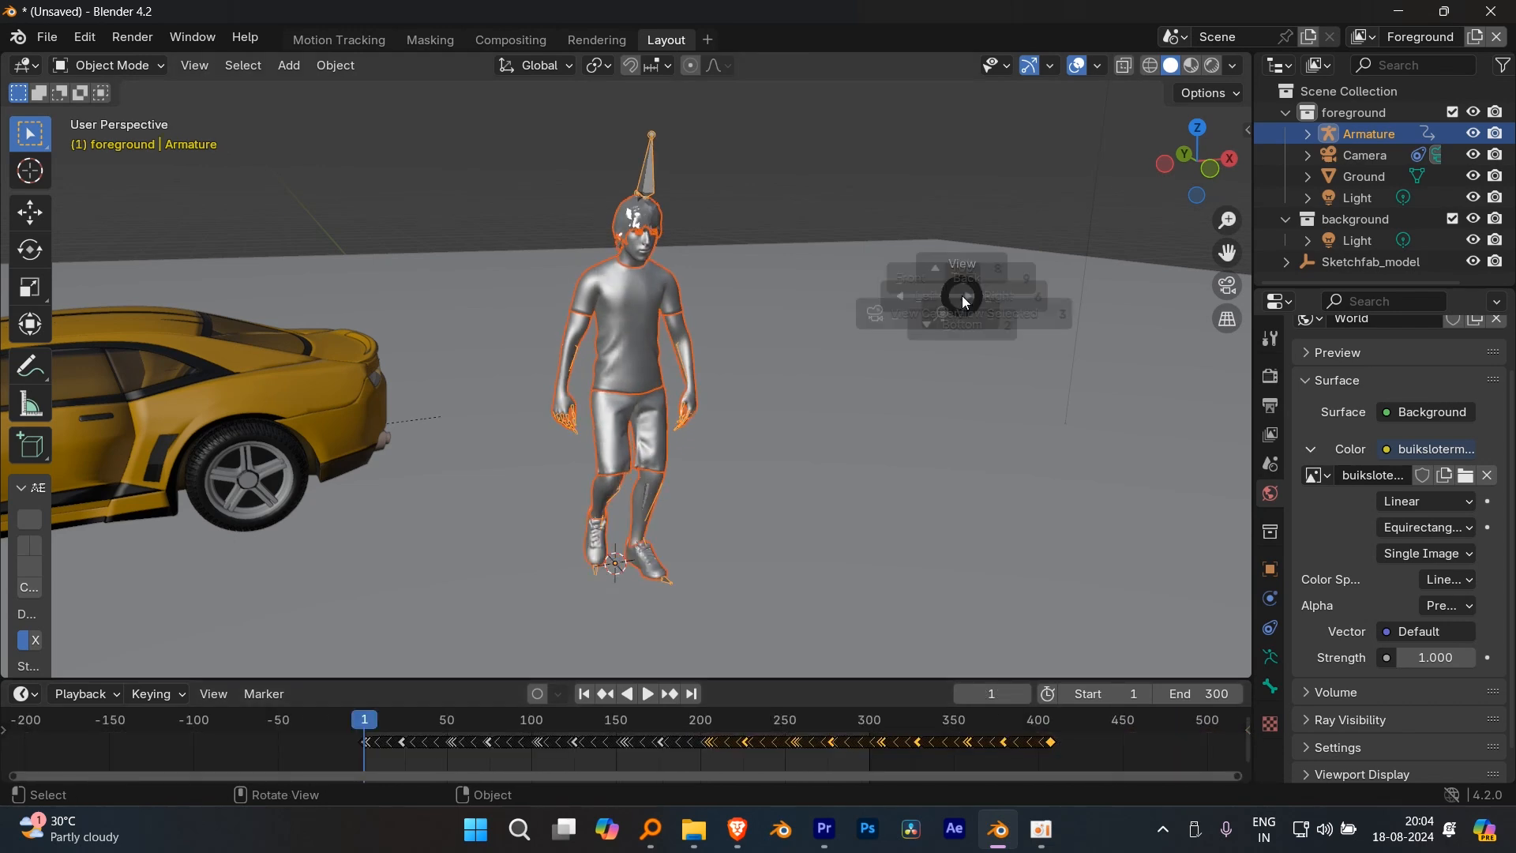
pyautogui.click(883, 352)
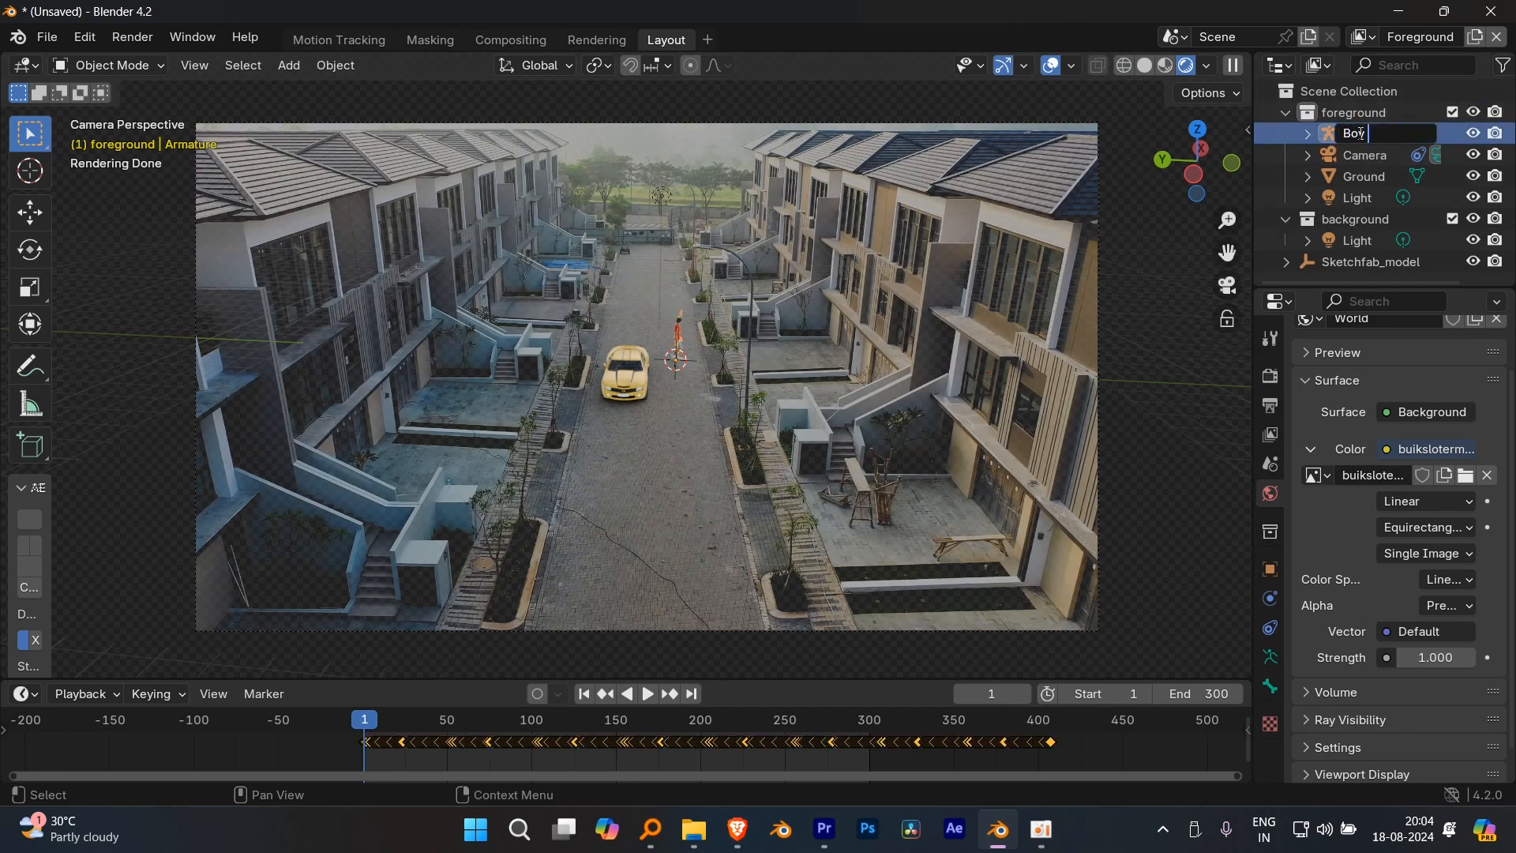
pyautogui.click(1358, 263)
pyautogui.scroll(2, 1002, 323)
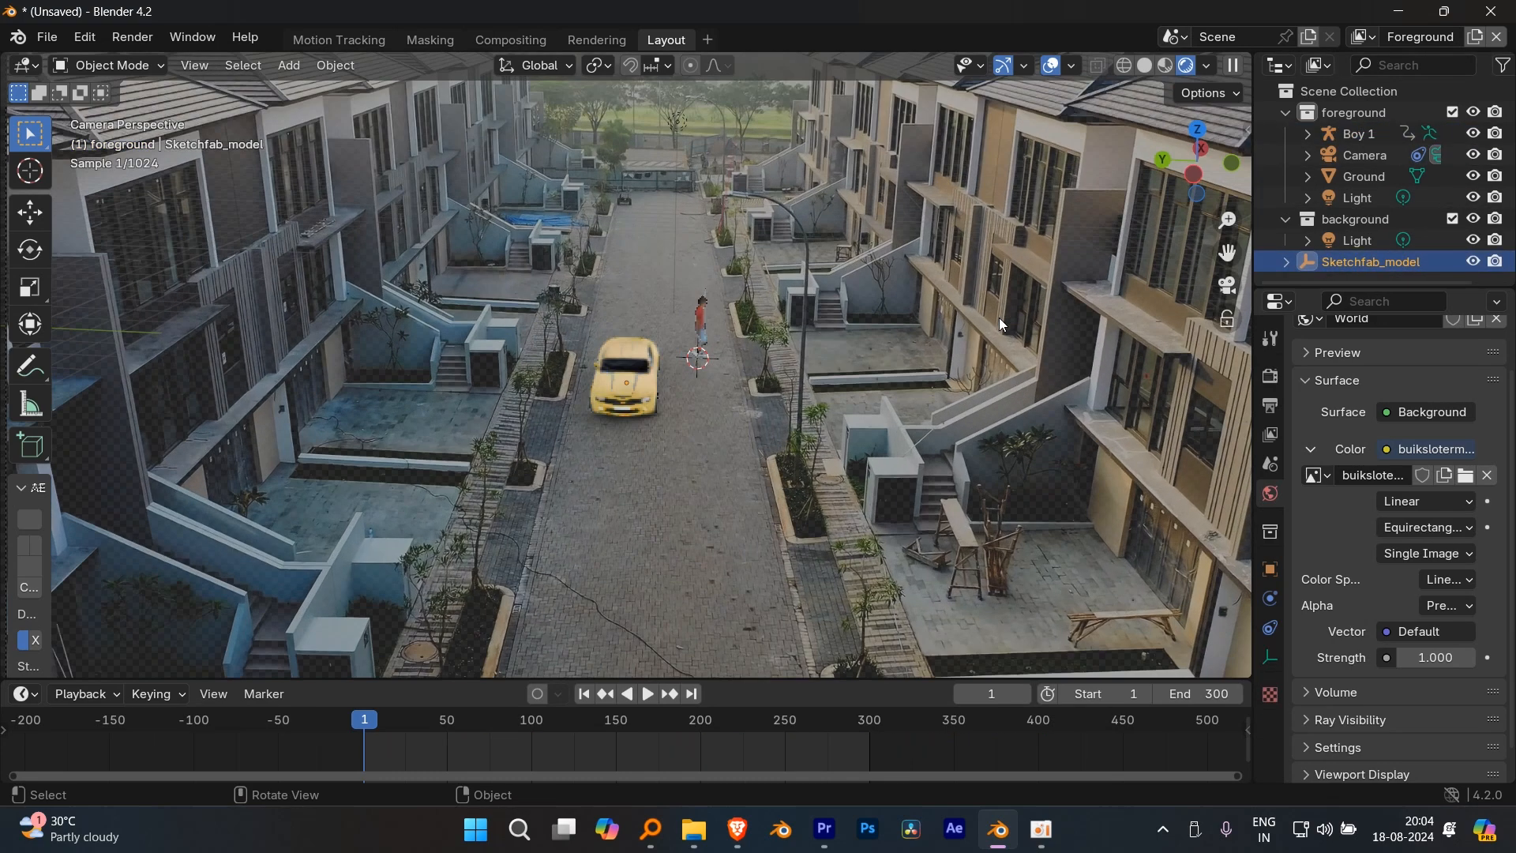
# - Select the Boy 1 armature and hide the viewport overlays to examine the rendered character beside the car
pyautogui.click(1353, 135)
pyautogui.scroll(8, 1018, 324)
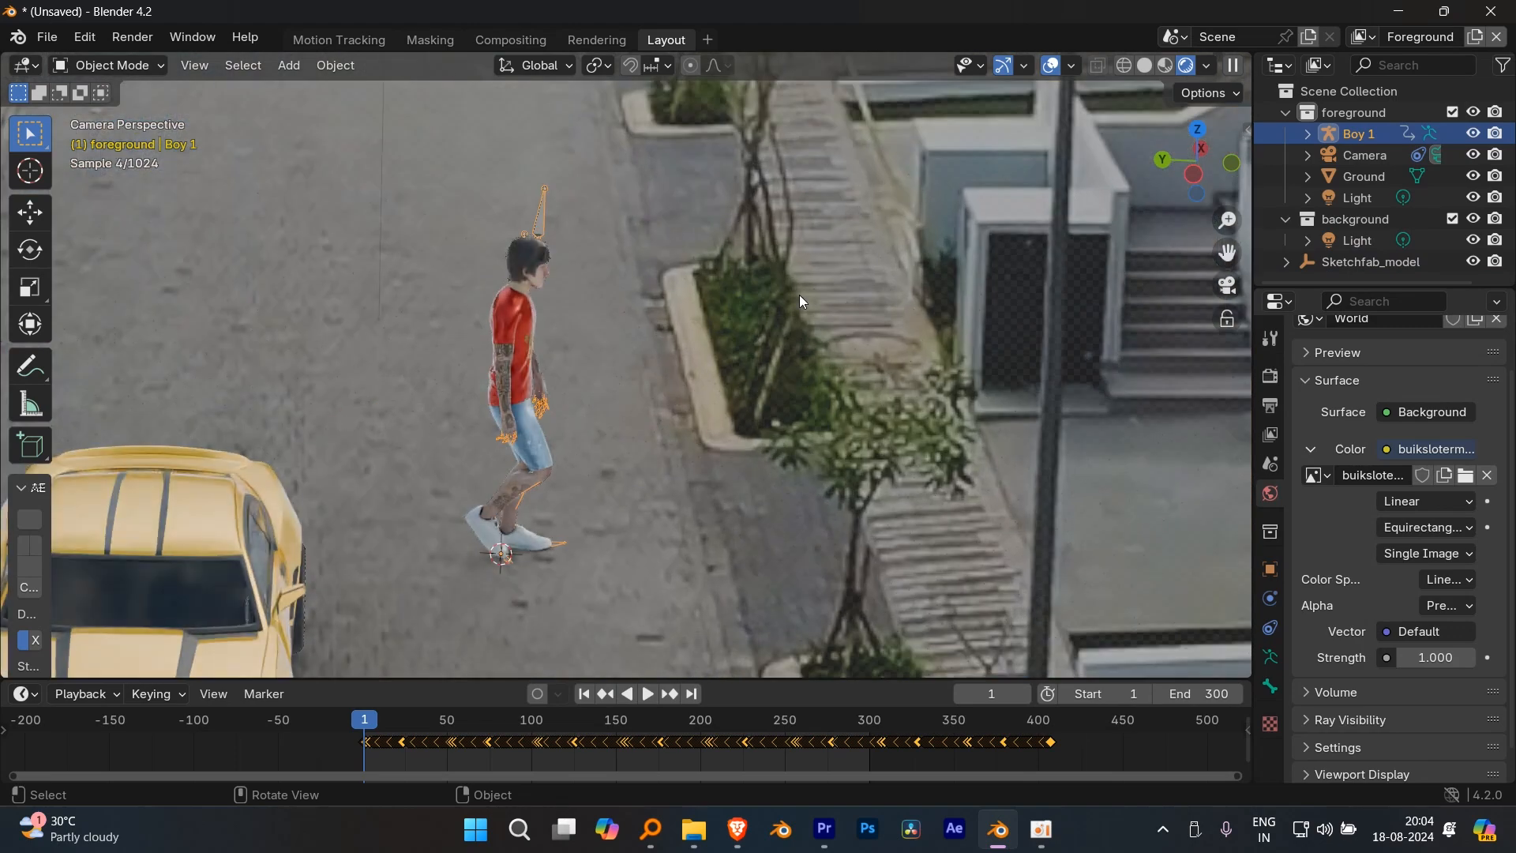
pyautogui.click(1043, 70)
pyautogui.scroll(-3, 900, 247)
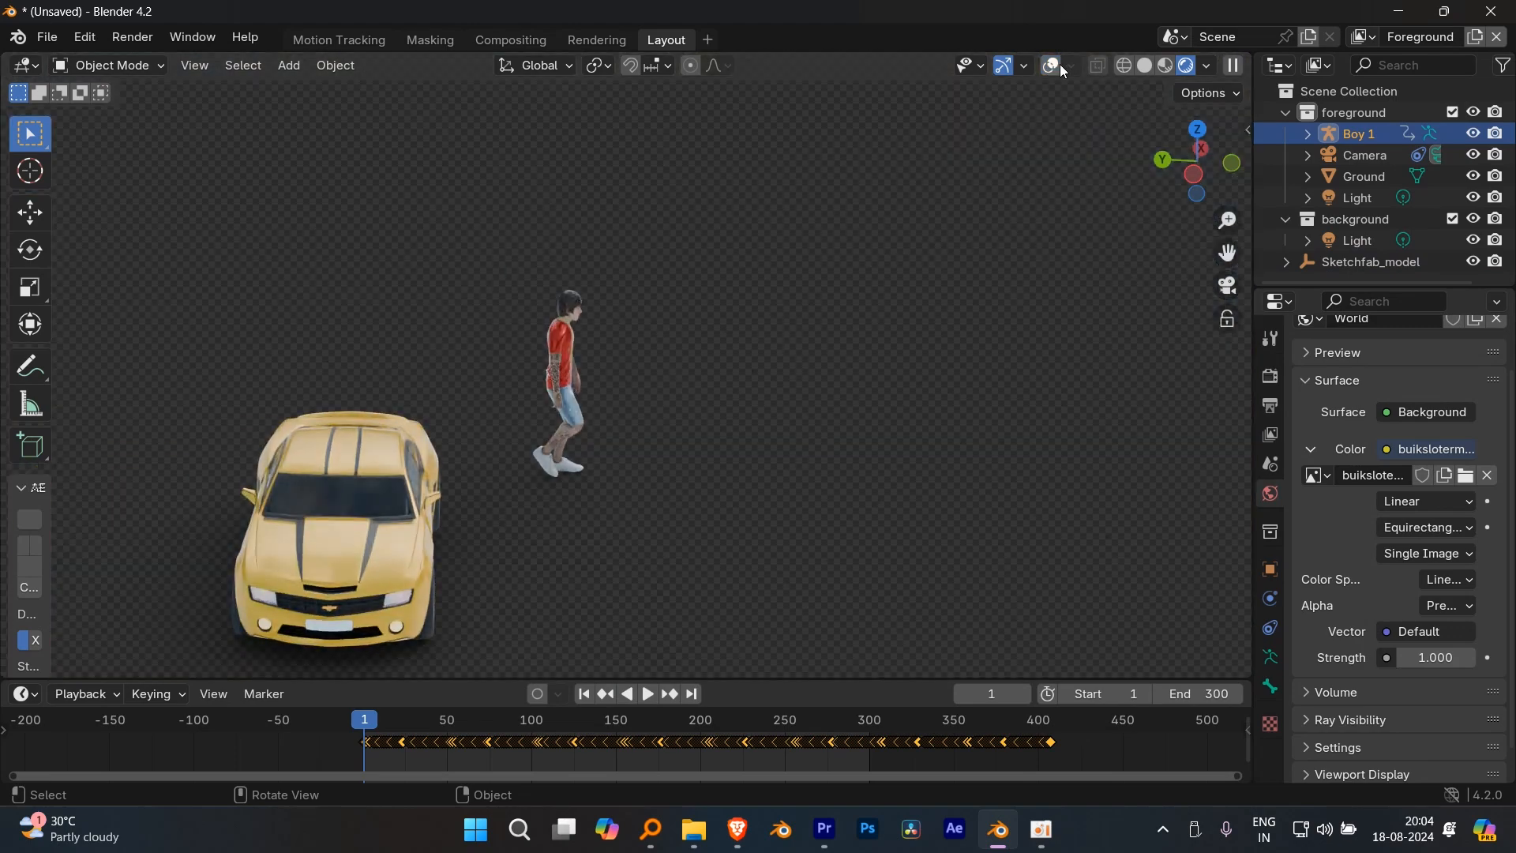
# - Show the viewport overlays again and briefly play the shot from frame 1 through the camera
pyautogui.click(1050, 66)
pyautogui.scroll(-3, 772, 240)
pyautogui.press('space')
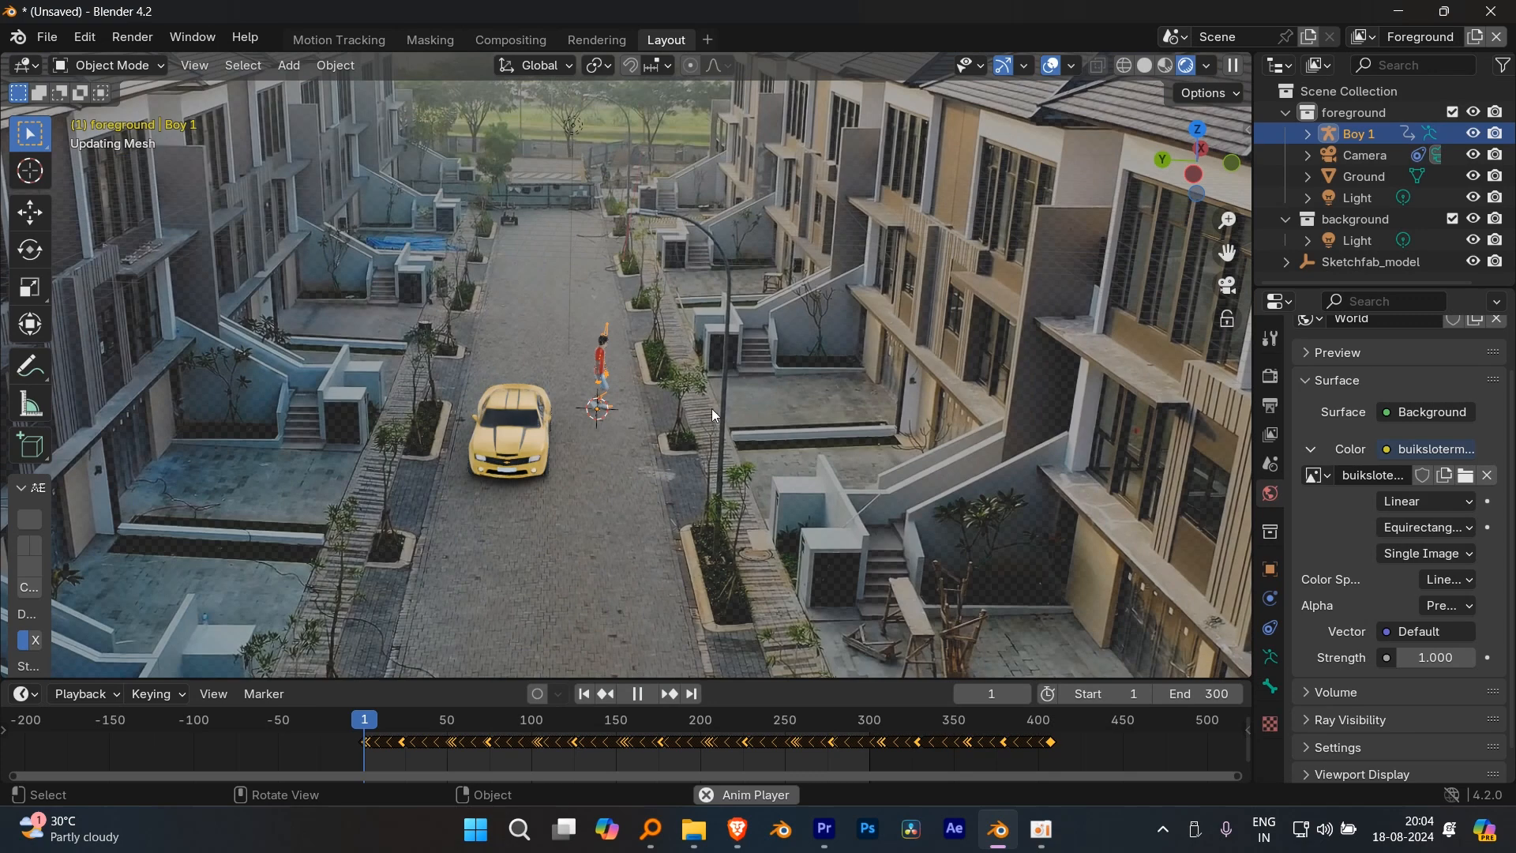
pyautogui.press('space')
pyautogui.scroll(-3, 698, 397)
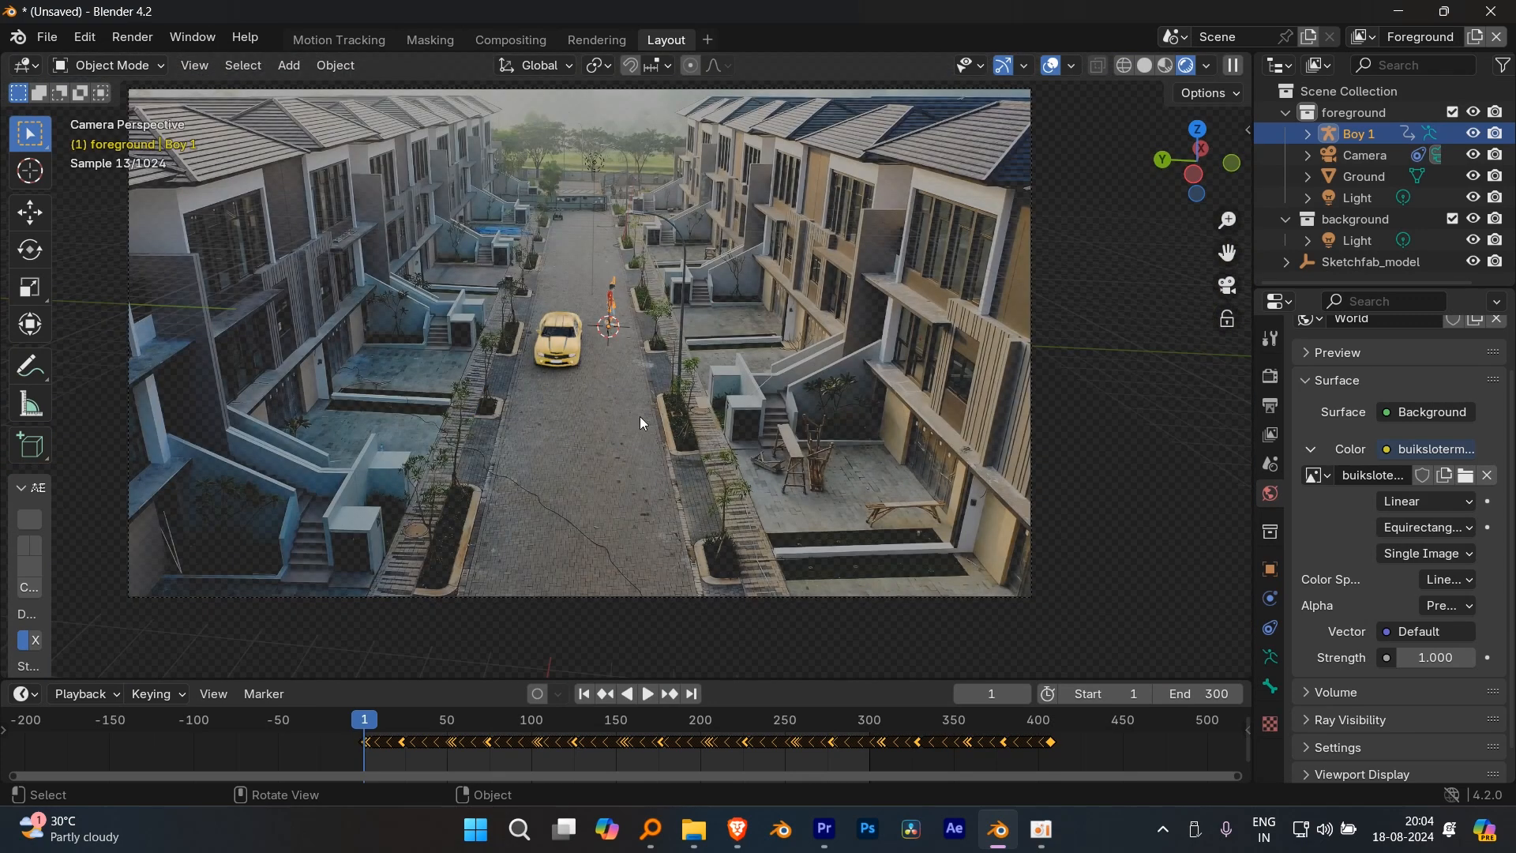
# - Turn on auto keying and rotate Boy 1 about the Z axis at frame 1 so he faces up the street, away from the camera
pyautogui.scroll(6, 639, 417)
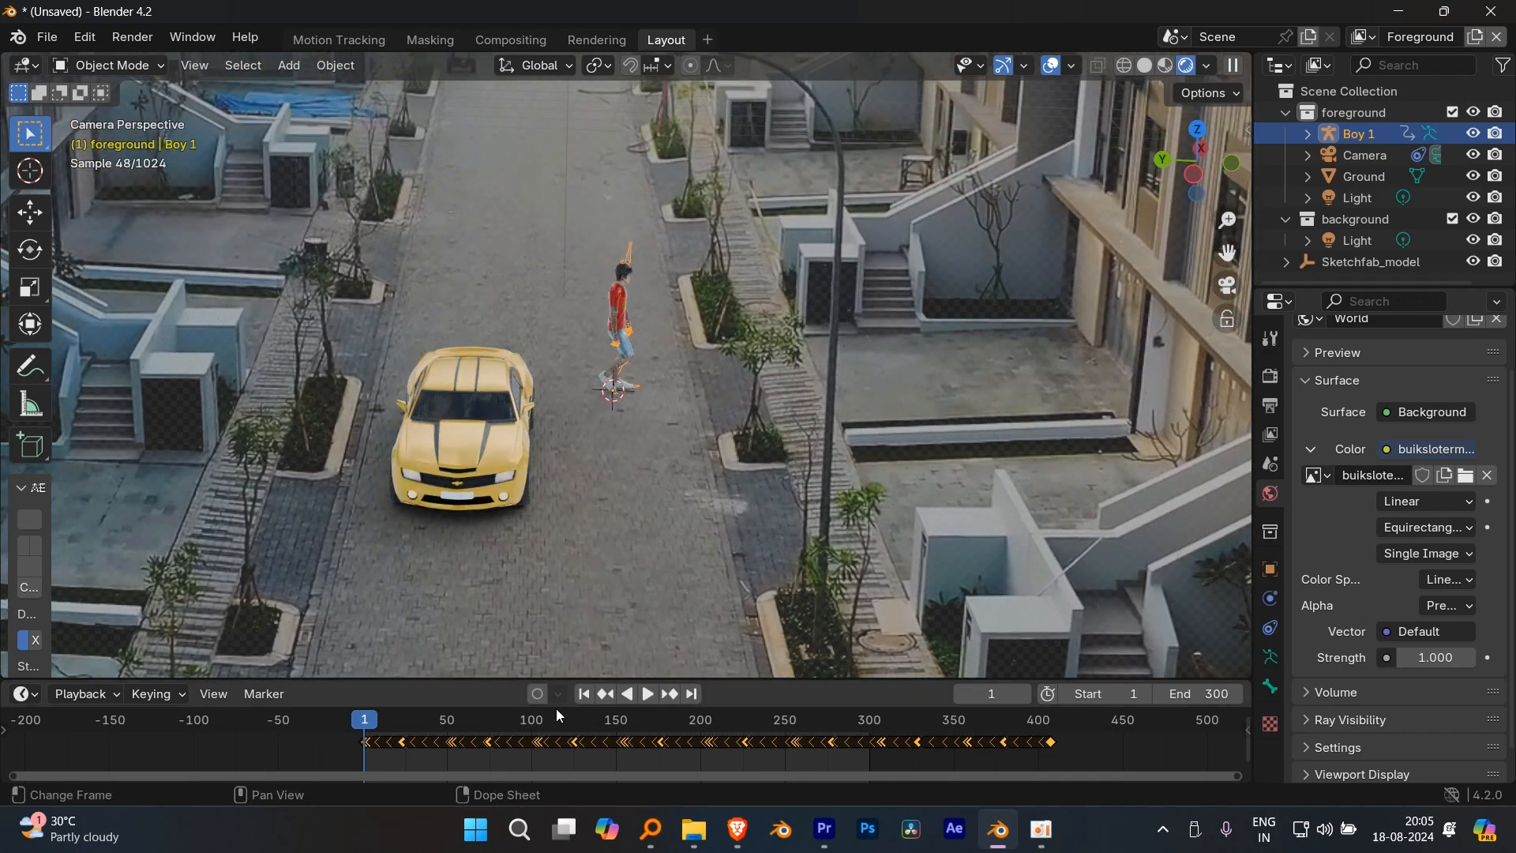
pyautogui.scroll(5, 720, 377)
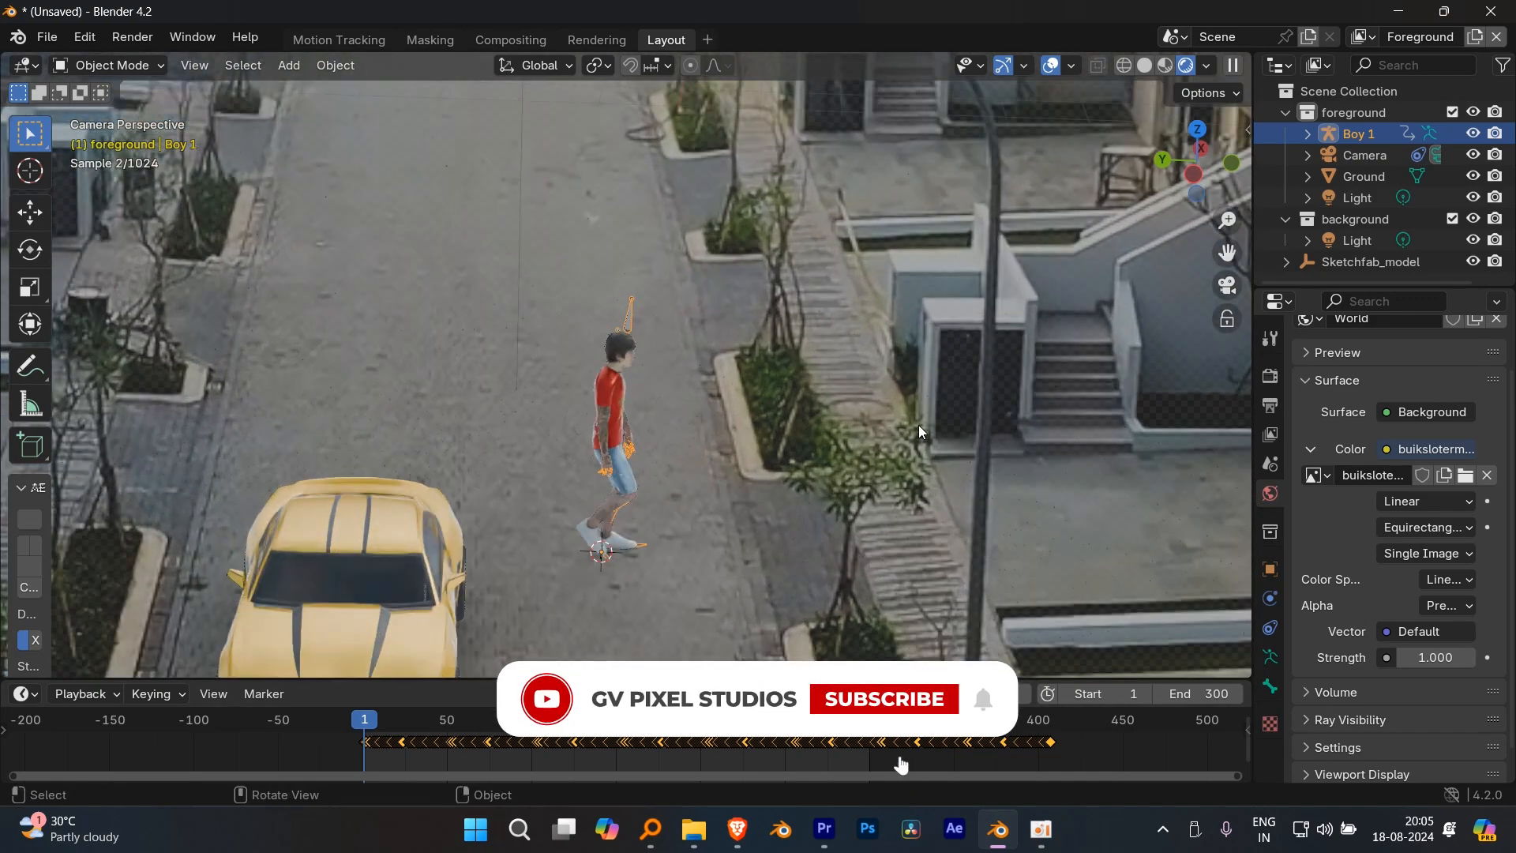
pyautogui.press('r')
pyautogui.press('z')
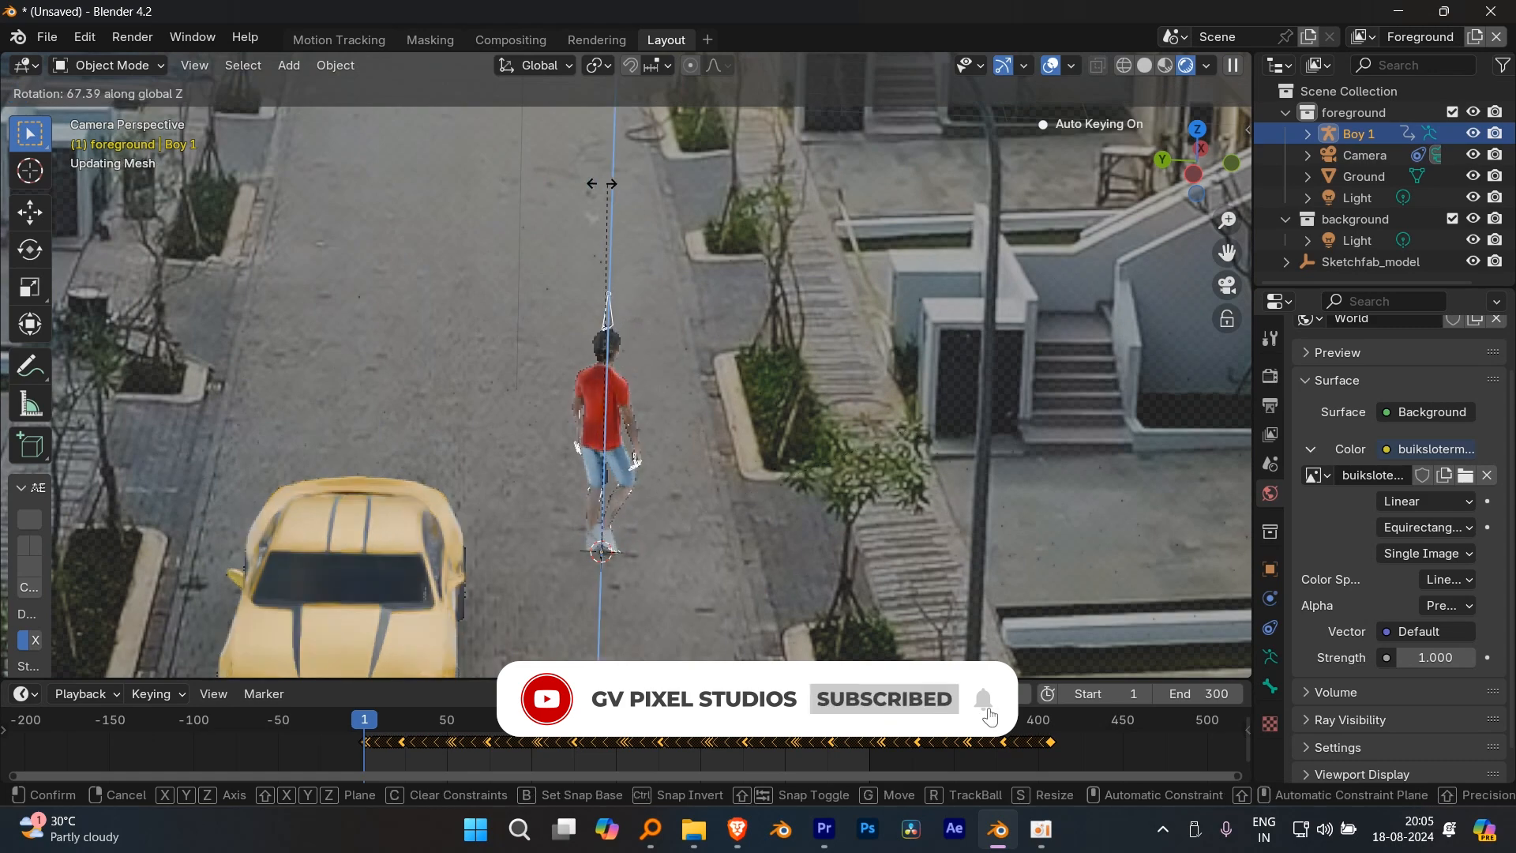
pyautogui.click(655, 274)
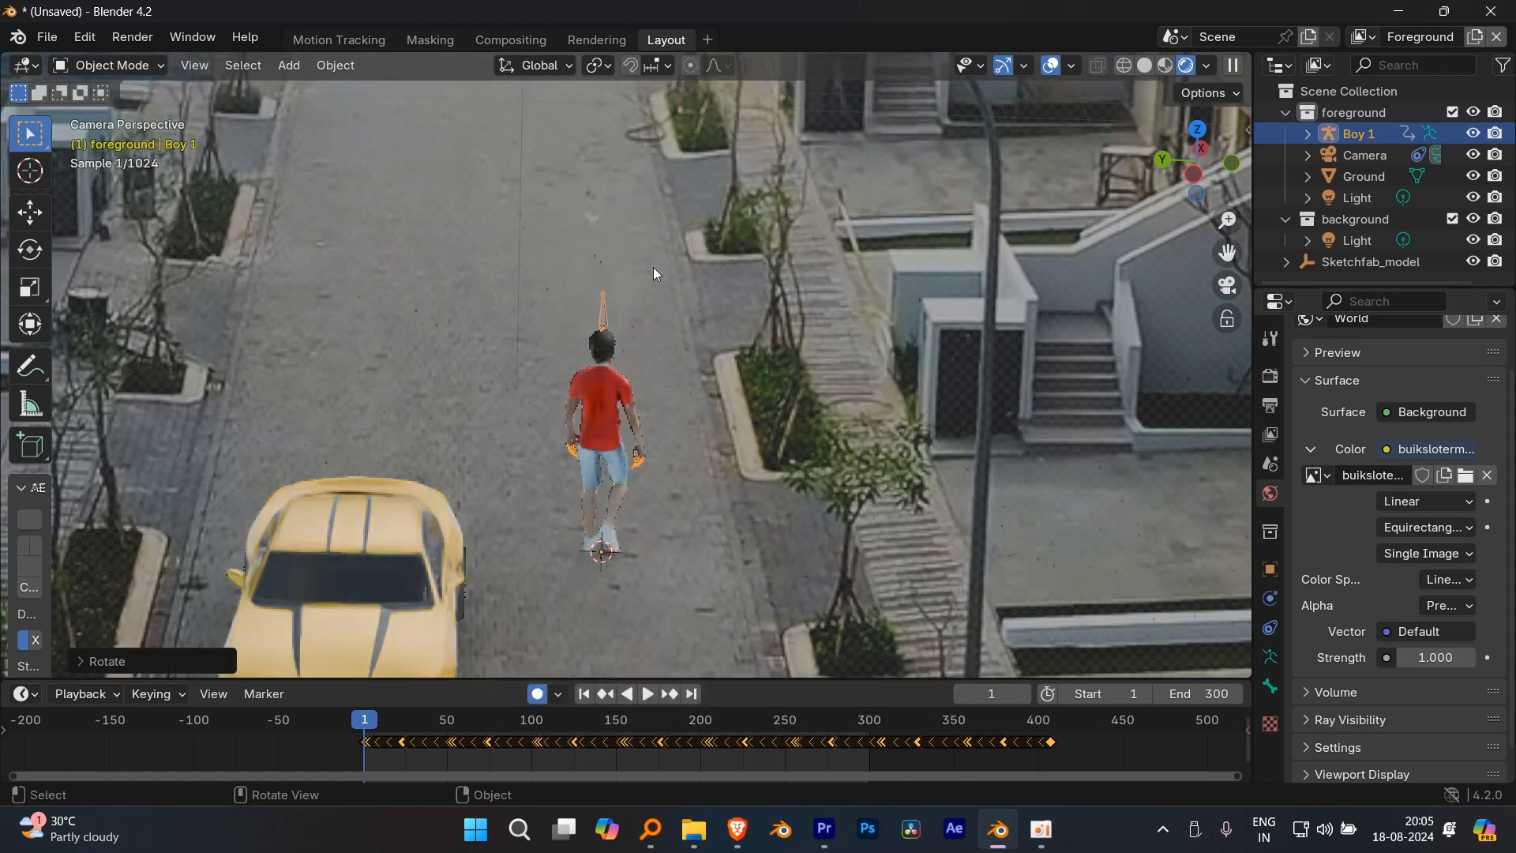
# - Move Boy 1 about -14 m along the X axis to the near end of the street at frame 1
pyautogui.scroll(-8, 703, 412)
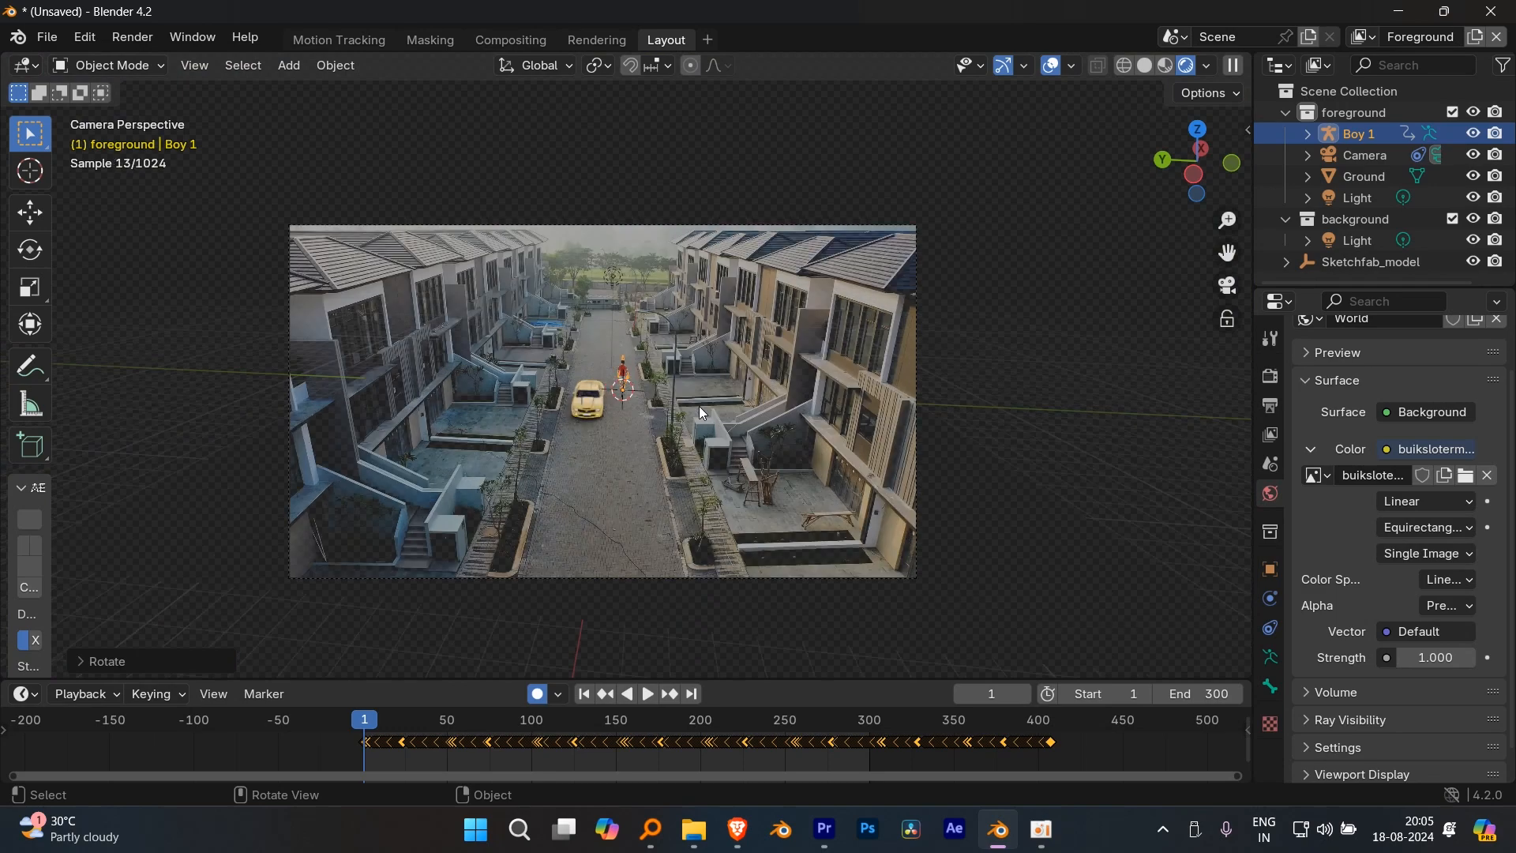
pyautogui.press('g')
pyautogui.press('x')
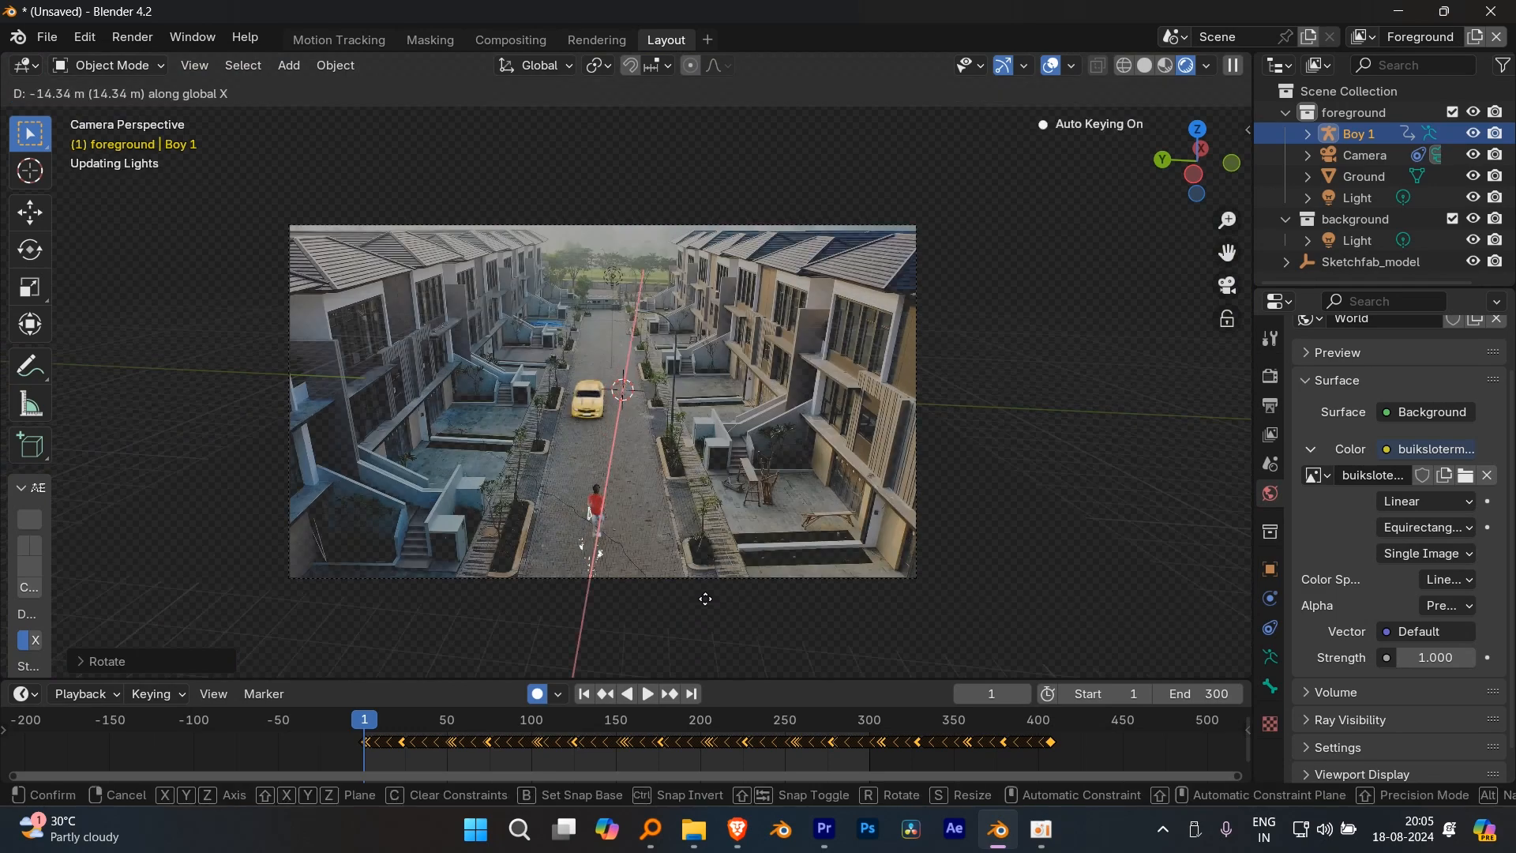
pyautogui.click(698, 586)
pyautogui.scroll(6, 701, 423)
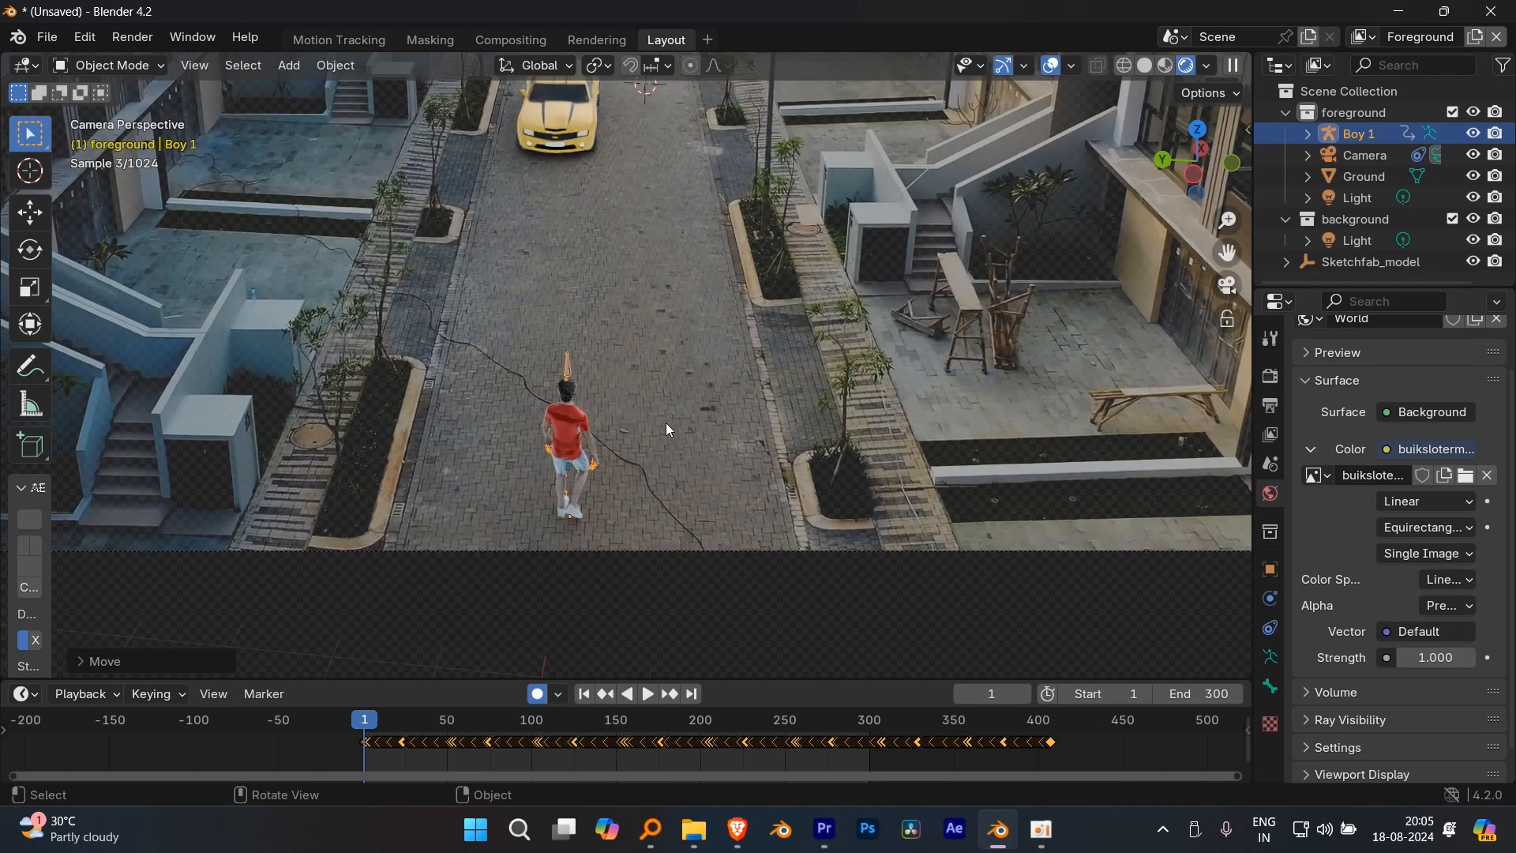
# - Shift Boy 1 along Y beside the planters at the road's right edge and rotate him about 18° about Z
pyautogui.press('g')
pyautogui.press('y')
pyautogui.click(821, 424)
pyautogui.press('r')
pyautogui.press('z')
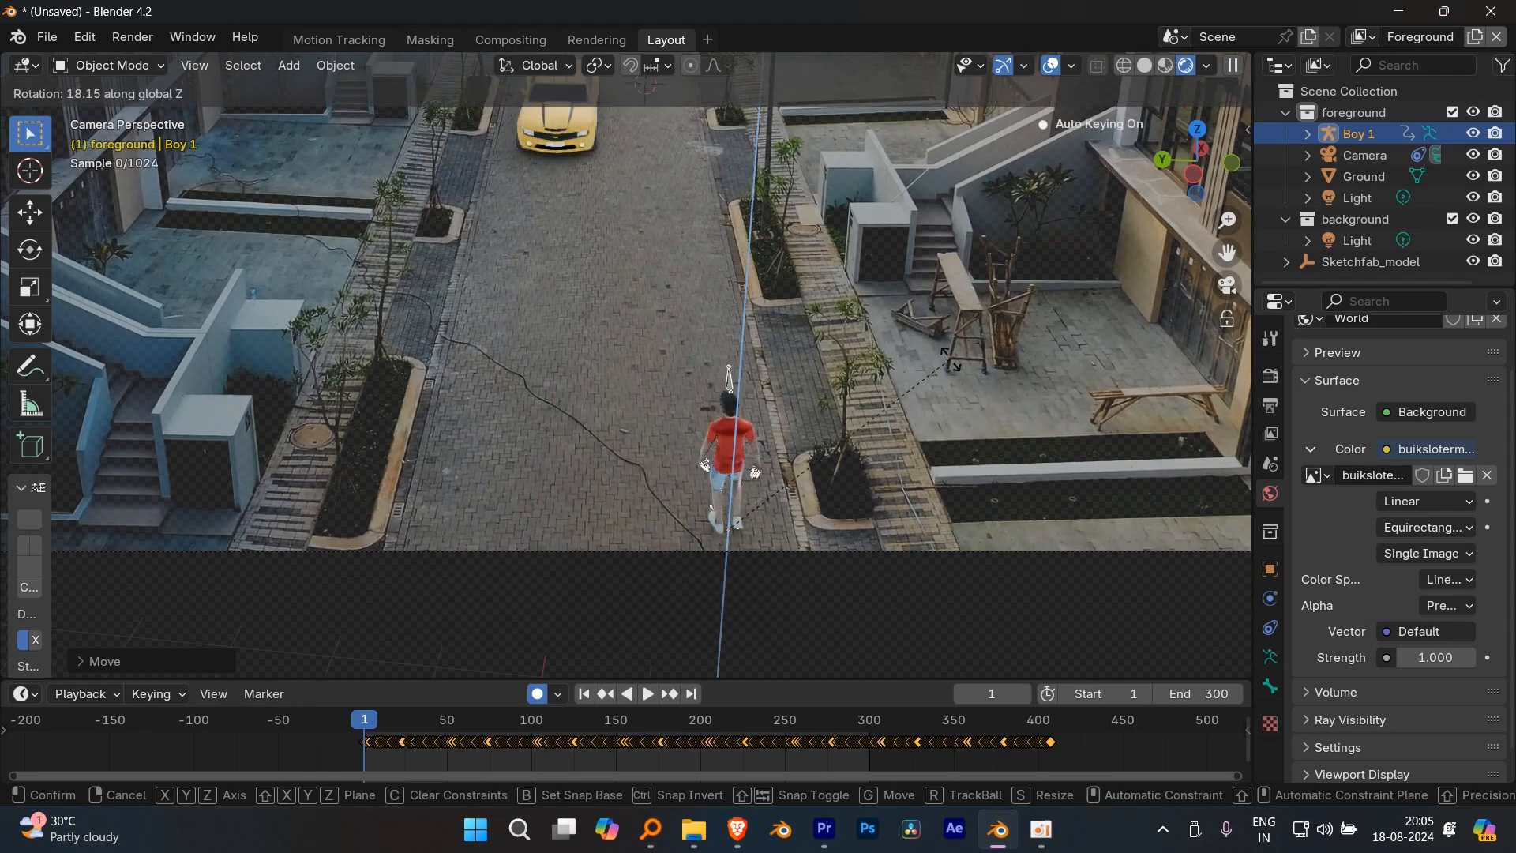
pyautogui.click(968, 395)
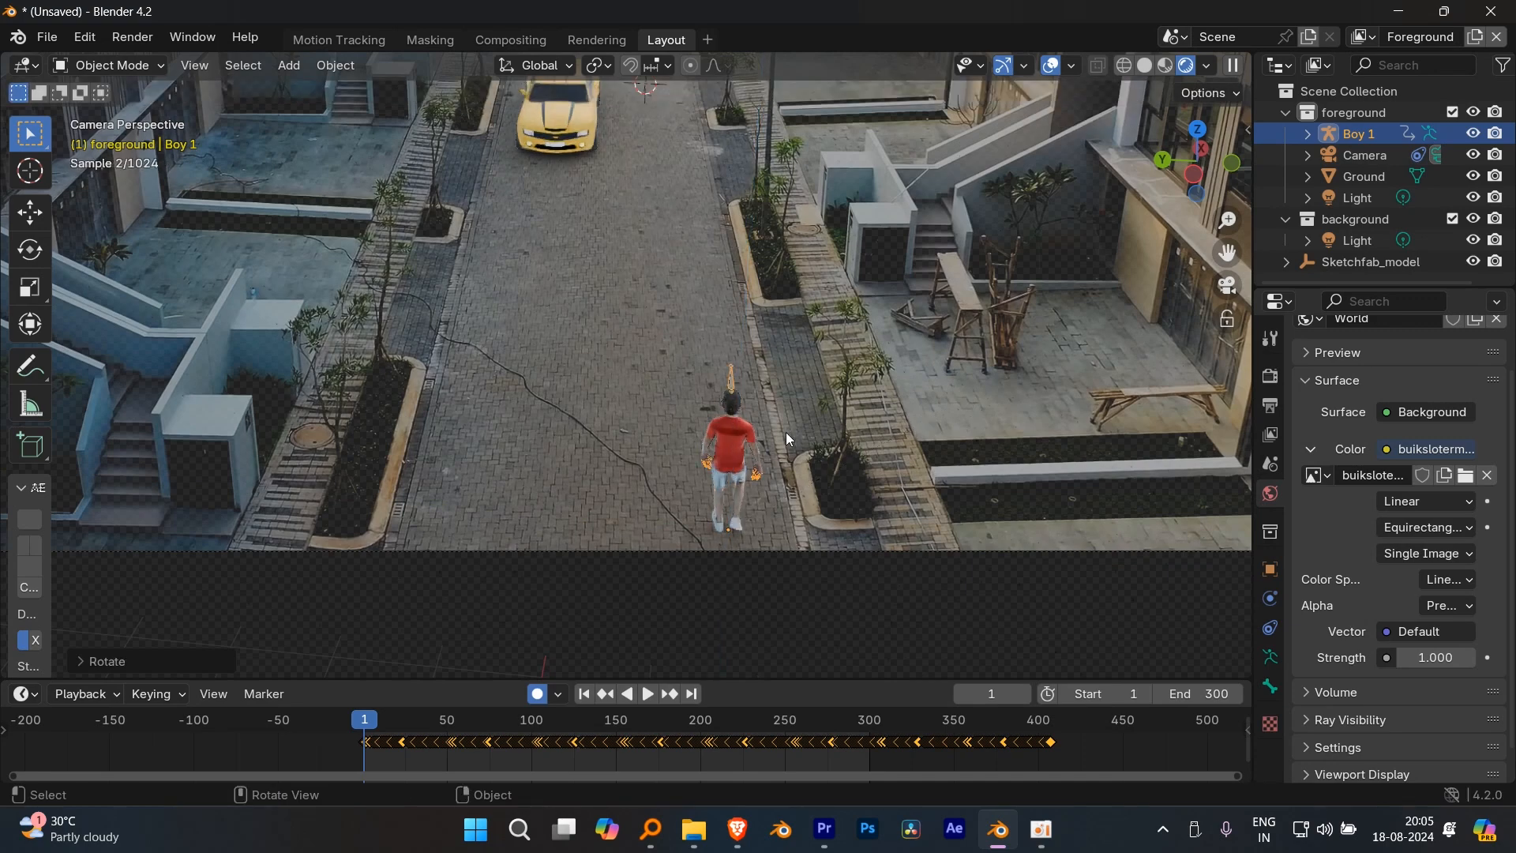
# - Move Boy 1 about -2.5 m along X to just outside the camera frame and shift him slightly along Y toward the planters
pyautogui.press('g')
pyautogui.press('x')
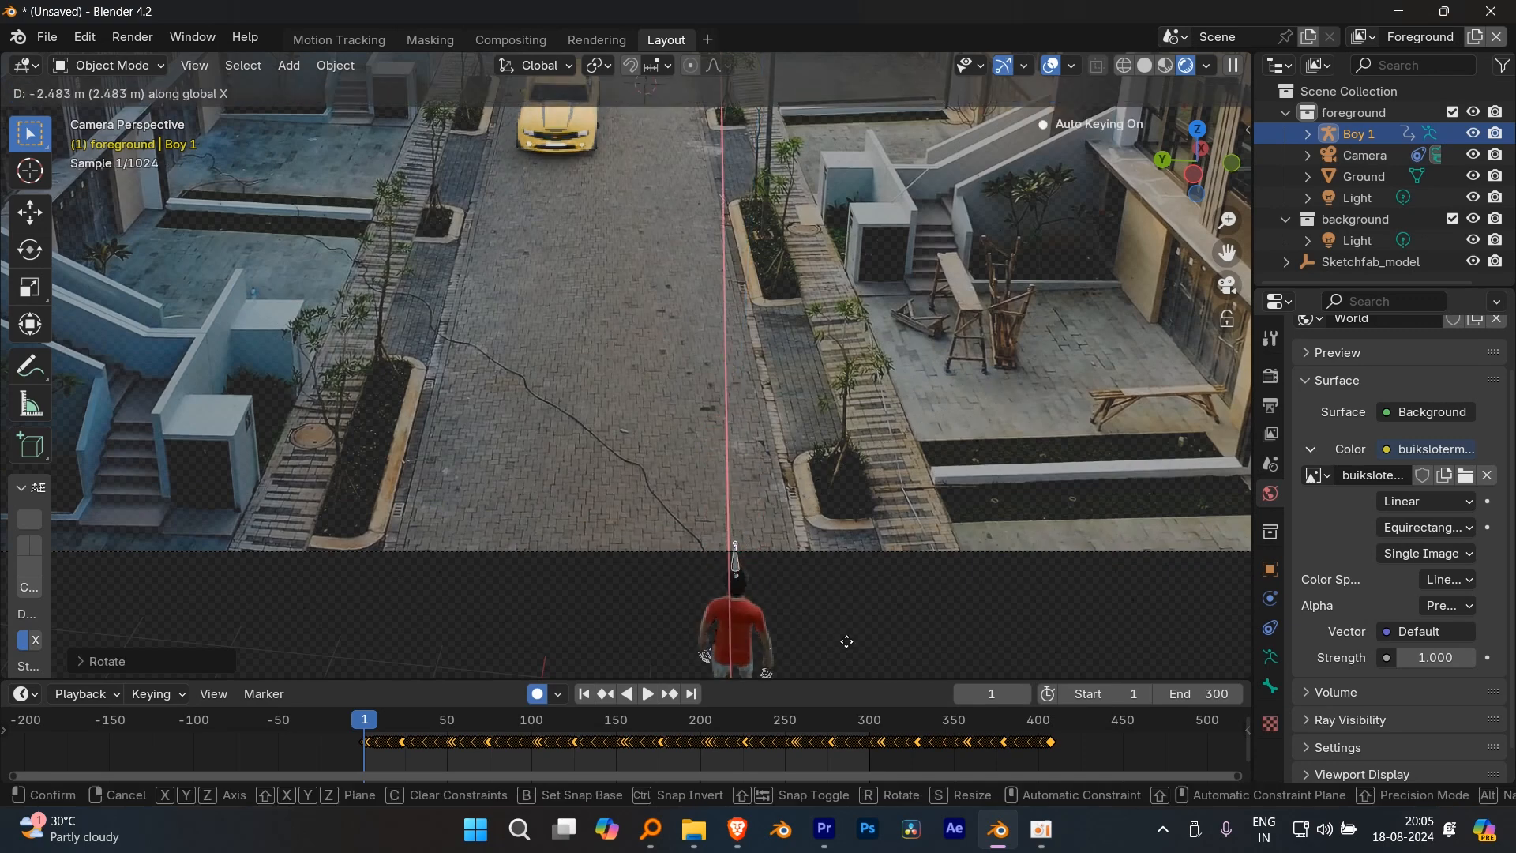
pyautogui.click(844, 636)
pyautogui.press('g')
pyautogui.press('y')
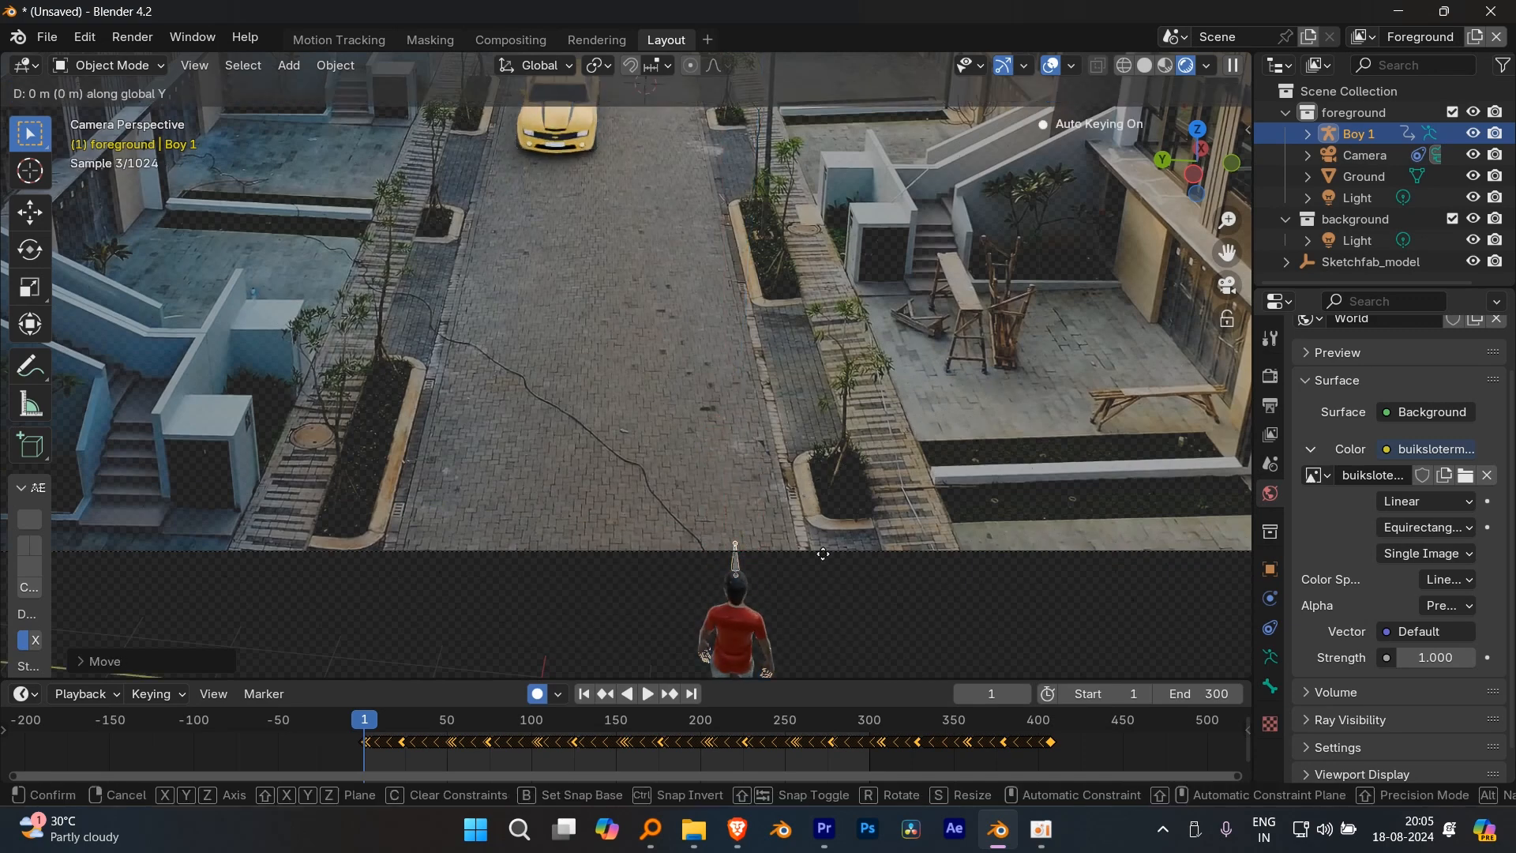
pyautogui.click(842, 556)
# - Rotate Boy 1 about 5° about the Z axis to align his starting direction with the street
pyautogui.press('r')
pyautogui.press('z')
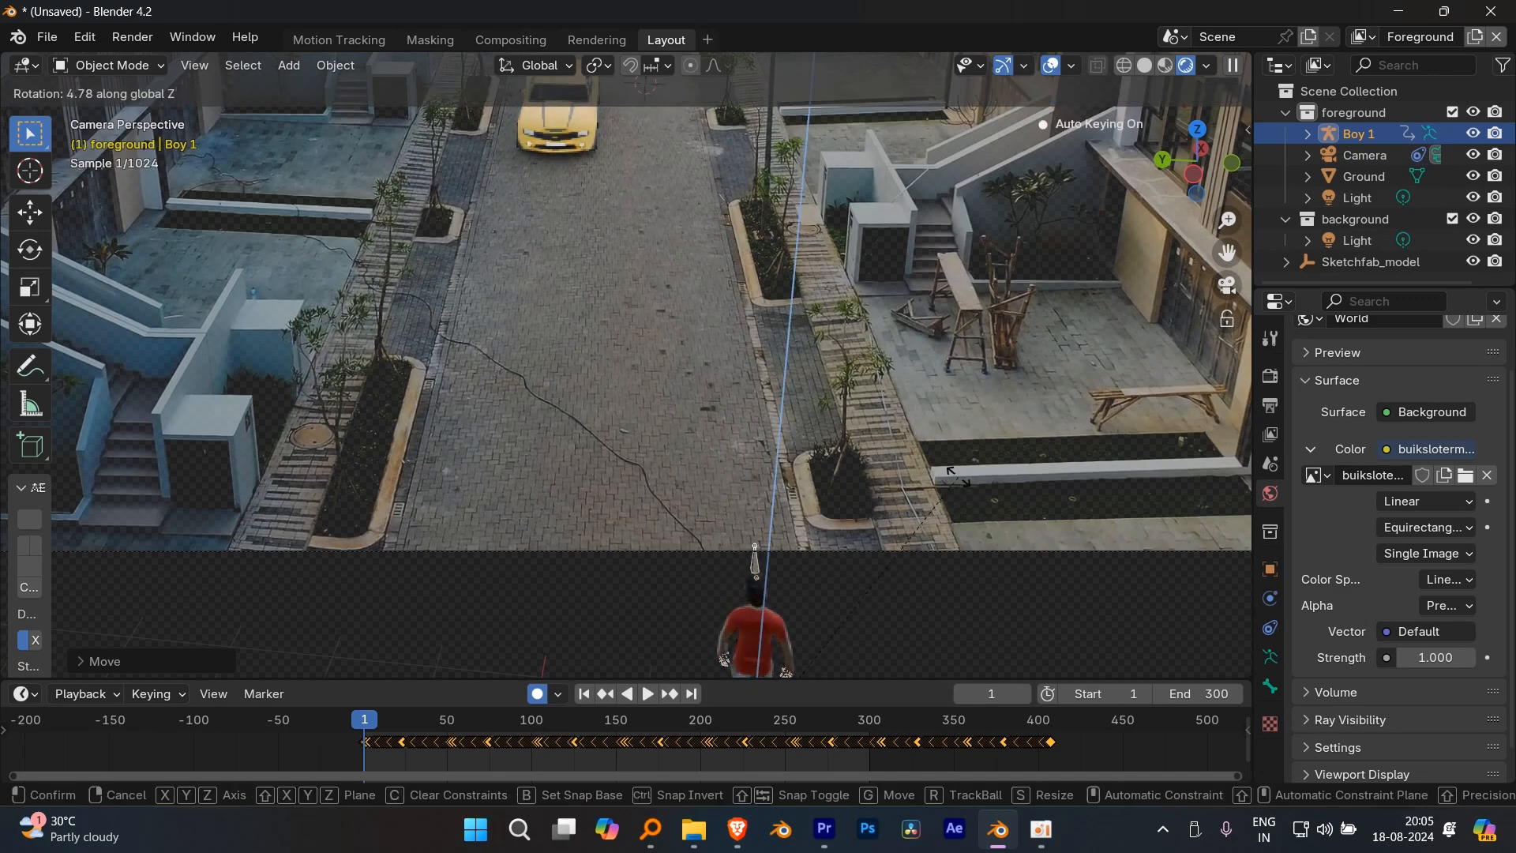
pyautogui.click(960, 479)
# - Go to frame 407 and, in top view, move Boy 1 about 27 m along the X axis past the car
pyautogui.scroll(5, 863, 736)
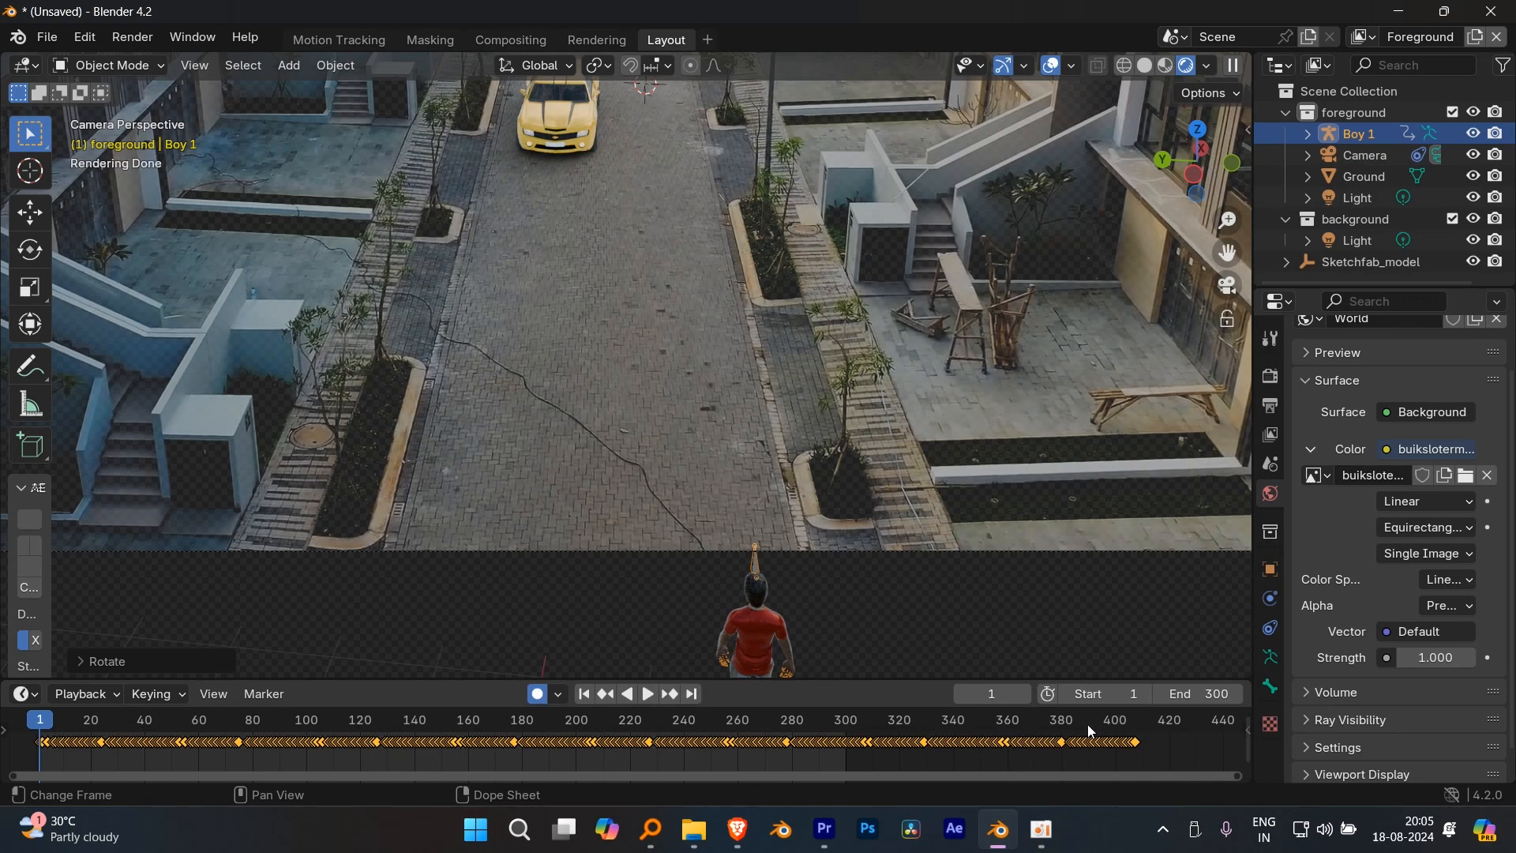
pyautogui.click(1133, 723)
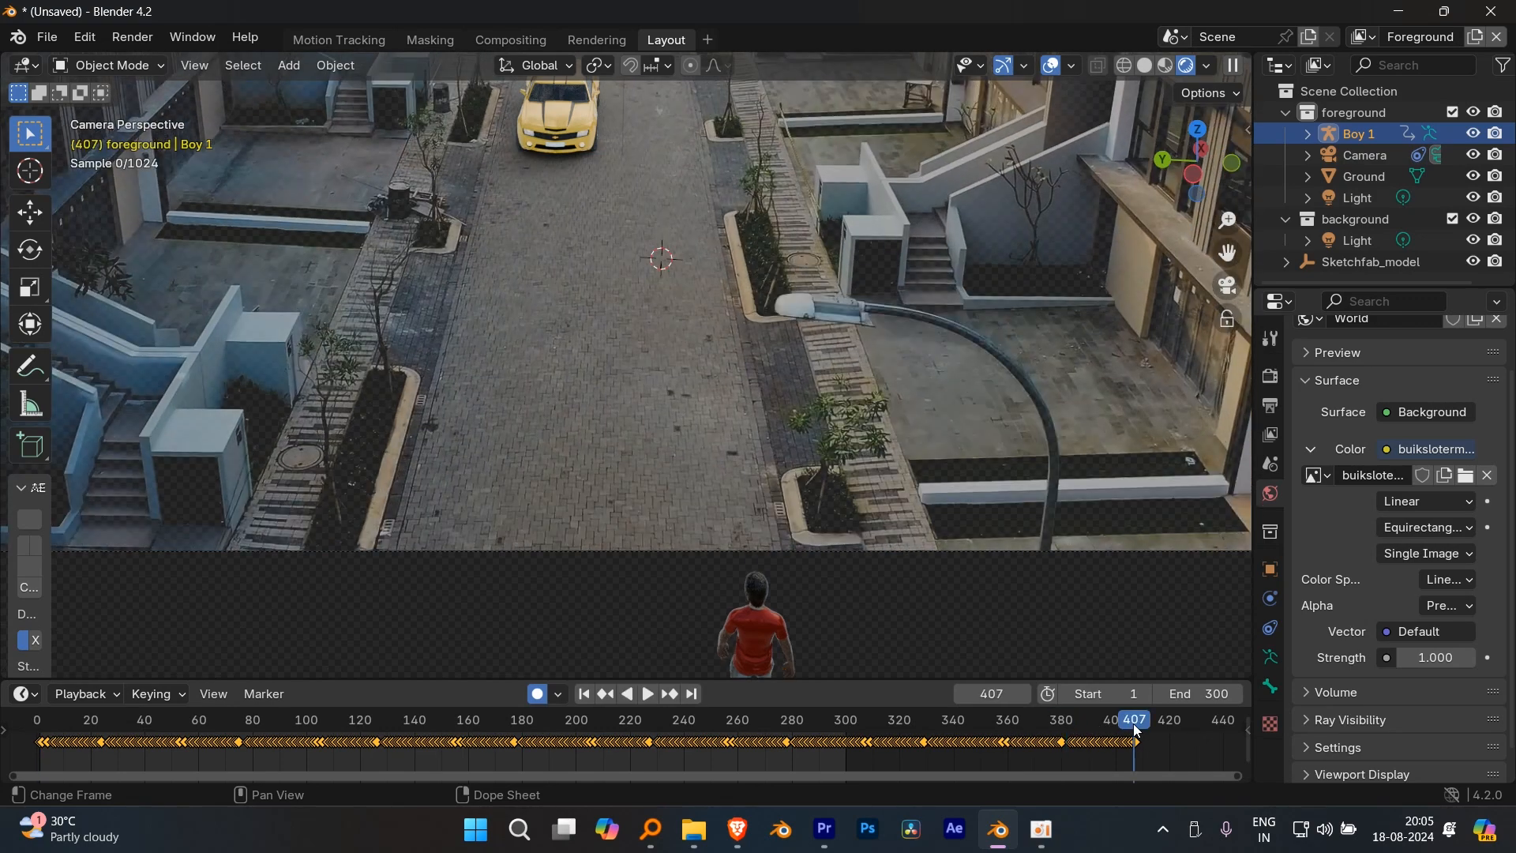
pyautogui.press('`')
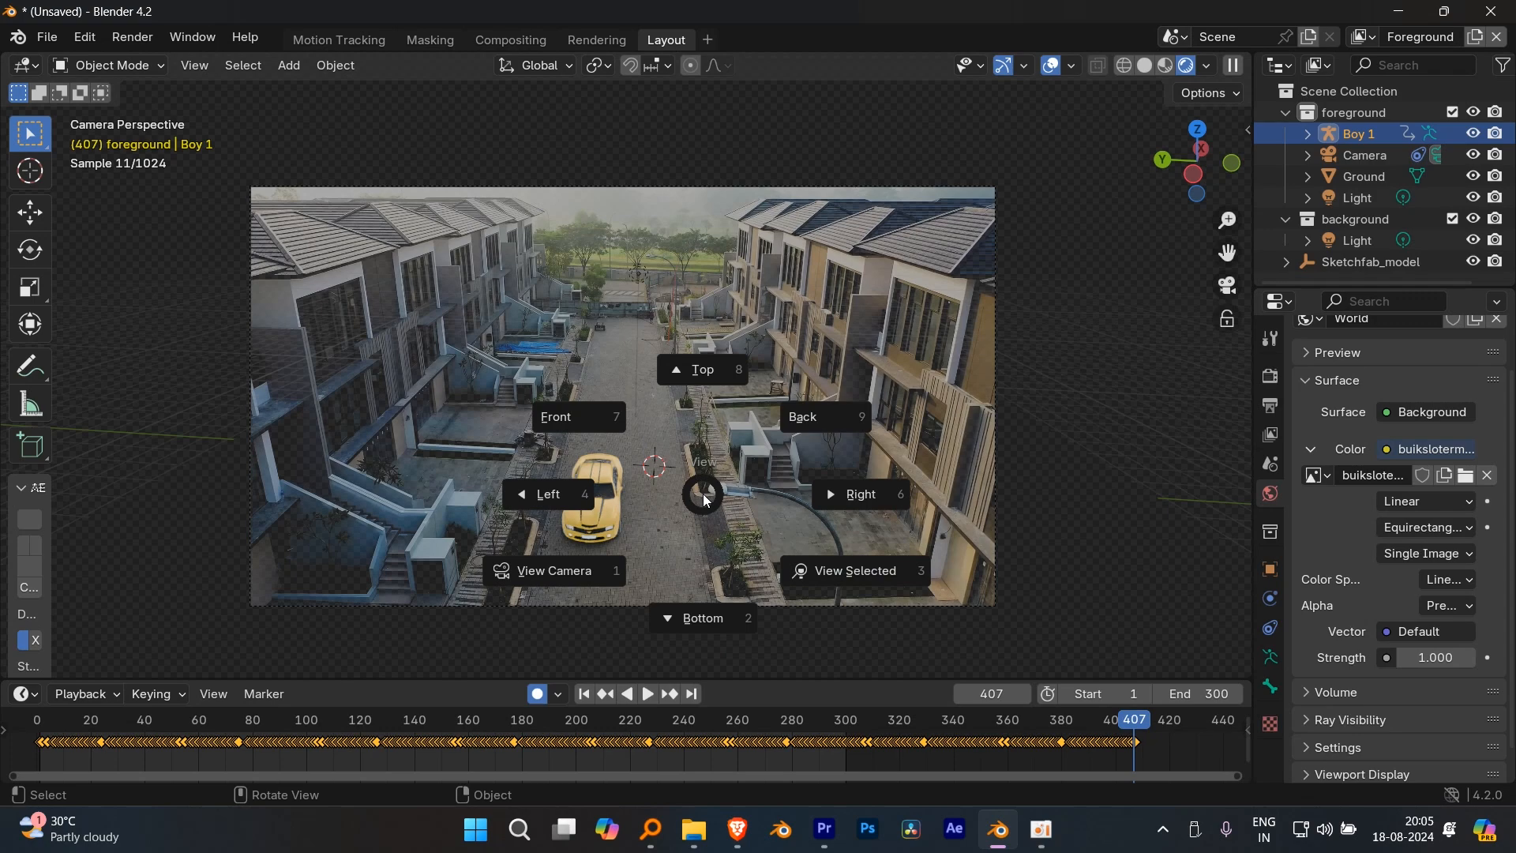
pyautogui.press('8')
pyautogui.scroll(2, 634, 444)
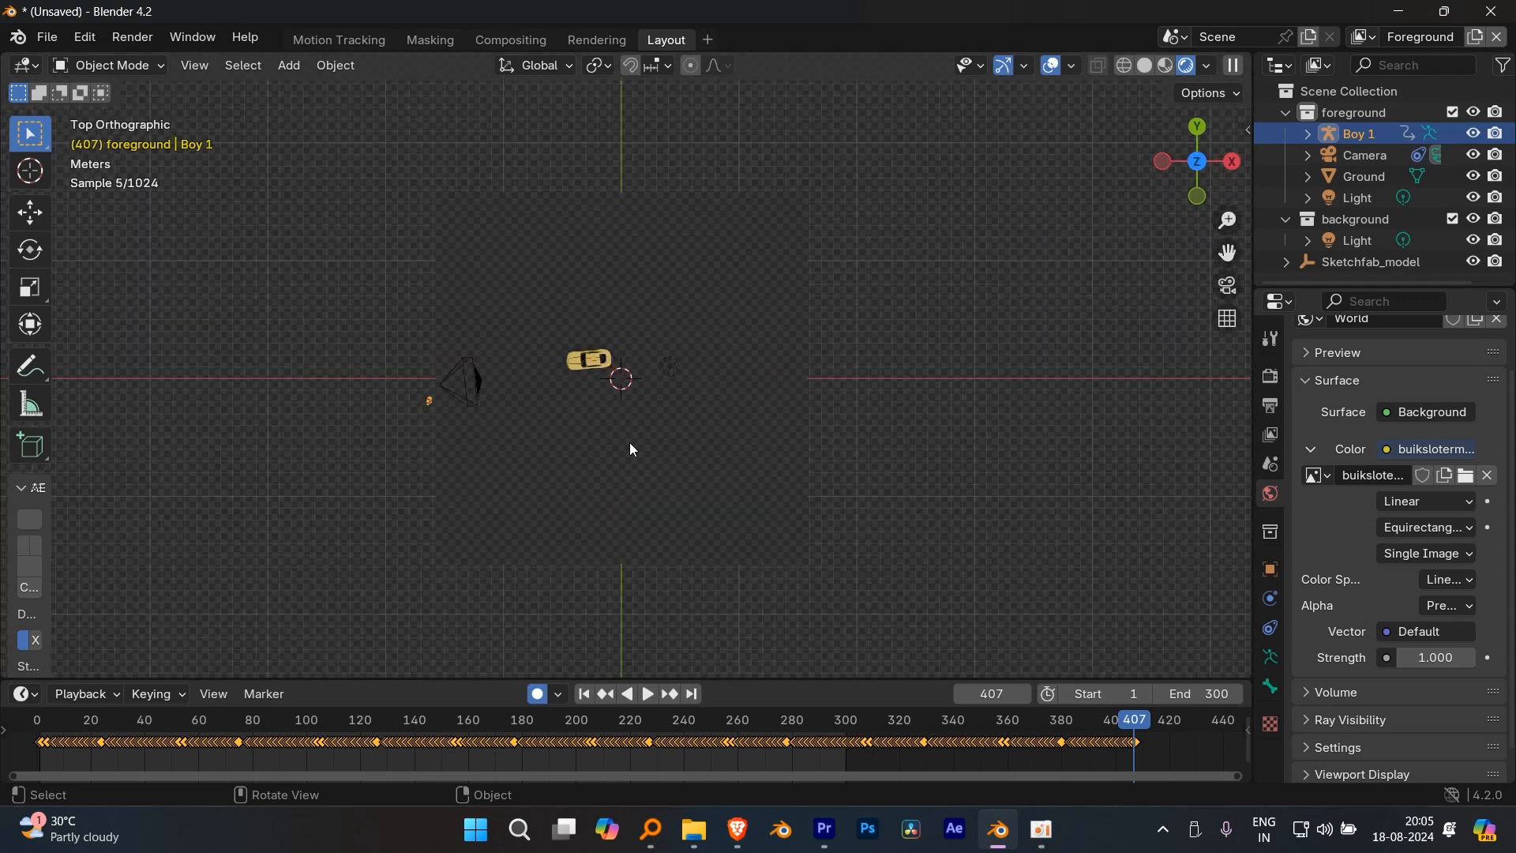
pyautogui.press('g')
pyautogui.press('x')
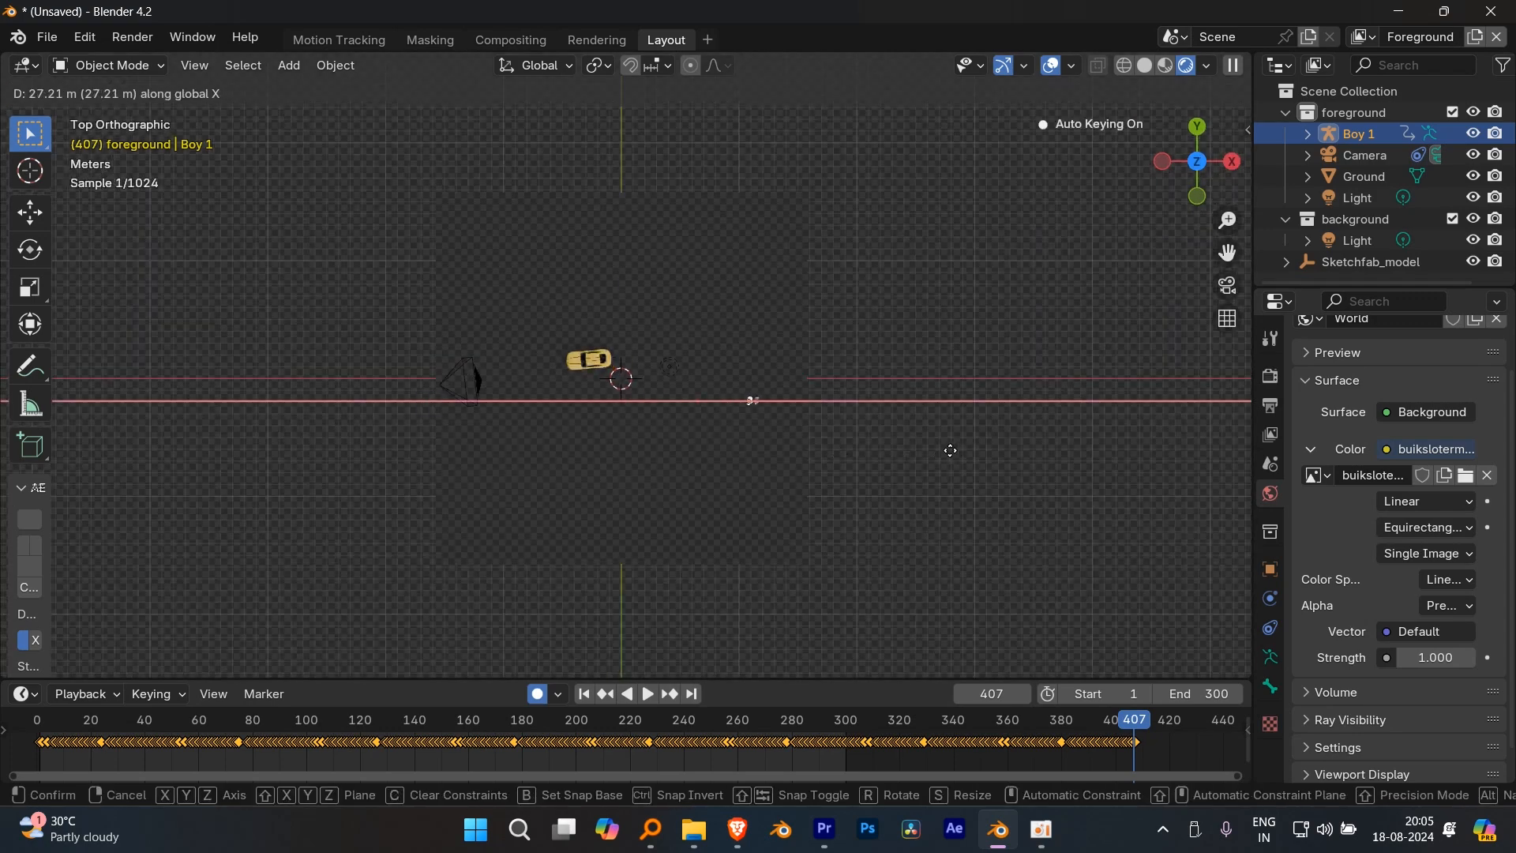
pyautogui.click(949, 449)
# - In camera view, move Boy 1 within the ground plane, Z locked, onto the far end of the street at frame 407
pyautogui.press('KP_0')
pyautogui.scroll(5, 742, 420)
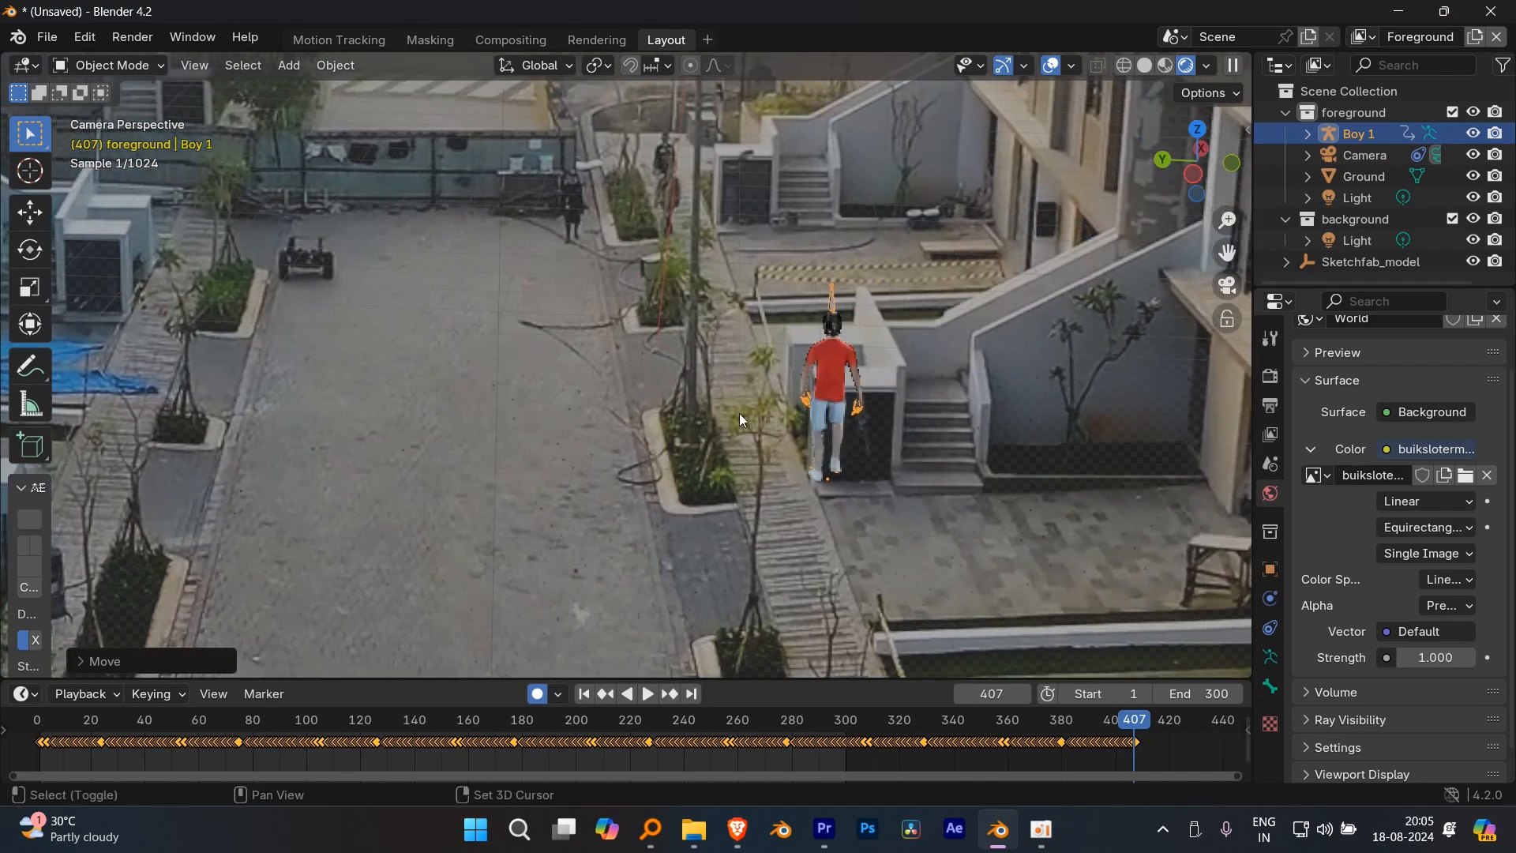
pyautogui.press('g')
pyautogui.hotkey('shift', 'z')
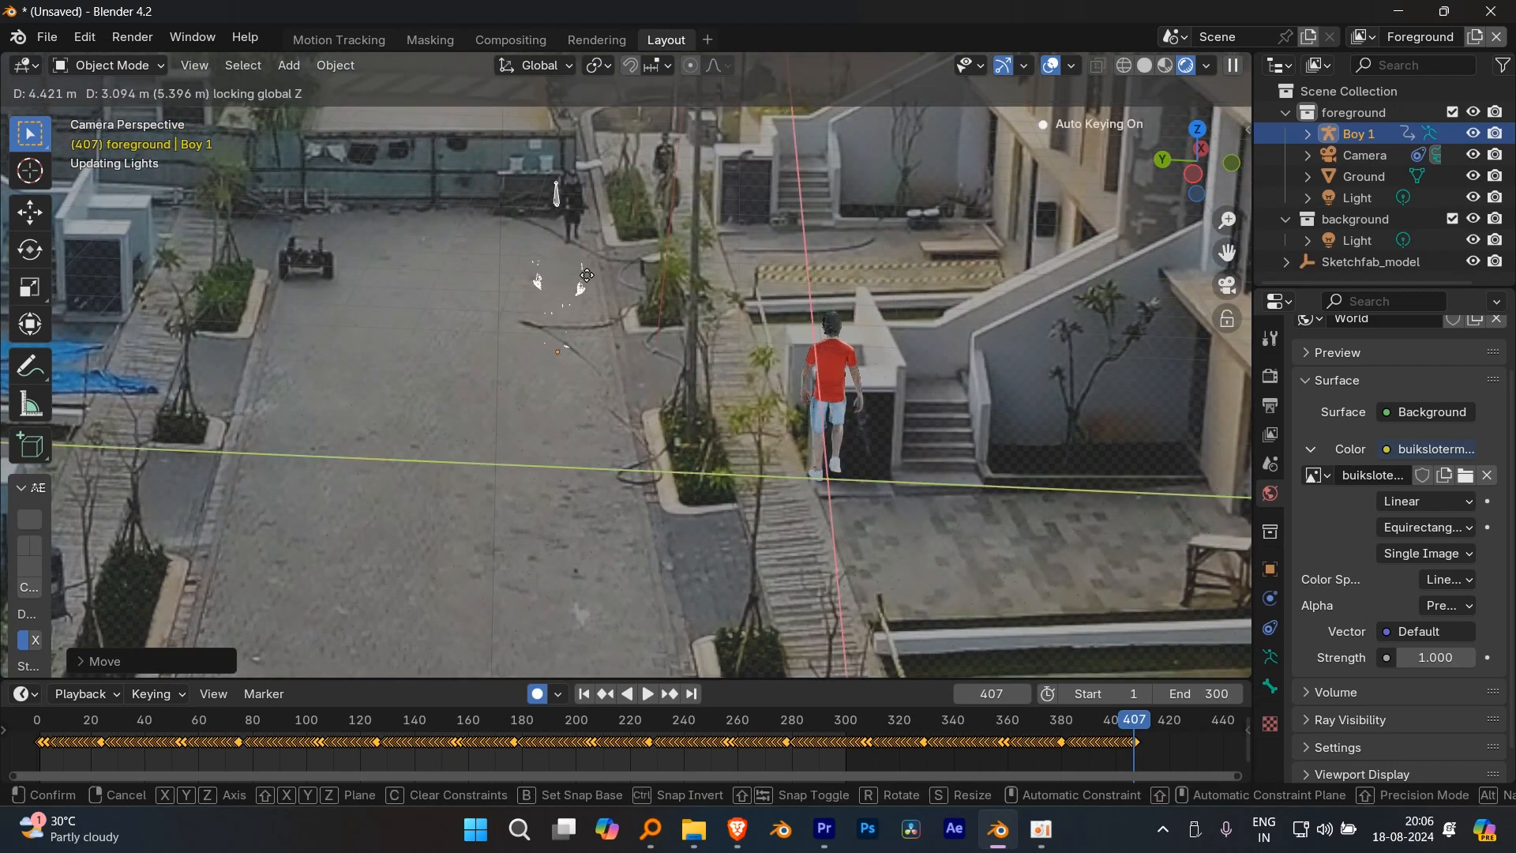
pyautogui.click(608, 240)
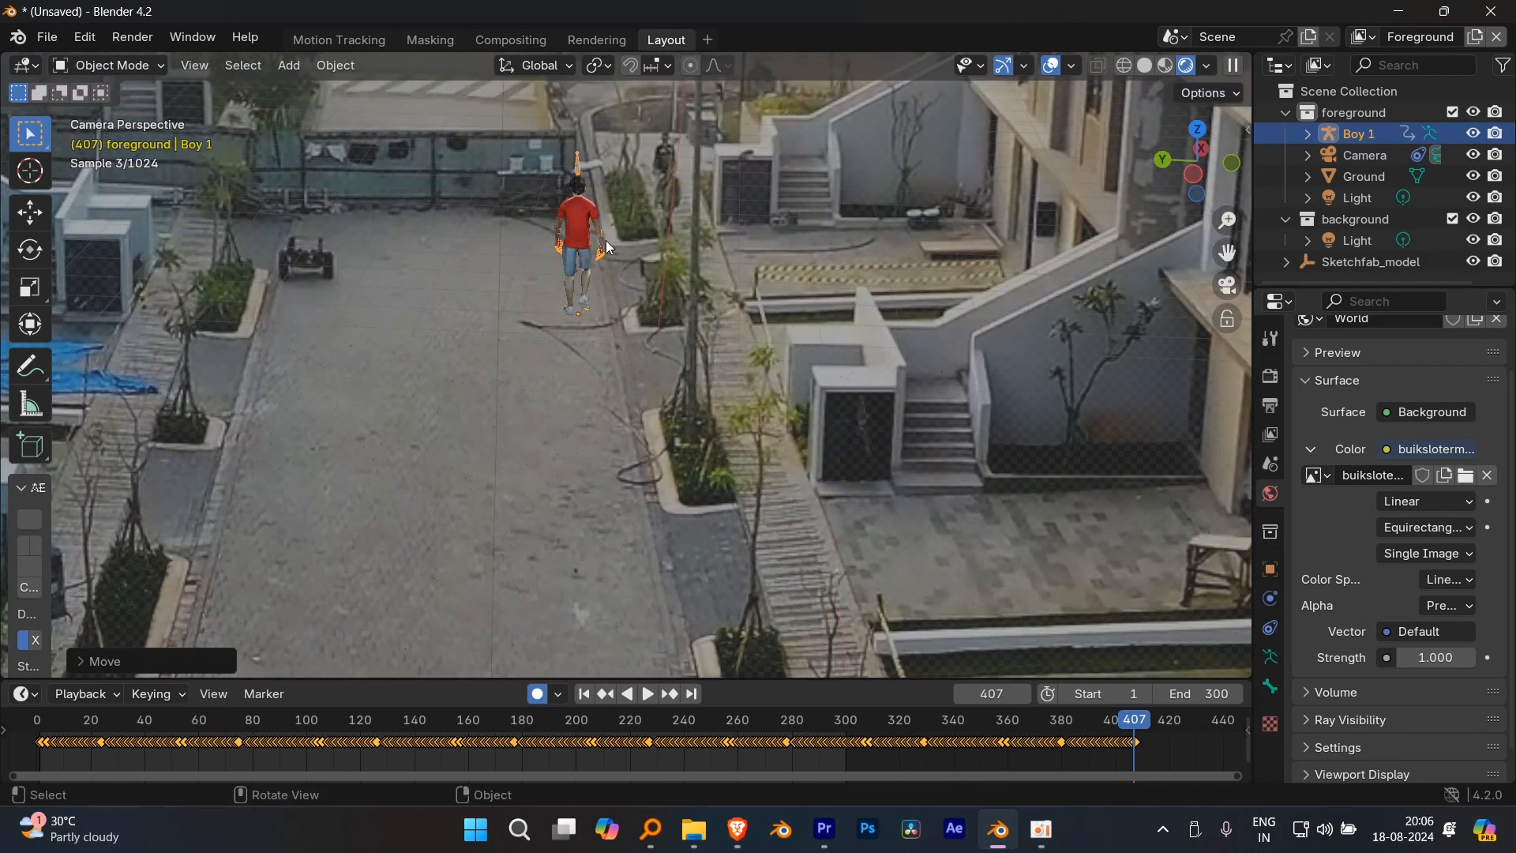
# - Play the shot from frame 62 through the camera, switching to solid shading, to examine Boy 1's walk past the car
pyautogui.scroll(-3, 584, 742)
pyautogui.click(362, 720)
pyautogui.press('`')
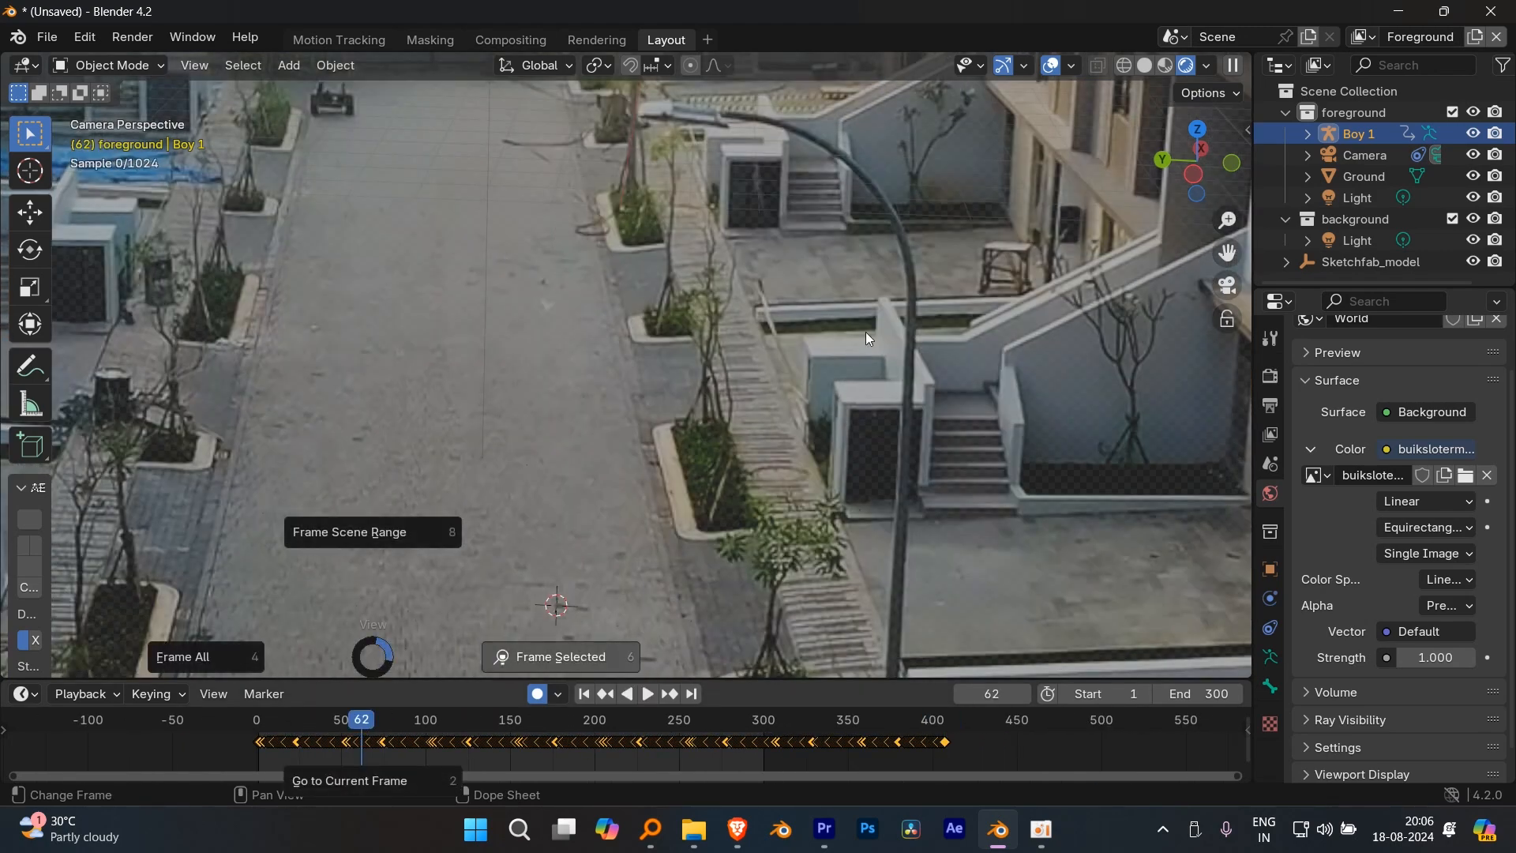
pyautogui.scroll(-2, 632, 712)
pyautogui.press('KP_7')
pyautogui.press('KP_0')
pyautogui.press('Home')
pyautogui.press('space')
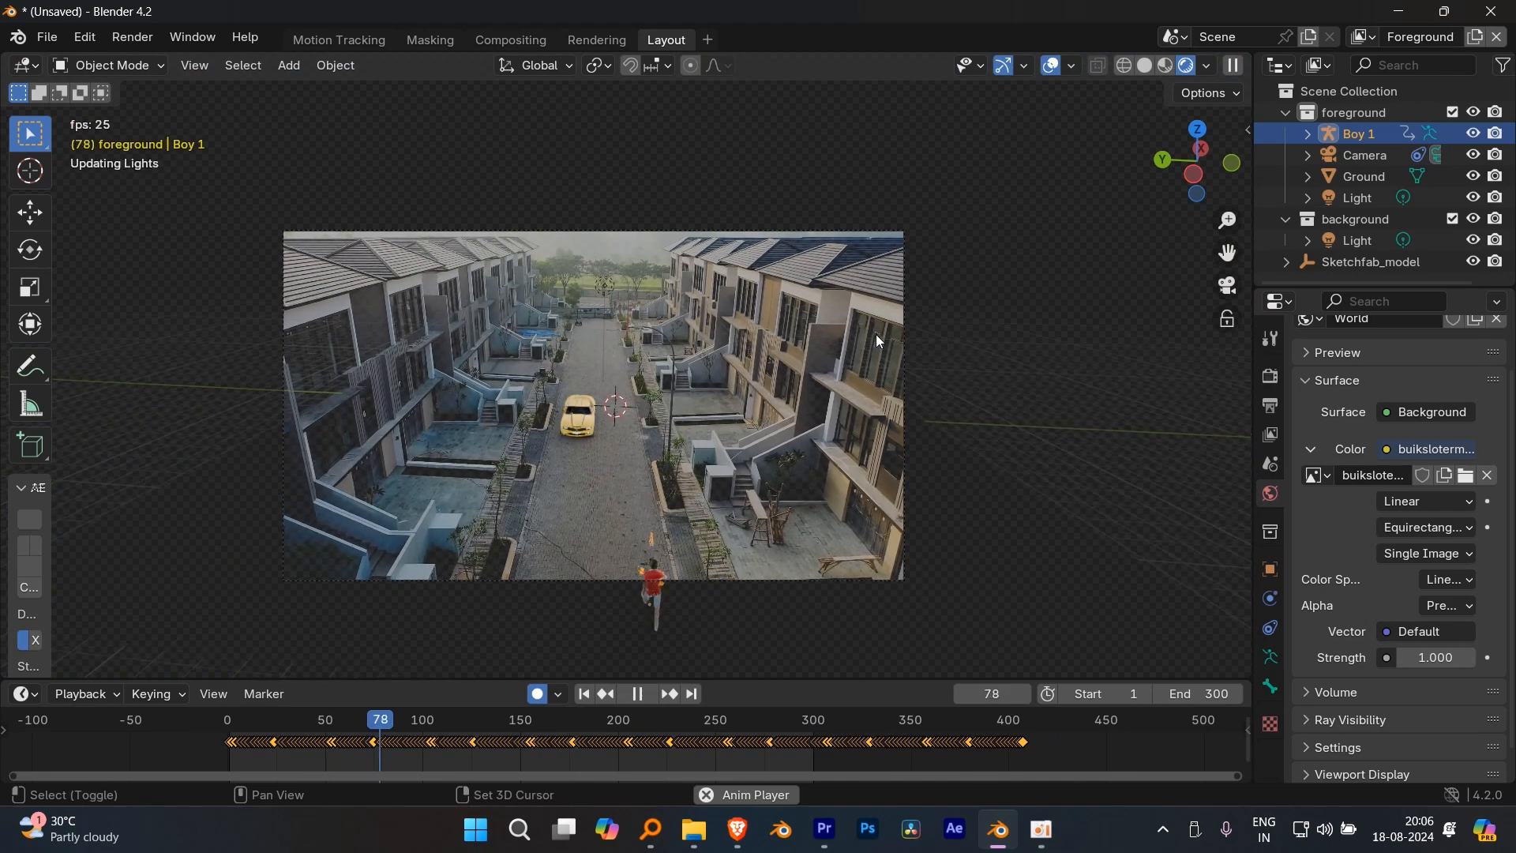
pyautogui.click(1145, 66)
pyautogui.scroll(2, 1042, 300)
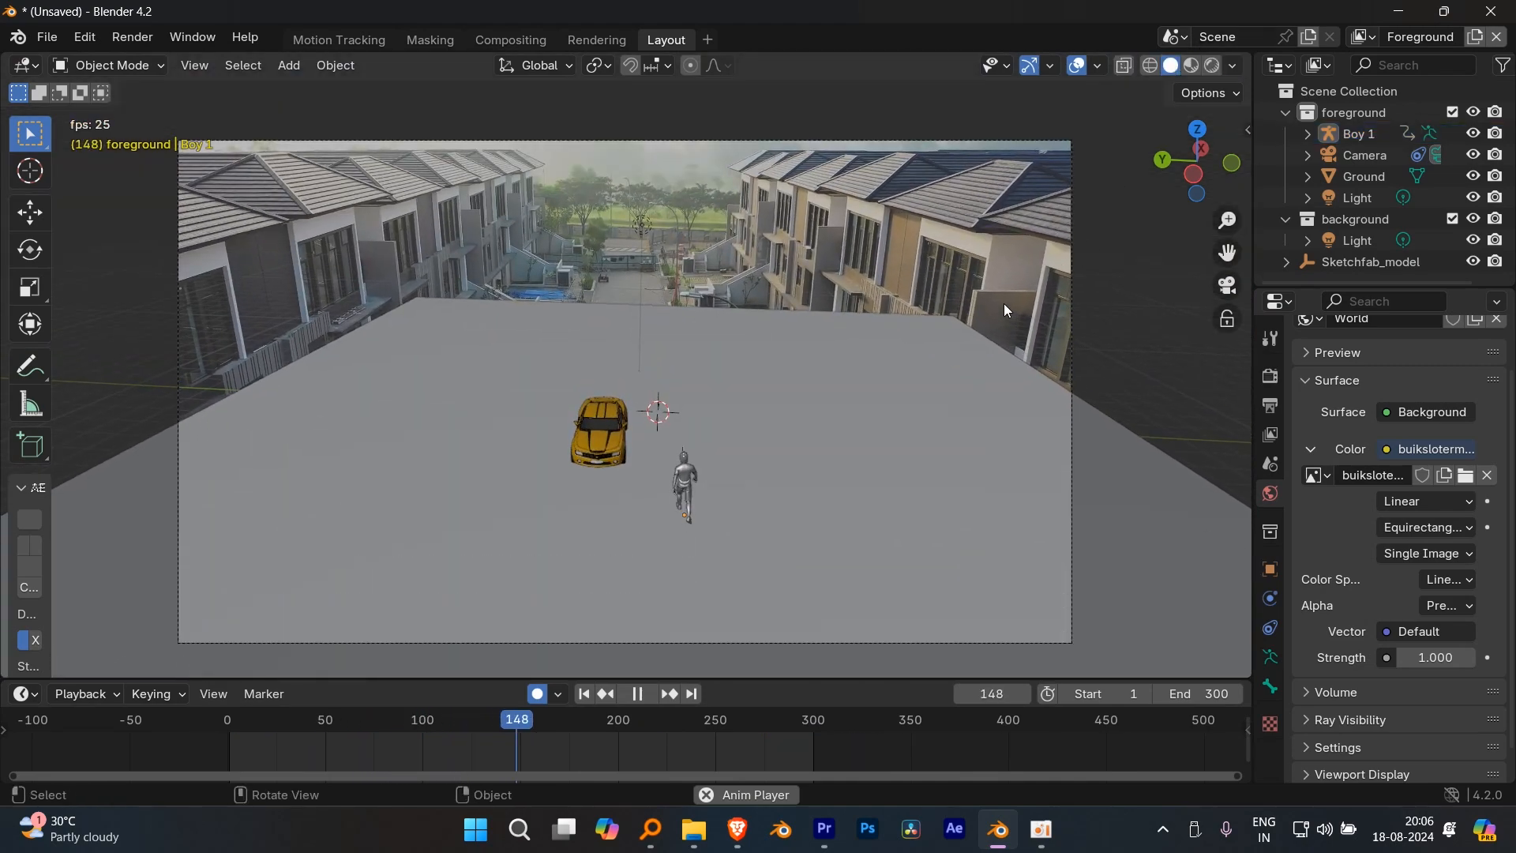
pyautogui.scroll(3, 776, 434)
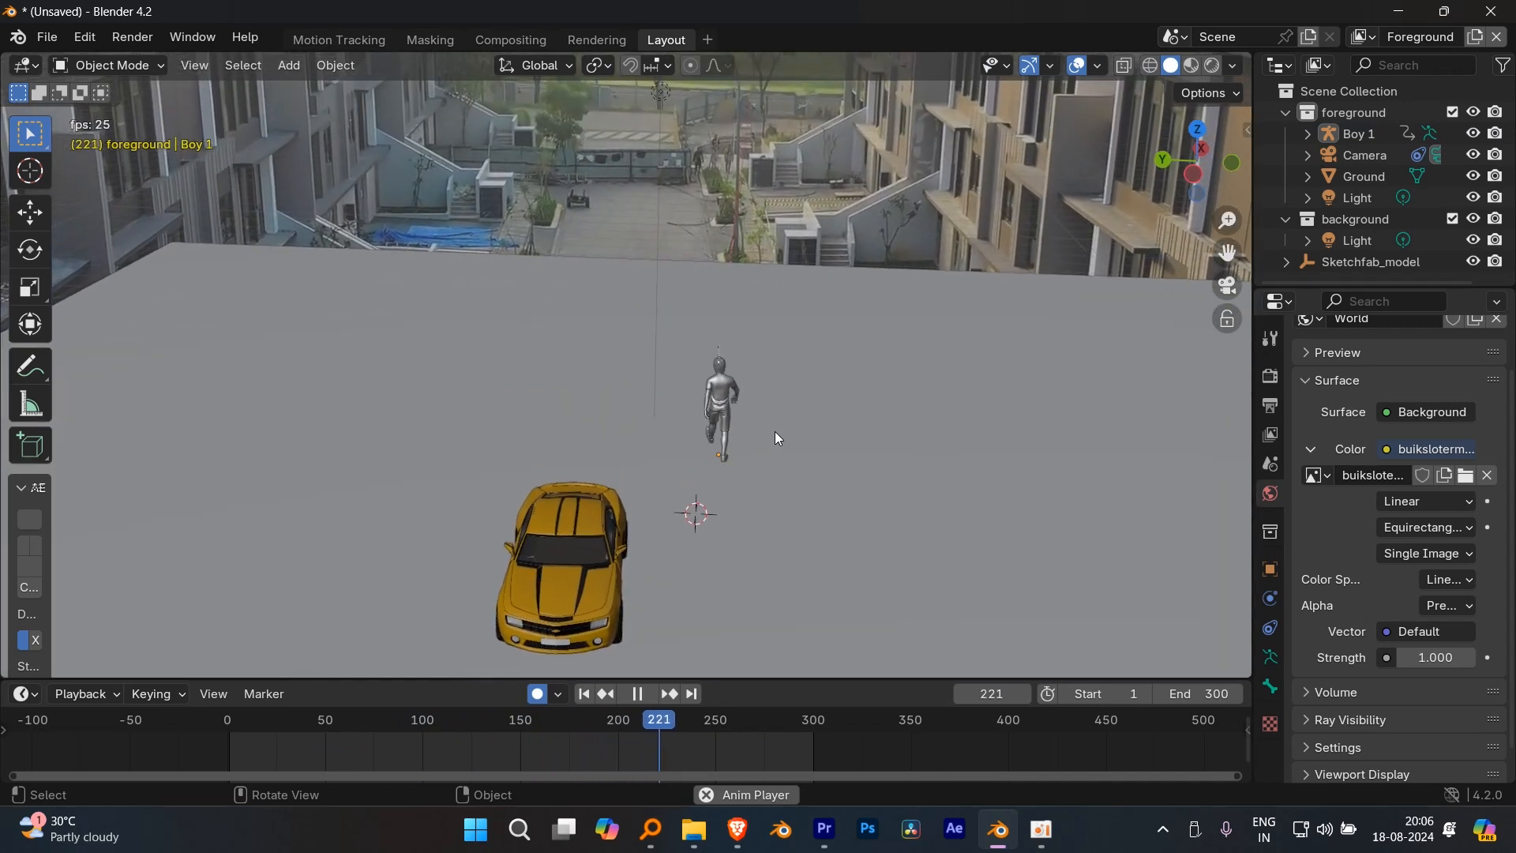
pyautogui.press('space')
# - Return to frame 407 and move Boy 1 back along the X axis toward the car to shorten his walking distance
pyautogui.hotkey('shift', 'Left')
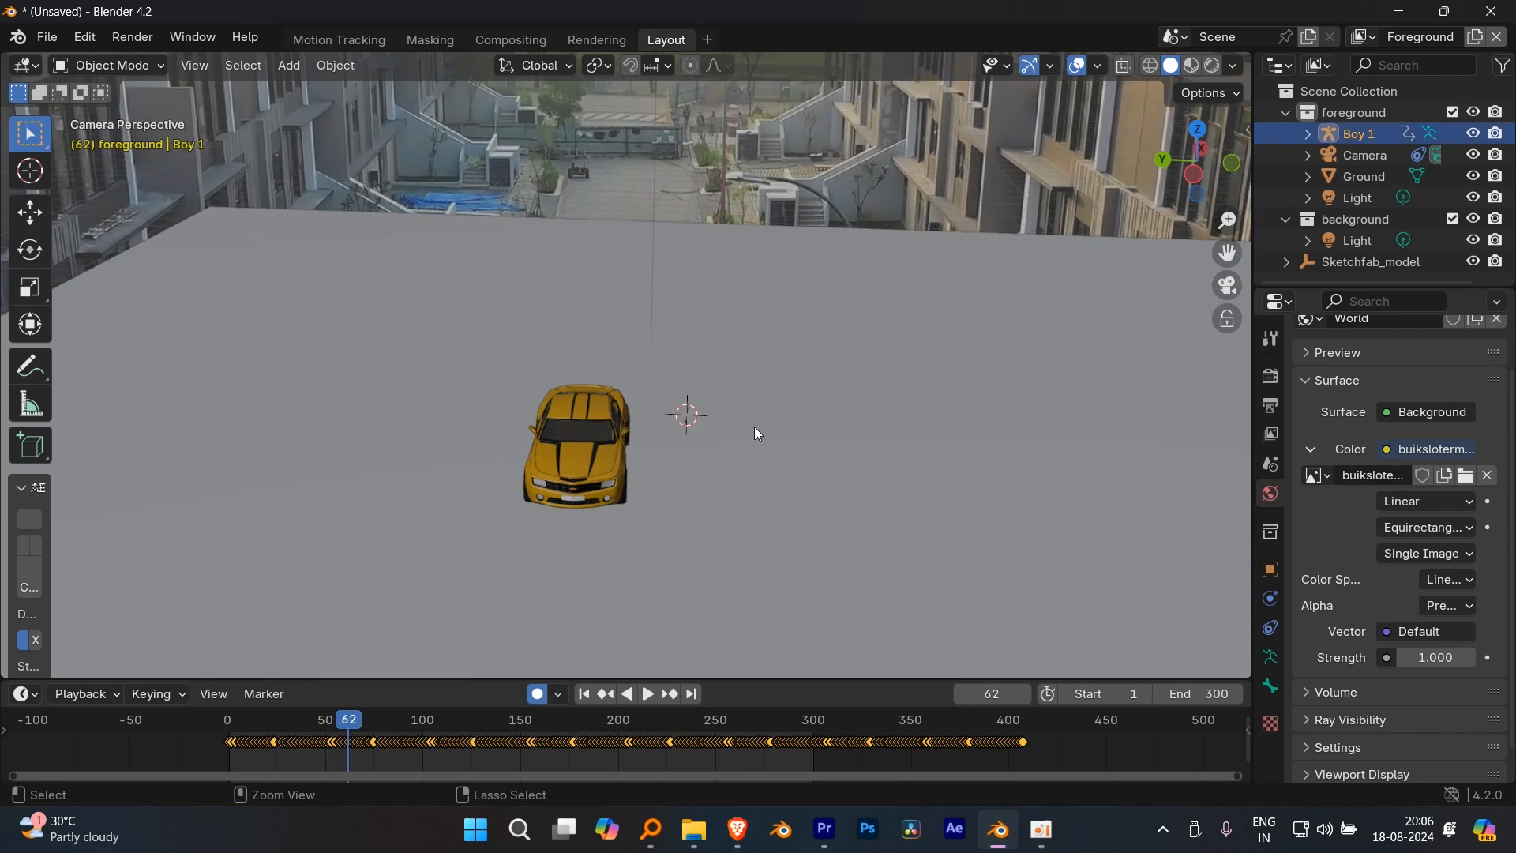
pyautogui.click(1022, 723)
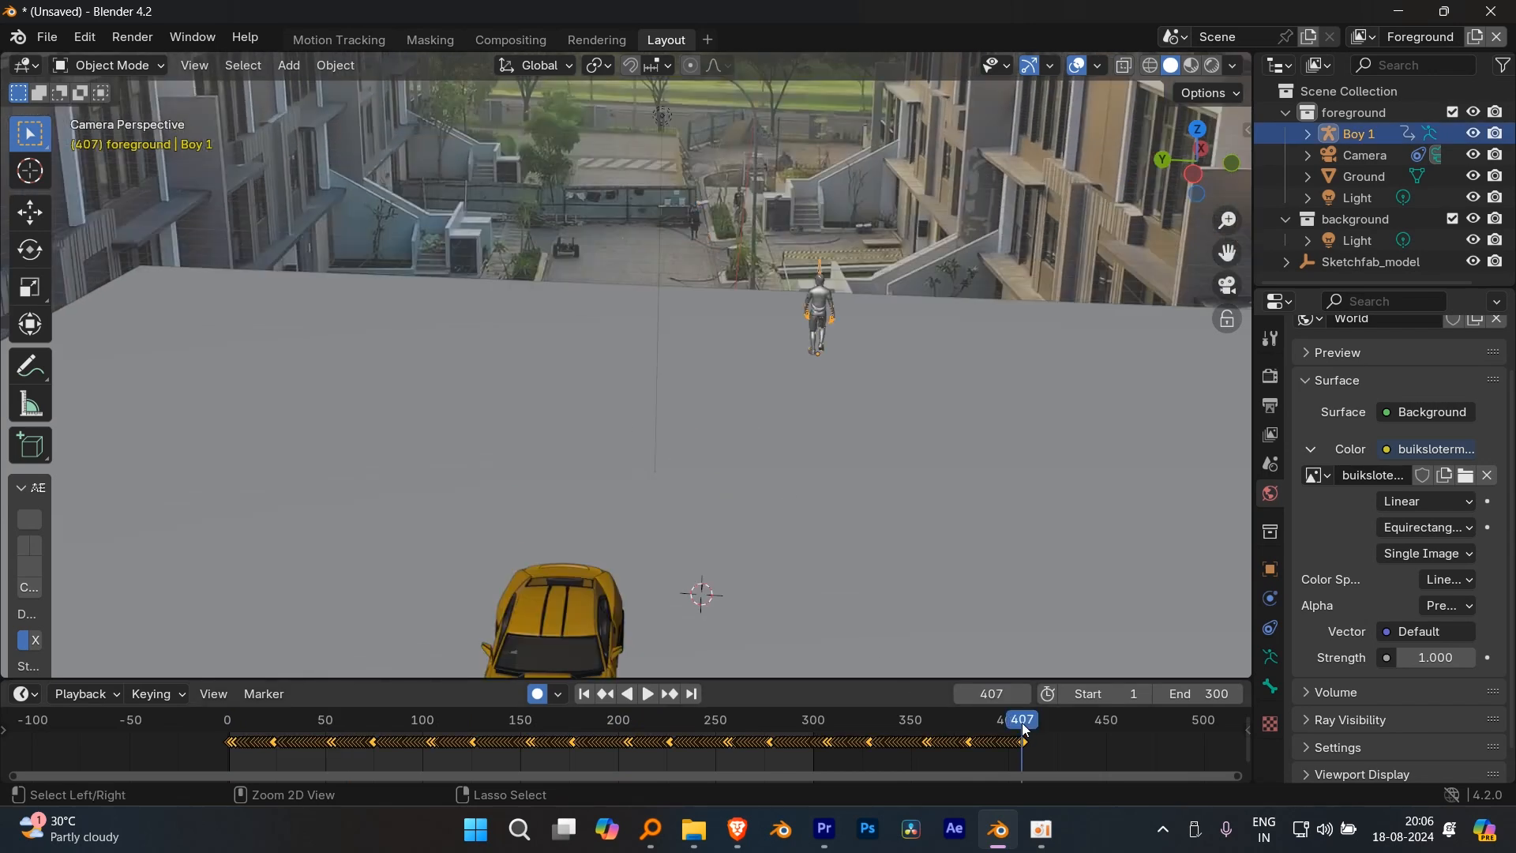
pyautogui.scroll(2, 778, 253)
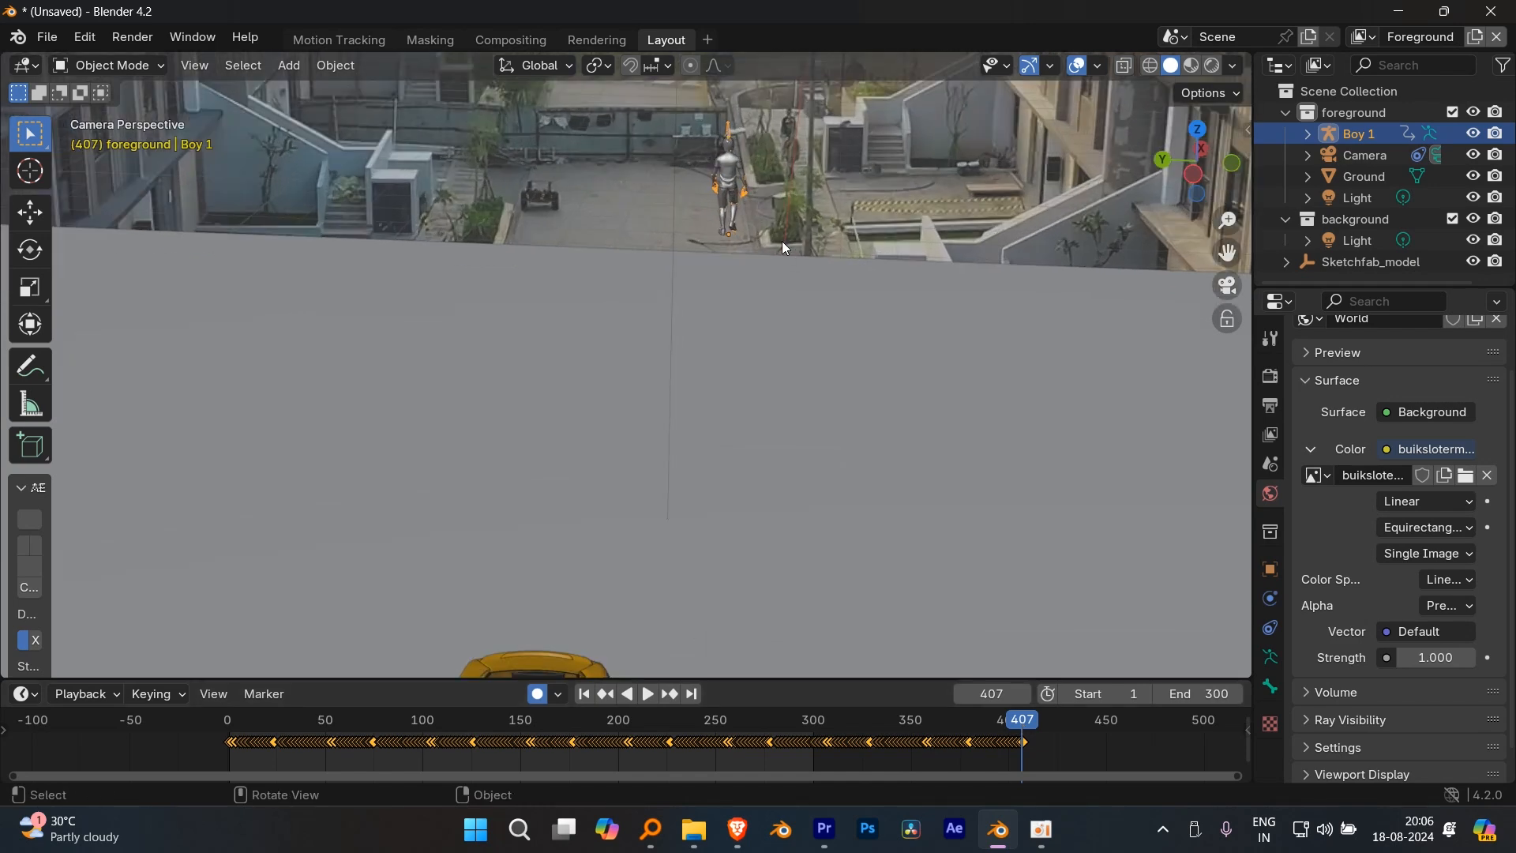
pyautogui.press('g')
pyautogui.press('x')
pyautogui.click(805, 426)
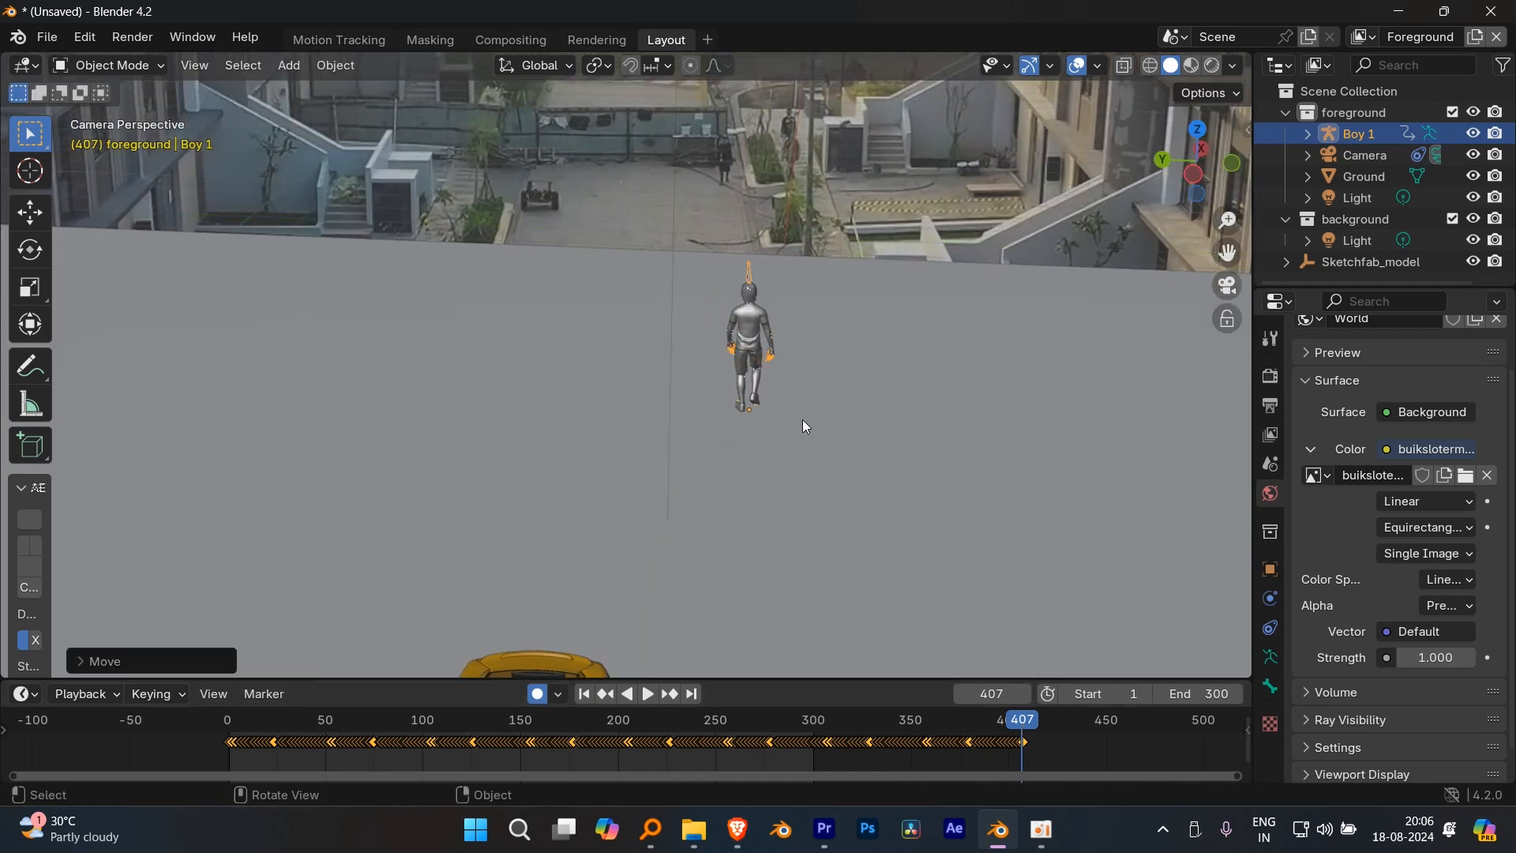
# - Play the revised walk, switch to rendered shading, and stop at frame 213 to examine Boy 1's feet on the road
pyautogui.press('space')
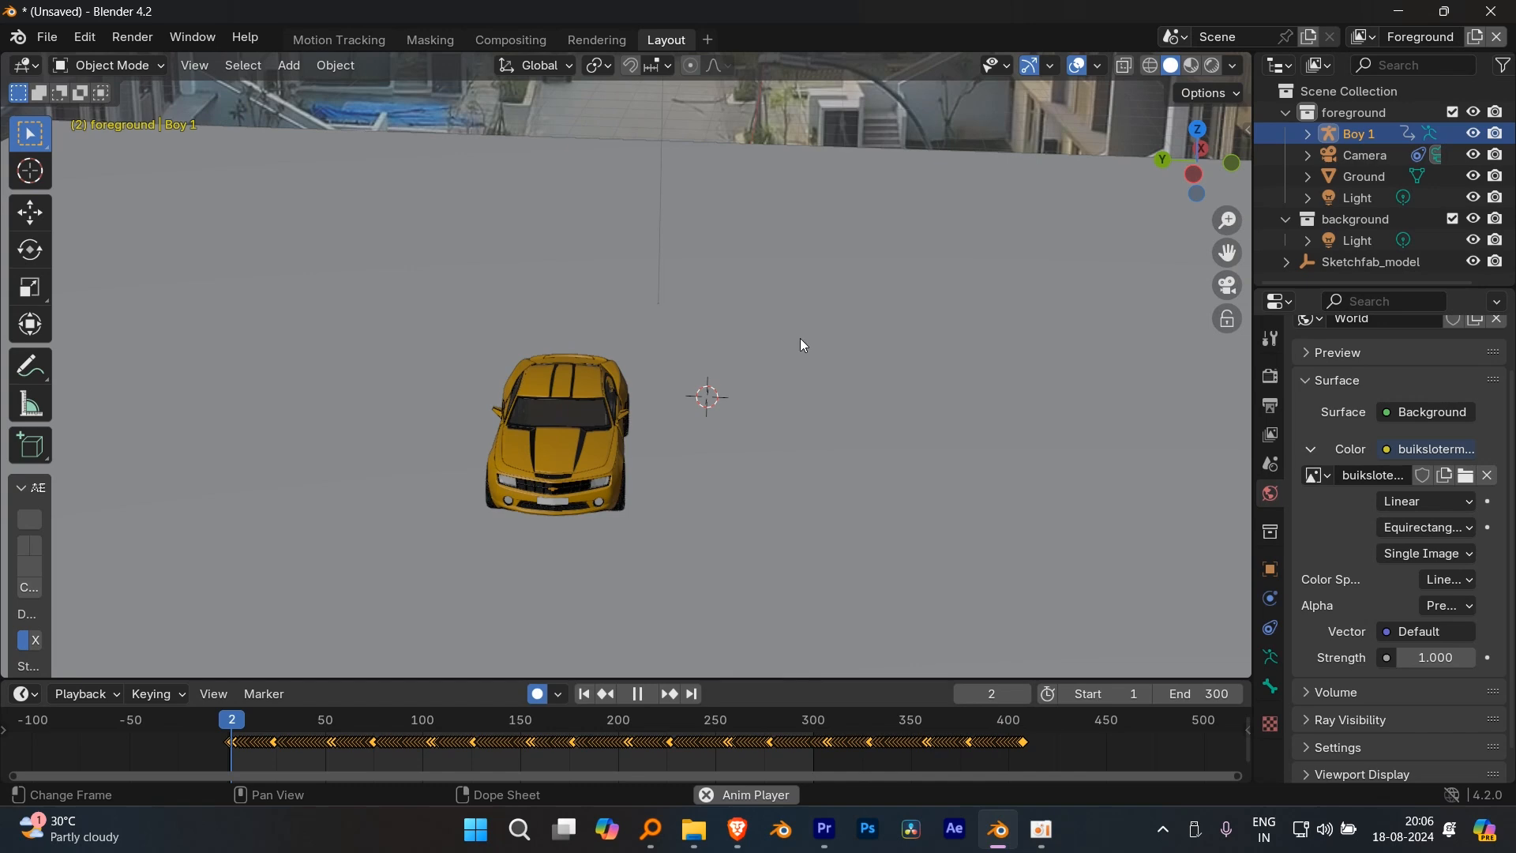
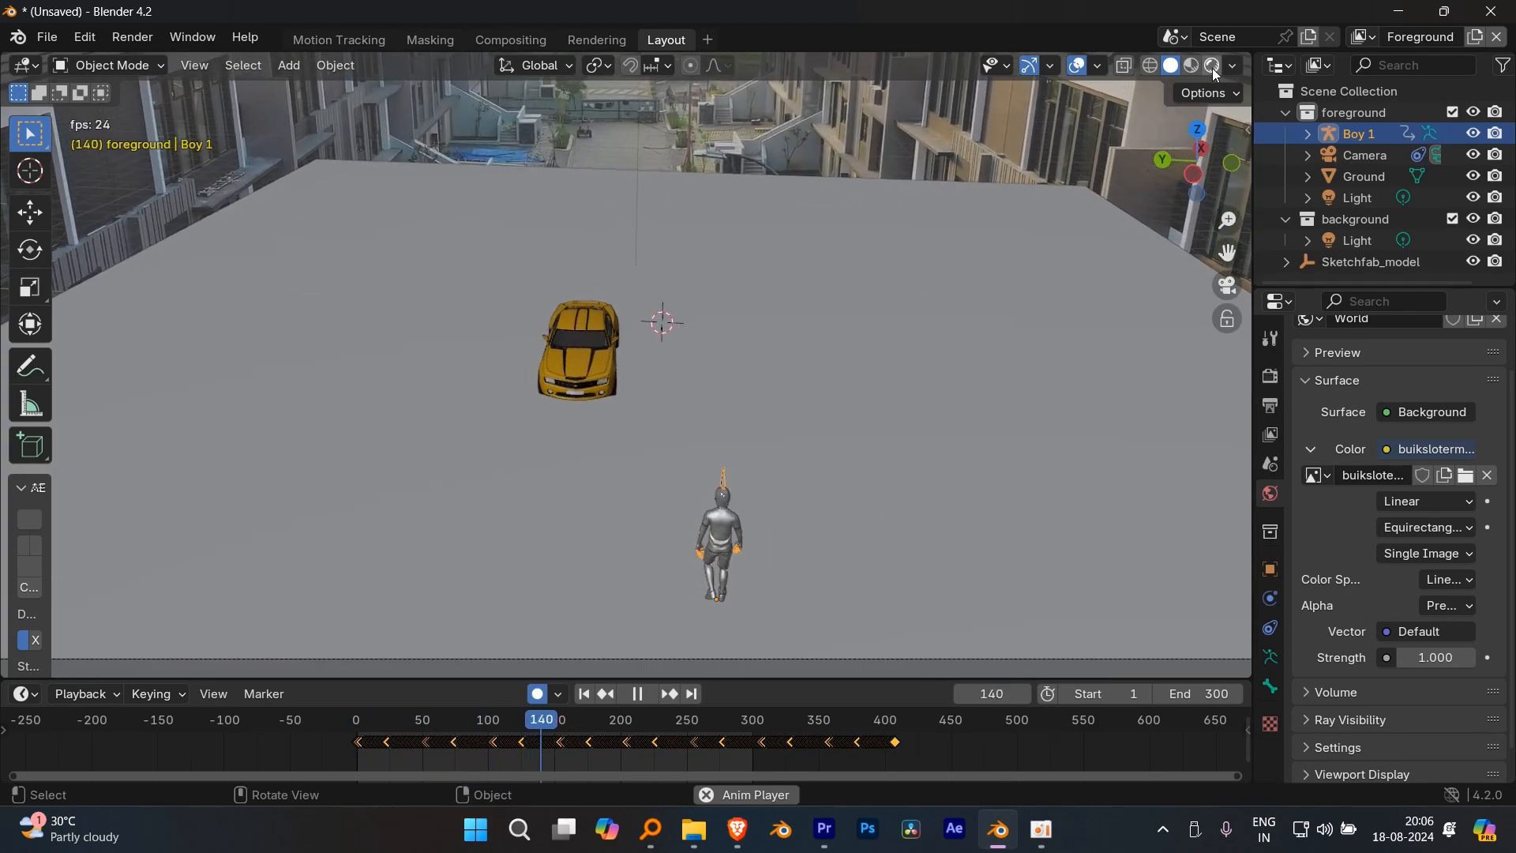
pyautogui.click(1214, 66)
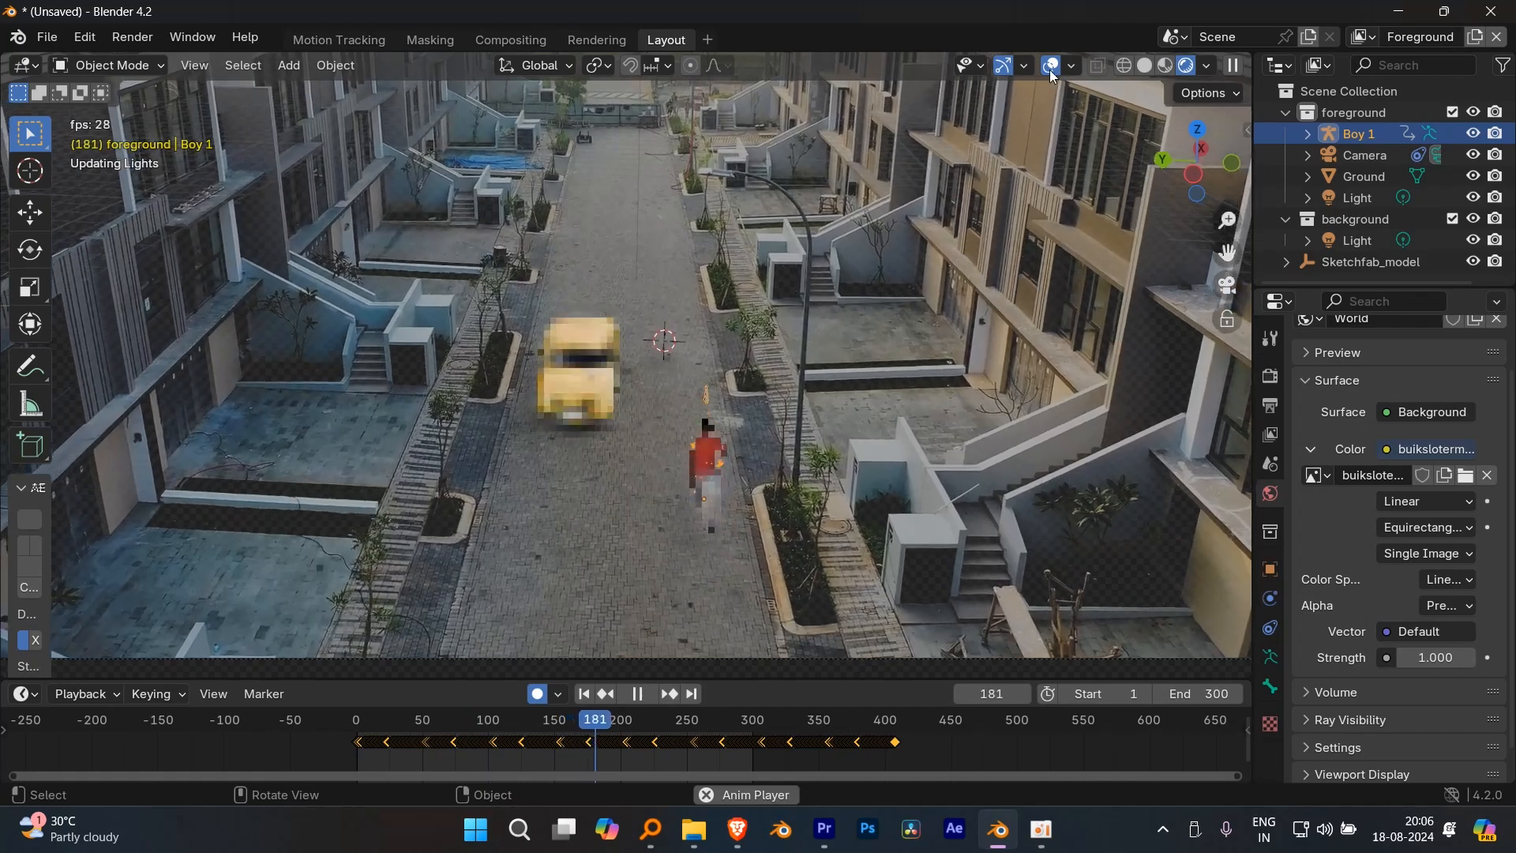
pyautogui.press('space')
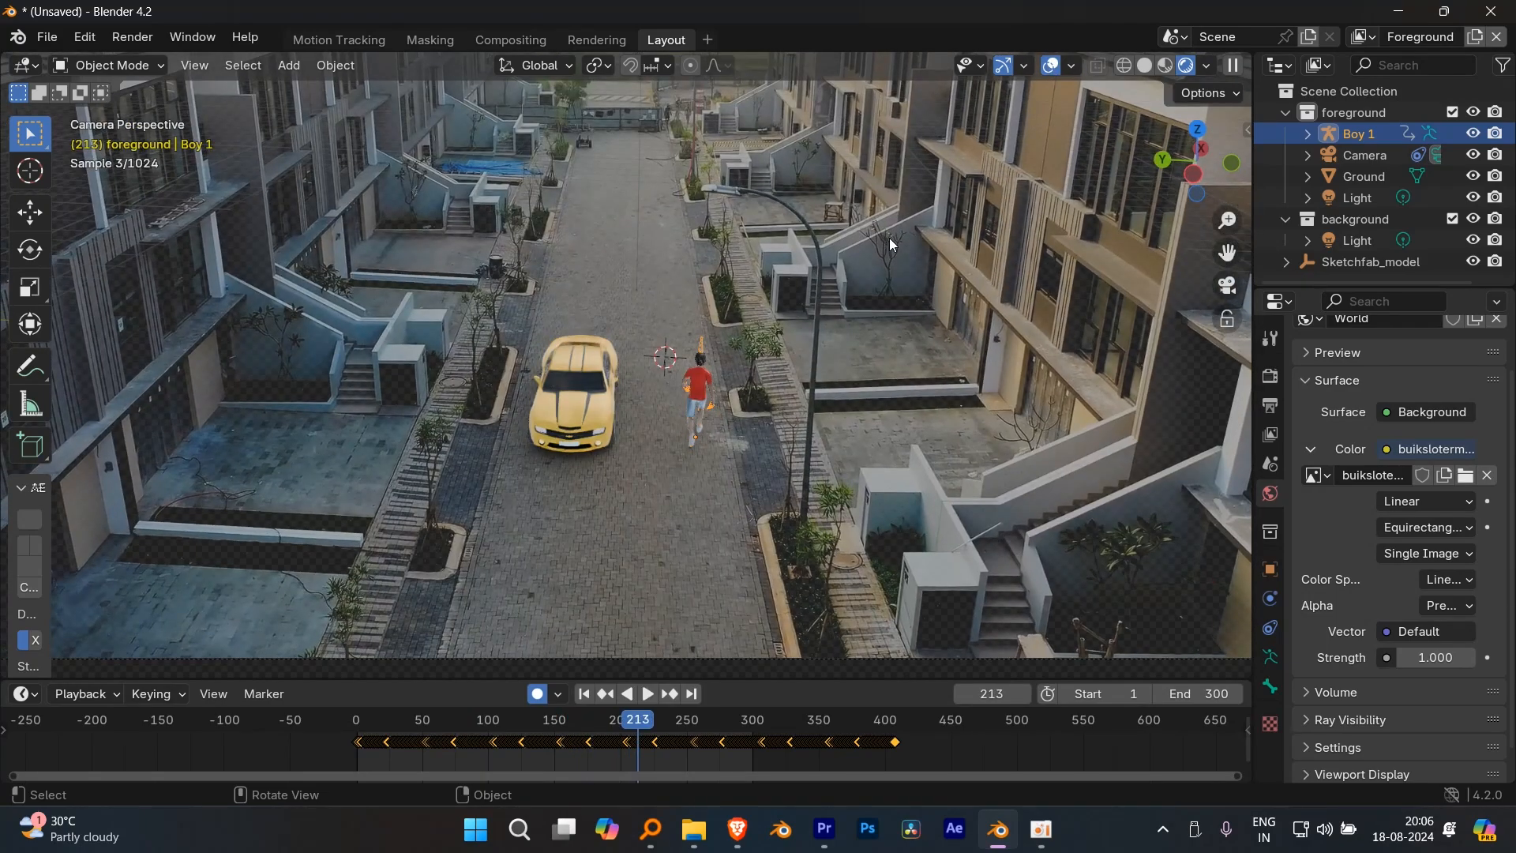
pyautogui.scroll(10, 798, 396)
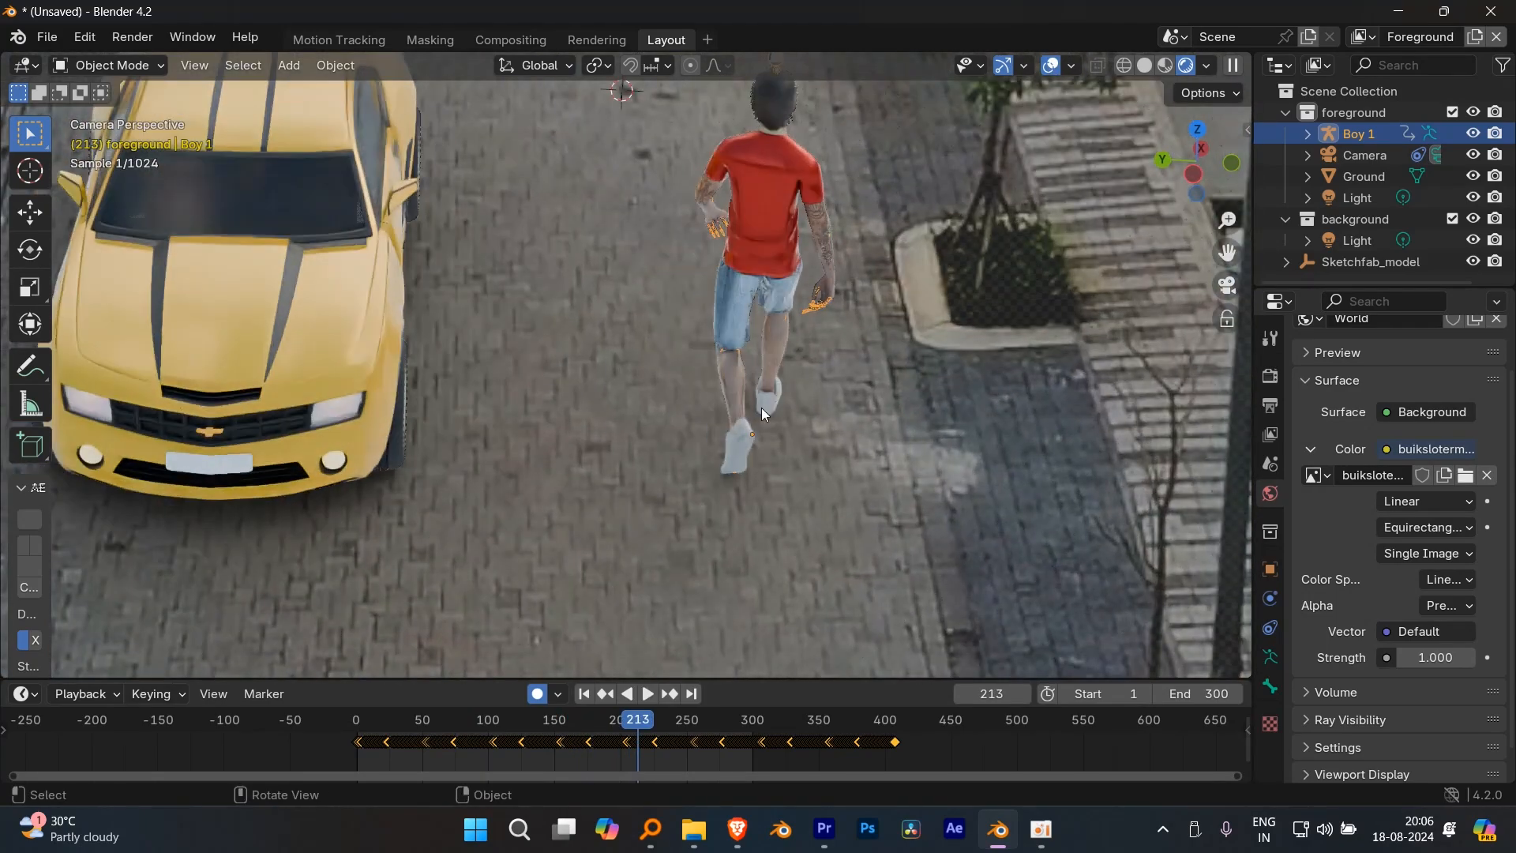
# - Select Boy 1's body mesh at the bare leg and set its skin material's Metallic to 0
pyautogui.scroll(6, 761, 407)
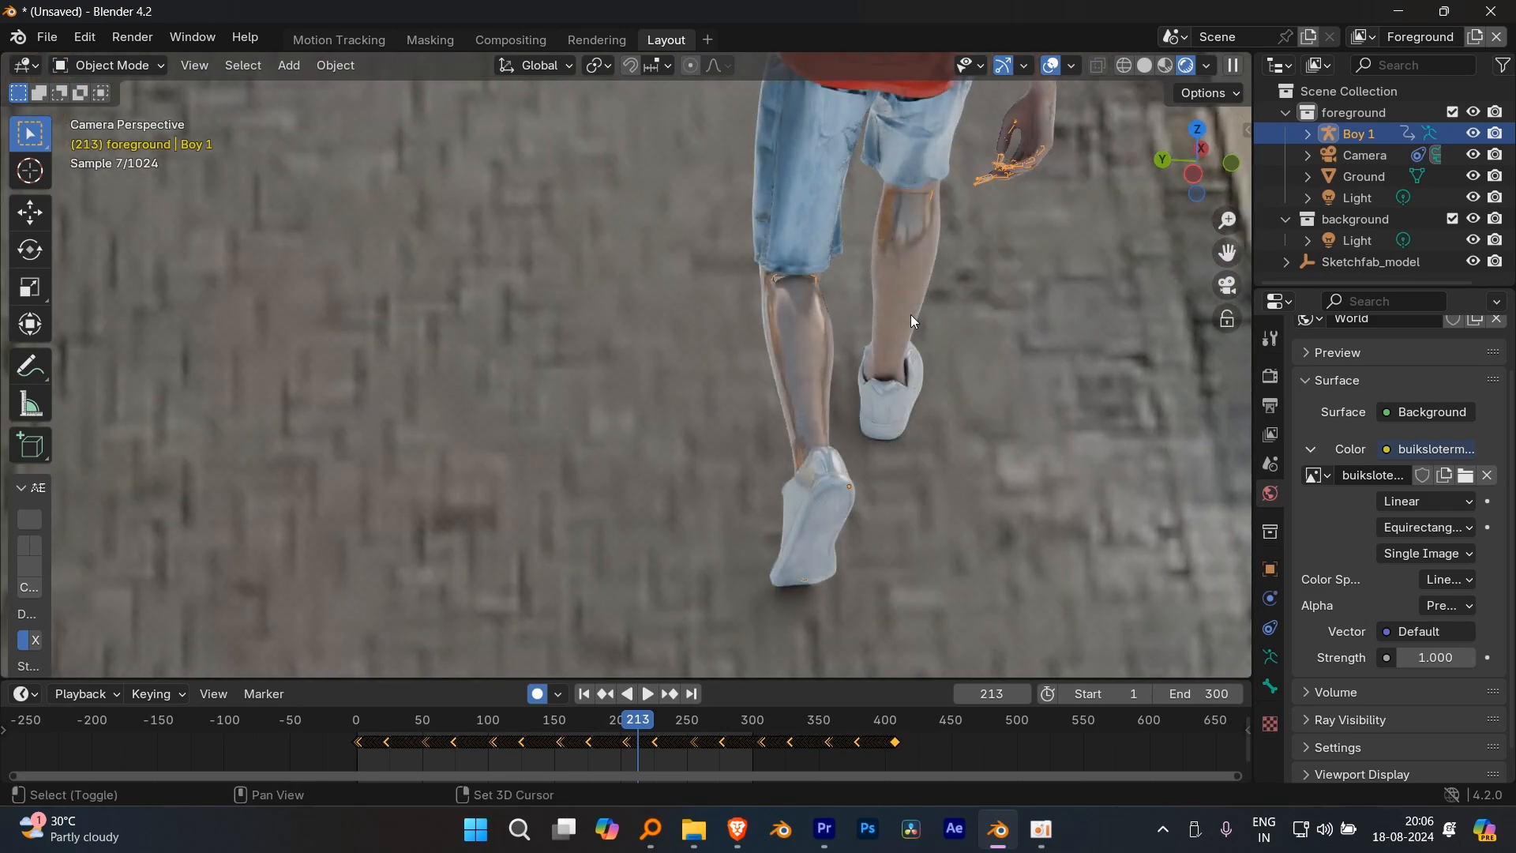
pyautogui.scroll(5, 888, 329)
pyautogui.keyDown('shift'); pyautogui.moveTo(927, 389); pyautogui.dragTo(739, 526, button='middle'); pyautogui.keyUp('shift')
pyautogui.scroll(3, 723, 352)
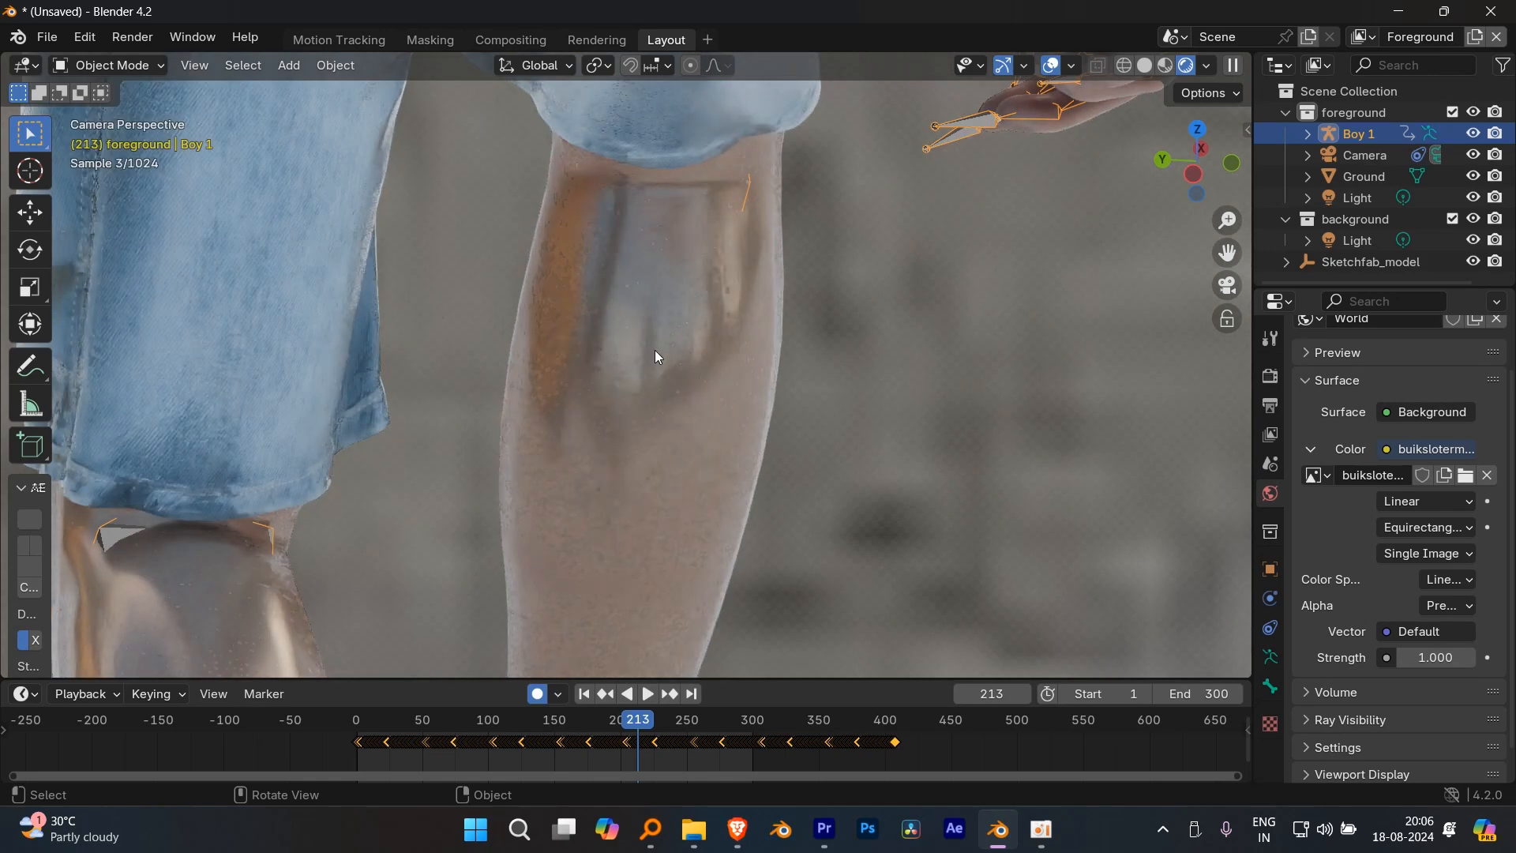
pyautogui.click(656, 355)
pyautogui.click(1270, 743)
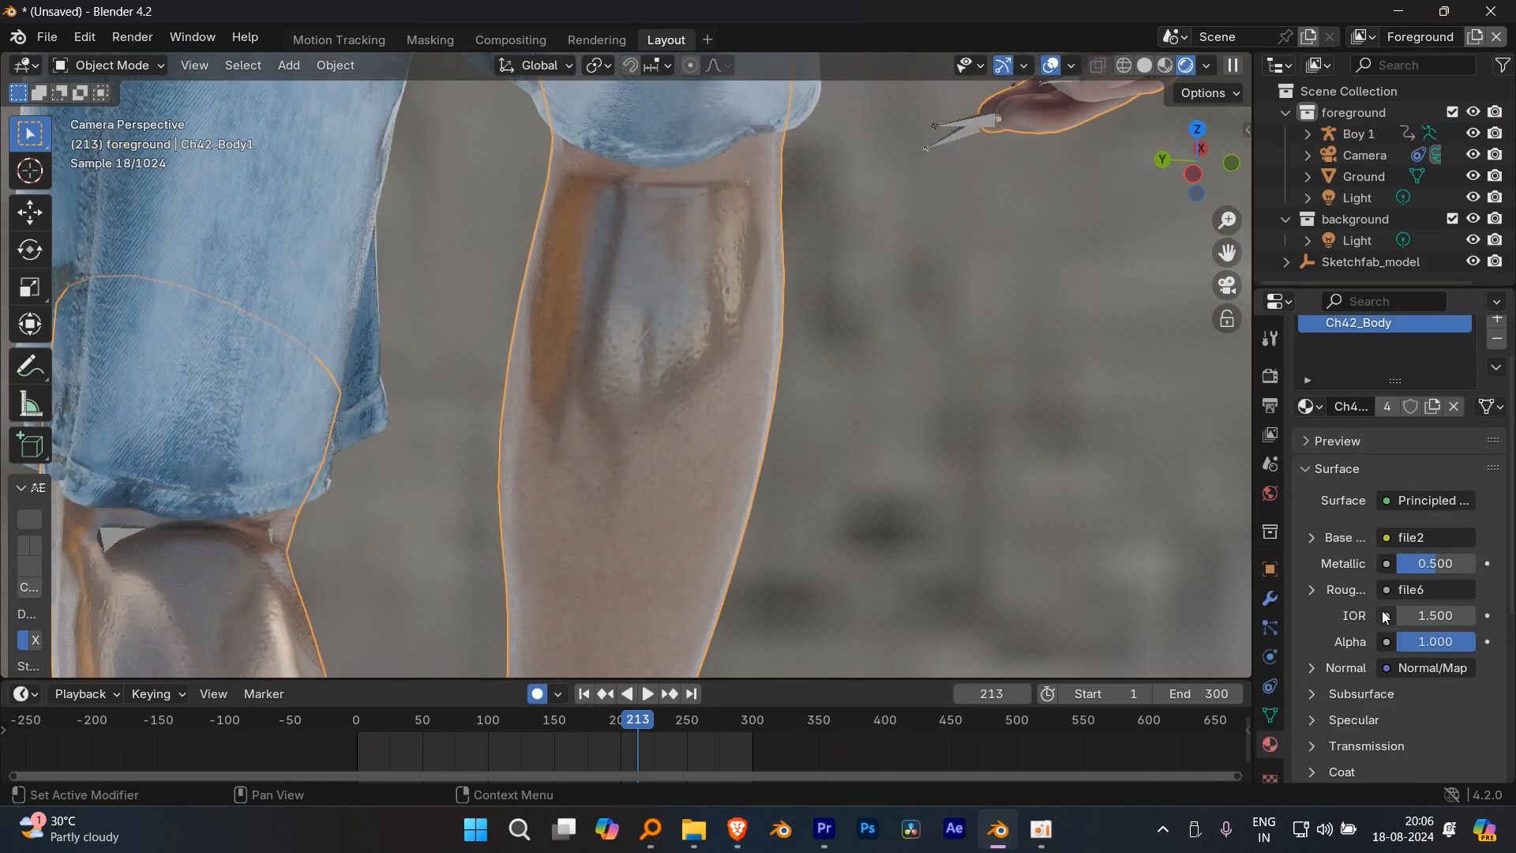
pyautogui.moveTo(1440, 567); pyautogui.dragTo(1358, 566)
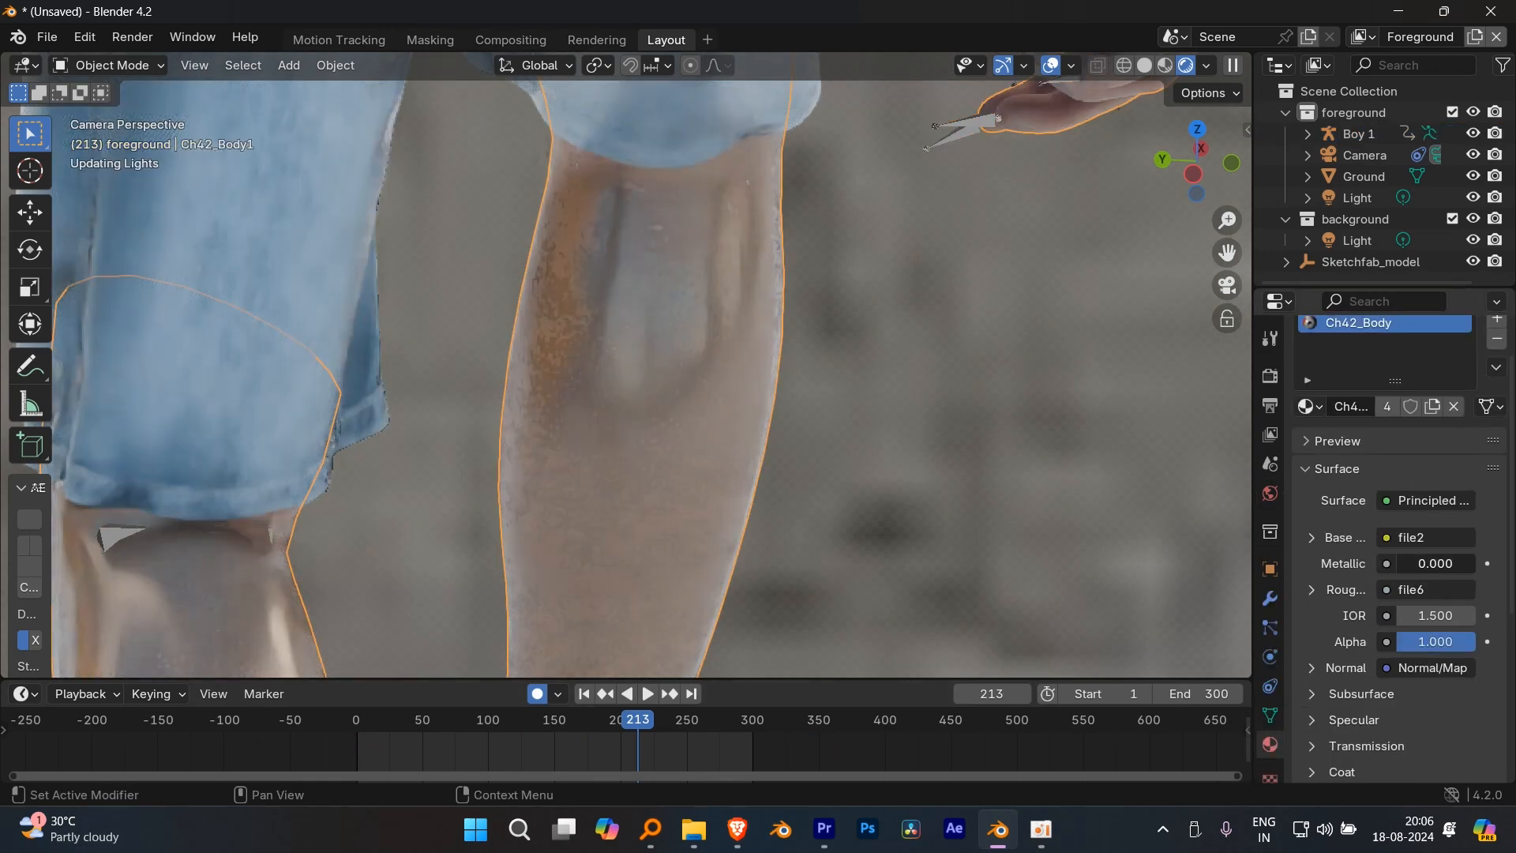
# - Inspect Boy 1's skin and the yellow car in rendered camera view, close up and against the whole street
pyautogui.scroll(-5, 755, 412)
pyautogui.keyDown('shift'); pyautogui.moveTo(837, 193); pyautogui.dragTo(793, 535, button='middle'); pyautogui.keyUp('shift')
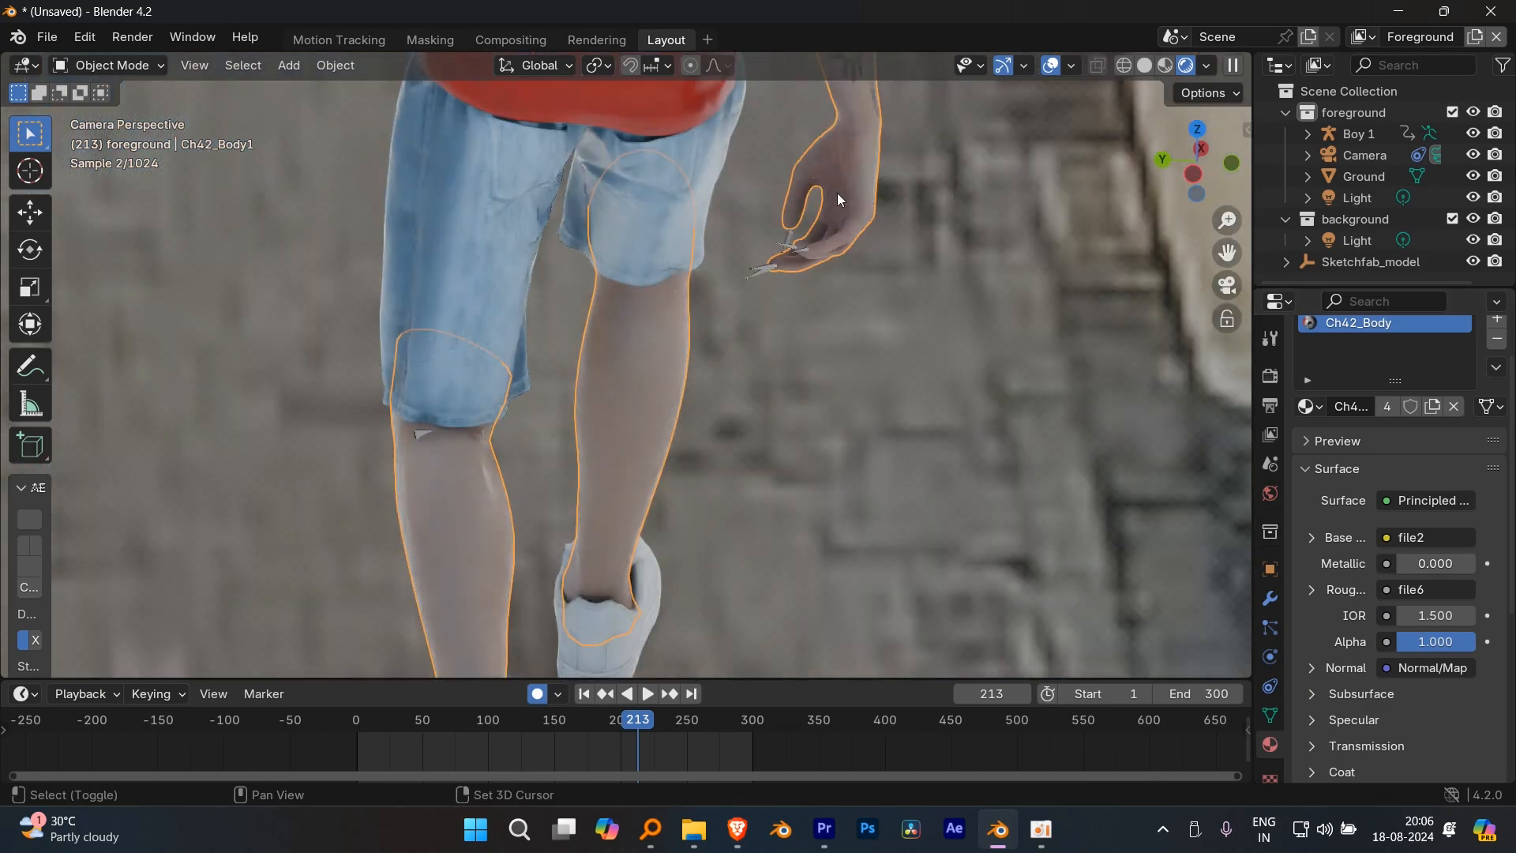
pyautogui.scroll(-8, 671, 220)
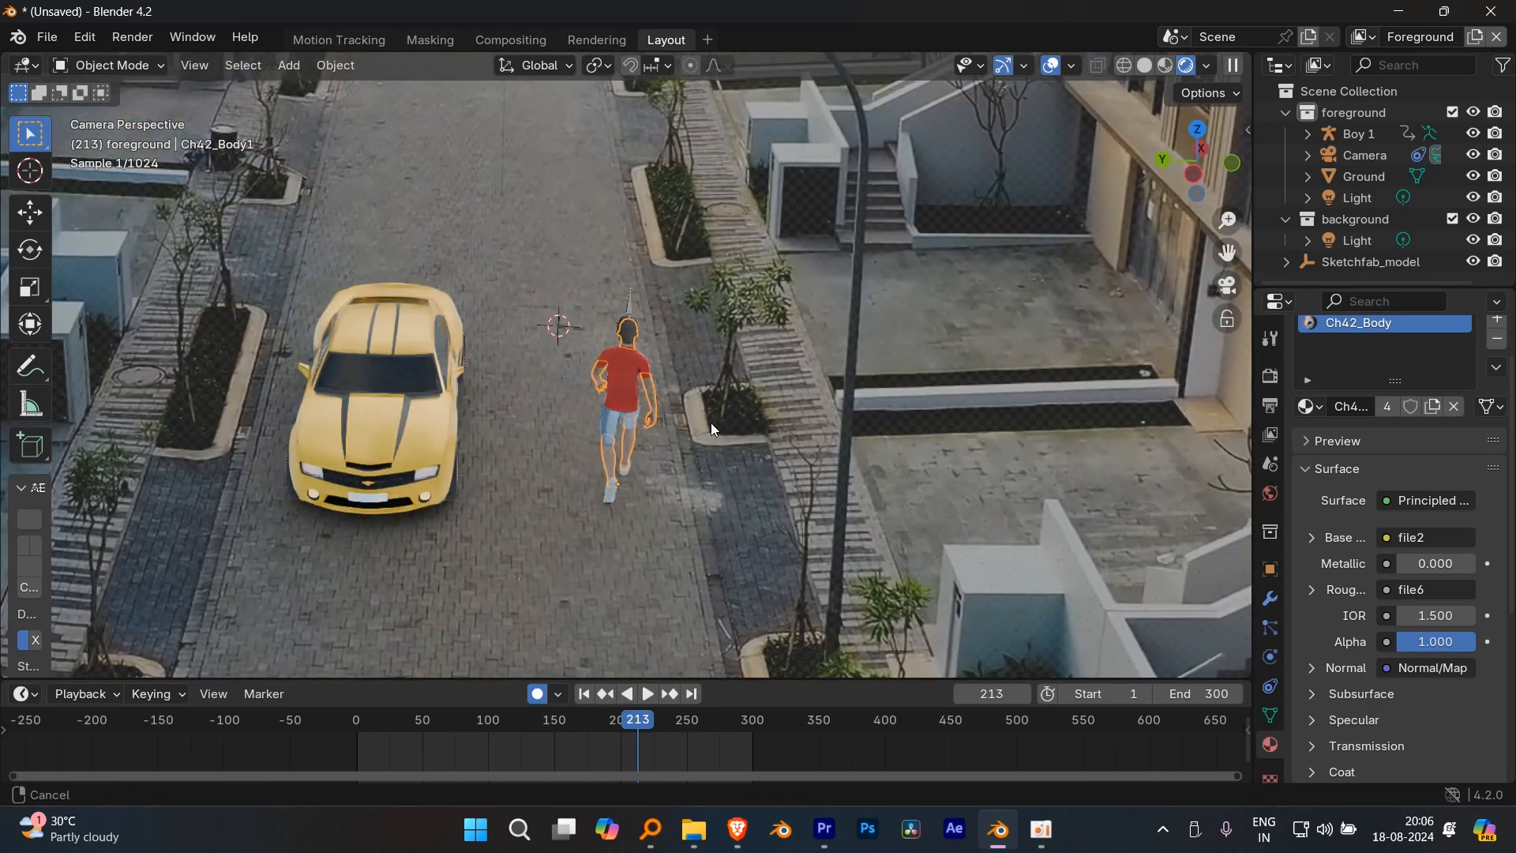
pyautogui.scroll(4, 608, 329)
pyautogui.keyDown('shift'); pyautogui.moveTo(505, 328); pyautogui.dragTo(828, 374, button='middle'); pyautogui.keyUp('shift')
pyautogui.scroll(3, 822, 379)
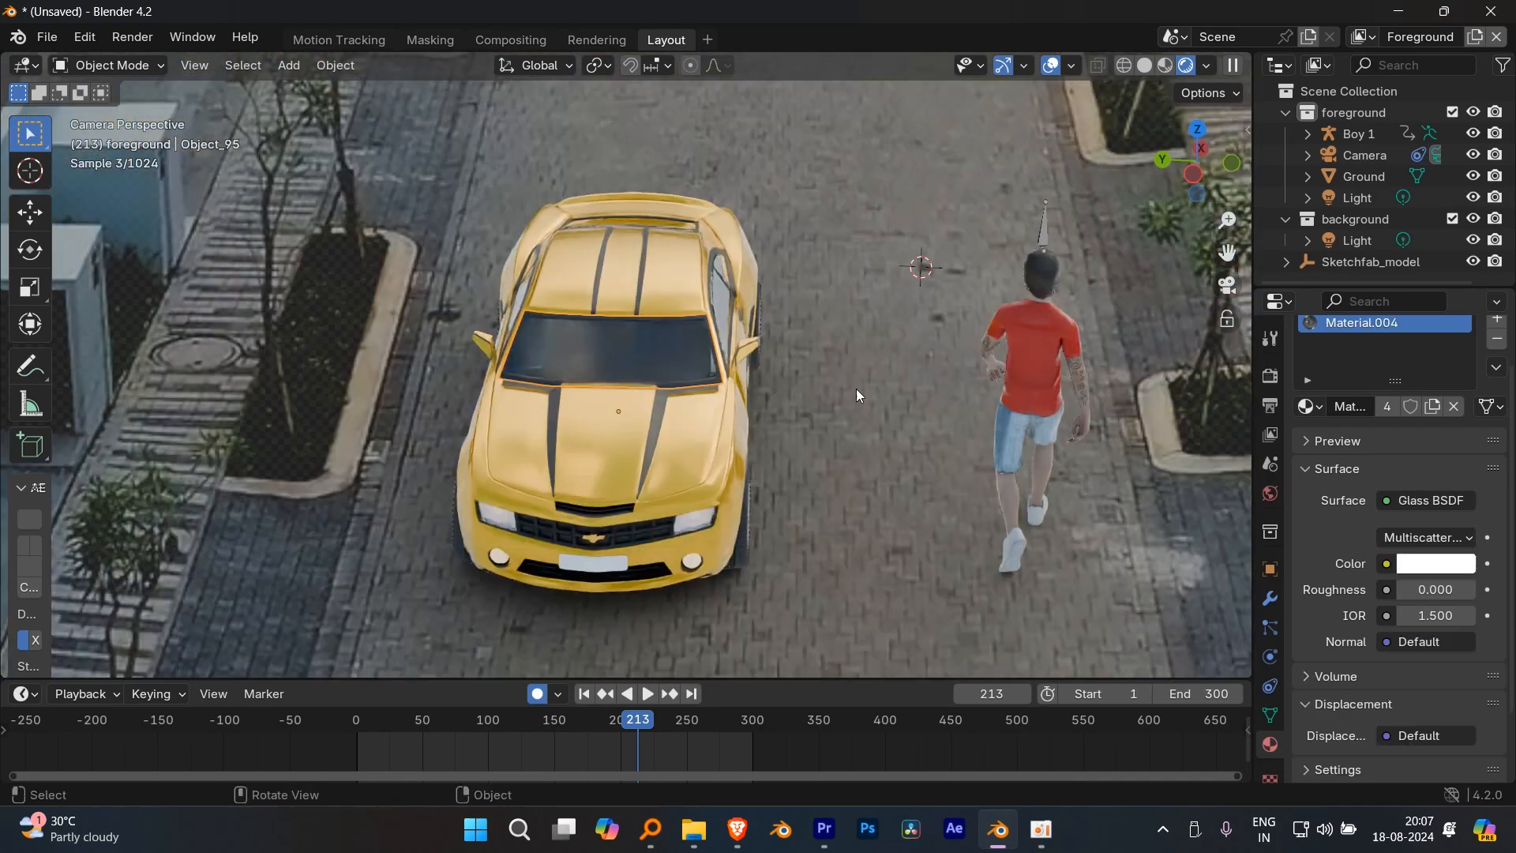
pyautogui.scroll(-5, 855, 388)
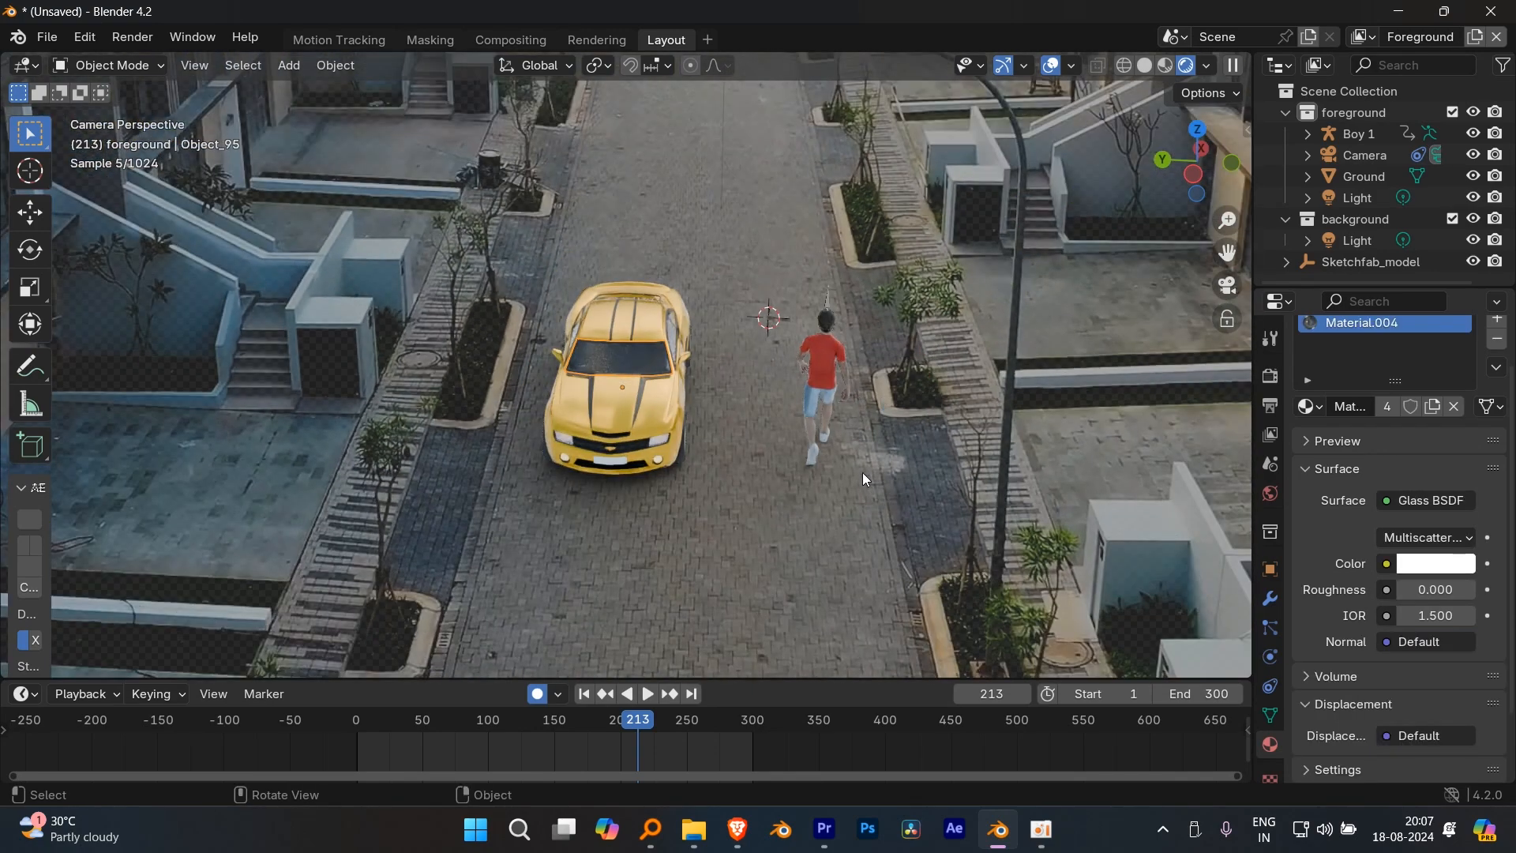
pyautogui.scroll(-4, 813, 473)
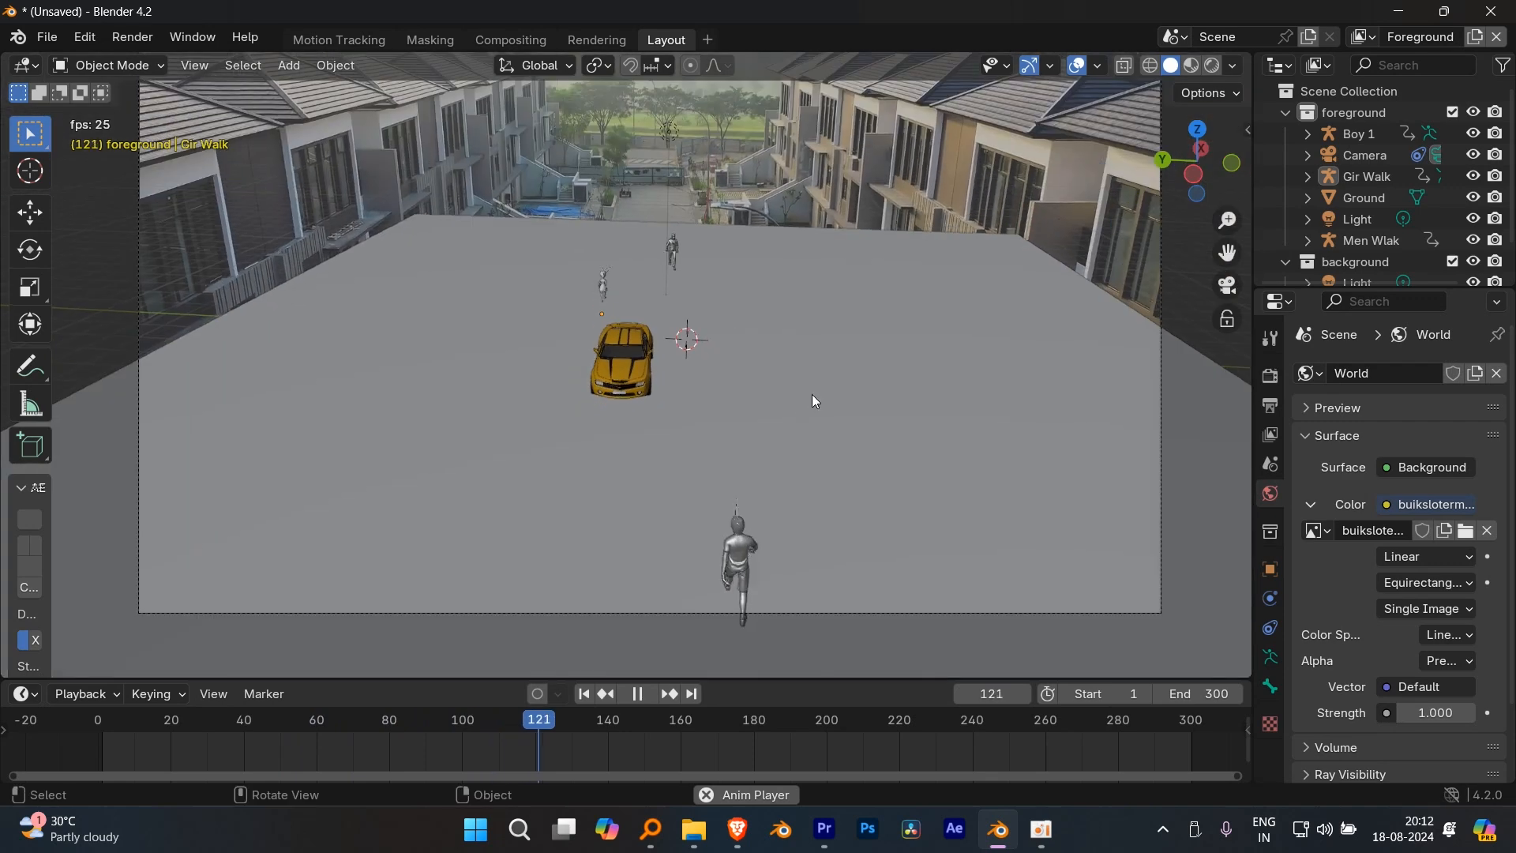
# - Scrub the playing shot to frame 235, stop at frame 257, and examine the three characters around the car
pyautogui.moveTo(730, 726); pyautogui.dragTo(959, 725)
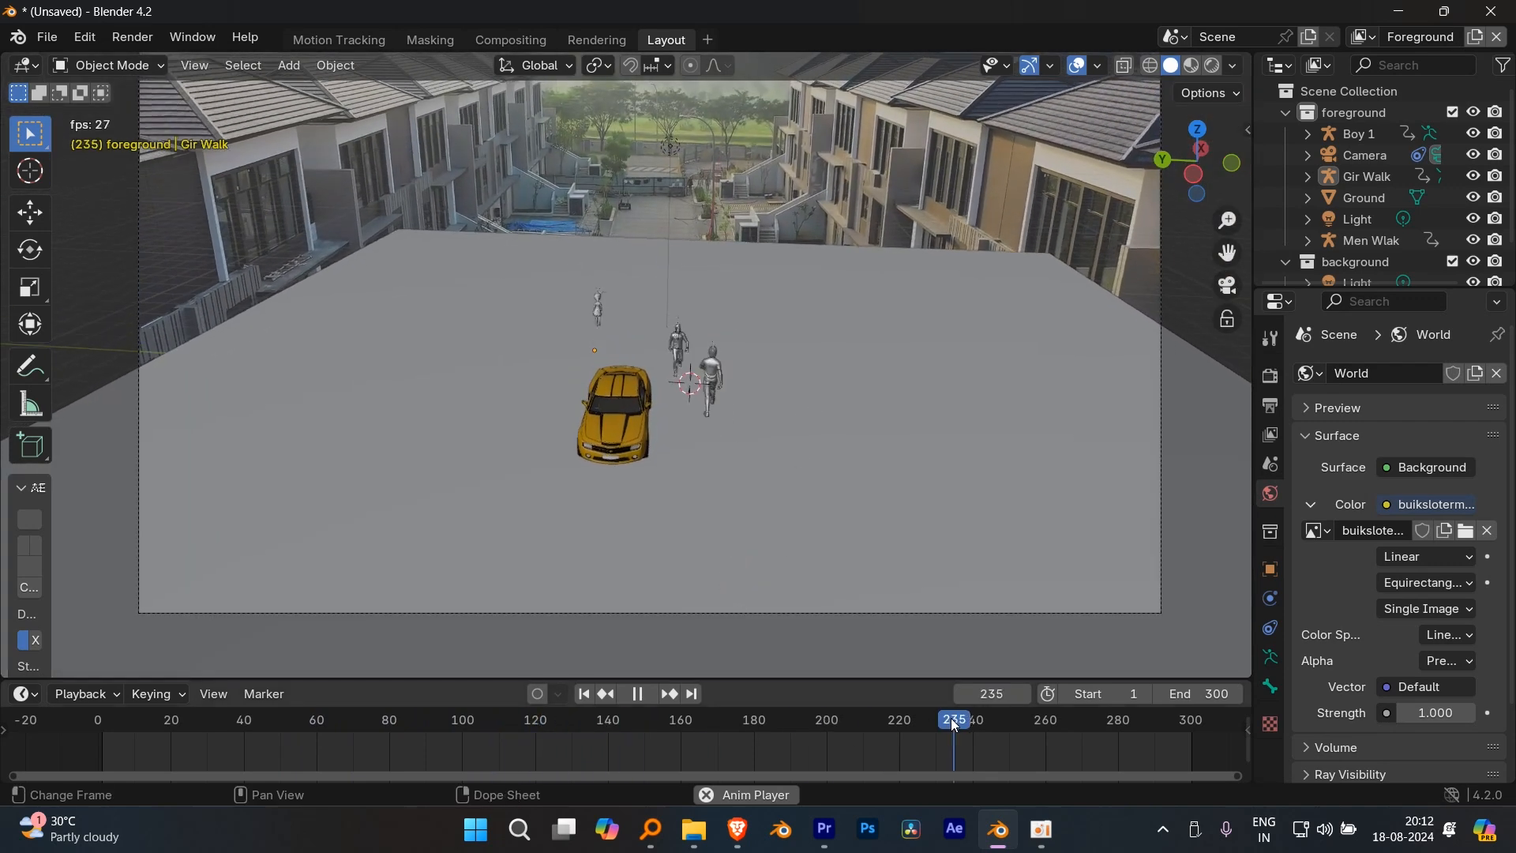
pyautogui.press('space')
pyautogui.scroll(4, 794, 498)
pyautogui.scroll(5, 708, 453)
pyautogui.keyDown('shift'); pyautogui.moveTo(783, 475); pyautogui.dragTo(631, 414, button='middle'); pyautogui.keyUp('shift')
pyautogui.scroll(2, 631, 413)
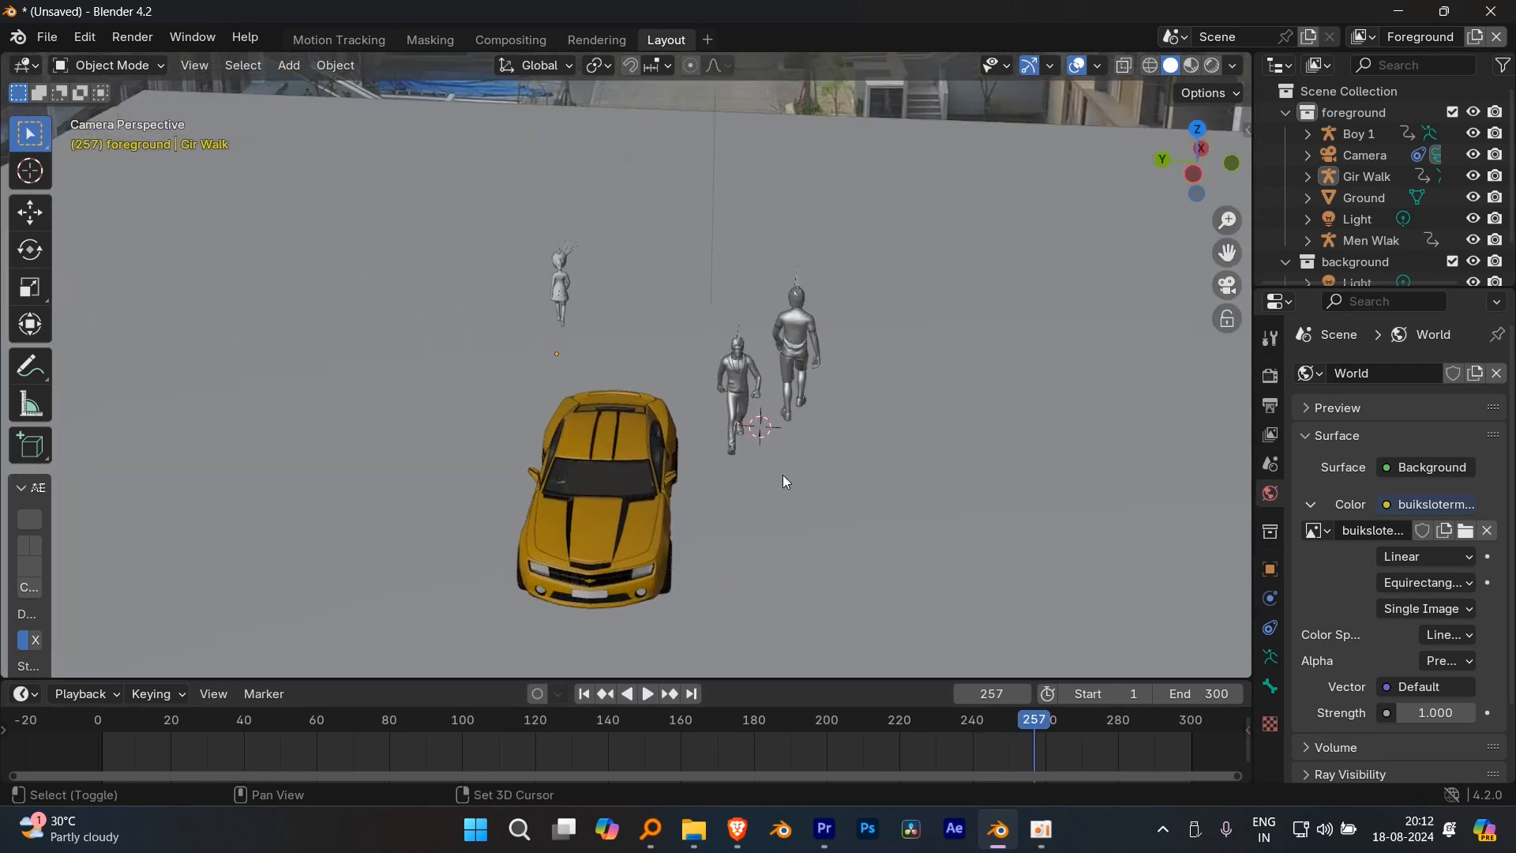
# - Scale Boy 1 down uniformly at frame 257 and compare his height with the suited man and the car
pyautogui.scroll(8, 631, 414)
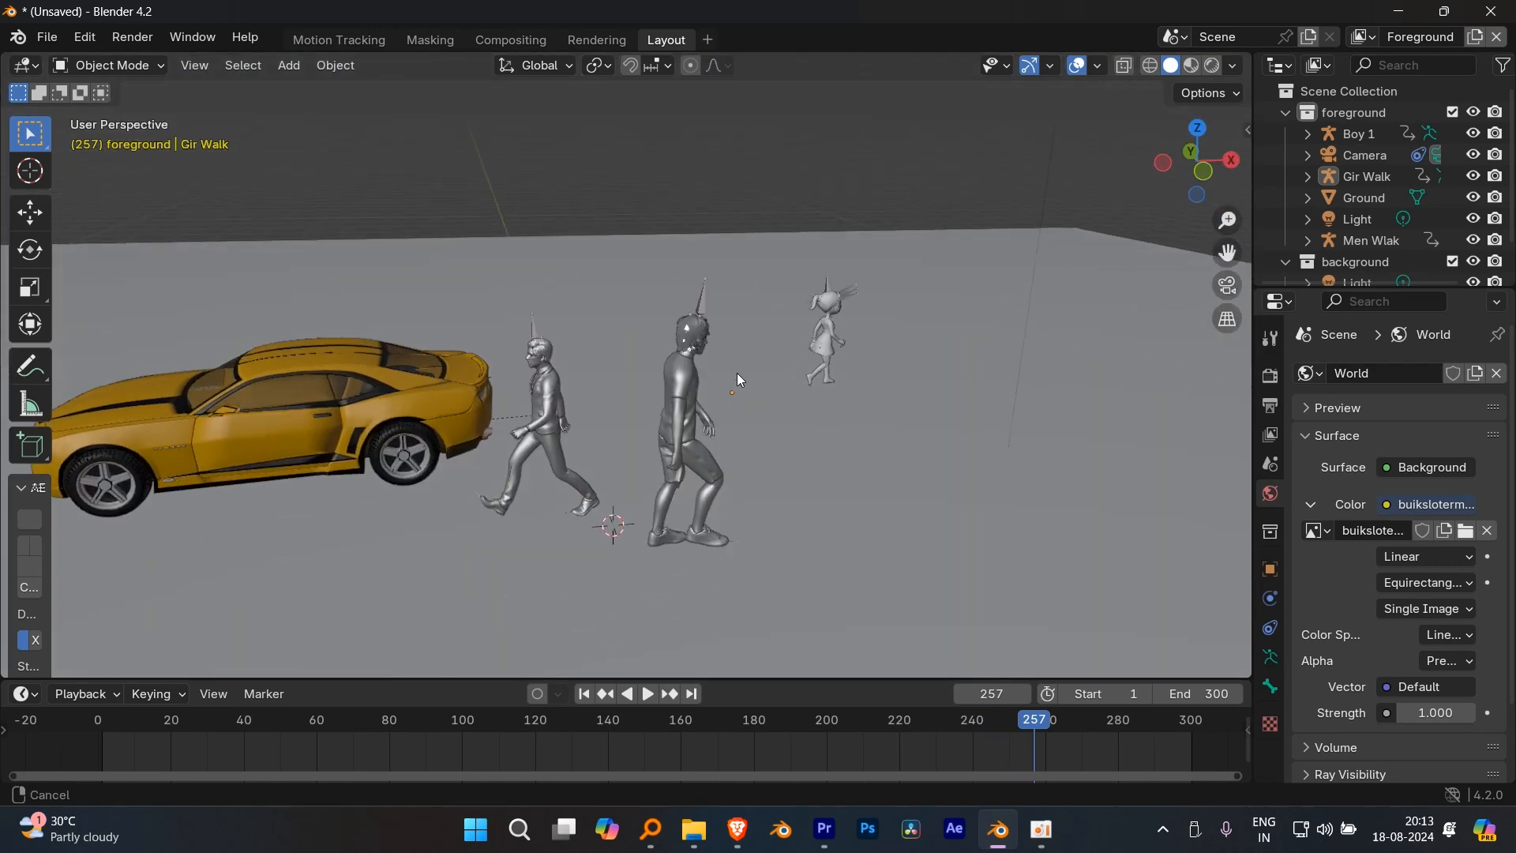
pyautogui.click(873, 159)
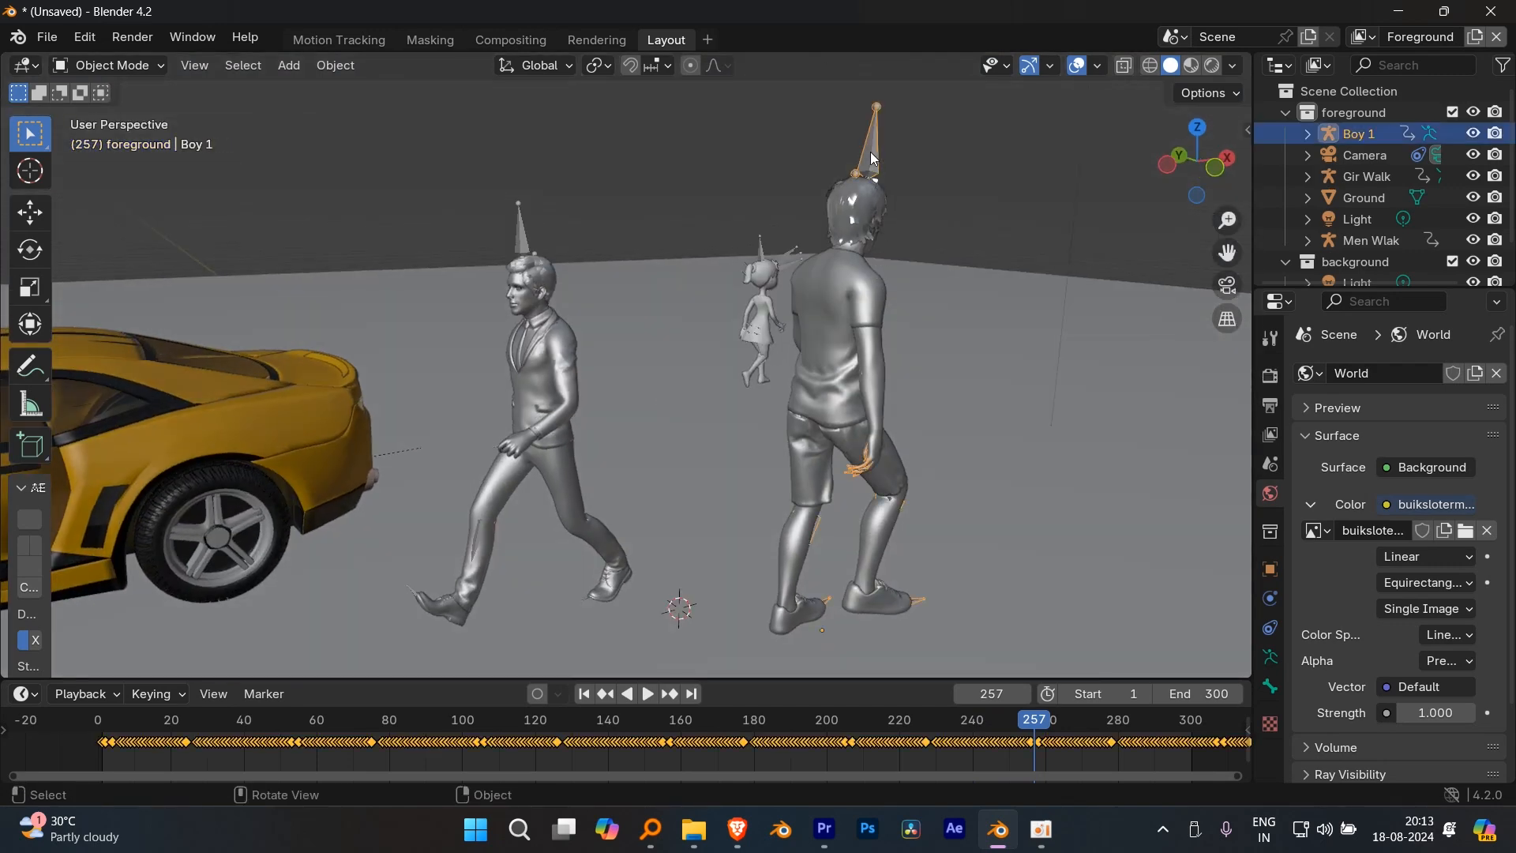
pyautogui.press('s')
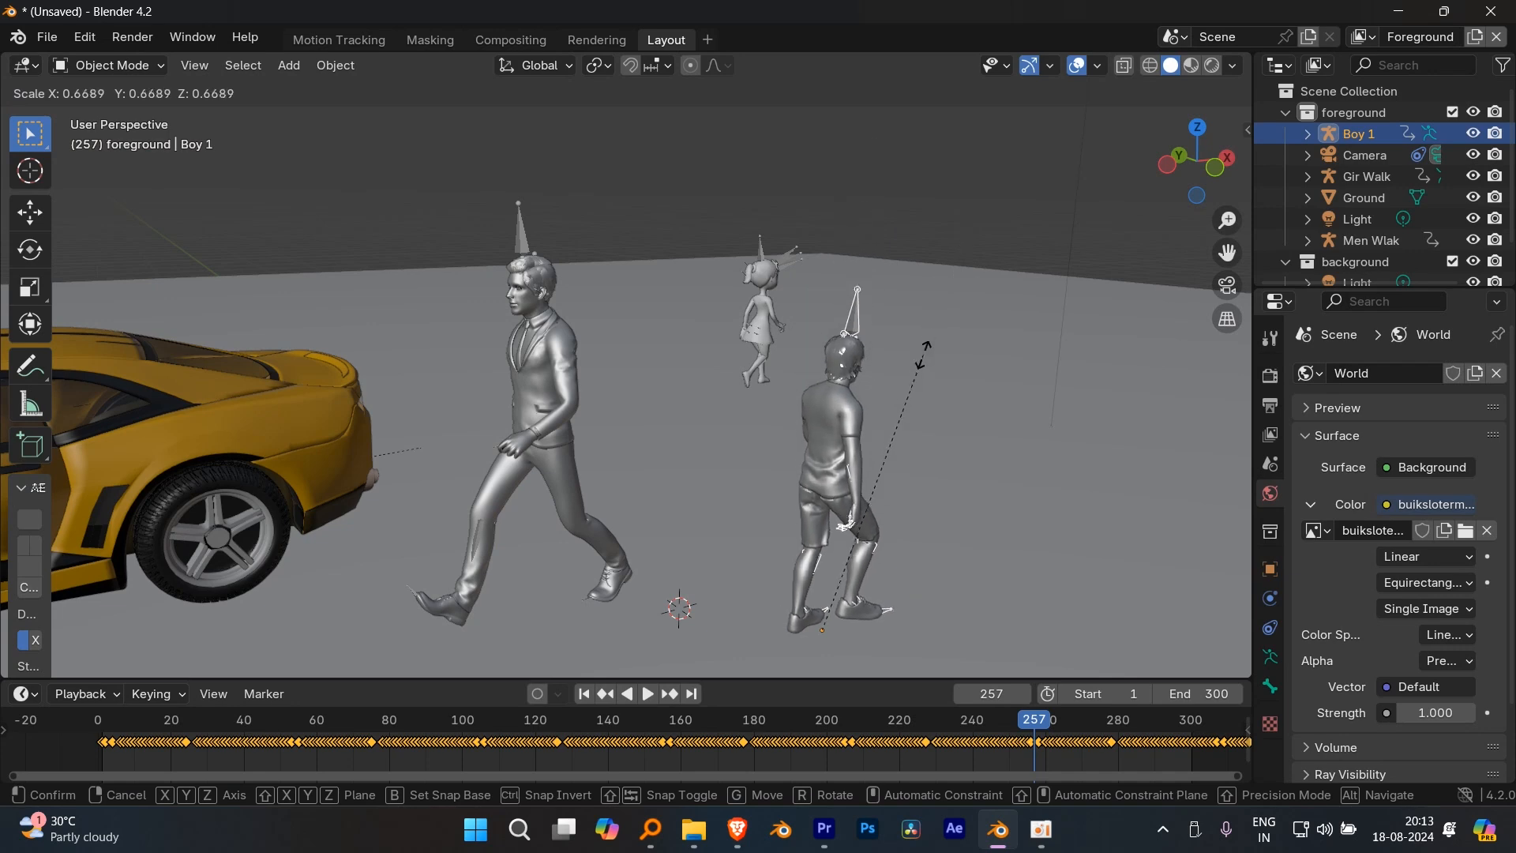
pyautogui.click(937, 297)
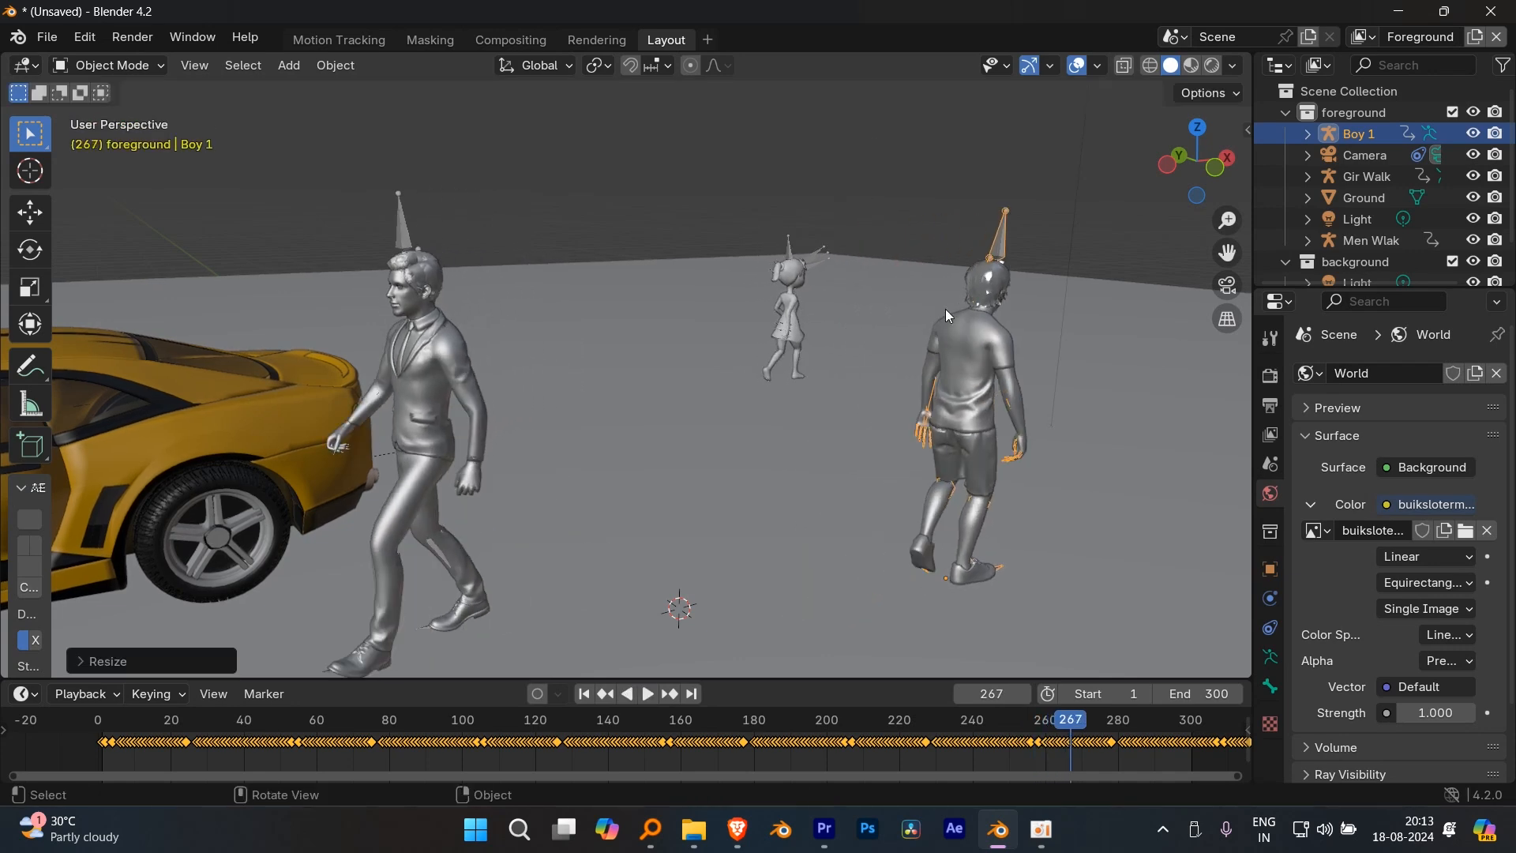
pyautogui.moveTo(945, 309); pyautogui.dragTo(532, 428, button='middle')
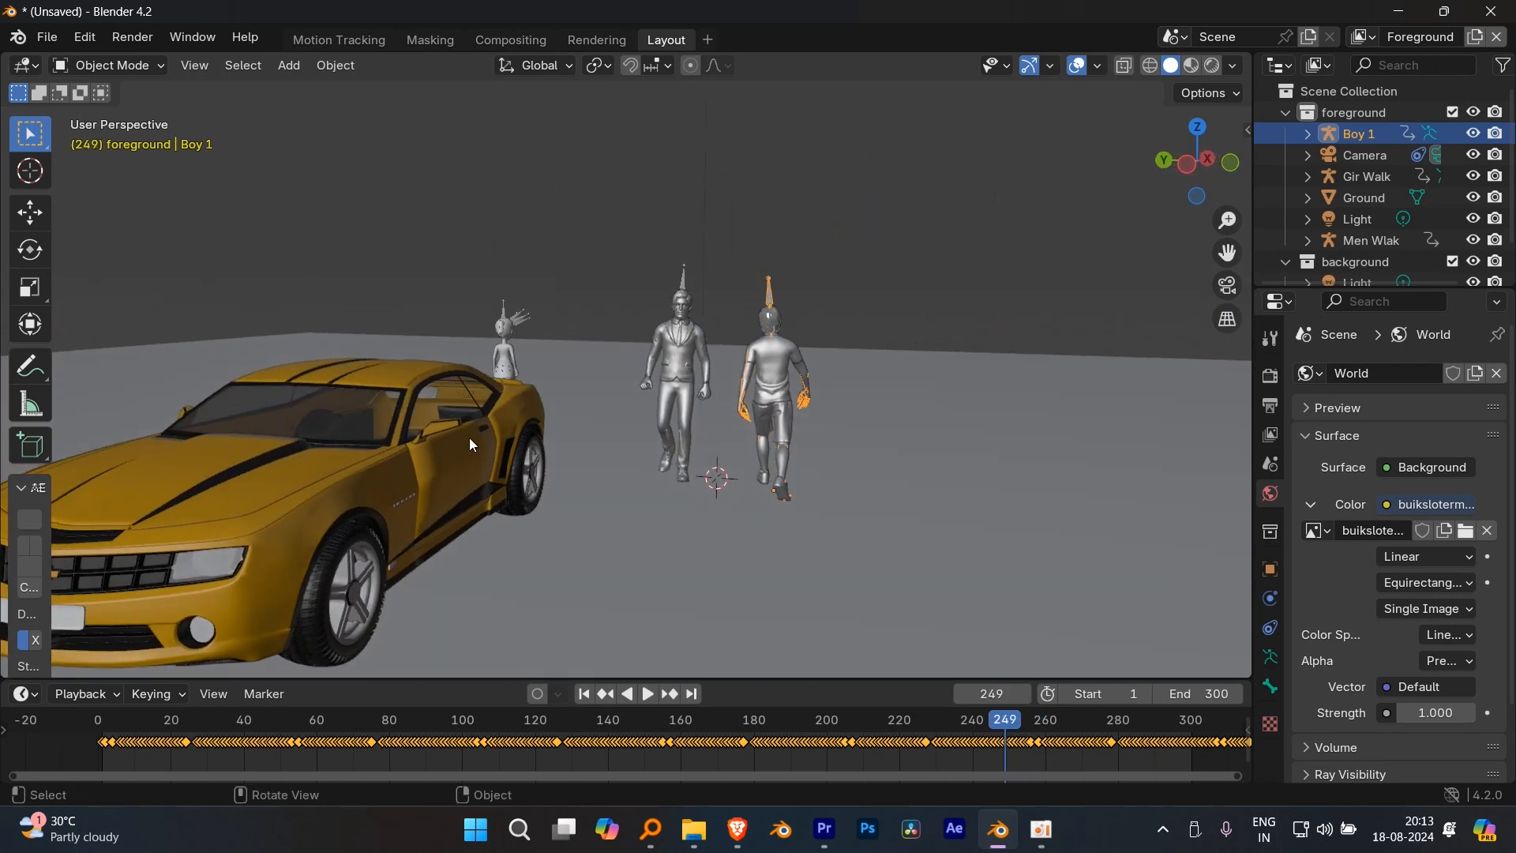
pyautogui.moveTo(704, 355); pyautogui.dragTo(821, 391, button='middle')
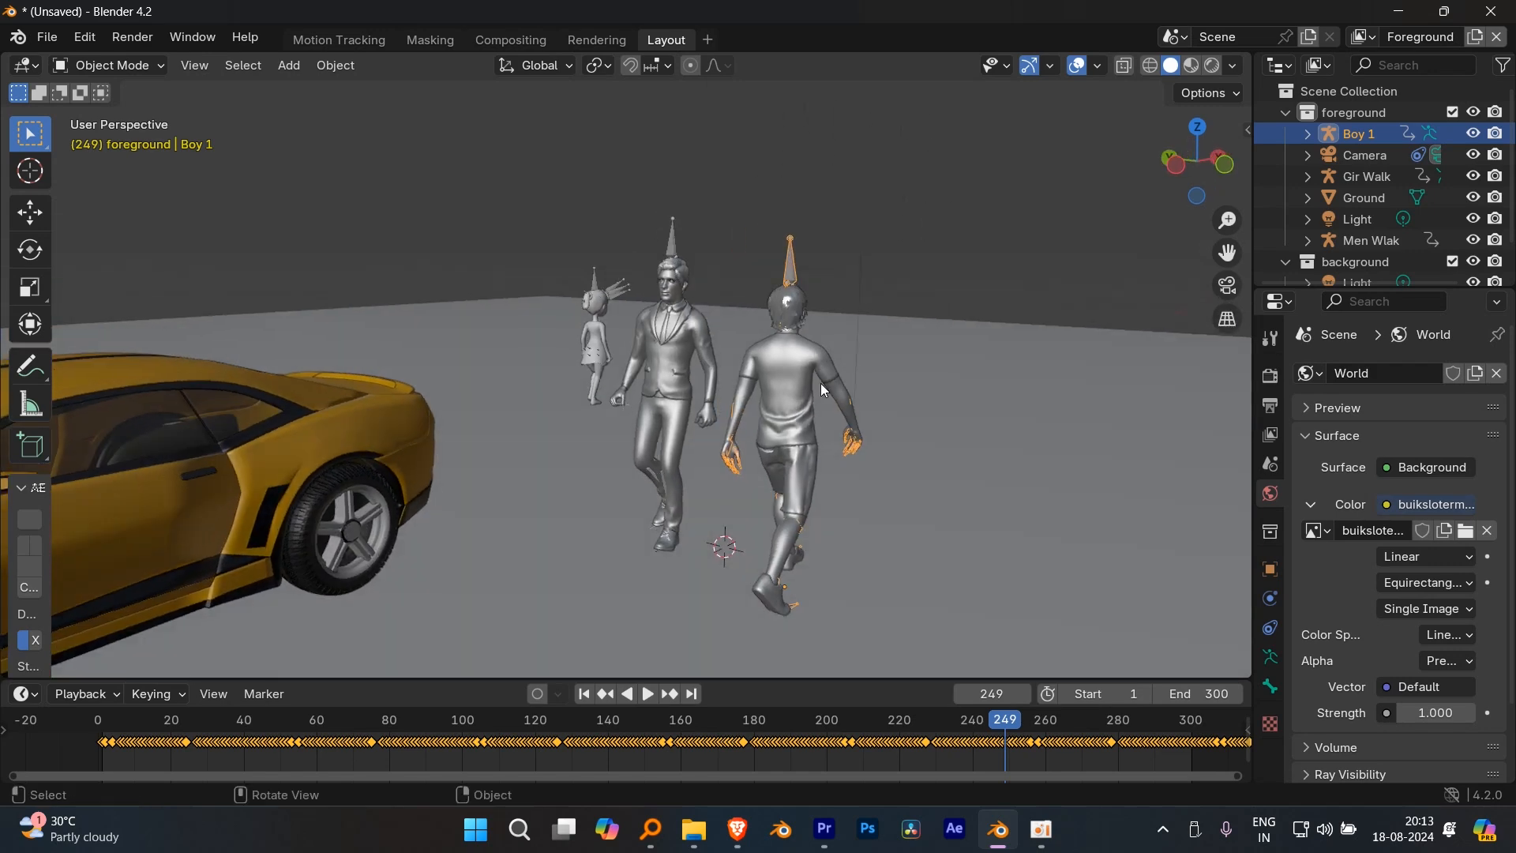
# - Play Boy 1's walk from frame 1, close up and through the camera, to examine the resized character
pyautogui.hotkey('shift', 'Left')
pyautogui.press('space')
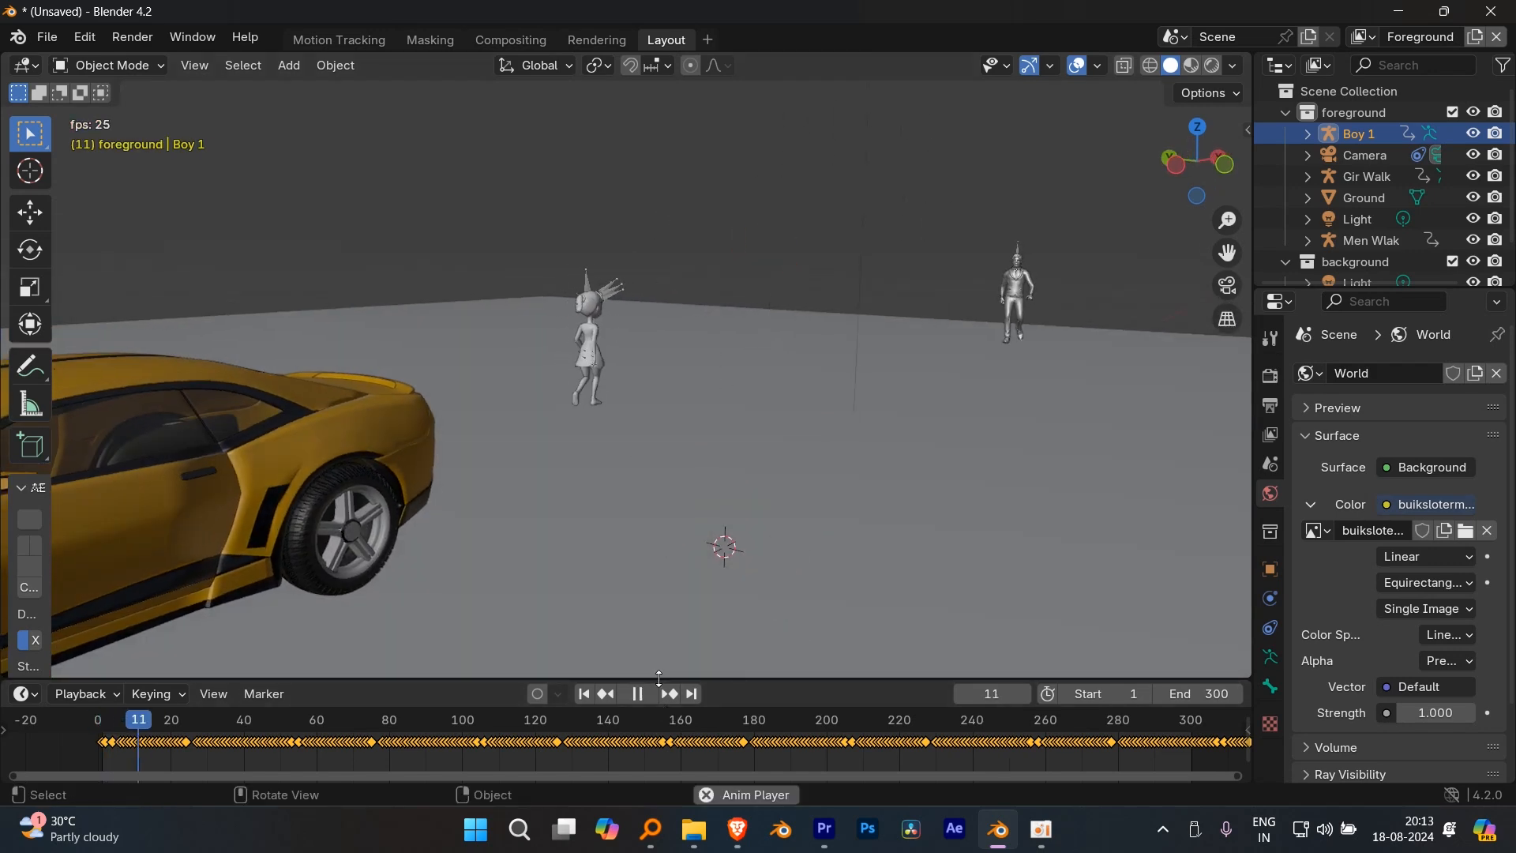
pyautogui.press('space')
pyautogui.hotkey('shift', 'Left')
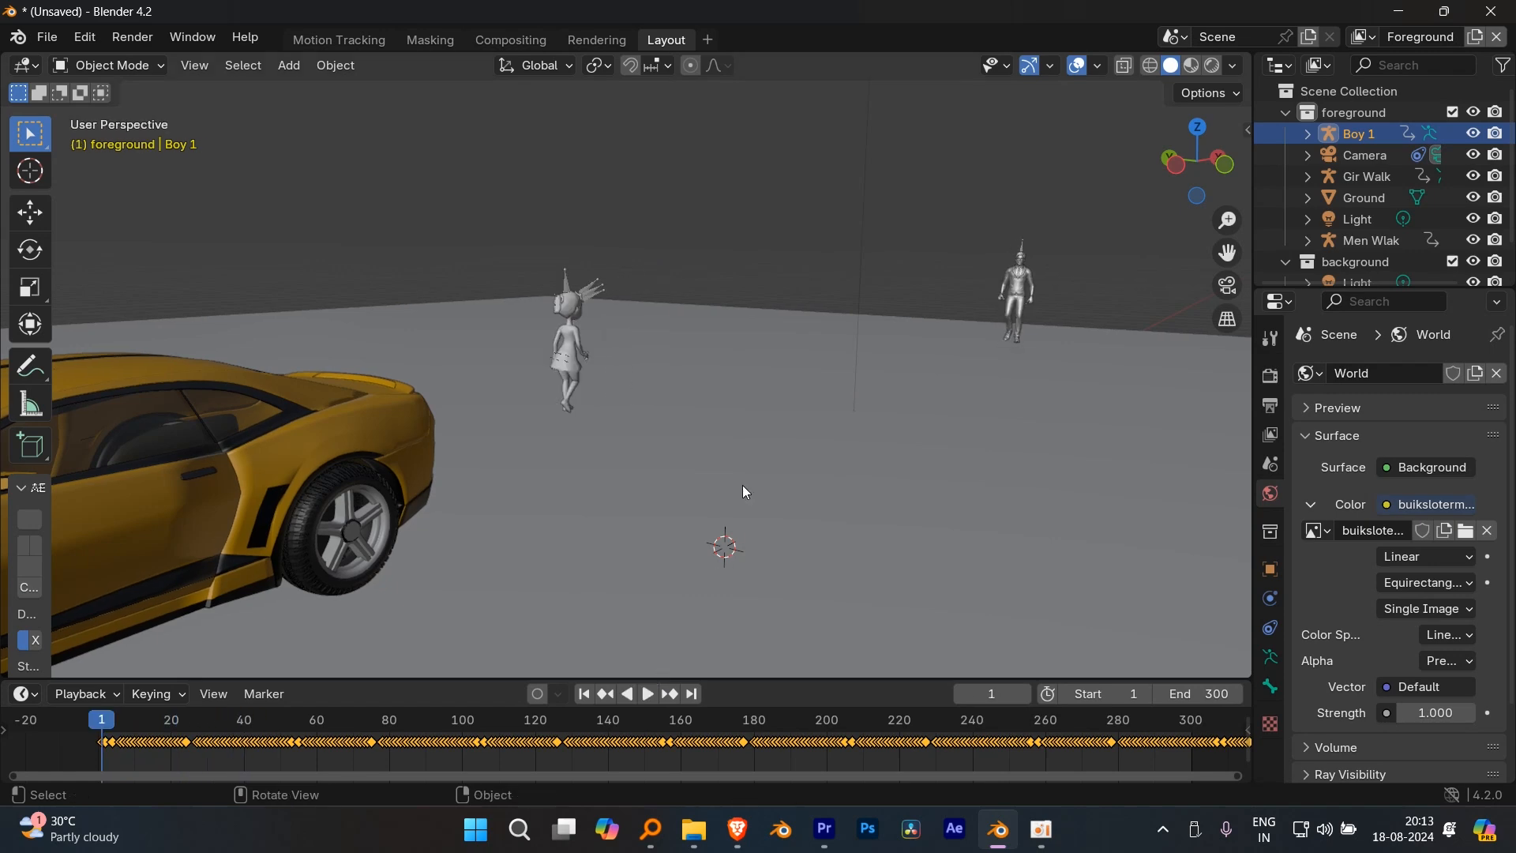
pyautogui.press('KP_Decimal')
pyautogui.moveTo(793, 457); pyautogui.dragTo(611, 464, button='middle')
pyautogui.press('space')
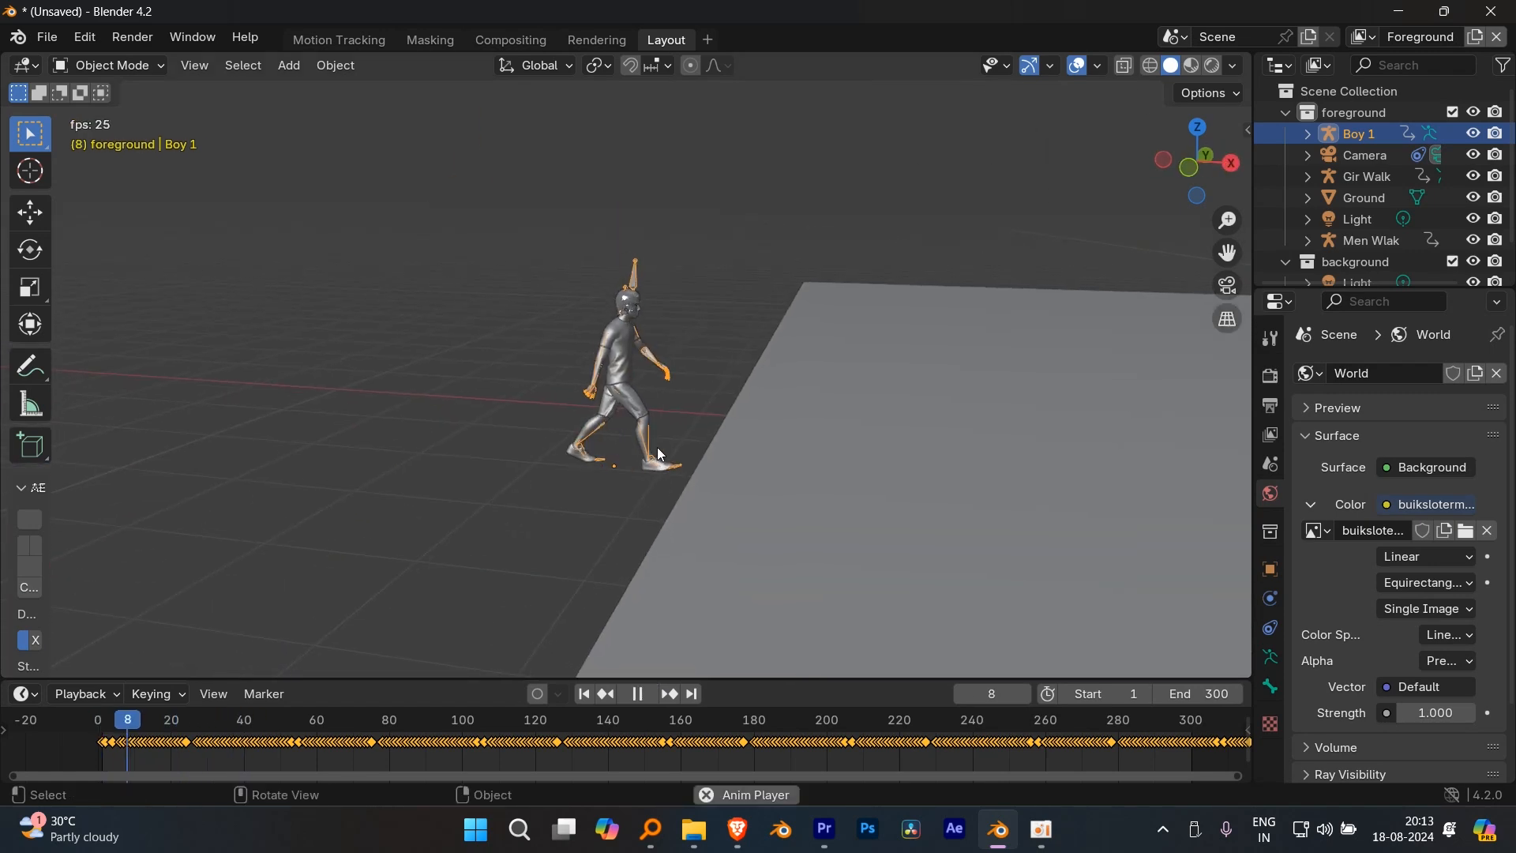
pyautogui.press('KP_0')
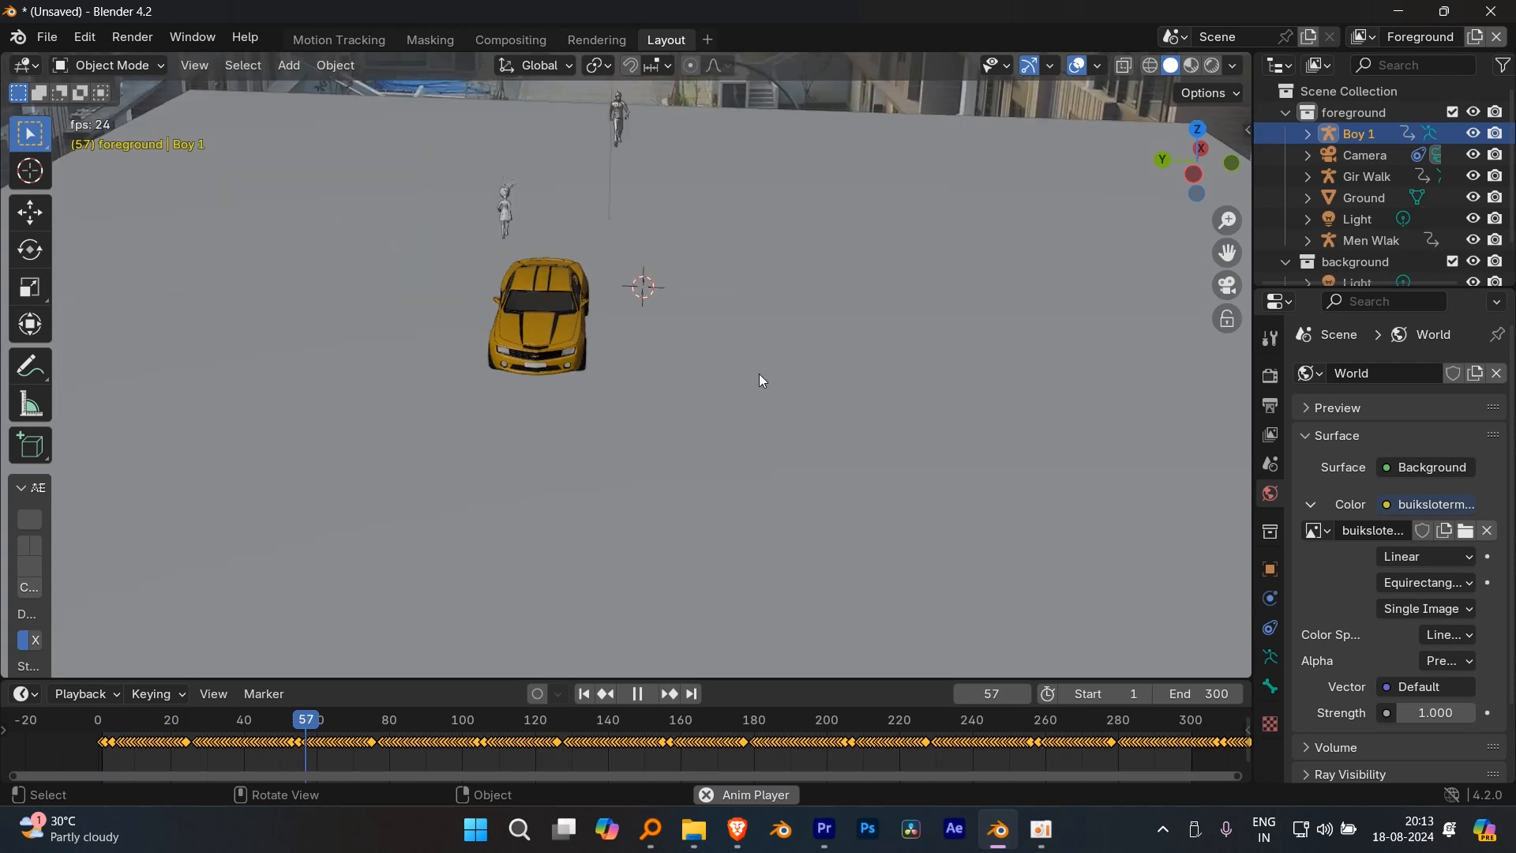
pyautogui.press('space')
# - Go to frame 239 and render it as a still in a maximized render window
pyautogui.moveTo(766, 730); pyautogui.dragTo(974, 735)
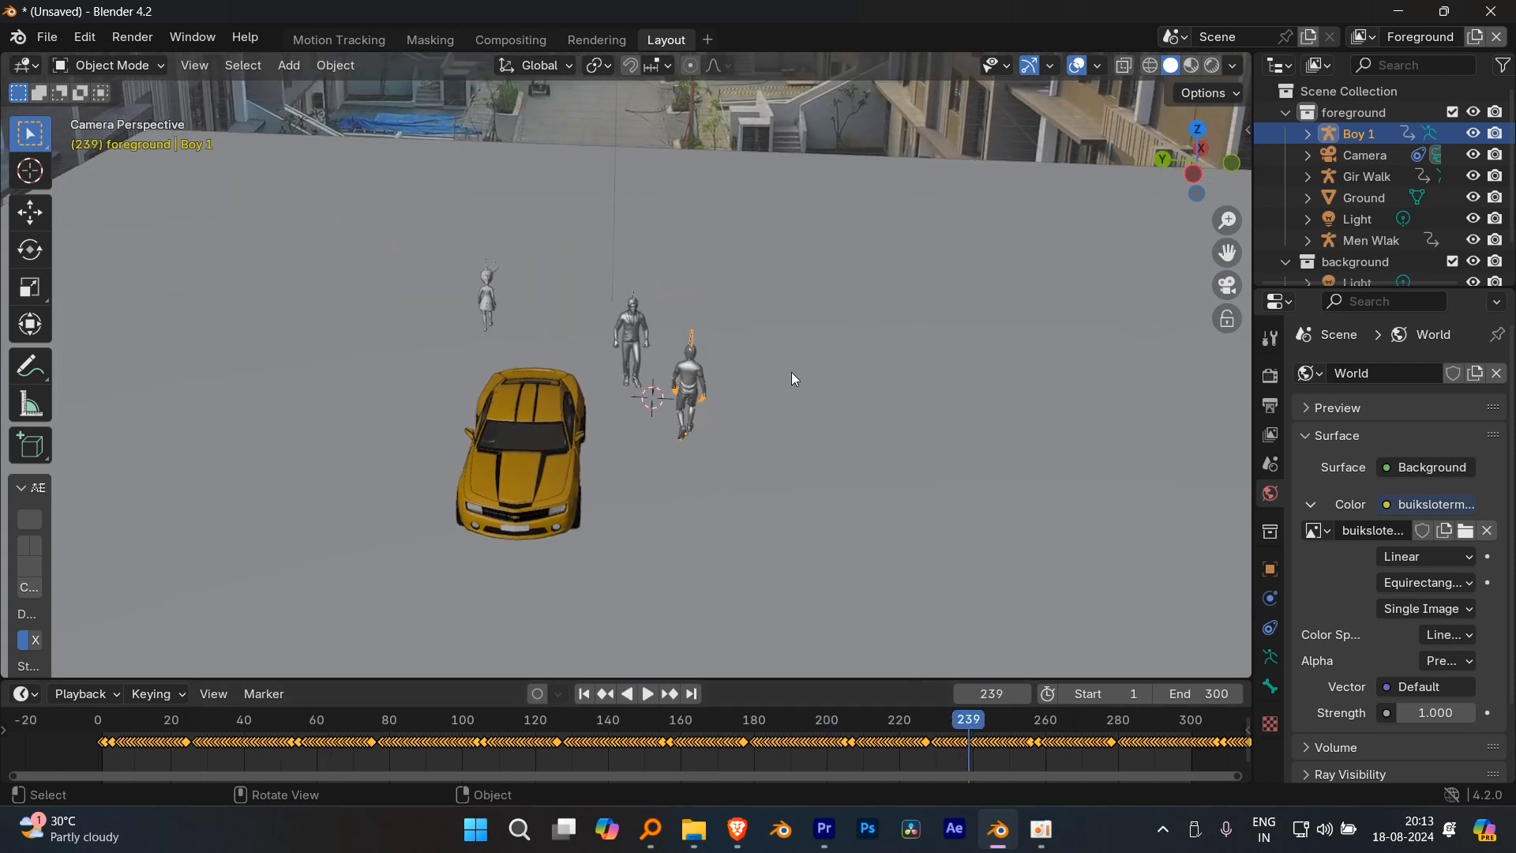
pyautogui.press('F12')
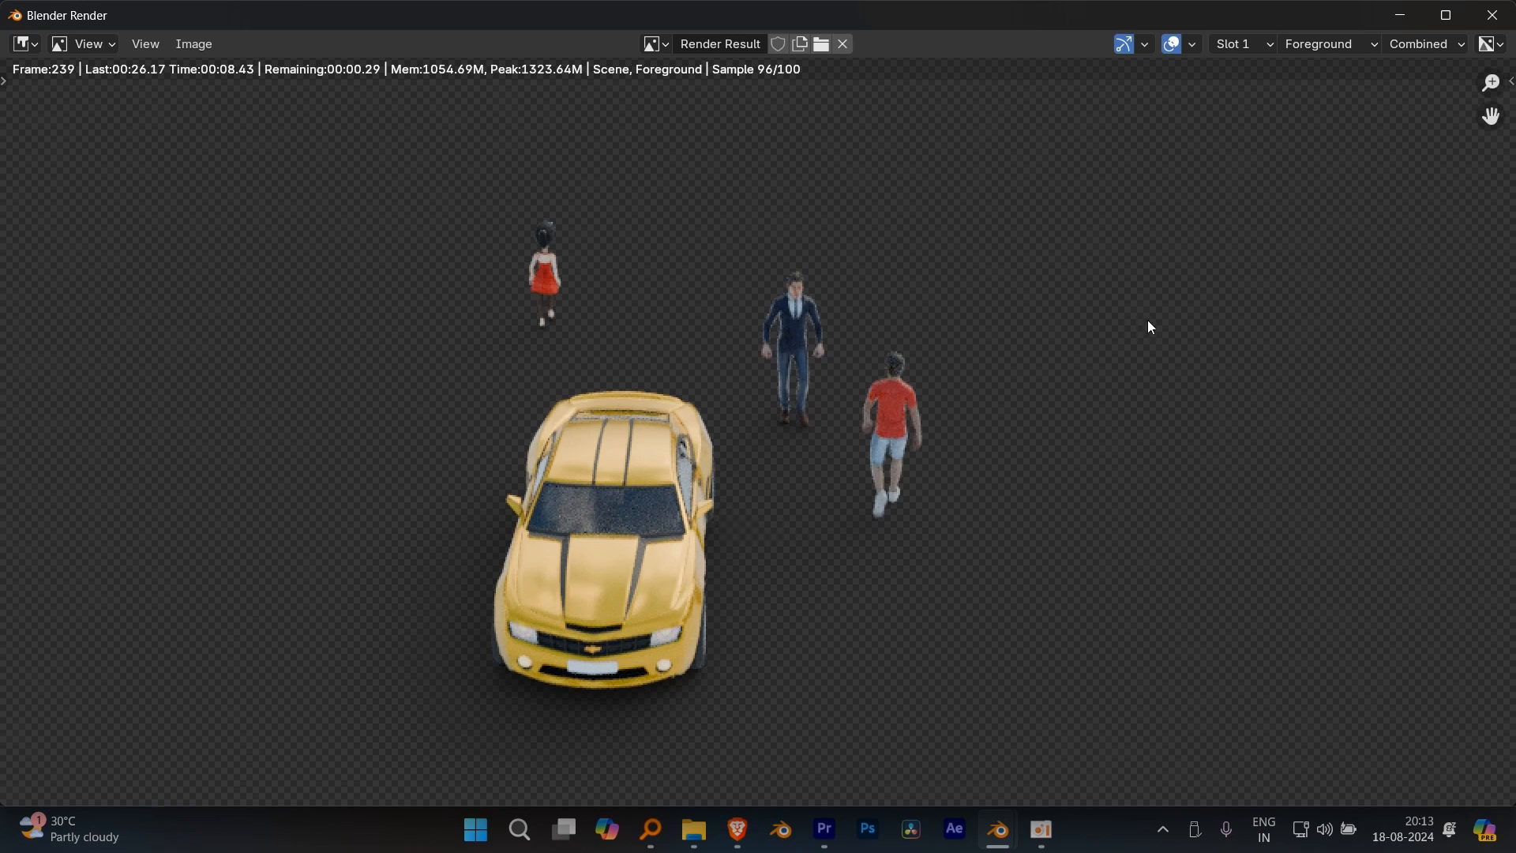
pyautogui.click(1443, 22)
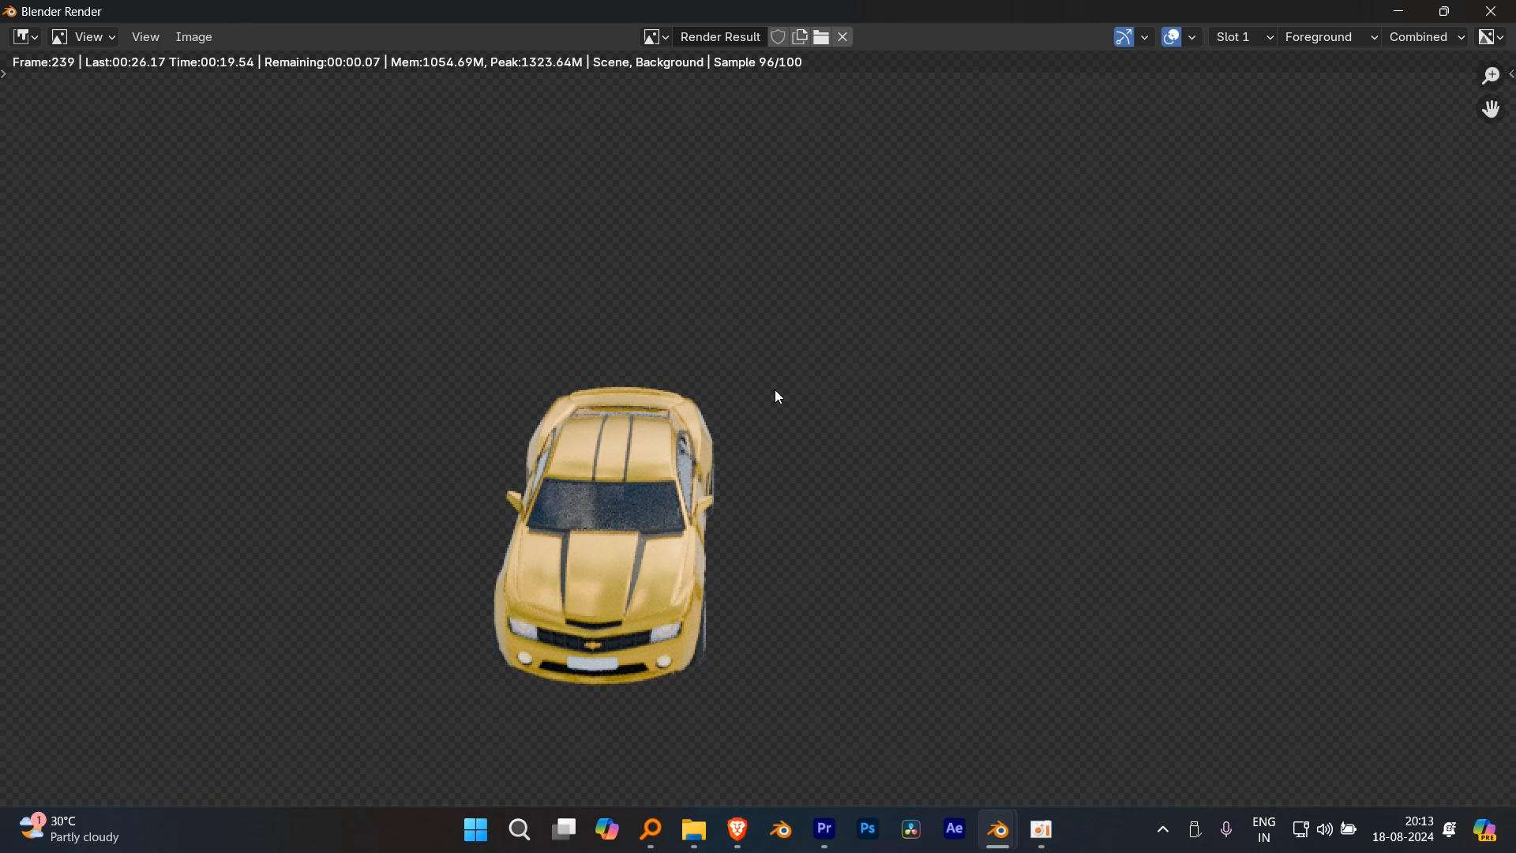
pyautogui.scroll(-3, 778, 397)
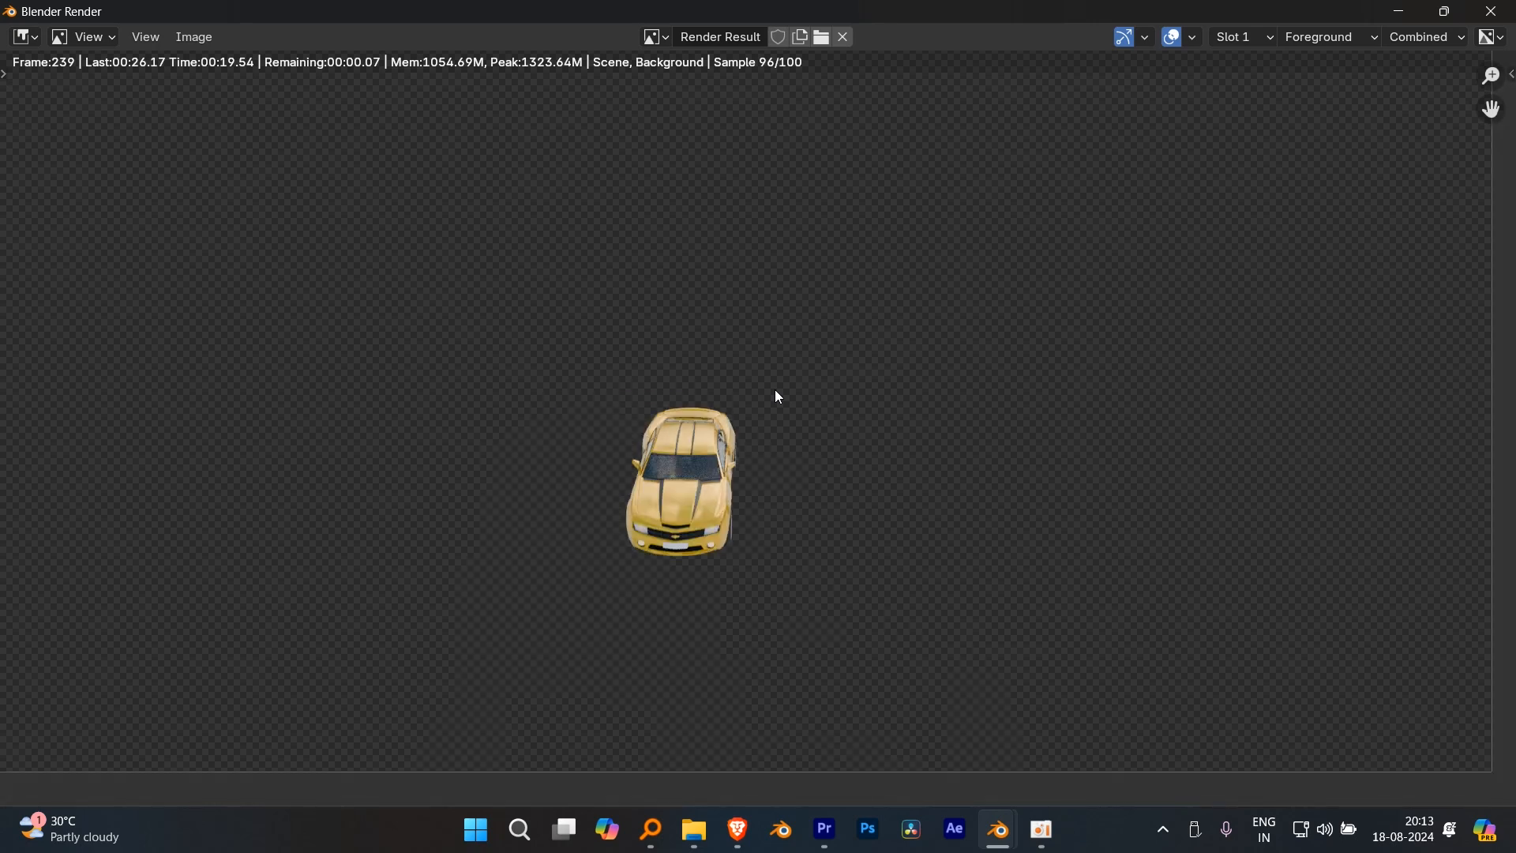
pyautogui.scroll(1, 778, 397)
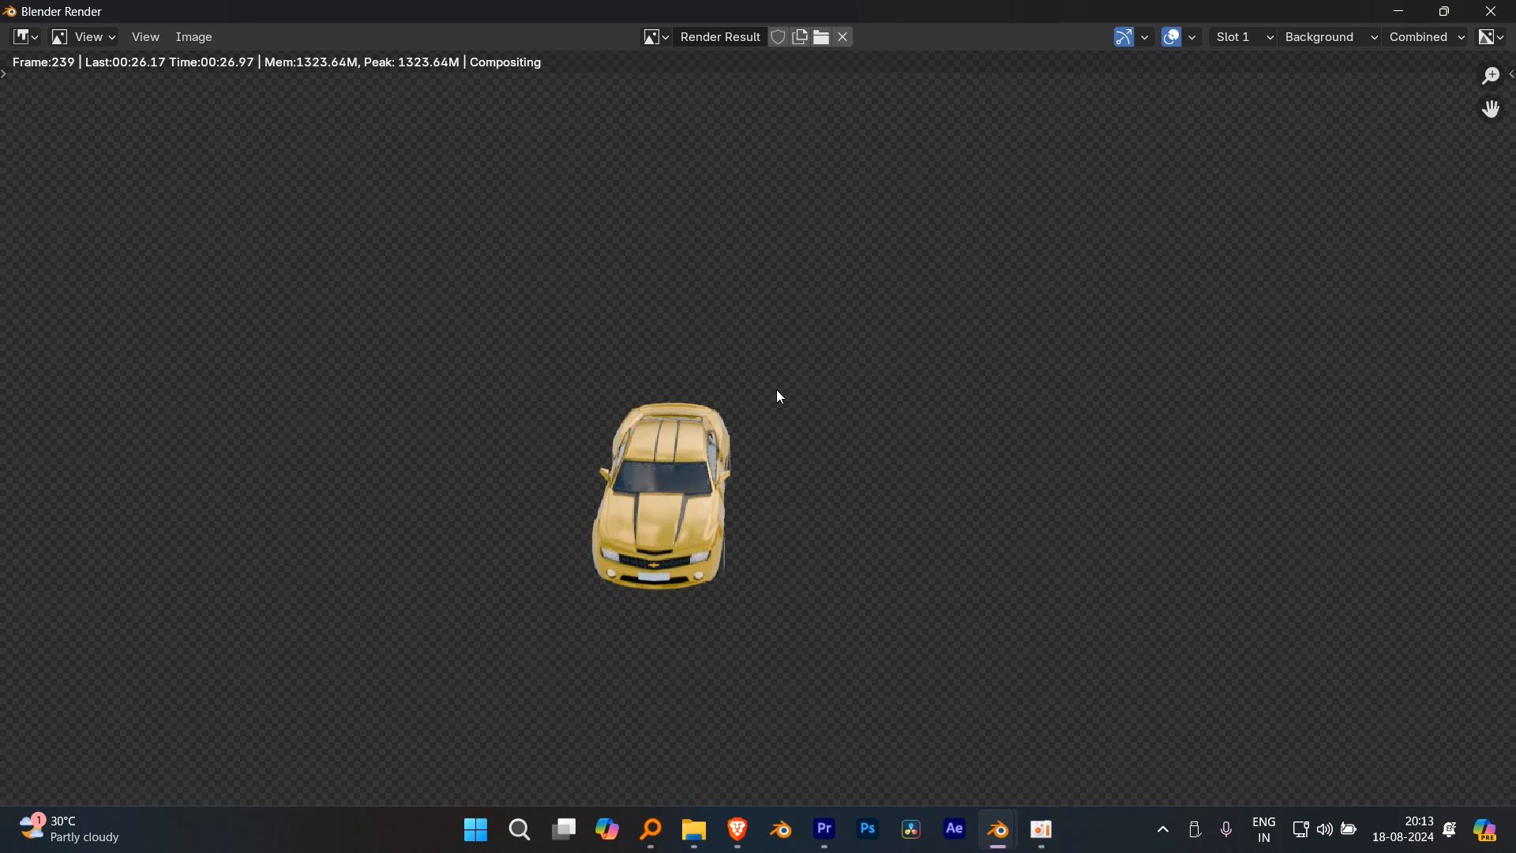
pyautogui.scroll(-2, 775, 390)
pyautogui.scroll(4, 811, 481)
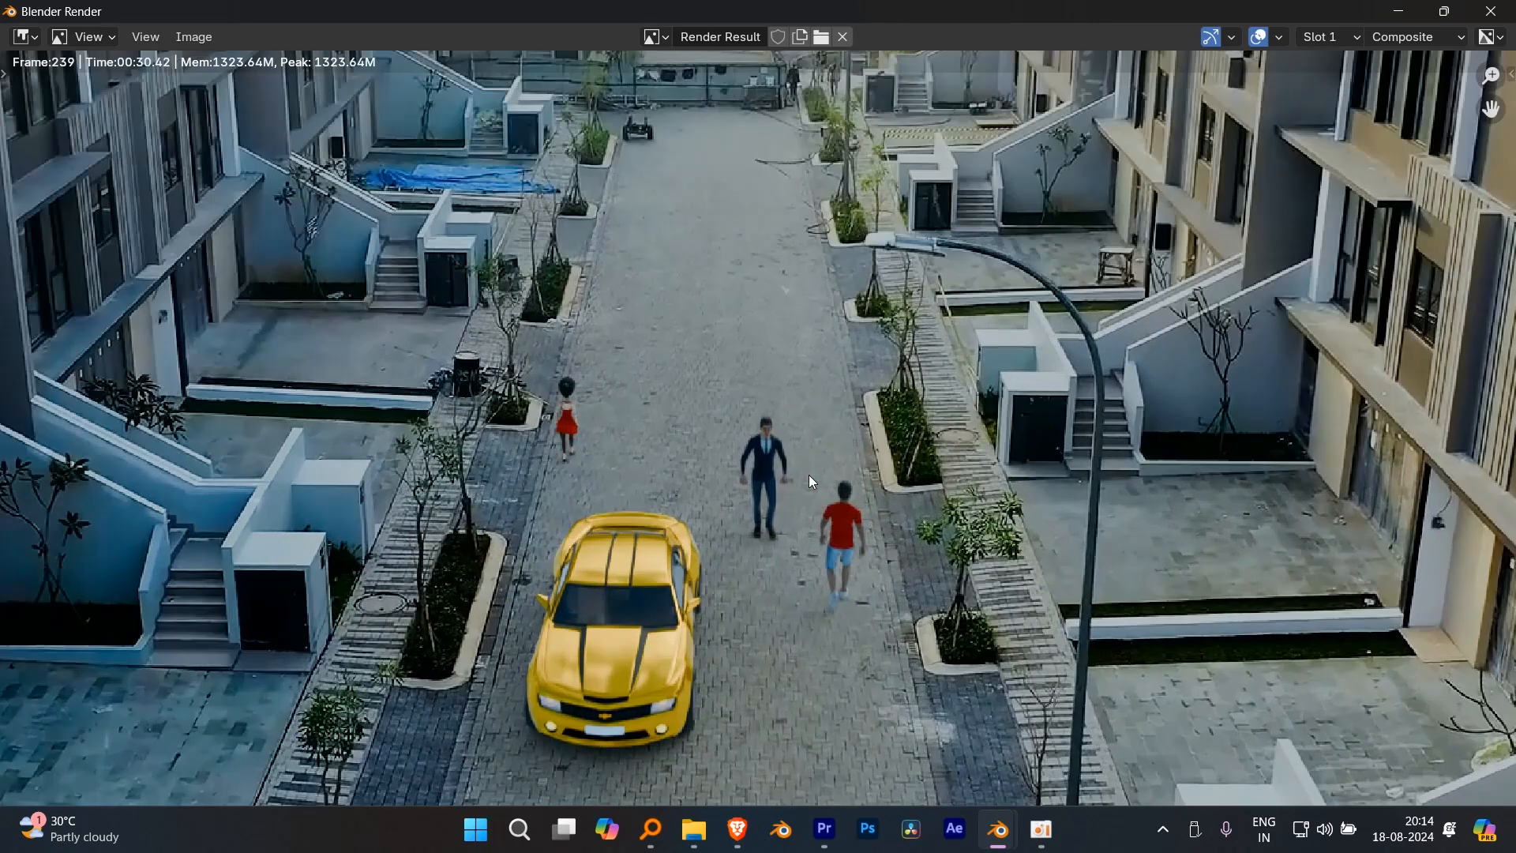
# - Examine how the girl, suited man, Boy 1 and car blend into the street in the composite, and close the render
pyautogui.scroll(4, 810, 476)
pyautogui.scroll(-5, 810, 476)
pyautogui.scroll(4, 810, 477)
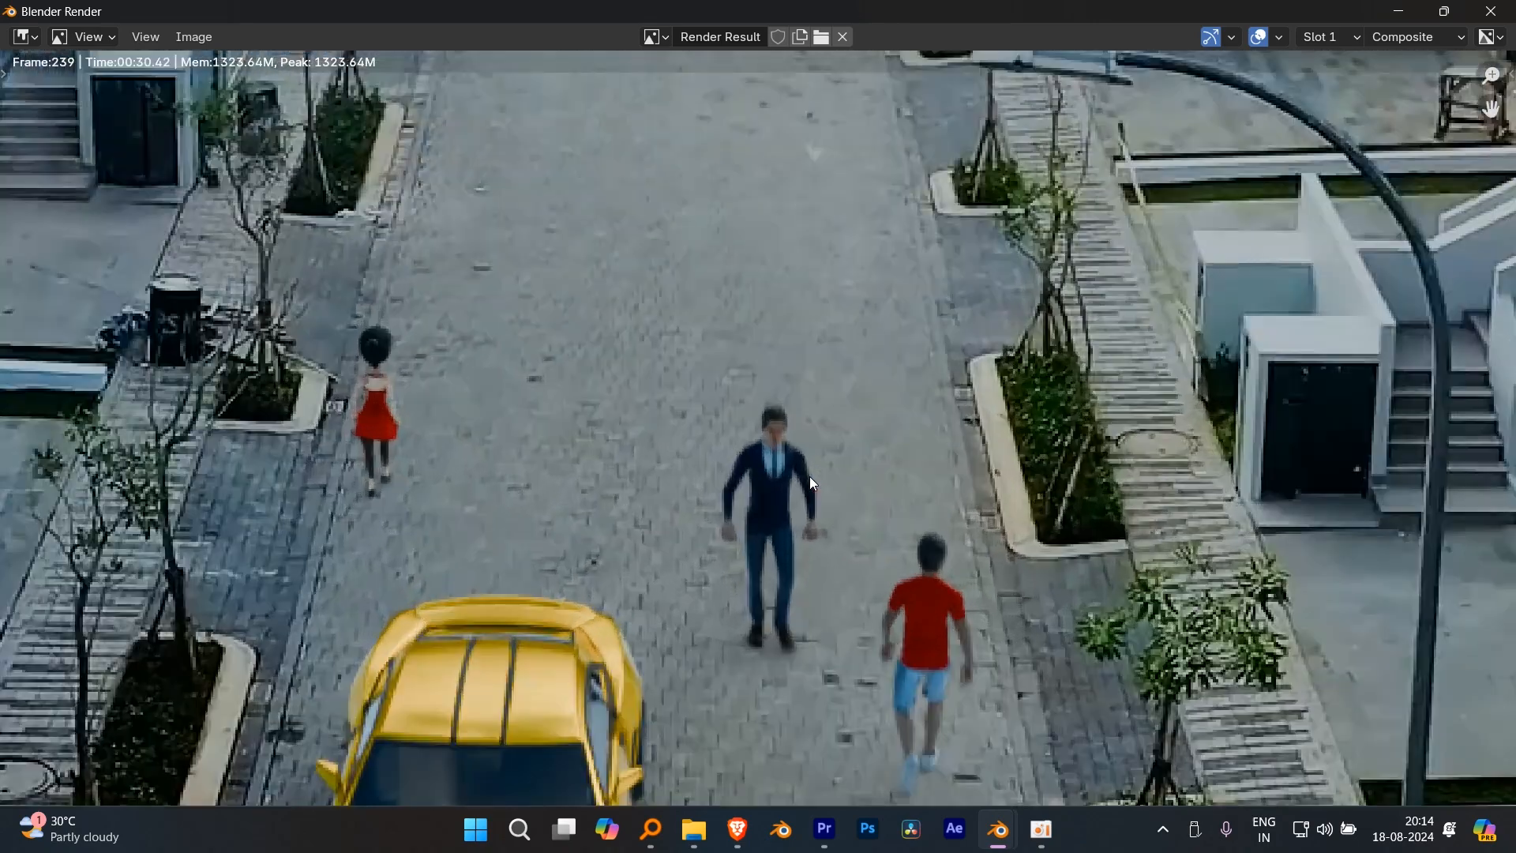
pyautogui.scroll(-2, 835, 501)
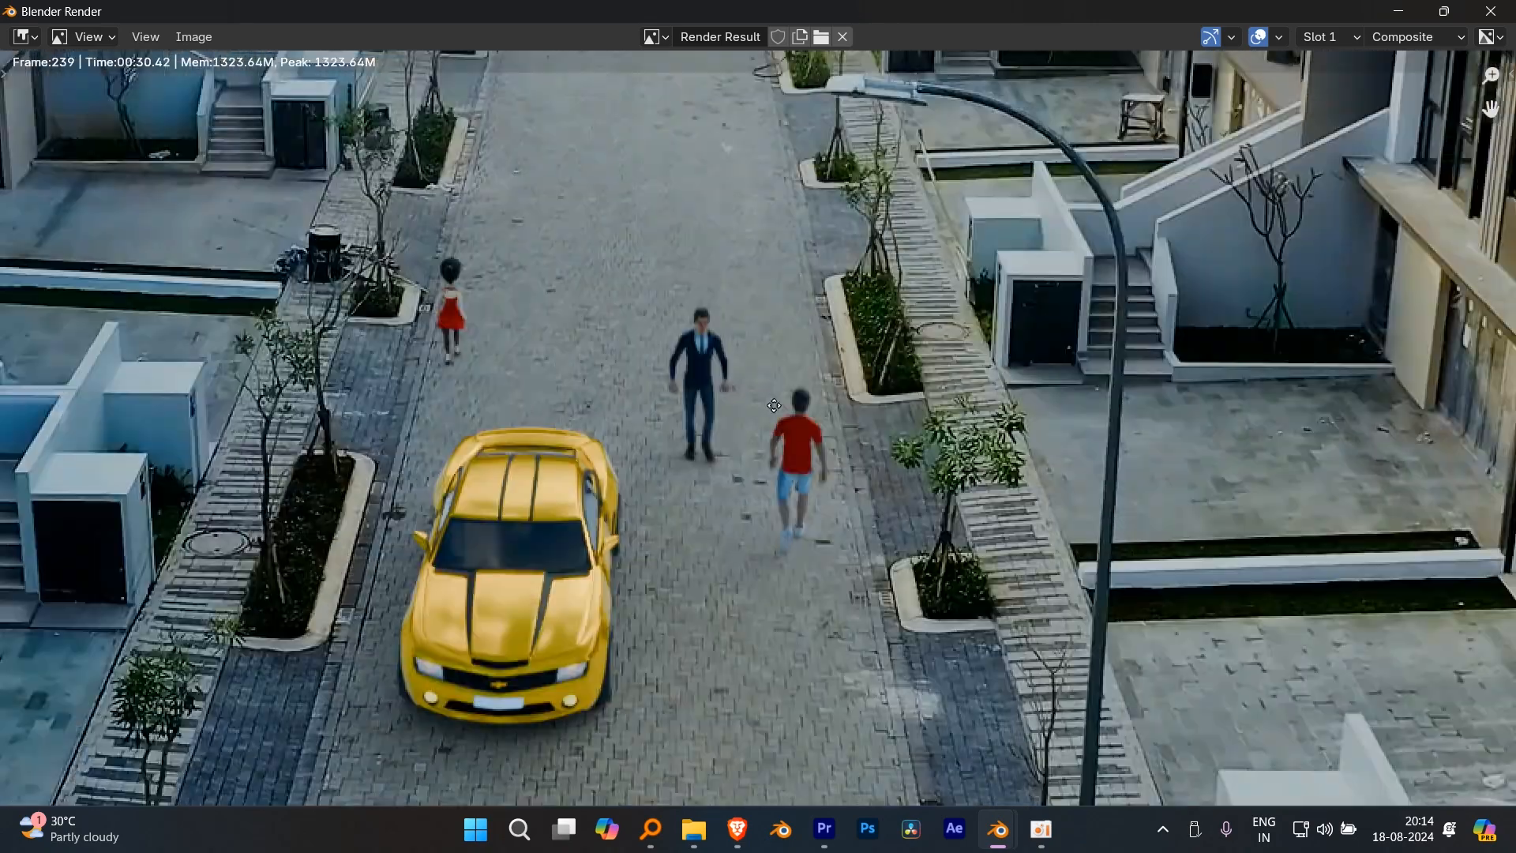
pyautogui.scroll(2, 779, 405)
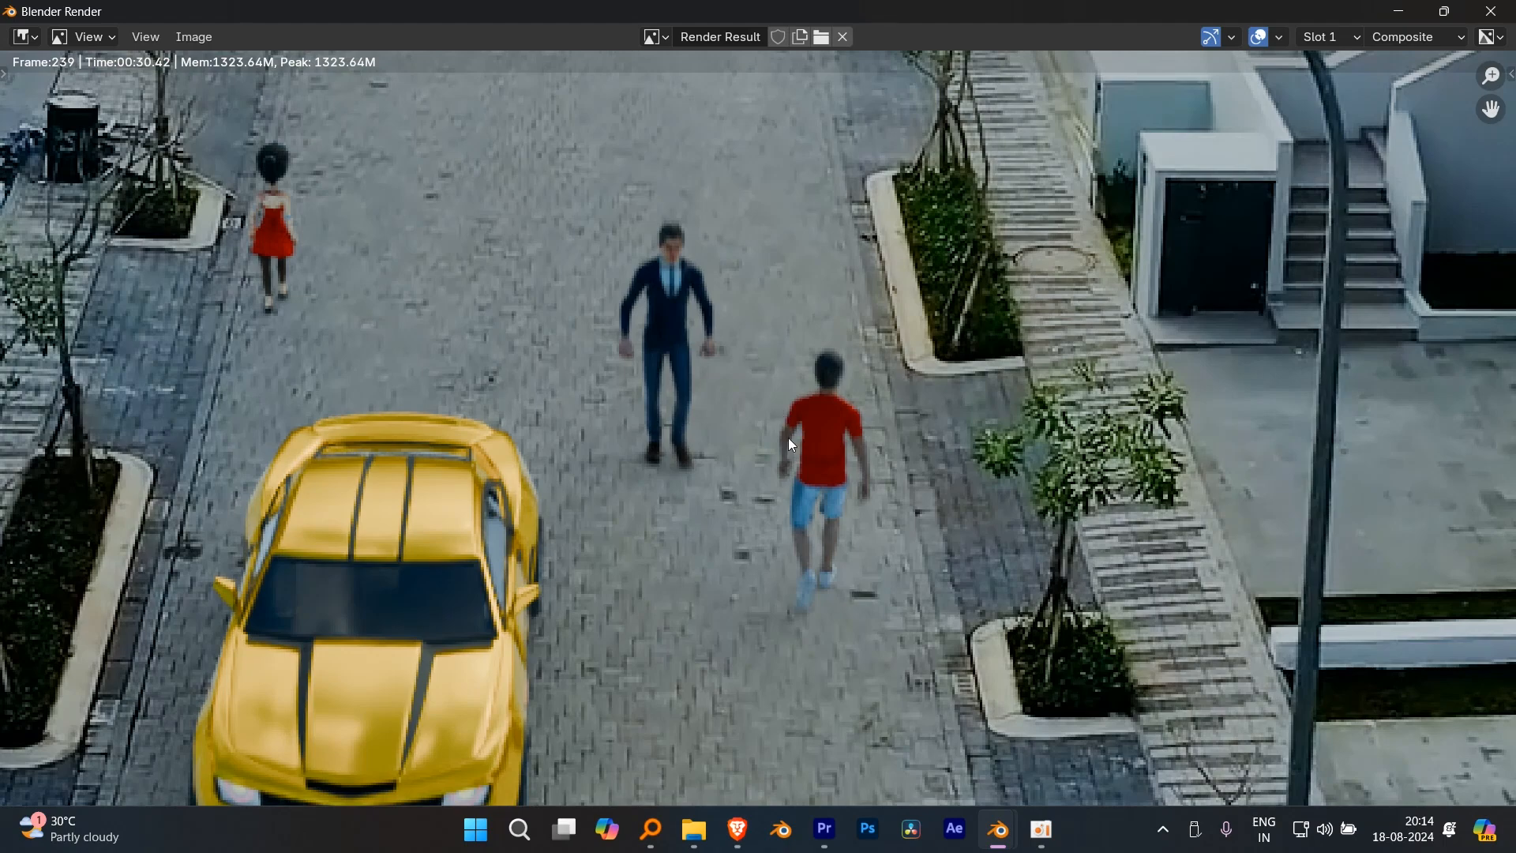
pyautogui.scroll(1, 894, 490)
pyautogui.scroll(-2, 895, 495)
pyautogui.scroll(-4, 892, 493)
pyautogui.moveTo(892, 493); pyautogui.dragTo(863, 490, button='middle')
pyautogui.scroll(6, 846, 494)
pyautogui.scroll(2, 846, 495)
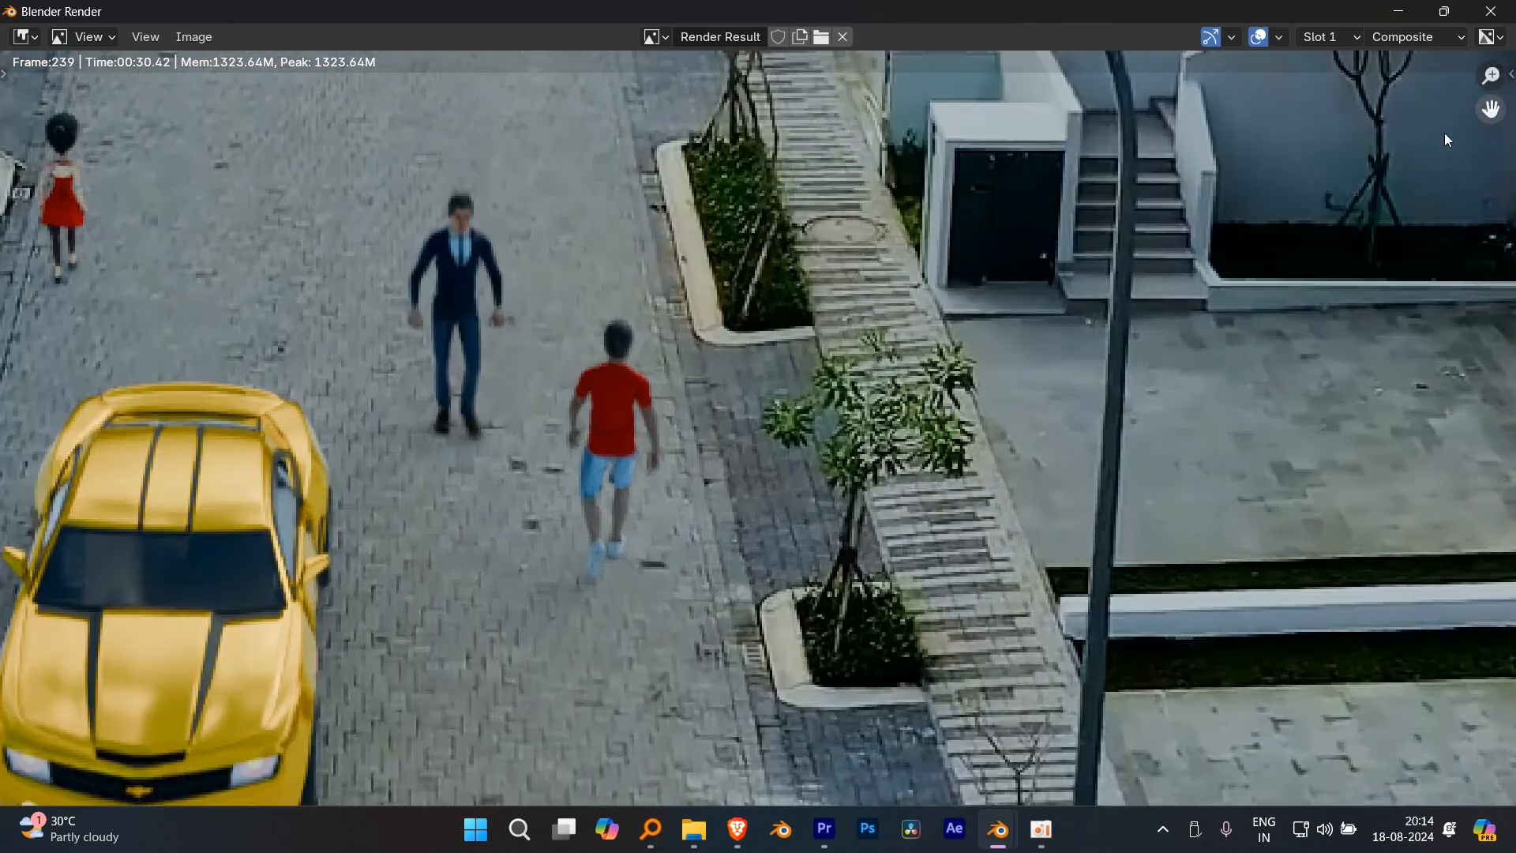
pyautogui.click(1490, 11)
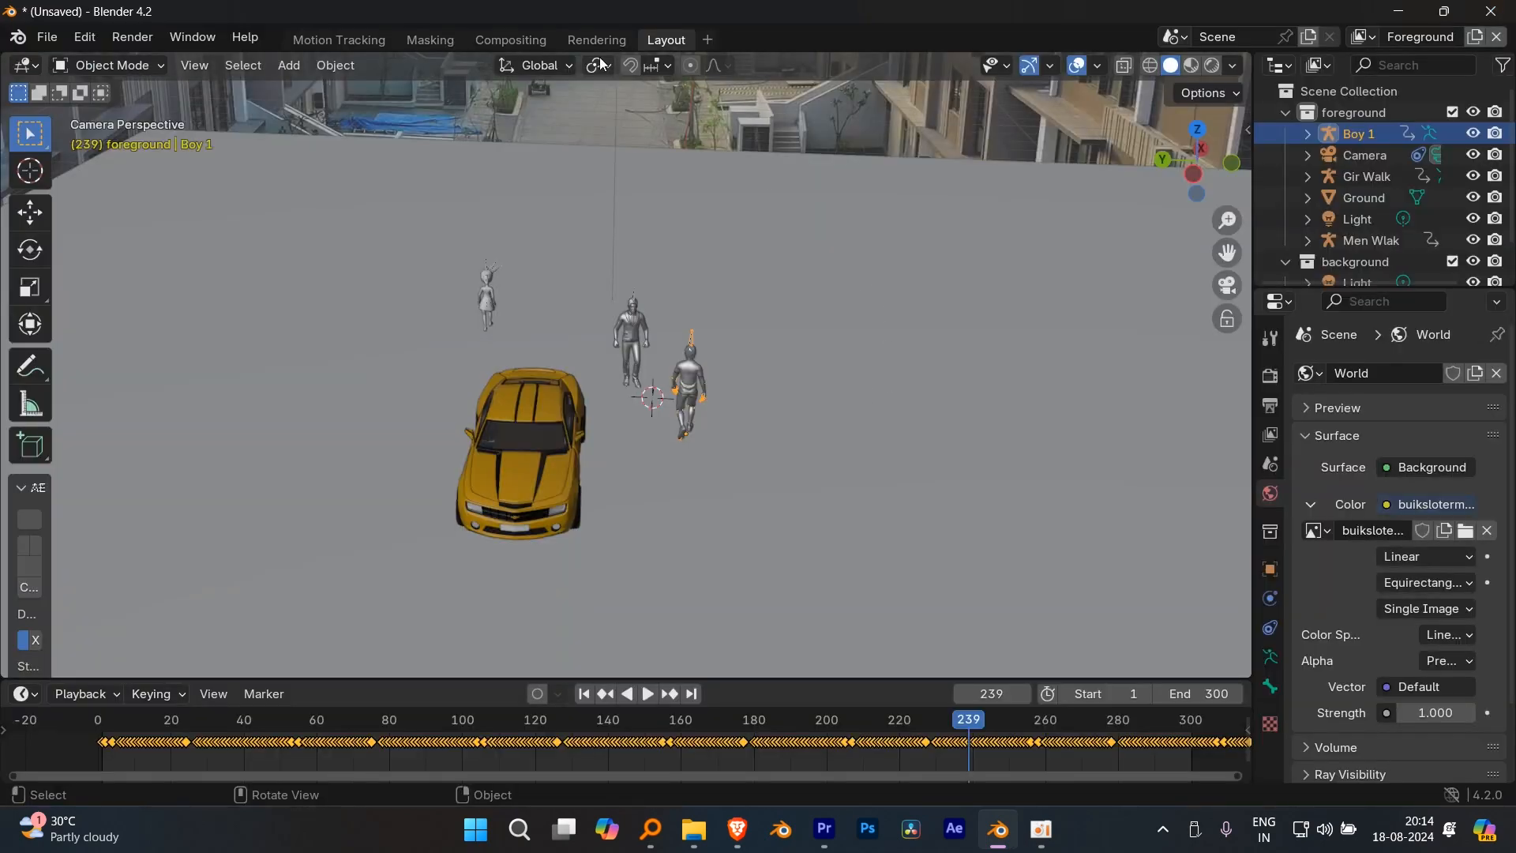
# - Switch to the compositing workspace and set the render Max Samples to 300
pyautogui.click(513, 40)
pyautogui.scroll(4, 769, 264)
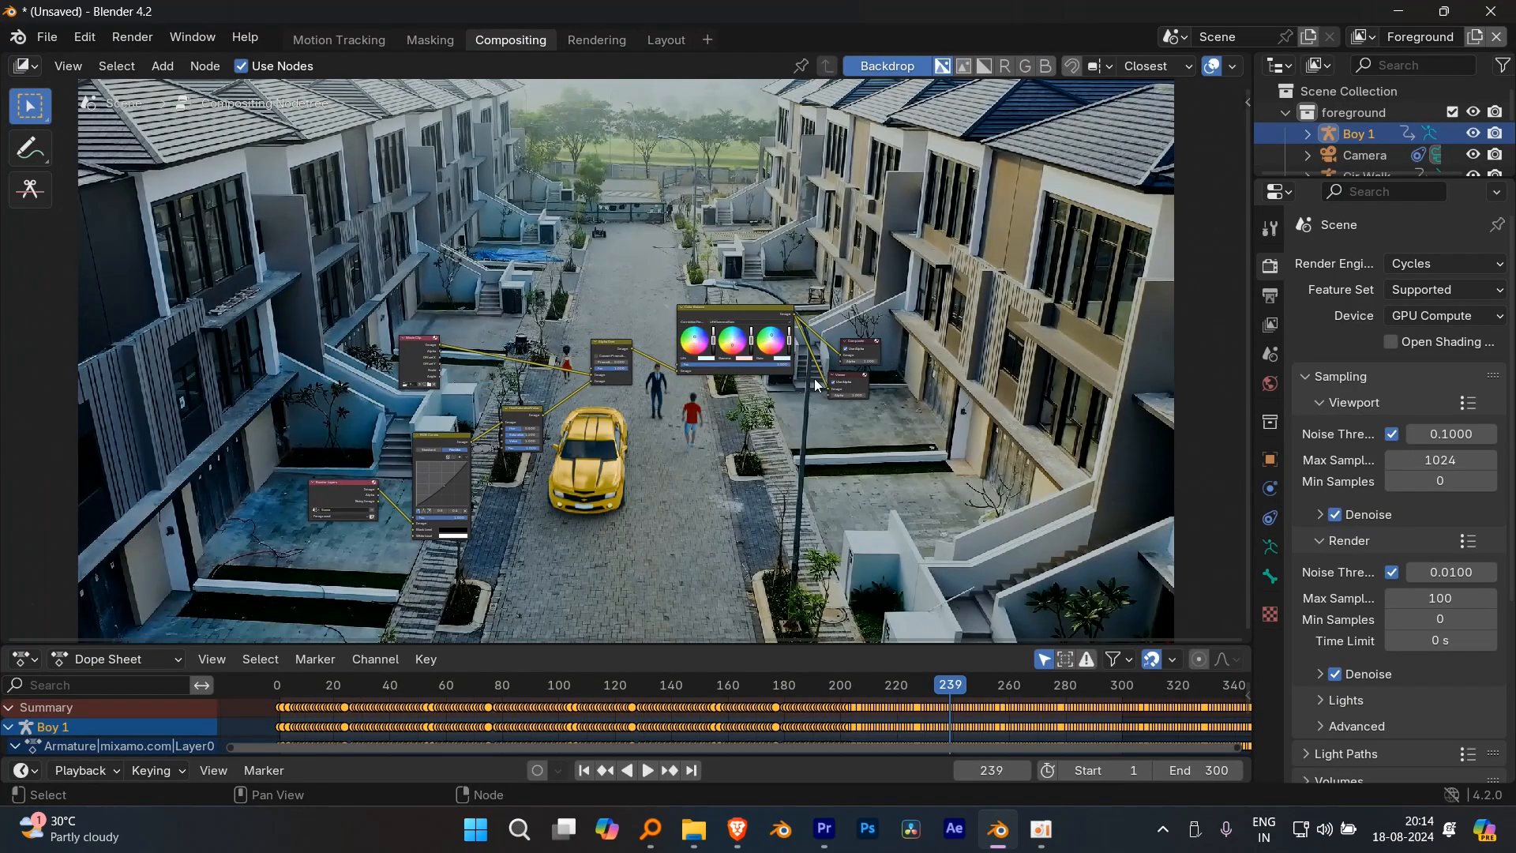
pyautogui.scroll(-2, 750, 446)
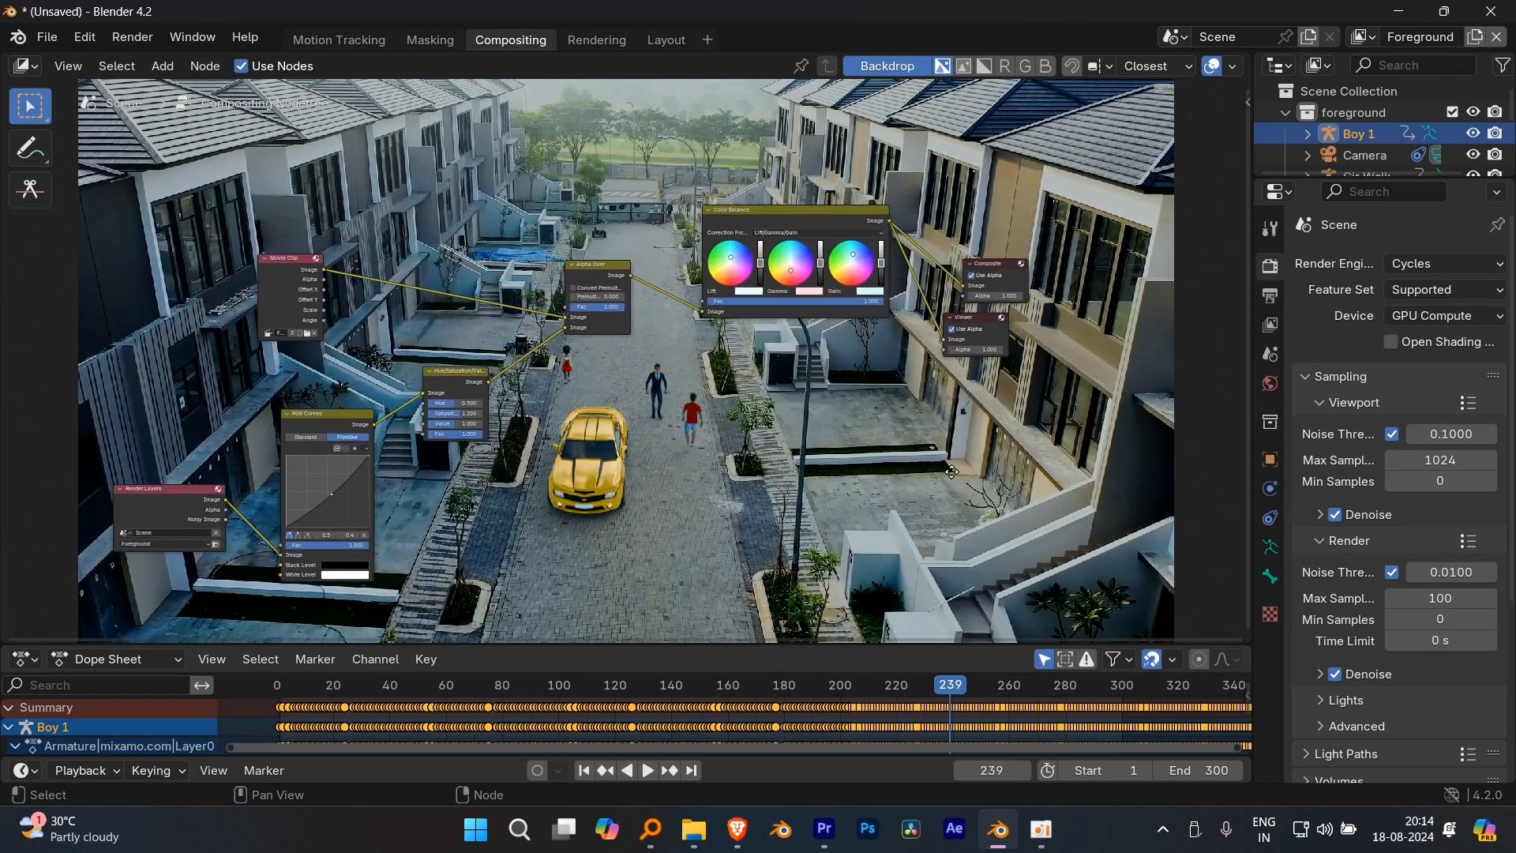
pyautogui.click(1456, 597)
pyautogui.write('300')
pyautogui.press('Return')
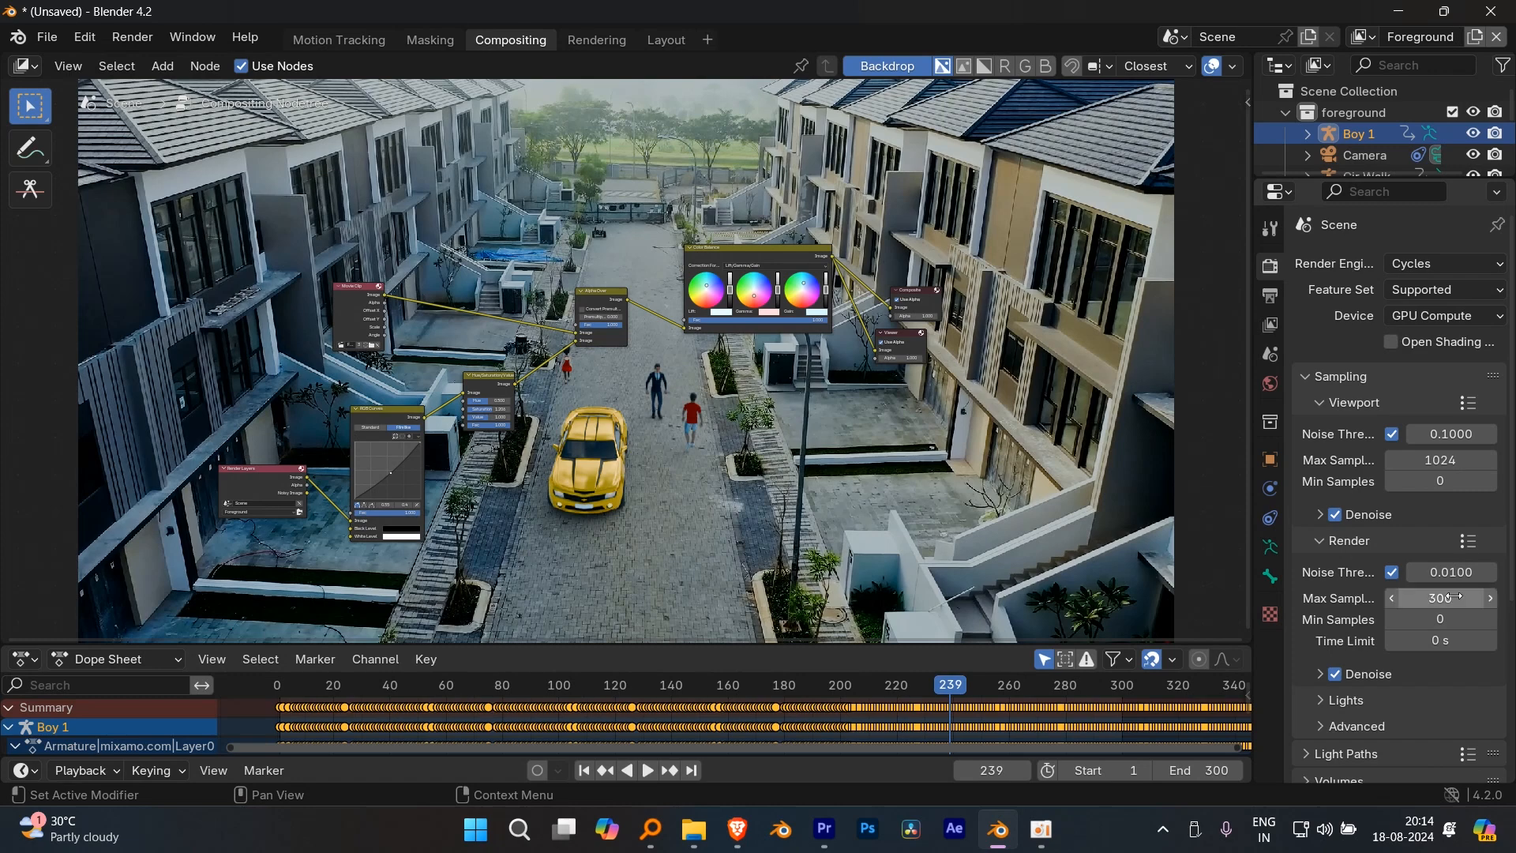
# - Set the output frame rate to 29.97 fps
pyautogui.click(1266, 295)
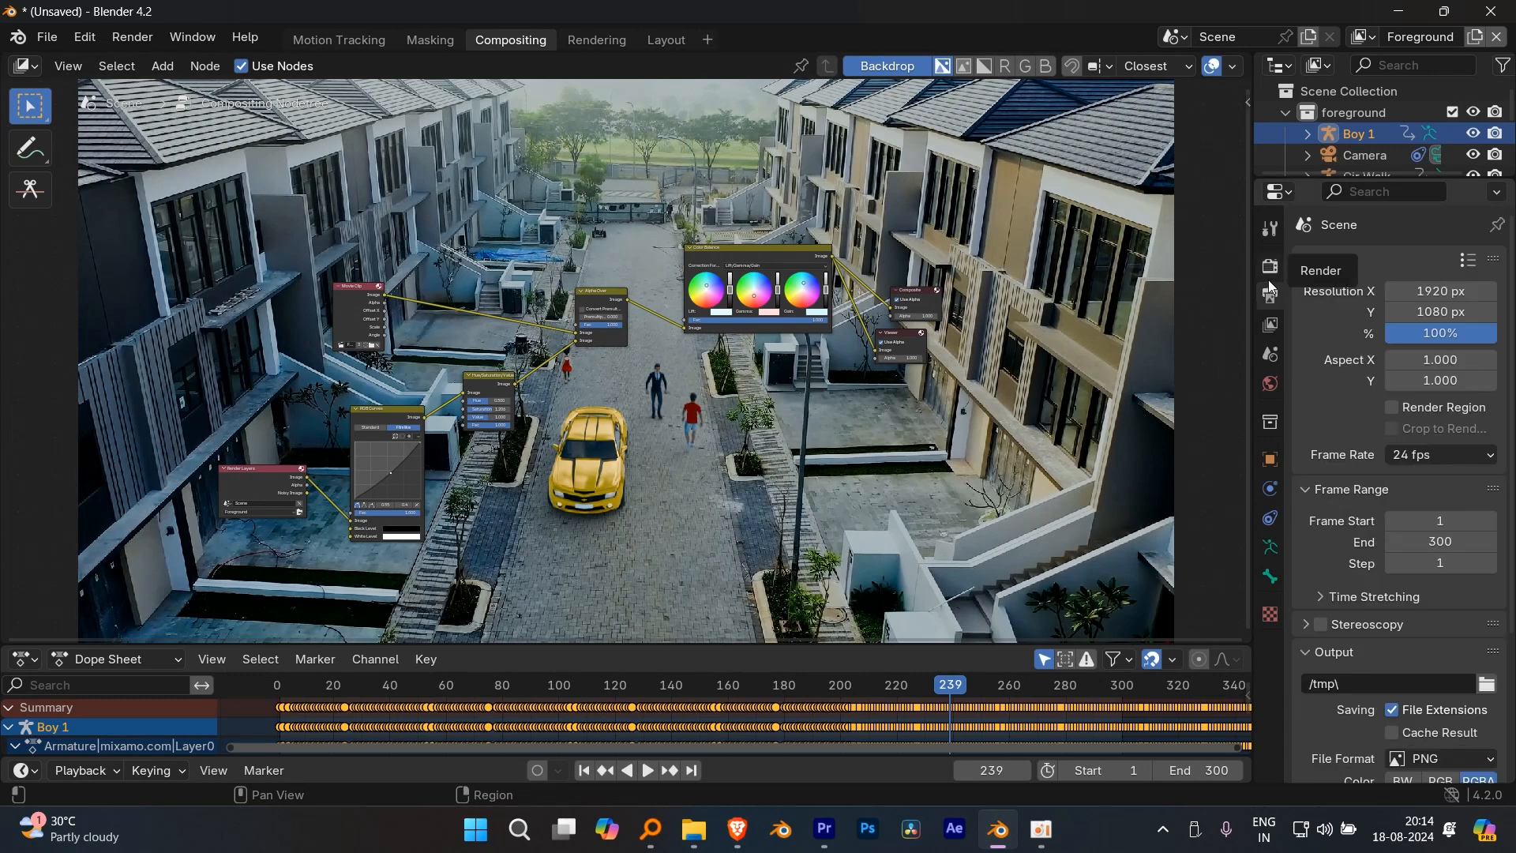
pyautogui.click(1457, 457)
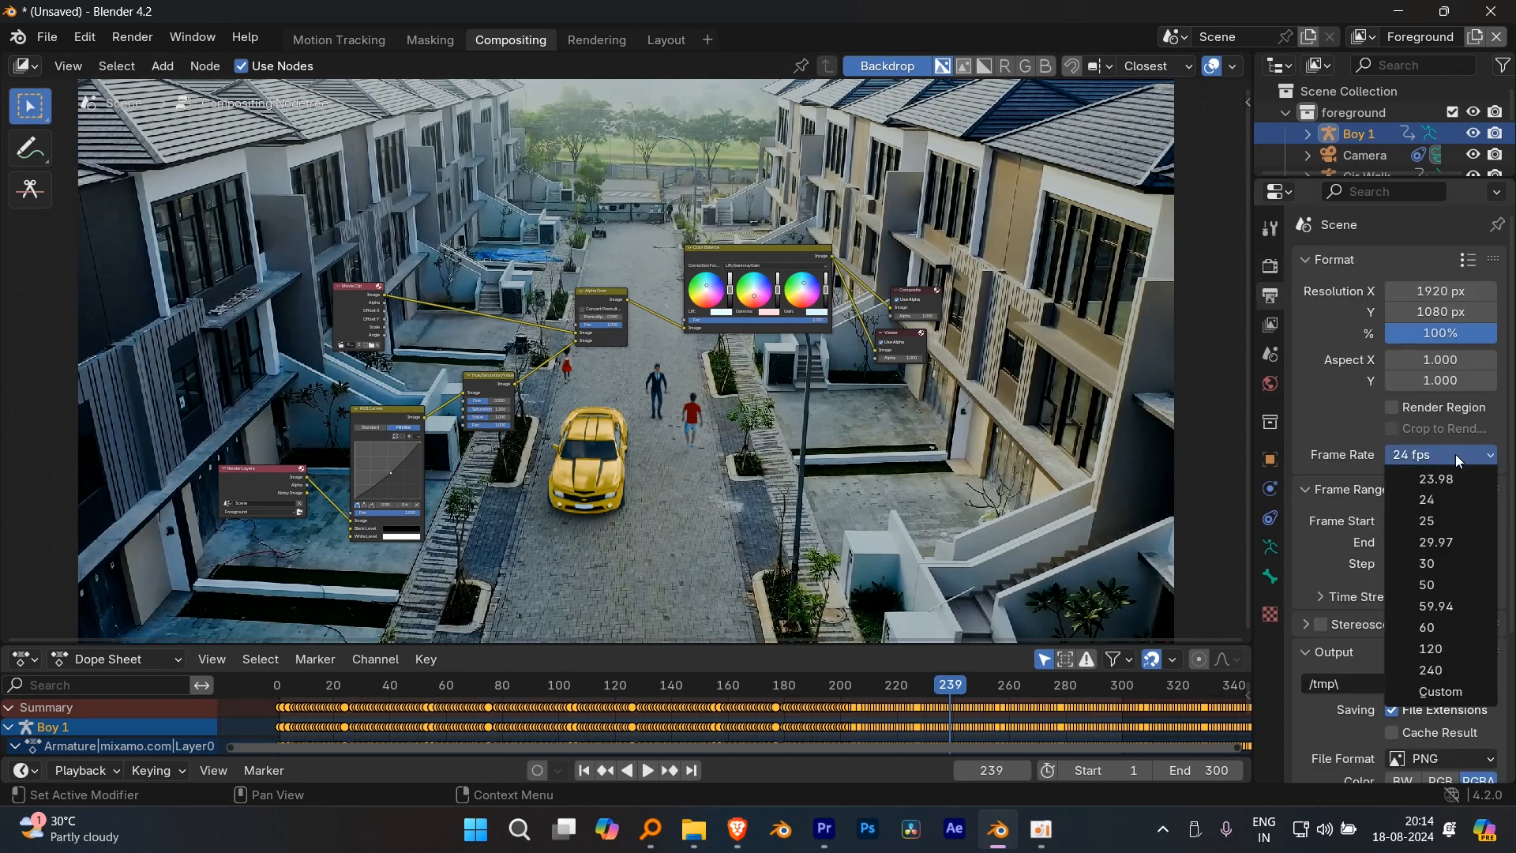
pyautogui.click(1458, 542)
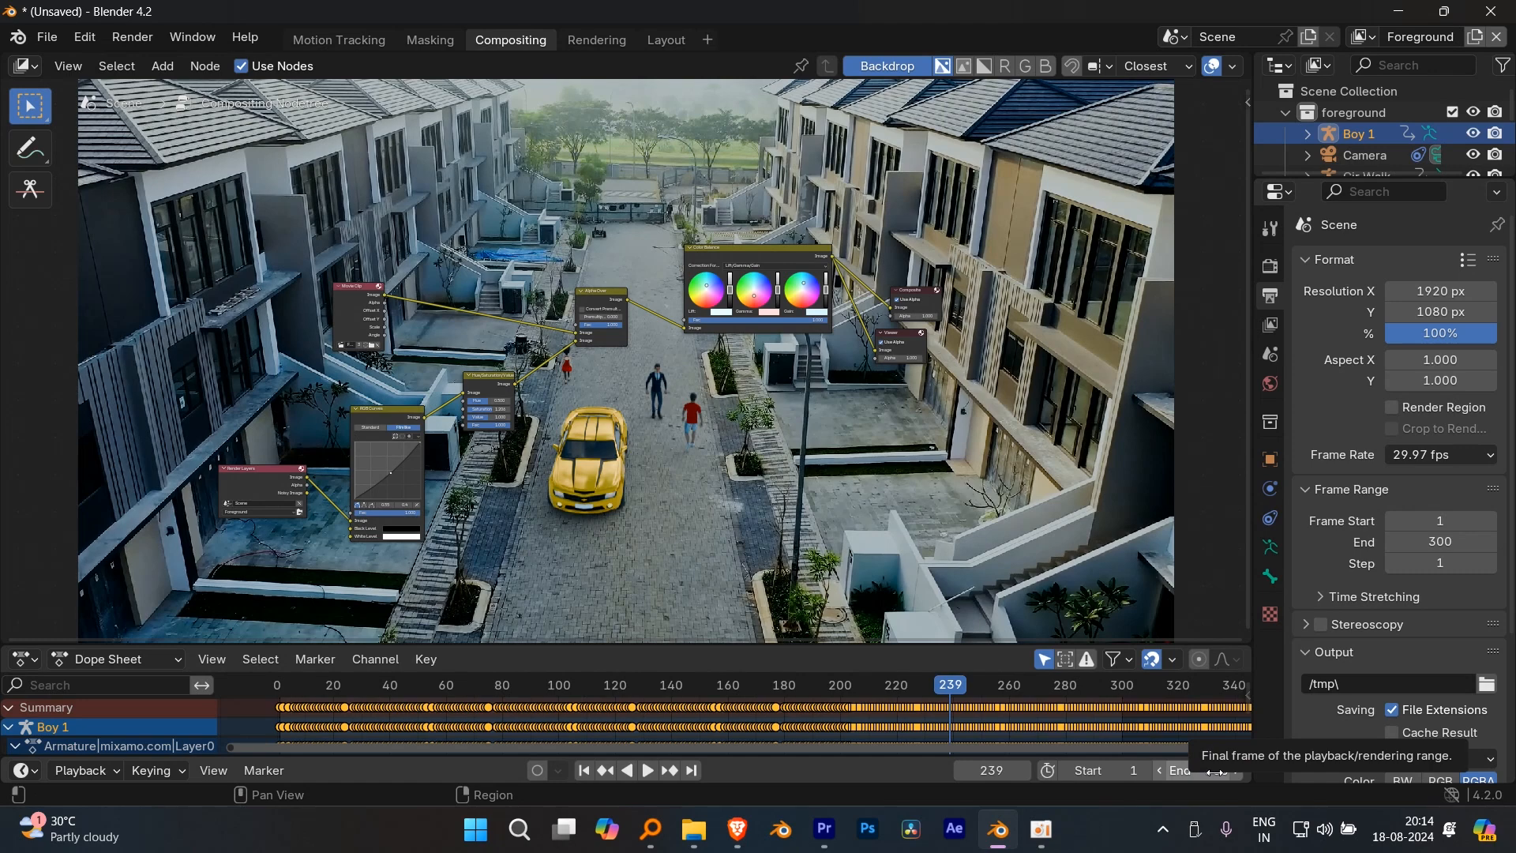
# - Move the Composite and Viewer nodes up and away from the Color Balance node in the compositor
pyautogui.scroll(1, 1002, 450)
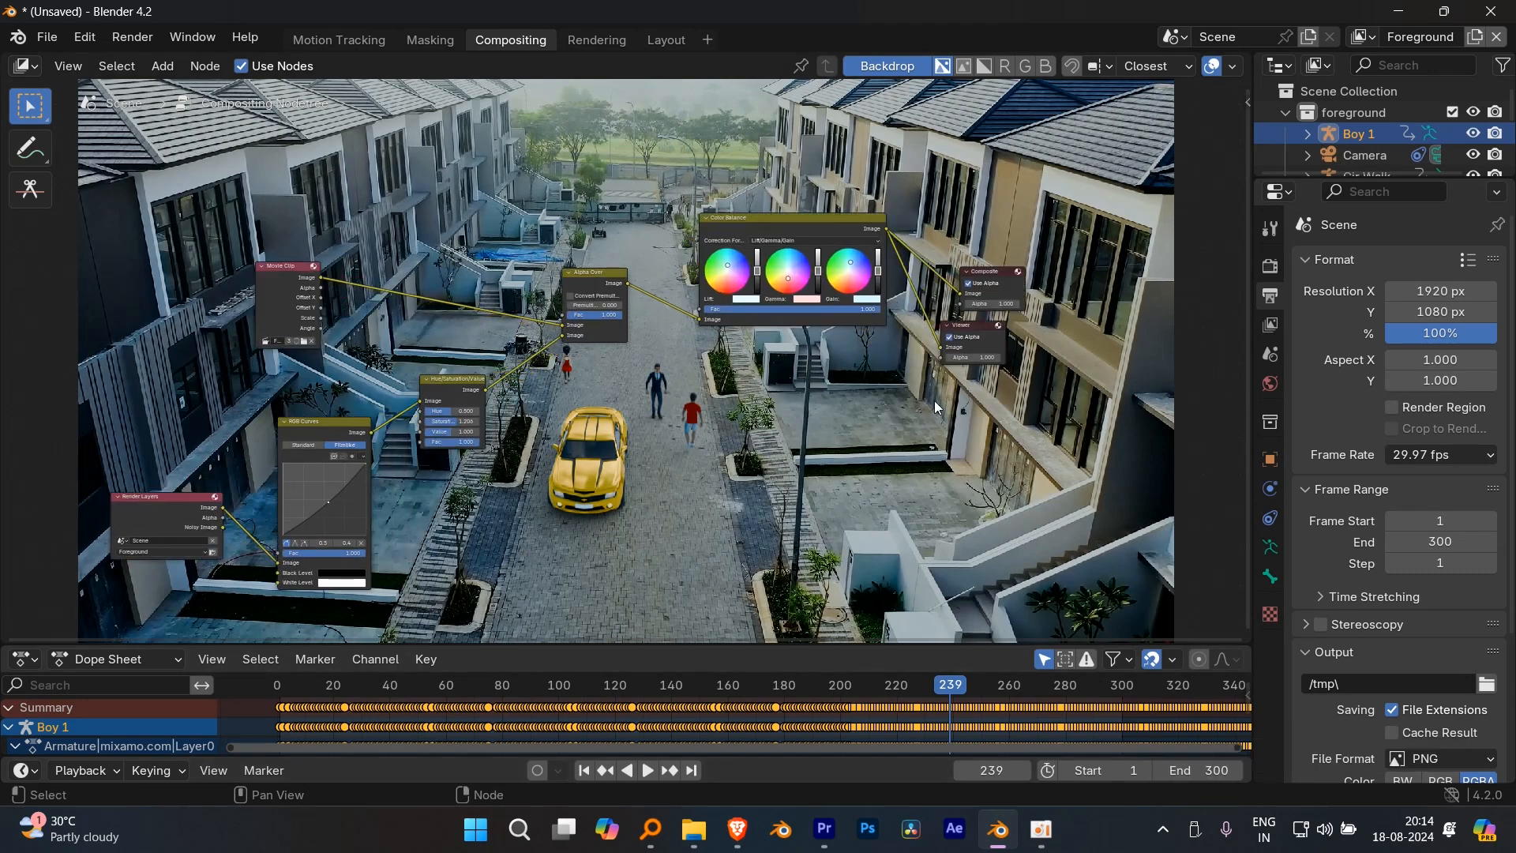
pyautogui.moveTo(933, 234); pyautogui.dragTo(1043, 418)
pyautogui.moveTo(986, 330); pyautogui.dragTo(1053, 232)
pyautogui.moveTo(808, 229); pyautogui.dragTo(784, 228)
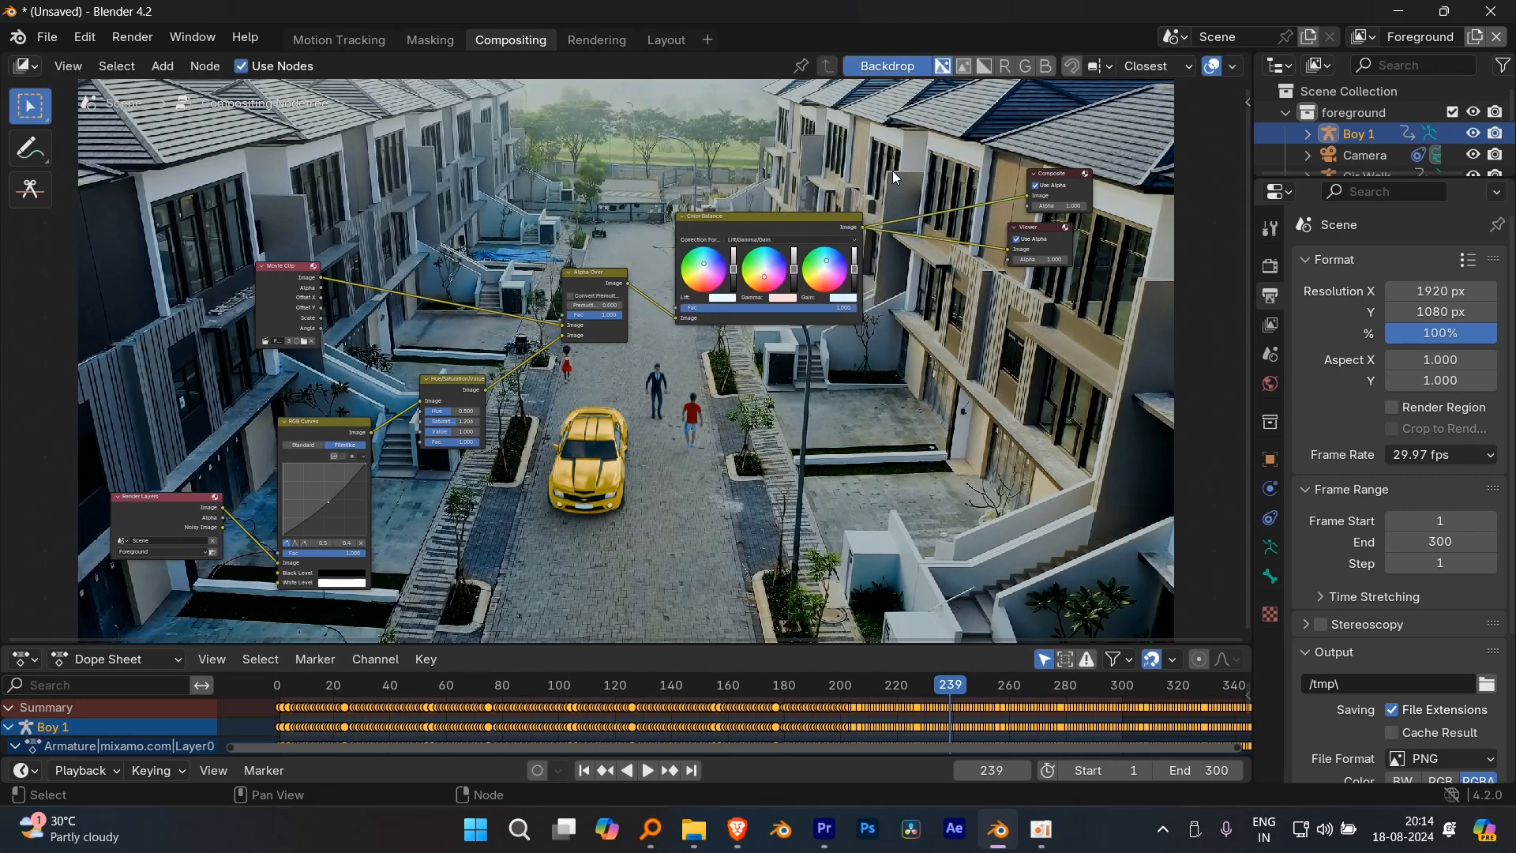
# - Set the render output path to New Folder inside the BLENDER directory on drive E
pyautogui.click(1445, 458)
pyautogui.click(1445, 458)
pyautogui.click(1446, 457)
pyautogui.click(1445, 458)
pyautogui.scroll(-5, 1436, 561)
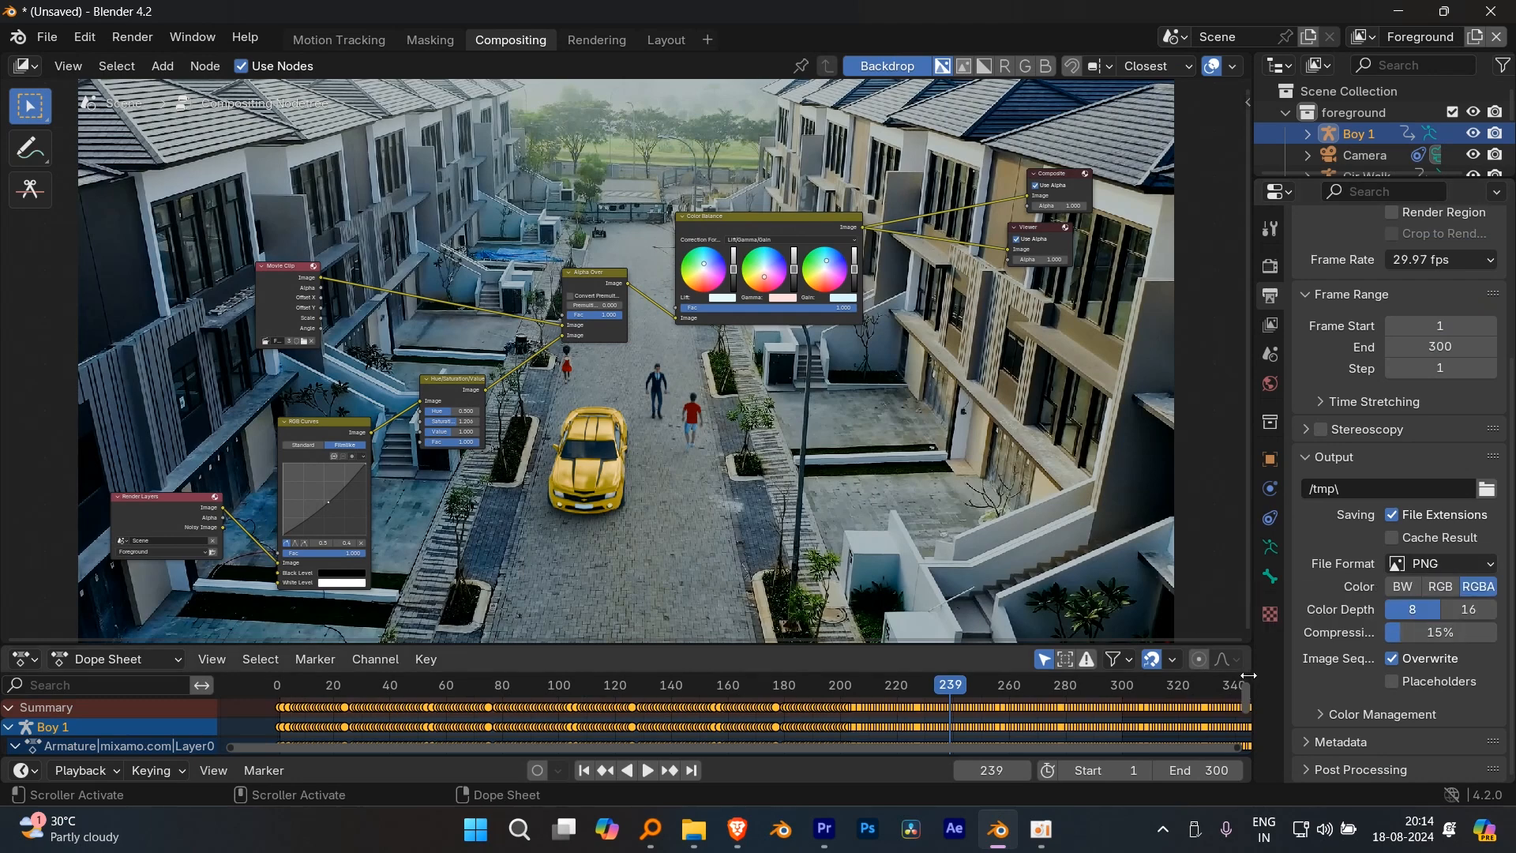
pyautogui.click(1485, 489)
pyautogui.scroll(-1, 357, 638)
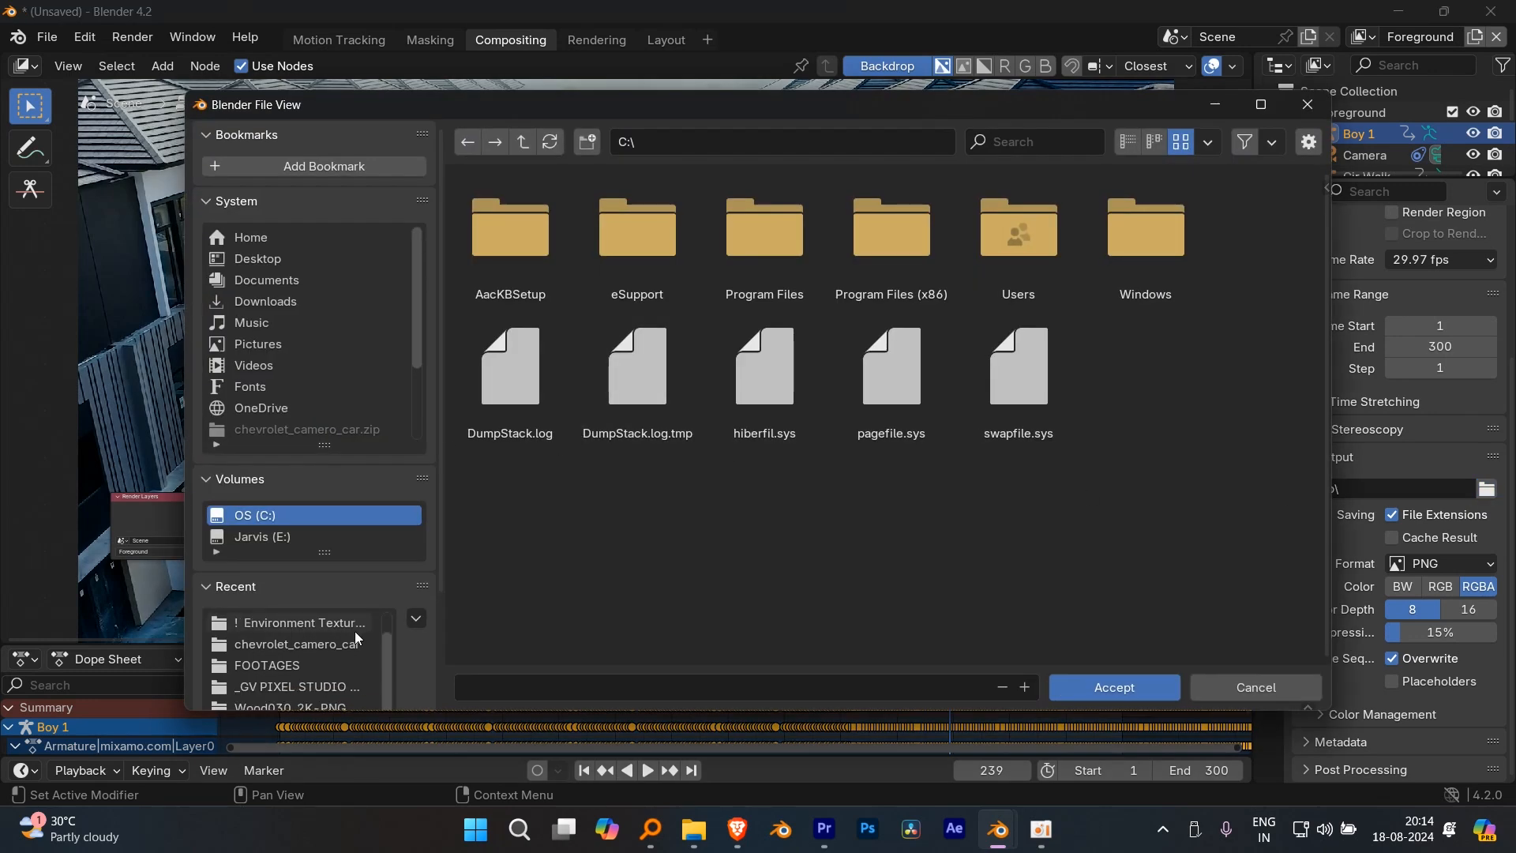
pyautogui.click(352, 665)
pyautogui.click(1111, 687)
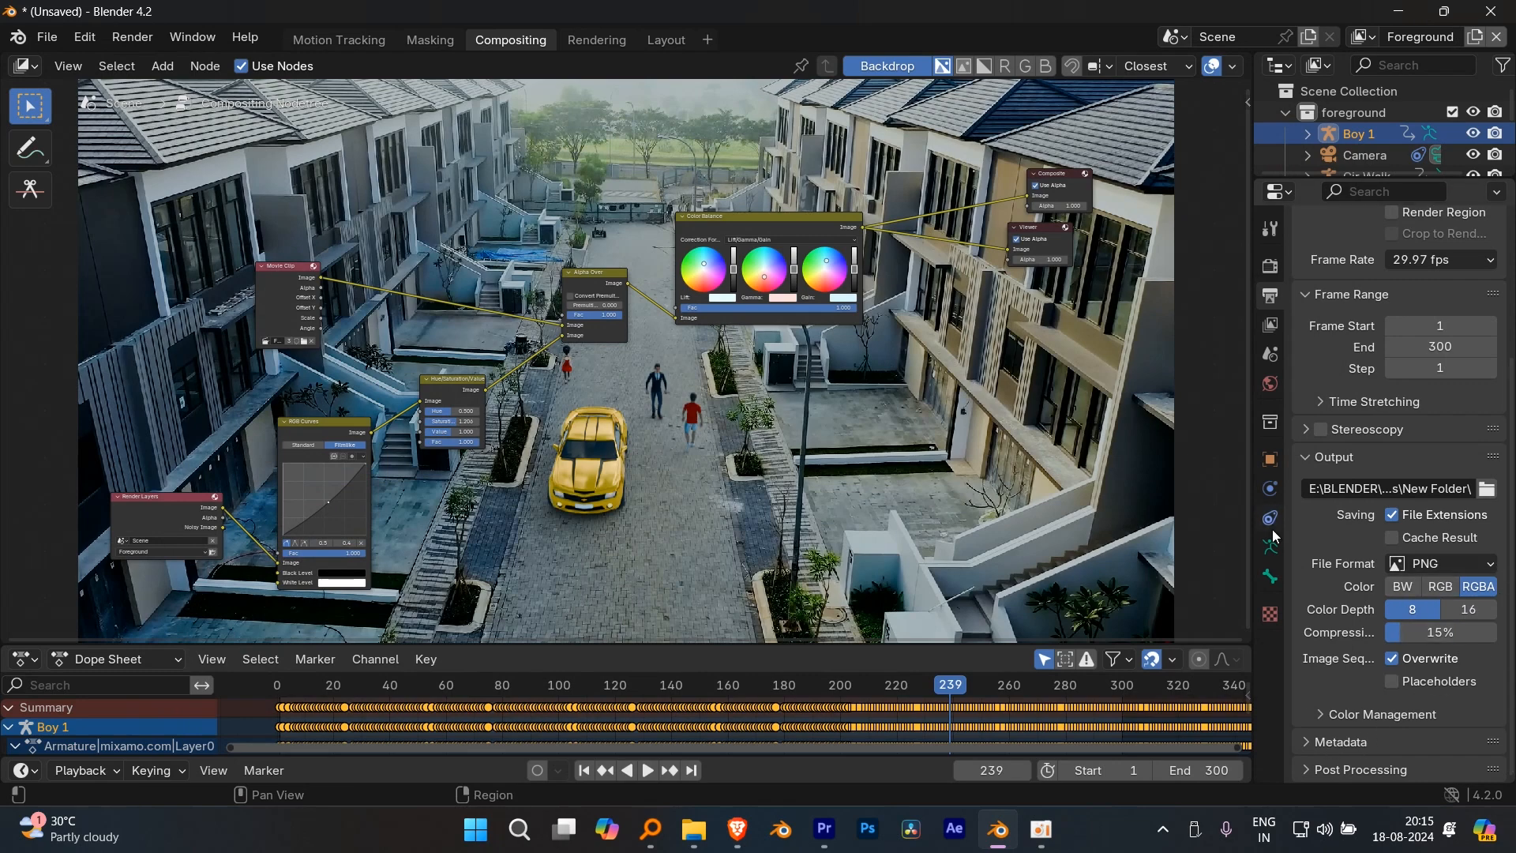
# - Set the color management look to Medium High Contrast in the render settings
pyautogui.scroll(5, 1504, 465)
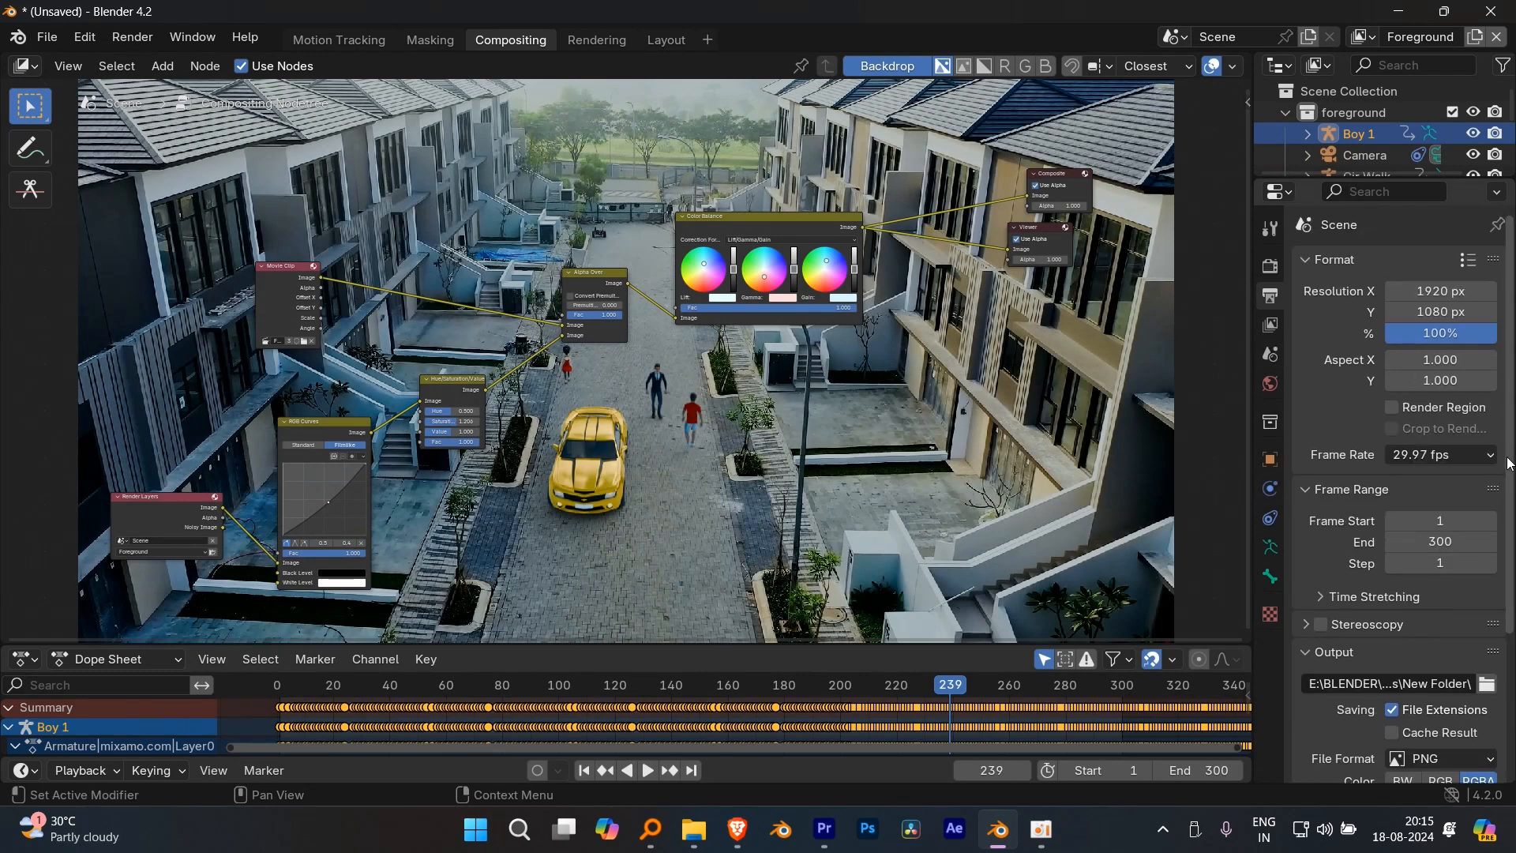
pyautogui.click(1269, 267)
pyautogui.scroll(-2, 750, 449)
pyautogui.scroll(-6, 1397, 490)
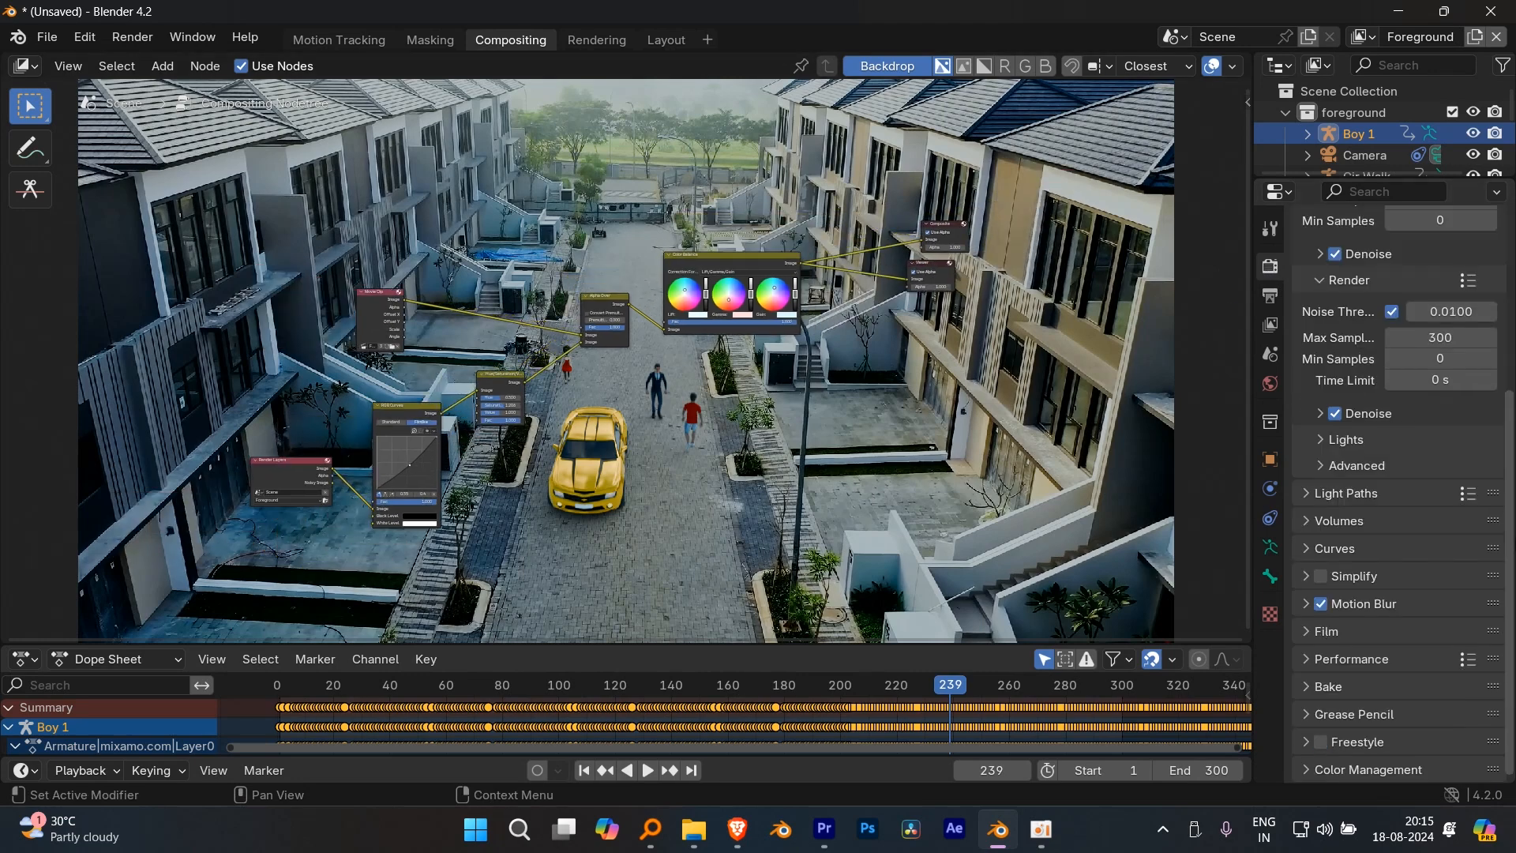
pyautogui.click(1304, 775)
pyautogui.scroll(-6, 1469, 558)
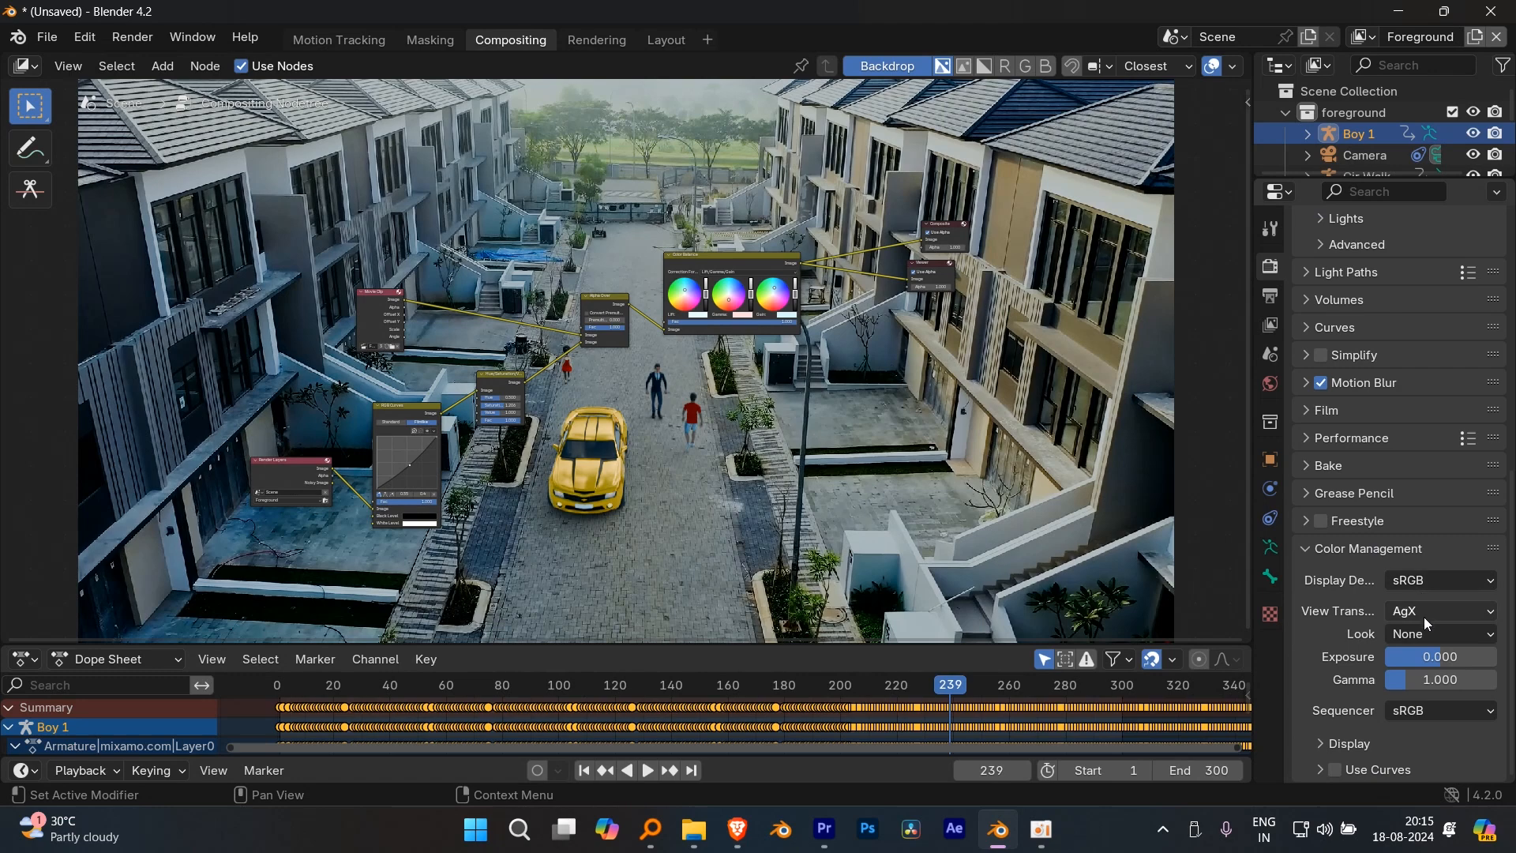
pyautogui.click(1435, 634)
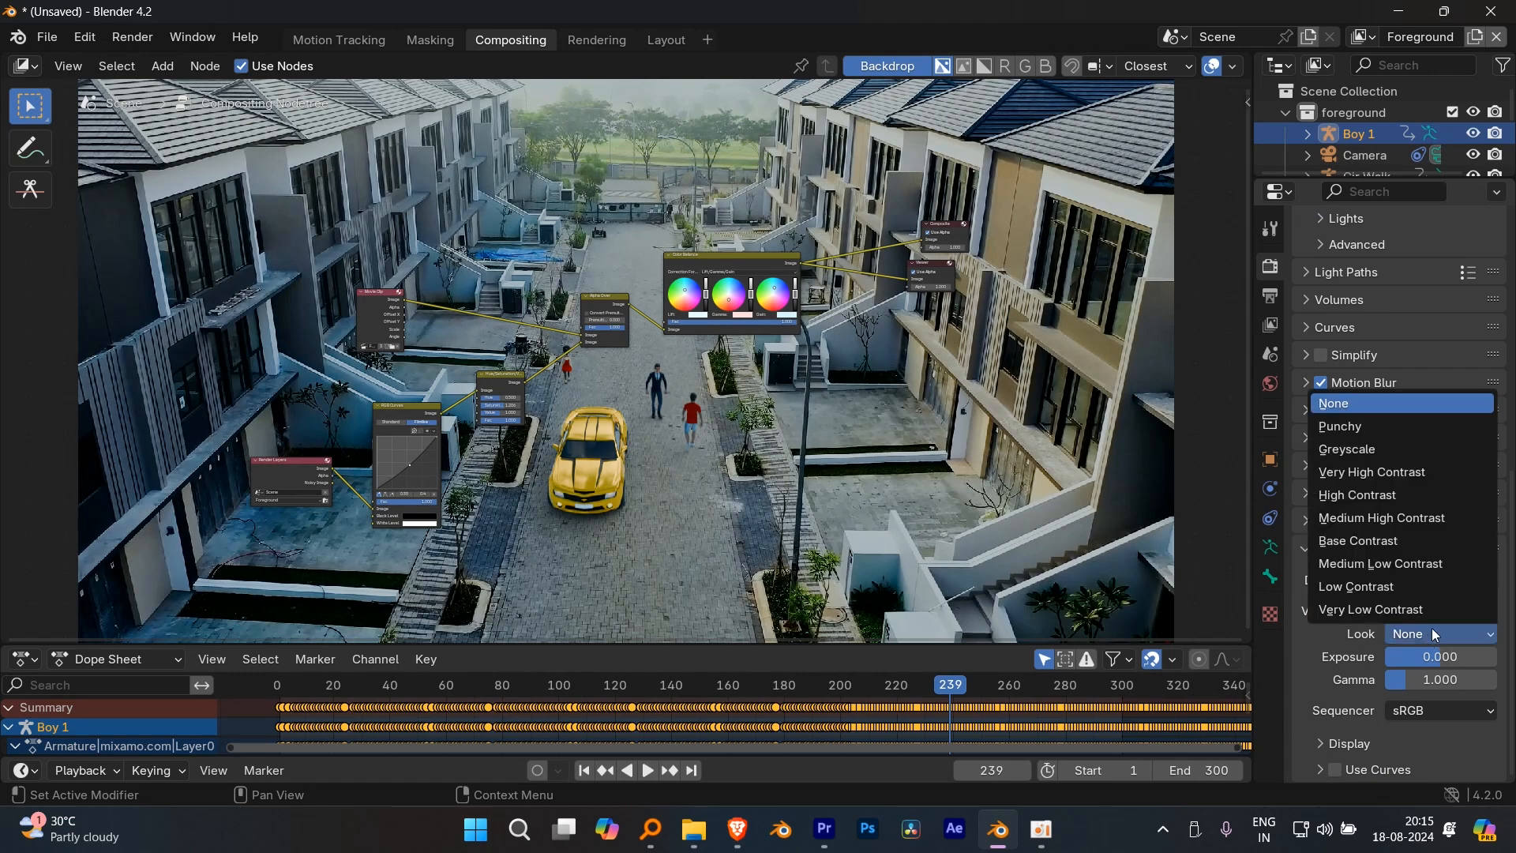
pyautogui.click(1372, 518)
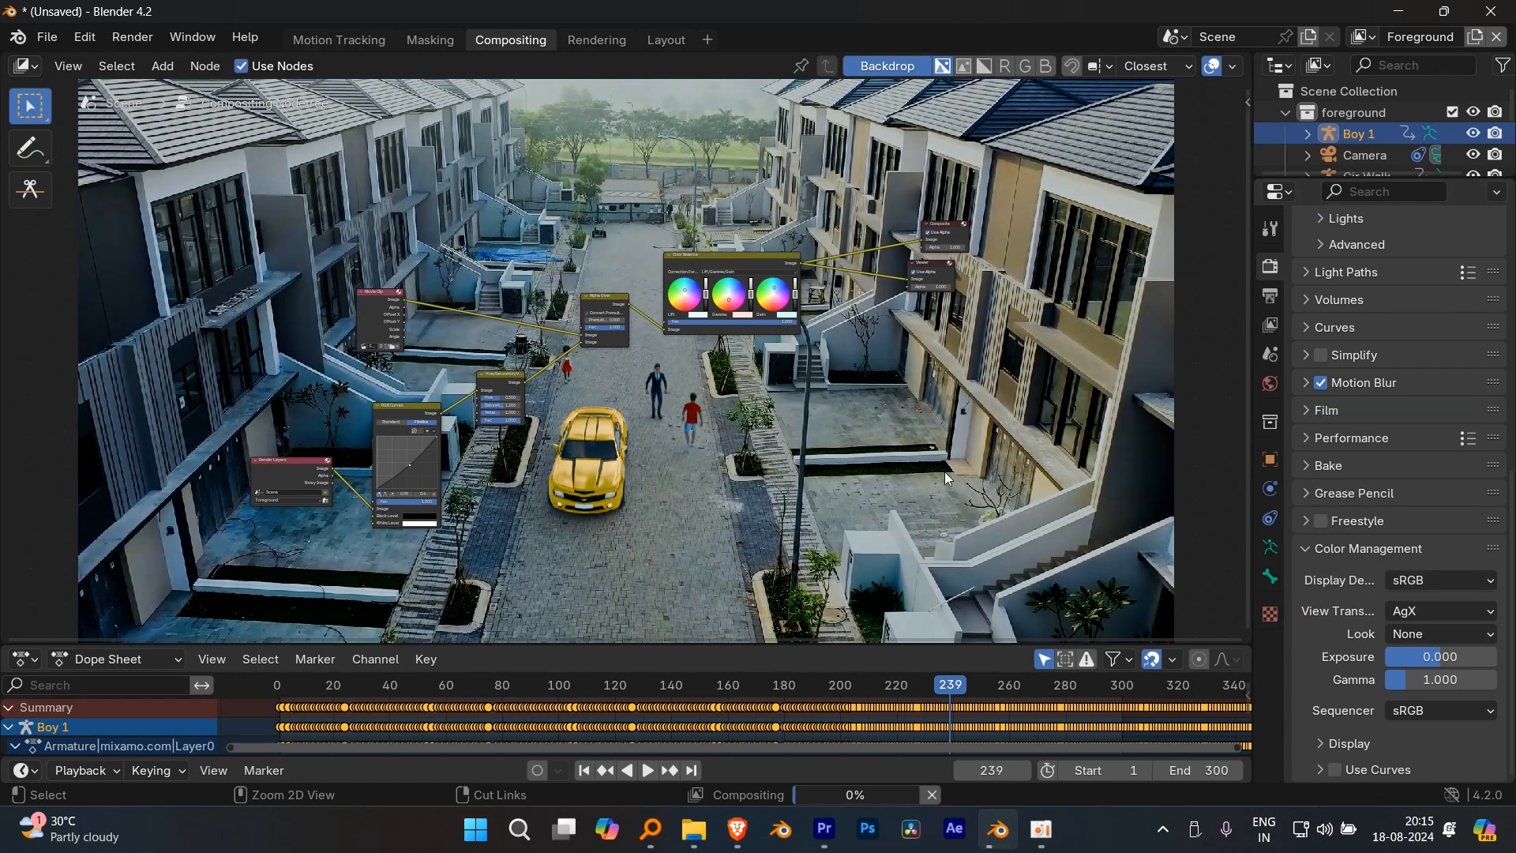
# - Try the Punchy look on the composite and undo it
pyautogui.scroll(-2, 1021, 500)
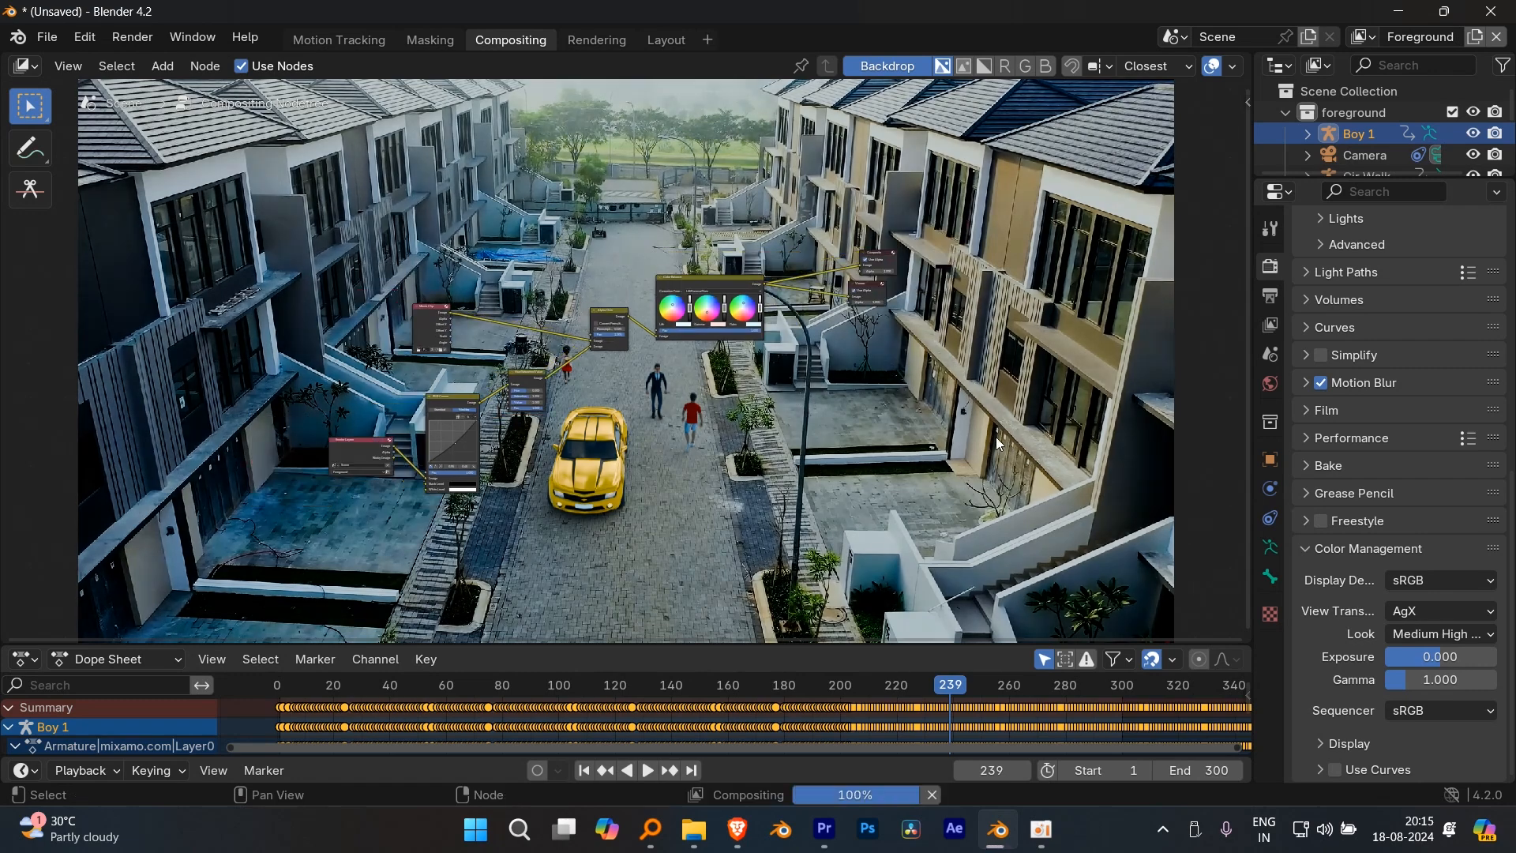
pyautogui.scroll(1, 1022, 499)
pyautogui.click(1441, 633)
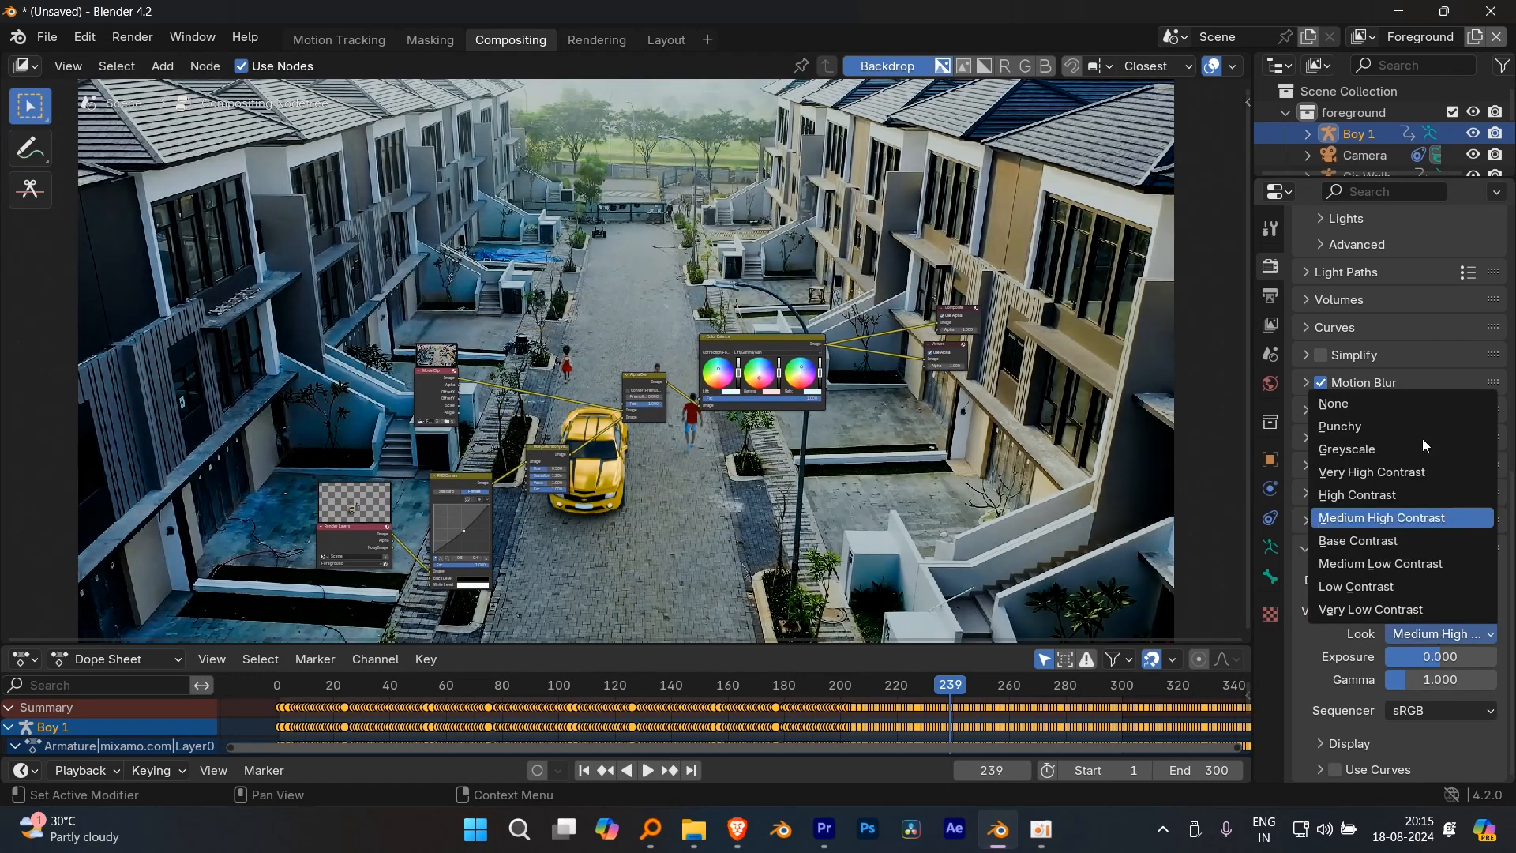
pyautogui.click(1413, 426)
pyautogui.hotkey('ctrl', 'z')
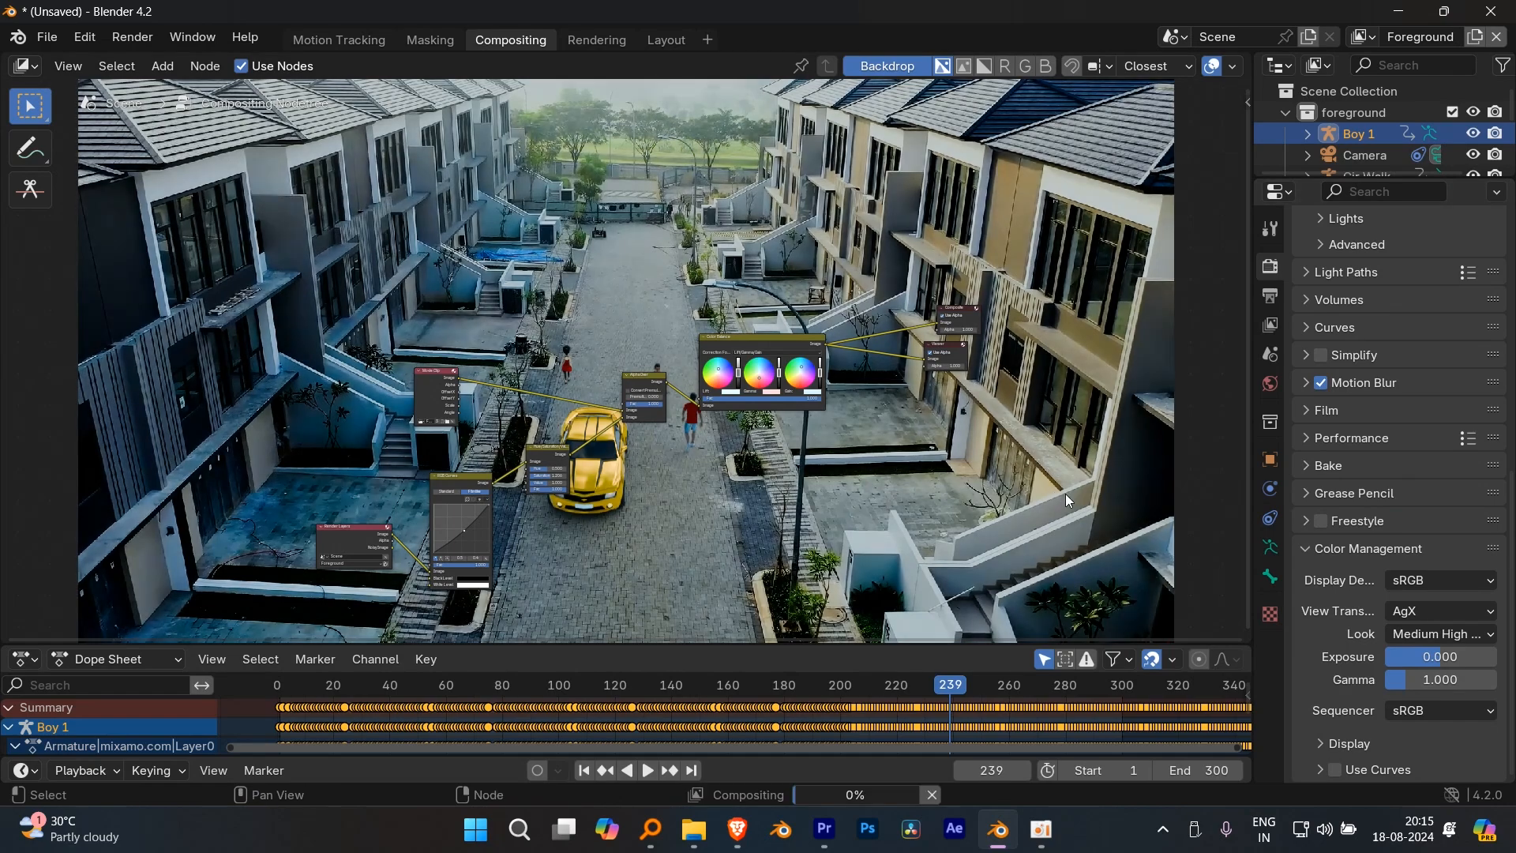
# - Raise the color management exposure to 0.278
pyautogui.moveTo(1443, 662)
pyautogui.mouseDown()
pyautogui.moveTo(1413, 662)
pyautogui.moveTo(1463, 656)
pyautogui.mouseUp()
pyautogui.hotkey('ctrl', 'z')
pyautogui.click(1421, 612)
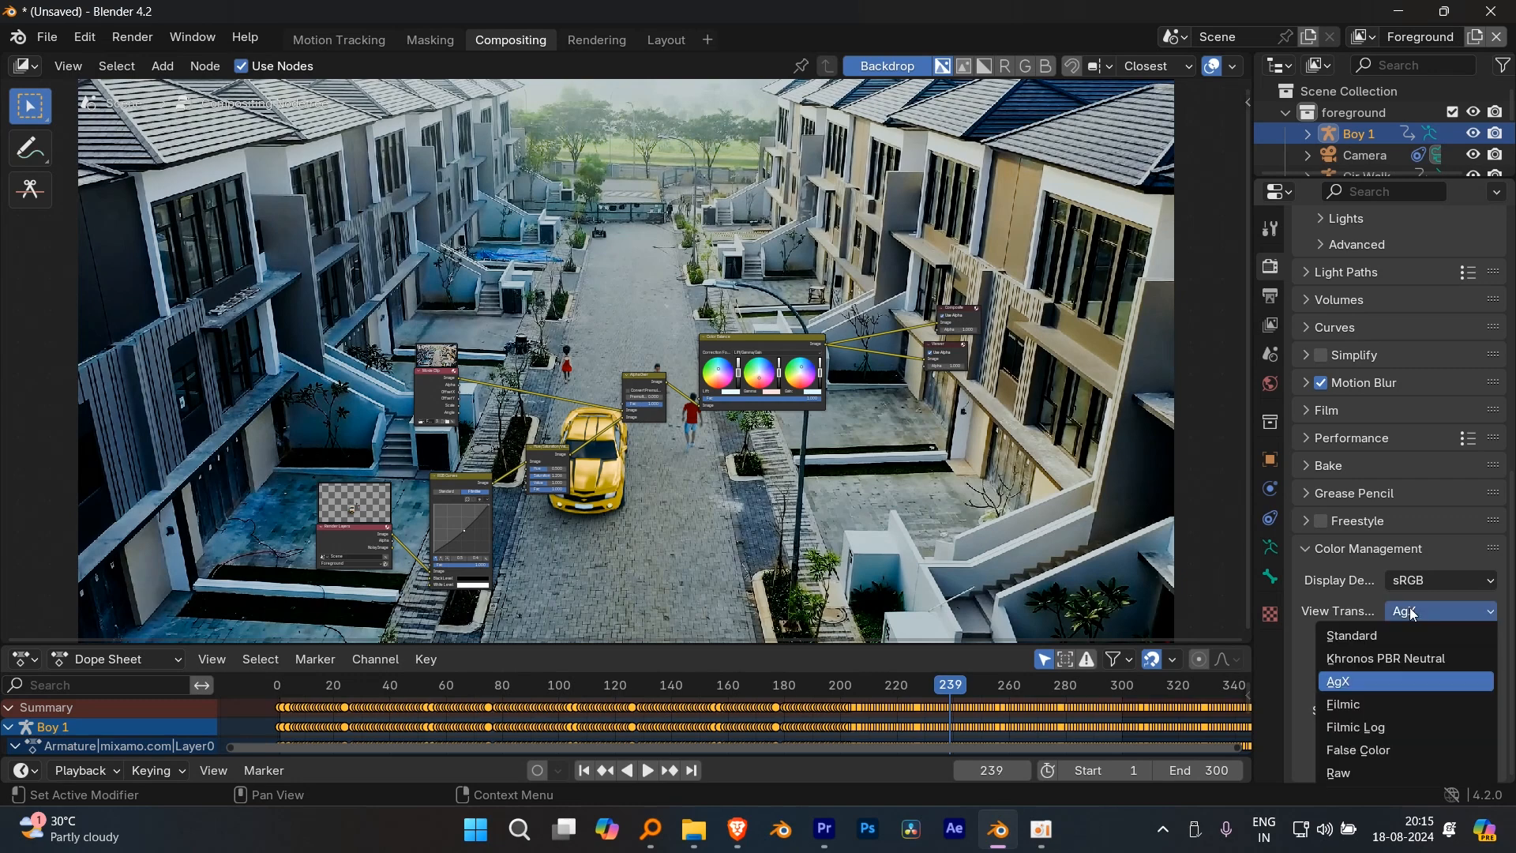
pyautogui.click(1442, 615)
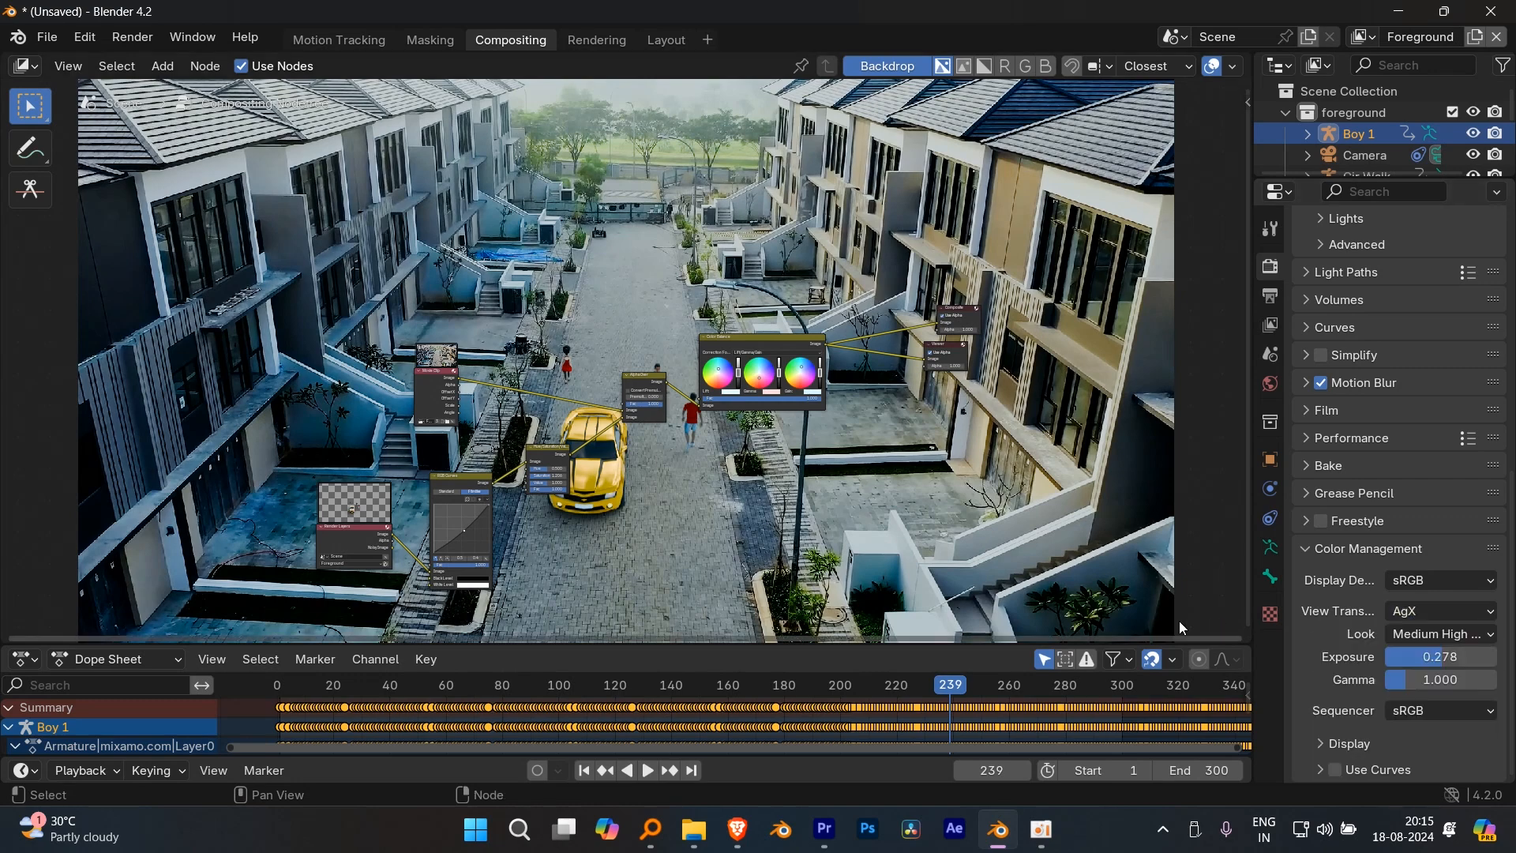
# - Try the Standard and Filmic view transforms on the composite, and return to AgX
pyautogui.click(1425, 611)
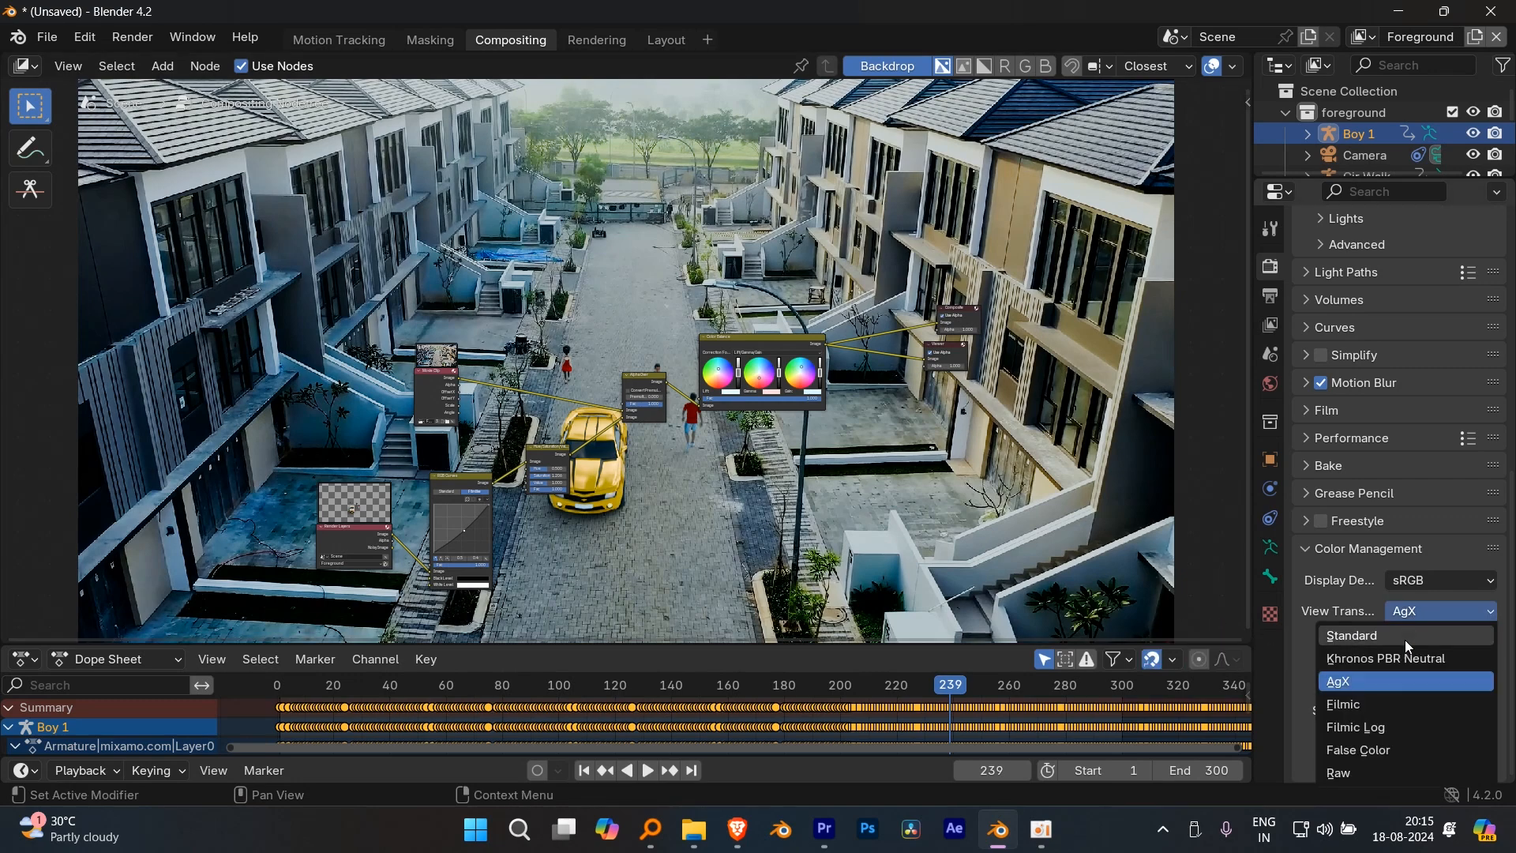
pyautogui.click(1404, 636)
pyautogui.scroll(-2, 921, 492)
pyautogui.click(1441, 611)
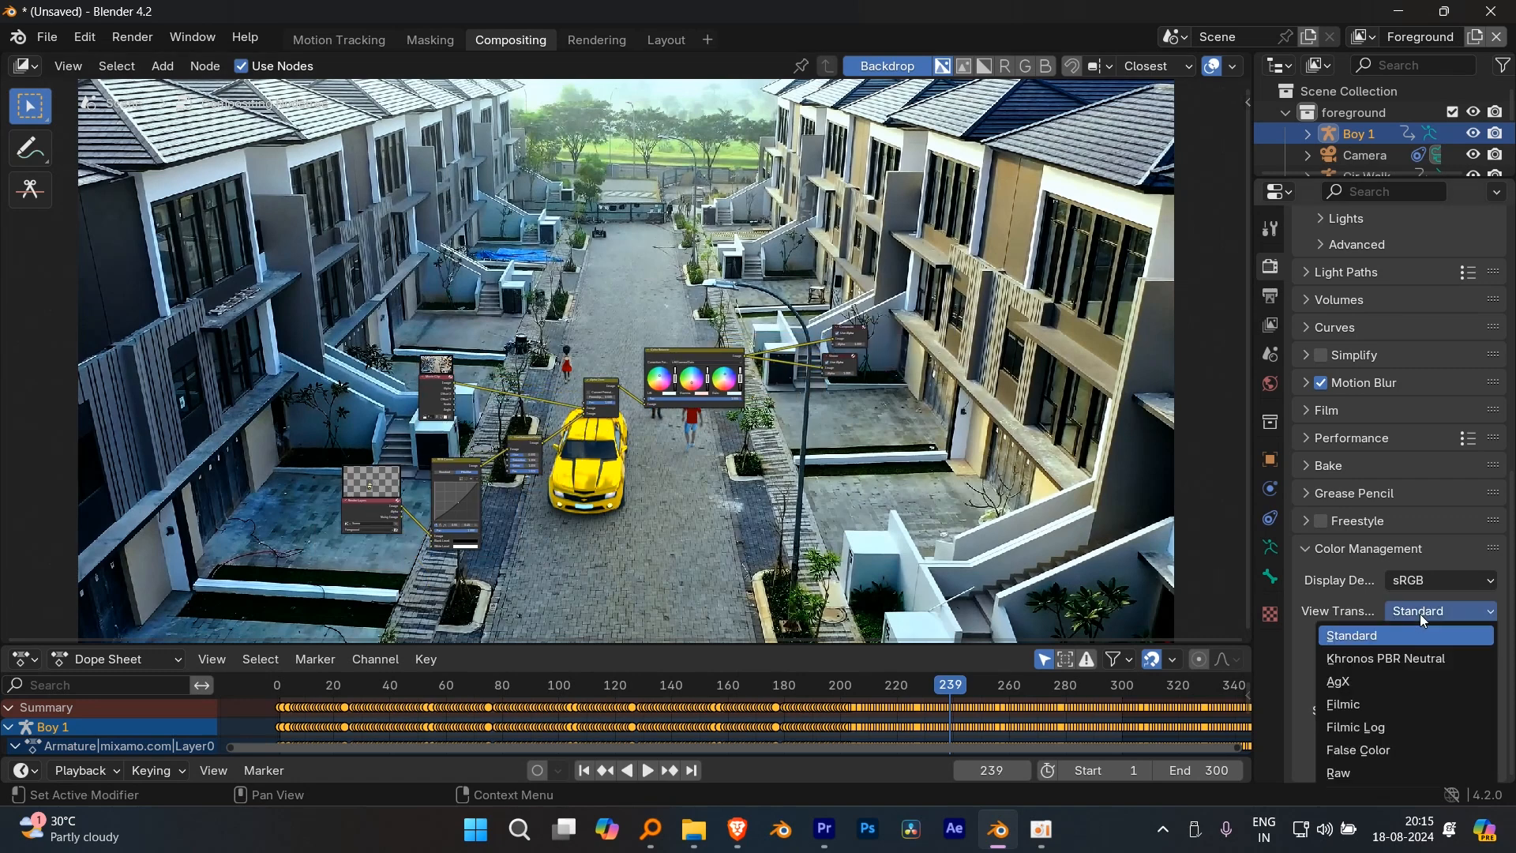
pyautogui.click(1360, 703)
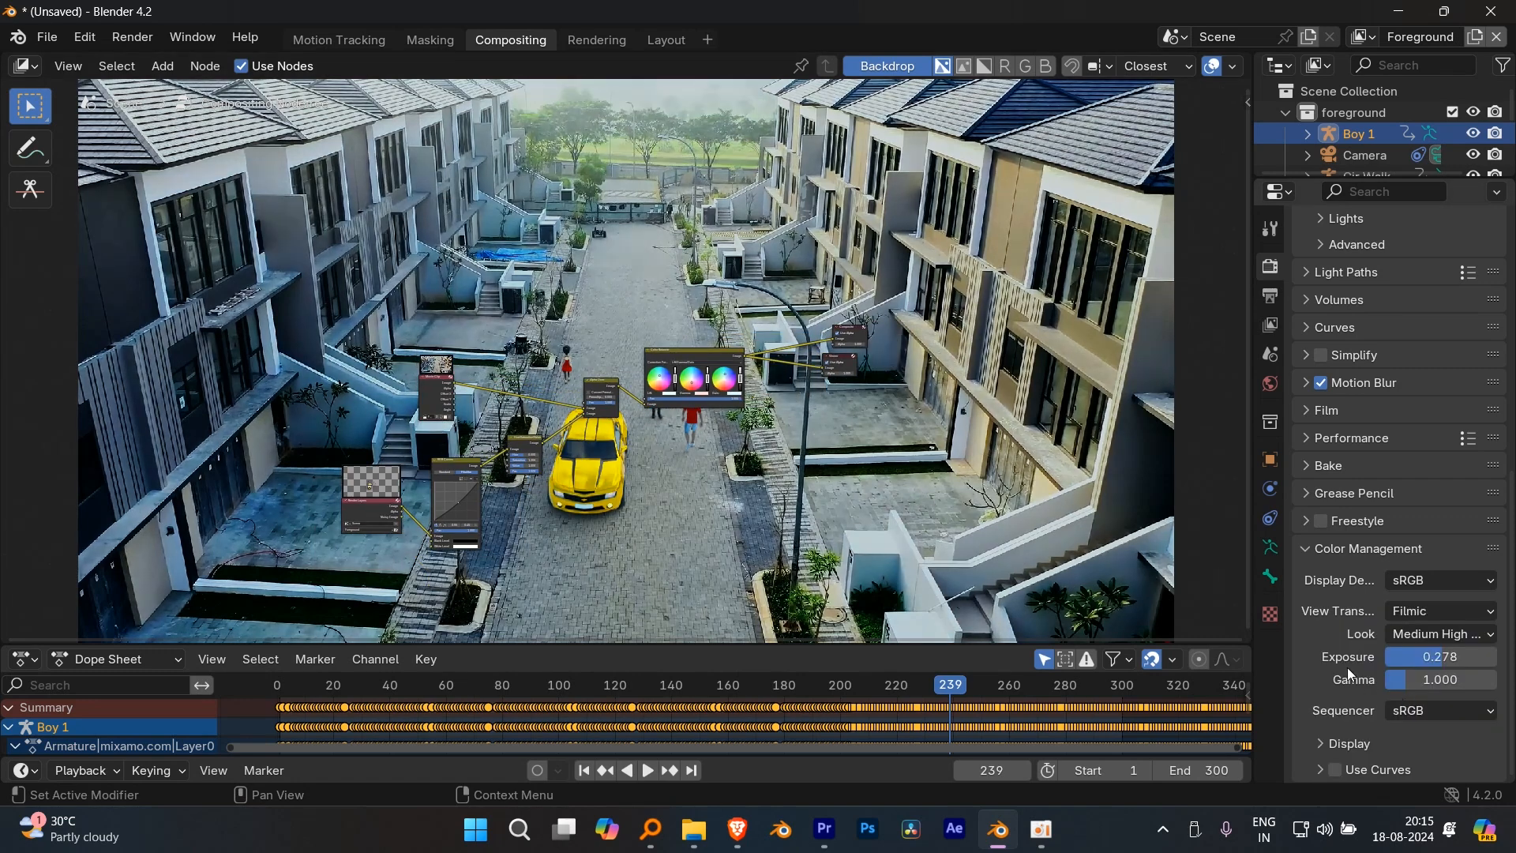
pyautogui.click(1441, 613)
pyautogui.click(1370, 684)
pyautogui.scroll(-3, 921, 496)
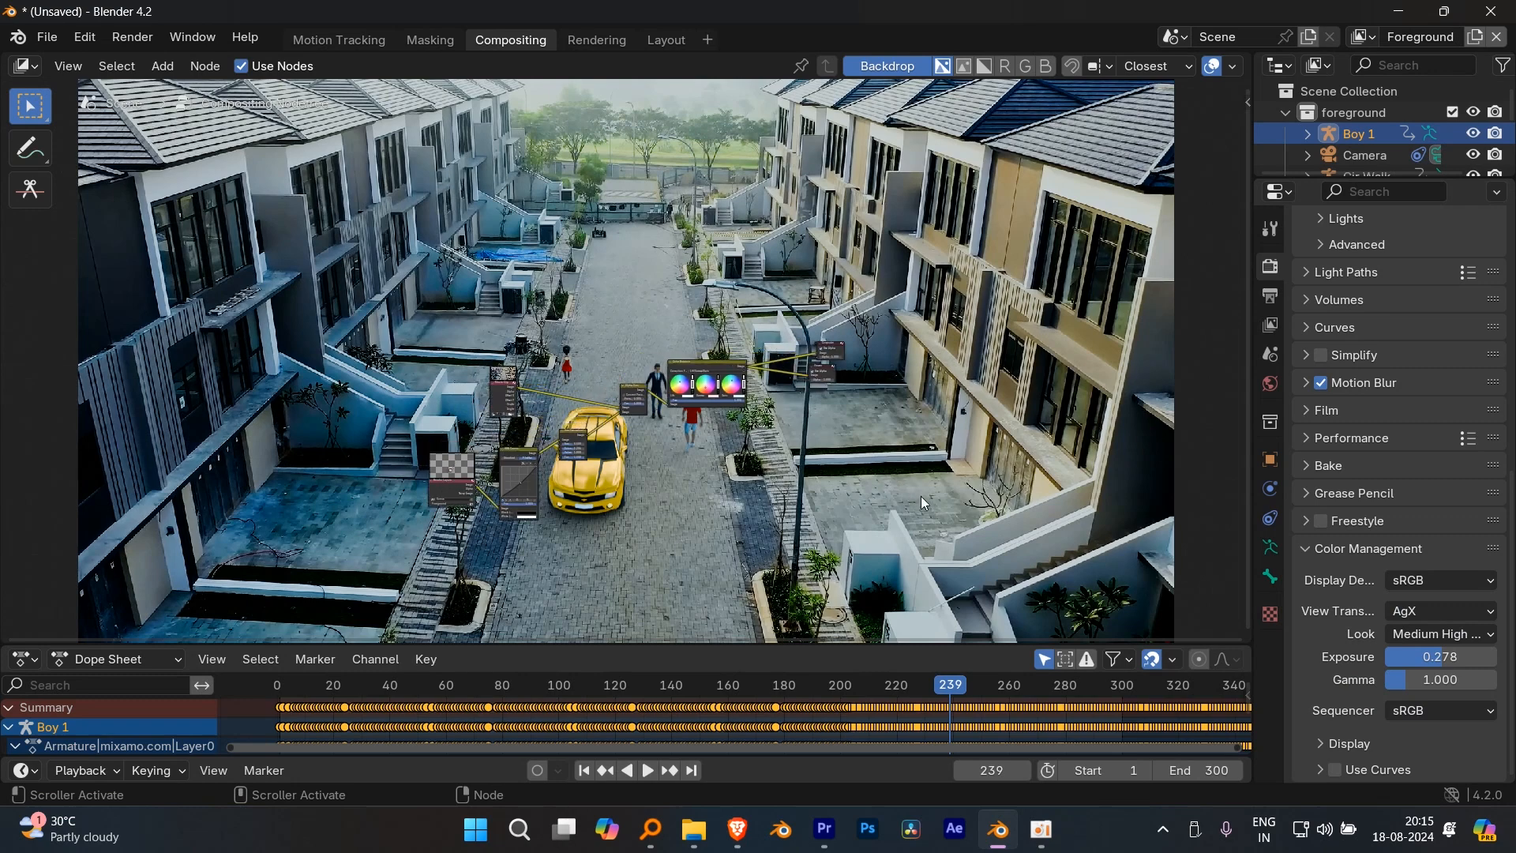
pyautogui.scroll(5, 1445, 385)
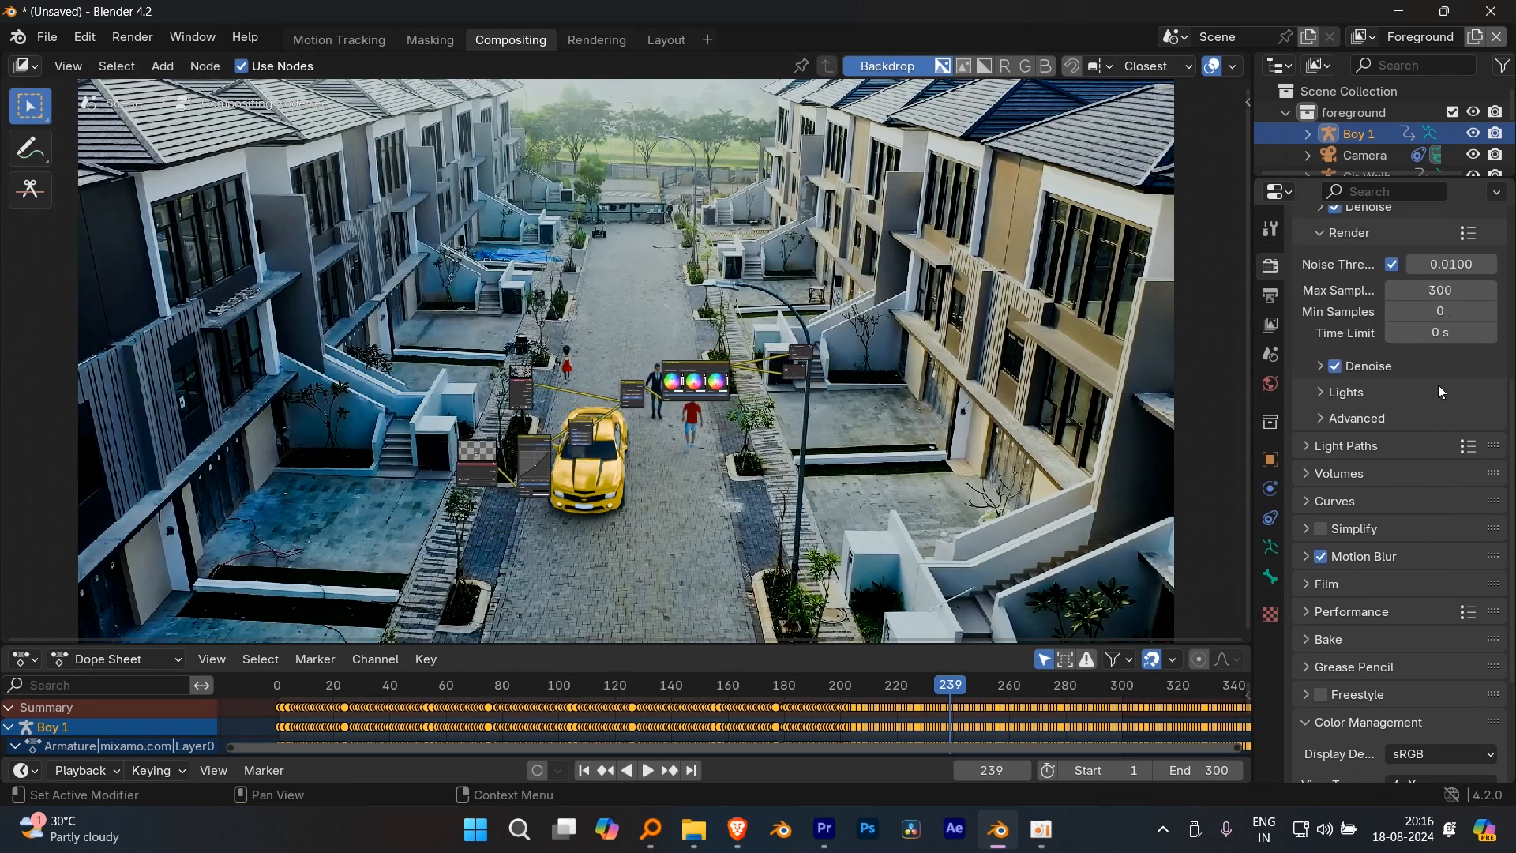
pyautogui.click(1304, 600)
pyautogui.click(1304, 600)
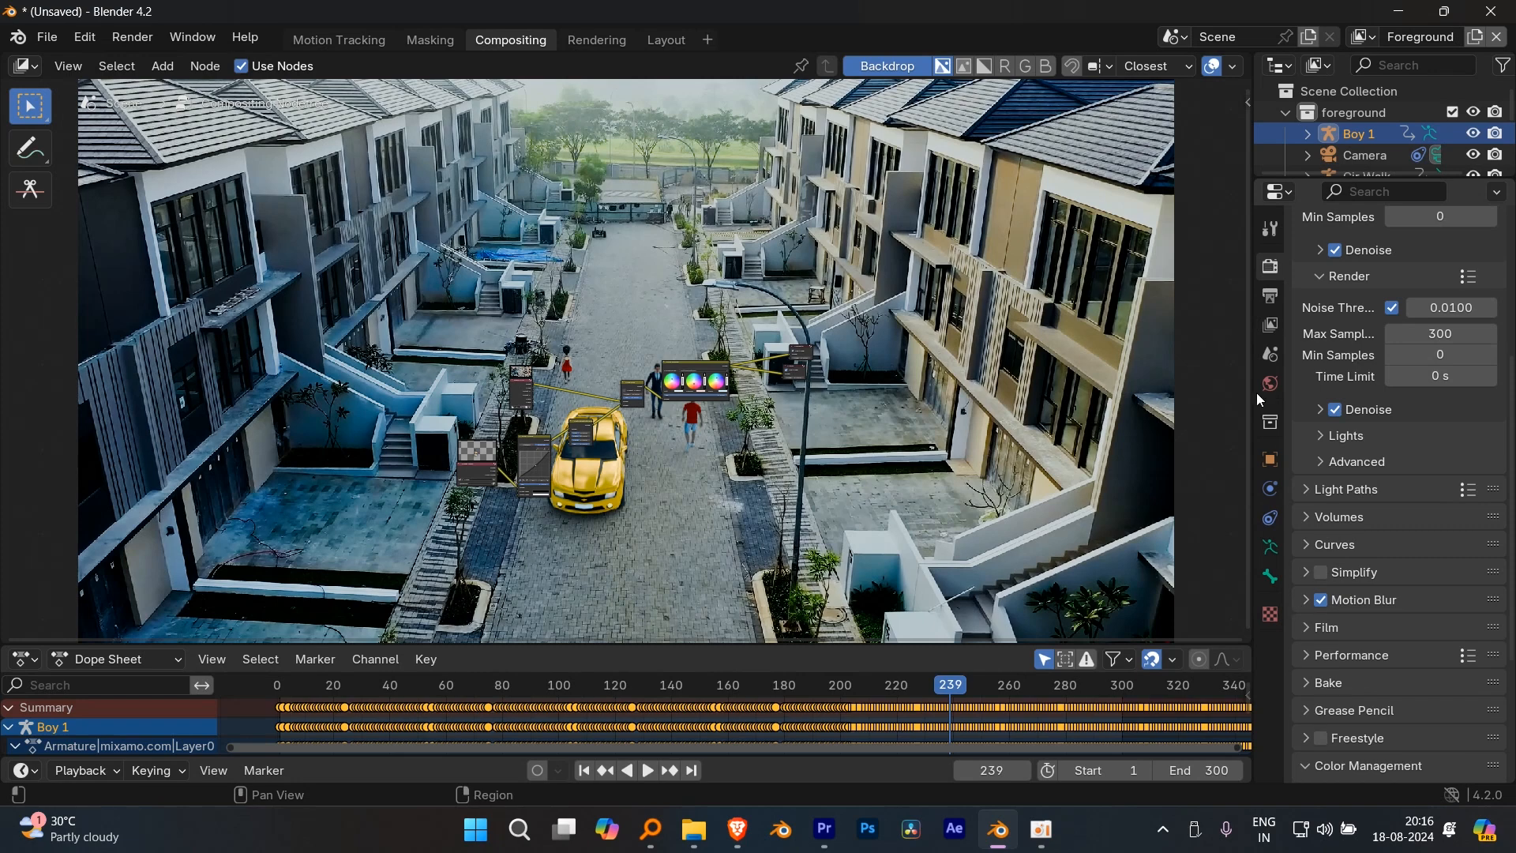
pyautogui.scroll(6, 1362, 433)
# - Set the world environment background strength to 1.1
pyautogui.click(1269, 229)
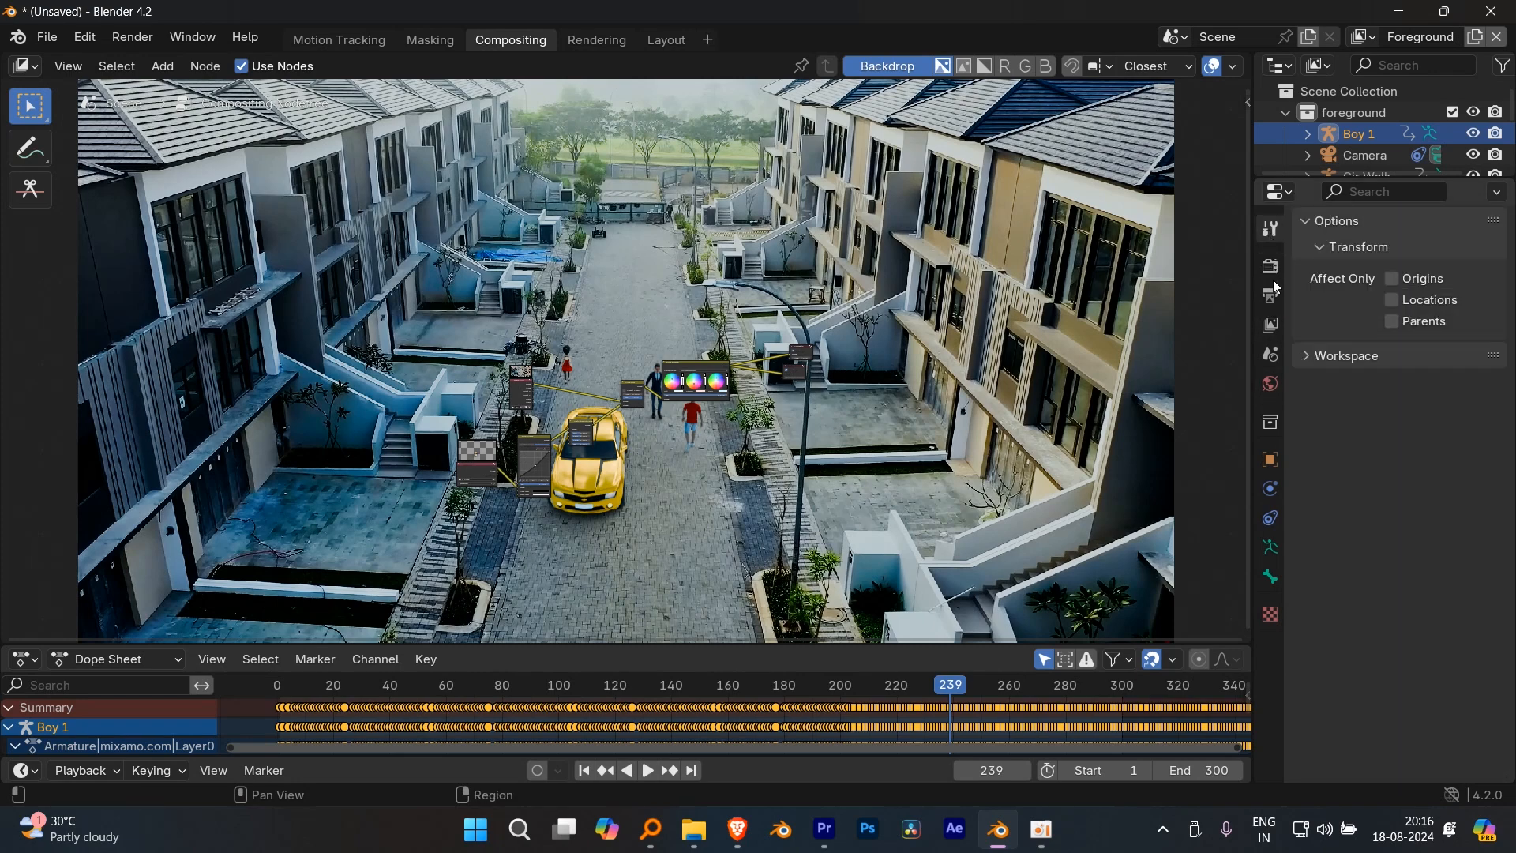
pyautogui.click(1271, 295)
pyautogui.click(1271, 325)
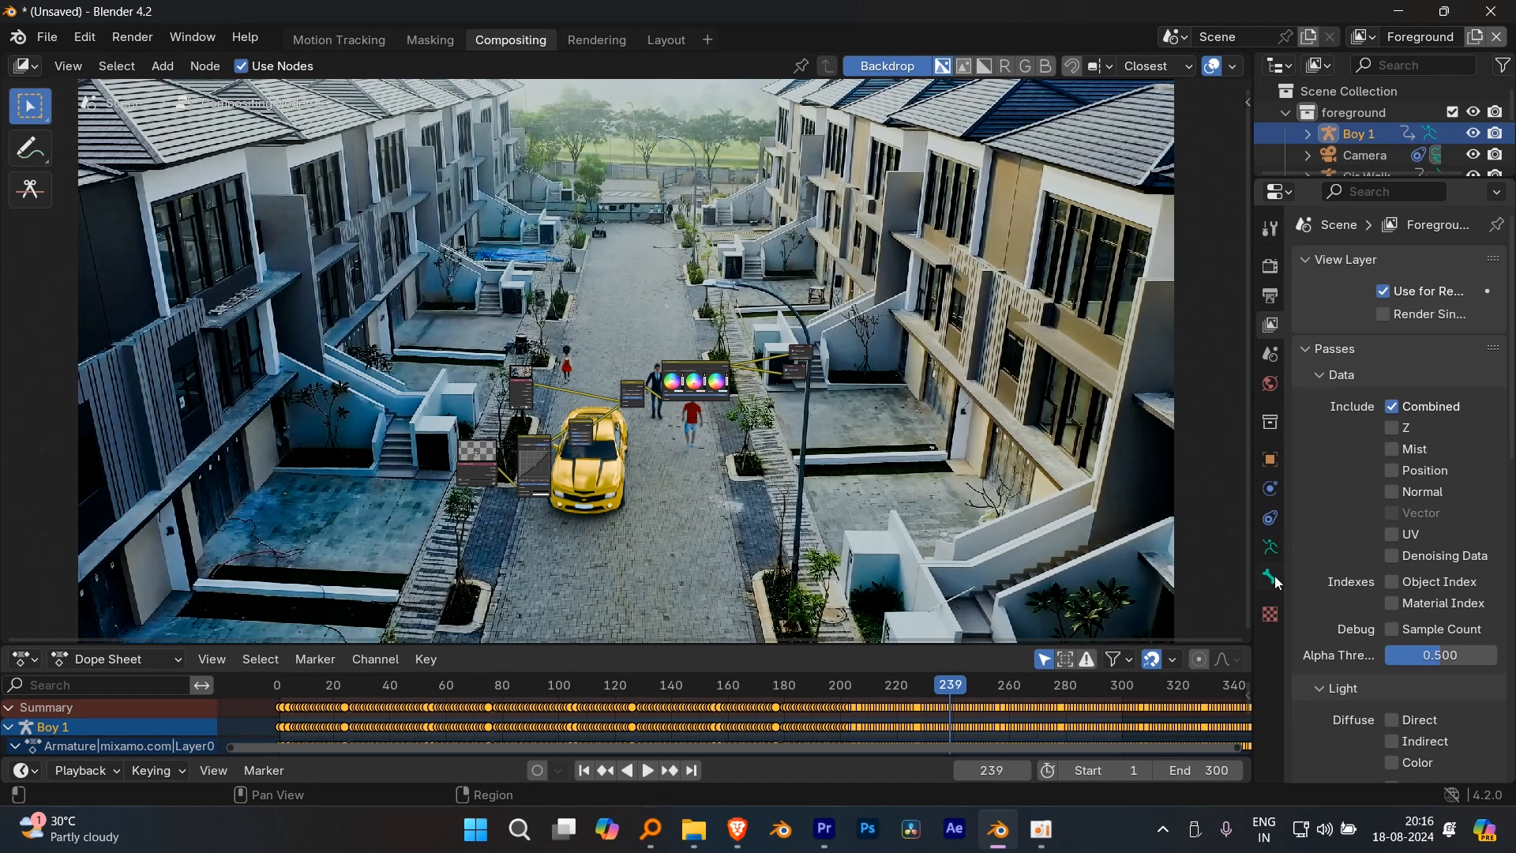
pyautogui.click(1270, 384)
pyautogui.click(1435, 604)
pyautogui.write('1.1')
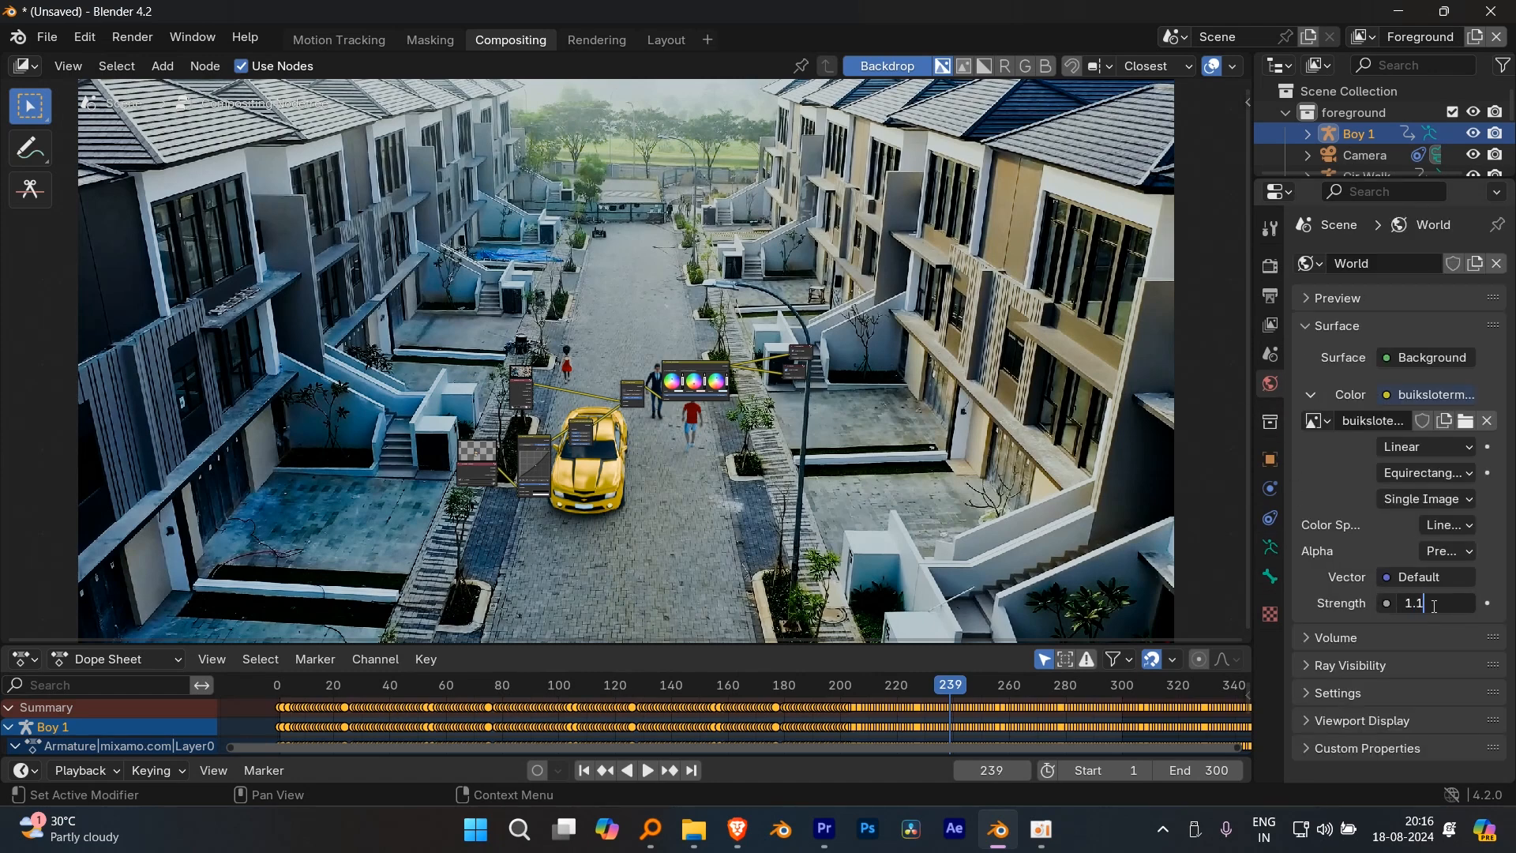
pyautogui.press('Return')
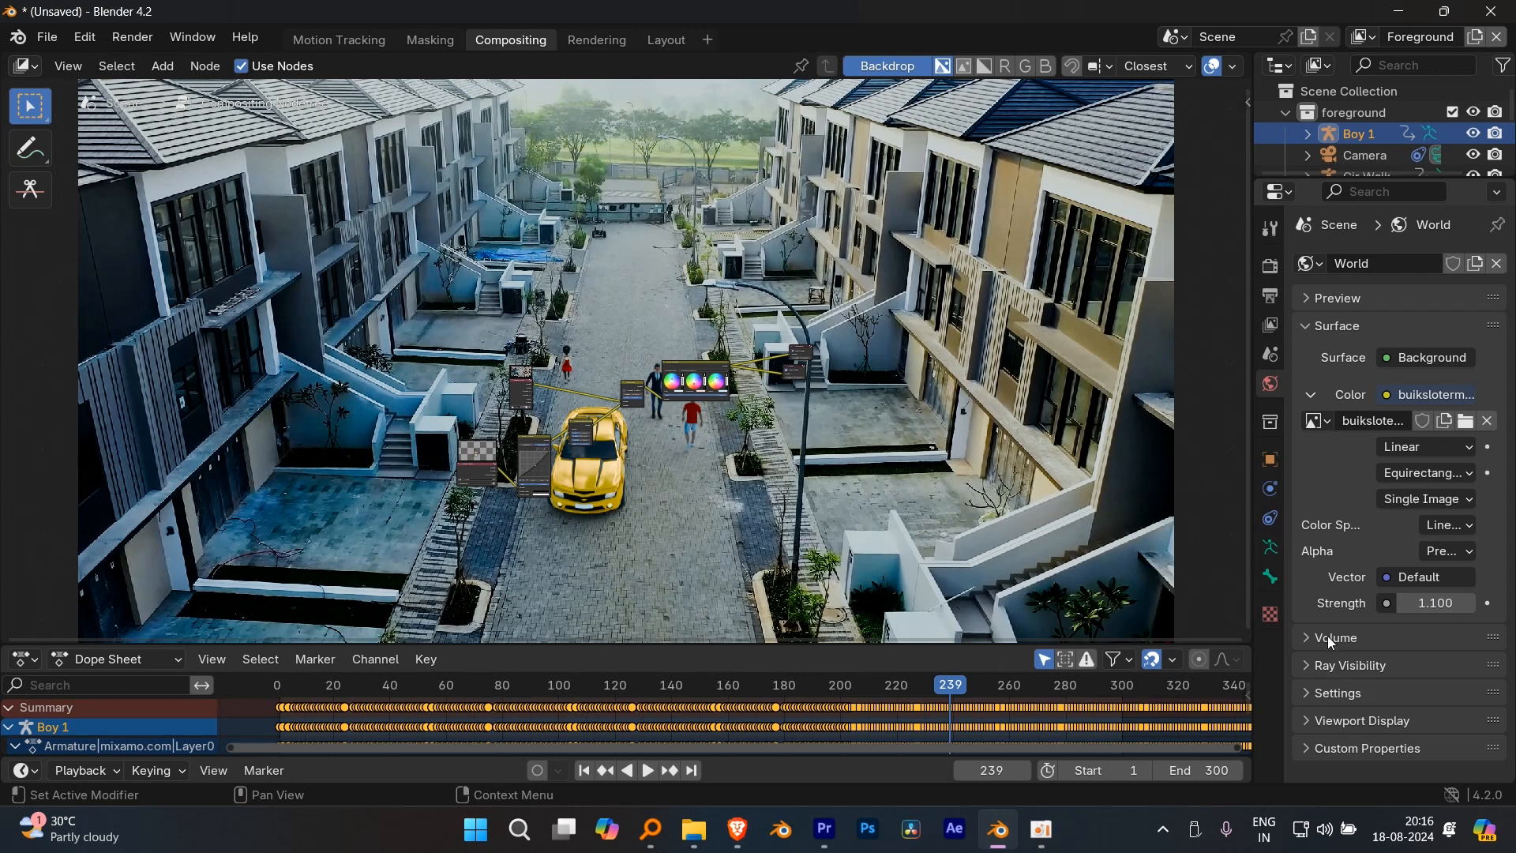
pyautogui.click(1270, 355)
pyautogui.click(1270, 325)
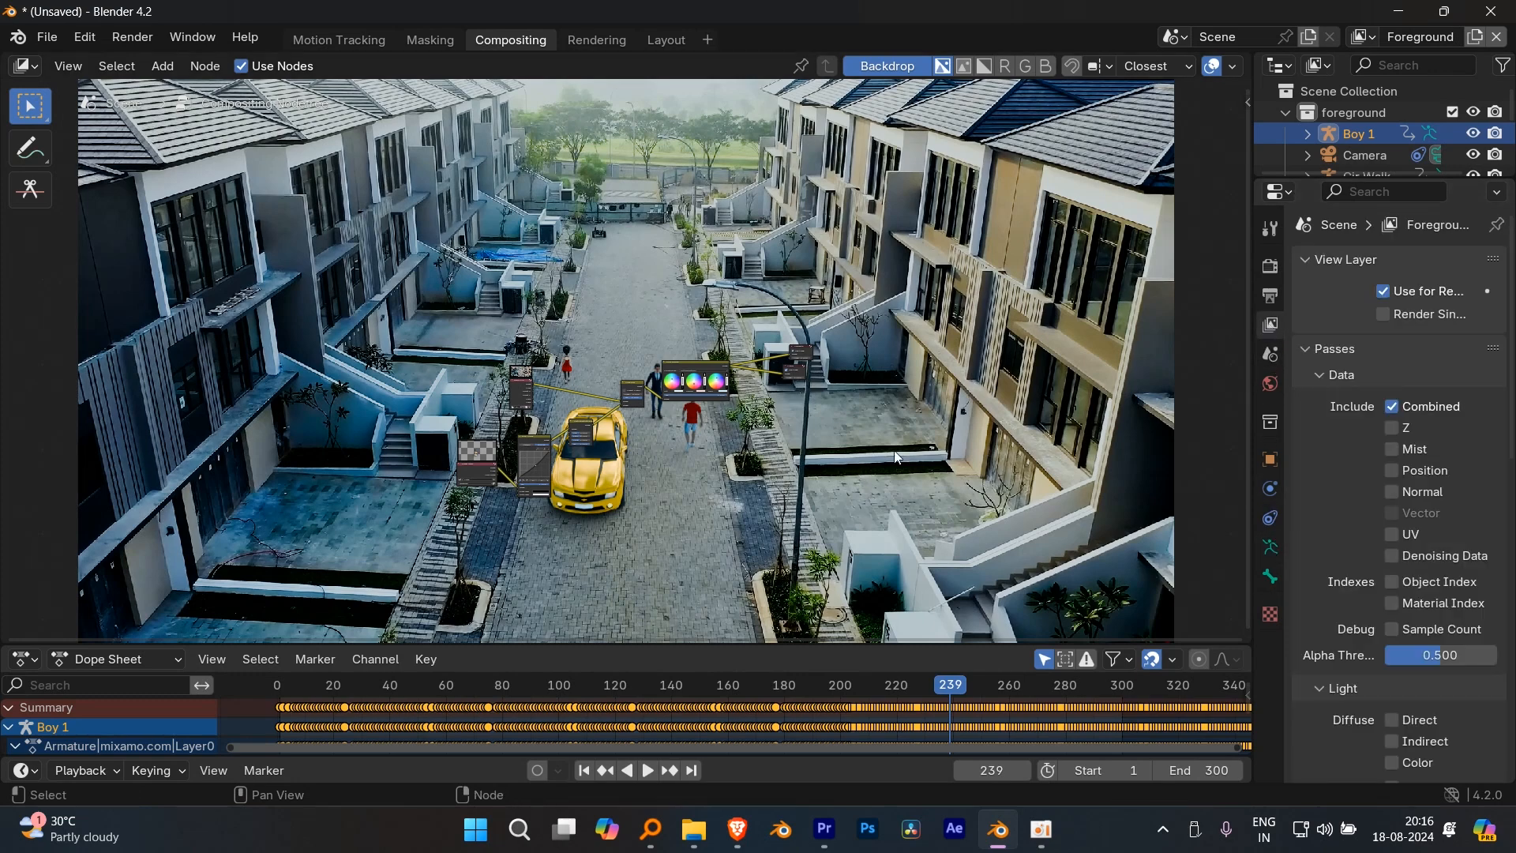
# - Space out the compositor nodes for a clearer layout and enlarge the outliner to list more scene objects
pyautogui.scroll(6, 1023, 249)
pyautogui.moveTo(815, 244); pyautogui.dragTo(808, 247)
pyautogui.moveTo(1035, 246); pyautogui.dragTo(1080, 269)
pyautogui.click(1034, 332)
pyautogui.moveTo(268, 446); pyautogui.dragTo(282, 424)
pyautogui.moveTo(280, 323); pyautogui.dragTo(321, 286)
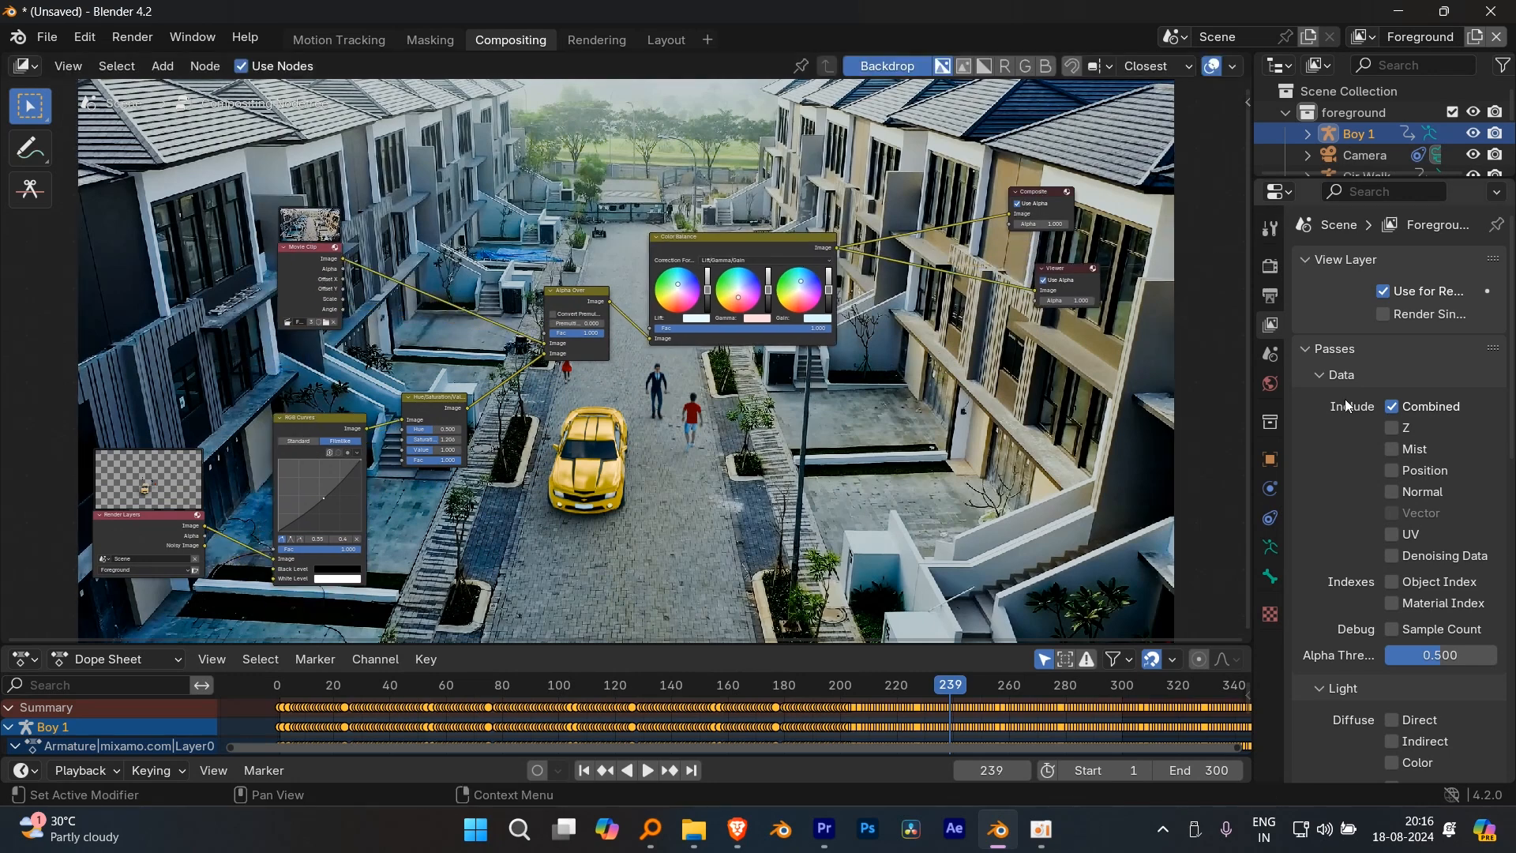
pyautogui.moveTo(1311, 191); pyautogui.dragTo(1310, 310)
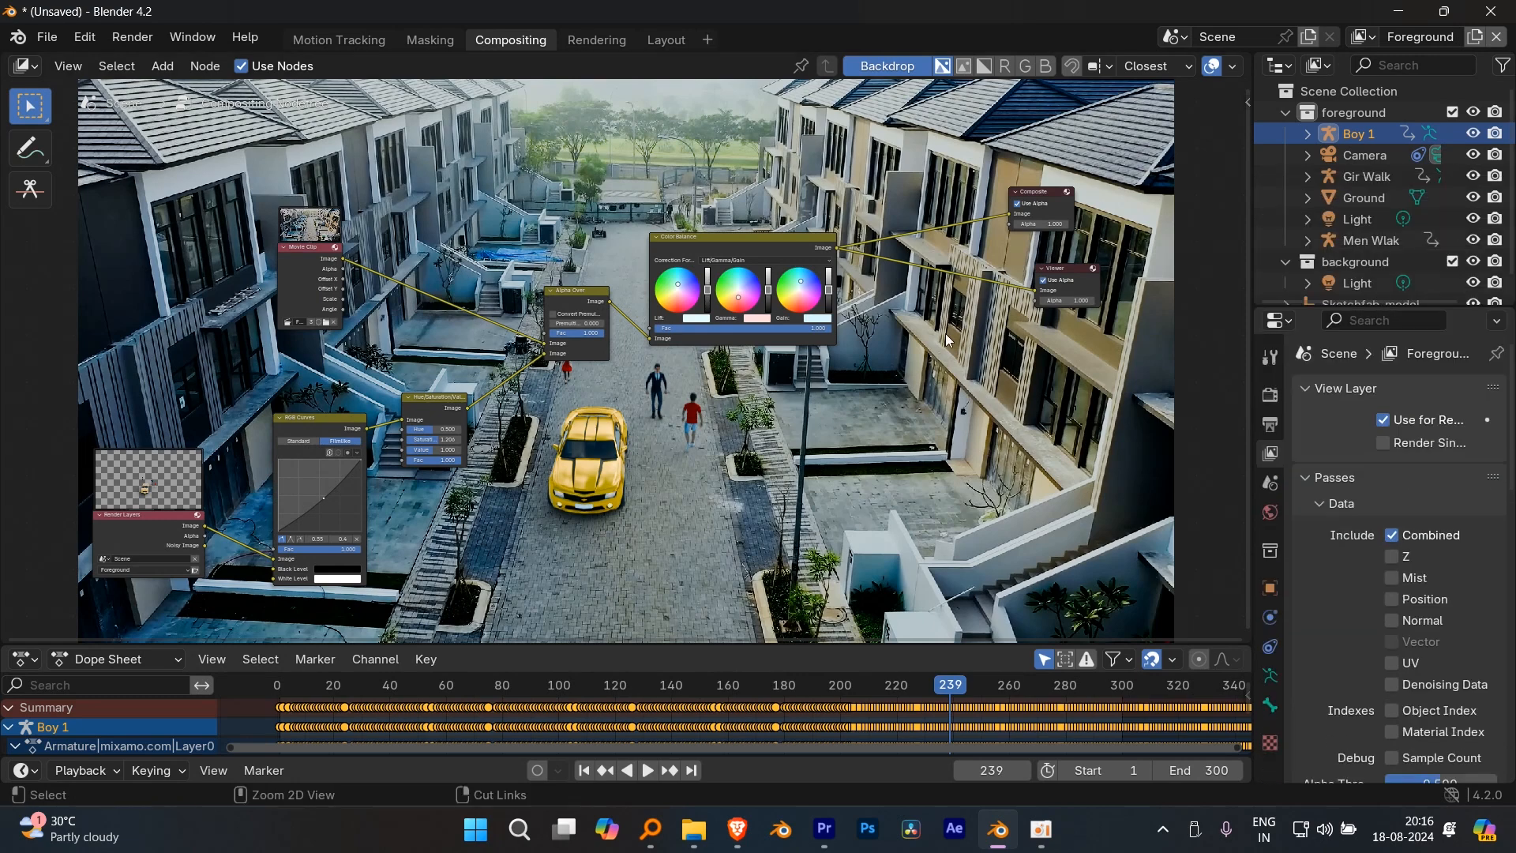
# - Start rendering the full animation and maximize the render window to watch its progress
pyautogui.hotkey('ctrl', 'F12')
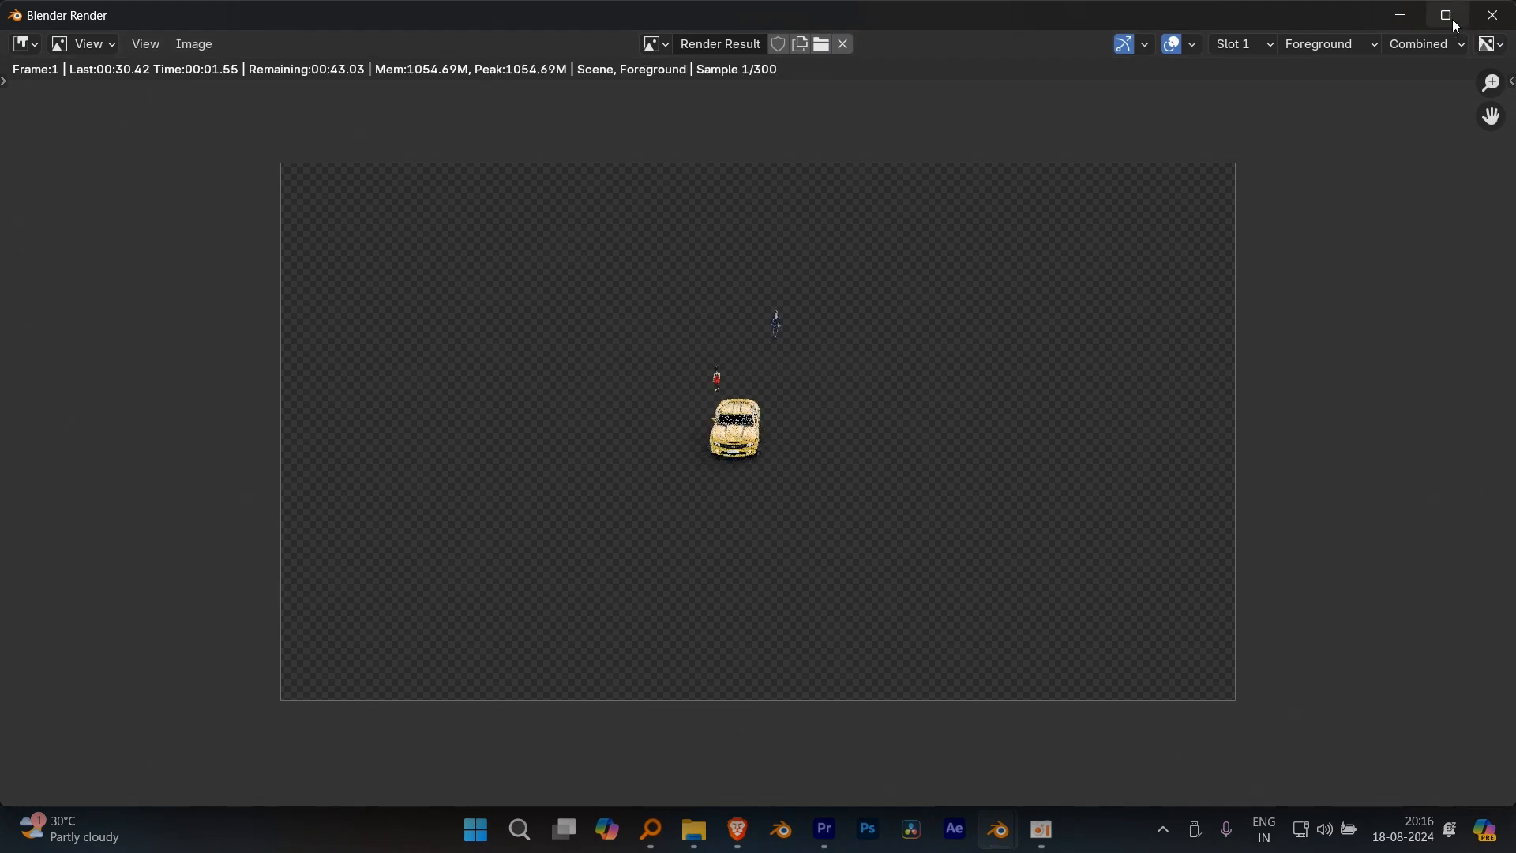
pyautogui.click(1451, 17)
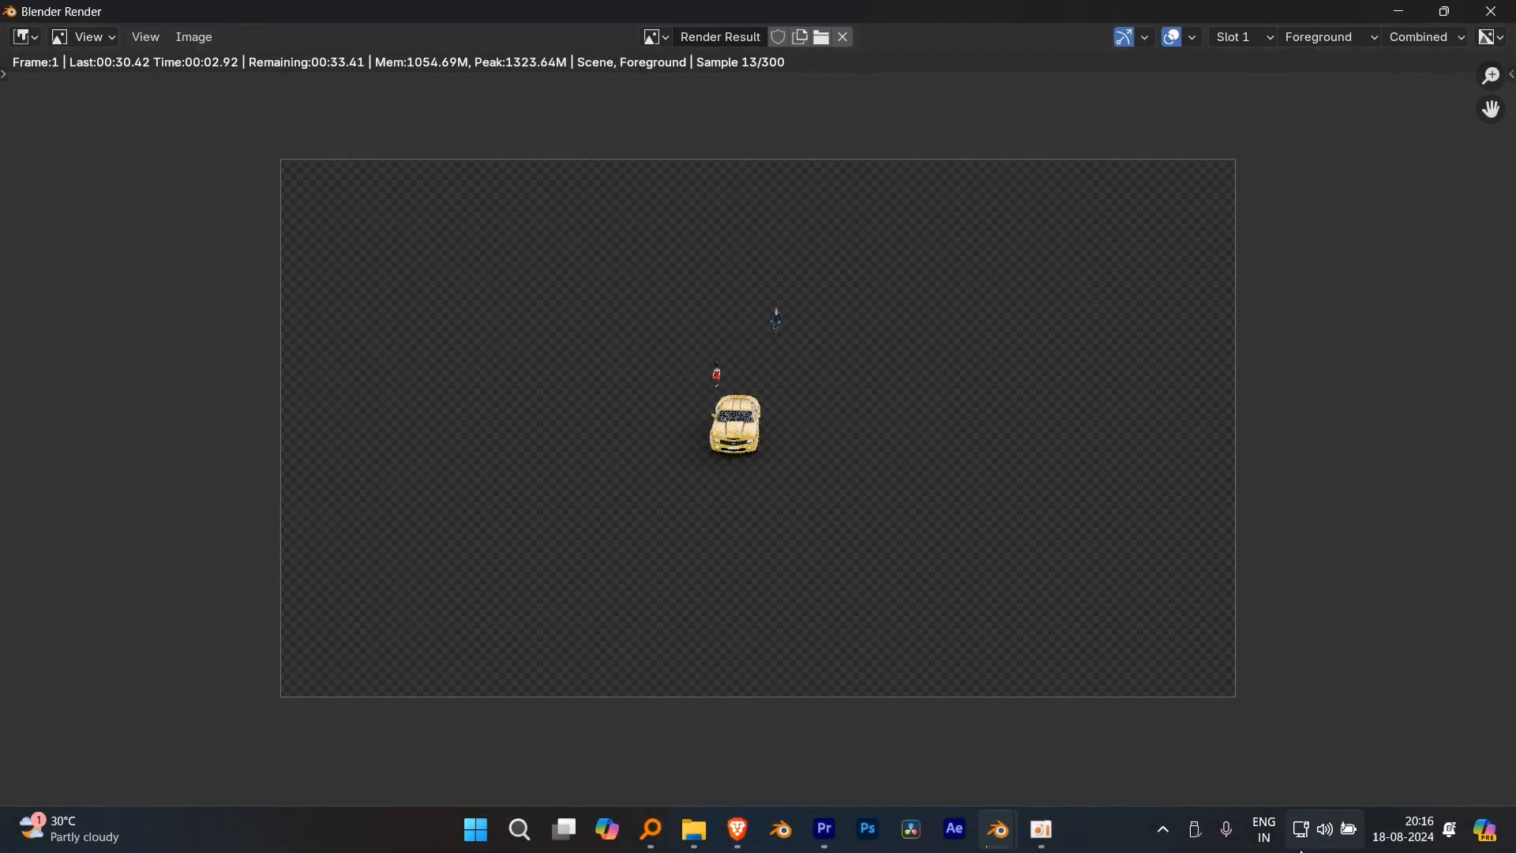
pyautogui.scroll(1, 1353, 534)
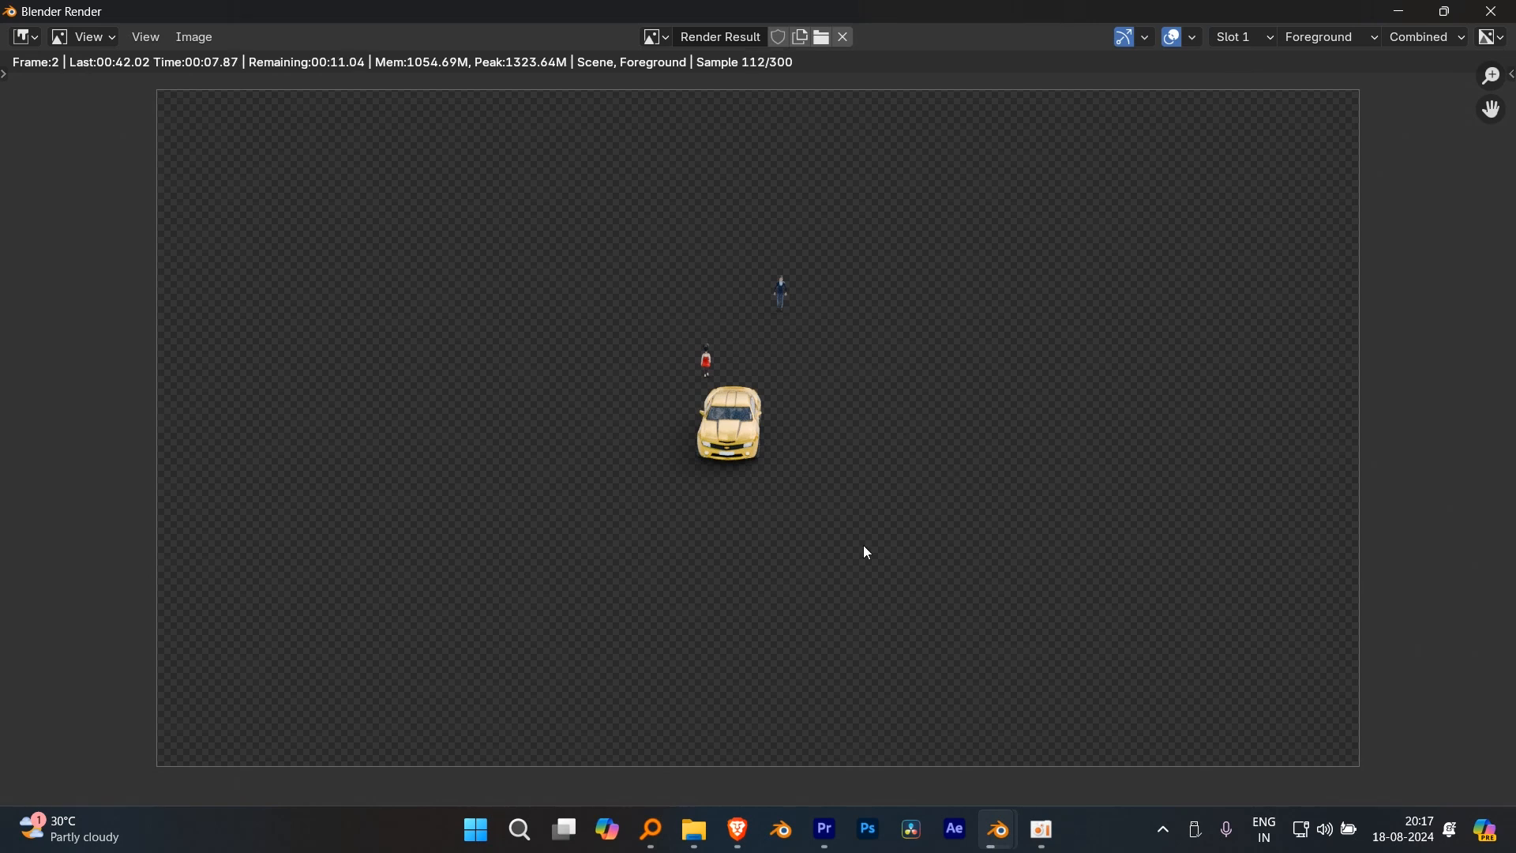
# - Switch to the Brave browser, open the account's own Instagram profile and look through its grid of posts
pyautogui.hotkey('alt', 'Tab')
pyautogui.click(276, 9)
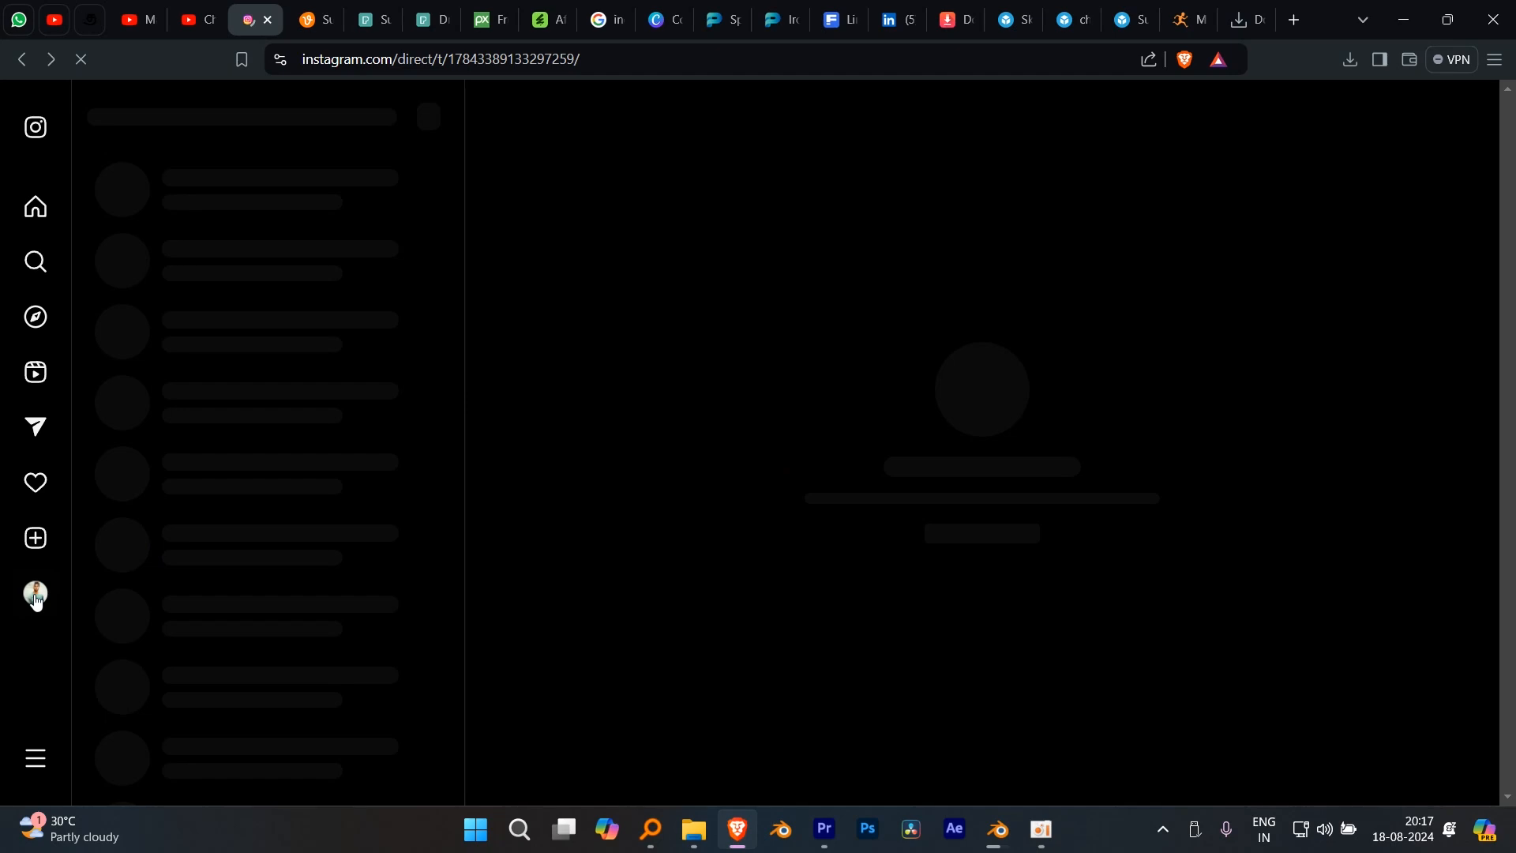
pyautogui.click(24, 606)
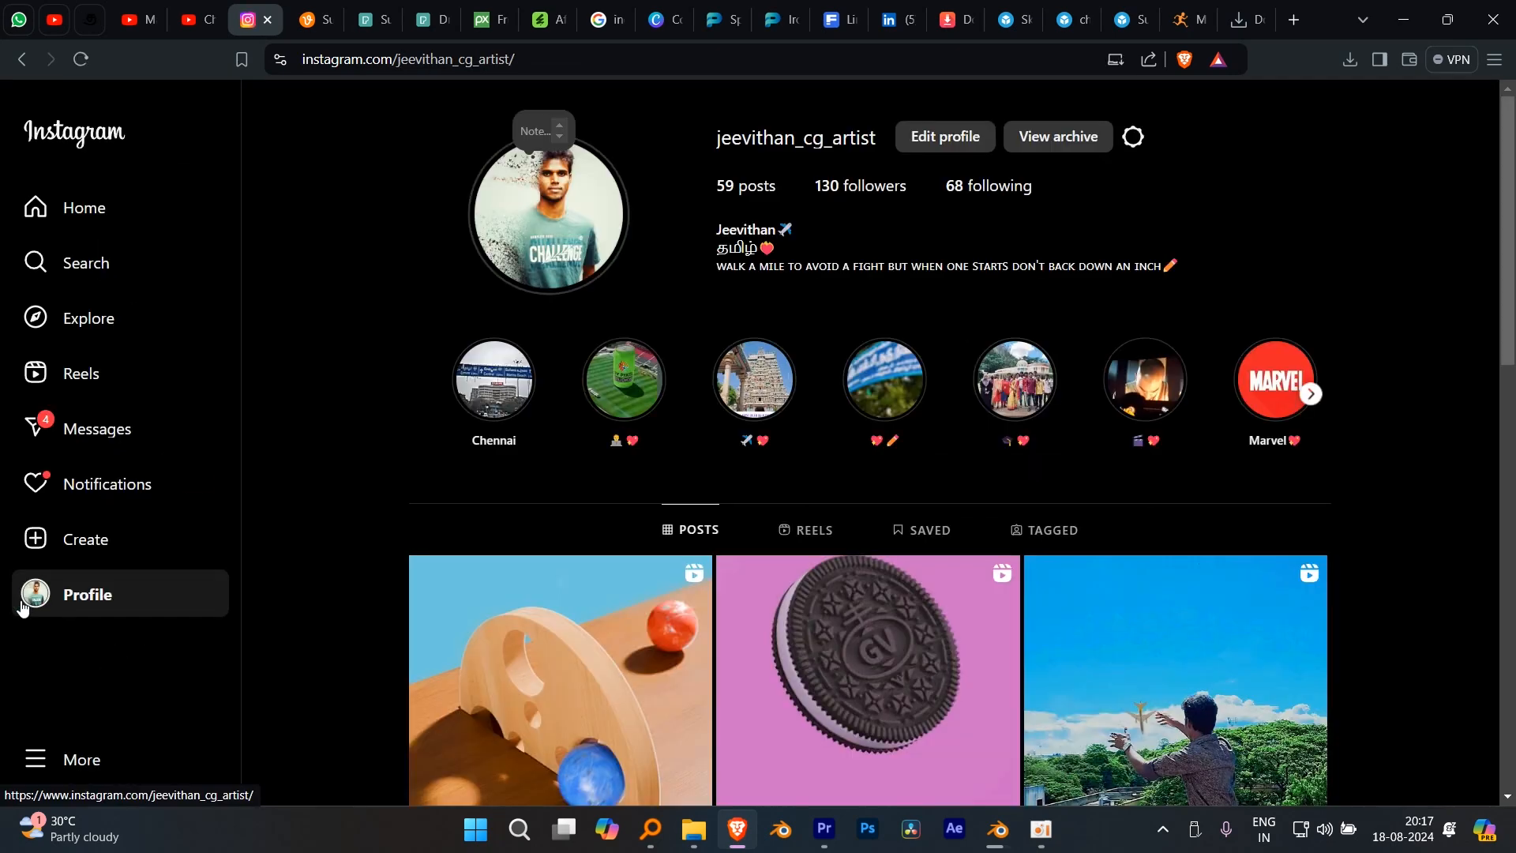
pyautogui.scroll(-3, 1470, 401)
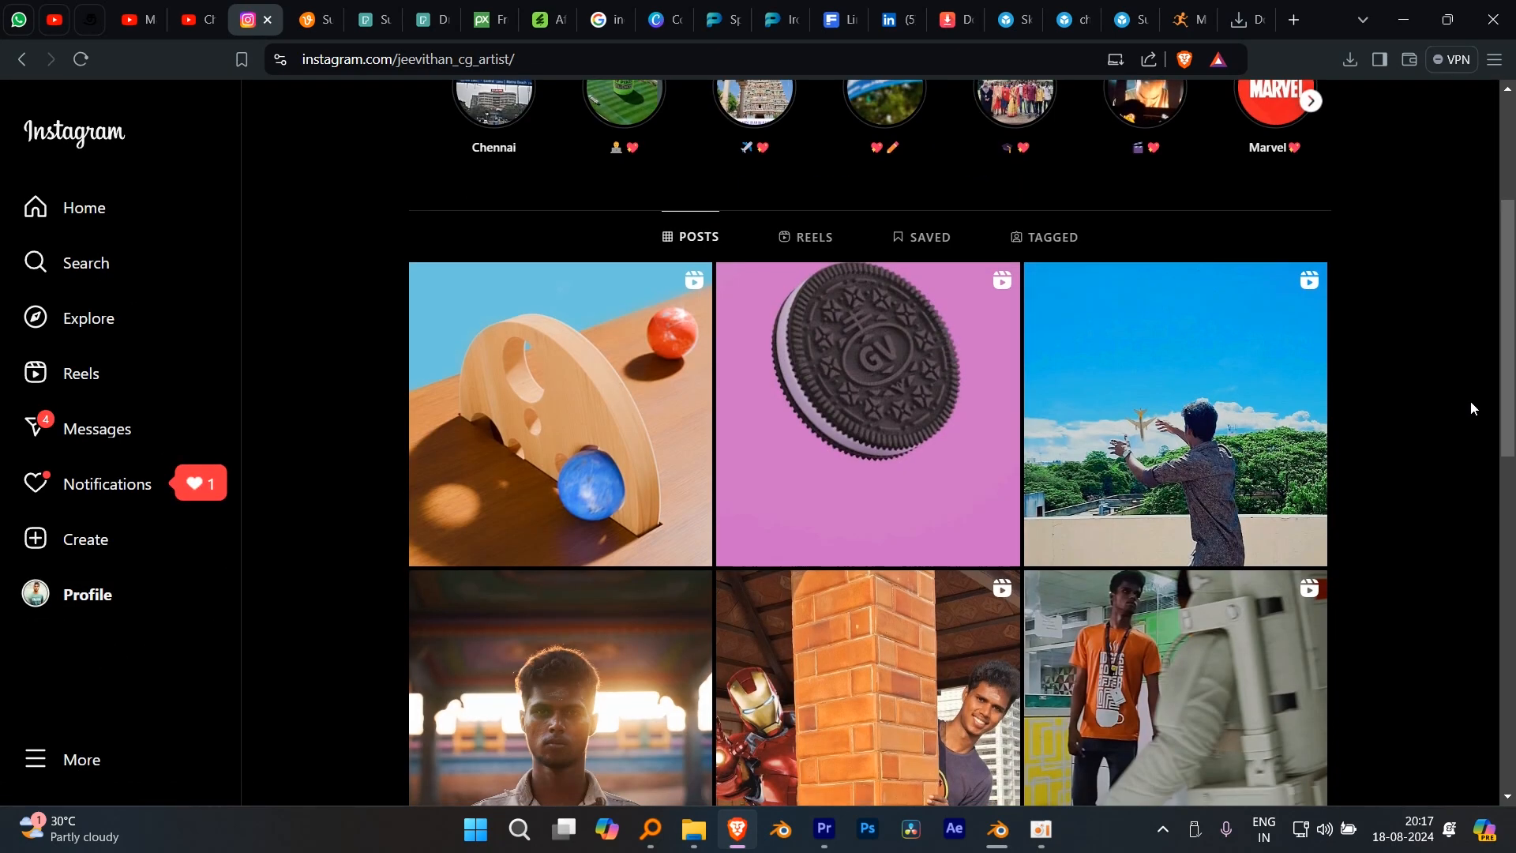
pyautogui.scroll(-2, 1404, 367)
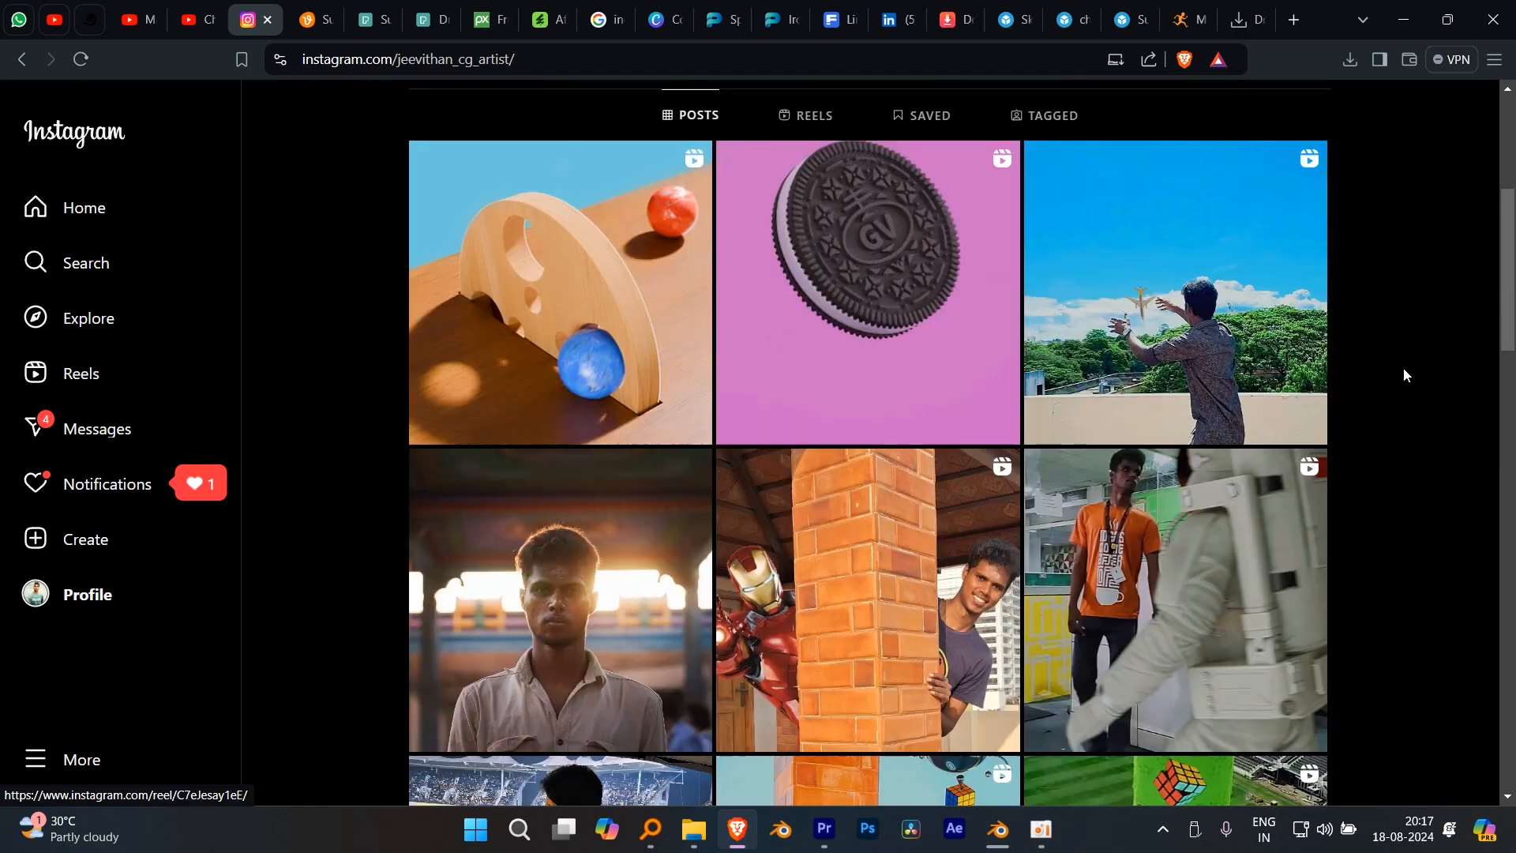
pyautogui.scroll(-3, 1403, 367)
pyautogui.scroll(-10, 1401, 364)
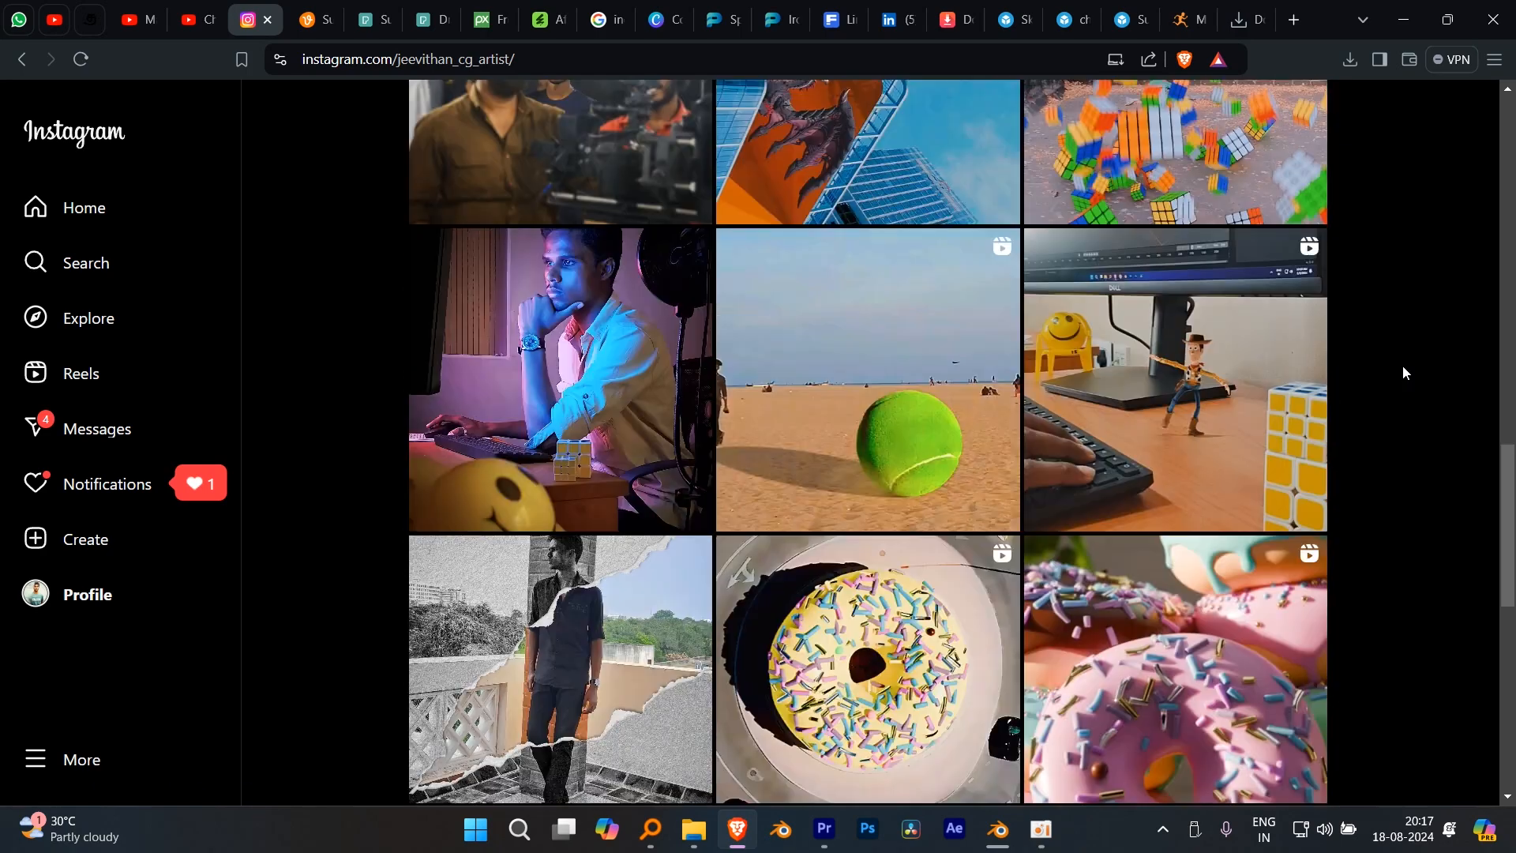
pyautogui.scroll(1, 1402, 364)
pyautogui.scroll(-3, 1402, 365)
pyautogui.click(1343, 485)
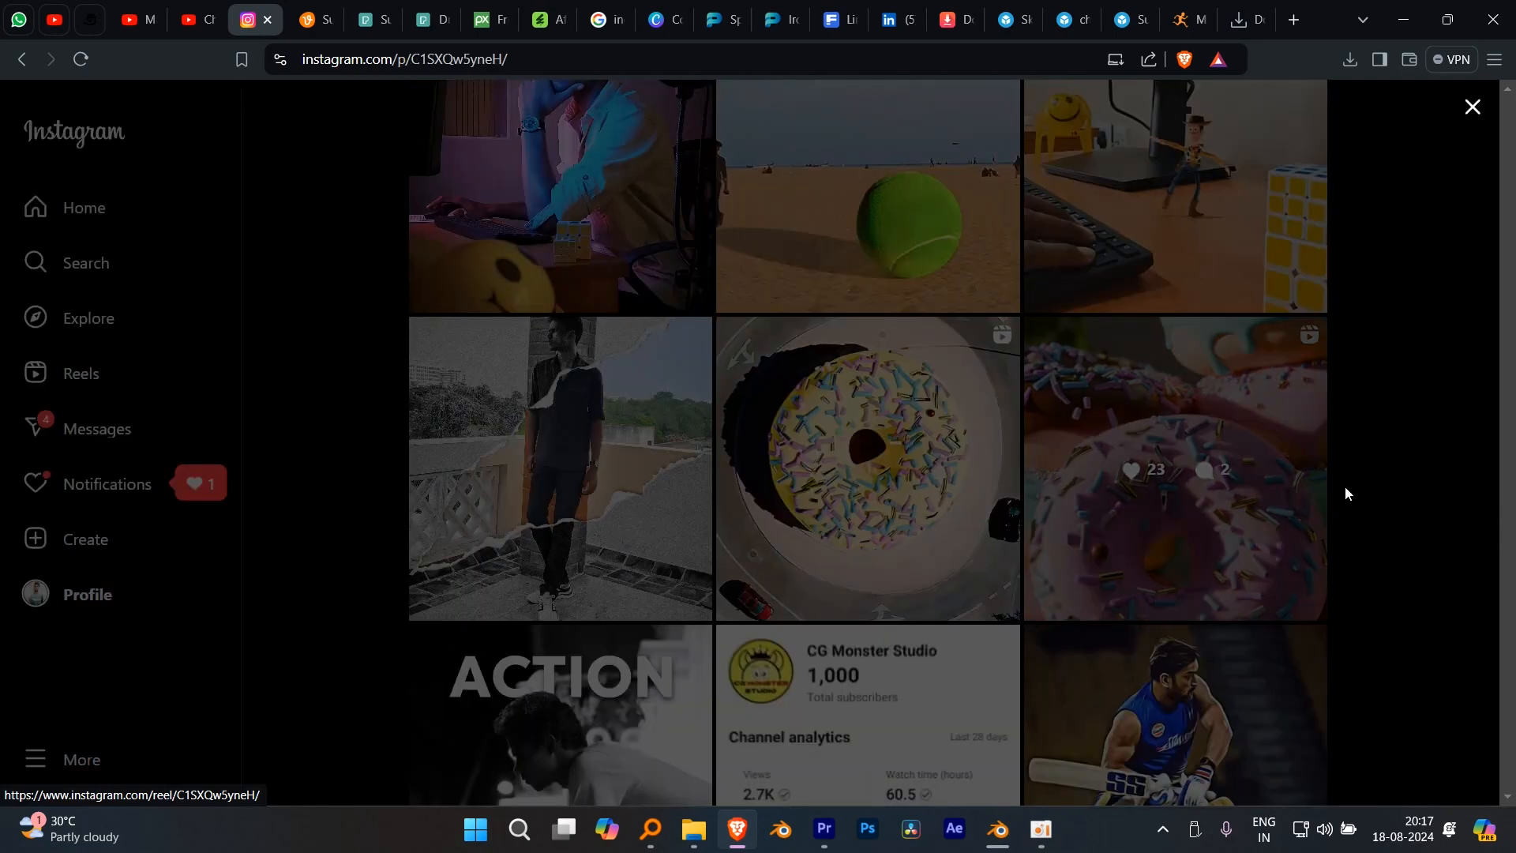
pyautogui.click(1383, 414)
# - View the newest profile post, the wooden arch and rolling balls animation, and close it
pyautogui.scroll(10, 1383, 414)
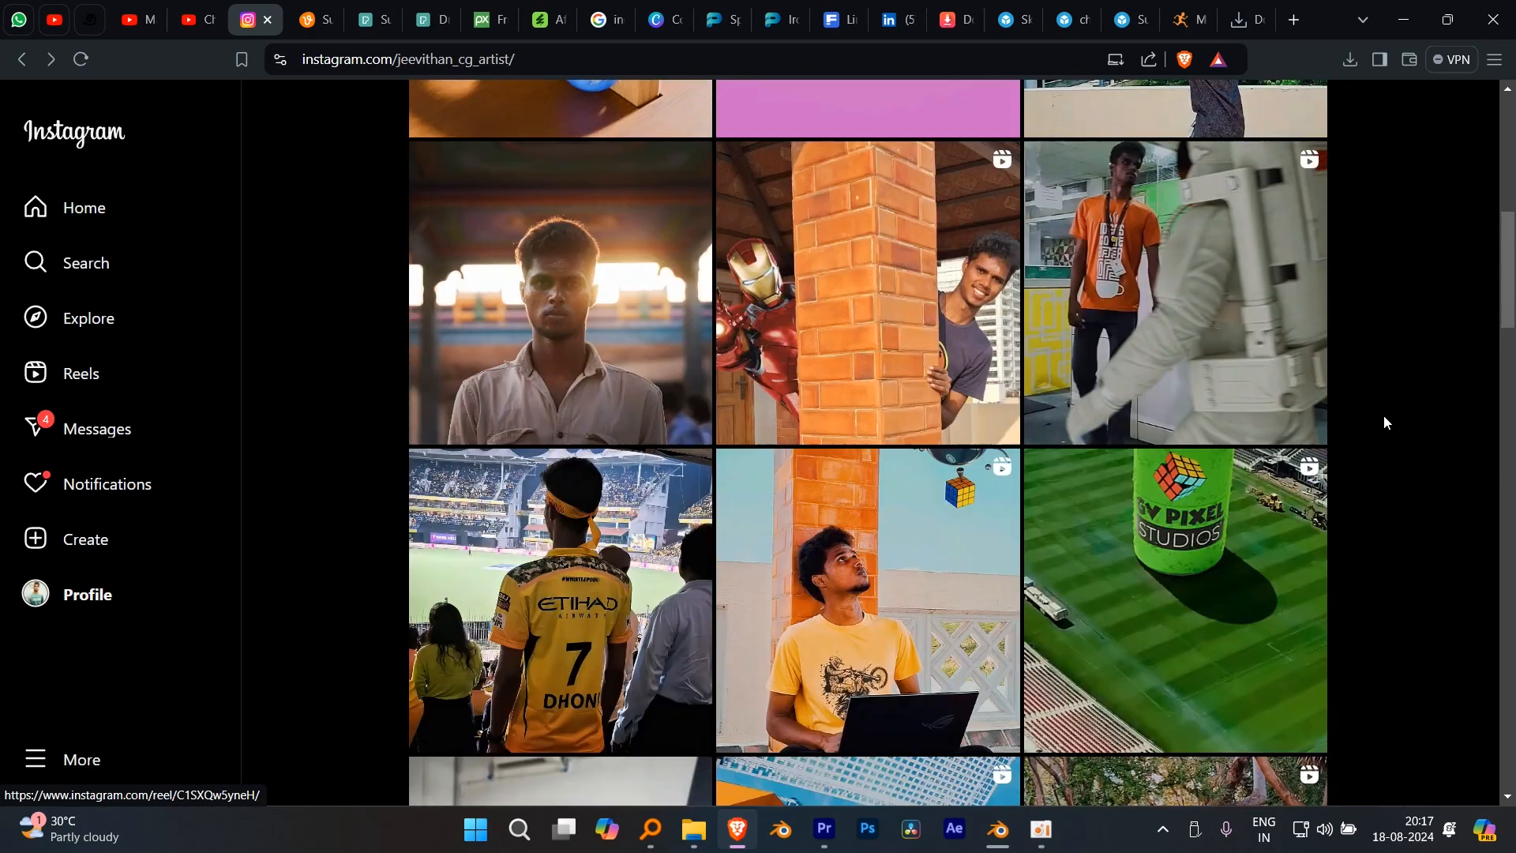
pyautogui.scroll(4, 1383, 418)
pyautogui.click(695, 407)
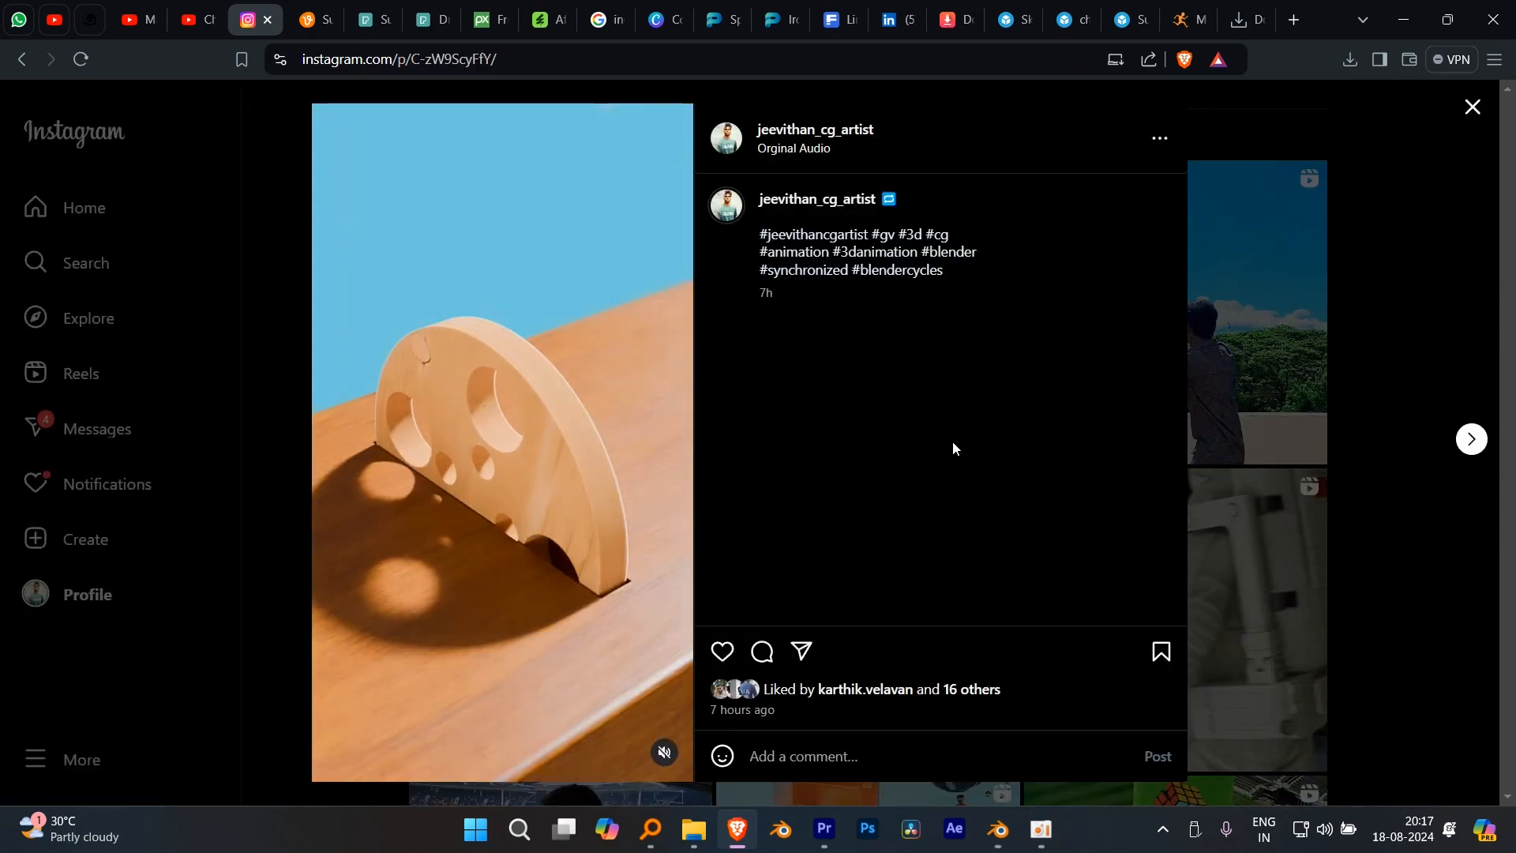
pyautogui.click(1367, 397)
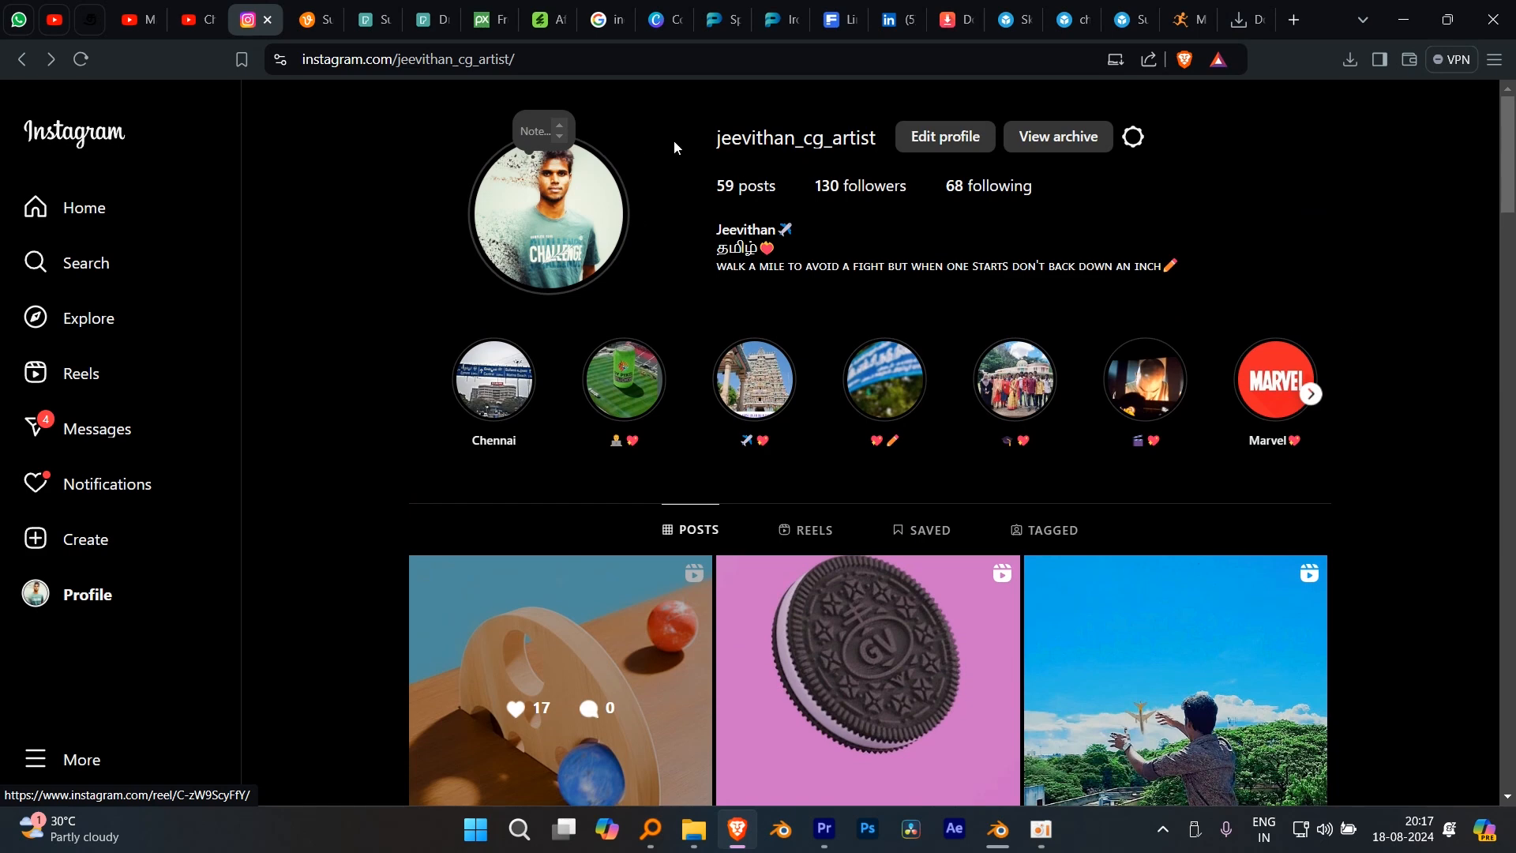
# - Highlight the username on the Instagram profile and switch back to the Blender render window
pyautogui.moveTo(718, 147); pyautogui.dragTo(874, 153)
pyautogui.click(906, 157)
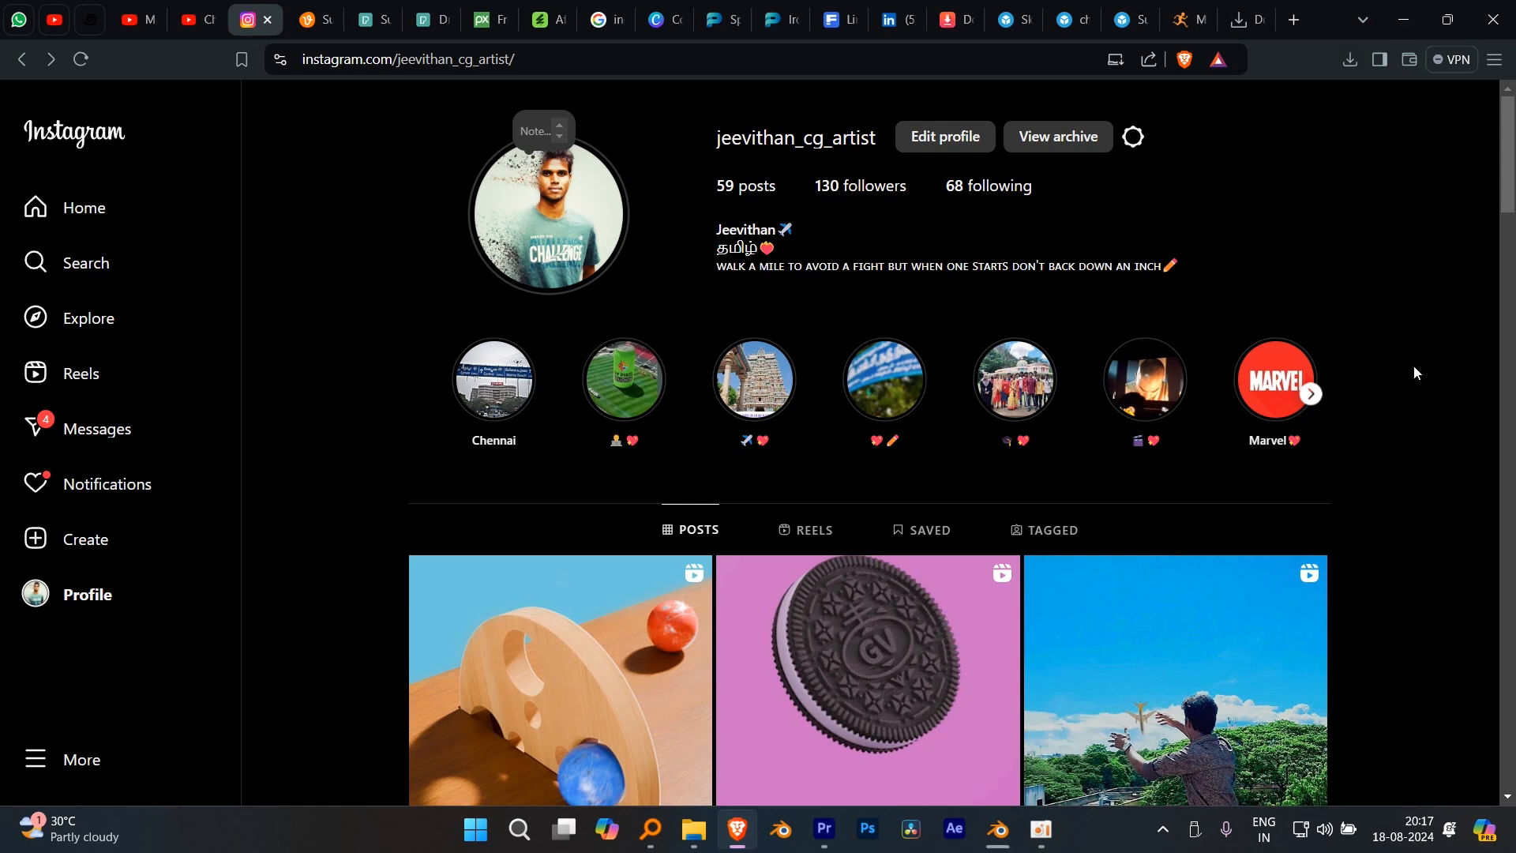
pyautogui.hotkey('alt', 'Tab')
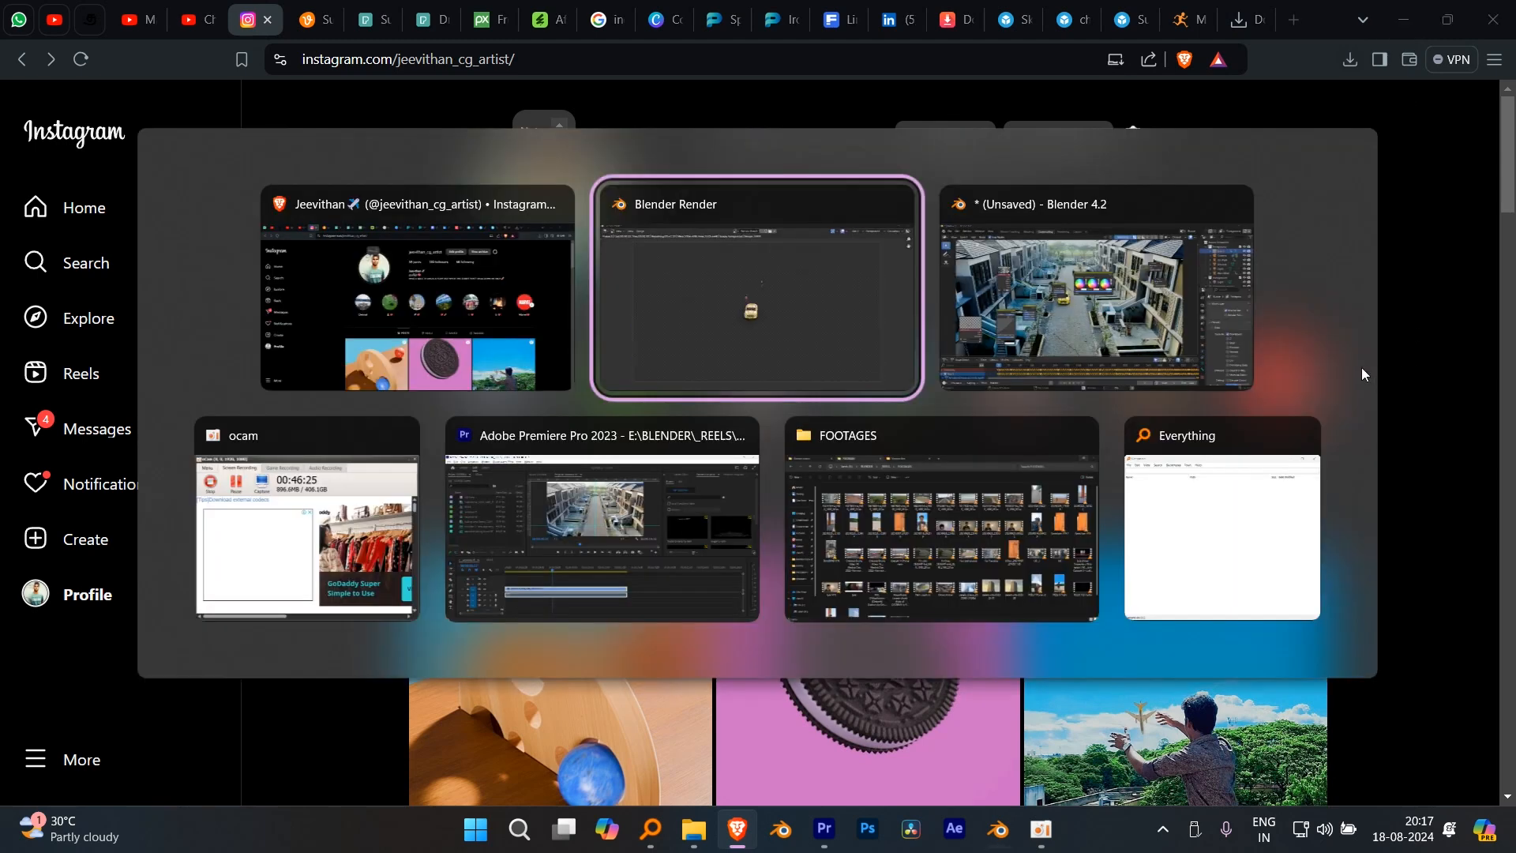